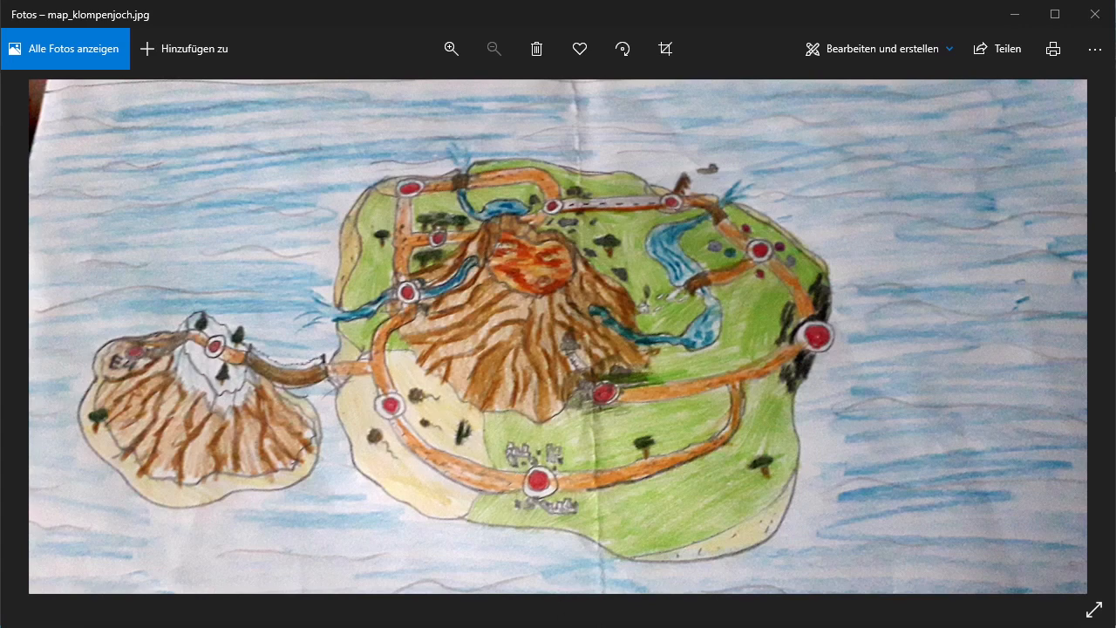
Step: Compare the hand-drawn island map with the "starting screen pokemon" image results in the browser
{"action": "key", "text": "alt+Tab"}
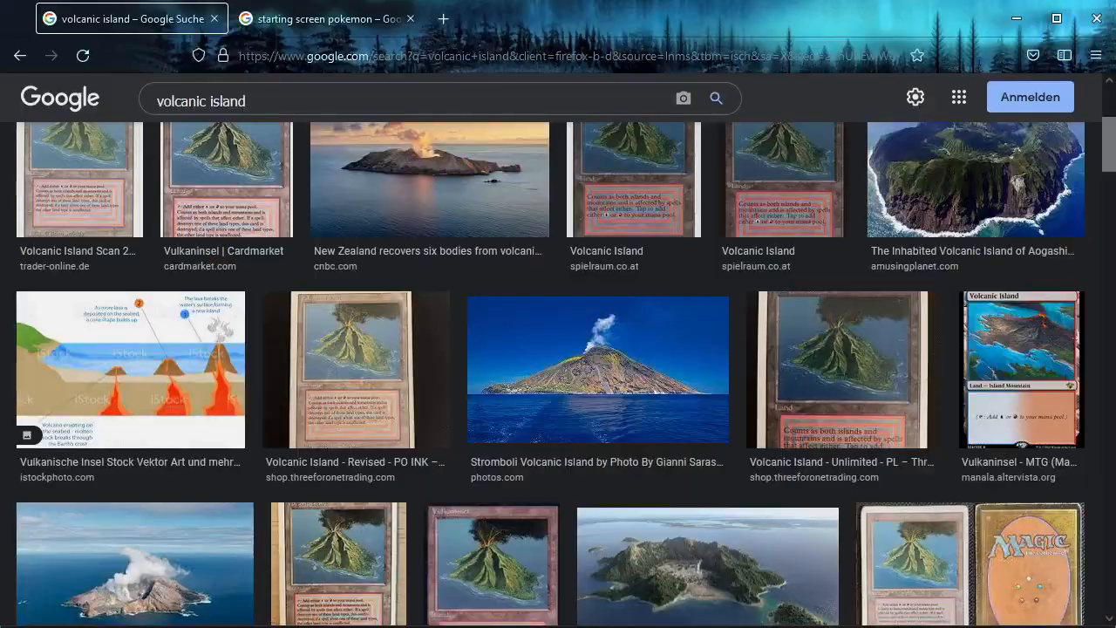
{"action": "left_click", "coordinate": [293, 14]}
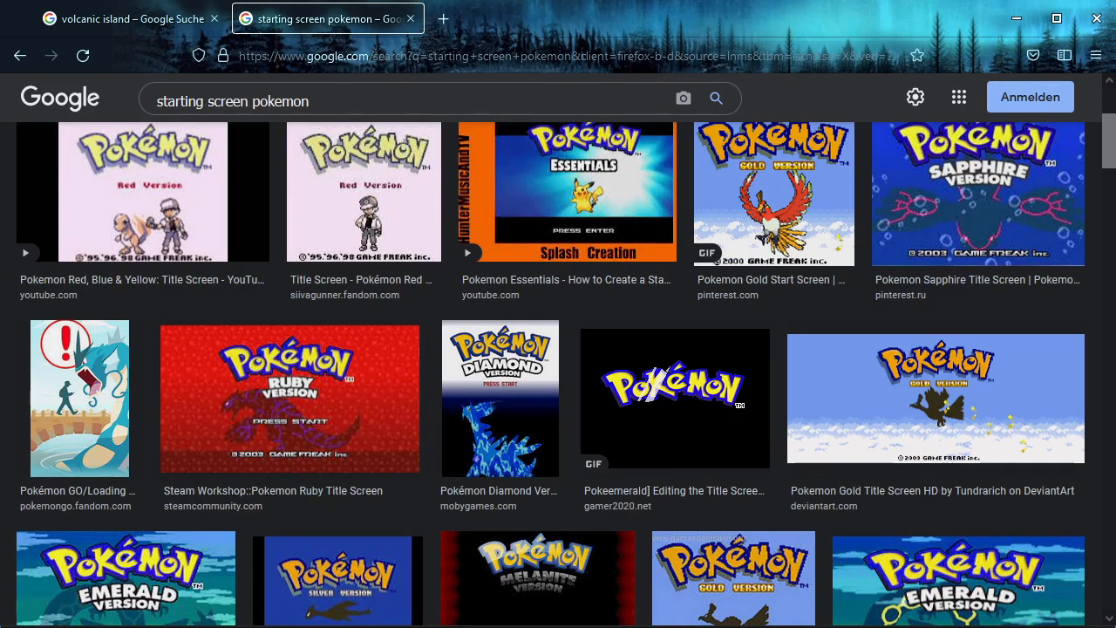
{"action": "key", "text": "alt+Tab"}
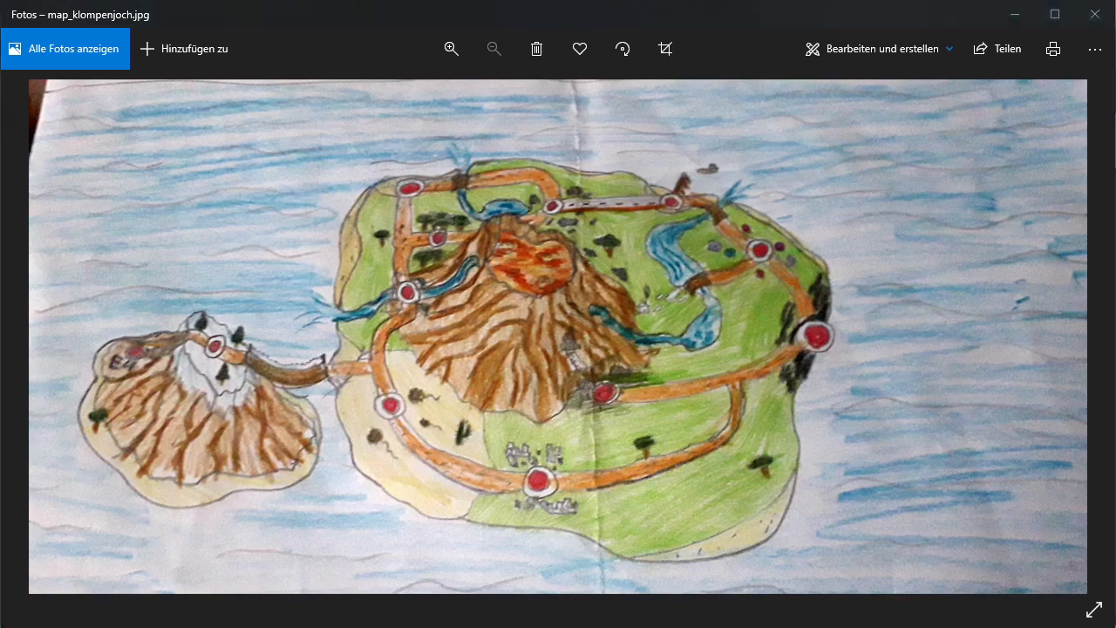
Step: Switch to the browser's "volcanic island" image results and examine them for island shapes and viewing angles
{"action": "key", "text": "alt+Tab"}
{"action": "left_click", "coordinate": [110, 16]}
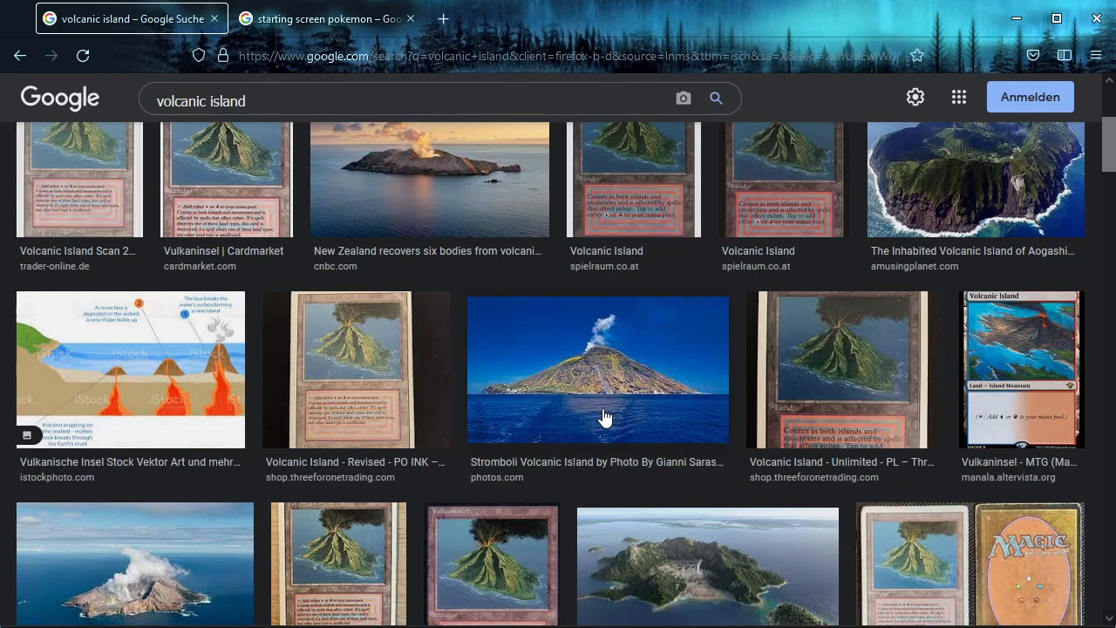
{"action": "scroll", "coordinate": [604, 417], "scroll_direction": "up", "scroll_amount": 1}
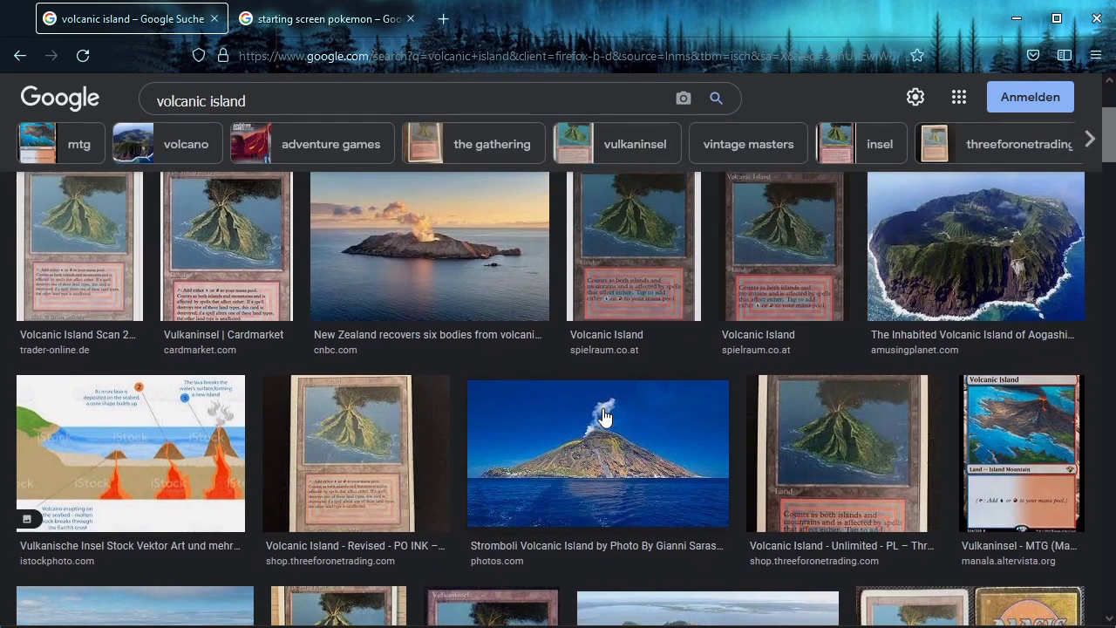
{"action": "scroll", "coordinate": [584, 349], "scroll_direction": "down", "scroll_amount": 2}
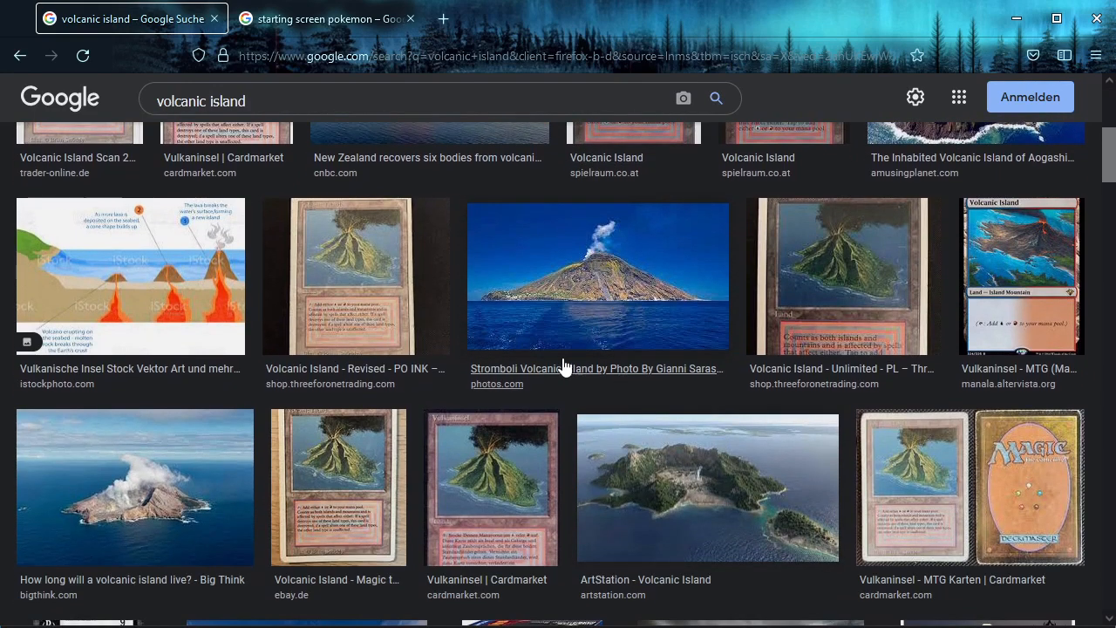
{"action": "scroll", "coordinate": [524, 424], "scroll_direction": "up", "scroll_amount": 2}
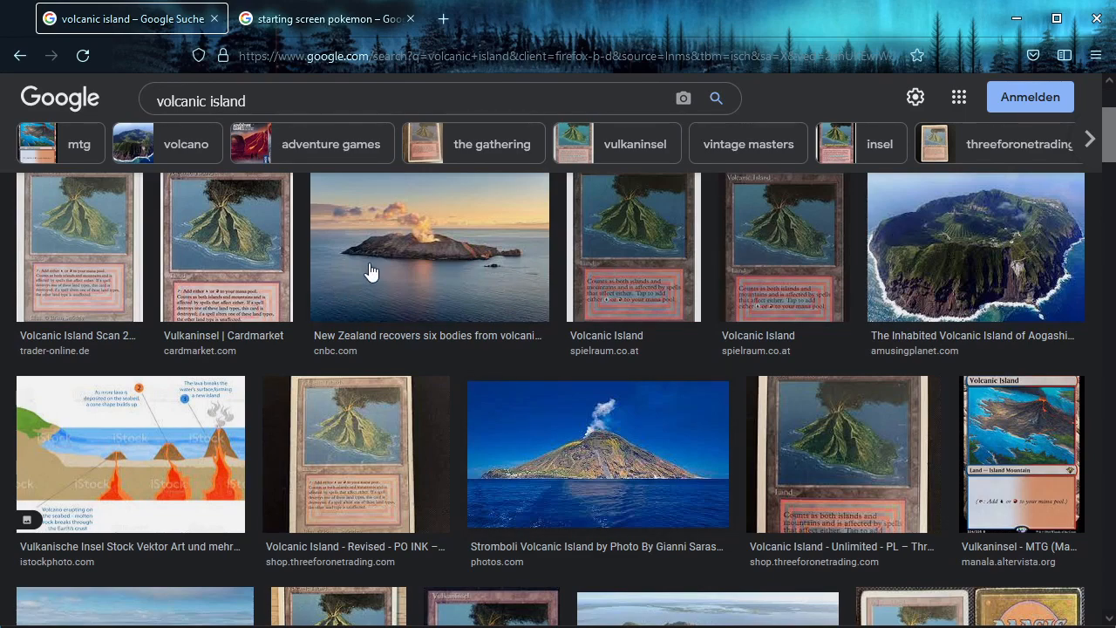
{"action": "scroll", "coordinate": [614, 481], "scroll_direction": "down", "scroll_amount": 1}
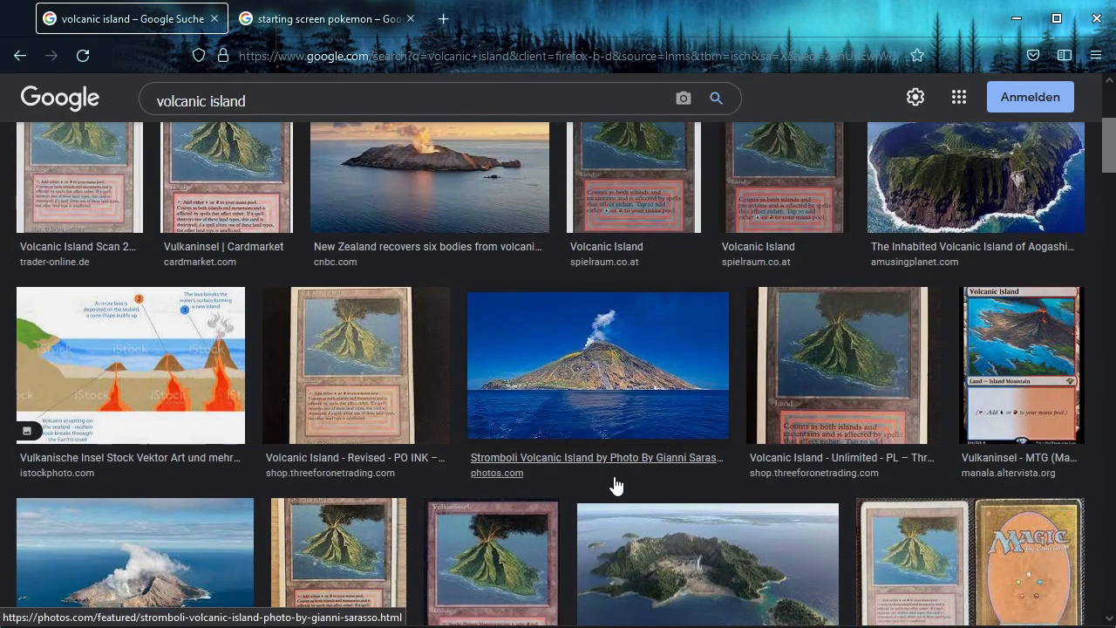
{"action": "scroll", "coordinate": [614, 485], "scroll_direction": "up", "scroll_amount": 1}
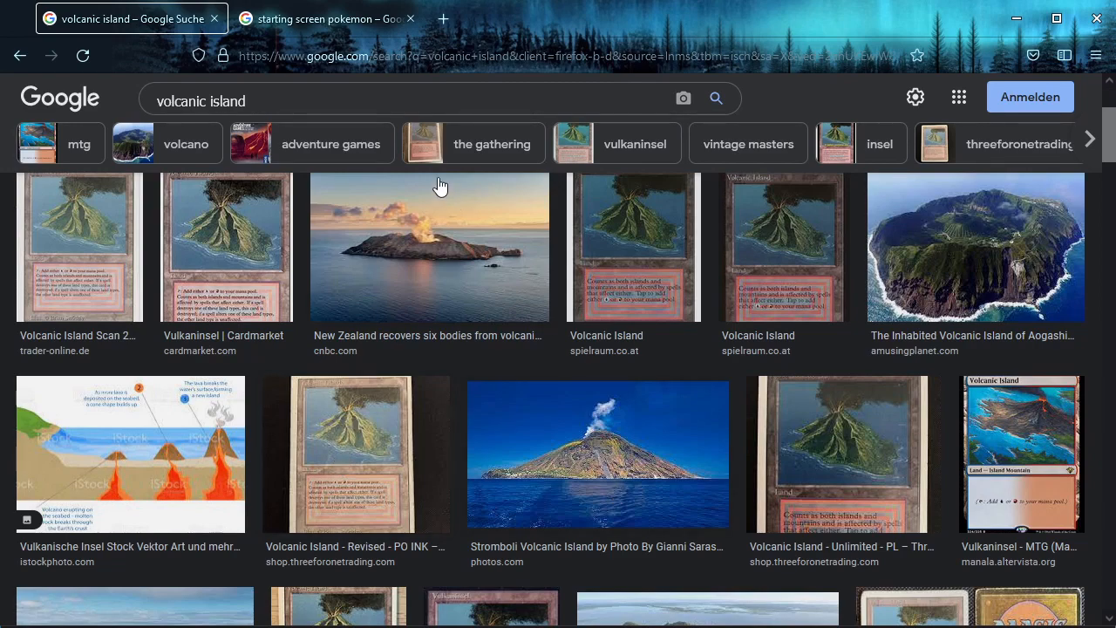
{"action": "scroll", "coordinate": [649, 442], "scroll_direction": "down", "scroll_amount": 1}
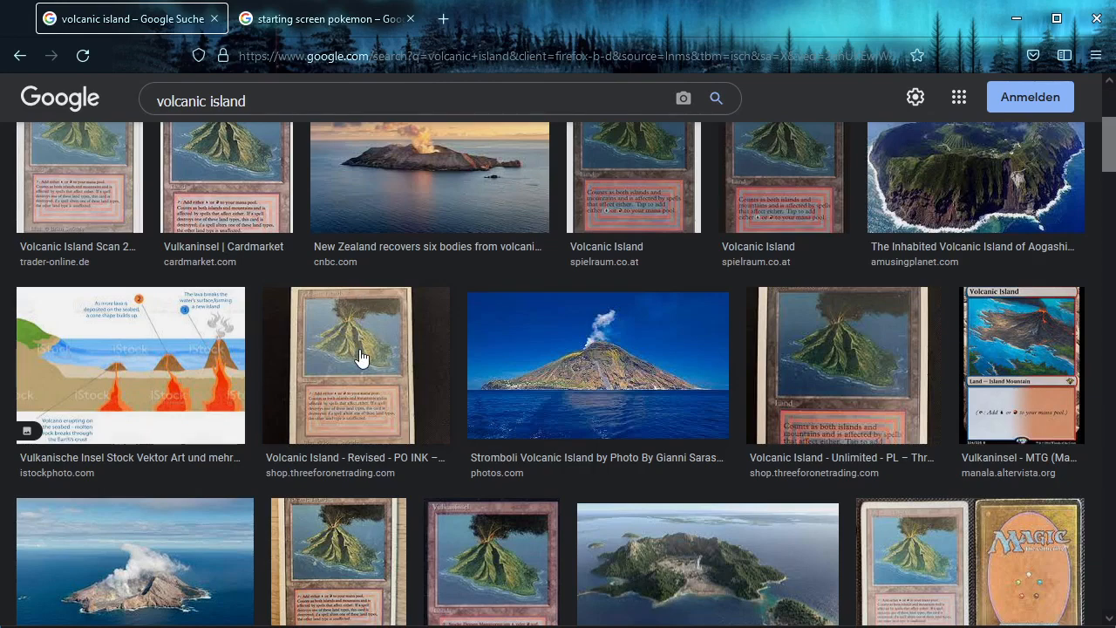
{"action": "scroll", "coordinate": [362, 357], "scroll_direction": "down", "scroll_amount": 2}
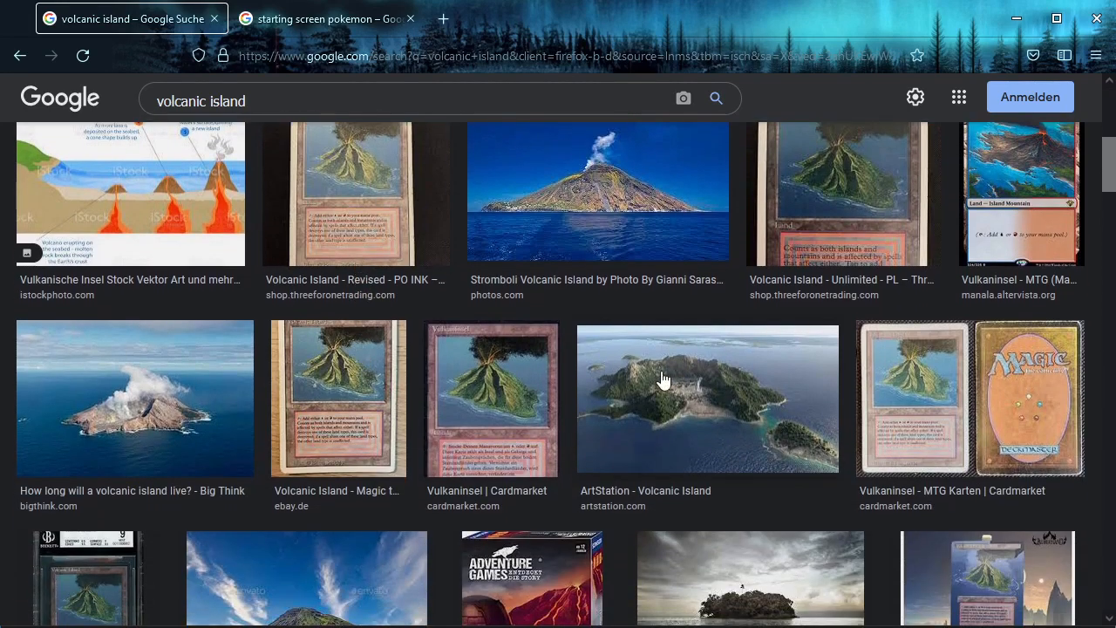
{"action": "scroll", "coordinate": [573, 381], "scroll_direction": "down", "scroll_amount": 2}
{"action": "scroll", "coordinate": [523, 218], "scroll_direction": "up", "scroll_amount": 1}
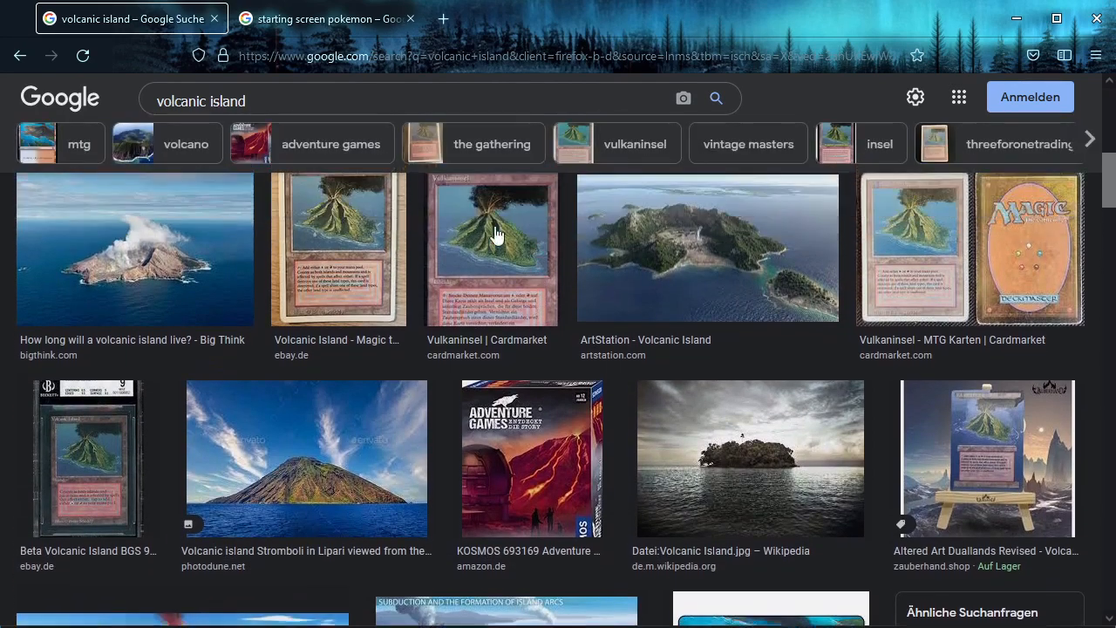
{"action": "scroll", "coordinate": [548, 319], "scroll_direction": "down", "scroll_amount": 3}
{"action": "scroll", "coordinate": [547, 319], "scroll_direction": "down", "scroll_amount": 2}
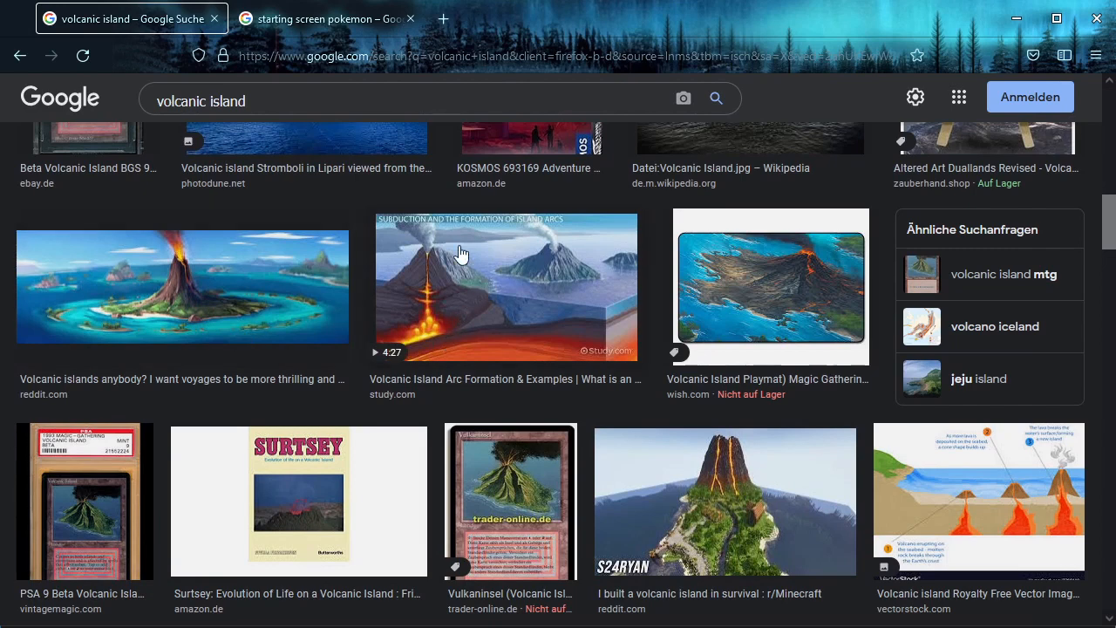
{"action": "scroll", "coordinate": [478, 312], "scroll_direction": "down", "scroll_amount": 3}
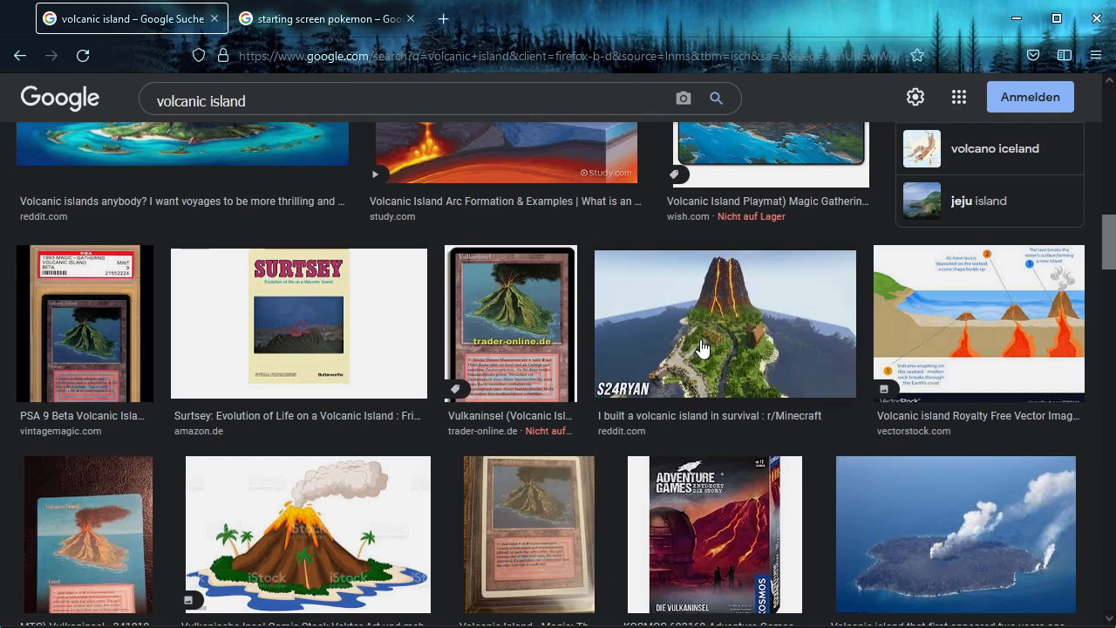
{"action": "scroll", "coordinate": [703, 347], "scroll_direction": "down", "scroll_amount": 2}
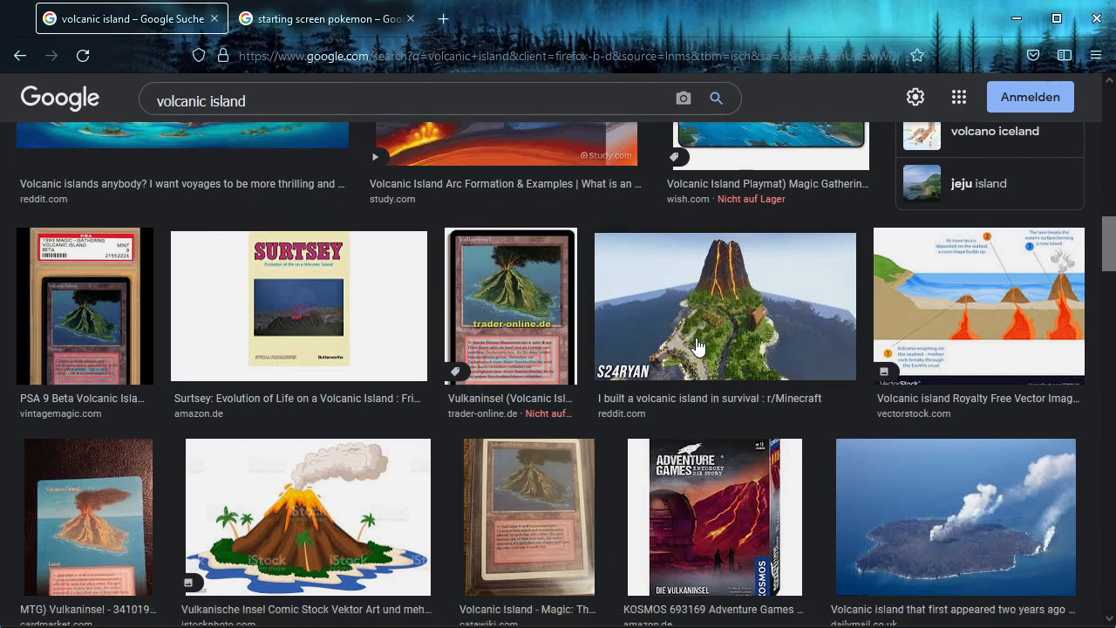
{"action": "scroll", "coordinate": [281, 454], "scroll_direction": "down", "scroll_amount": 2}
{"action": "scroll", "coordinate": [280, 454], "scroll_direction": "down", "scroll_amount": 2}
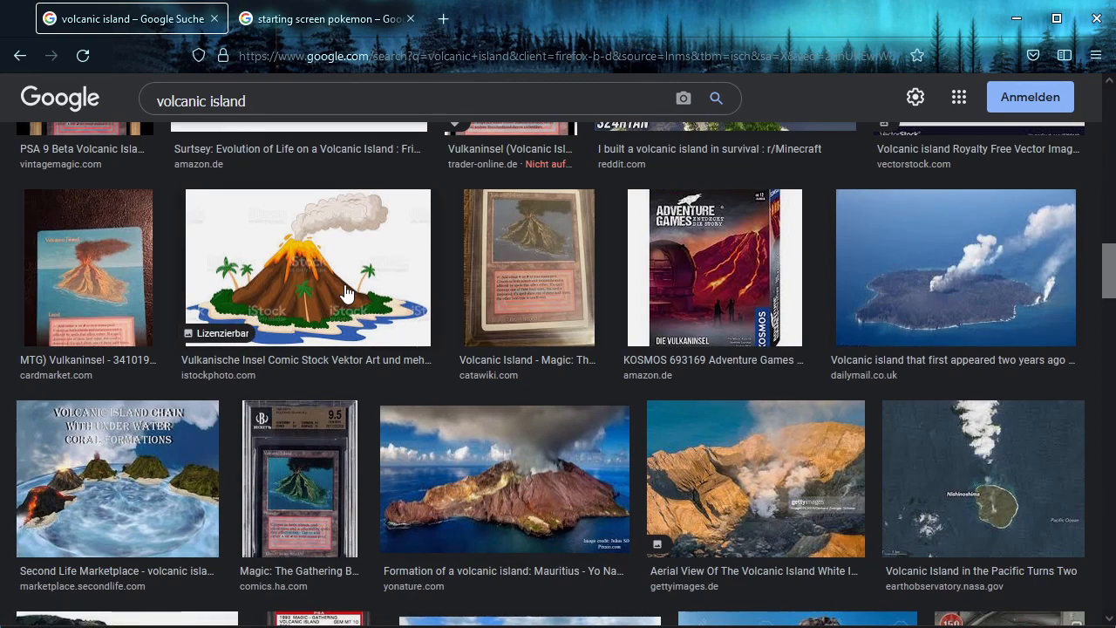
{"action": "scroll", "coordinate": [346, 293], "scroll_direction": "down", "scroll_amount": 1}
{"action": "scroll", "coordinate": [346, 293], "scroll_direction": "up", "scroll_amount": 1}
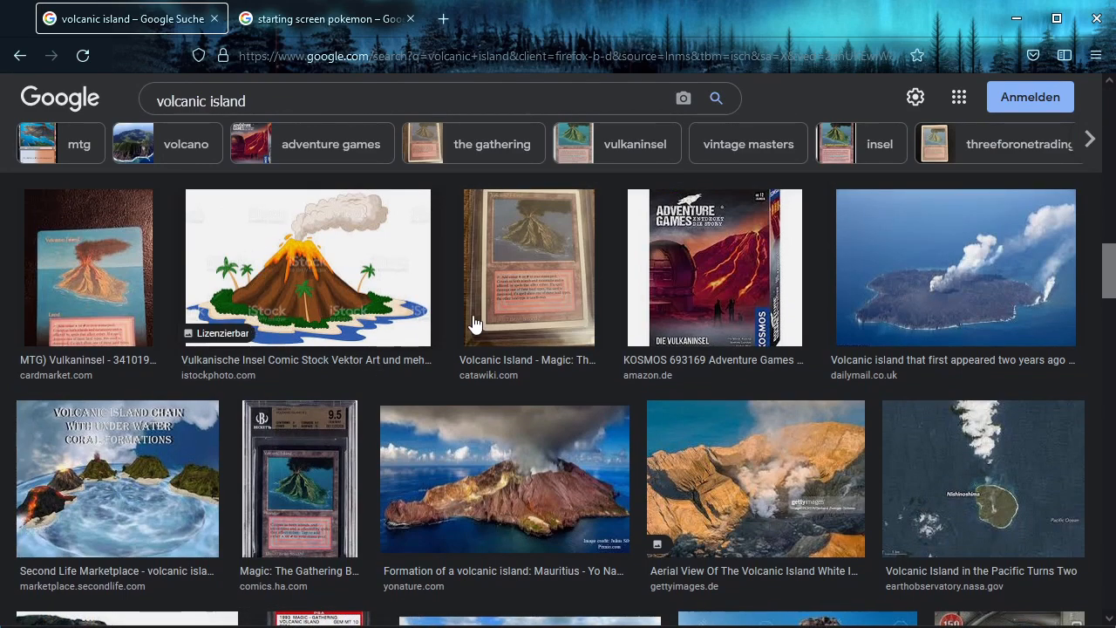
{"action": "scroll", "coordinate": [498, 445], "scroll_direction": "up", "scroll_amount": 5}
{"action": "scroll", "coordinate": [501, 440], "scroll_direction": "up", "scroll_amount": 3}
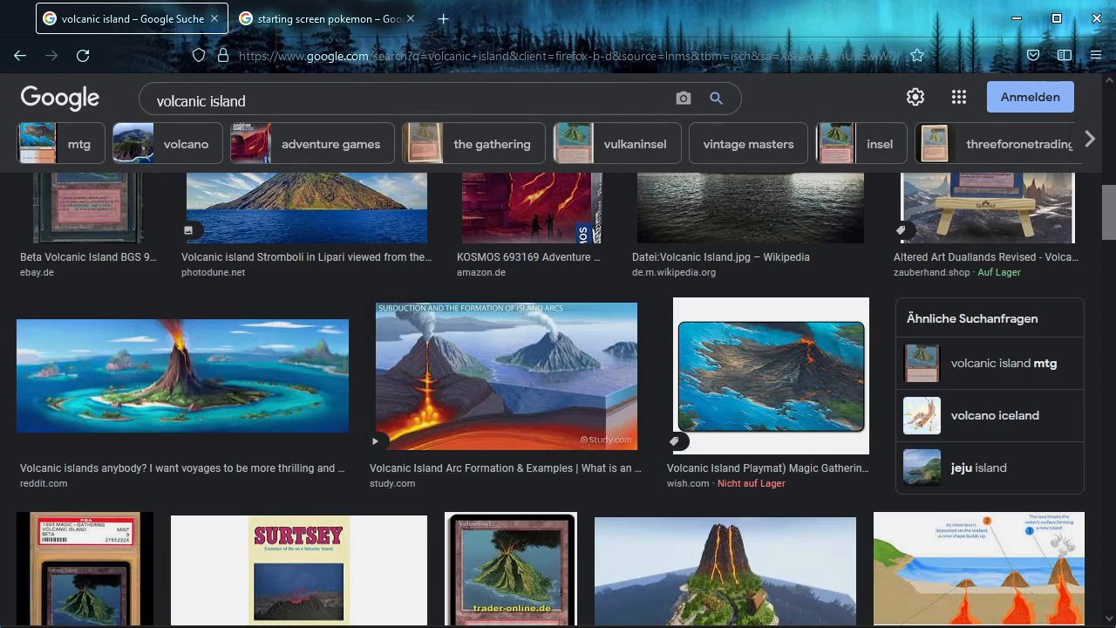
Step: Check the map_klompenjoch.jpg drawing again and compare it with the volcanic island reference pictures in the browser
{"action": "key", "text": "alt+Tab"}
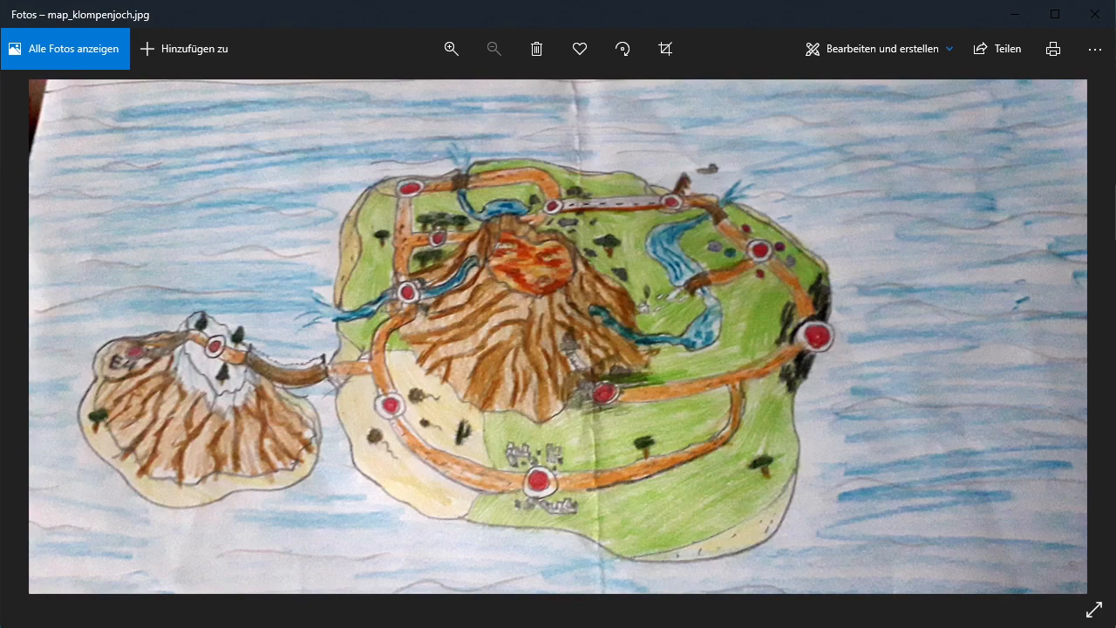
{"action": "key", "text": "alt+Tab"}
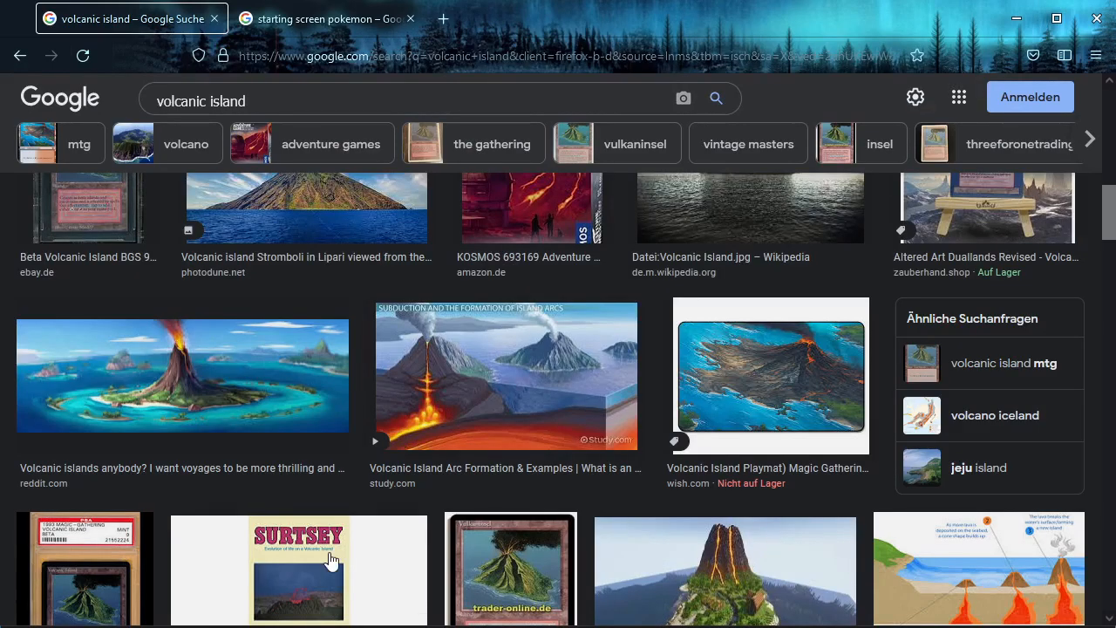
{"action": "scroll", "coordinate": [667, 495], "scroll_direction": "up", "scroll_amount": 1}
{"action": "scroll", "coordinate": [668, 495], "scroll_direction": "up", "scroll_amount": 1}
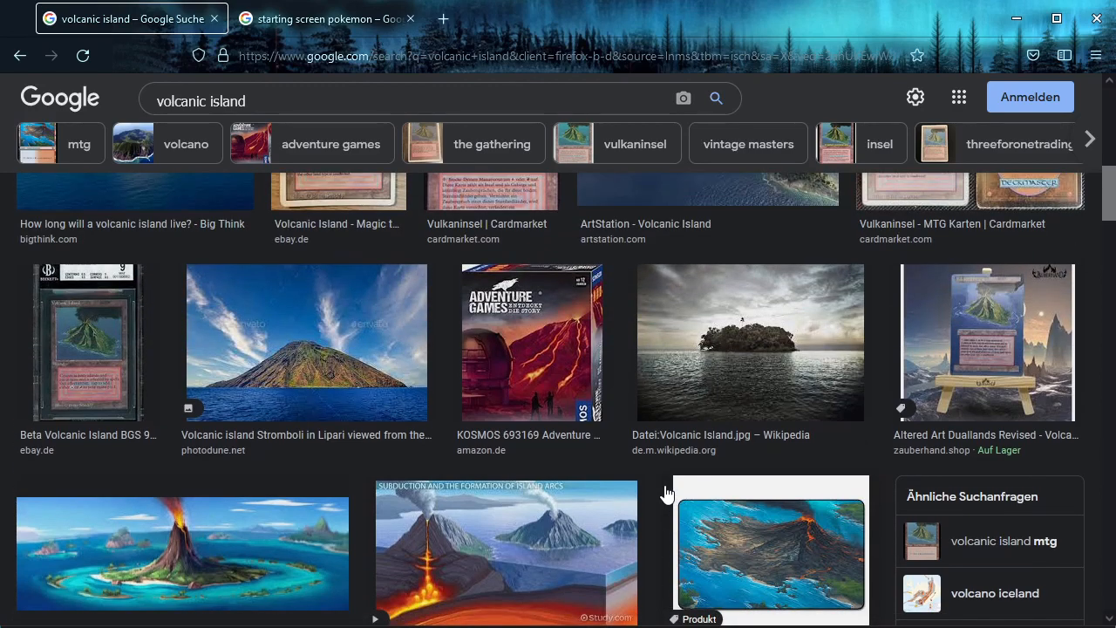
{"action": "scroll", "coordinate": [667, 494], "scroll_direction": "up", "scroll_amount": 2}
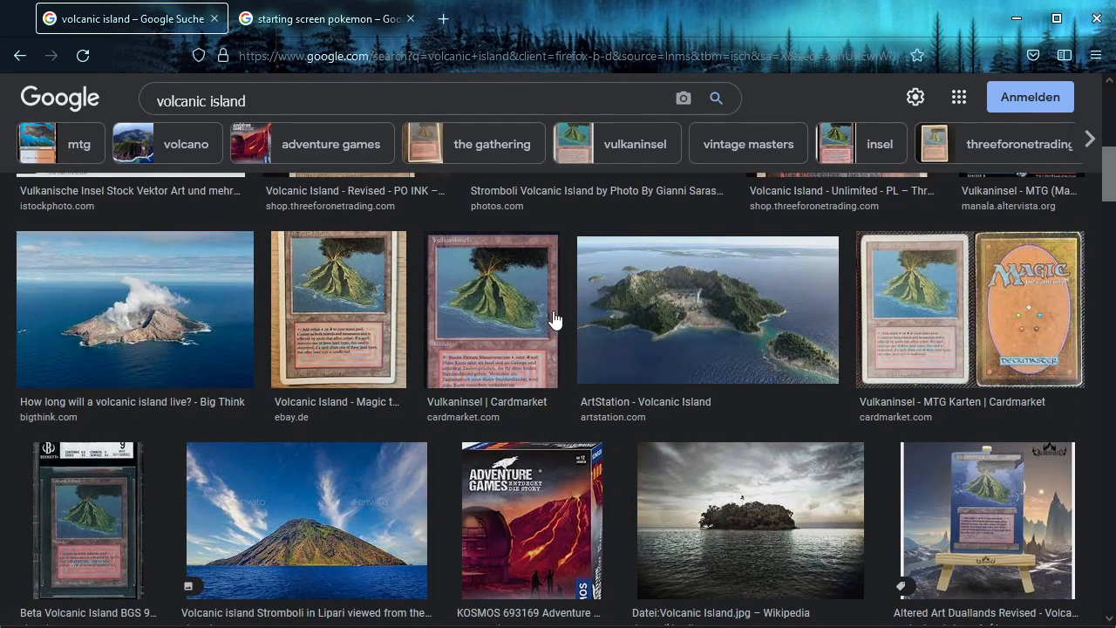
{"action": "scroll", "coordinate": [680, 339], "scroll_direction": "up", "scroll_amount": 2}
{"action": "scroll", "coordinate": [687, 343], "scroll_direction": "down", "scroll_amount": 1}
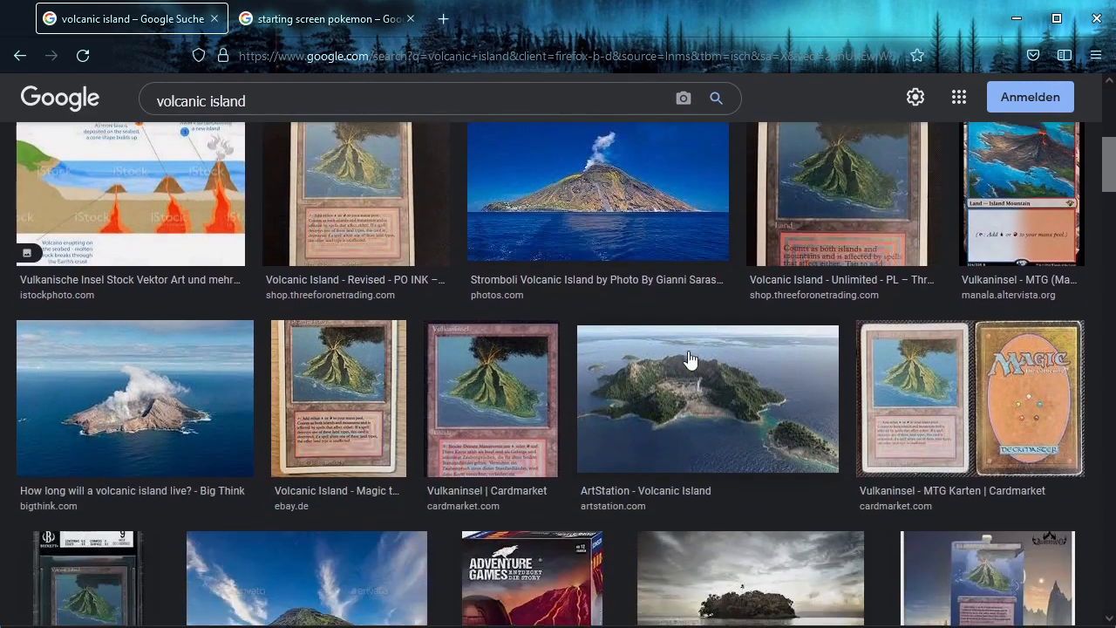
{"action": "scroll", "coordinate": [690, 361], "scroll_direction": "up", "scroll_amount": 3}
{"action": "scroll", "coordinate": [690, 361], "scroll_direction": "up", "scroll_amount": 1}
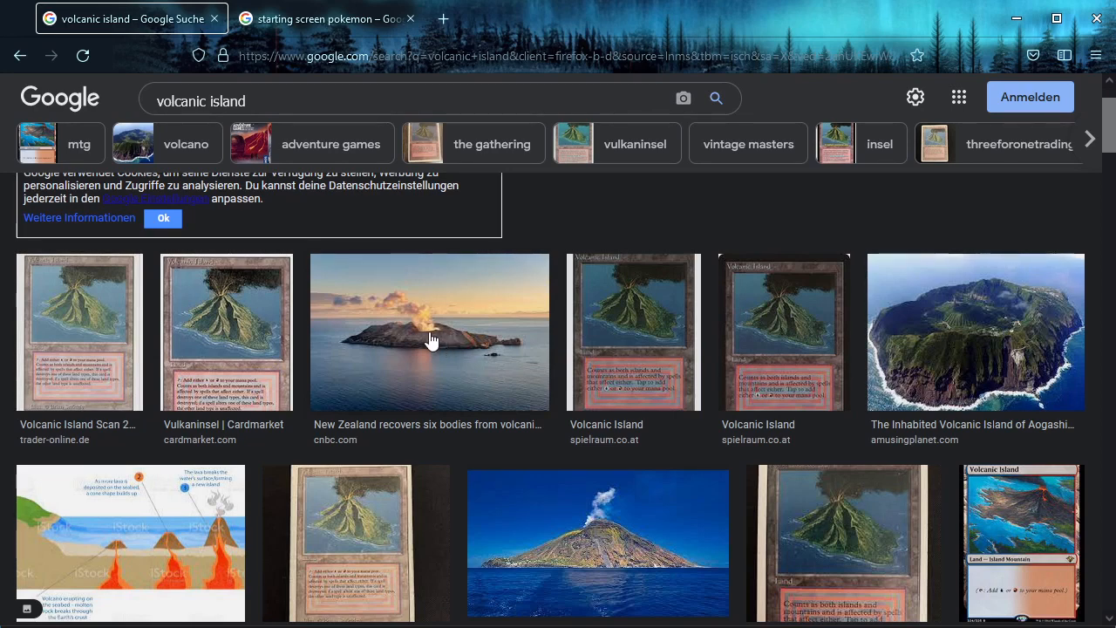
{"action": "scroll", "coordinate": [430, 340], "scroll_direction": "down", "scroll_amount": 1}
{"action": "scroll", "coordinate": [430, 340], "scroll_direction": "down", "scroll_amount": 4}
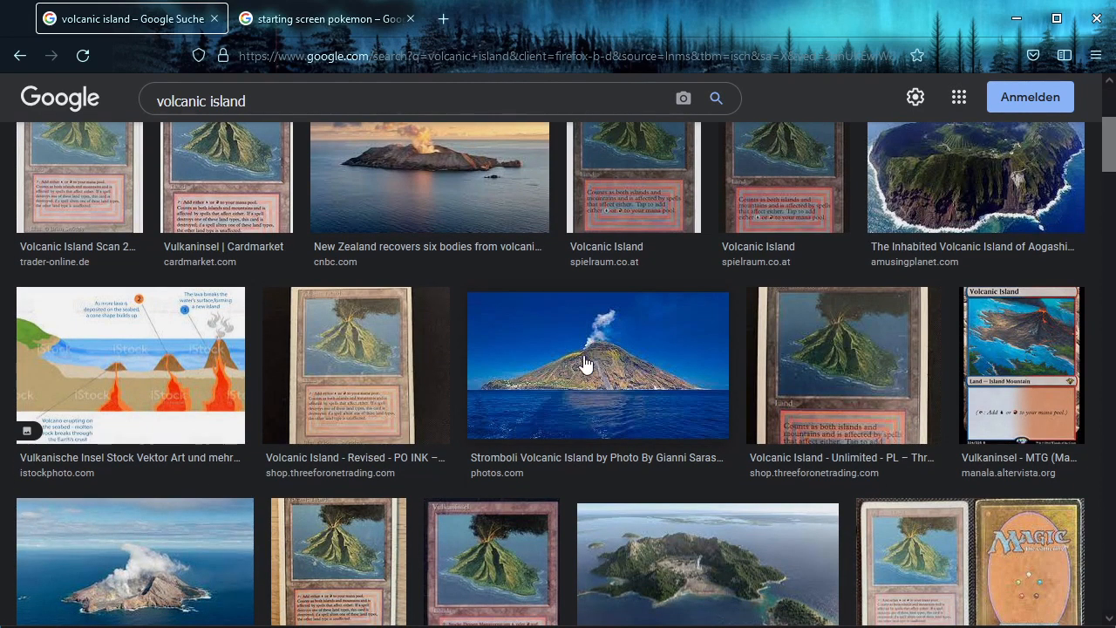
{"action": "scroll", "coordinate": [562, 432], "scroll_direction": "down", "scroll_amount": 8}
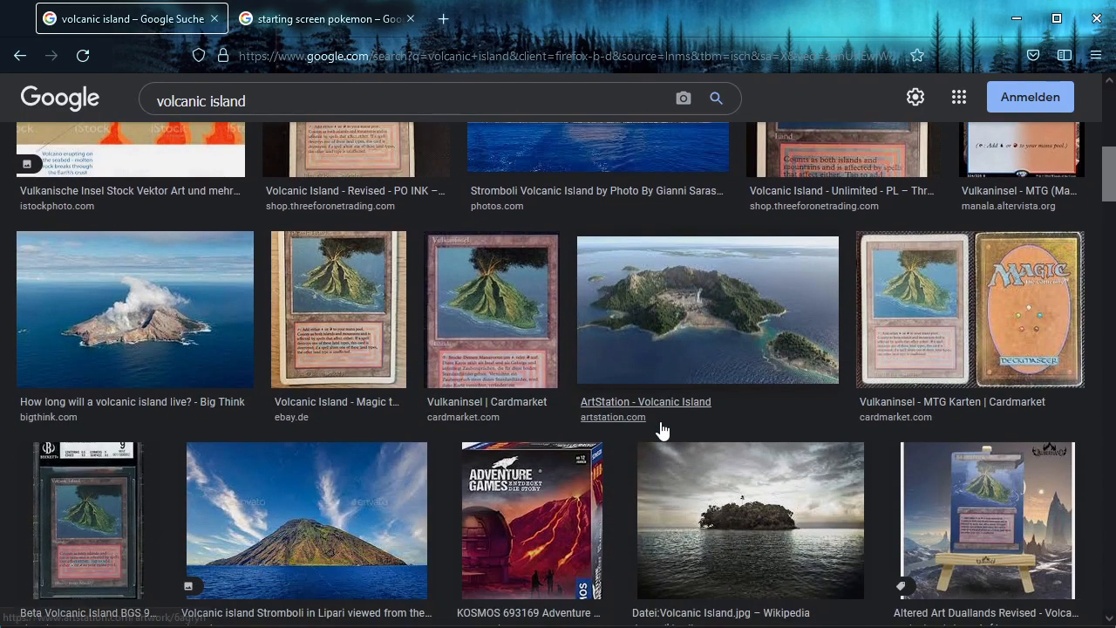
{"action": "scroll", "coordinate": [662, 430], "scroll_direction": "down", "scroll_amount": 4}
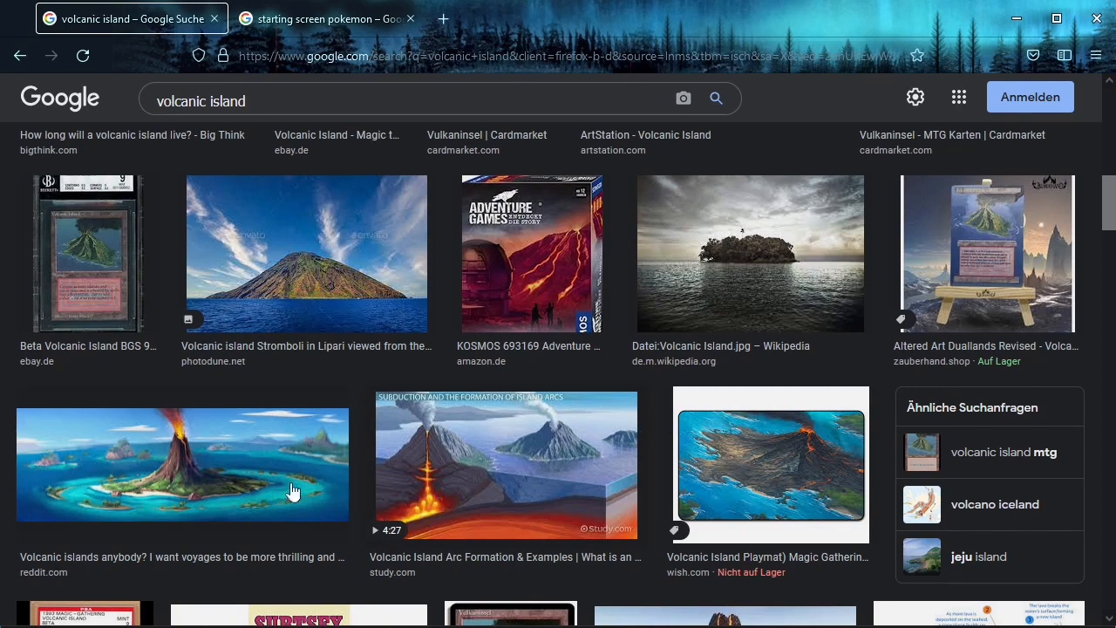
{"action": "scroll", "coordinate": [279, 506], "scroll_direction": "up", "scroll_amount": 6}
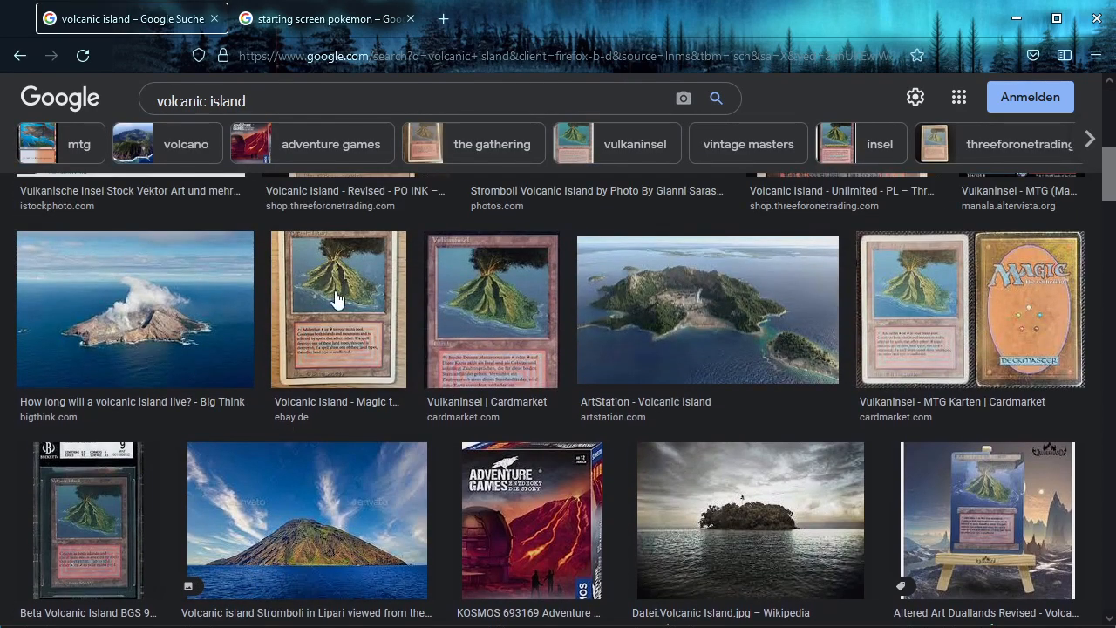
{"action": "scroll", "coordinate": [686, 386], "scroll_direction": "down", "scroll_amount": 2}
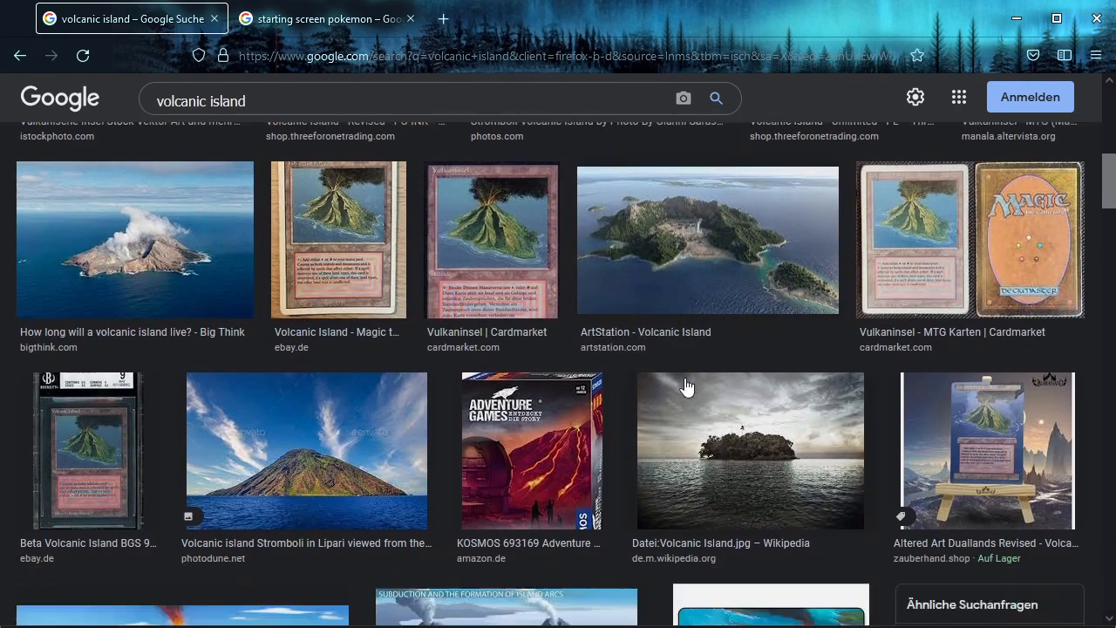
{"action": "scroll", "coordinate": [686, 386], "scroll_direction": "down", "scroll_amount": 2}
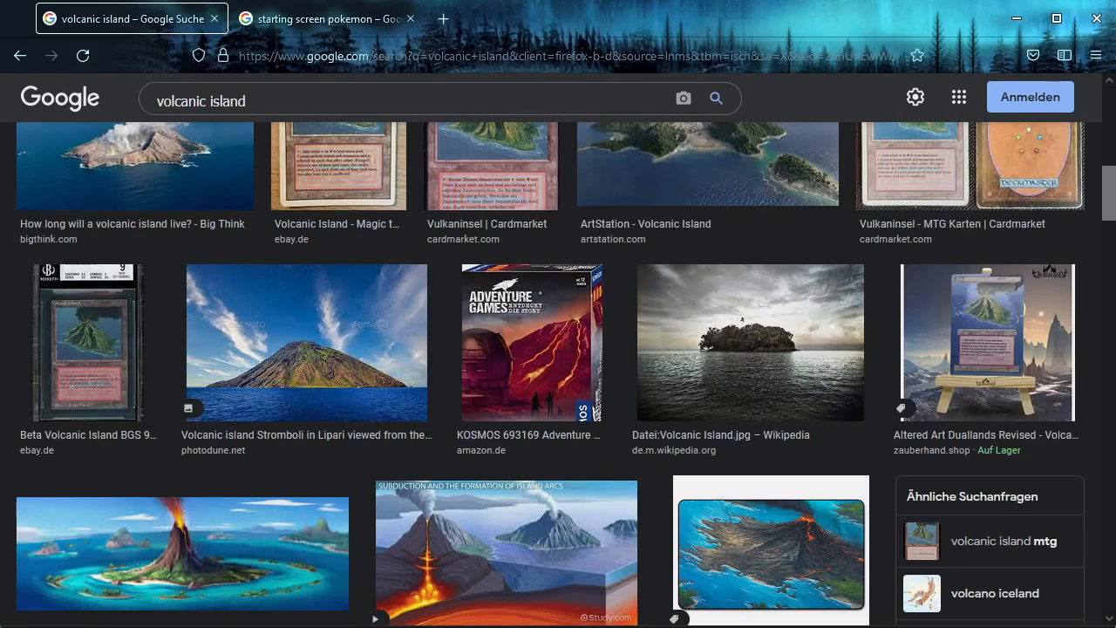
Step: Switch to paint.net and activate the Pencil tool for the blank Start Screen.pdn canvas
{"action": "key", "text": "alt+Tab"}
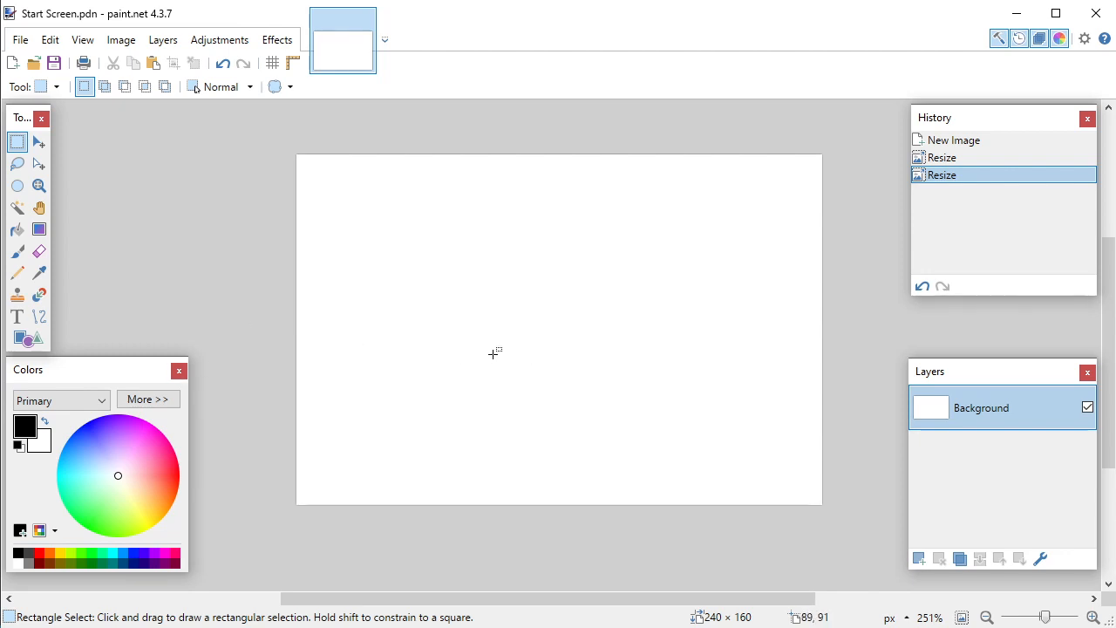
{"action": "scroll", "coordinate": [492, 353], "scroll_direction": "up", "scroll_amount": 5}
{"action": "scroll", "coordinate": [490, 355], "scroll_direction": "down", "scroll_amount": 5}
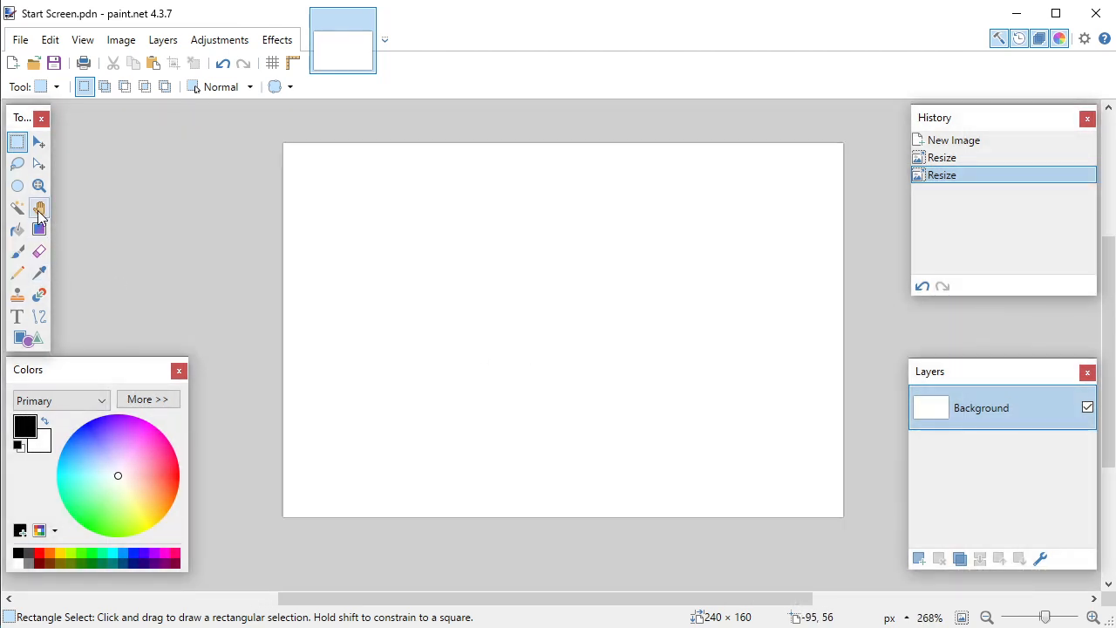
{"action": "left_click", "coordinate": [17, 273]}
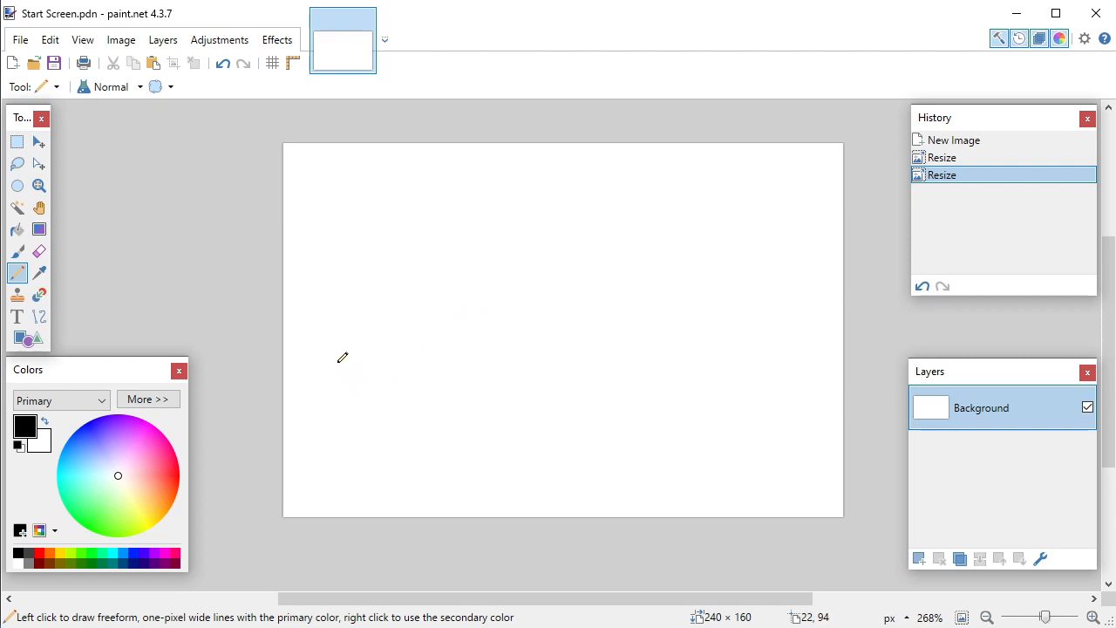
Step: Try a rounded freehand island outline in black across the middle of the canvas and undo it
{"action": "mouse_move", "coordinate": [334, 352]}
{"action": "left_mouse_down"}
{"action": "mouse_move", "coordinate": [415, 409]}
{"action": "mouse_move", "coordinate": [477, 413]}
{"action": "mouse_move", "coordinate": [615, 385]}
{"action": "mouse_move", "coordinate": [679, 347]}
{"action": "mouse_move", "coordinate": [709, 298]}
{"action": "mouse_move", "coordinate": [692, 266]}
{"action": "mouse_move", "coordinate": [519, 201]}
{"action": "mouse_move", "coordinate": [397, 249]}
{"action": "mouse_move", "coordinate": [343, 306]}
{"action": "mouse_move", "coordinate": [329, 360]}
{"action": "mouse_move", "coordinate": [364, 377]}
{"action": "left_mouse_up"}
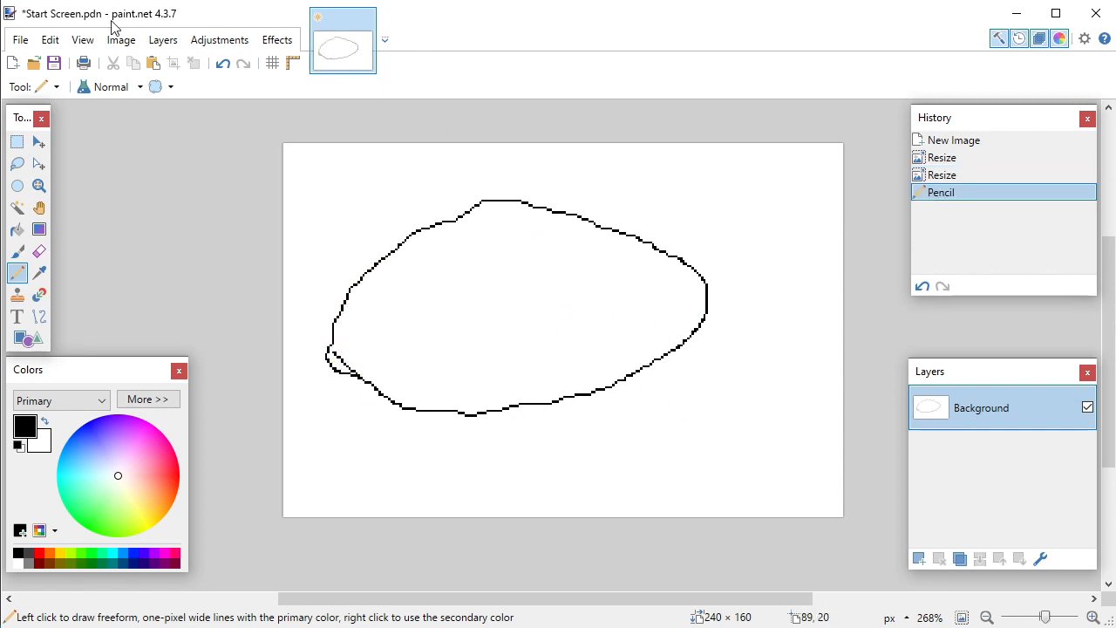
{"action": "left_click", "coordinate": [222, 63]}
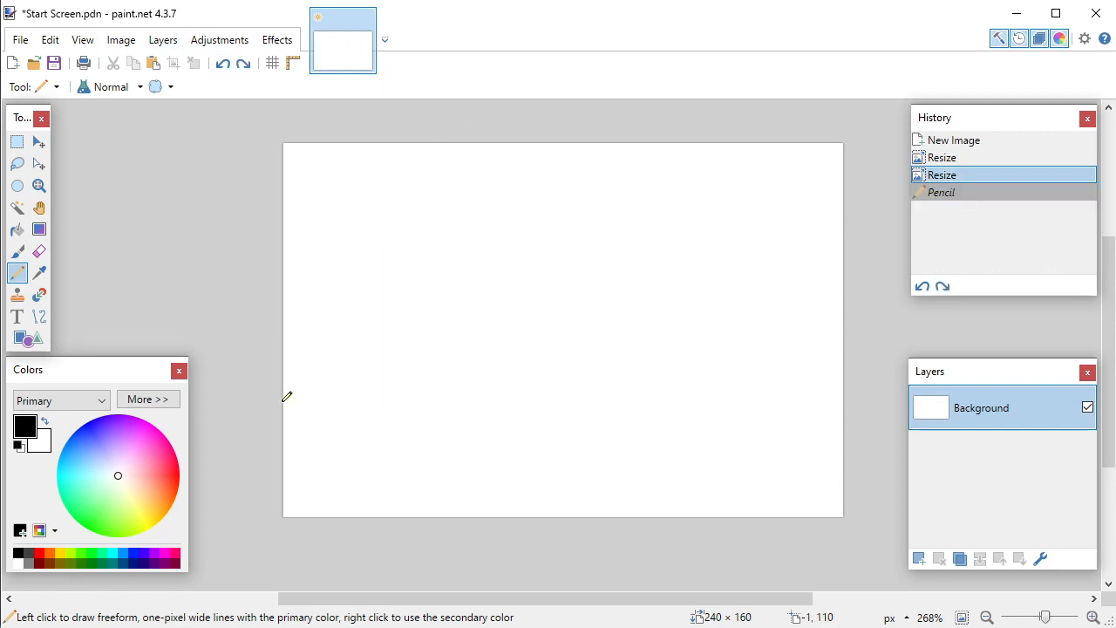
Step: Try an oversized island outline whose curves run past the canvas edges, using three pencil strokes, and undo all of them
{"action": "mouse_move", "coordinate": [285, 393]}
{"action": "left_mouse_down"}
{"action": "mouse_move", "coordinate": [405, 457]}
{"action": "mouse_move", "coordinate": [577, 471]}
{"action": "mouse_move", "coordinate": [677, 450]}
{"action": "mouse_move", "coordinate": [842, 378]}
{"action": "left_mouse_up"}
{"action": "mouse_move", "coordinate": [835, 202]}
{"action": "left_mouse_down"}
{"action": "mouse_move", "coordinate": [775, 167]}
{"action": "mouse_move", "coordinate": [658, 144]}
{"action": "mouse_move", "coordinate": [603, 139]}
{"action": "left_mouse_up"}
{"action": "left_click_drag", "start_coordinate": [286, 242], "coordinate": [482, 105]}
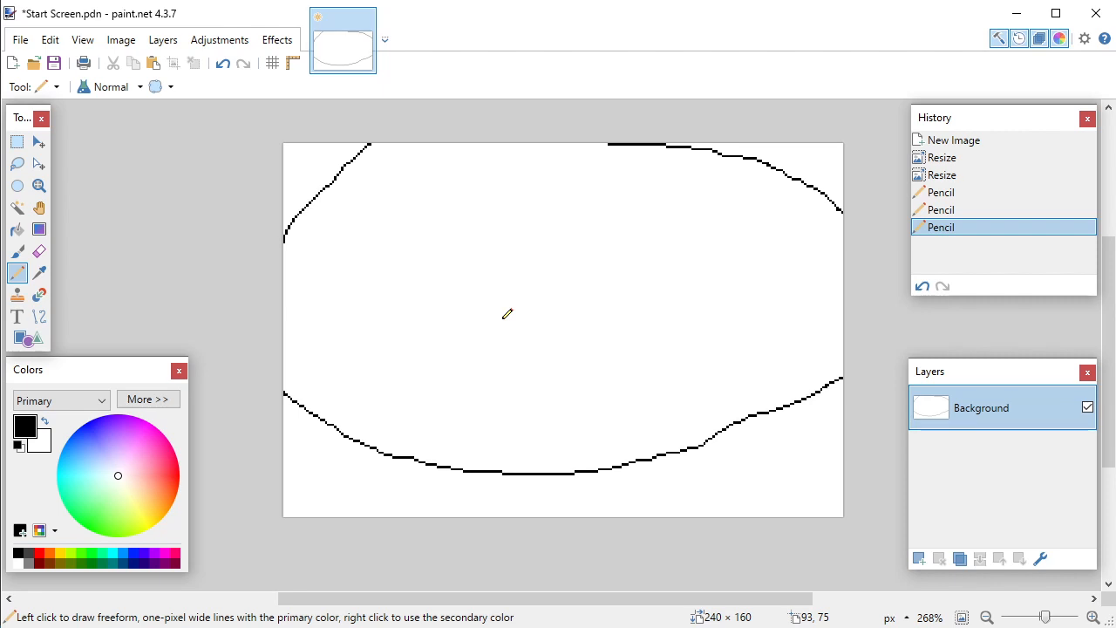
{"action": "left_click", "coordinate": [224, 66]}
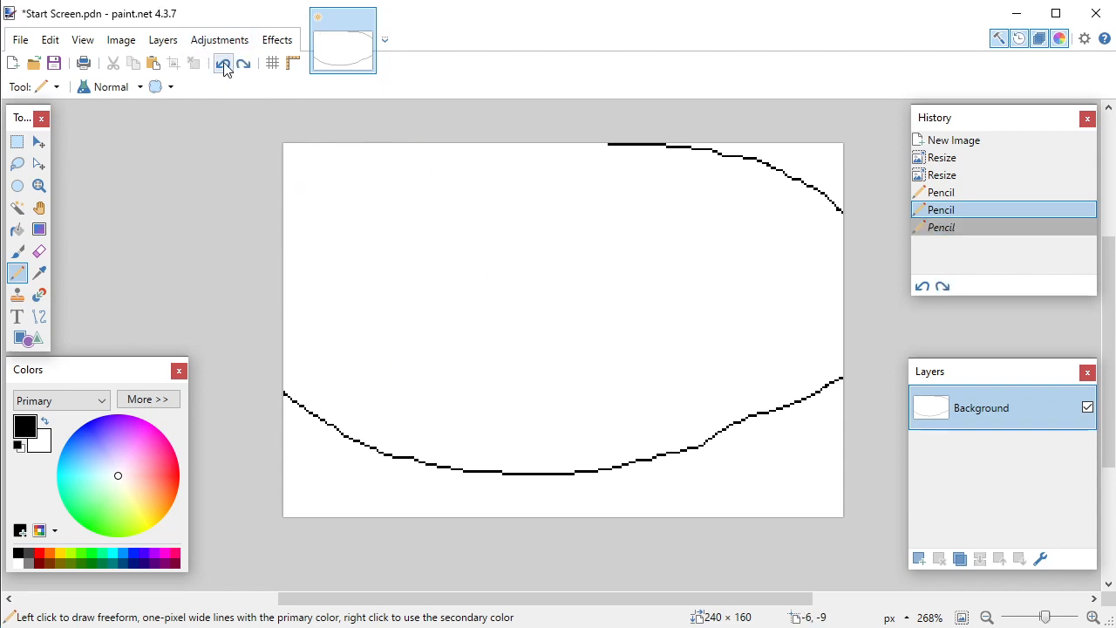
{"action": "left_click", "coordinate": [224, 66]}
{"action": "left_click", "coordinate": [224, 66]}
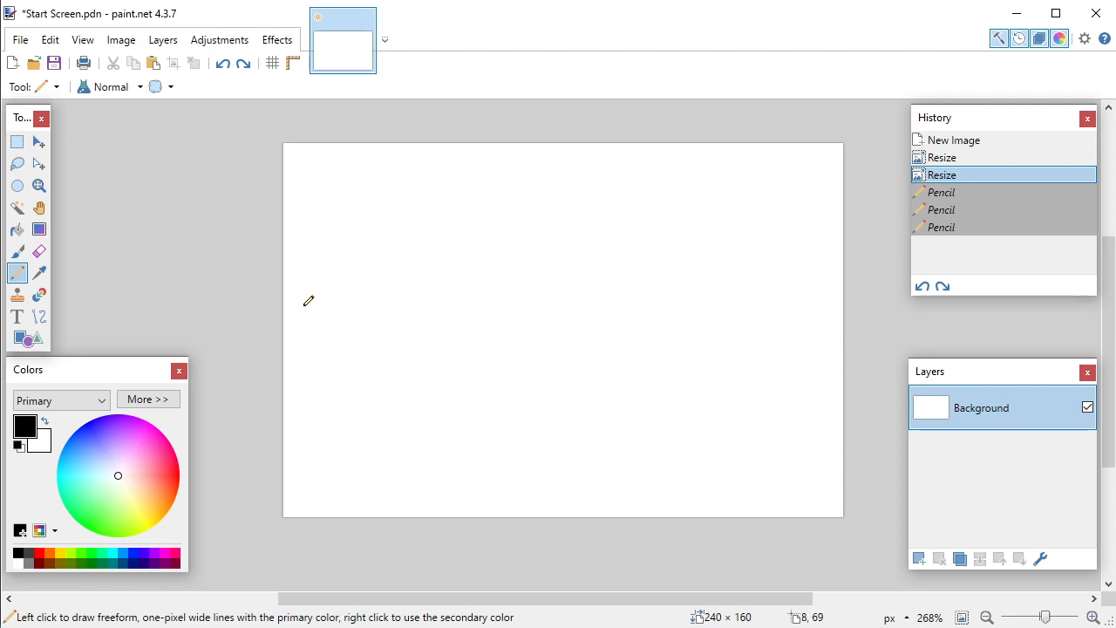
Step: Try a closed, angular island outline across the canvas, check the volcanic island pictures in the browser, and undo the outline in paint.net
{"action": "mouse_move", "coordinate": [302, 304]}
{"action": "left_mouse_down"}
{"action": "mouse_move", "coordinate": [395, 382]}
{"action": "mouse_move", "coordinate": [478, 414]}
{"action": "mouse_move", "coordinate": [600, 420]}
{"action": "mouse_move", "coordinate": [761, 341]}
{"action": "mouse_move", "coordinate": [805, 287]}
{"action": "mouse_move", "coordinate": [764, 226]}
{"action": "mouse_move", "coordinate": [620, 145]}
{"action": "mouse_move", "coordinate": [493, 183]}
{"action": "mouse_move", "coordinate": [321, 258]}
{"action": "mouse_move", "coordinate": [312, 312]}
{"action": "left_mouse_up"}
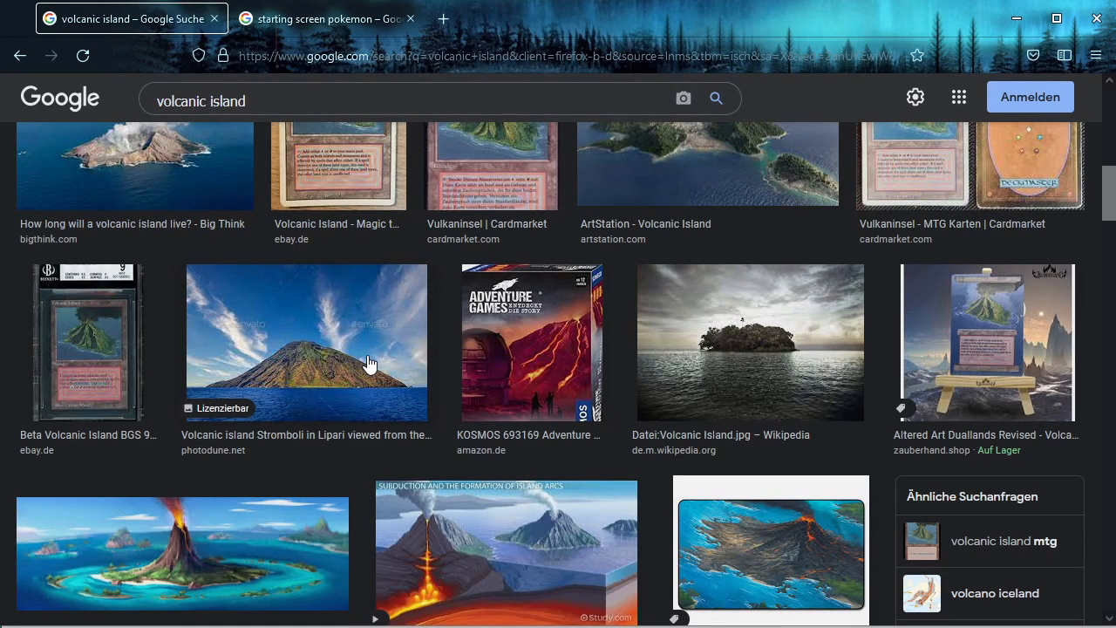
{"action": "scroll", "coordinate": [327, 336], "scroll_direction": "up", "scroll_amount": 6}
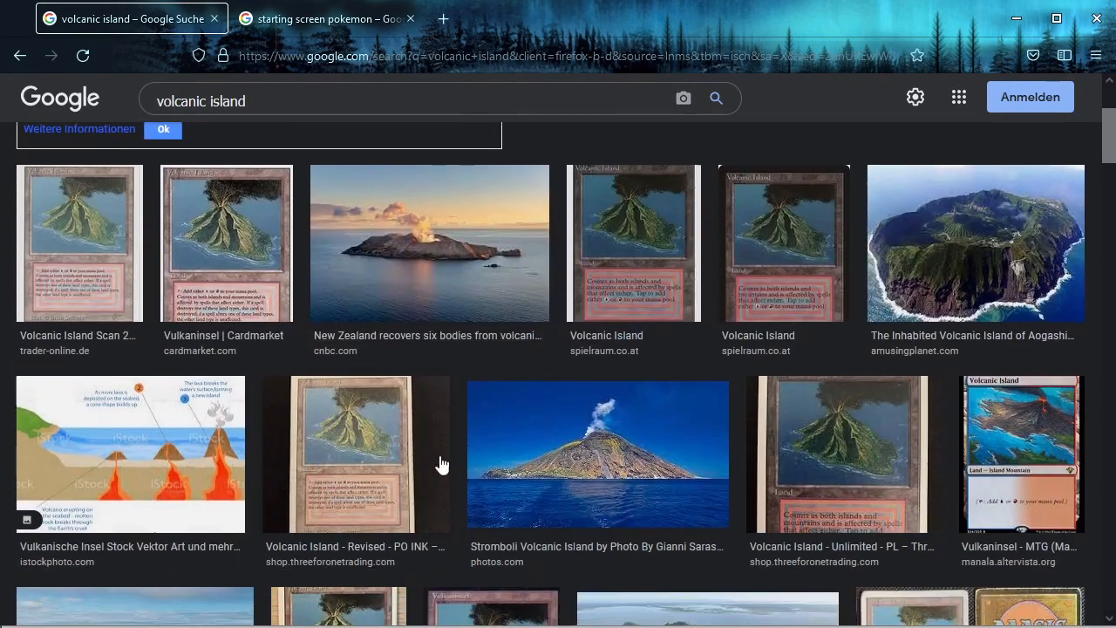
{"action": "scroll", "coordinate": [441, 465], "scroll_direction": "down", "scroll_amount": 2}
{"action": "scroll", "coordinate": [553, 506], "scroll_direction": "up", "scroll_amount": 2}
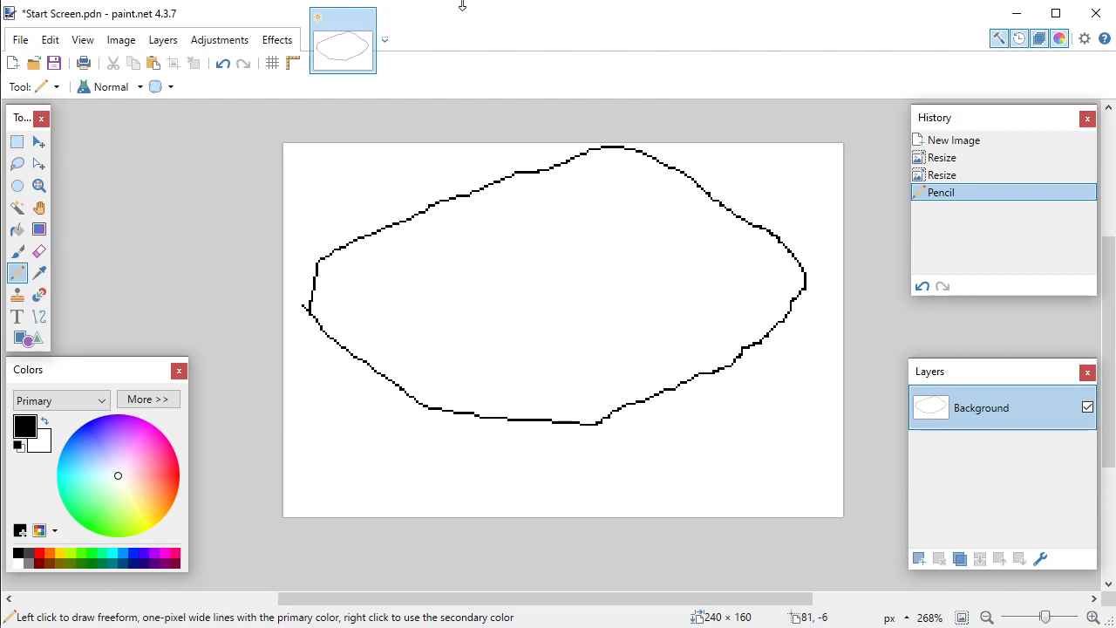
{"action": "left_click", "coordinate": [223, 65]}
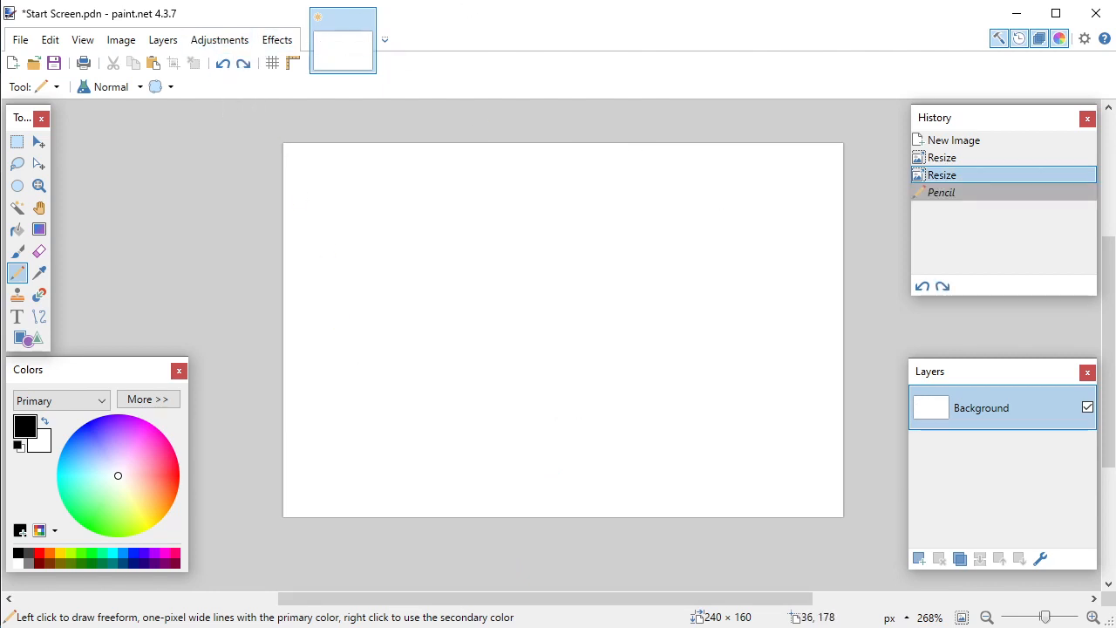
Step: Check the volcanic island pictures in the browser again, then pencil a wavy lower shoreline and a central volcano with a crater in paint.net
{"action": "key", "text": "alt+Tab"}
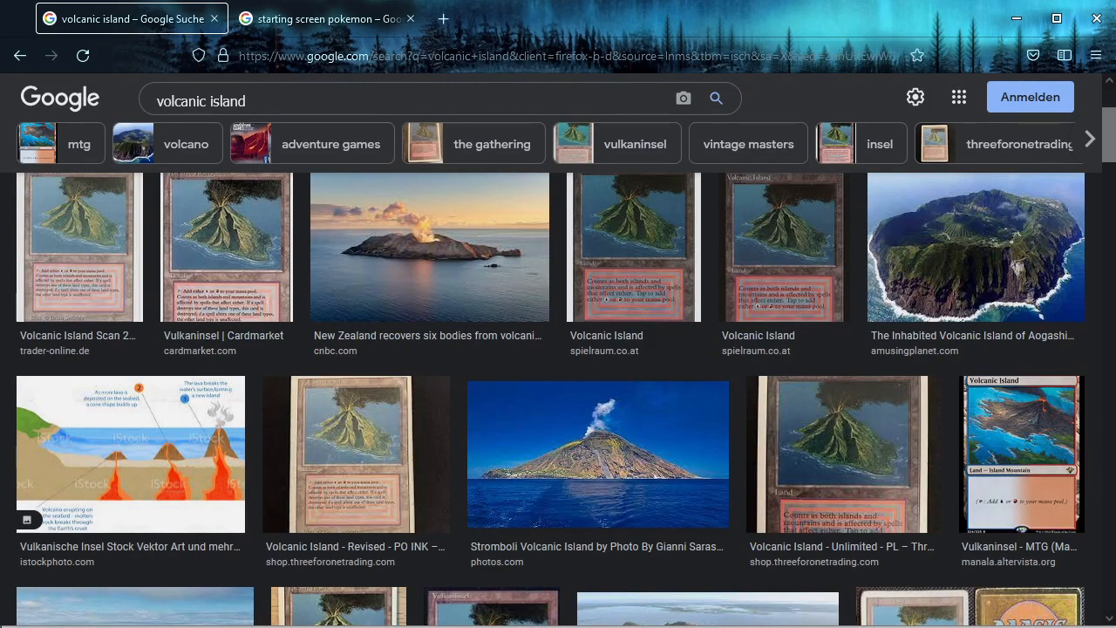
{"action": "key", "text": "alt+Tab"}
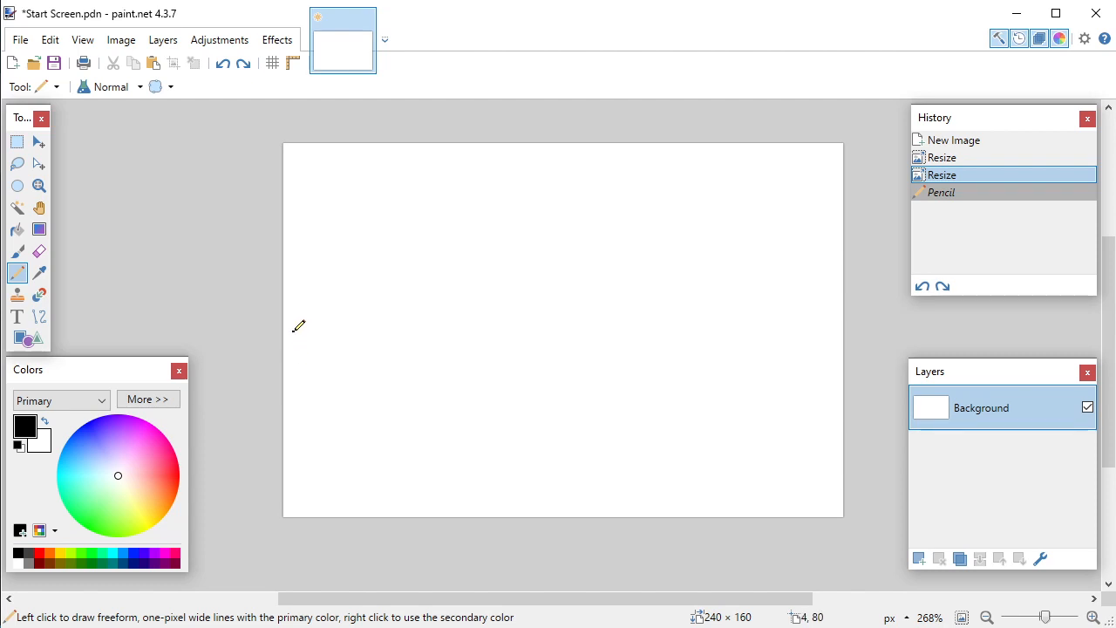
{"action": "mouse_move", "coordinate": [298, 325]}
{"action": "left_mouse_down"}
{"action": "mouse_move", "coordinate": [379, 321]}
{"action": "mouse_move", "coordinate": [613, 344]}
{"action": "mouse_move", "coordinate": [804, 312]}
{"action": "mouse_move", "coordinate": [803, 293]}
{"action": "mouse_move", "coordinate": [645, 210]}
{"action": "mouse_move", "coordinate": [612, 157]}
{"action": "mouse_move", "coordinate": [534, 157]}
{"action": "mouse_move", "coordinate": [511, 207]}
{"action": "mouse_move", "coordinate": [358, 317]}
{"action": "left_mouse_up"}
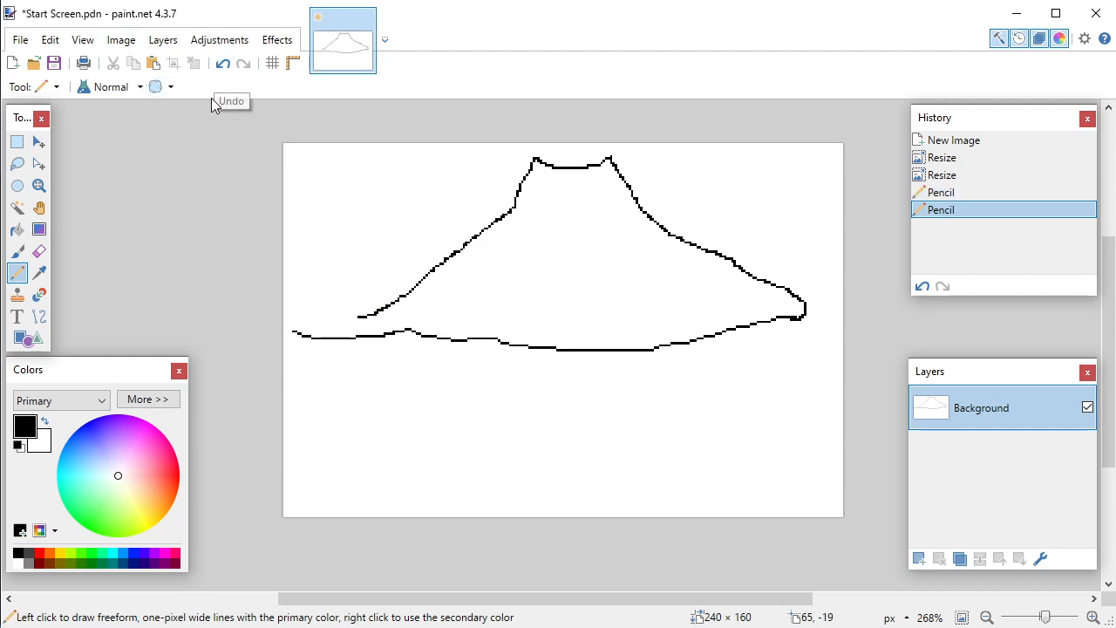
{"action": "mouse_move", "coordinate": [301, 333]}
{"action": "left_mouse_down"}
{"action": "mouse_move", "coordinate": [363, 319]}
{"action": "mouse_move", "coordinate": [389, 294]}
{"action": "left_mouse_up"}
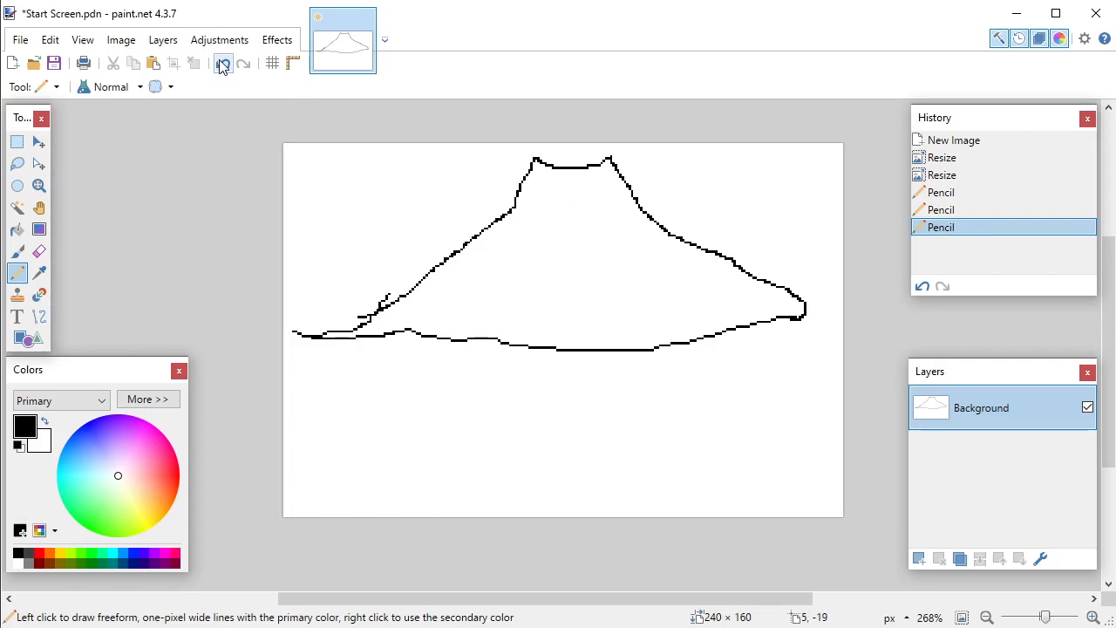
Step: Undo the last two strokes and redraw the volcano left of centre with a long flat coast, closing it against the shoreline's ends
{"action": "left_click", "coordinate": [222, 66]}
{"action": "left_click", "coordinate": [224, 65]}
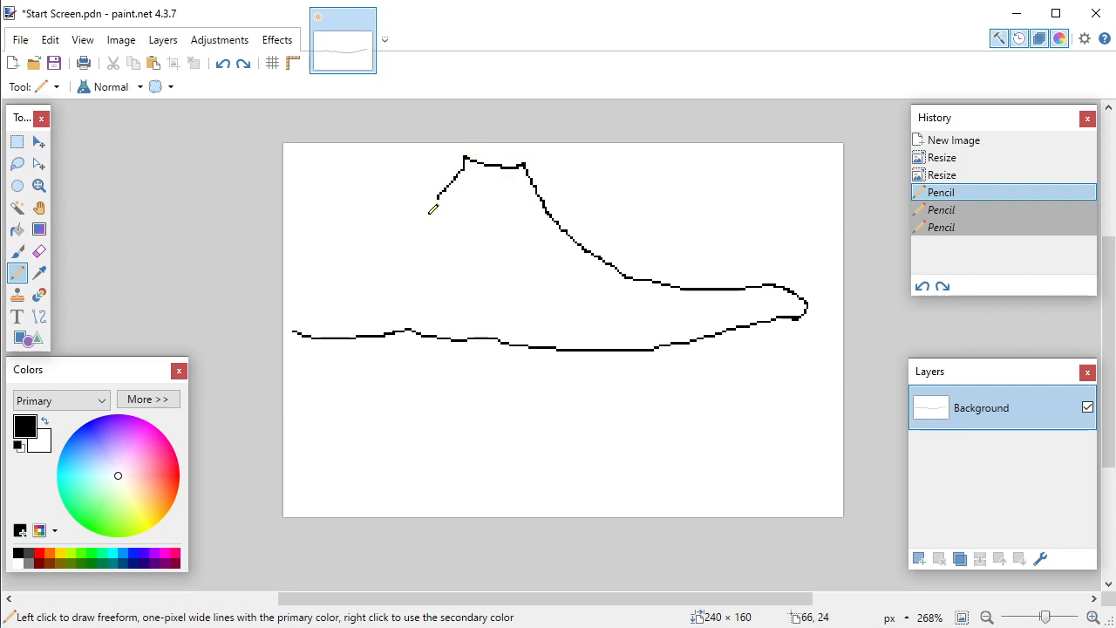
{"action": "left_click", "coordinate": [301, 330]}
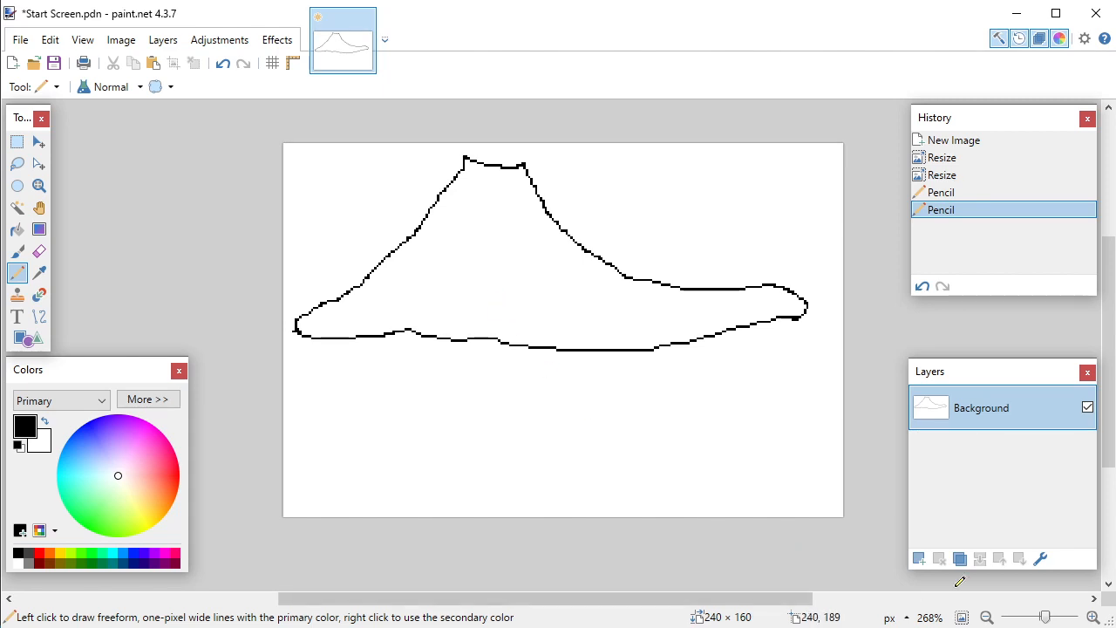
Step: Add a new layer above the island drawing and set up the Text tool with the Pokemon Solid font
{"action": "left_click", "coordinate": [918, 559]}
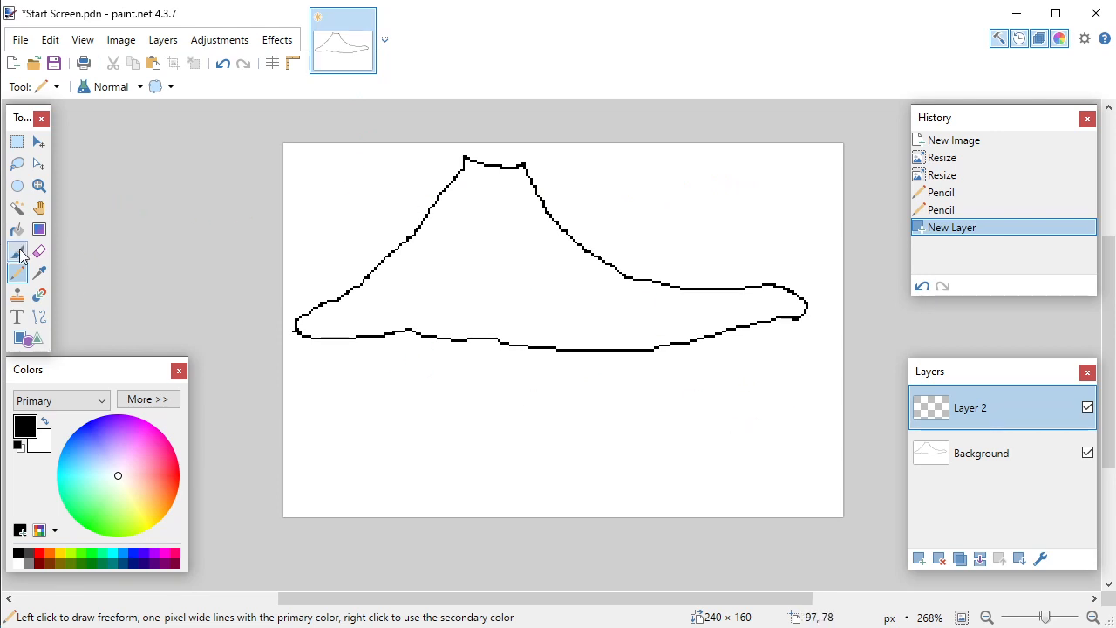
{"action": "left_click", "coordinate": [18, 316]}
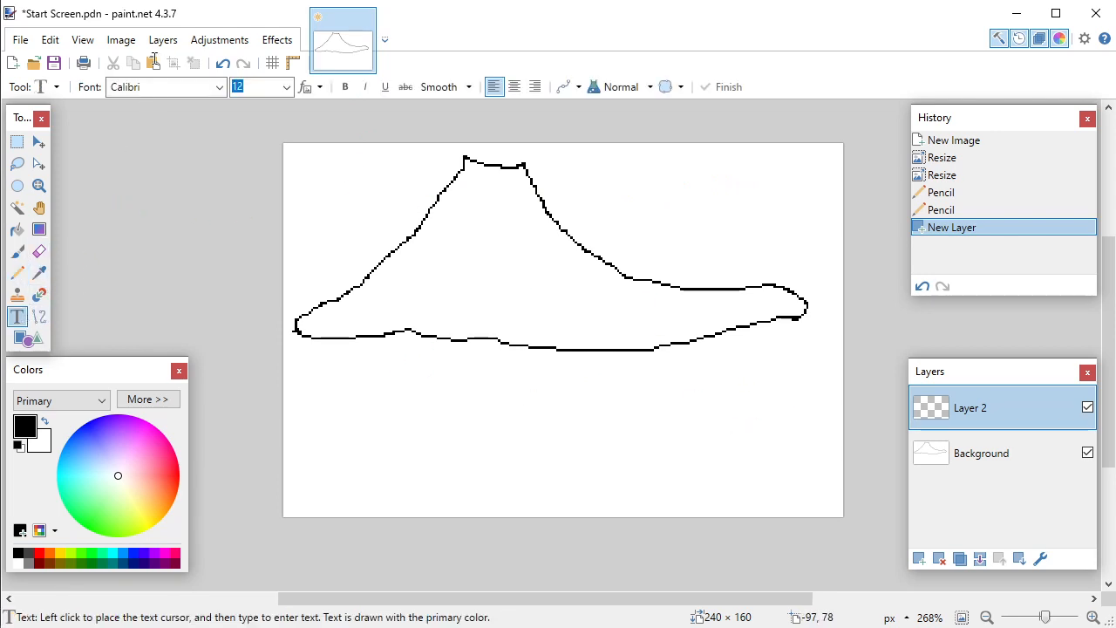
{"action": "left_click", "coordinate": [219, 87]}
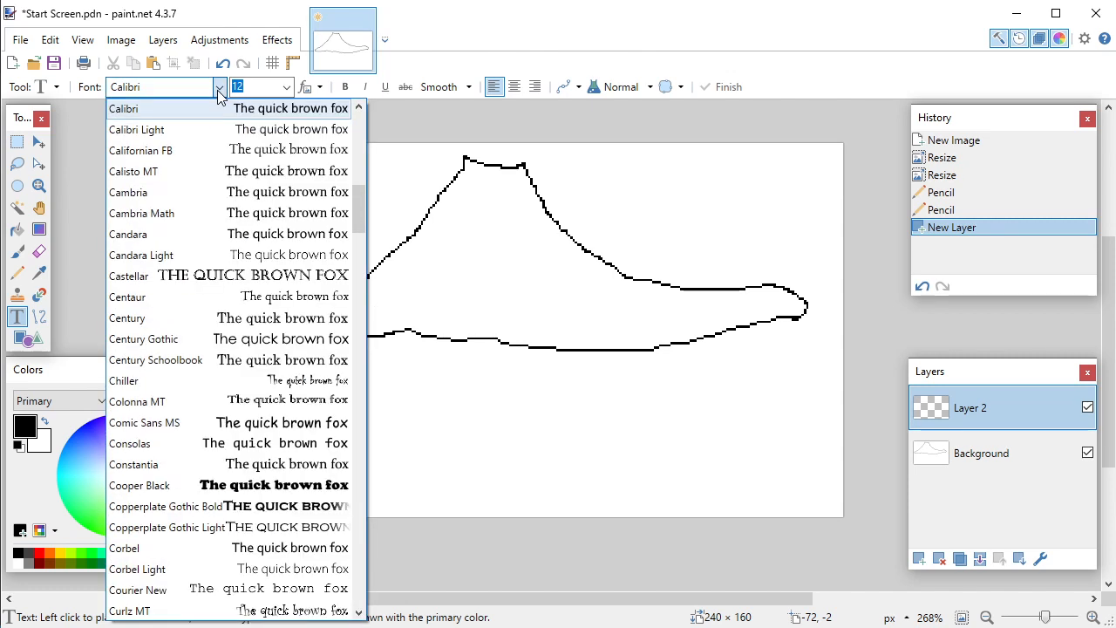
{"action": "type", "text": "pt MT"}
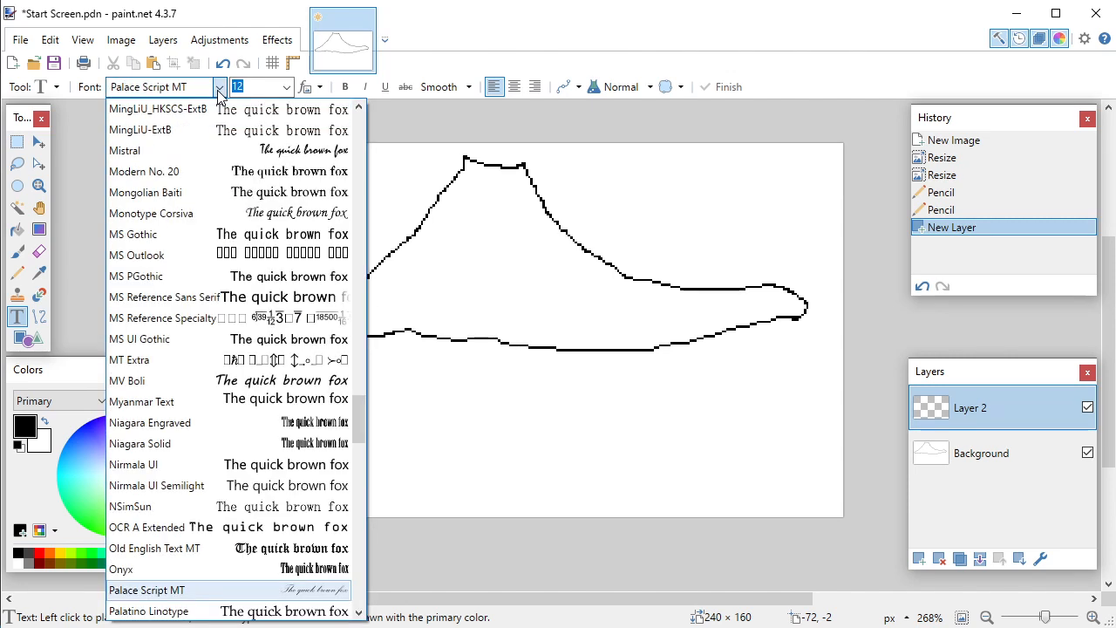
{"action": "scroll", "coordinate": [235, 436], "scroll_direction": "down", "scroll_amount": 5}
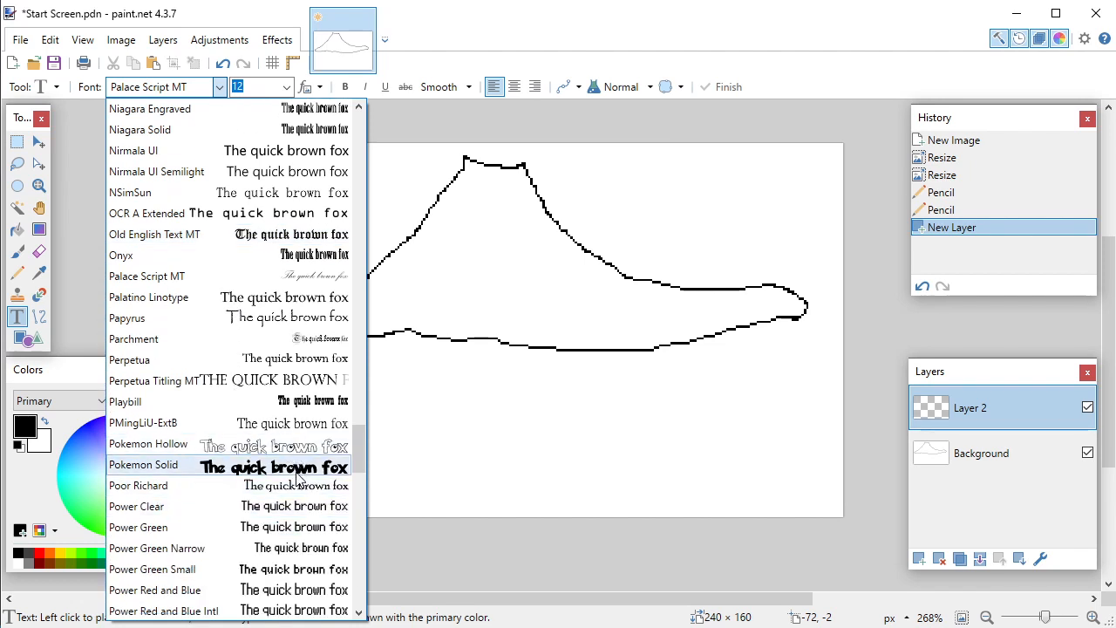
{"action": "left_click", "coordinate": [296, 471]}
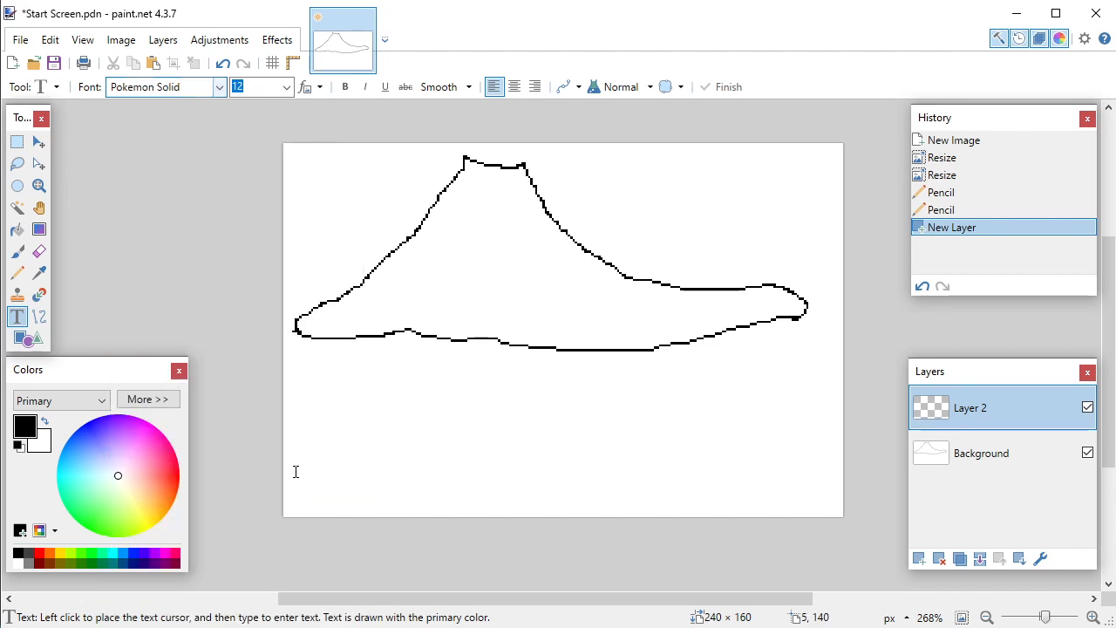
Step: Write POKEMON near the canvas's upper edge on the new layer and move it to the middle of the upper area
{"action": "left_click", "coordinate": [363, 164]}
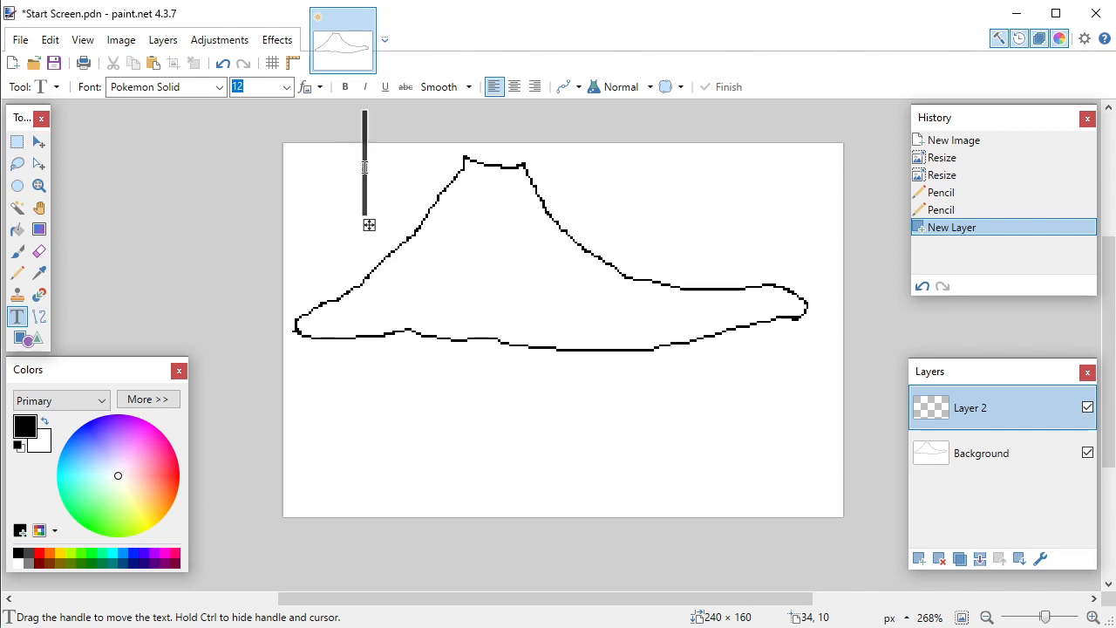
{"action": "type", "text": "POKE"}
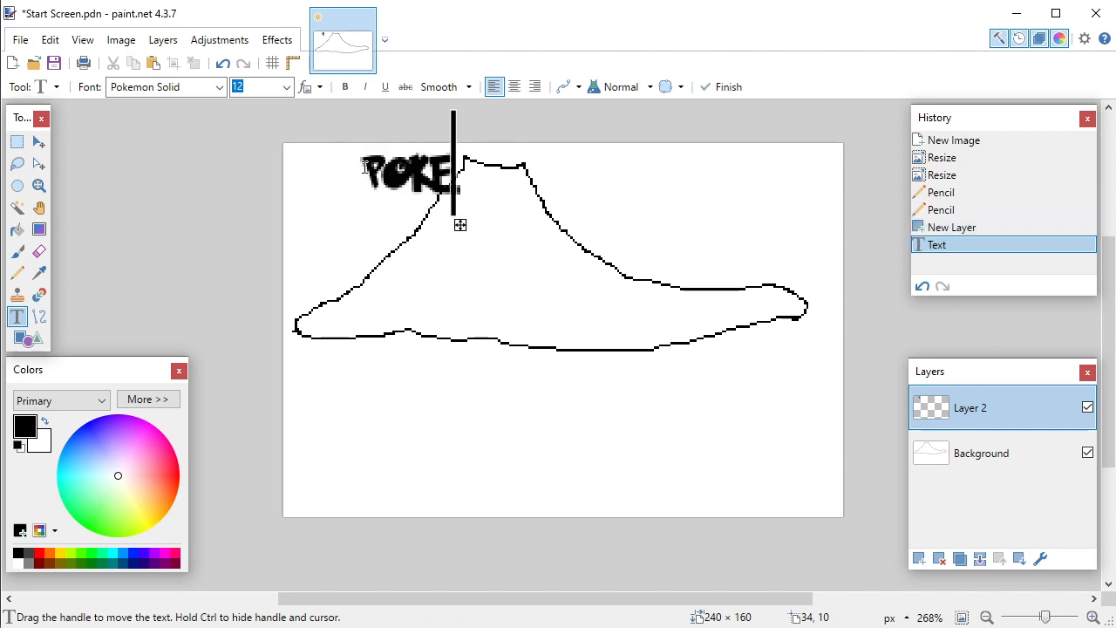
{"action": "type", "text": "MON"}
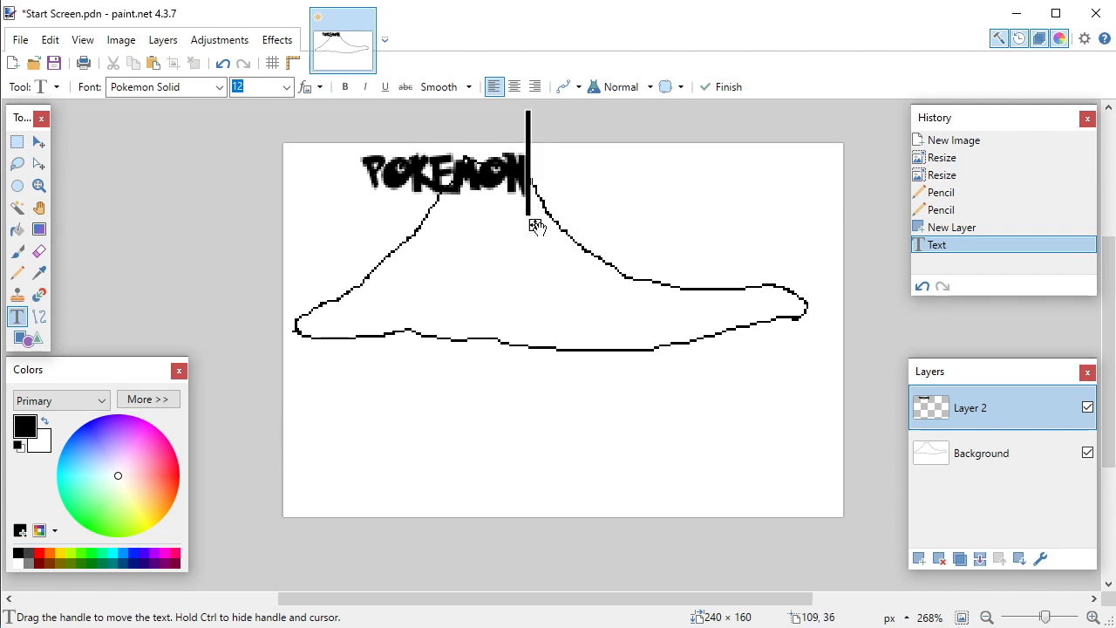
{"action": "left_click_drag", "start_coordinate": [534, 224], "coordinate": [648, 254]}
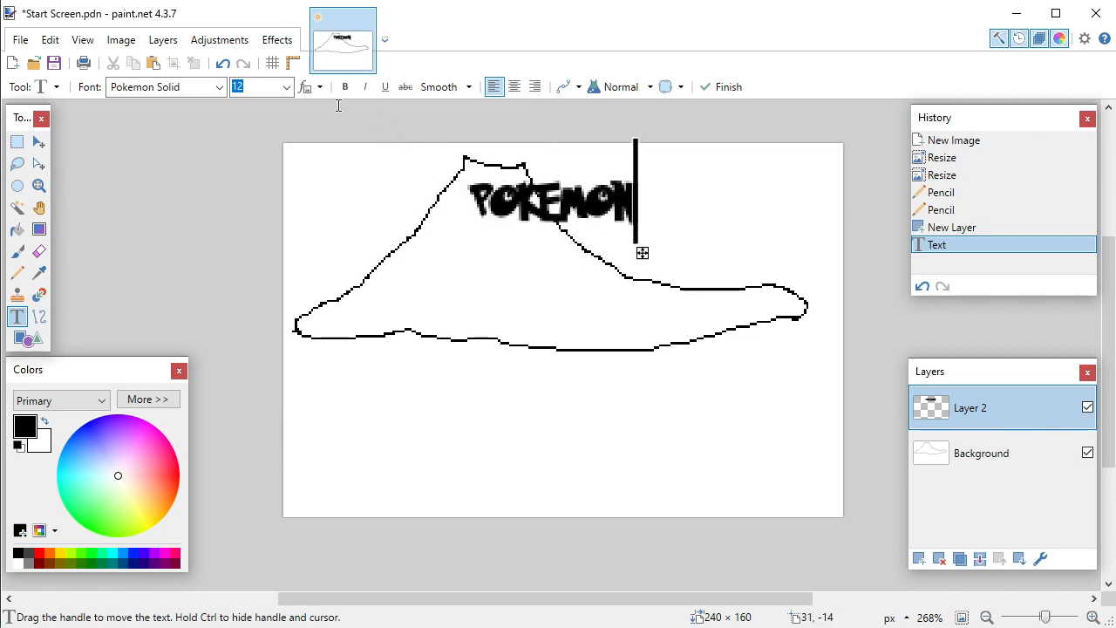
Step: Set the POKEMON text's size to 28 and reposition it centred across the upper half of the canvas
{"action": "left_click", "coordinate": [289, 86]}
{"action": "left_click", "coordinate": [256, 294]}
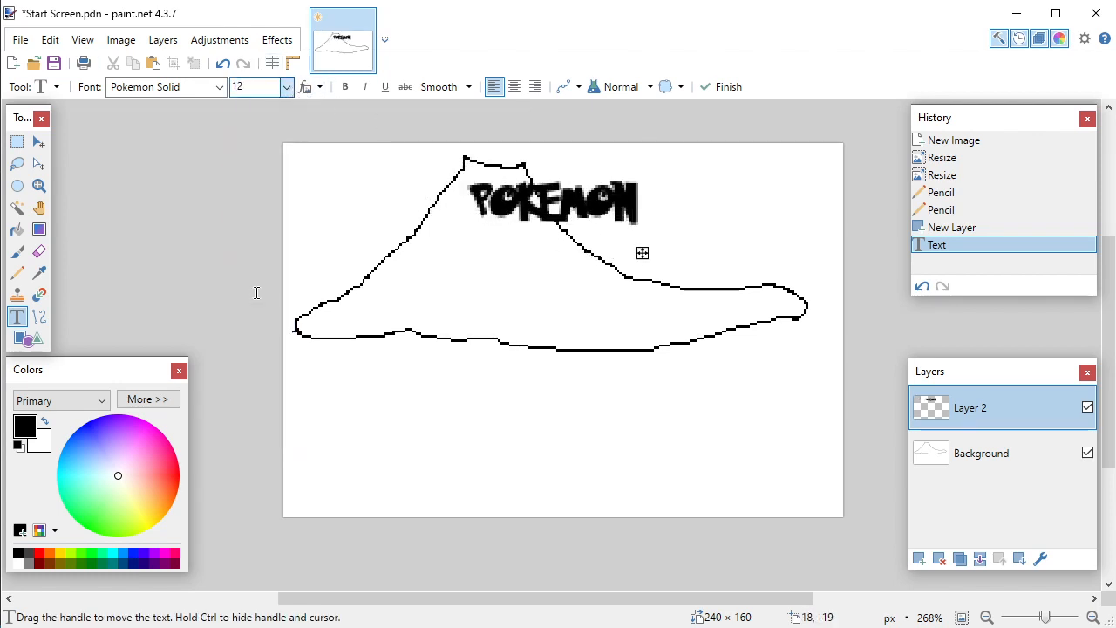
{"action": "left_click_drag", "start_coordinate": [812, 326], "coordinate": [697, 335]}
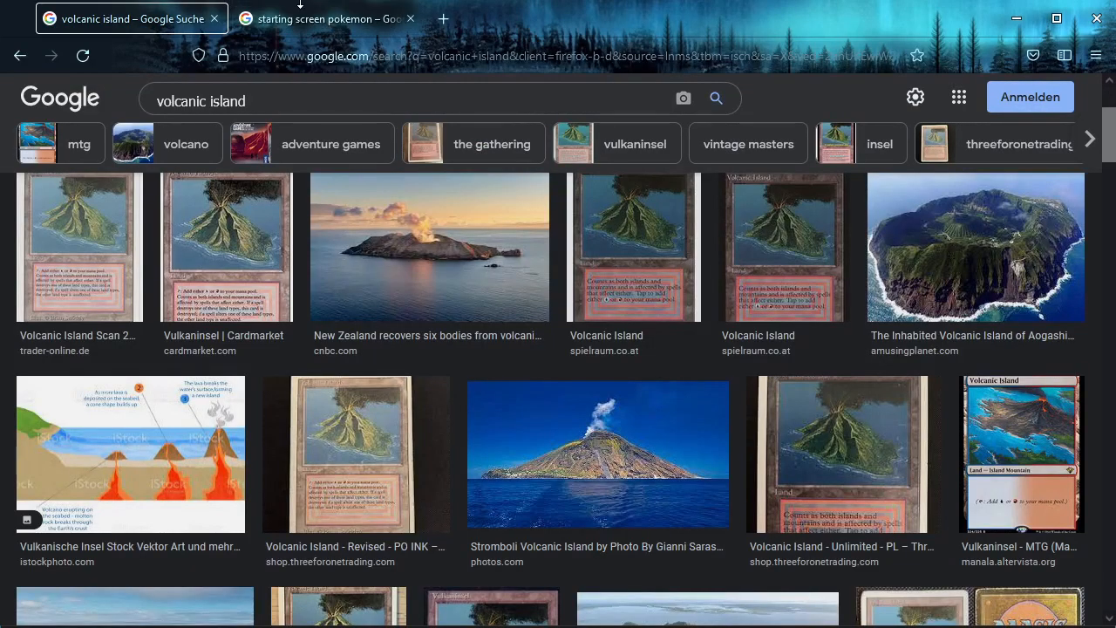
Step: Check the "starting screen pokemon" image results in the browser for title placement, then return to paint.net and finish the POKEMON text
{"action": "left_click", "coordinate": [305, 12]}
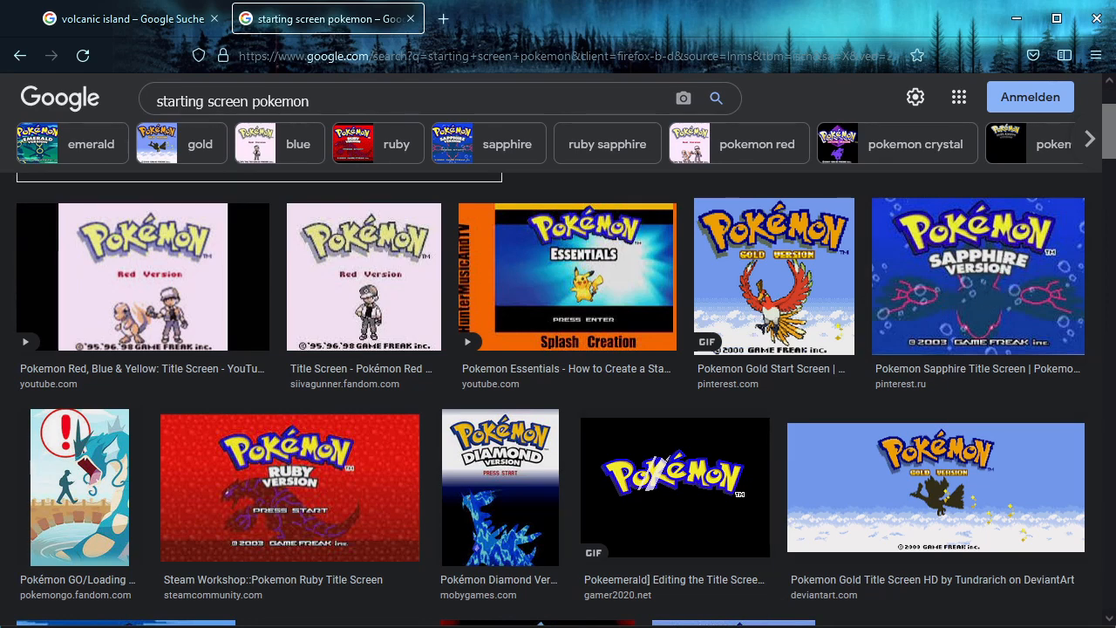
{"action": "key", "text": "alt+Tab"}
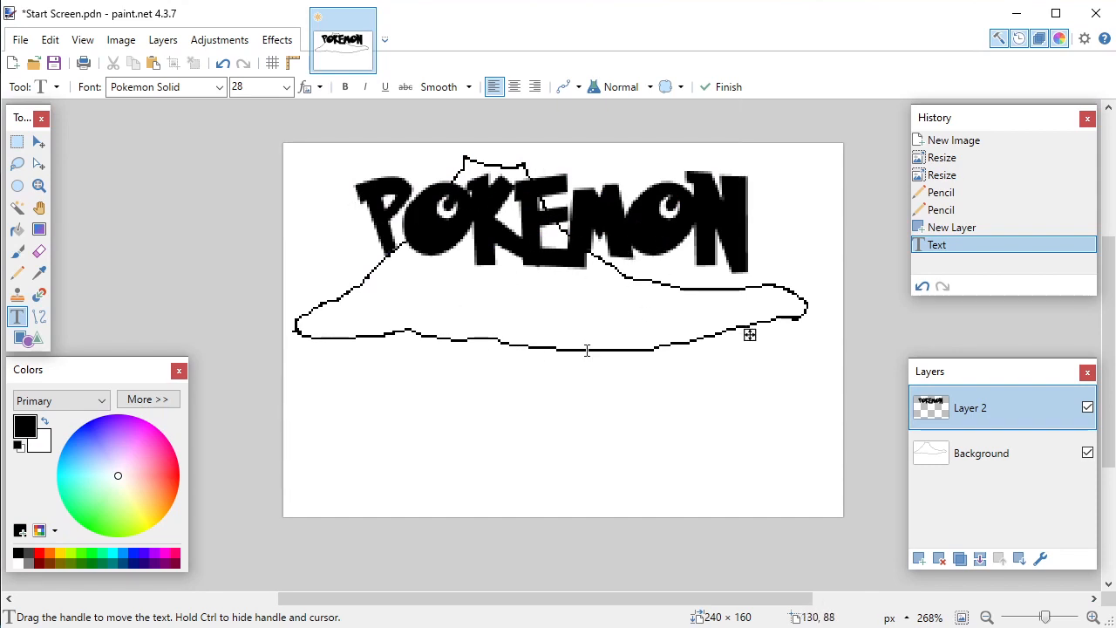
{"action": "key", "text": "Left"}
{"action": "key", "text": "Left"}
{"action": "key", "text": "Left"}
{"action": "key", "text": "Left"}
{"action": "key", "text": "Escape"}
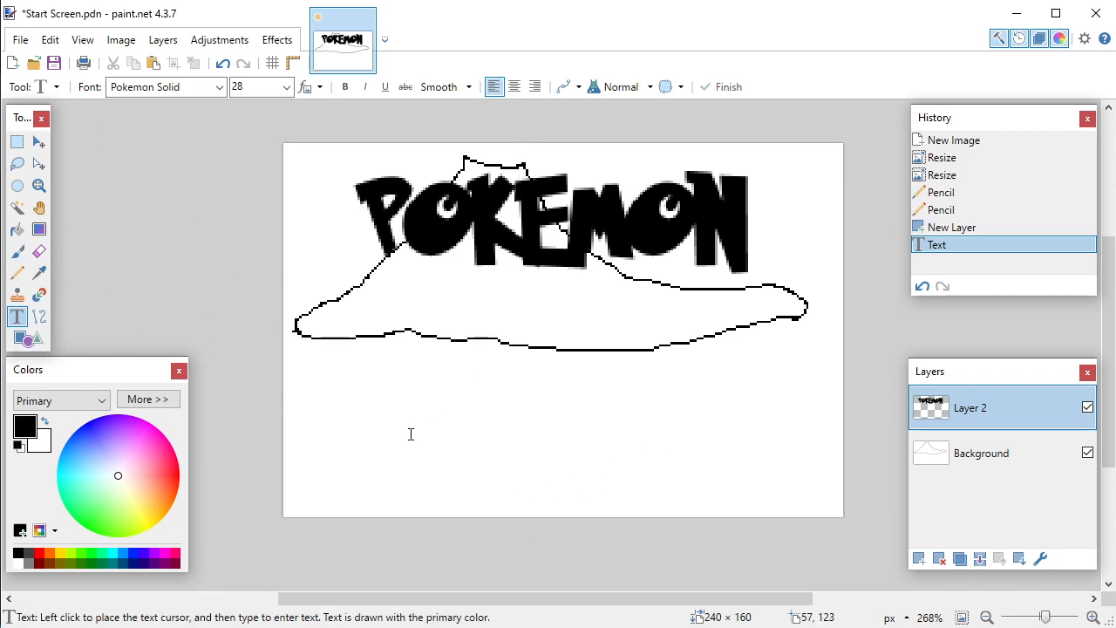
Step: Write "Volcanic Island" in Pokemon Solid at size 20 below the island and centre it near the canvas's lower edge
{"action": "left_click", "coordinate": [392, 433]}
{"action": "left_click", "coordinate": [286, 87]}
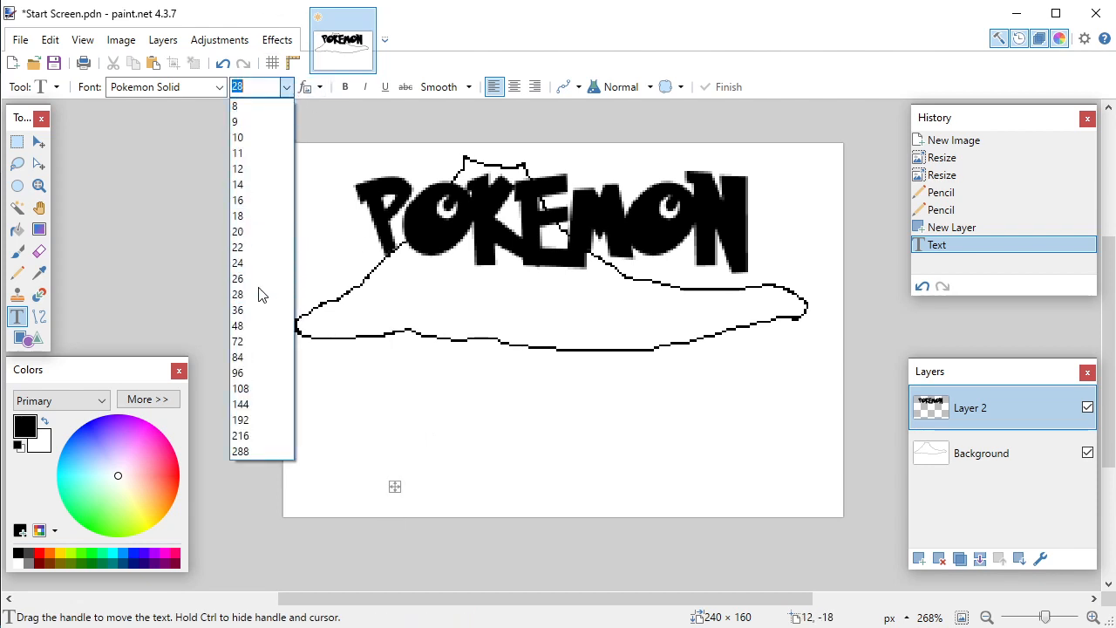
{"action": "left_click", "coordinate": [239, 231]}
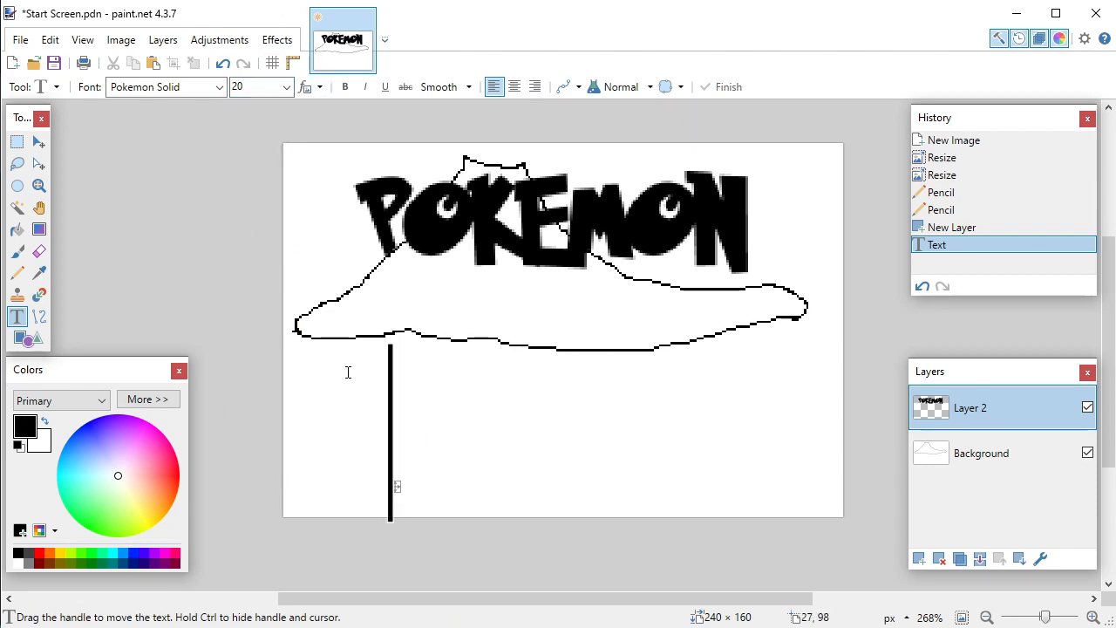
{"action": "type", "text": "Volcanin"}
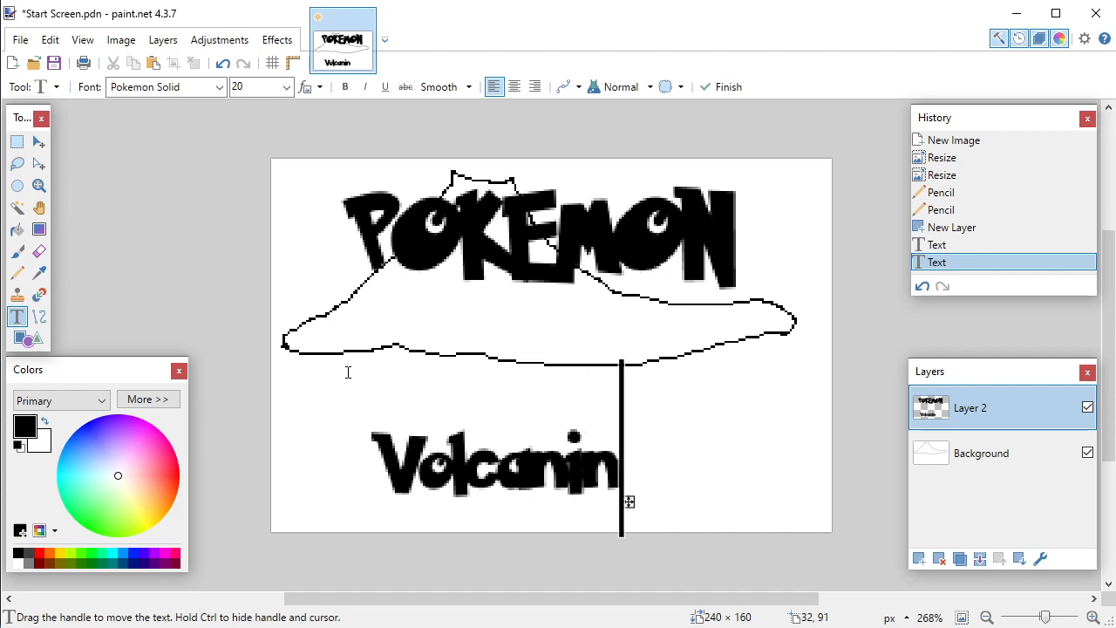
{"action": "key", "text": "BackSpace"}
{"action": "type", "text": "c I"}
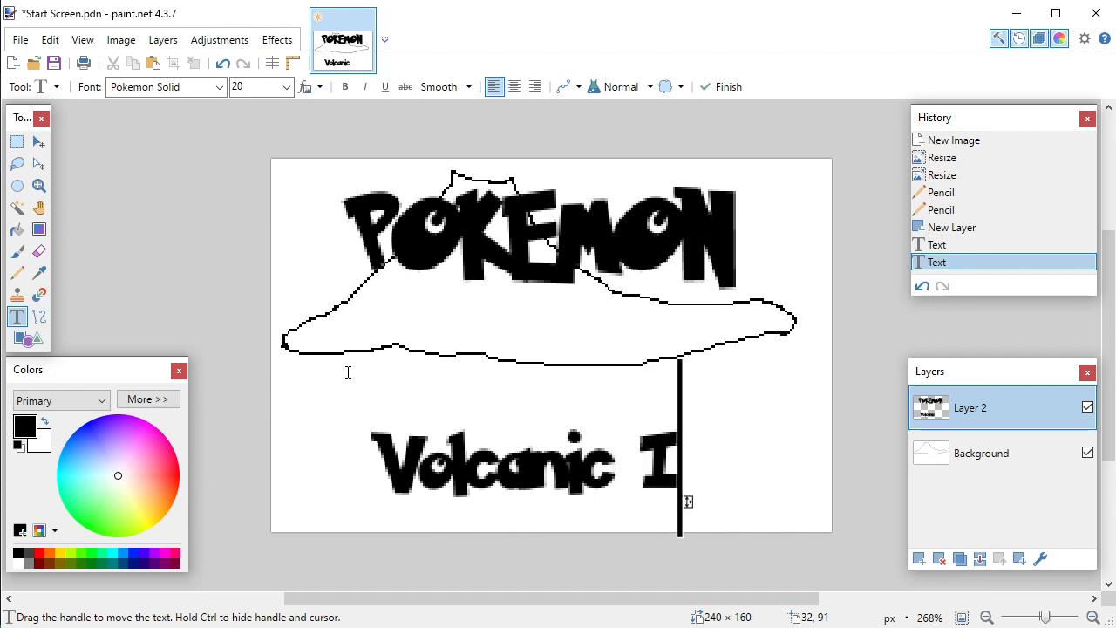
{"action": "type", "text": "sland"}
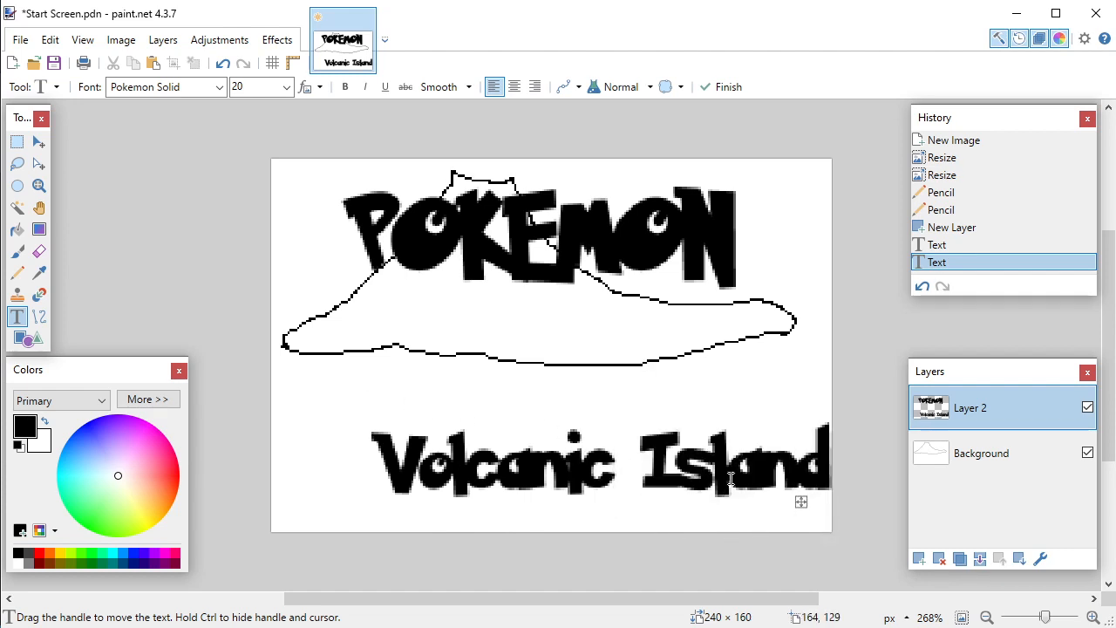
{"action": "left_click_drag", "start_coordinate": [801, 502], "coordinate": [763, 502]}
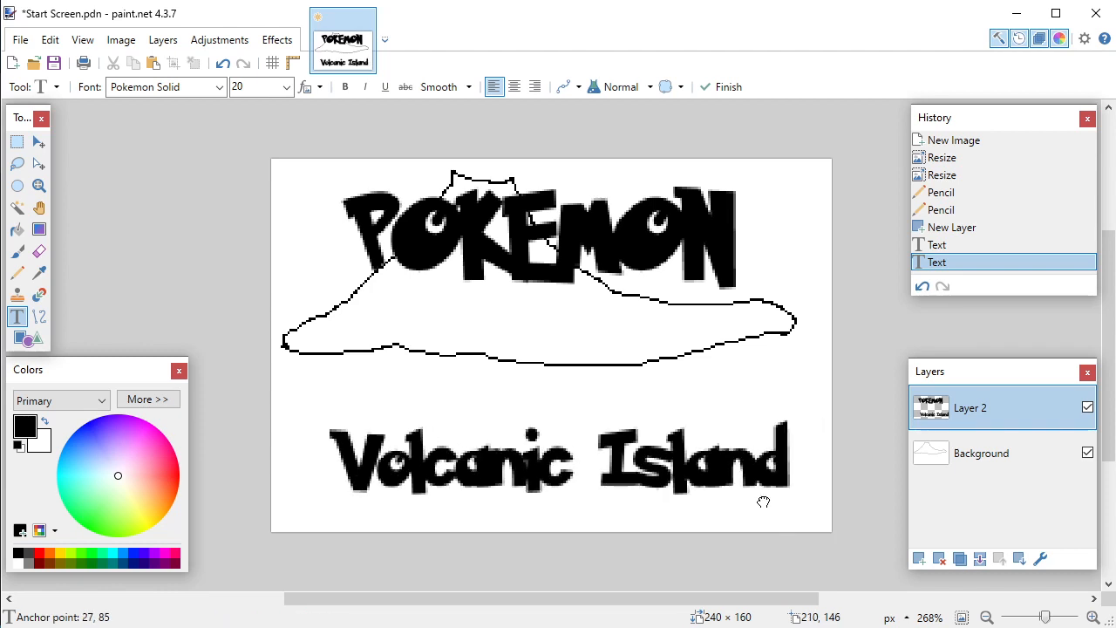
Step: Disable antialiasing for the "Volcanic Island" text and move it slightly up and left to centre it below the island
{"action": "left_click", "coordinate": [578, 87]}
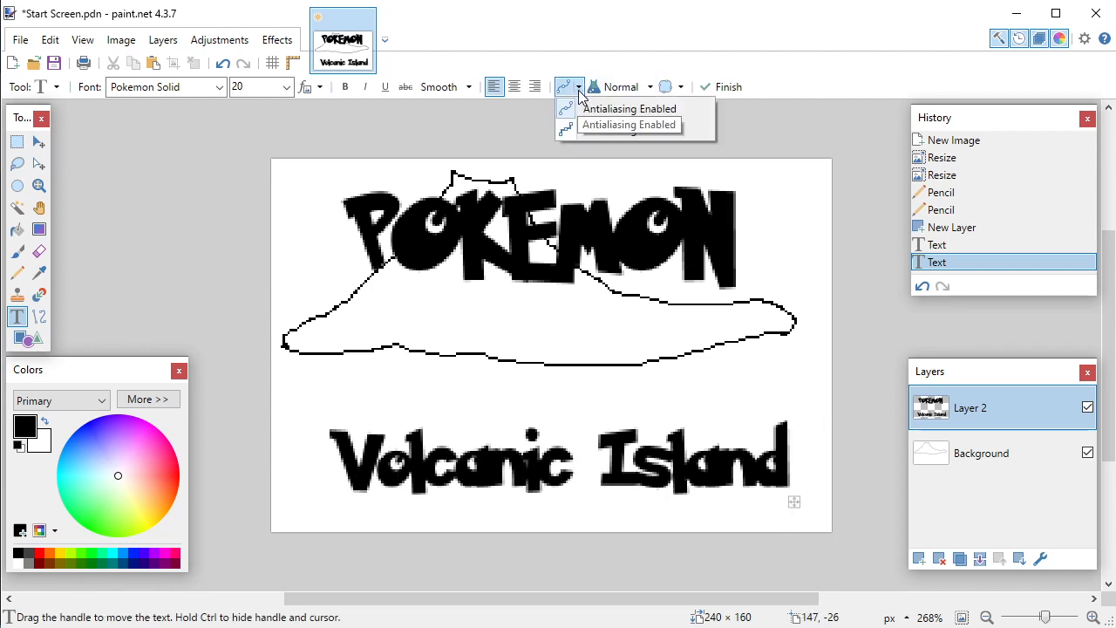
{"action": "left_click", "coordinate": [593, 129]}
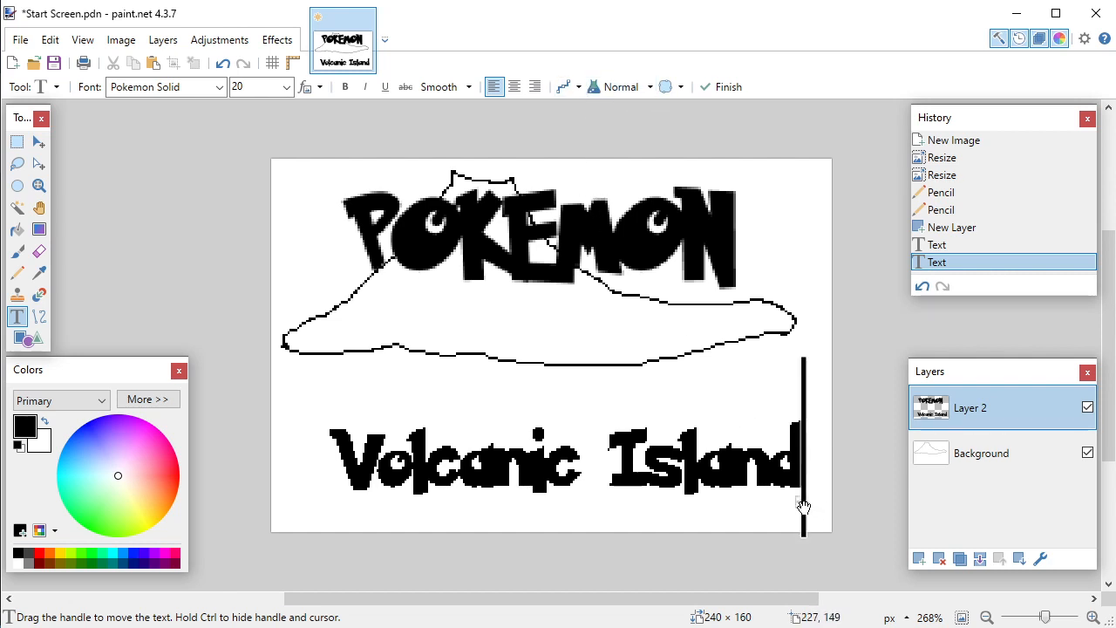
{"action": "left_click_drag", "start_coordinate": [803, 505], "coordinate": [787, 499]}
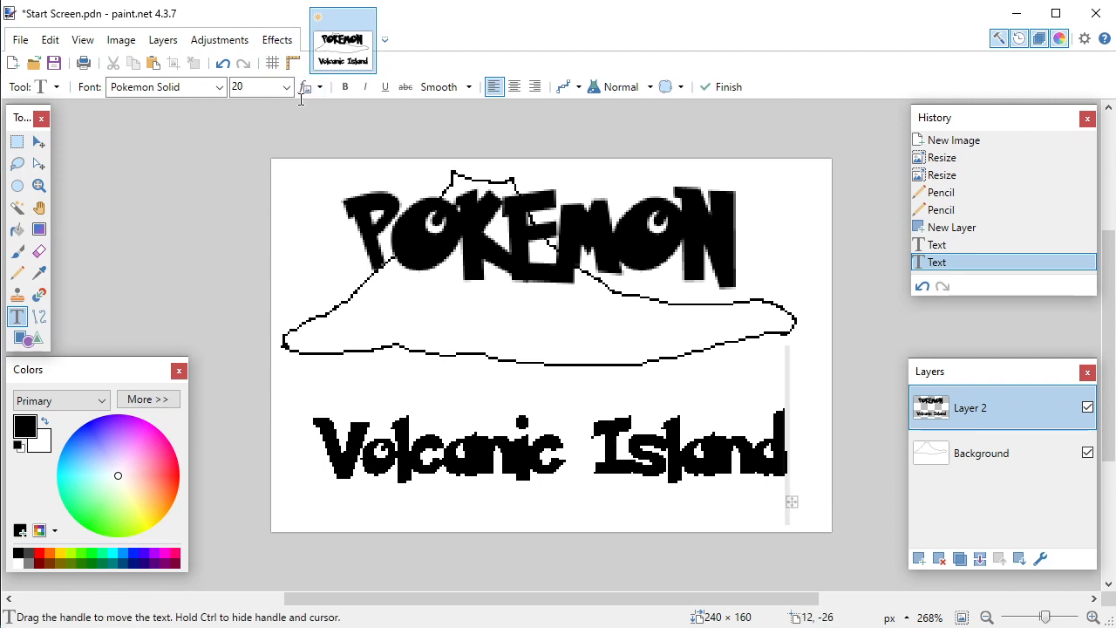
{"action": "left_click_drag", "start_coordinate": [792, 504], "coordinate": [783, 505]}
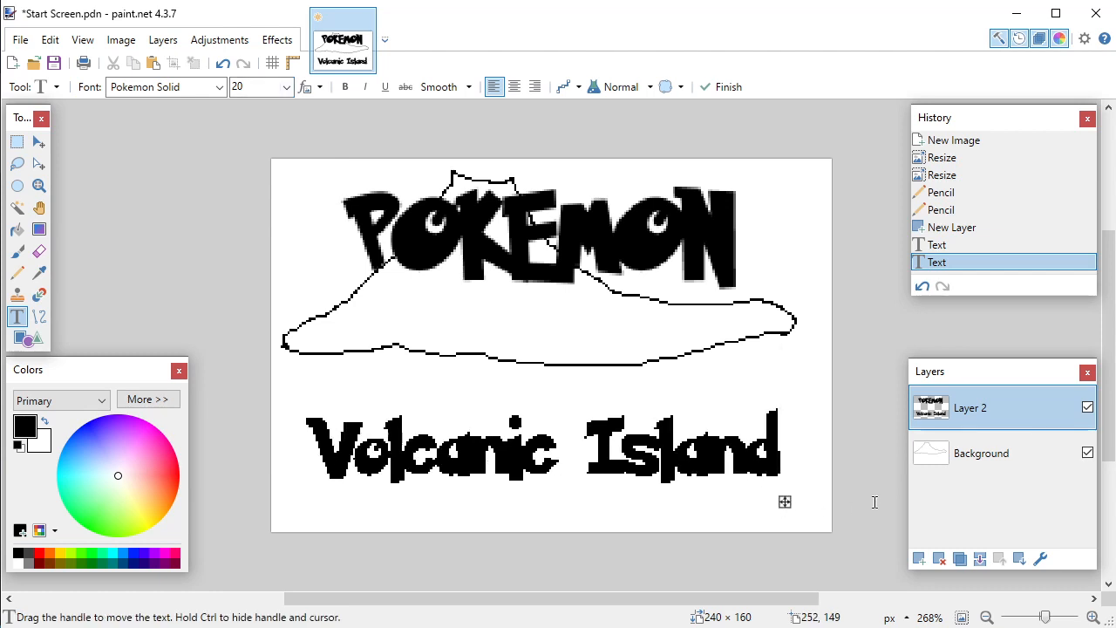
Step: Select the entire Background layer and move the island outline about 4 px right and 14 px down
{"action": "left_click", "coordinate": [986, 457]}
{"action": "key", "text": "ctrl+a"}
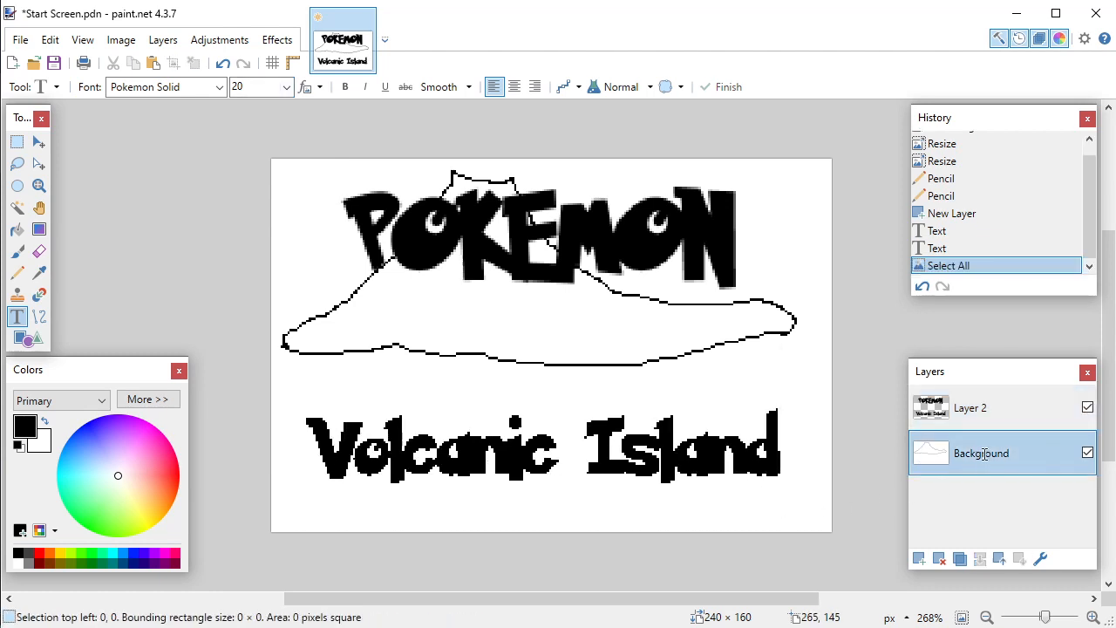
{"action": "key", "text": "m"}
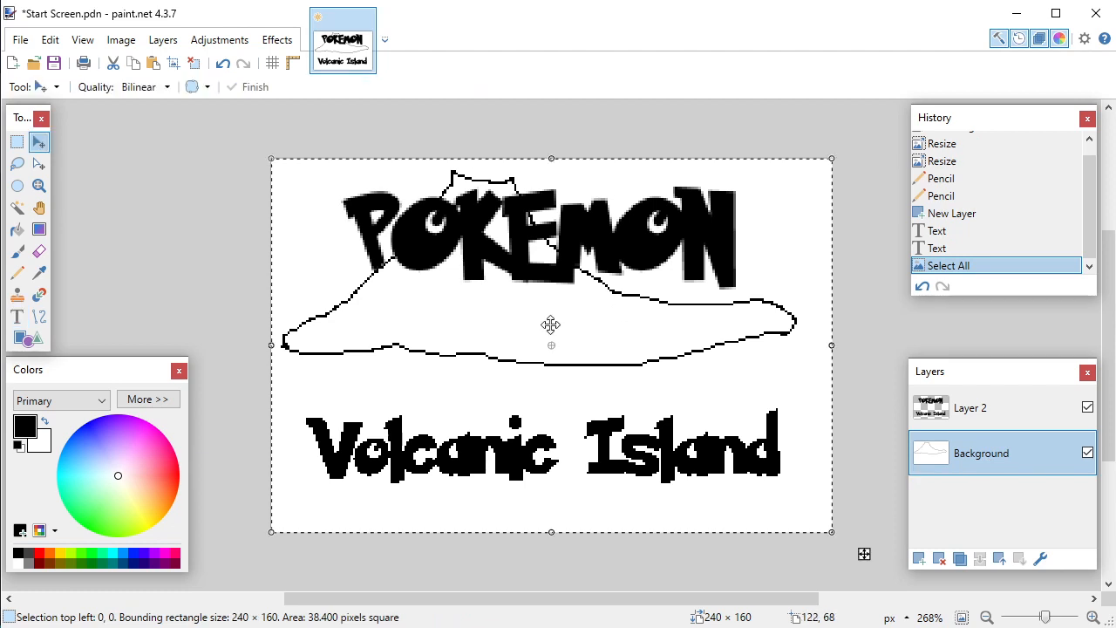
{"action": "mouse_move", "coordinate": [558, 321]}
{"action": "left_mouse_down"}
{"action": "mouse_move", "coordinate": [598, 379]}
{"action": "mouse_move", "coordinate": [578, 363]}
{"action": "mouse_move", "coordinate": [562, 383]}
{"action": "mouse_move", "coordinate": [566, 361]}
{"action": "left_mouse_up"}
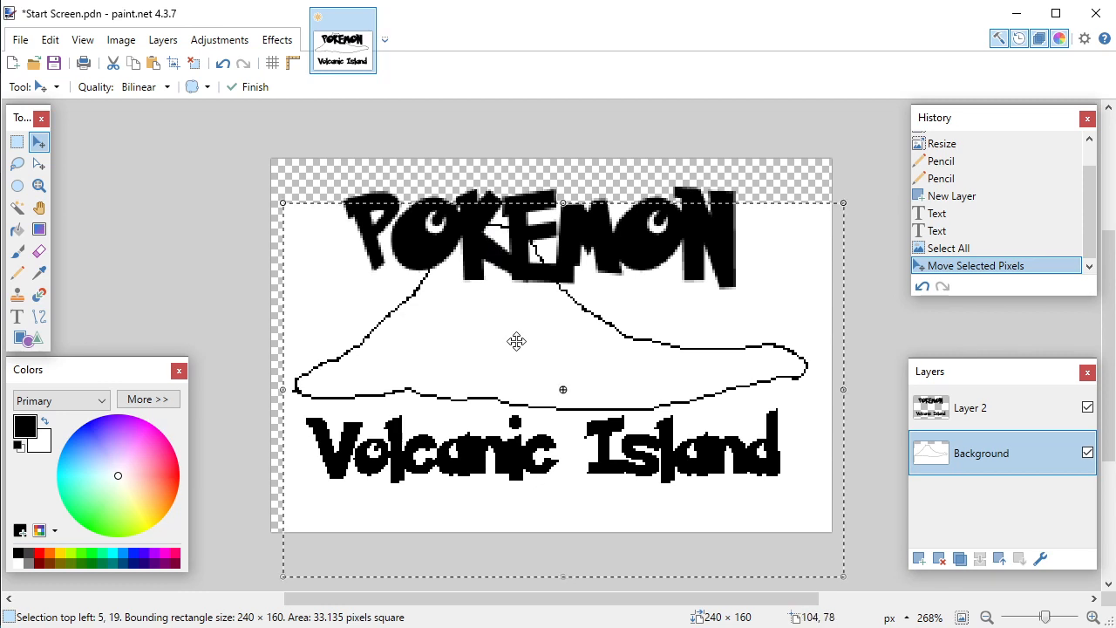
{"action": "mouse_move", "coordinate": [518, 341]}
{"action": "left_mouse_down"}
{"action": "mouse_move", "coordinate": [508, 433]}
{"action": "mouse_move", "coordinate": [512, 328]}
{"action": "left_mouse_up"}
Step: Try the POKEMON text on Layer 2 about 17 px lower over the island and move it back up
{"action": "left_click", "coordinate": [1044, 409]}
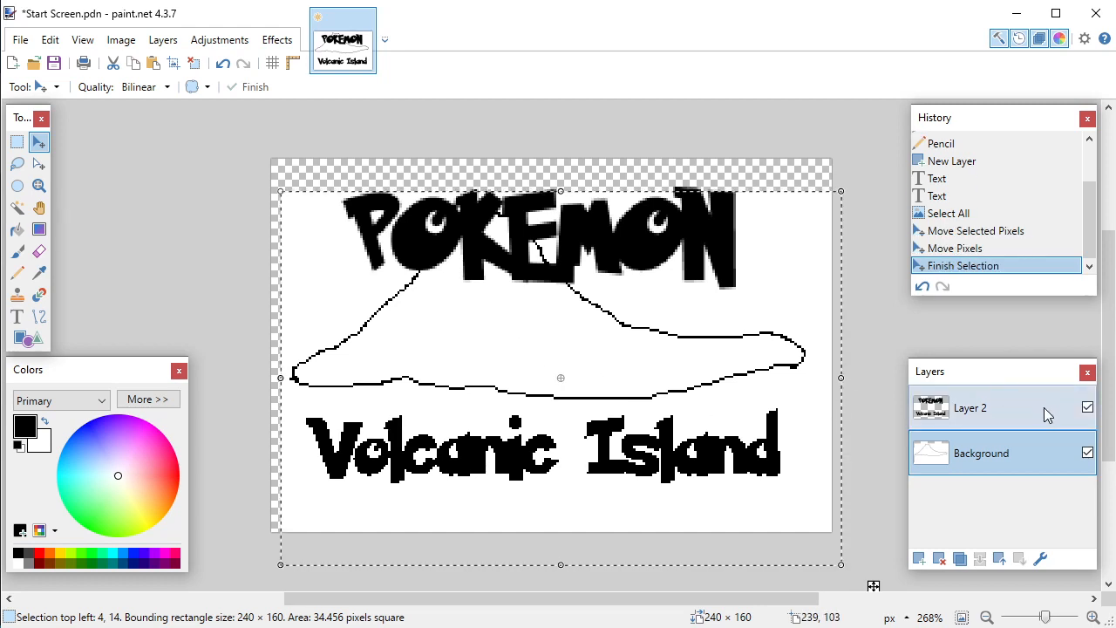
{"action": "key", "text": "s"}
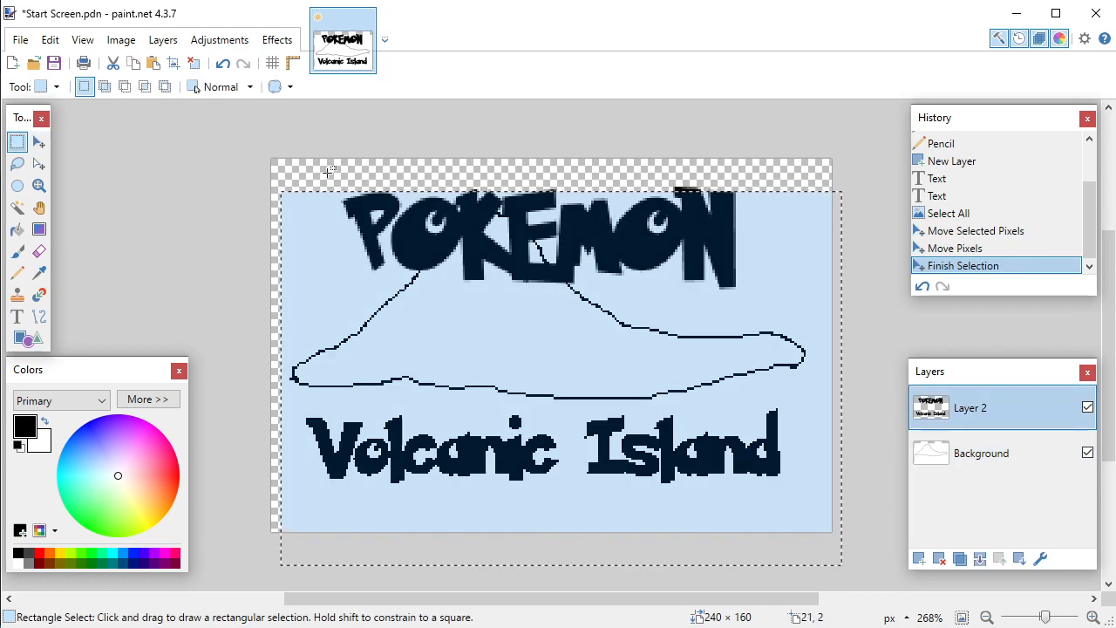
{"action": "left_click_drag", "start_coordinate": [328, 171], "coordinate": [775, 307]}
{"action": "key", "text": "m"}
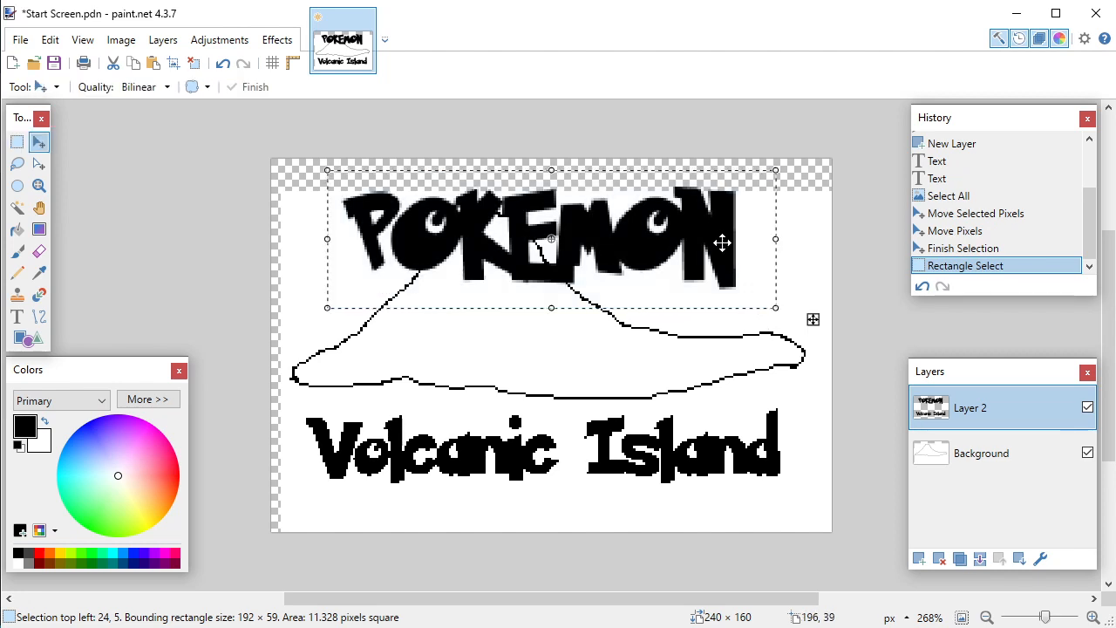
{"action": "left_click_drag", "start_coordinate": [723, 242], "coordinate": [713, 273]}
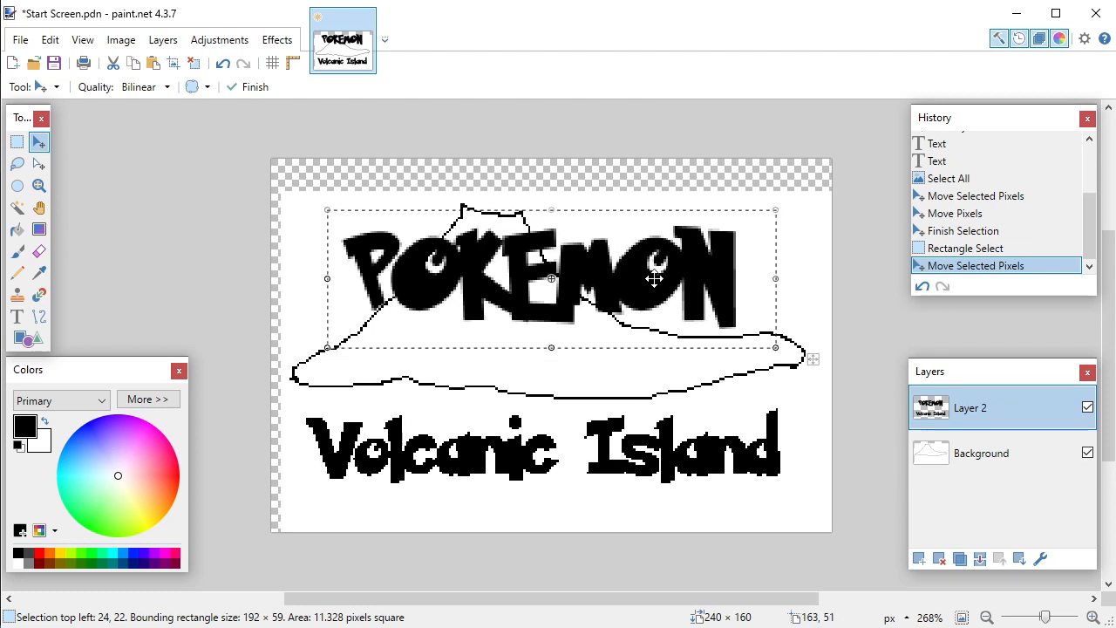
{"action": "left_click_drag", "start_coordinate": [654, 278], "coordinate": [654, 232]}
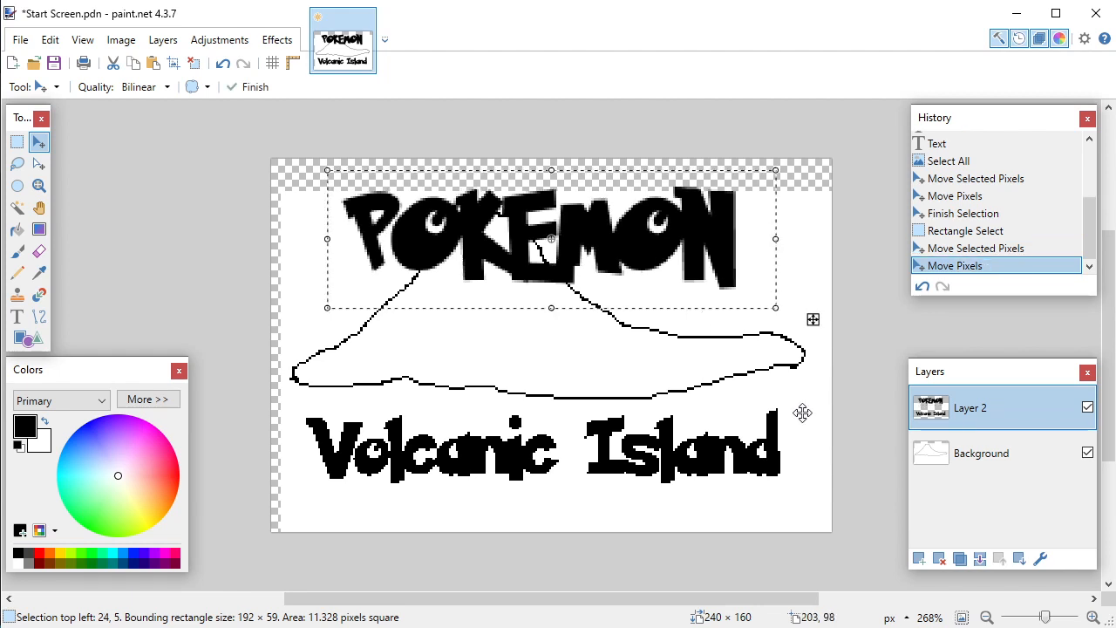
Step: Reselect the entire Background layer, shift the island outline another 3 px right and 11 px down, and deselect
{"action": "left_click", "coordinate": [967, 453]}
{"action": "left_click_drag", "start_coordinate": [640, 356], "coordinate": [644, 375]}
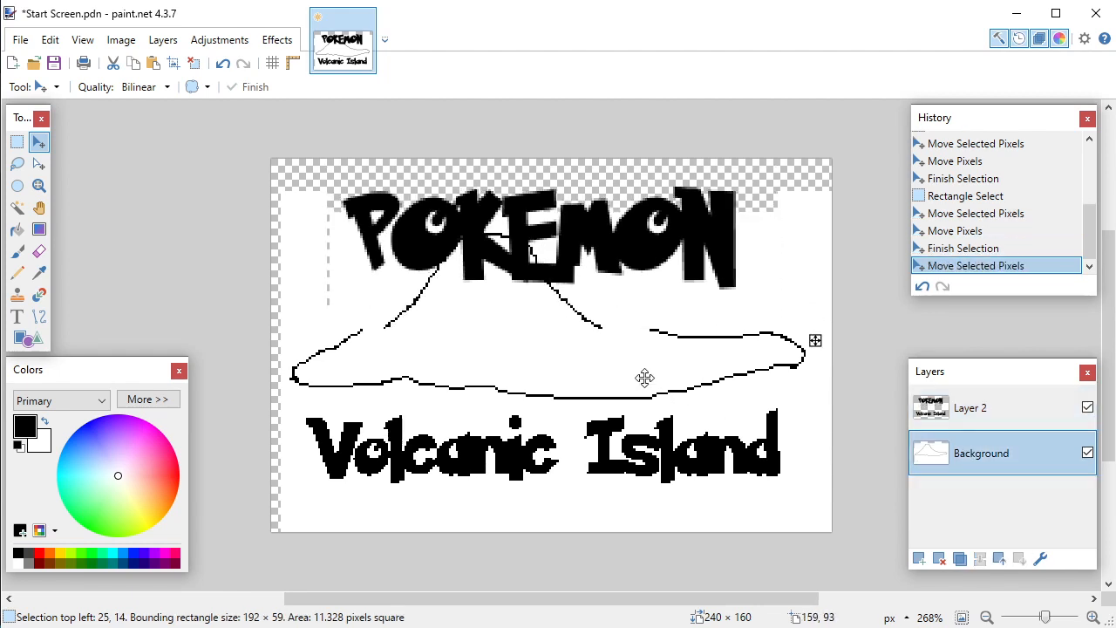
{"action": "key", "text": "ctrl+z"}
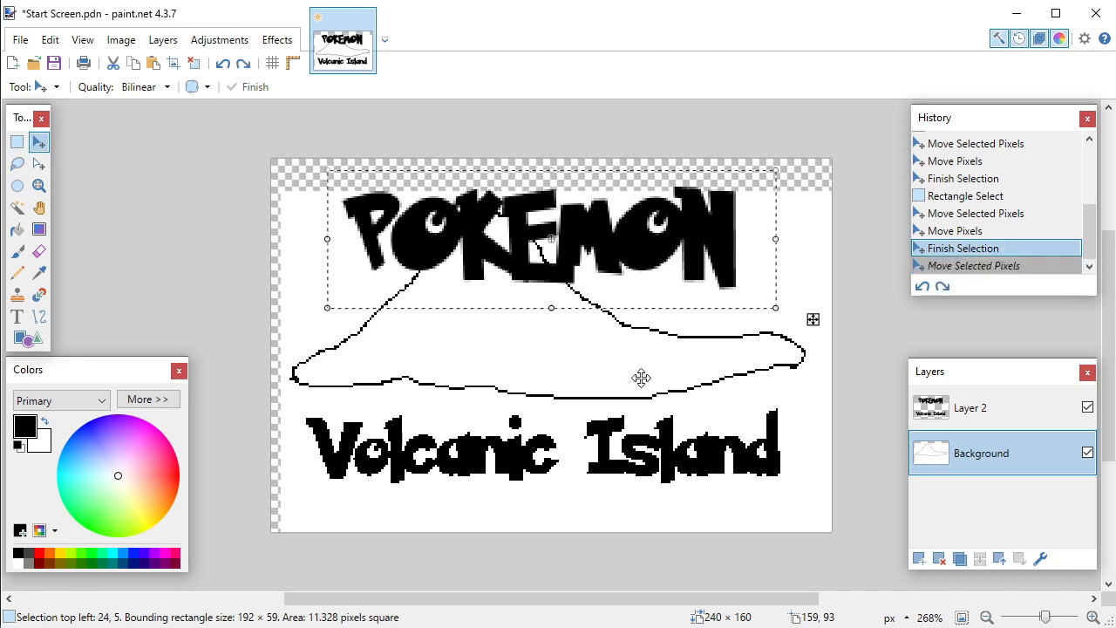
{"action": "key", "text": "ctrl+d"}
{"action": "key", "text": "ctrl+a"}
{"action": "left_click_drag", "start_coordinate": [651, 356], "coordinate": [660, 377]}
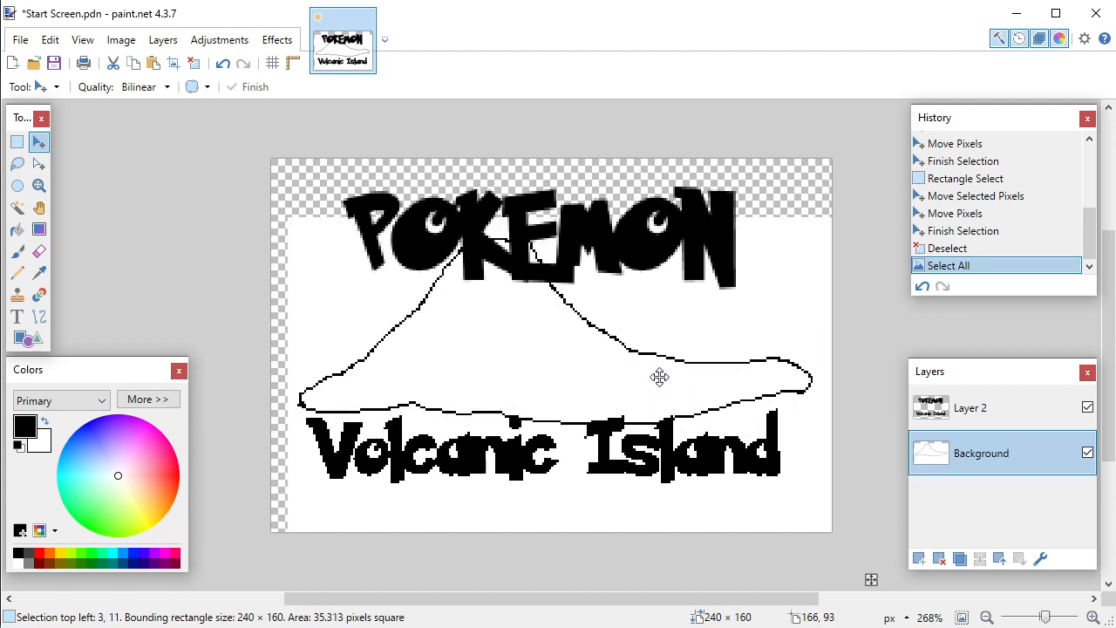
{"action": "left_click_drag", "start_coordinate": [661, 377], "coordinate": [660, 376]}
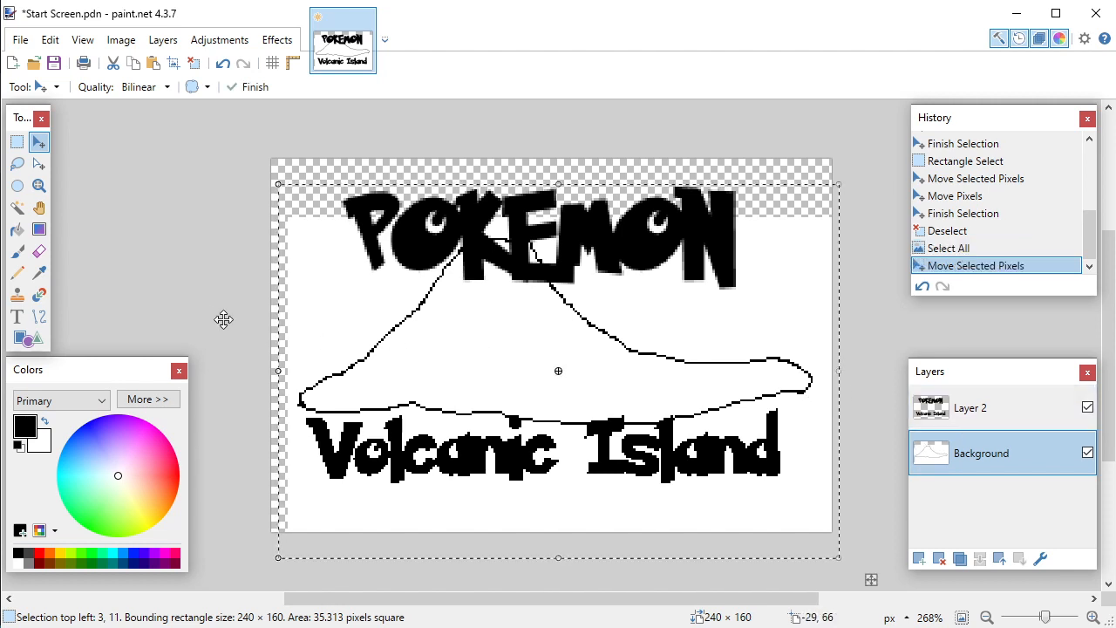
{"action": "key", "text": "ctrl+d"}
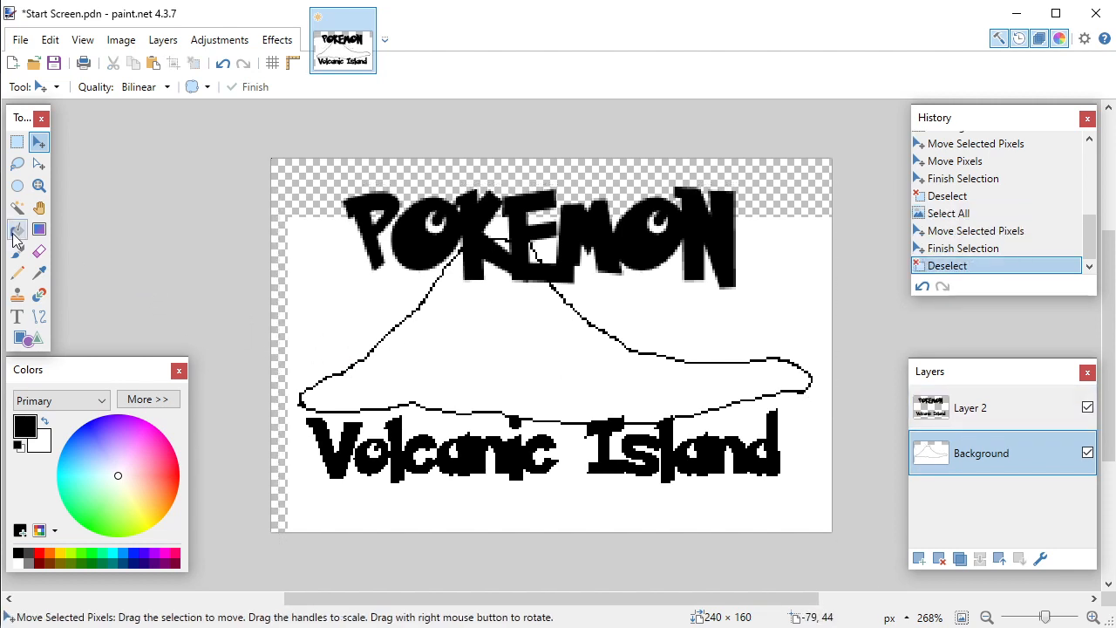
Step: Fill the transparent border of the Background layer with the white secondary colour using the Paint Bucket at 0% tolerance
{"action": "left_click", "coordinate": [16, 231]}
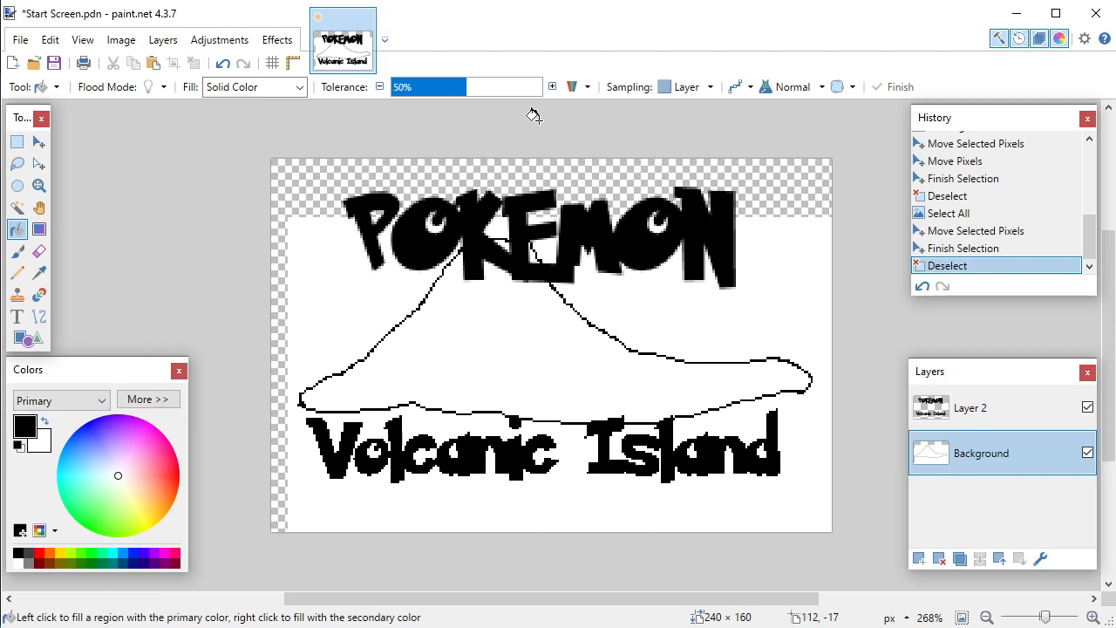
{"action": "left_click_drag", "start_coordinate": [500, 92], "coordinate": [388, 91]}
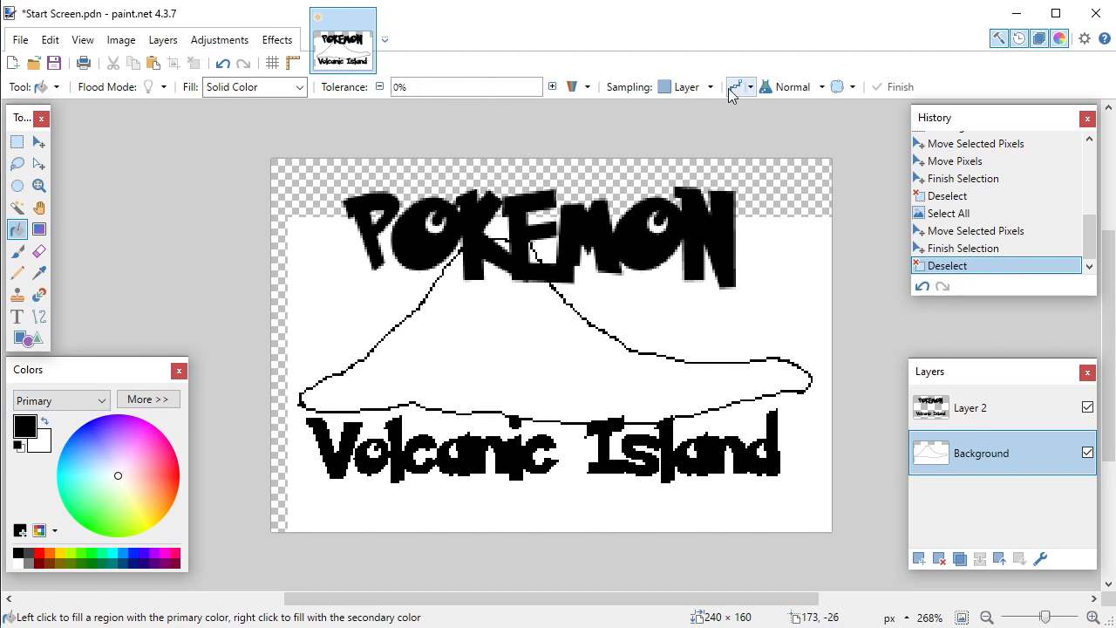
{"action": "right_click", "coordinate": [317, 196]}
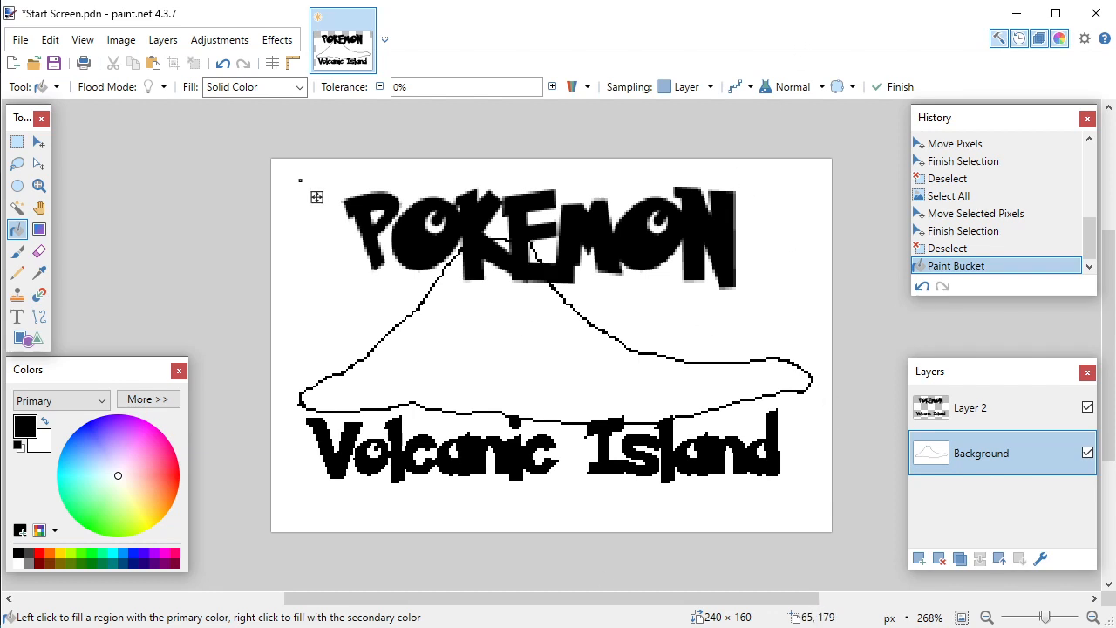
Step: Switch to the browser, examine the "volcanic island" image results for island and shoreline shapes, and return to paint.net
{"action": "key", "text": "alt+Tab"}
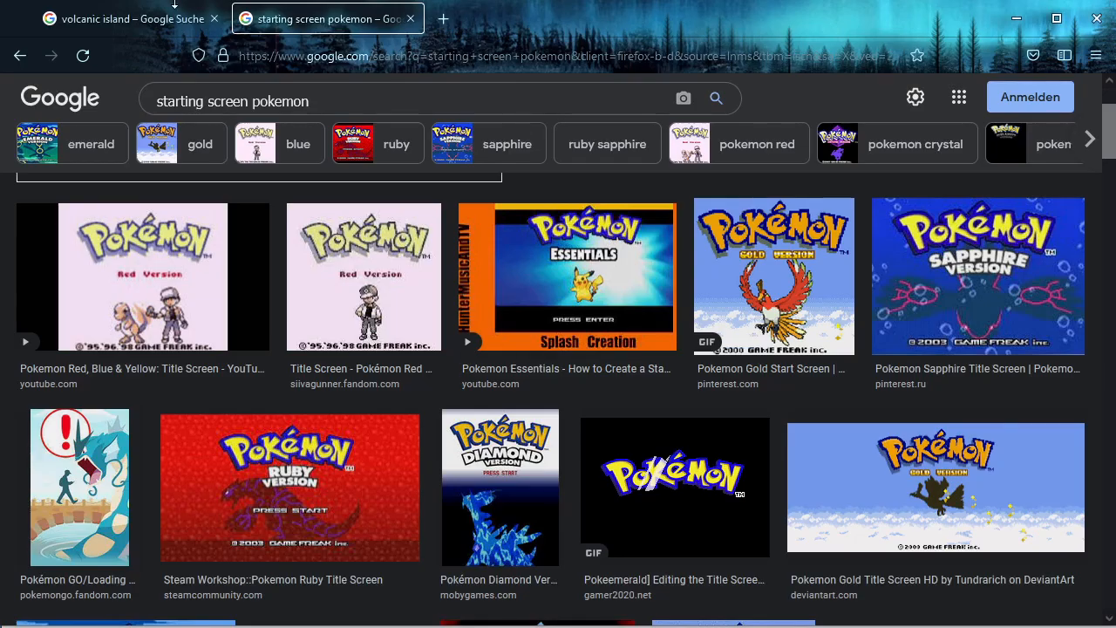
{"action": "left_click", "coordinate": [140, 15]}
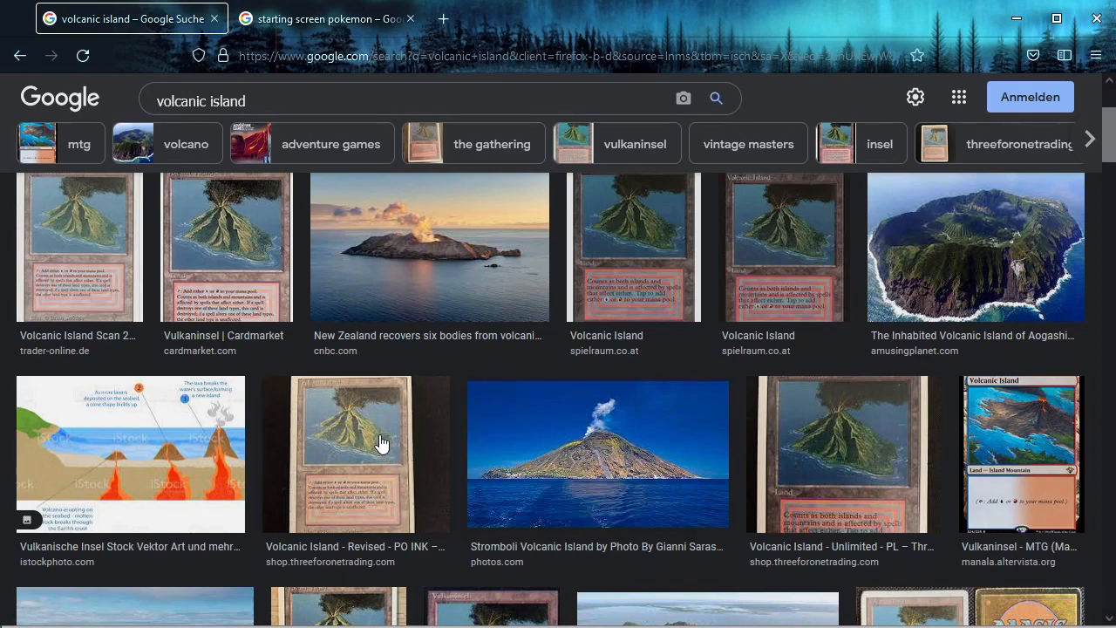
{"action": "scroll", "coordinate": [386, 451], "scroll_direction": "down", "scroll_amount": 4}
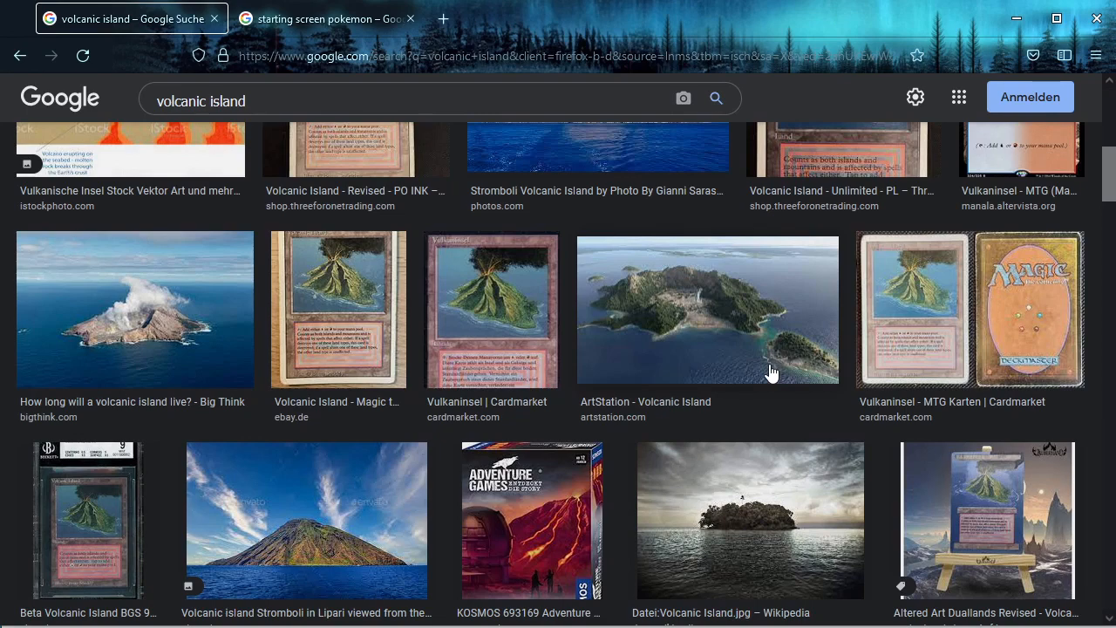
{"action": "scroll", "coordinate": [770, 372], "scroll_direction": "down", "scroll_amount": 4}
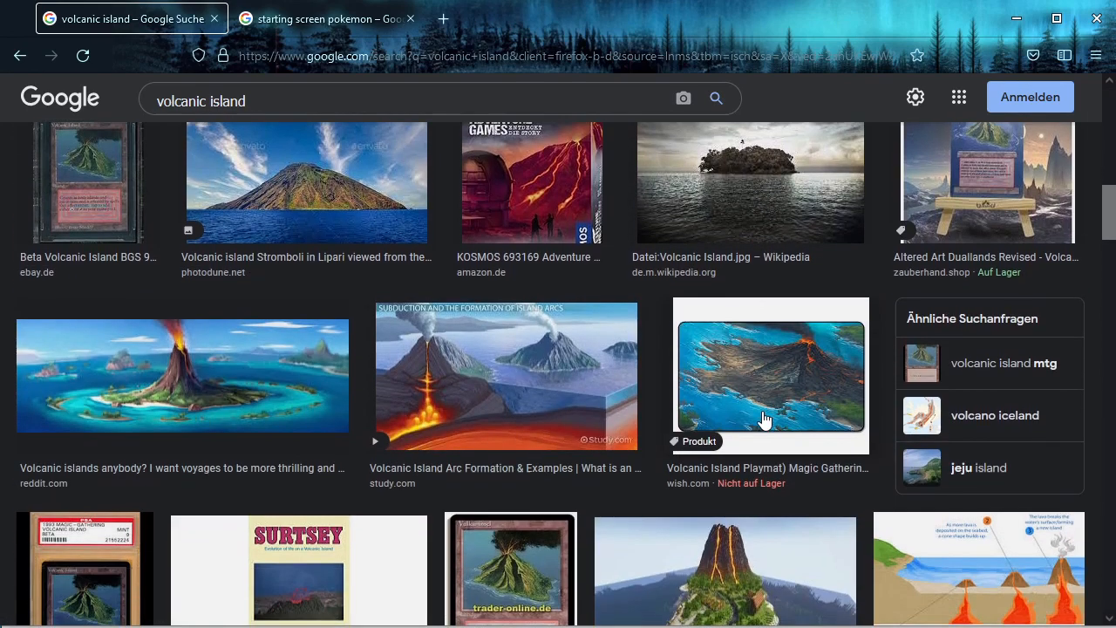
{"action": "scroll", "coordinate": [443, 331], "scroll_direction": "down", "scroll_amount": 1}
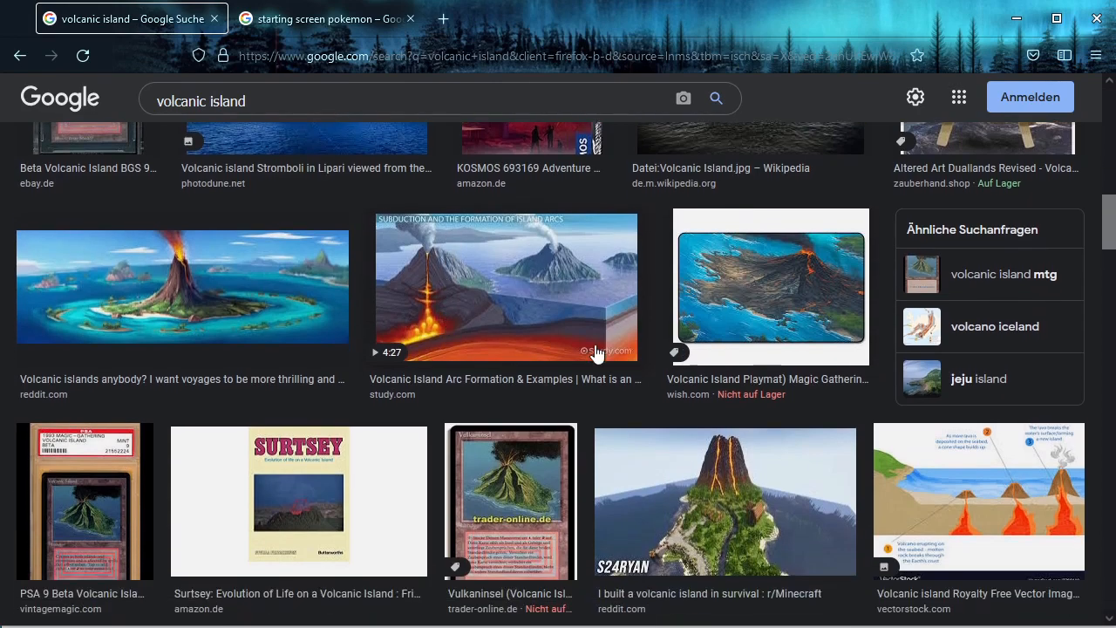
{"action": "scroll", "coordinate": [748, 348], "scroll_direction": "down", "scroll_amount": 2}
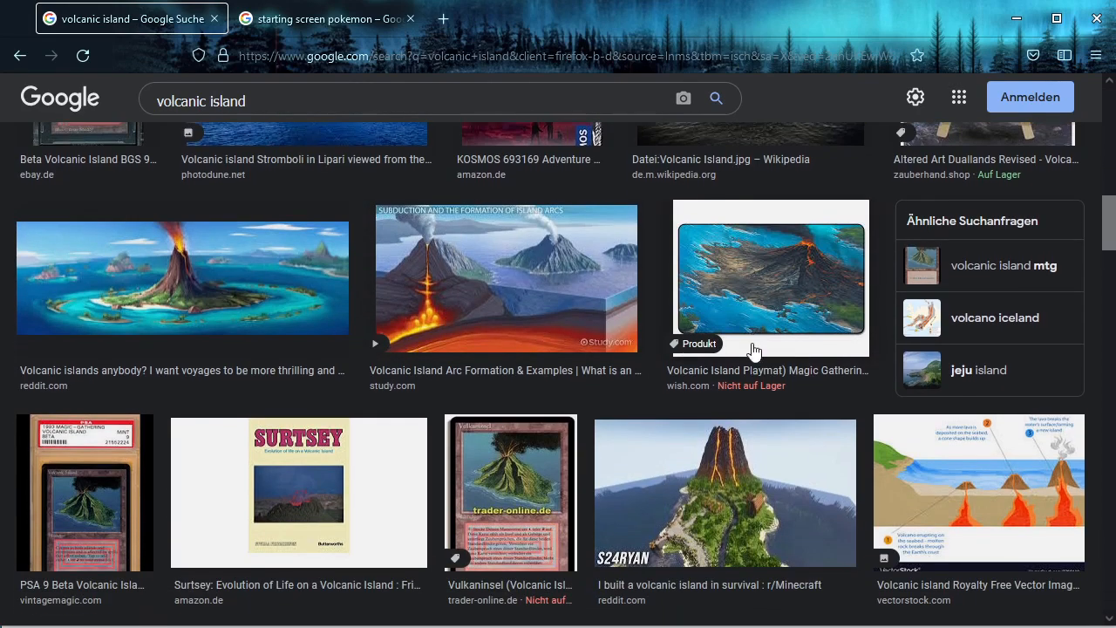
{"action": "scroll", "coordinate": [754, 351], "scroll_direction": "down", "scroll_amount": 1}
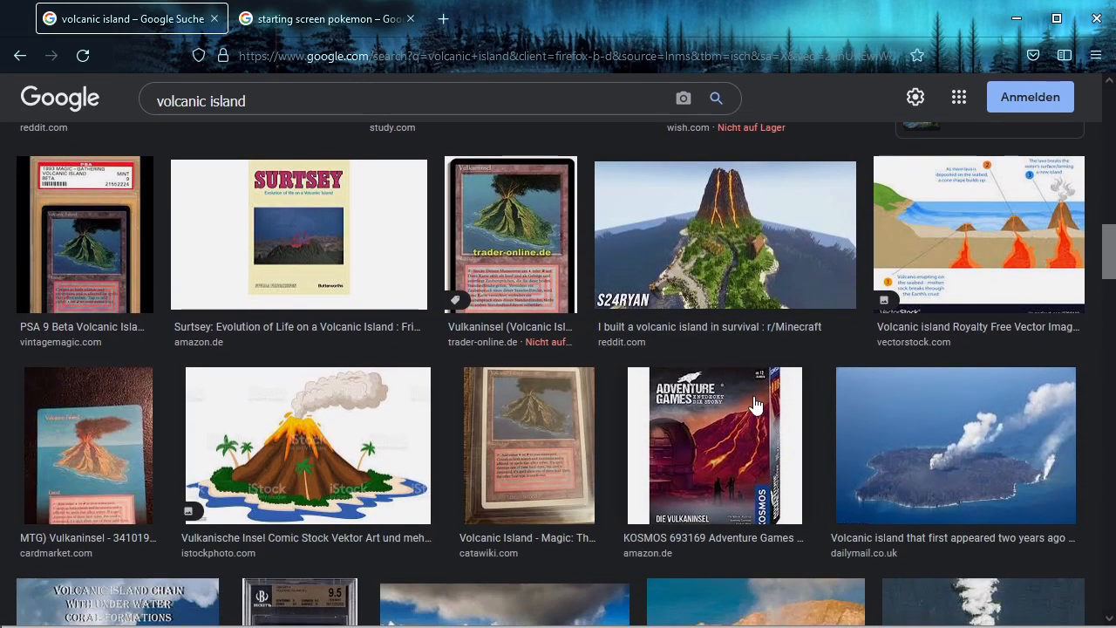
{"action": "scroll", "coordinate": [748, 407], "scroll_direction": "down", "scroll_amount": 1}
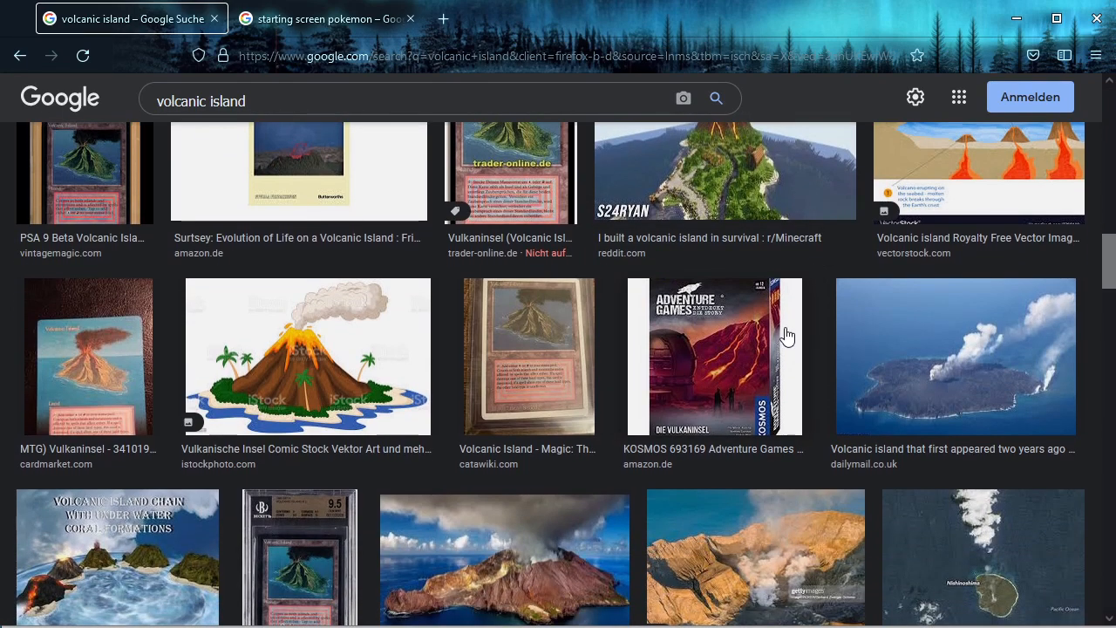
{"action": "scroll", "coordinate": [788, 336], "scroll_direction": "down", "scroll_amount": 1}
{"action": "scroll", "coordinate": [789, 334], "scroll_direction": "down", "scroll_amount": 2}
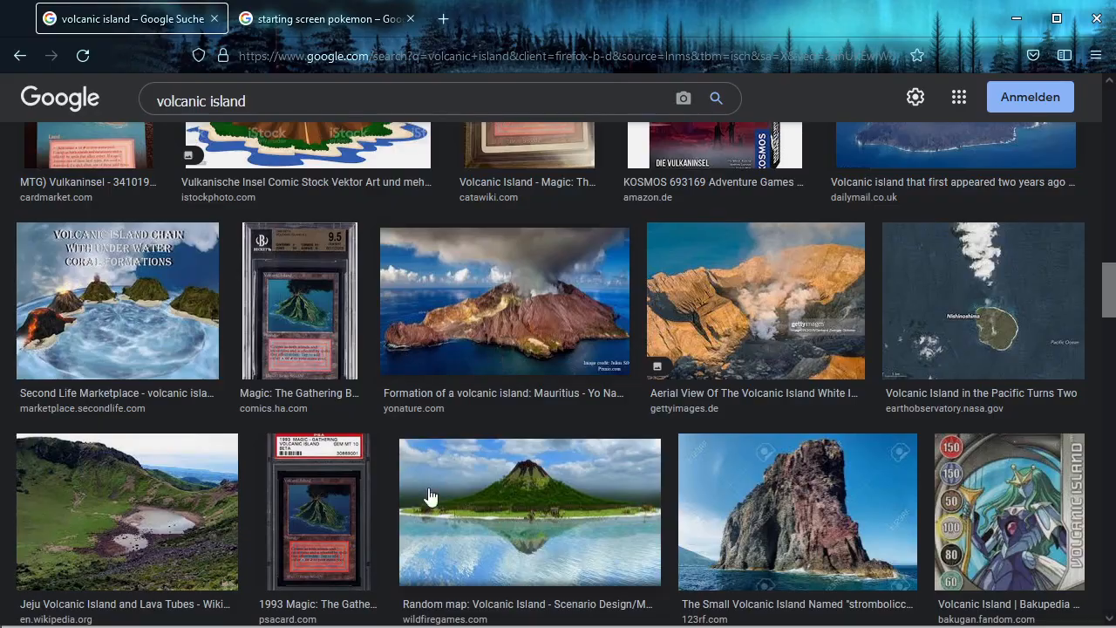
{"action": "key", "text": "alt+Tab"}
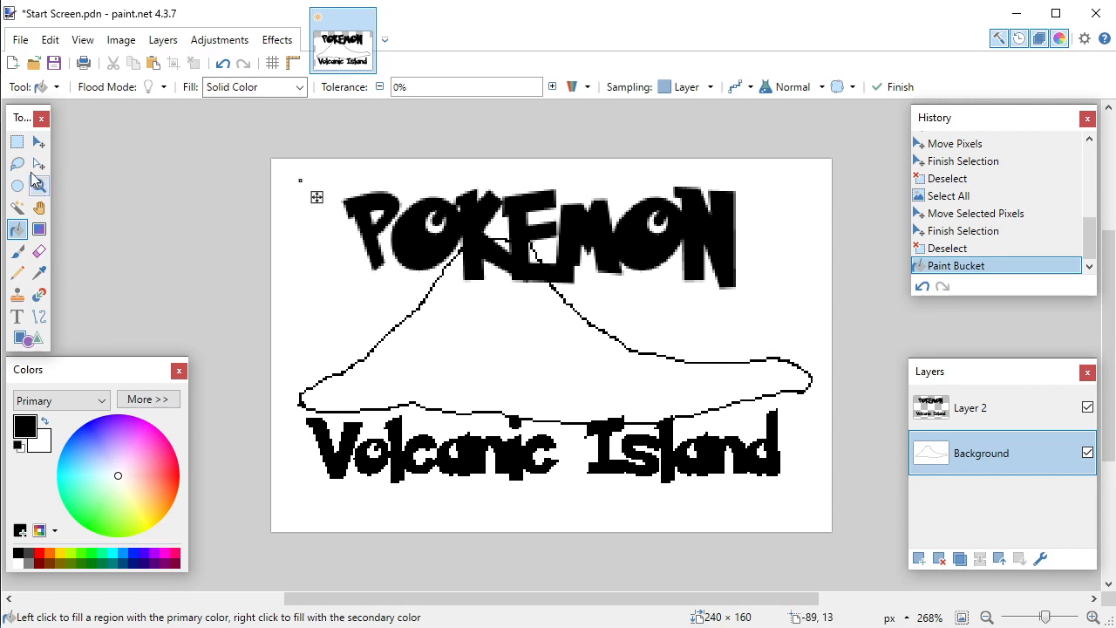
Step: Erase the upper shoreline of the island outline at its right end, around to the tip, with an Eraser width of 2
{"action": "left_click", "coordinate": [18, 272]}
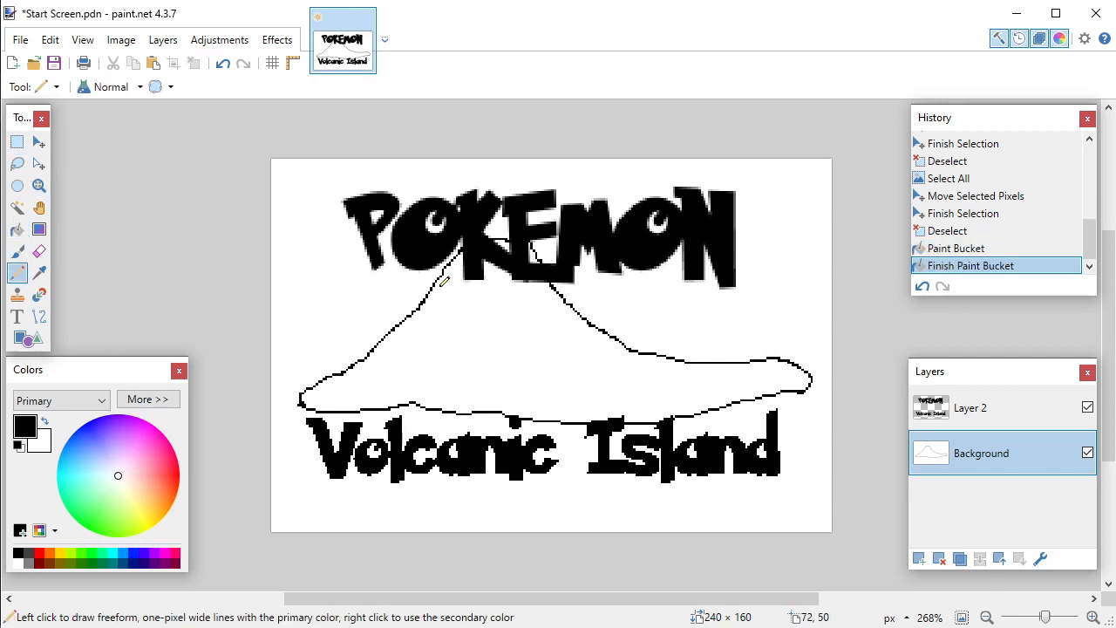
{"action": "left_click", "coordinate": [38, 251]}
{"action": "left_click_drag", "start_coordinate": [750, 361], "coordinate": [776, 360]}
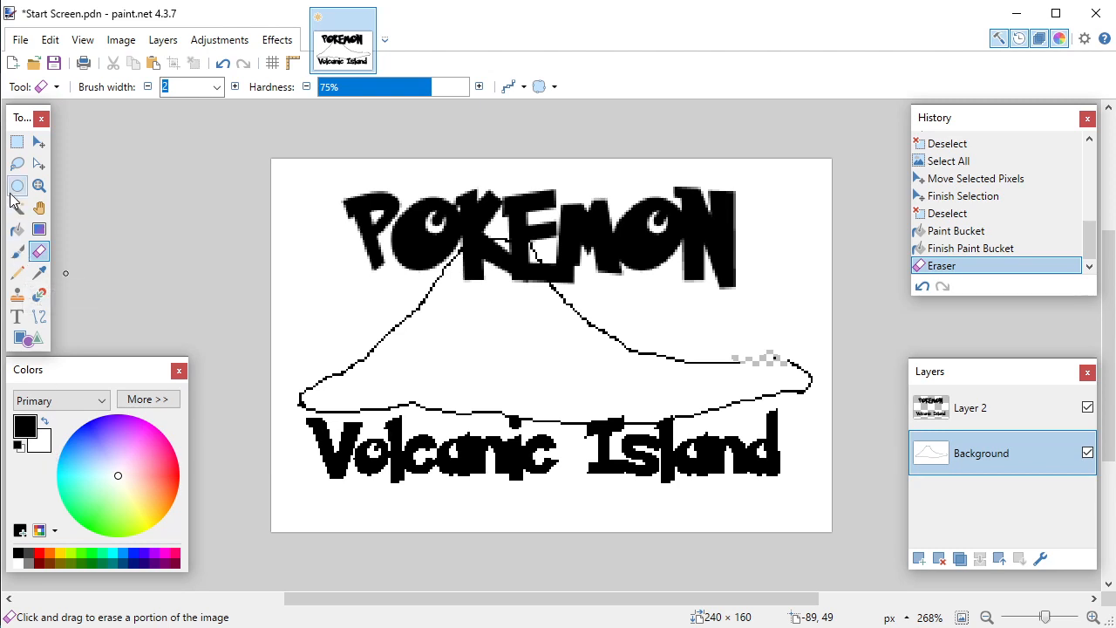
{"action": "left_click", "coordinate": [16, 272]}
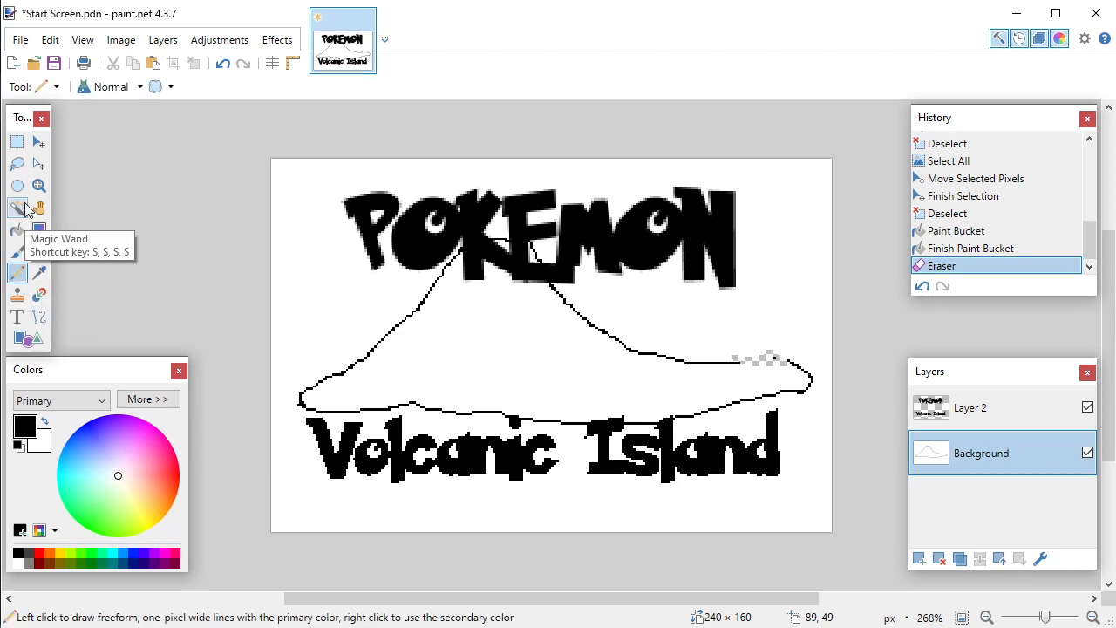
{"action": "left_click", "coordinate": [38, 251]}
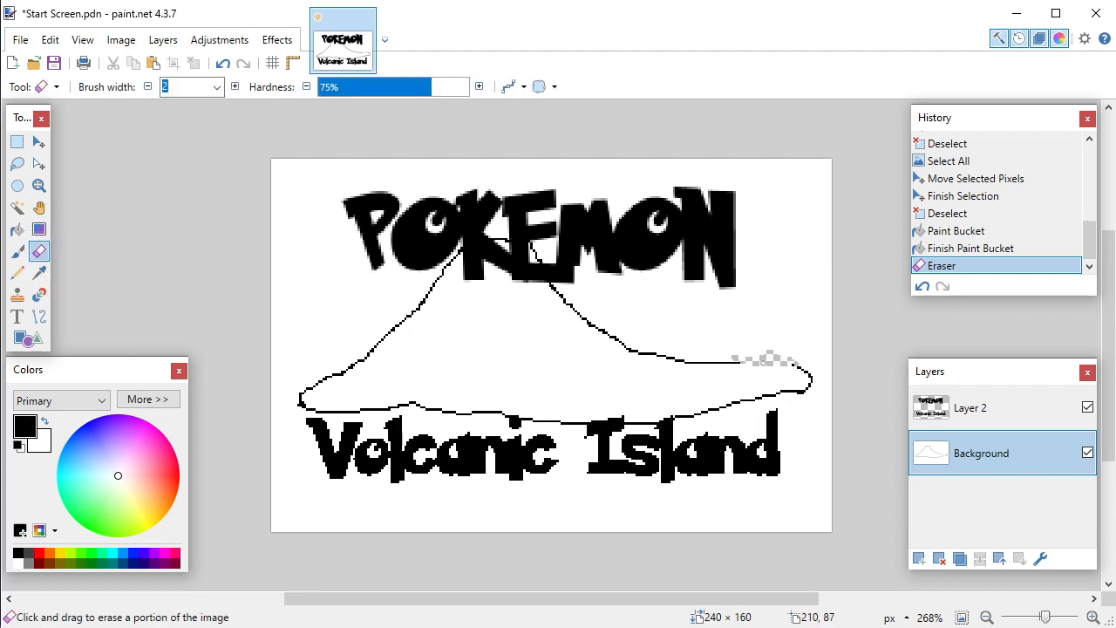
{"action": "left_click_drag", "start_coordinate": [762, 362], "coordinate": [815, 379]}
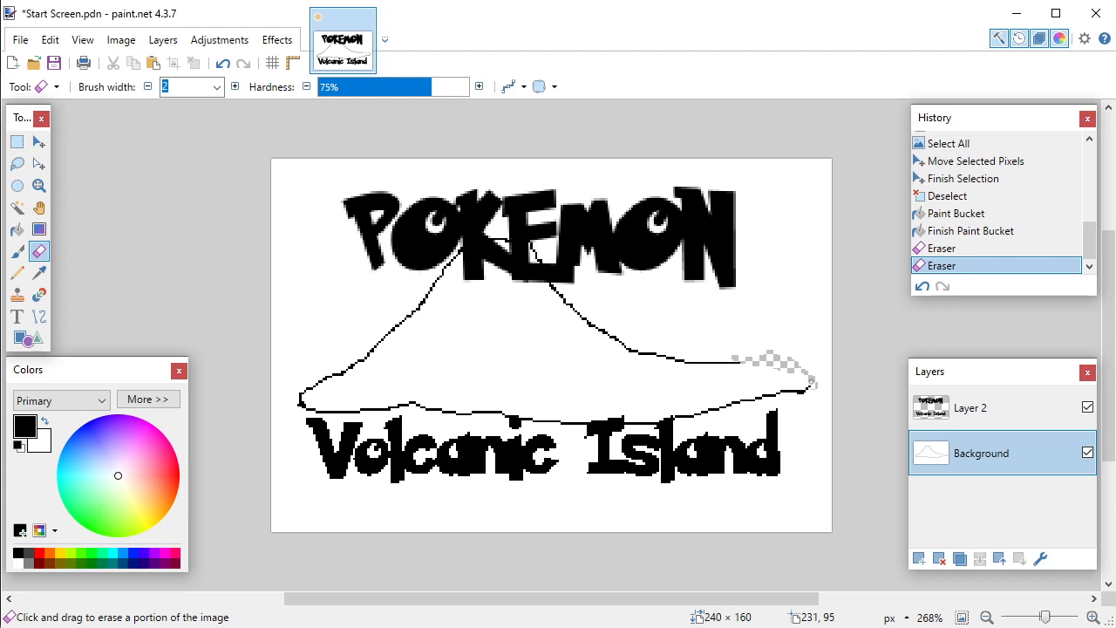
Step: Try to erase the island's rounded right tip and whiten the leftover pixels with the Pencil, and undo both strokes
{"action": "left_click", "coordinate": [811, 381]}
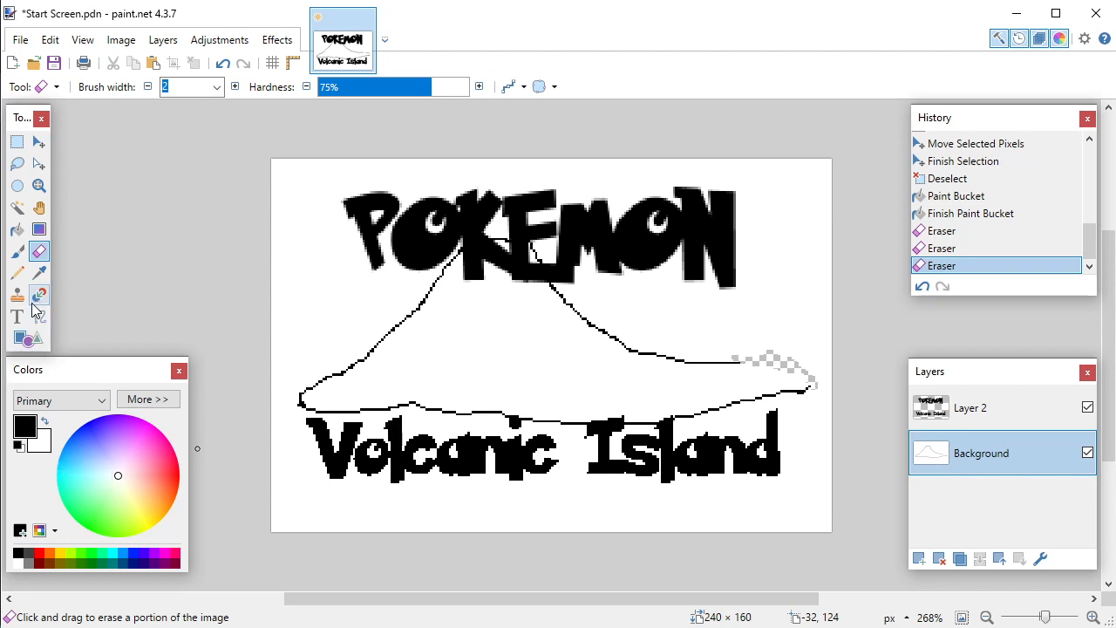
{"action": "left_click", "coordinate": [17, 272]}
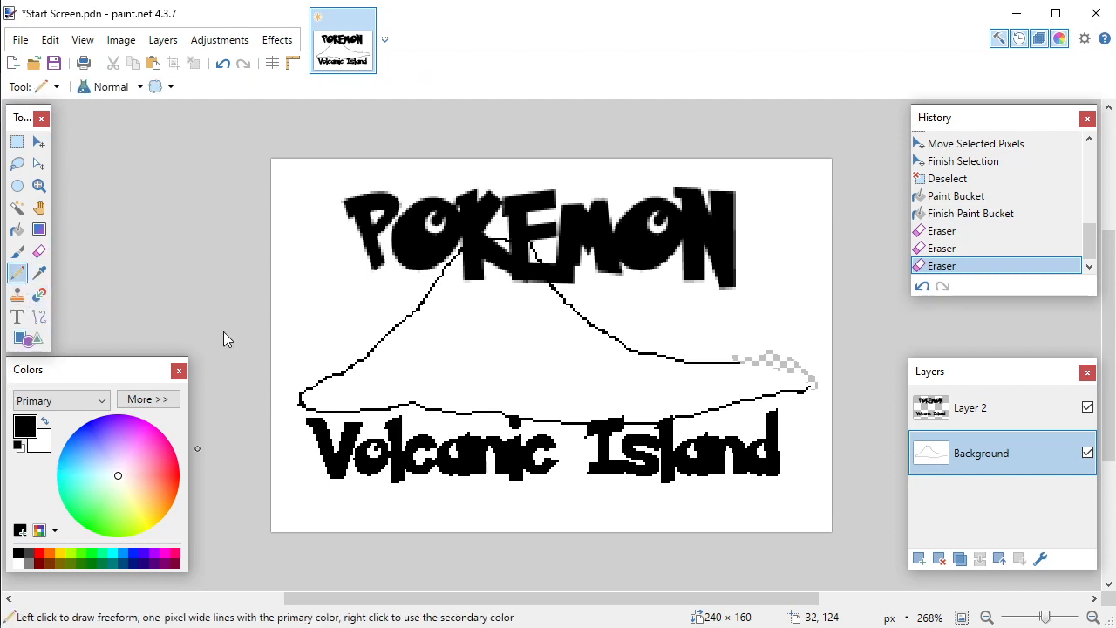
{"action": "left_click", "coordinate": [795, 358]}
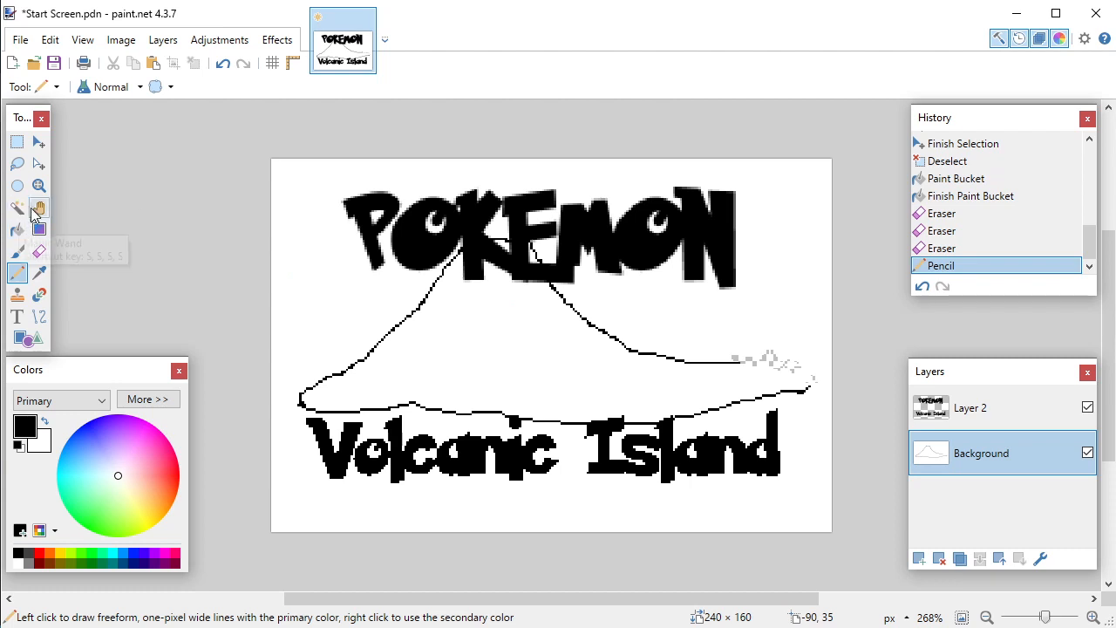
{"action": "left_click", "coordinate": [222, 65]}
{"action": "left_click", "coordinate": [222, 66]}
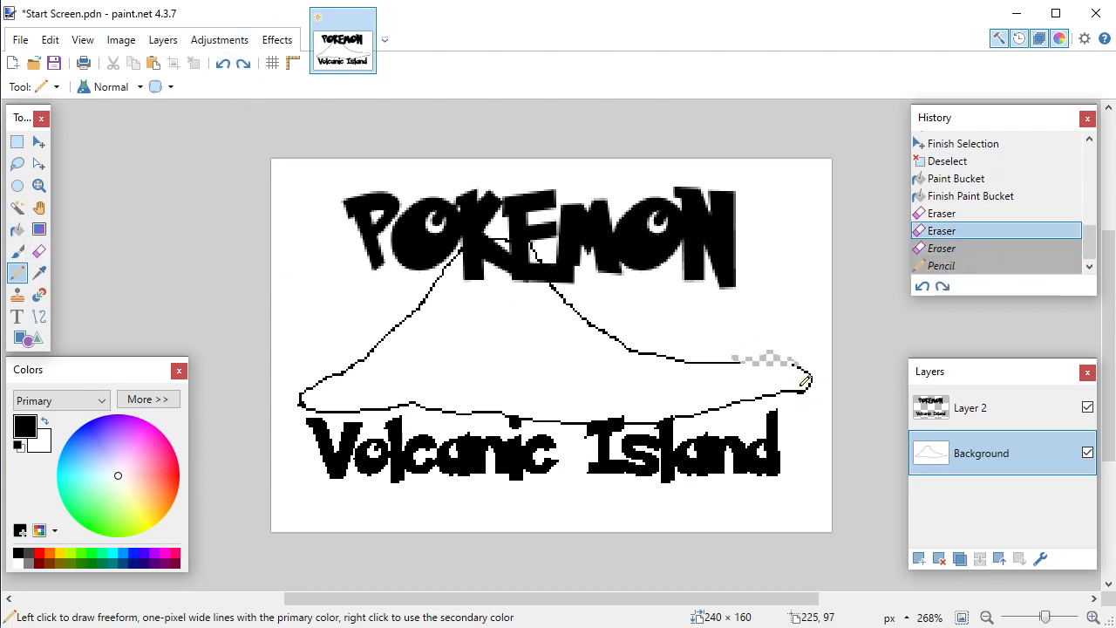
Step: Paint out the island's rounded right tip with the white Pencil and fill the erased transparent patch with white using the Paint Bucket
{"action": "left_click_drag", "start_coordinate": [819, 394], "coordinate": [821, 395]}
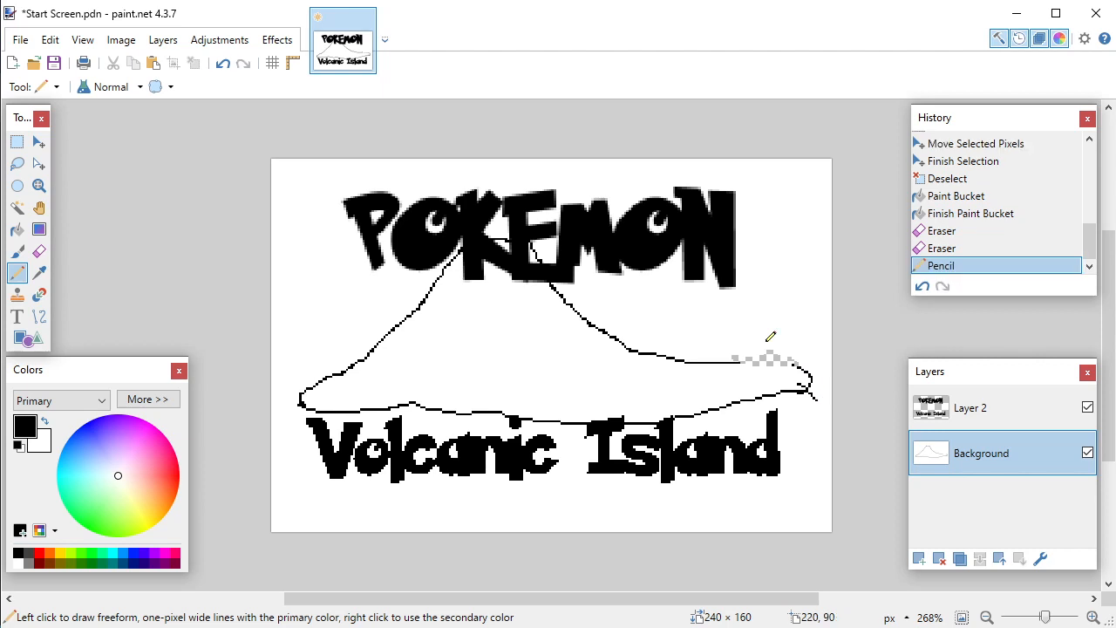
{"action": "left_click", "coordinate": [223, 65]}
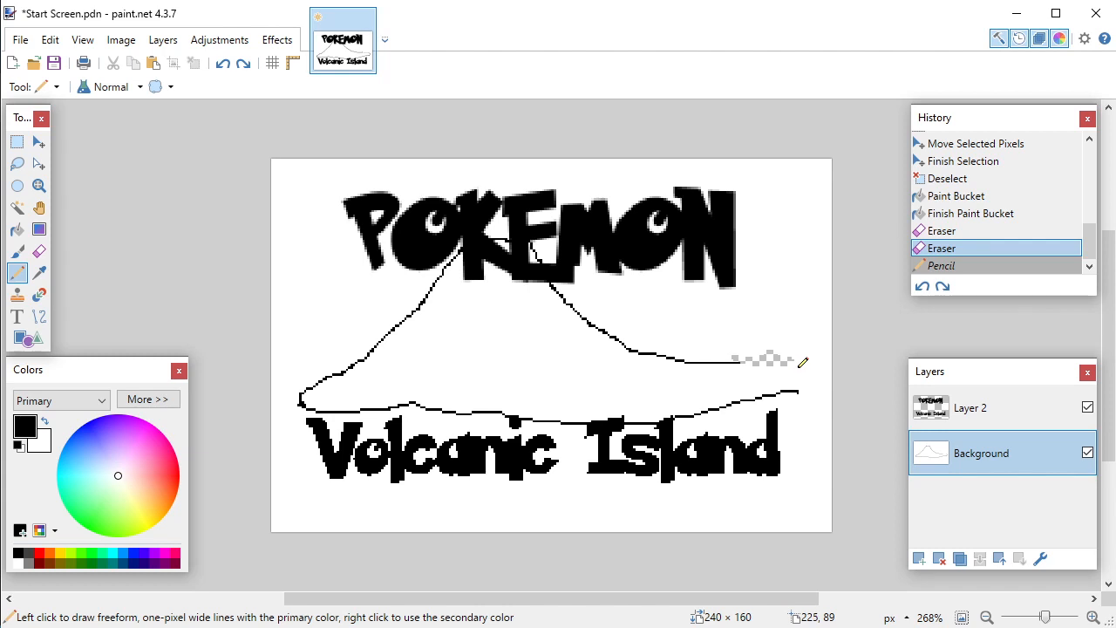
{"action": "key", "text": "ctrl+y"}
{"action": "left_click", "coordinate": [17, 229]}
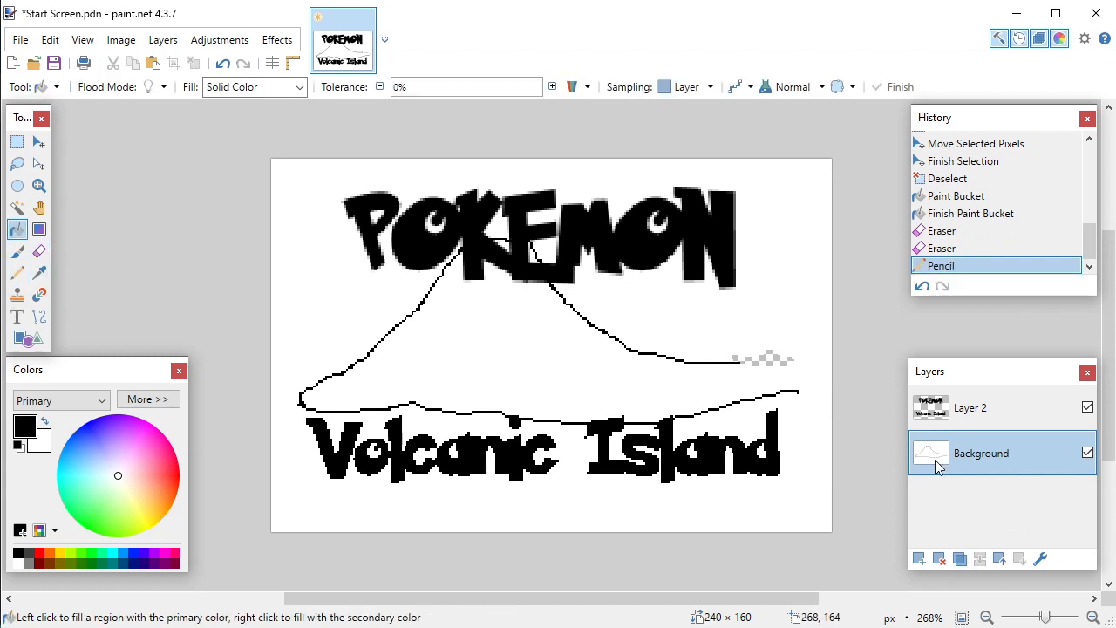
{"action": "left_click", "coordinate": [772, 359]}
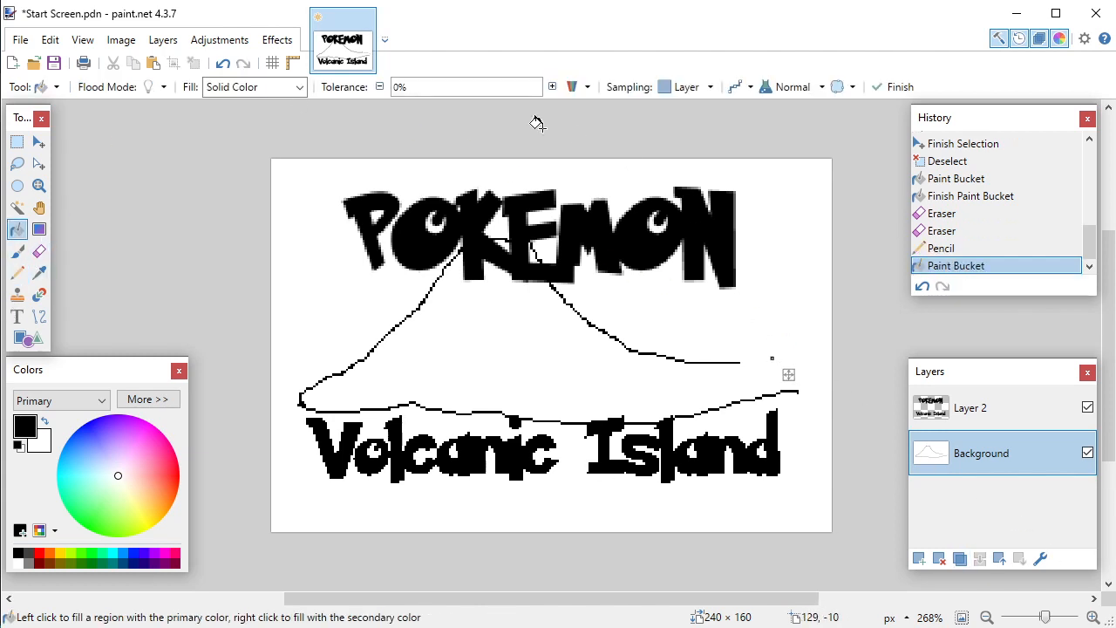
Step: Draw a pointed tip at the island's right end with the black Pencil, joining the upper and lower shorelines
{"action": "left_click", "coordinate": [17, 272]}
{"action": "scroll", "coordinate": [748, 392], "scroll_direction": "up", "scroll_amount": 2}
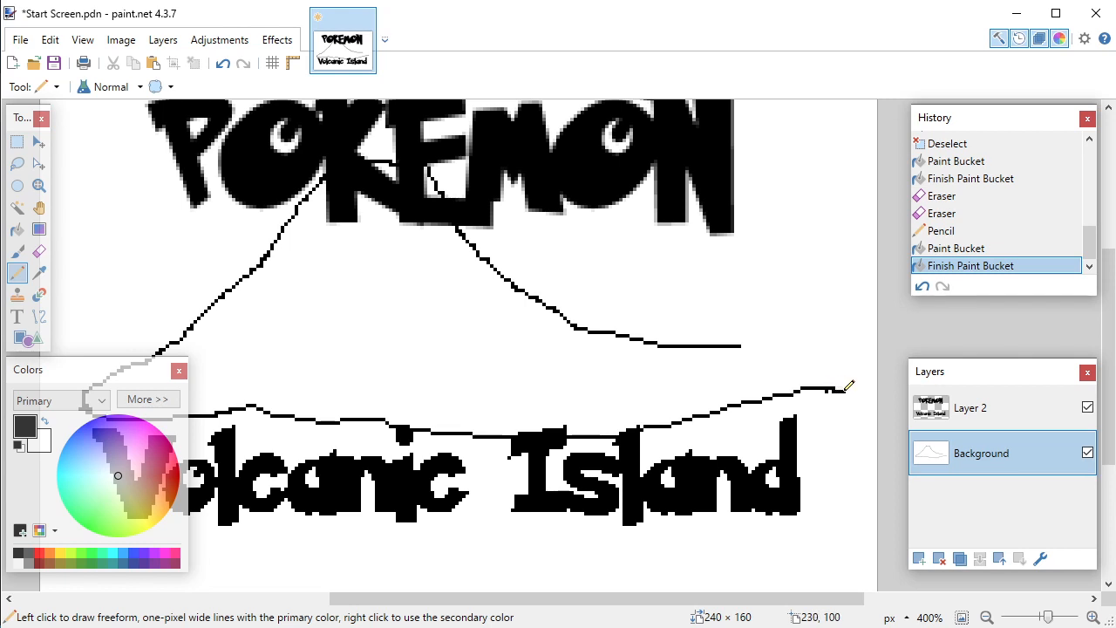
{"action": "left_click_drag", "start_coordinate": [846, 390], "coordinate": [856, 391]}
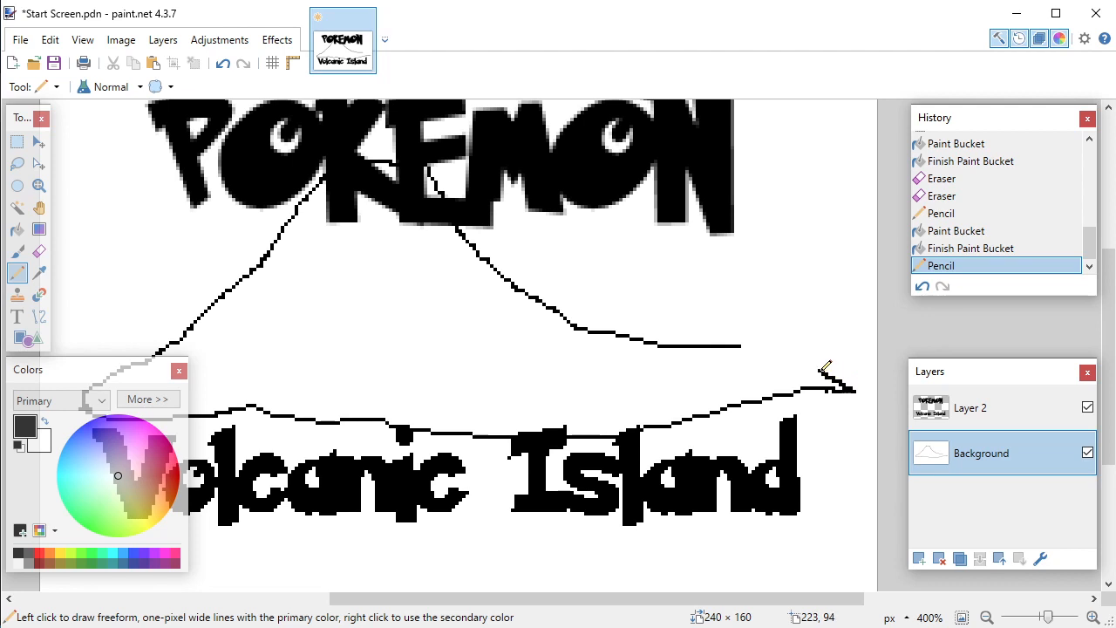
{"action": "left_click", "coordinate": [744, 343]}
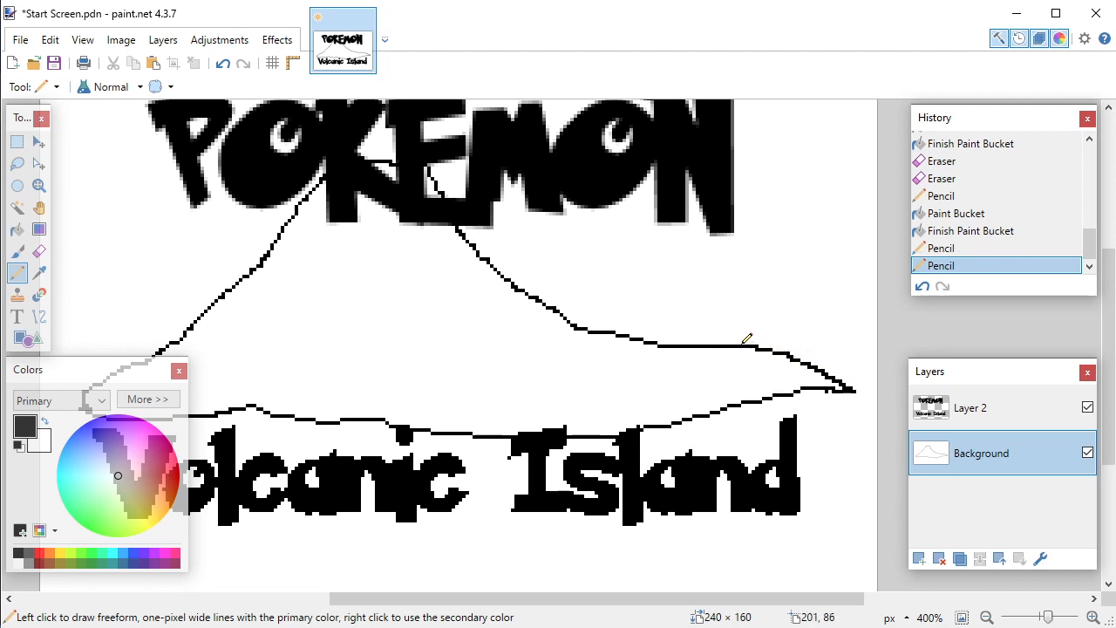
Step: Undo the pointed tip, the white patch fill and all erasing to restore the island's original rounded right end
{"action": "left_click", "coordinate": [231, 70]}
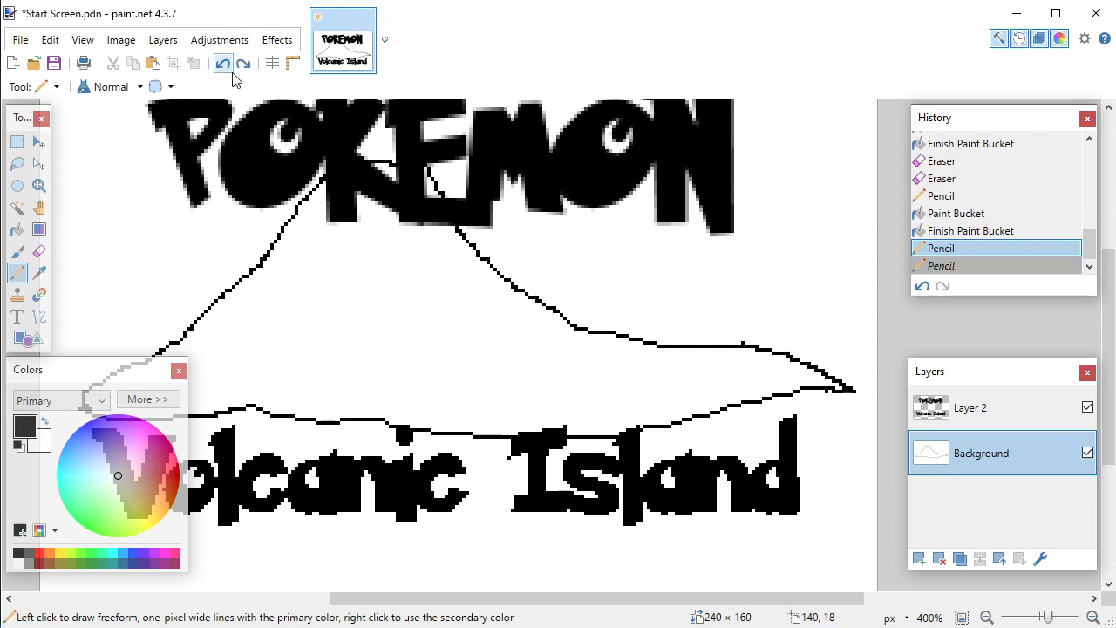
{"action": "left_click", "coordinate": [230, 70]}
{"action": "left_click", "coordinate": [230, 70]}
{"action": "left_click", "coordinate": [230, 70]}
{"action": "left_click", "coordinate": [230, 69]}
{"action": "left_click", "coordinate": [230, 69]}
{"action": "left_click", "coordinate": [230, 70]}
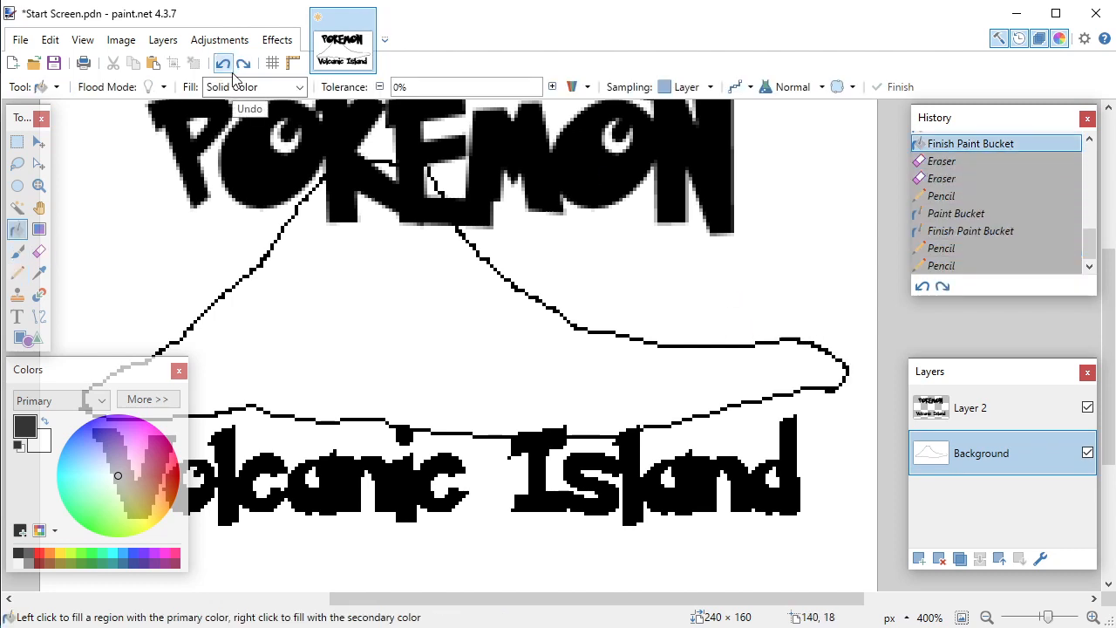
{"action": "key", "text": "ctrl+b"}
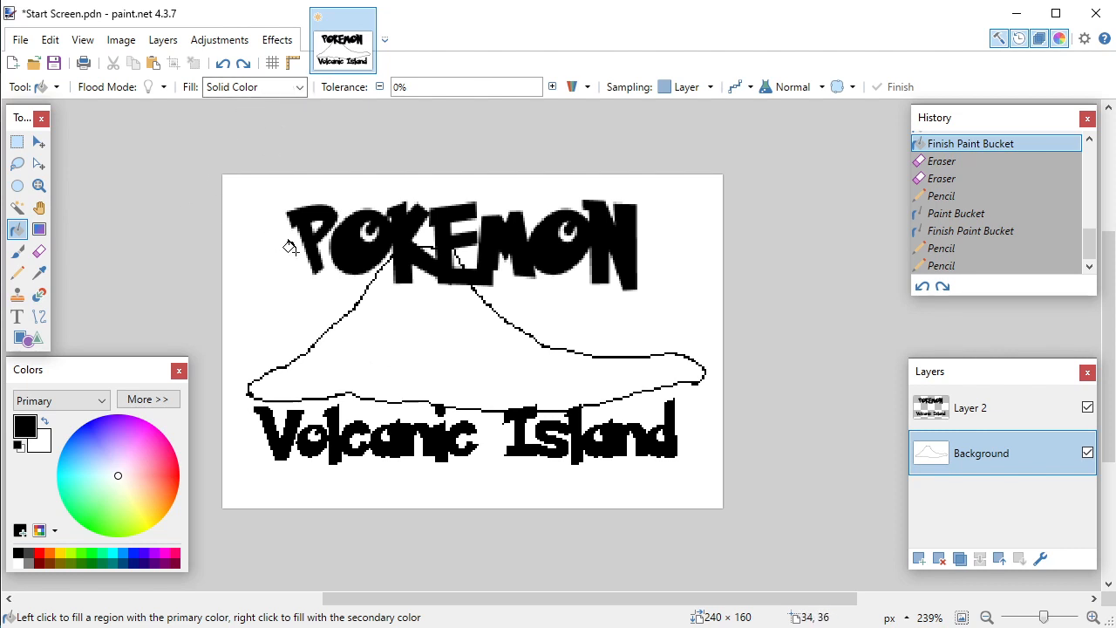
Step: Switch to the browser, examine further "volcanic island" image results for slope and coastline shapes, and return to paint.net
{"action": "key", "text": "alt+Tab"}
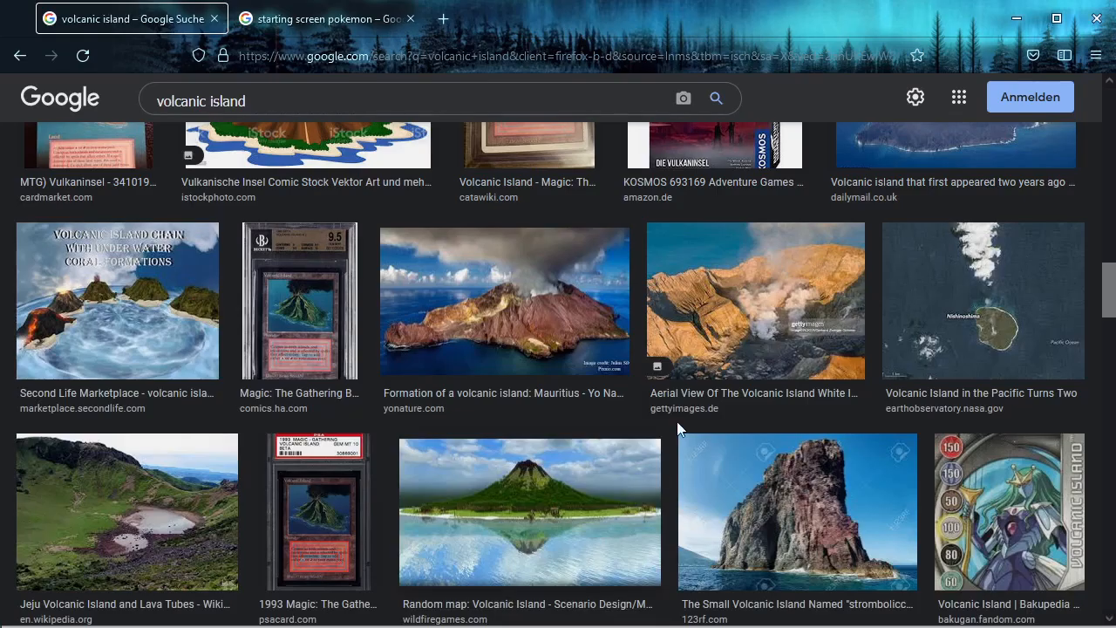
{"action": "scroll", "coordinate": [610, 357], "scroll_direction": "up", "scroll_amount": 2}
{"action": "scroll", "coordinate": [610, 357], "scroll_direction": "up", "scroll_amount": 2}
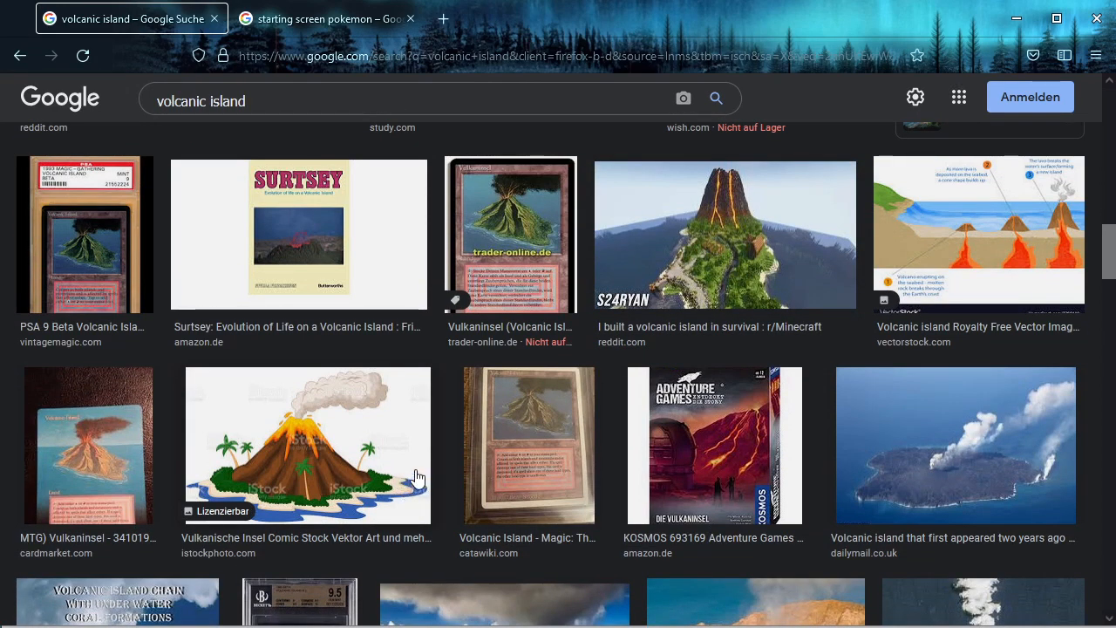
{"action": "scroll", "coordinate": [416, 478], "scroll_direction": "up", "scroll_amount": 8}
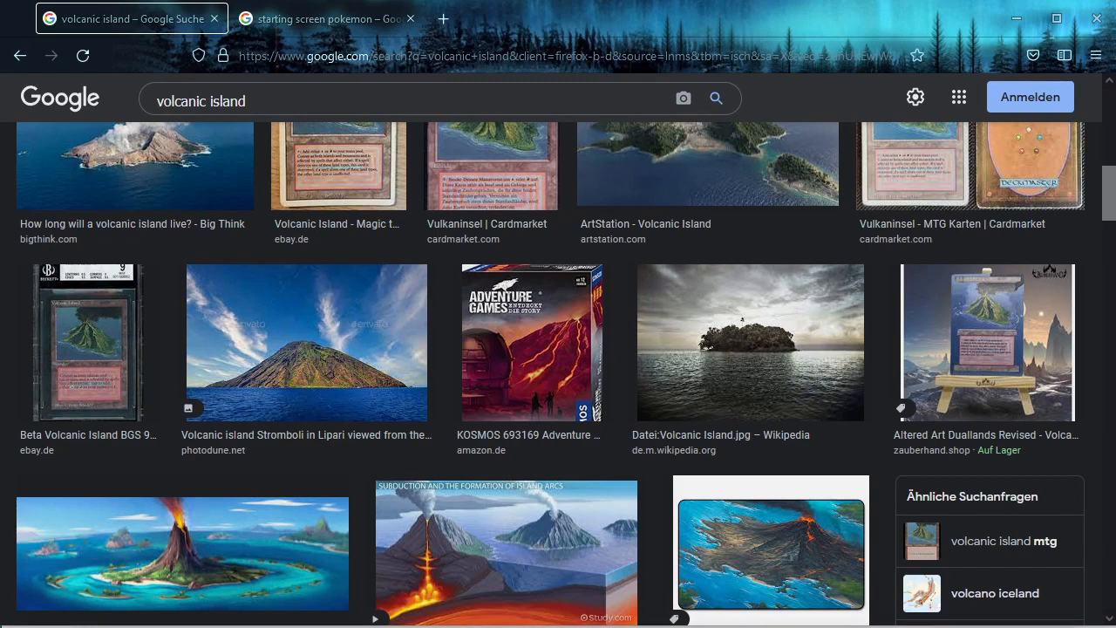
{"action": "key", "text": "alt+Tab"}
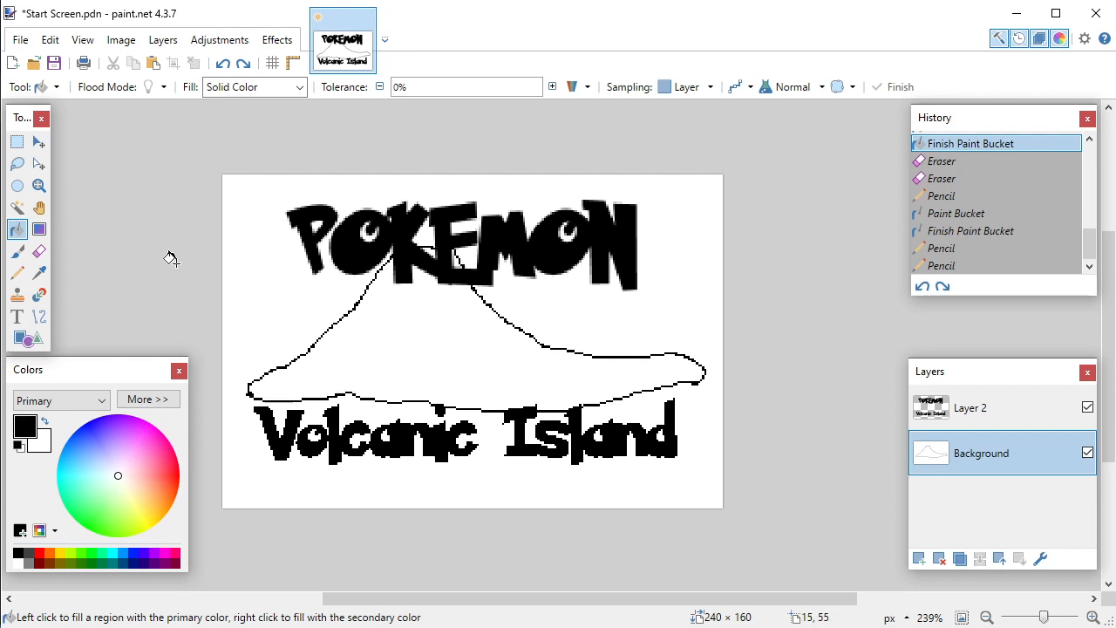
Step: Try a curved line across the volcano's base from the left slope to the right slope with the Pencil, and undo it
{"action": "left_click", "coordinate": [16, 272]}
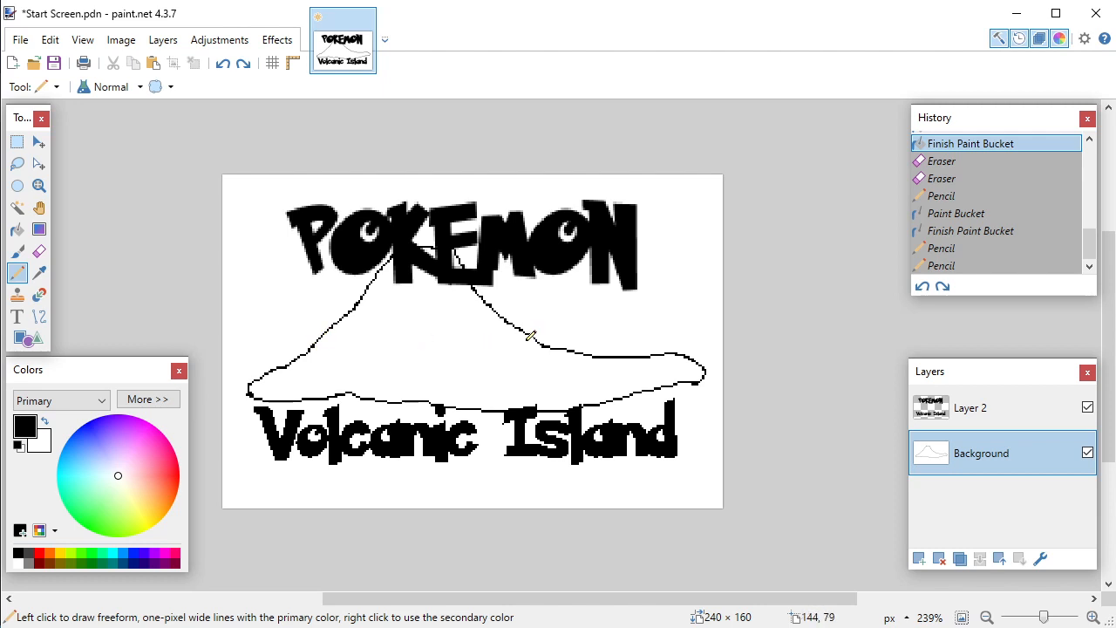
{"action": "mouse_move", "coordinate": [483, 362]}
{"action": "left_mouse_down"}
{"action": "mouse_move", "coordinate": [361, 363]}
{"action": "mouse_move", "coordinate": [318, 335]}
{"action": "mouse_move", "coordinate": [318, 369]}
{"action": "mouse_move", "coordinate": [351, 360]}
{"action": "mouse_move", "coordinate": [319, 345]}
{"action": "left_mouse_up"}
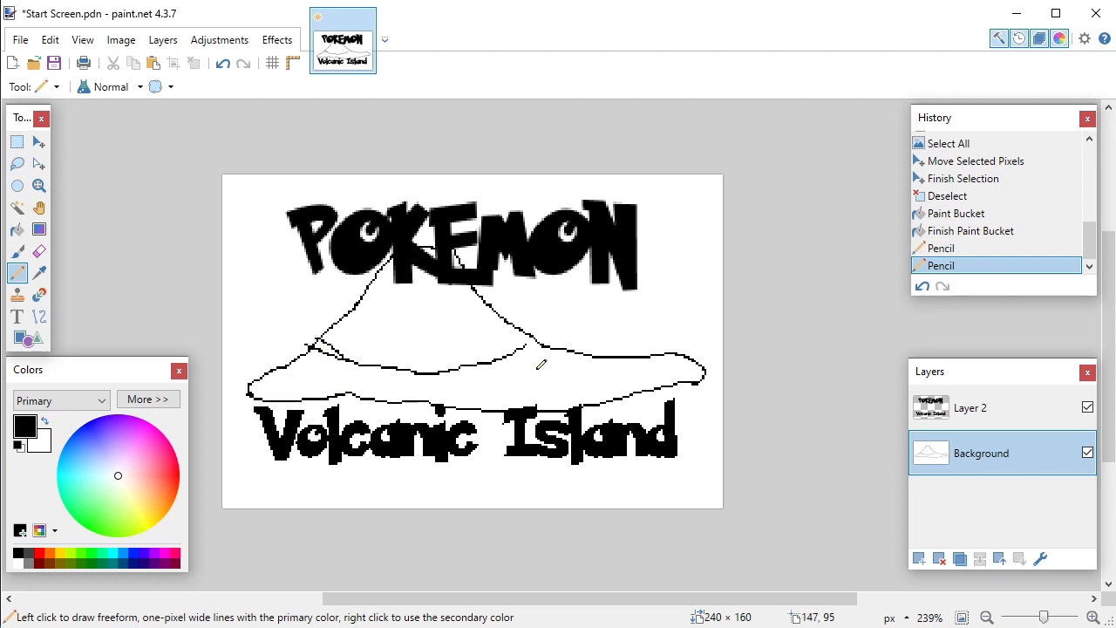
{"action": "left_click", "coordinate": [223, 65]}
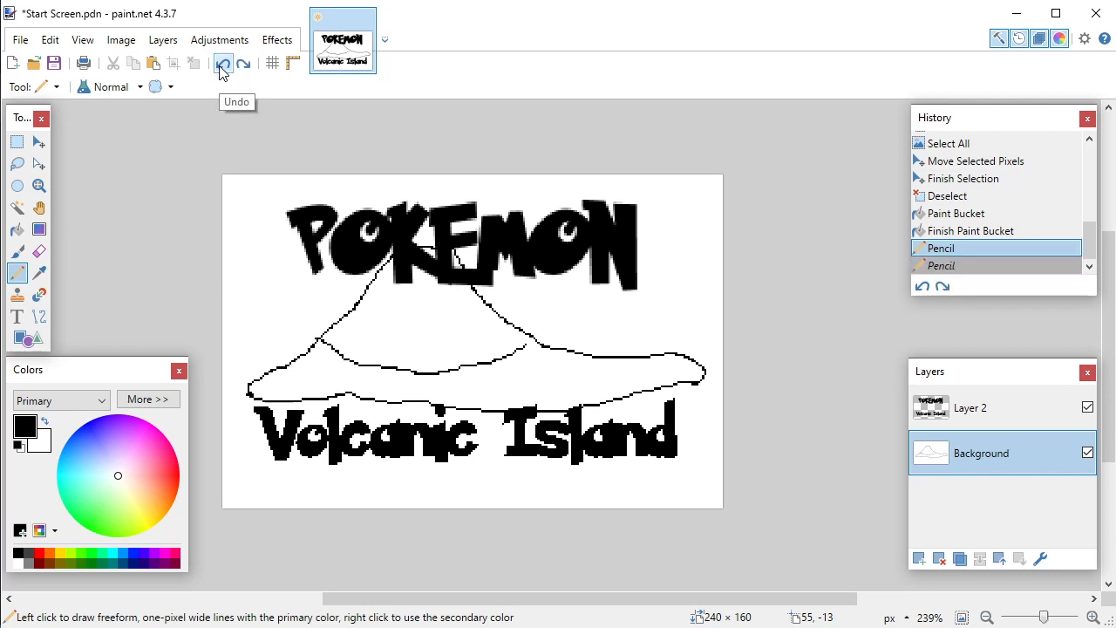
{"action": "left_click", "coordinate": [222, 65]}
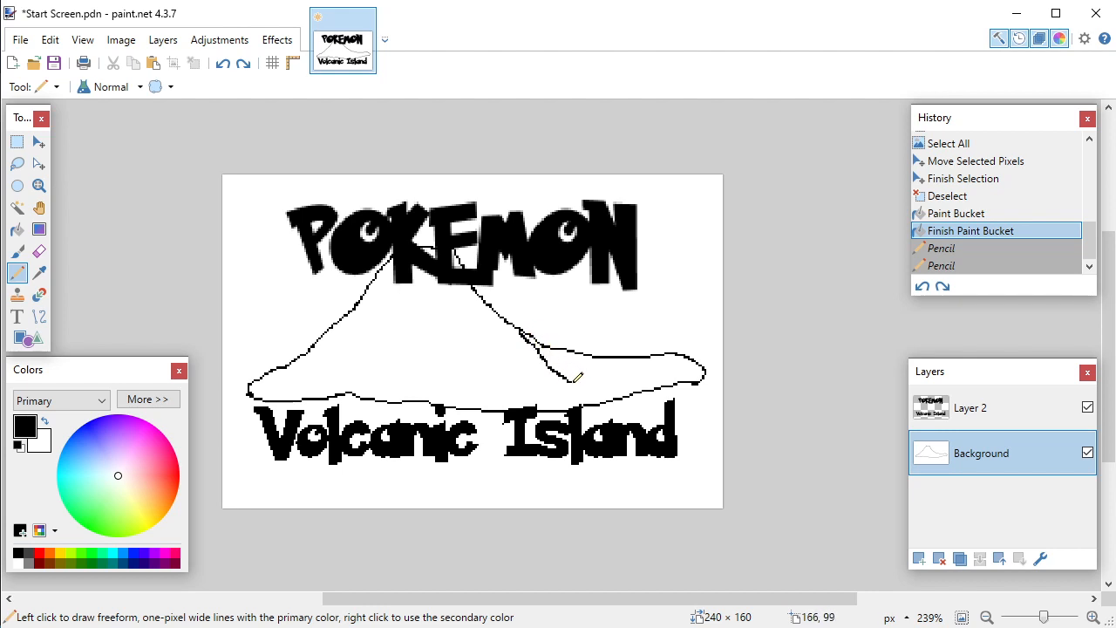
Step: Draw a lower upper-shoreline curve from the volcano's right slope to the tip and cover the old line with a white Paintbrush, width 13
{"action": "left_click_drag", "start_coordinate": [584, 385], "coordinate": [599, 389]}
{"action": "left_click_drag", "start_coordinate": [704, 374], "coordinate": [707, 373]}
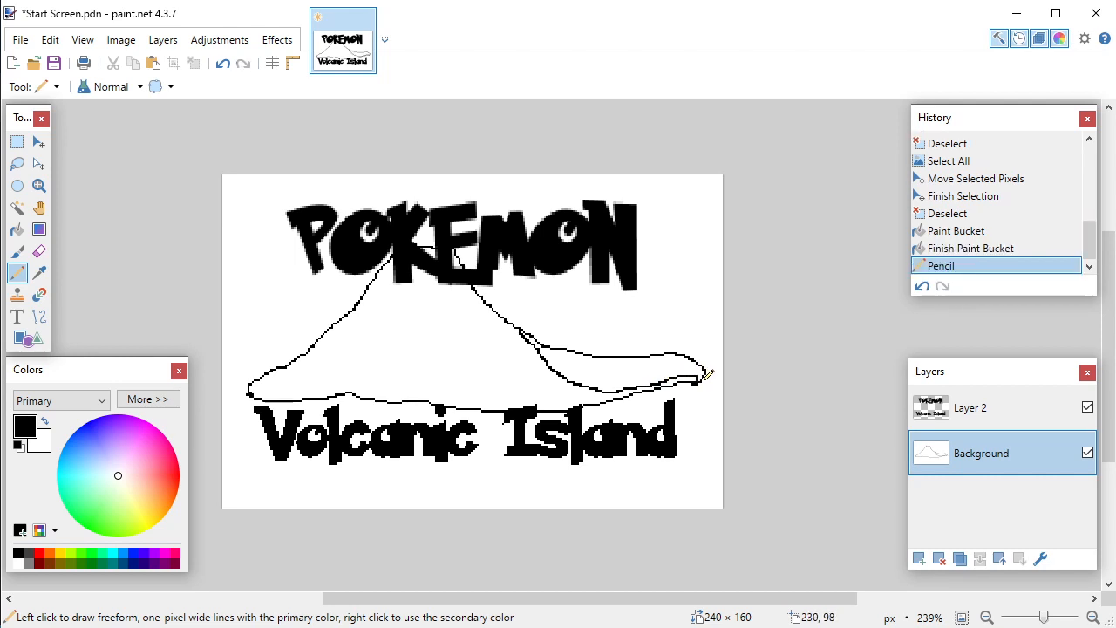
{"action": "left_click", "coordinate": [16, 250]}
{"action": "left_click_drag", "start_coordinate": [426, 91], "coordinate": [517, 105]}
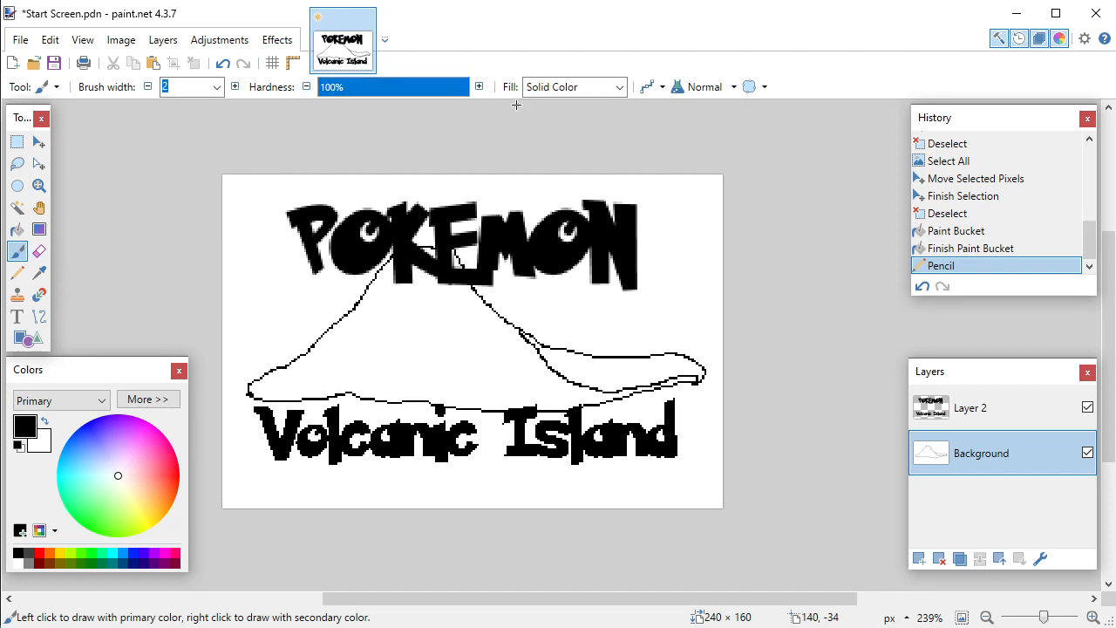
{"action": "left_click", "coordinate": [217, 87]}
{"action": "left_click", "coordinate": [200, 279]}
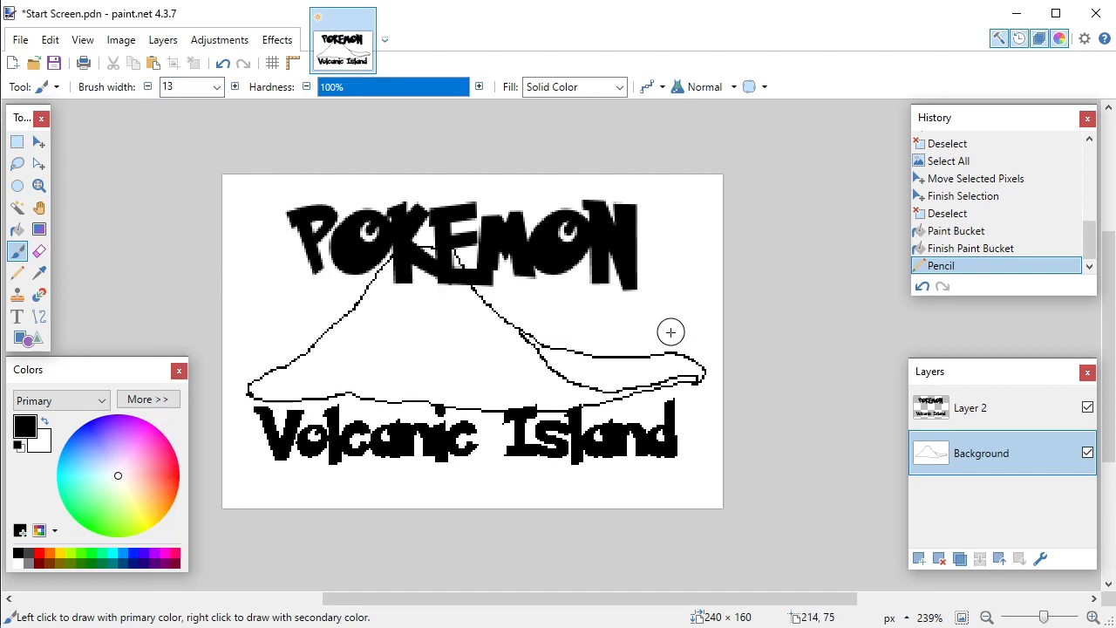
{"action": "mouse_move", "coordinate": [669, 332]}
{"action": "left_mouse_down"}
{"action": "mouse_move", "coordinate": [598, 355]}
{"action": "mouse_move", "coordinate": [530, 319]}
{"action": "mouse_move", "coordinate": [654, 361]}
{"action": "mouse_move", "coordinate": [695, 361]}
{"action": "mouse_move", "coordinate": [702, 383]}
{"action": "left_mouse_up"}
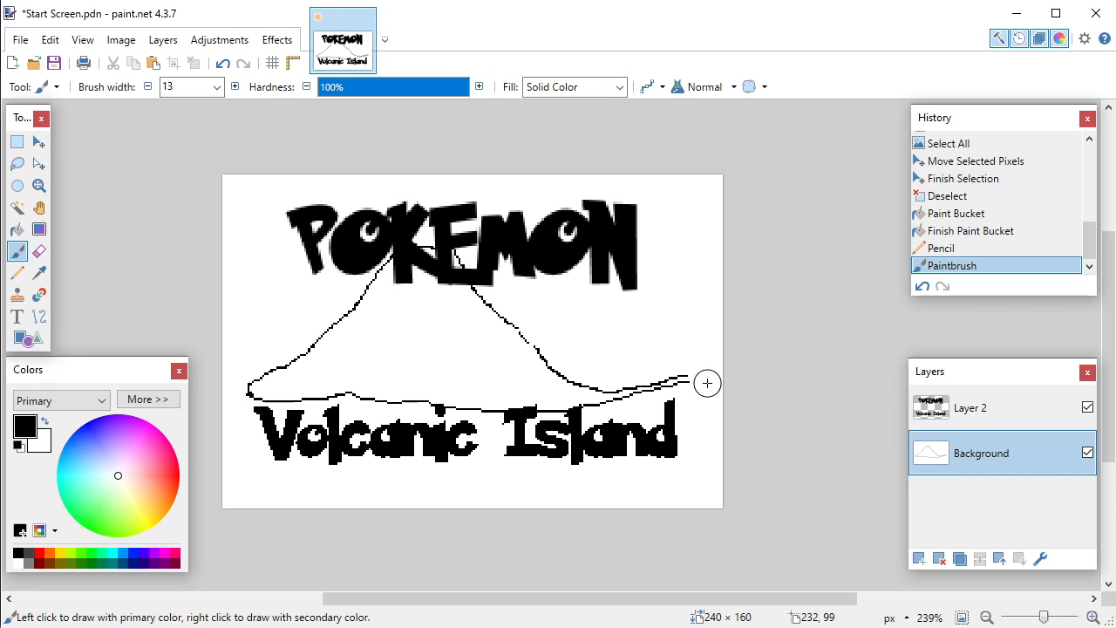
Step: Close the lowered right tip with the Pencil, and undo the whole reshaping of the island's right end
{"action": "key", "text": "p"}
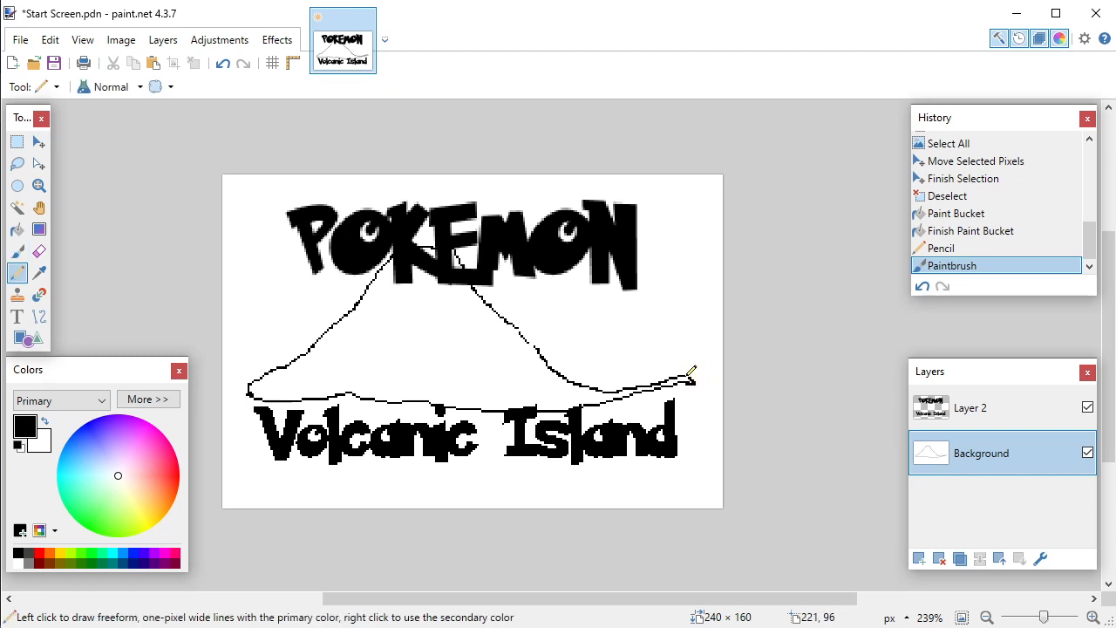
{"action": "left_click", "coordinate": [690, 377]}
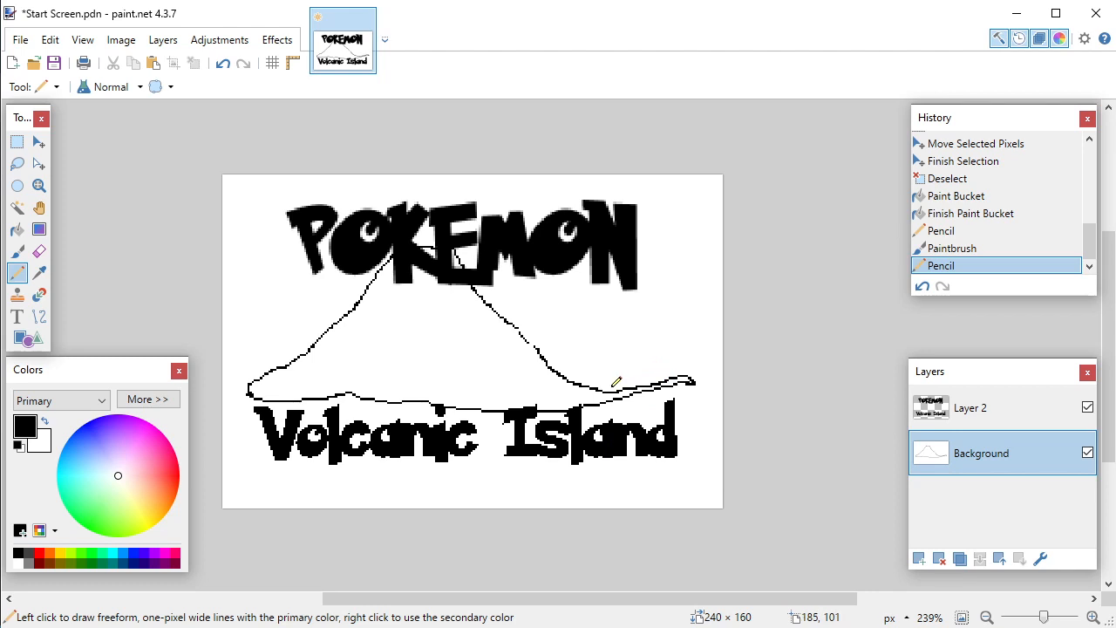
{"action": "left_click", "coordinate": [224, 66]}
{"action": "left_click", "coordinate": [224, 65]}
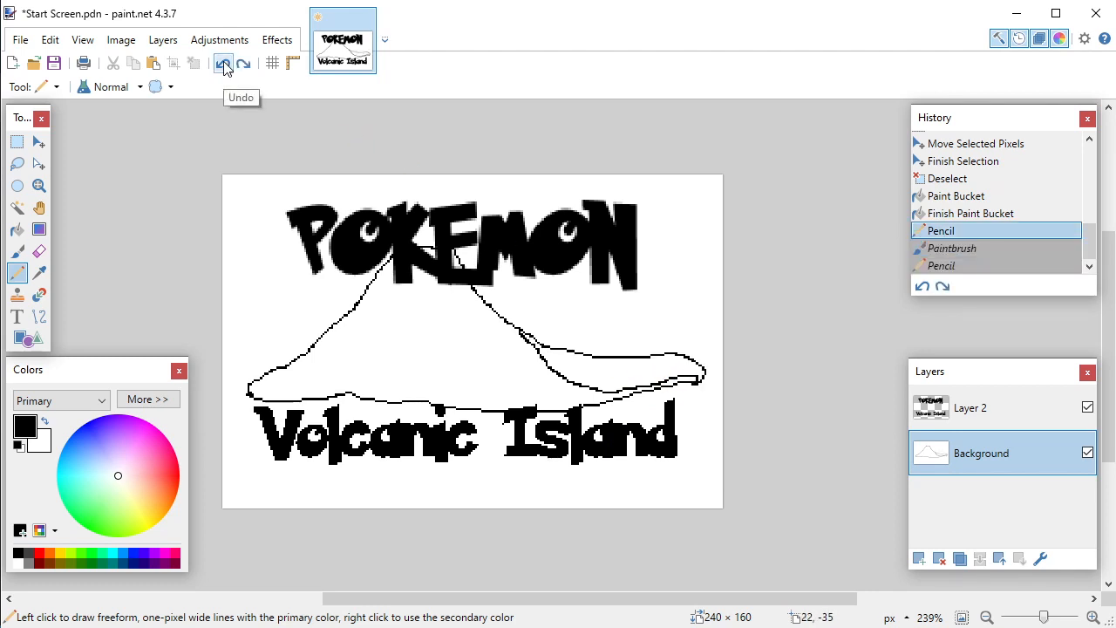
{"action": "left_click", "coordinate": [224, 65]}
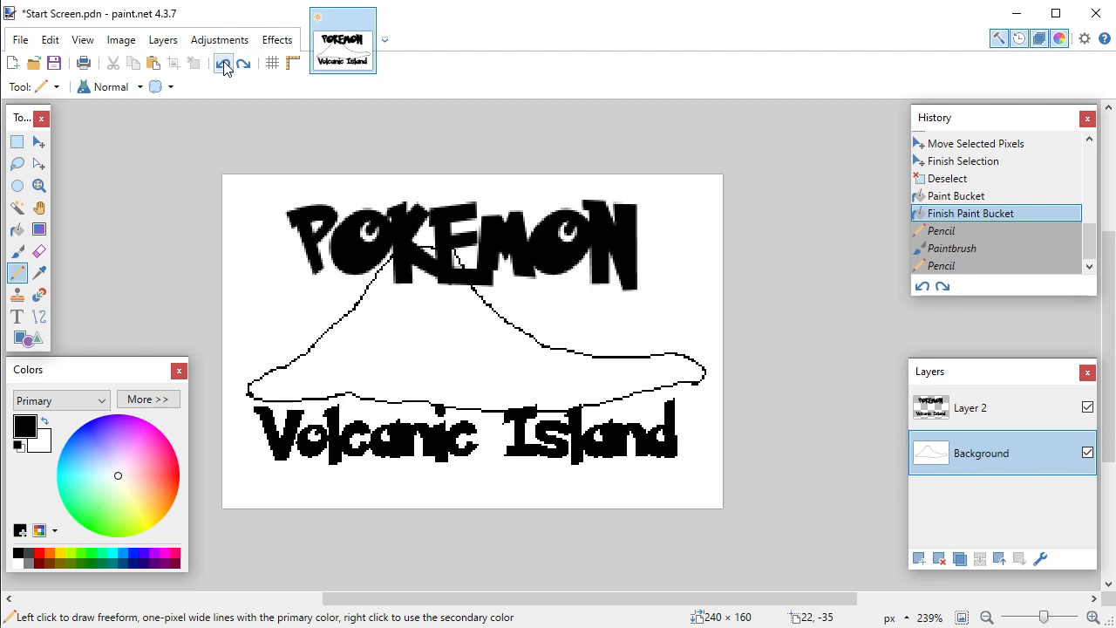
Step: Add a new layer above the Background layer and hide Layer 2 with the titles
{"action": "left_click", "coordinate": [919, 559]}
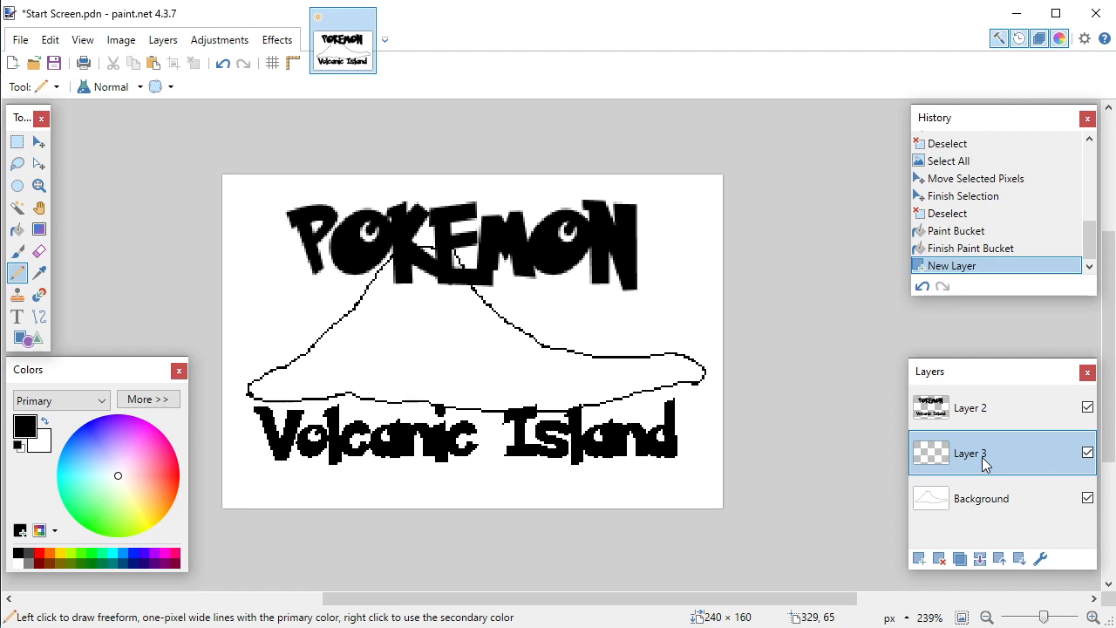
{"action": "left_click", "coordinate": [1088, 409]}
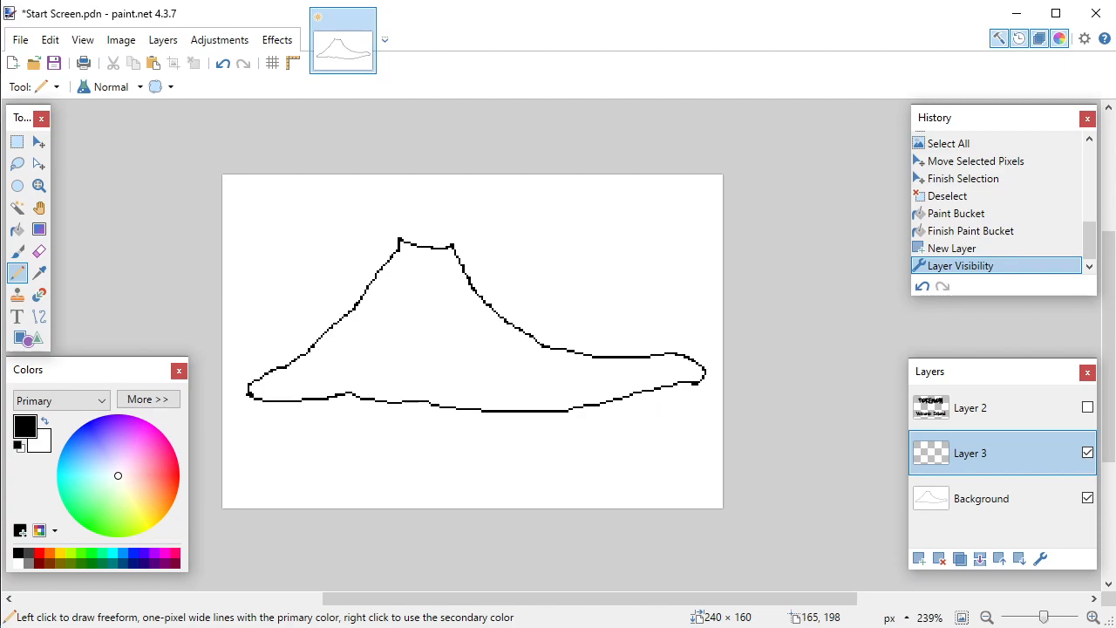
Step: Check the island map photo map_klompenjoch.jpg, and draw a flat-topped hill outline on the new layer above the middle of the lower shoreline
{"action": "key", "text": "alt+Tab"}
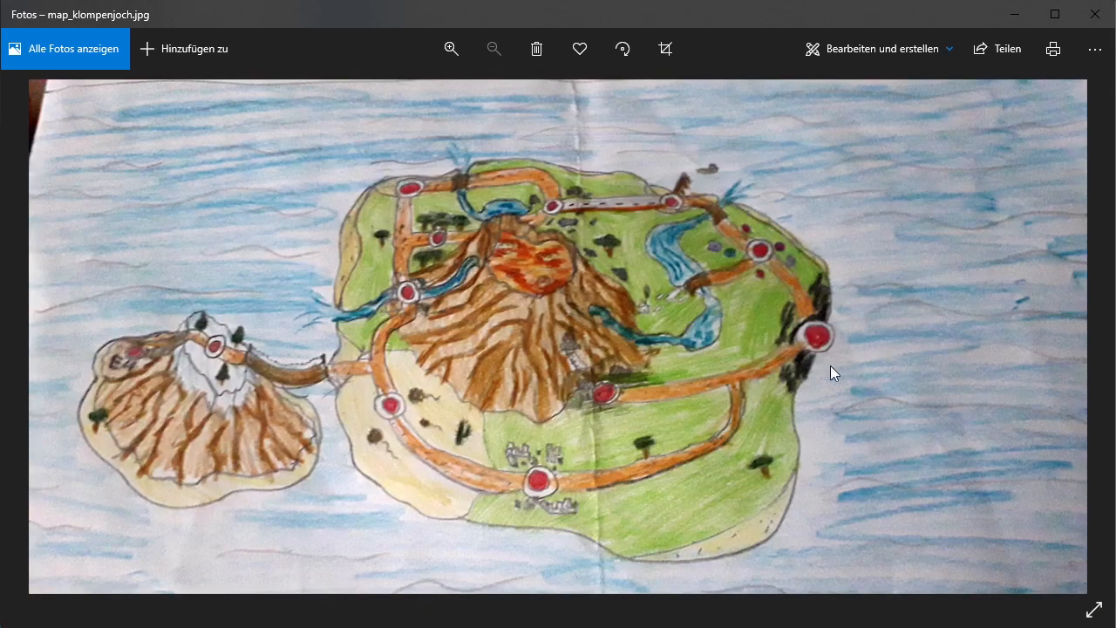
{"action": "key", "text": "alt+Tab"}
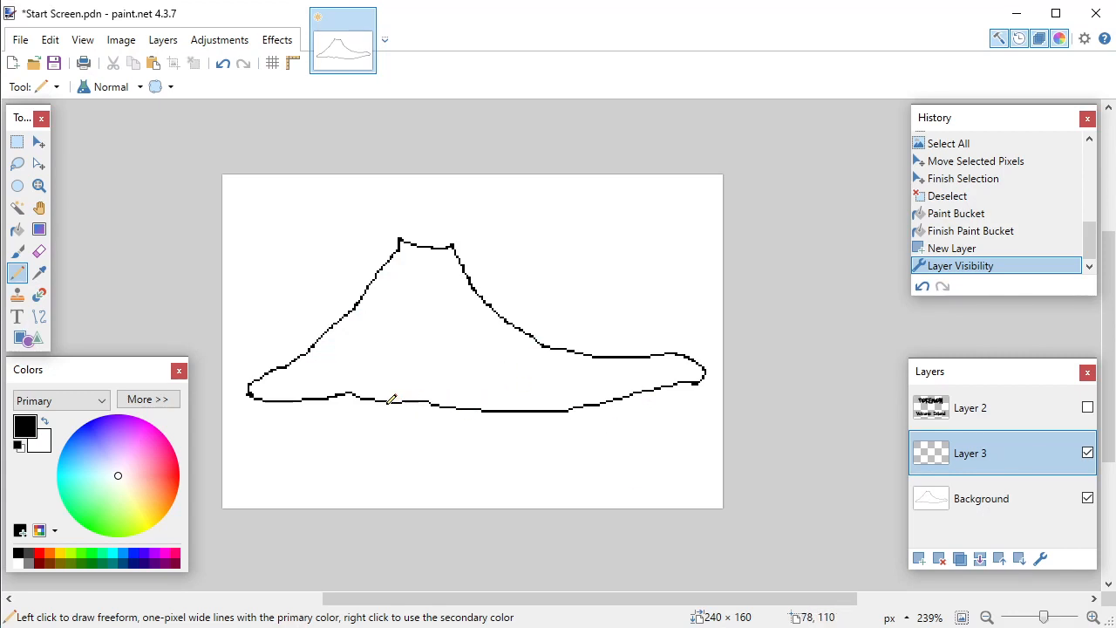
{"action": "mouse_move", "coordinate": [378, 398]}
{"action": "left_mouse_down"}
{"action": "mouse_move", "coordinate": [405, 366]}
{"action": "mouse_move", "coordinate": [435, 361]}
{"action": "mouse_move", "coordinate": [487, 404]}
{"action": "left_mouse_up"}
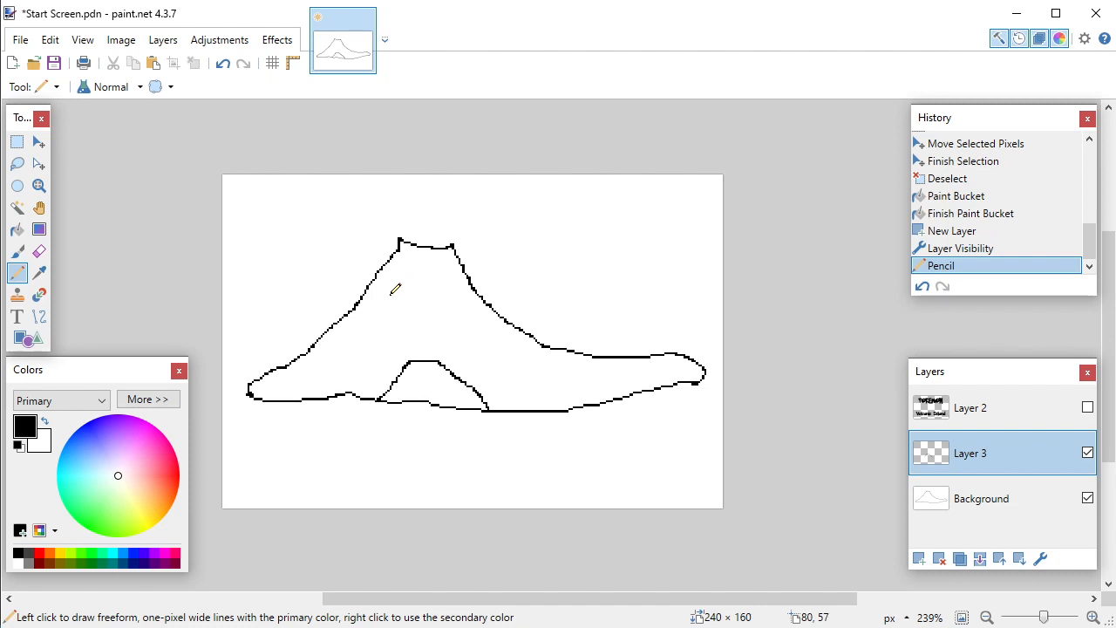
Step: Draw a small circle on the volcano's slope with a line down to the flat-topped hill, and three small rocks below the island's right tip
{"action": "mouse_move", "coordinate": [384, 294]}
{"action": "left_mouse_down"}
{"action": "mouse_move", "coordinate": [401, 309]}
{"action": "mouse_move", "coordinate": [403, 301]}
{"action": "mouse_move", "coordinate": [393, 289]}
{"action": "mouse_move", "coordinate": [417, 361]}
{"action": "left_mouse_up"}
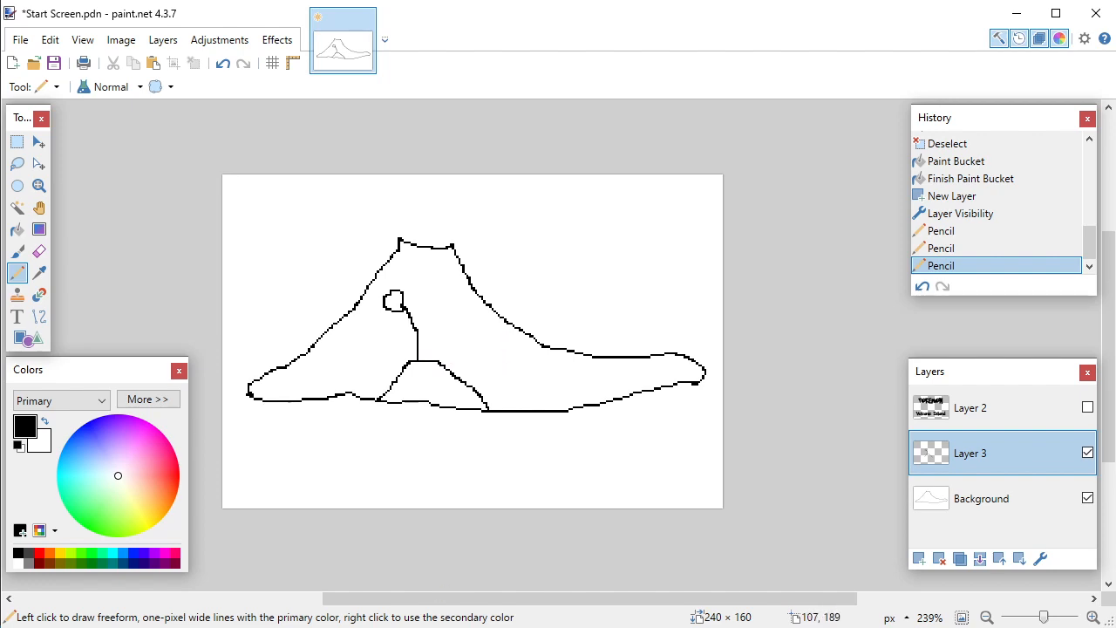
{"action": "key", "text": "alt+Tab"}
{"action": "mouse_move", "coordinate": [658, 392]}
{"action": "left_mouse_down"}
{"action": "mouse_move", "coordinate": [654, 403]}
{"action": "mouse_move", "coordinate": [677, 387]}
{"action": "mouse_move", "coordinate": [687, 395]}
{"action": "mouse_move", "coordinate": [671, 389]}
{"action": "mouse_move", "coordinate": [703, 381]}
{"action": "mouse_move", "coordinate": [701, 390]}
{"action": "left_mouse_up"}
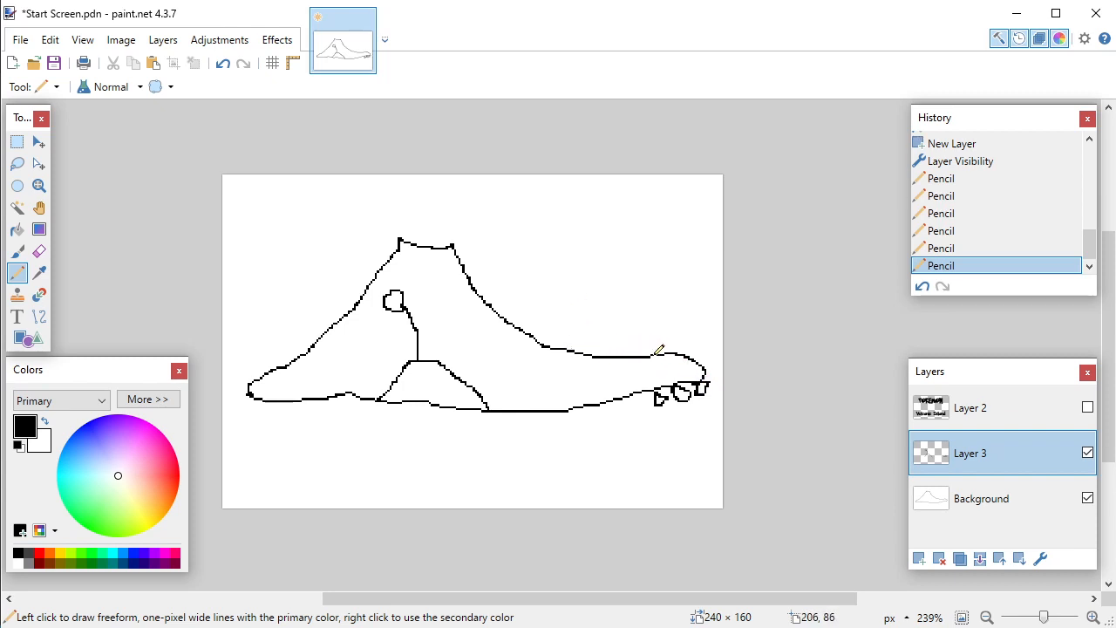
{"action": "left_click_drag", "start_coordinate": [680, 363], "coordinate": [676, 358]}
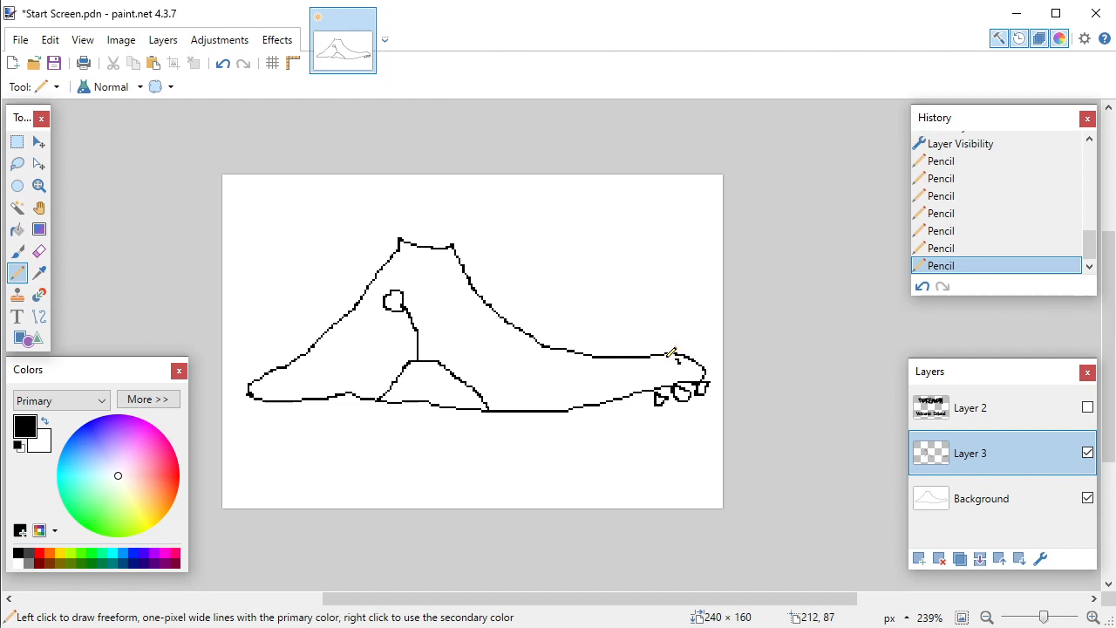
{"action": "left_click", "coordinate": [224, 64]}
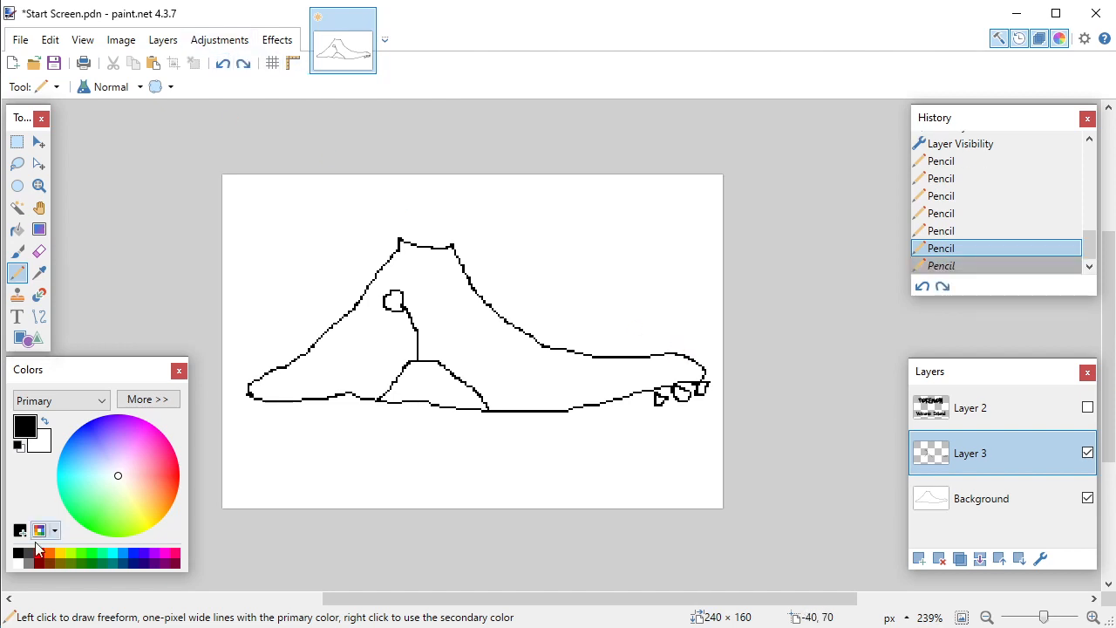
{"action": "left_click", "coordinate": [92, 553]}
{"action": "left_click_drag", "start_coordinate": [678, 359], "coordinate": [633, 357]}
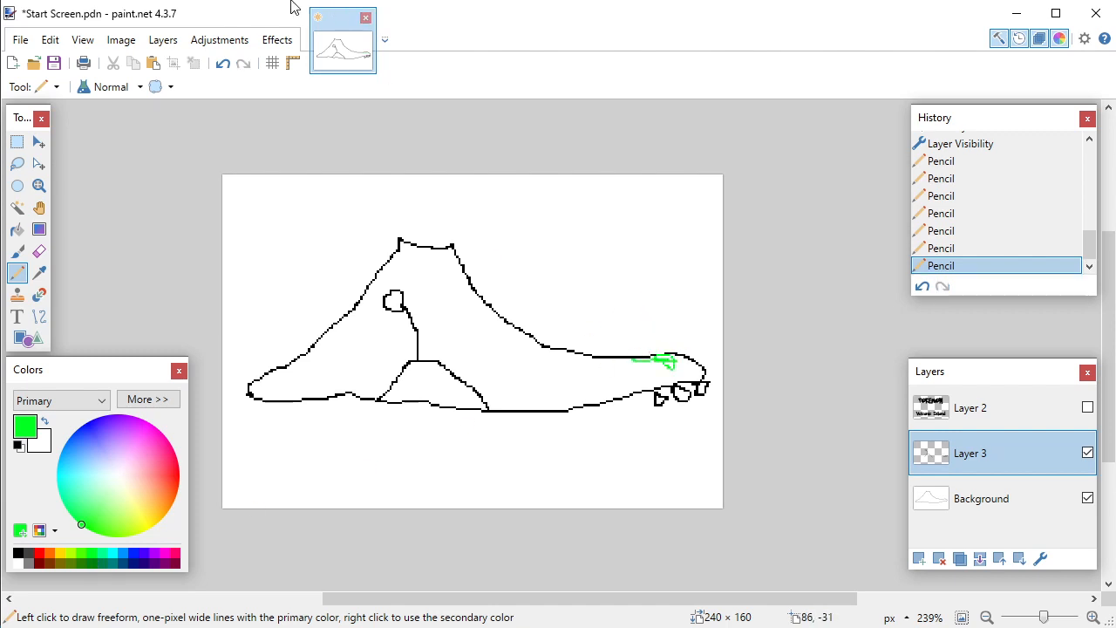
{"action": "left_click", "coordinate": [224, 64]}
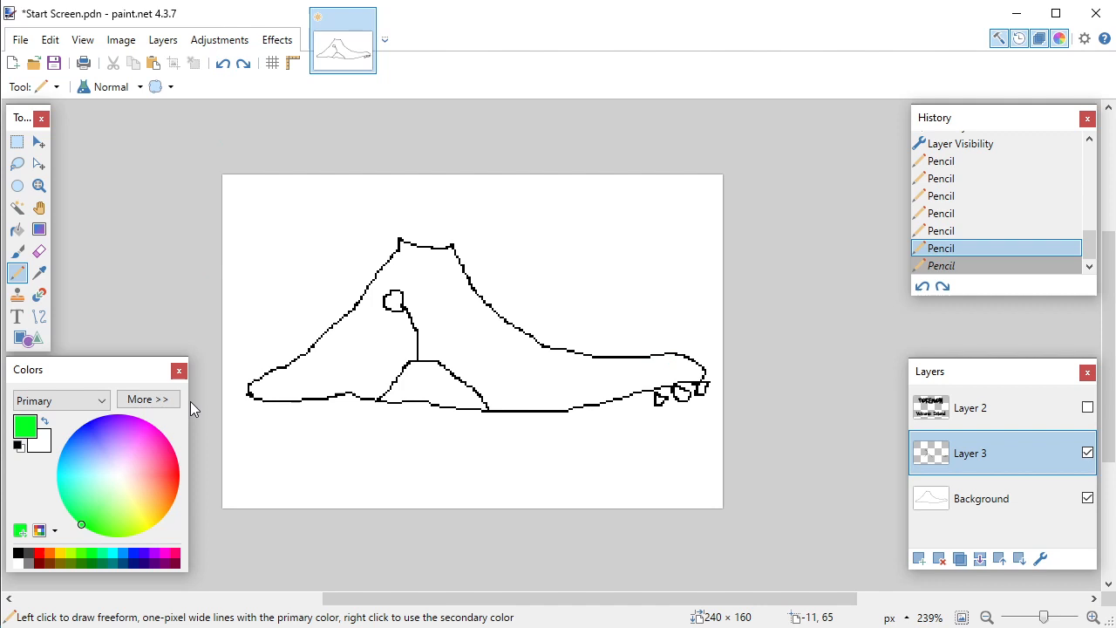
Step: Sketch dark green vegetation contours with the Pencil along the upper shoreline, from the volcano's right slope to the island's right tip
{"action": "left_click", "coordinate": [80, 563]}
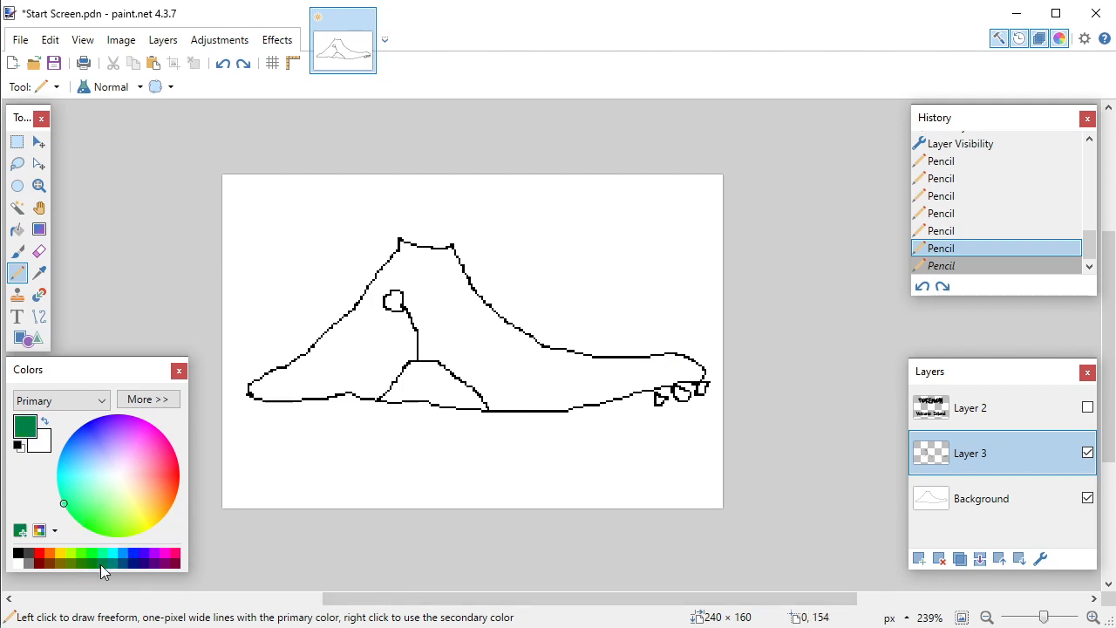
{"action": "mouse_move", "coordinate": [695, 357]}
{"action": "left_mouse_down"}
{"action": "mouse_move", "coordinate": [594, 358]}
{"action": "mouse_move", "coordinate": [634, 372]}
{"action": "mouse_move", "coordinate": [691, 367]}
{"action": "mouse_move", "coordinate": [665, 351]}
{"action": "mouse_move", "coordinate": [625, 364]}
{"action": "mouse_move", "coordinate": [570, 356]}
{"action": "mouse_move", "coordinate": [522, 336]}
{"action": "mouse_move", "coordinate": [566, 366]}
{"action": "mouse_move", "coordinate": [637, 366]}
{"action": "left_mouse_up"}
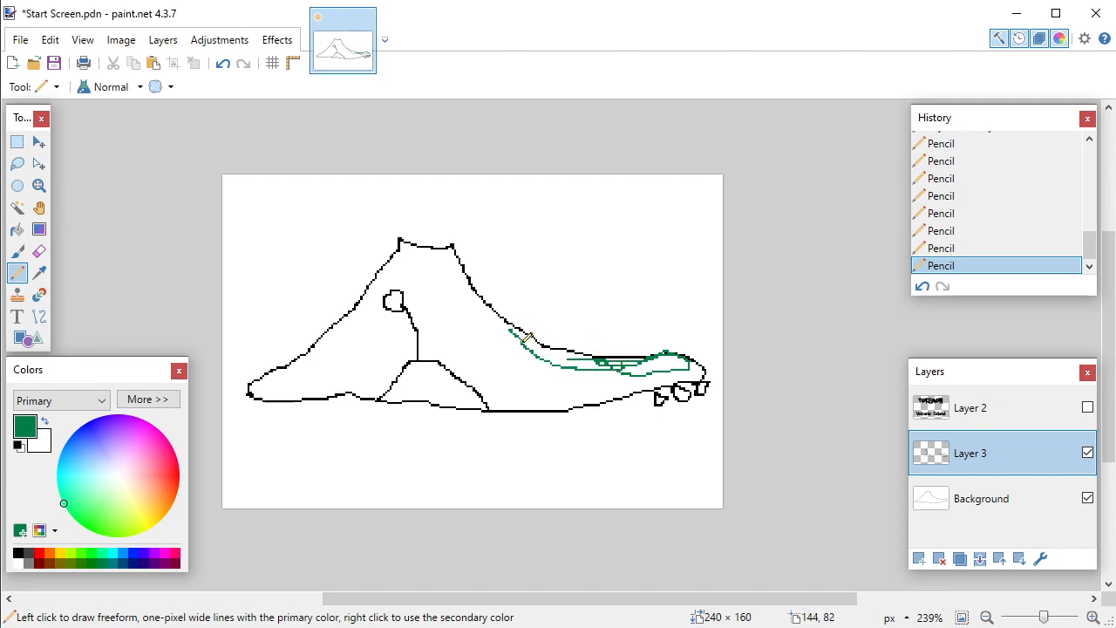
{"action": "left_click_drag", "start_coordinate": [516, 336], "coordinate": [595, 362]}
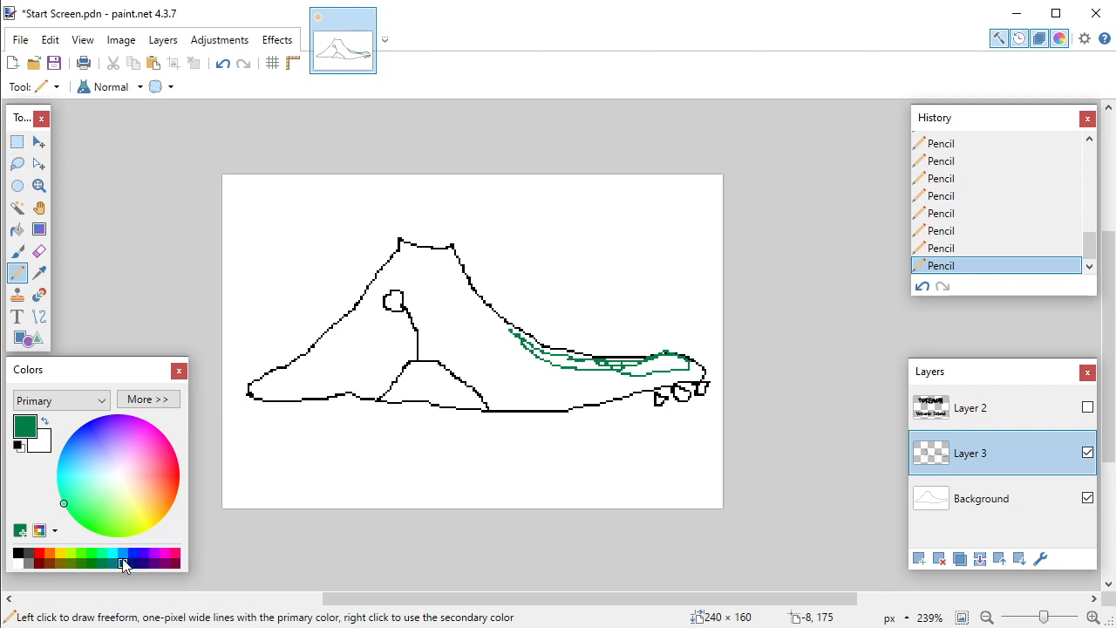
Step: Sketch light green meadow contours right of the flat-topped hill, and add yellow strokes along the right shore and on the rocks
{"action": "left_click", "coordinate": [90, 556]}
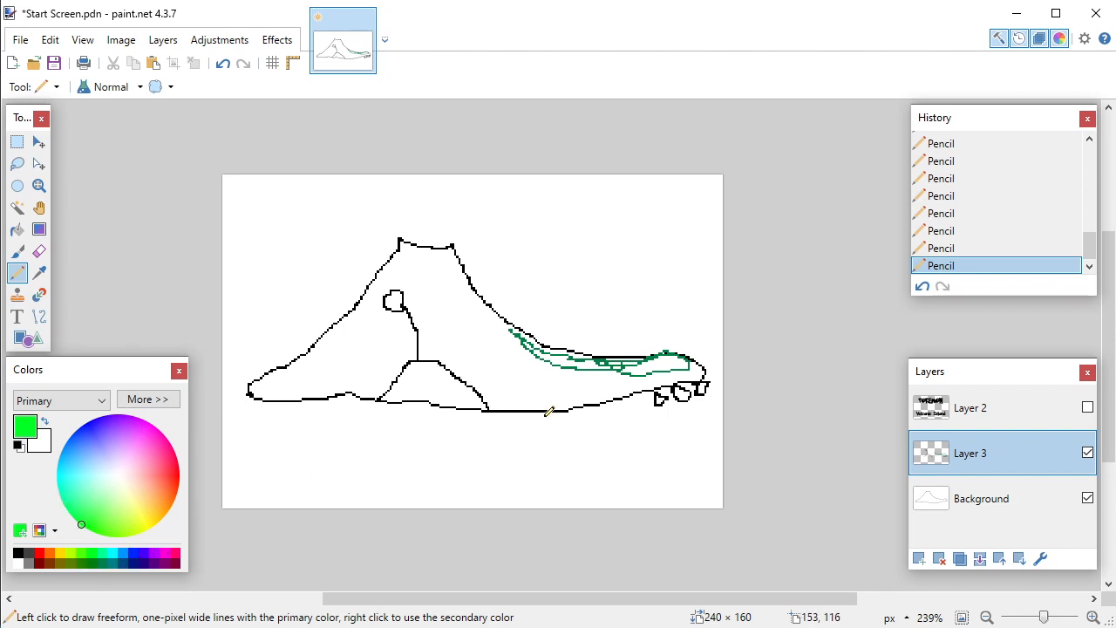
{"action": "left_click", "coordinate": [100, 553]}
{"action": "left_click", "coordinate": [81, 555]}
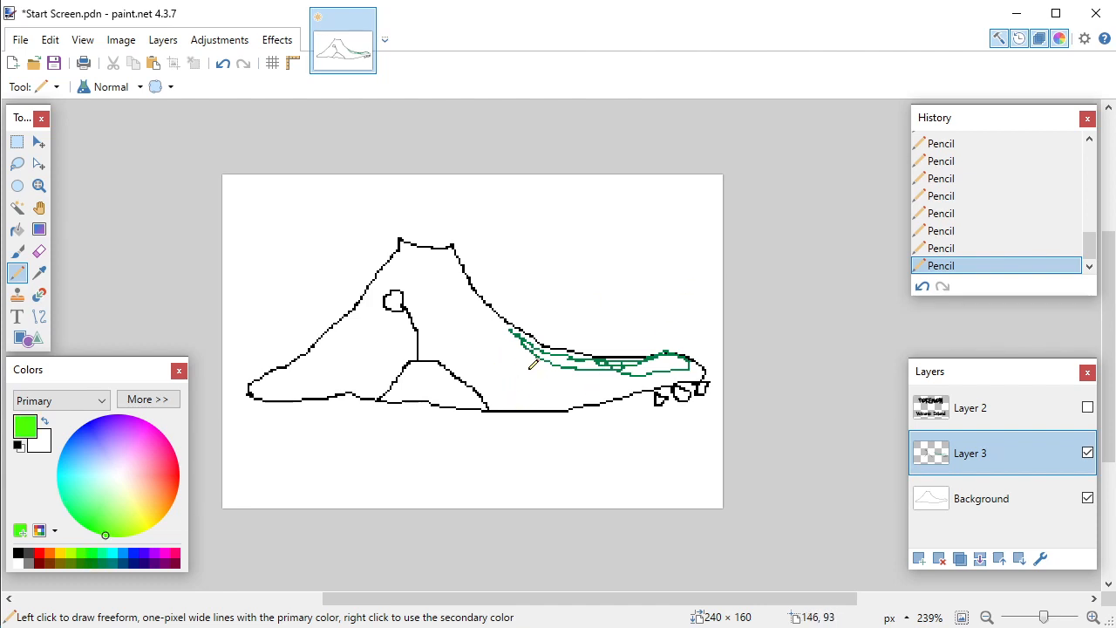
{"action": "mouse_move", "coordinate": [526, 367]}
{"action": "left_mouse_down"}
{"action": "mouse_move", "coordinate": [570, 389]}
{"action": "mouse_move", "coordinate": [597, 376]}
{"action": "mouse_move", "coordinate": [525, 366]}
{"action": "mouse_move", "coordinate": [533, 389]}
{"action": "left_mouse_up"}
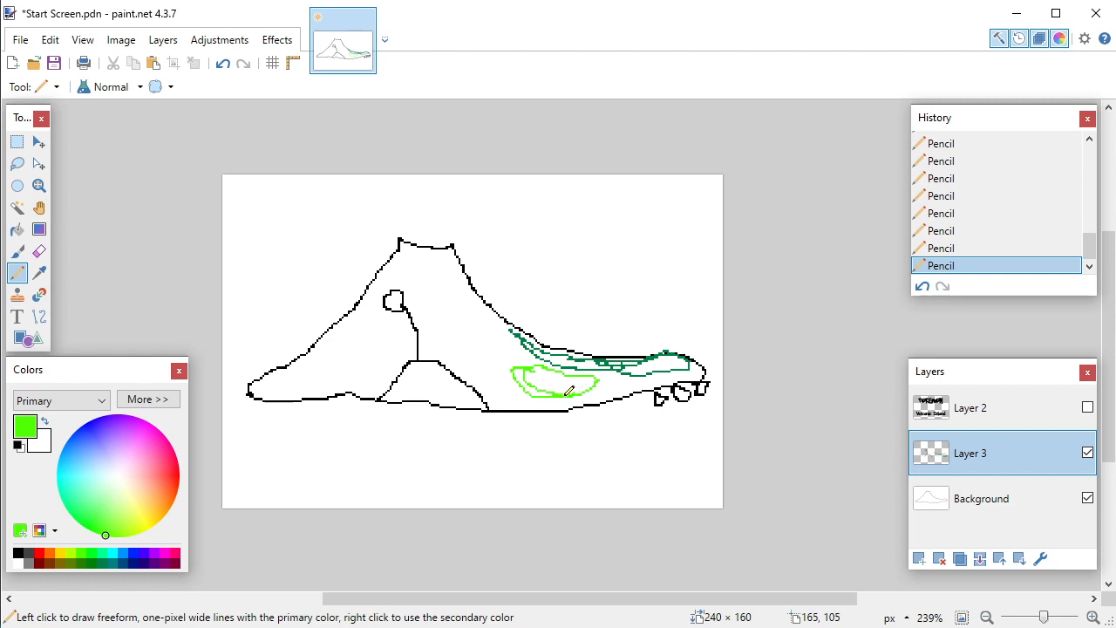
{"action": "mouse_move", "coordinate": [600, 369]}
{"action": "left_mouse_down"}
{"action": "mouse_move", "coordinate": [637, 386]}
{"action": "mouse_move", "coordinate": [615, 390]}
{"action": "left_mouse_up"}
{"action": "mouse_move", "coordinate": [519, 368]}
{"action": "left_mouse_down"}
{"action": "mouse_move", "coordinate": [485, 383]}
{"action": "mouse_move", "coordinate": [497, 406]}
{"action": "left_mouse_up"}
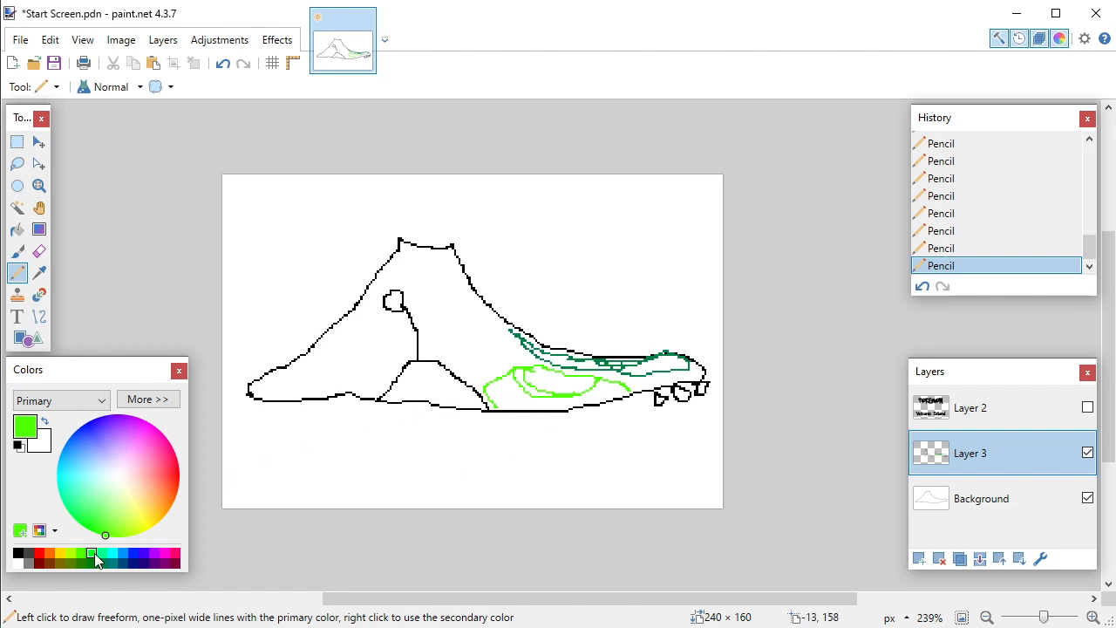
{"action": "left_click", "coordinate": [63, 552]}
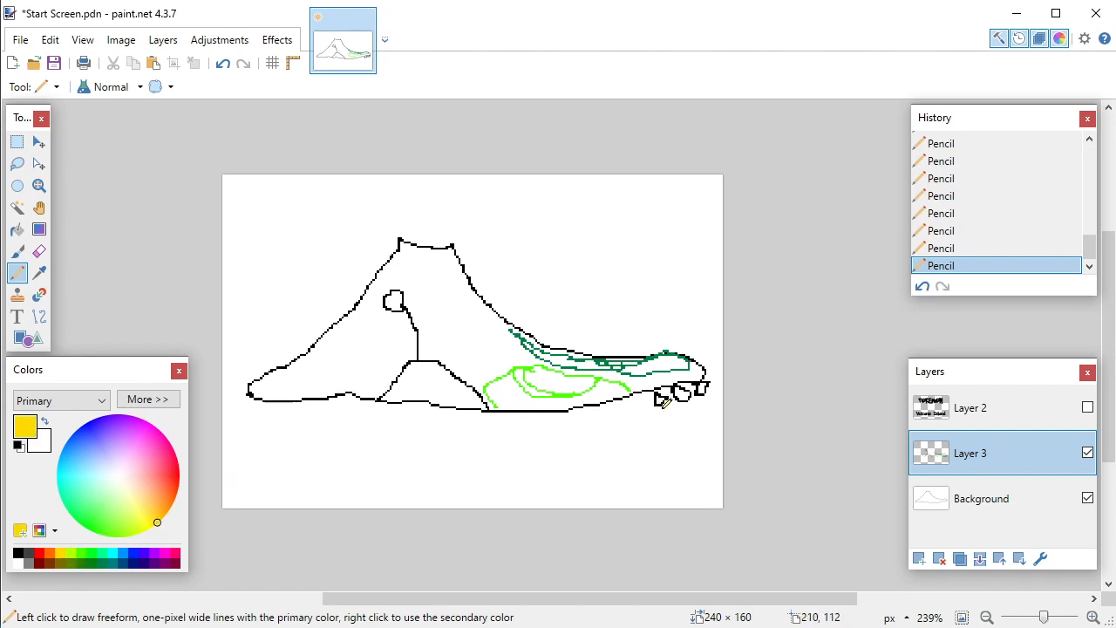
{"action": "mouse_move", "coordinate": [658, 401]}
{"action": "left_mouse_down"}
{"action": "mouse_move", "coordinate": [700, 388]}
{"action": "mouse_move", "coordinate": [695, 367]}
{"action": "mouse_move", "coordinate": [647, 378]}
{"action": "mouse_move", "coordinate": [684, 381]}
{"action": "mouse_move", "coordinate": [694, 369]}
{"action": "mouse_move", "coordinate": [636, 387]}
{"action": "mouse_move", "coordinate": [669, 377]}
{"action": "left_mouse_up"}
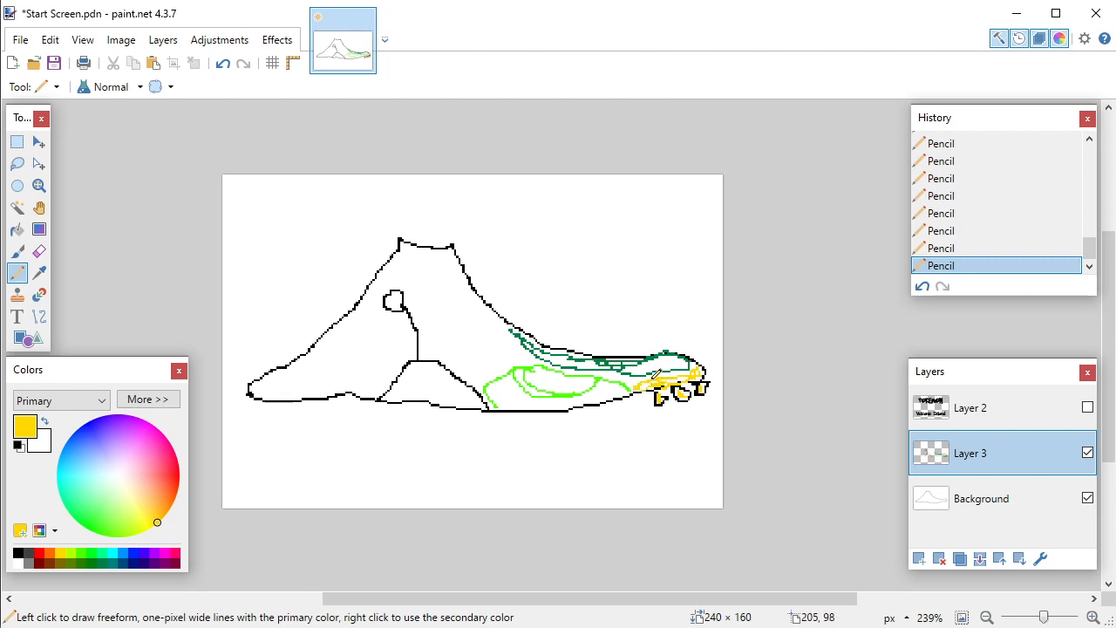
Step: Draw black ridge lines inside the flat-topped hill and jagged black furrows running down the volcano from the crater rim
{"action": "left_click", "coordinate": [23, 553]}
{"action": "mouse_move", "coordinate": [478, 399]}
{"action": "left_mouse_down"}
{"action": "mouse_move", "coordinate": [430, 366]}
{"action": "mouse_move", "coordinate": [399, 394]}
{"action": "mouse_move", "coordinate": [431, 386]}
{"action": "mouse_move", "coordinate": [471, 403]}
{"action": "left_mouse_up"}
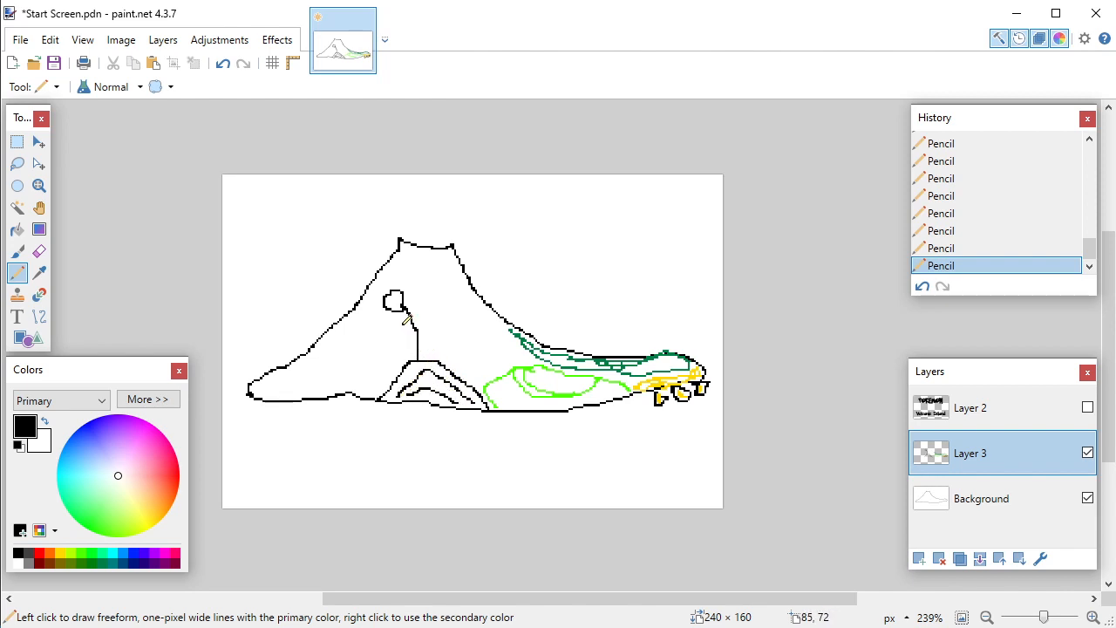
{"action": "mouse_move", "coordinate": [403, 309]}
{"action": "left_mouse_down"}
{"action": "mouse_move", "coordinate": [385, 397]}
{"action": "mouse_move", "coordinate": [407, 312]}
{"action": "mouse_move", "coordinate": [446, 356]}
{"action": "left_mouse_up"}
{"action": "left_click_drag", "start_coordinate": [401, 245], "coordinate": [417, 307]}
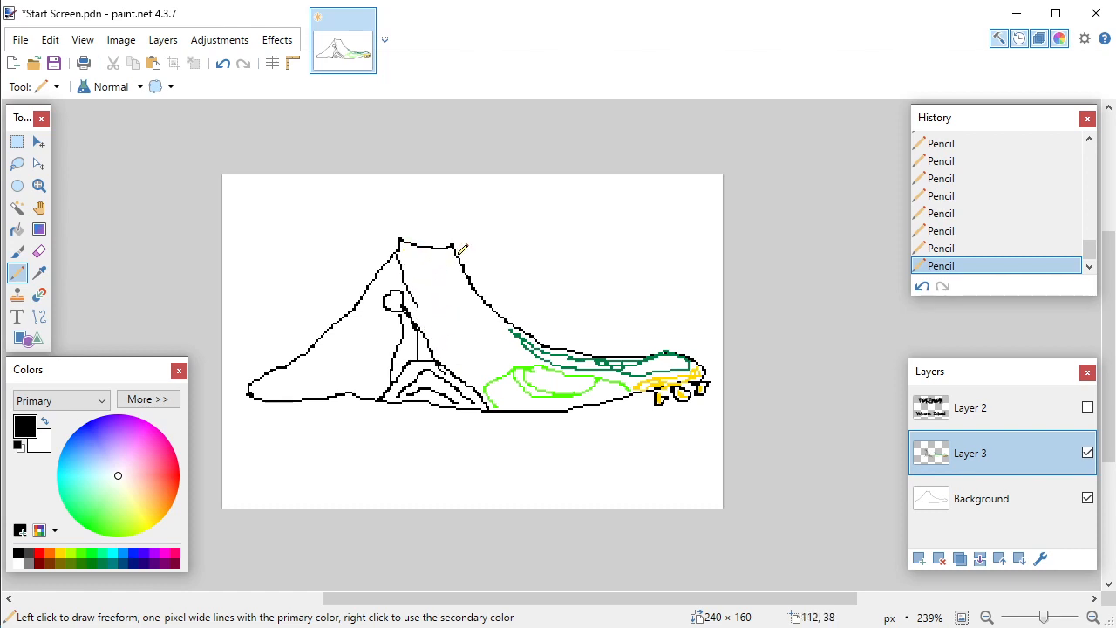
{"action": "mouse_move", "coordinate": [453, 266]}
{"action": "left_mouse_down"}
{"action": "mouse_move", "coordinate": [449, 316]}
{"action": "mouse_move", "coordinate": [455, 333]}
{"action": "mouse_move", "coordinate": [463, 328]}
{"action": "mouse_move", "coordinate": [419, 359]}
{"action": "left_mouse_up"}
{"action": "mouse_move", "coordinate": [417, 269]}
{"action": "left_mouse_down"}
{"action": "mouse_move", "coordinate": [398, 324]}
{"action": "mouse_move", "coordinate": [436, 284]}
{"action": "mouse_move", "coordinate": [453, 320]}
{"action": "mouse_move", "coordinate": [415, 346]}
{"action": "mouse_move", "coordinate": [398, 330]}
{"action": "mouse_move", "coordinate": [385, 363]}
{"action": "left_mouse_up"}
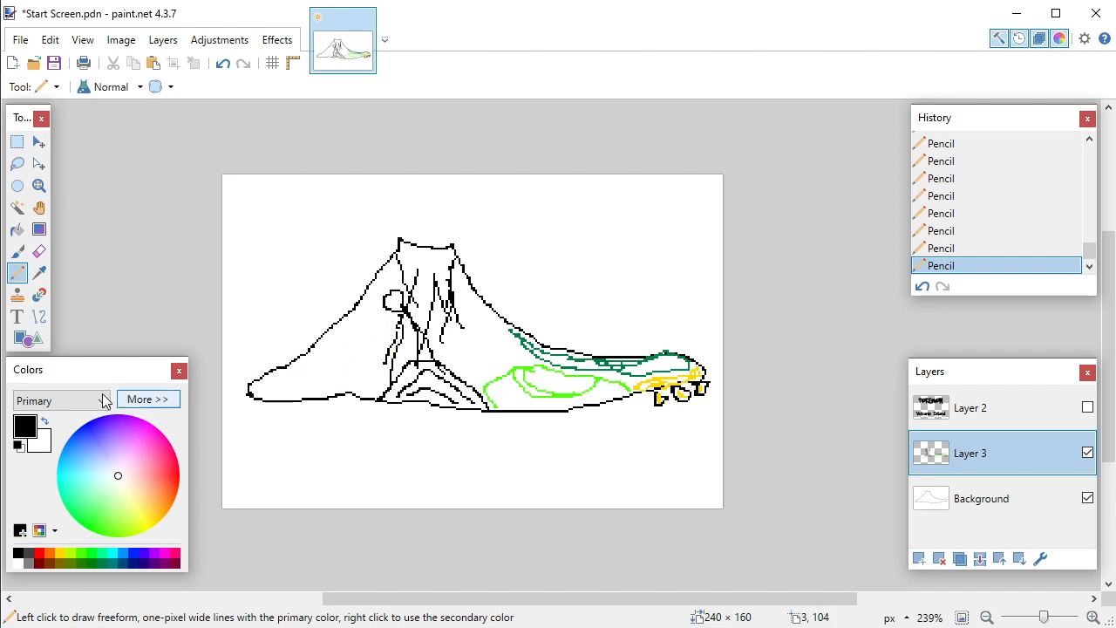
Step: Add gray rock texture strokes and a small scribbled patch along the volcano's left slope
{"action": "left_click", "coordinate": [29, 563]}
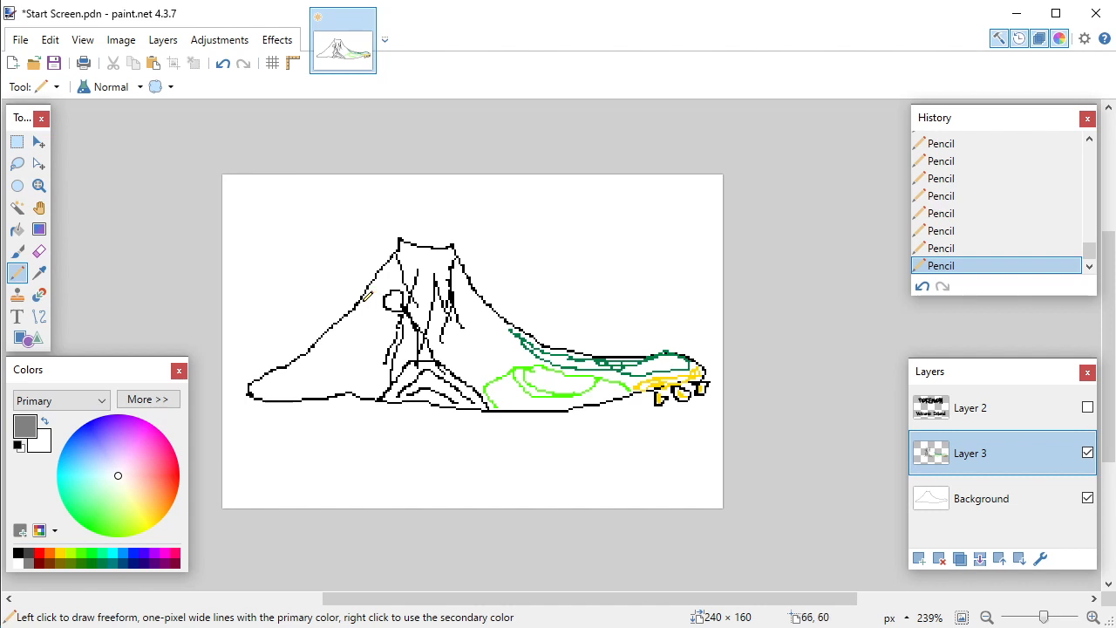
{"action": "mouse_move", "coordinate": [364, 306]}
{"action": "left_mouse_down"}
{"action": "mouse_move", "coordinate": [361, 333]}
{"action": "mouse_move", "coordinate": [352, 324]}
{"action": "mouse_move", "coordinate": [332, 361]}
{"action": "mouse_move", "coordinate": [332, 347]}
{"action": "mouse_move", "coordinate": [267, 388]}
{"action": "mouse_move", "coordinate": [298, 386]}
{"action": "left_mouse_up"}
{"action": "mouse_move", "coordinate": [323, 339]}
{"action": "left_mouse_down"}
{"action": "mouse_move", "coordinate": [333, 343]}
{"action": "mouse_move", "coordinate": [321, 344]}
{"action": "mouse_move", "coordinate": [337, 331]}
{"action": "mouse_move", "coordinate": [337, 344]}
{"action": "left_mouse_up"}
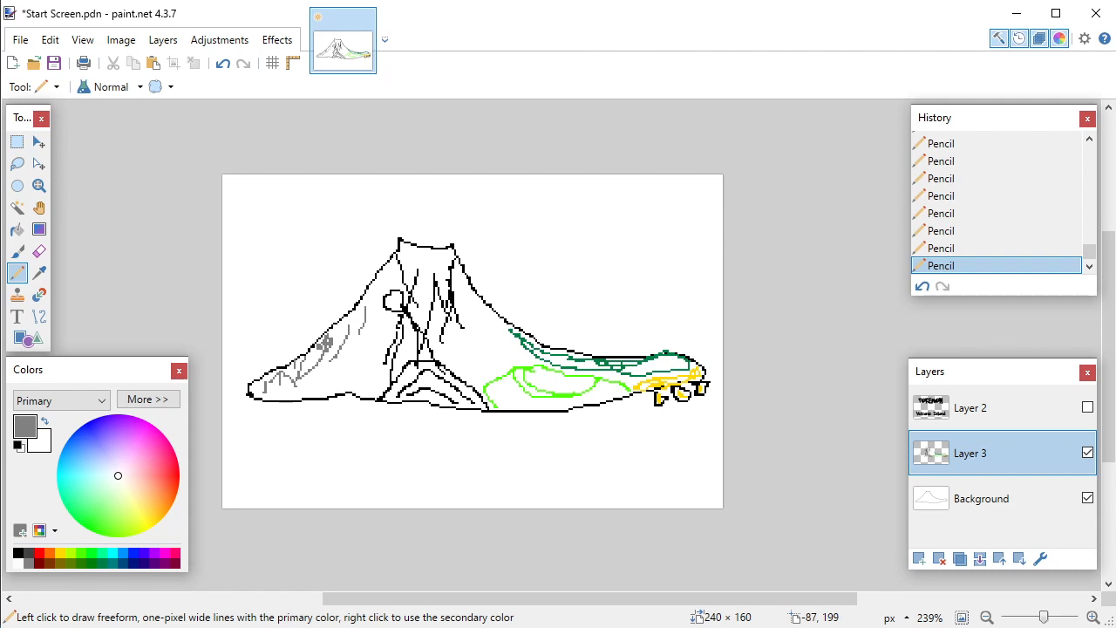
Step: Switch to the browser and examine the volcanic island image results for how volcano slopes and terrain look
{"action": "key", "text": "alt+Tab"}
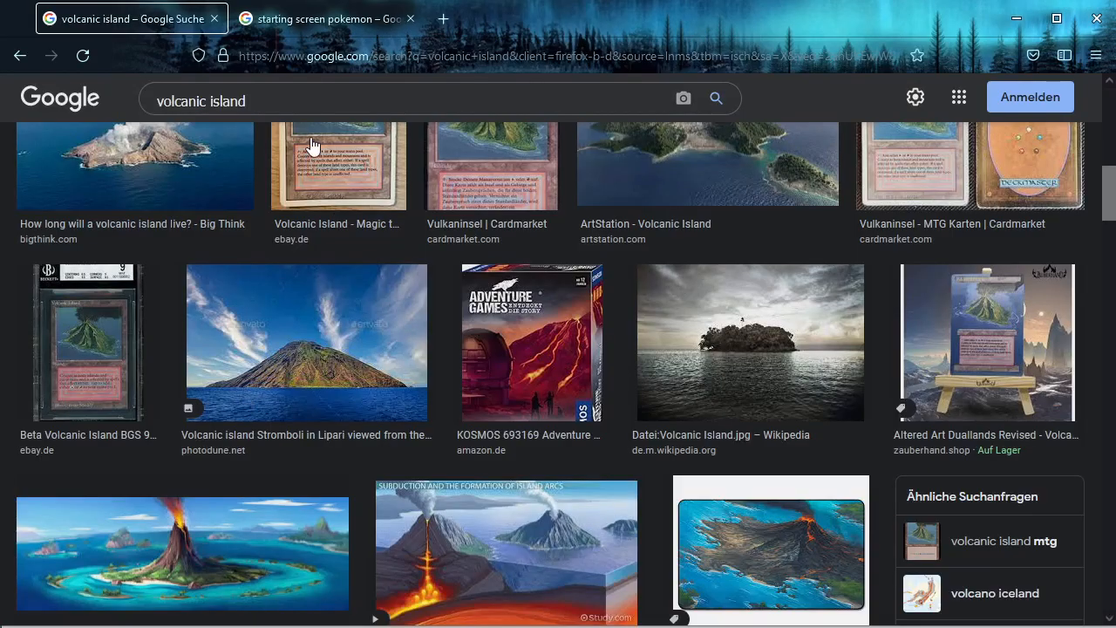
{"action": "scroll", "coordinate": [331, 417], "scroll_direction": "up", "scroll_amount": 1}
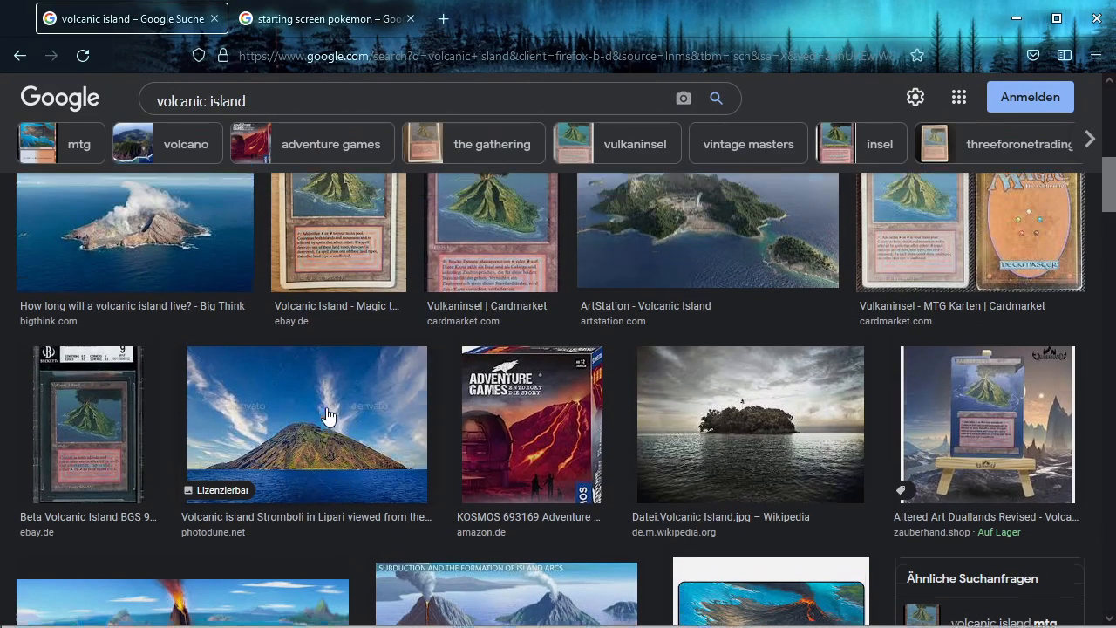
{"action": "scroll", "coordinate": [323, 436], "scroll_direction": "down", "scroll_amount": 1}
{"action": "scroll", "coordinate": [329, 480], "scroll_direction": "up", "scroll_amount": 3}
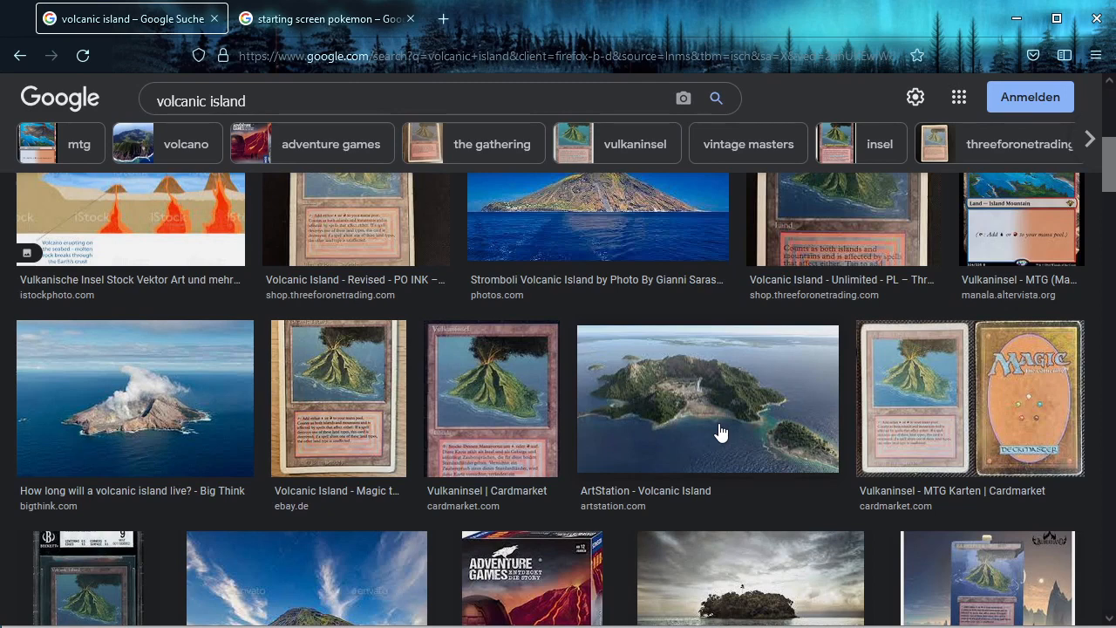
{"action": "scroll", "coordinate": [720, 431], "scroll_direction": "up", "scroll_amount": 1}
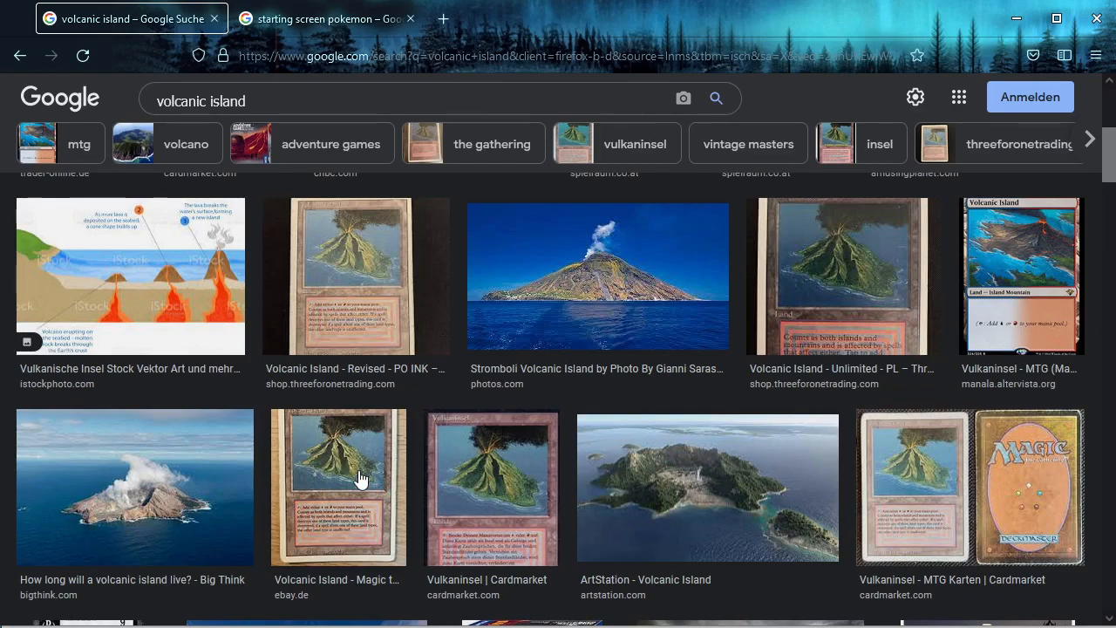
{"action": "scroll", "coordinate": [355, 472], "scroll_direction": "down", "scroll_amount": 1}
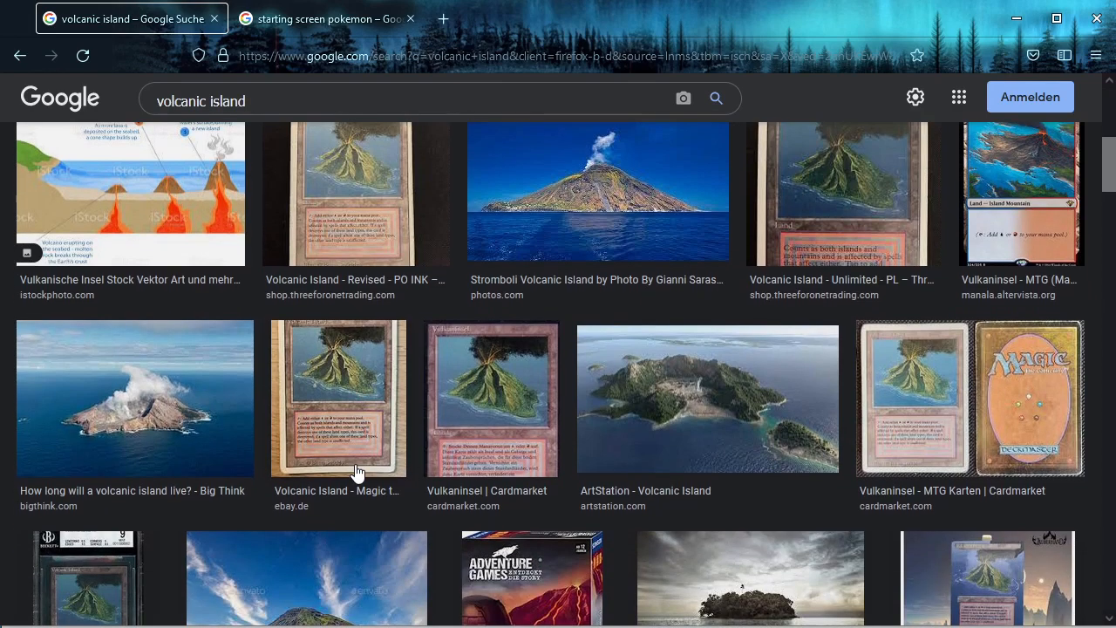
{"action": "scroll", "coordinate": [355, 473], "scroll_direction": "down", "scroll_amount": 2}
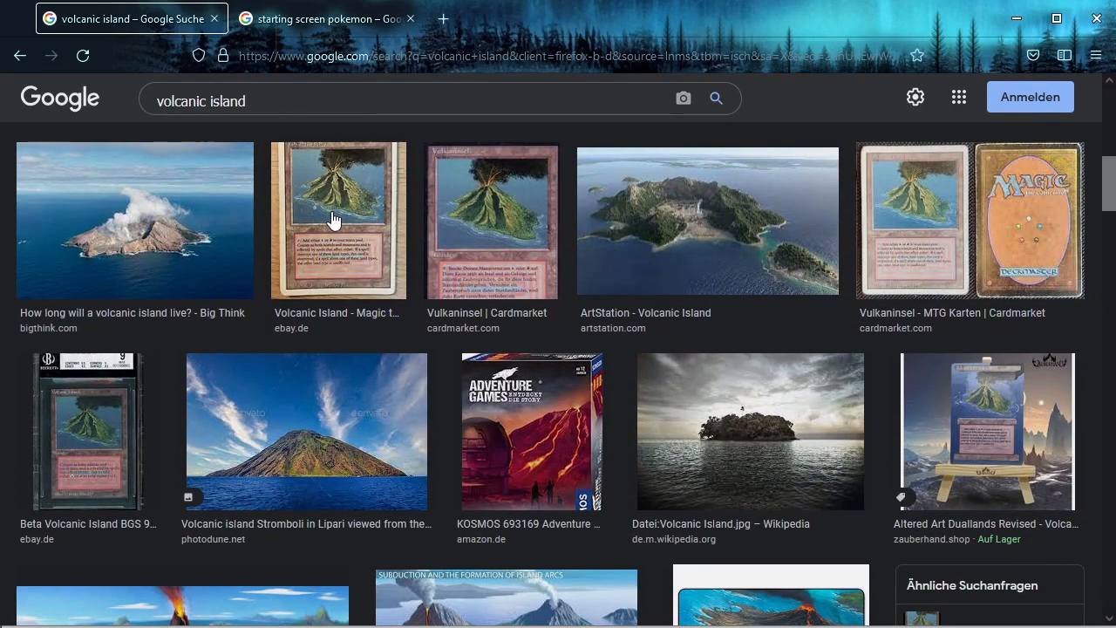
{"action": "scroll", "coordinate": [333, 219], "scroll_direction": "down", "scroll_amount": 1}
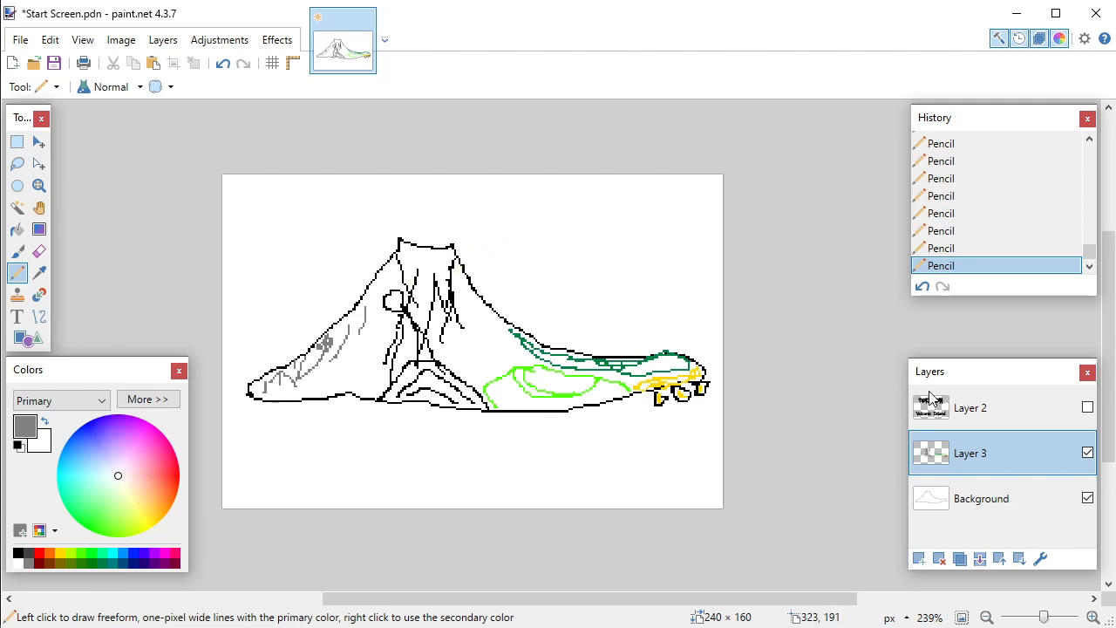
Step: Return to paint.net, show Layer 2 to check the titles against the terrain sketch, and hide it again
{"action": "left_click", "coordinate": [1088, 407]}
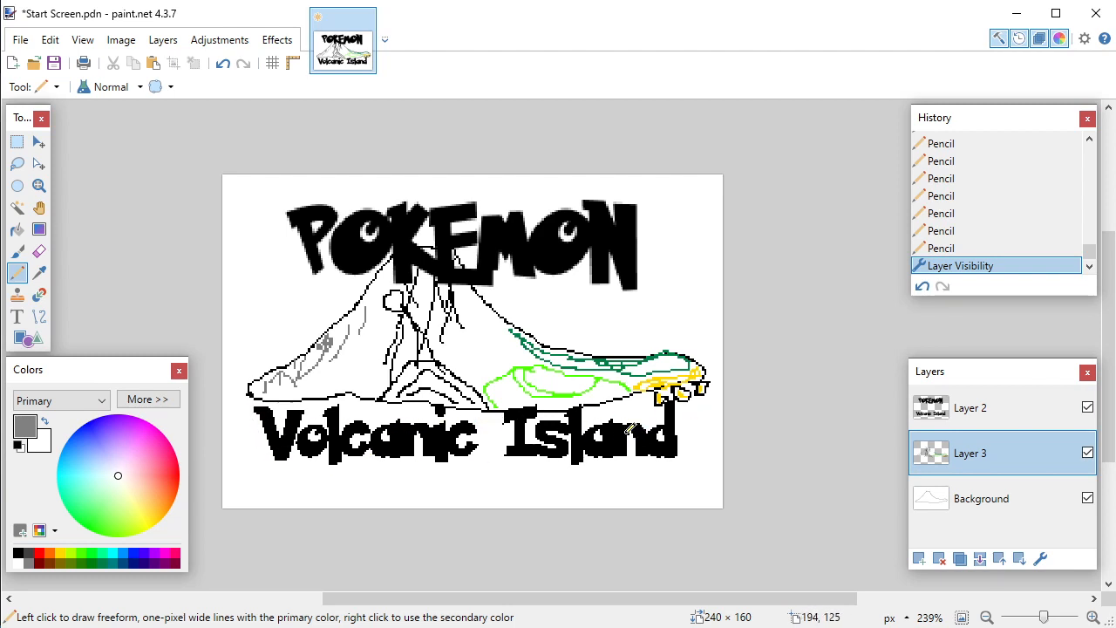
{"action": "scroll", "coordinate": [399, 396], "scroll_direction": "up", "scroll_amount": 1}
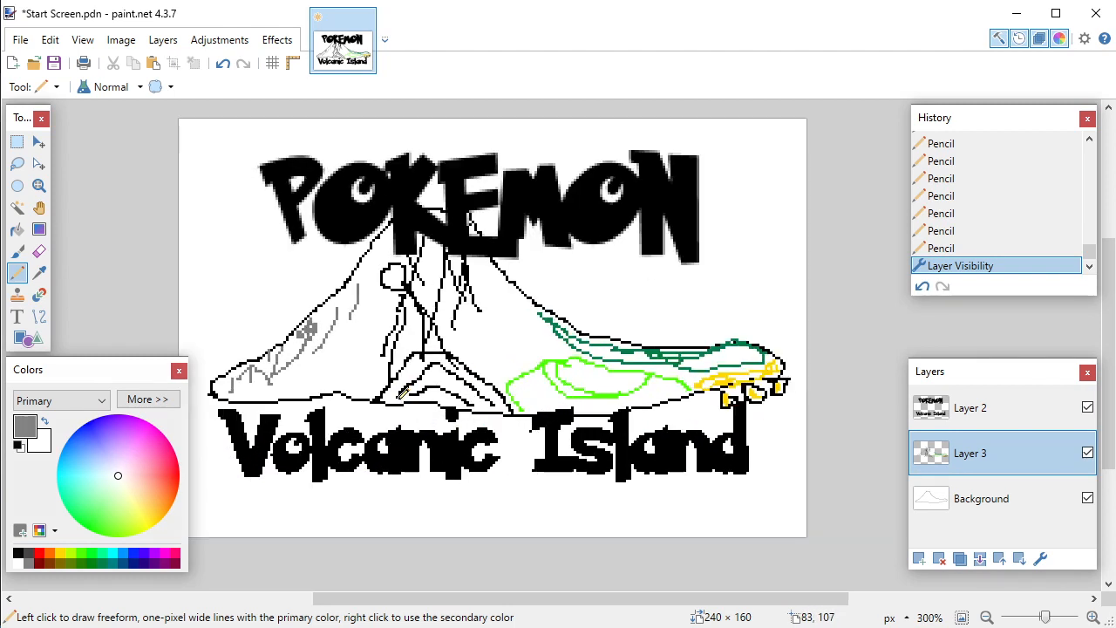
{"action": "scroll", "coordinate": [400, 394], "scroll_direction": "up", "scroll_amount": 1}
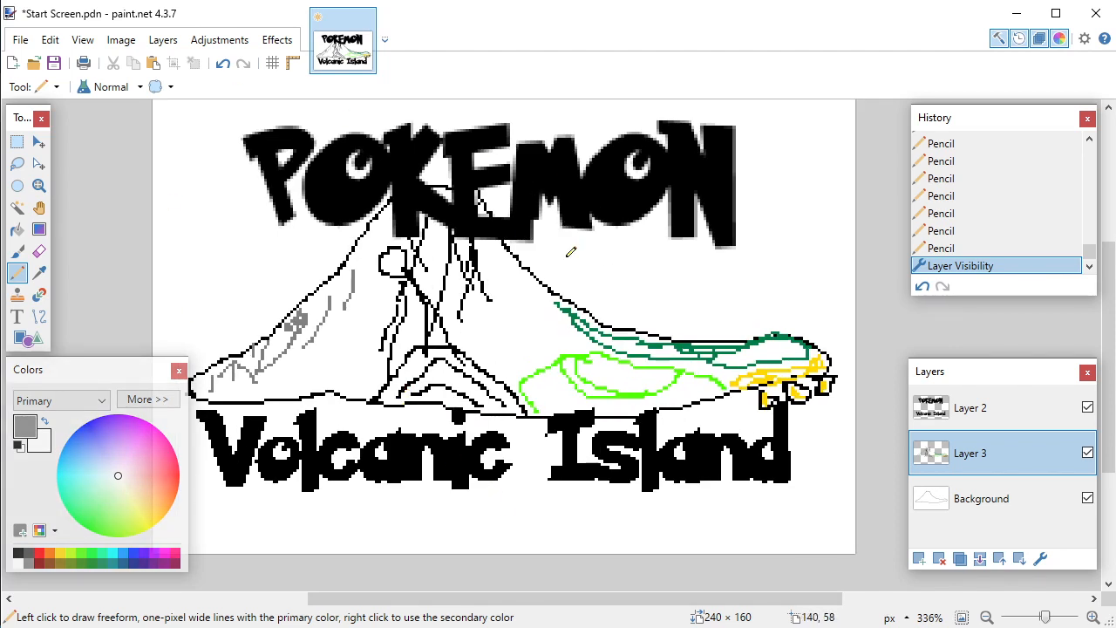
{"action": "scroll", "coordinate": [529, 271], "scroll_direction": "up", "scroll_amount": 1}
{"action": "scroll", "coordinate": [529, 266], "scroll_direction": "down", "scroll_amount": 2}
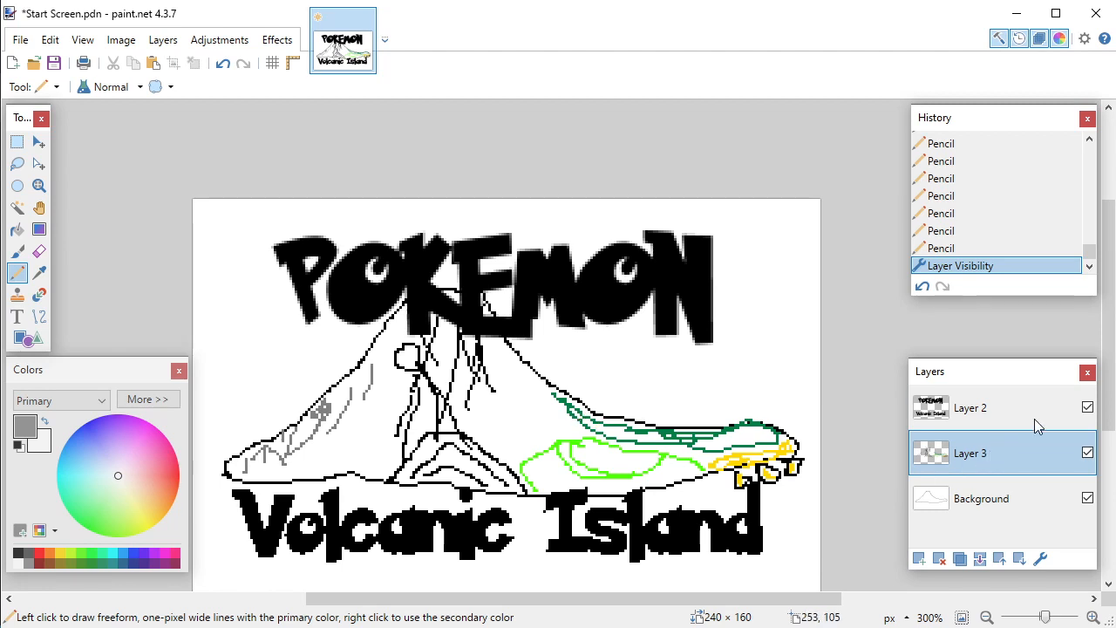
{"action": "left_click", "coordinate": [1088, 408]}
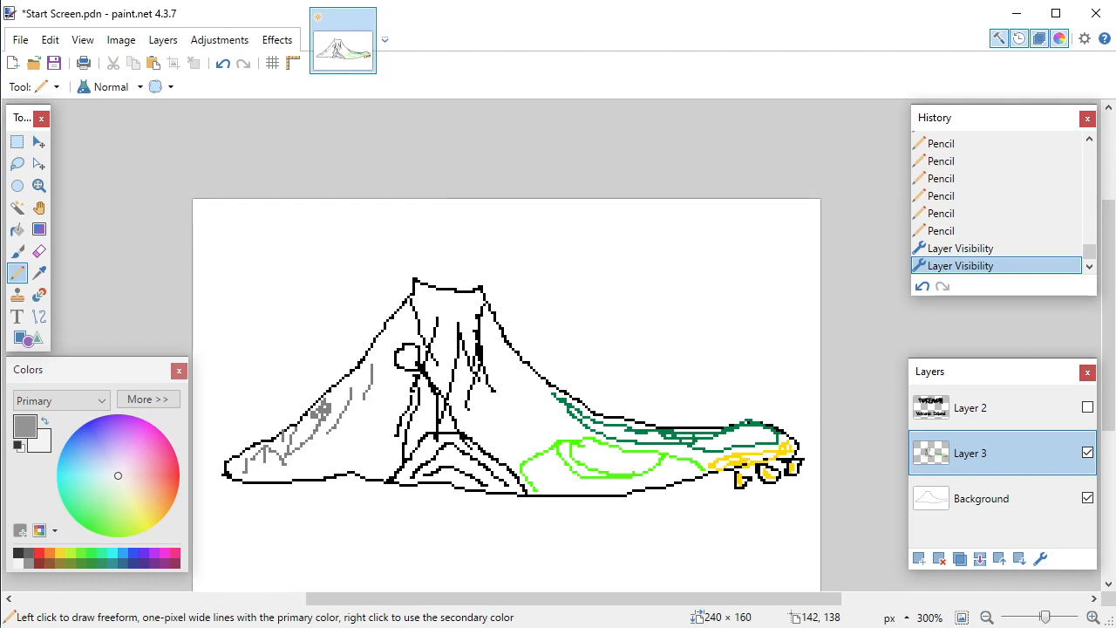
Step: Check the hand-drawn island map map_klompenjoch.jpg in the photo viewer and choose dark gray as the primary drawing color in paint.net
{"action": "key", "text": "alt+Tab"}
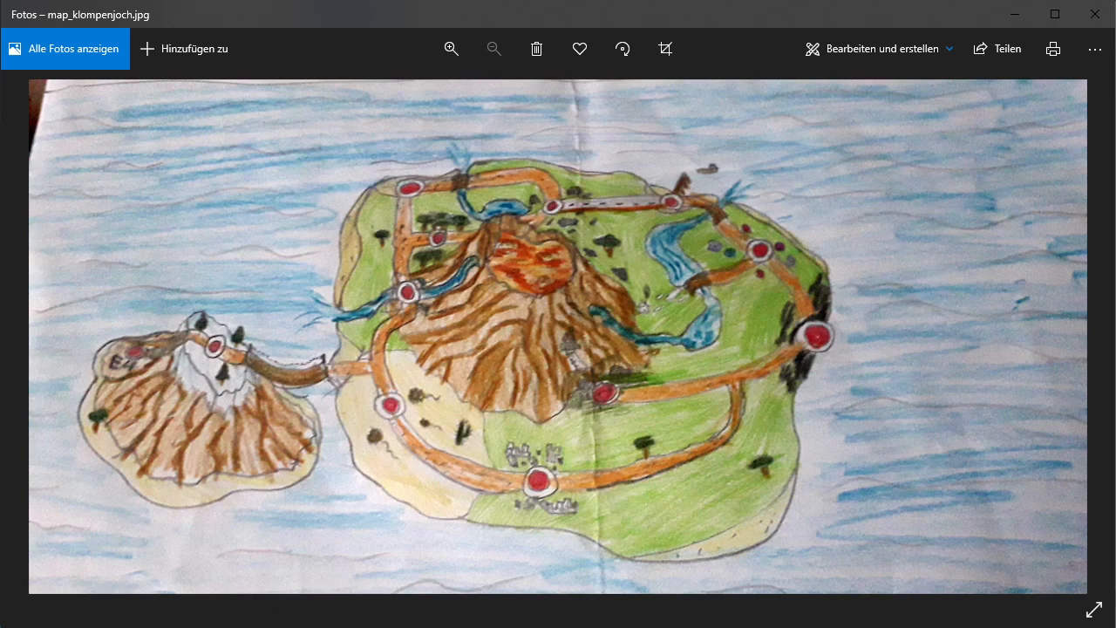
{"action": "key", "text": "alt+Tab"}
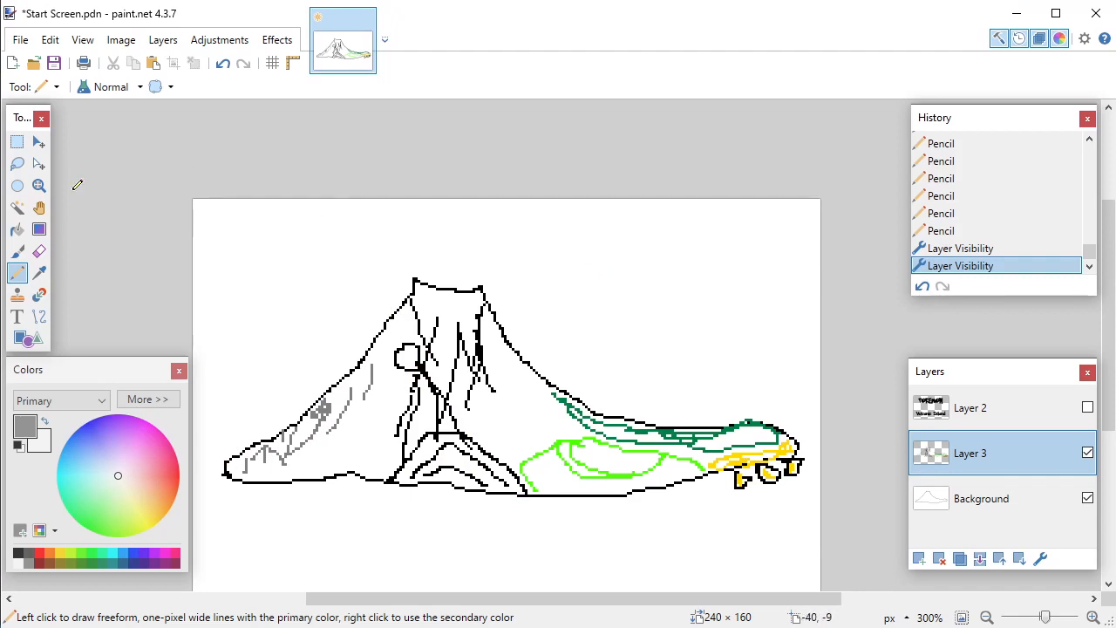
{"action": "left_click", "coordinate": [28, 553]}
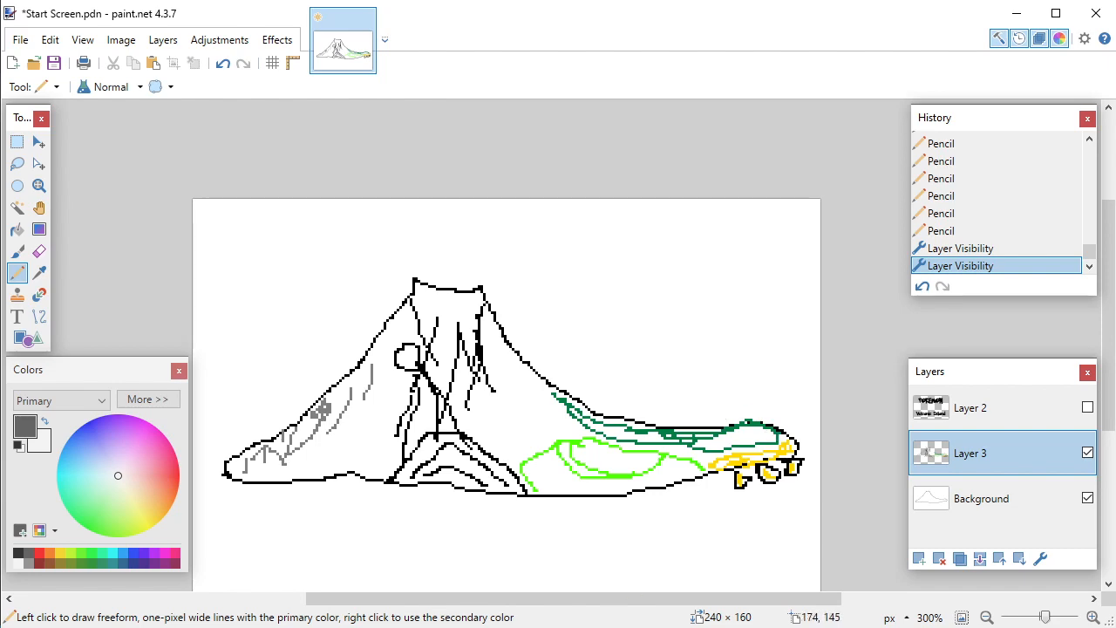
{"action": "key", "text": "alt+Tab"}
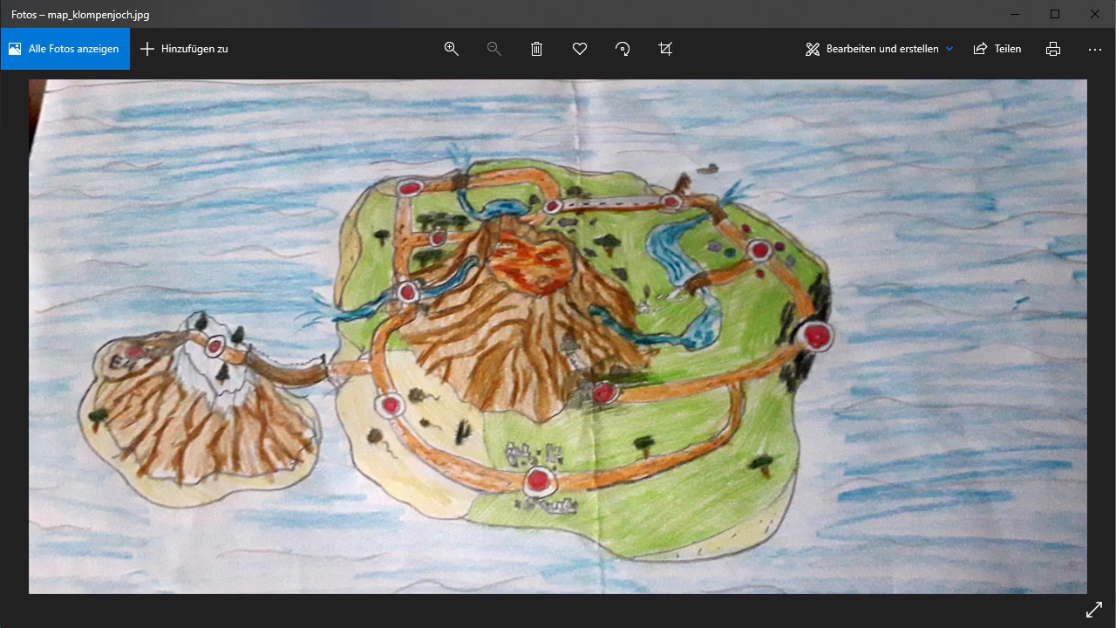
{"action": "key", "text": "alt+Tab"}
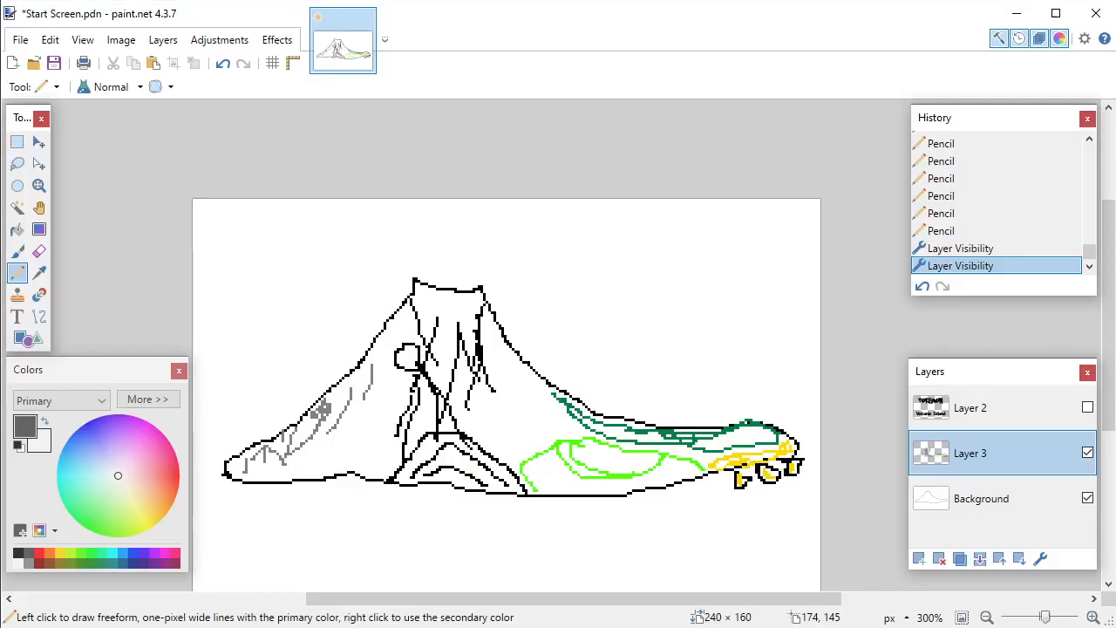
Step: Open Map.pdn from the Graphics folder, examine the town and terrain layout around the volcano, and return to the Start Screen image
{"action": "left_click", "coordinate": [35, 63]}
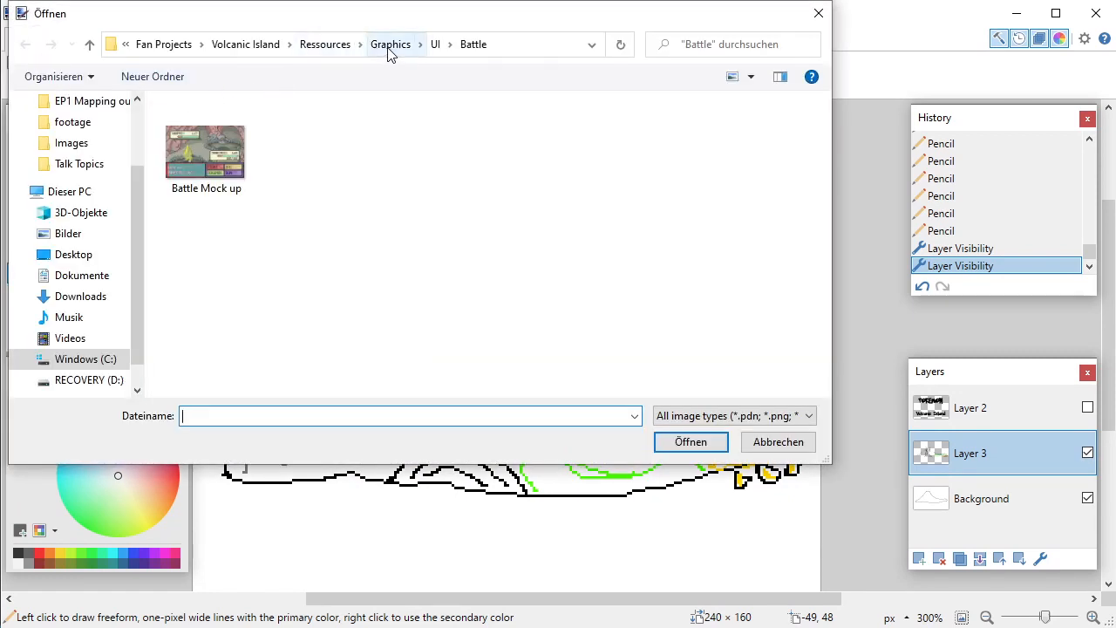
{"action": "left_click", "coordinate": [389, 44]}
{"action": "double_click", "coordinate": [269, 203]}
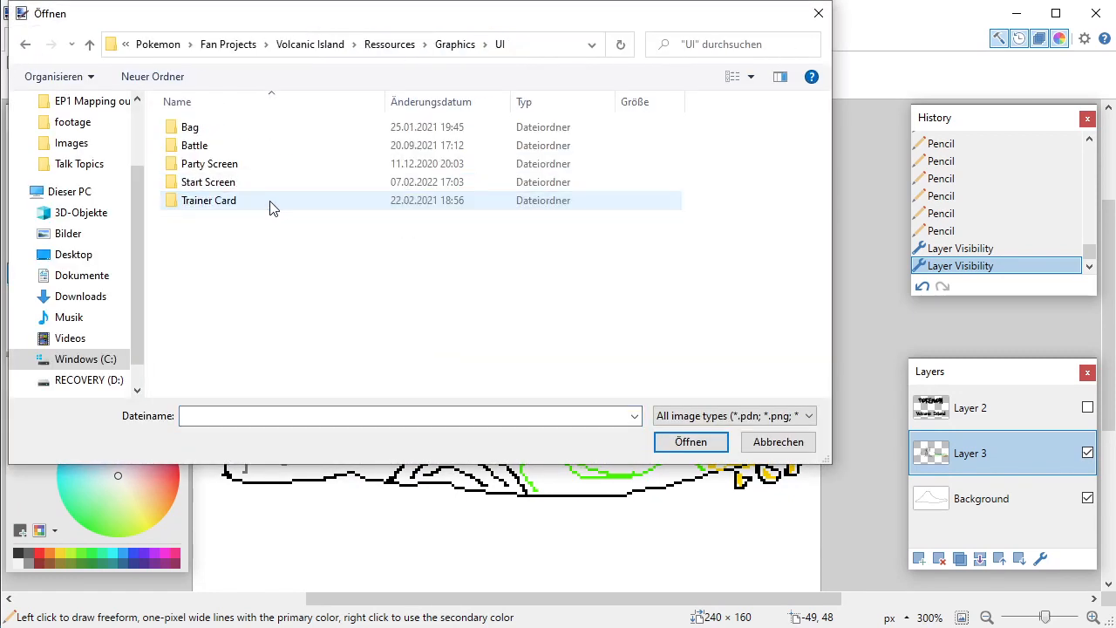
{"action": "left_click", "coordinate": [458, 45]}
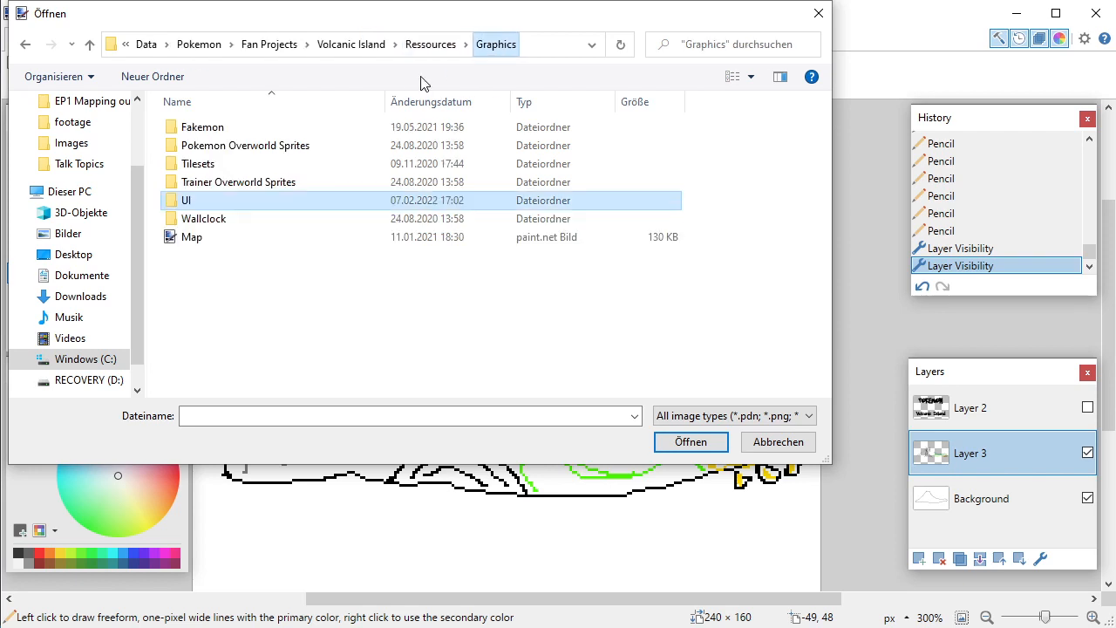
{"action": "double_click", "coordinate": [241, 239]}
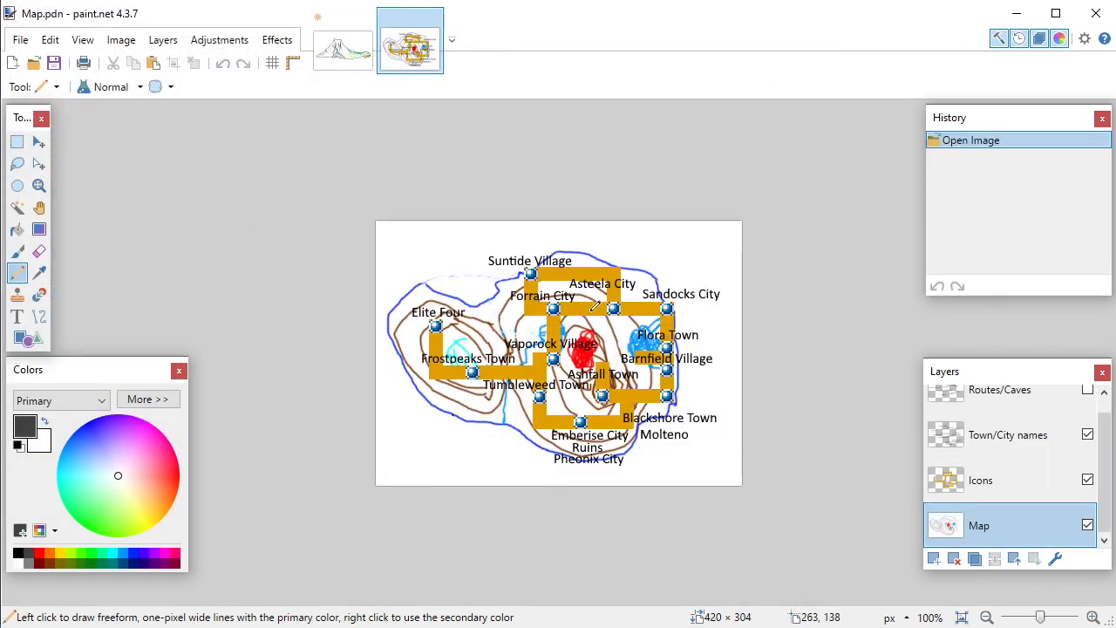
{"action": "scroll", "coordinate": [591, 298], "scroll_direction": "up", "scroll_amount": 5}
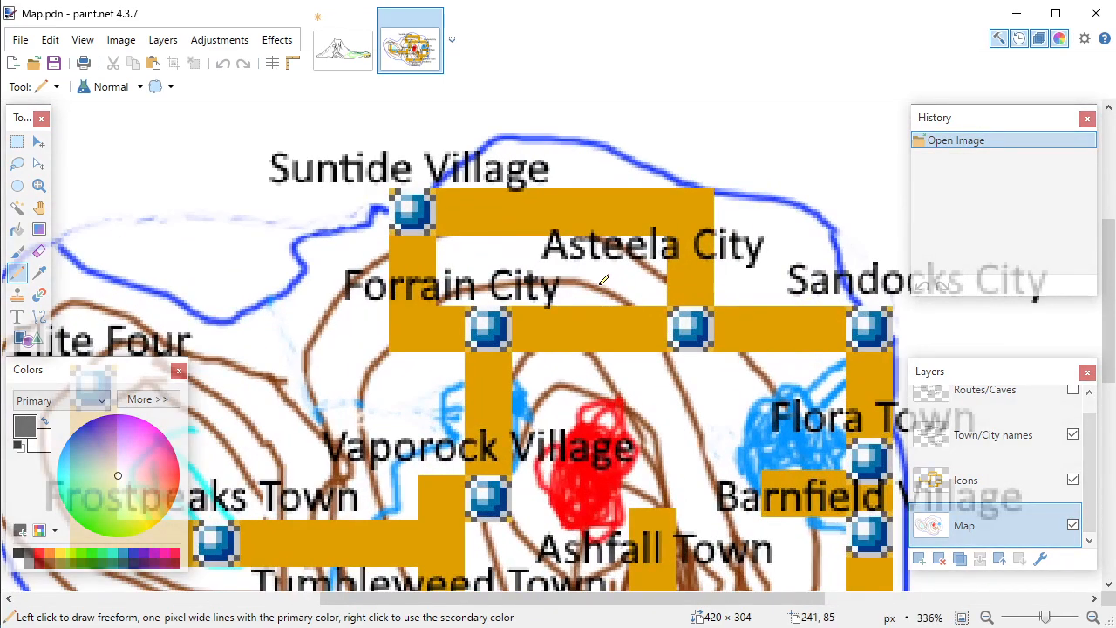
{"action": "scroll", "coordinate": [604, 279], "scroll_direction": "up", "scroll_amount": 1}
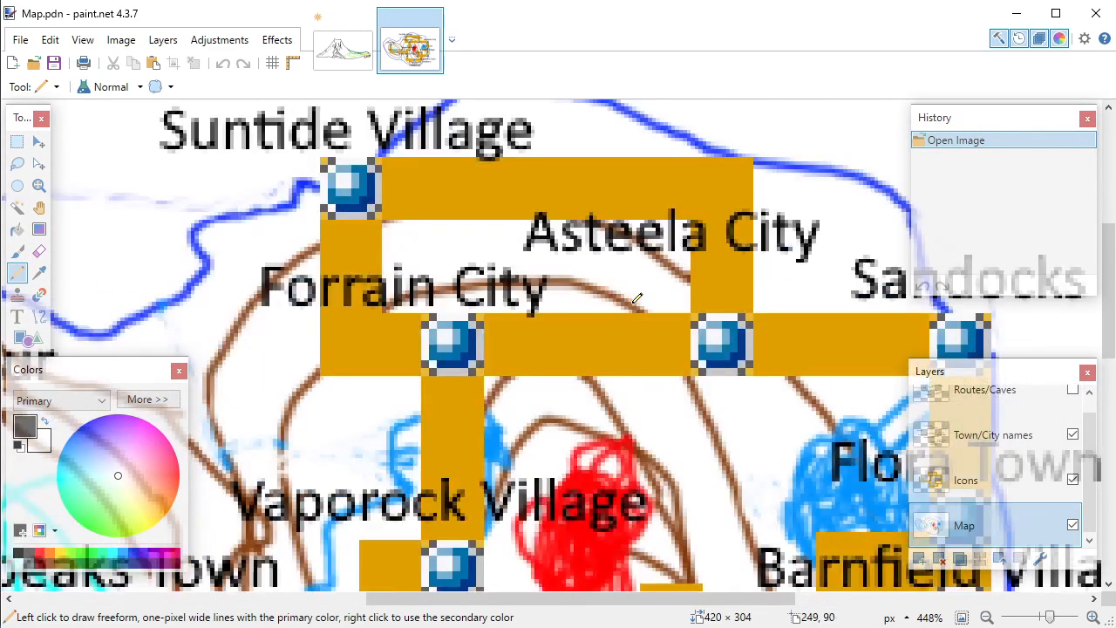
{"action": "scroll", "coordinate": [636, 298], "scroll_direction": "down", "scroll_amount": 1}
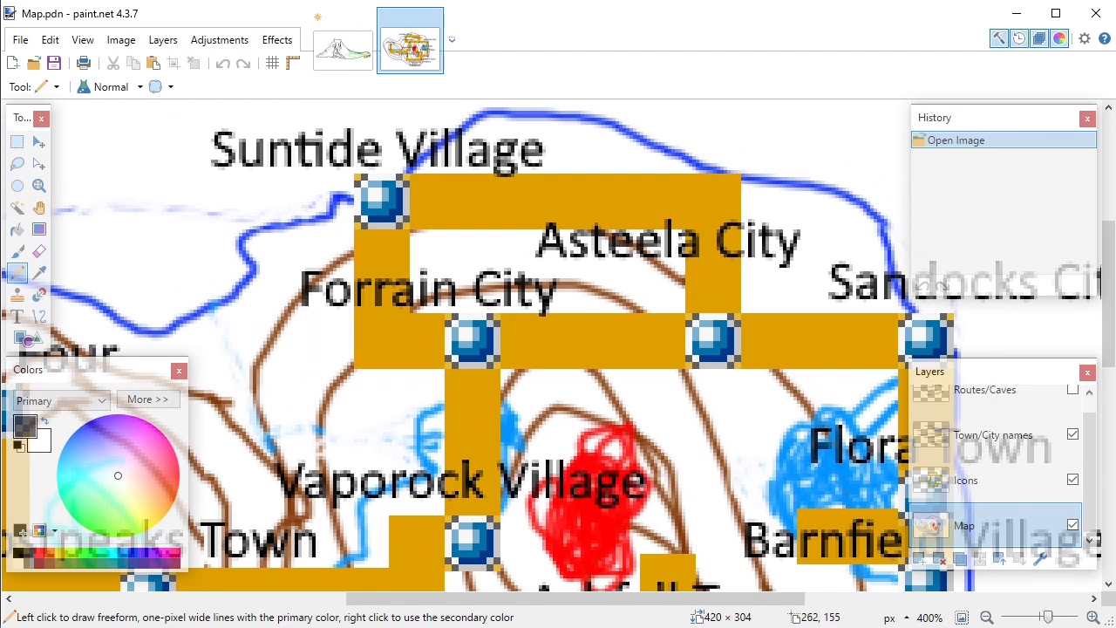
{"action": "left_click", "coordinate": [336, 54]}
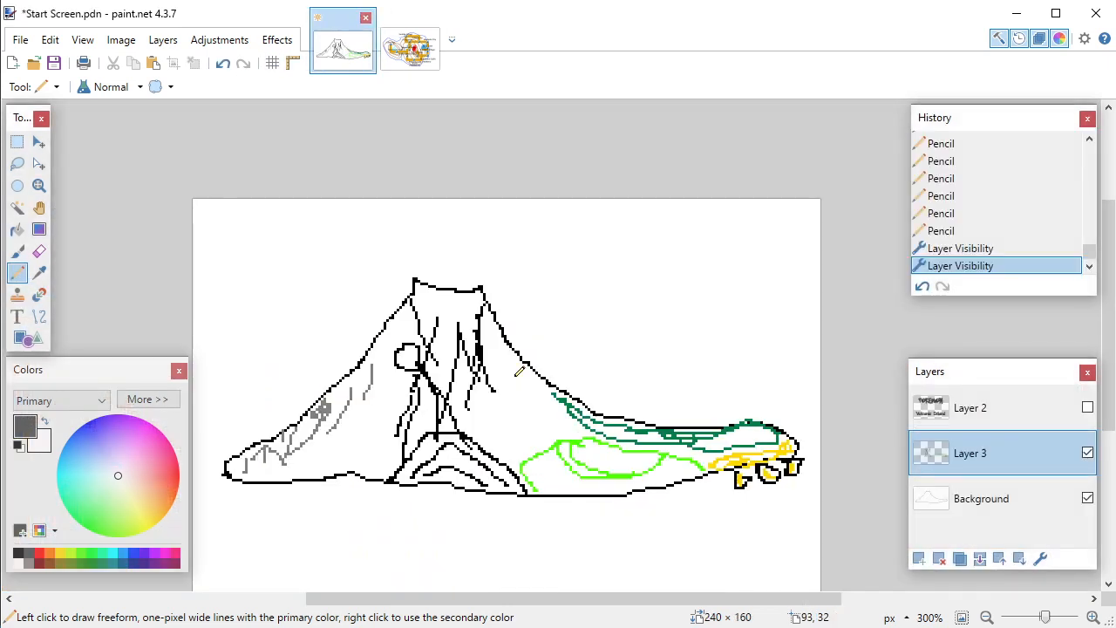
Step: Draw a small dark gray looped outline with a jagged spire rising above the dark green hill at the island's right end
{"action": "scroll", "coordinate": [785, 445], "scroll_direction": "up", "scroll_amount": 3, "text": "ctrl"}
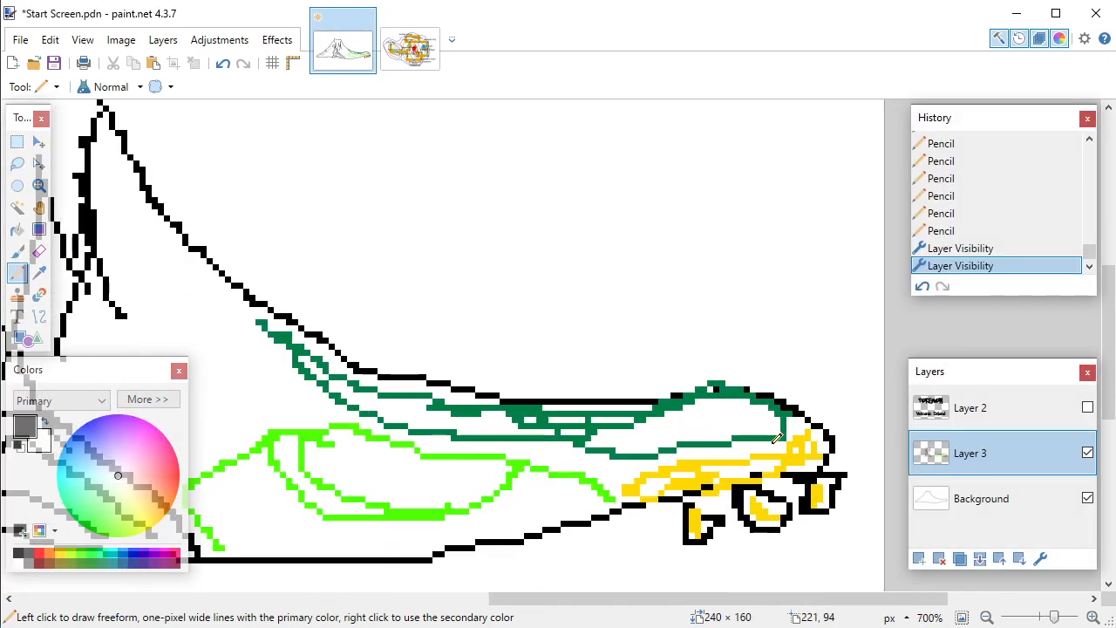
{"action": "mouse_move", "coordinate": [724, 450]}
{"action": "left_mouse_down"}
{"action": "mouse_move", "coordinate": [722, 416]}
{"action": "mouse_move", "coordinate": [751, 436]}
{"action": "mouse_move", "coordinate": [744, 455]}
{"action": "mouse_move", "coordinate": [729, 450]}
{"action": "left_mouse_up"}
{"action": "left_click", "coordinate": [752, 451]}
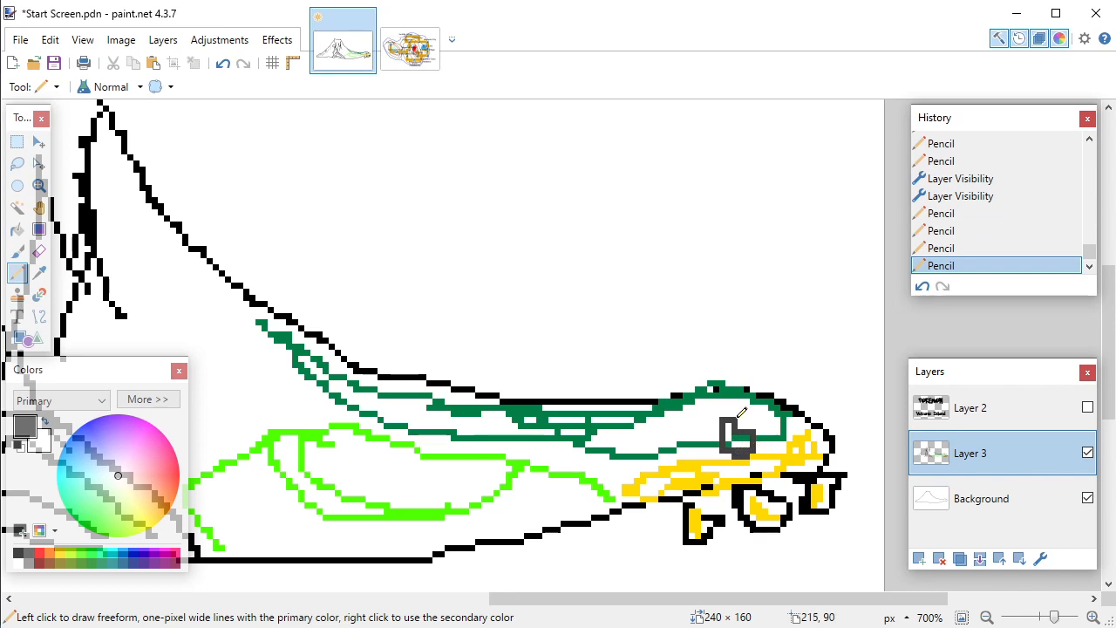
{"action": "mouse_move", "coordinate": [733, 412]}
{"action": "left_mouse_down"}
{"action": "mouse_move", "coordinate": [731, 363]}
{"action": "mouse_move", "coordinate": [734, 381]}
{"action": "left_mouse_up"}
{"action": "scroll", "coordinate": [733, 428], "scroll_direction": "down", "scroll_amount": 1}
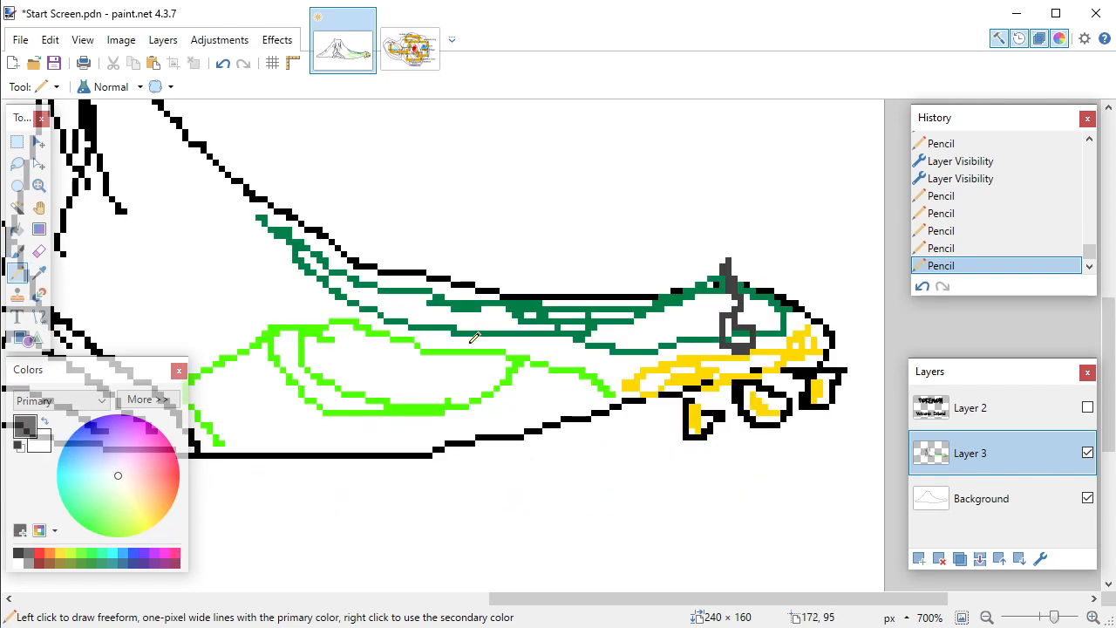
{"action": "key", "text": "ctrl"}
{"action": "scroll", "coordinate": [474, 342], "scroll_direction": "down", "scroll_amount": 3}
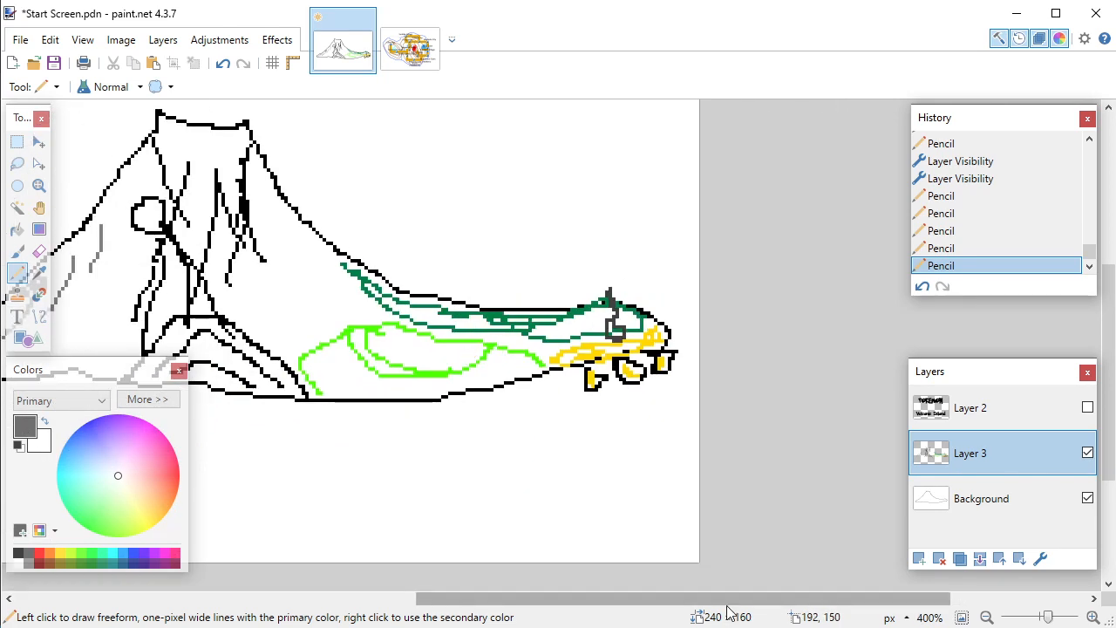
{"action": "left_click_drag", "start_coordinate": [728, 599], "coordinate": [611, 595]}
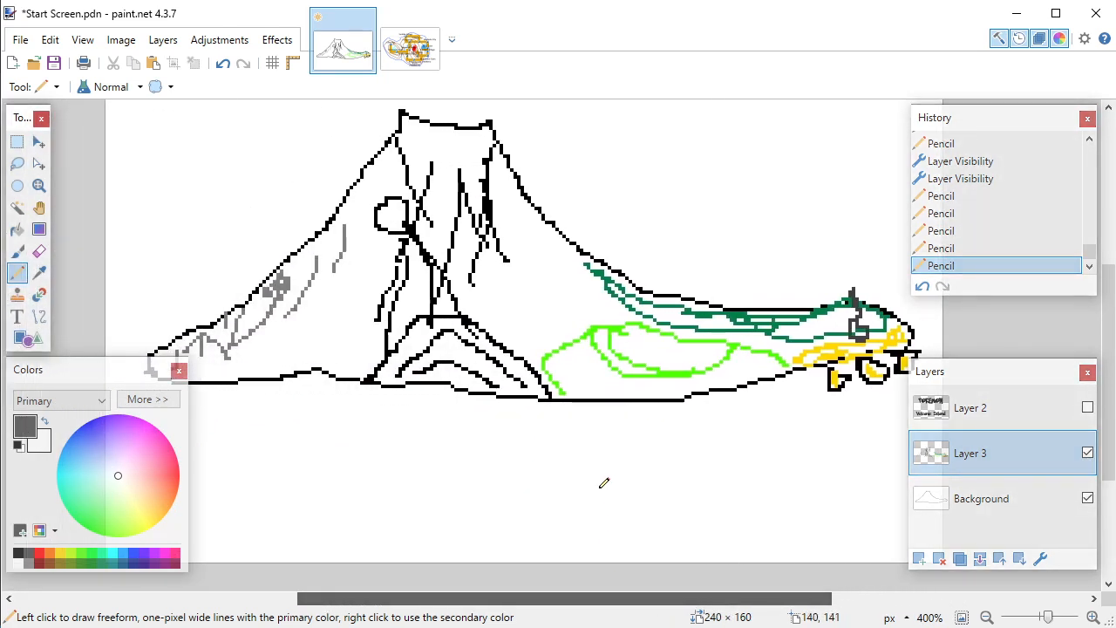
Step: Switch to the browser, examine the volcanic island image results for how the sea surrounds the island, and return to paint.net
{"action": "scroll", "coordinate": [619, 460], "scroll_direction": "down", "scroll_amount": 2}
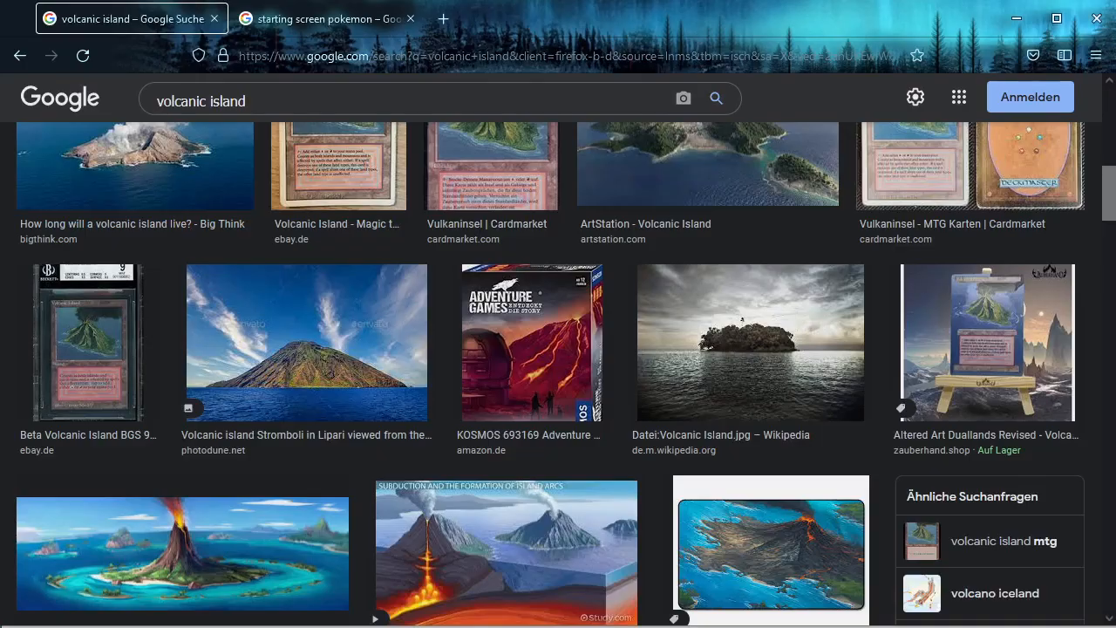
{"action": "scroll", "coordinate": [332, 418], "scroll_direction": "up", "scroll_amount": 3}
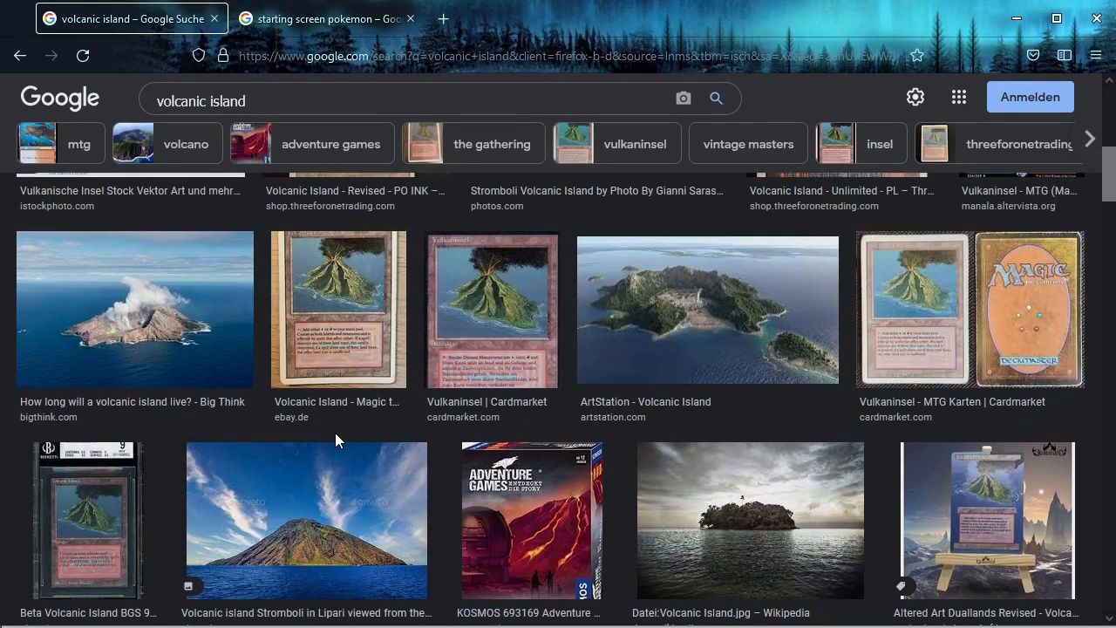
{"action": "scroll", "coordinate": [335, 432], "scroll_direction": "up", "scroll_amount": 1}
{"action": "scroll", "coordinate": [364, 425], "scroll_direction": "down", "scroll_amount": 1}
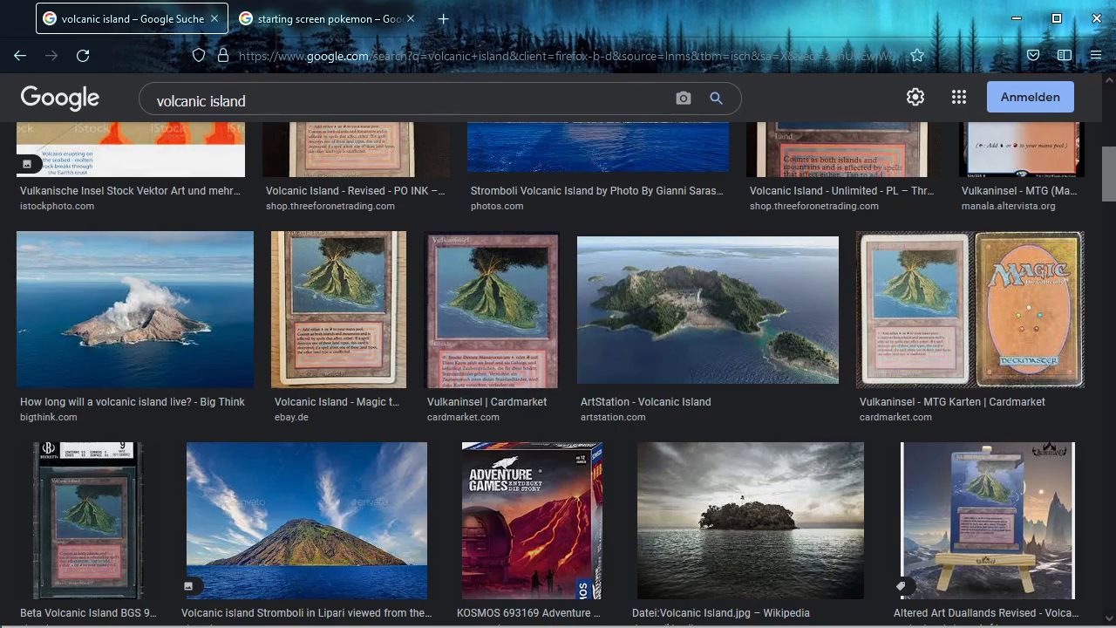
{"action": "key", "text": "alt+Tab"}
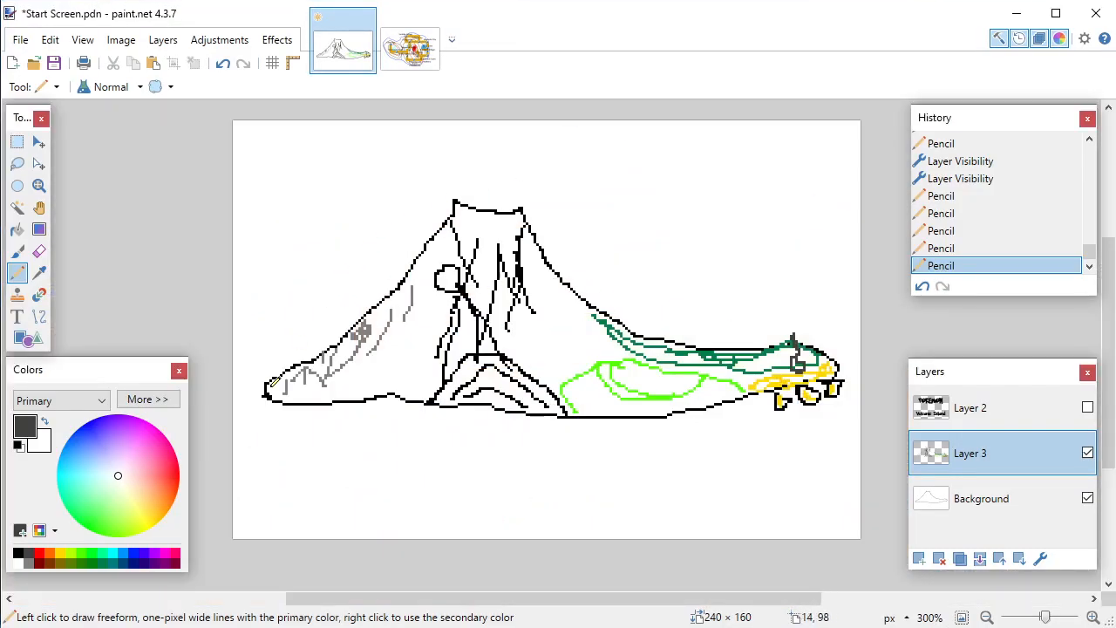
Step: Set the primary drawing color to blue for the sea lines
{"action": "left_click", "coordinate": [132, 553]}
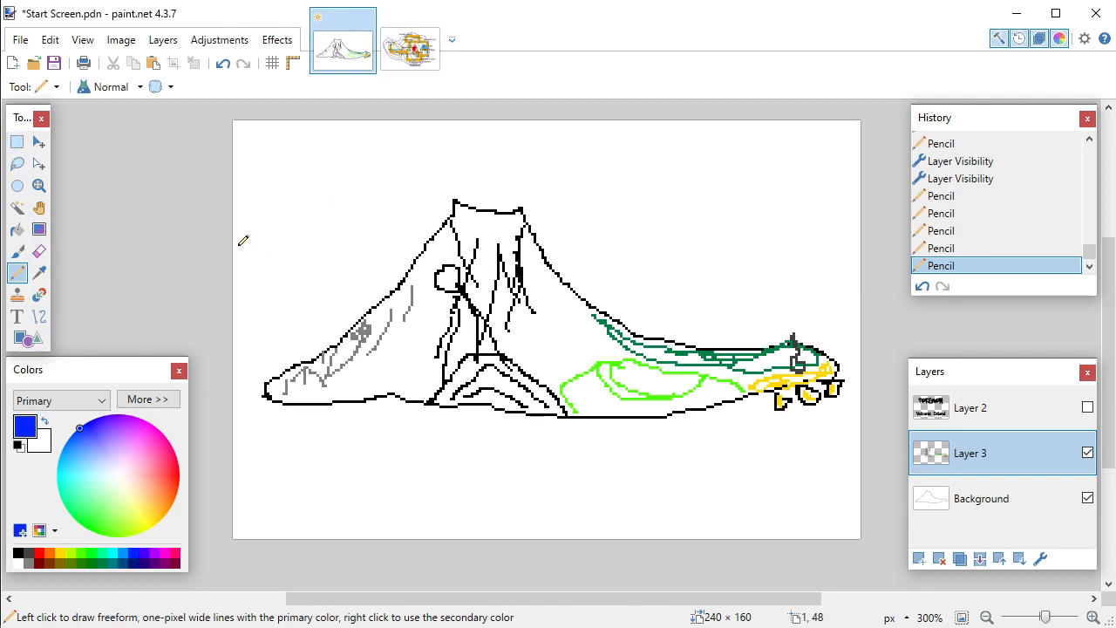
{"action": "mouse_move", "coordinate": [237, 256]}
{"action": "left_mouse_down"}
{"action": "mouse_move", "coordinate": [293, 274]}
{"action": "mouse_move", "coordinate": [407, 273]}
{"action": "left_mouse_up"}
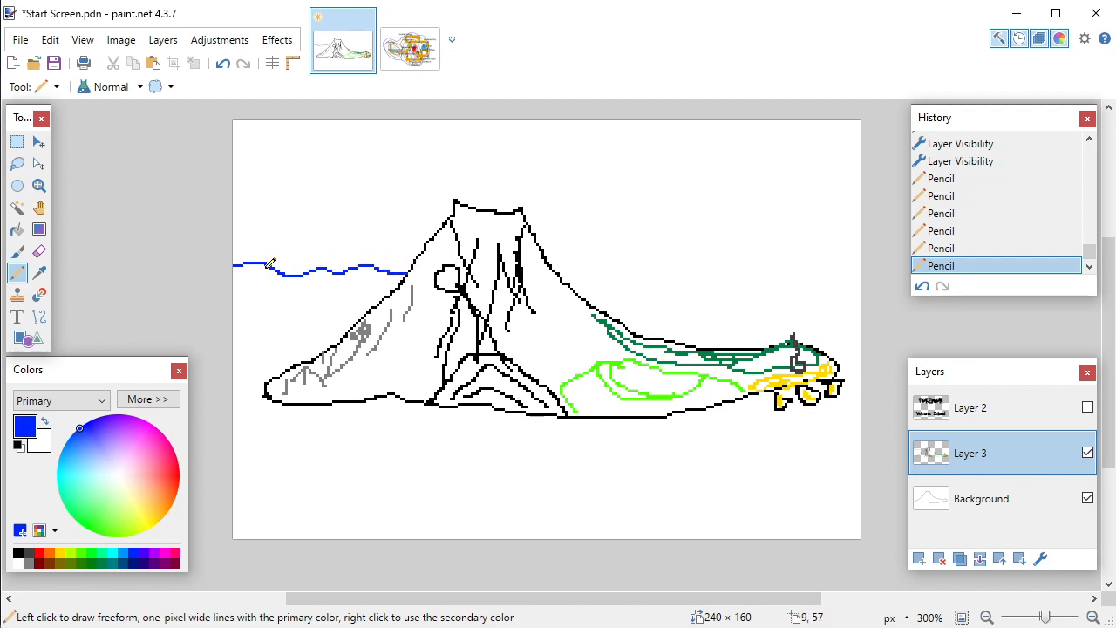
{"action": "left_click", "coordinate": [222, 62]}
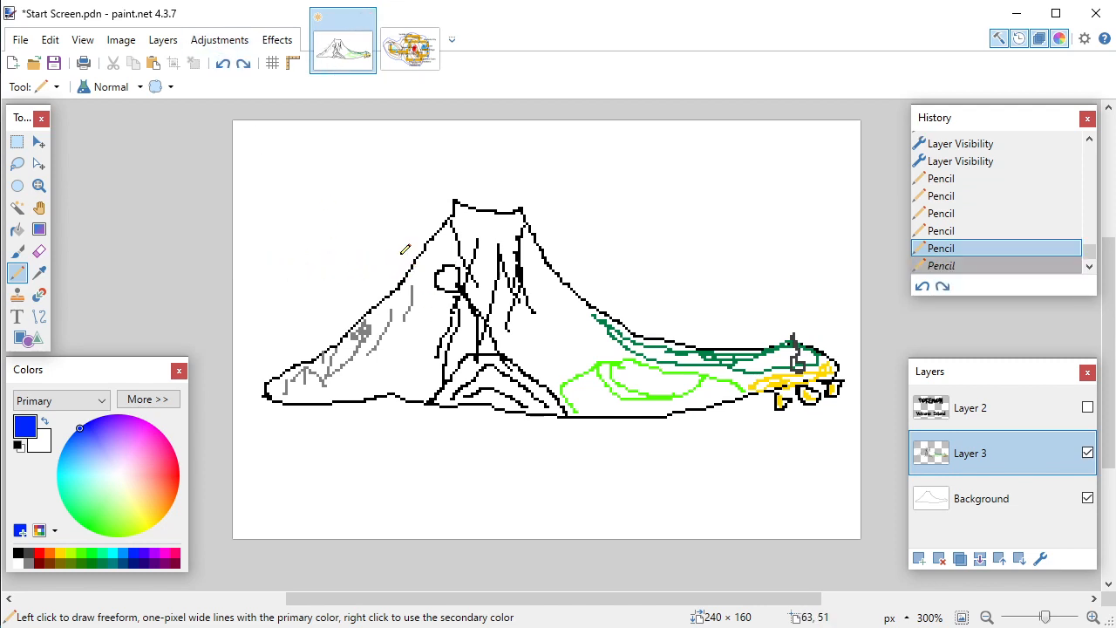
{"action": "mouse_move", "coordinate": [415, 257]}
{"action": "left_mouse_down"}
{"action": "mouse_move", "coordinate": [315, 255]}
{"action": "mouse_move", "coordinate": [242, 281]}
{"action": "left_mouse_up"}
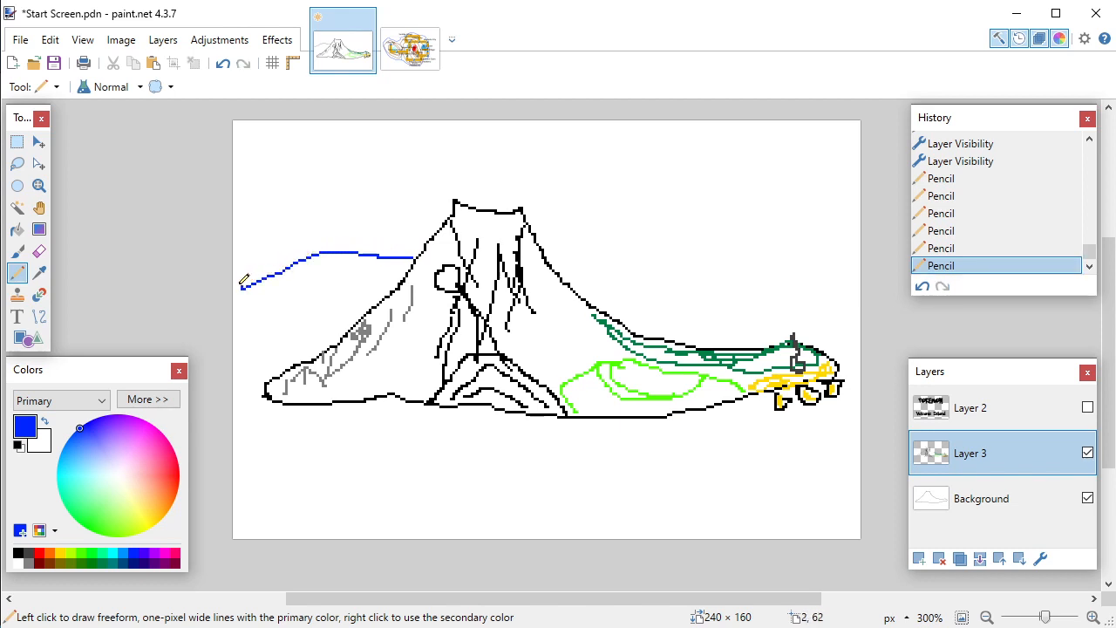
{"action": "left_click", "coordinate": [223, 63]}
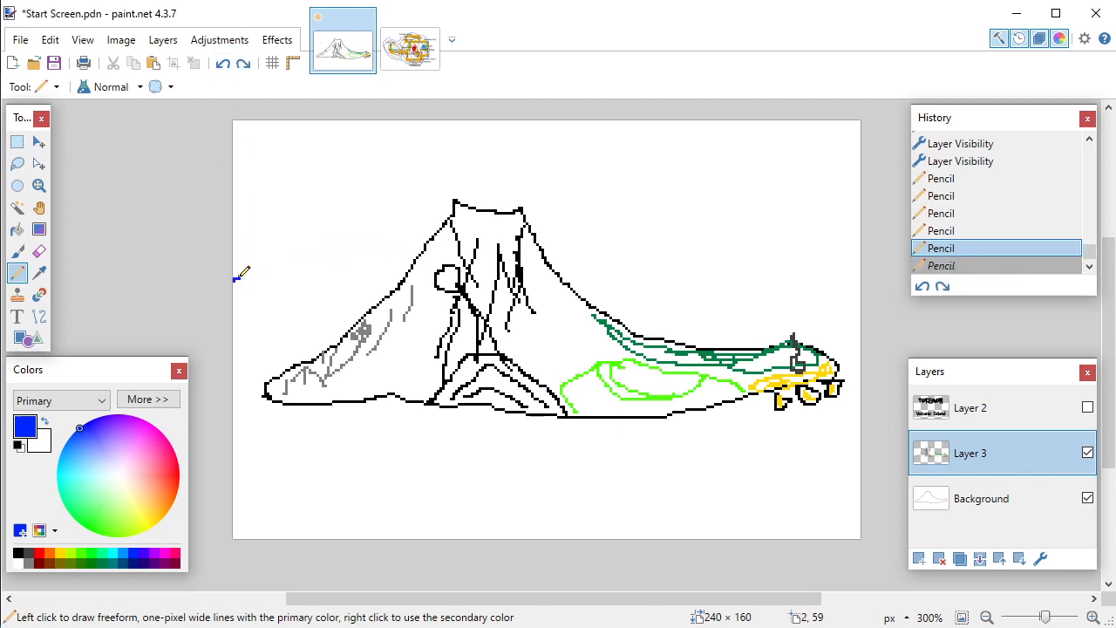
{"action": "left_click_drag", "start_coordinate": [256, 265], "coordinate": [333, 262]}
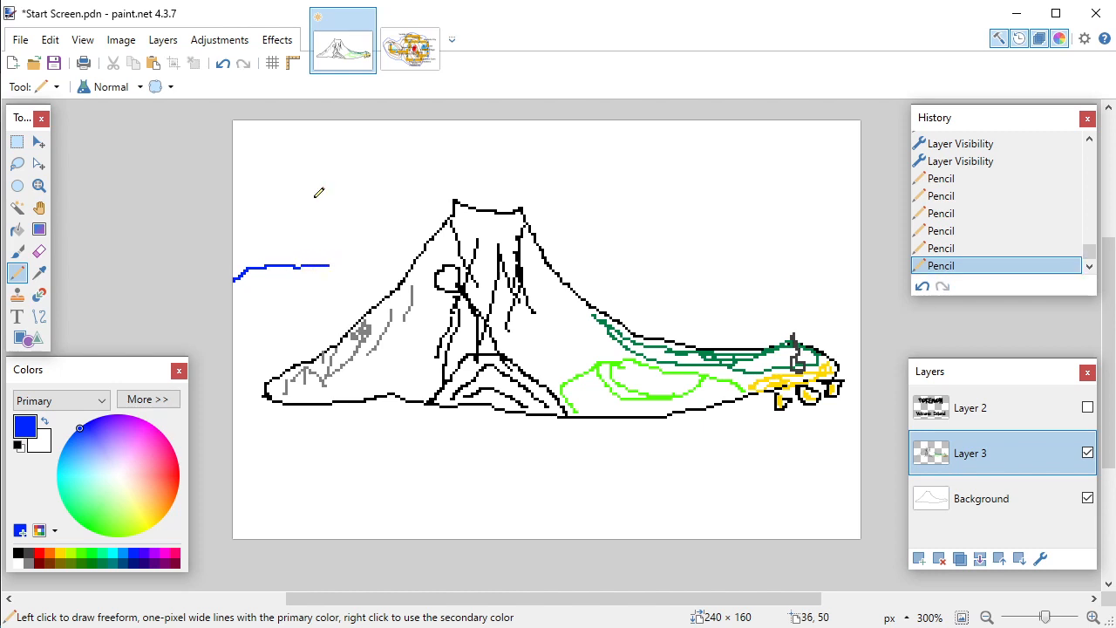
{"action": "left_click", "coordinate": [223, 63]}
Step: Draw a wavy blue horizon line behind the volcano, from the canvas's left edge to the slope and from the other slope to the right edge
{"action": "left_click_drag", "start_coordinate": [235, 256], "coordinate": [415, 259]}
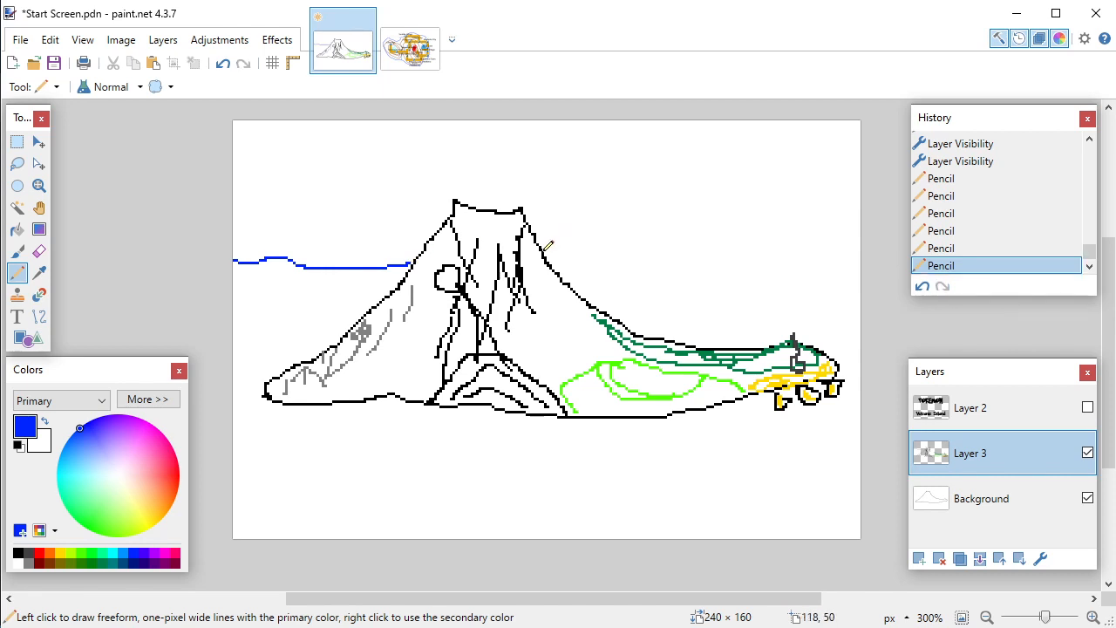
{"action": "mouse_move", "coordinate": [544, 251]}
{"action": "left_mouse_down"}
{"action": "mouse_move", "coordinate": [701, 246]}
{"action": "mouse_move", "coordinate": [878, 262]}
{"action": "left_mouse_up"}
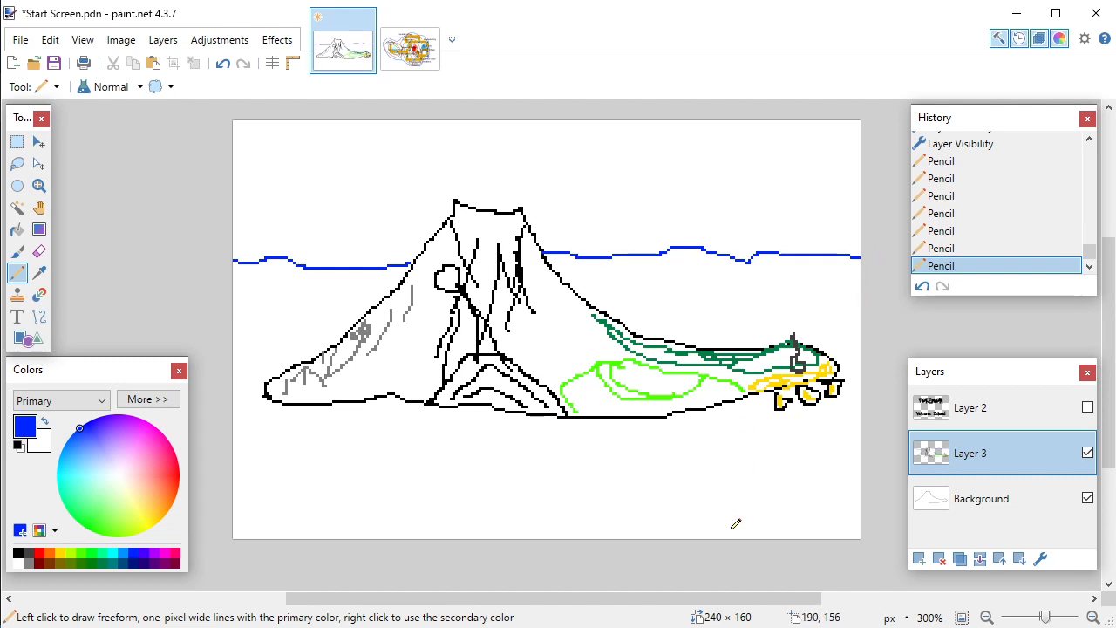
Step: Scatter short wavy blue strokes across the foreground water below the island in two loose rows
{"action": "left_click_drag", "start_coordinate": [737, 512], "coordinate": [808, 504]}
{"action": "mouse_move", "coordinate": [579, 499]}
{"action": "left_mouse_down"}
{"action": "mouse_move", "coordinate": [663, 501]}
{"action": "mouse_move", "coordinate": [682, 481]}
{"action": "left_mouse_up"}
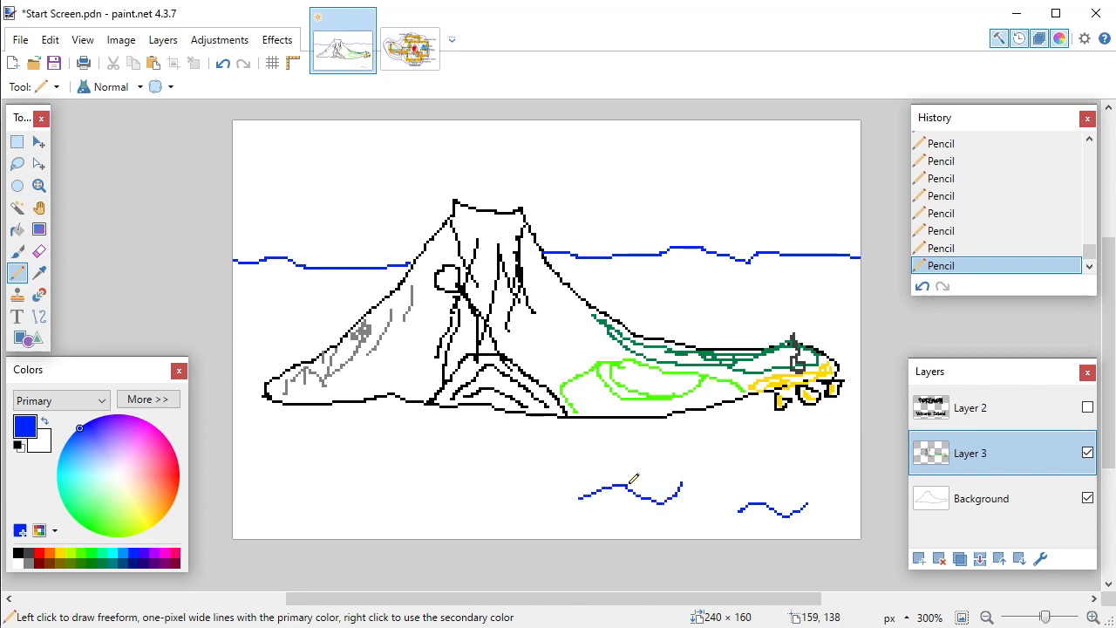
{"action": "left_click_drag", "start_coordinate": [449, 489], "coordinate": [541, 495]}
{"action": "left_click_drag", "start_coordinate": [342, 481], "coordinate": [381, 488]}
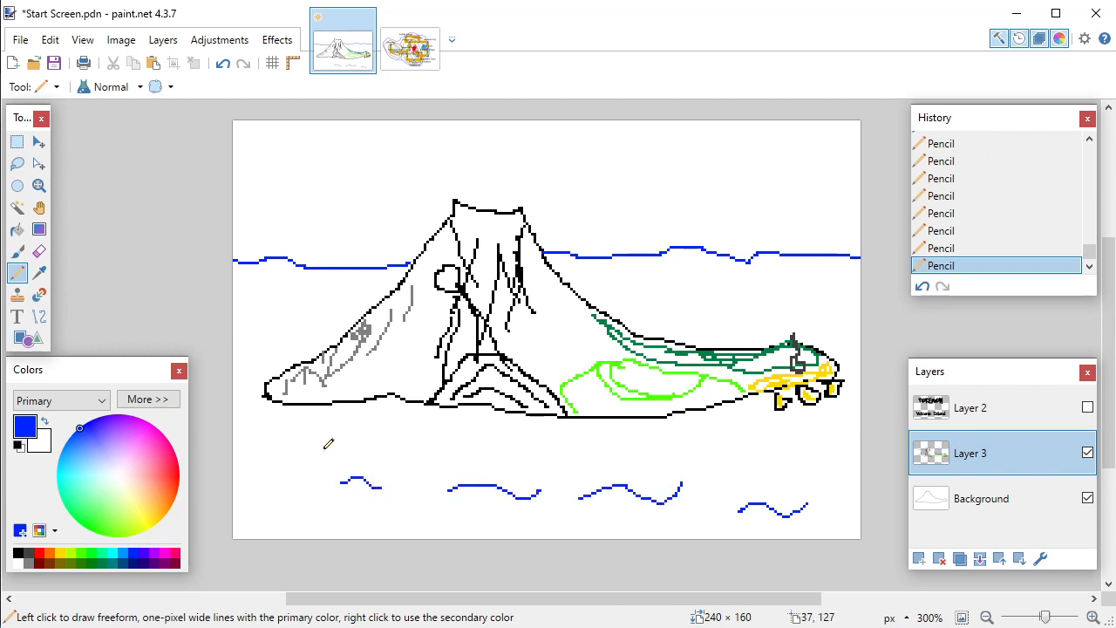
{"action": "left_click_drag", "start_coordinate": [252, 490], "coordinate": [300, 490]}
{"action": "left_click_drag", "start_coordinate": [263, 443], "coordinate": [447, 452]}
{"action": "left_click_drag", "start_coordinate": [532, 447], "coordinate": [638, 464]}
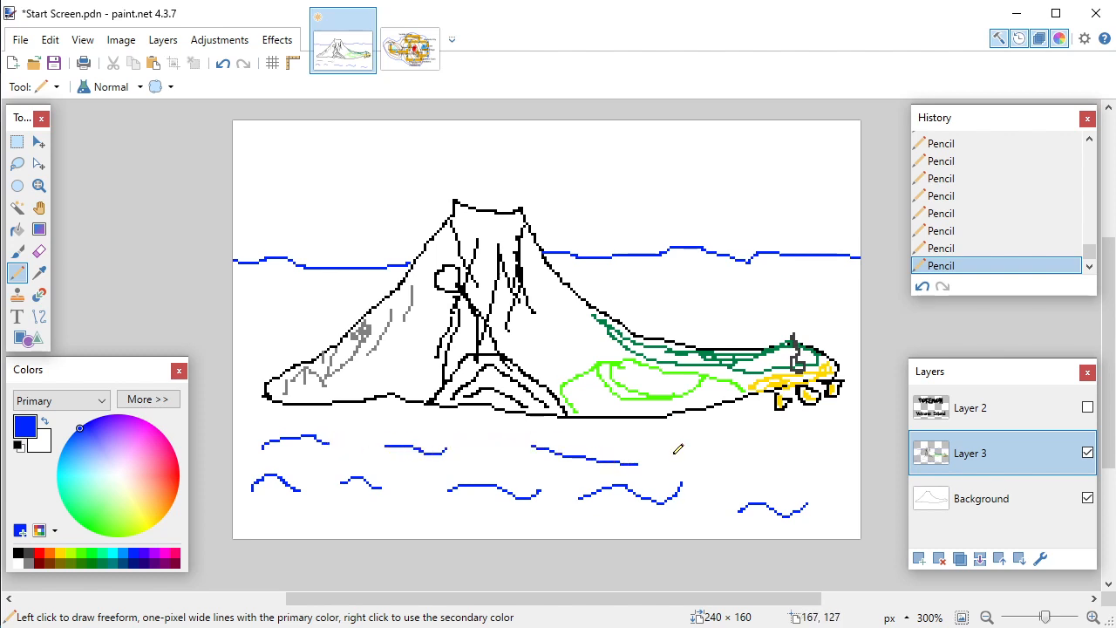
{"action": "left_click_drag", "start_coordinate": [735, 446], "coordinate": [816, 435]}
Step: Add short blue wave strokes to the water between the horizon and the island, two on the right side and one on the left
{"action": "left_click_drag", "start_coordinate": [785, 316], "coordinate": [840, 307]}
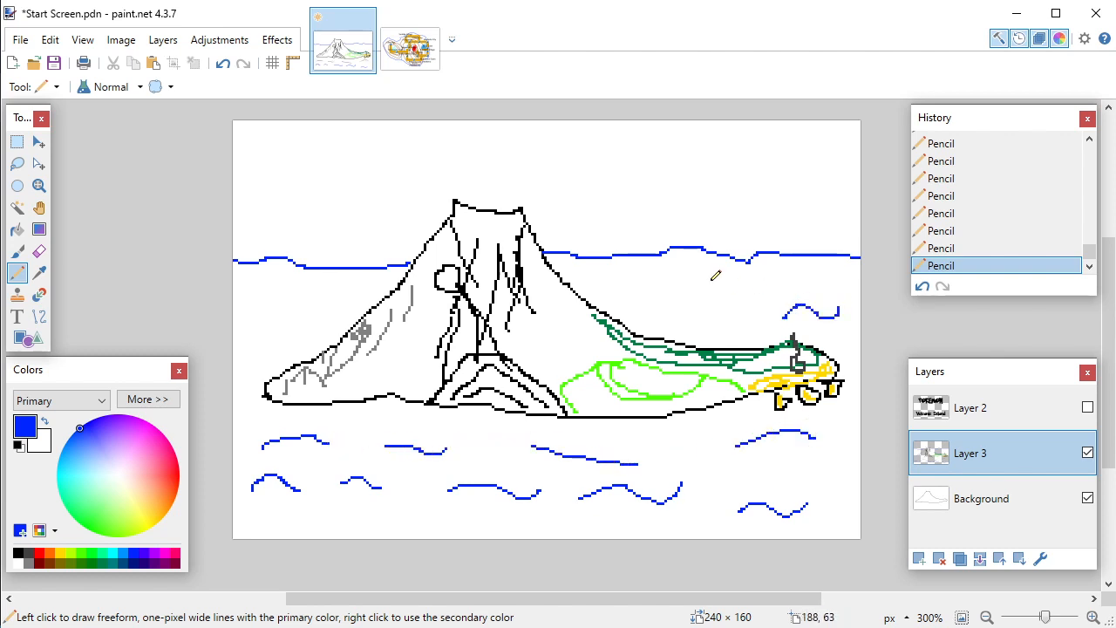
{"action": "mouse_move", "coordinate": [655, 305]}
{"action": "left_mouse_down"}
{"action": "mouse_move", "coordinate": [693, 294]}
{"action": "mouse_move", "coordinate": [740, 305]}
{"action": "left_mouse_up"}
{"action": "left_click_drag", "start_coordinate": [259, 320], "coordinate": [326, 305]}
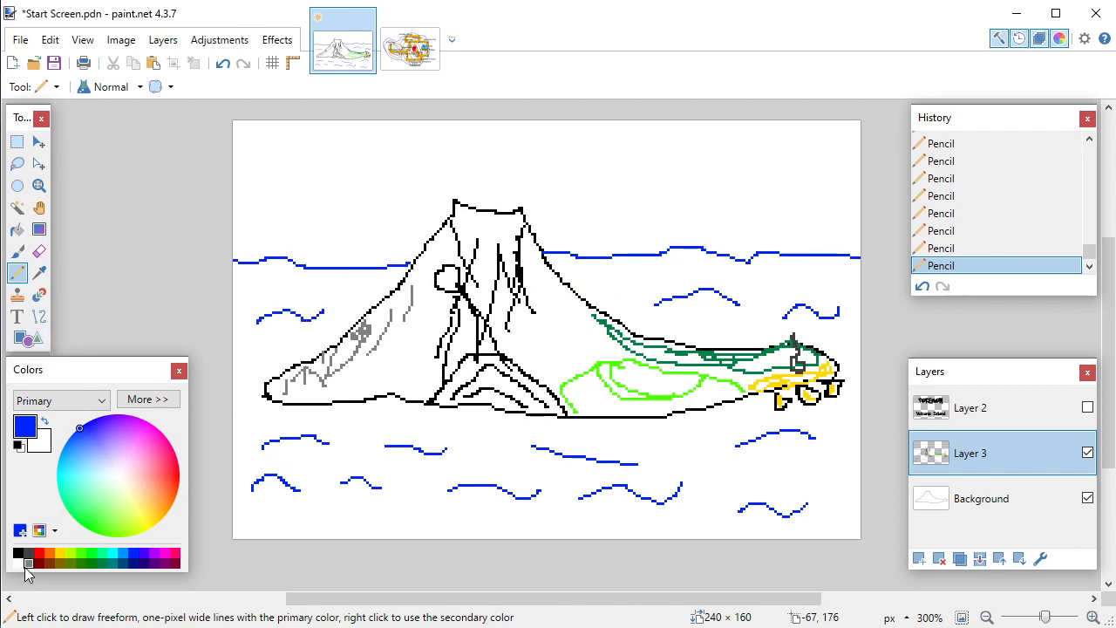
Step: Draw three cyan cloud outlines in the sky, two around the volcano's left and peak and one on the right, and save the image
{"action": "left_click", "coordinate": [27, 563]}
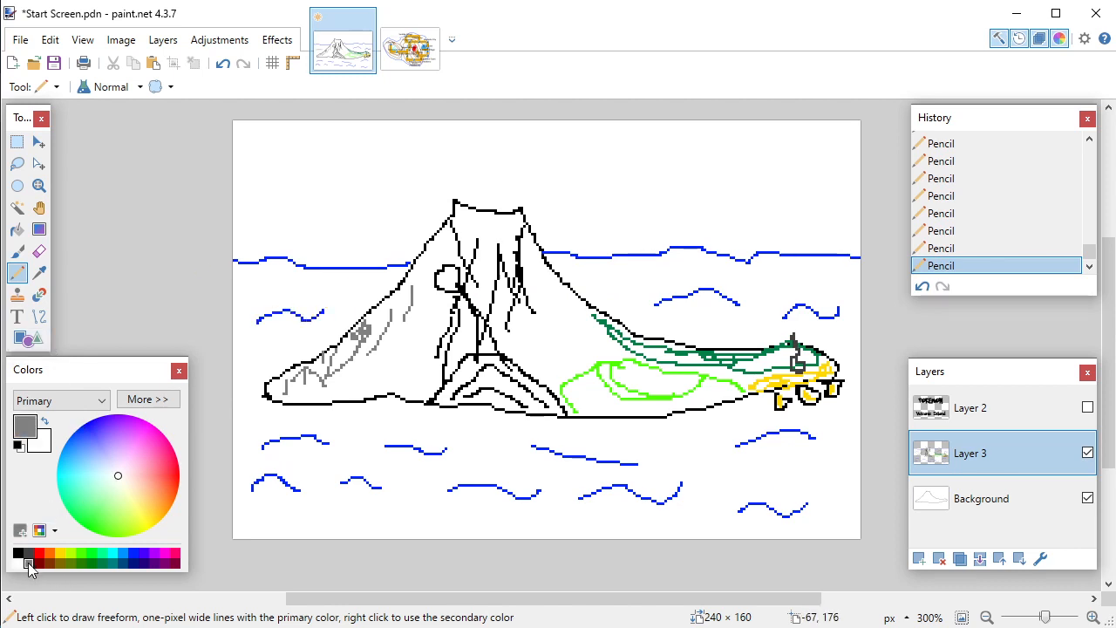
{"action": "left_click", "coordinate": [115, 553]}
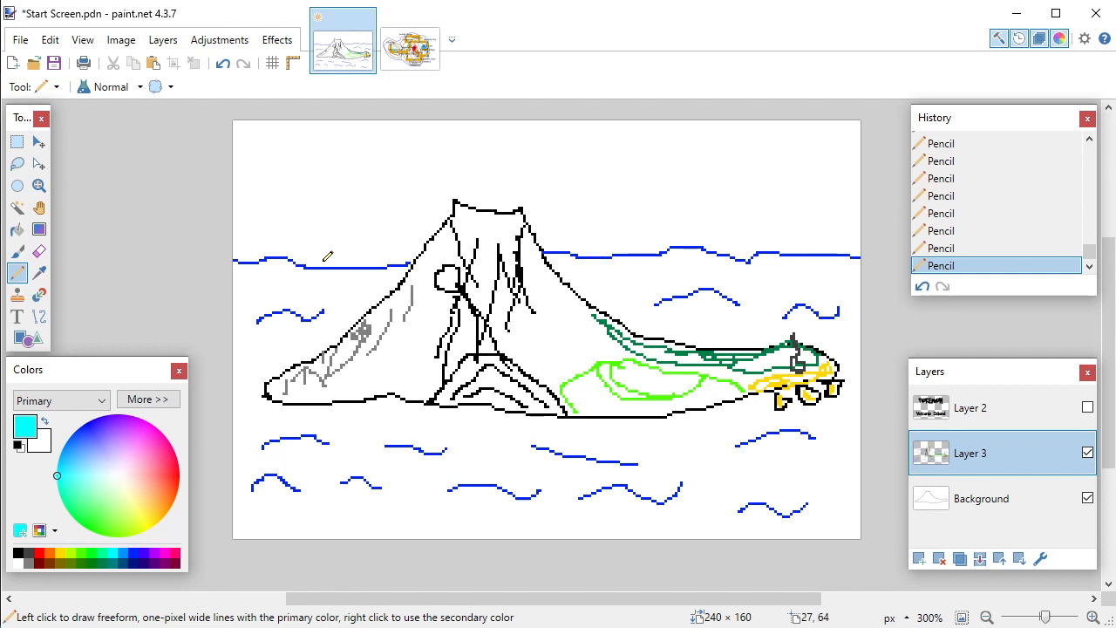
{"action": "mouse_move", "coordinate": [344, 157]}
{"action": "left_mouse_down"}
{"action": "mouse_move", "coordinate": [330, 182]}
{"action": "mouse_move", "coordinate": [351, 189]}
{"action": "mouse_move", "coordinate": [387, 181]}
{"action": "mouse_move", "coordinate": [373, 143]}
{"action": "mouse_move", "coordinate": [340, 159]}
{"action": "left_mouse_up"}
{"action": "mouse_move", "coordinate": [452, 150]}
{"action": "left_mouse_down"}
{"action": "mouse_move", "coordinate": [515, 148]}
{"action": "mouse_move", "coordinate": [510, 167]}
{"action": "mouse_move", "coordinate": [485, 175]}
{"action": "mouse_move", "coordinate": [446, 166]}
{"action": "mouse_move", "coordinate": [459, 148]}
{"action": "left_mouse_up"}
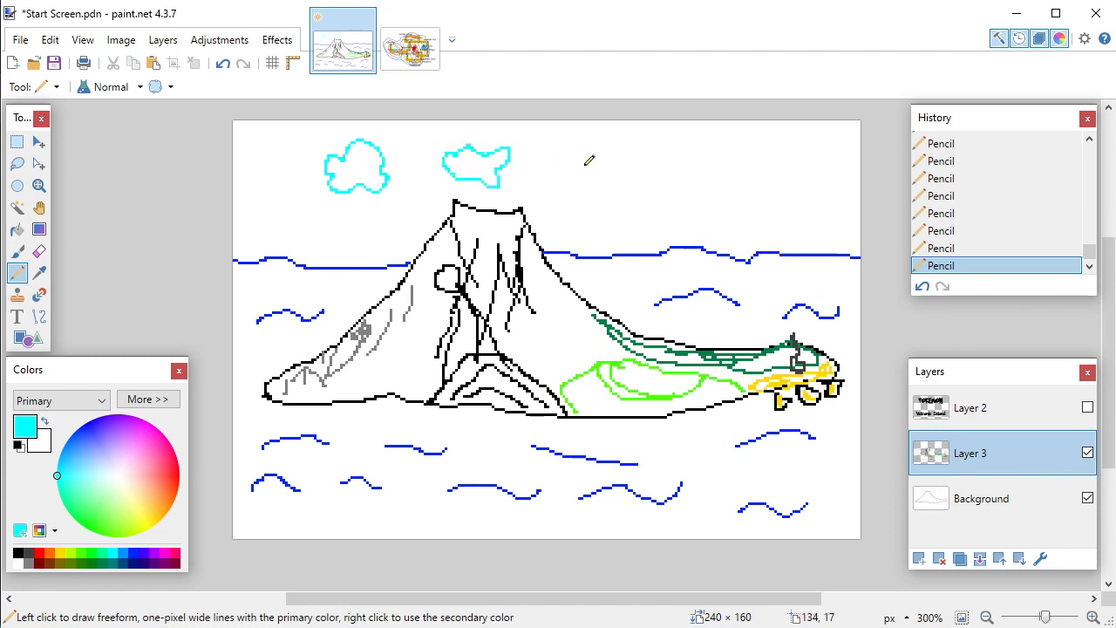
{"action": "mouse_move", "coordinate": [684, 144]}
{"action": "left_mouse_down"}
{"action": "mouse_move", "coordinate": [670, 176]}
{"action": "mouse_move", "coordinate": [677, 190]}
{"action": "mouse_move", "coordinate": [726, 188]}
{"action": "mouse_move", "coordinate": [716, 173]}
{"action": "mouse_move", "coordinate": [729, 166]}
{"action": "mouse_move", "coordinate": [685, 140]}
{"action": "left_mouse_up"}
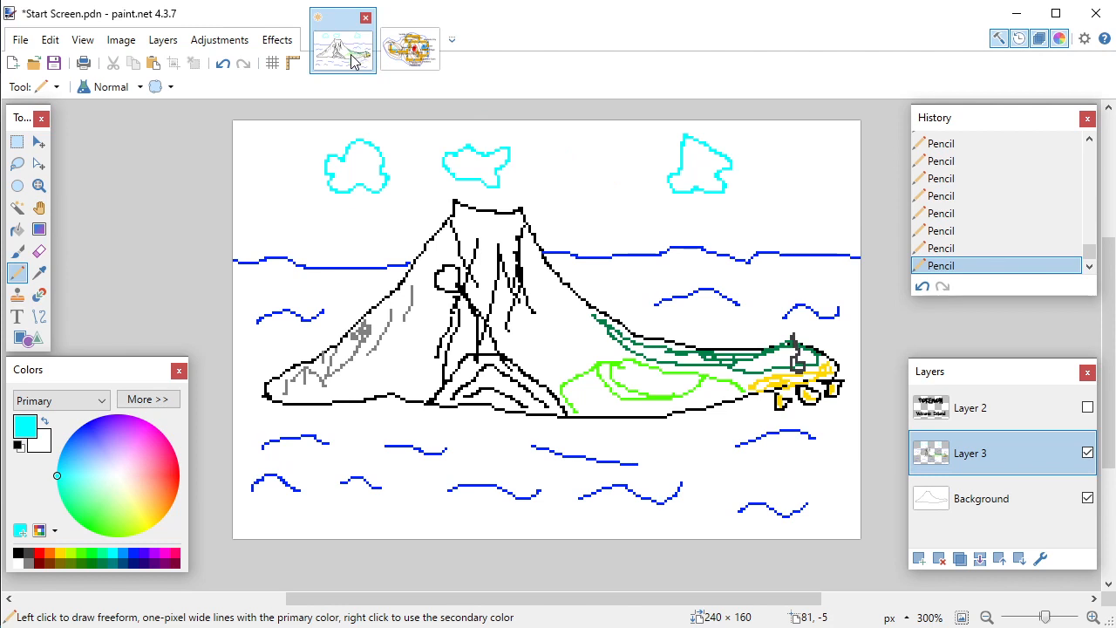
{"action": "key", "text": "ctrl+s"}
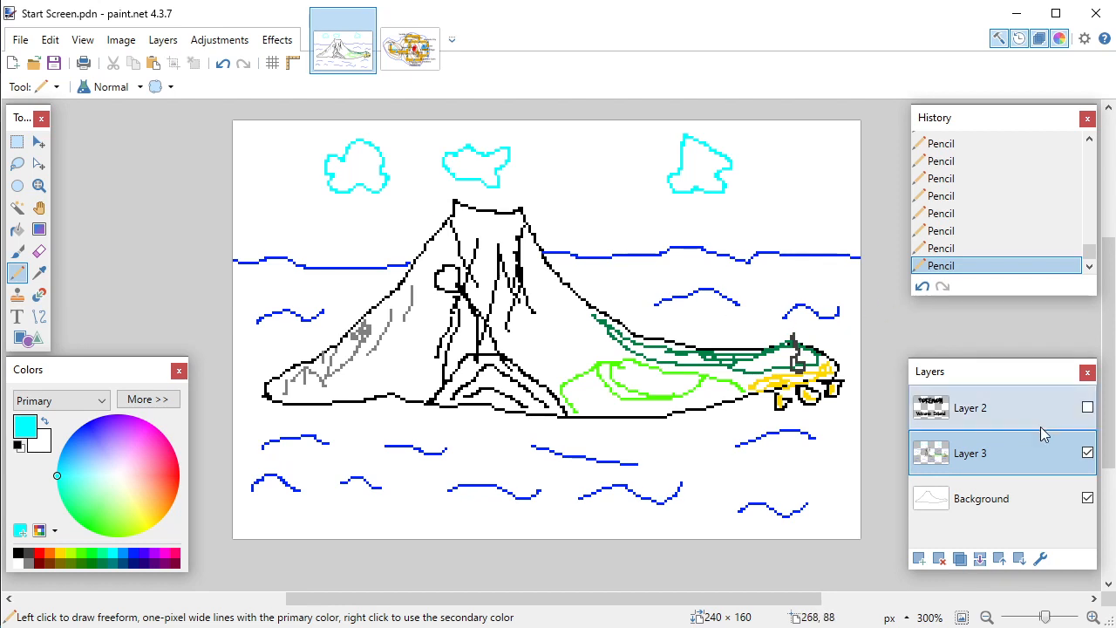
Step: Check the bare island outline without Layer 3 and look over the Map.pdn image for the town locations
{"action": "left_click", "coordinate": [1087, 454]}
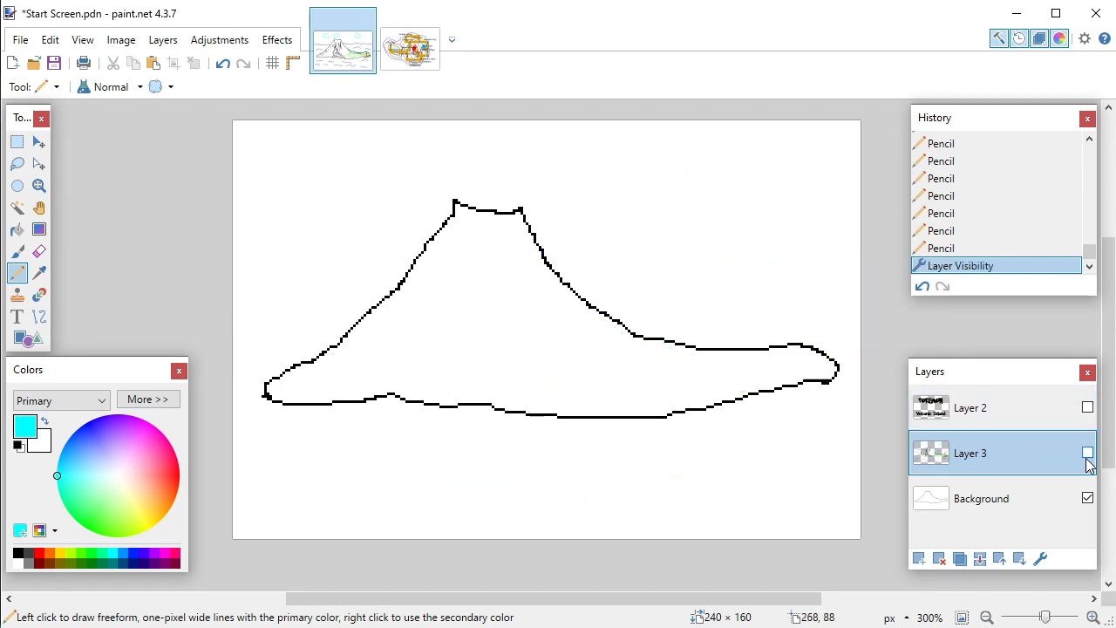
{"action": "left_click", "coordinate": [1087, 454]}
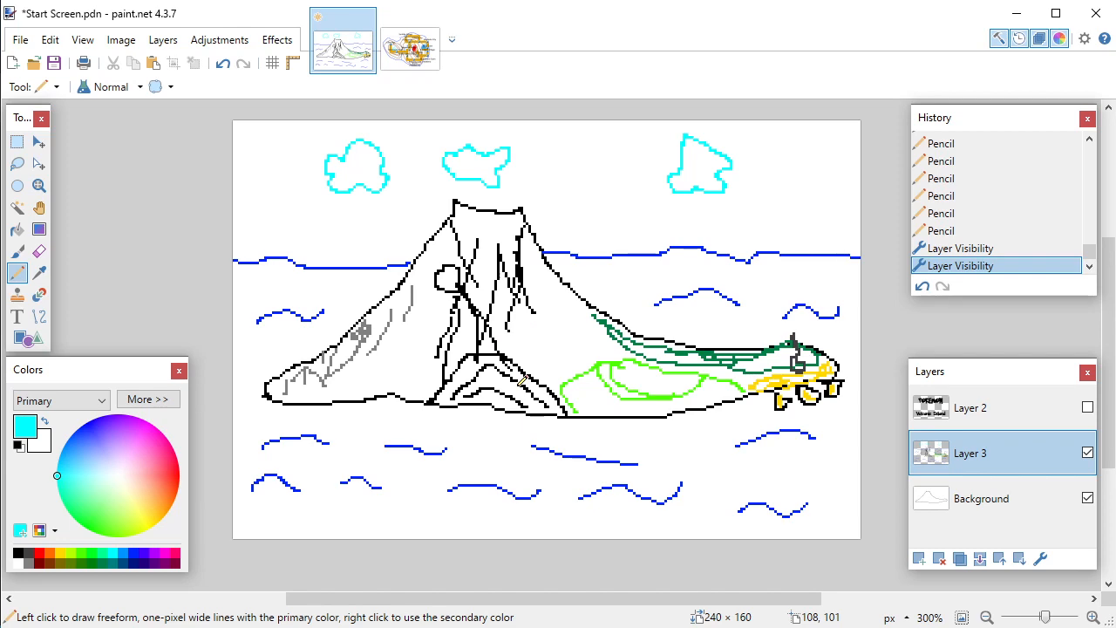
{"action": "left_click", "coordinate": [410, 40]}
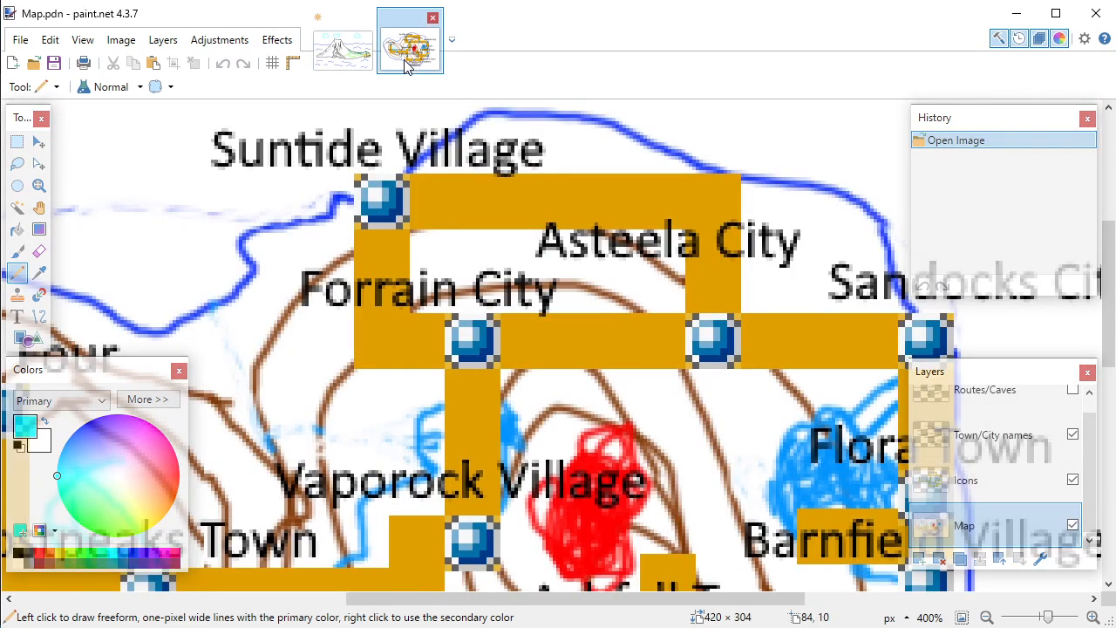
{"action": "scroll", "coordinate": [480, 242], "scroll_direction": "down", "scroll_amount": 5}
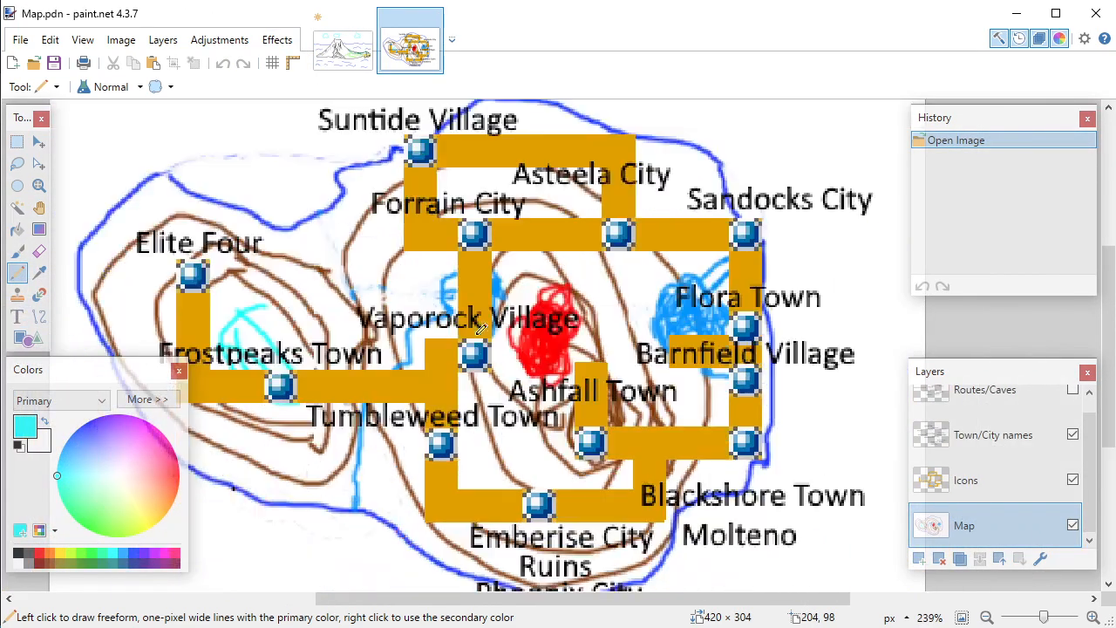
{"action": "scroll", "coordinate": [387, 291], "scroll_direction": "down", "scroll_amount": 3}
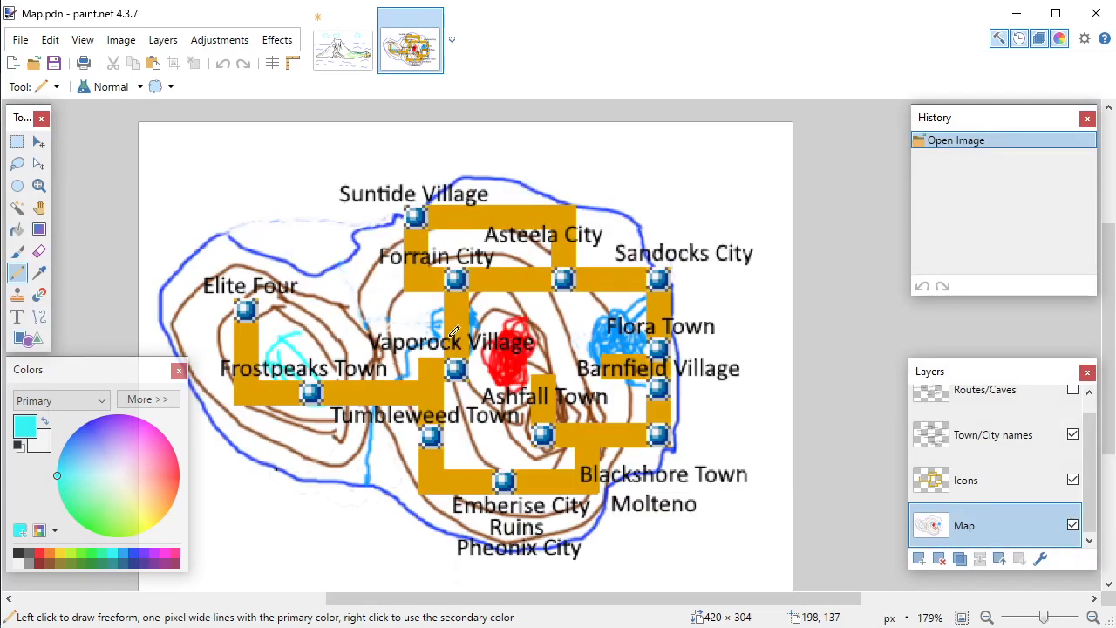
{"action": "left_click", "coordinate": [342, 44]}
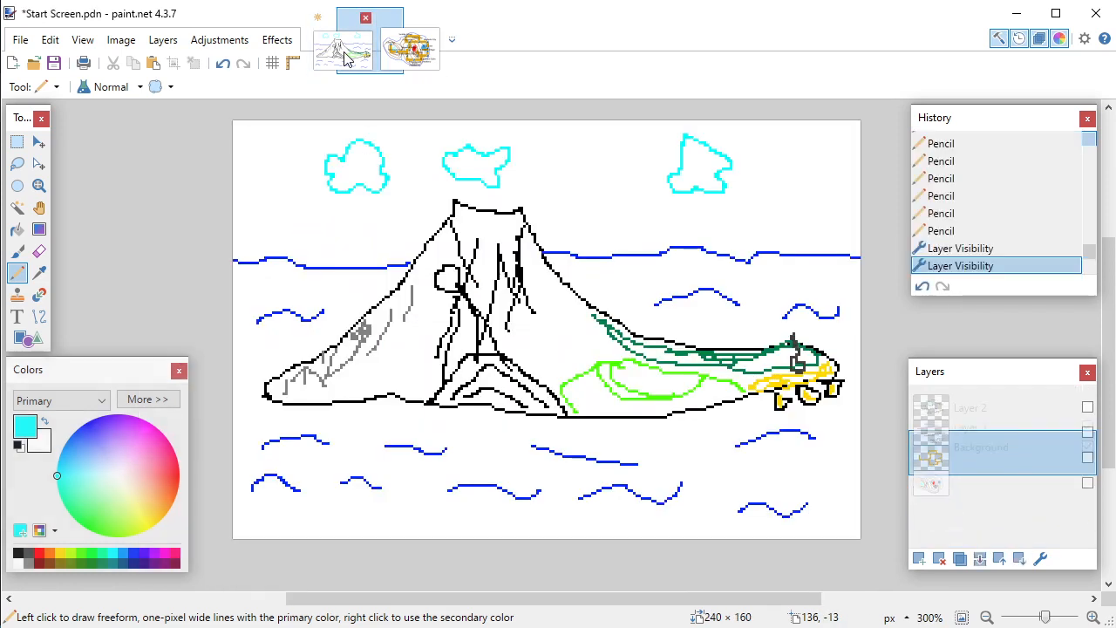
Step: Open the VI_Blackshore Town tileset from the resources' Tilesets folder, examine its rock and water tiles, and close it
{"action": "left_click", "coordinate": [34, 63]}
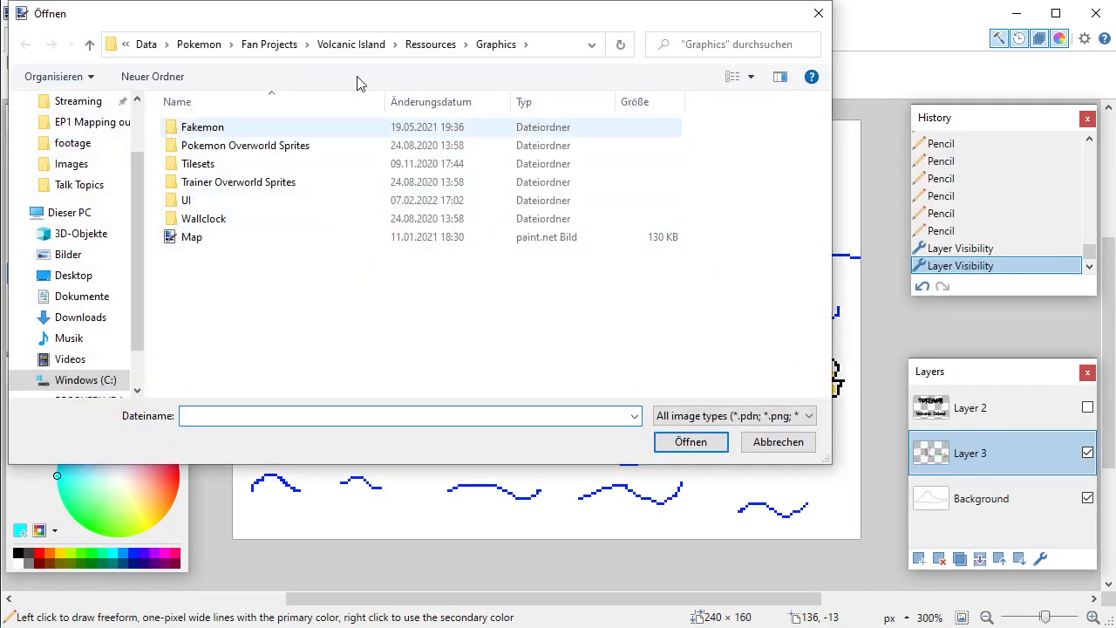
{"action": "double_click", "coordinate": [289, 163]}
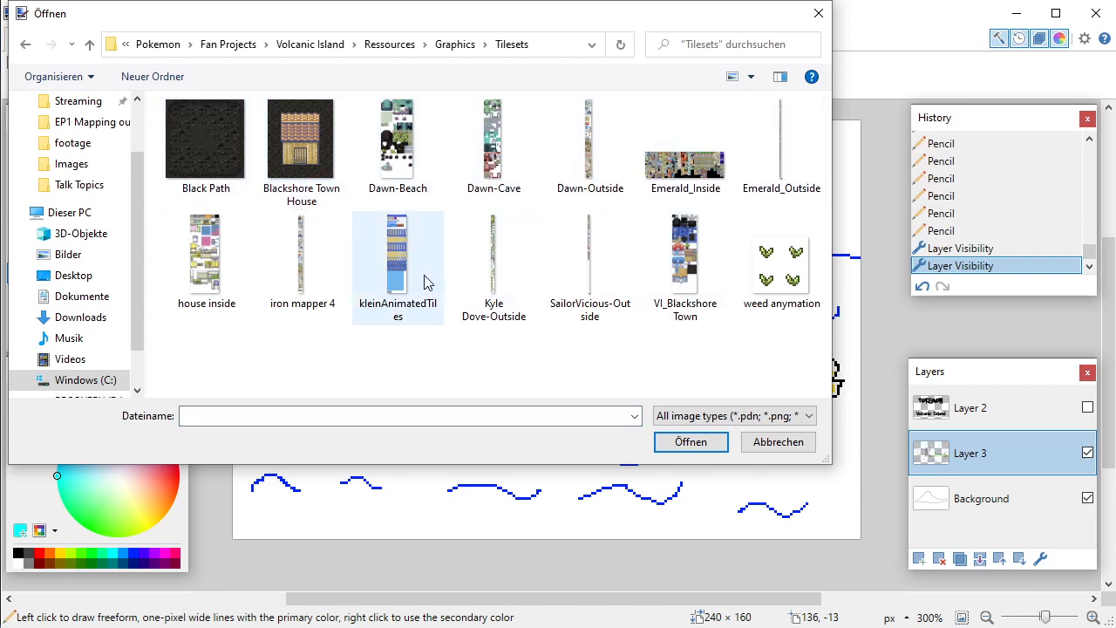
{"action": "double_click", "coordinate": [665, 255]}
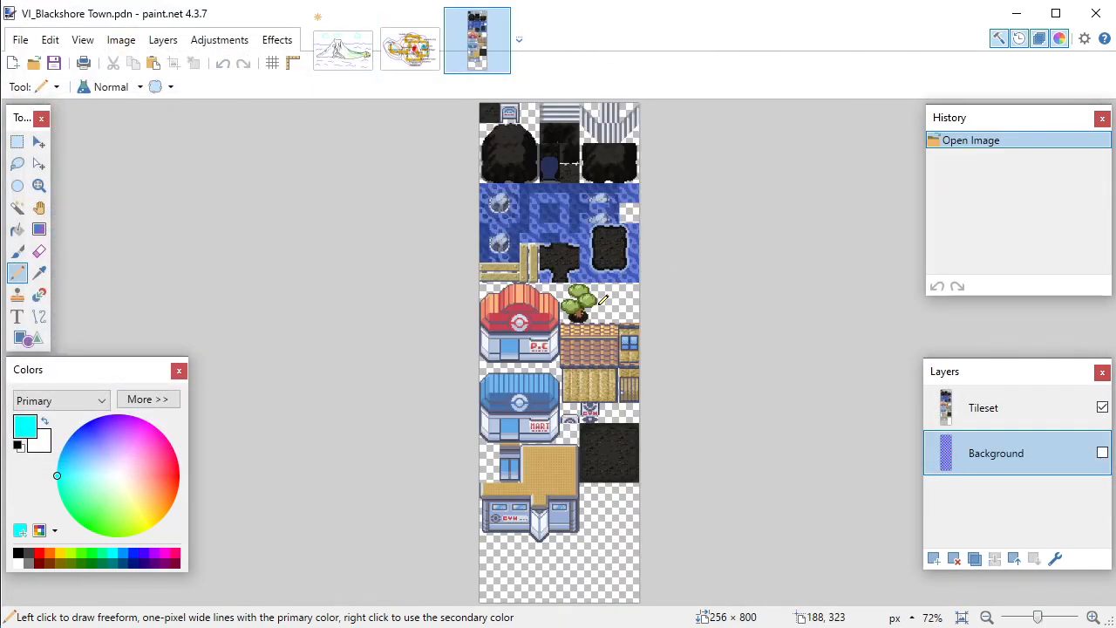
{"action": "scroll", "coordinate": [570, 204], "scroll_direction": "up", "scroll_amount": 2}
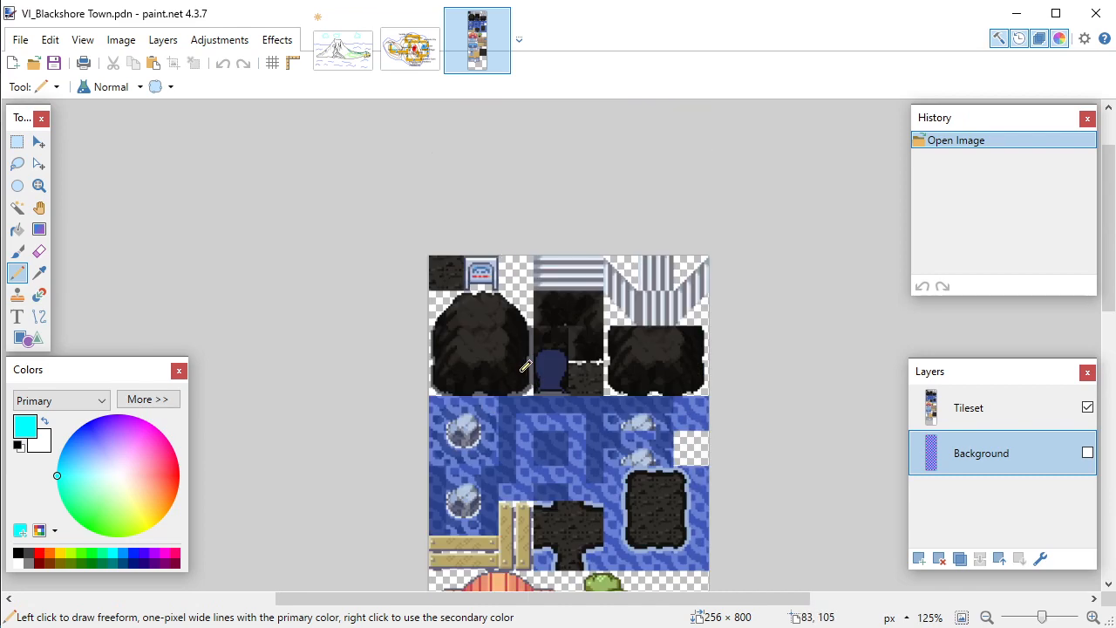
{"action": "scroll", "coordinate": [521, 370], "scroll_direction": "up", "scroll_amount": 1}
{"action": "scroll", "coordinate": [532, 349], "scroll_direction": "down", "scroll_amount": 2}
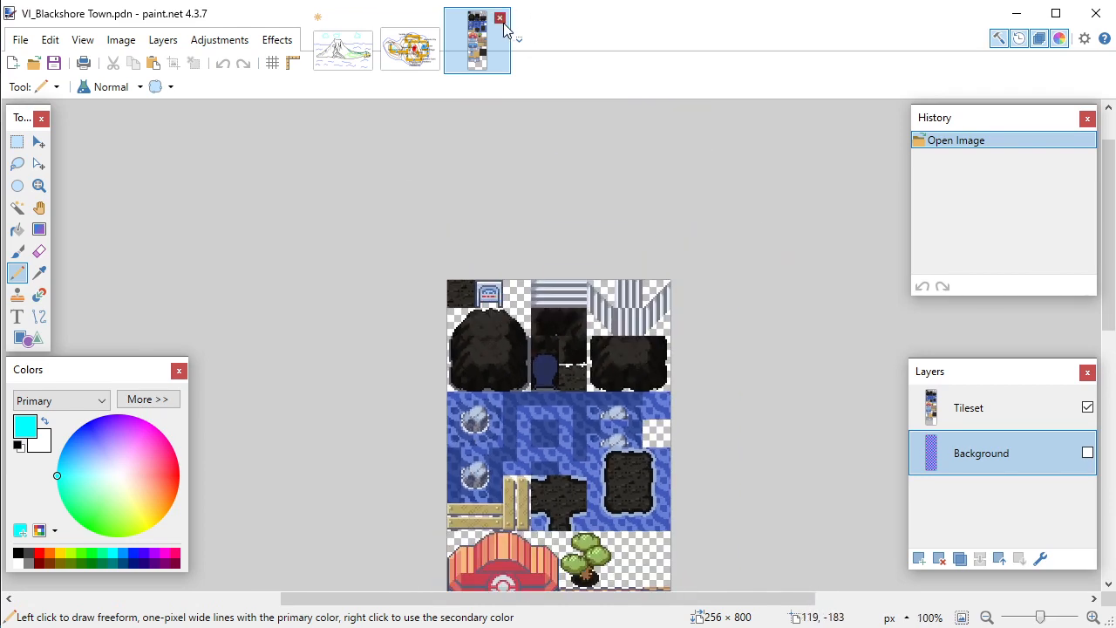
{"action": "left_click", "coordinate": [500, 17]}
Step: Open the VI_Route_1 tileset from the Graphics/Tilesets folder of Volcanic Island v18_1
{"action": "left_click", "coordinate": [35, 65]}
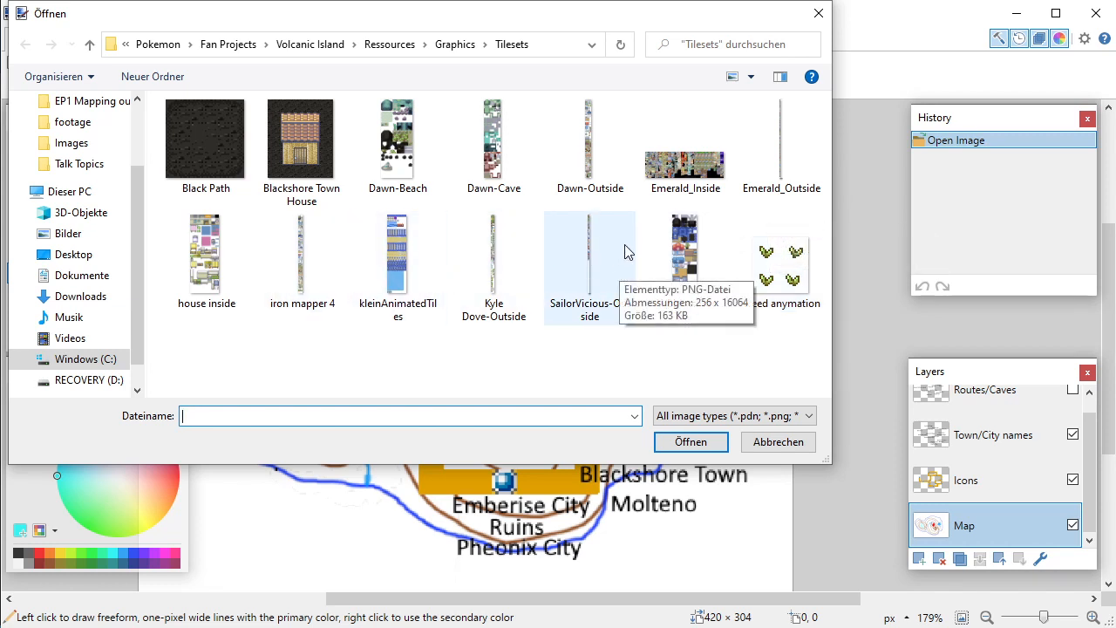
{"action": "left_click", "coordinate": [301, 44]}
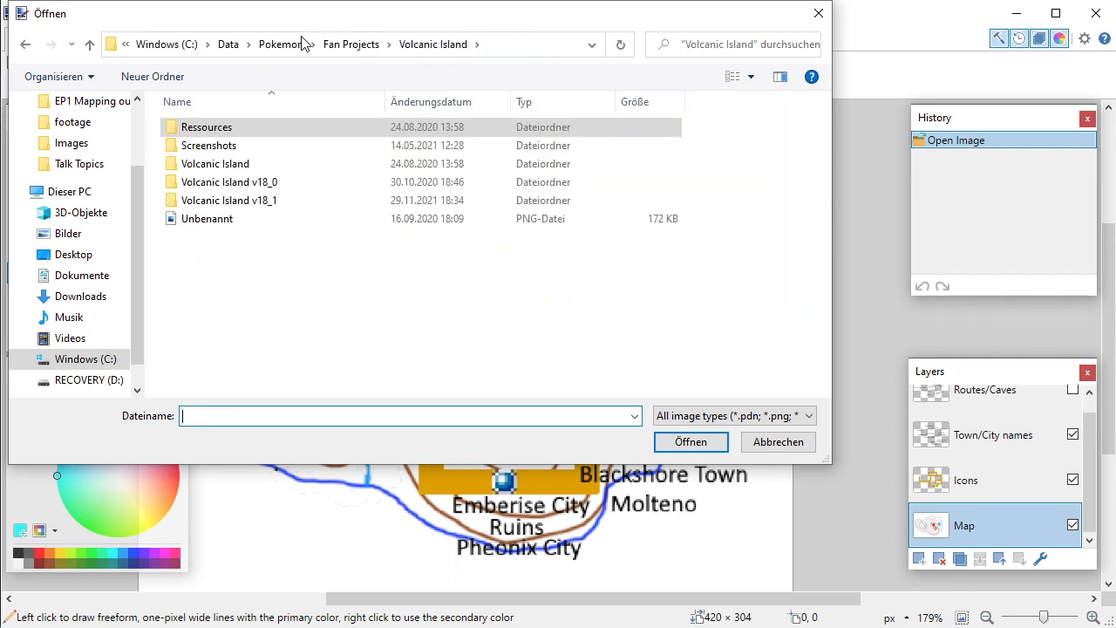
{"action": "double_click", "coordinate": [267, 201]}
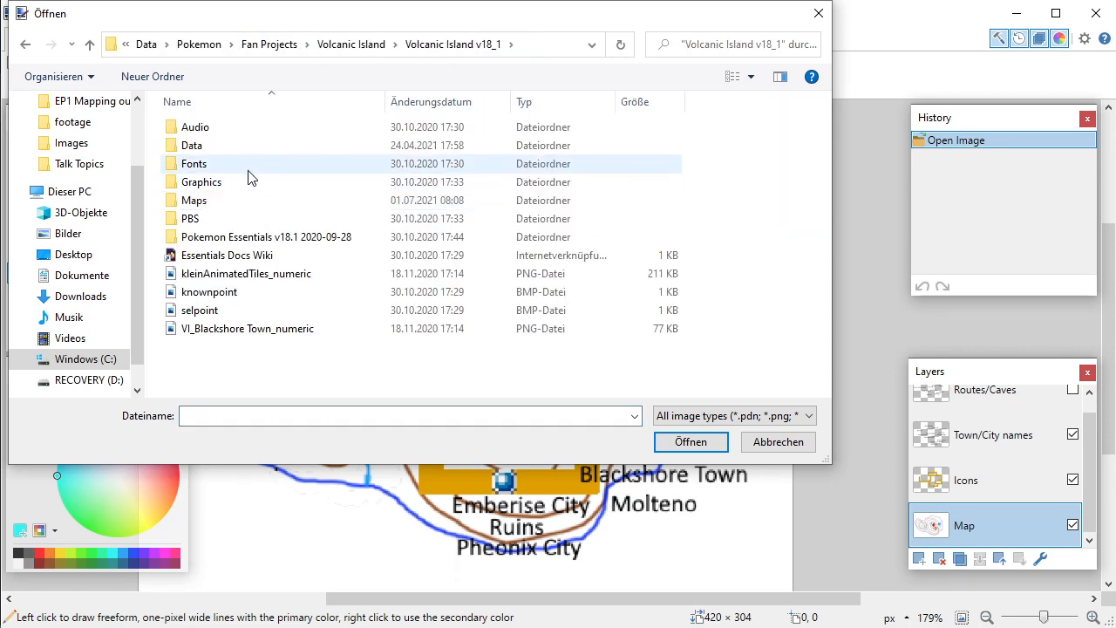
{"action": "double_click", "coordinate": [247, 181]}
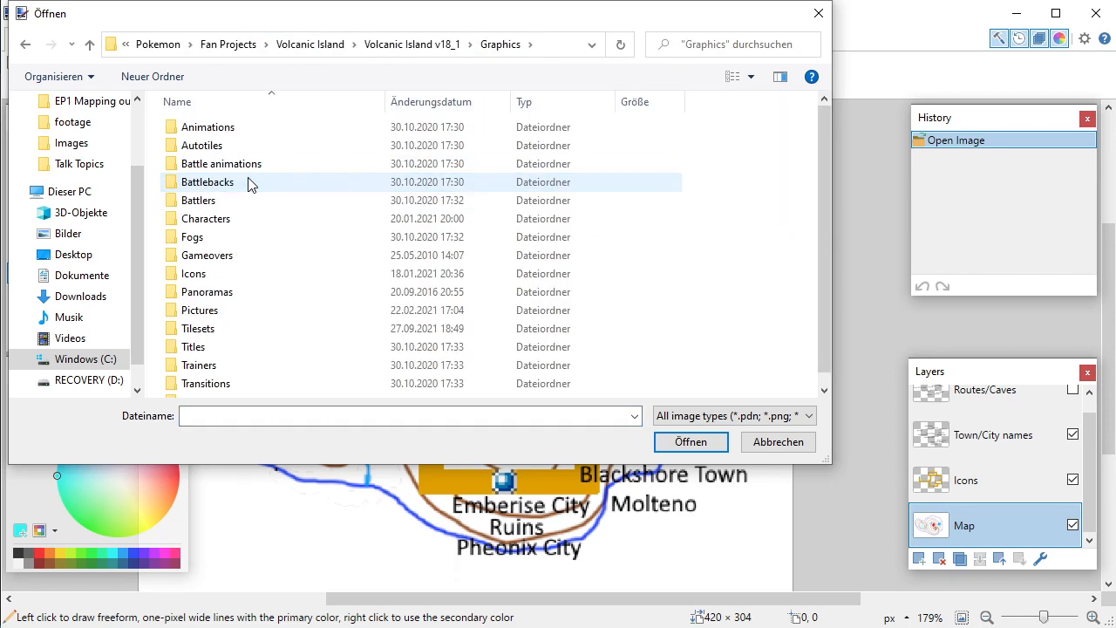
{"action": "double_click", "coordinate": [241, 336]}
{"action": "scroll", "coordinate": [266, 223], "scroll_direction": "down", "scroll_amount": 5}
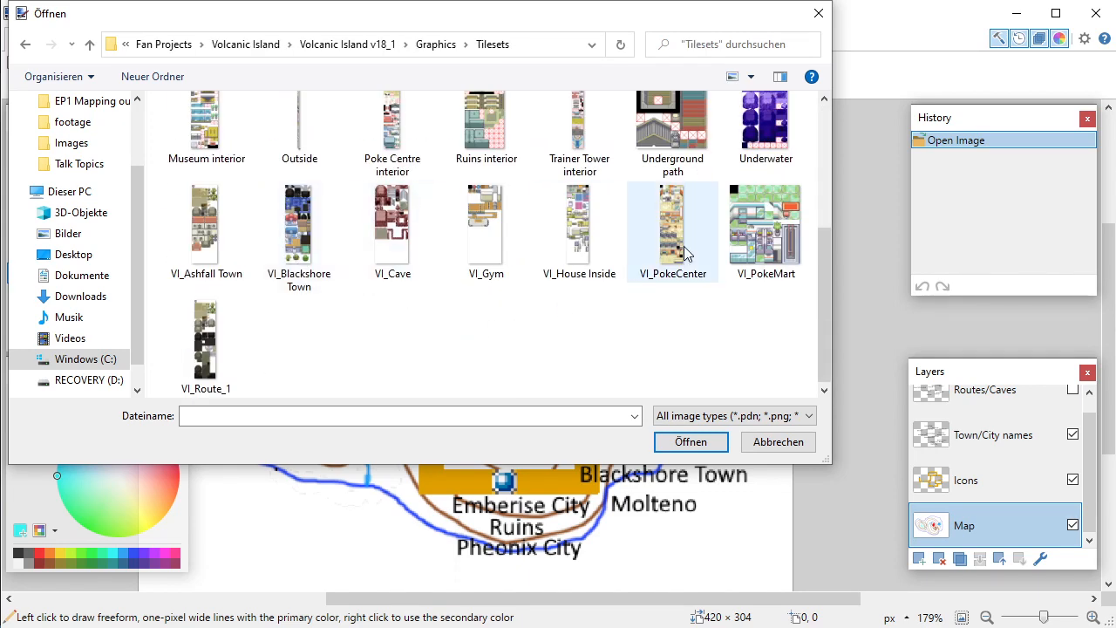
{"action": "double_click", "coordinate": [205, 318]}
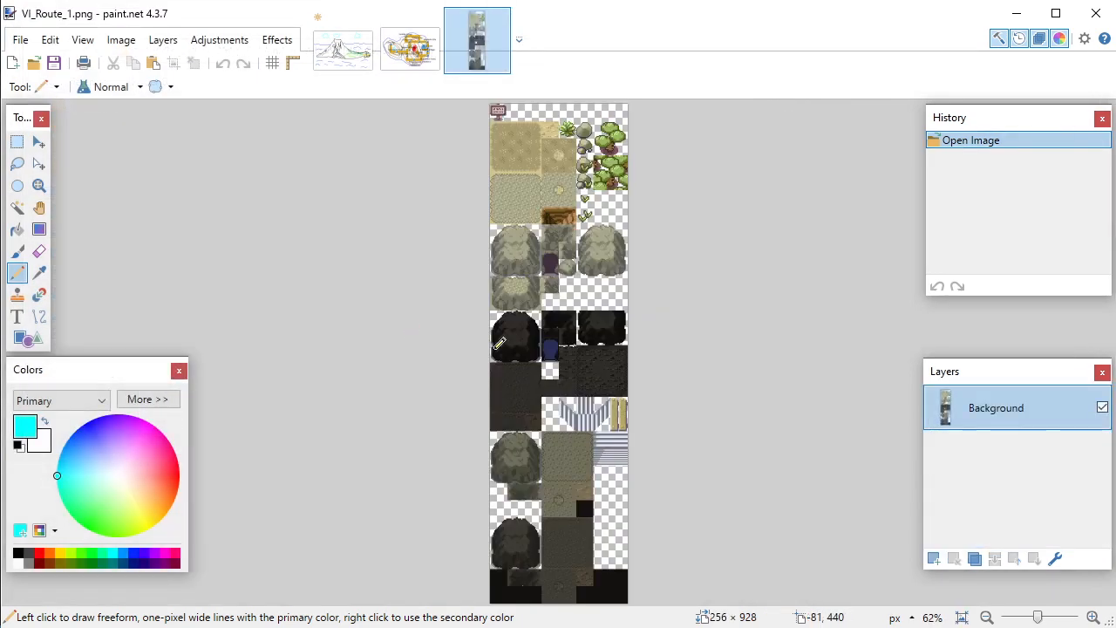
Step: Examine the rock, ground and vegetation tiles throughout the VI_Route_1 tileset
{"action": "scroll", "coordinate": [604, 367], "scroll_direction": "up", "scroll_amount": 2}
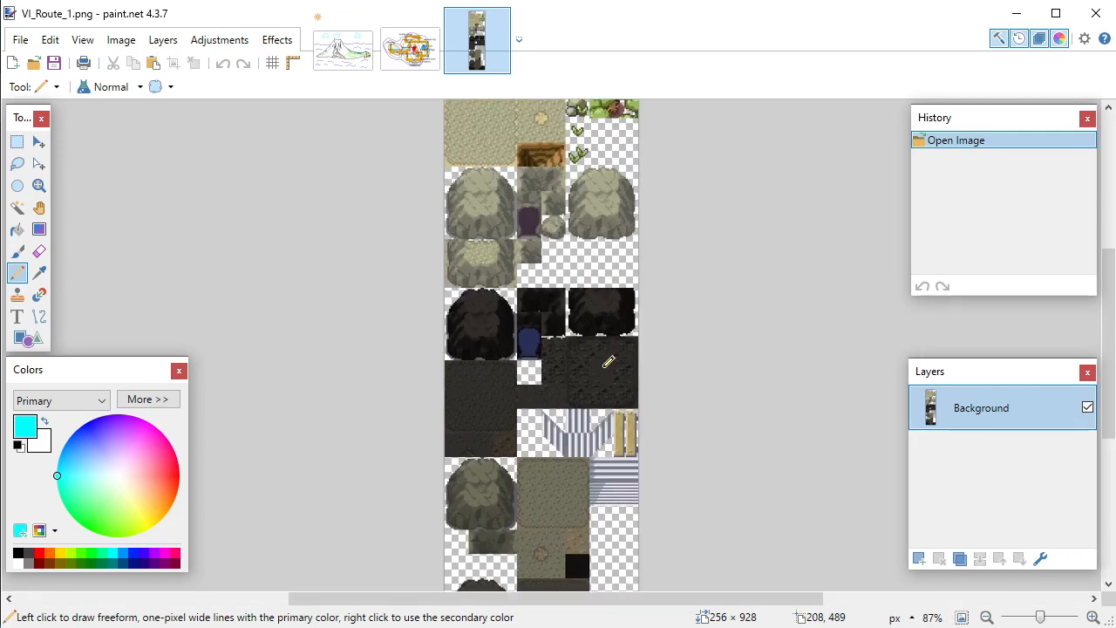
{"action": "scroll", "coordinate": [603, 367], "scroll_direction": "down", "scroll_amount": 2}
{"action": "scroll", "coordinate": [603, 367], "scroll_direction": "up", "scroll_amount": 2}
{"action": "scroll", "coordinate": [603, 368], "scroll_direction": "down", "scroll_amount": 2}
{"action": "scroll", "coordinate": [608, 362], "scroll_direction": "up", "scroll_amount": 1}
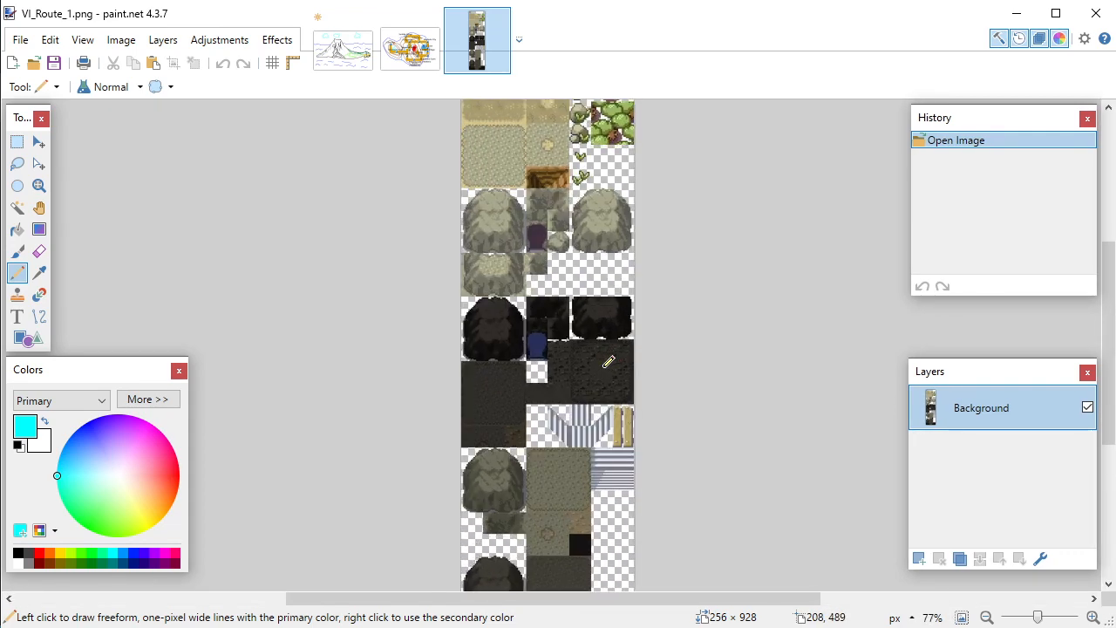
{"action": "scroll", "coordinate": [608, 362], "scroll_direction": "up", "scroll_amount": 3}
{"action": "scroll", "coordinate": [607, 362], "scroll_direction": "down", "scroll_amount": 5}
{"action": "scroll", "coordinate": [607, 362], "scroll_direction": "up", "scroll_amount": 1}
{"action": "scroll", "coordinate": [608, 362], "scroll_direction": "up", "scroll_amount": 1}
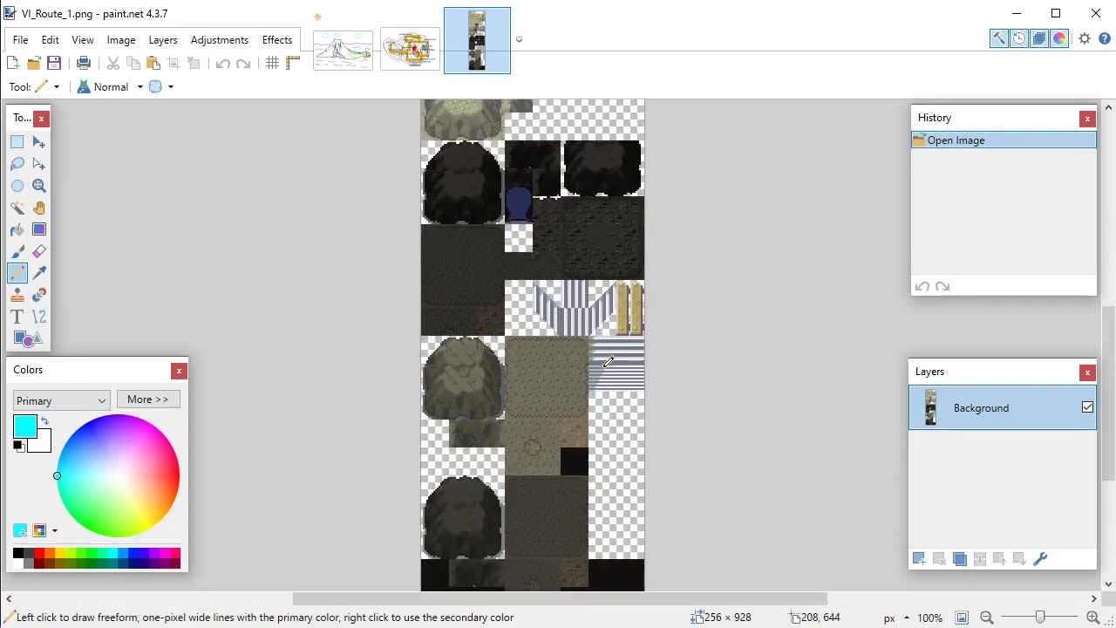
{"action": "scroll", "coordinate": [592, 352], "scroll_direction": "down", "scroll_amount": 3}
{"action": "scroll", "coordinate": [593, 352], "scroll_direction": "up", "scroll_amount": 3}
{"action": "scroll", "coordinate": [593, 351], "scroll_direction": "up", "scroll_amount": 5}
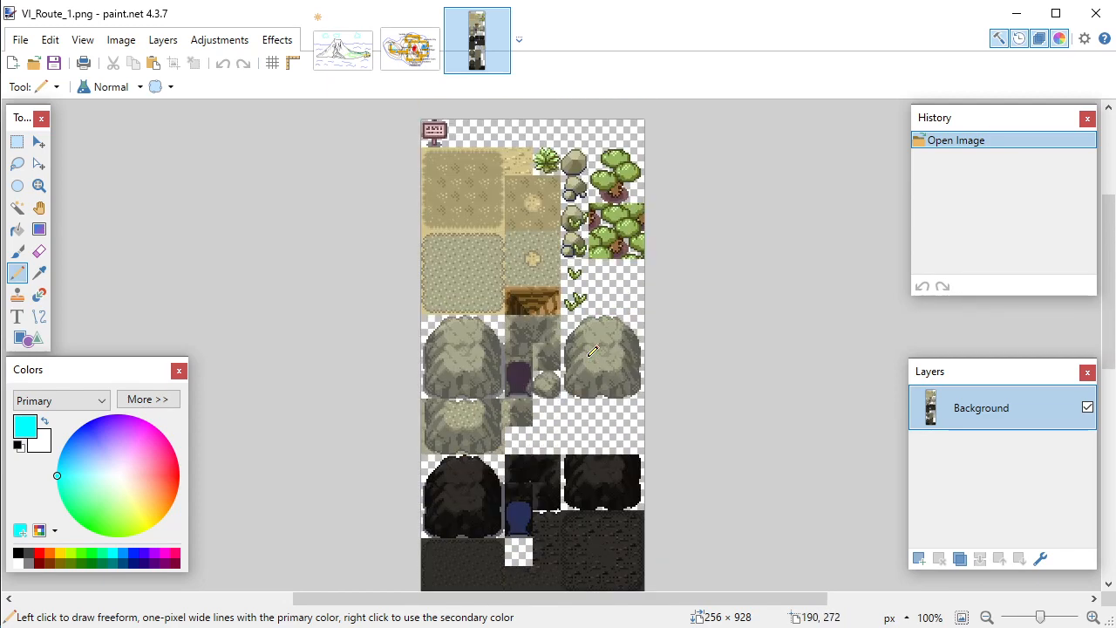
Step: Return to the Start Screen image and compare the Layer 3 sketch with the bare island outline by toggling the layer's visibility
{"action": "left_click", "coordinate": [343, 40]}
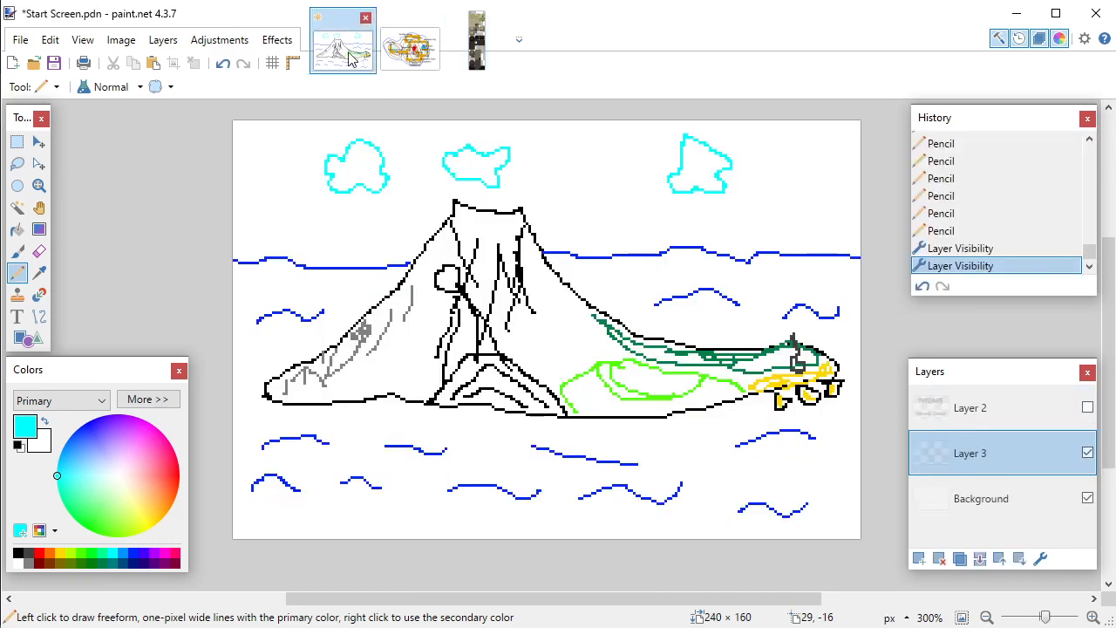
{"action": "left_click", "coordinate": [1088, 453]}
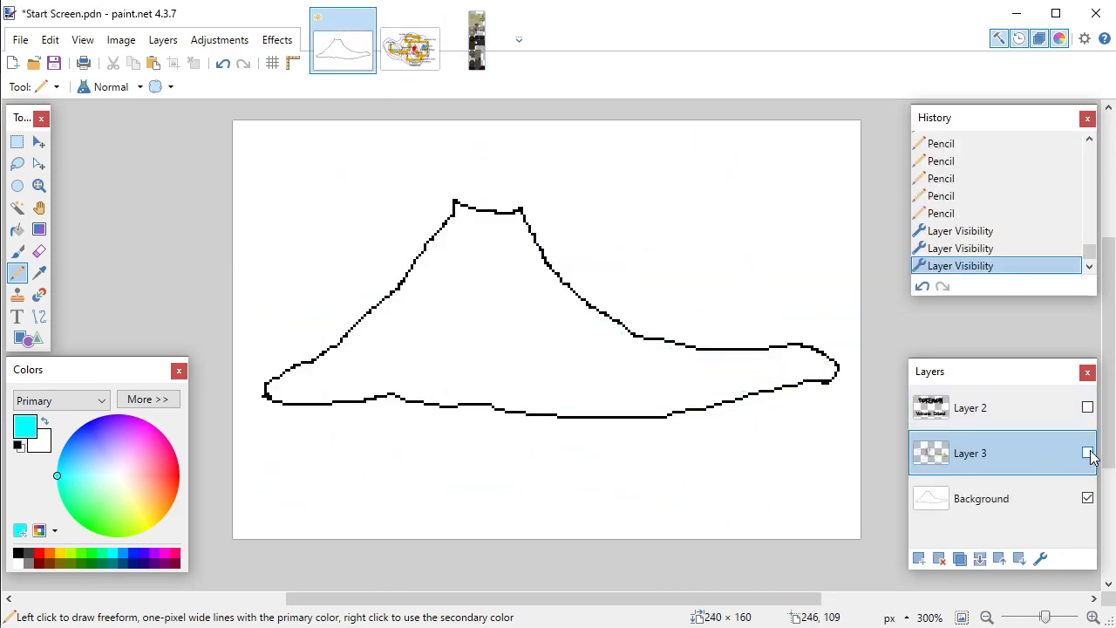
{"action": "left_click", "coordinate": [1088, 452]}
{"action": "left_click", "coordinate": [1088, 452]}
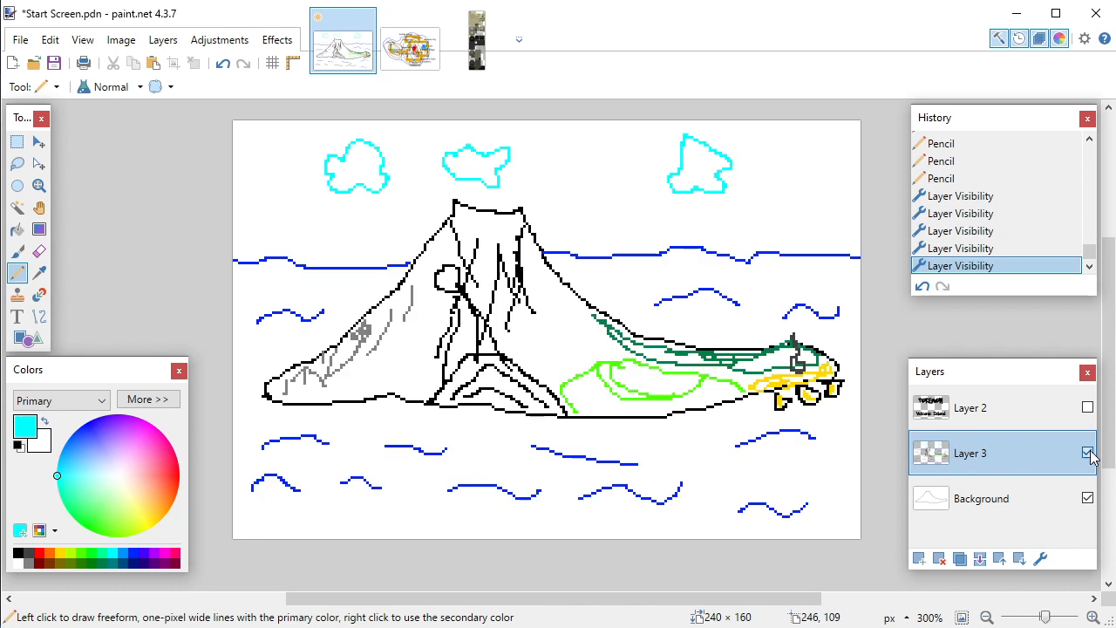
{"action": "left_click", "coordinate": [1088, 452]}
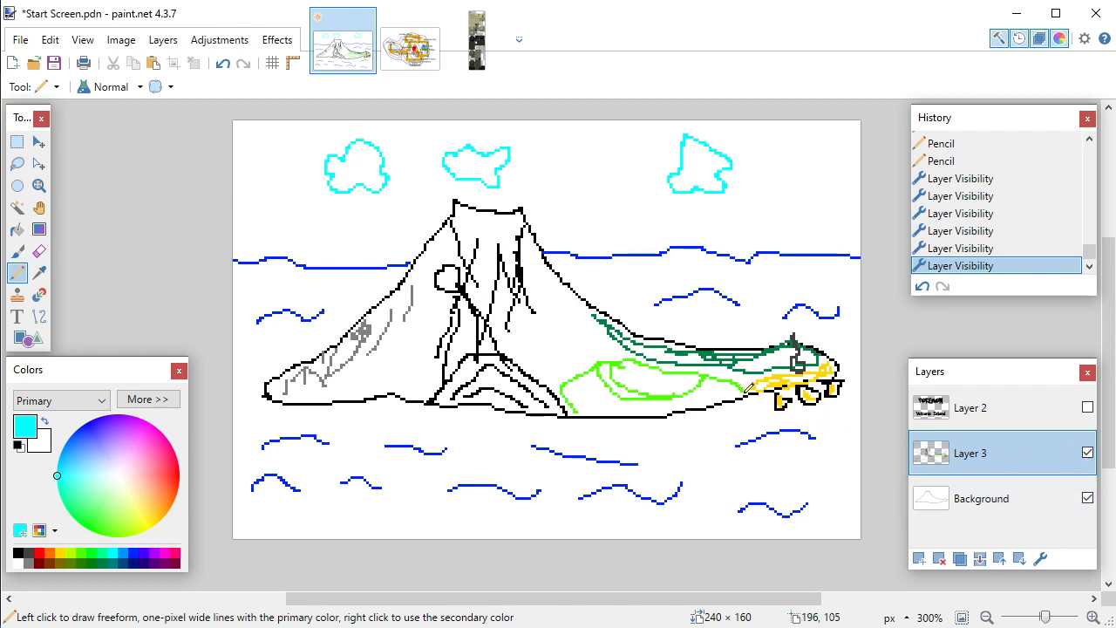
{"action": "left_click", "coordinate": [978, 503]}
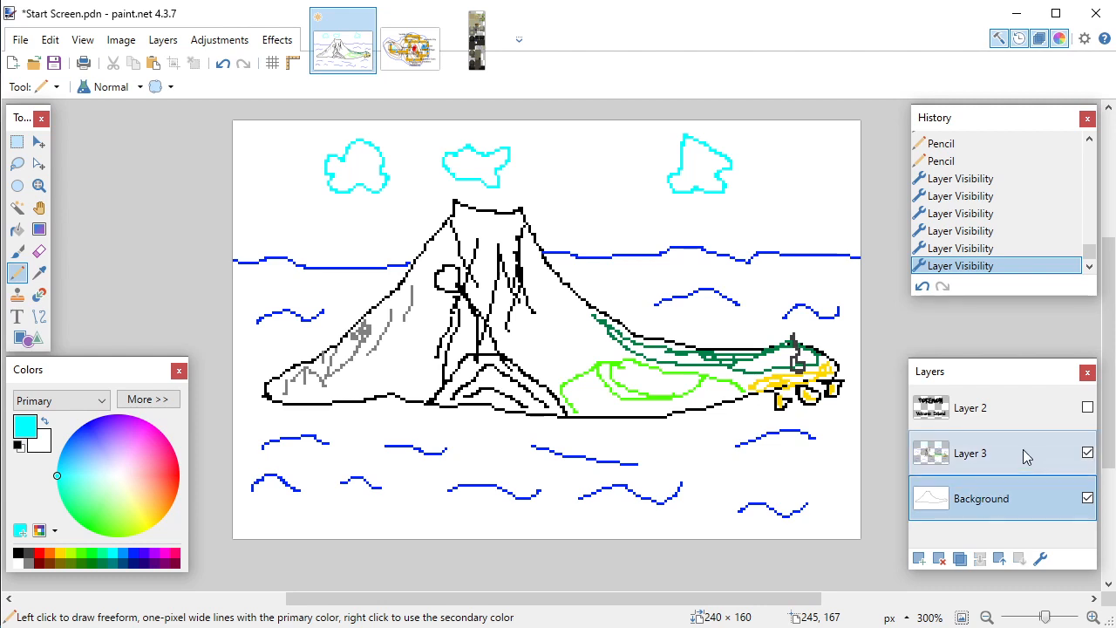
{"action": "left_click", "coordinate": [1021, 456]}
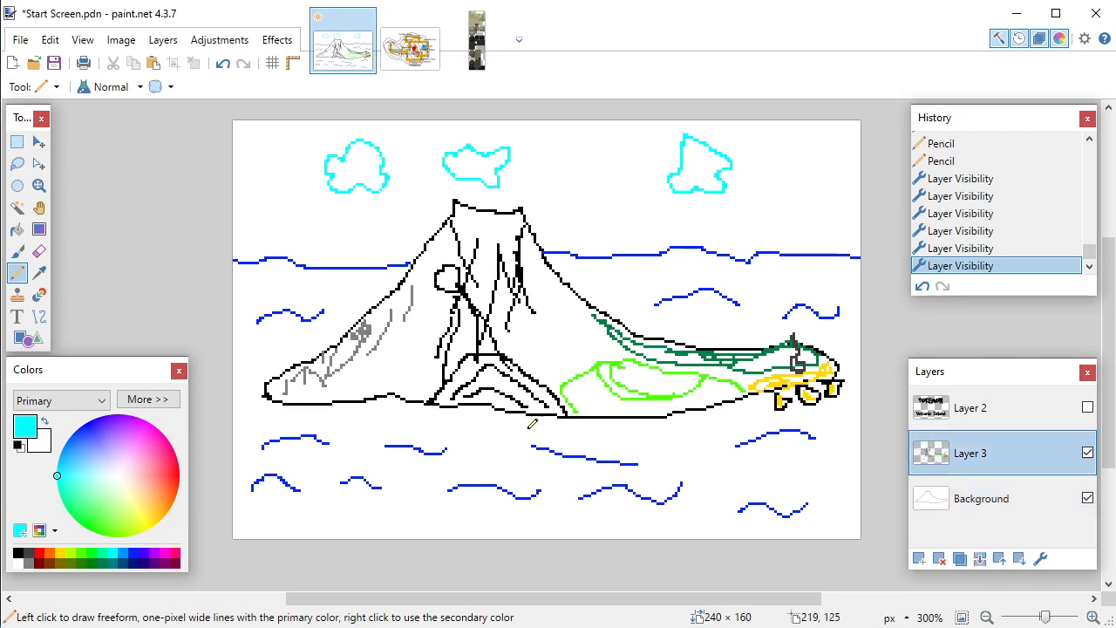
Step: Hide the Layer 3 sketch and set up the Line/Curve tool with blue as the primary colour
{"action": "left_click", "coordinate": [38, 316]}
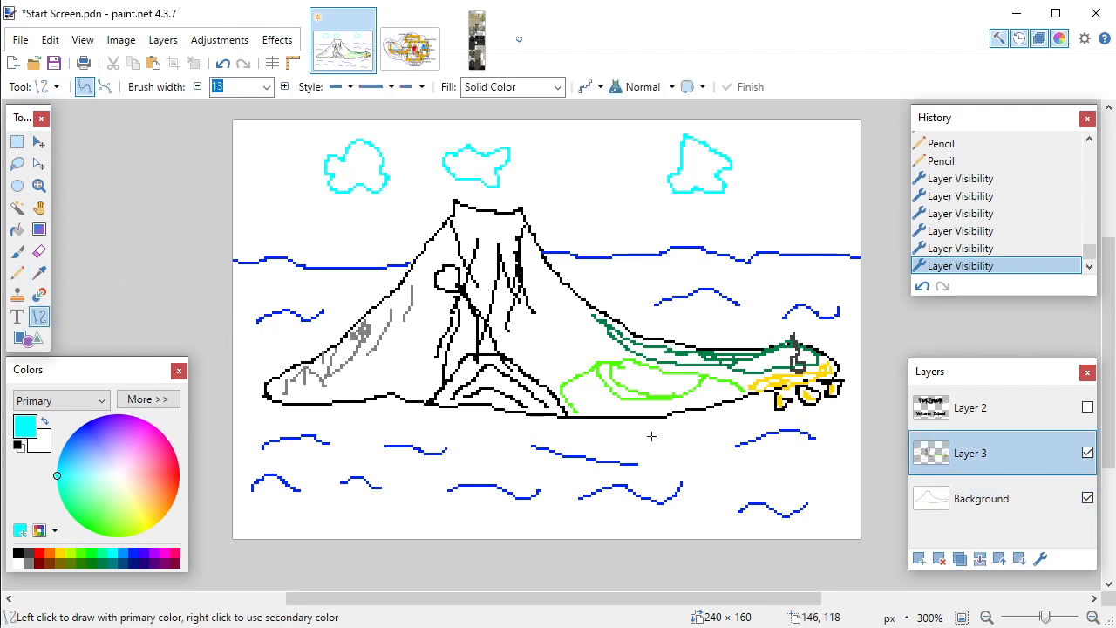
{"action": "left_click", "coordinate": [1088, 454]}
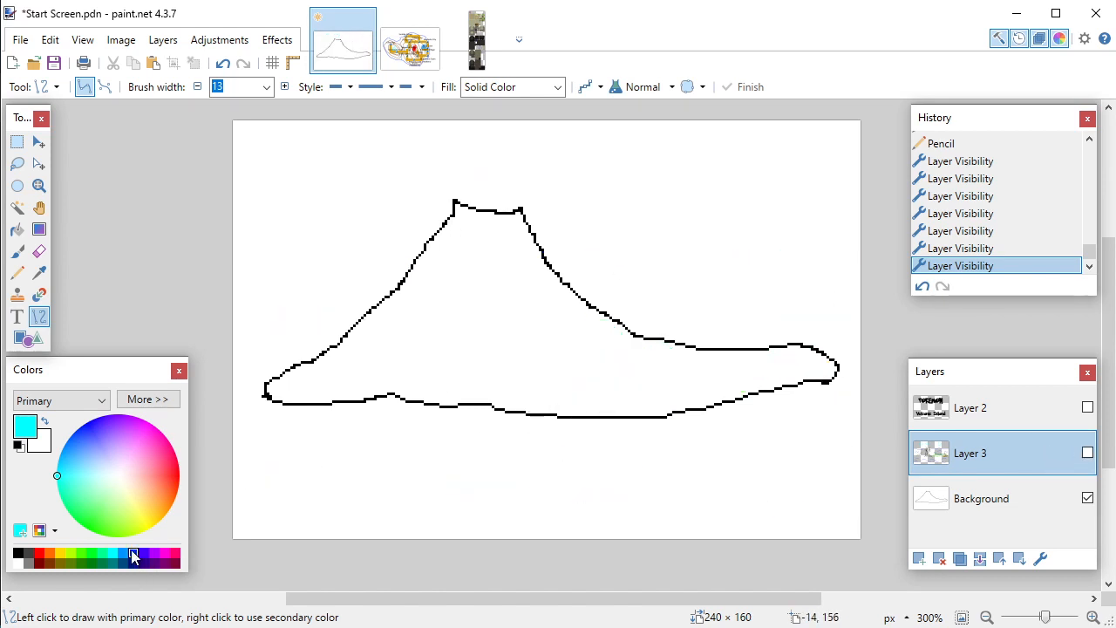
{"action": "left_click", "coordinate": [131, 552]}
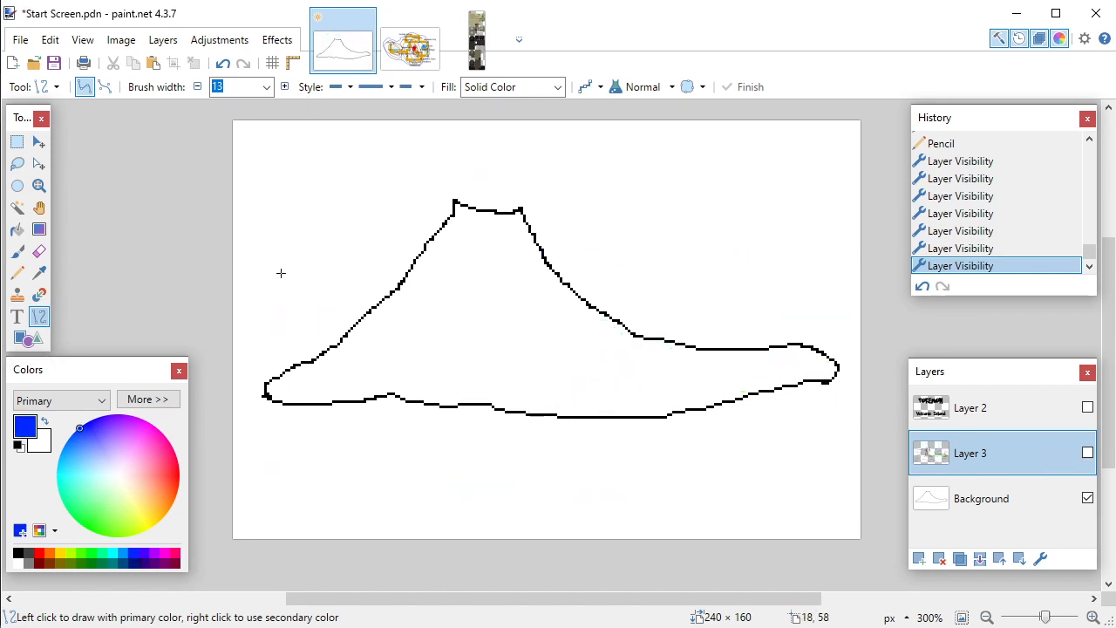
{"action": "left_click_drag", "start_coordinate": [231, 245], "coordinate": [399, 243]}
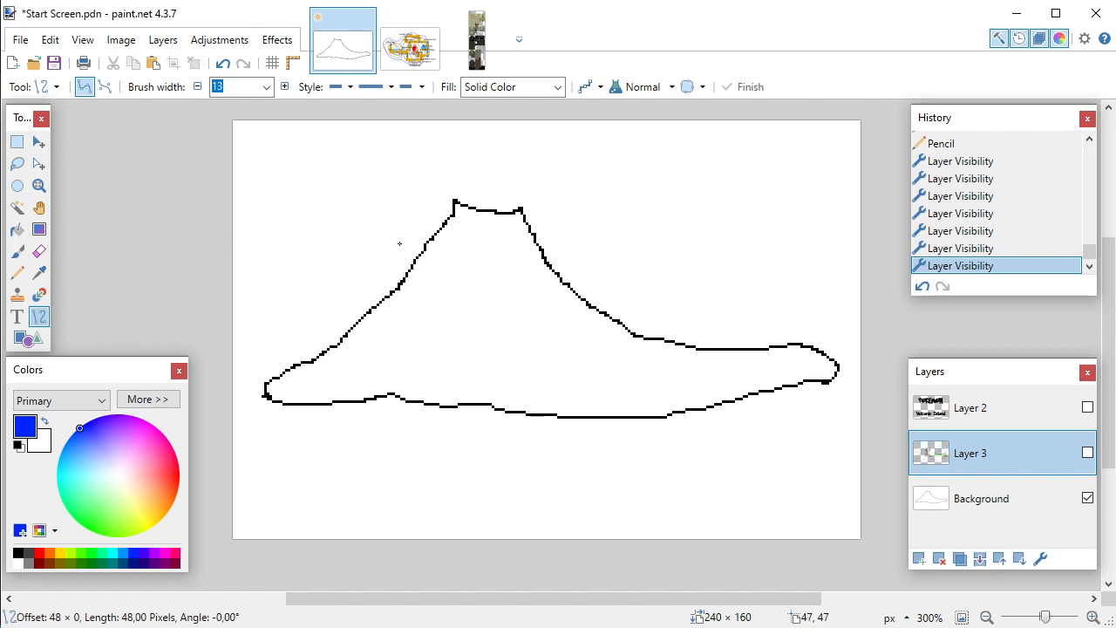
{"action": "left_click_drag", "start_coordinate": [470, 247], "coordinate": [349, 252]}
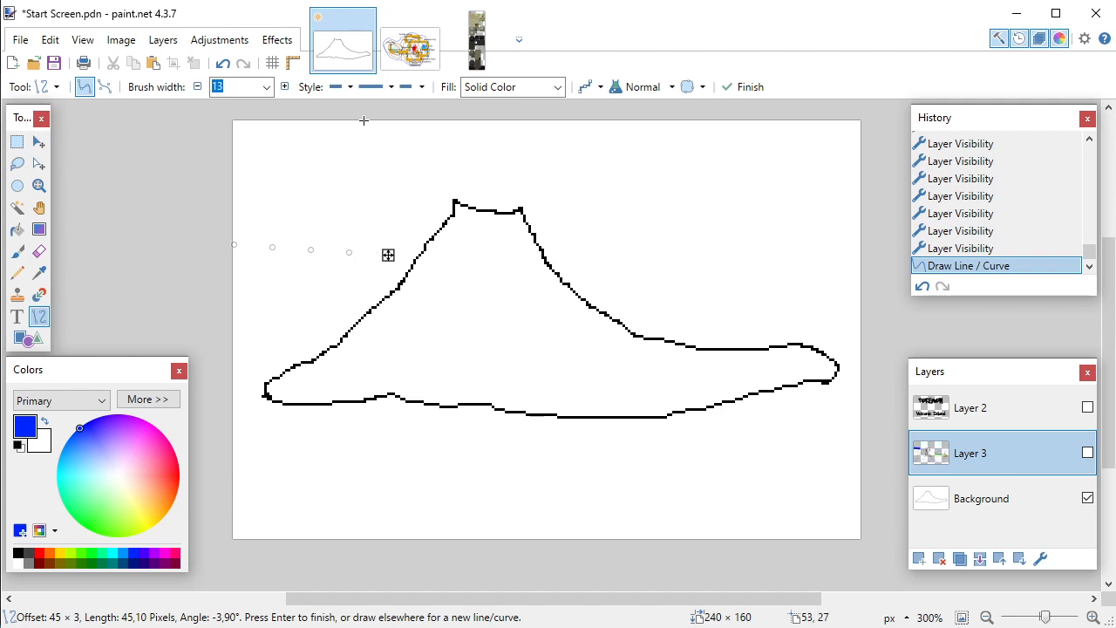
{"action": "left_click", "coordinate": [222, 63]}
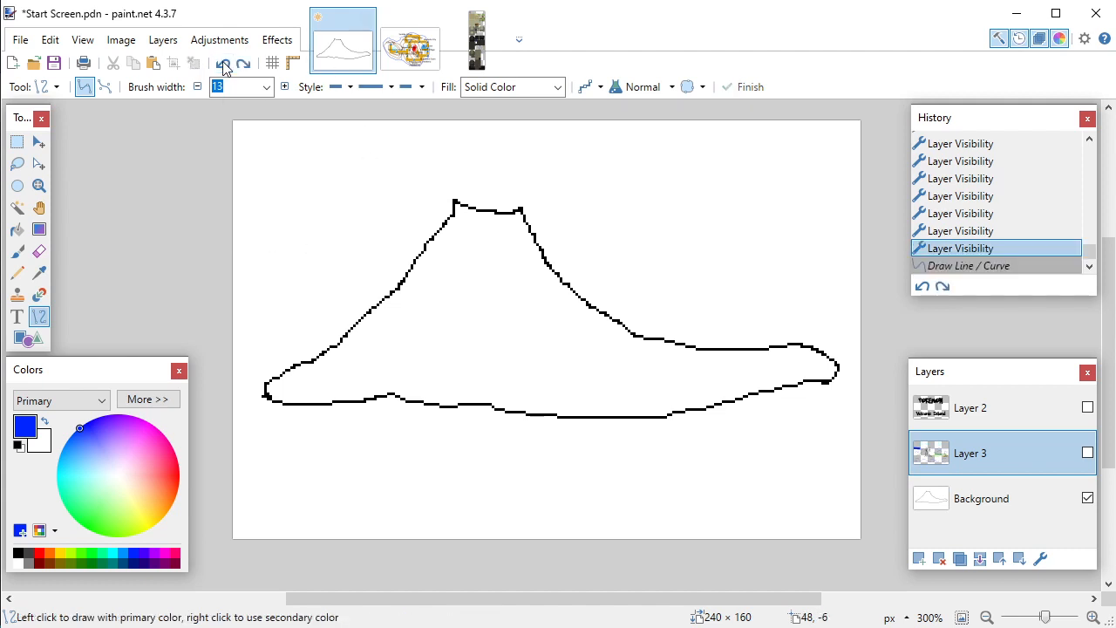
Step: Make the Background layer active for drawing and set the line's brush width to 1
{"action": "left_click", "coordinate": [1072, 503]}
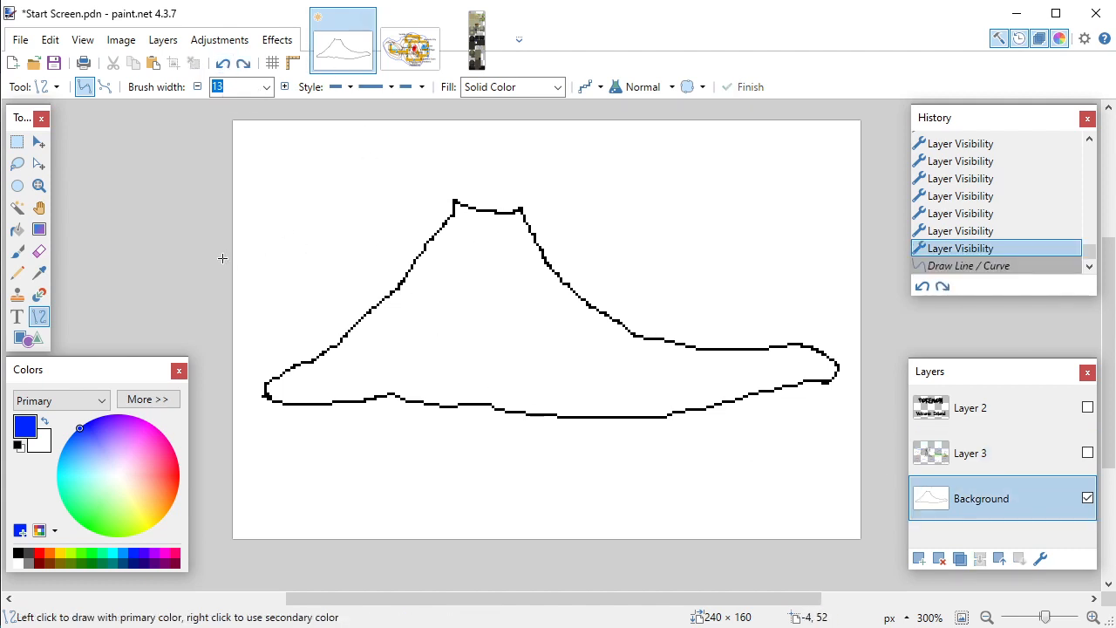
{"action": "left_click_drag", "start_coordinate": [233, 252], "coordinate": [625, 240]}
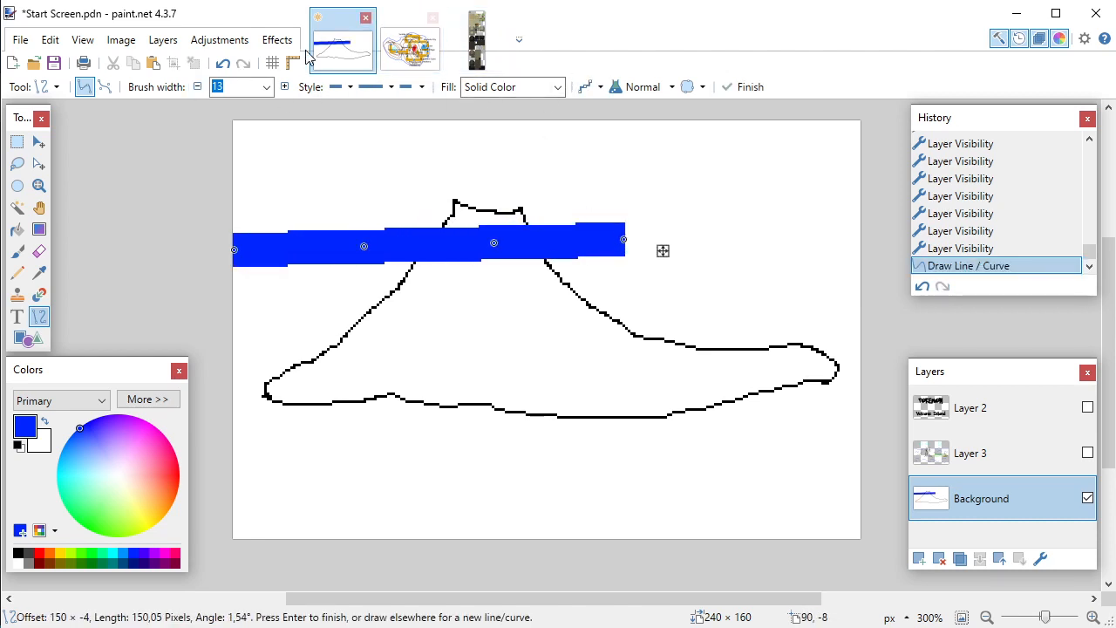
{"action": "left_click", "coordinate": [223, 62]}
{"action": "left_click", "coordinate": [266, 87]}
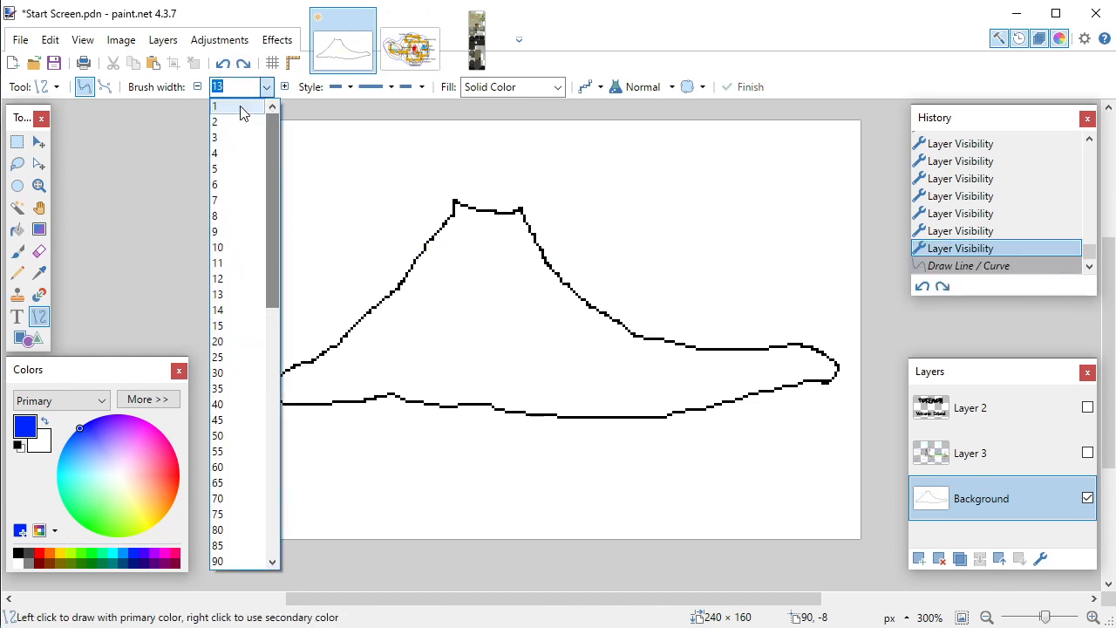
{"action": "left_click", "coordinate": [256, 106]}
Step: Draw level blue horizon lines on both sides of the volcano, from its slopes to the canvas edges, the left one about 73 pixels long
{"action": "left_click_drag", "start_coordinate": [233, 249], "coordinate": [423, 248]}
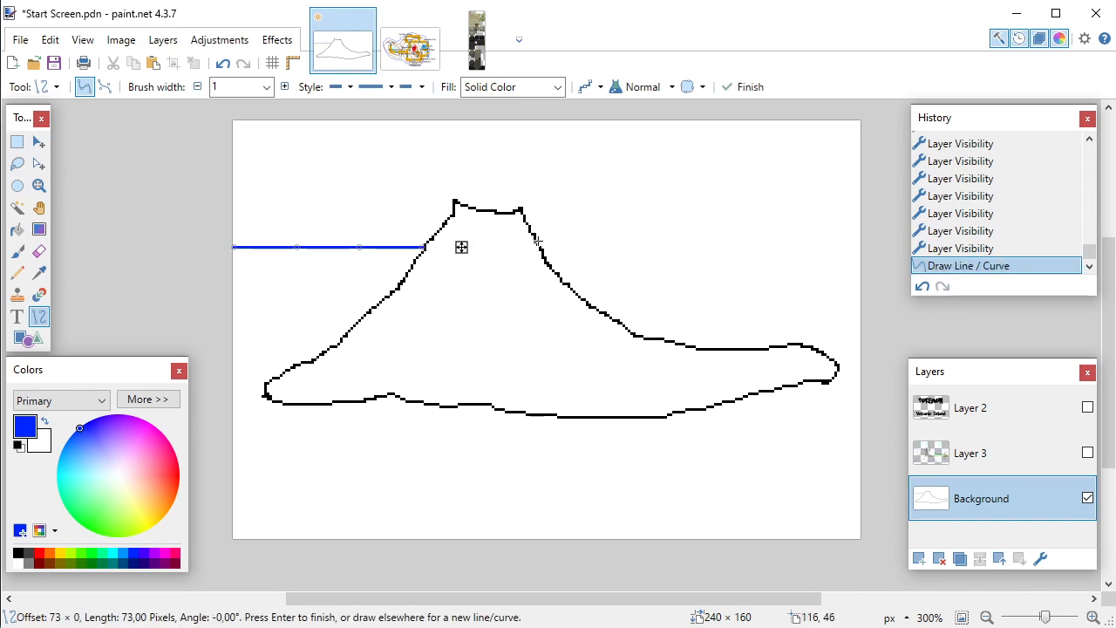
{"action": "left_click_drag", "start_coordinate": [537, 241], "coordinate": [864, 242]}
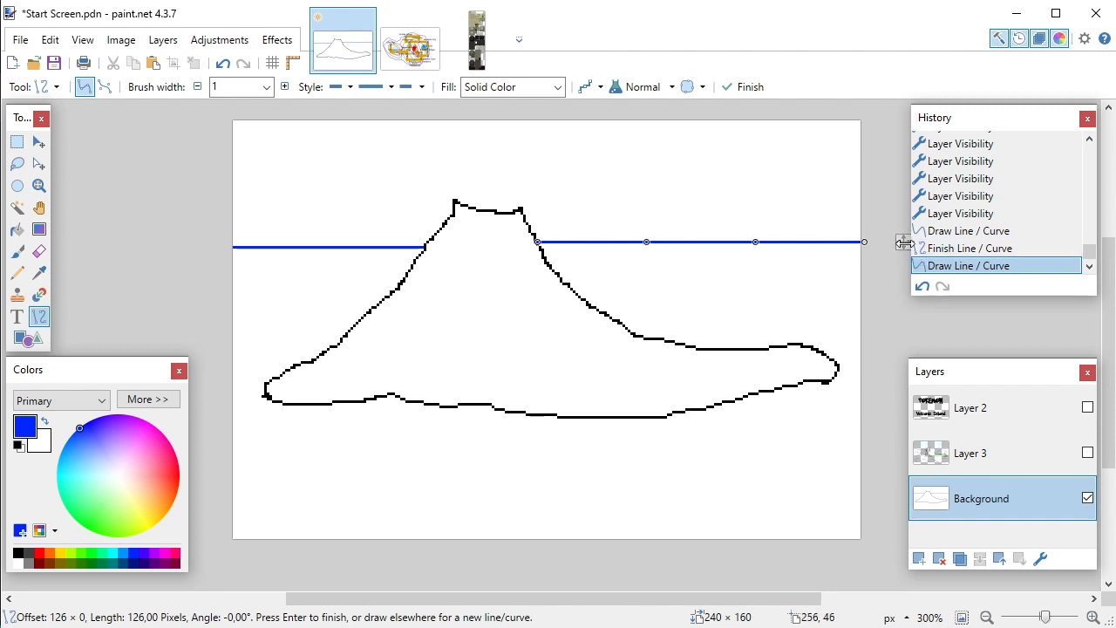
{"action": "left_click_drag", "start_coordinate": [902, 242], "coordinate": [904, 244]}
{"action": "key", "text": "Return"}
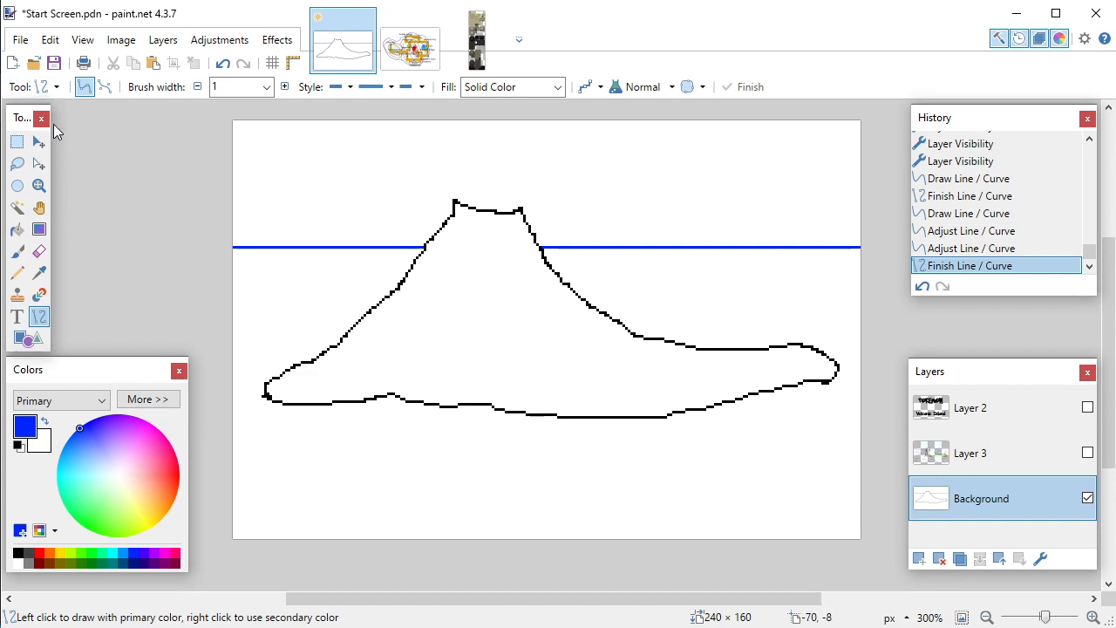
{"action": "left_click", "coordinate": [17, 141]}
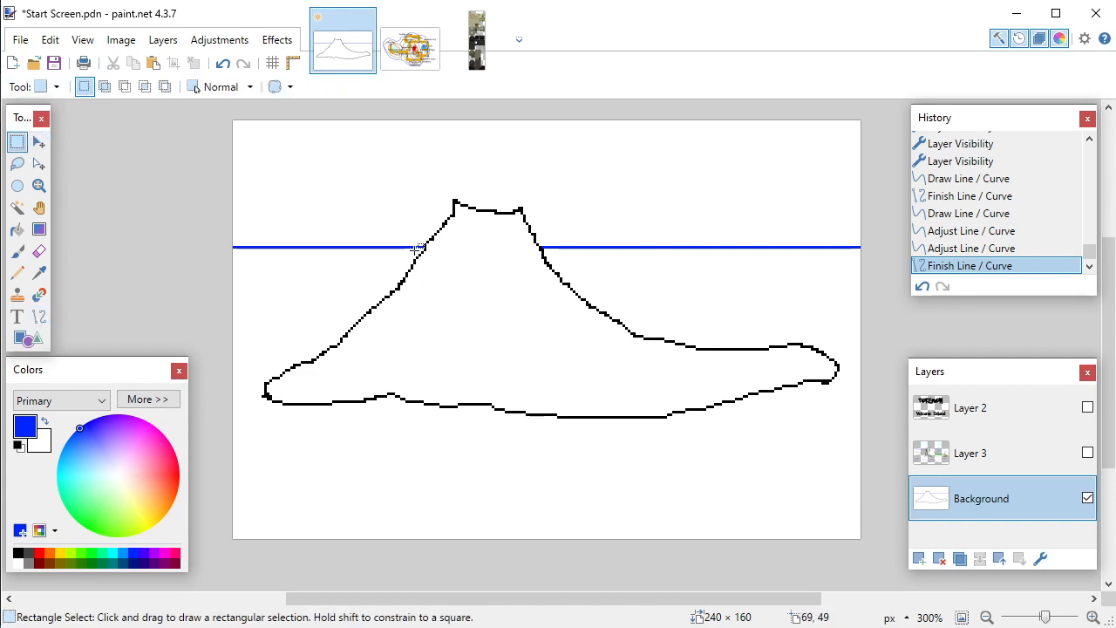
{"action": "left_click_drag", "start_coordinate": [416, 248], "coordinate": [591, 298]}
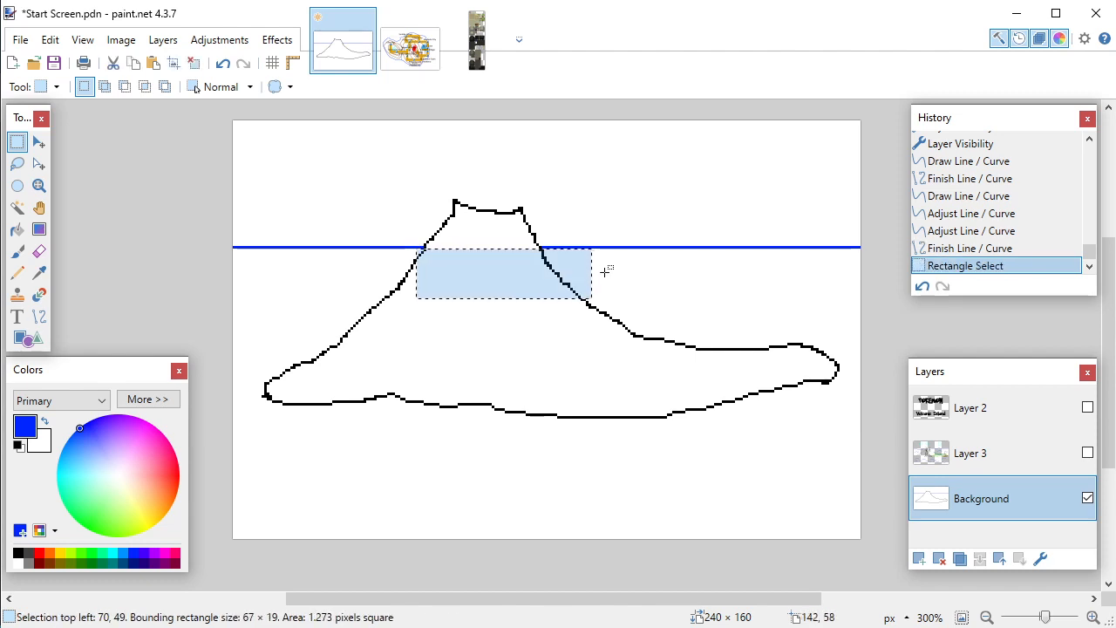
{"action": "left_click", "coordinate": [606, 272]}
Step: Fill the sea around the island with blue, trying cyan and a lighter blue before settling on the original blue
{"action": "left_click", "coordinate": [17, 229]}
{"action": "left_click", "coordinate": [305, 295]}
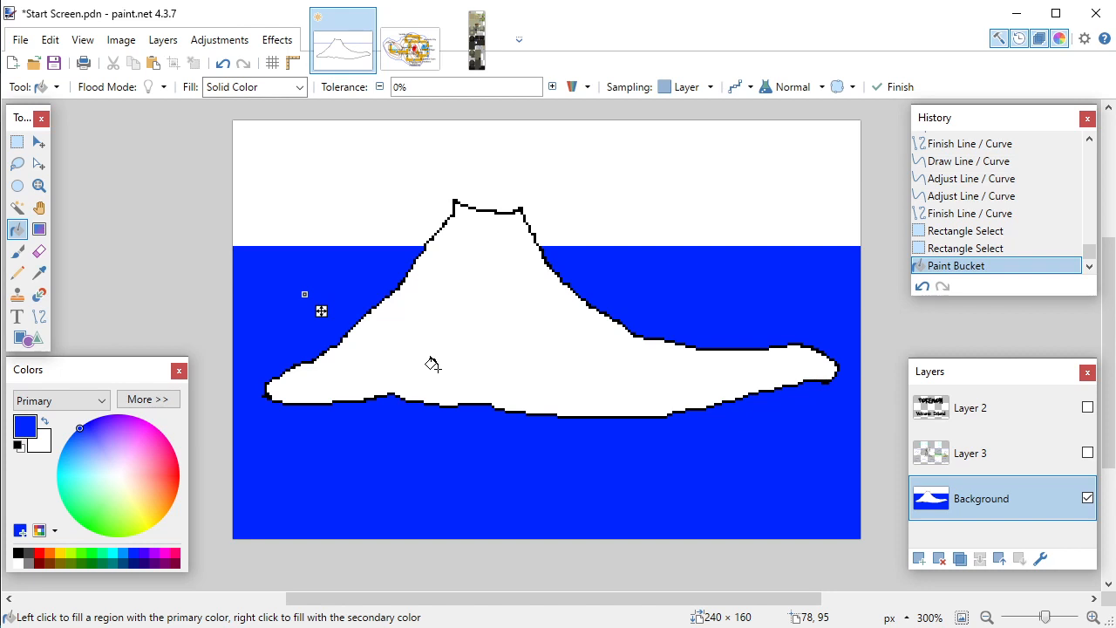
{"action": "left_click", "coordinate": [112, 553]}
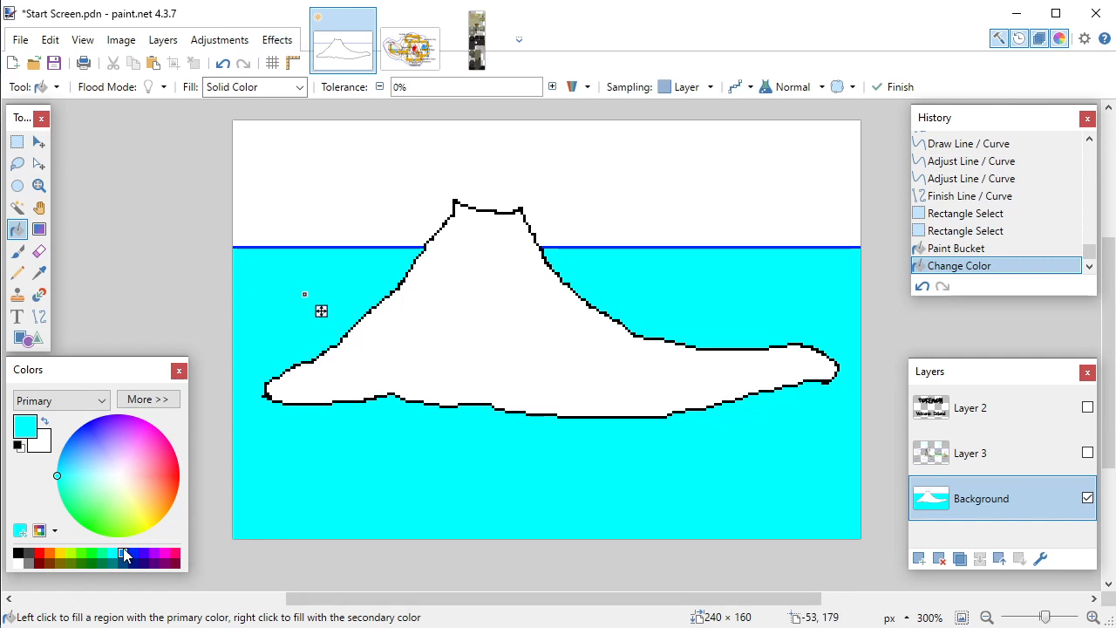
{"action": "left_click", "coordinate": [131, 553]}
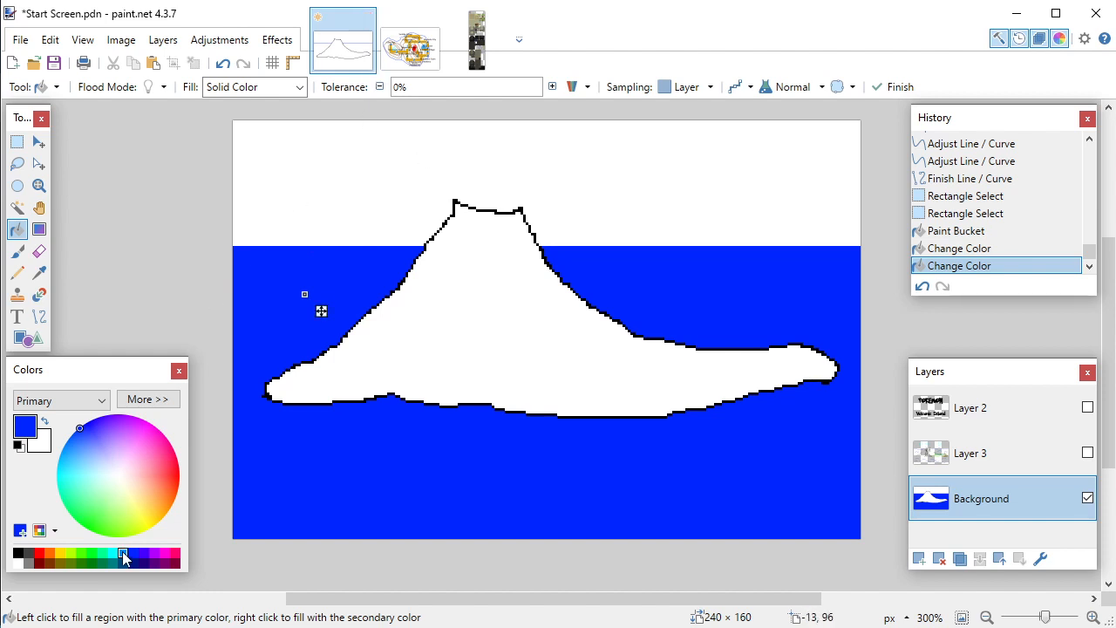
{"action": "left_click", "coordinate": [113, 556]}
{"action": "left_click", "coordinate": [132, 555]}
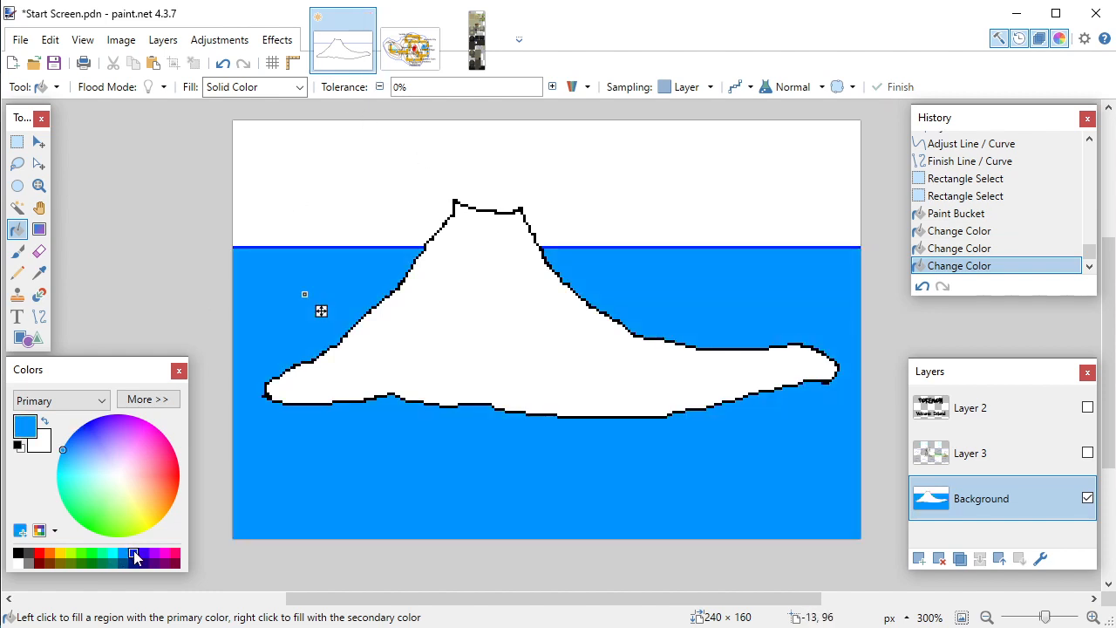
Step: Fill the sky above the horizon with cyan using the Paint Bucket
{"action": "left_click", "coordinate": [377, 134]}
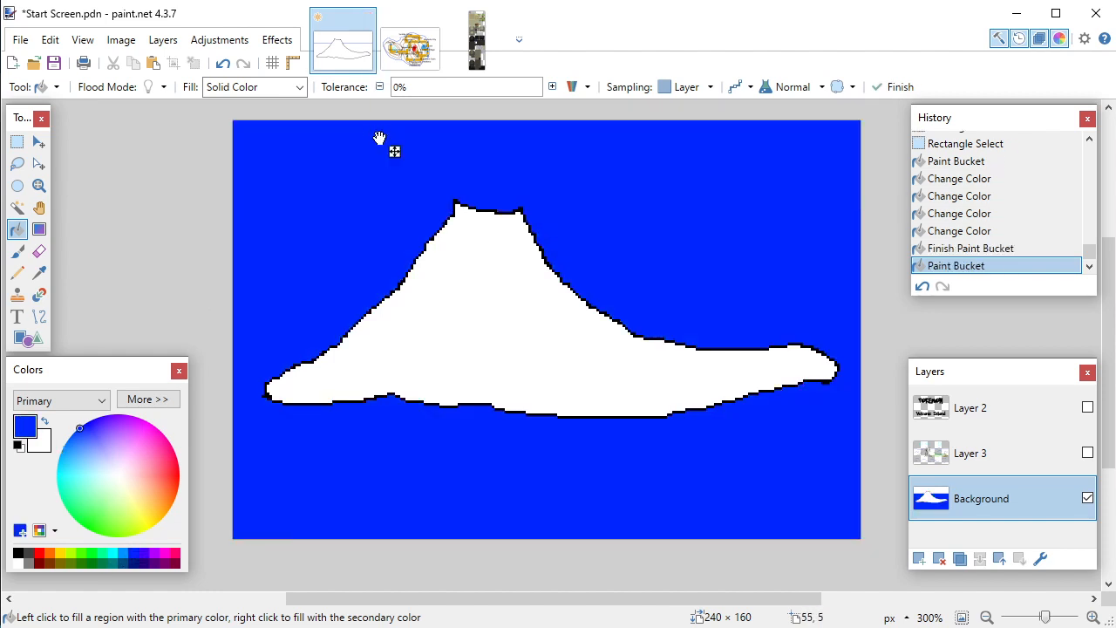
{"action": "left_click", "coordinate": [109, 557]}
{"action": "key", "text": "Return"}
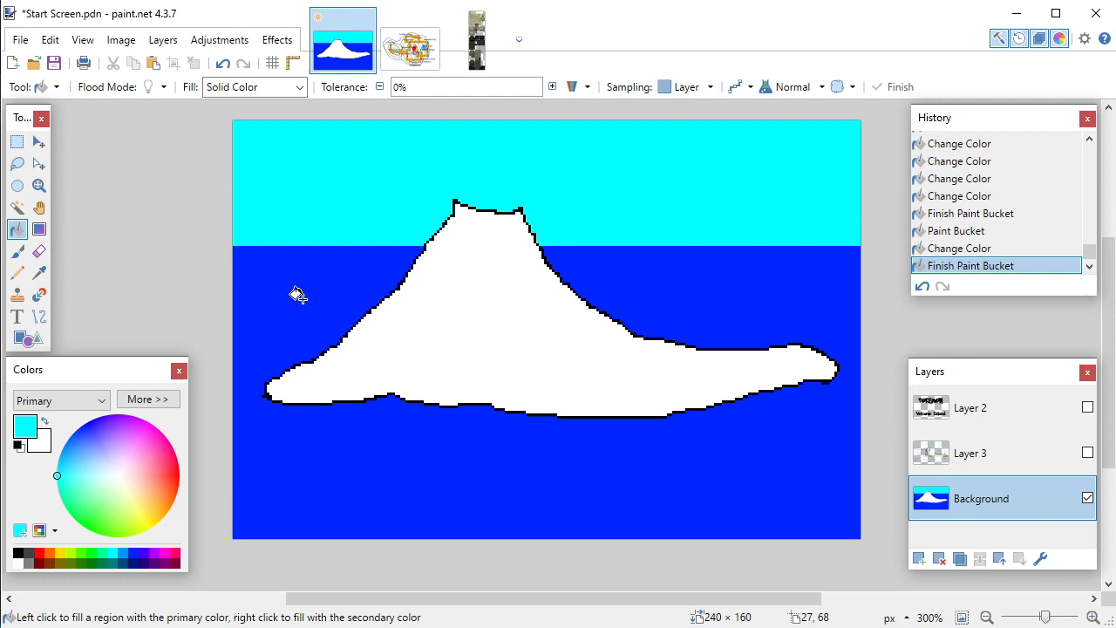
Step: Compare the Layer 3 sketch with the coloured sea and sky, then hide it again and reselect the Background layer
{"action": "left_click", "coordinate": [1087, 455]}
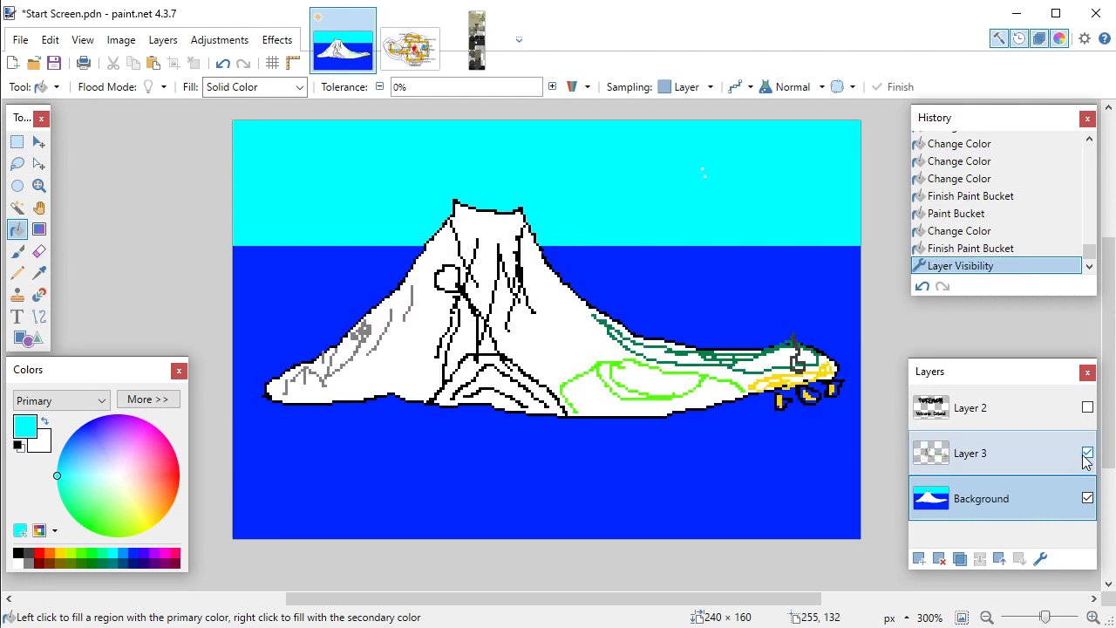
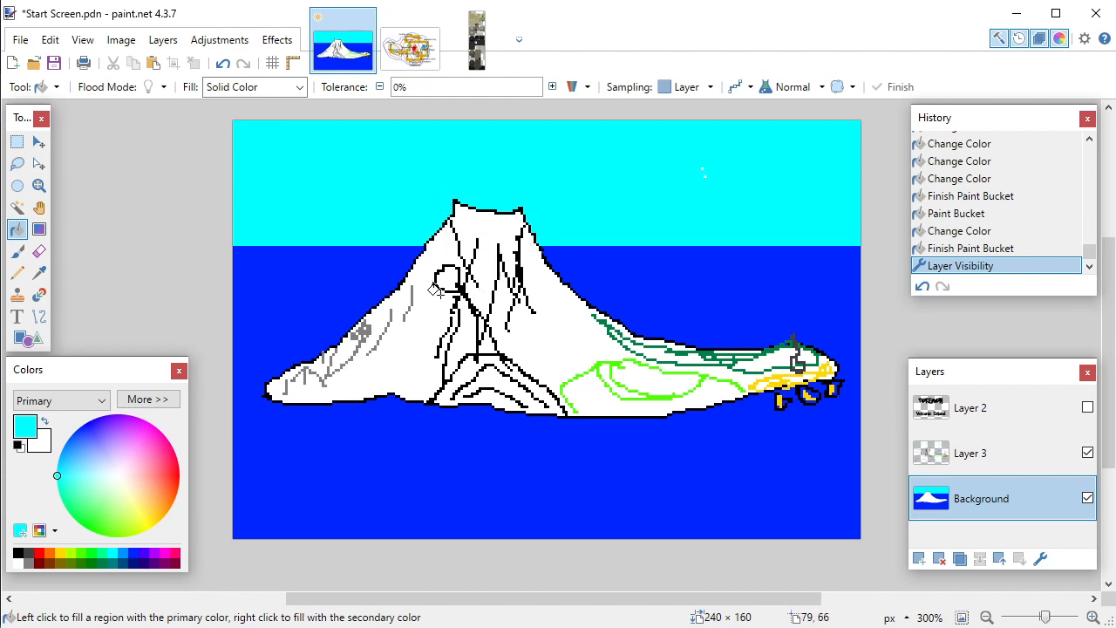
{"action": "left_click", "coordinate": [990, 468]}
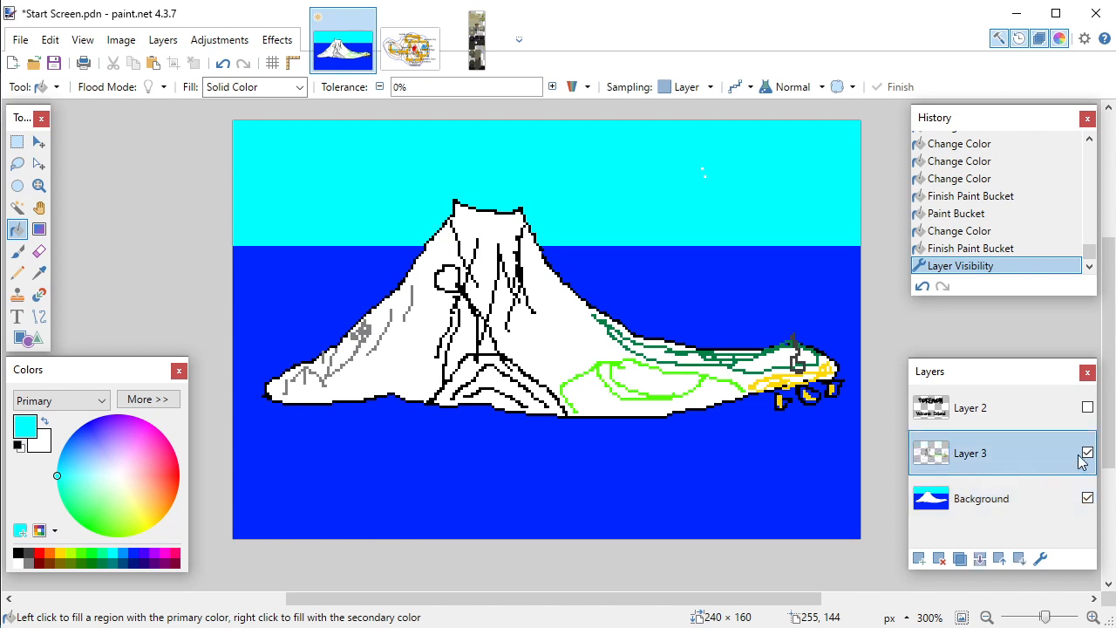
{"action": "left_click", "coordinate": [1089, 453]}
{"action": "left_click", "coordinate": [1011, 496]}
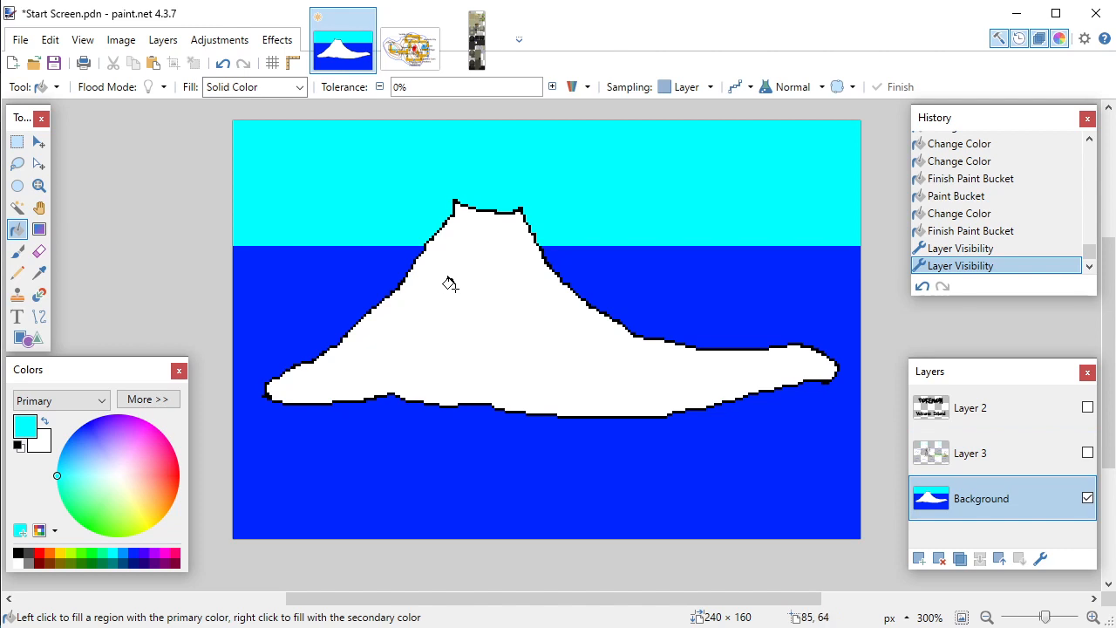
{"action": "left_click", "coordinate": [968, 451]}
{"action": "left_click", "coordinate": [981, 497]}
Step: Sample the light sand colour from the border of the ground tiles in the VI_Route_1 tileset
{"action": "left_click", "coordinate": [493, 50]}
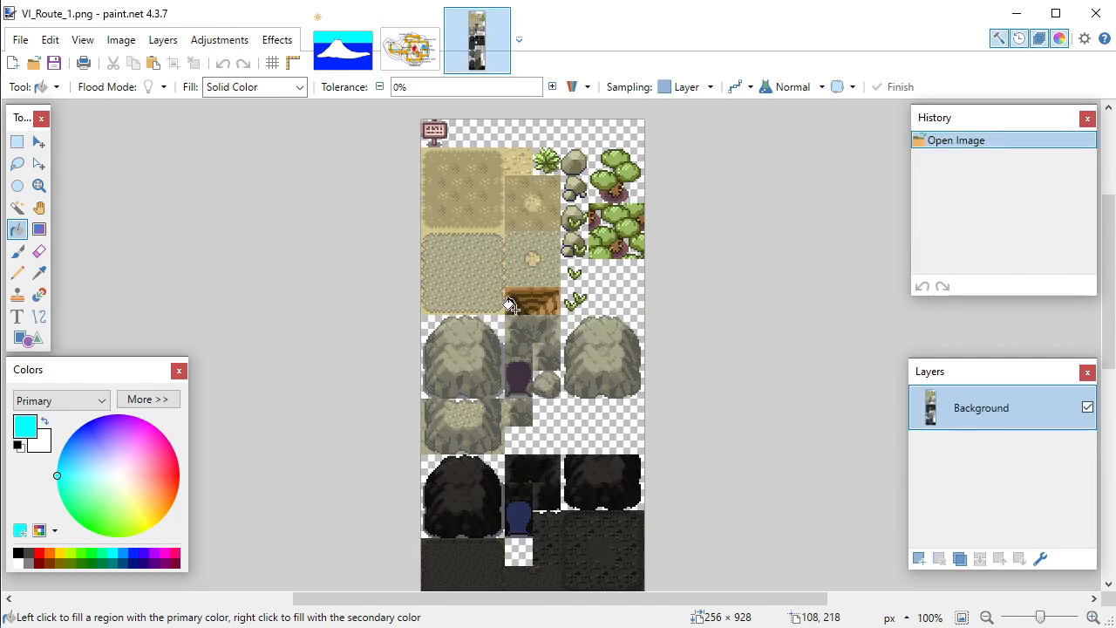
{"action": "left_click", "coordinate": [39, 273]}
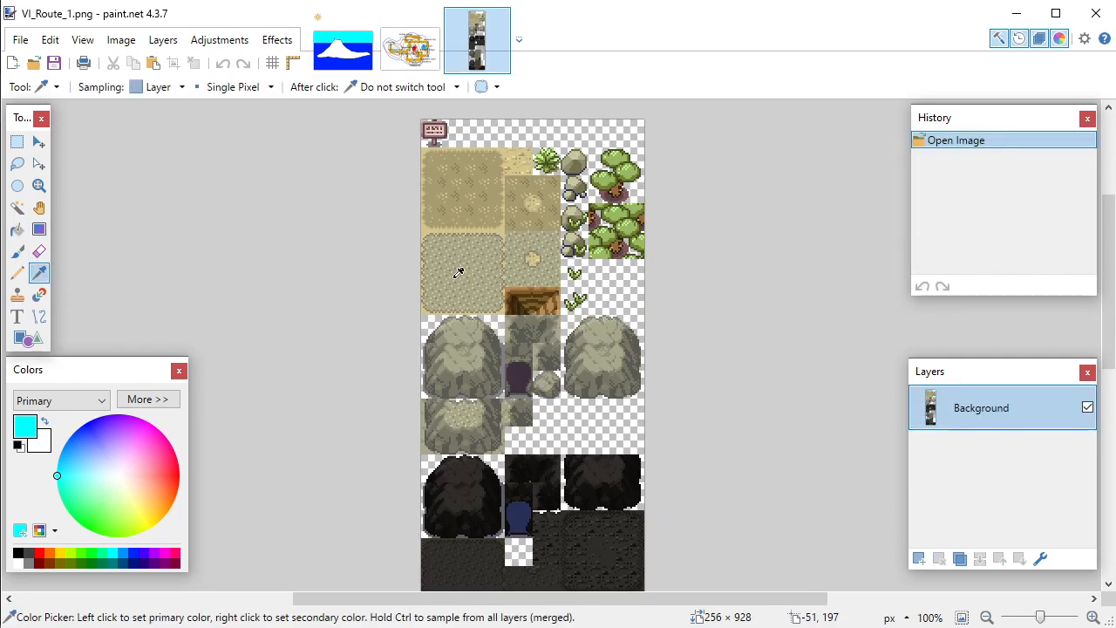
{"action": "scroll", "coordinate": [487, 227], "scroll_direction": "up", "scroll_amount": 2, "text": "ctrl"}
{"action": "scroll", "coordinate": [486, 226], "scroll_direction": "up", "scroll_amount": 1, "text": "ctrl"}
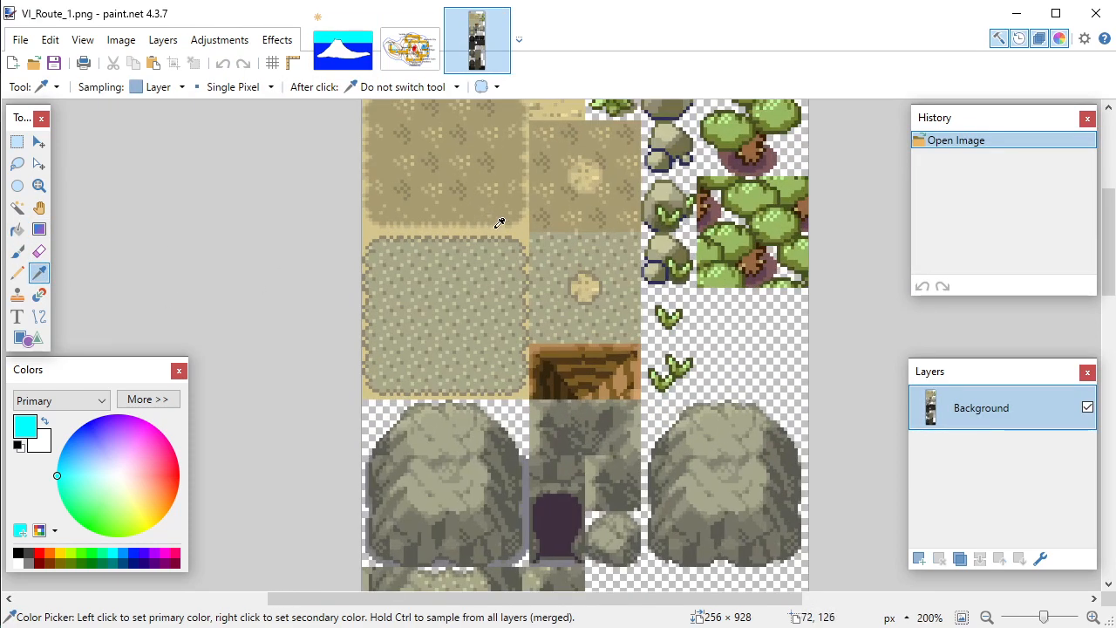
{"action": "left_click", "coordinate": [524, 225]}
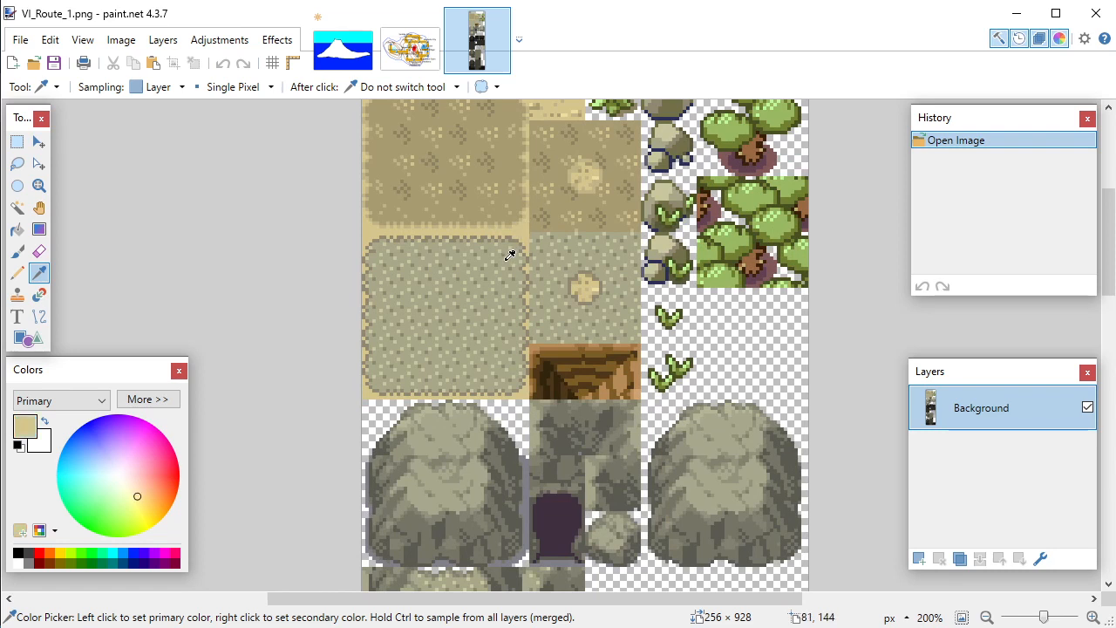
Step: Paint a small sand-coloured patch on the volcano's upper slope in the Start Screen image with a width 5 Paintbrush
{"action": "left_click", "coordinate": [366, 67]}
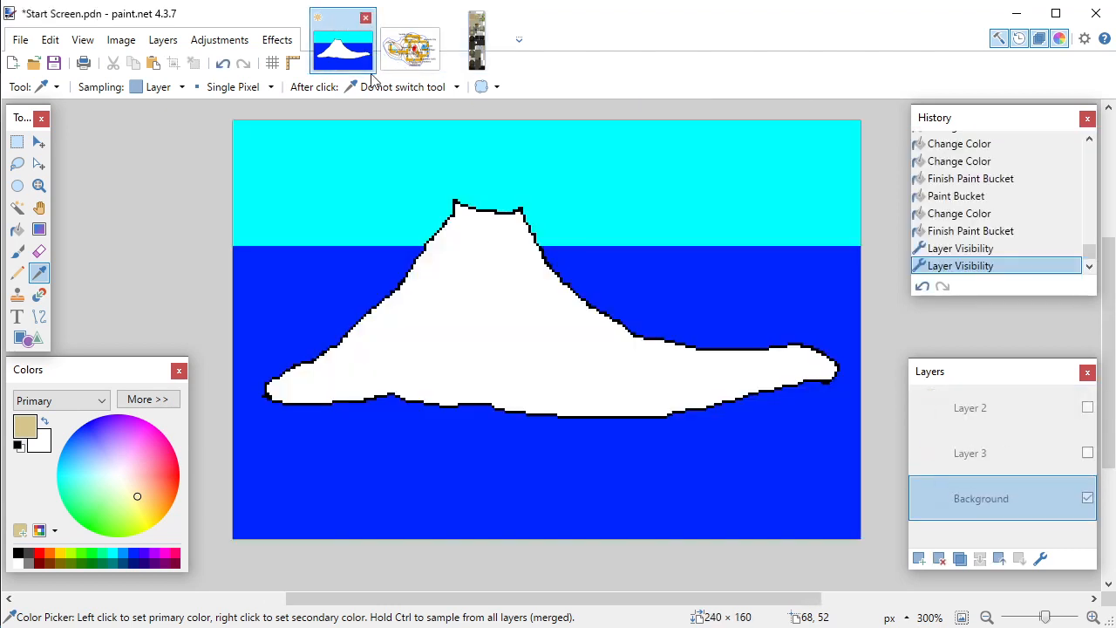
{"action": "left_click", "coordinate": [17, 251]}
{"action": "left_click", "coordinate": [188, 87]}
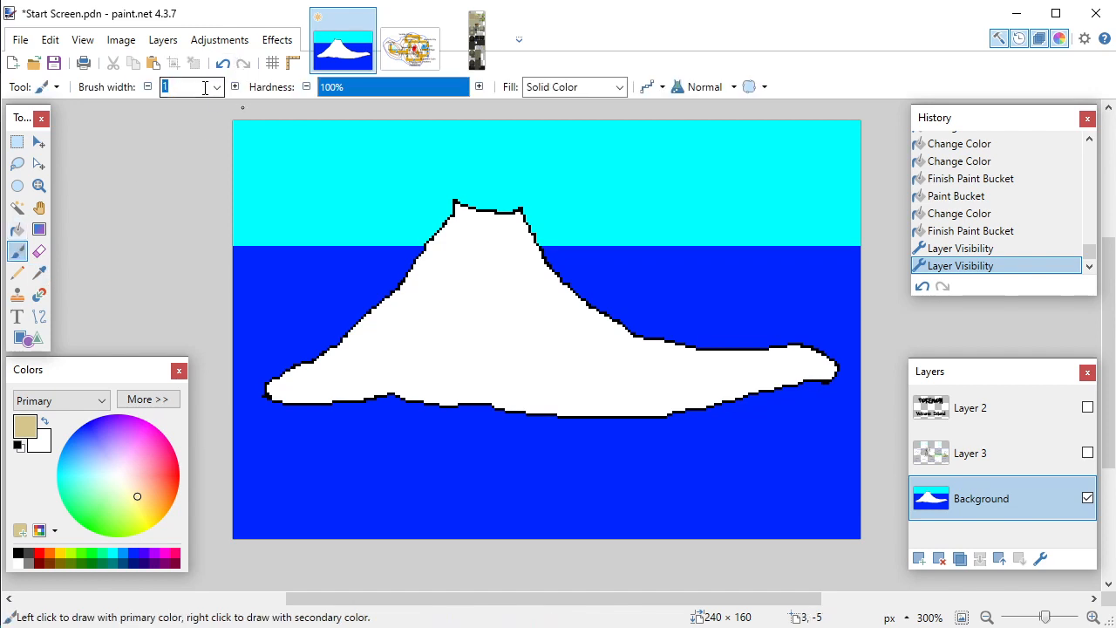
{"action": "left_click", "coordinate": [218, 89]}
{"action": "left_click", "coordinate": [192, 168]}
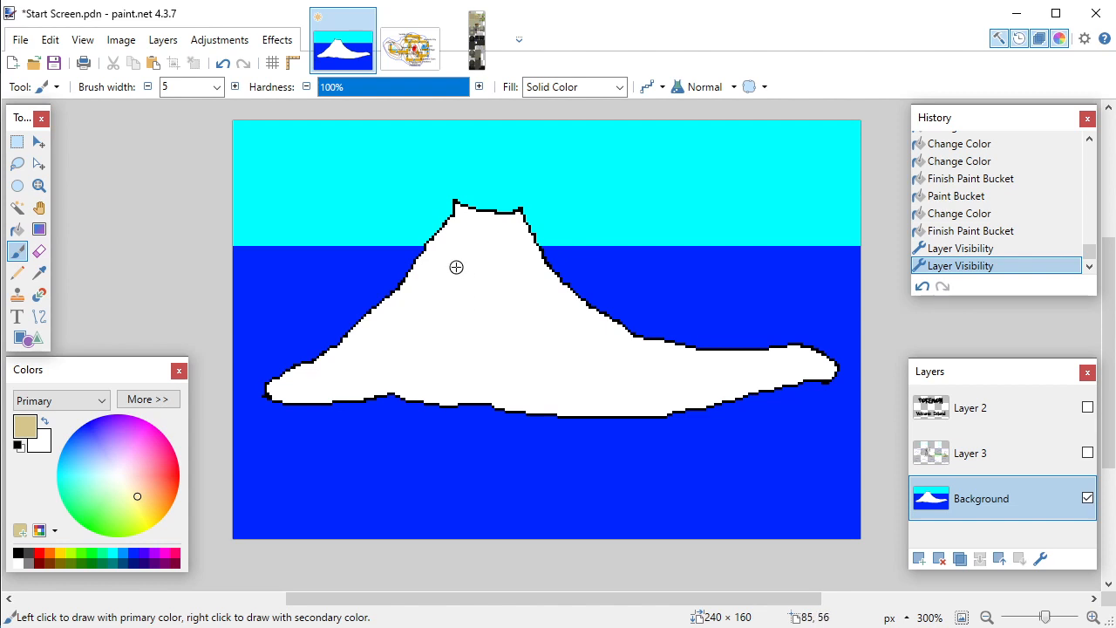
{"action": "left_click_drag", "start_coordinate": [455, 266], "coordinate": [463, 276]}
{"action": "left_click_drag", "start_coordinate": [443, 280], "coordinate": [442, 279]}
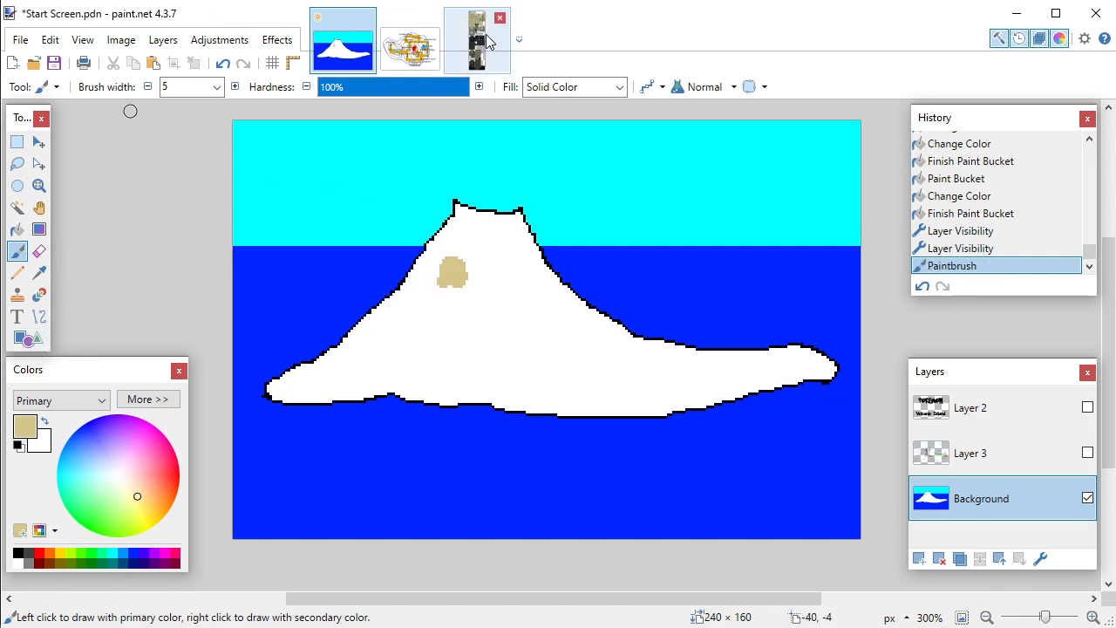
Step: Sample the dark charcoal colour from the black volcanic rock in the VI_Route_1 tileset with the Color Picker
{"action": "left_click", "coordinate": [476, 57]}
{"action": "left_click", "coordinate": [353, 56]}
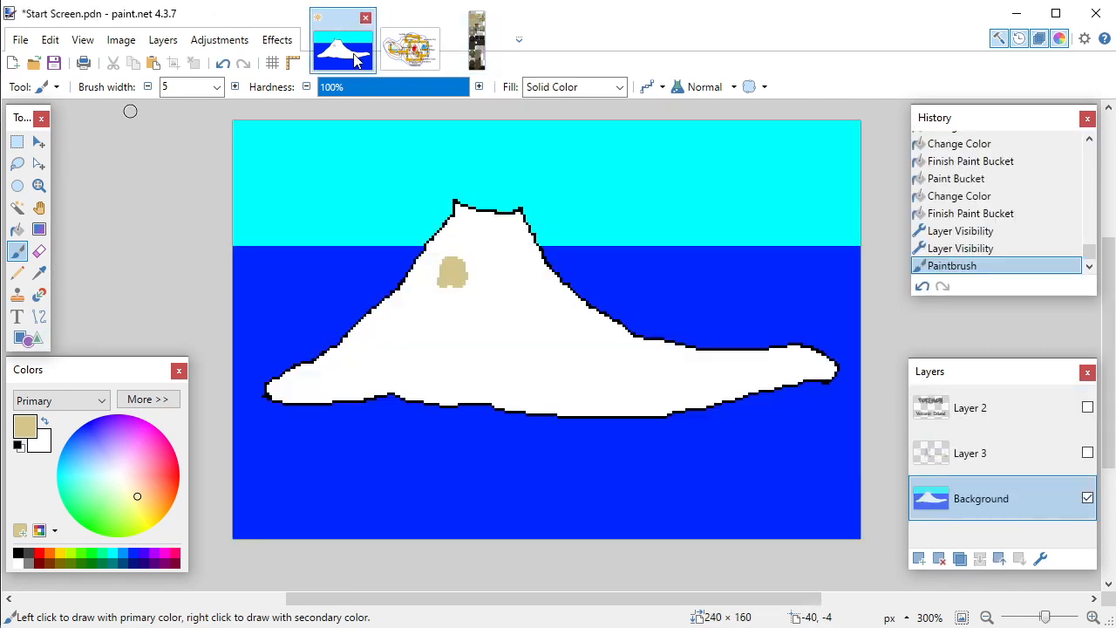
{"action": "left_click", "coordinate": [476, 53]}
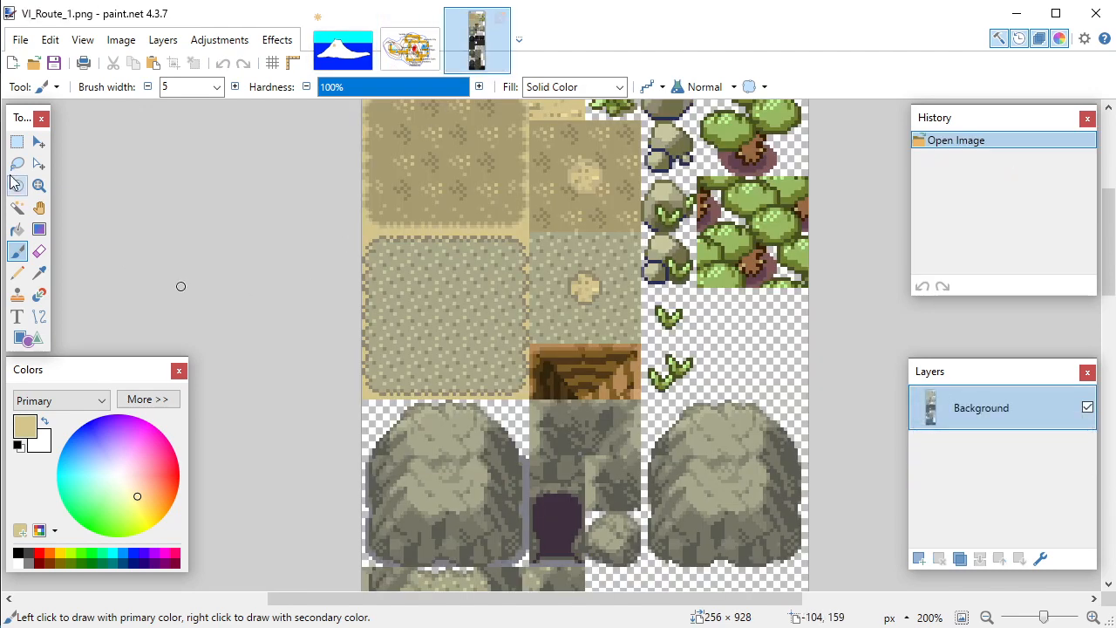
{"action": "scroll", "coordinate": [445, 350], "scroll_direction": "down", "scroll_amount": 2}
{"action": "scroll", "coordinate": [445, 351], "scroll_direction": "down", "scroll_amount": 6}
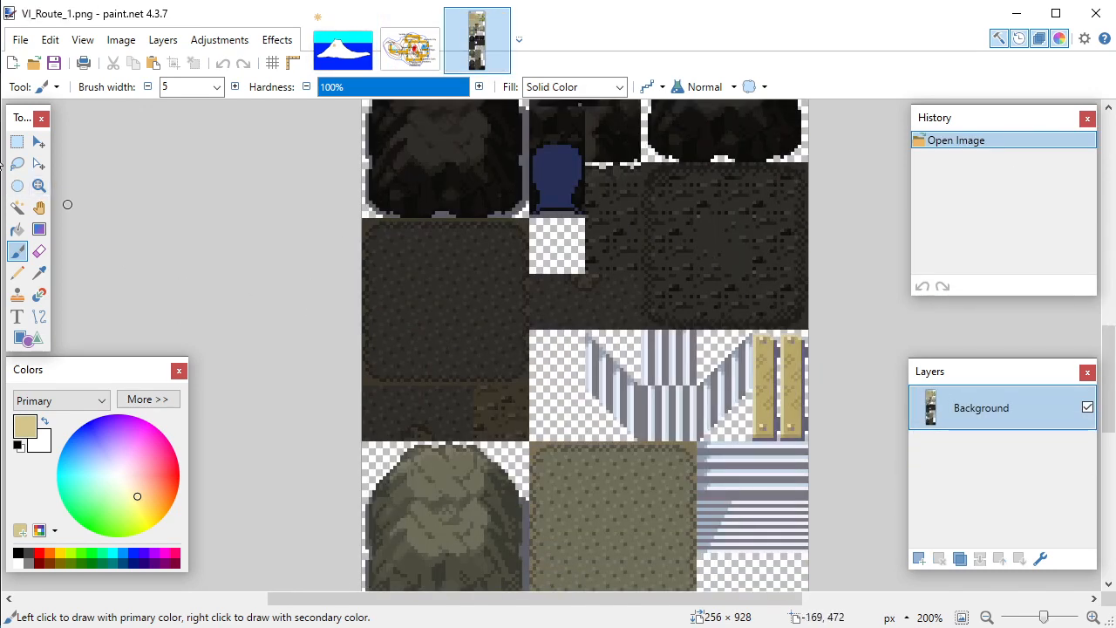
{"action": "left_click", "coordinate": [38, 273]}
{"action": "scroll", "coordinate": [543, 277], "scroll_direction": "up", "scroll_amount": 2}
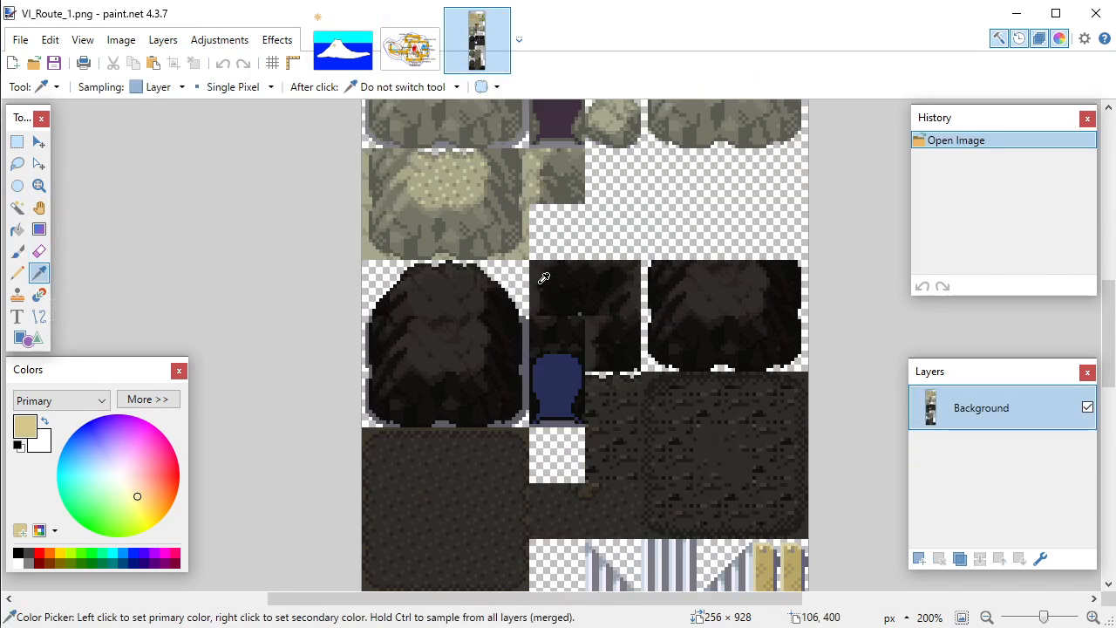
{"action": "left_click", "coordinate": [474, 330]}
Step: Paint a tall charcoal wedge from the volcano's upper slope down to the shore in the Start Screen image with a width 5 Paintbrush
{"action": "left_click", "coordinate": [344, 61]}
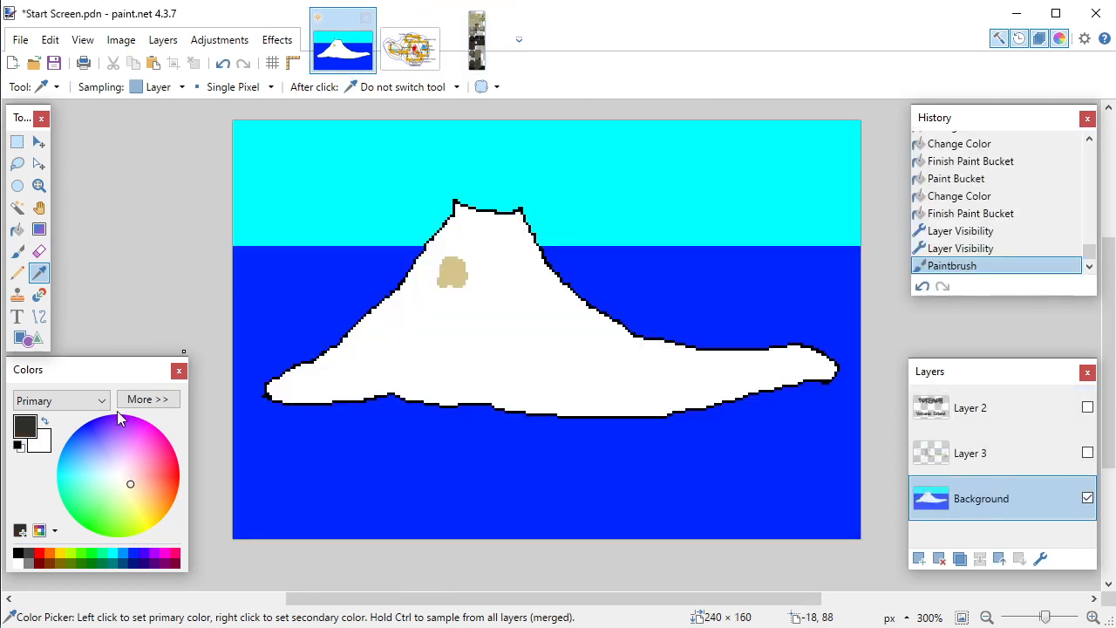
{"action": "left_click", "coordinate": [17, 251]}
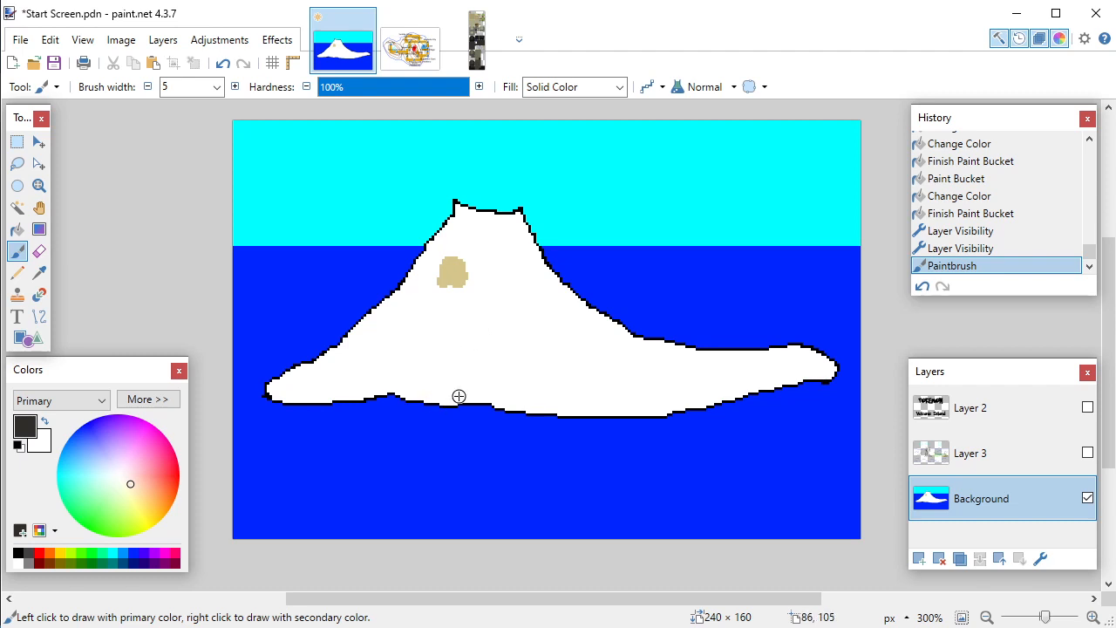
{"action": "mouse_move", "coordinate": [463, 392]}
{"action": "left_mouse_down"}
{"action": "mouse_move", "coordinate": [517, 407]}
{"action": "mouse_move", "coordinate": [471, 382]}
{"action": "mouse_move", "coordinate": [461, 389]}
{"action": "mouse_move", "coordinate": [493, 394]}
{"action": "mouse_move", "coordinate": [446, 398]}
{"action": "mouse_move", "coordinate": [476, 380]}
{"action": "mouse_move", "coordinate": [469, 386]}
{"action": "left_mouse_up"}
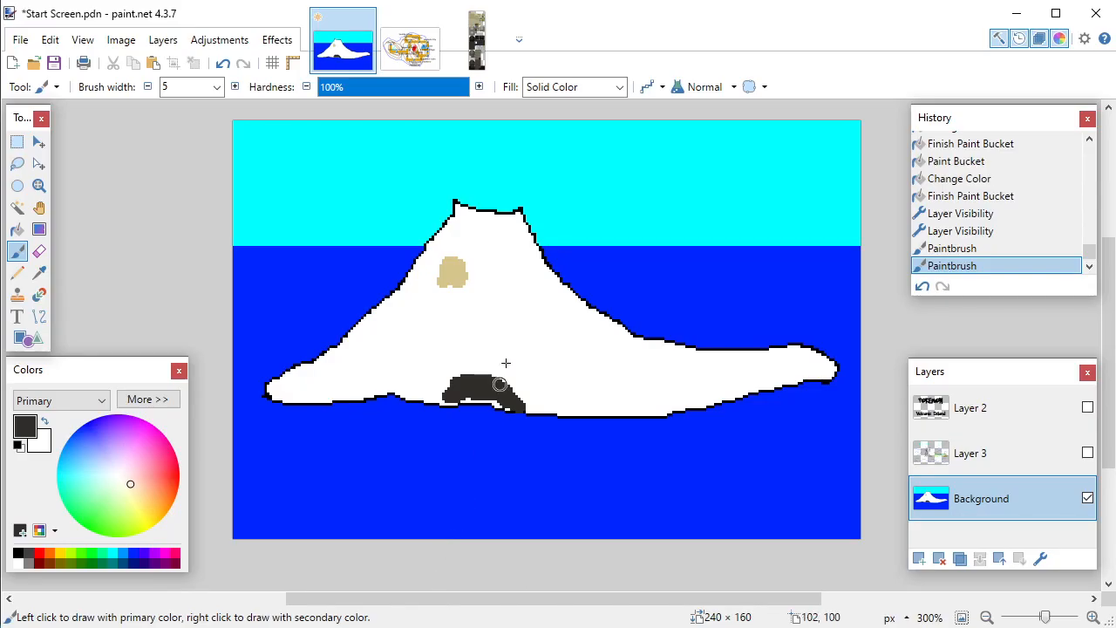
{"action": "mouse_move", "coordinate": [456, 378]}
{"action": "left_mouse_down"}
{"action": "mouse_move", "coordinate": [448, 389]}
{"action": "mouse_move", "coordinate": [467, 364]}
{"action": "mouse_move", "coordinate": [481, 265]}
{"action": "mouse_move", "coordinate": [517, 395]}
{"action": "mouse_move", "coordinate": [532, 406]}
{"action": "mouse_move", "coordinate": [499, 307]}
{"action": "mouse_move", "coordinate": [538, 405]}
{"action": "mouse_move", "coordinate": [482, 296]}
{"action": "mouse_move", "coordinate": [513, 387]}
{"action": "mouse_move", "coordinate": [486, 350]}
{"action": "mouse_move", "coordinate": [480, 374]}
{"action": "mouse_move", "coordinate": [496, 361]}
{"action": "mouse_move", "coordinate": [502, 389]}
{"action": "left_mouse_up"}
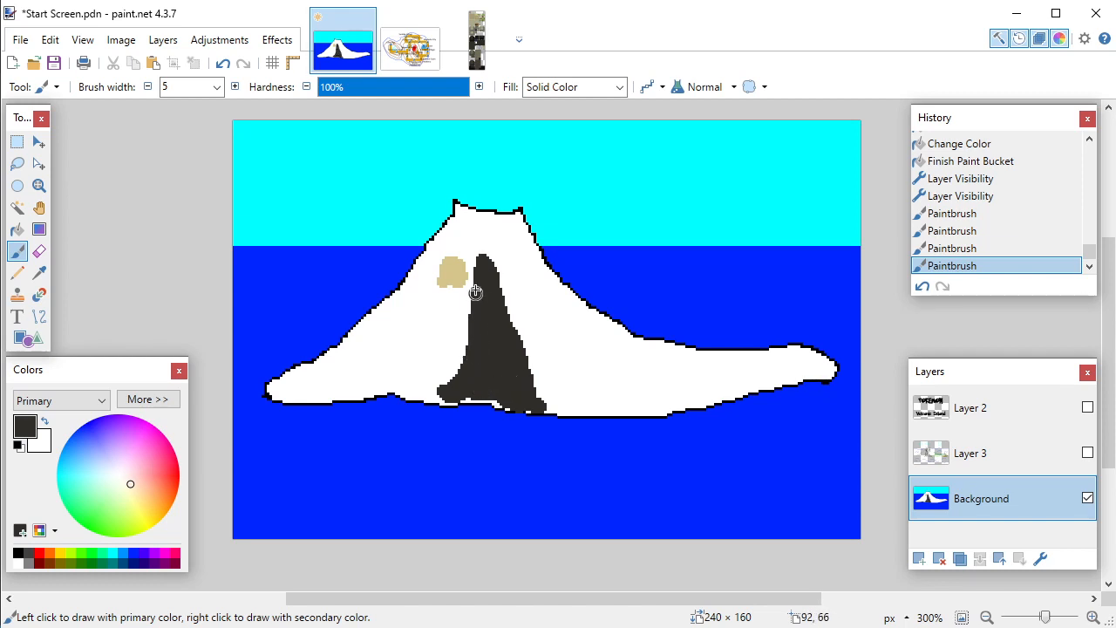
{"action": "mouse_move", "coordinate": [476, 276]}
{"action": "left_mouse_down"}
{"action": "mouse_move", "coordinate": [434, 391]}
{"action": "mouse_move", "coordinate": [446, 387]}
{"action": "mouse_move", "coordinate": [460, 337]}
{"action": "mouse_move", "coordinate": [462, 371]}
{"action": "left_mouse_up"}
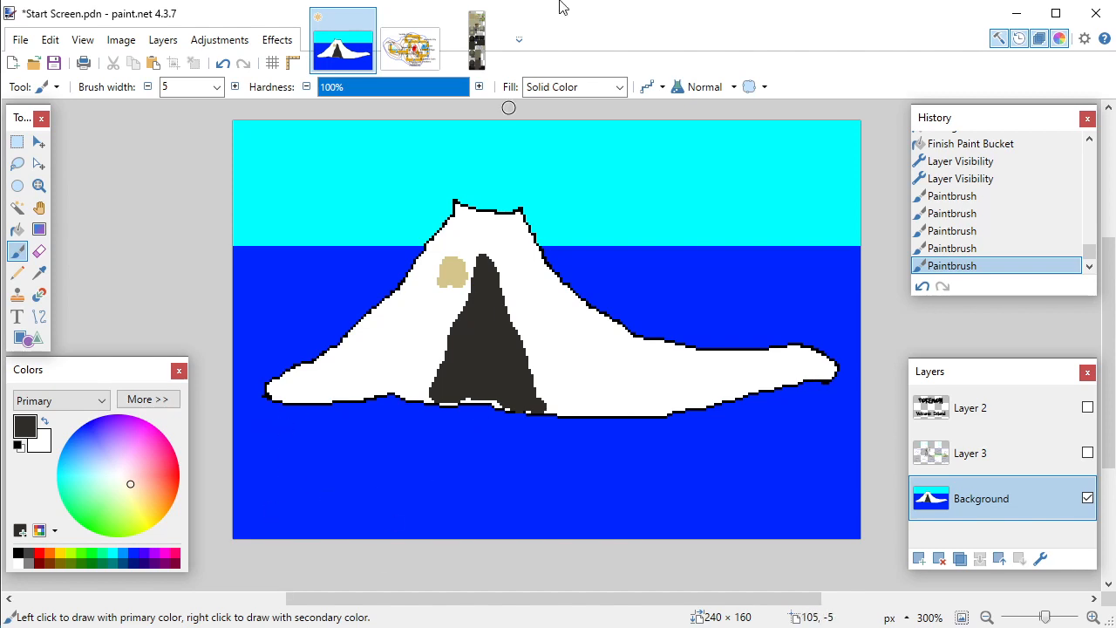
Step: Sample the light green colour from the tree foliage in the VI_Route_1 tileset
{"action": "left_click", "coordinate": [485, 54]}
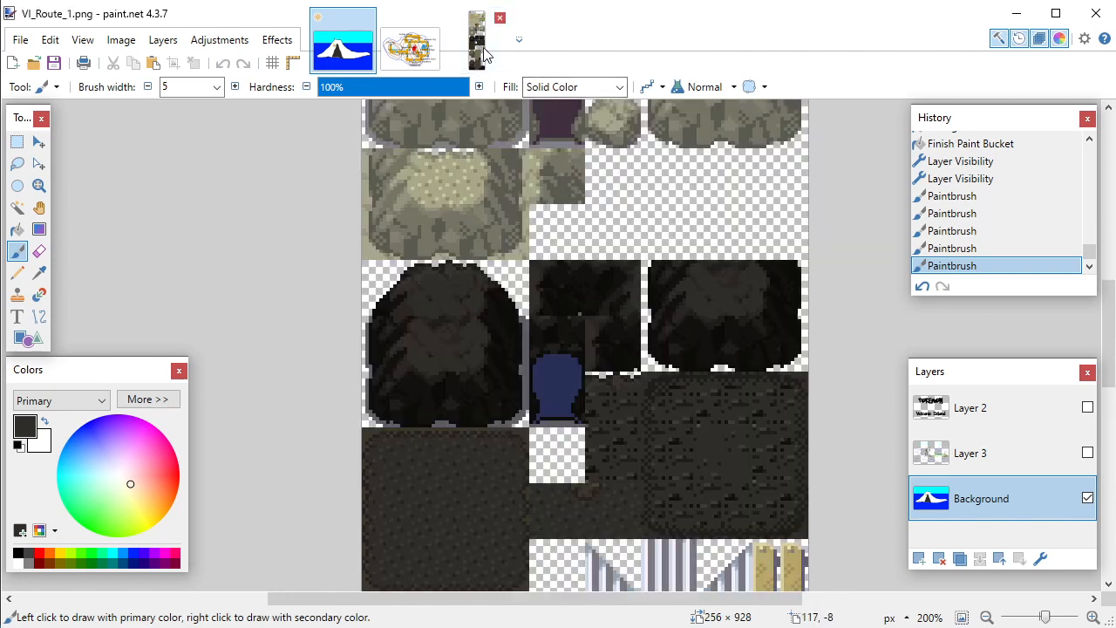
{"action": "scroll", "coordinate": [666, 354], "scroll_direction": "up", "scroll_amount": 5}
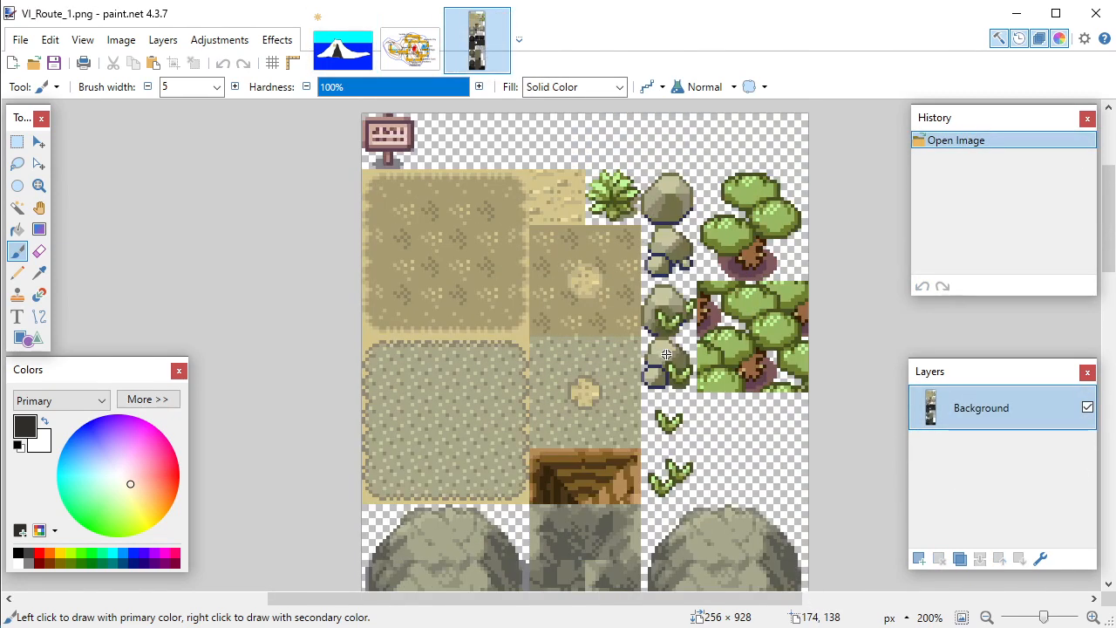
{"action": "scroll", "coordinate": [576, 250], "scroll_direction": "down", "scroll_amount": 3}
{"action": "scroll", "coordinate": [577, 249], "scroll_direction": "up", "scroll_amount": 3}
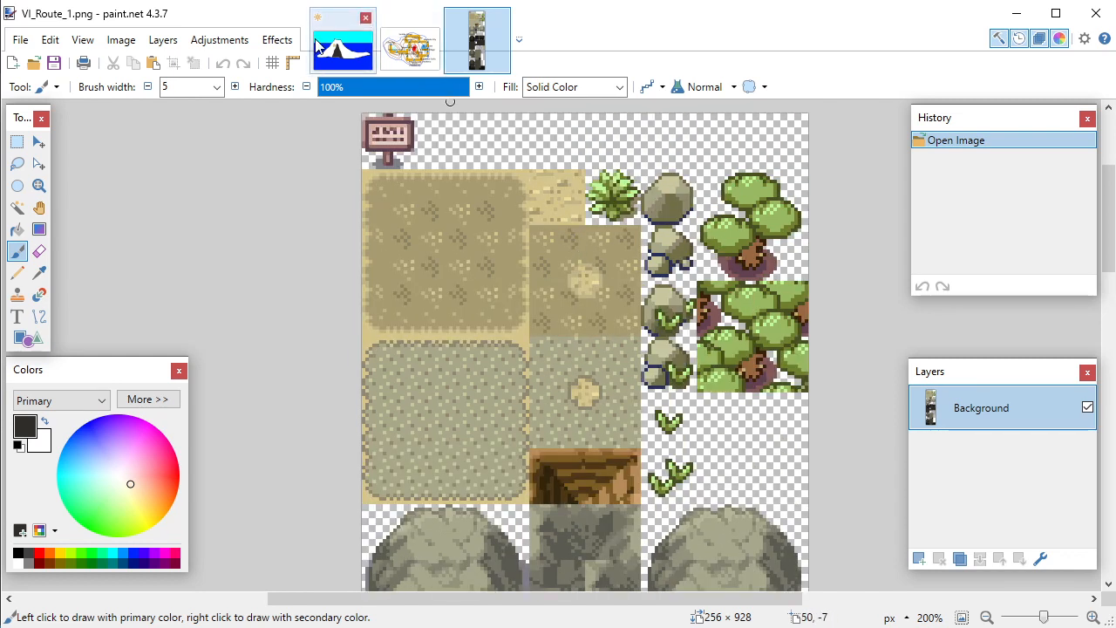
{"action": "left_click", "coordinate": [343, 48]}
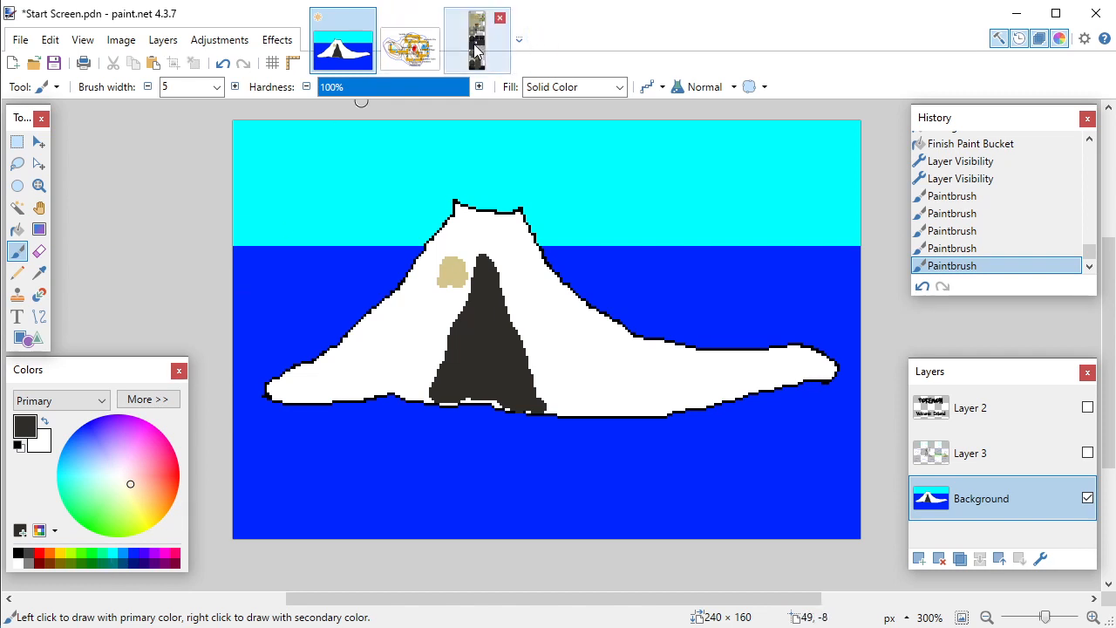
{"action": "left_click", "coordinate": [477, 52]}
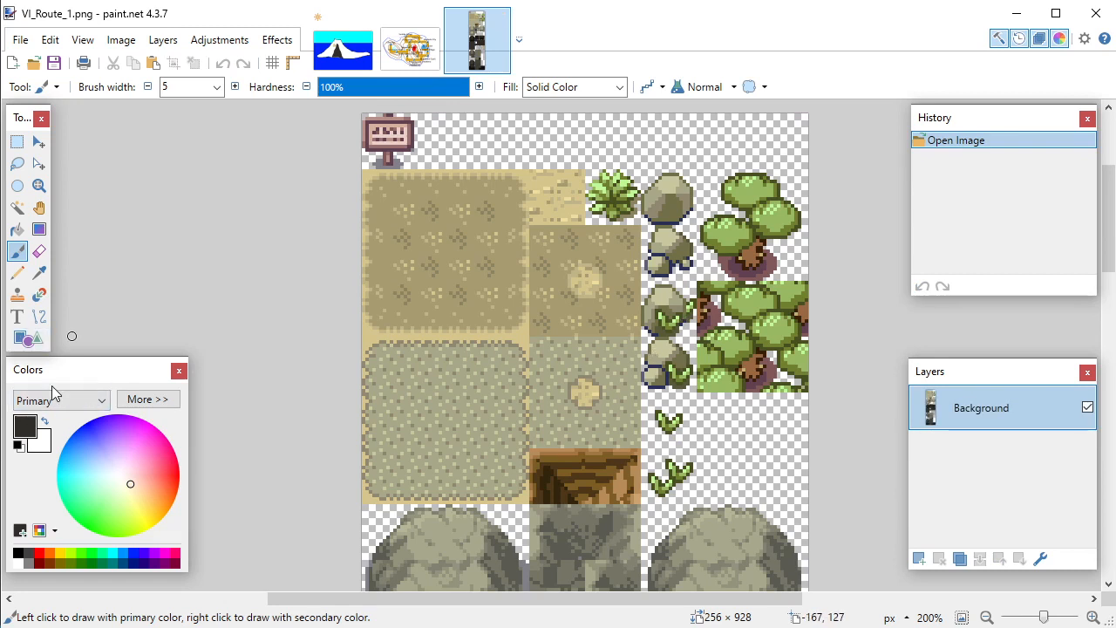
{"action": "left_click", "coordinate": [42, 272]}
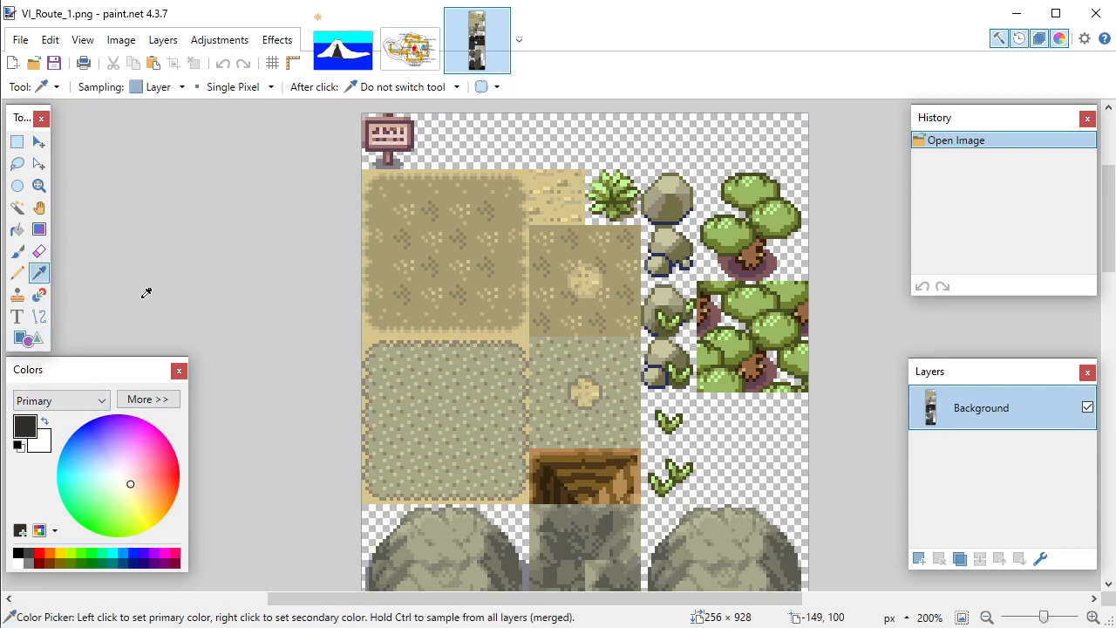
{"action": "left_click", "coordinate": [776, 203]}
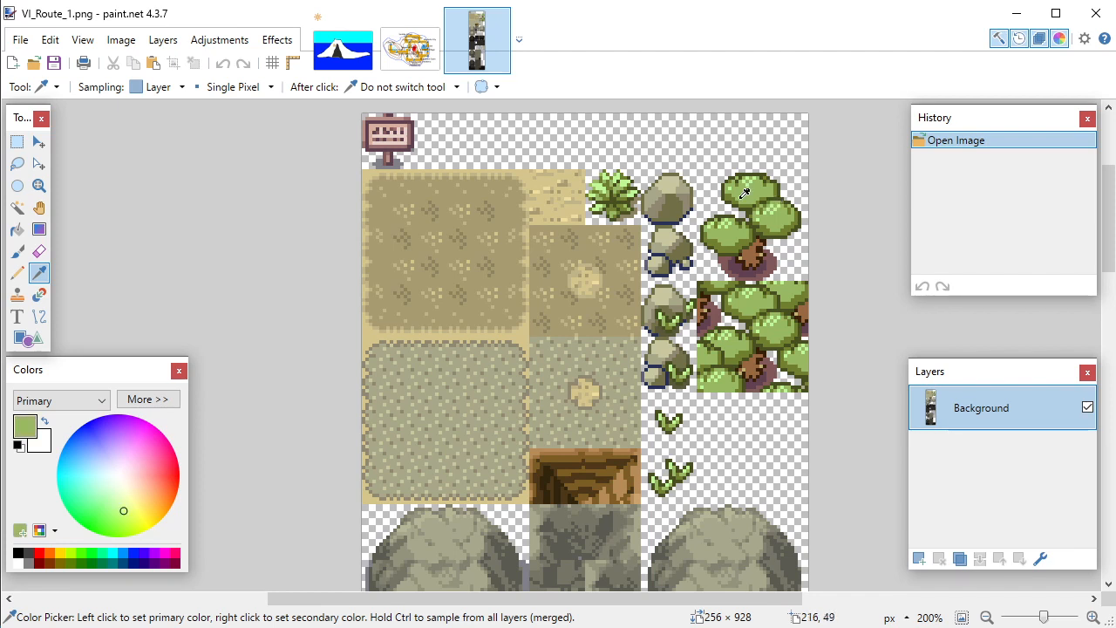
Step: Paint a green area along the island's lower slope east of the charcoal wedge in the Start Screen image with a width 5 Paintbrush
{"action": "left_click", "coordinate": [324, 54]}
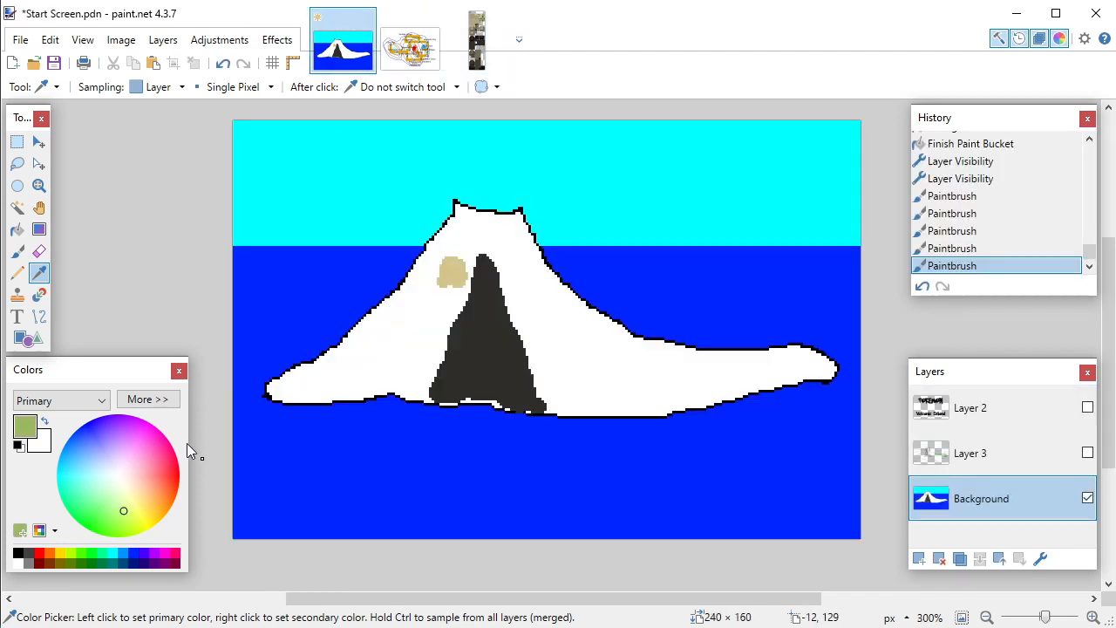
{"action": "left_click", "coordinate": [17, 251]}
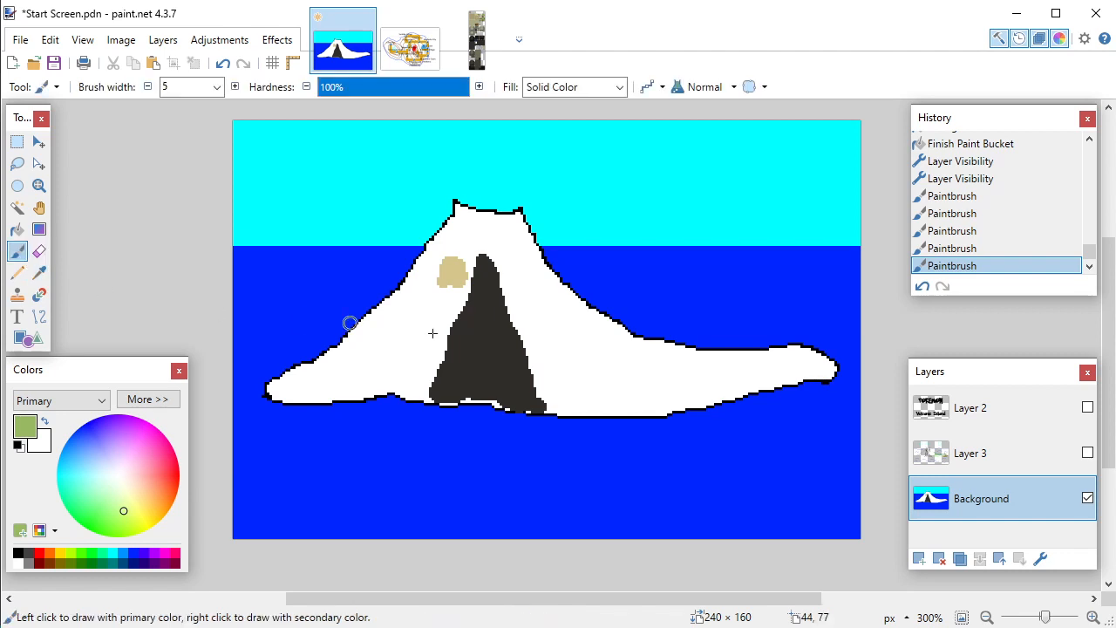
{"action": "mouse_move", "coordinate": [552, 374]}
{"action": "left_mouse_down"}
{"action": "mouse_move", "coordinate": [595, 374]}
{"action": "mouse_move", "coordinate": [531, 329]}
{"action": "mouse_move", "coordinate": [567, 365]}
{"action": "mouse_move", "coordinate": [637, 359]}
{"action": "mouse_move", "coordinate": [572, 383]}
{"action": "mouse_move", "coordinate": [658, 370]}
{"action": "mouse_move", "coordinate": [664, 394]}
{"action": "mouse_move", "coordinate": [645, 407]}
{"action": "mouse_move", "coordinate": [563, 400]}
{"action": "mouse_move", "coordinate": [542, 354]}
{"action": "mouse_move", "coordinate": [652, 363]}
{"action": "mouse_move", "coordinate": [657, 386]}
{"action": "mouse_move", "coordinate": [614, 392]}
{"action": "mouse_move", "coordinate": [665, 403]}
{"action": "left_mouse_up"}
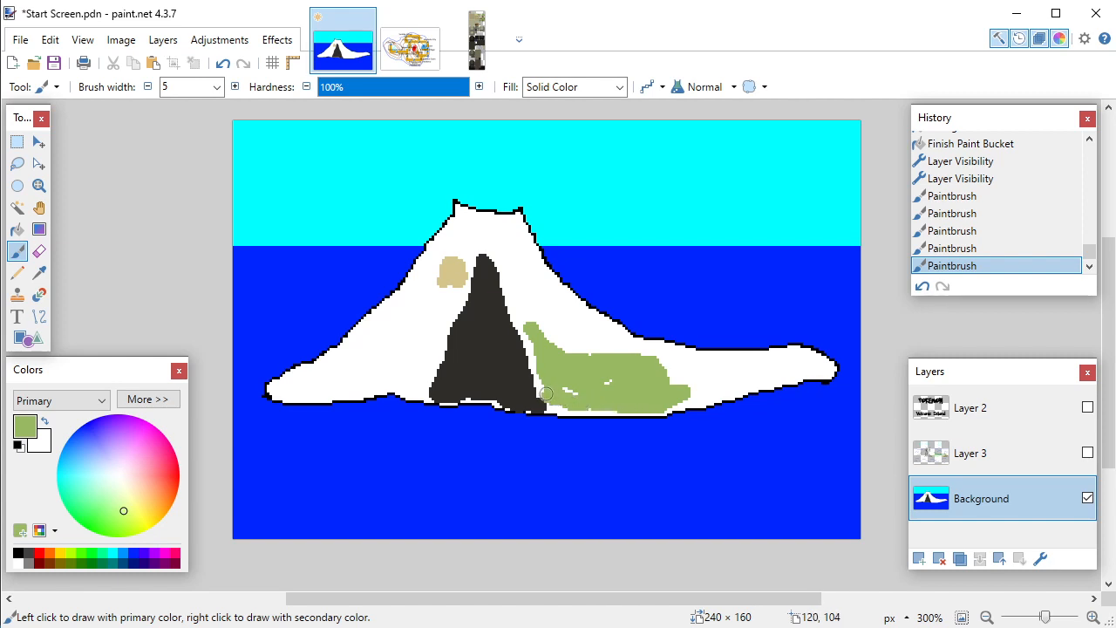
{"action": "left_click_drag", "start_coordinate": [542, 375], "coordinate": [520, 321]}
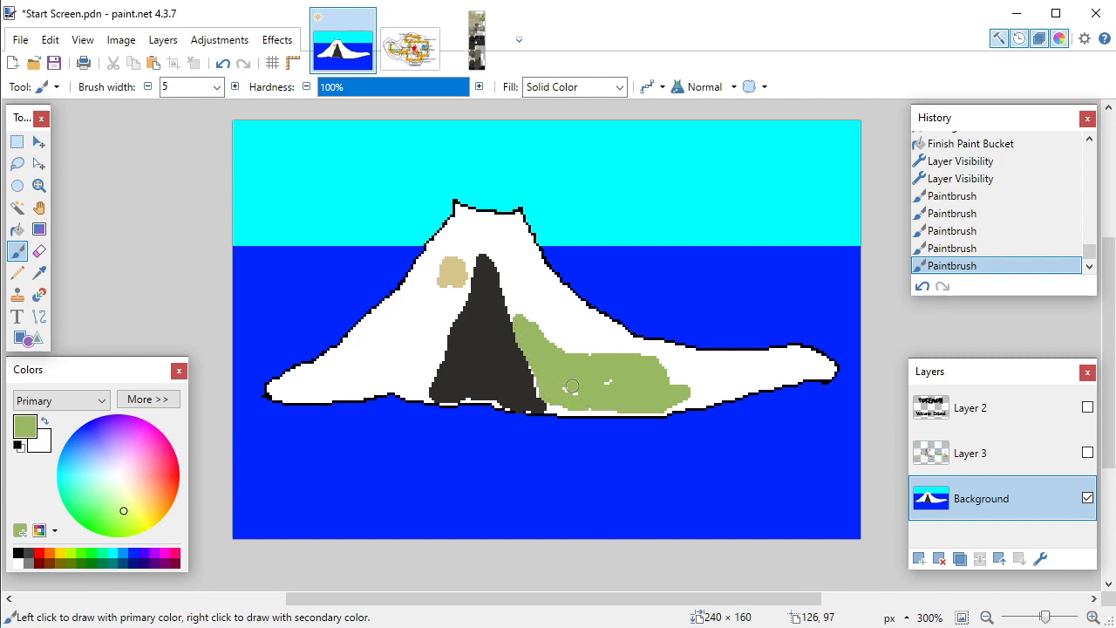
{"action": "left_click_drag", "start_coordinate": [558, 406], "coordinate": [579, 408]}
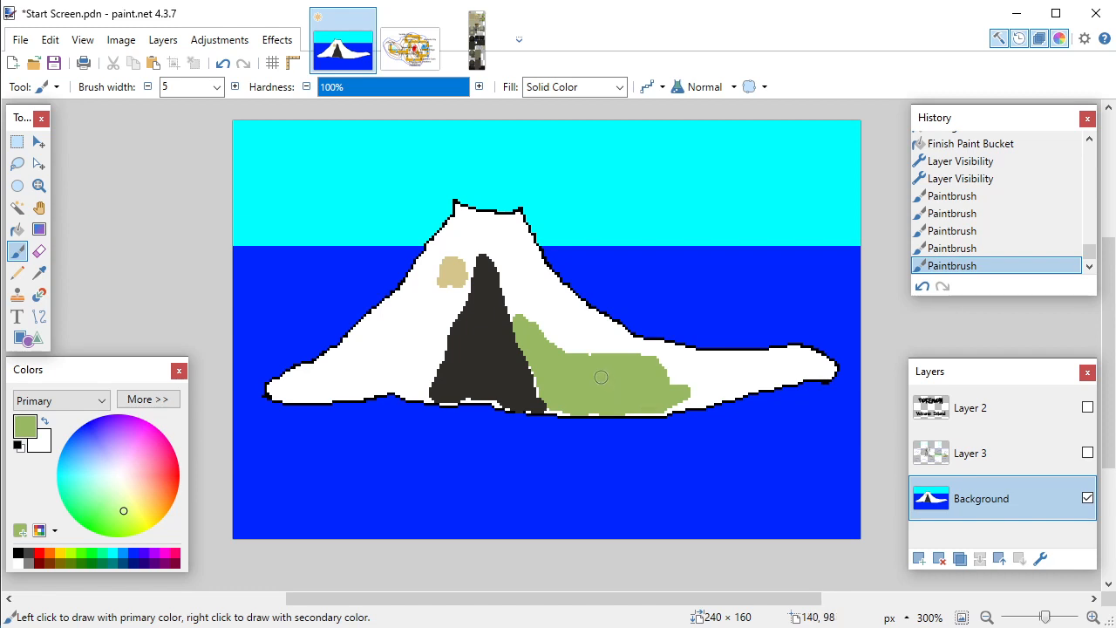
{"action": "left_click", "coordinate": [593, 357]}
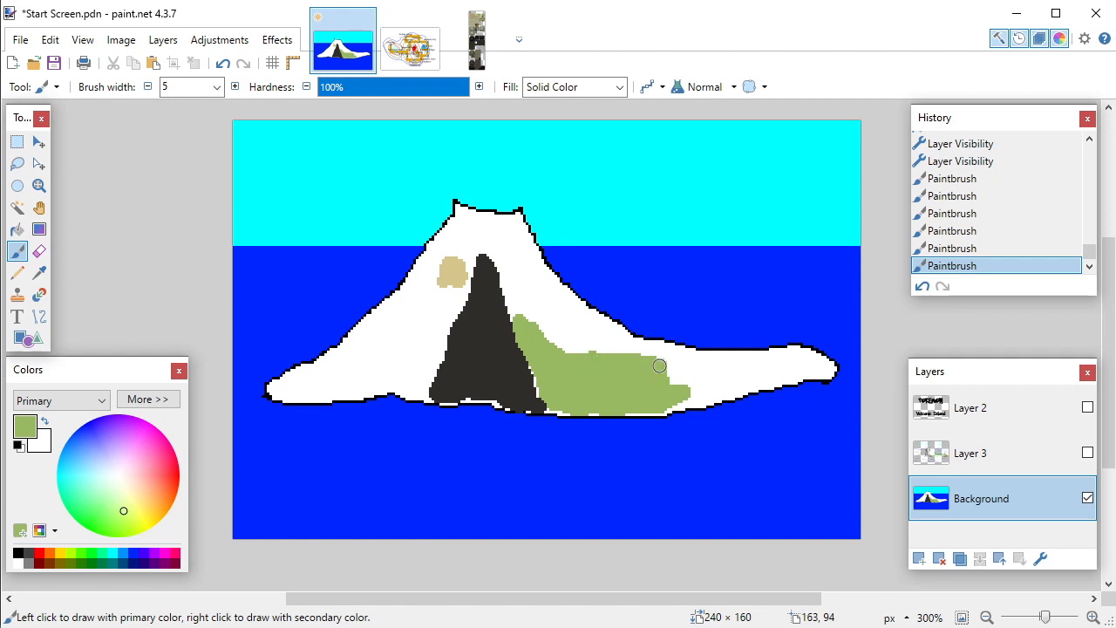
{"action": "mouse_move", "coordinate": [660, 366]}
{"action": "left_mouse_down"}
{"action": "mouse_move", "coordinate": [692, 401]}
{"action": "mouse_move", "coordinate": [713, 392]}
{"action": "mouse_move", "coordinate": [700, 381]}
{"action": "mouse_move", "coordinate": [725, 393]}
{"action": "mouse_move", "coordinate": [715, 391]}
{"action": "left_mouse_up"}
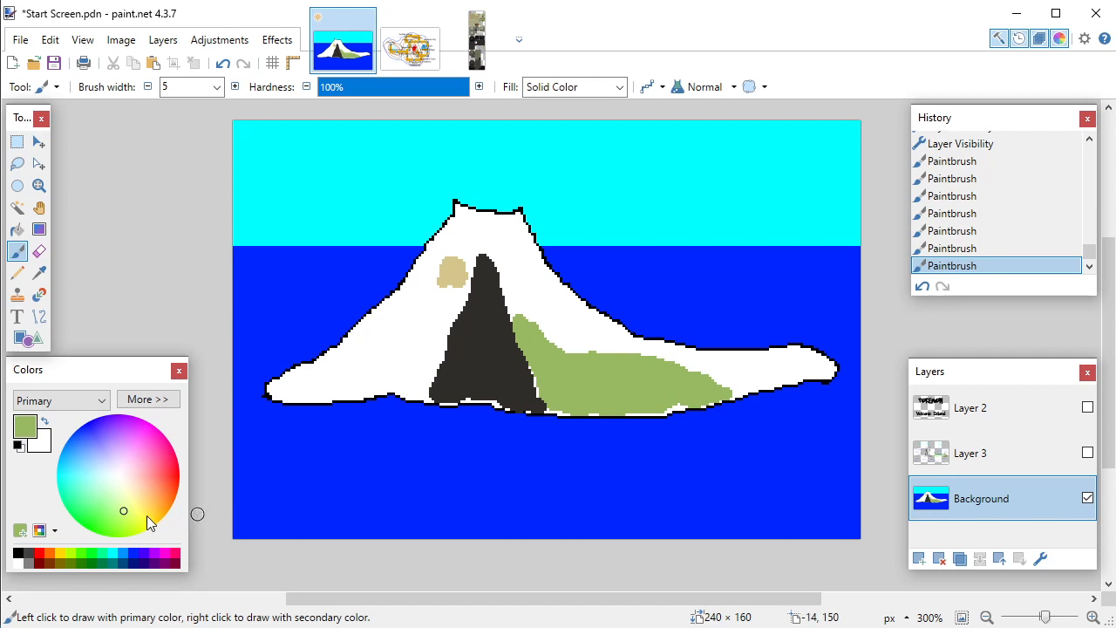
Step: Sample the pale sand colour from the small sand tile beside the leafy plant in the VI_Route_1 tileset
{"action": "left_click", "coordinate": [477, 39]}
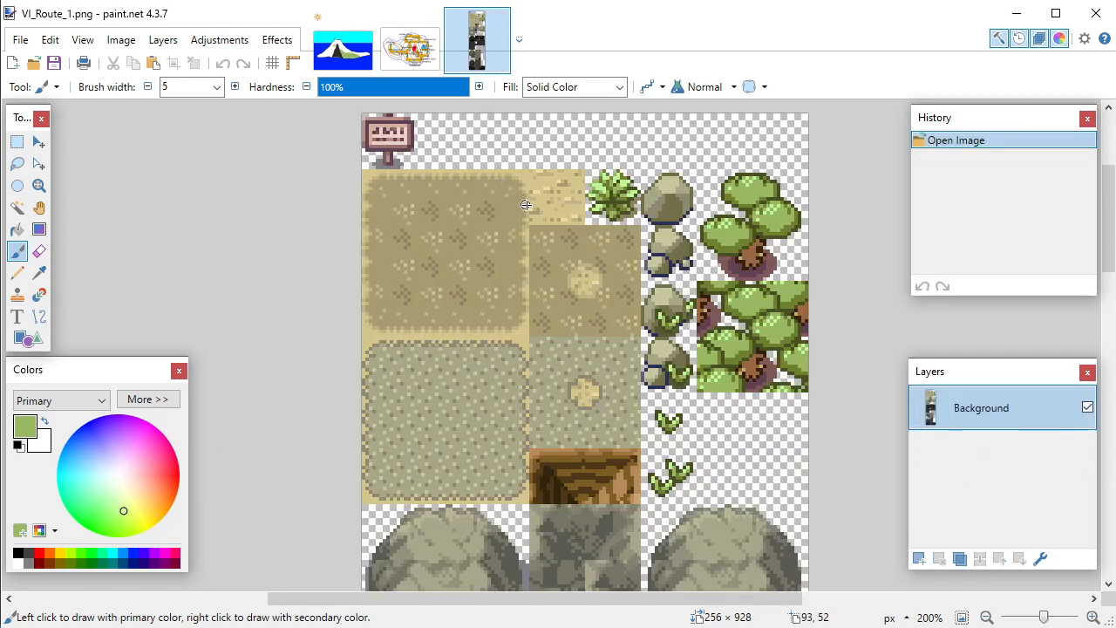
{"action": "left_click", "coordinate": [38, 273]}
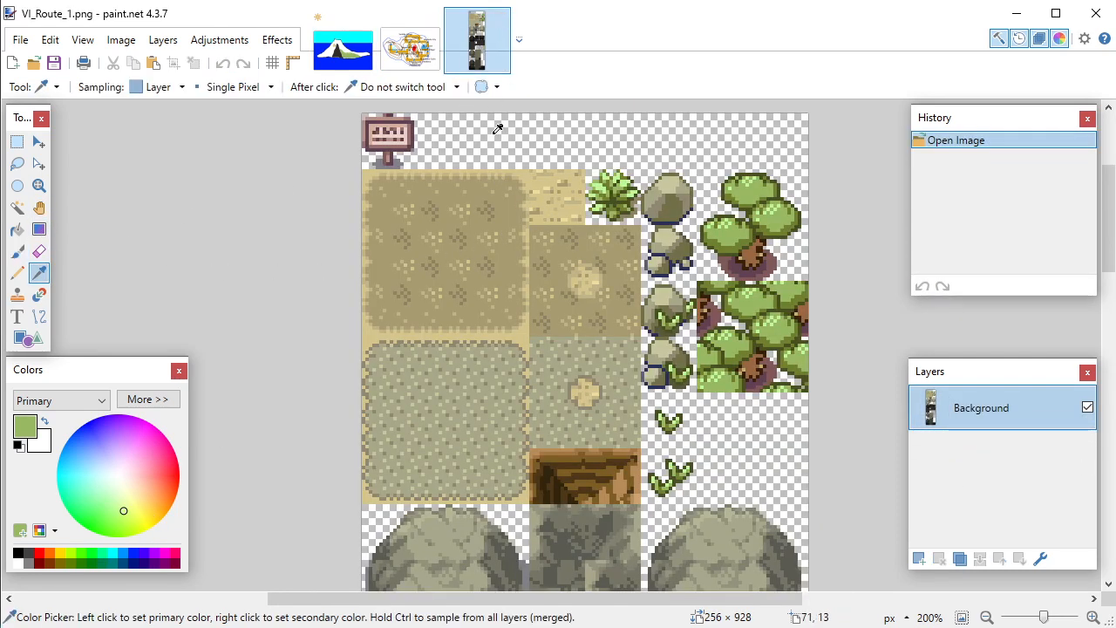
{"action": "left_click", "coordinate": [550, 183]}
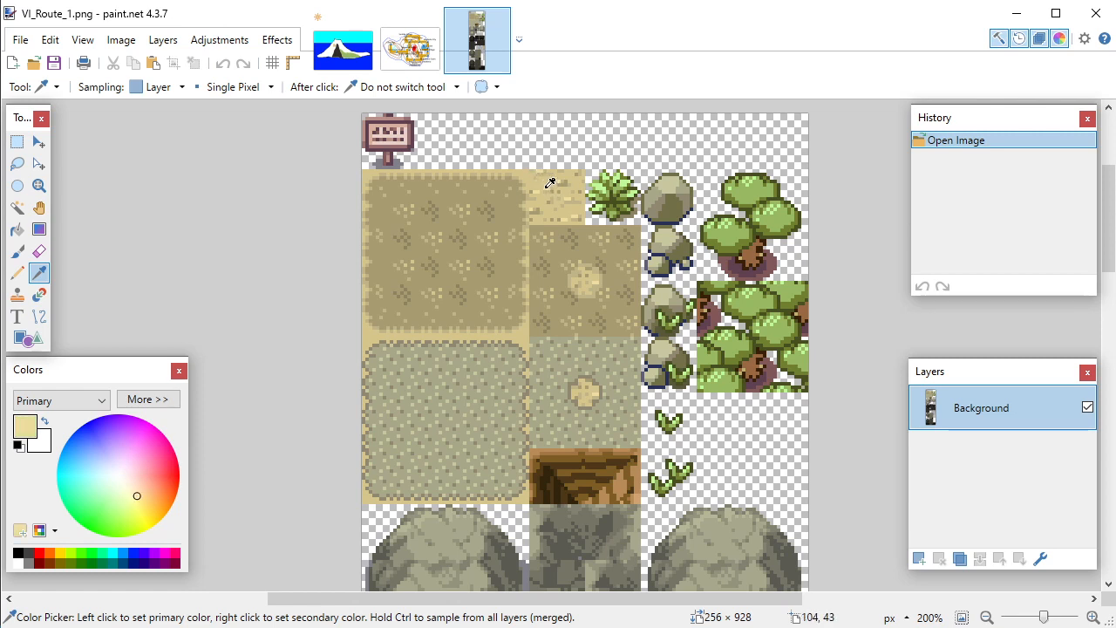
Step: Colour the island's eastern tip pale sand in the Start Screen image with the Recolor tool at width 5
{"action": "left_click", "coordinate": [349, 48]}
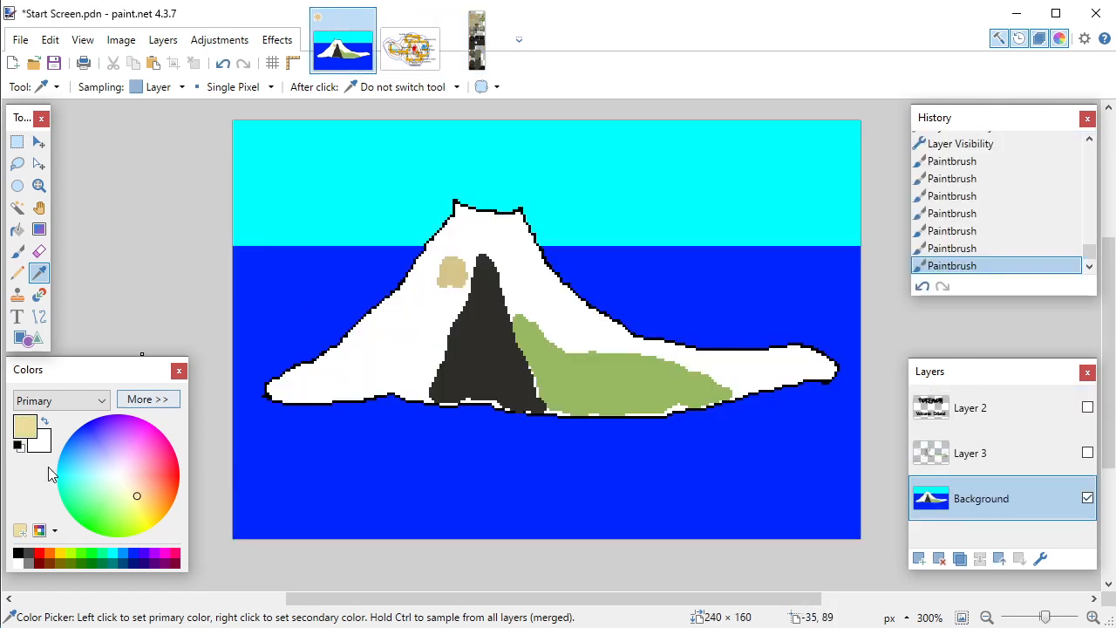
{"action": "left_click", "coordinate": [38, 295]}
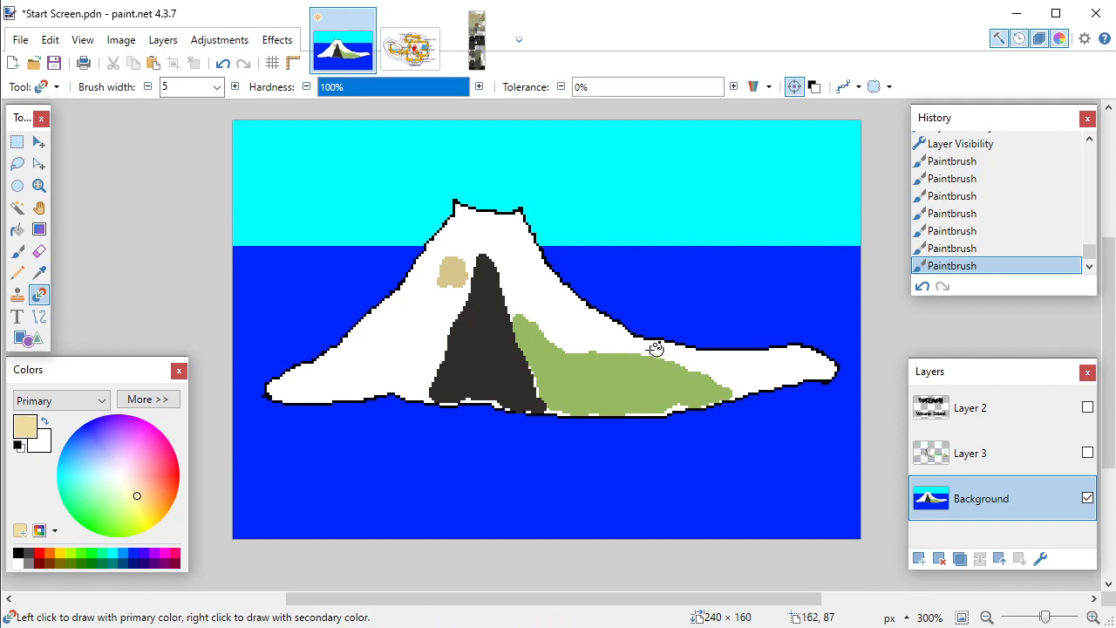
{"action": "mouse_move", "coordinate": [829, 369]}
{"action": "left_mouse_down"}
{"action": "mouse_move", "coordinate": [761, 382]}
{"action": "mouse_move", "coordinate": [826, 364]}
{"action": "mouse_move", "coordinate": [759, 381]}
{"action": "mouse_move", "coordinate": [807, 373]}
{"action": "left_mouse_up"}
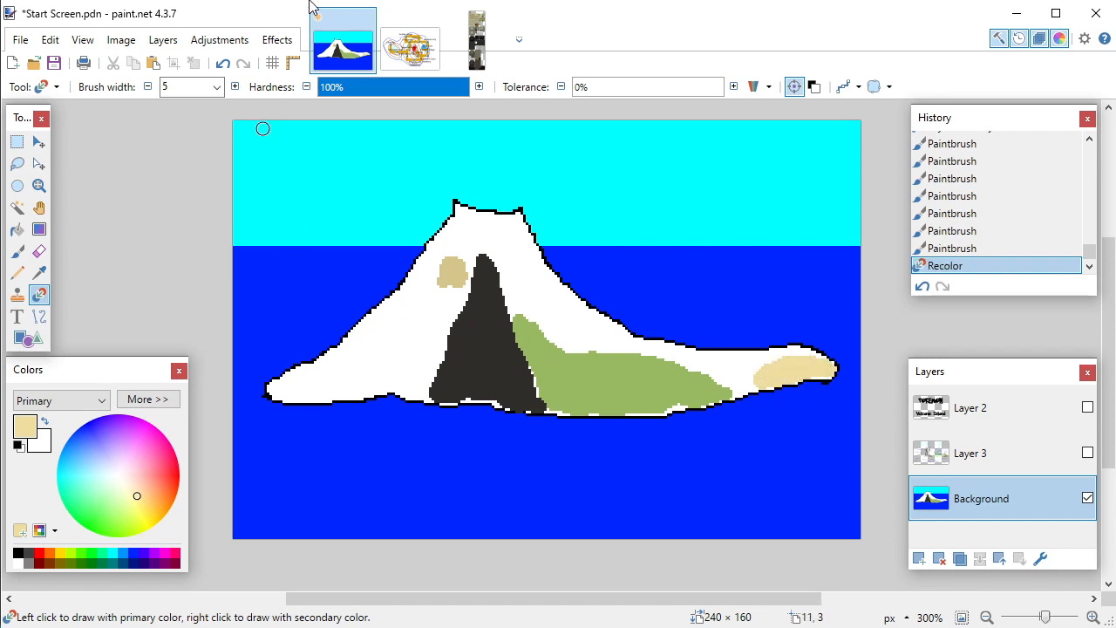
Step: Dab small pale sand islets in the sea just below the island's eastern tip with the Recolor tool at brush width 2
{"action": "left_click", "coordinate": [217, 87]}
{"action": "scroll", "coordinate": [200, 149], "scroll_direction": "up", "scroll_amount": 5}
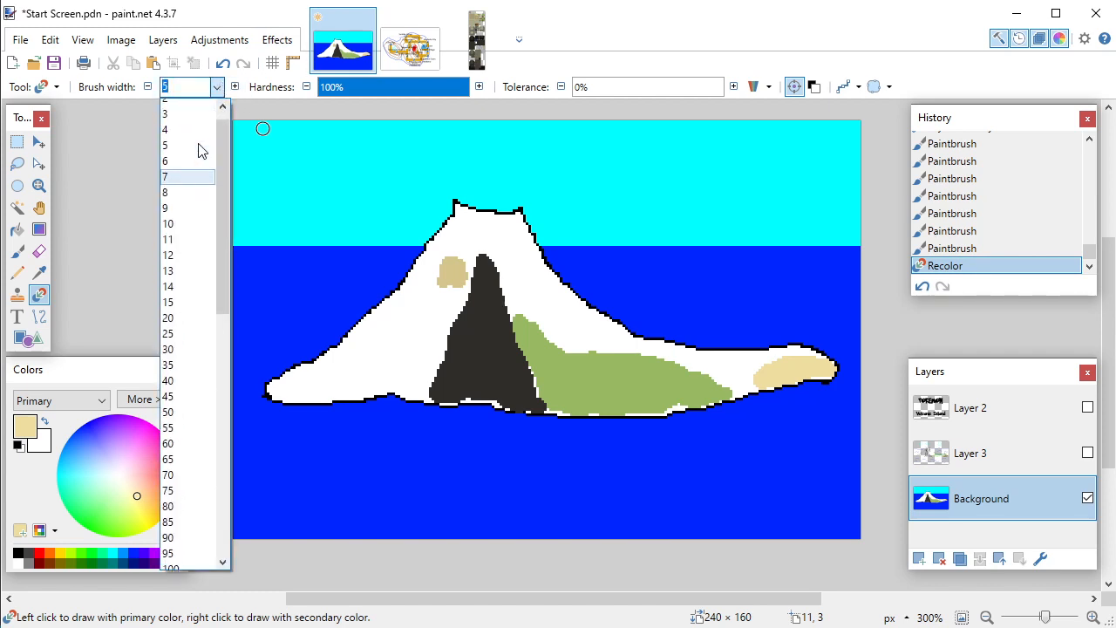
{"action": "left_click", "coordinate": [186, 129]}
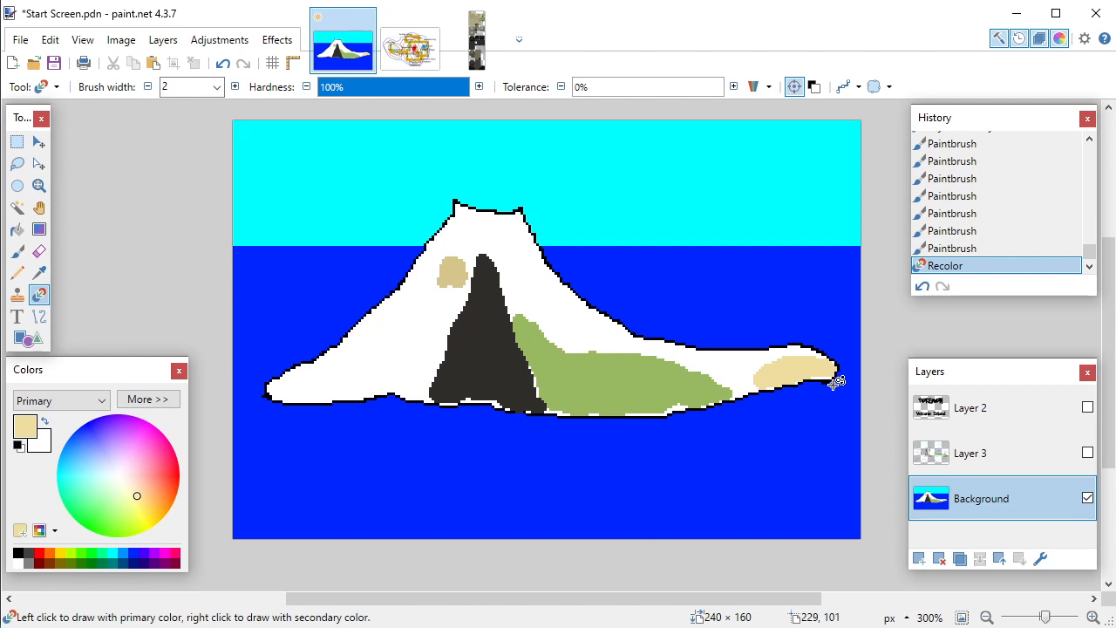
{"action": "left_click_drag", "start_coordinate": [832, 386], "coordinate": [815, 385]}
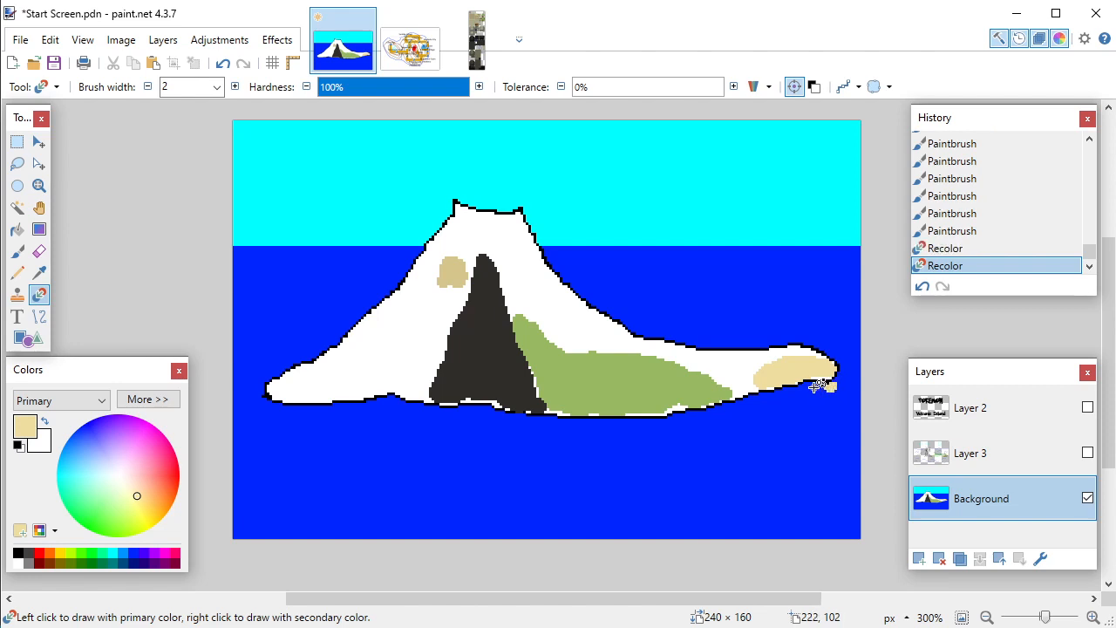
{"action": "left_click", "coordinate": [808, 384]}
{"action": "left_click_drag", "start_coordinate": [789, 394], "coordinate": [773, 402]}
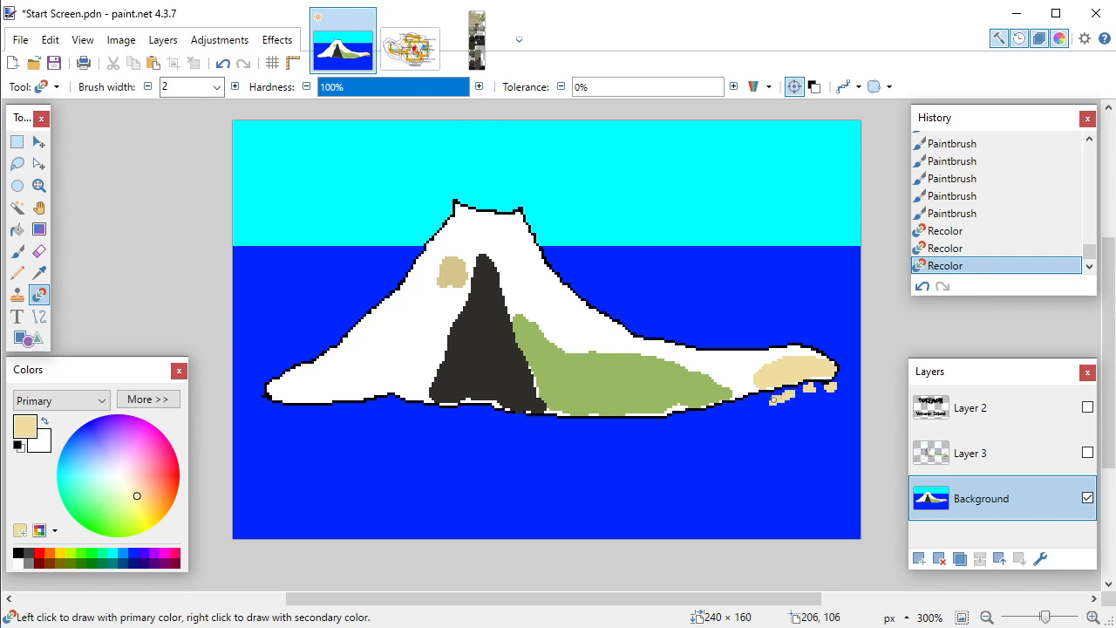
{"action": "left_click_drag", "start_coordinate": [792, 399], "coordinate": [790, 397]}
{"action": "left_click", "coordinate": [776, 404]}
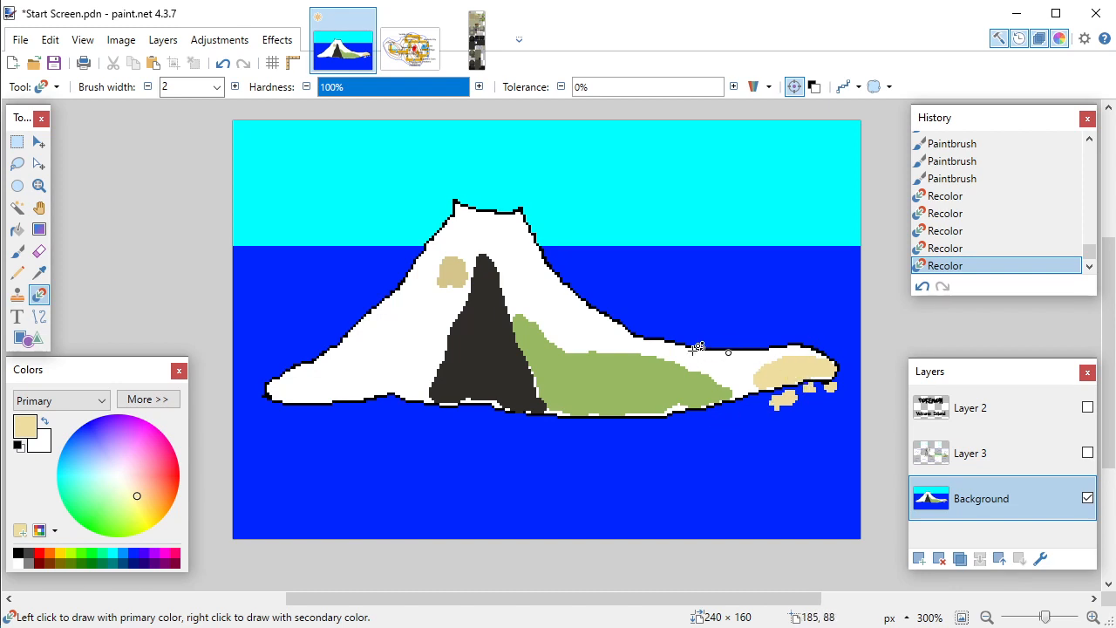
Step: Sample the dark olive green from the shaded leaf edge of the upper leafy tree in the VI_Route_1 tileset
{"action": "left_click", "coordinate": [466, 58]}
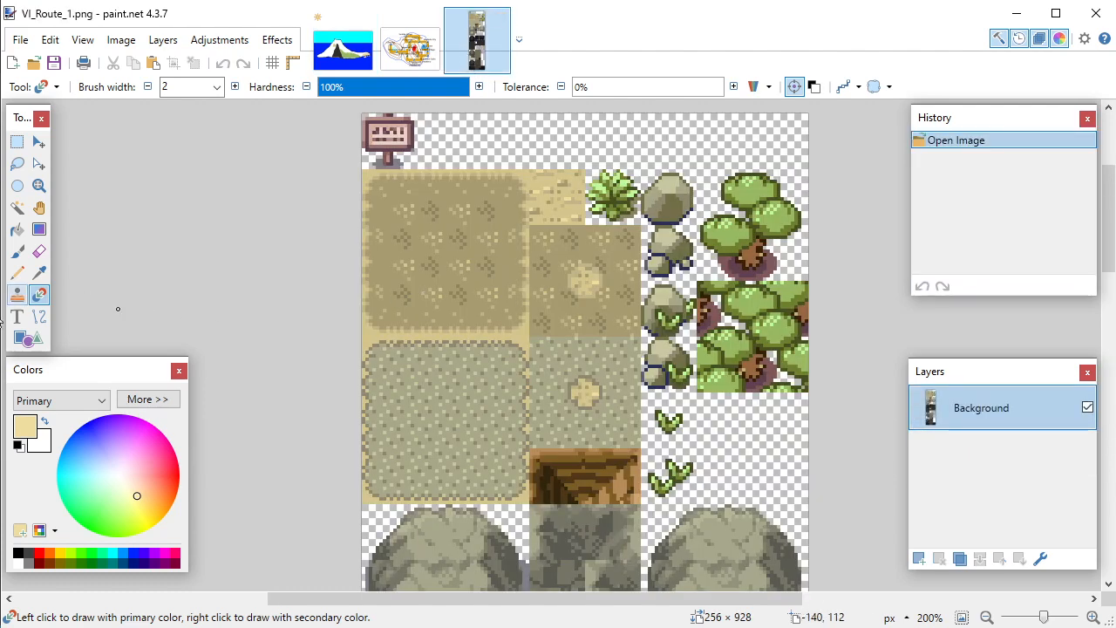
{"action": "left_click", "coordinate": [39, 273]}
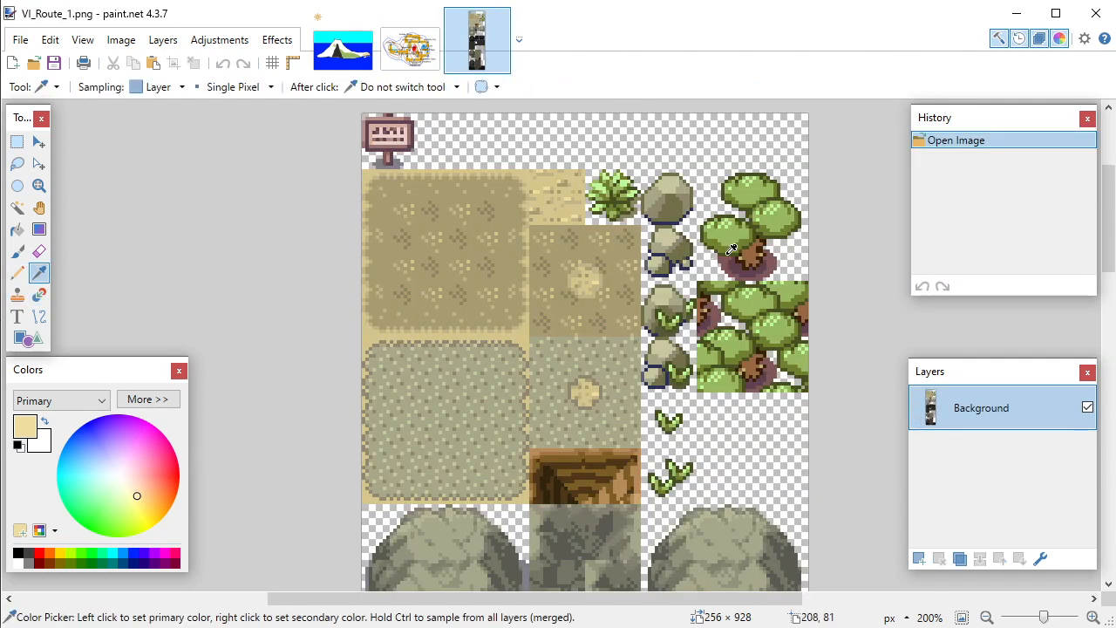
{"action": "left_click", "coordinate": [731, 244]}
Step: Paint a dark olive band along the island's upper eastern slope to the sandy tip in the Start Screen image with a width 5 Paintbrush
{"action": "left_click", "coordinate": [403, 53]}
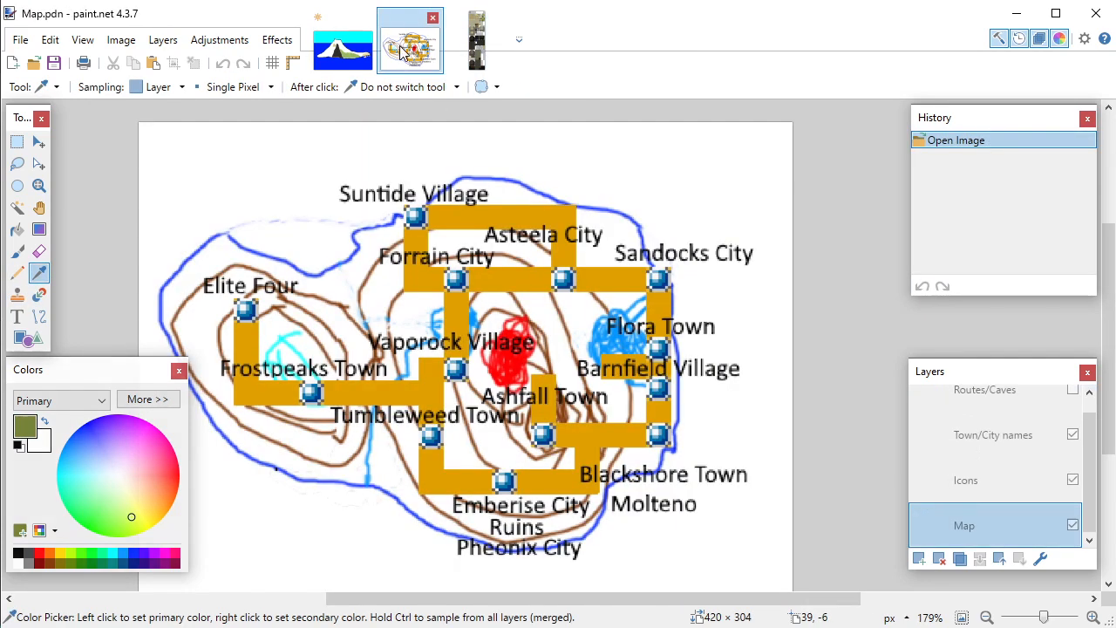
{"action": "left_click", "coordinate": [347, 52]}
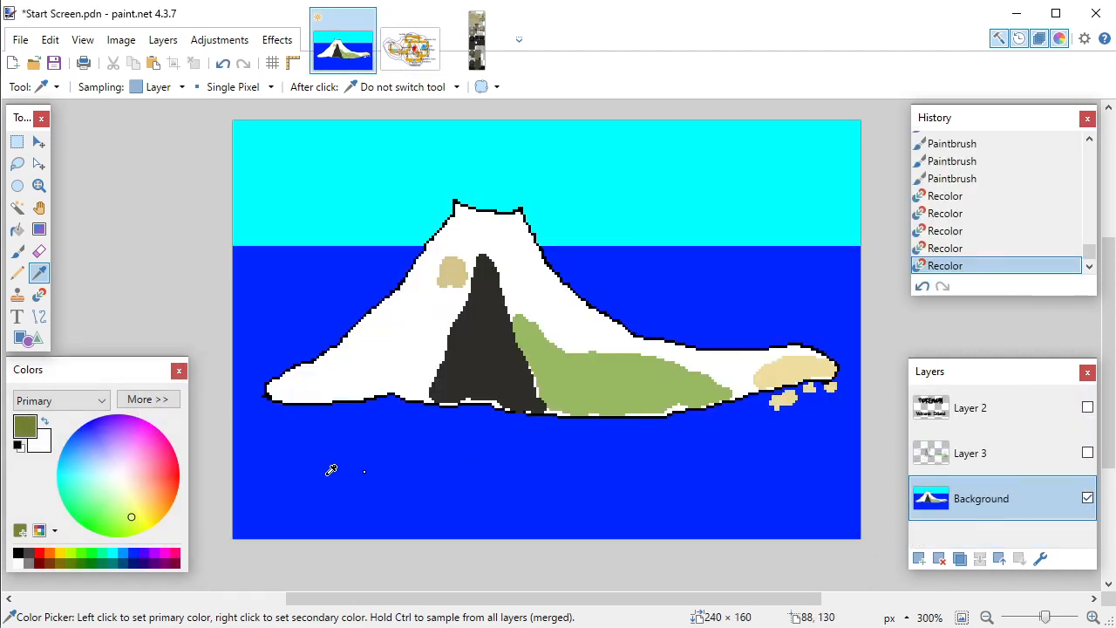
{"action": "left_click", "coordinate": [38, 295]}
{"action": "left_click", "coordinate": [18, 251]}
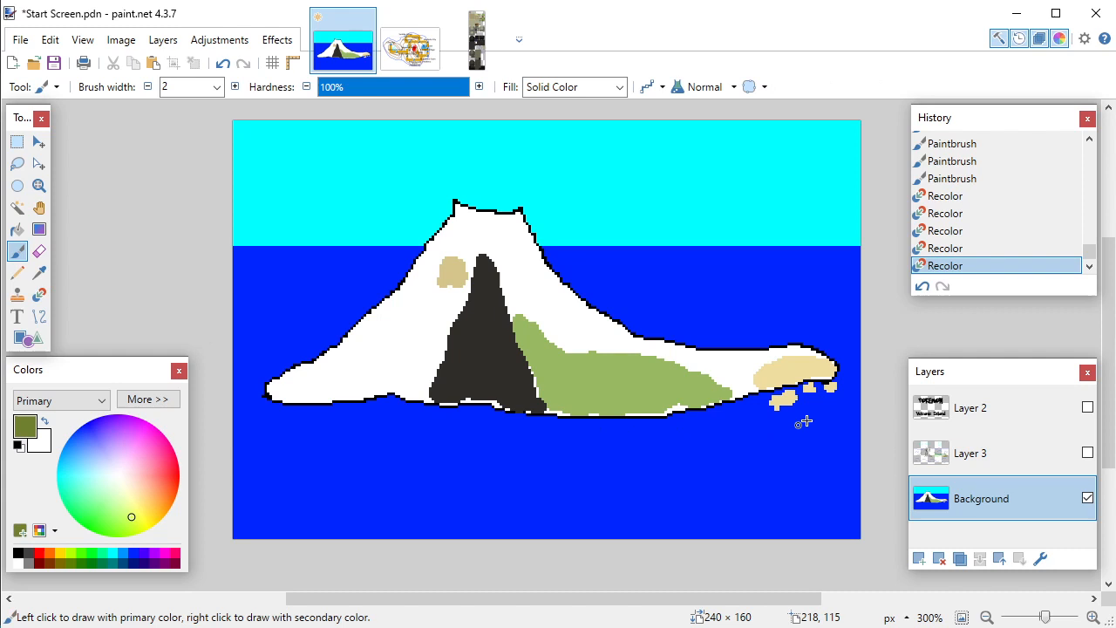
{"action": "left_click", "coordinate": [761, 357]}
{"action": "left_click", "coordinate": [216, 86]}
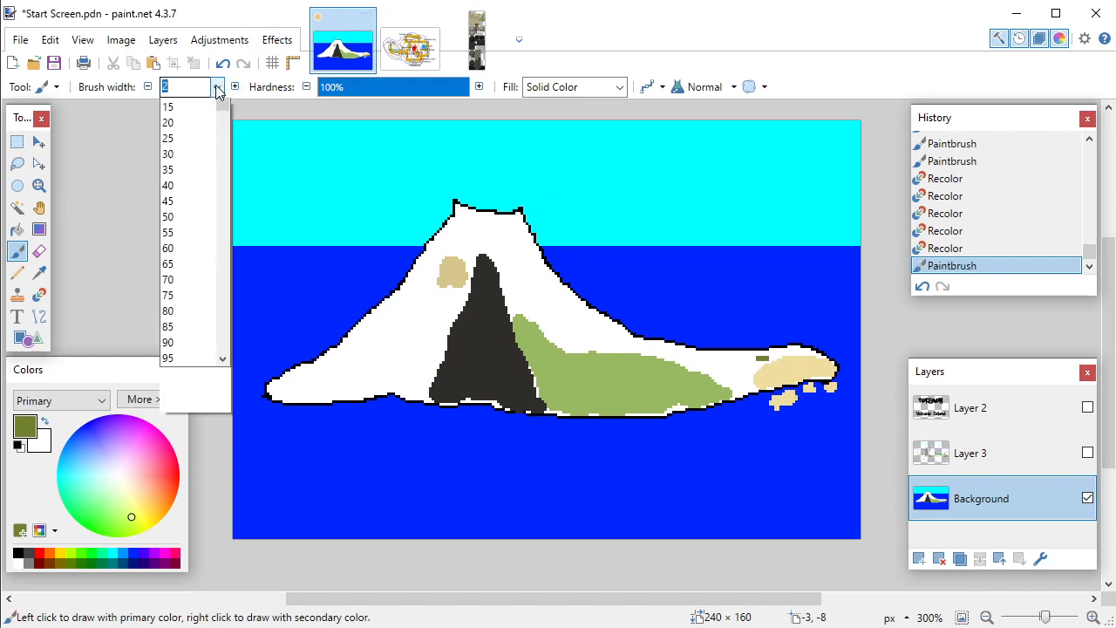
{"action": "left_click", "coordinate": [169, 157]}
{"action": "mouse_move", "coordinate": [760, 360]}
{"action": "left_mouse_down"}
{"action": "mouse_move", "coordinate": [642, 346]}
{"action": "mouse_move", "coordinate": [577, 311]}
{"action": "mouse_move", "coordinate": [605, 332]}
{"action": "mouse_move", "coordinate": [575, 320]}
{"action": "mouse_move", "coordinate": [589, 333]}
{"action": "mouse_move", "coordinate": [615, 339]}
{"action": "mouse_move", "coordinate": [568, 313]}
{"action": "mouse_move", "coordinate": [566, 297]}
{"action": "mouse_move", "coordinate": [576, 304]}
{"action": "mouse_move", "coordinate": [570, 342]}
{"action": "mouse_move", "coordinate": [621, 345]}
{"action": "mouse_move", "coordinate": [604, 353]}
{"action": "mouse_move", "coordinate": [580, 342]}
{"action": "left_mouse_up"}
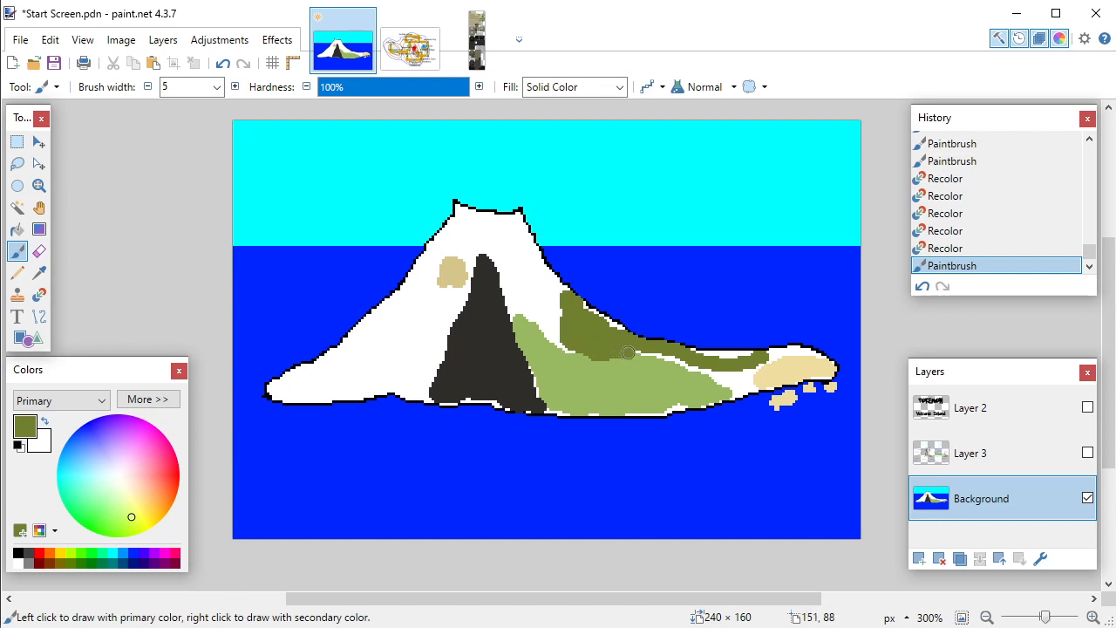
{"action": "mouse_move", "coordinate": [628, 353]}
{"action": "left_mouse_down"}
{"action": "mouse_move", "coordinate": [656, 354]}
{"action": "mouse_move", "coordinate": [616, 353]}
{"action": "mouse_move", "coordinate": [790, 356]}
{"action": "left_mouse_up"}
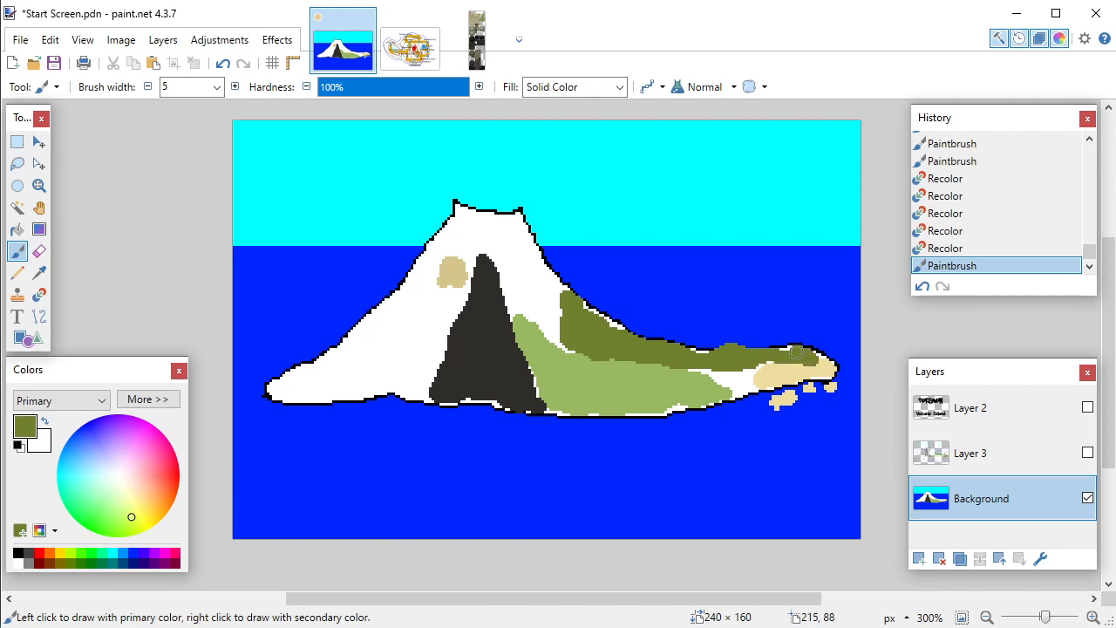
{"action": "left_click_drag", "start_coordinate": [789, 352], "coordinate": [785, 353]}
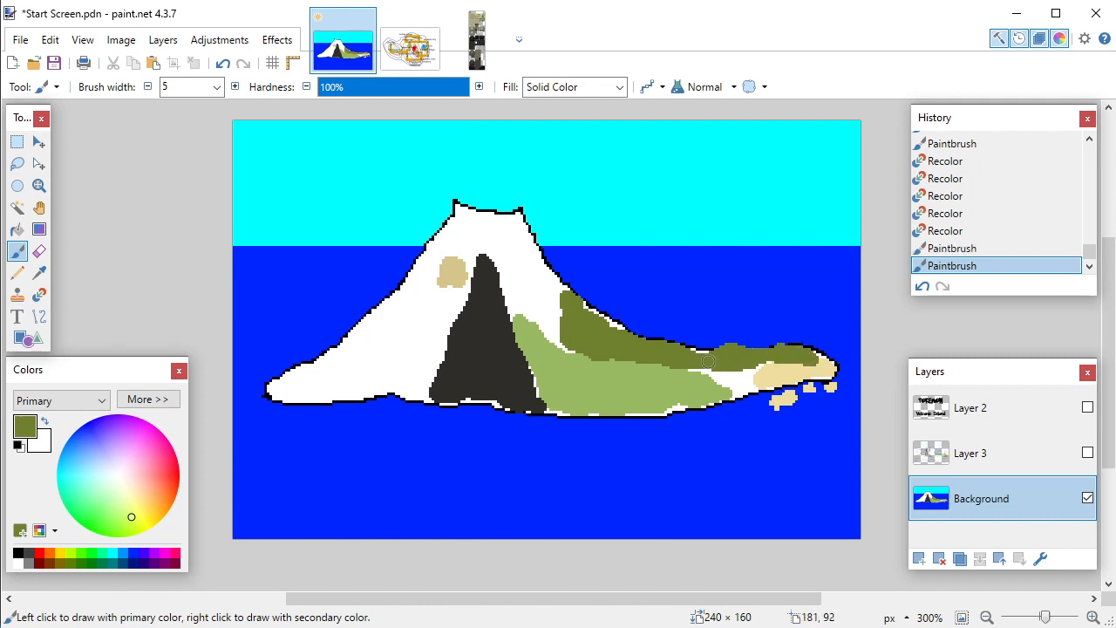
Step: Extend the olive-green vegetation up the volcano's right slope, filling the white gaps toward the light green area
{"action": "left_click", "coordinate": [697, 353]}
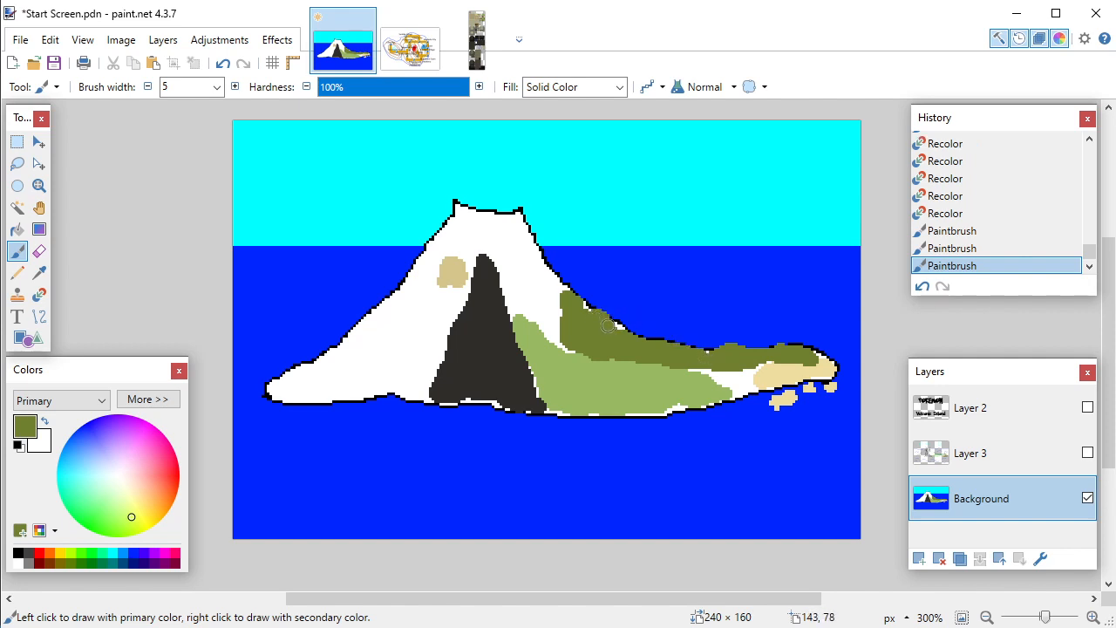
{"action": "mouse_move", "coordinate": [616, 327]}
{"action": "left_mouse_down"}
{"action": "mouse_move", "coordinate": [561, 302]}
{"action": "mouse_move", "coordinate": [558, 322]}
{"action": "mouse_move", "coordinate": [570, 325]}
{"action": "mouse_move", "coordinate": [551, 276]}
{"action": "mouse_move", "coordinate": [571, 302]}
{"action": "mouse_move", "coordinate": [547, 288]}
{"action": "left_mouse_up"}
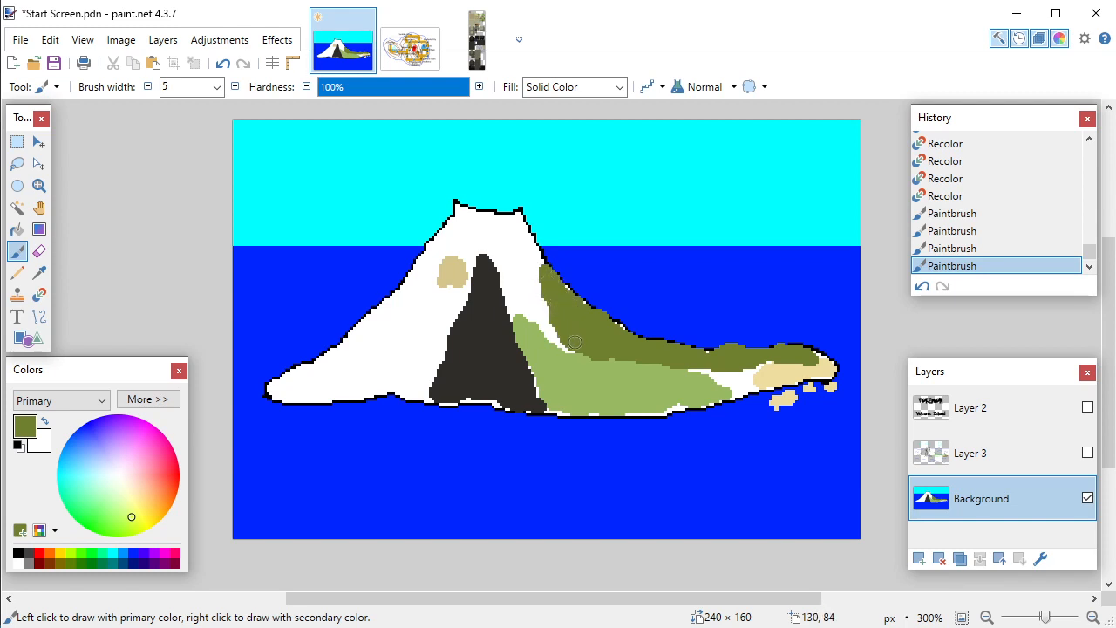
{"action": "left_click_drag", "start_coordinate": [629, 351], "coordinate": [631, 351]}
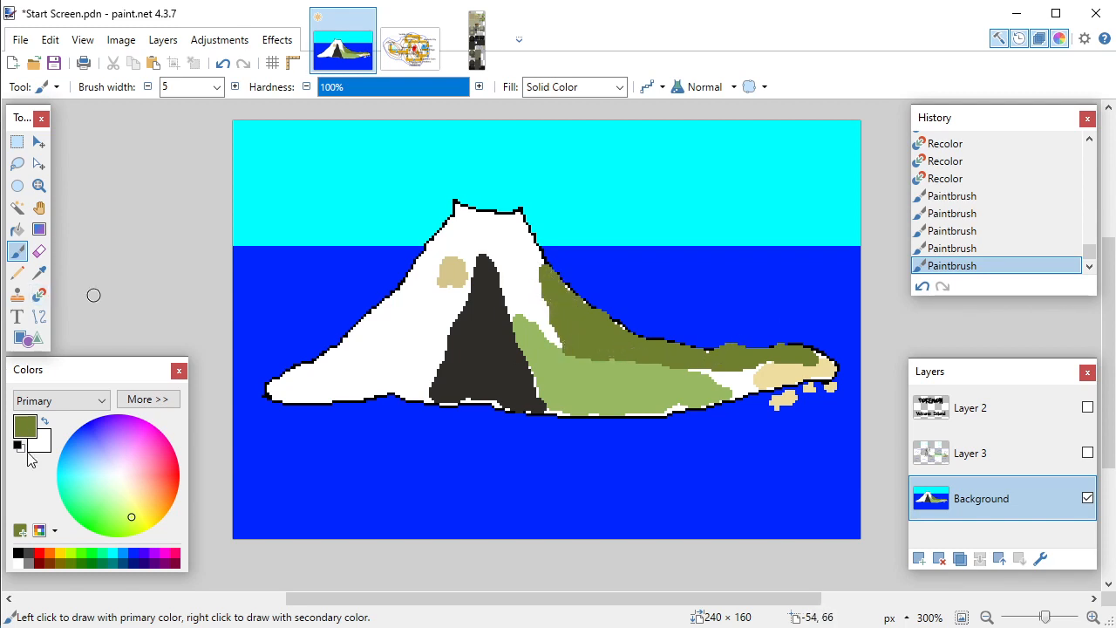
Step: Paint a small grey block with a brush width of 2 where the vegetation meets the beach at the island's right tip
{"action": "left_click", "coordinate": [32, 563]}
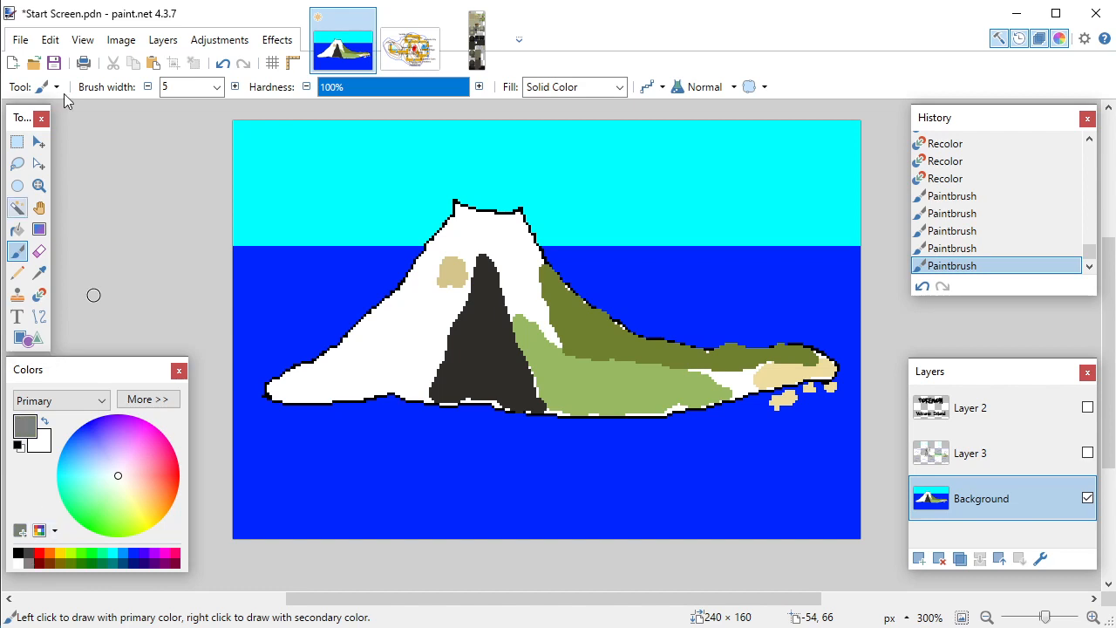
{"action": "left_click", "coordinate": [217, 87]}
{"action": "scroll", "coordinate": [182, 157], "scroll_direction": "up", "scroll_amount": 2}
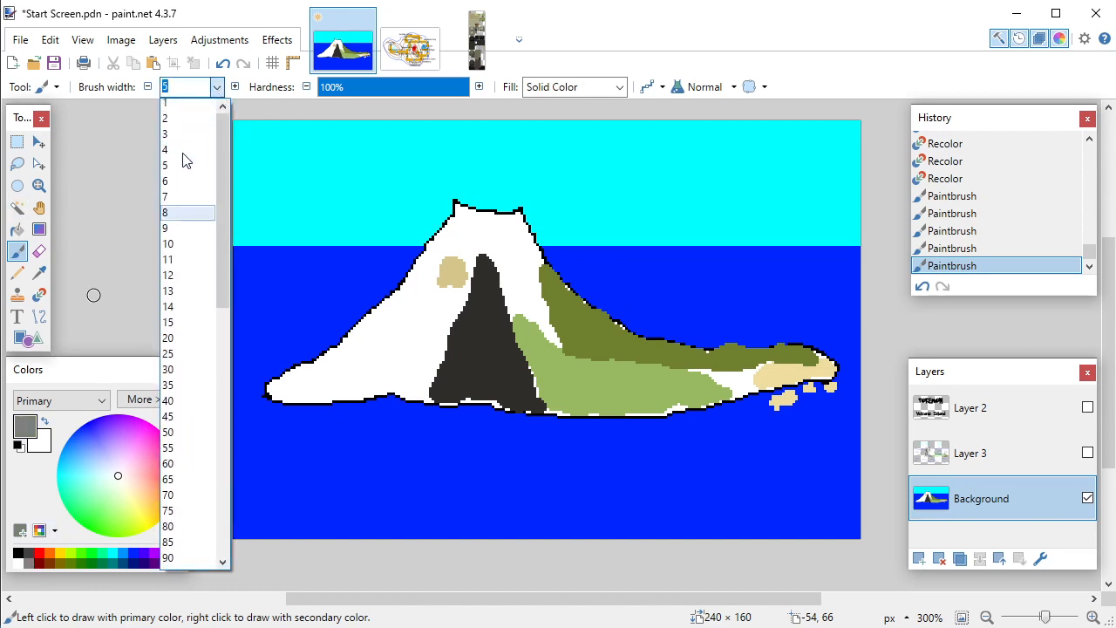
{"action": "left_click", "coordinate": [174, 121]}
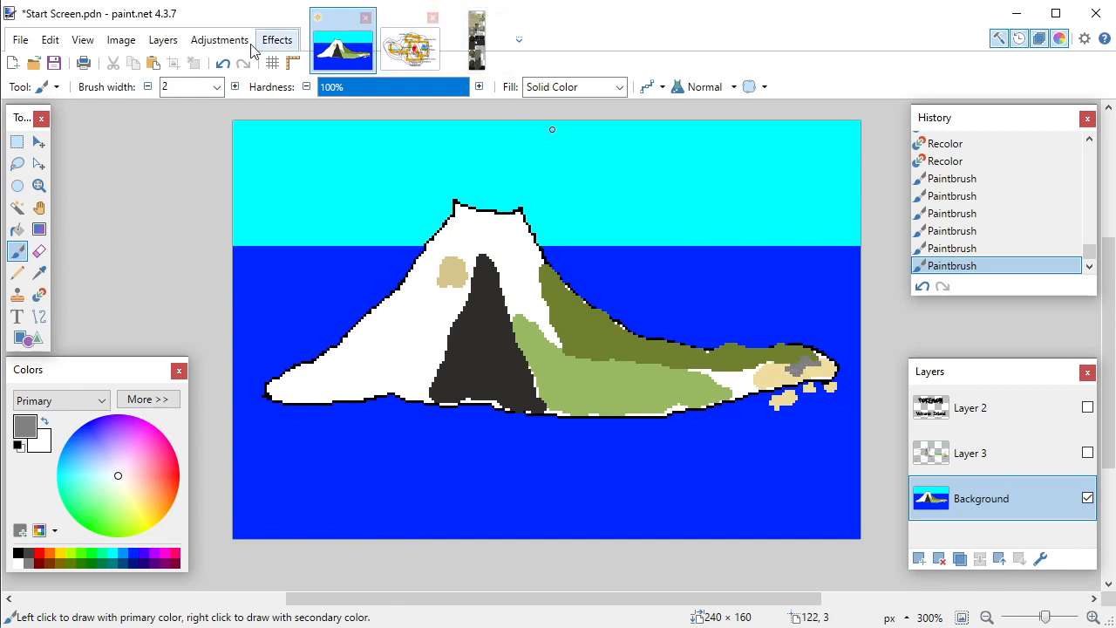
{"action": "left_click", "coordinate": [223, 62]}
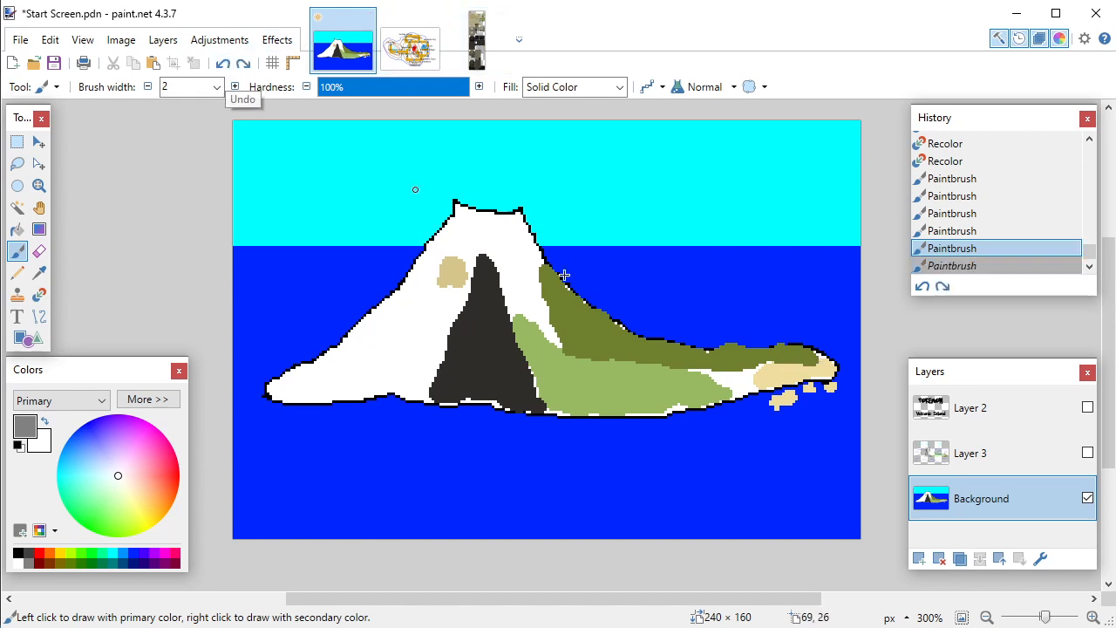
{"action": "left_click", "coordinate": [798, 363]}
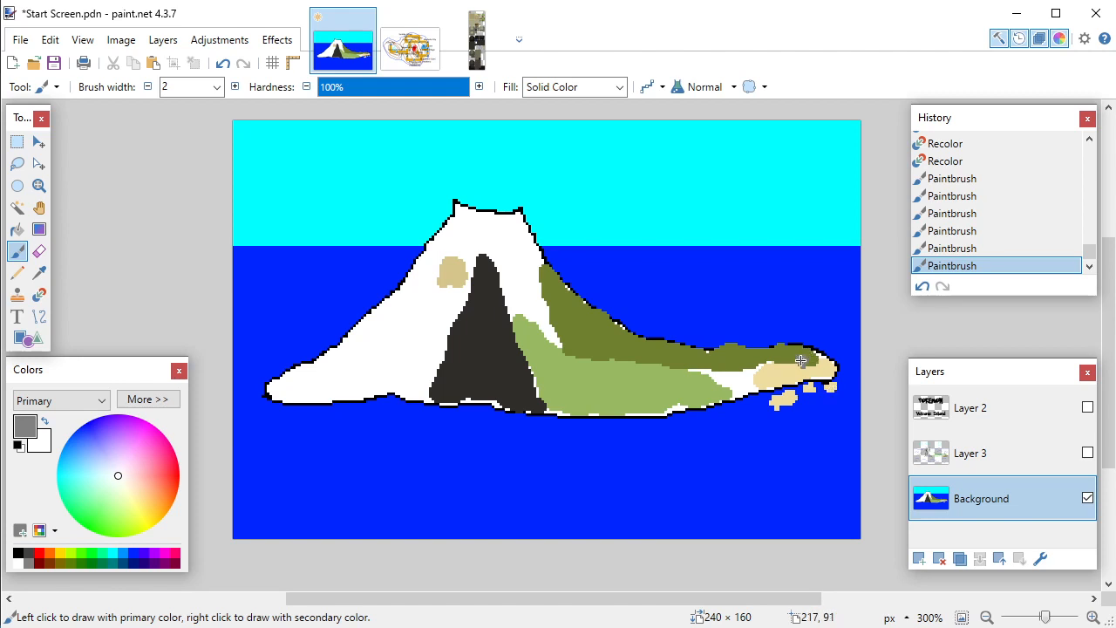
{"action": "left_click", "coordinate": [799, 363]}
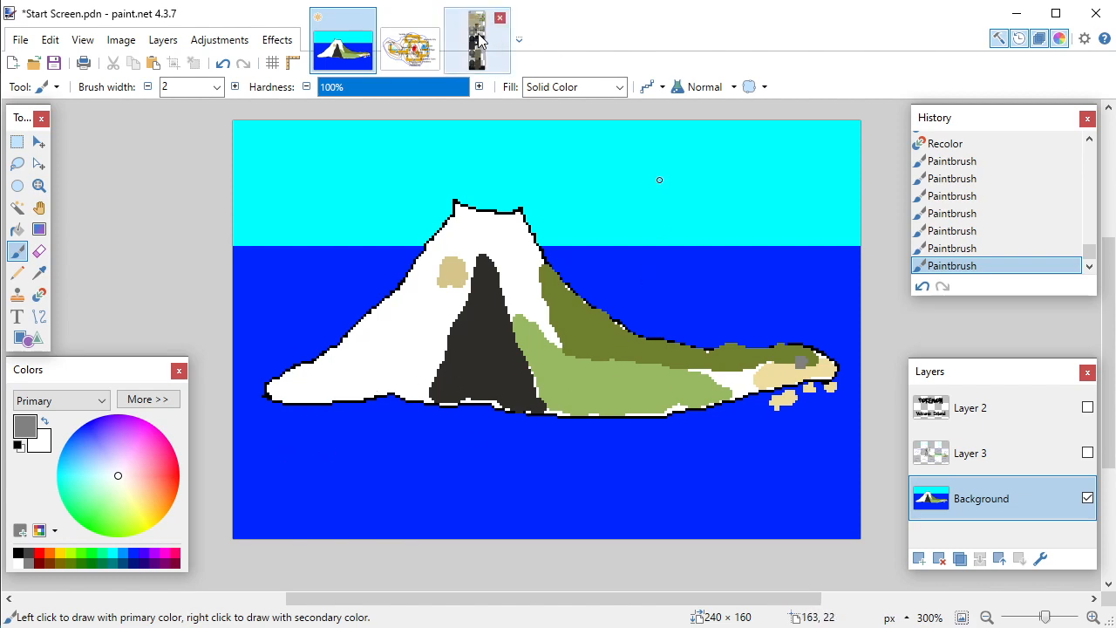
Step: Sample the light grey-beige rock colour from the VI_Route_1.png tileset and return to the Start Screen image
{"action": "key", "text": "ctrl+shift+Tab"}
{"action": "scroll", "coordinate": [626, 407], "scroll_direction": "down", "scroll_amount": 5}
{"action": "scroll", "coordinate": [626, 406], "scroll_direction": "up", "scroll_amount": 3}
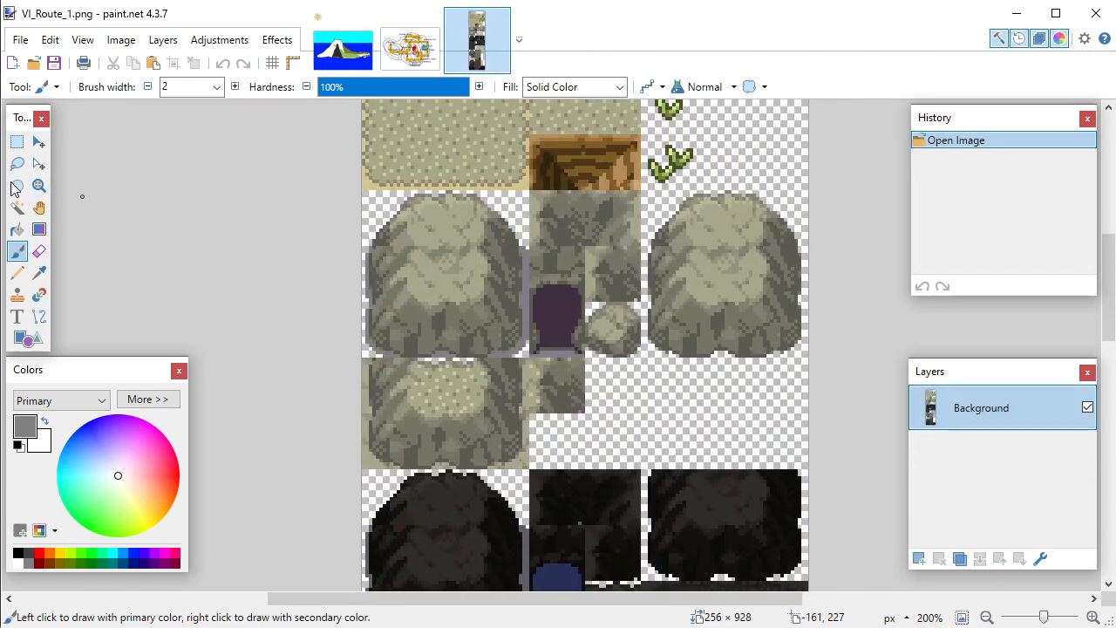
{"action": "left_click", "coordinate": [39, 275]}
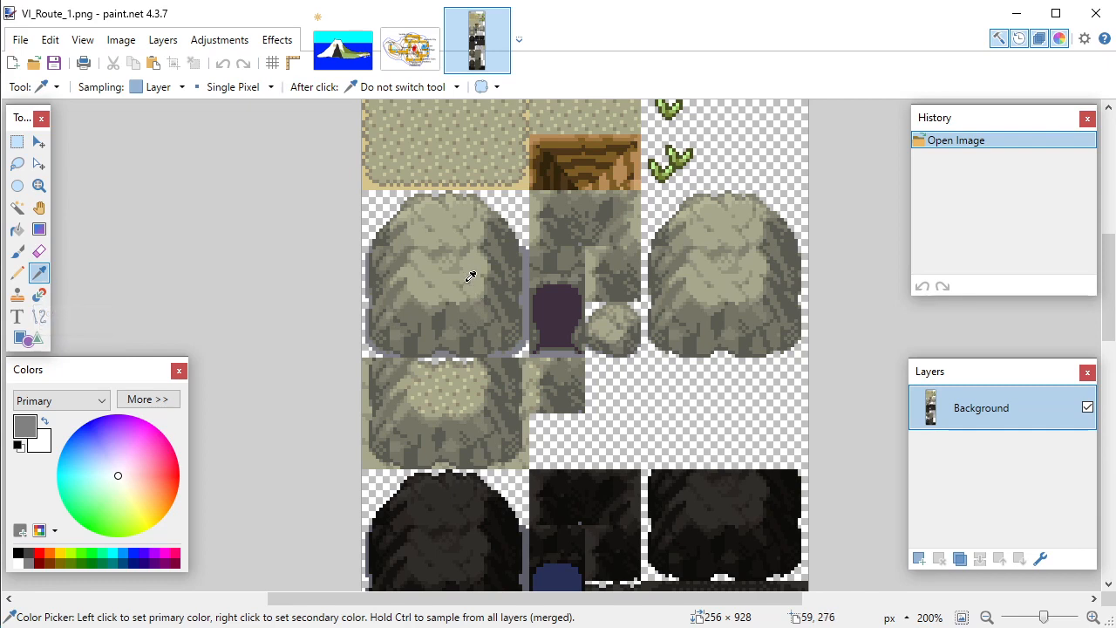
{"action": "left_click", "coordinate": [474, 255]}
{"action": "scroll", "coordinate": [501, 297], "scroll_direction": "up", "scroll_amount": 6}
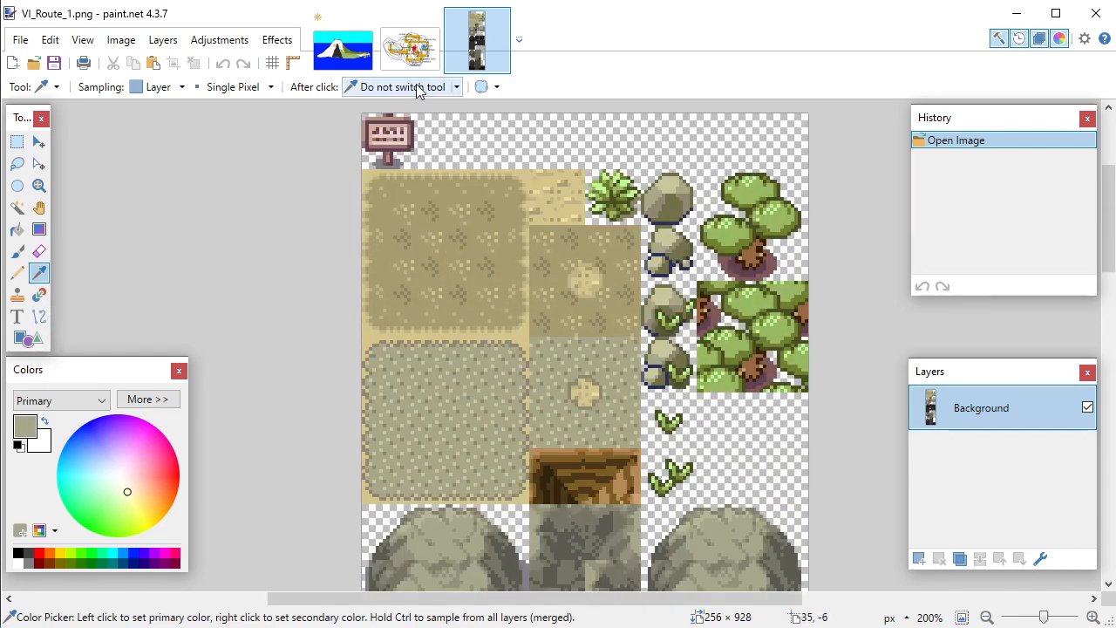
{"action": "left_click", "coordinate": [345, 48]}
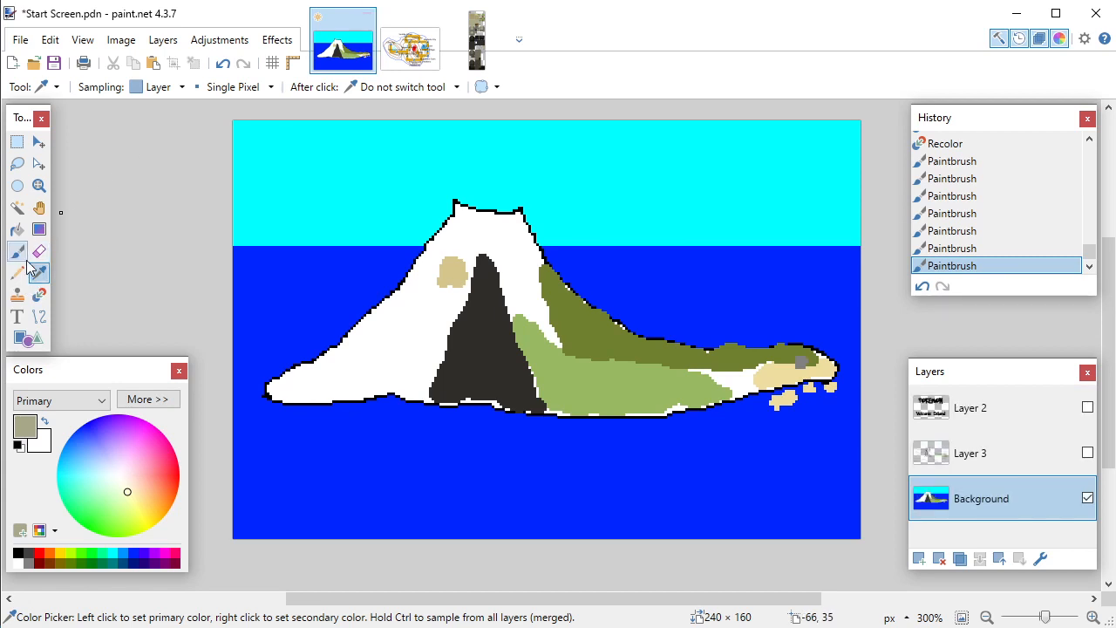
Step: Paint the volcano's lower left slope in the sampled rock colour with a brush width of 5
{"action": "left_click", "coordinate": [17, 251]}
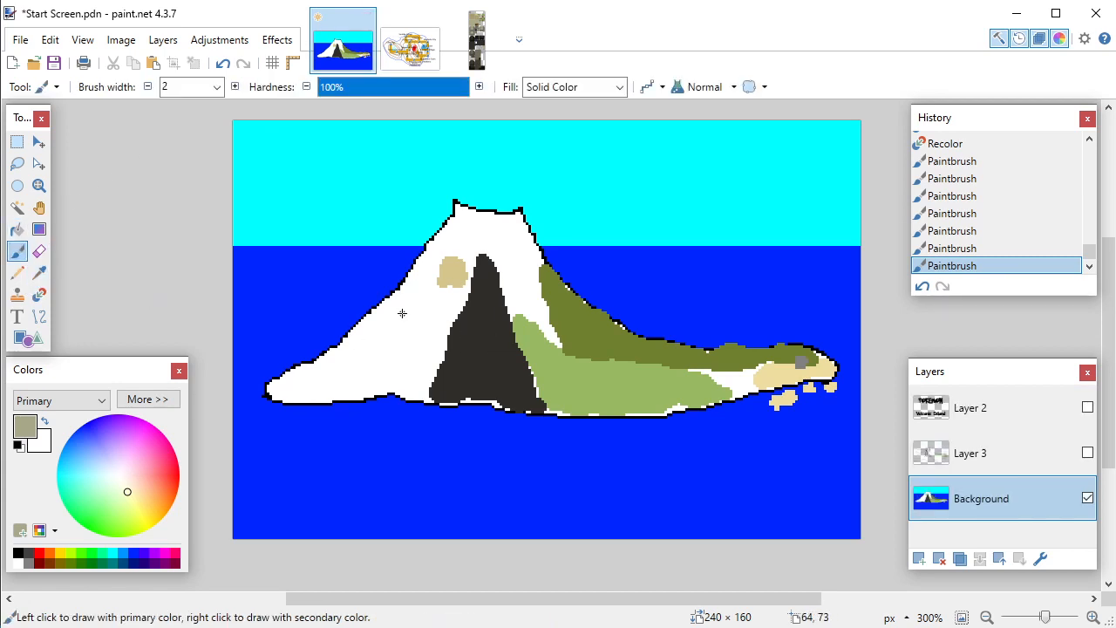
{"action": "left_click", "coordinate": [218, 87]}
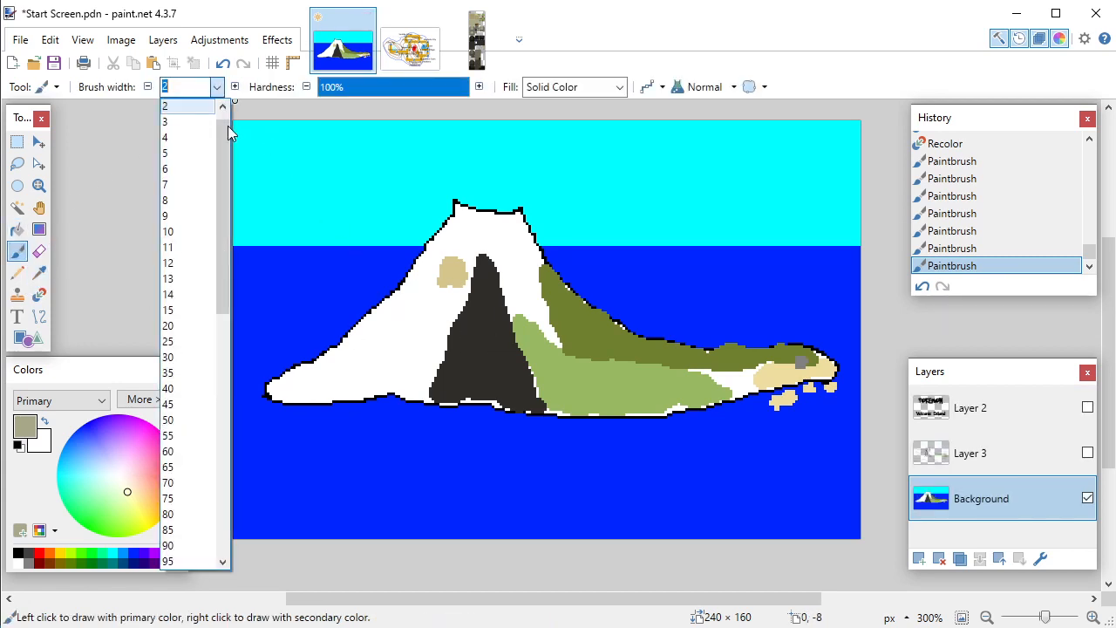
{"action": "left_click", "coordinate": [186, 157]}
{"action": "mouse_move", "coordinate": [397, 314]}
{"action": "left_mouse_down"}
{"action": "mouse_move", "coordinate": [374, 344]}
{"action": "mouse_move", "coordinate": [367, 333]}
{"action": "mouse_move", "coordinate": [407, 305]}
{"action": "mouse_move", "coordinate": [365, 349]}
{"action": "mouse_move", "coordinate": [383, 348]}
{"action": "mouse_move", "coordinate": [386, 327]}
{"action": "mouse_move", "coordinate": [330, 369]}
{"action": "mouse_move", "coordinate": [275, 390]}
{"action": "mouse_move", "coordinate": [361, 347]}
{"action": "mouse_move", "coordinate": [370, 335]}
{"action": "mouse_move", "coordinate": [349, 344]}
{"action": "mouse_move", "coordinate": [418, 287]}
{"action": "mouse_move", "coordinate": [360, 373]}
{"action": "mouse_move", "coordinate": [299, 392]}
{"action": "mouse_move", "coordinate": [355, 387]}
{"action": "mouse_move", "coordinate": [403, 322]}
{"action": "mouse_move", "coordinate": [338, 381]}
{"action": "left_mouse_up"}
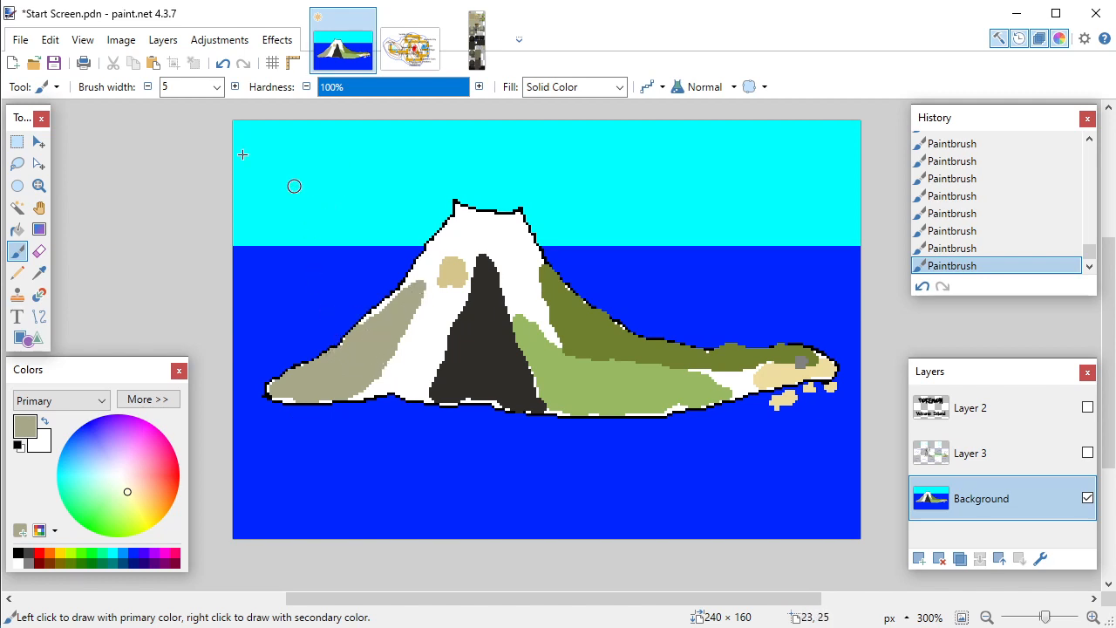
Step: Sample the tan patch and paint the volcano's upper left slope toward the summit with it
{"action": "left_click", "coordinate": [38, 272]}
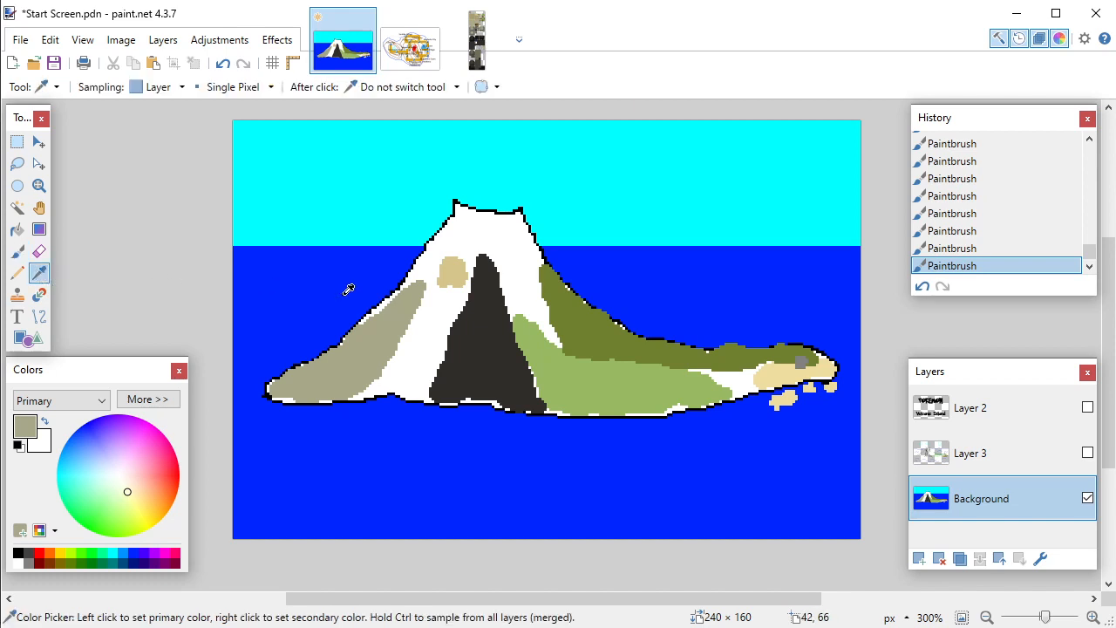
{"action": "left_click", "coordinate": [455, 277]}
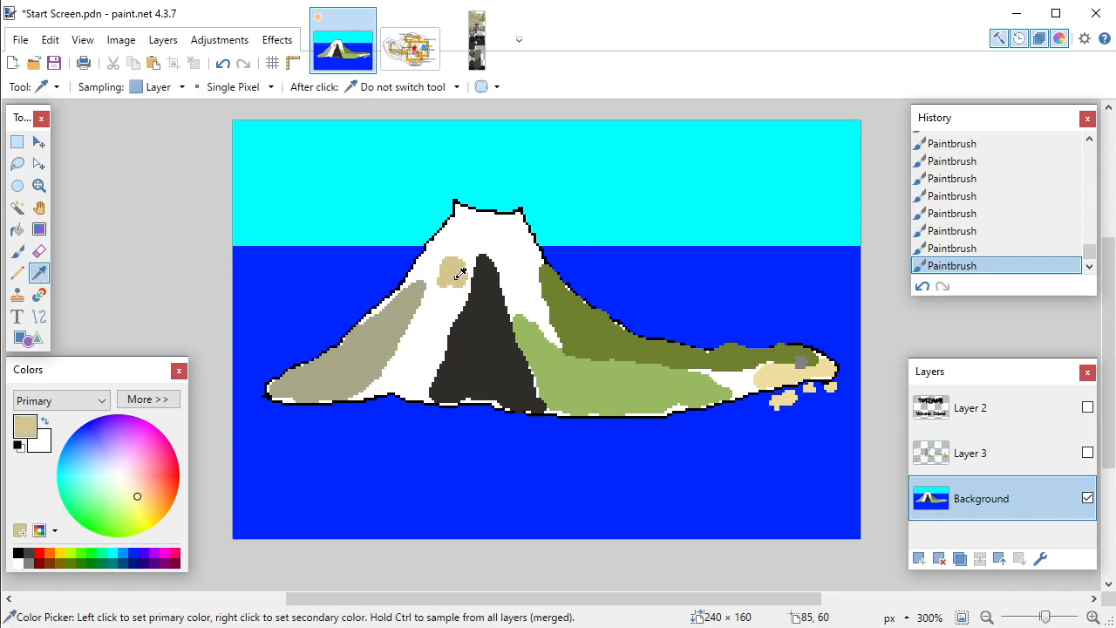
{"action": "left_click", "coordinate": [17, 251]}
{"action": "mouse_move", "coordinate": [426, 294]}
{"action": "left_mouse_down"}
{"action": "mouse_move", "coordinate": [442, 255]}
{"action": "mouse_move", "coordinate": [454, 248]}
{"action": "mouse_move", "coordinate": [464, 268]}
{"action": "mouse_move", "coordinate": [460, 224]}
{"action": "mouse_move", "coordinate": [472, 220]}
{"action": "mouse_move", "coordinate": [465, 251]}
{"action": "mouse_move", "coordinate": [430, 259]}
{"action": "mouse_move", "coordinate": [417, 276]}
{"action": "mouse_move", "coordinate": [454, 234]}
{"action": "left_mouse_up"}
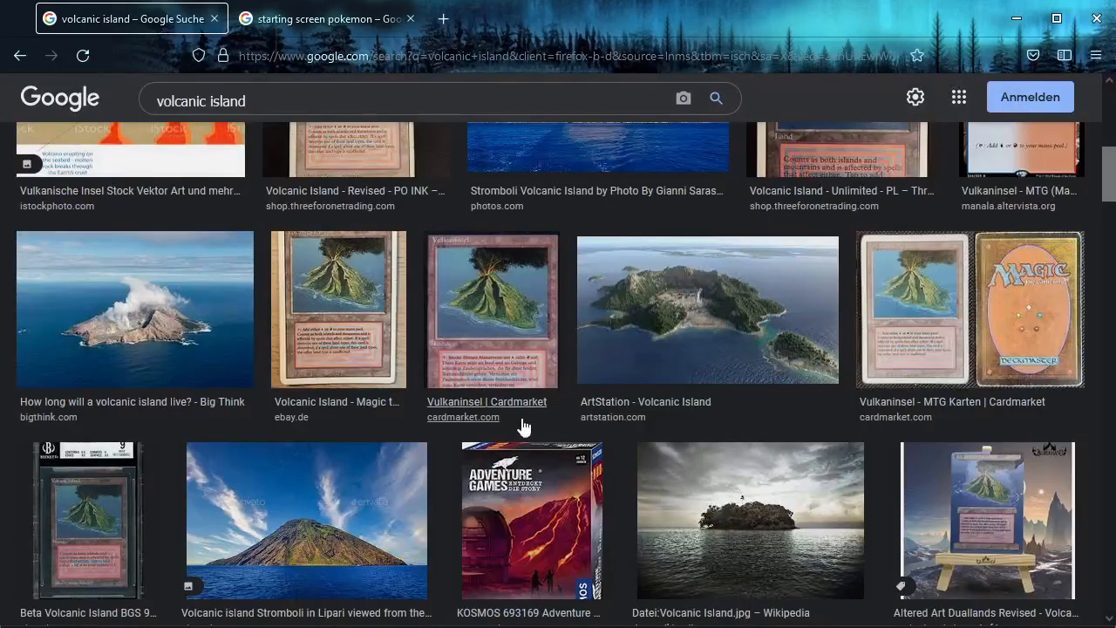
Step: Examine the volcanic island image results in the browser as reference, and return to the Start Screen drawing in paint.net
{"action": "scroll", "coordinate": [668, 375], "scroll_direction": "up", "scroll_amount": 2}
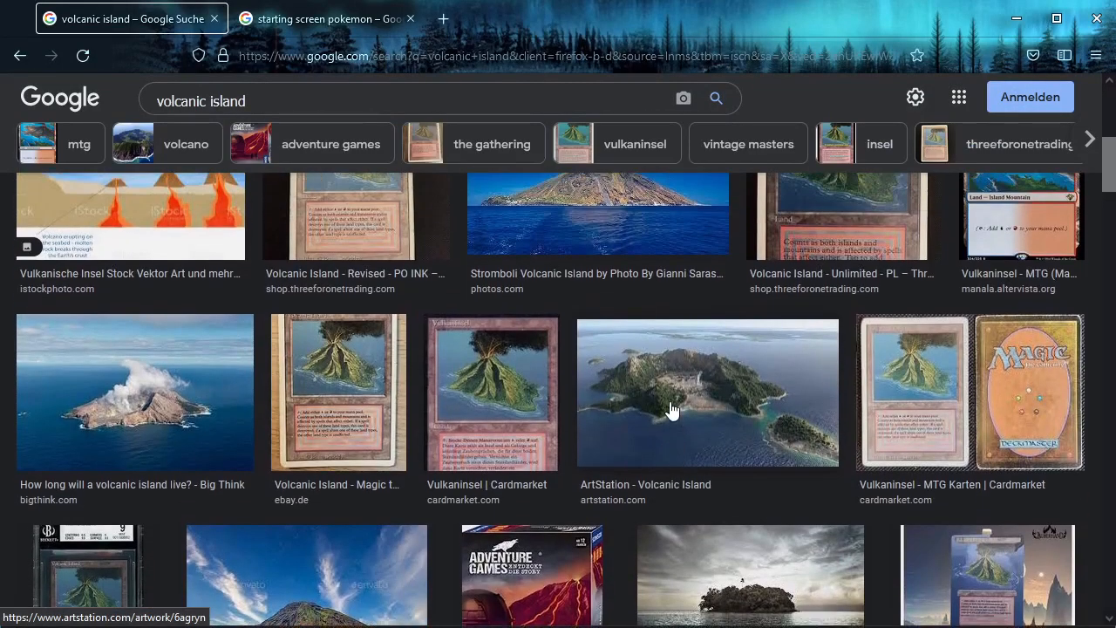
{"action": "scroll", "coordinate": [307, 397], "scroll_direction": "up", "scroll_amount": 3}
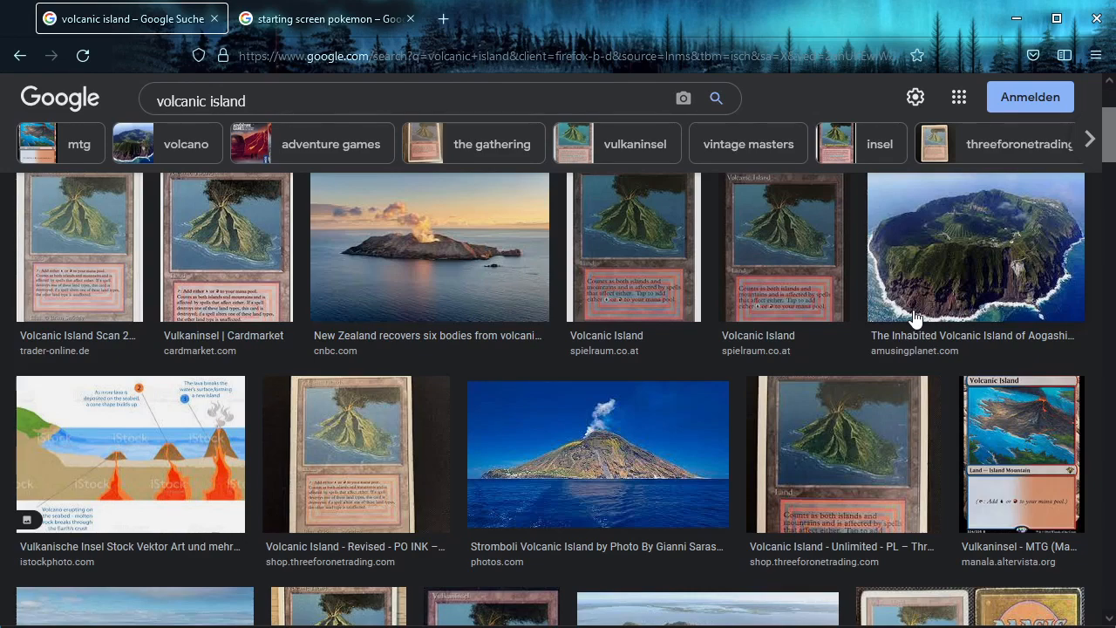
{"action": "scroll", "coordinate": [907, 322], "scroll_direction": "down", "scroll_amount": 1}
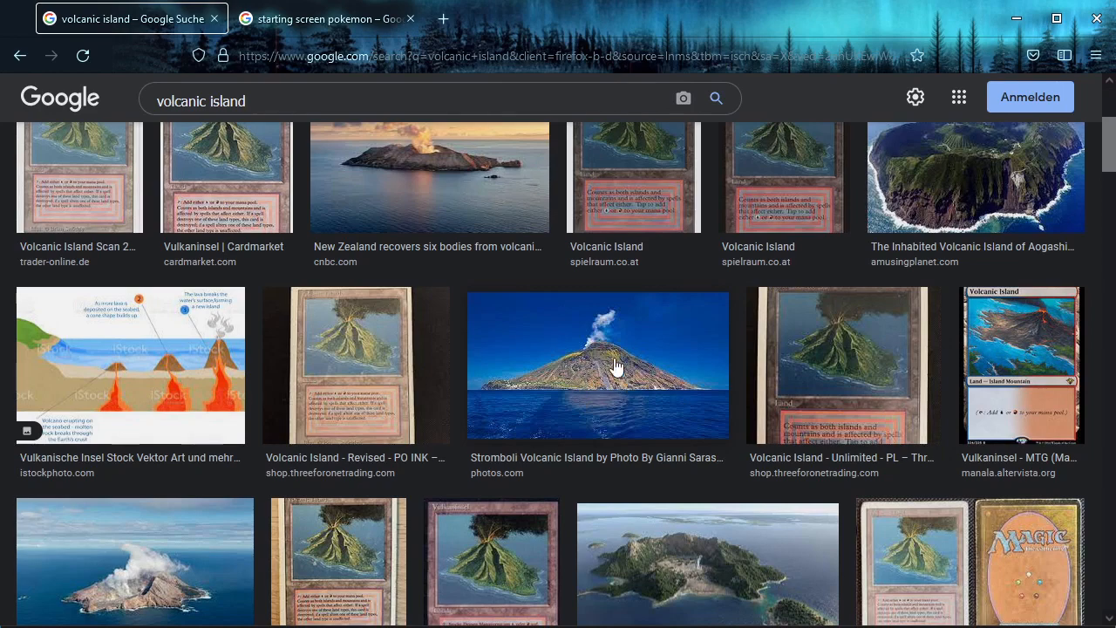
{"action": "scroll", "coordinate": [654, 369], "scroll_direction": "down", "scroll_amount": 2}
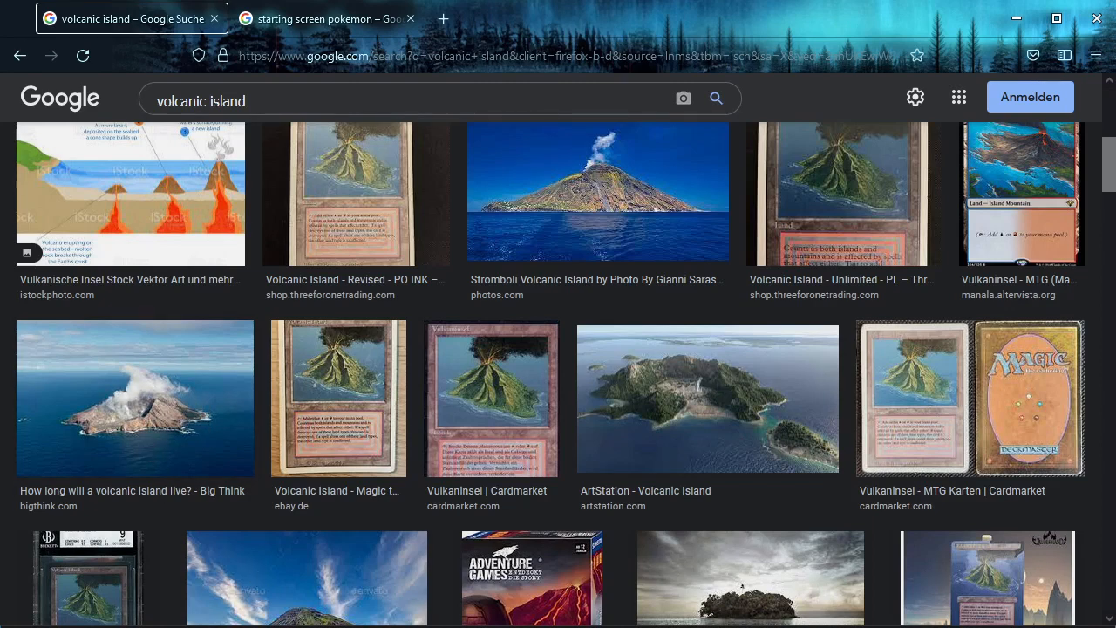
{"action": "key", "text": "alt+Tab"}
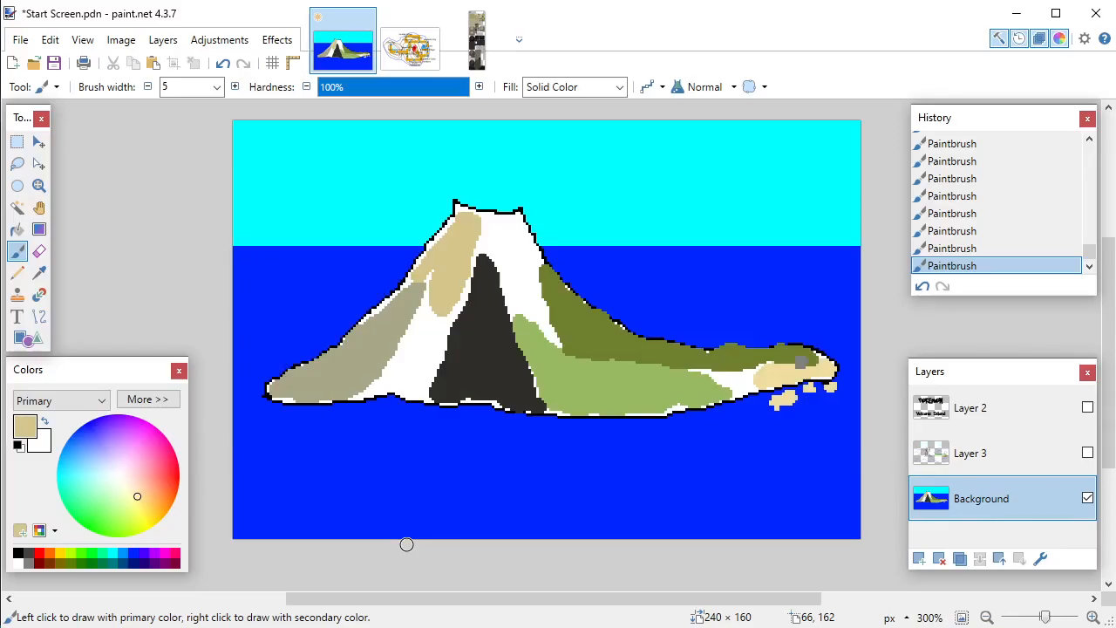
Step: Paint the volcano's summit and central column in the sampled dark rock colour, checking the composition against the Layer 2 title text
{"action": "left_click", "coordinate": [41, 273]}
{"action": "left_click", "coordinate": [497, 366]}
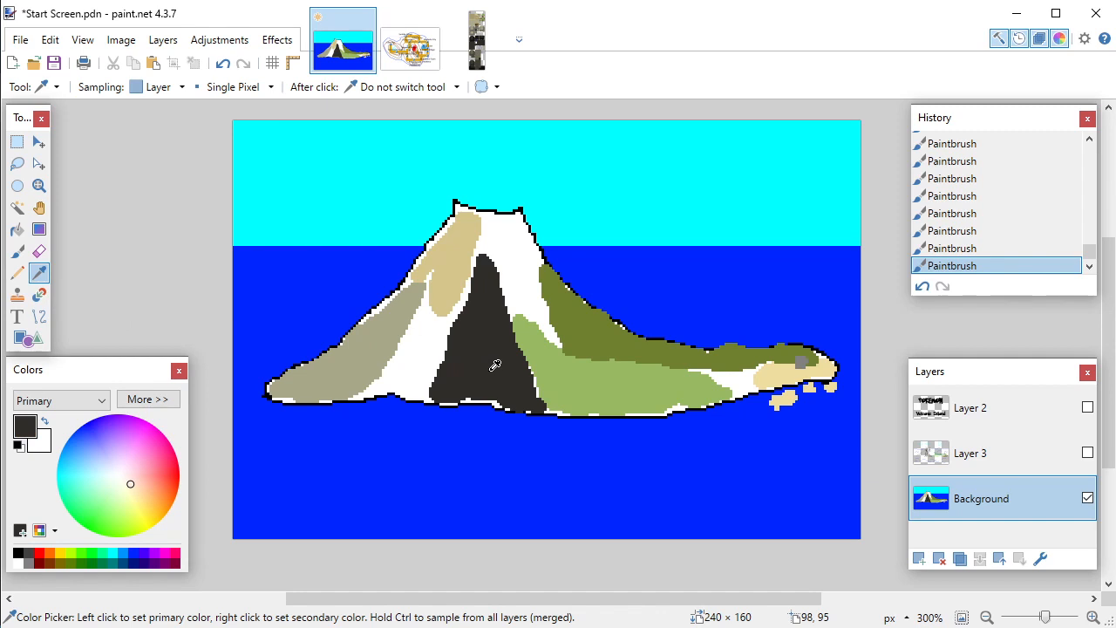
{"action": "key", "text": "b"}
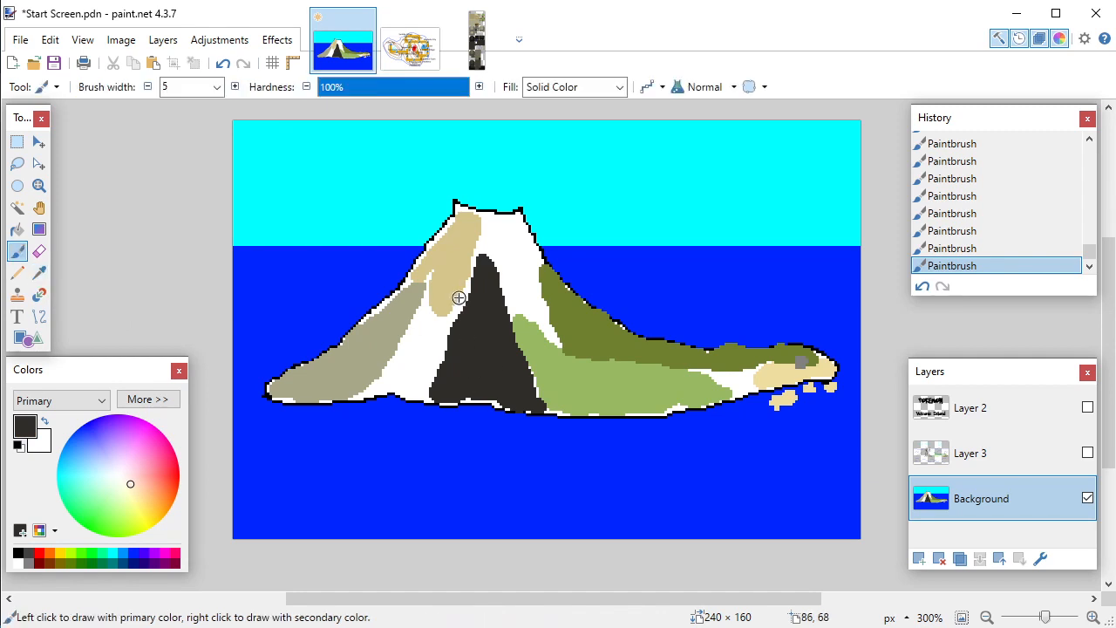
{"action": "left_click", "coordinate": [464, 226]}
{"action": "mouse_move", "coordinate": [460, 215]}
{"action": "left_mouse_down"}
{"action": "mouse_move", "coordinate": [515, 221]}
{"action": "mouse_move", "coordinate": [467, 213]}
{"action": "mouse_move", "coordinate": [519, 213]}
{"action": "mouse_move", "coordinate": [495, 224]}
{"action": "mouse_move", "coordinate": [458, 206]}
{"action": "mouse_move", "coordinate": [460, 232]}
{"action": "mouse_move", "coordinate": [449, 241]}
{"action": "mouse_move", "coordinate": [455, 223]}
{"action": "mouse_move", "coordinate": [503, 243]}
{"action": "mouse_move", "coordinate": [523, 232]}
{"action": "mouse_move", "coordinate": [495, 322]}
{"action": "mouse_move", "coordinate": [485, 303]}
{"action": "mouse_move", "coordinate": [494, 251]}
{"action": "mouse_move", "coordinate": [482, 262]}
{"action": "mouse_move", "coordinate": [488, 278]}
{"action": "mouse_move", "coordinate": [472, 240]}
{"action": "mouse_move", "coordinate": [457, 238]}
{"action": "mouse_move", "coordinate": [493, 297]}
{"action": "mouse_move", "coordinate": [492, 331]}
{"action": "mouse_move", "coordinate": [475, 326]}
{"action": "mouse_move", "coordinate": [453, 235]}
{"action": "mouse_move", "coordinate": [466, 261]}
{"action": "mouse_move", "coordinate": [482, 321]}
{"action": "mouse_move", "coordinate": [441, 234]}
{"action": "mouse_move", "coordinate": [500, 250]}
{"action": "mouse_move", "coordinate": [519, 238]}
{"action": "mouse_move", "coordinate": [481, 240]}
{"action": "mouse_move", "coordinate": [502, 251]}
{"action": "mouse_move", "coordinate": [525, 234]}
{"action": "left_mouse_up"}
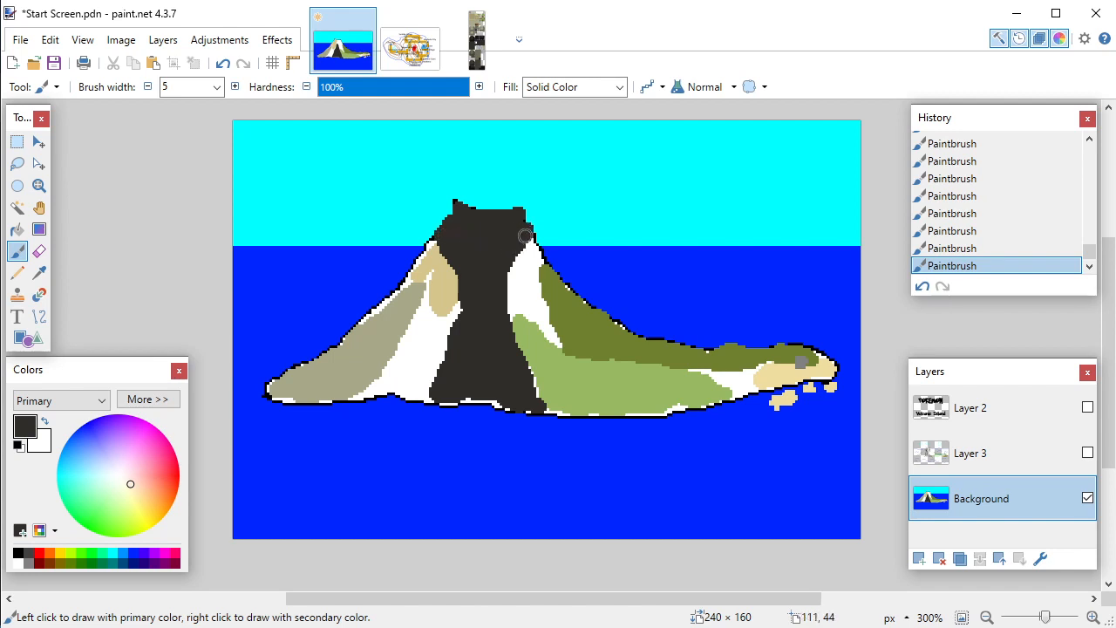
{"action": "left_click", "coordinate": [1087, 409]}
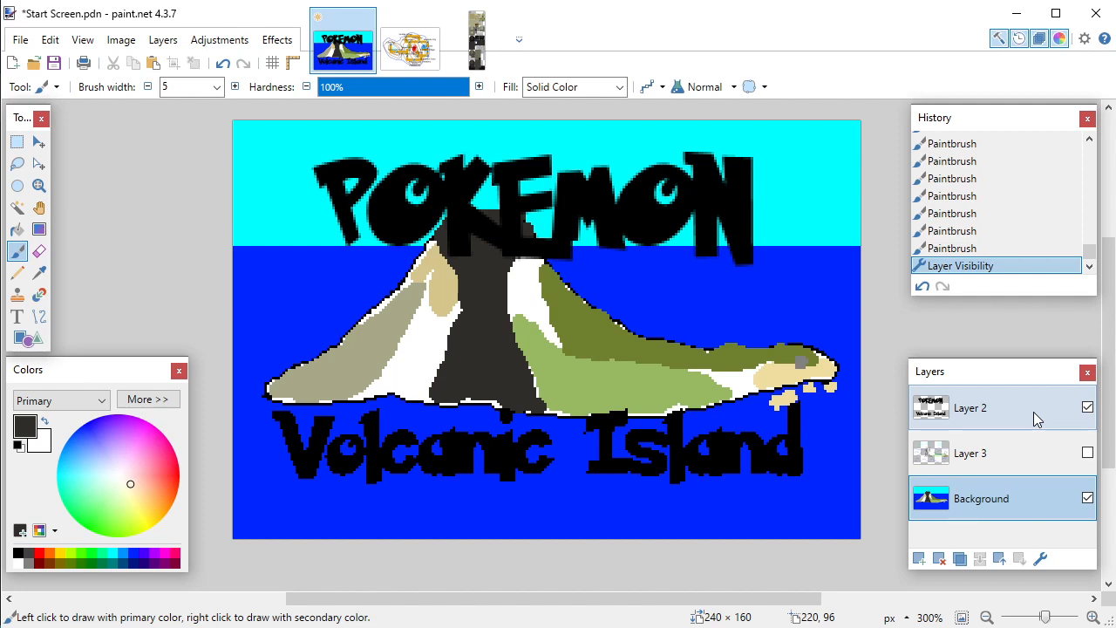
{"action": "left_click", "coordinate": [1087, 407]}
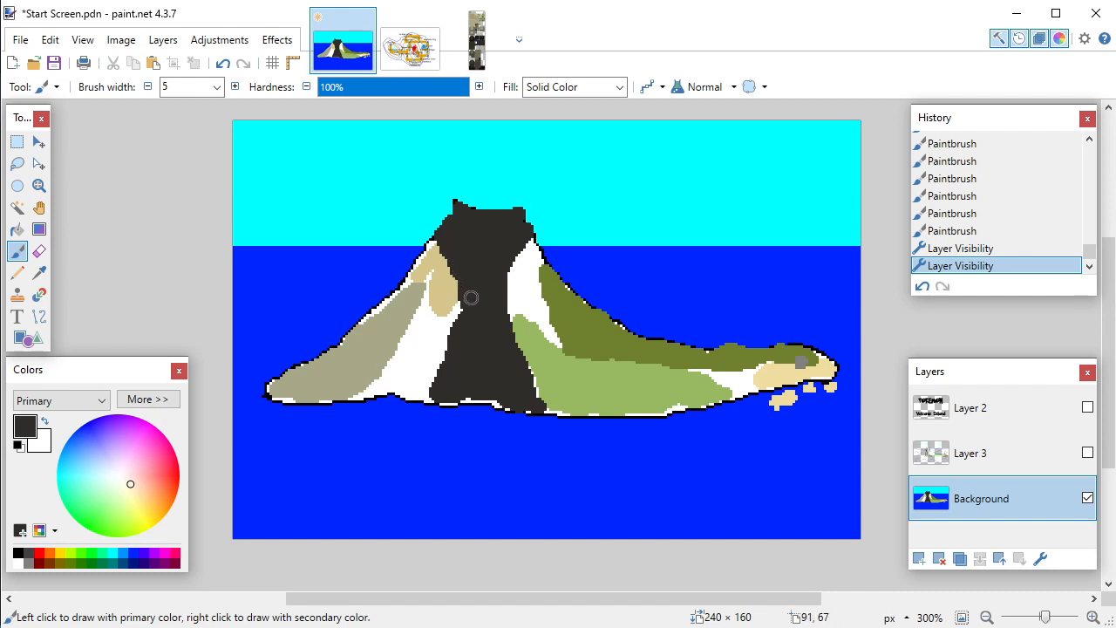
{"action": "left_click", "coordinate": [471, 299]}
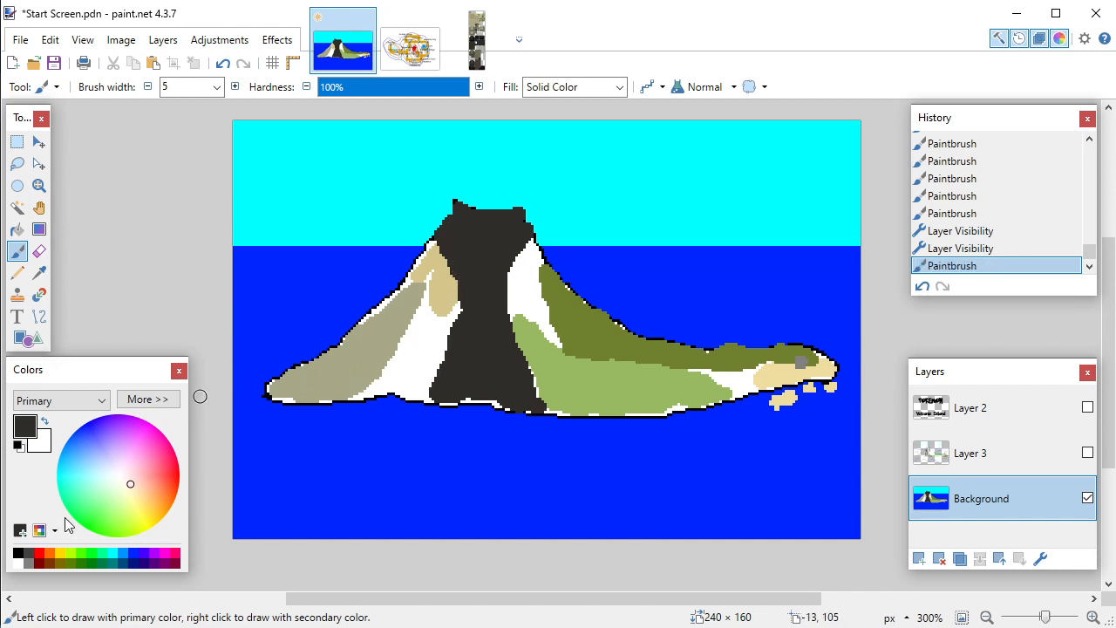
Step: Sample the tan from the left slope and fill the upper right slope between the dark column and the olive vegetation
{"action": "key", "text": "k"}
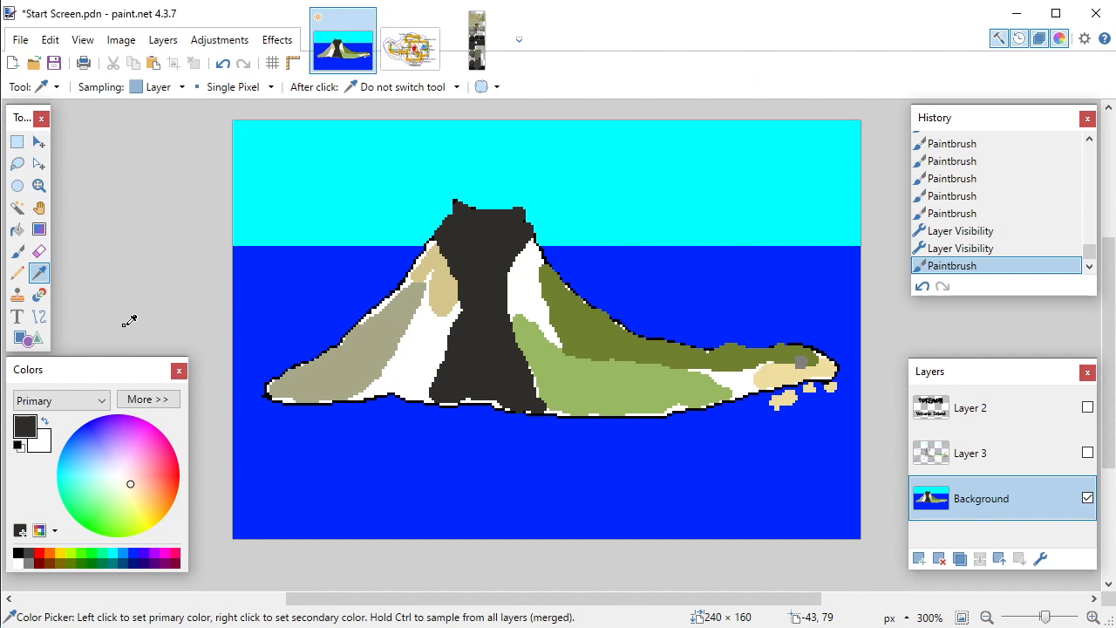
{"action": "left_click", "coordinate": [452, 296]}
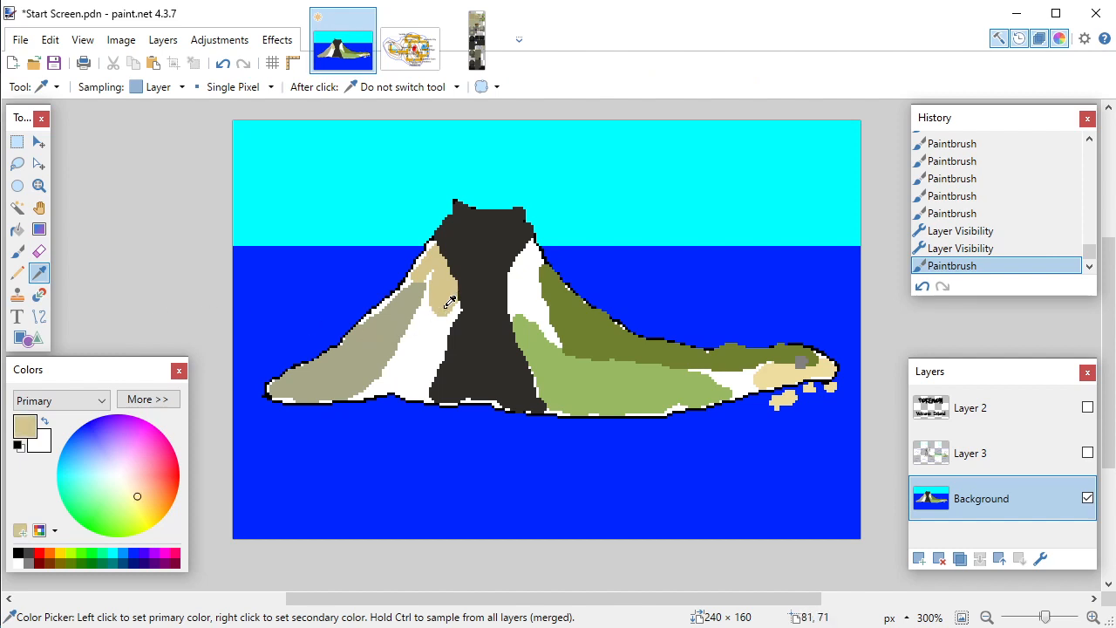
{"action": "key", "text": "b"}
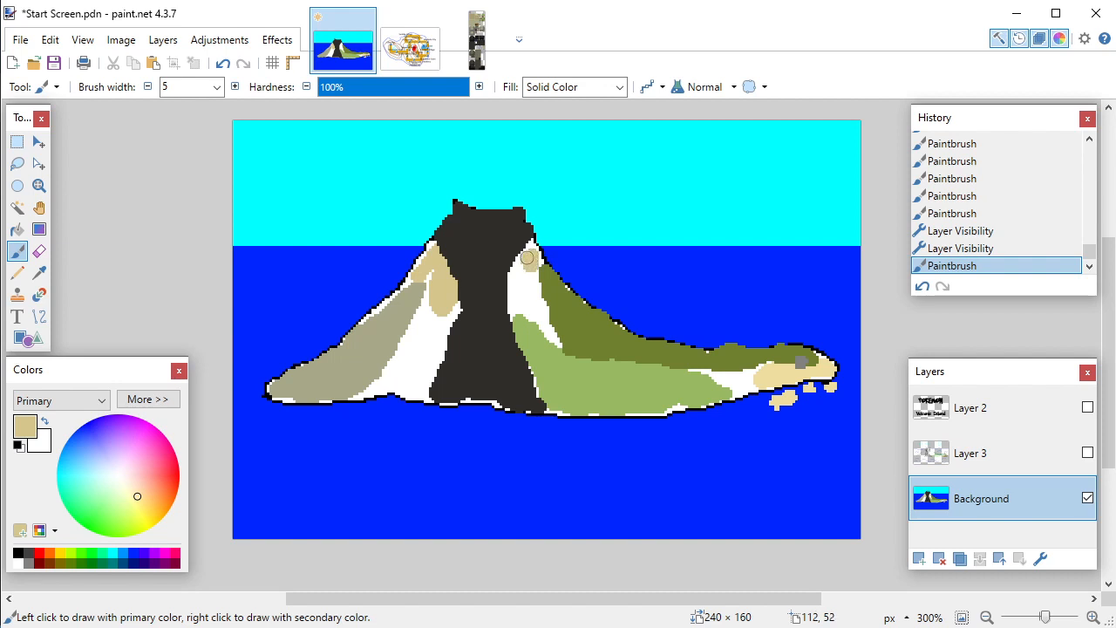
{"action": "mouse_move", "coordinate": [527, 259]}
{"action": "left_mouse_down"}
{"action": "mouse_move", "coordinate": [529, 248]}
{"action": "mouse_move", "coordinate": [539, 255]}
{"action": "mouse_move", "coordinate": [541, 279]}
{"action": "mouse_move", "coordinate": [523, 284]}
{"action": "mouse_move", "coordinate": [519, 263]}
{"action": "mouse_move", "coordinate": [532, 291]}
{"action": "mouse_move", "coordinate": [520, 262]}
{"action": "mouse_move", "coordinate": [527, 301]}
{"action": "mouse_move", "coordinate": [510, 292]}
{"action": "mouse_move", "coordinate": [531, 307]}
{"action": "mouse_move", "coordinate": [548, 301]}
{"action": "left_mouse_up"}
{"action": "left_click_drag", "start_coordinate": [432, 294], "coordinate": [446, 301]}
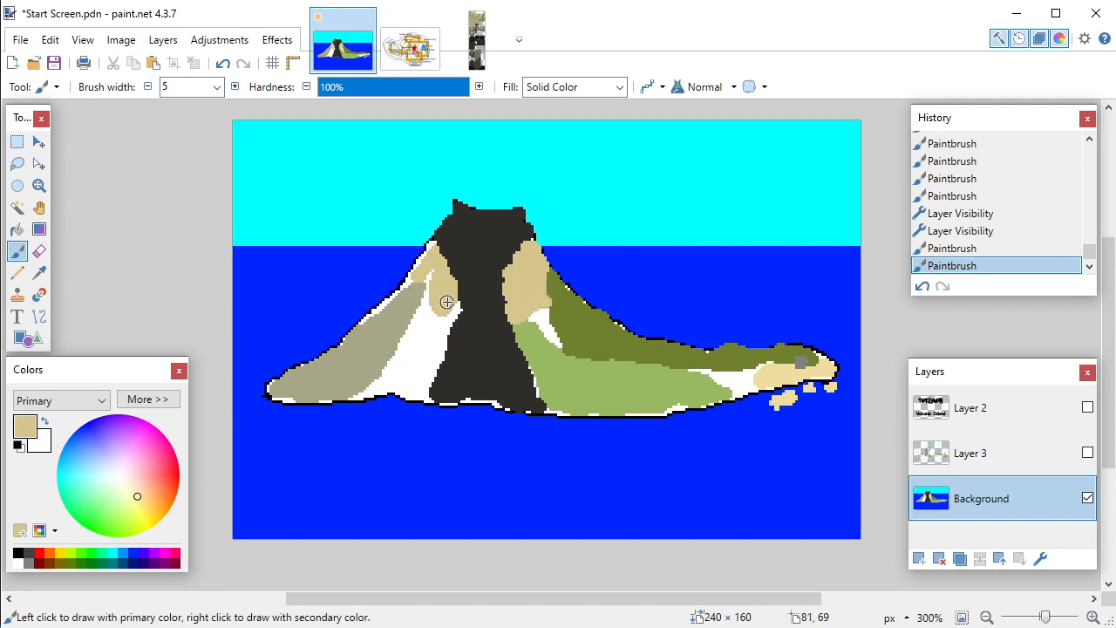
{"action": "left_click", "coordinate": [550, 274]}
{"action": "left_click", "coordinate": [557, 297]}
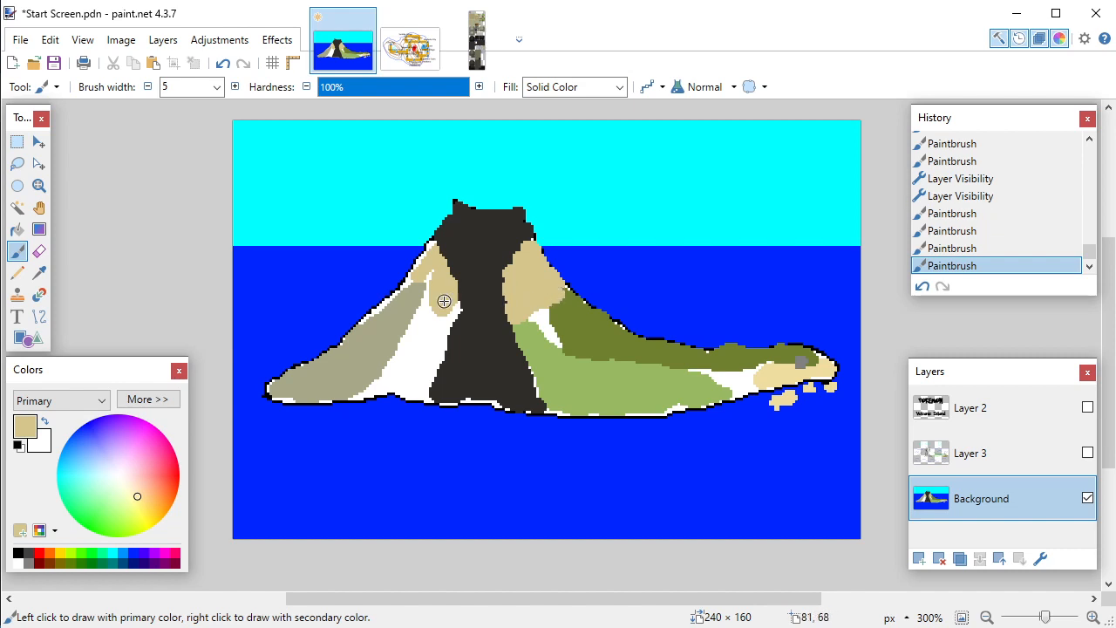
Step: Fill the white area between the grey-beige left slope and the dark central column with tan, up to the summit
{"action": "mouse_move", "coordinate": [440, 305]}
{"action": "left_mouse_down"}
{"action": "mouse_move", "coordinate": [410, 364]}
{"action": "mouse_move", "coordinate": [377, 384]}
{"action": "mouse_move", "coordinate": [429, 305]}
{"action": "mouse_move", "coordinate": [435, 274]}
{"action": "mouse_move", "coordinate": [435, 287]}
{"action": "left_mouse_up"}
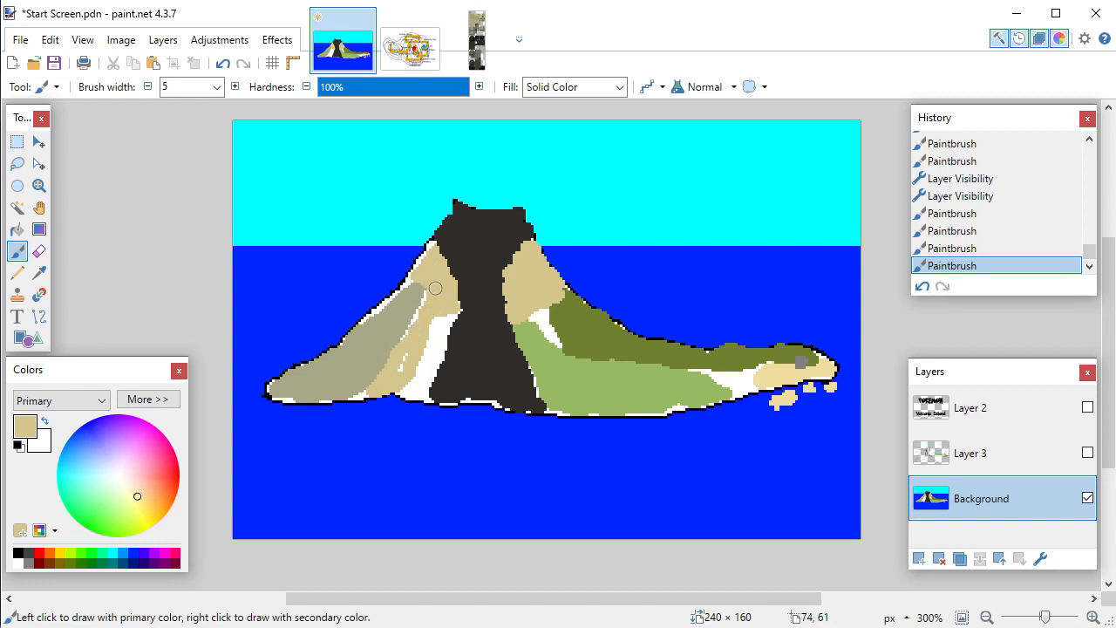
{"action": "mouse_move", "coordinate": [400, 371]}
{"action": "left_mouse_down"}
{"action": "mouse_move", "coordinate": [419, 327]}
{"action": "mouse_move", "coordinate": [444, 312]}
{"action": "mouse_move", "coordinate": [421, 384]}
{"action": "mouse_move", "coordinate": [406, 382]}
{"action": "mouse_move", "coordinate": [422, 396]}
{"action": "mouse_move", "coordinate": [404, 388]}
{"action": "mouse_move", "coordinate": [436, 347]}
{"action": "mouse_move", "coordinate": [424, 378]}
{"action": "mouse_move", "coordinate": [415, 318]}
{"action": "mouse_move", "coordinate": [426, 295]}
{"action": "left_mouse_up"}
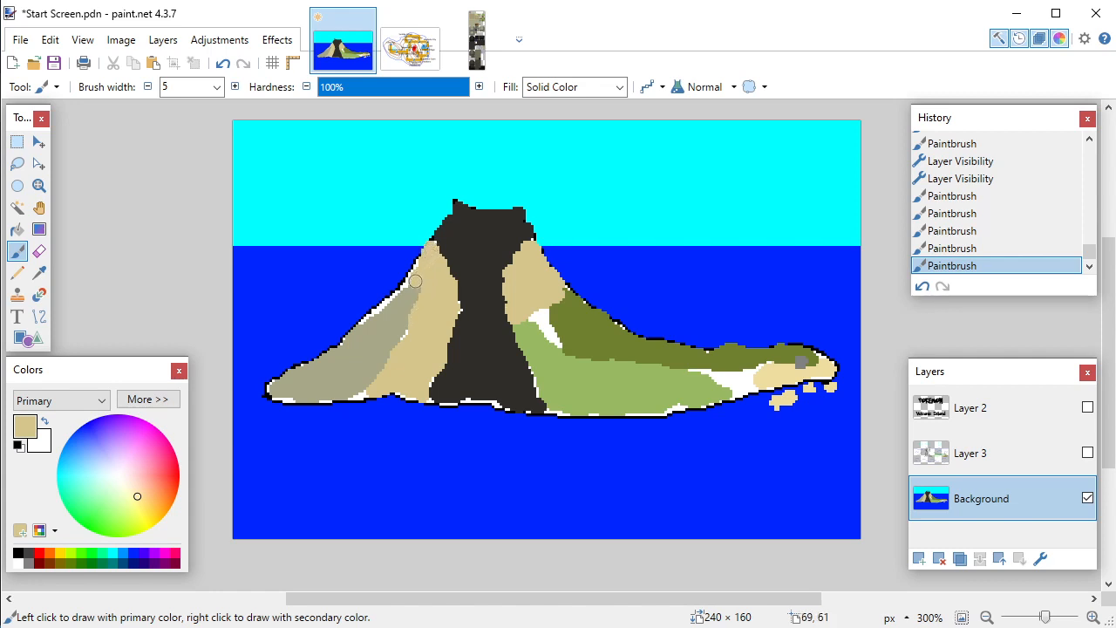
{"action": "mouse_move", "coordinate": [415, 281]}
{"action": "left_mouse_down"}
{"action": "mouse_move", "coordinate": [421, 267]}
{"action": "mouse_move", "coordinate": [429, 283]}
{"action": "left_mouse_up"}
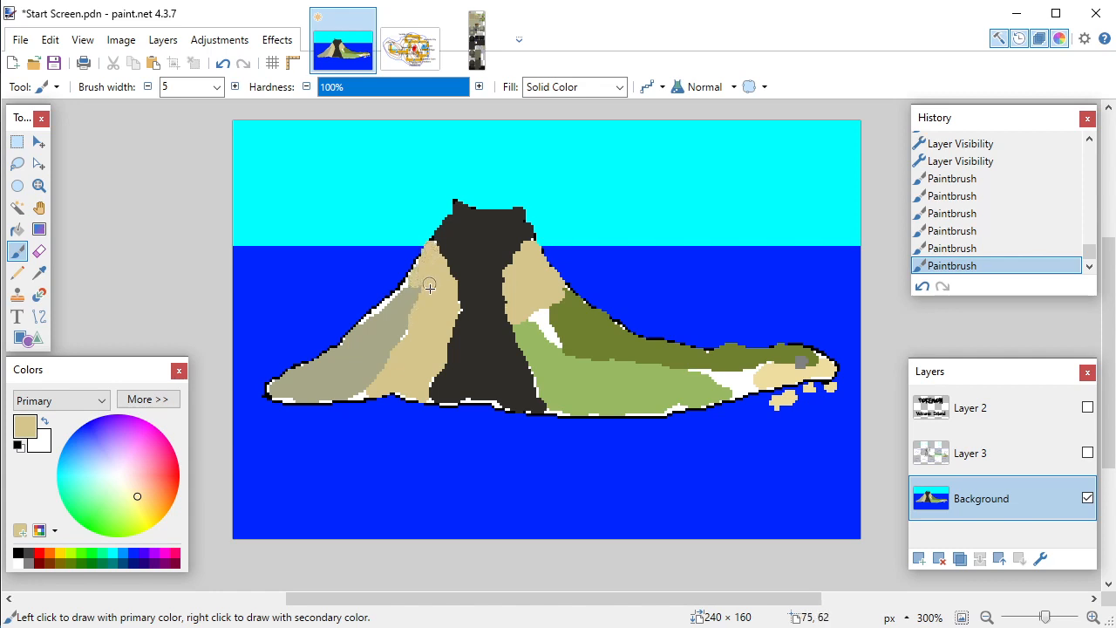
{"action": "left_click", "coordinate": [410, 330]}
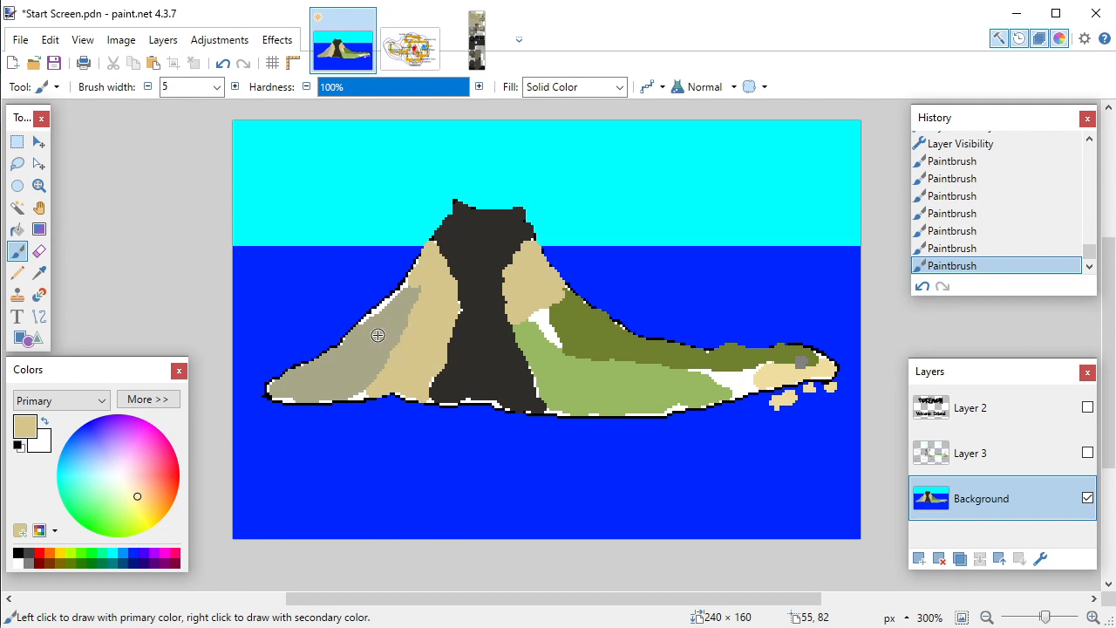
Step: Sample the central column's dark rock colour and recolour the outer edge of the volcano's left slope with the Recolor tool
{"action": "left_click", "coordinate": [38, 273]}
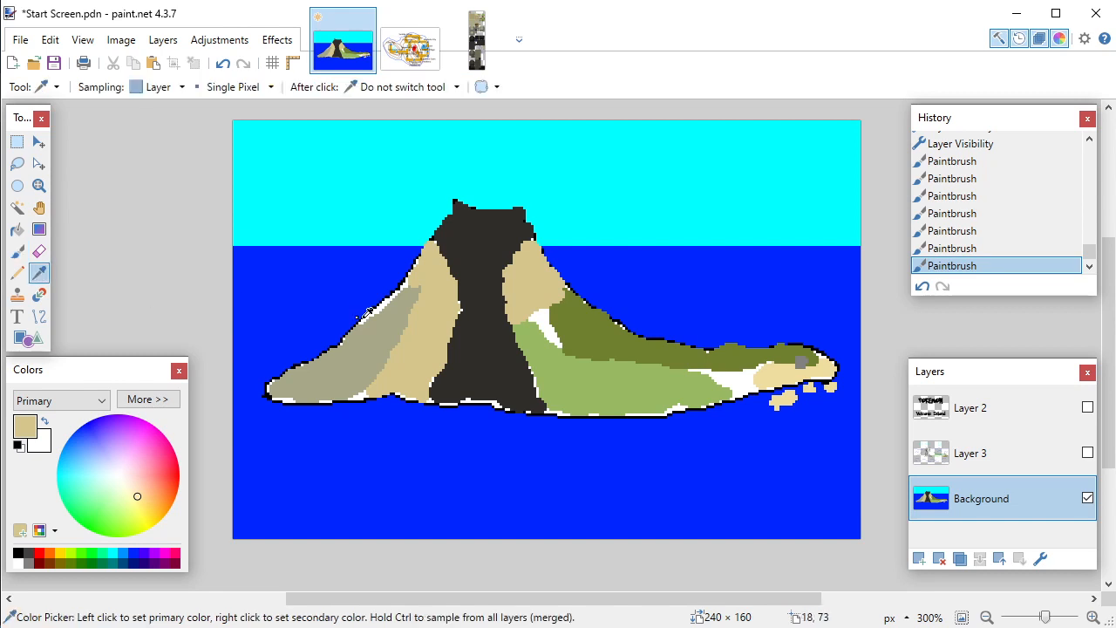
{"action": "left_click", "coordinate": [470, 338]}
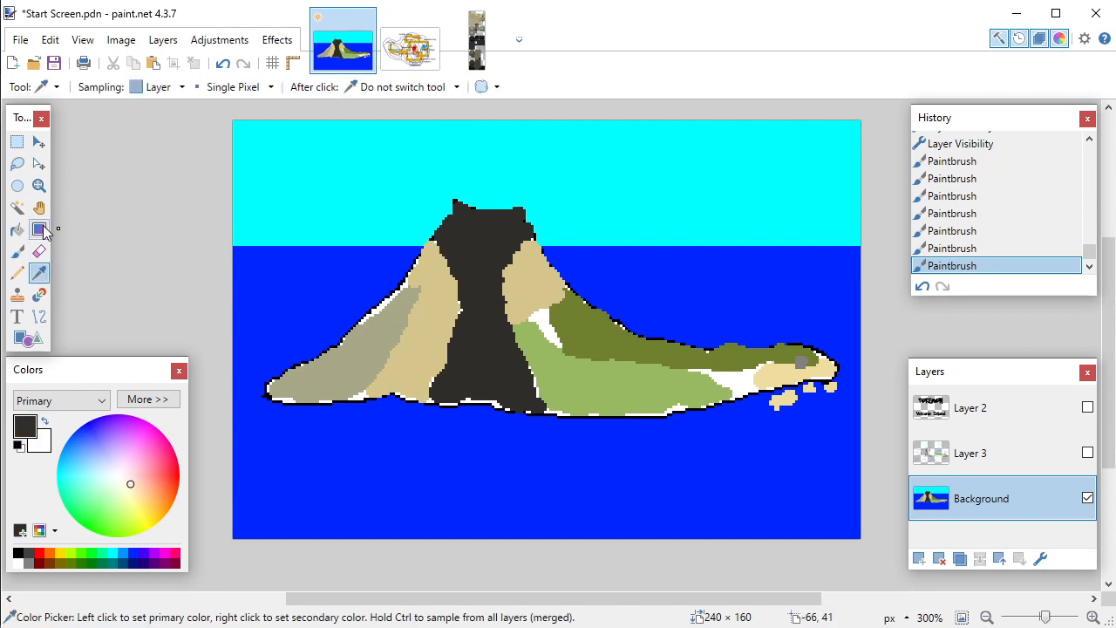
{"action": "left_click", "coordinate": [39, 295]}
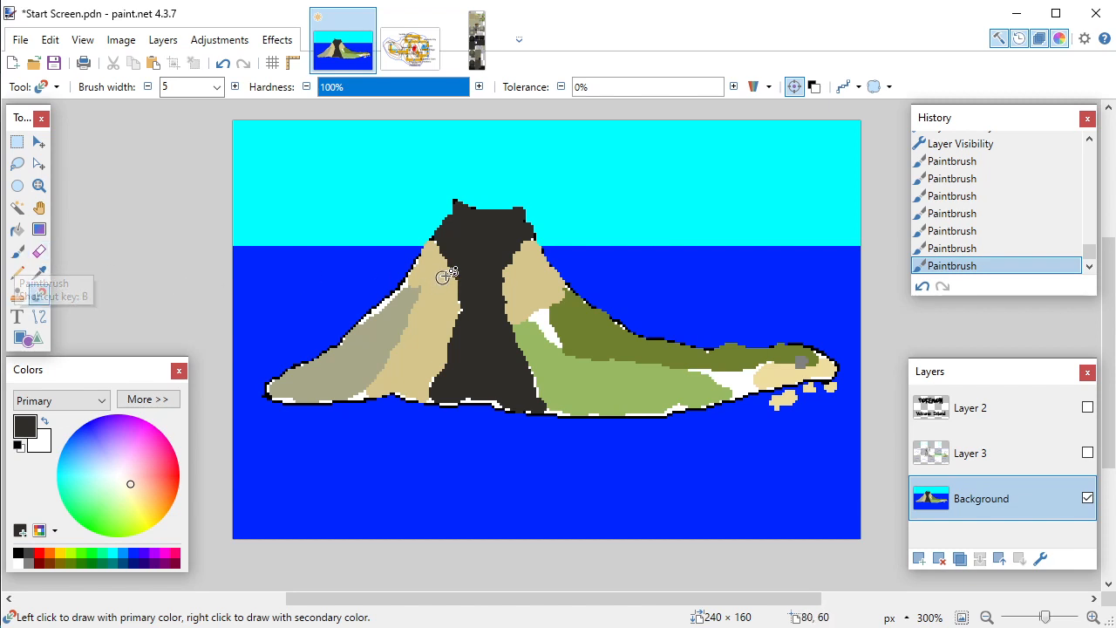
{"action": "left_click_drag", "start_coordinate": [433, 245], "coordinate": [412, 287]}
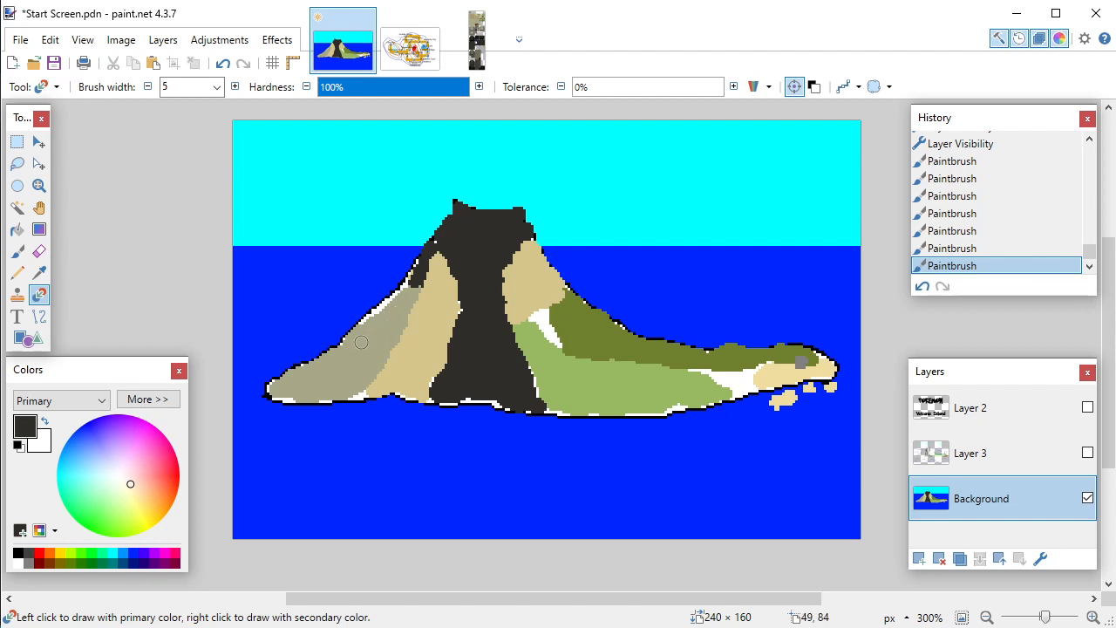
{"action": "left_click", "coordinate": [341, 360]}
{"action": "mouse_move", "coordinate": [344, 355]}
{"action": "left_mouse_down"}
{"action": "mouse_move", "coordinate": [415, 294]}
{"action": "mouse_move", "coordinate": [400, 306]}
{"action": "mouse_move", "coordinate": [414, 266]}
{"action": "mouse_move", "coordinate": [384, 307]}
{"action": "left_mouse_up"}
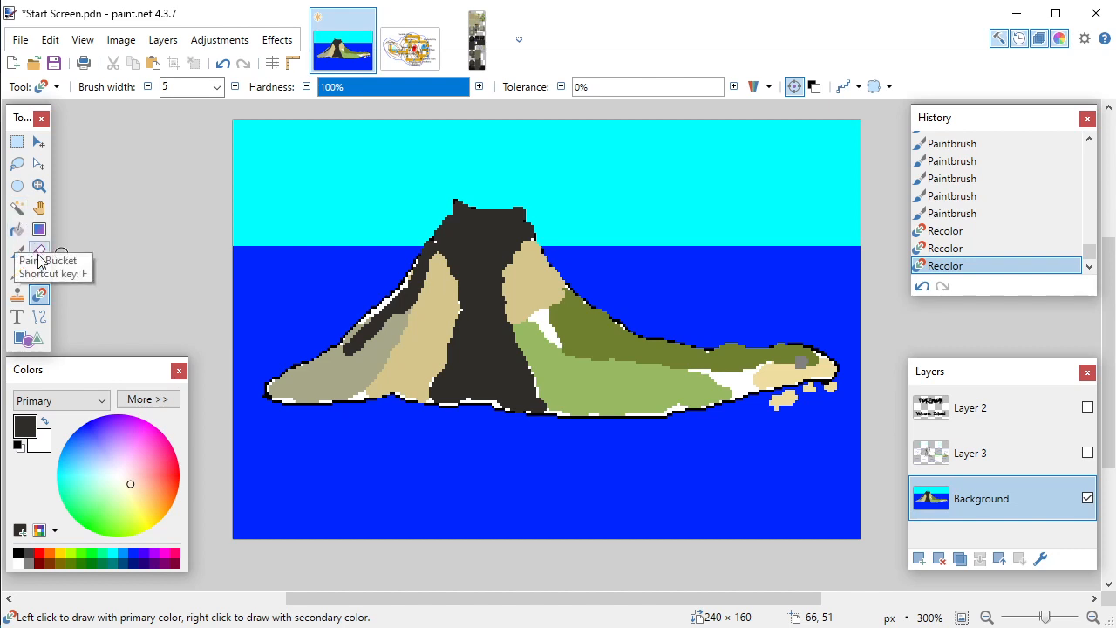
Step: Paint the outer left slope down to the island's left tip in dark rock colour, covering the white gaps along the outline
{"action": "left_click", "coordinate": [18, 252]}
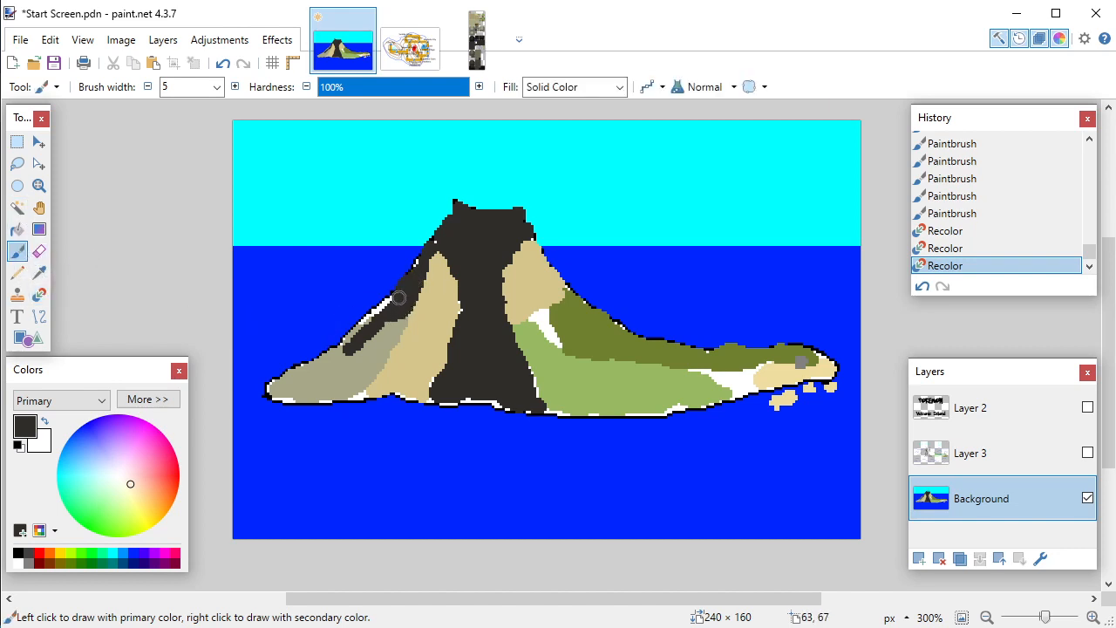
{"action": "mouse_move", "coordinate": [385, 312]}
{"action": "left_mouse_down"}
{"action": "mouse_move", "coordinate": [279, 394]}
{"action": "mouse_move", "coordinate": [301, 371]}
{"action": "left_mouse_up"}
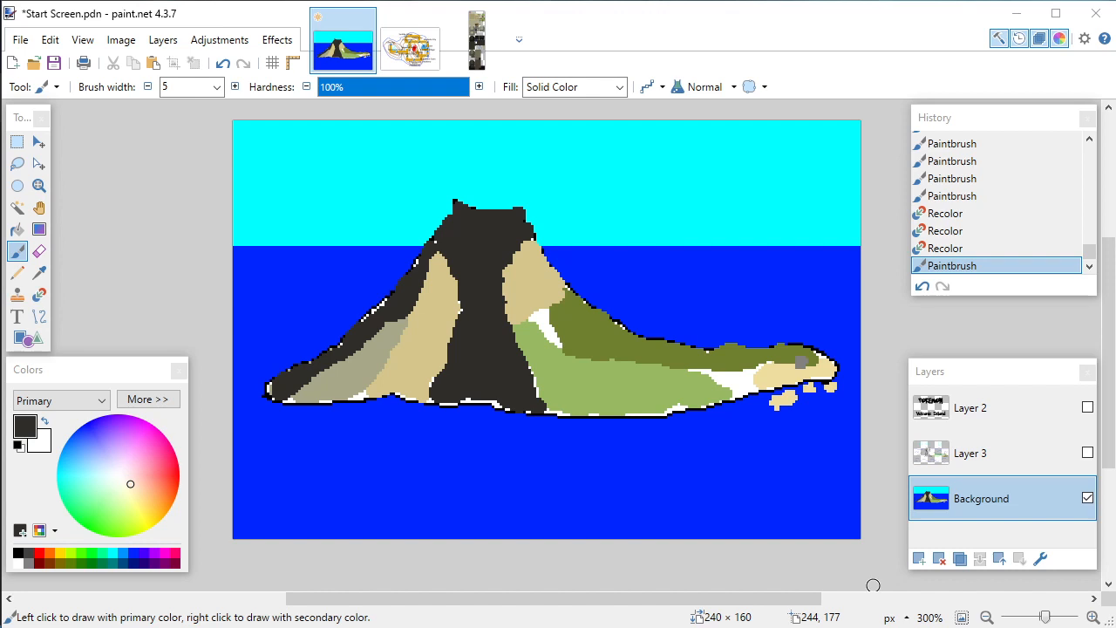
{"action": "key", "text": "F5"}
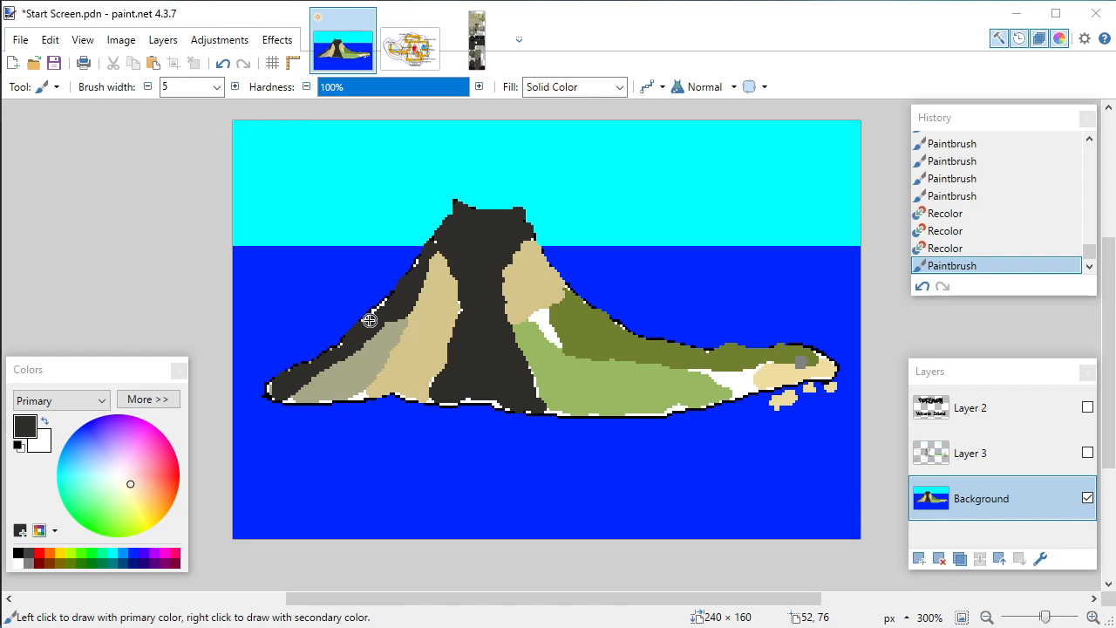
{"action": "key", "text": "F5"}
{"action": "left_click_drag", "start_coordinate": [369, 320], "coordinate": [367, 321]}
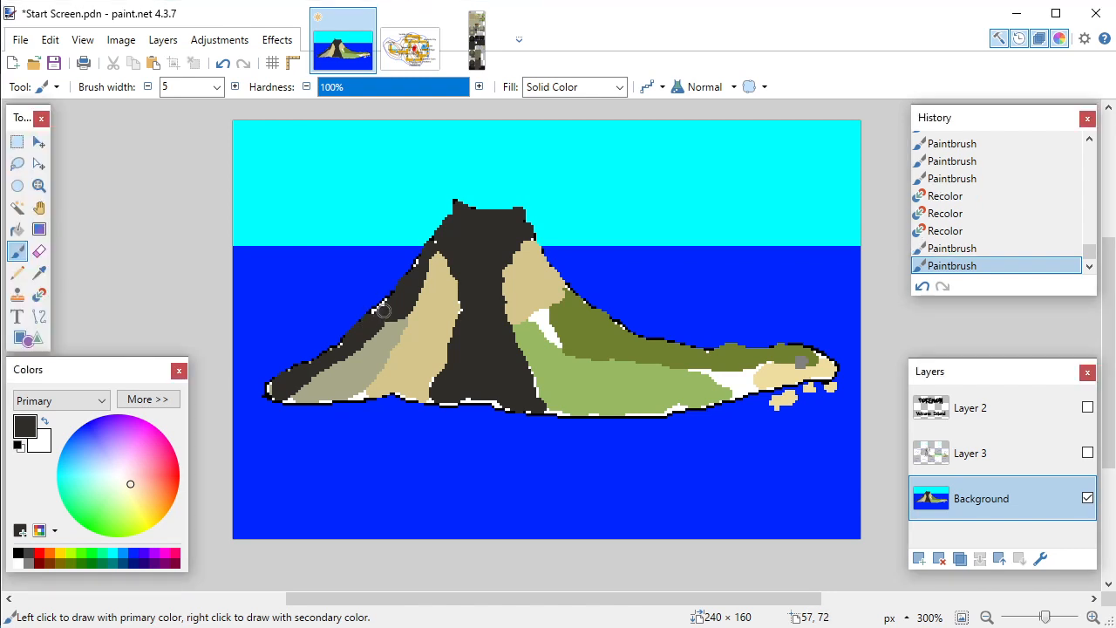
{"action": "left_click_drag", "start_coordinate": [373, 314], "coordinate": [386, 306]}
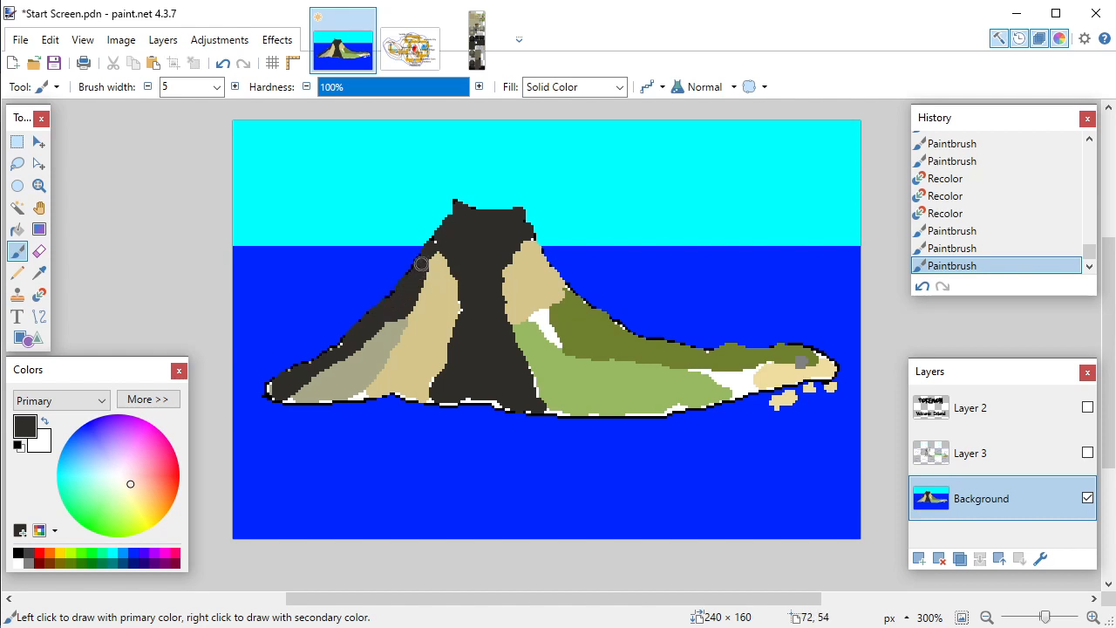
{"action": "left_click_drag", "start_coordinate": [422, 266], "coordinate": [409, 280]}
{"action": "mouse_move", "coordinate": [353, 350]}
{"action": "left_mouse_down"}
{"action": "mouse_move", "coordinate": [269, 389]}
{"action": "mouse_move", "coordinate": [295, 387]}
{"action": "left_mouse_up"}
{"action": "left_click_drag", "start_coordinate": [392, 320], "coordinate": [291, 392]}
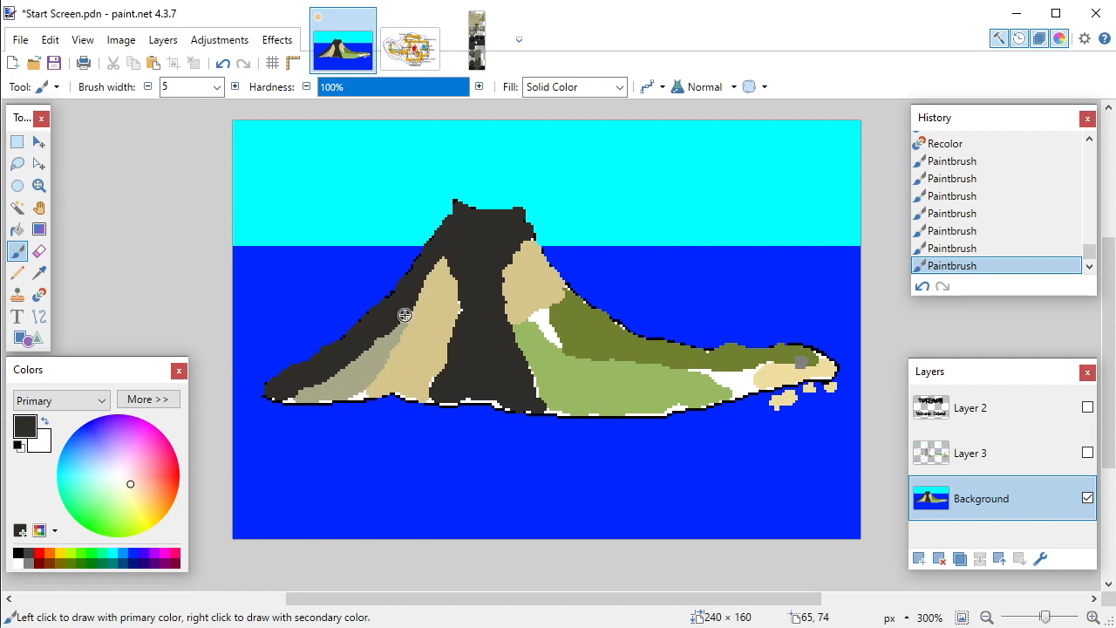
{"action": "left_click", "coordinate": [41, 553]}
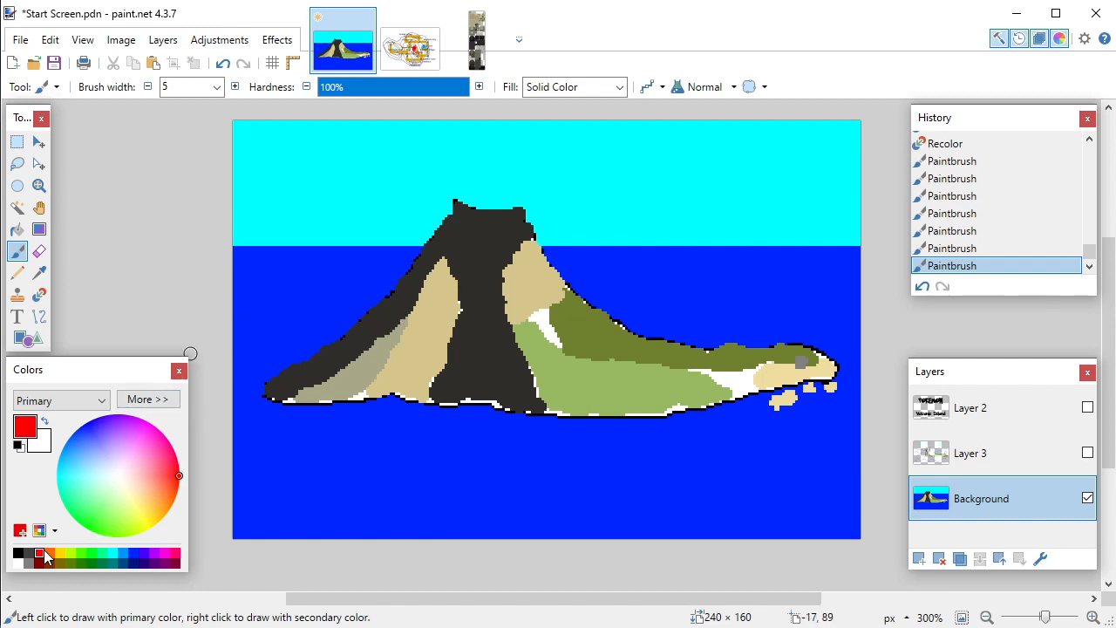
{"action": "left_click", "coordinate": [17, 273]}
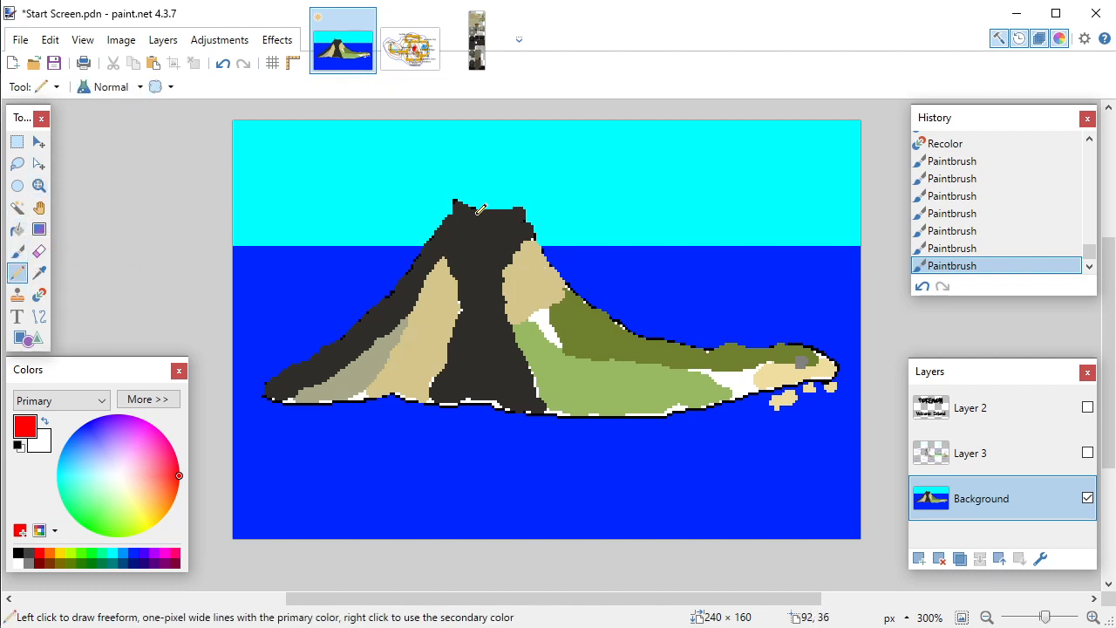
{"action": "left_click_drag", "start_coordinate": [477, 215], "coordinate": [492, 380]}
{"action": "left_click", "coordinate": [224, 64]}
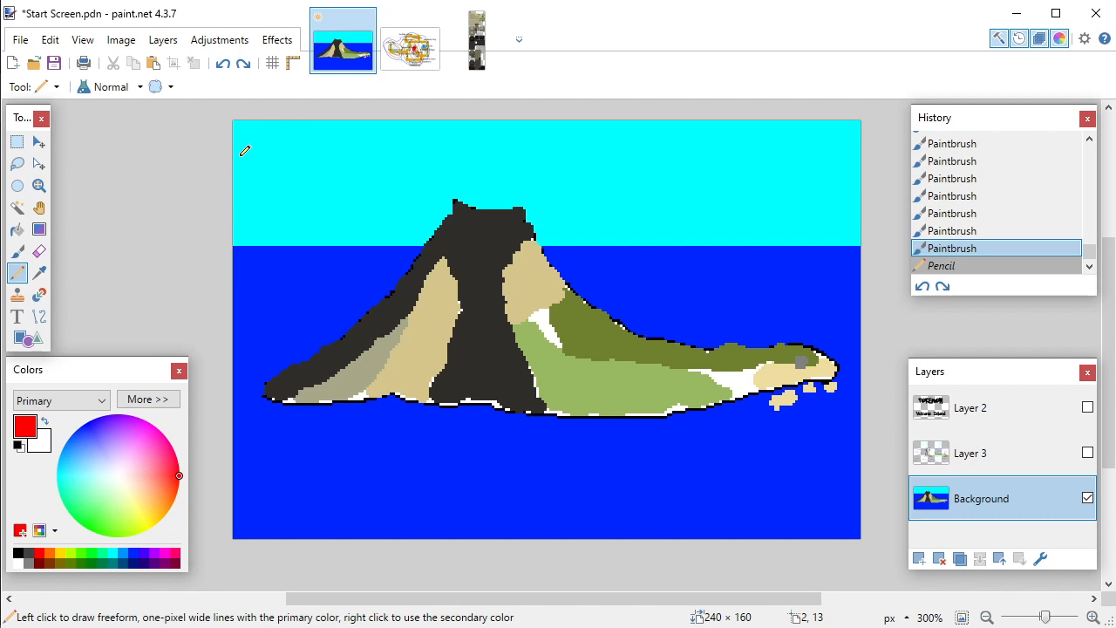
Step: Sample the light green and paint over the white gaps below the right tan slope and toward the sandy beach
{"action": "left_click", "coordinate": [37, 274]}
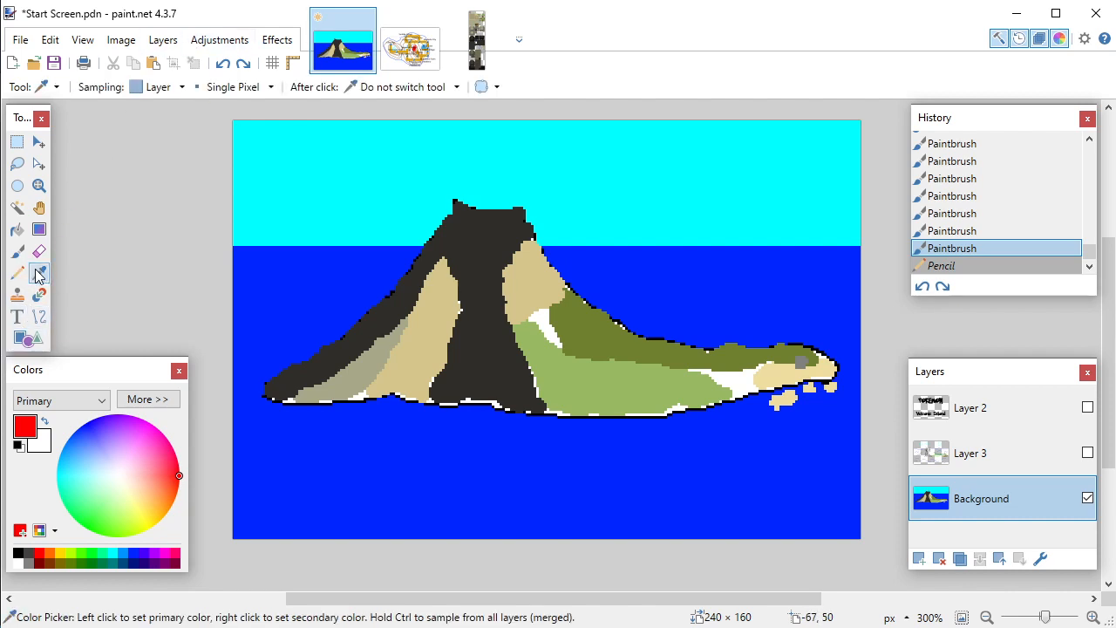
{"action": "left_click", "coordinate": [602, 371]}
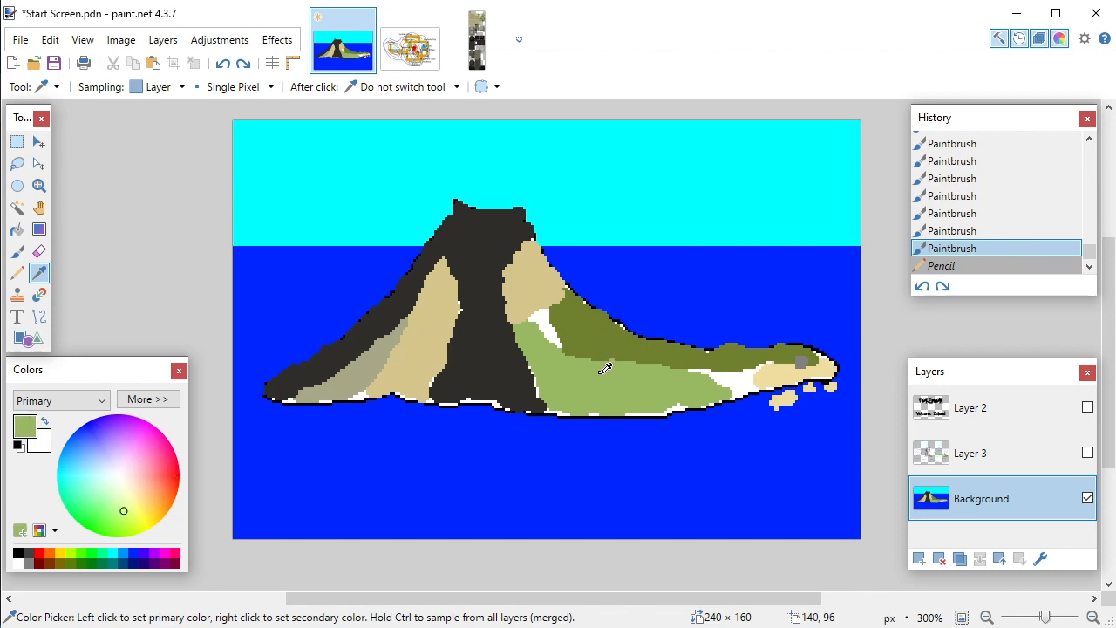
{"action": "key", "text": "b"}
{"action": "left_click_drag", "start_coordinate": [578, 340], "coordinate": [546, 320]}
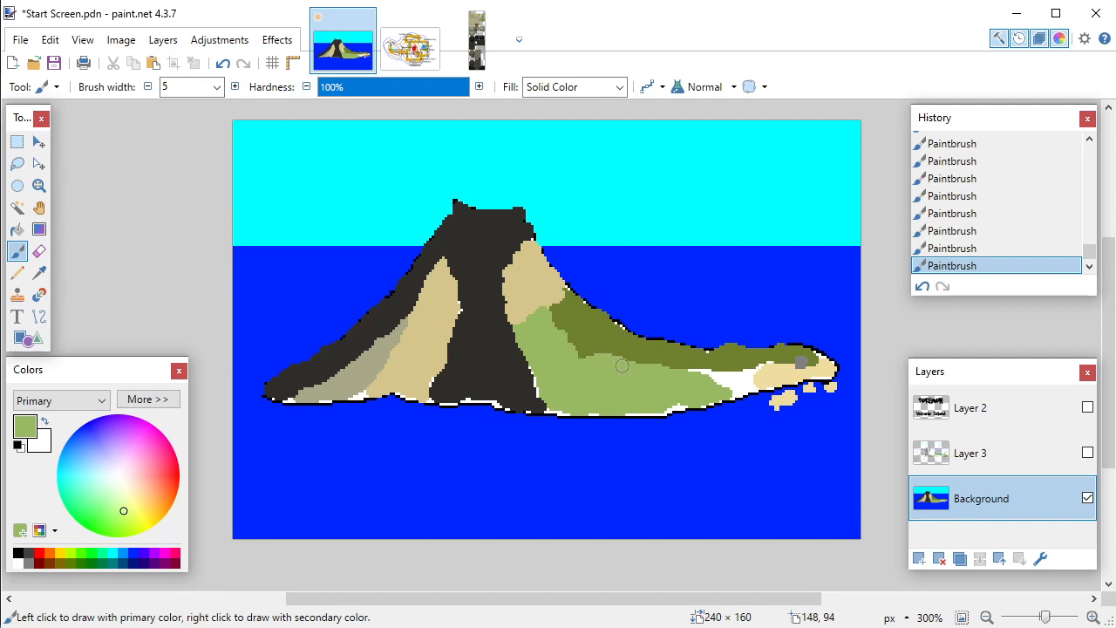
{"action": "left_click_drag", "start_coordinate": [694, 387], "coordinate": [751, 373]}
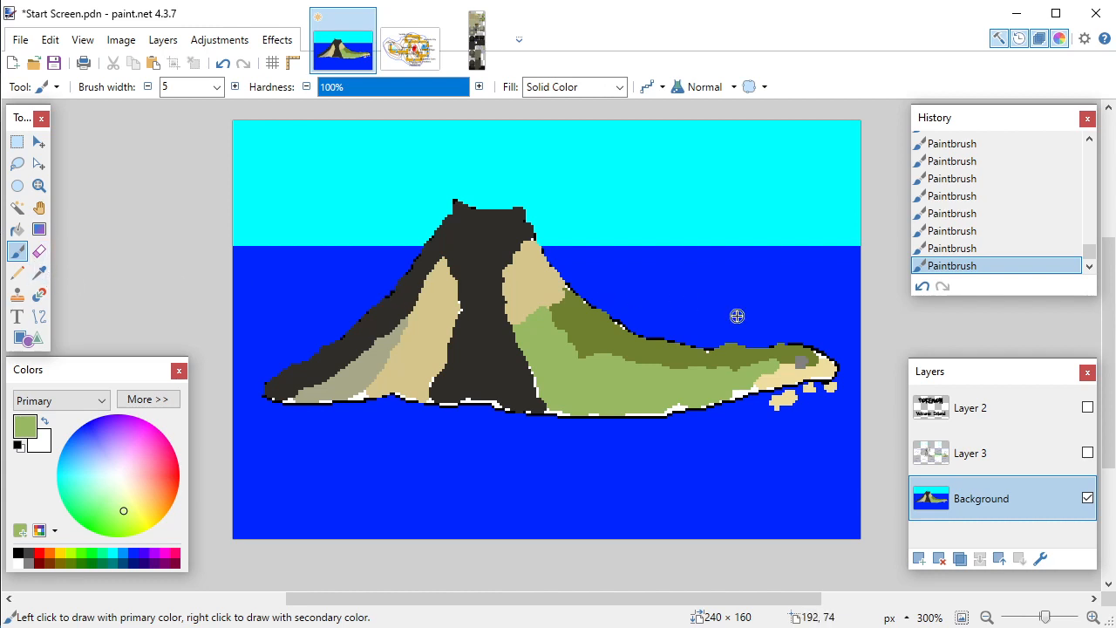
Step: Sample the beach sand colour, fill the lower right shoreline with brush width 3, and add small offshore sand patches with width 2
{"action": "key", "text": "k"}
{"action": "left_click", "coordinate": [799, 366]}
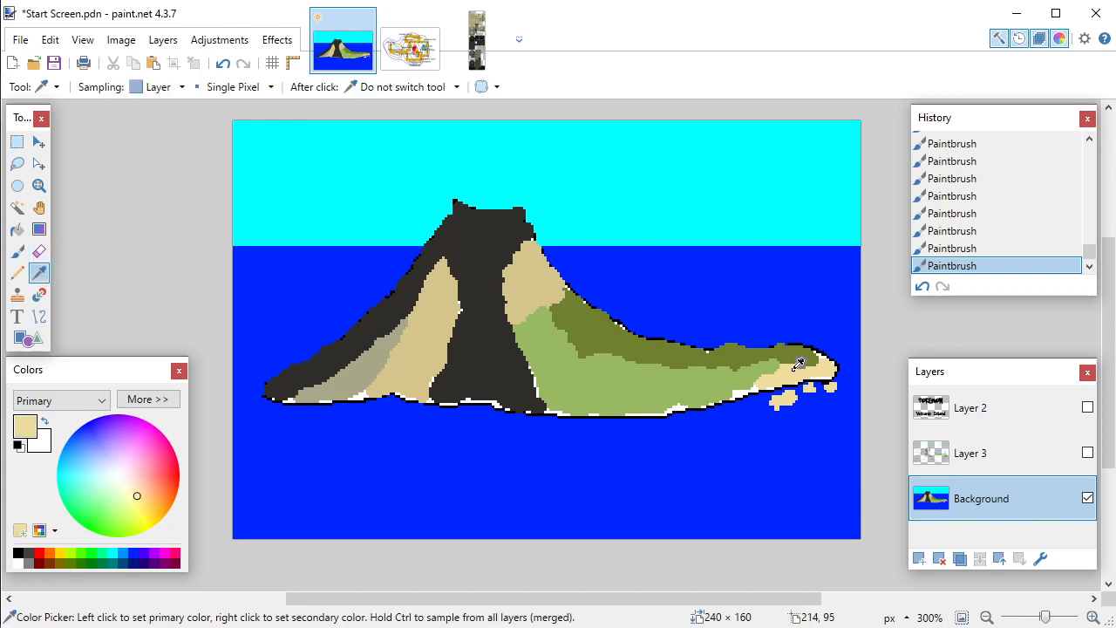
{"action": "key", "text": "b"}
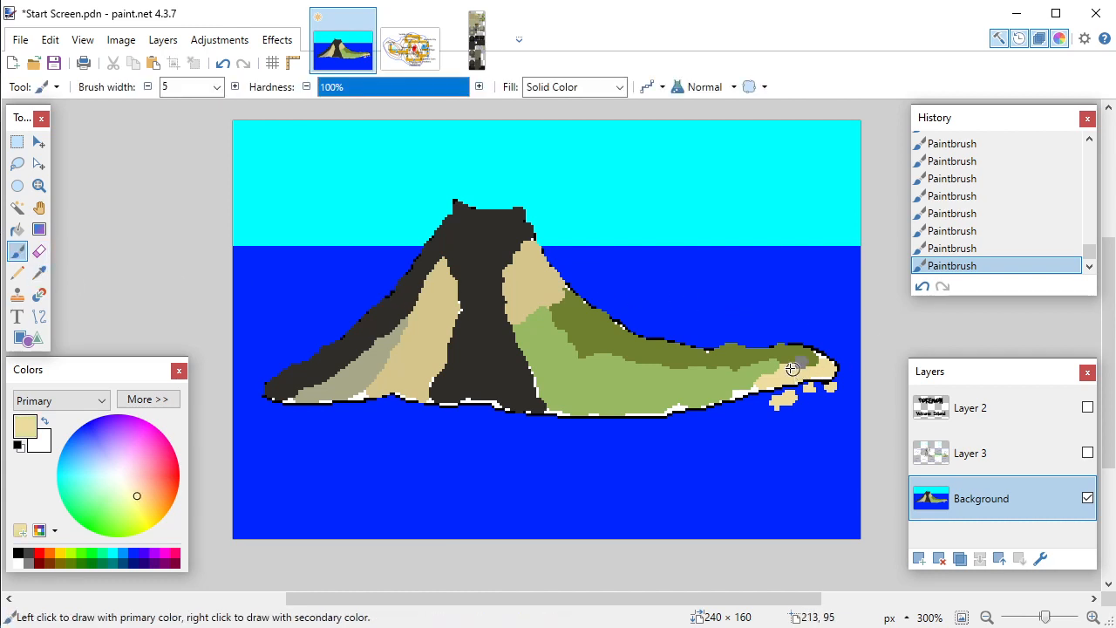
{"action": "left_click", "coordinate": [216, 87]}
{"action": "scroll", "coordinate": [200, 152], "scroll_direction": "up", "scroll_amount": 2}
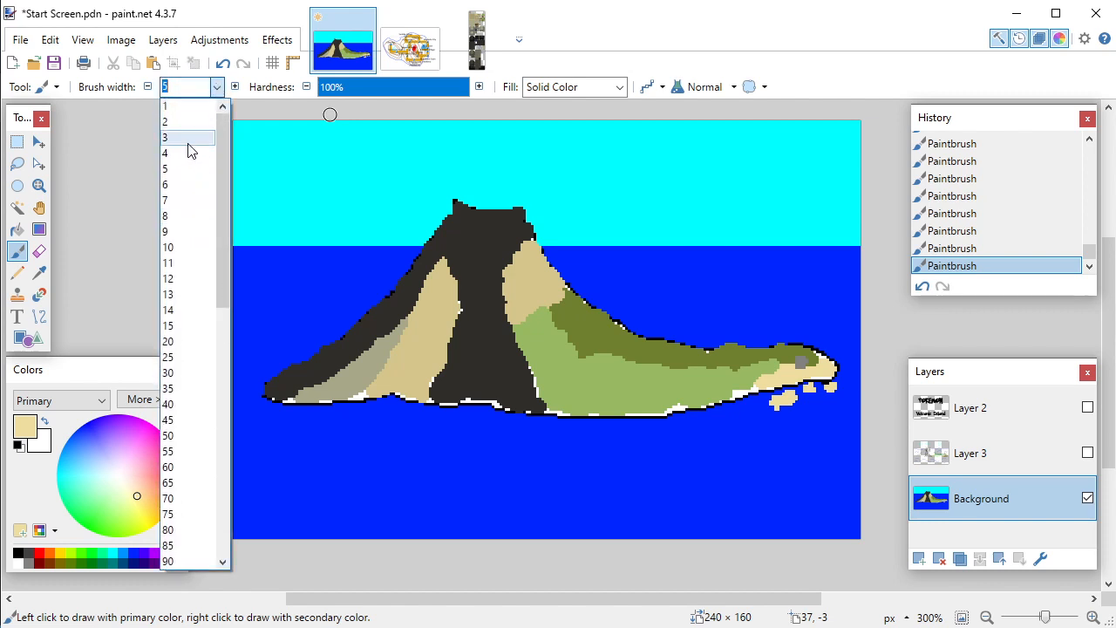
{"action": "left_click", "coordinate": [187, 139]}
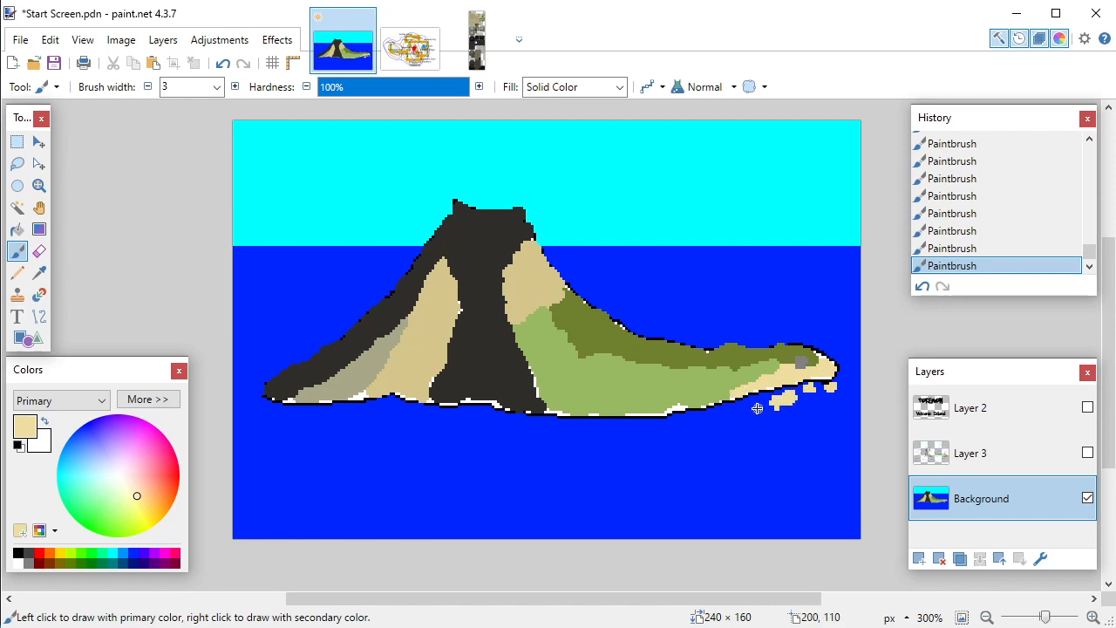
{"action": "left_click", "coordinate": [216, 86]}
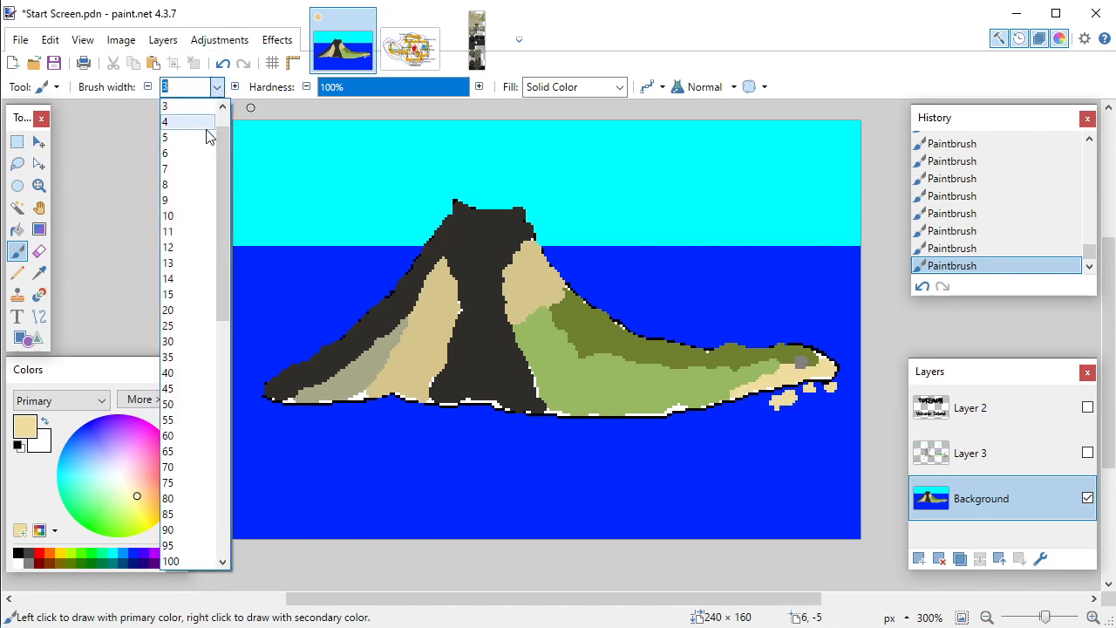
{"action": "left_click", "coordinate": [198, 111]}
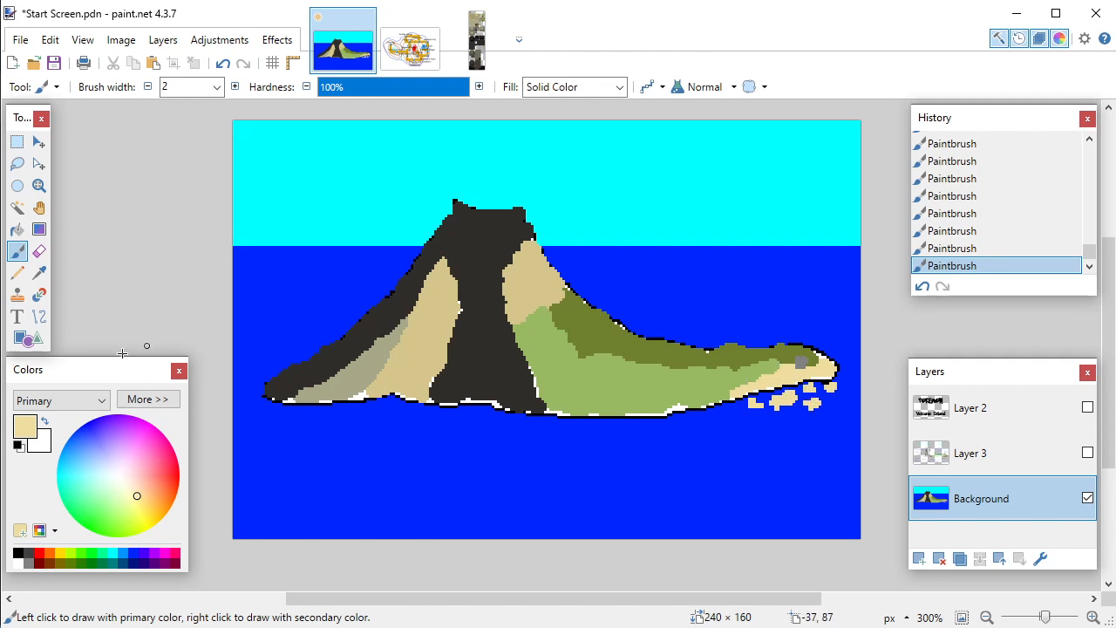
Step: Sample the grey spot near the island's right tip, enlarge it into a wider patch, and check the artwork against the Layer 2 title
{"action": "left_click", "coordinate": [38, 273]}
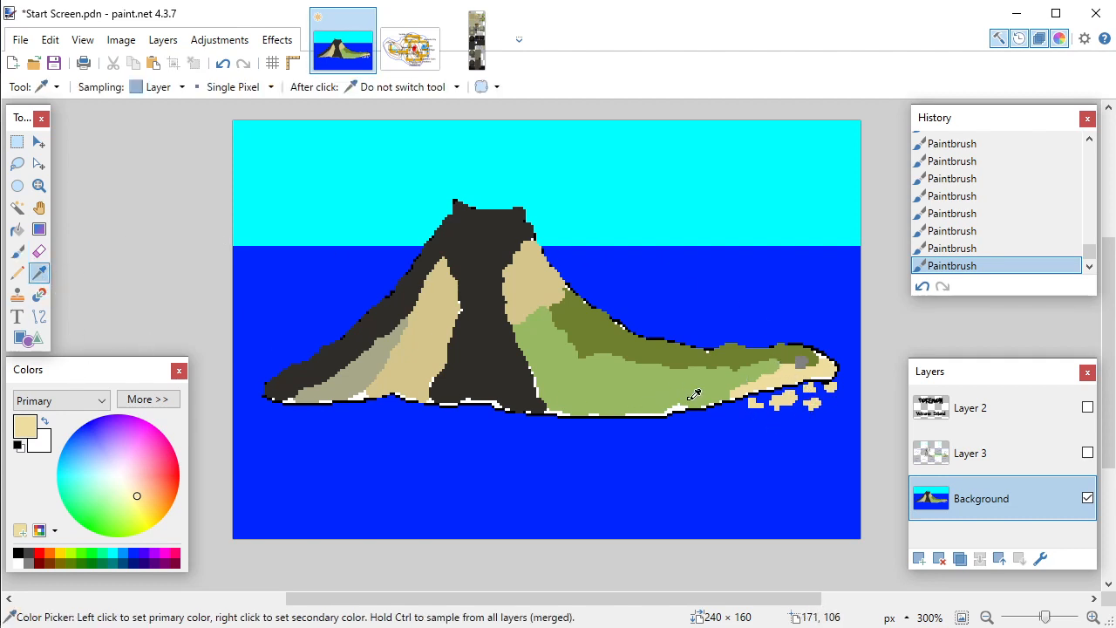
{"action": "left_click", "coordinate": [807, 359]}
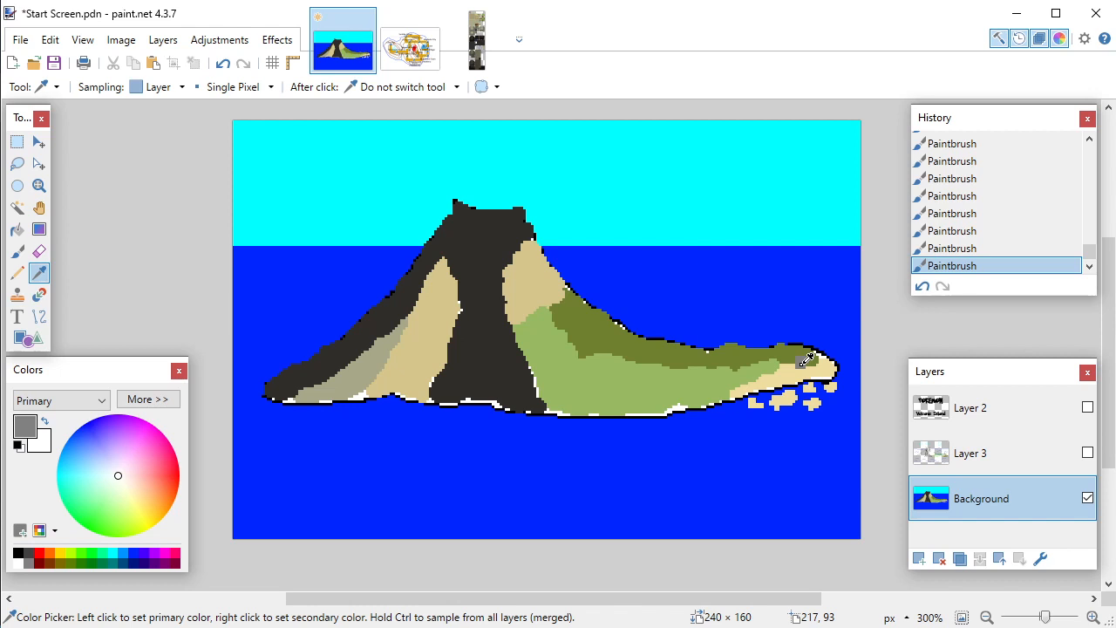
{"action": "key", "text": "b"}
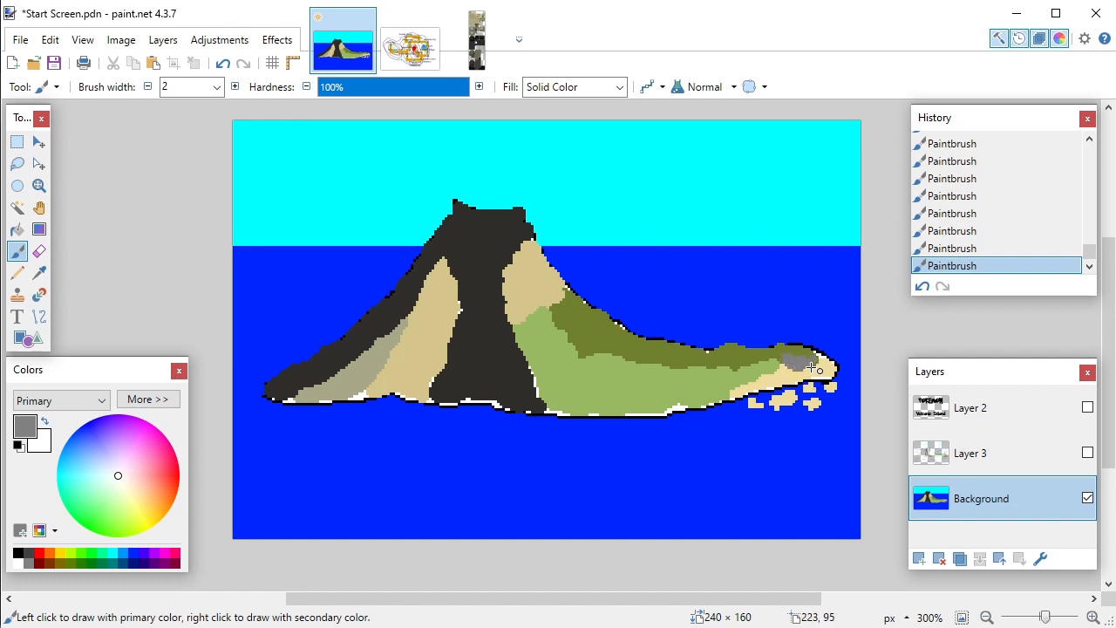
{"action": "left_click", "coordinate": [1088, 408]}
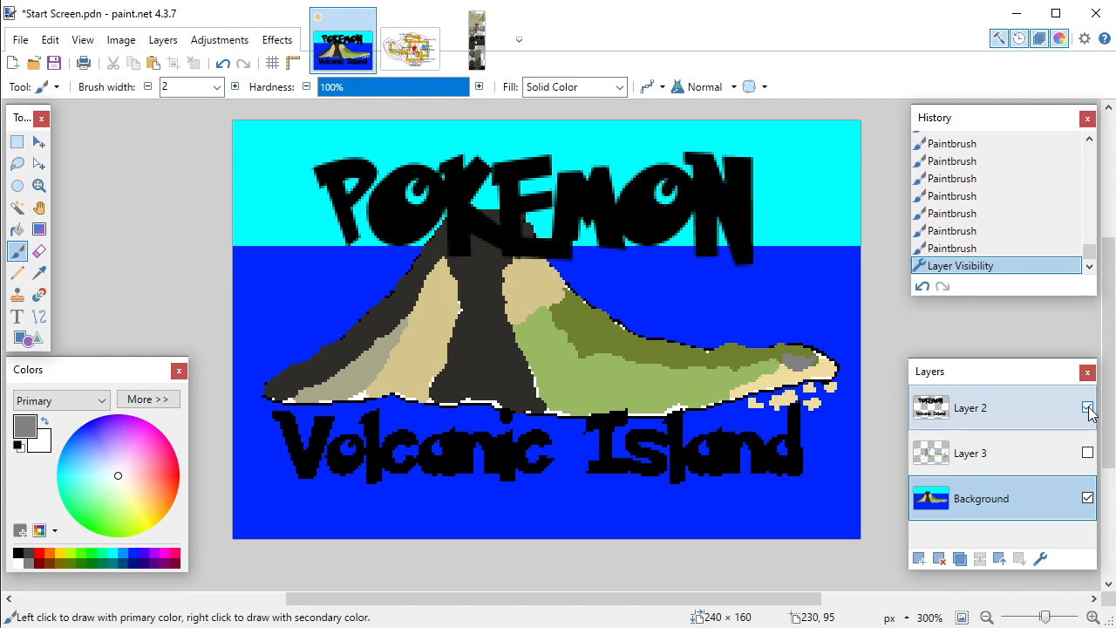
{"action": "left_click", "coordinate": [1087, 408]}
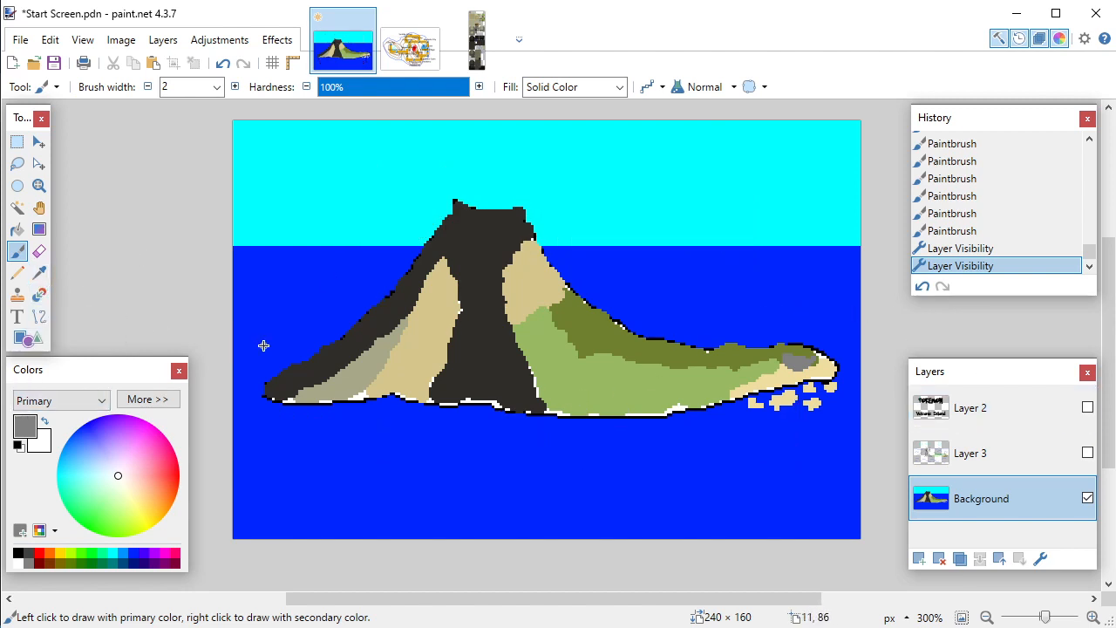
Step: Sample the left slope's grey-beige, paint a band across the neighbouring tan slope, and fill the tan area below that band with it
{"action": "key", "text": "l"}
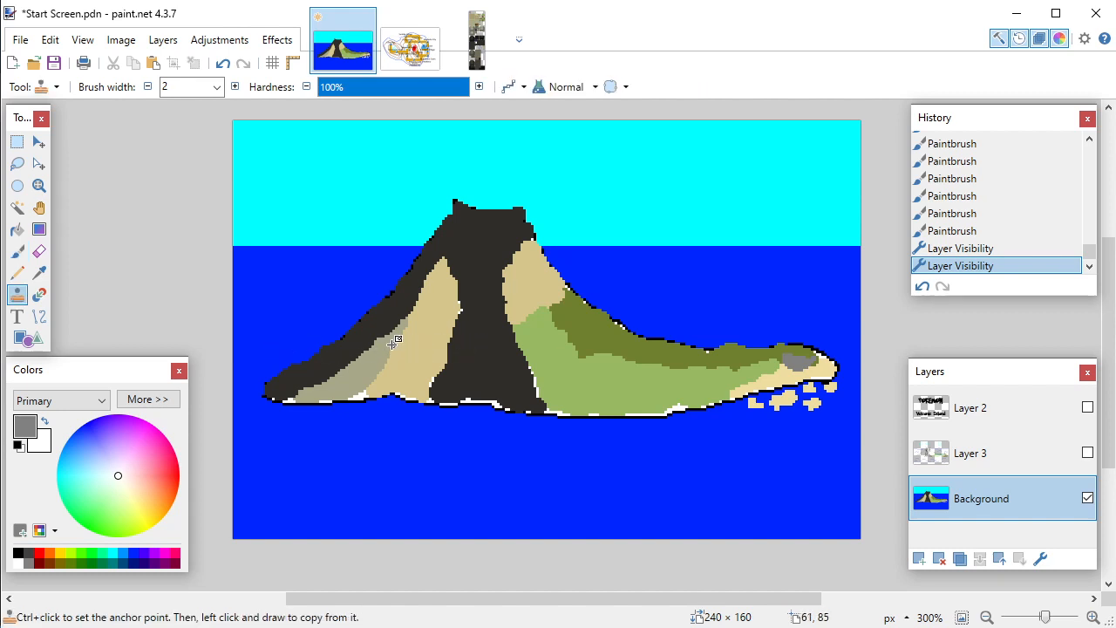
{"action": "key", "text": "k"}
{"action": "left_click", "coordinate": [388, 343]}
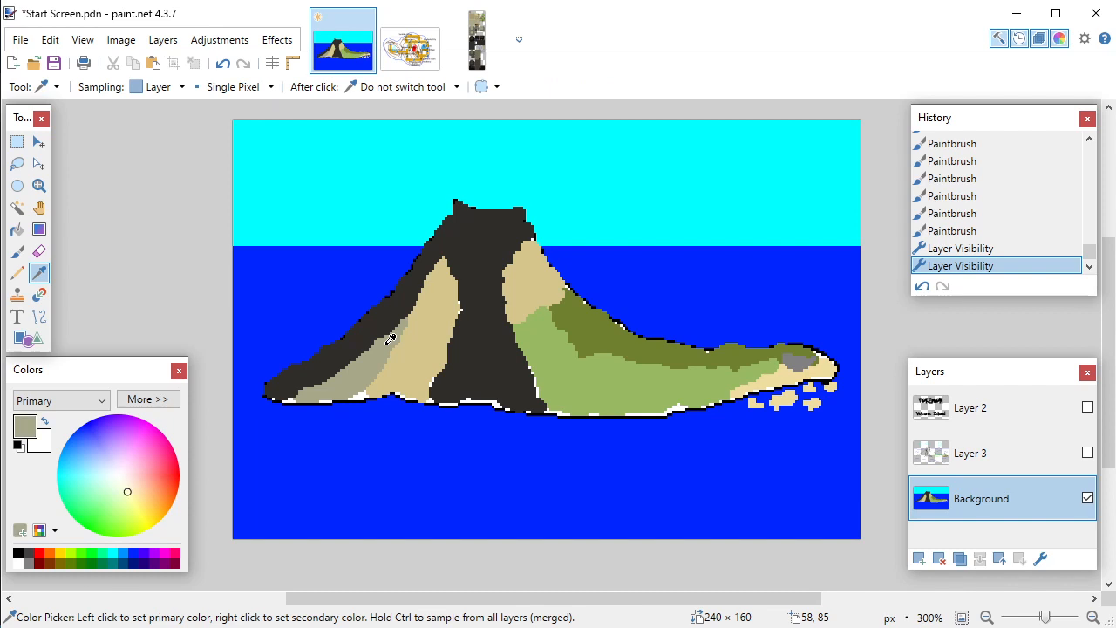
{"action": "key", "text": "b"}
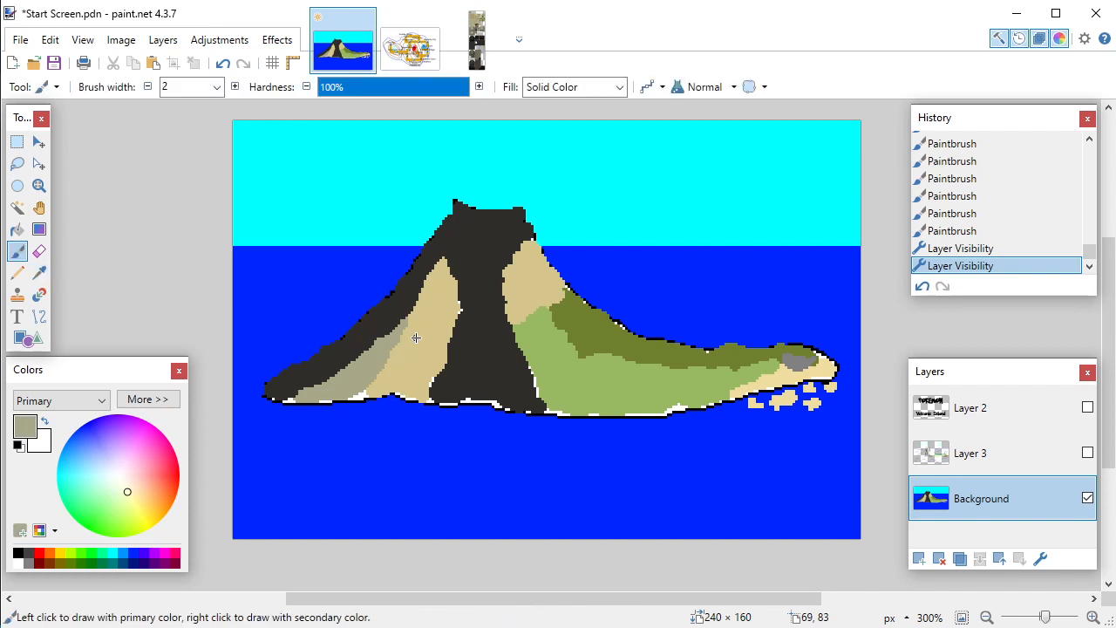
{"action": "left_click_drag", "start_coordinate": [445, 333], "coordinate": [448, 331]}
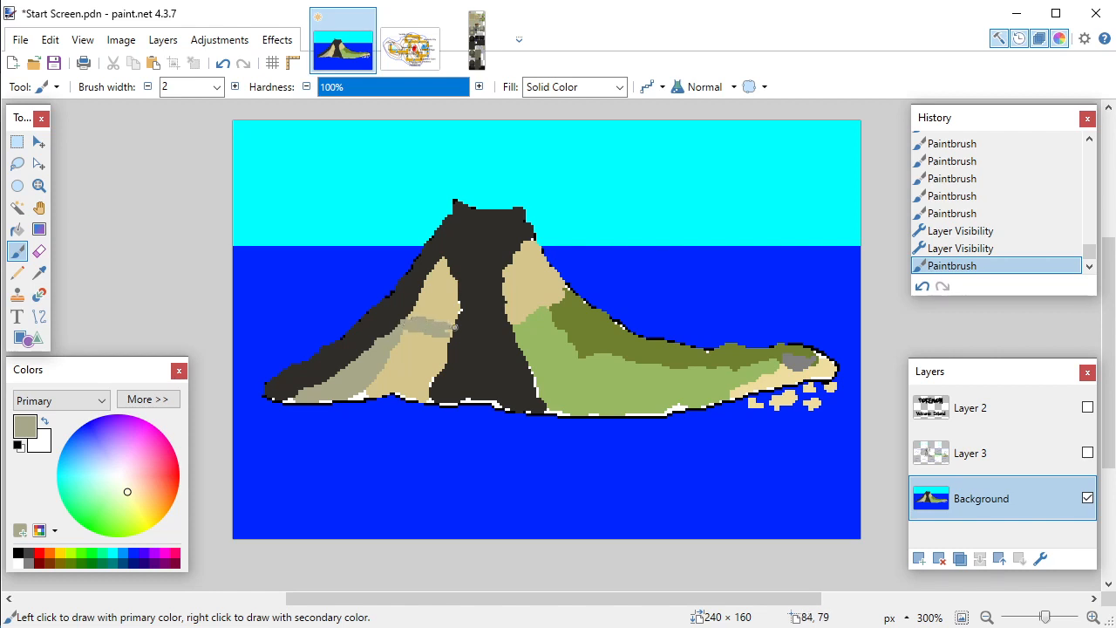
{"action": "left_click", "coordinate": [450, 332]}
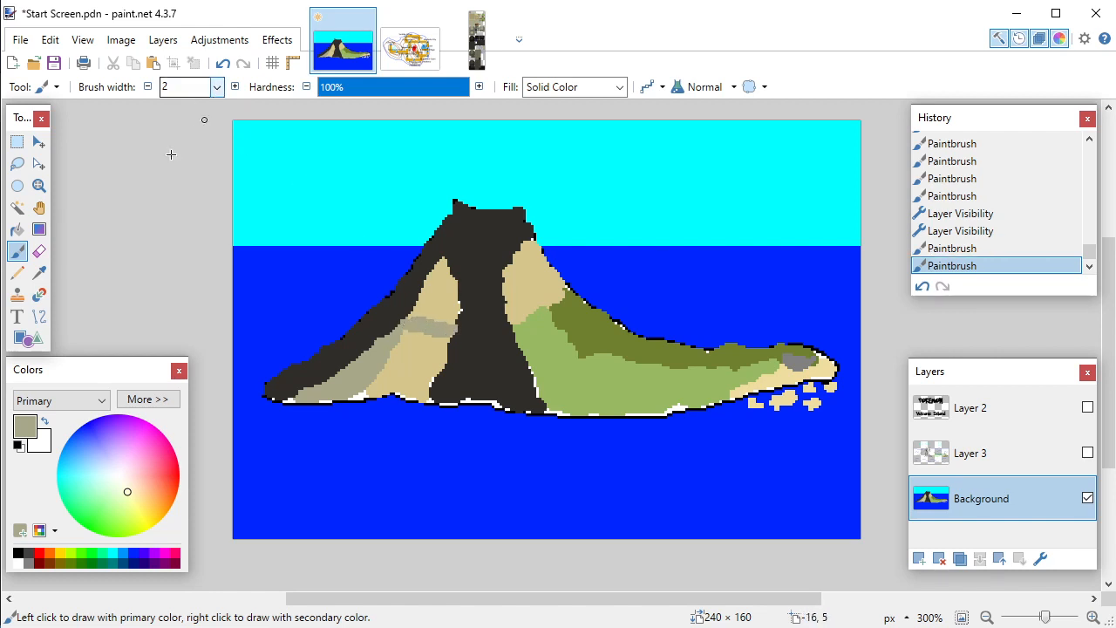
{"action": "left_click", "coordinate": [16, 228]}
{"action": "left_click", "coordinate": [425, 349]}
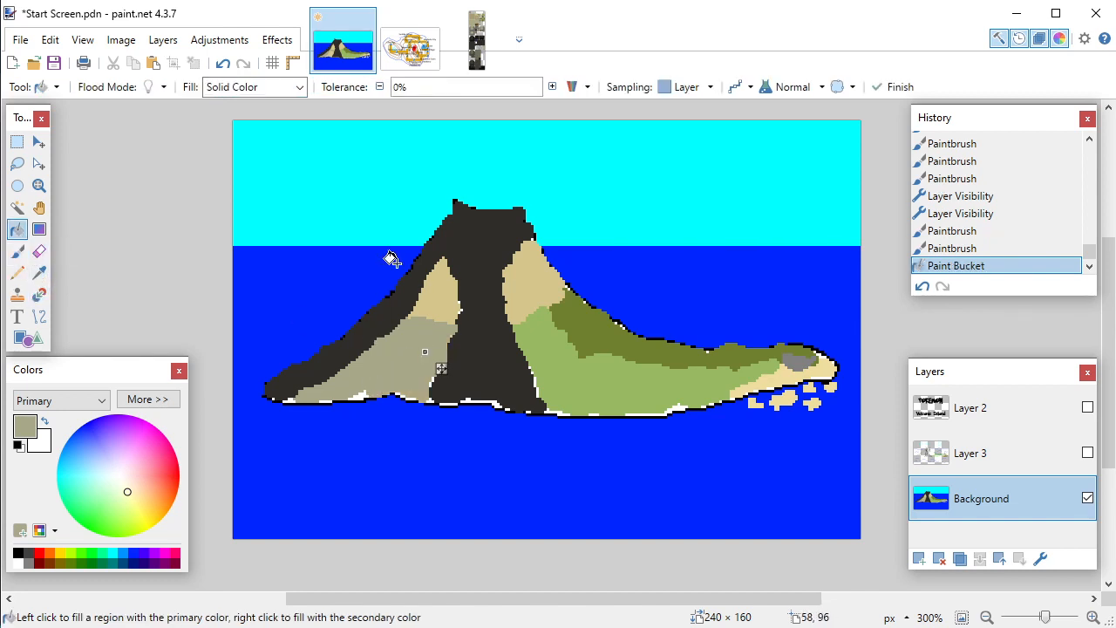
Step: Fill the small white gaps along the lower left outline of the volcano with the same grey-beige
{"action": "left_click", "coordinate": [17, 250]}
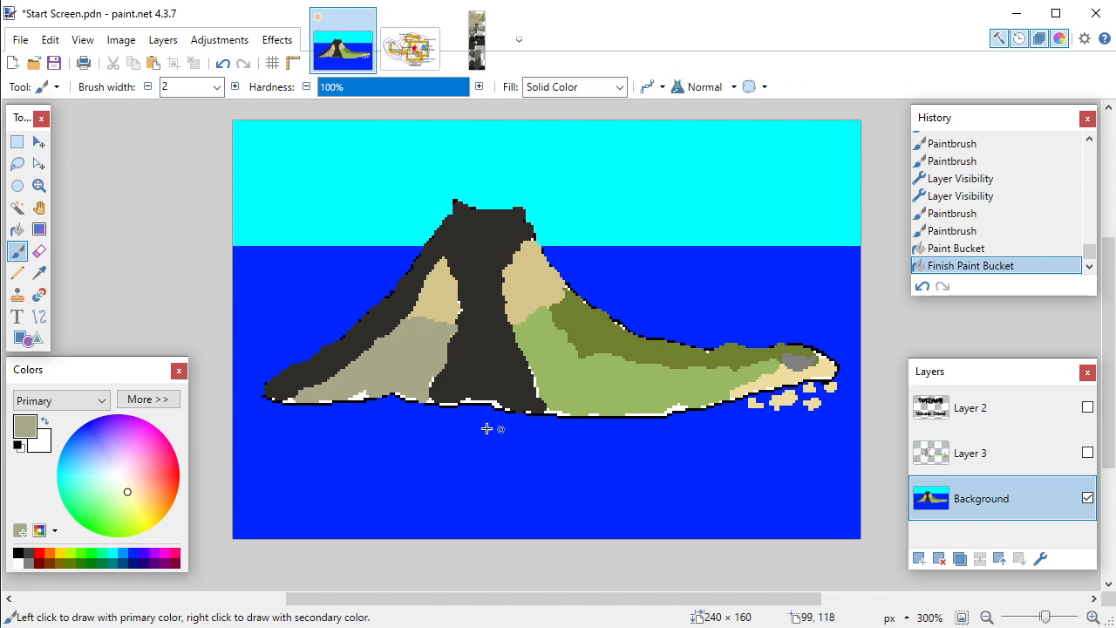
{"action": "left_click", "coordinate": [216, 87]}
{"action": "left_click", "coordinate": [192, 154]}
{"action": "left_click", "coordinate": [16, 228]}
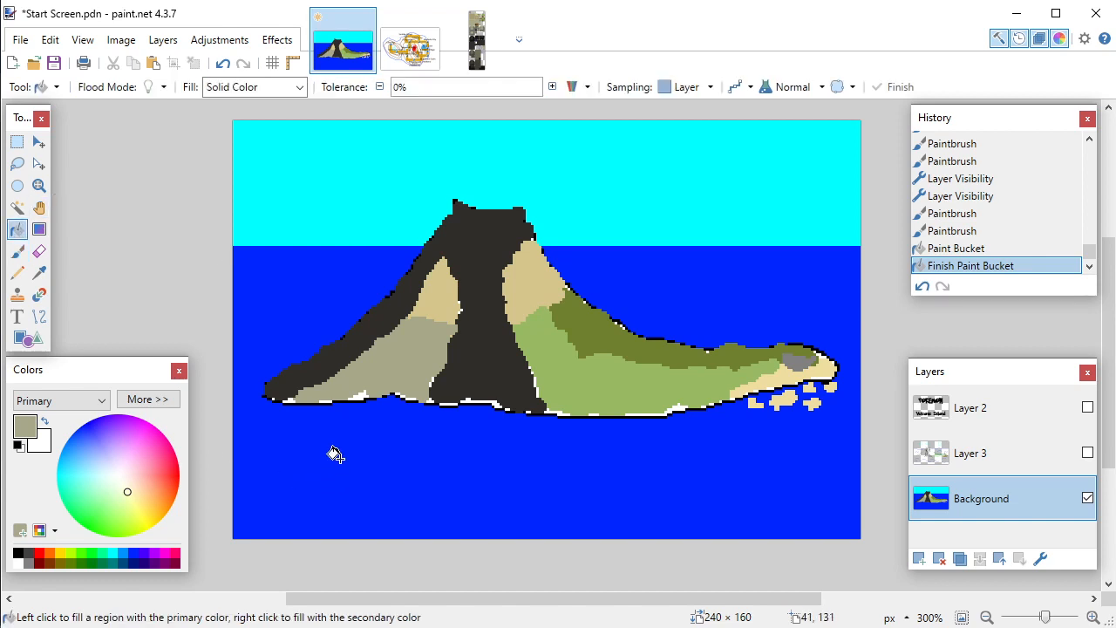
{"action": "left_click", "coordinate": [350, 389]}
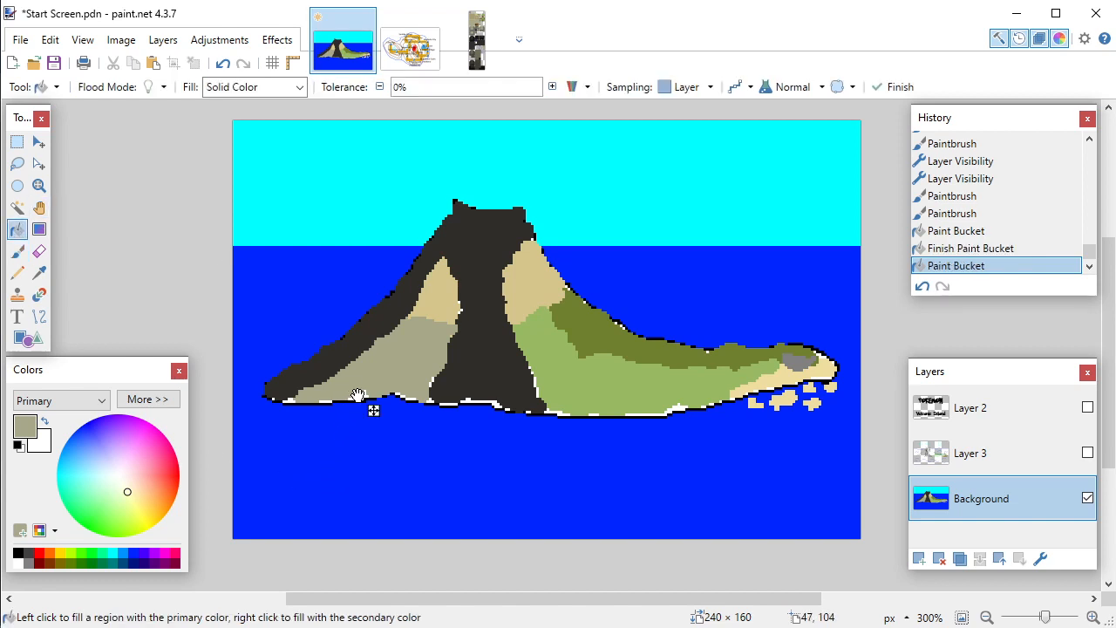
{"action": "left_click", "coordinate": [322, 395]}
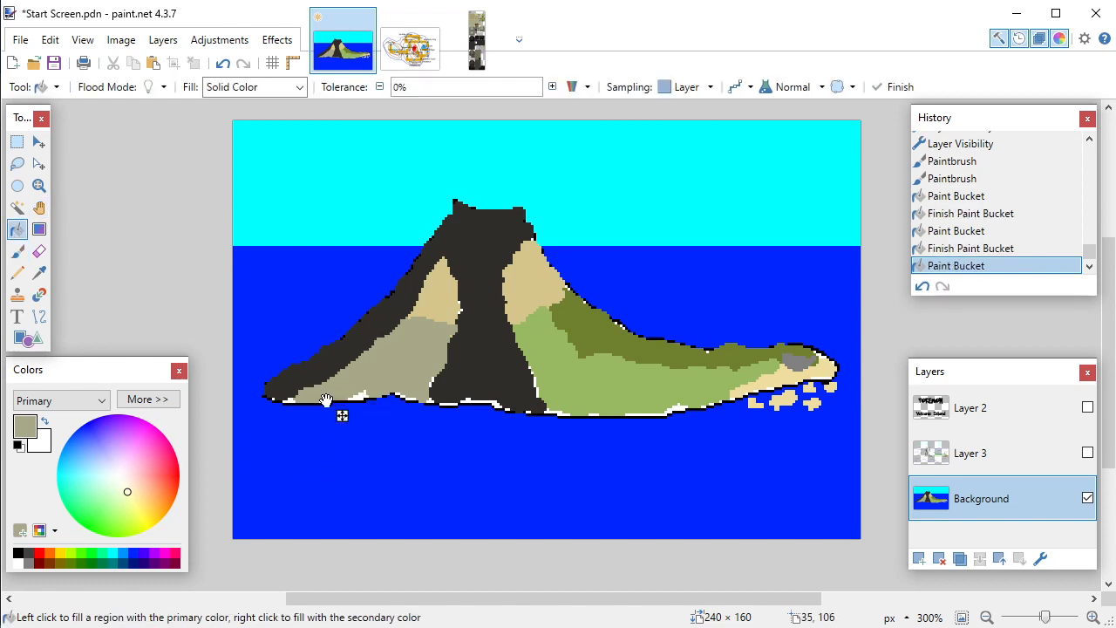
{"action": "left_click", "coordinate": [357, 398]}
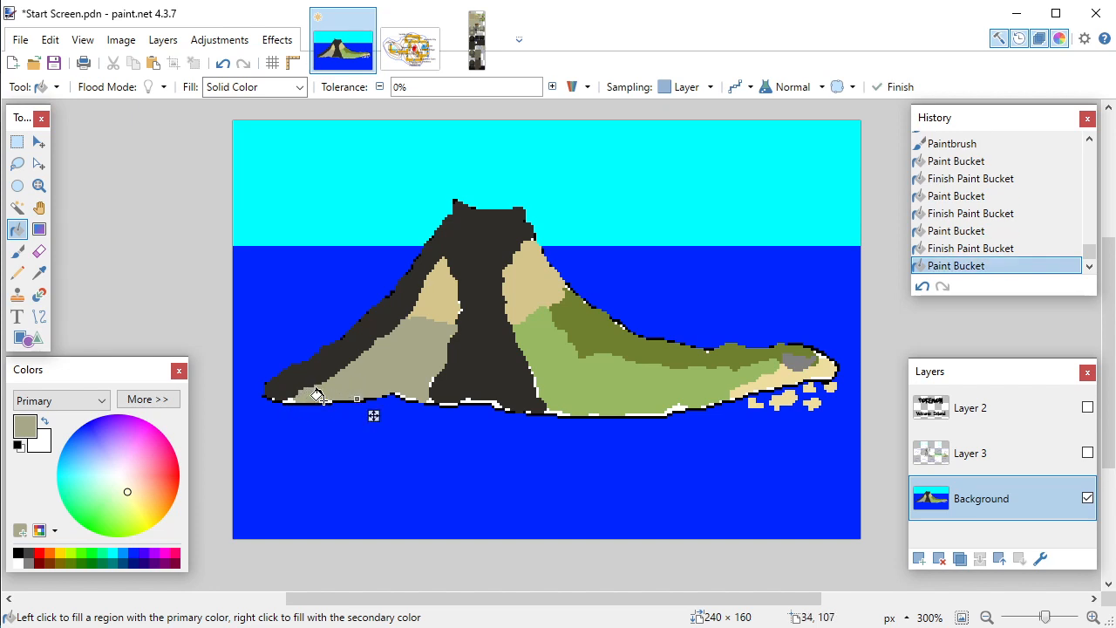
{"action": "left_click", "coordinate": [323, 401]}
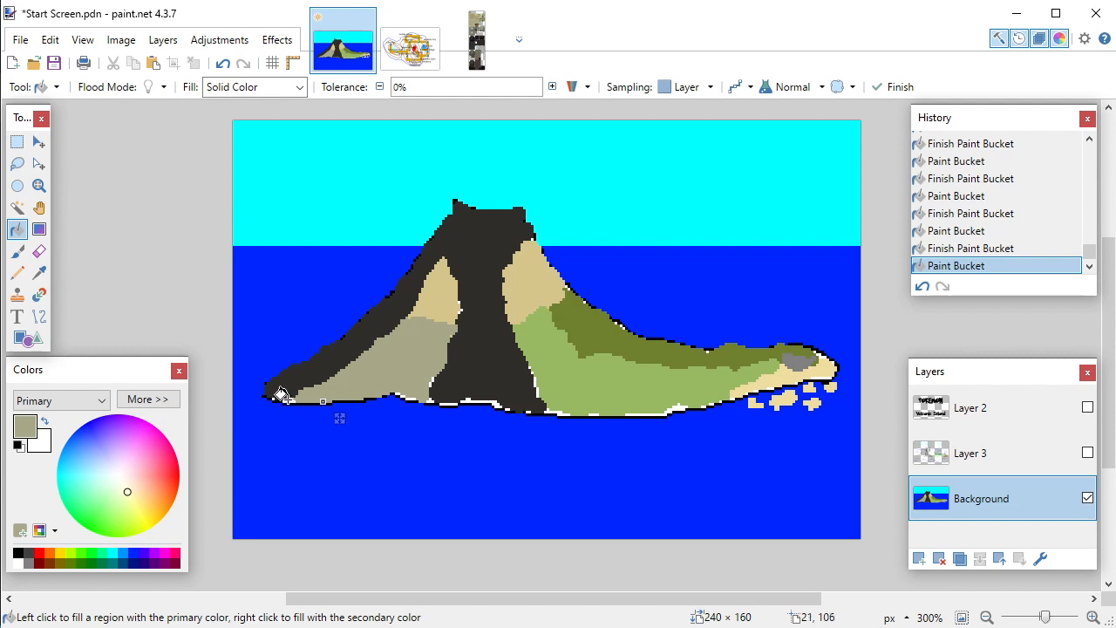
{"action": "left_click", "coordinate": [288, 400]}
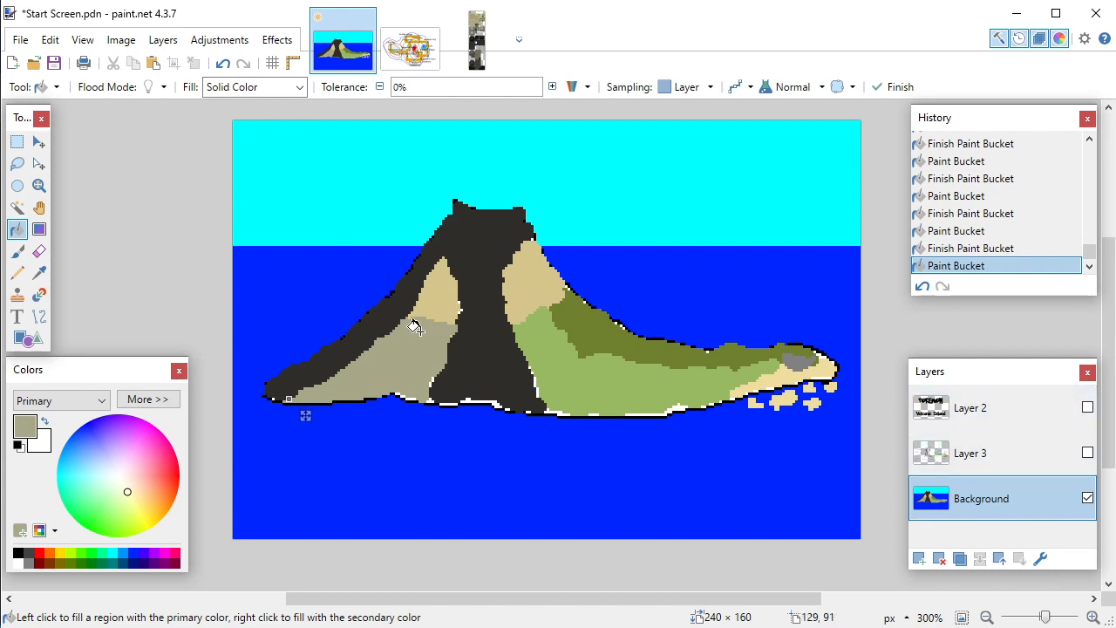
Step: Sample the sea blue, reduce its saturation to 66, and fill the sea with the resulting colour
{"action": "left_click", "coordinate": [38, 272]}
{"action": "left_click", "coordinate": [307, 280]}
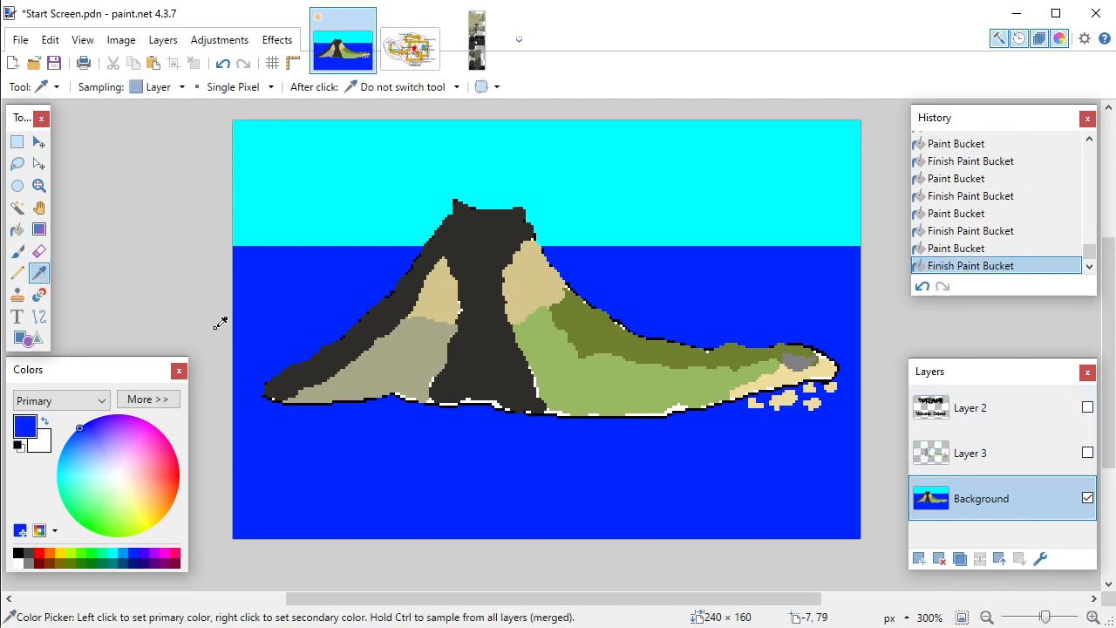
{"action": "left_click", "coordinate": [158, 410]}
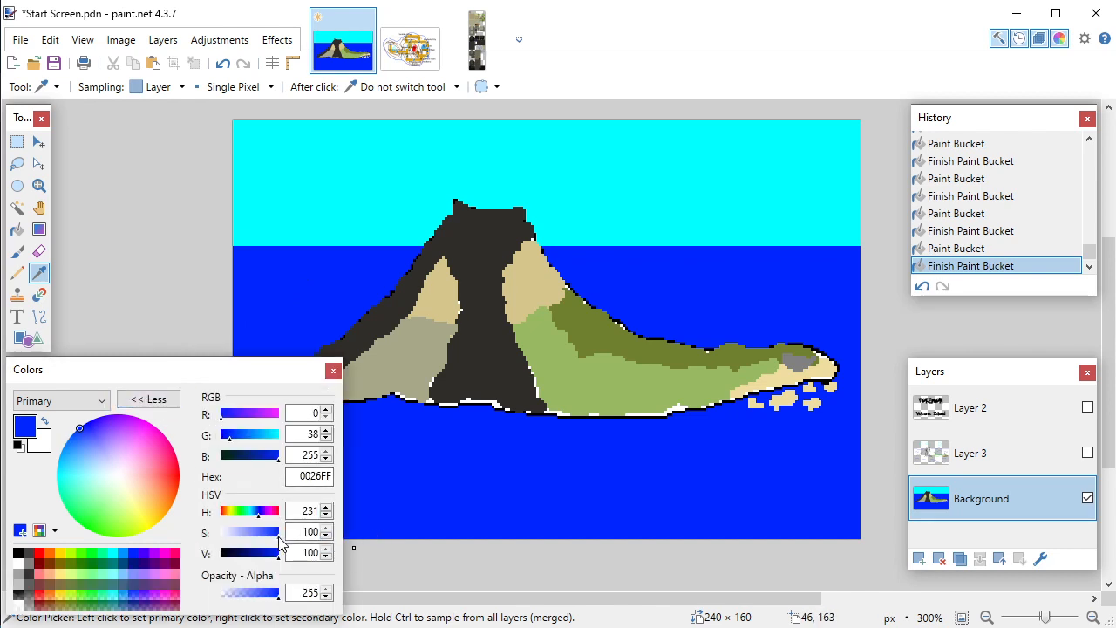
{"action": "left_click_drag", "start_coordinate": [270, 541], "coordinate": [260, 543]}
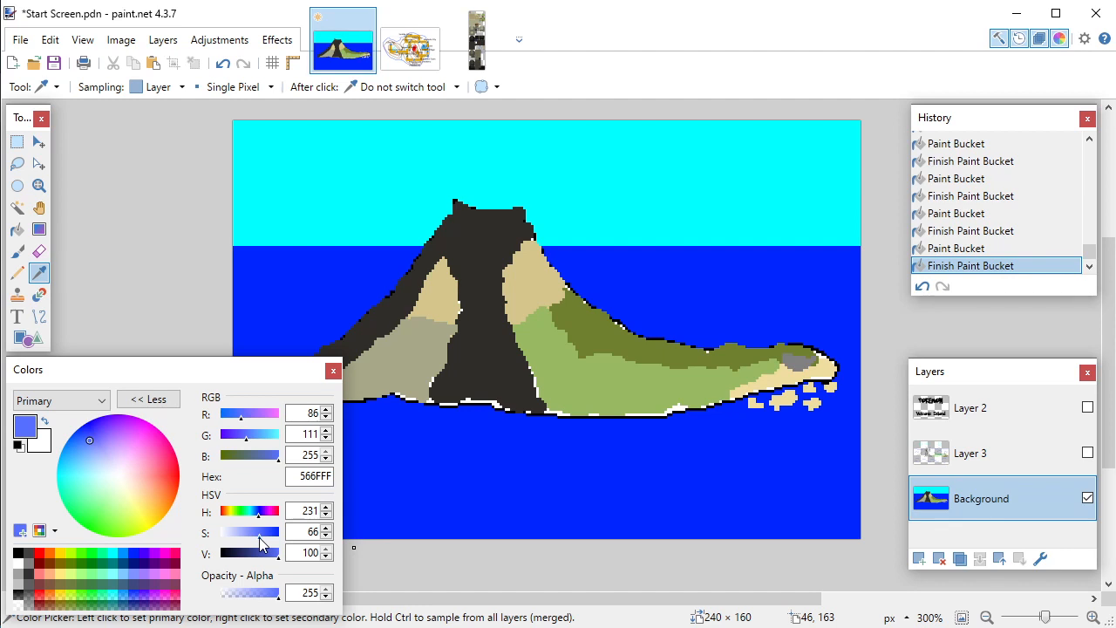
{"action": "left_click", "coordinate": [16, 228]}
{"action": "left_click", "coordinate": [646, 467]}
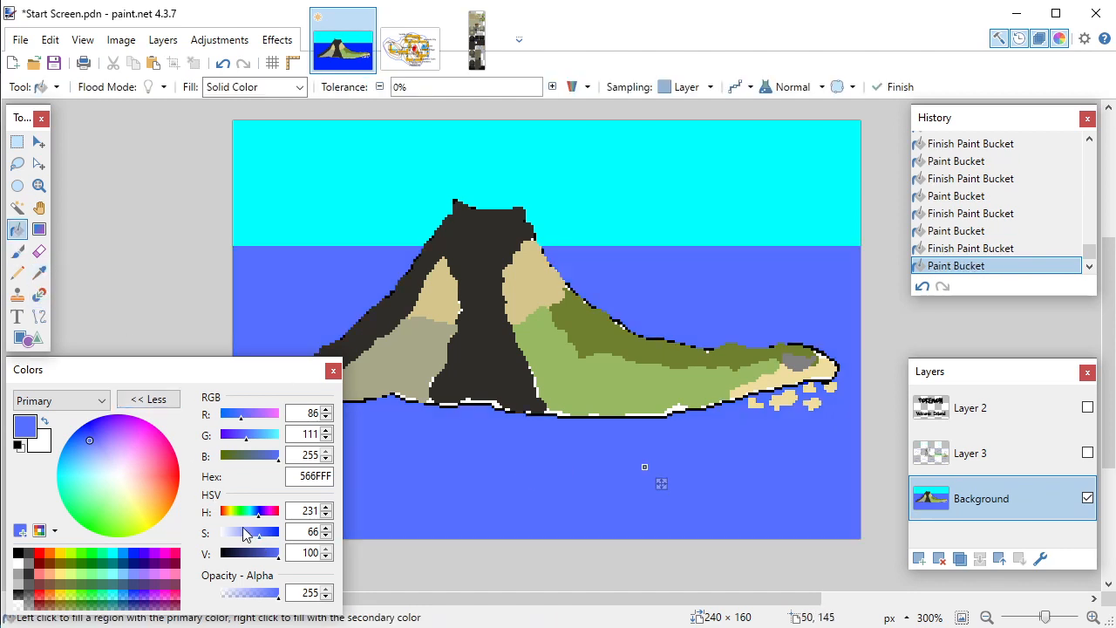
Step: Adjust the sea fill's saturation, brightness and green value to reach the muted blue 3C5DC1
{"action": "left_click_drag", "start_coordinate": [259, 532], "coordinate": [266, 533]}
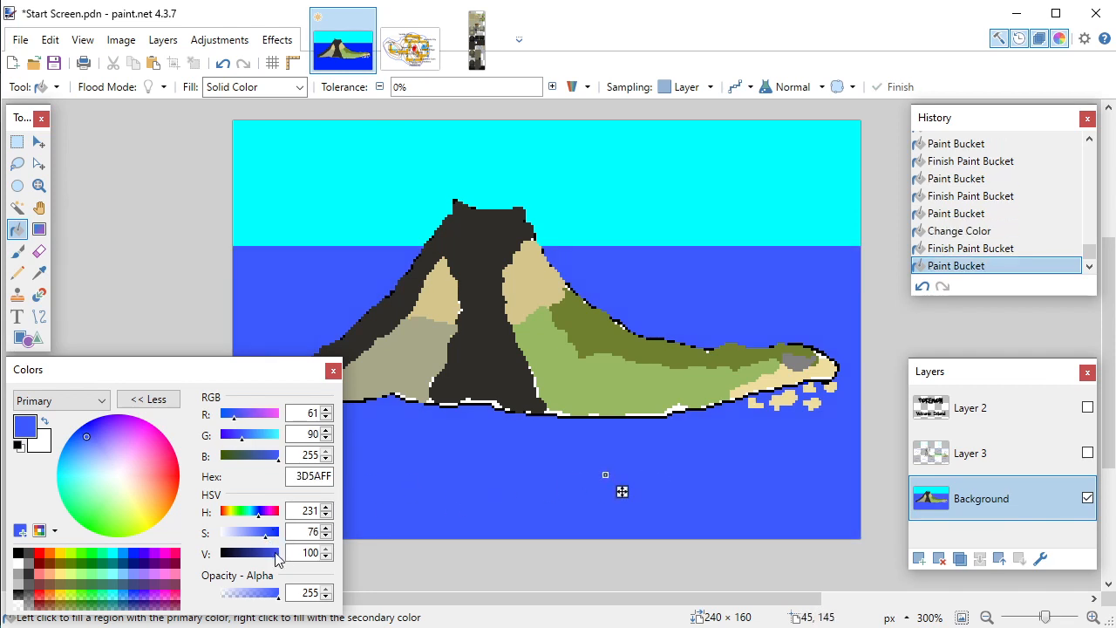
{"action": "left_click_drag", "start_coordinate": [276, 554], "coordinate": [262, 534]}
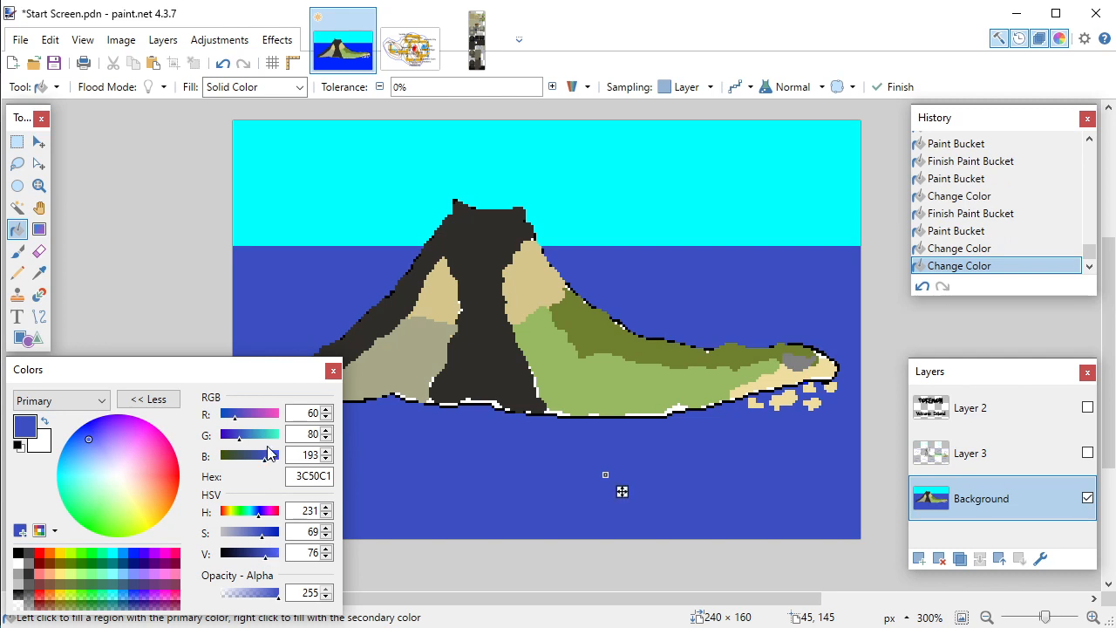
{"action": "left_click_drag", "start_coordinate": [242, 445], "coordinate": [243, 445]}
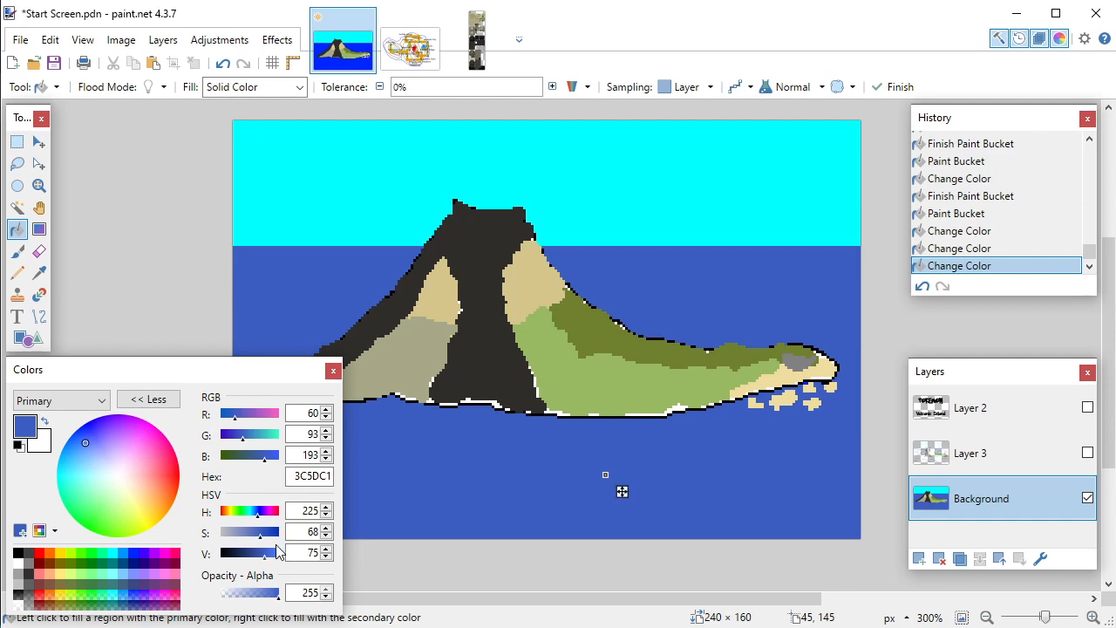
Step: Look through the VI_Route_1.png tileset, then open the kleinAnimatedTiles image from the Tilesets folder
{"action": "left_click", "coordinate": [479, 41]}
{"action": "scroll", "coordinate": [541, 270], "scroll_direction": "down", "scroll_amount": 10}
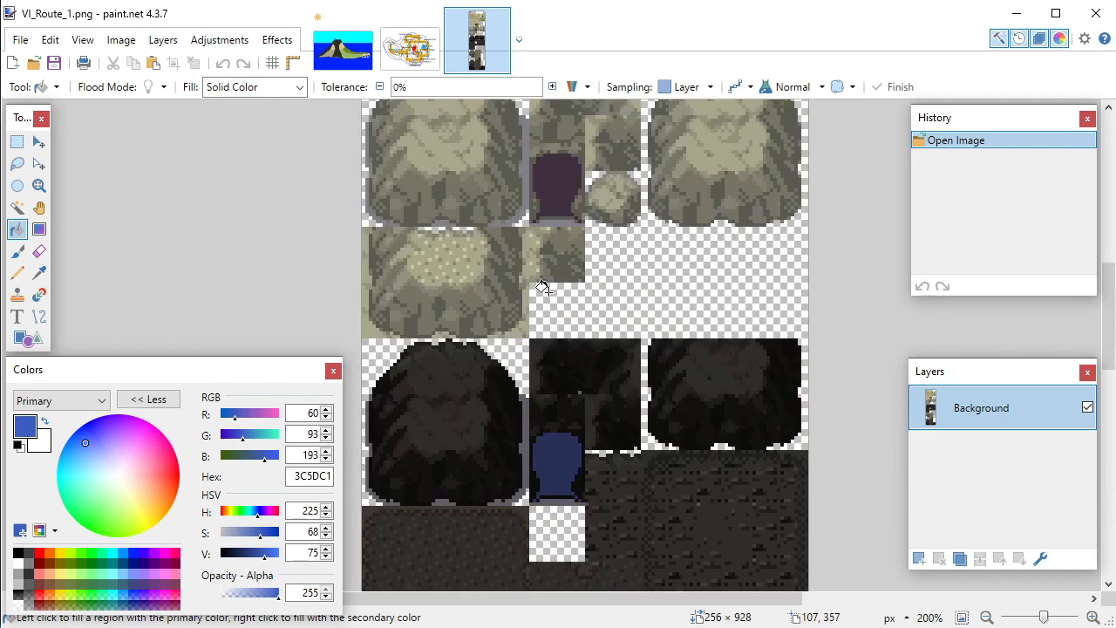
{"action": "scroll", "coordinate": [541, 288], "scroll_direction": "up", "scroll_amount": 2}
{"action": "left_click", "coordinate": [34, 63]}
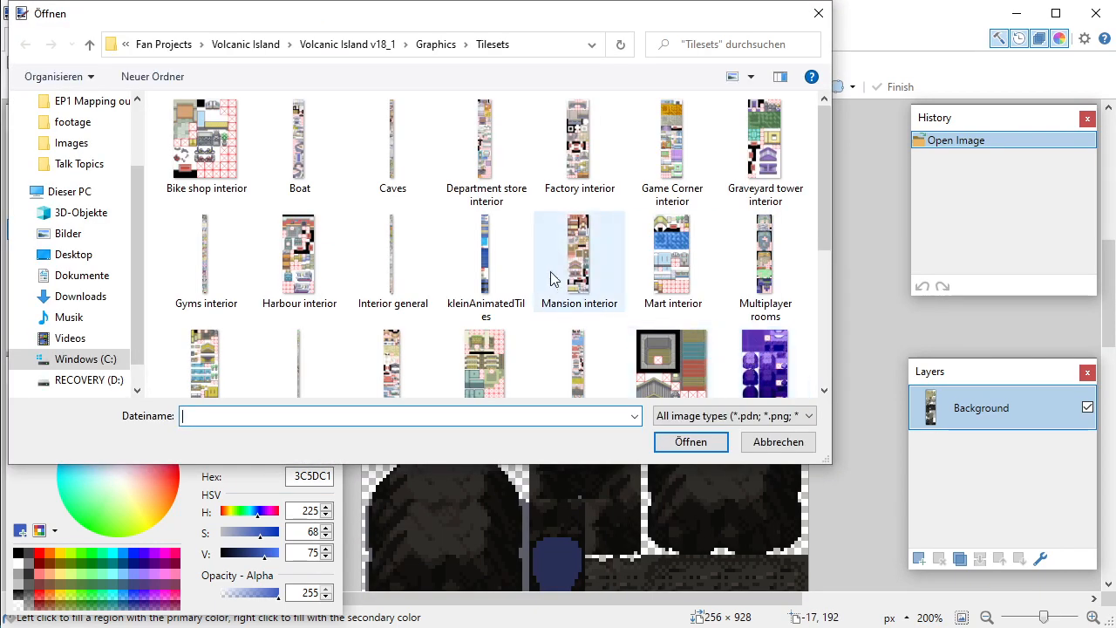
{"action": "double_click", "coordinate": [482, 264]}
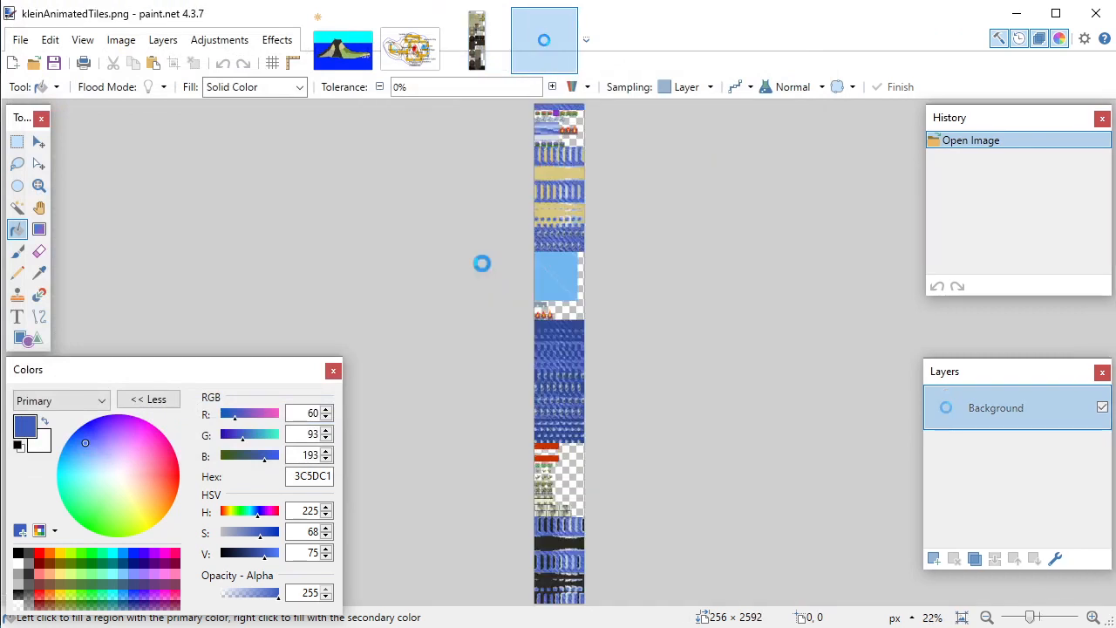
Step: Sample the light blue 6880D0 from the kleinAnimatedTiles water tiles and fill the sea in the Start Screen image with it
{"action": "scroll", "coordinate": [545, 397], "scroll_direction": "up", "scroll_amount": 5, "text": "ctrl"}
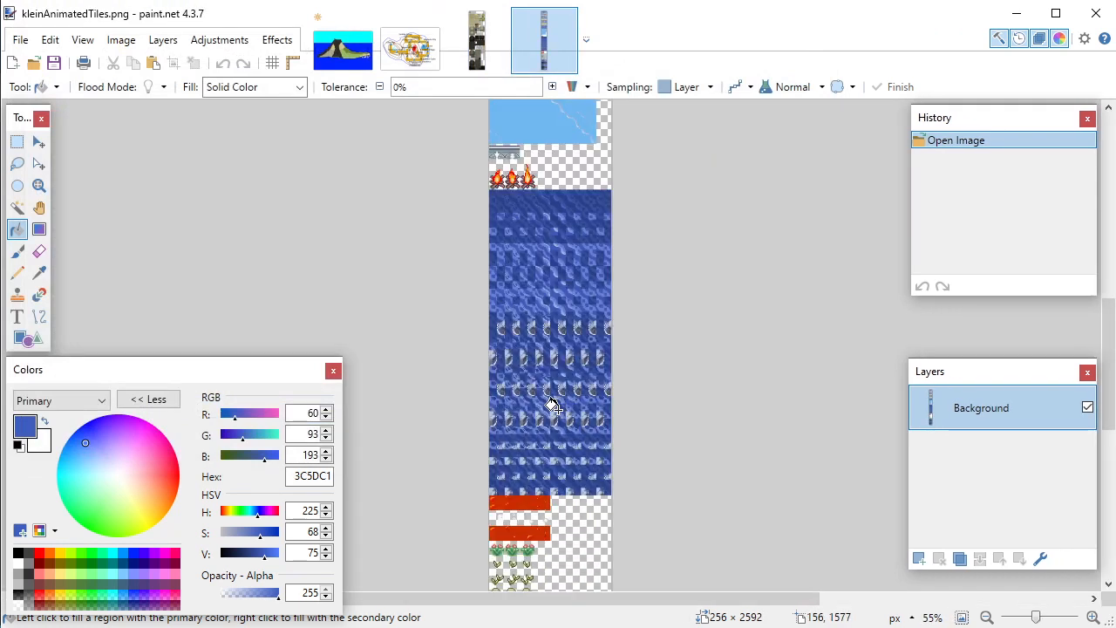
{"action": "left_click", "coordinate": [37, 275]}
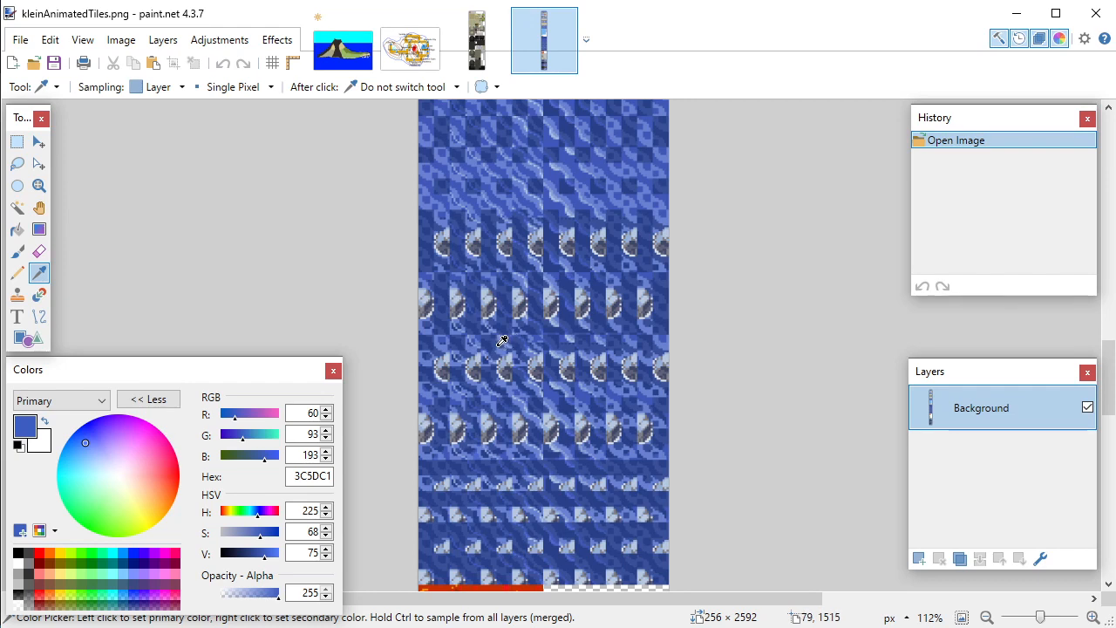
{"action": "left_click", "coordinate": [507, 347]}
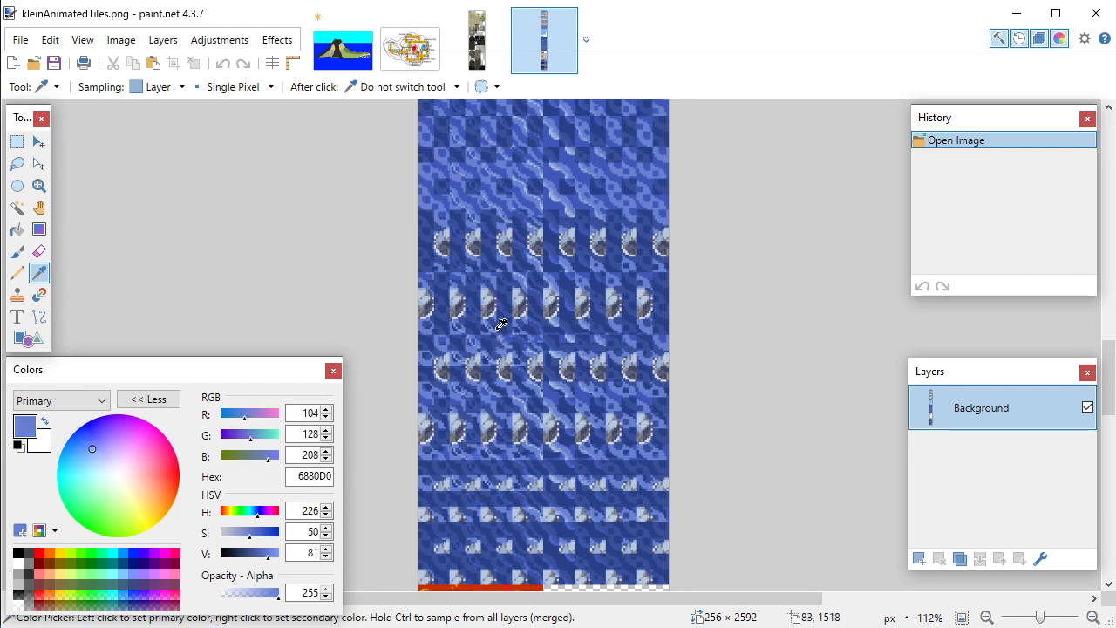
{"action": "left_click", "coordinate": [343, 40]}
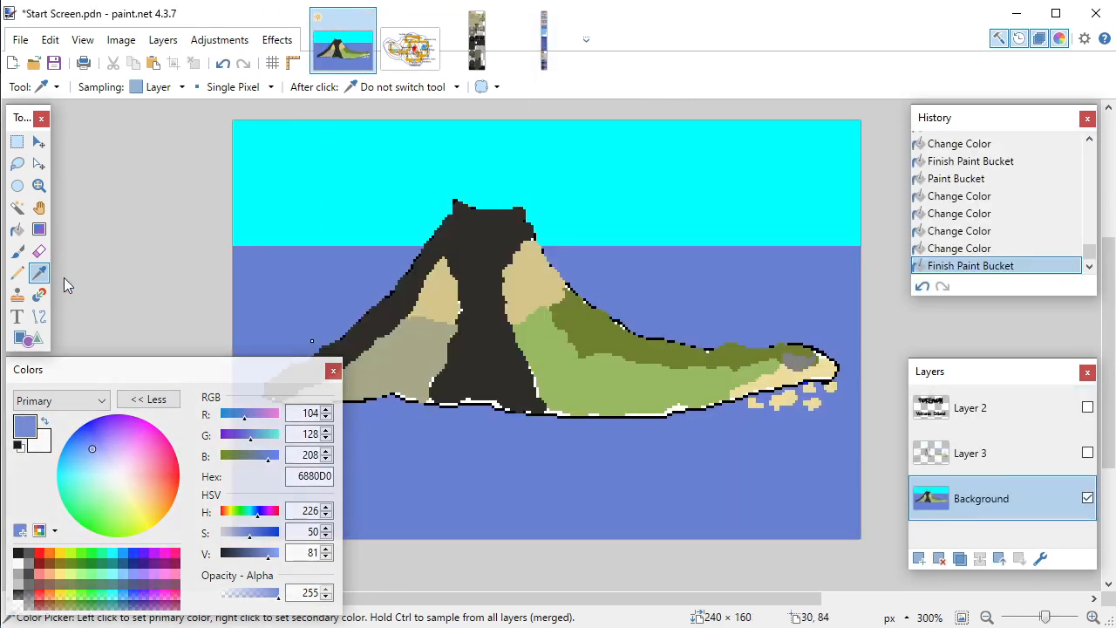
{"action": "left_click", "coordinate": [16, 229]}
{"action": "left_click", "coordinate": [537, 448]}
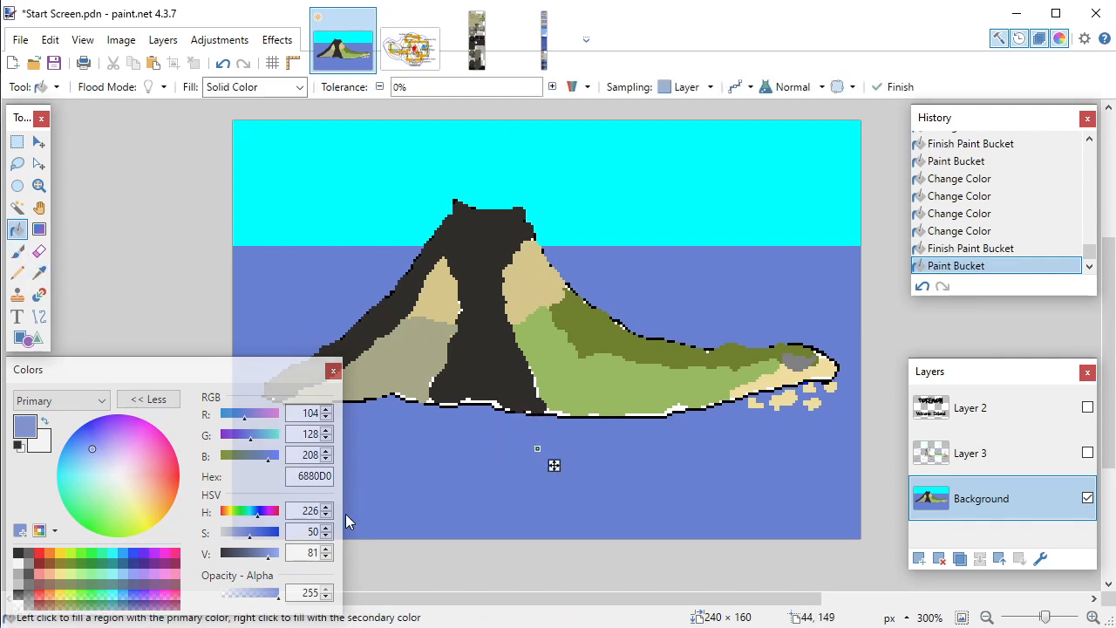
Step: Close the Colors window, sample a darker blue from the kleinAnimatedTiles water tiles, and fill the Start Screen's sea with it
{"action": "left_click", "coordinate": [334, 371]}
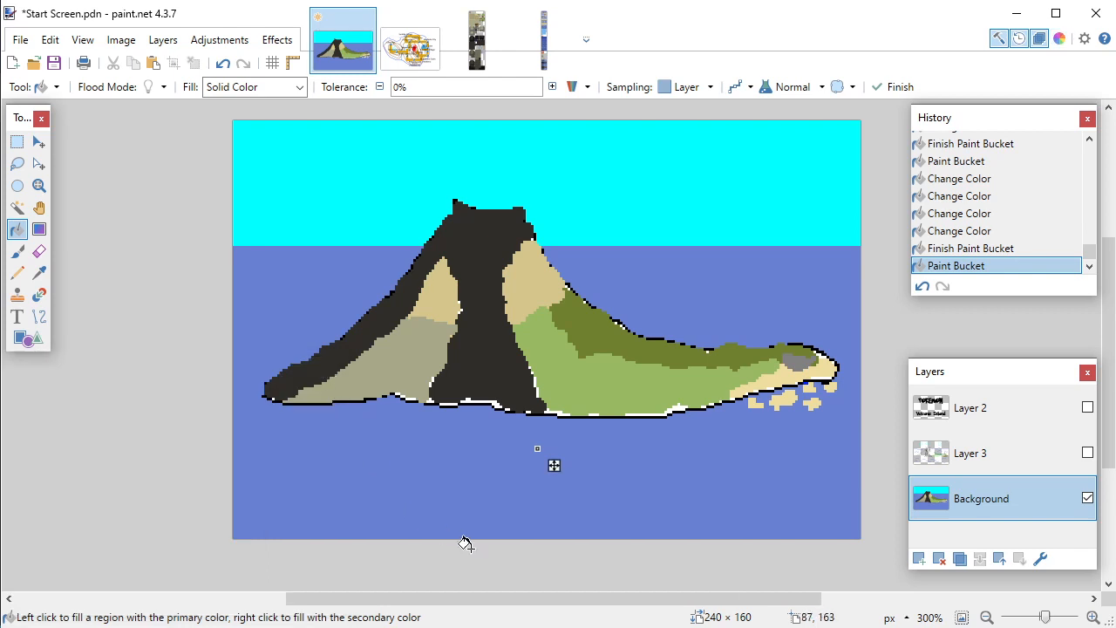
{"action": "left_click", "coordinate": [454, 479]}
{"action": "left_click", "coordinate": [544, 37]}
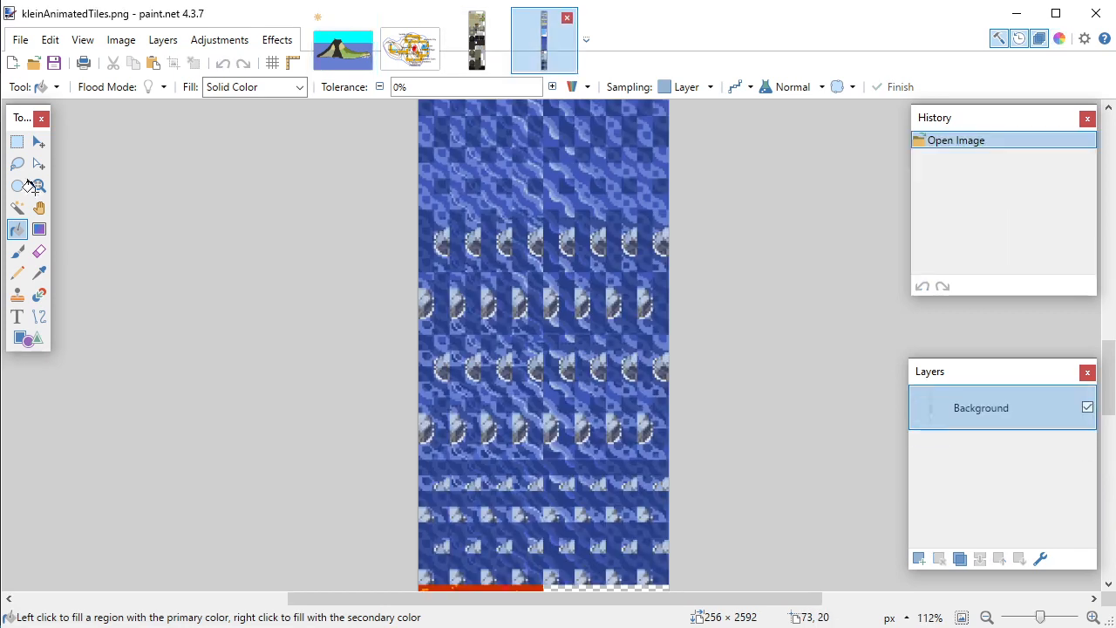
{"action": "left_click", "coordinate": [40, 273]}
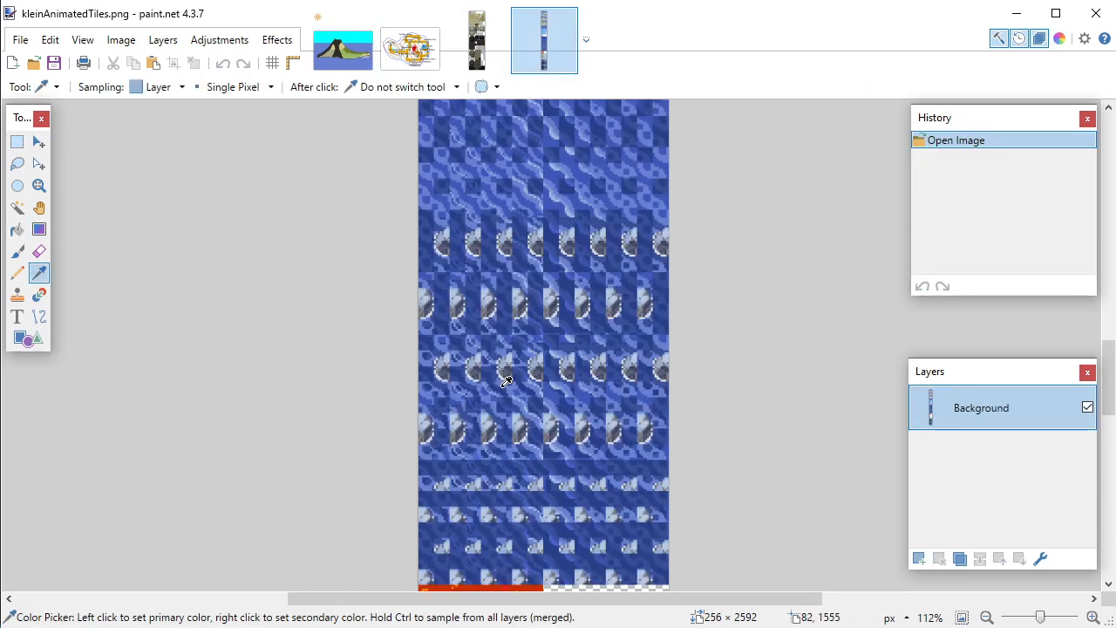
{"action": "left_click", "coordinate": [345, 39]}
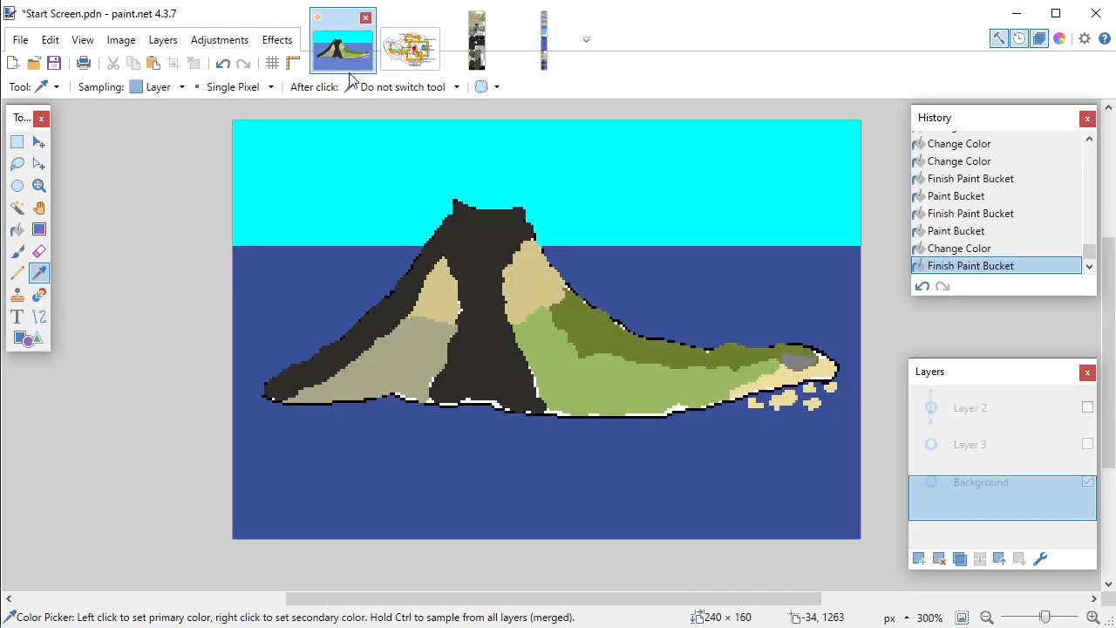
{"action": "left_click", "coordinate": [17, 229]}
{"action": "left_click", "coordinate": [310, 302]}
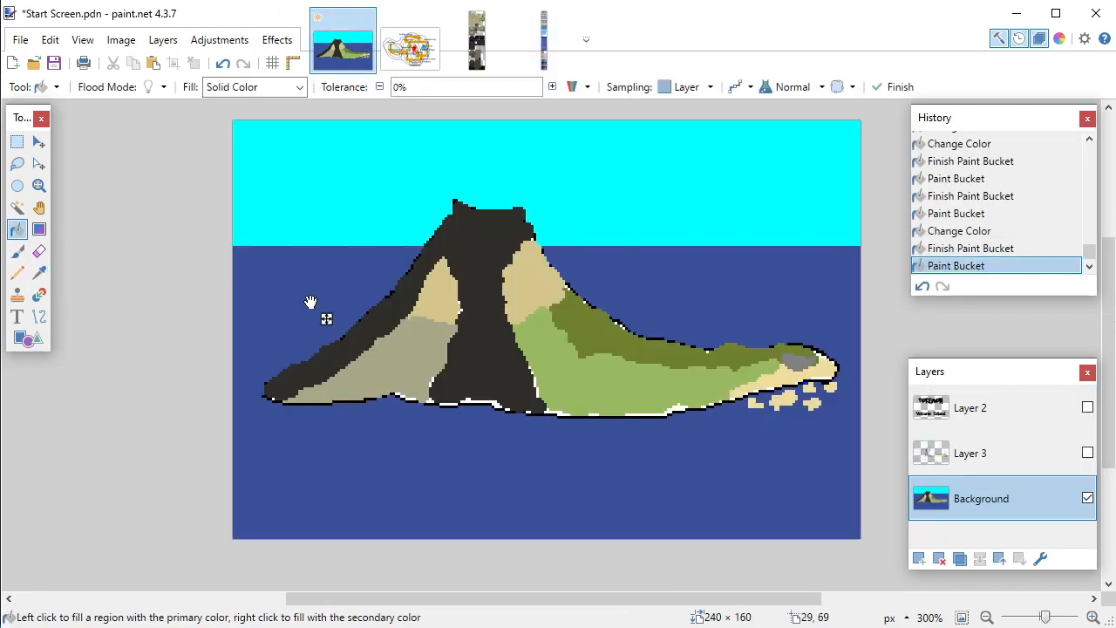
Step: Sample another dark blue from the kleinAnimatedTiles water tiles and fill the Start Screen's sea with it
{"action": "left_click", "coordinate": [544, 40]}
{"action": "left_click", "coordinate": [39, 273]}
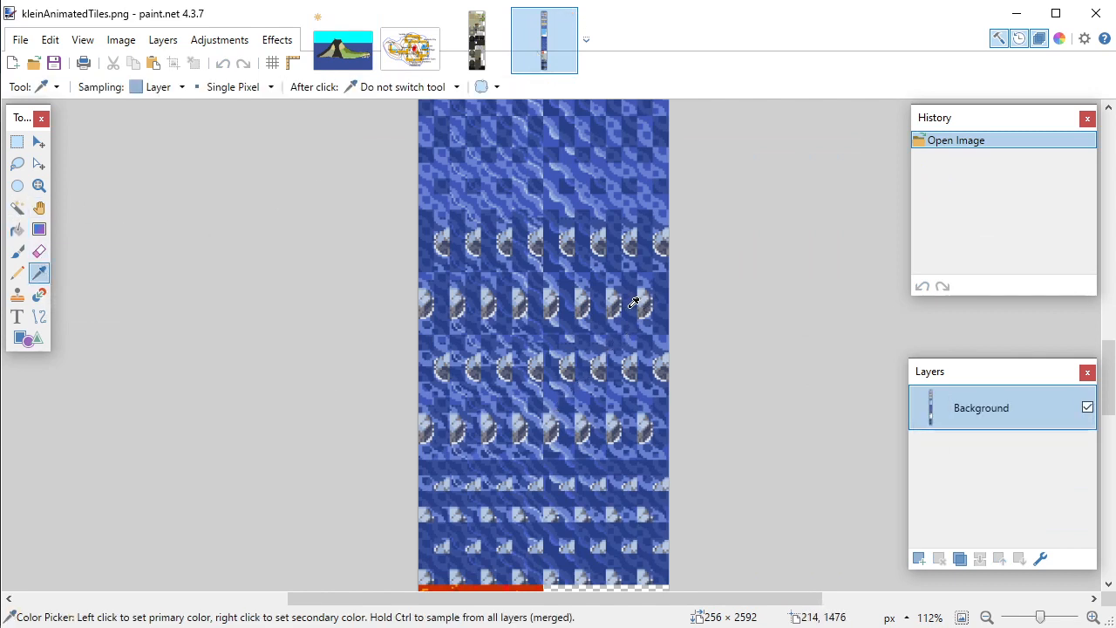
{"action": "left_click", "coordinate": [335, 48]}
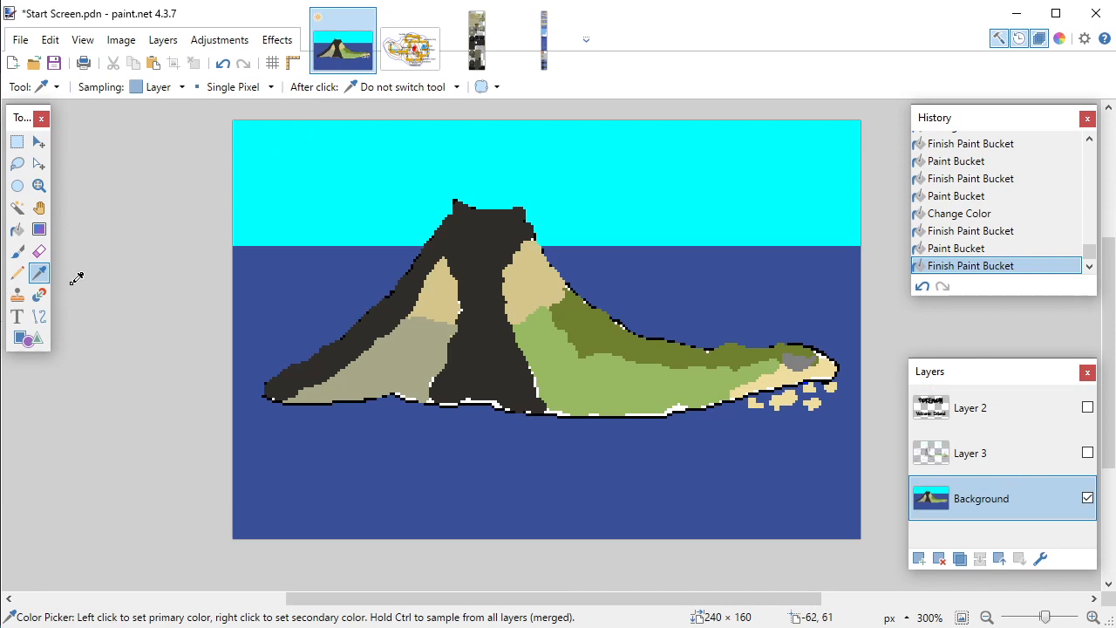
{"action": "left_click", "coordinate": [16, 229]}
{"action": "left_click", "coordinate": [272, 314]}
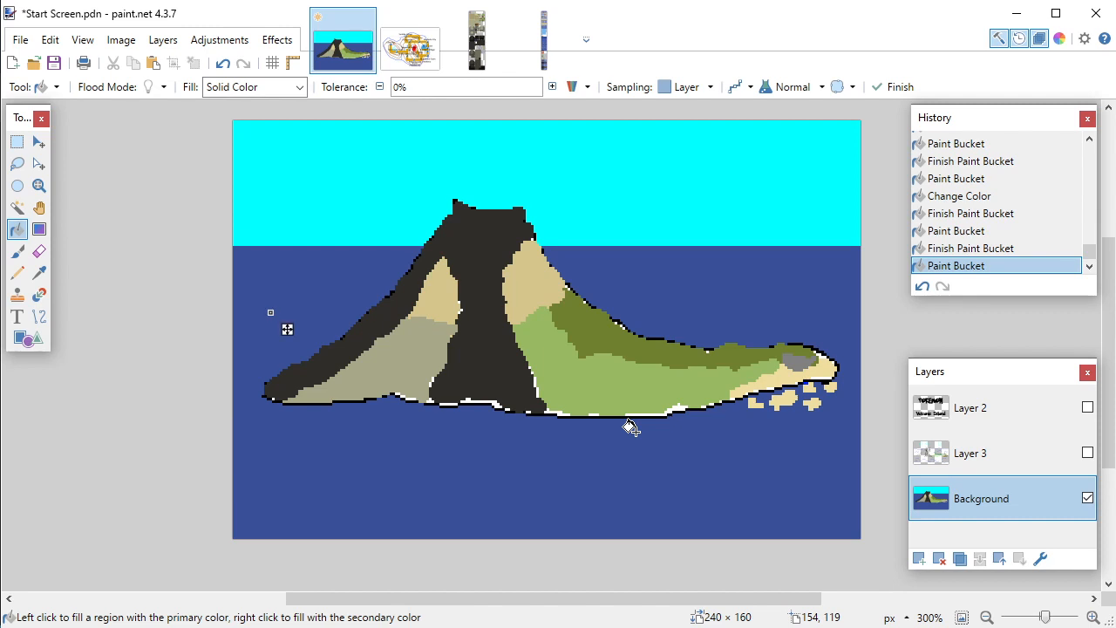
Step: Sample a pale blue from the kleinAnimatedTiles water tiles and recolour the Start Screen's sea with it
{"action": "left_click", "coordinate": [544, 39]}
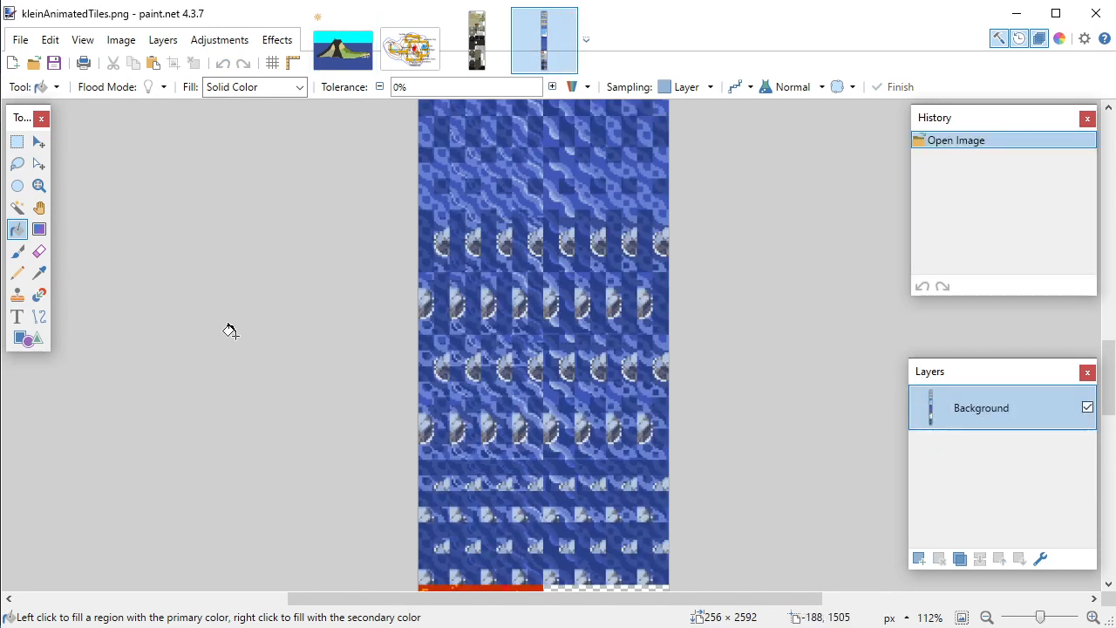
{"action": "left_click", "coordinate": [38, 272]}
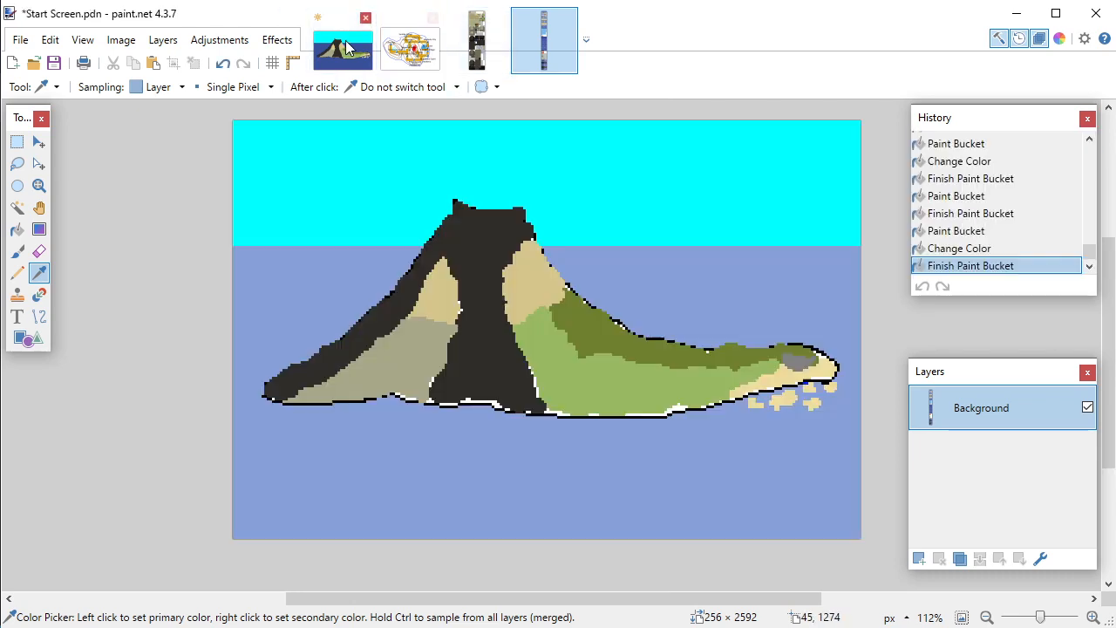
{"action": "left_click", "coordinate": [344, 48]}
{"action": "left_click", "coordinate": [586, 61]}
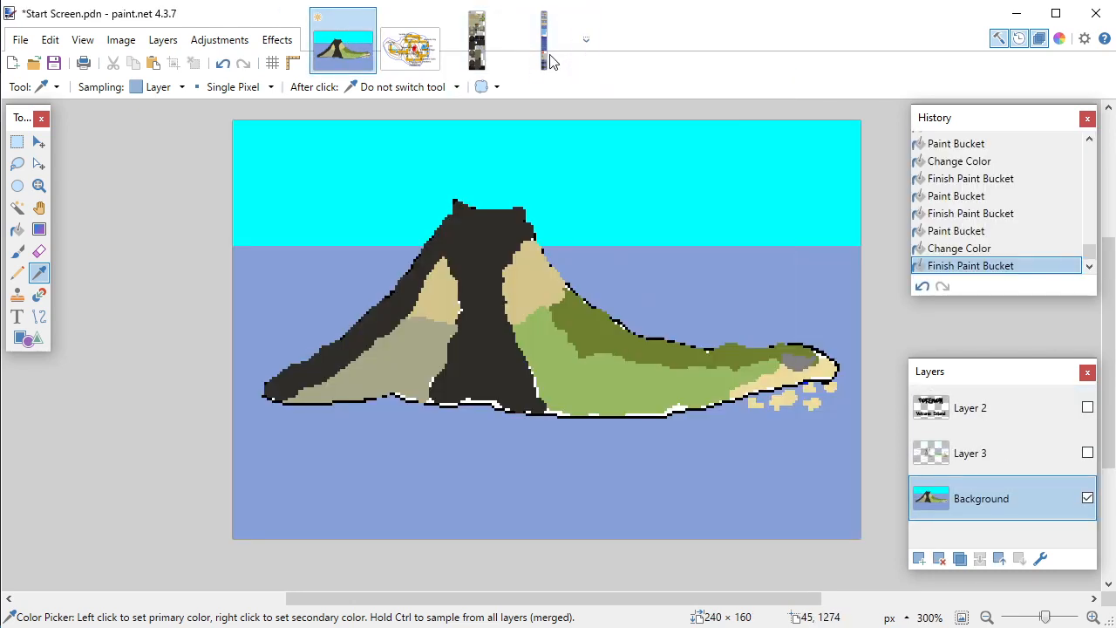
Step: Sample a medium blue from the kleinAnimatedTiles water tiles and fill the Start Screen's sea with it
{"action": "left_click", "coordinate": [544, 43]}
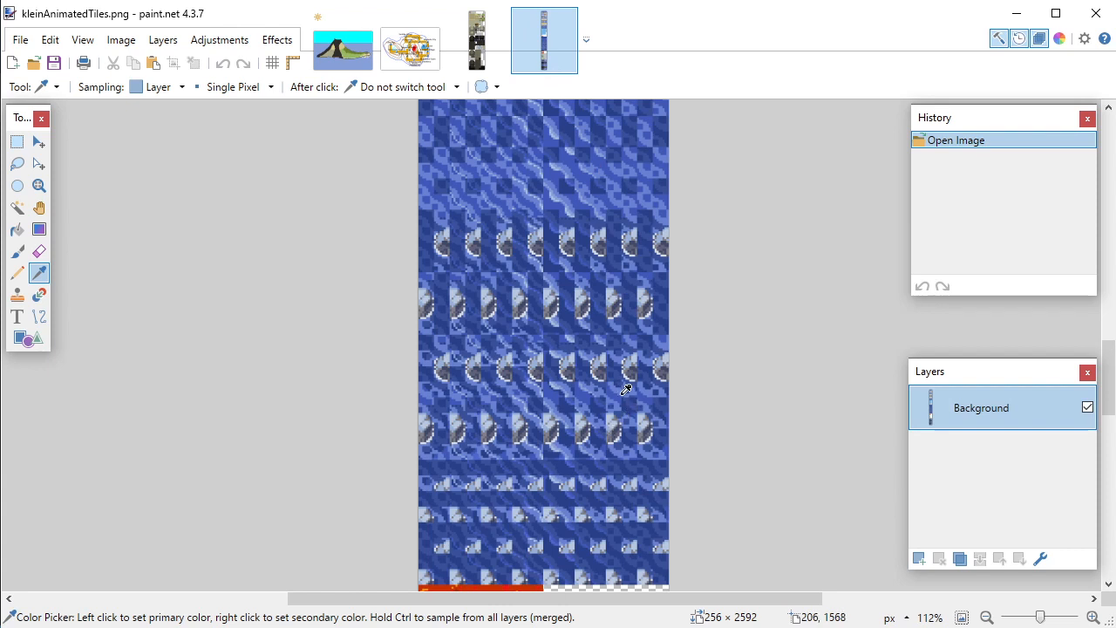
{"action": "left_click", "coordinate": [351, 47]}
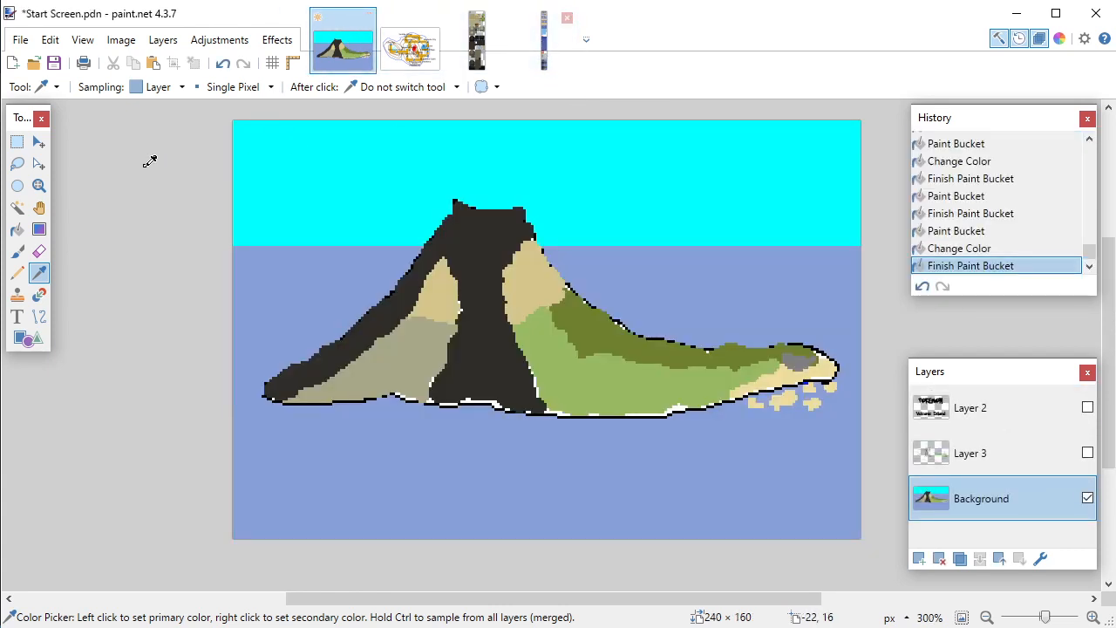
{"action": "left_click", "coordinate": [17, 229]}
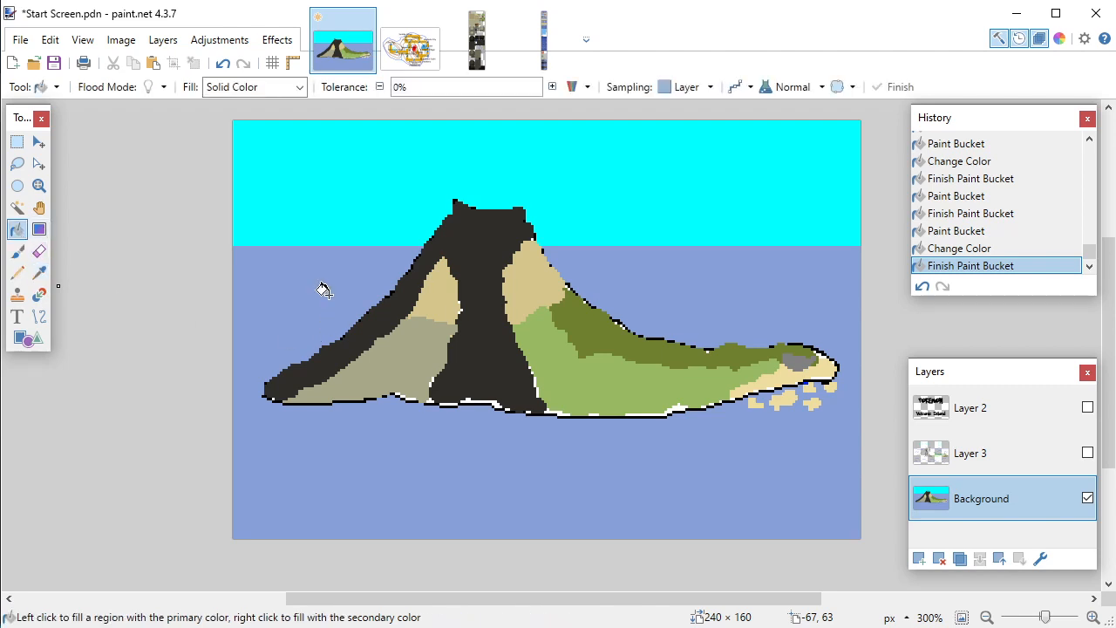
{"action": "left_click", "coordinate": [352, 281]}
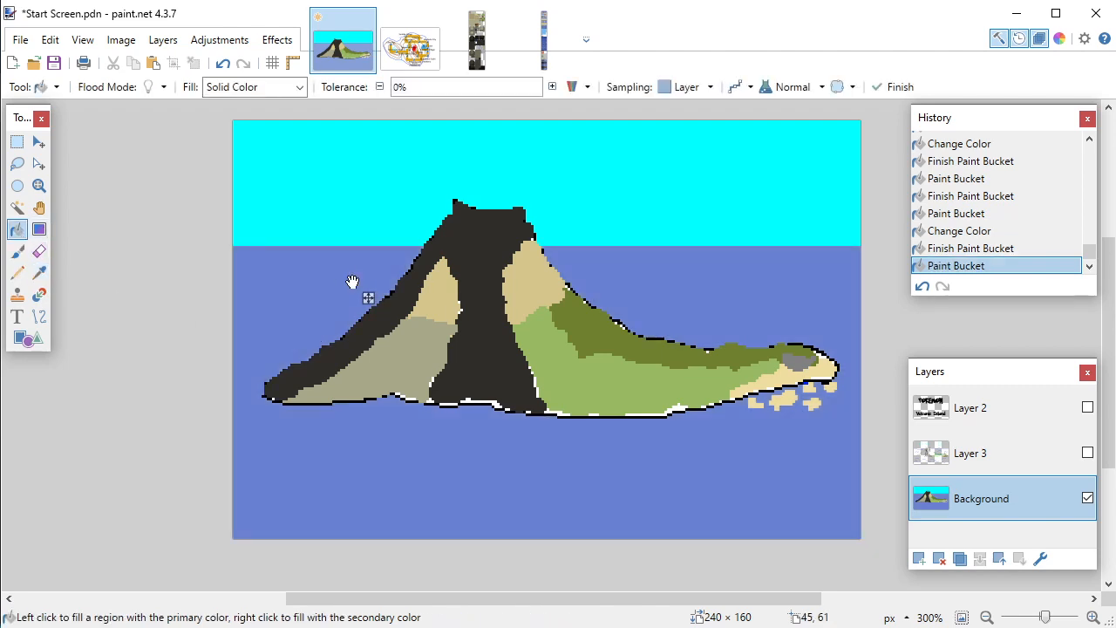
Step: Sample a deeper, saturated blue from the kleinAnimatedTiles water tiles and fill the Start Screen's sea with it
{"action": "left_click", "coordinate": [543, 65]}
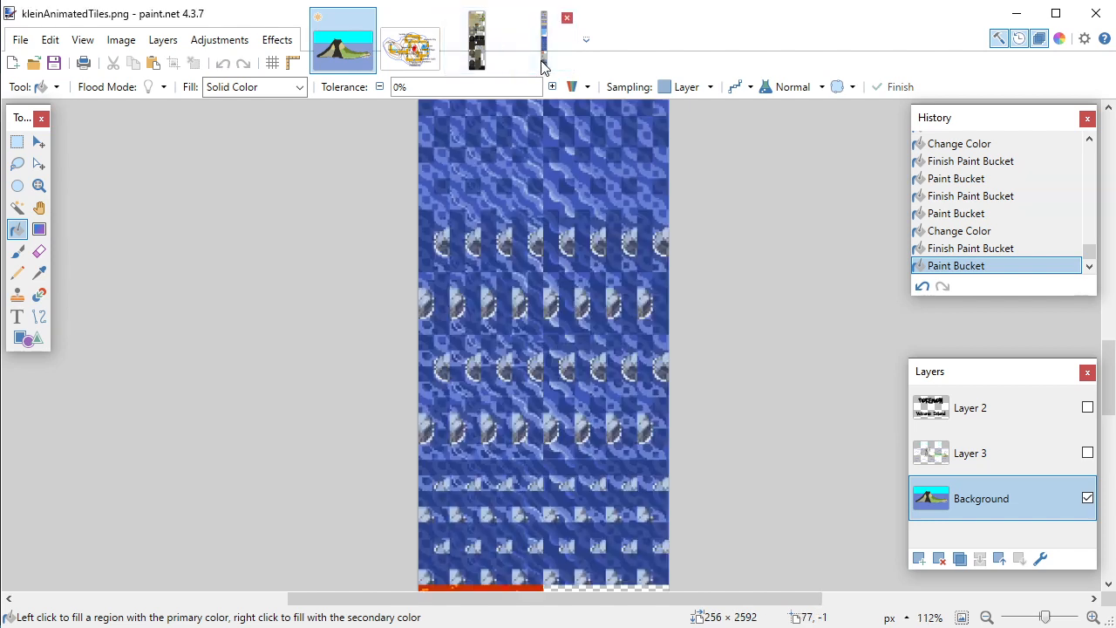
{"action": "left_click", "coordinate": [38, 272]}
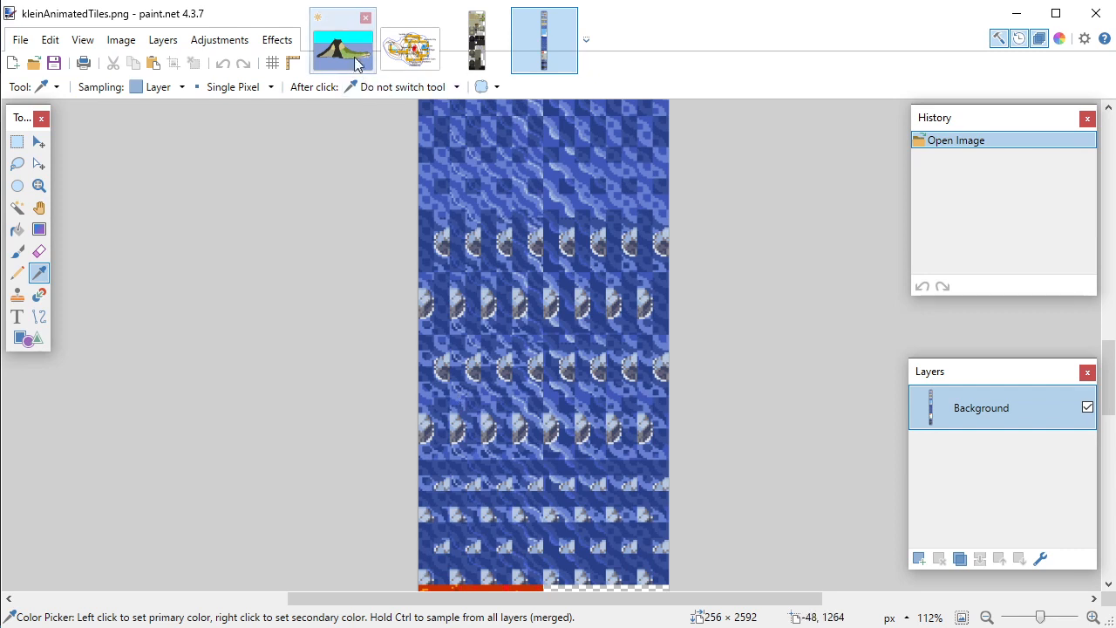
{"action": "left_click", "coordinate": [347, 54]}
{"action": "left_click", "coordinate": [17, 228]}
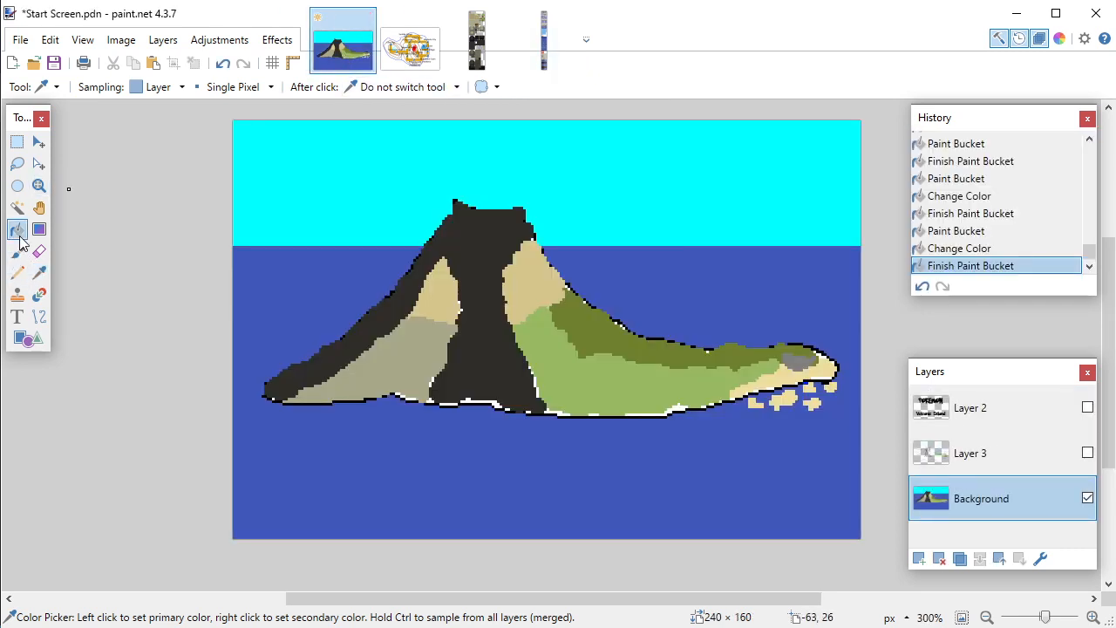
{"action": "left_click", "coordinate": [286, 290]}
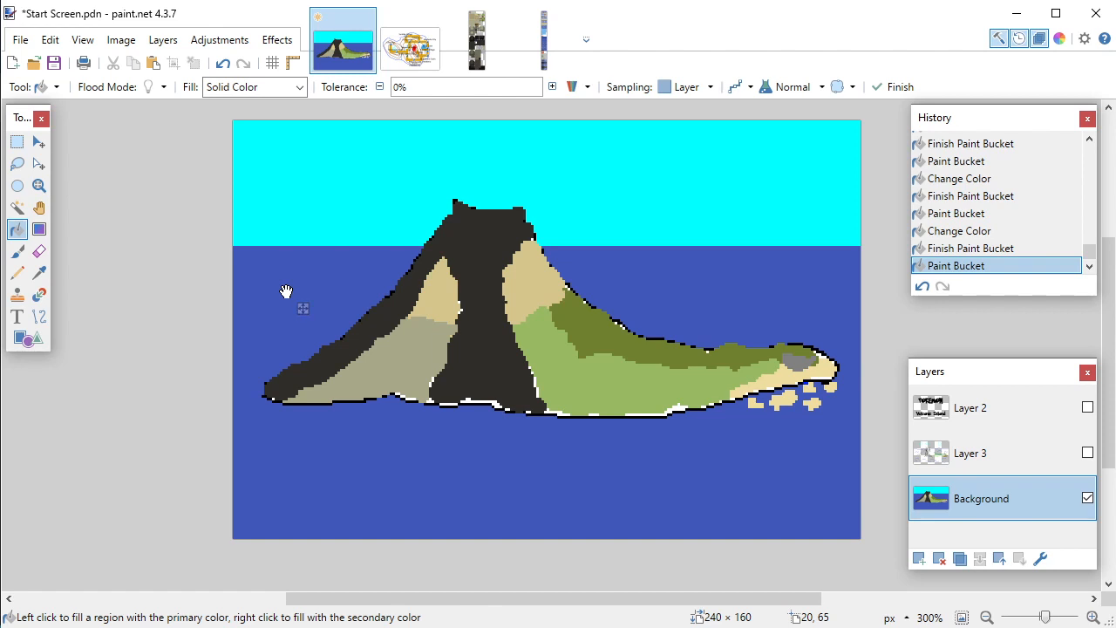
Step: Sample and refill the cyan sky, recolour the fill to AEEFEF with saturation 27 and value 94, and close the Colors window
{"action": "left_click", "coordinate": [42, 274]}
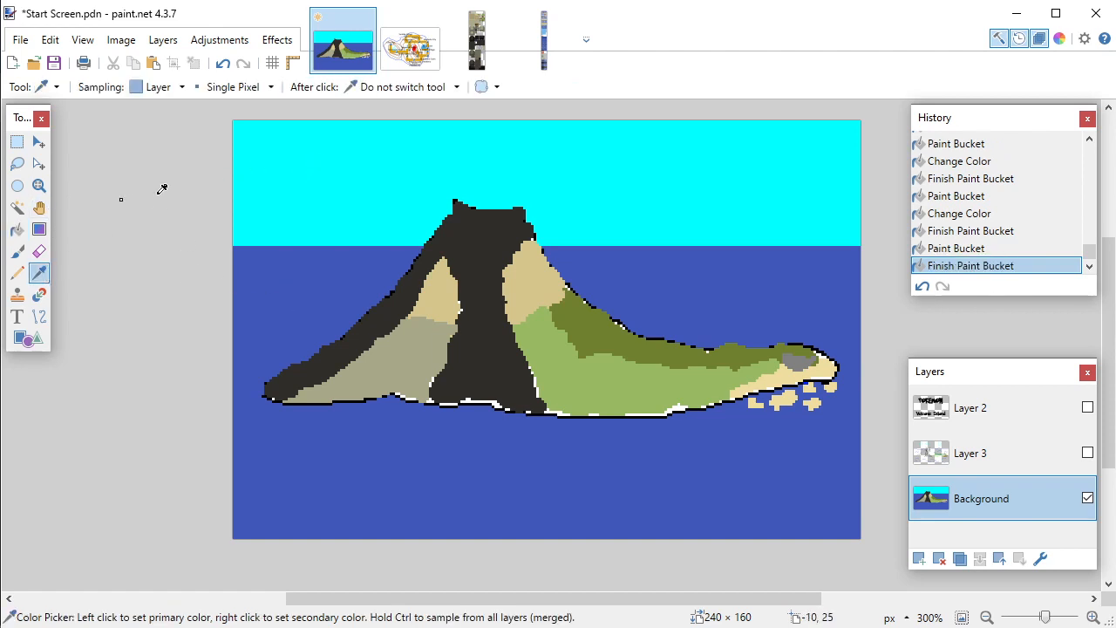
{"action": "left_click", "coordinate": [16, 229]}
{"action": "left_click", "coordinate": [322, 187]}
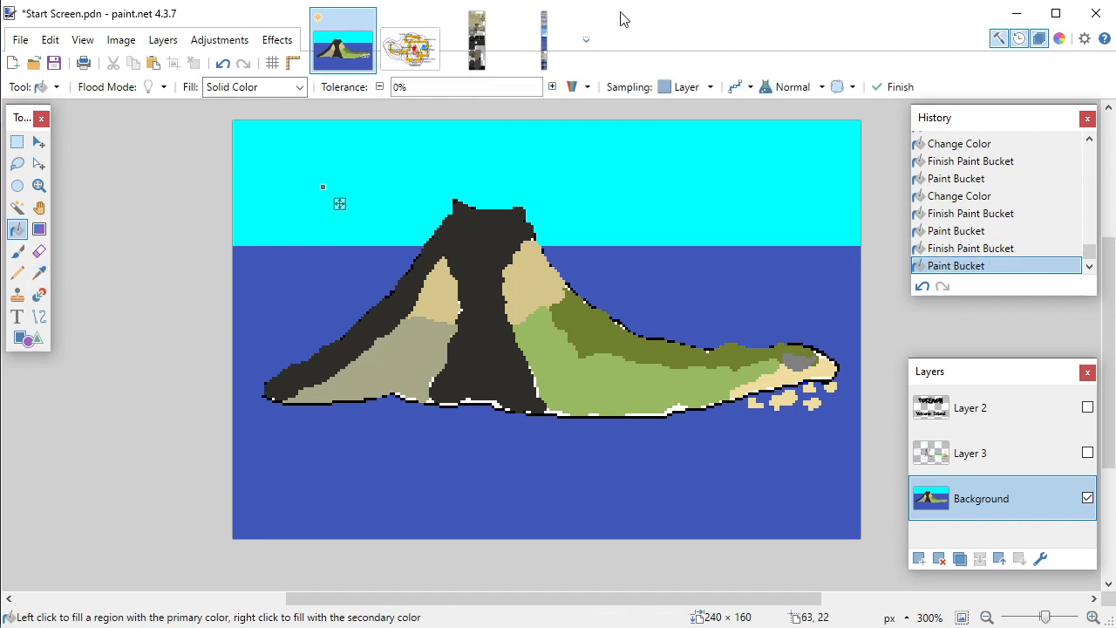
{"action": "left_click", "coordinate": [1059, 39]}
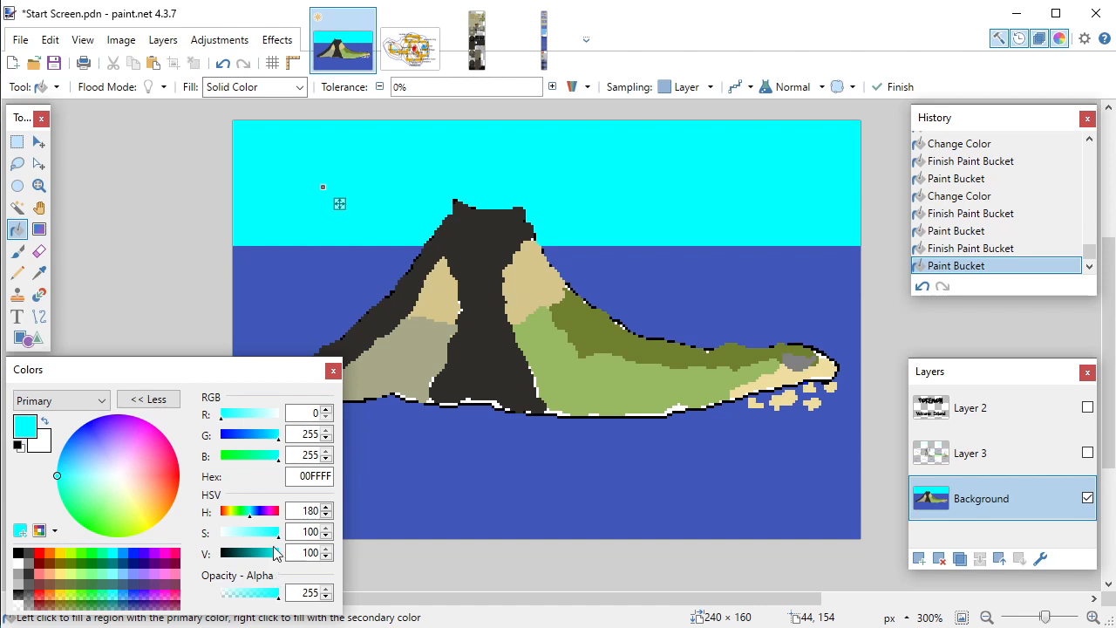
{"action": "mouse_move", "coordinate": [279, 542]}
{"action": "left_mouse_down"}
{"action": "mouse_move", "coordinate": [263, 538]}
{"action": "mouse_move", "coordinate": [266, 561]}
{"action": "mouse_move", "coordinate": [276, 562]}
{"action": "mouse_move", "coordinate": [259, 535]}
{"action": "mouse_move", "coordinate": [238, 530]}
{"action": "left_mouse_up"}
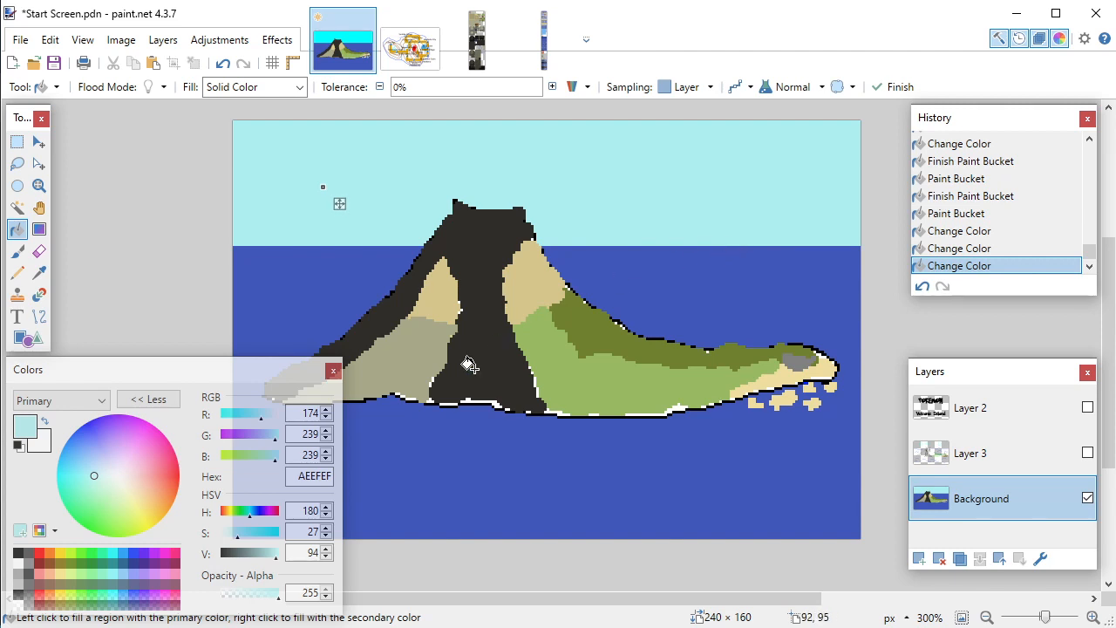
{"action": "left_click", "coordinate": [332, 369]}
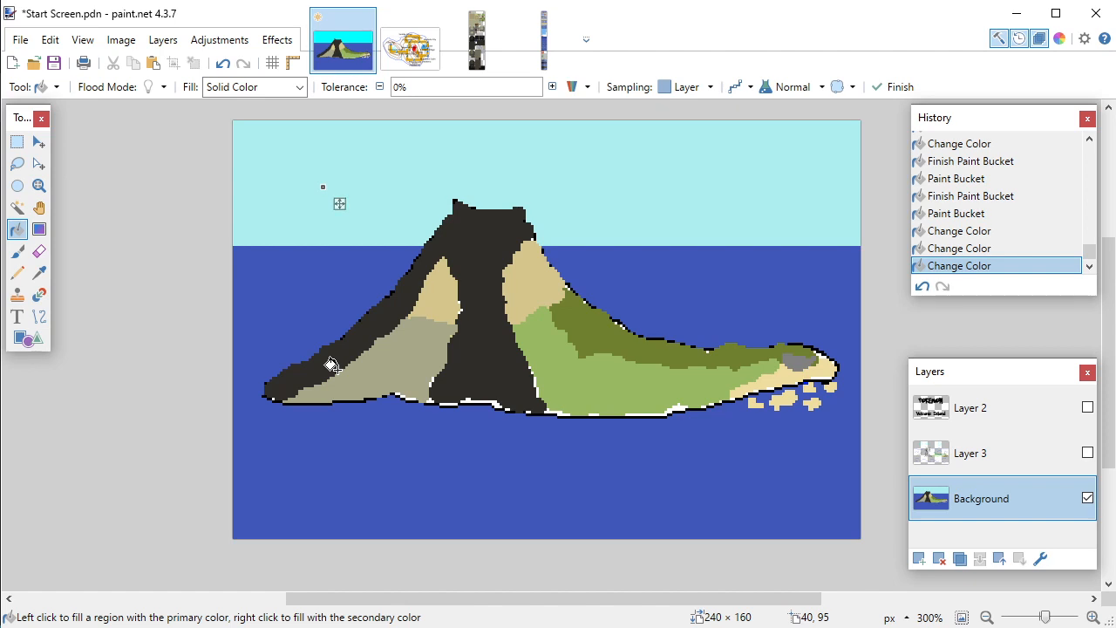
Step: Sample the sea's blue as the primary colour and switch to the Paint Bucket
{"action": "left_click", "coordinate": [41, 274]}
{"action": "left_click", "coordinate": [17, 228]}
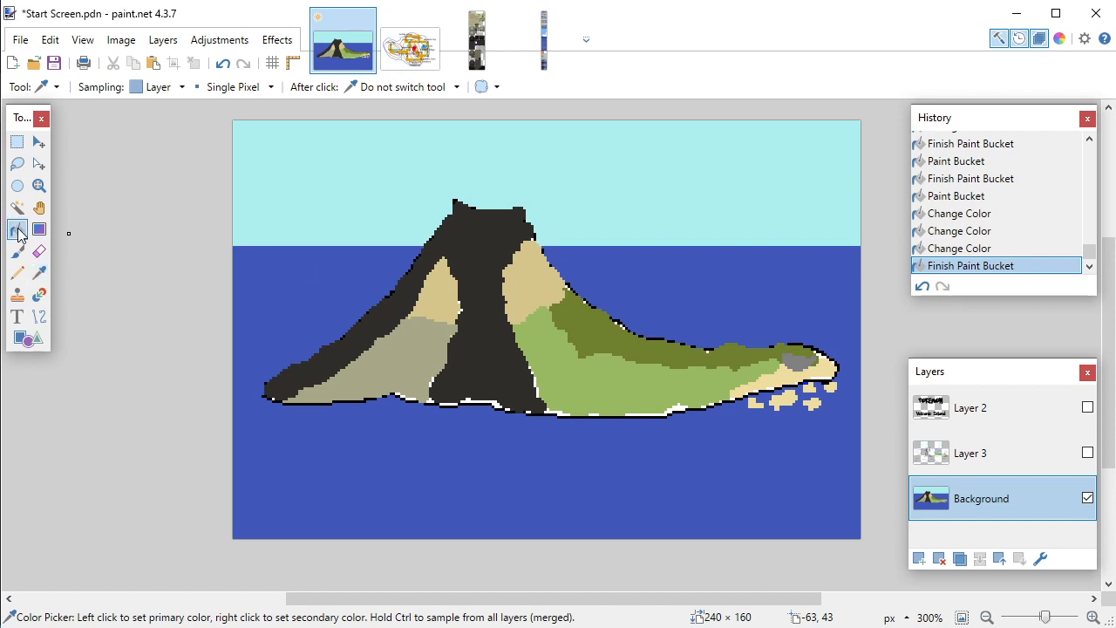
{"action": "left_click", "coordinate": [329, 206]}
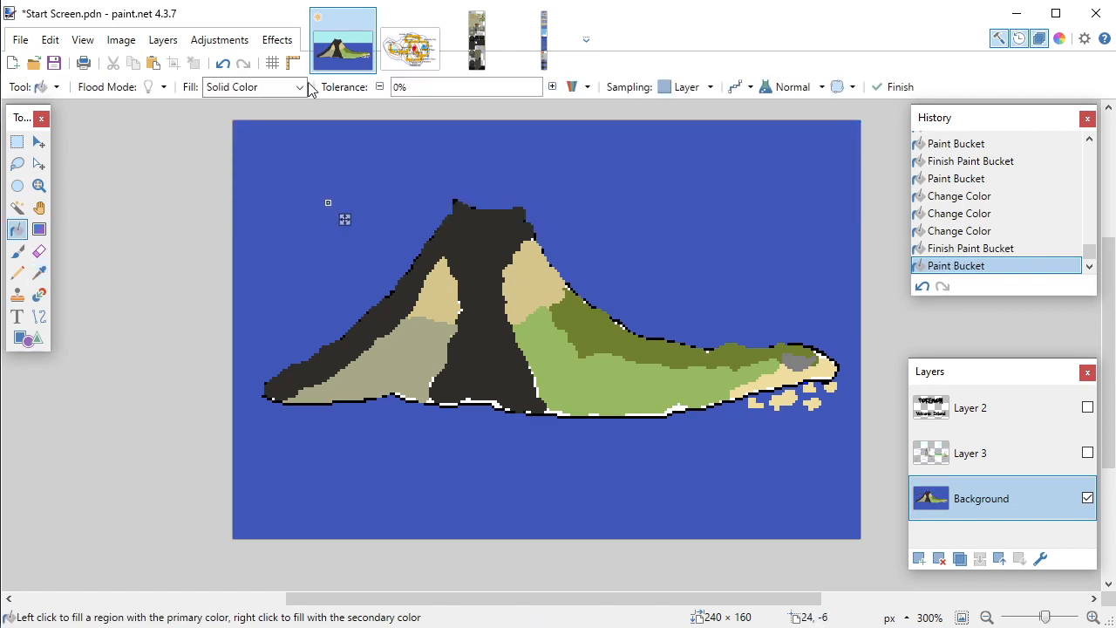
{"action": "left_click", "coordinate": [223, 63]}
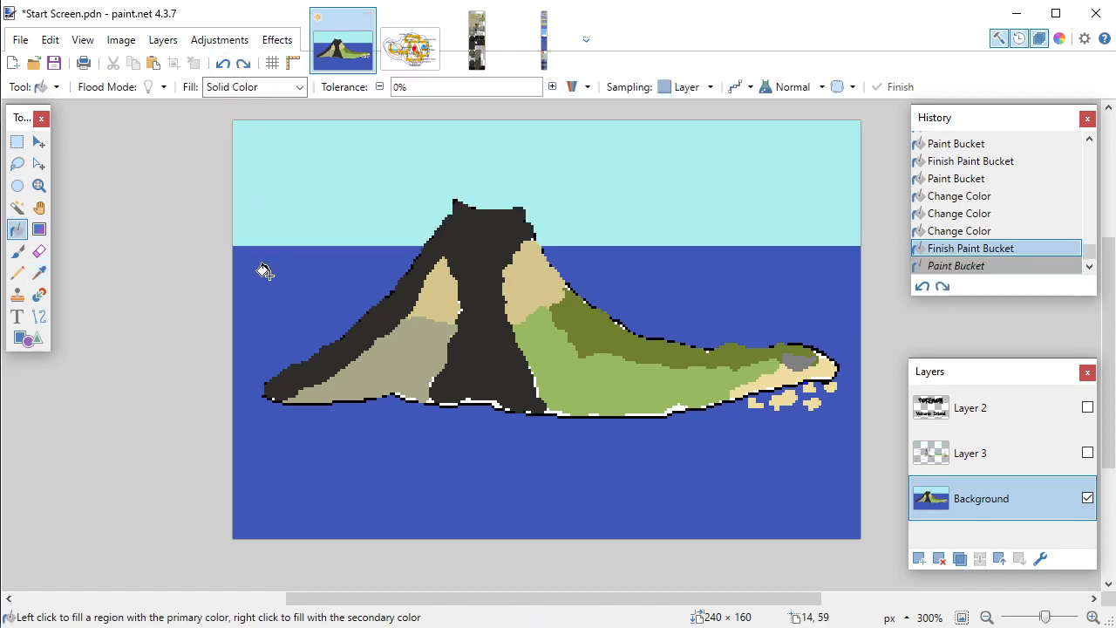
{"action": "left_click", "coordinate": [264, 272]}
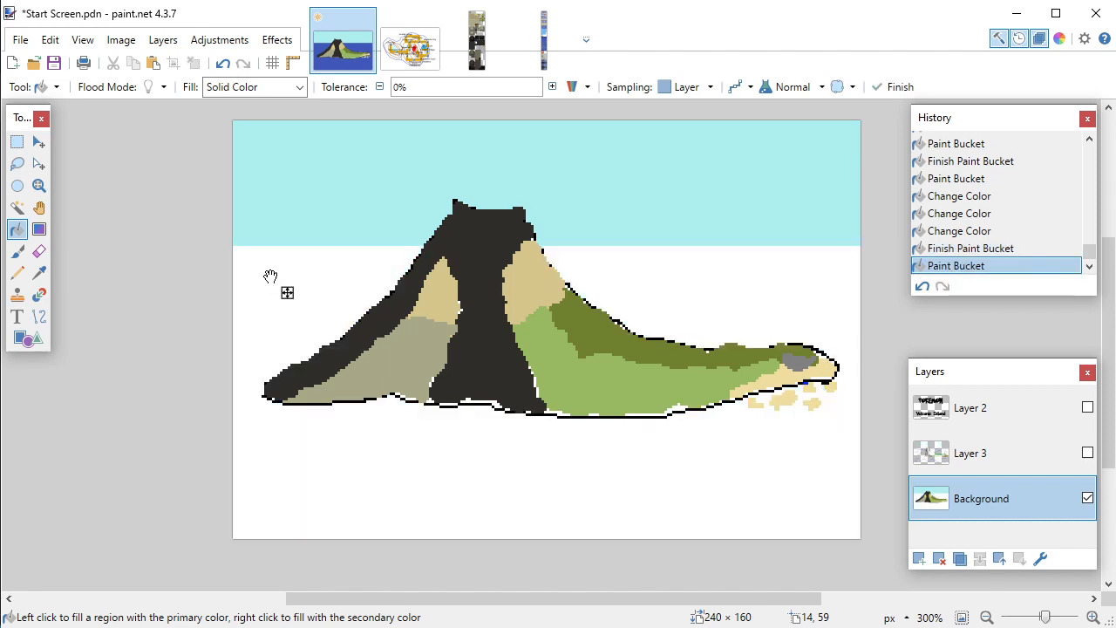
{"action": "left_click", "coordinate": [223, 65]}
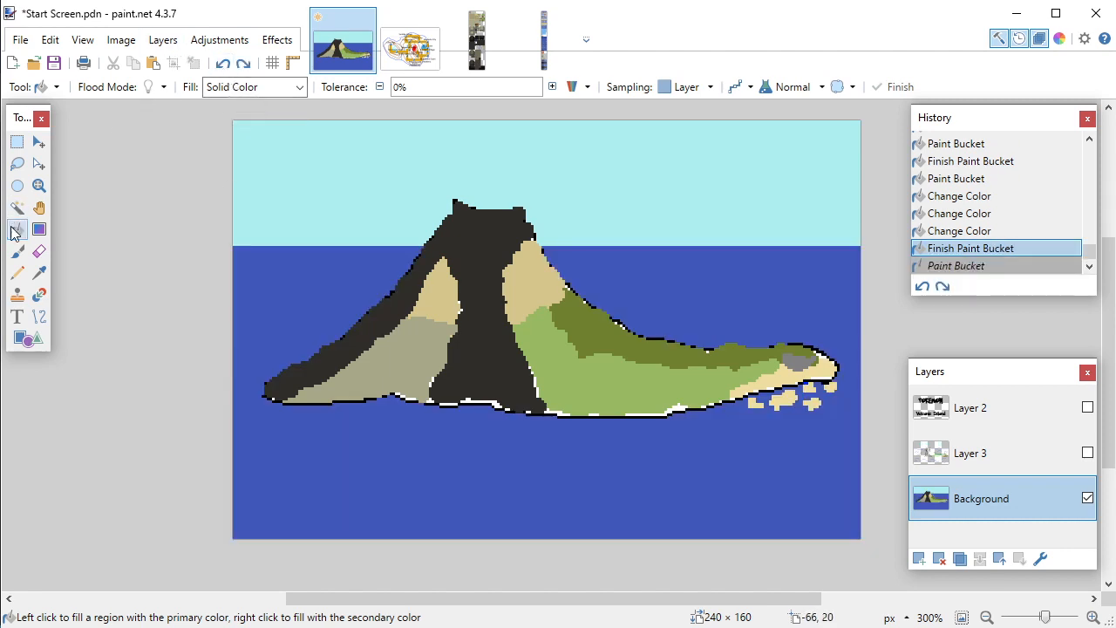
Step: Draw a horizontal sea-blue line 5 px wide across the sky and fill the sky area below it with the same blue
{"action": "left_click", "coordinate": [17, 272]}
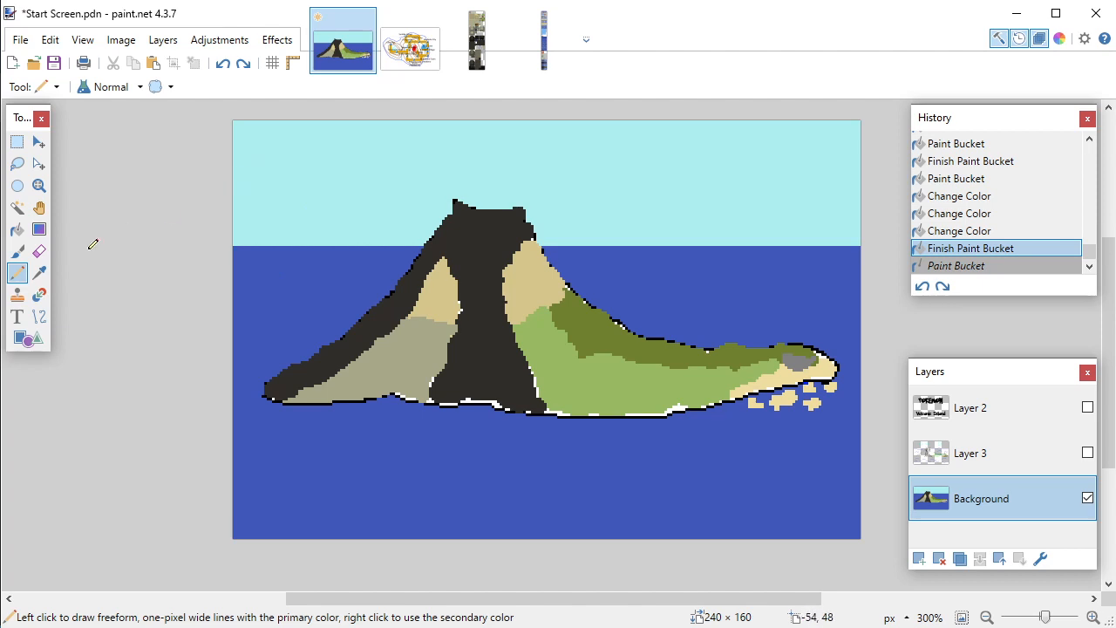
{"action": "left_click", "coordinate": [38, 315]}
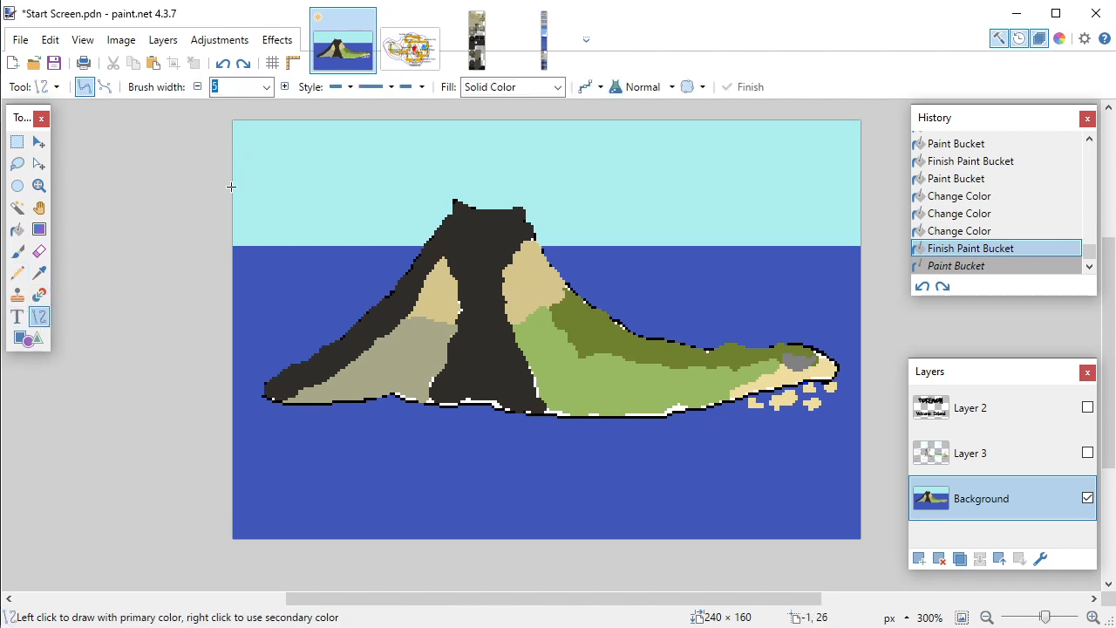
{"action": "mouse_move", "coordinate": [232, 184]}
{"action": "left_mouse_down"}
{"action": "mouse_move", "coordinate": [471, 209]}
{"action": "mouse_move", "coordinate": [650, 189]}
{"action": "mouse_move", "coordinate": [854, 207]}
{"action": "mouse_move", "coordinate": [897, 184]}
{"action": "left_mouse_up"}
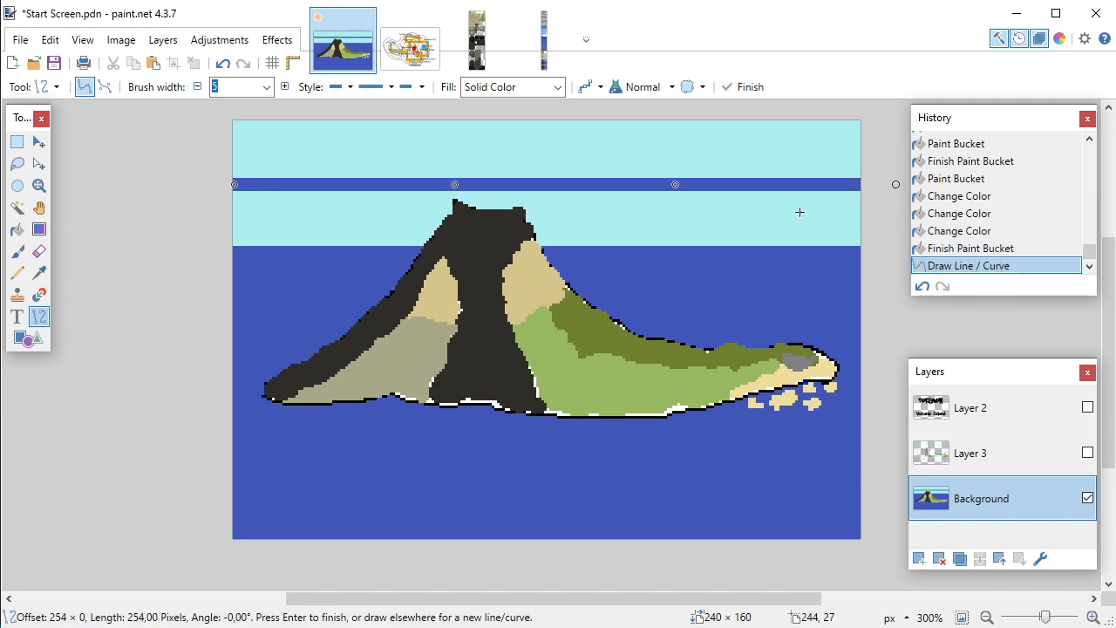
{"action": "left_click", "coordinate": [16, 228]}
{"action": "left_click", "coordinate": [277, 216]}
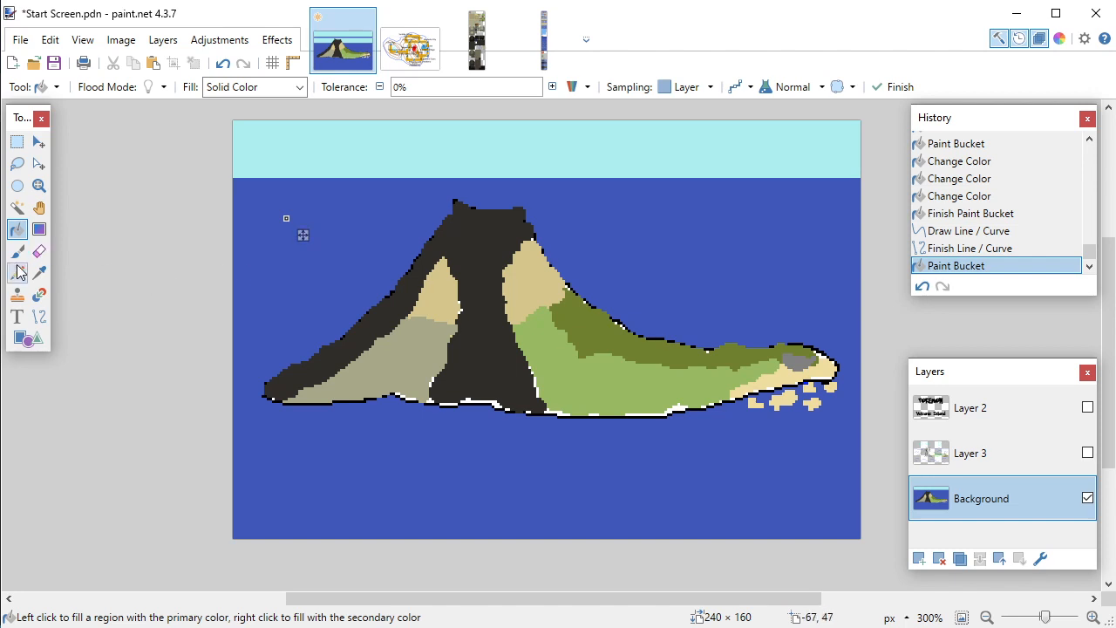
Step: Select a full-width strip of sky about 12 px high and stretch it downward to 21 px to lower the horizon
{"action": "left_click", "coordinate": [18, 142]}
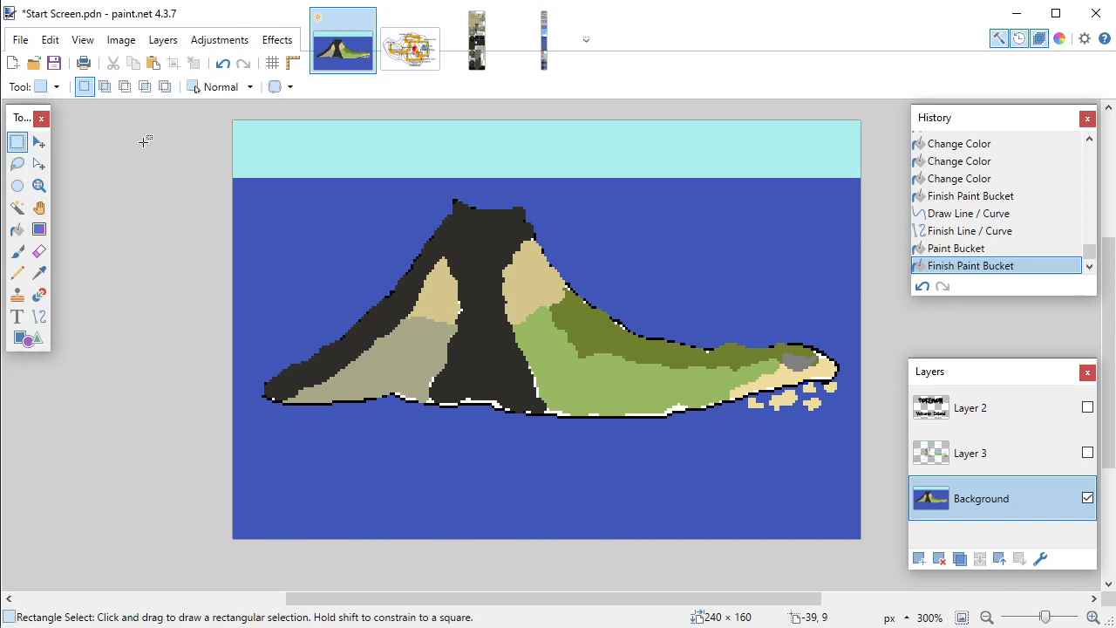
{"action": "left_click_drag", "start_coordinate": [231, 143], "coordinate": [904, 171]}
{"action": "key", "text": "m"}
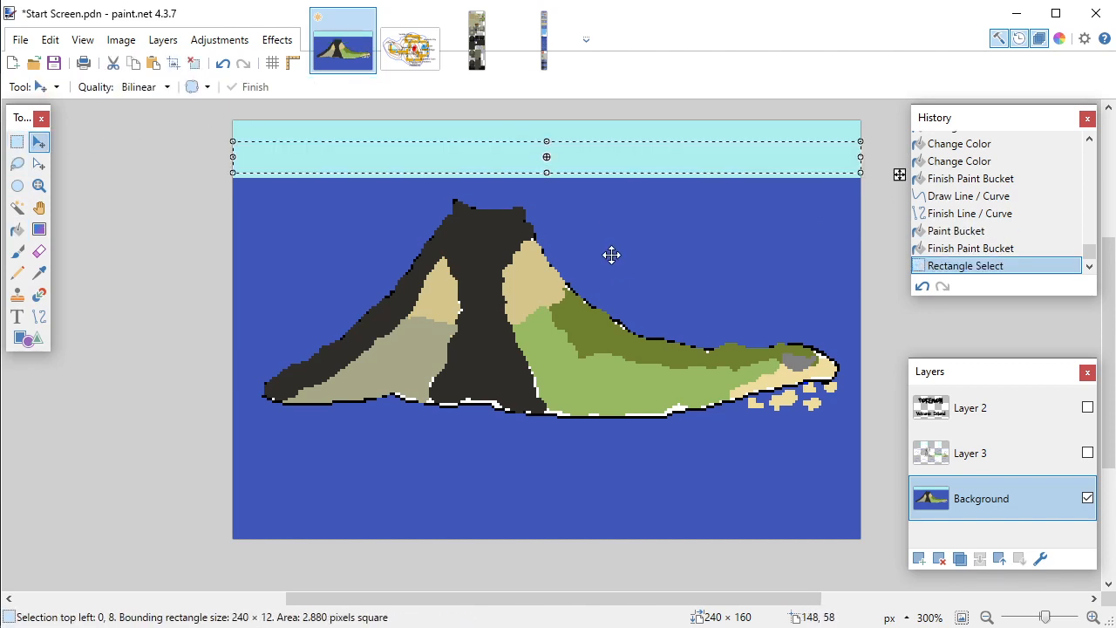
{"action": "left_click_drag", "start_coordinate": [550, 180], "coordinate": [552, 196]}
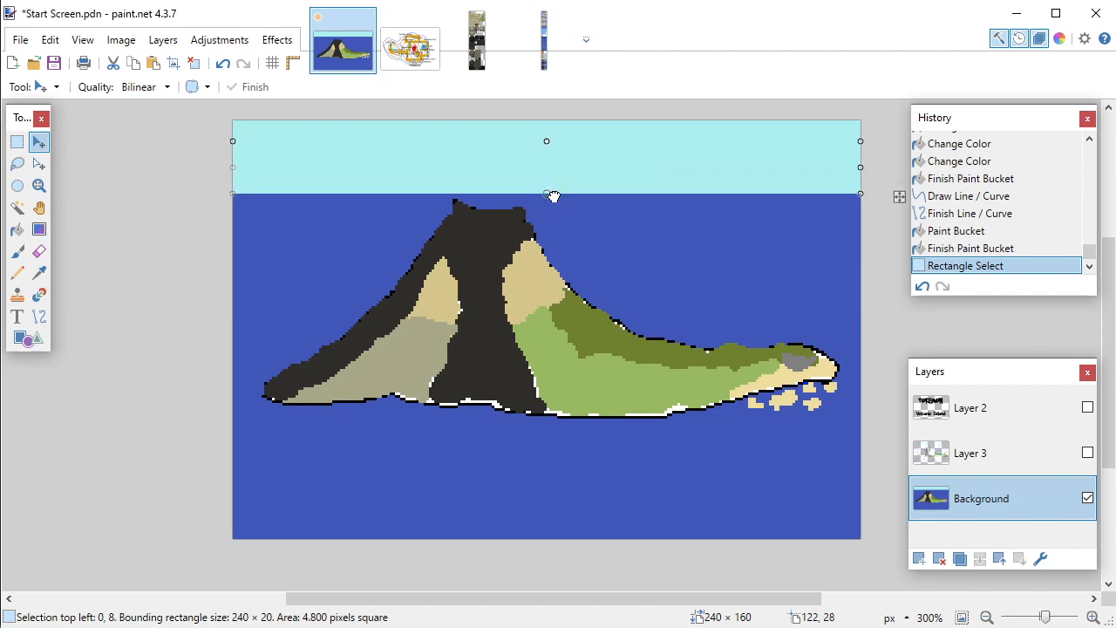
{"action": "left_click_drag", "start_coordinate": [554, 195], "coordinate": [556, 198]}
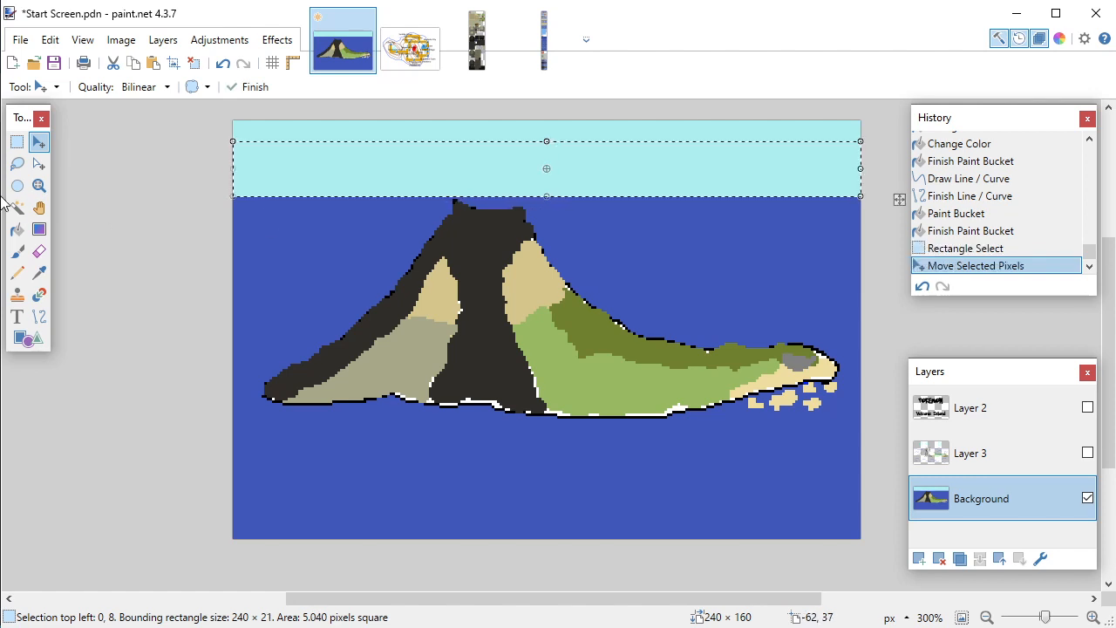
Step: Deselect the strip, undo back to the selection, and resize the sky strip to 18 px high for a slightly higher horizon
{"action": "key", "text": "ctrl+d"}
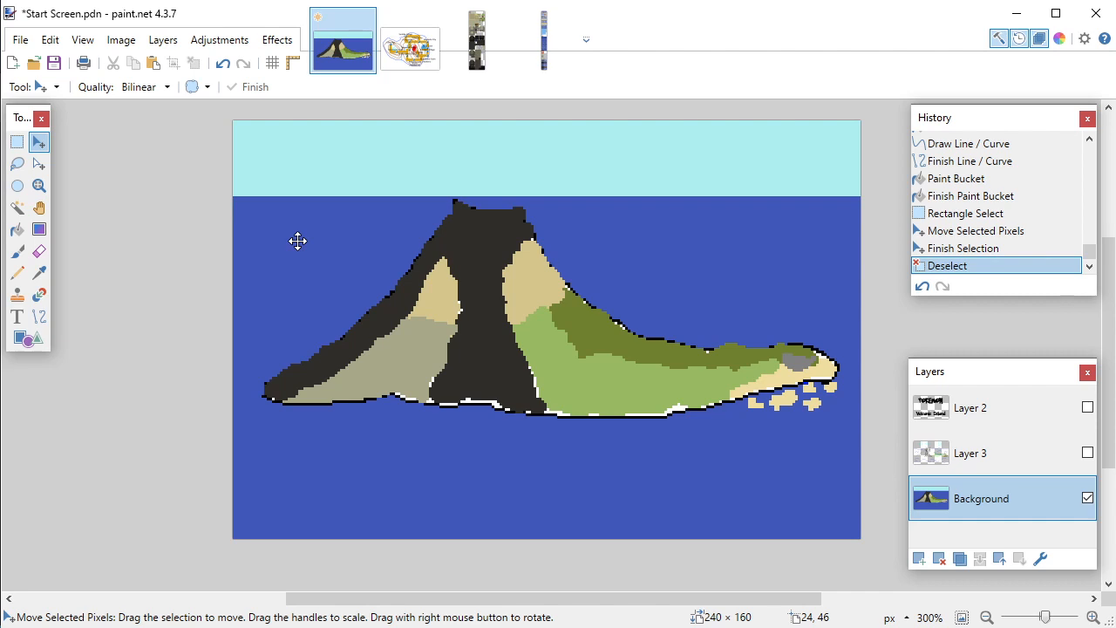
{"action": "key", "text": "ctrl+z"}
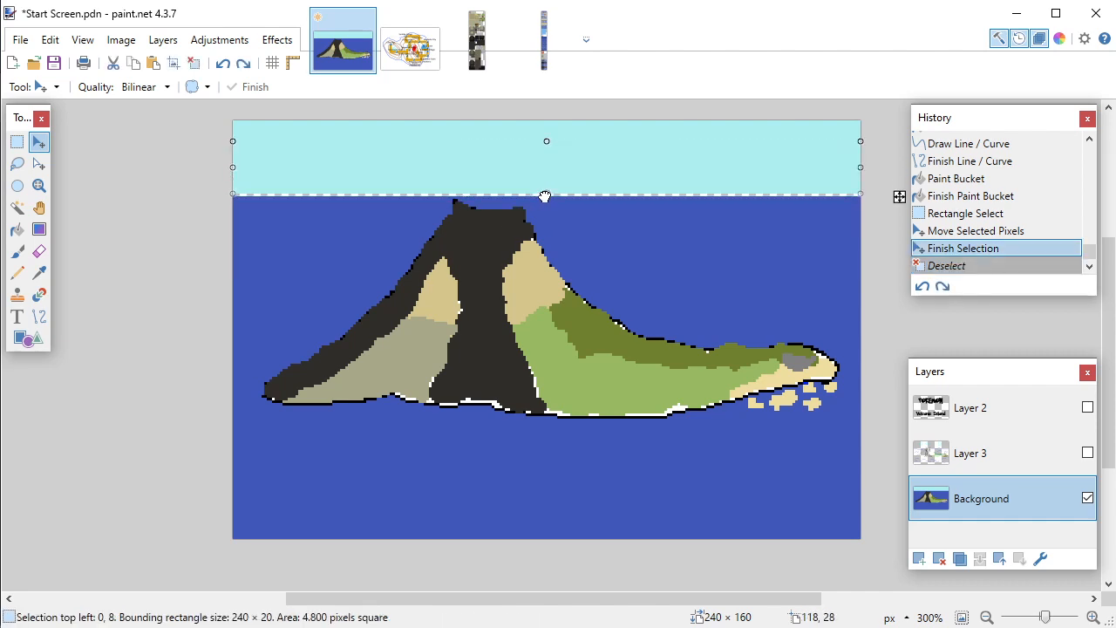
{"action": "left_click", "coordinate": [544, 196]}
{"action": "key", "text": "ctrl+z"}
{"action": "key", "text": "ctrl+z"}
{"action": "left_click_drag", "start_coordinate": [548, 195], "coordinate": [550, 188]}
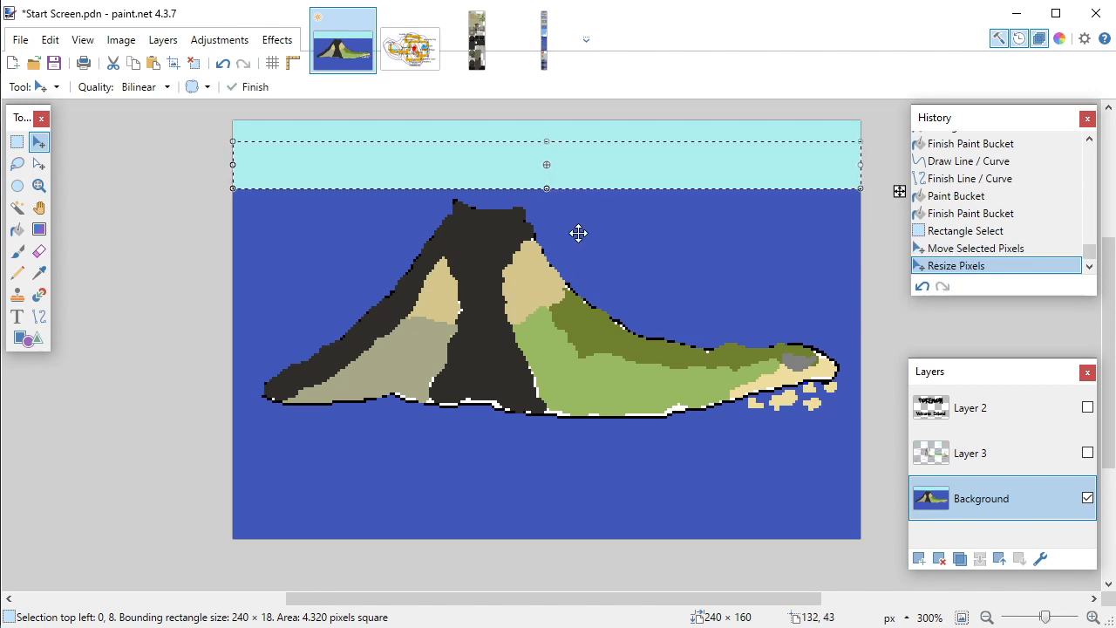
Step: Undo the deselection of the sky strip, resize the strip to 13 px high to raise the horizon, and deselect it
{"action": "key", "text": "ctrl+d"}
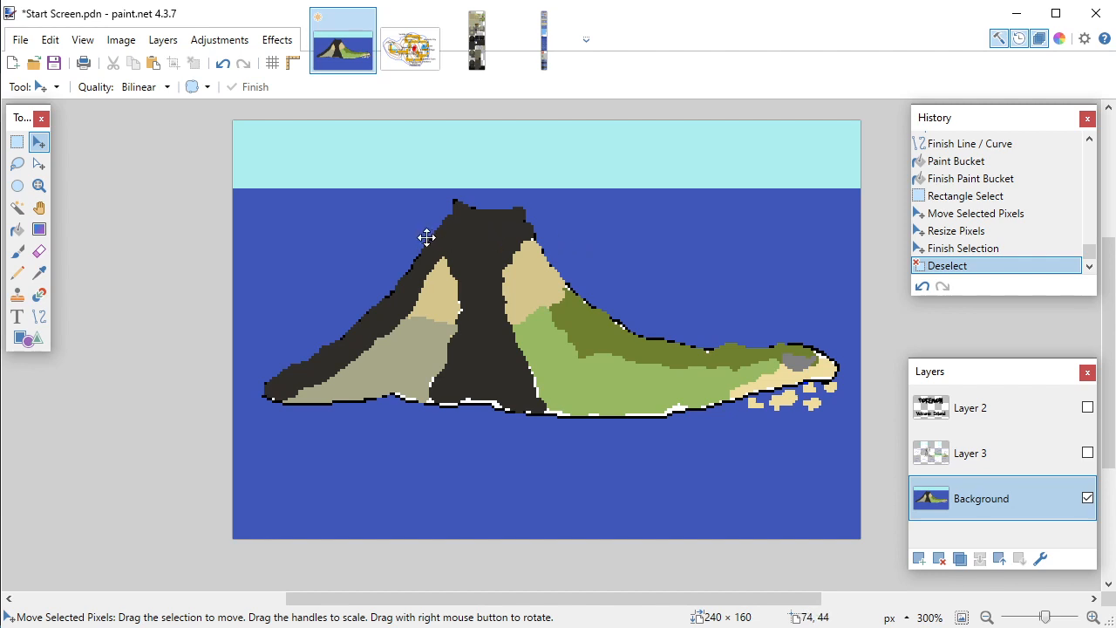
{"action": "key", "text": "ctrl+z"}
{"action": "key", "text": "ctrl+z"}
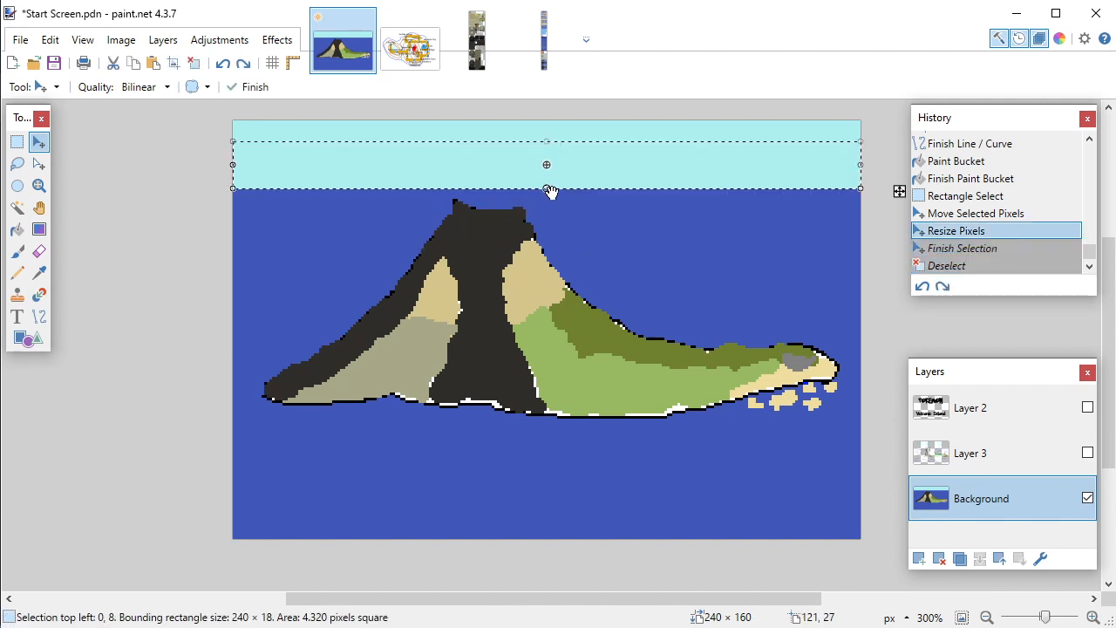
{"action": "left_click_drag", "start_coordinate": [548, 189], "coordinate": [545, 179]}
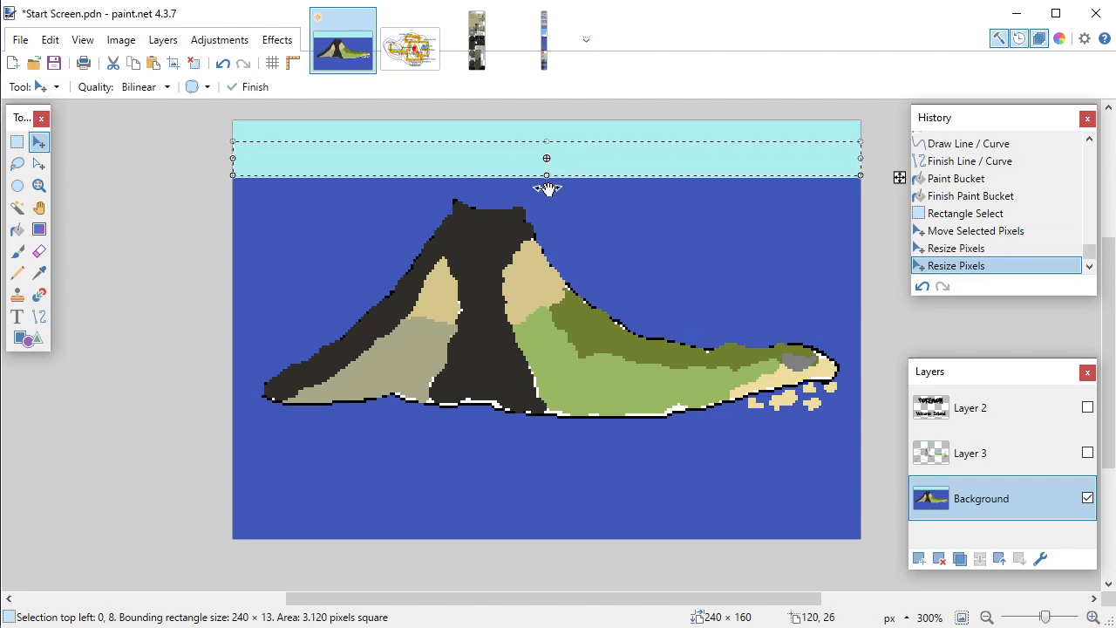
{"action": "key", "text": "ctrl+d"}
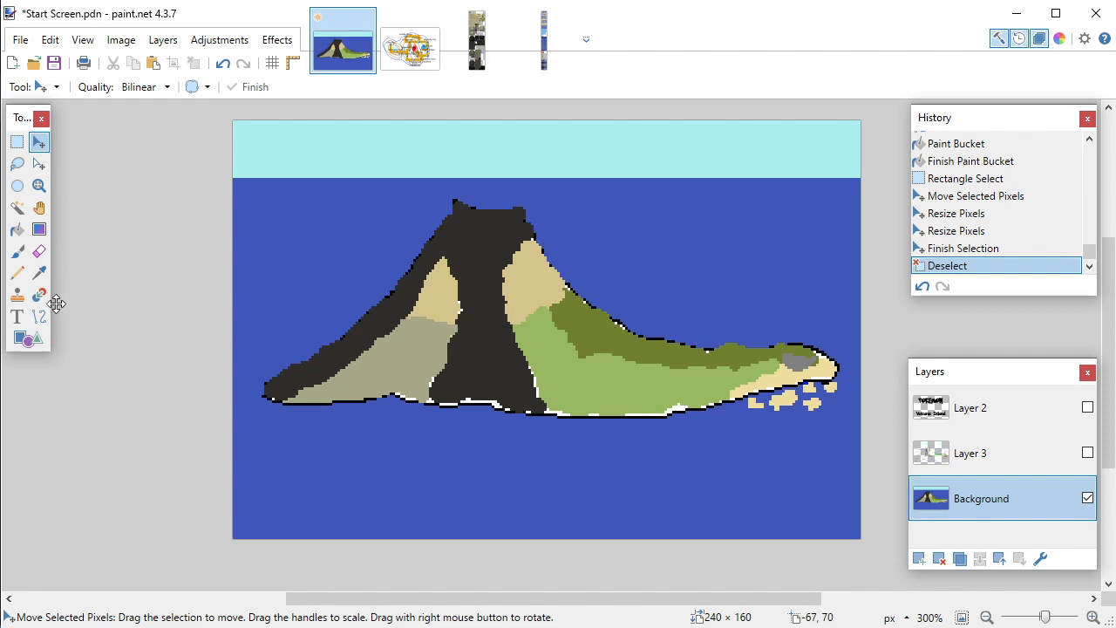
Step: Sample the dark green and paint it across the upper grass beside the volcano's central dark rock with a 5 px brush
{"action": "left_click", "coordinate": [39, 273]}
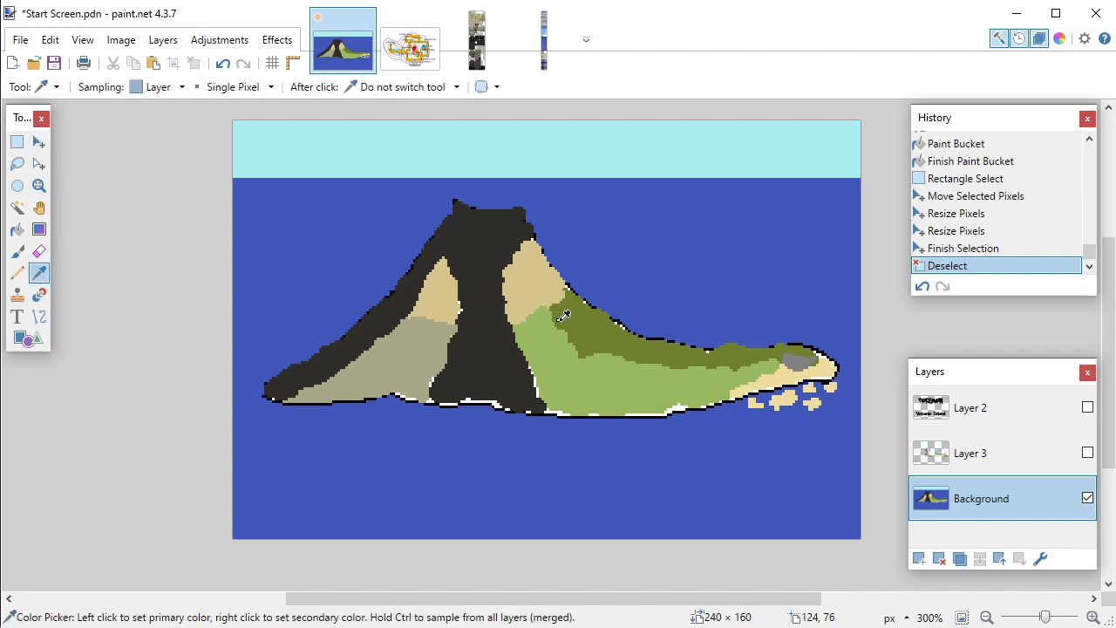
{"action": "key", "text": "b"}
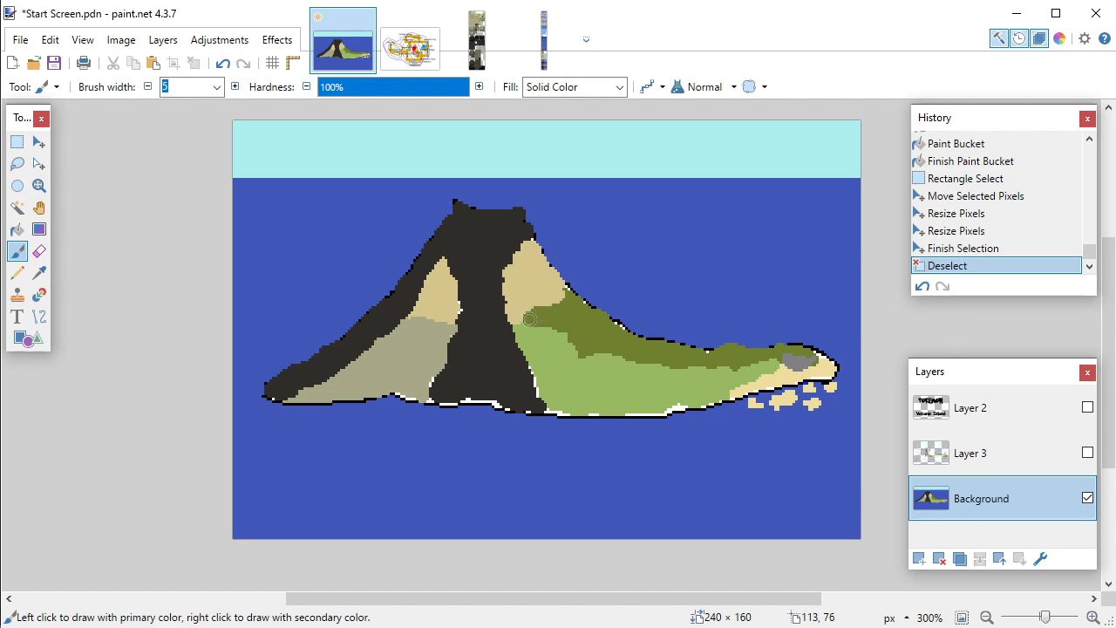
{"action": "left_click_drag", "start_coordinate": [528, 323], "coordinate": [578, 342]}
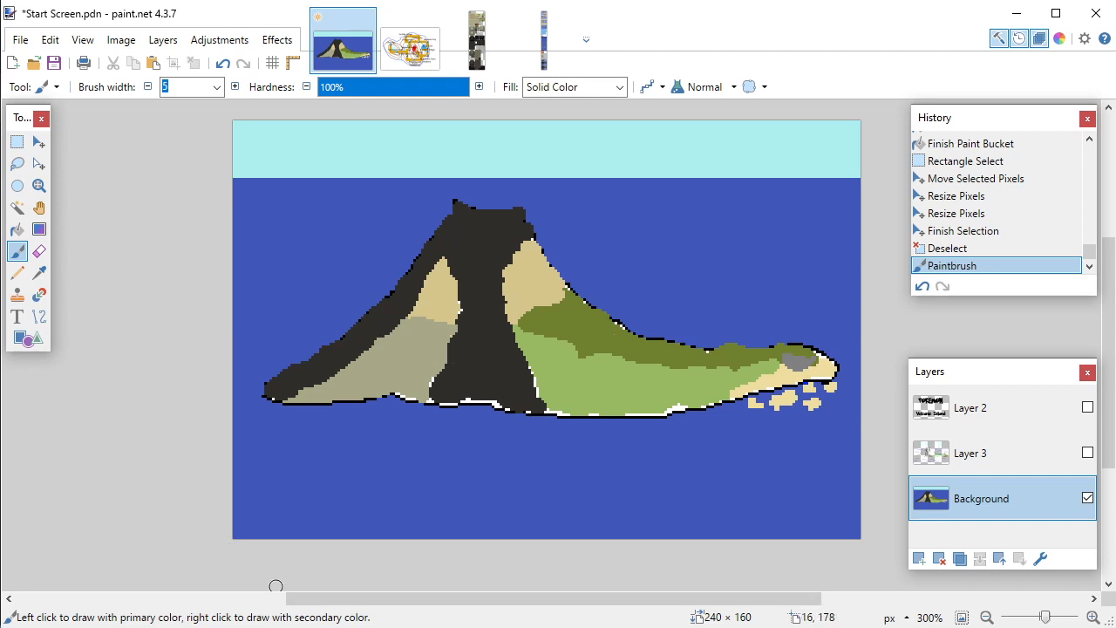
Step: Sample the sea blue and paint a small oval lake in the light-green grass with the 5 px brush
{"action": "left_click", "coordinate": [272, 626]}
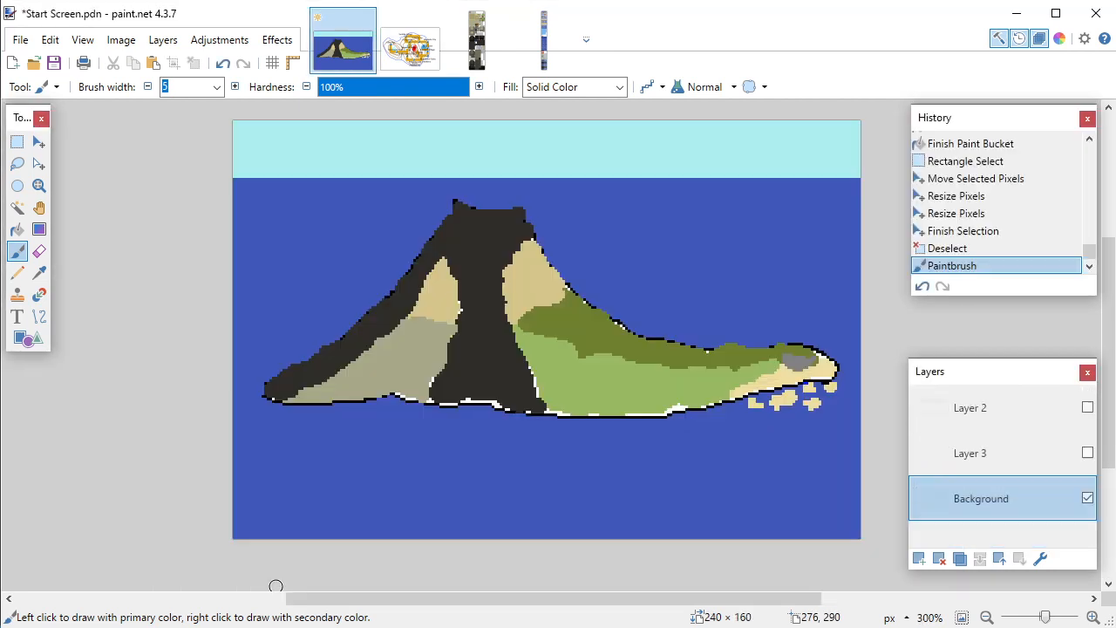
{"action": "left_click", "coordinate": [543, 52]}
{"action": "left_click", "coordinate": [340, 61]}
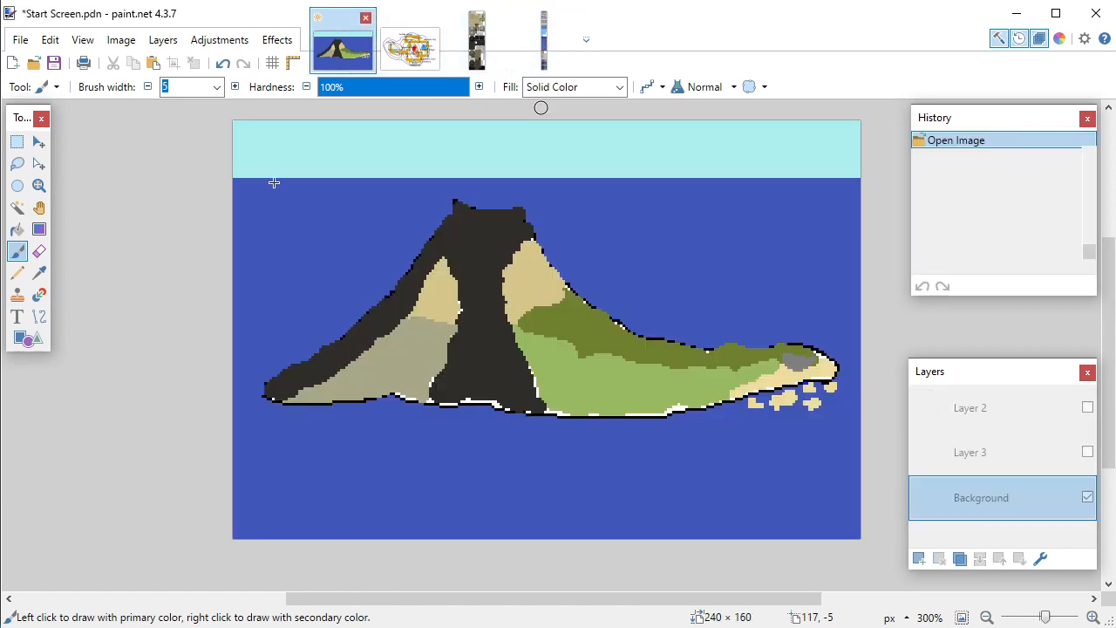
{"action": "left_click", "coordinate": [39, 273]}
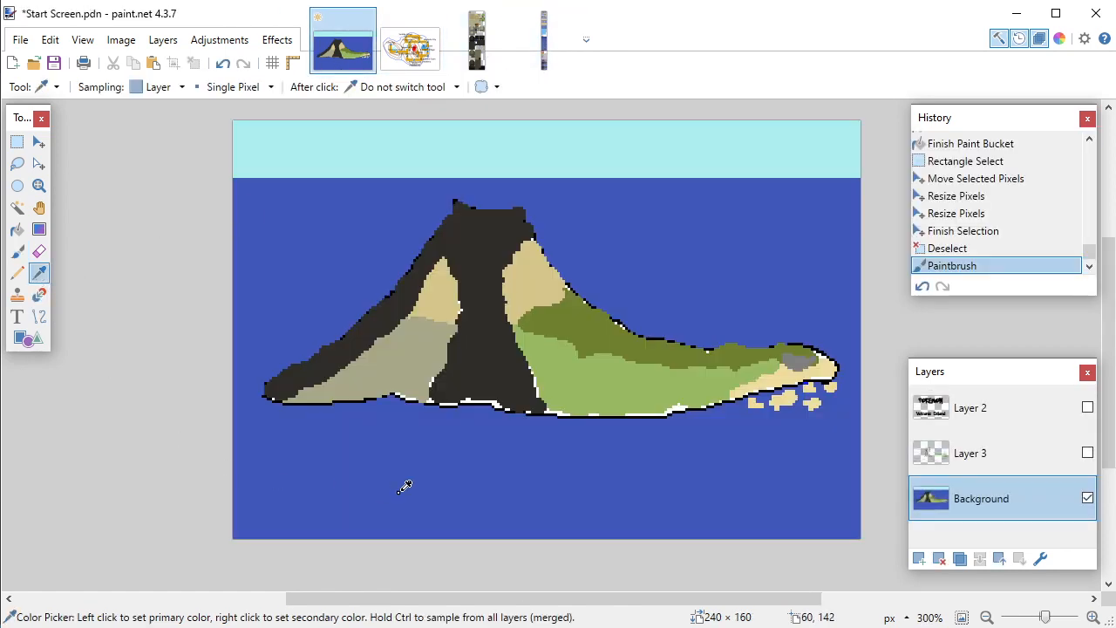
{"action": "key", "text": "b"}
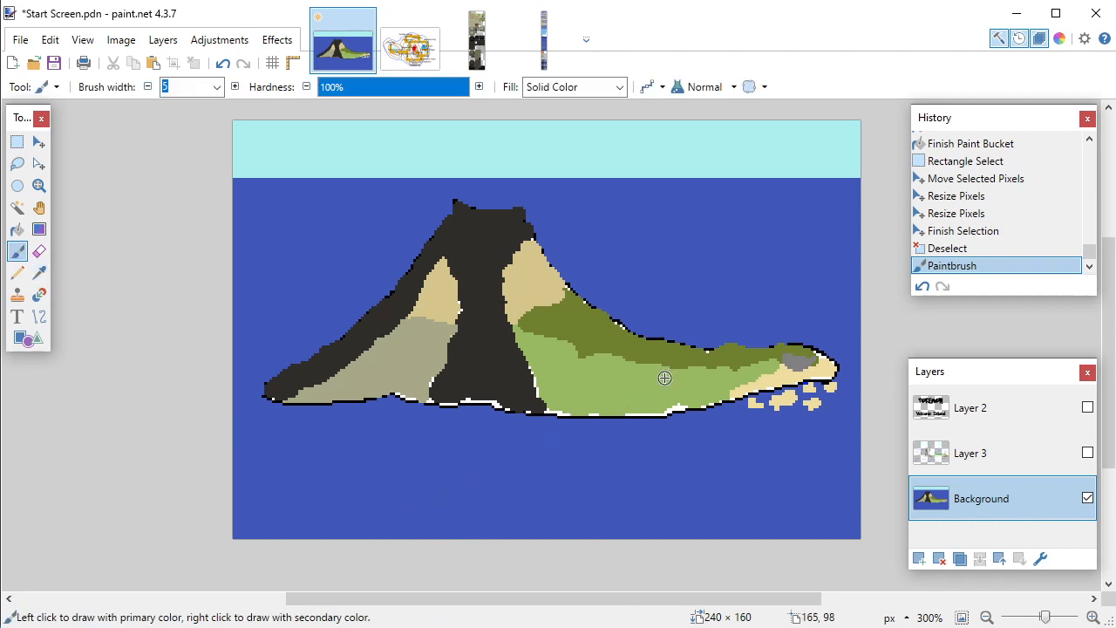
{"action": "mouse_move", "coordinate": [652, 387]}
{"action": "left_mouse_down"}
{"action": "mouse_move", "coordinate": [643, 382]}
{"action": "mouse_move", "coordinate": [658, 377]}
{"action": "mouse_move", "coordinate": [637, 374]}
{"action": "mouse_move", "coordinate": [668, 378]}
{"action": "left_mouse_up"}
{"action": "left_click", "coordinate": [638, 373]}
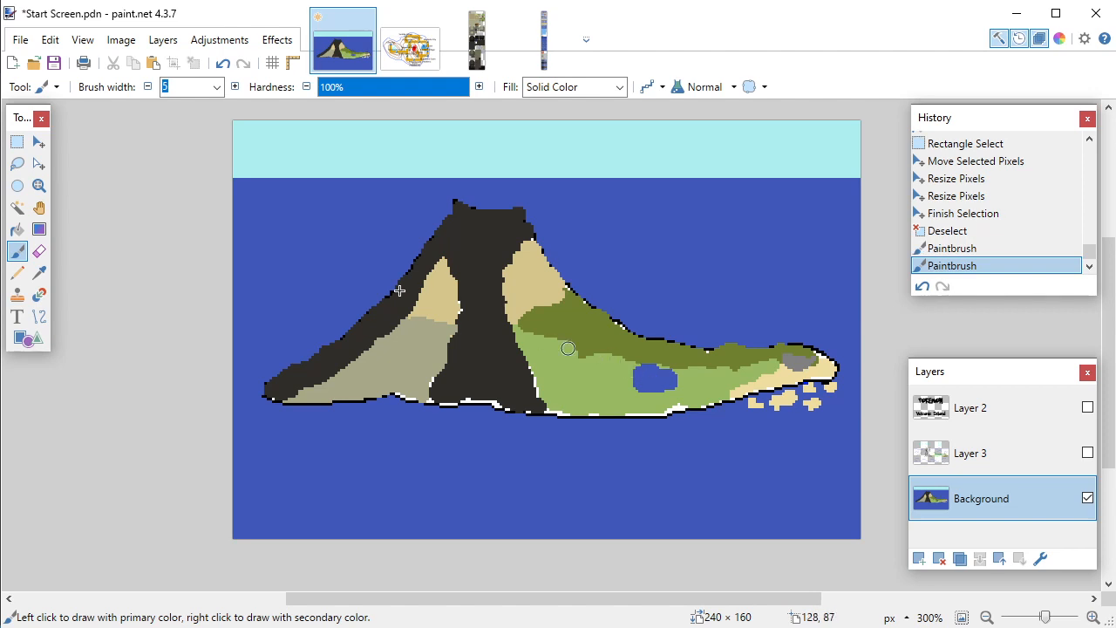
Step: Consult the reference island maps and paint a sea-blue river from the lake to the sandy coast with a 2 px brush
{"action": "left_click", "coordinate": [218, 86]}
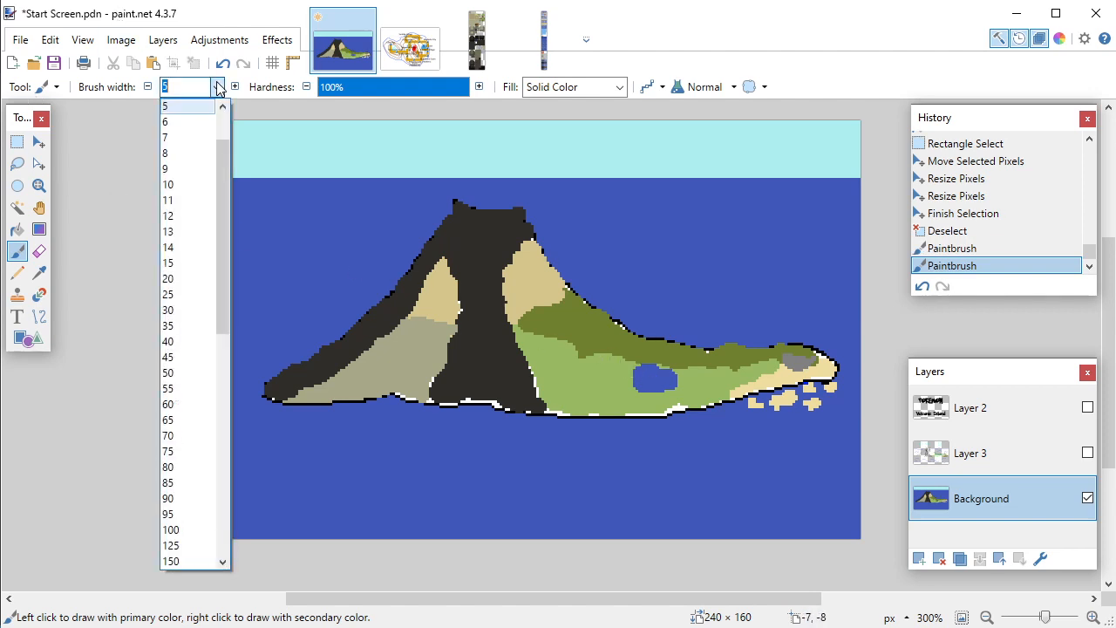
{"action": "scroll", "coordinate": [187, 131], "scroll_direction": "up", "scroll_amount": 2}
{"action": "left_click", "coordinate": [186, 122]}
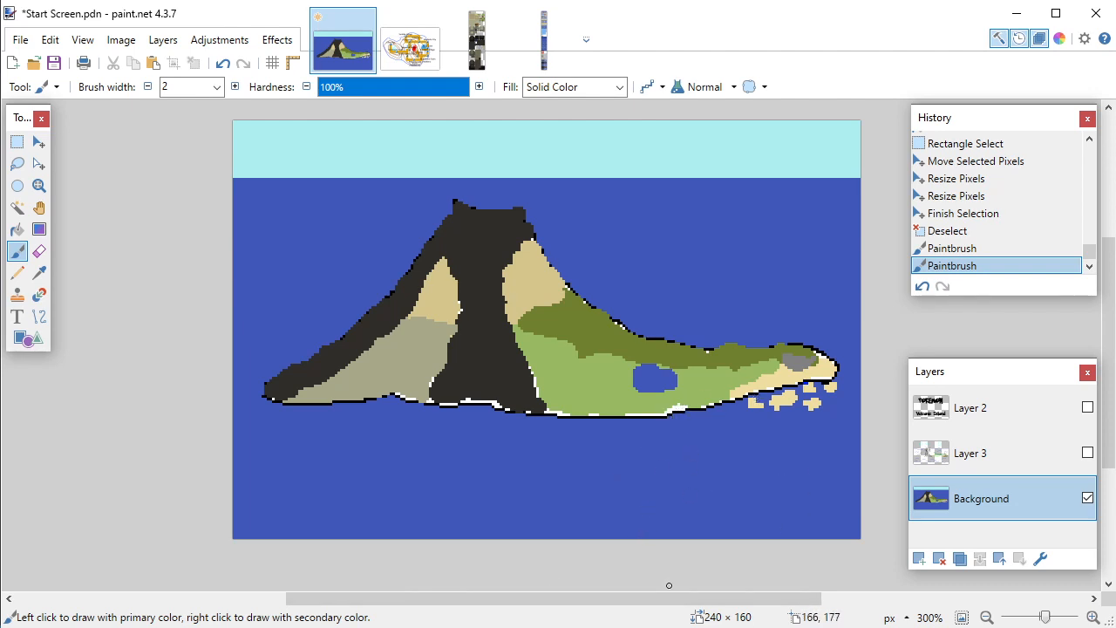
{"action": "key", "text": "alt+Tab"}
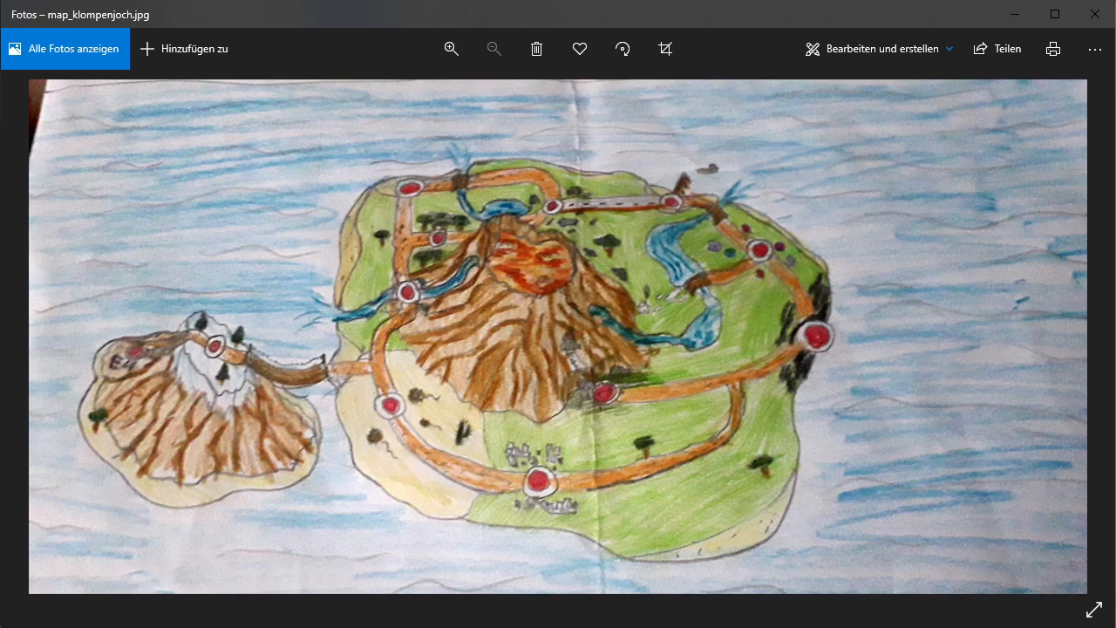
{"action": "key", "text": "alt+Tab"}
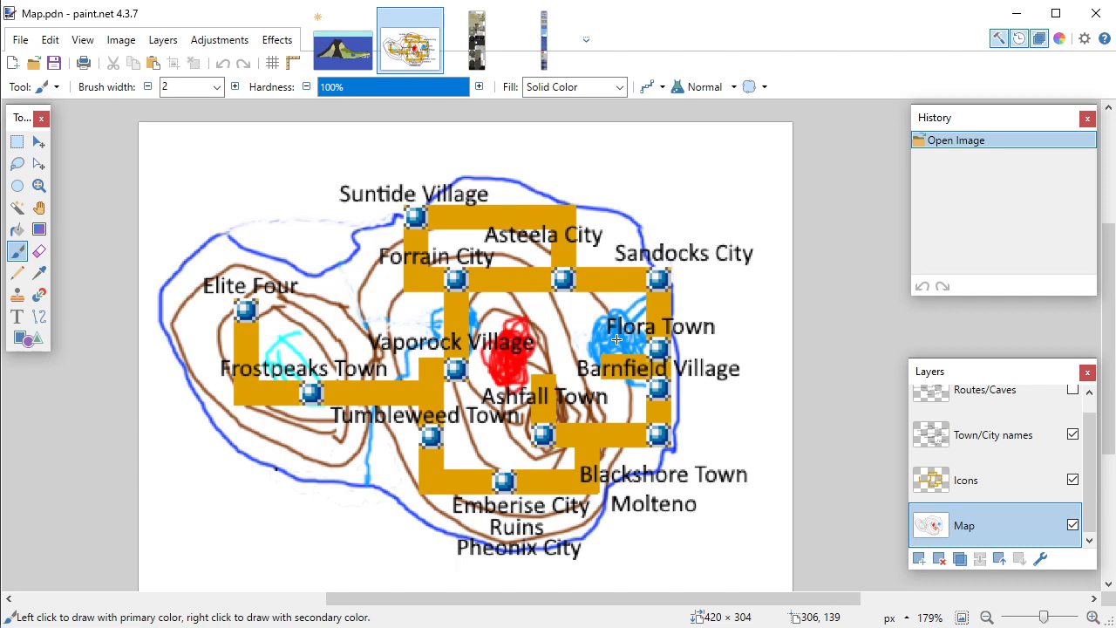
{"action": "left_click", "coordinate": [343, 39]}
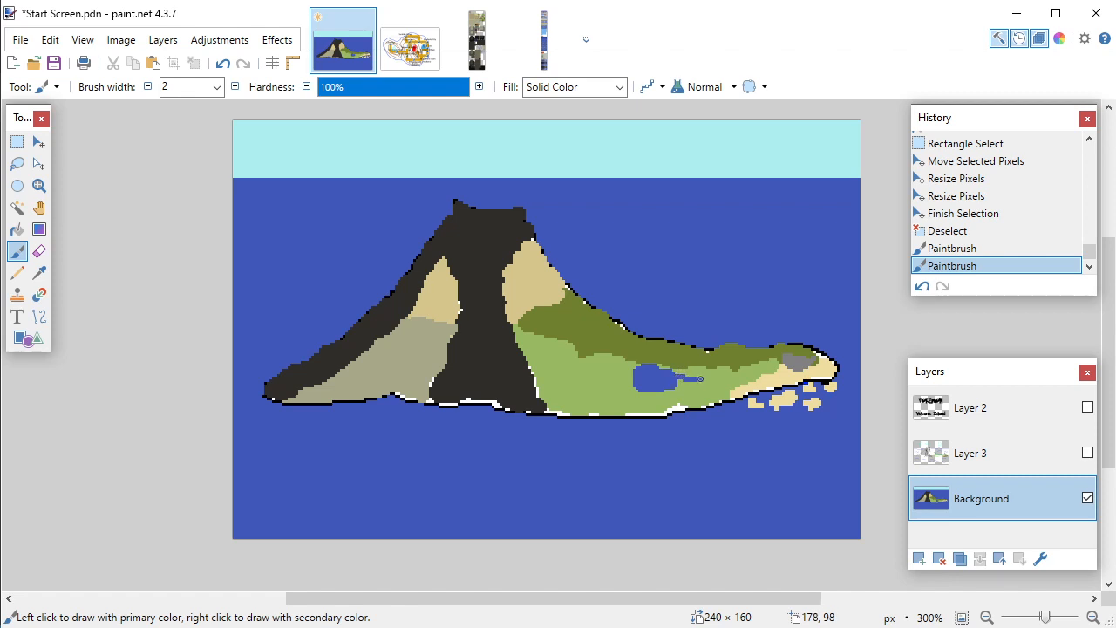
{"action": "left_click_drag", "start_coordinate": [700, 379], "coordinate": [741, 397]}
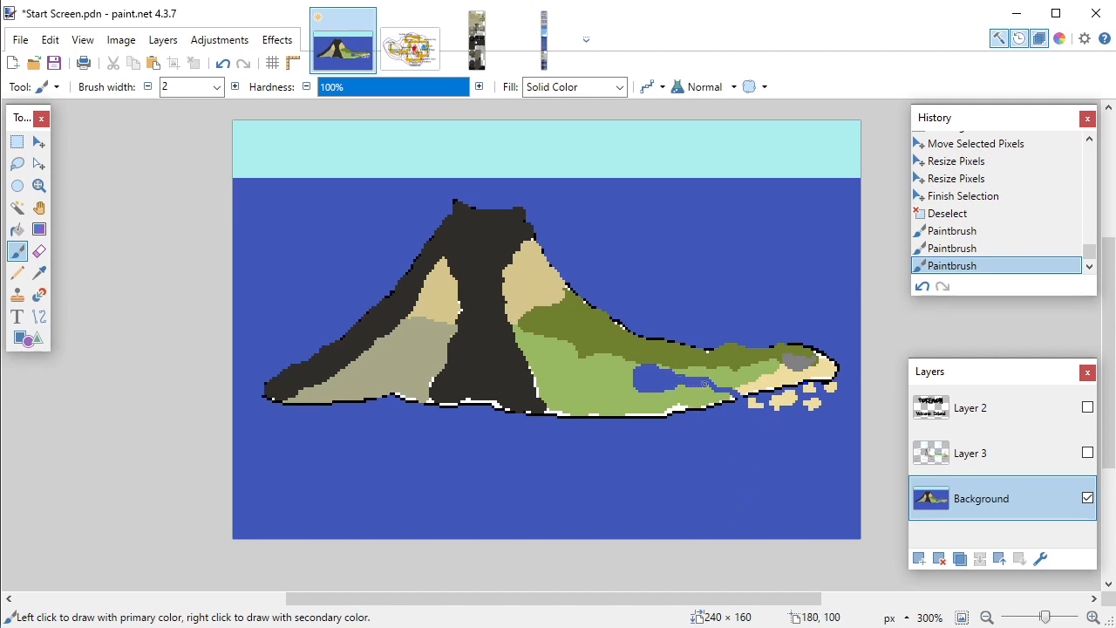
{"action": "left_click", "coordinate": [706, 386]}
{"action": "left_click_drag", "start_coordinate": [663, 389], "coordinate": [655, 394]}
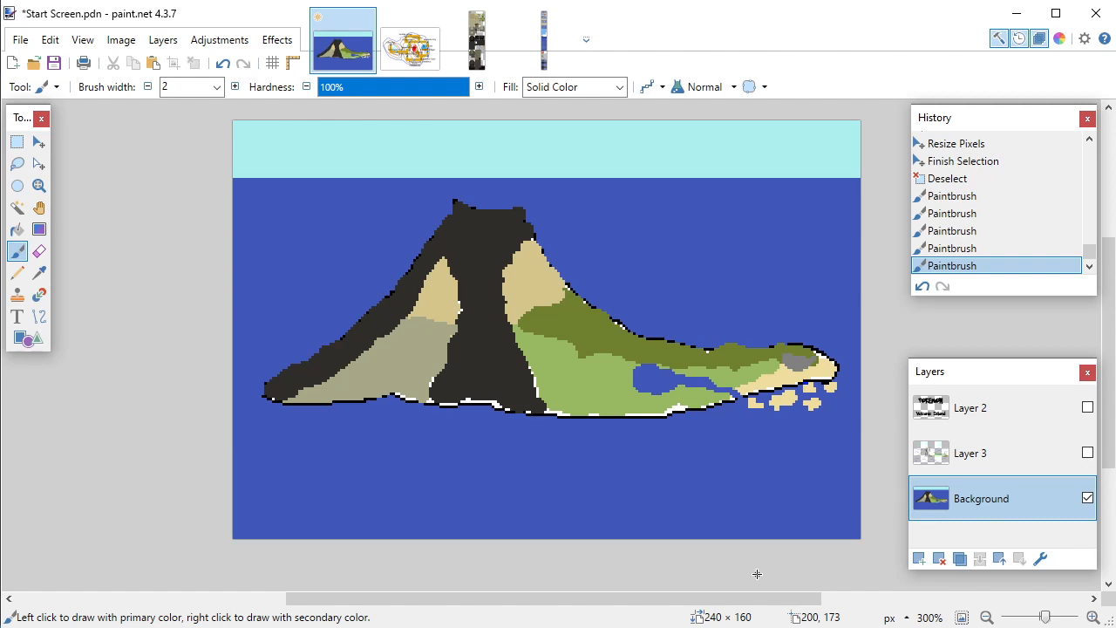
Step: Undo the river's brush strokes so that only the lake is left in the grass
{"action": "left_click", "coordinate": [224, 64]}
{"action": "left_click", "coordinate": [223, 65]}
{"action": "left_click", "coordinate": [223, 64]}
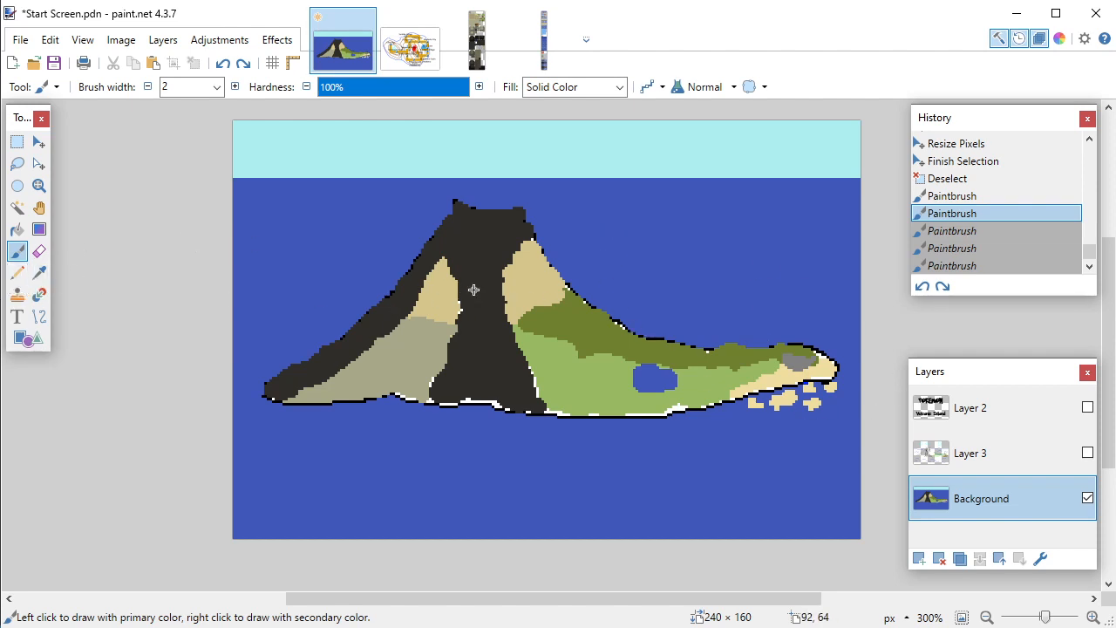
Step: Sample the light green and paint over the lower dark-green grass with a 5 px brush, leaving a narrower dark band along the ridge
{"action": "key", "text": "k"}
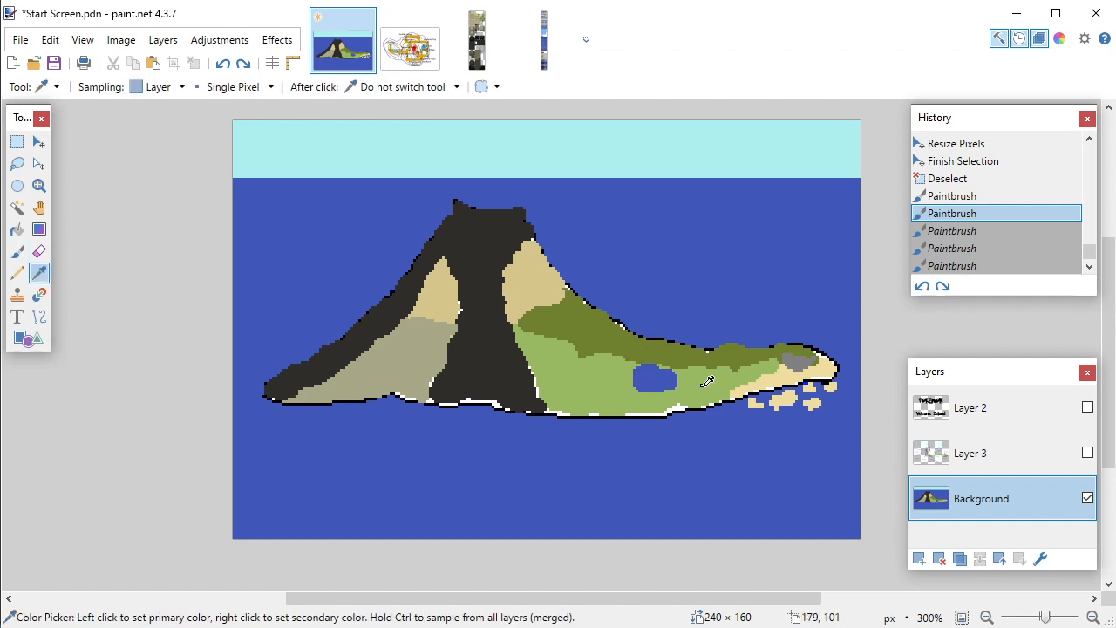
{"action": "key", "text": "b"}
{"action": "left_click", "coordinate": [590, 352]}
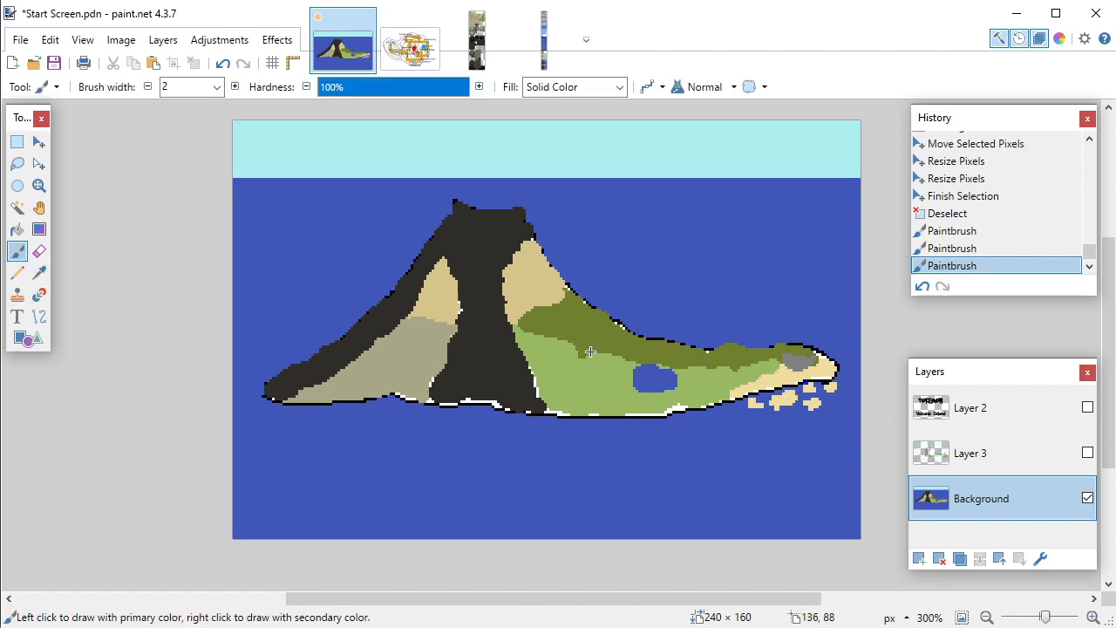
{"action": "left_click", "coordinate": [215, 87]}
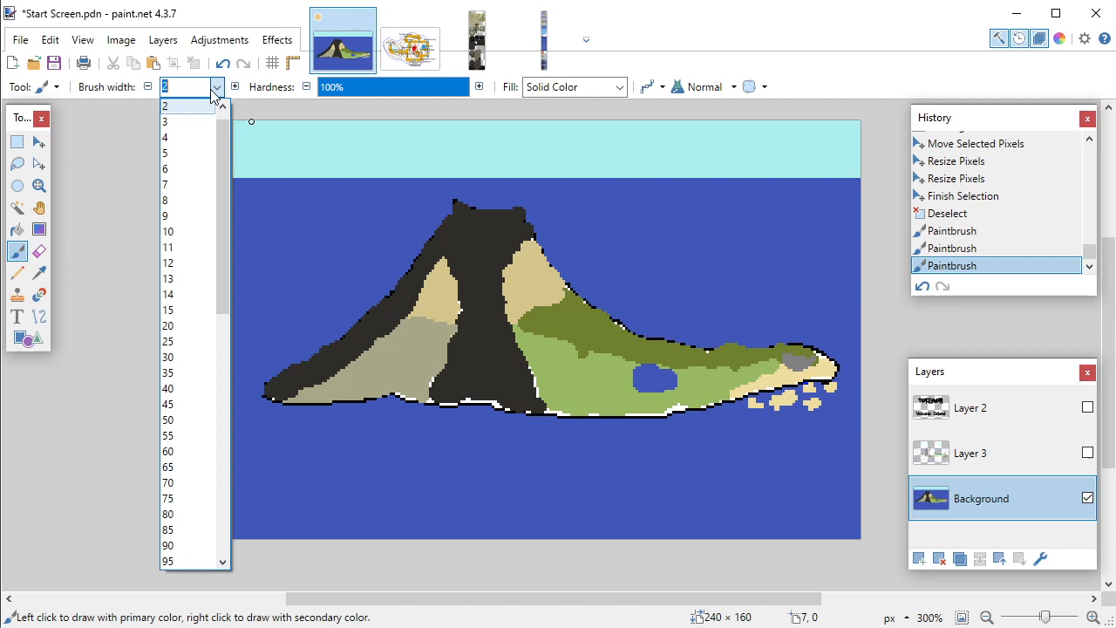
{"action": "left_click", "coordinate": [185, 153]}
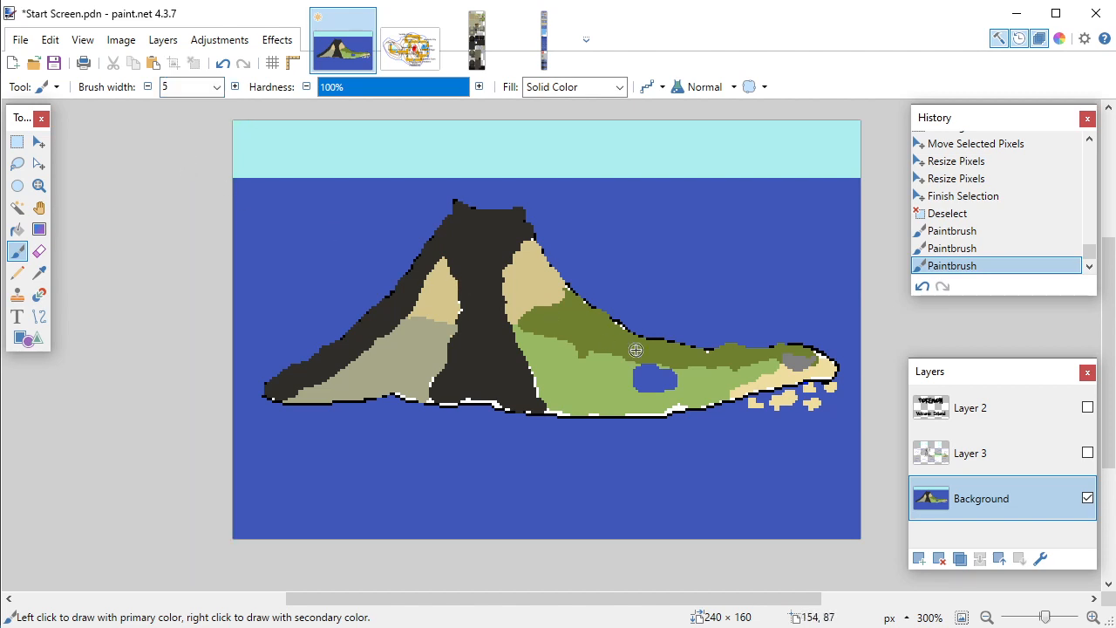
{"action": "mouse_move", "coordinate": [553, 332]}
{"action": "left_mouse_down"}
{"action": "mouse_move", "coordinate": [523, 324]}
{"action": "mouse_move", "coordinate": [562, 318]}
{"action": "mouse_move", "coordinate": [541, 319]}
{"action": "mouse_move", "coordinate": [563, 311]}
{"action": "mouse_move", "coordinate": [562, 296]}
{"action": "mouse_move", "coordinate": [602, 367]}
{"action": "mouse_move", "coordinate": [562, 327]}
{"action": "mouse_move", "coordinate": [584, 336]}
{"action": "mouse_move", "coordinate": [530, 332]}
{"action": "mouse_move", "coordinate": [515, 317]}
{"action": "mouse_move", "coordinate": [540, 311]}
{"action": "left_mouse_up"}
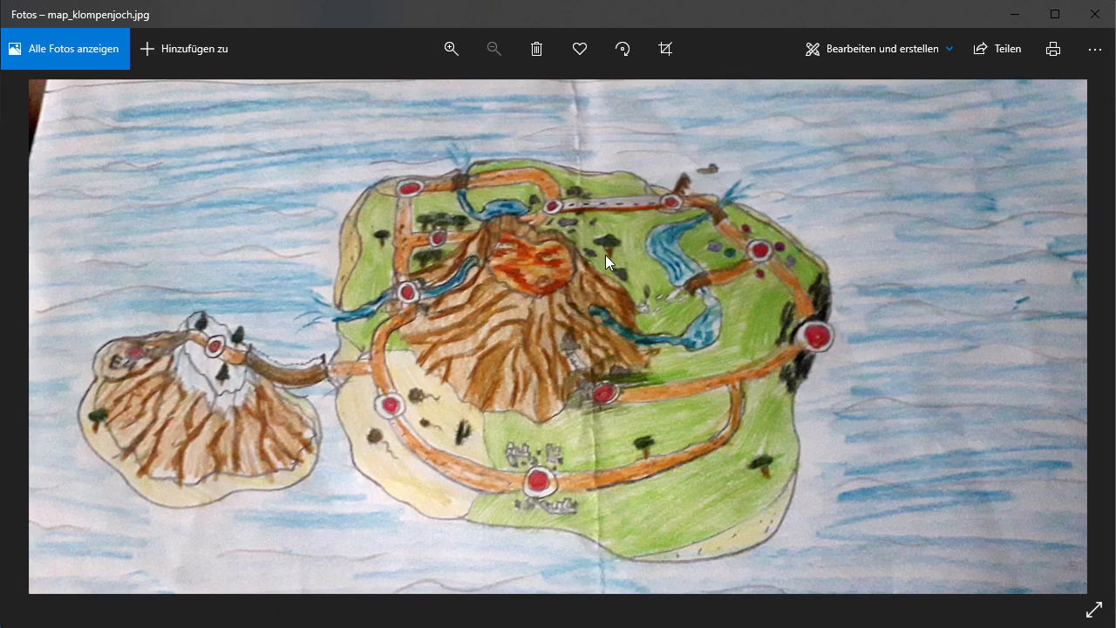
{"action": "key", "text": "alt+Tab"}
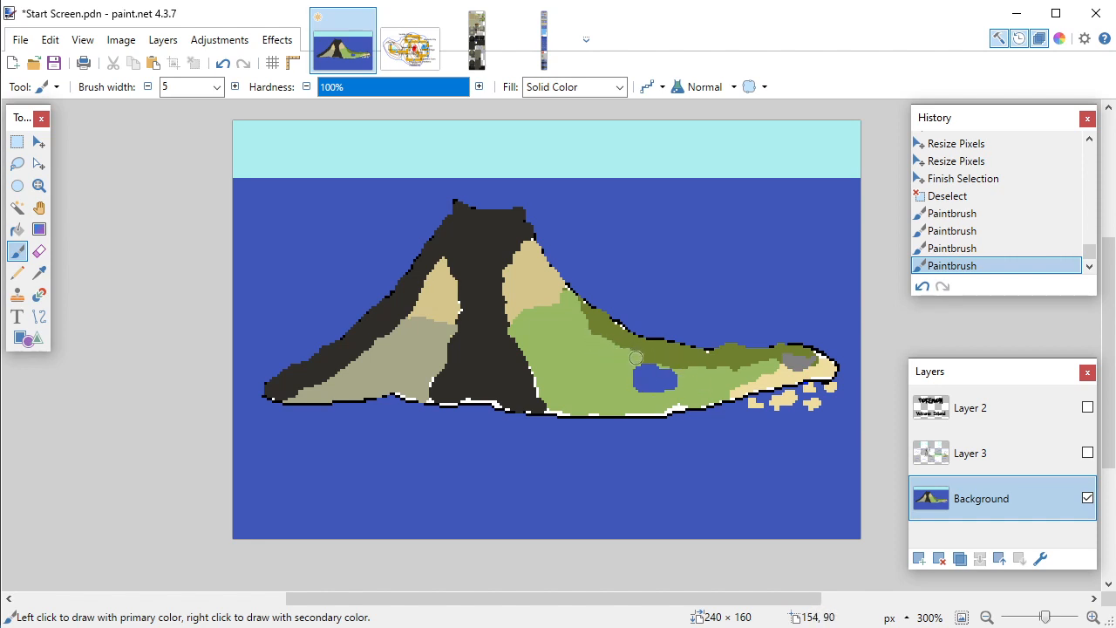
{"action": "left_click", "coordinate": [691, 376]}
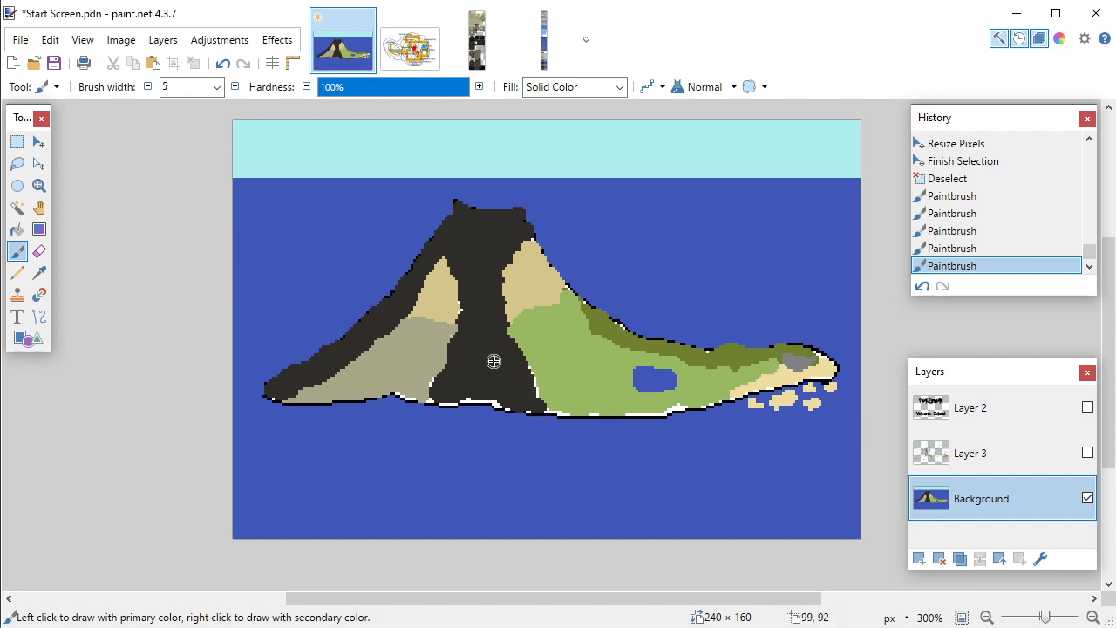
Step: Preview the title lettering over the island by showing Layer 2, and hide the layer again
{"action": "scroll", "coordinate": [494, 361], "scroll_direction": "up", "scroll_amount": 2}
{"action": "scroll", "coordinate": [493, 361], "scroll_direction": "down", "scroll_amount": 2}
{"action": "left_click", "coordinate": [1087, 408]}
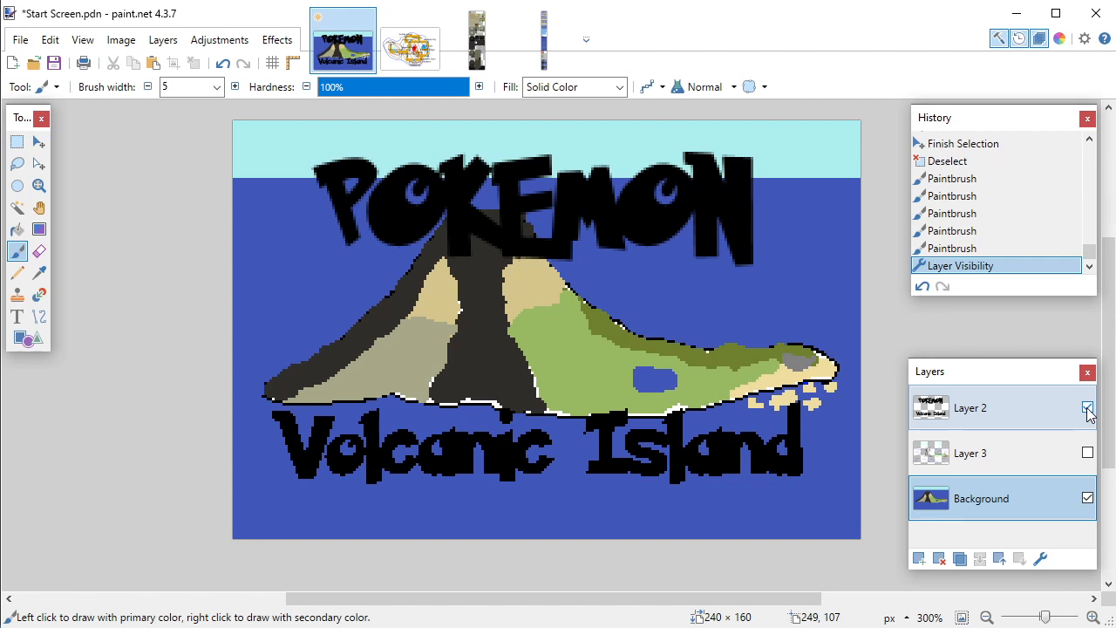
{"action": "left_click", "coordinate": [1087, 408]}
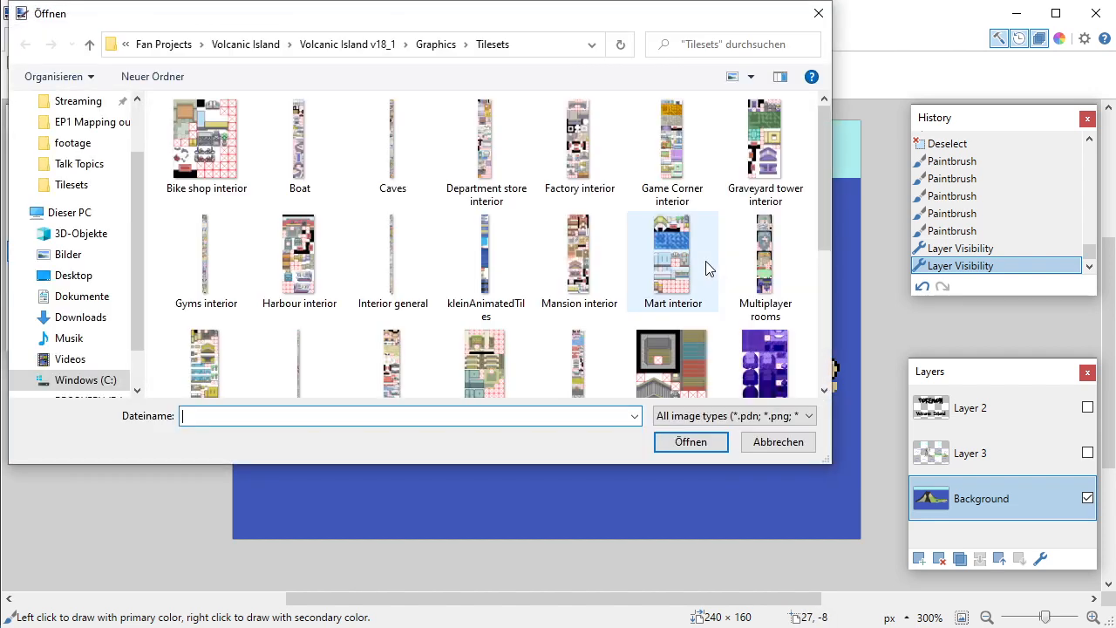
Step: Open the bag screen's background.png from the project's Ressources, Graphics, UI, Bag folder
{"action": "left_click", "coordinate": [264, 42]}
{"action": "double_click", "coordinate": [242, 128]}
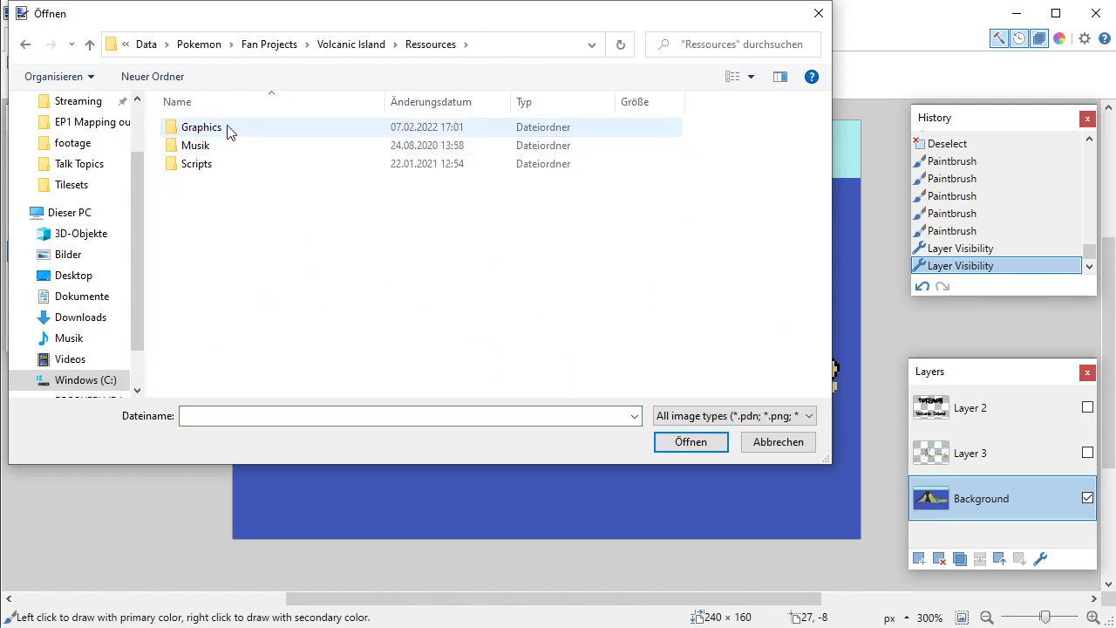
{"action": "double_click", "coordinate": [227, 129]}
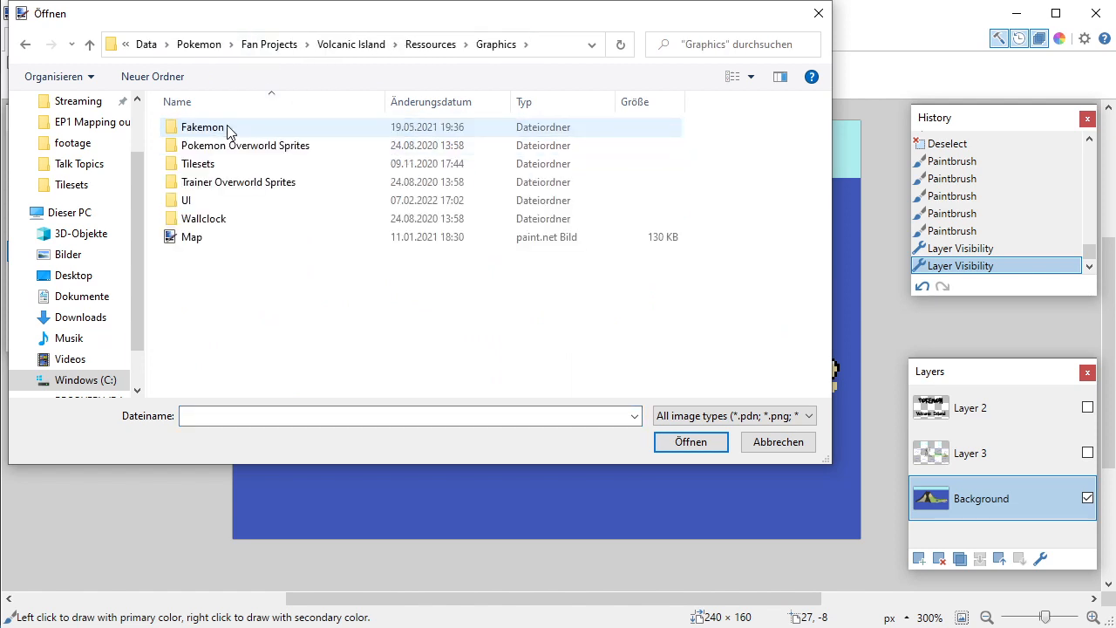
{"action": "double_click", "coordinate": [211, 201]}
{"action": "double_click", "coordinate": [219, 129]}
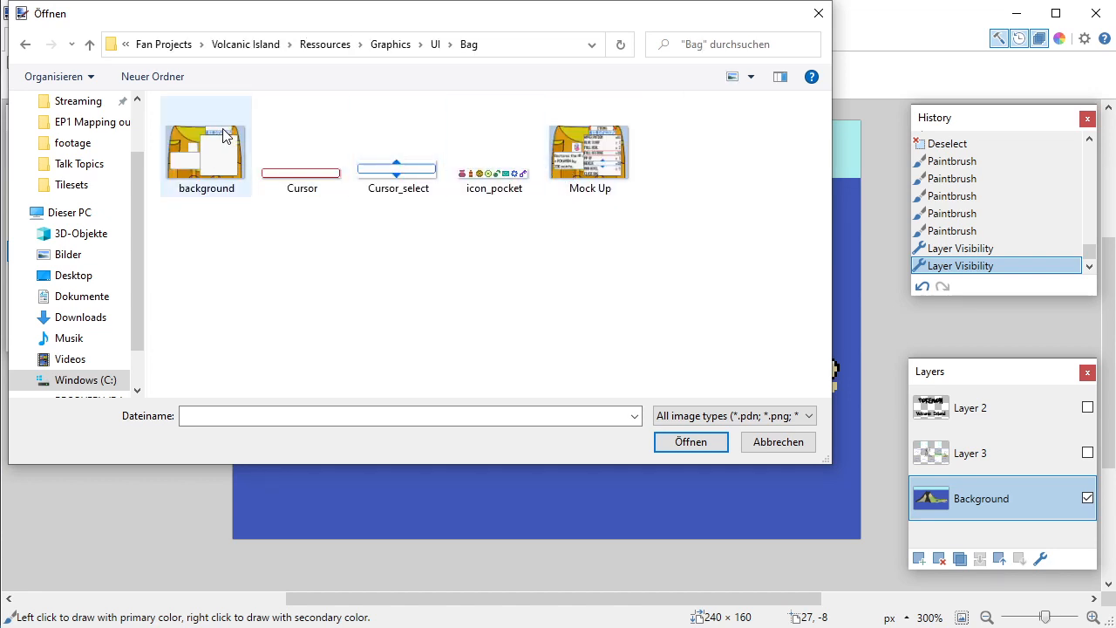
{"action": "double_click", "coordinate": [223, 135]}
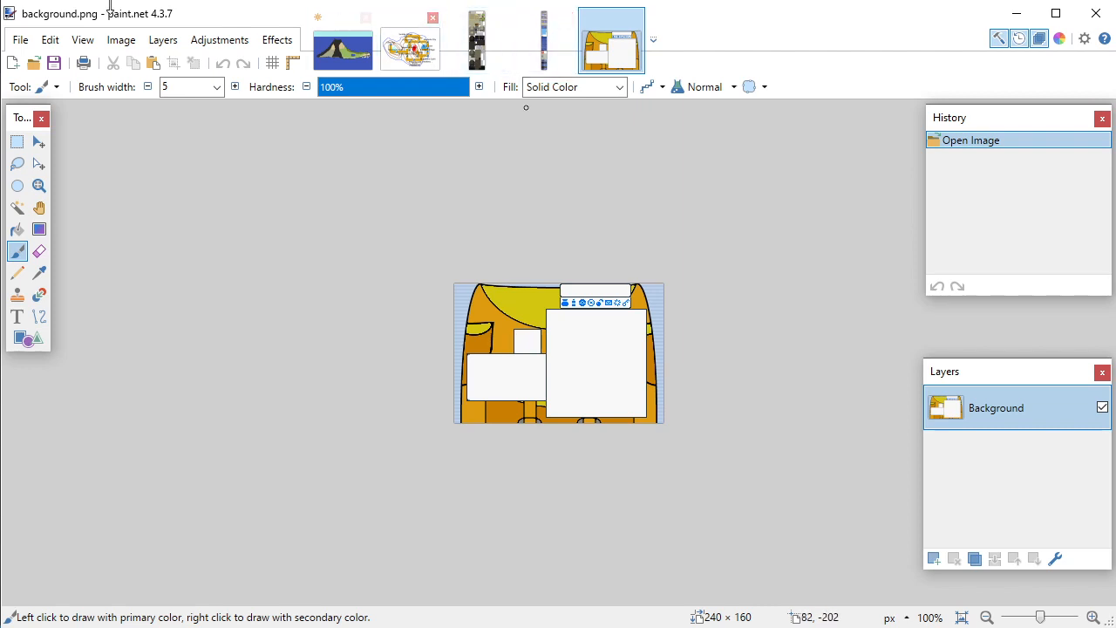
Step: Open the Battle Mock up file from the project's UI, Battle folder
{"action": "left_click", "coordinate": [35, 62]}
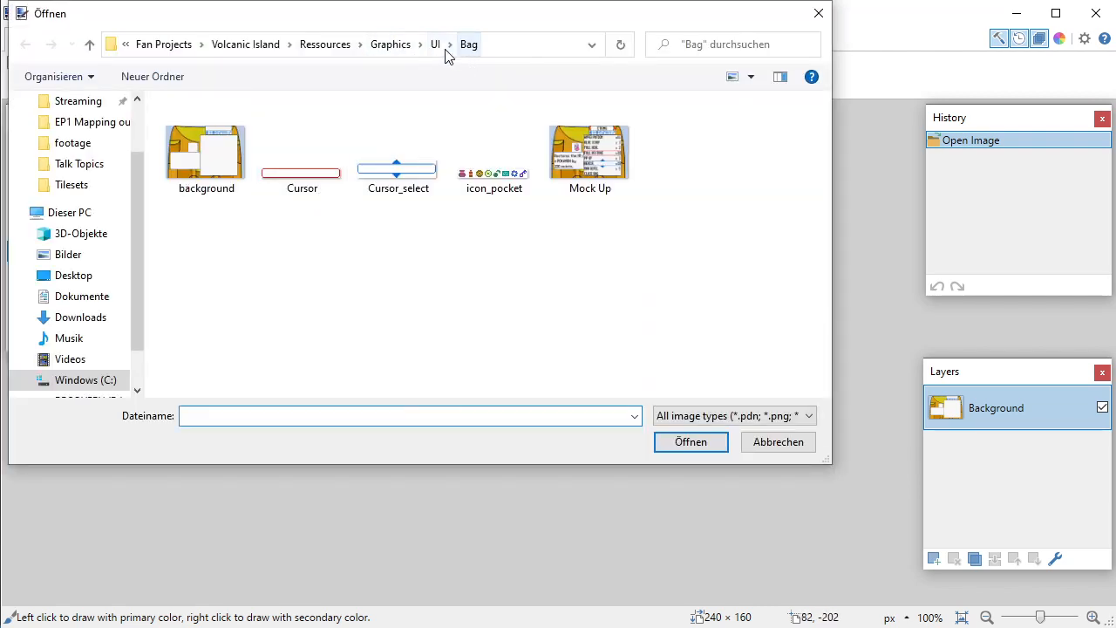
{"action": "left_click", "coordinate": [433, 48]}
{"action": "double_click", "coordinate": [216, 154]}
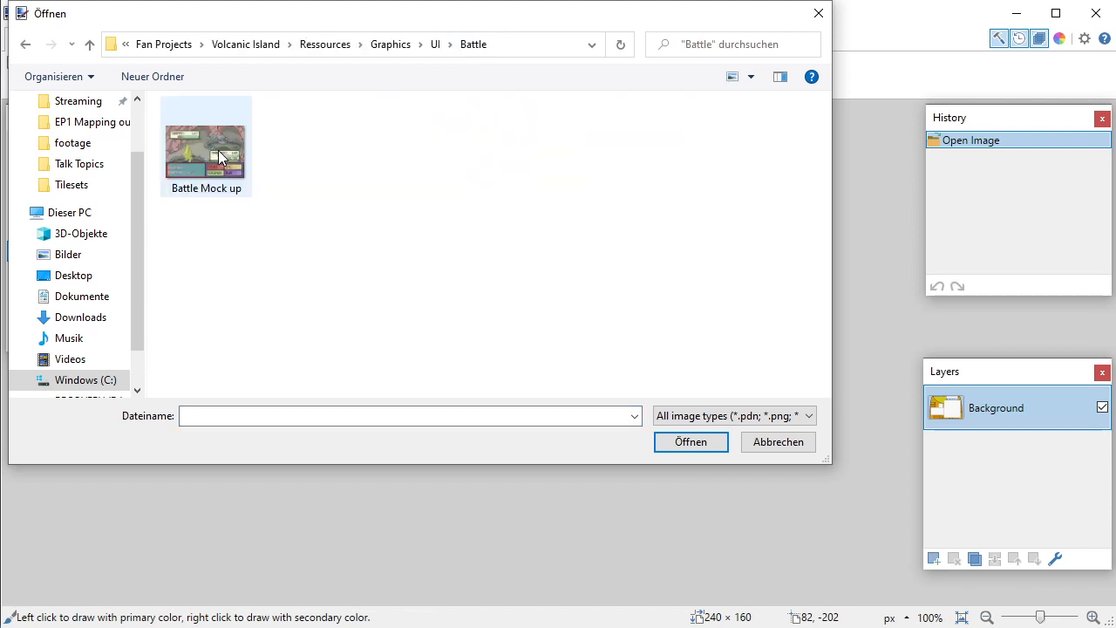
{"action": "double_click", "coordinate": [218, 151]}
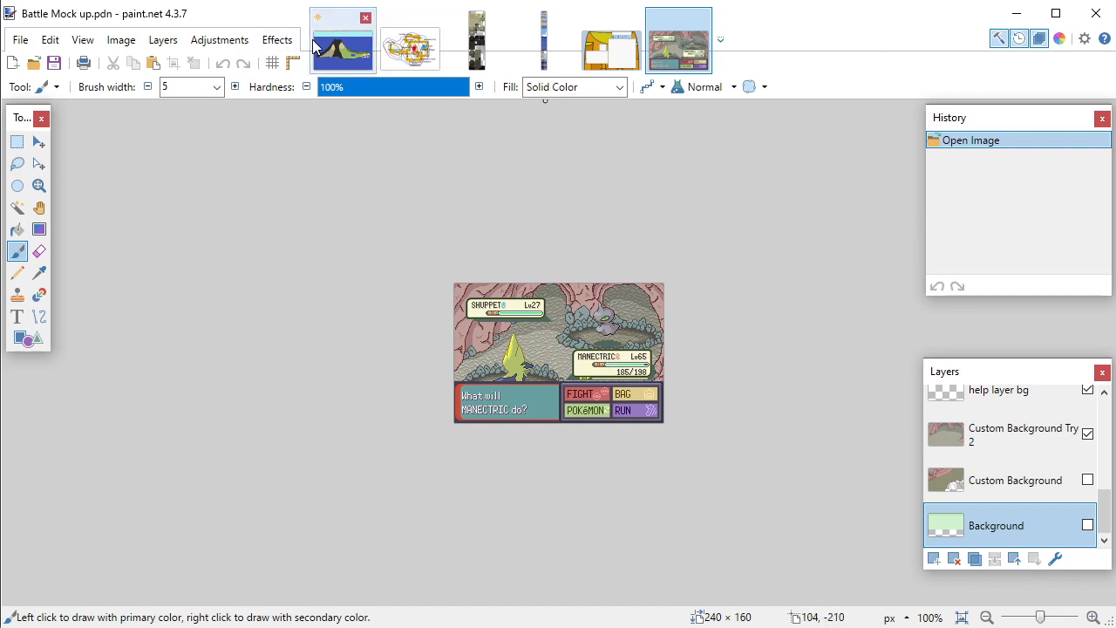
Step: Compare the volcano island artwork with the battle mock-up, examining the mock-up's text box, sprite and rock shading up close
{"action": "left_click", "coordinate": [344, 59]}
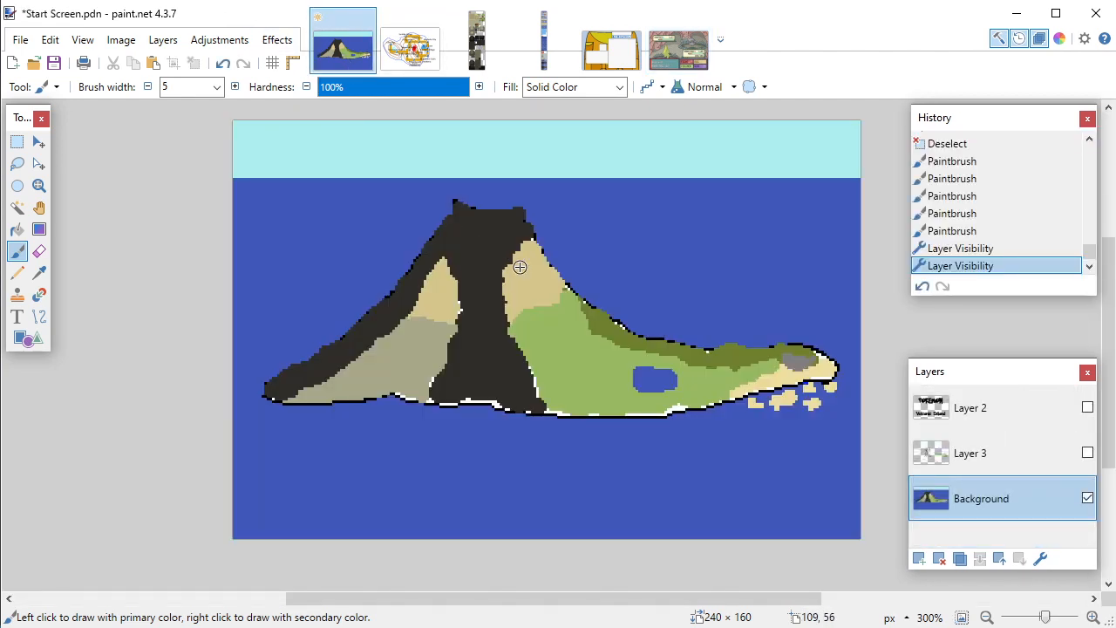
{"action": "scroll", "coordinate": [480, 389], "scroll_direction": "up", "scroll_amount": 2}
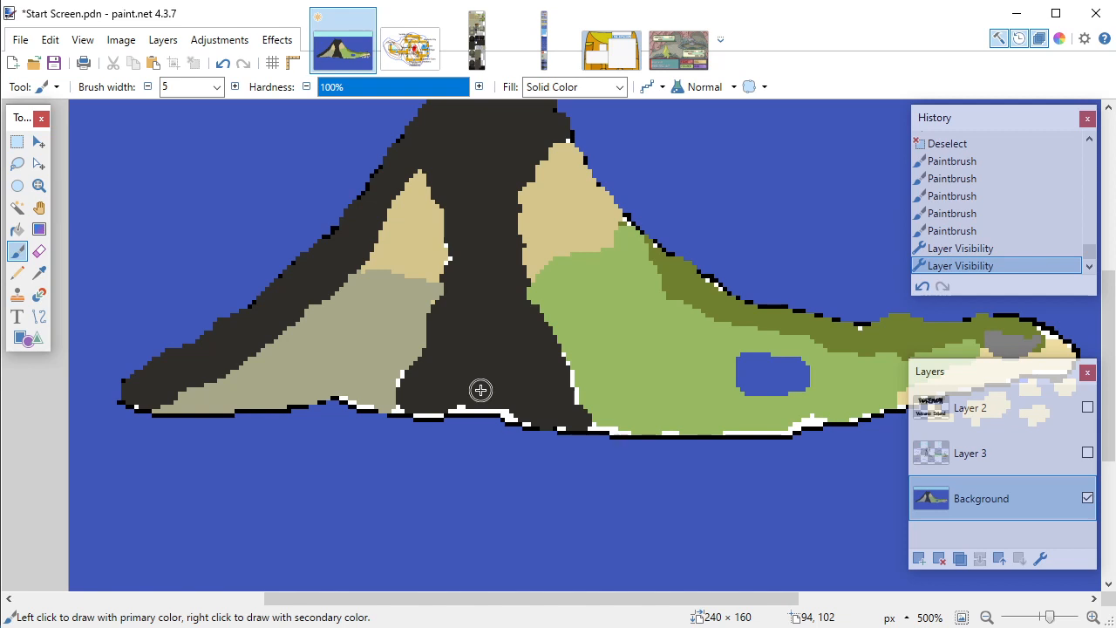
{"action": "left_click", "coordinate": [676, 45]}
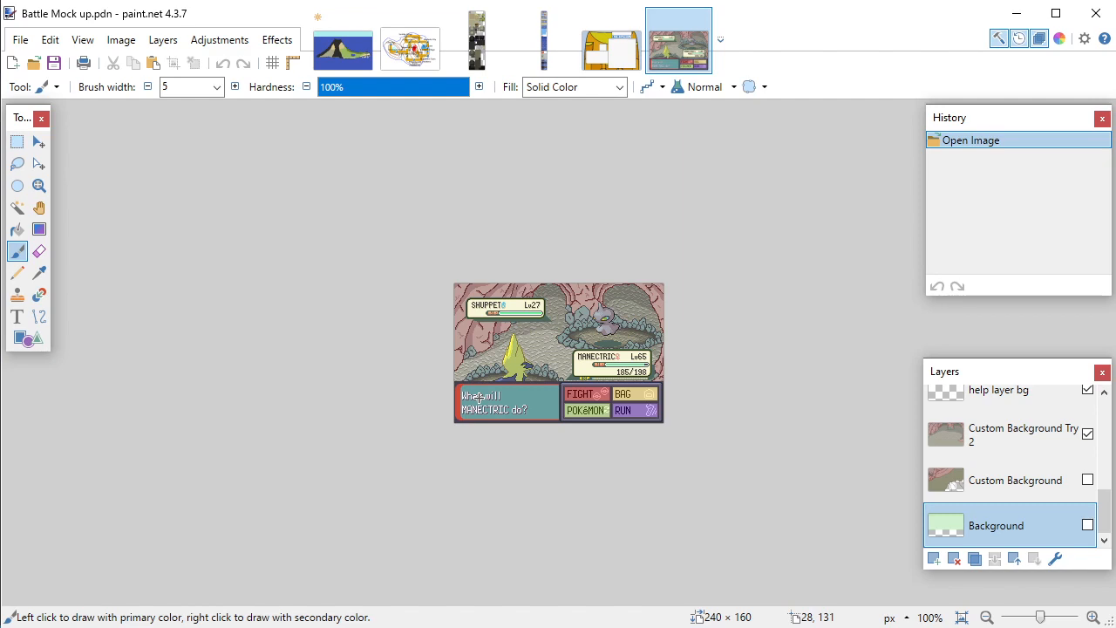
{"action": "scroll", "coordinate": [477, 397], "scroll_direction": "up", "scroll_amount": 6}
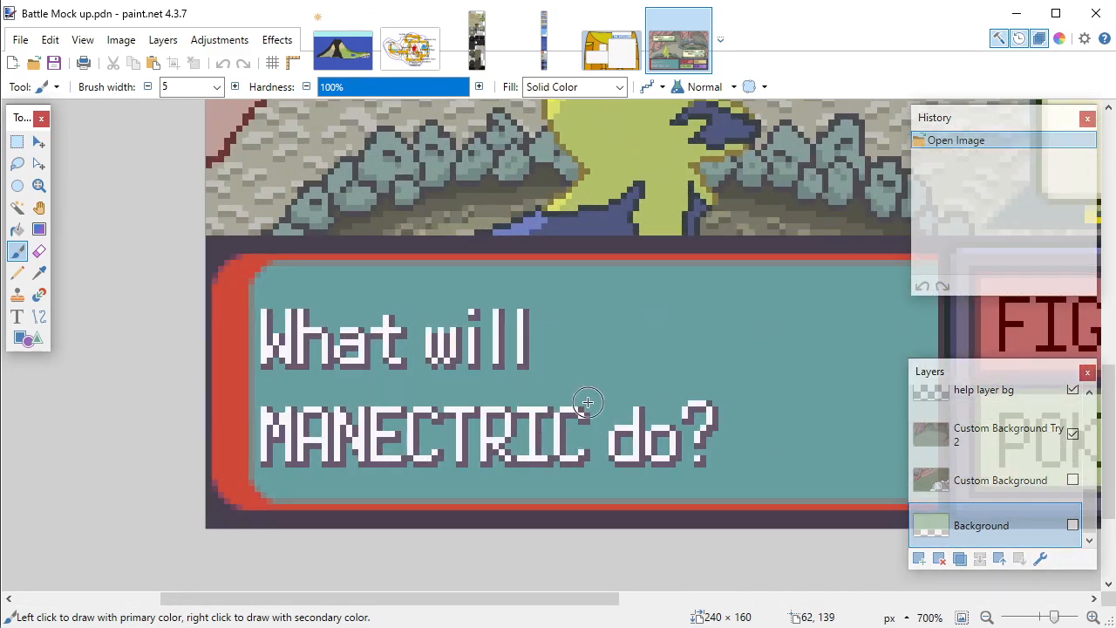
{"action": "scroll", "coordinate": [591, 384], "scroll_direction": "down", "scroll_amount": 2}
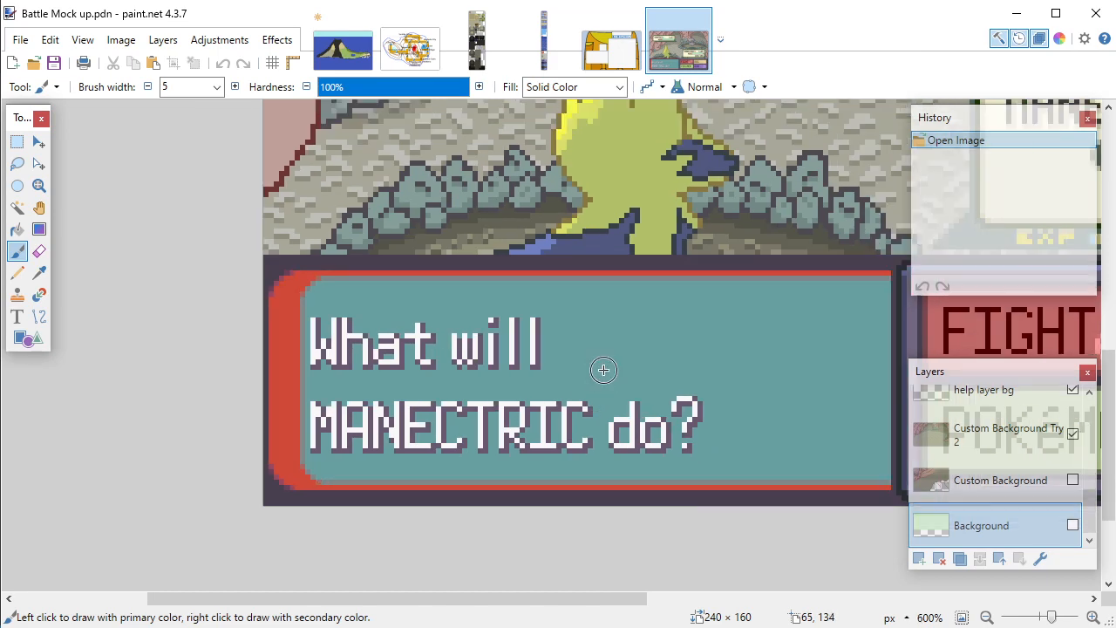
{"action": "scroll", "coordinate": [596, 311], "scroll_direction": "up", "scroll_amount": 4}
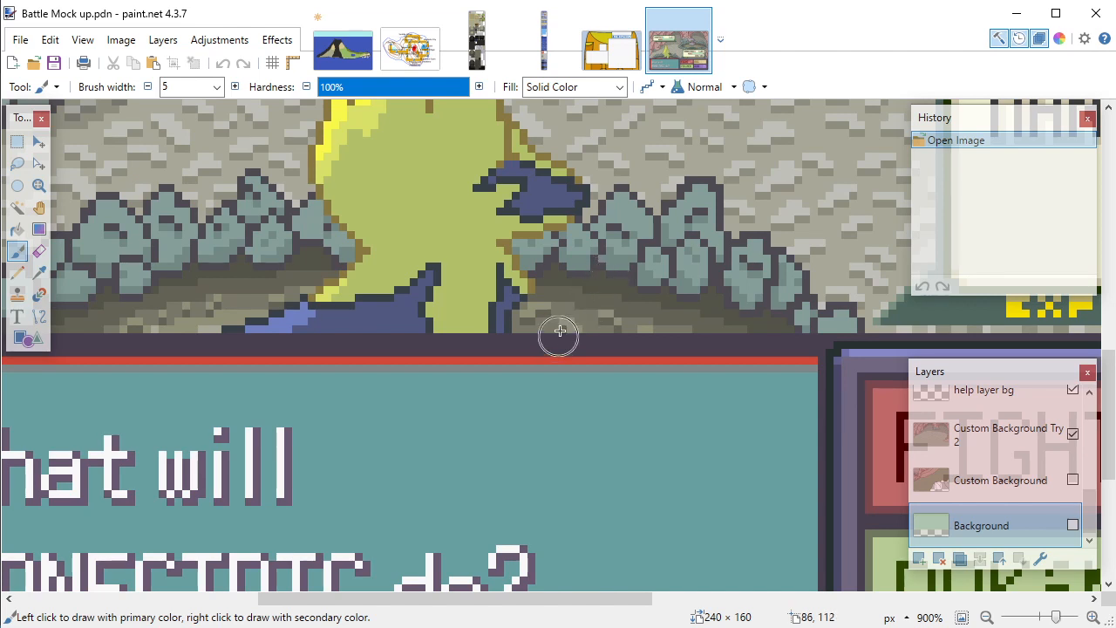
{"action": "left_click", "coordinate": [331, 59]}
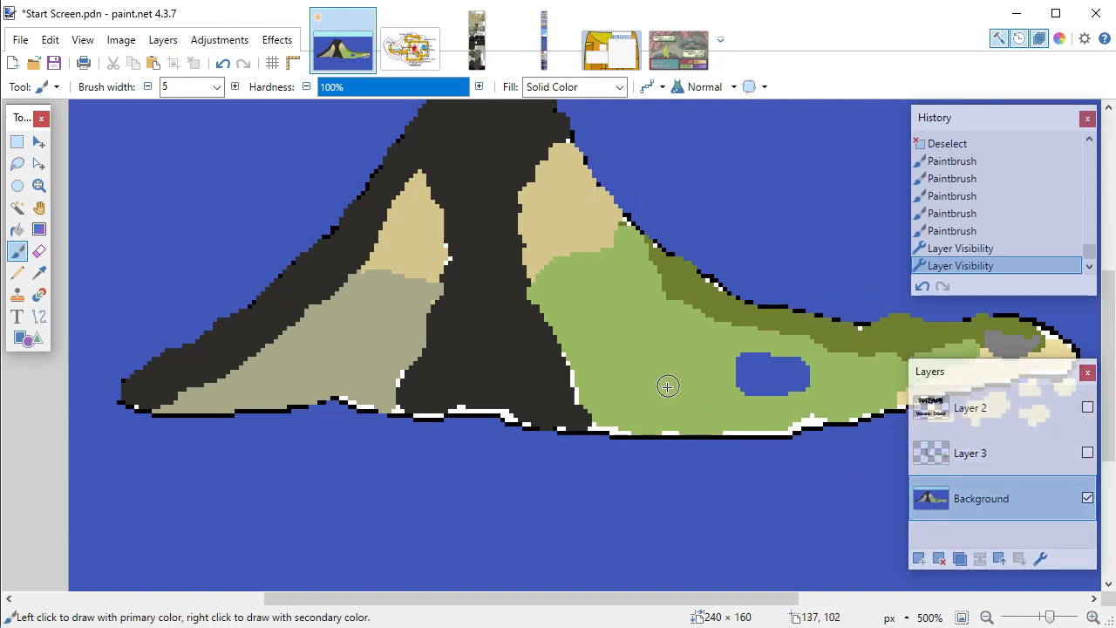
{"action": "scroll", "coordinate": [665, 389], "scroll_direction": "down", "scroll_amount": 3}
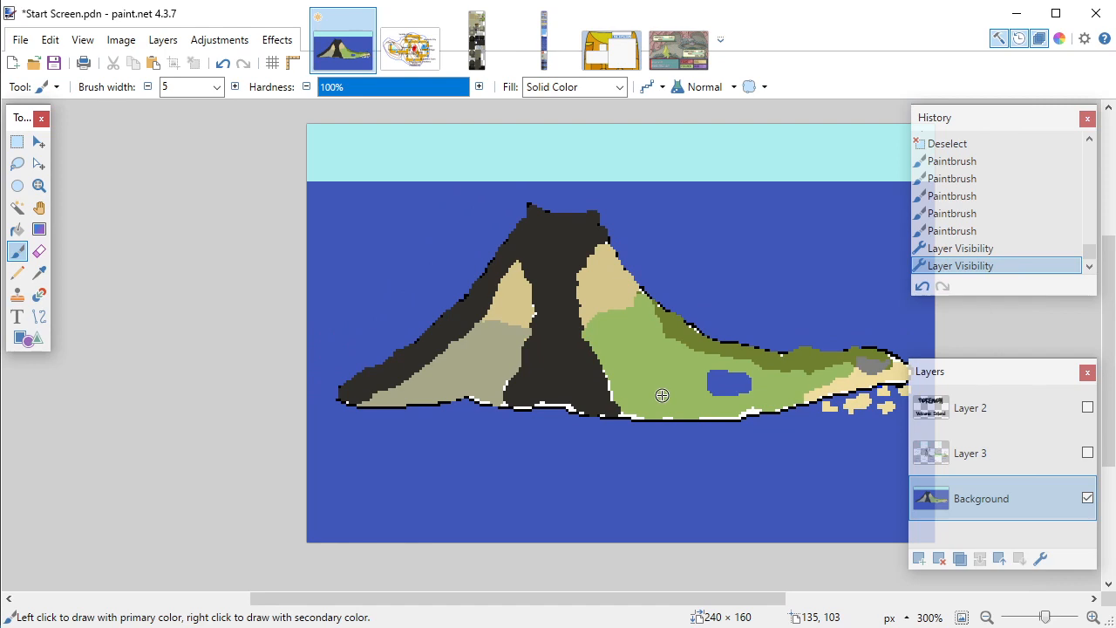
{"action": "mouse_move", "coordinate": [820, 393]}
{"action": "left_mouse_down"}
{"action": "mouse_move", "coordinate": [734, 381]}
{"action": "mouse_move", "coordinate": [748, 429]}
{"action": "left_mouse_up"}
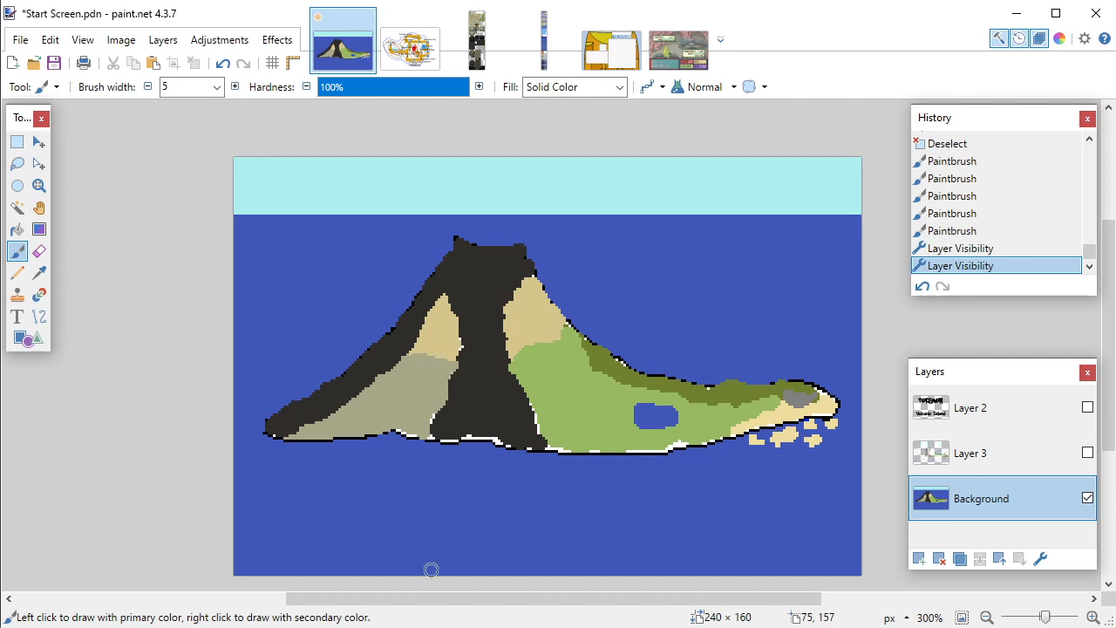
Step: Consult the hand-drawn map_klompenjoch.jpg and the volcanic island image search for reference, and return to the artwork
{"action": "left_click", "coordinate": [398, 626]}
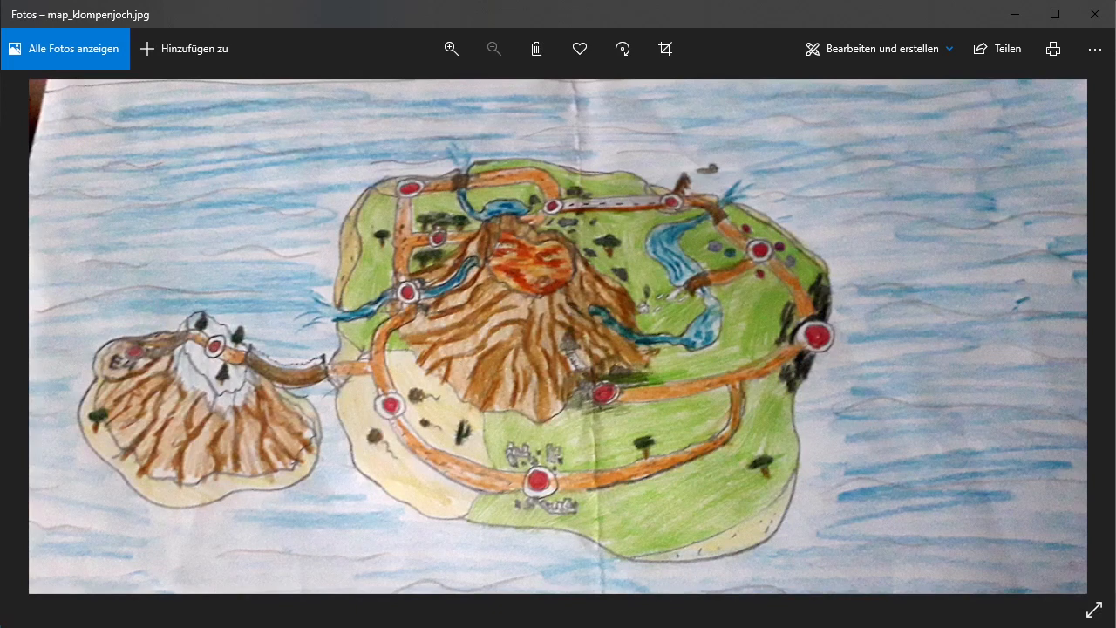
{"action": "left_click", "coordinate": [419, 626]}
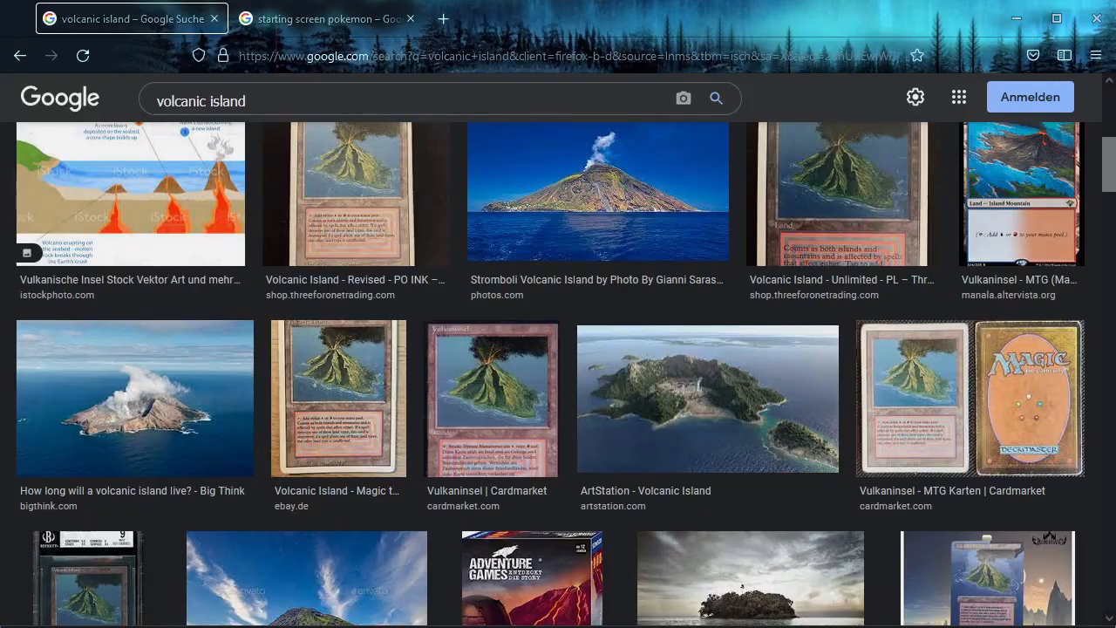
{"action": "key", "text": "alt+Tab"}
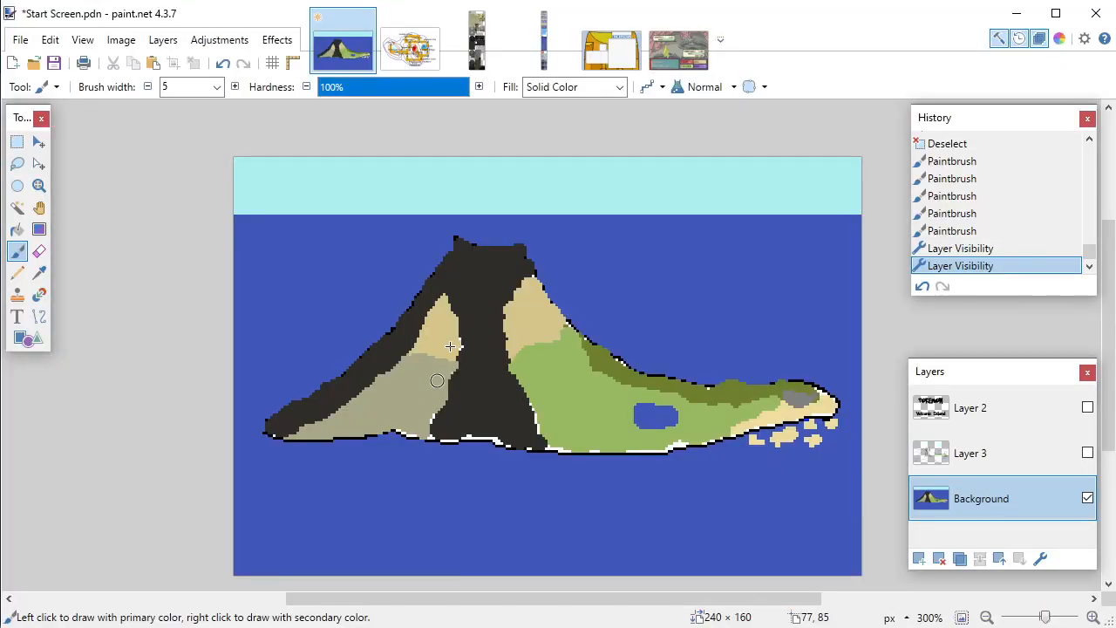
Step: Sample the volcano's dark grey as the primary colour and set its saturation to 39
{"action": "left_click", "coordinate": [40, 274]}
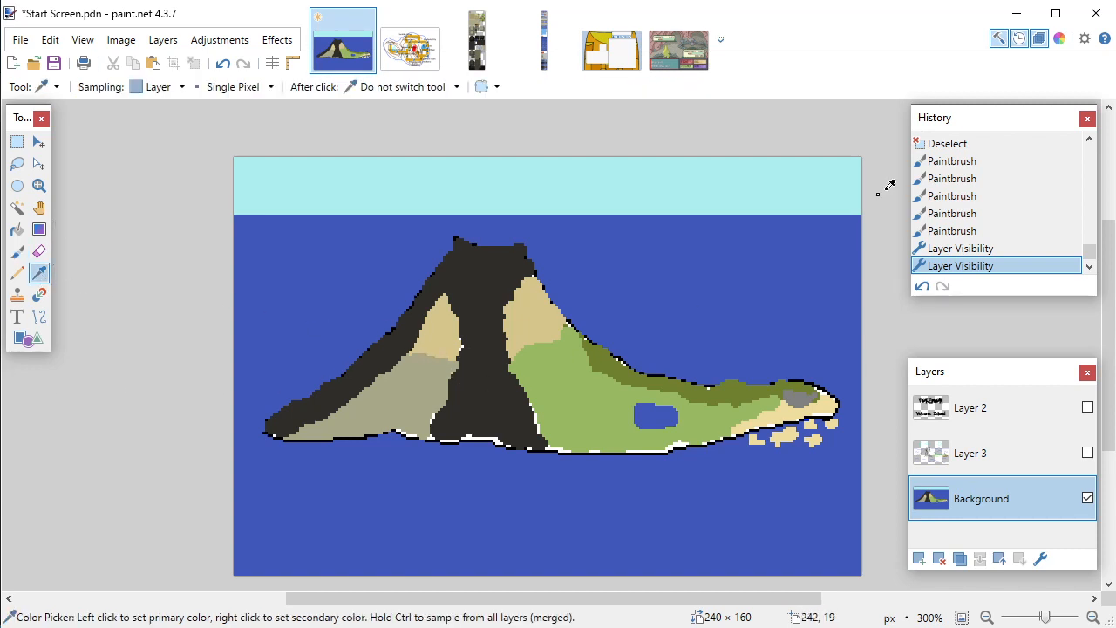
{"action": "left_click", "coordinate": [1060, 38]}
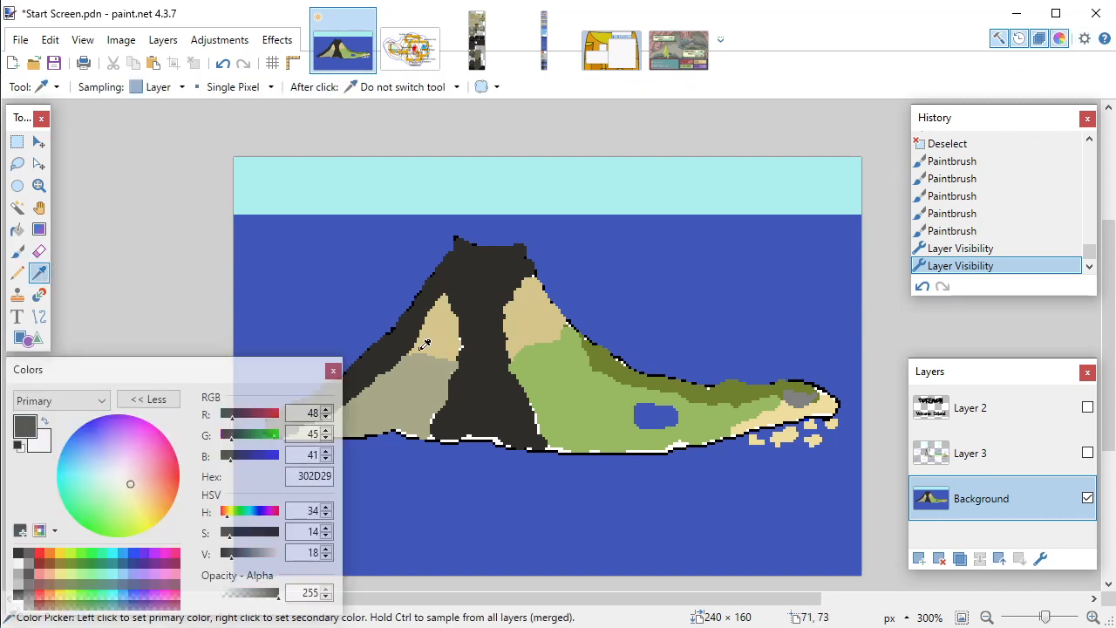
{"action": "left_click", "coordinate": [145, 403]}
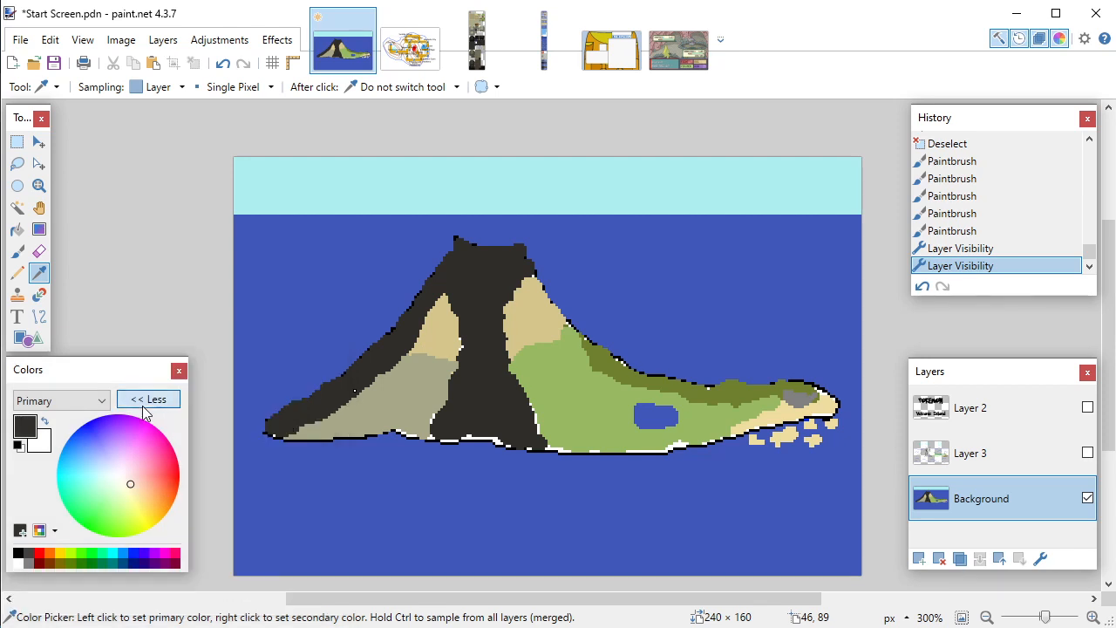
{"action": "left_click", "coordinate": [145, 406]}
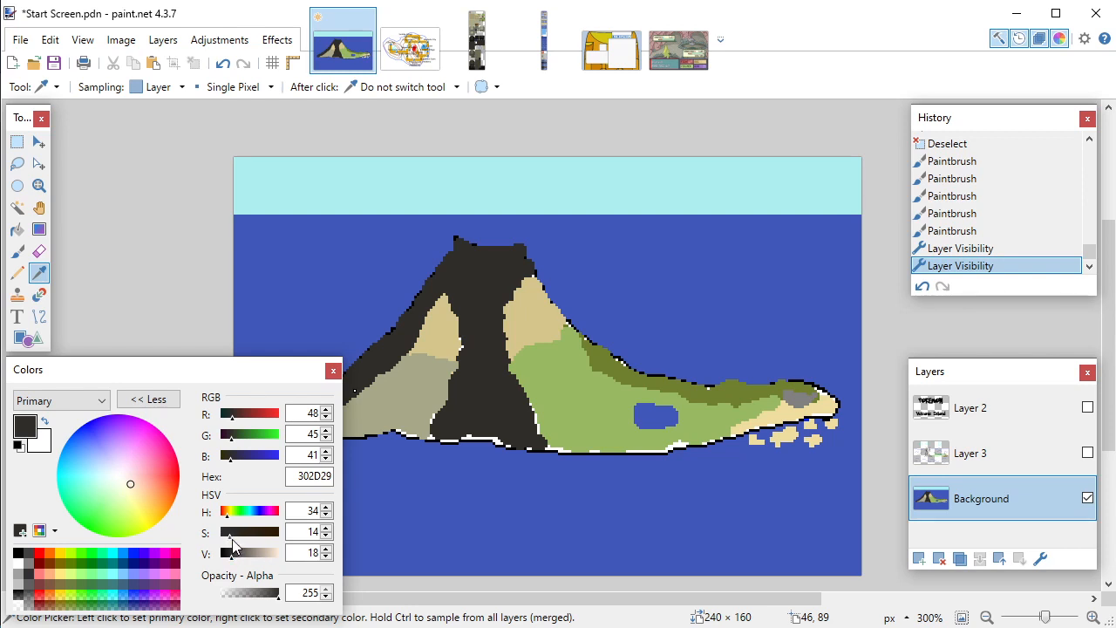
{"action": "left_click_drag", "start_coordinate": [232, 539], "coordinate": [245, 546]}
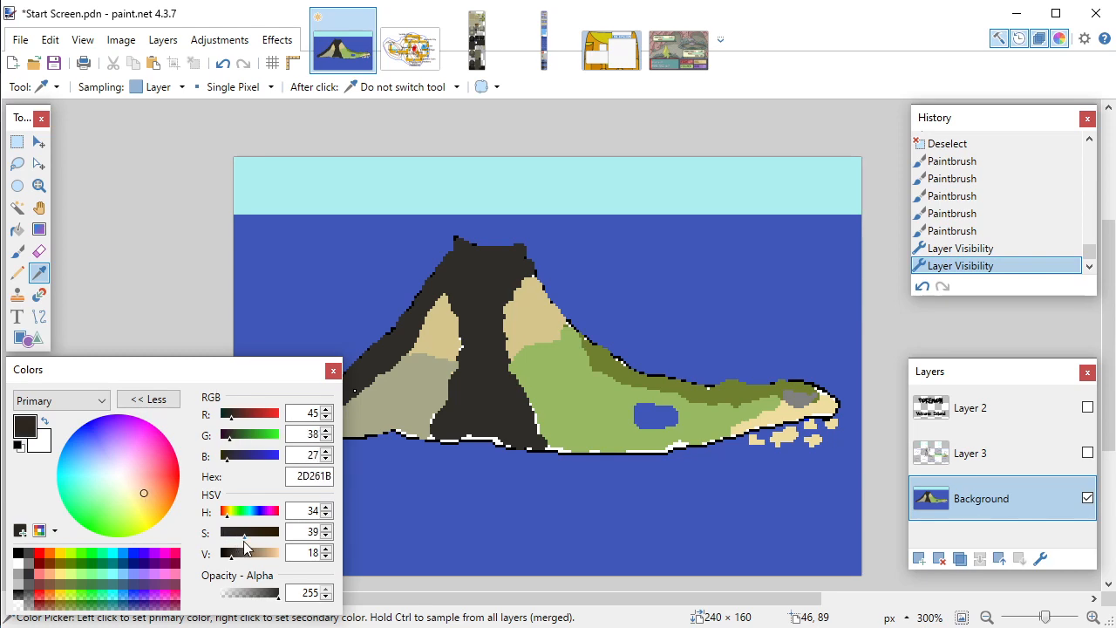
Step: Try a vertical one-pixel pencil line down the volcano's dark centre, and undo it
{"action": "left_click", "coordinate": [17, 272]}
{"action": "scroll", "coordinate": [465, 366], "scroll_direction": "up", "scroll_amount": 5, "text": "ctrl"}
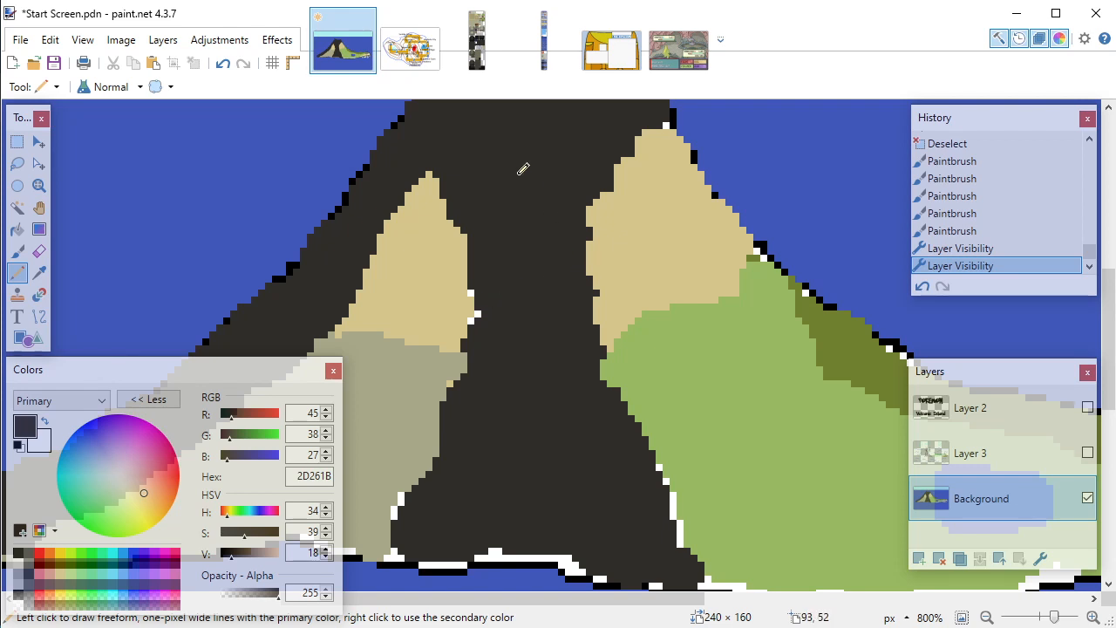
{"action": "mouse_move", "coordinate": [520, 165]}
{"action": "left_mouse_down"}
{"action": "mouse_move", "coordinate": [527, 212]}
{"action": "mouse_move", "coordinate": [520, 282]}
{"action": "left_mouse_up"}
{"action": "left_click", "coordinate": [223, 63]}
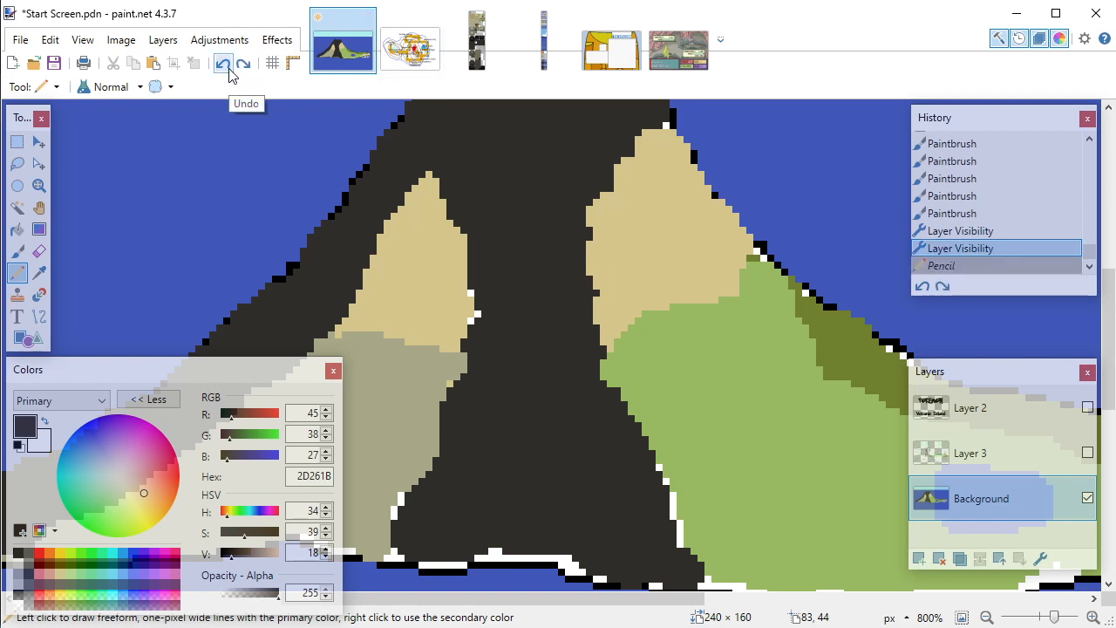
Step: Darken the primary colour to saturation 44 and value 8
{"action": "left_click", "coordinate": [325, 529]}
{"action": "left_click", "coordinate": [325, 528]}
{"action": "left_click", "coordinate": [326, 528]}
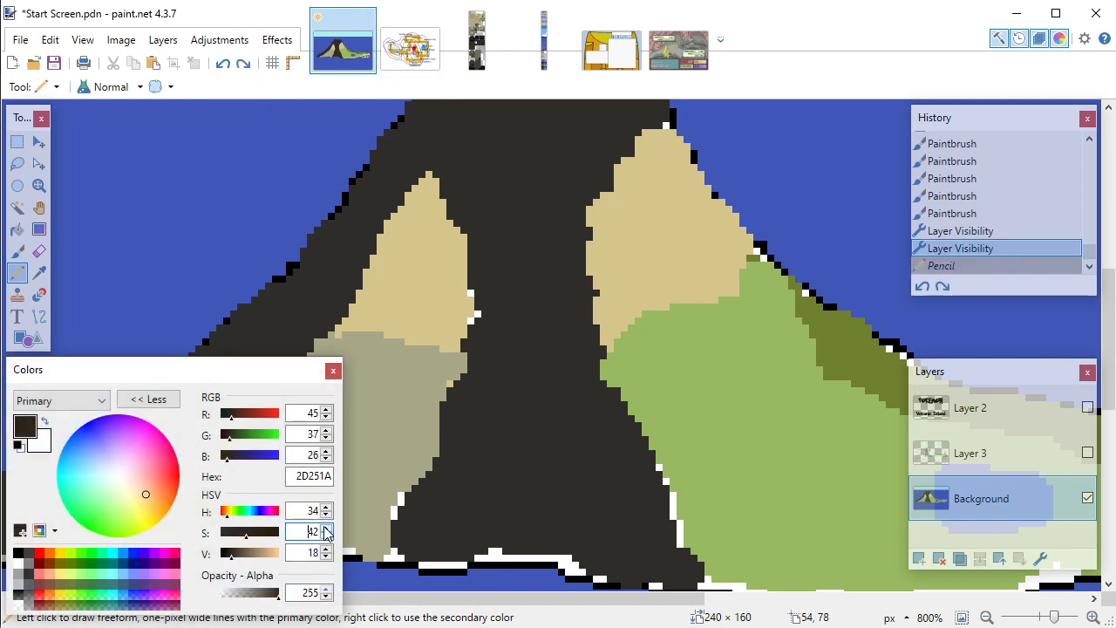
{"action": "left_click", "coordinate": [325, 528]}
{"action": "left_click", "coordinate": [326, 529]}
{"action": "left_click", "coordinate": [326, 556]}
{"action": "left_click", "coordinate": [326, 556]}
{"action": "left_click", "coordinate": [326, 556]}
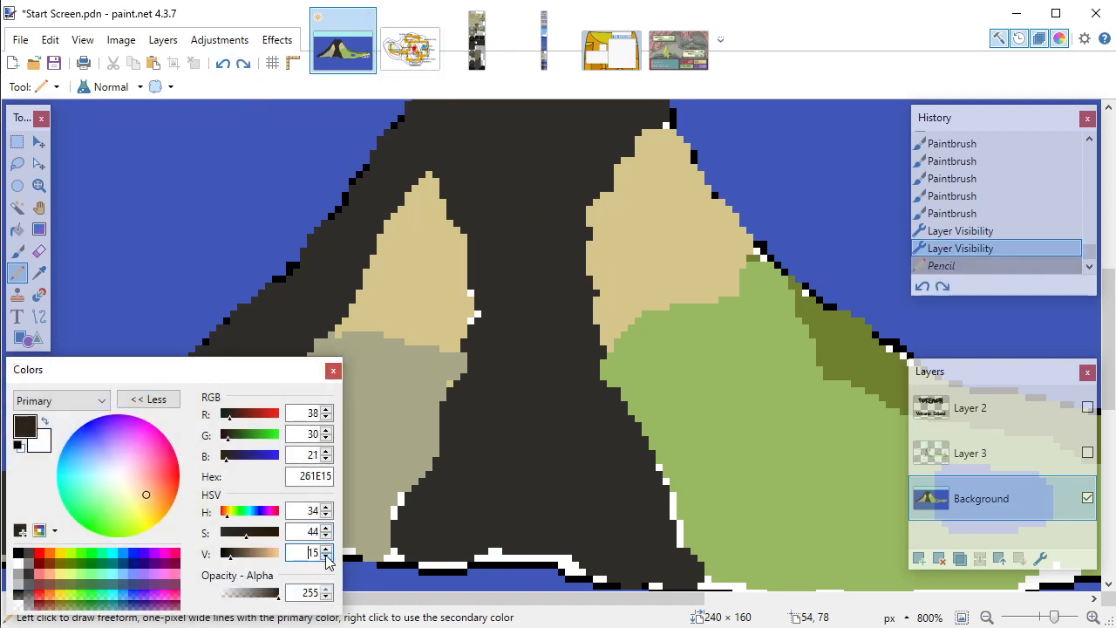
{"action": "left_click", "coordinate": [326, 557]}
{"action": "left_click", "coordinate": [326, 557]}
{"action": "left_click", "coordinate": [326, 556]}
{"action": "left_click", "coordinate": [326, 556]}
{"action": "left_click", "coordinate": [326, 556]}
{"action": "left_click", "coordinate": [326, 556]}
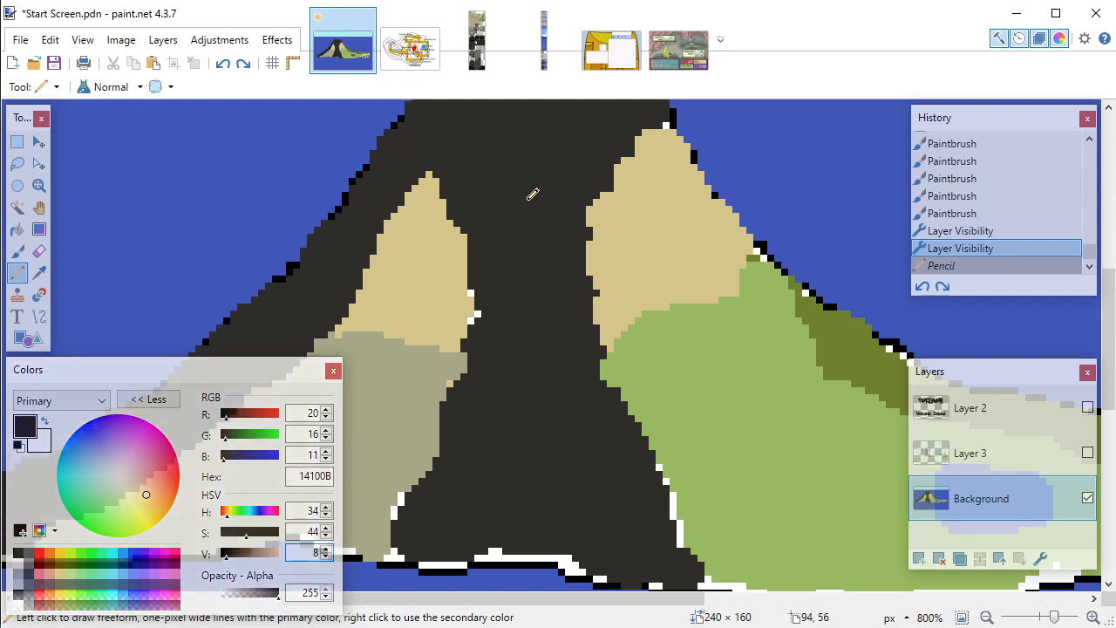
Step: Pencil a near-black crack down the volcano's dark centre, forking into two branches near the base
{"action": "left_click_drag", "start_coordinate": [529, 185], "coordinate": [524, 468]}
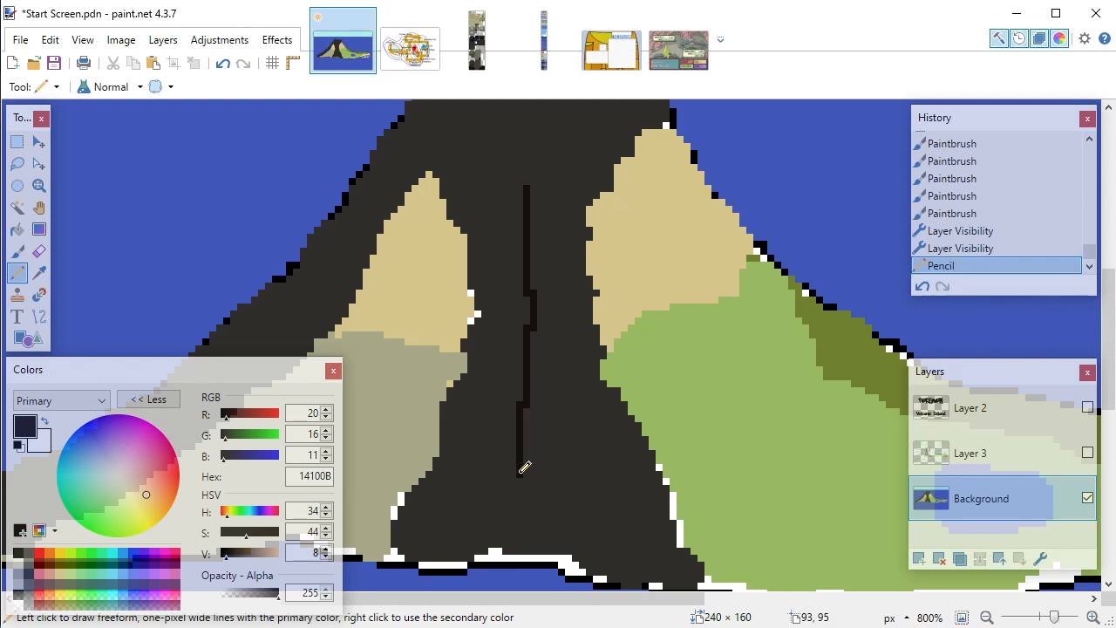
{"action": "mouse_move", "coordinate": [522, 469]}
{"action": "left_mouse_down"}
{"action": "mouse_move", "coordinate": [595, 494]}
{"action": "mouse_move", "coordinate": [610, 548]}
{"action": "left_mouse_up"}
{"action": "mouse_move", "coordinate": [522, 471]}
{"action": "left_mouse_down"}
{"action": "mouse_move", "coordinate": [470, 466]}
{"action": "mouse_move", "coordinate": [428, 533]}
{"action": "left_mouse_up"}
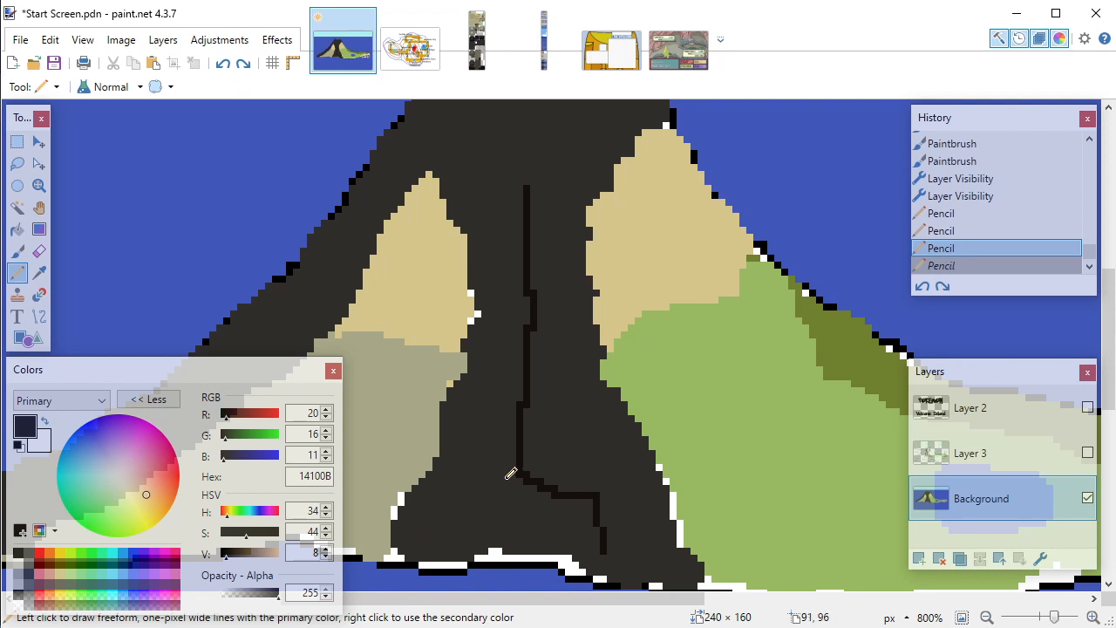
{"action": "mouse_move", "coordinate": [521, 478]}
{"action": "left_mouse_down"}
{"action": "mouse_move", "coordinate": [491, 491]}
{"action": "mouse_move", "coordinate": [460, 486]}
{"action": "mouse_move", "coordinate": [451, 551]}
{"action": "left_mouse_up"}
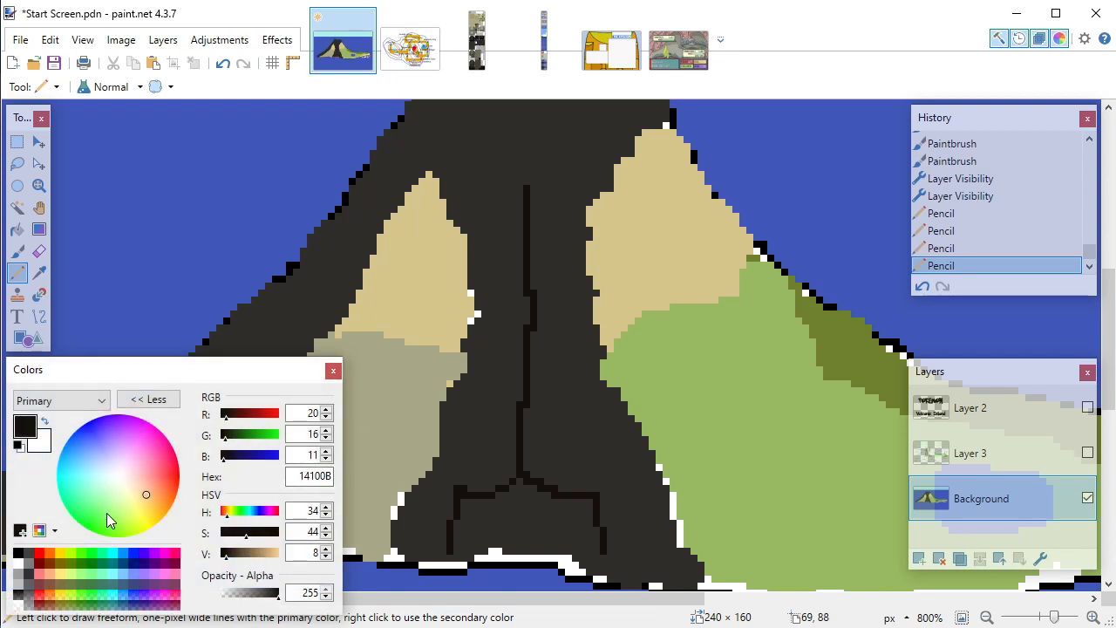
Step: Sample the volcano's dark grey and lighten it to saturation 7 and value 34, hex 565450
{"action": "key", "text": "k"}
{"action": "left_click", "coordinate": [442, 403]}
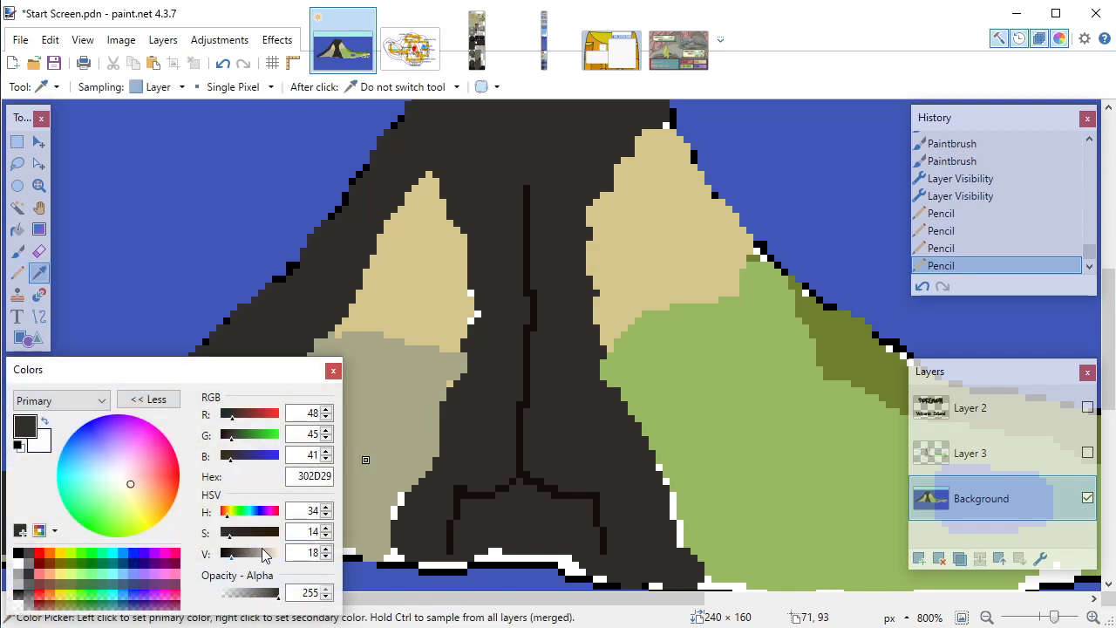
{"action": "left_click_drag", "start_coordinate": [236, 563], "coordinate": [225, 531]}
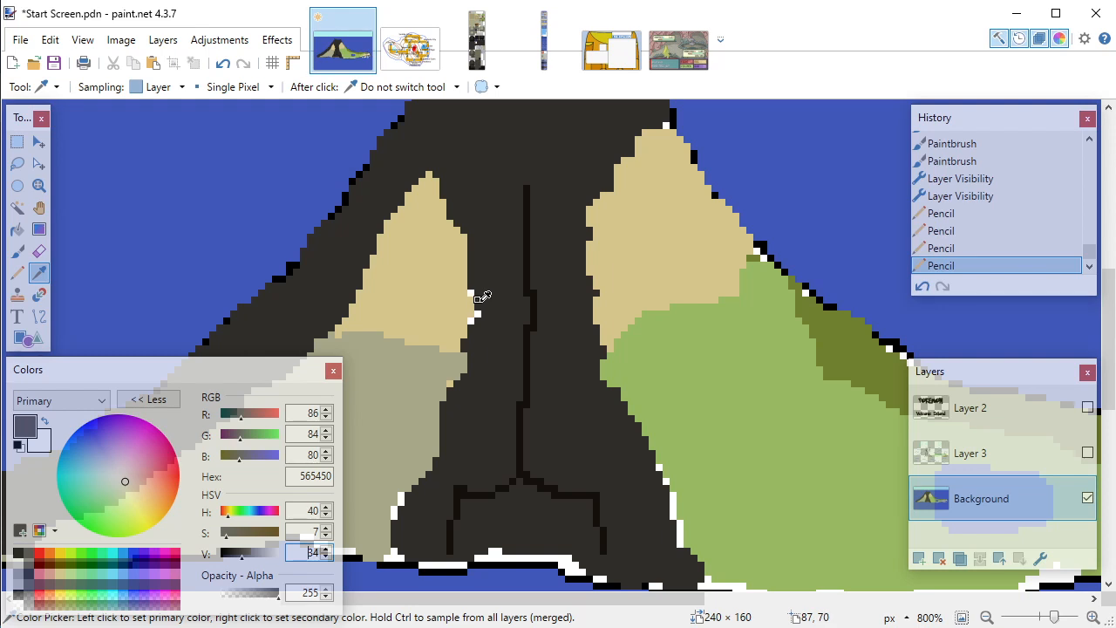
Step: Pencil a lighter grey highlight along the left edge of the central dark lava band, beside the sand and grey-green areas
{"action": "left_click", "coordinate": [19, 272]}
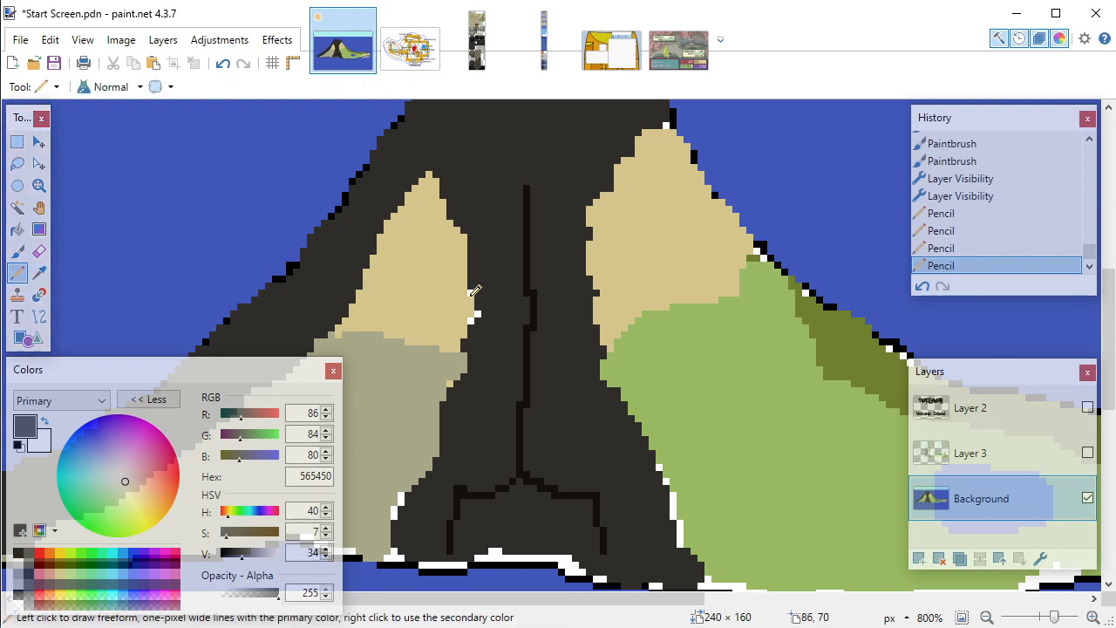
{"action": "left_click_drag", "start_coordinate": [469, 233], "coordinate": [483, 304]}
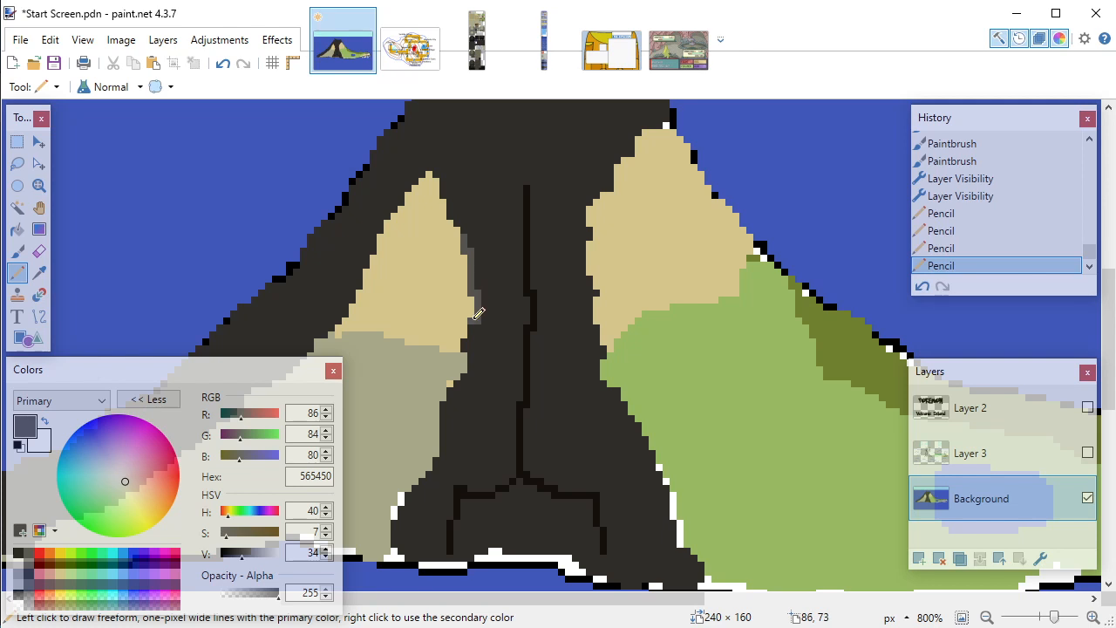
{"action": "left_click_drag", "start_coordinate": [468, 345], "coordinate": [398, 546]}
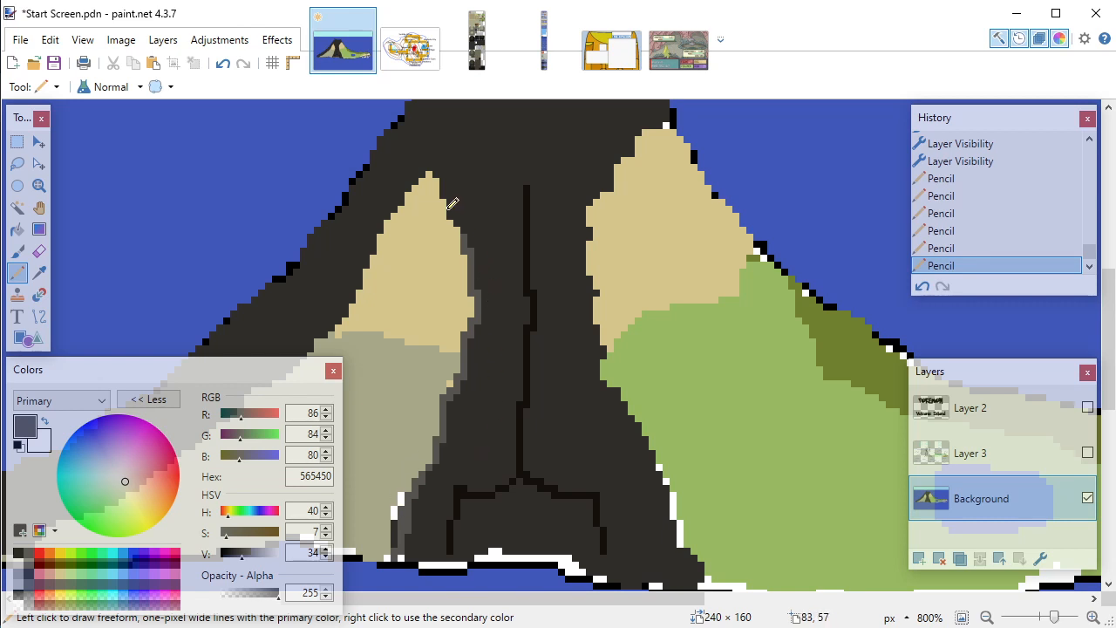
{"action": "left_click_drag", "start_coordinate": [449, 210], "coordinate": [462, 233]}
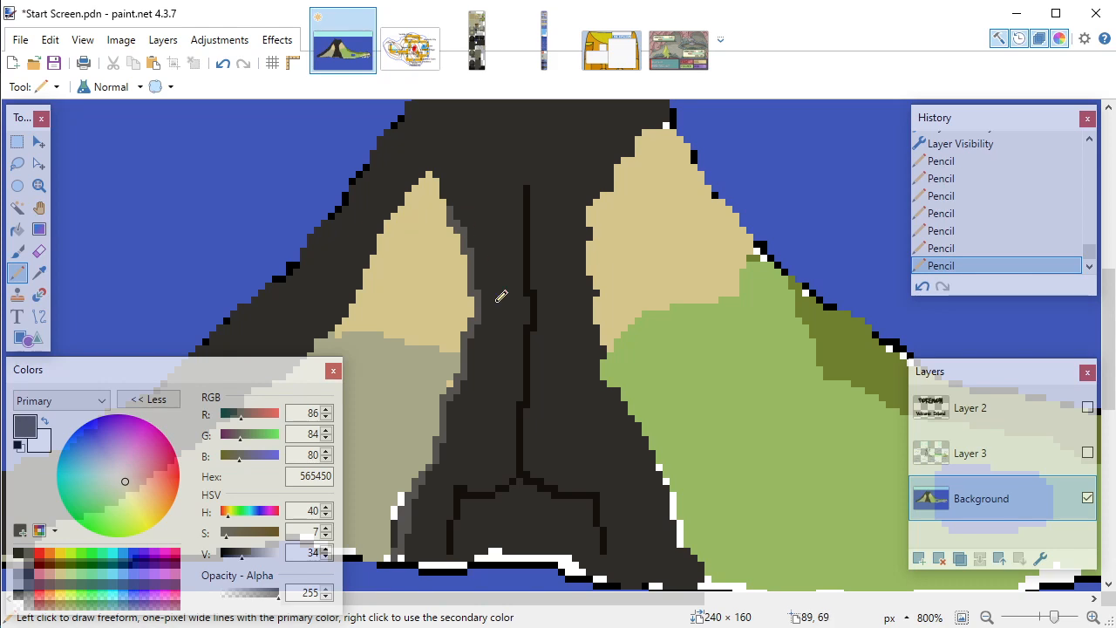
{"action": "scroll", "coordinate": [517, 332], "scroll_direction": "down", "scroll_amount": 4}
{"action": "scroll", "coordinate": [535, 347], "scroll_direction": "down", "scroll_amount": 2}
{"action": "scroll", "coordinate": [535, 347], "scroll_direction": "up", "scroll_amount": 3}
{"action": "scroll", "coordinate": [533, 353], "scroll_direction": "down", "scroll_amount": 3}
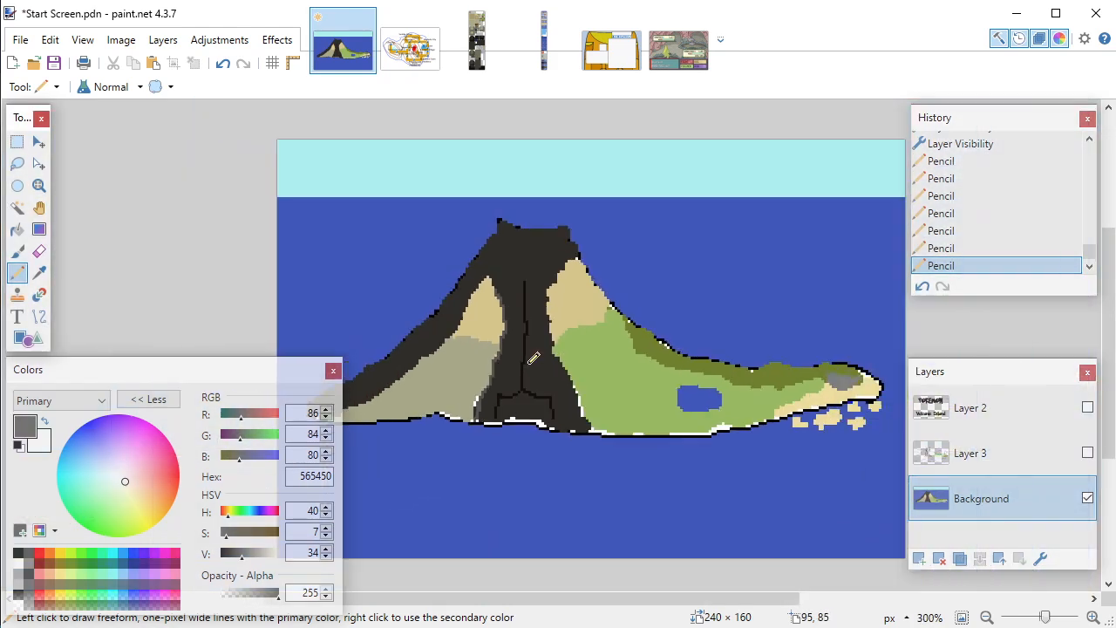
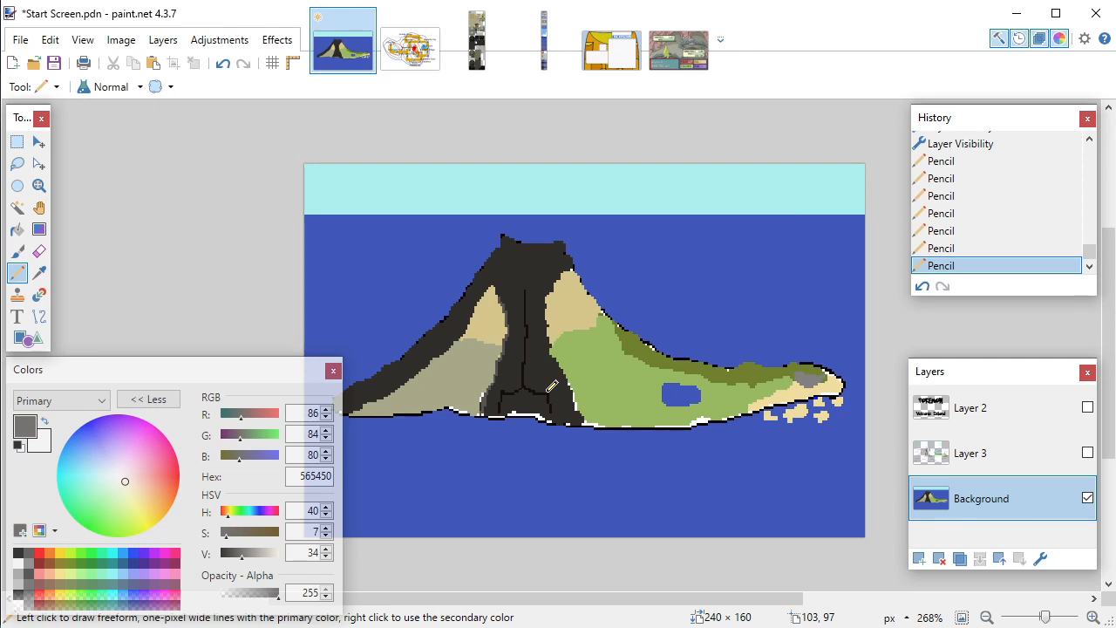
Step: Sample the near-black of the volcano's central crack and adjust it to saturation 35 and value 11, hex 1C1712
{"action": "scroll", "coordinate": [544, 357], "scroll_direction": "up", "scroll_amount": 5}
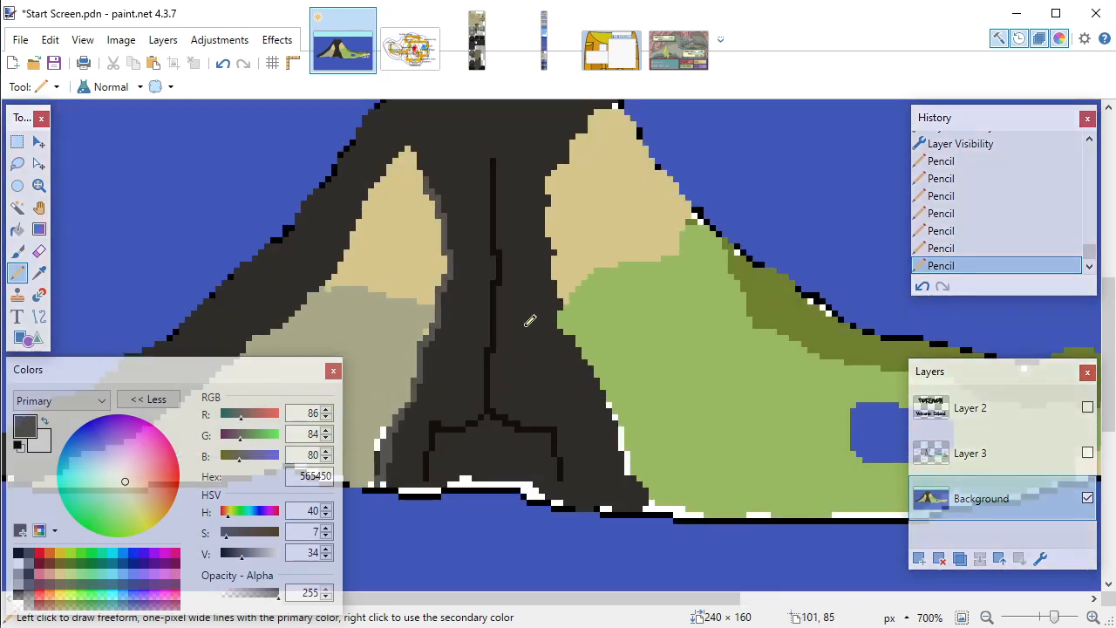
{"action": "left_click_drag", "start_coordinate": [491, 213], "coordinate": [557, 239]}
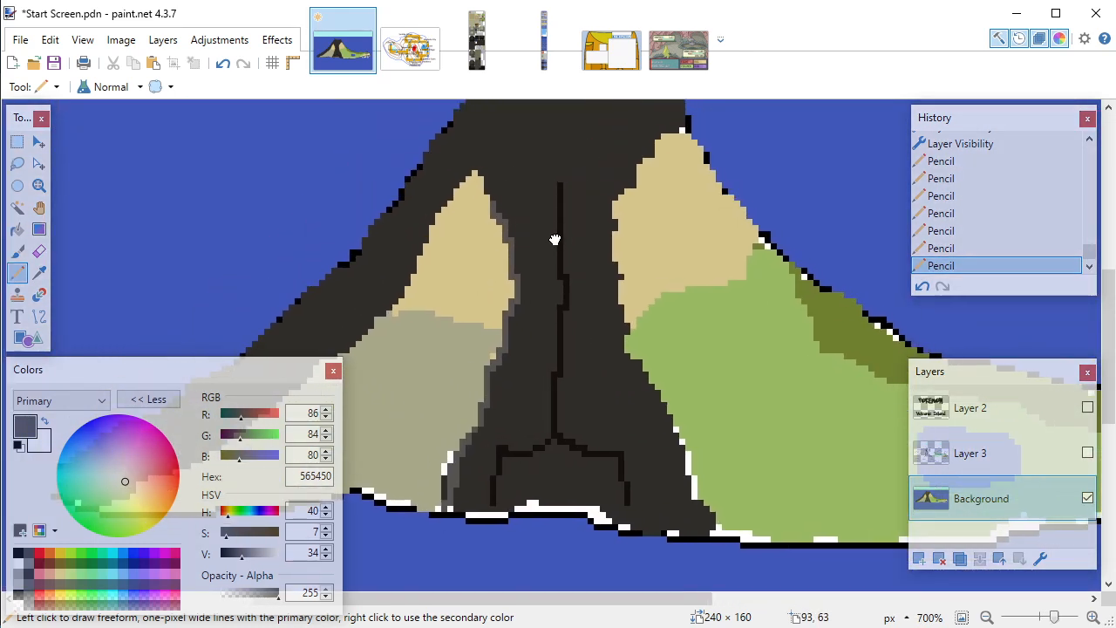
{"action": "left_click", "coordinate": [39, 272]}
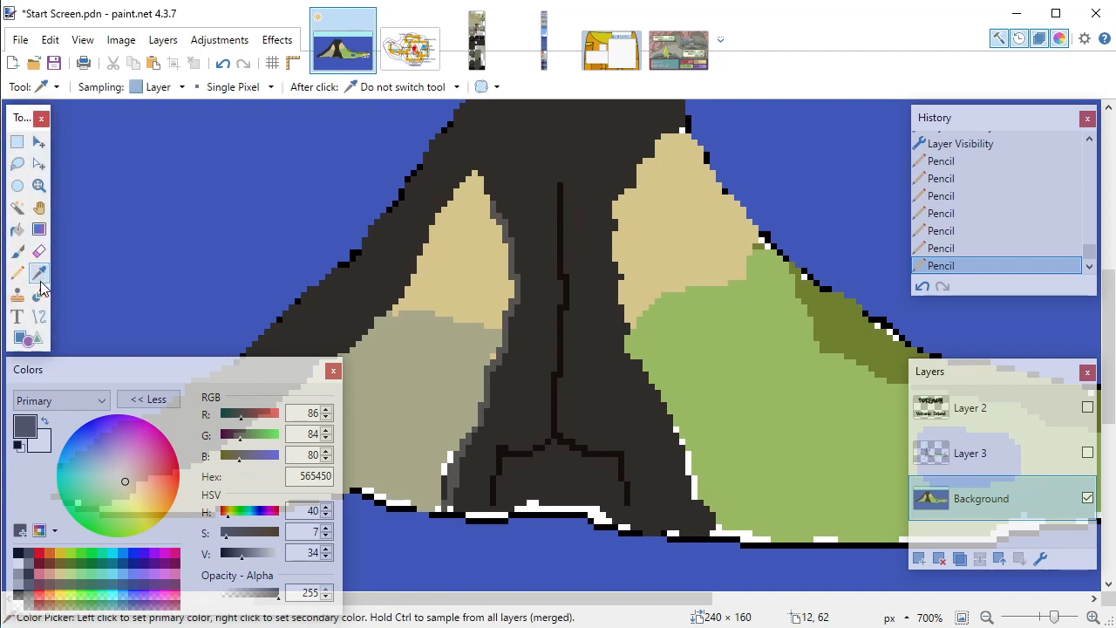
{"action": "left_click", "coordinate": [562, 232]}
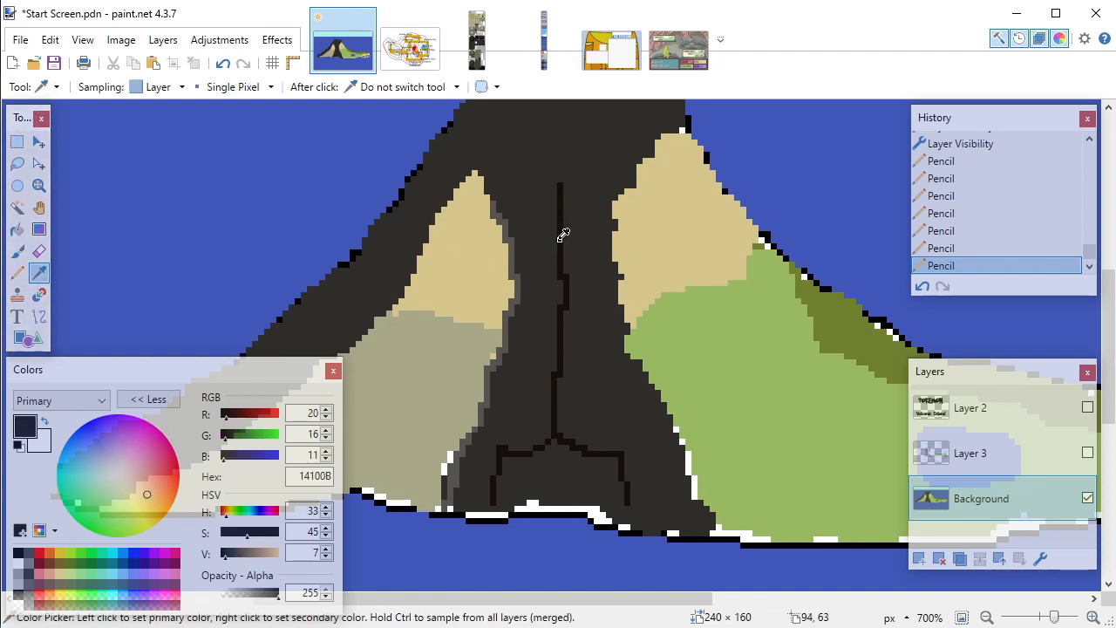
{"action": "left_click", "coordinate": [325, 550]}
{"action": "left_click", "coordinate": [324, 550]}
{"action": "left_click", "coordinate": [325, 550]}
{"action": "left_click", "coordinate": [324, 551]}
{"action": "left_click", "coordinate": [326, 536]}
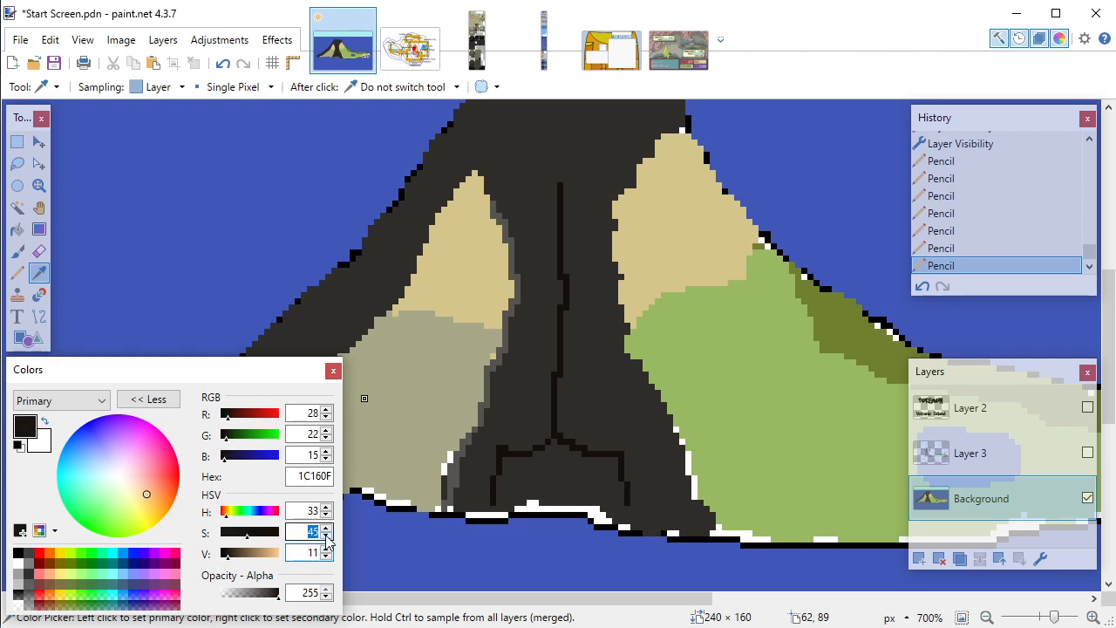
{"action": "left_click", "coordinate": [326, 536]}
{"action": "left_click", "coordinate": [326, 537]}
{"action": "left_click", "coordinate": [326, 536]}
{"action": "left_click", "coordinate": [326, 536]}
{"action": "left_click", "coordinate": [326, 537]}
{"action": "left_click", "coordinate": [326, 536]}
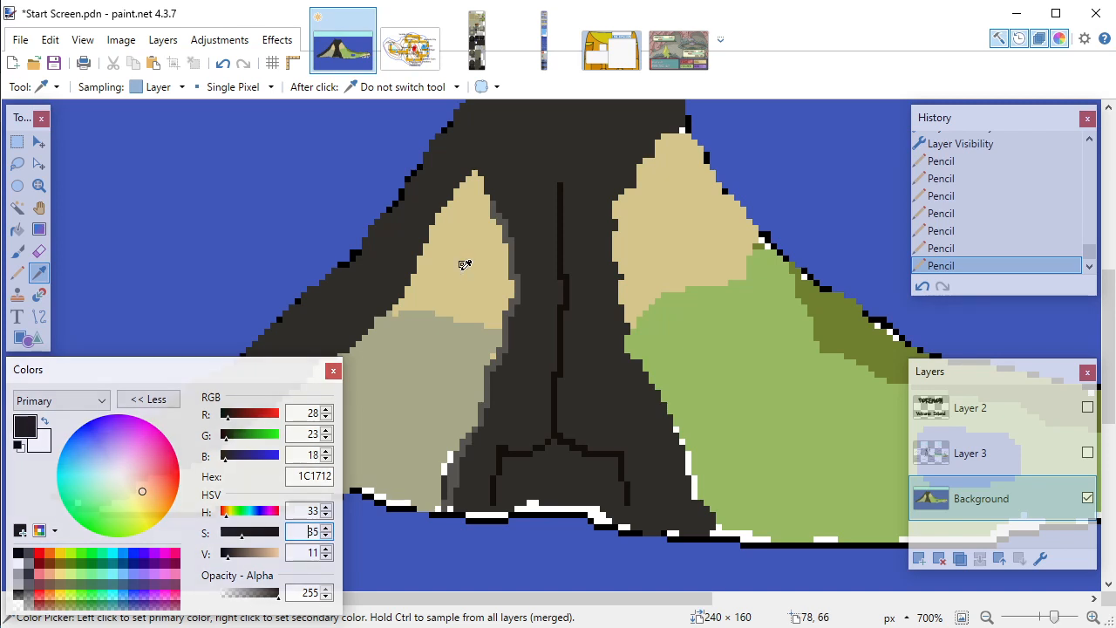
Step: Fill the central crack and its two forked branches with the adjusted near-black 1C1712
{"action": "left_click", "coordinate": [17, 229]}
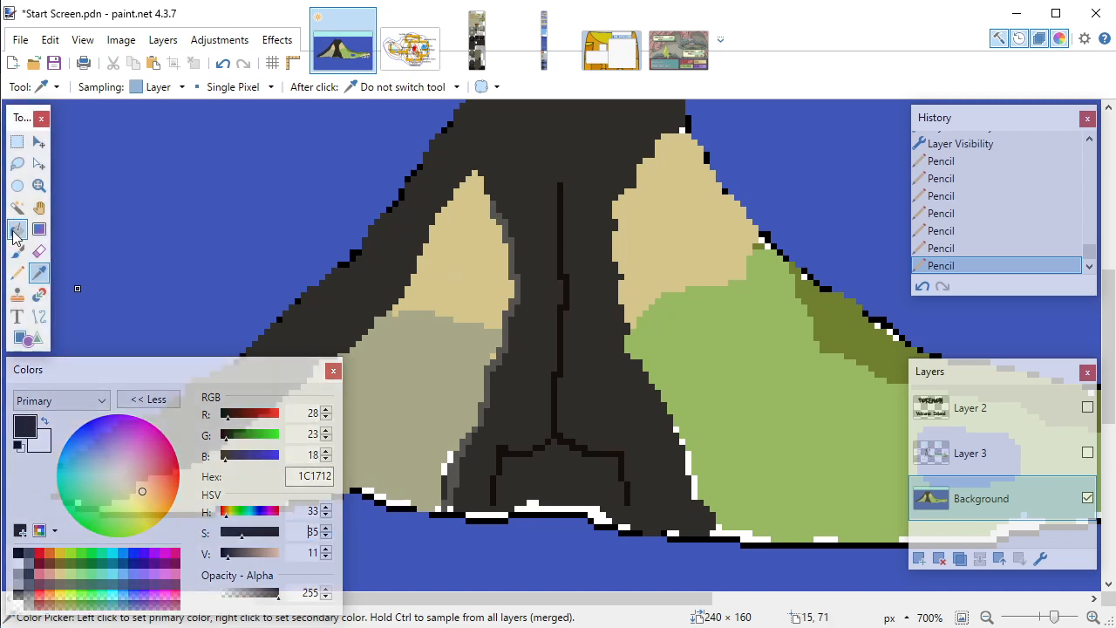
{"action": "left_click", "coordinate": [560, 240]}
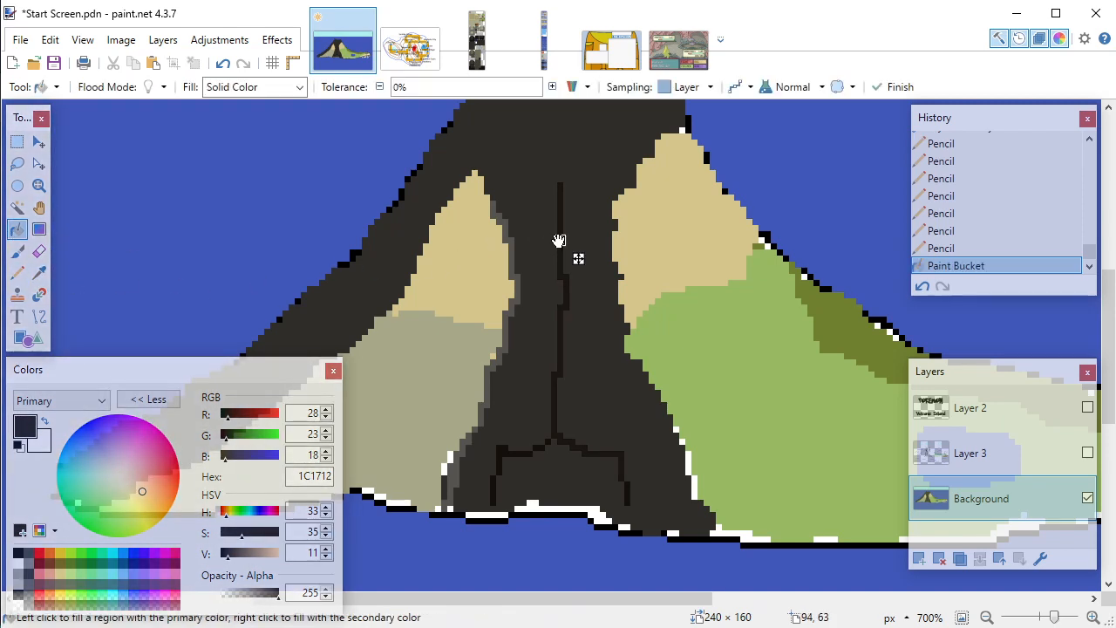
{"action": "left_click", "coordinate": [498, 447]}
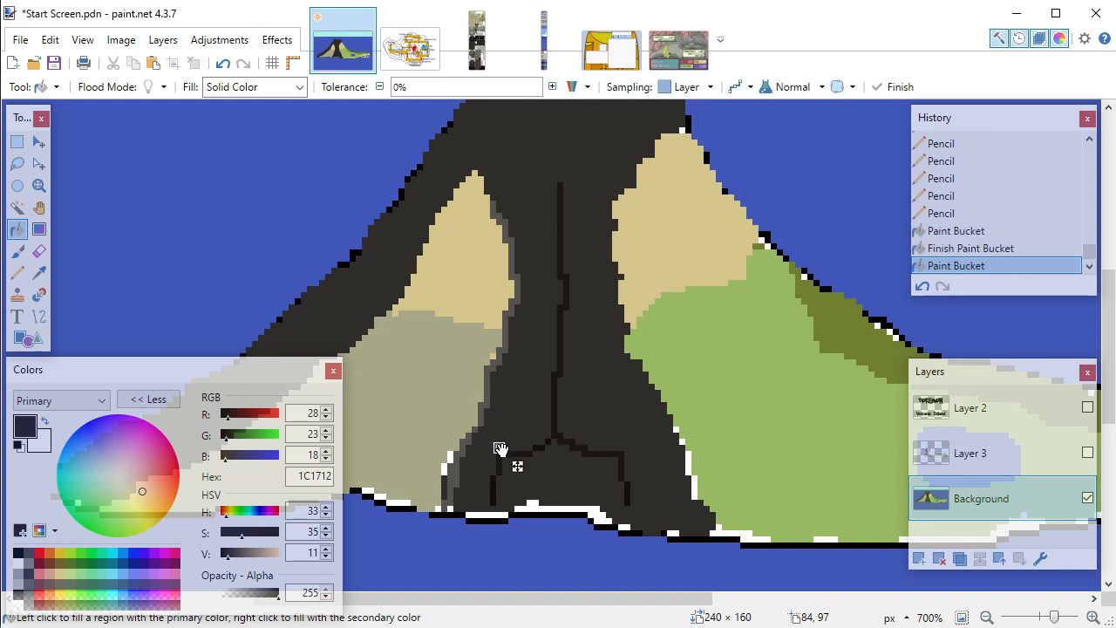
{"action": "left_click", "coordinate": [627, 484]}
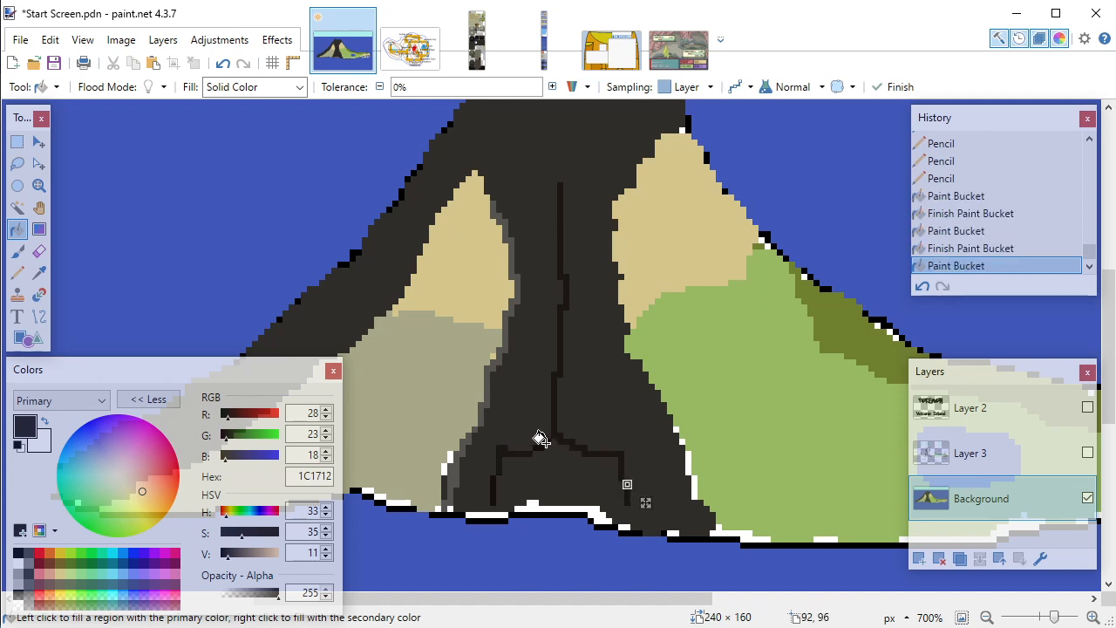
{"action": "left_click", "coordinate": [542, 448]}
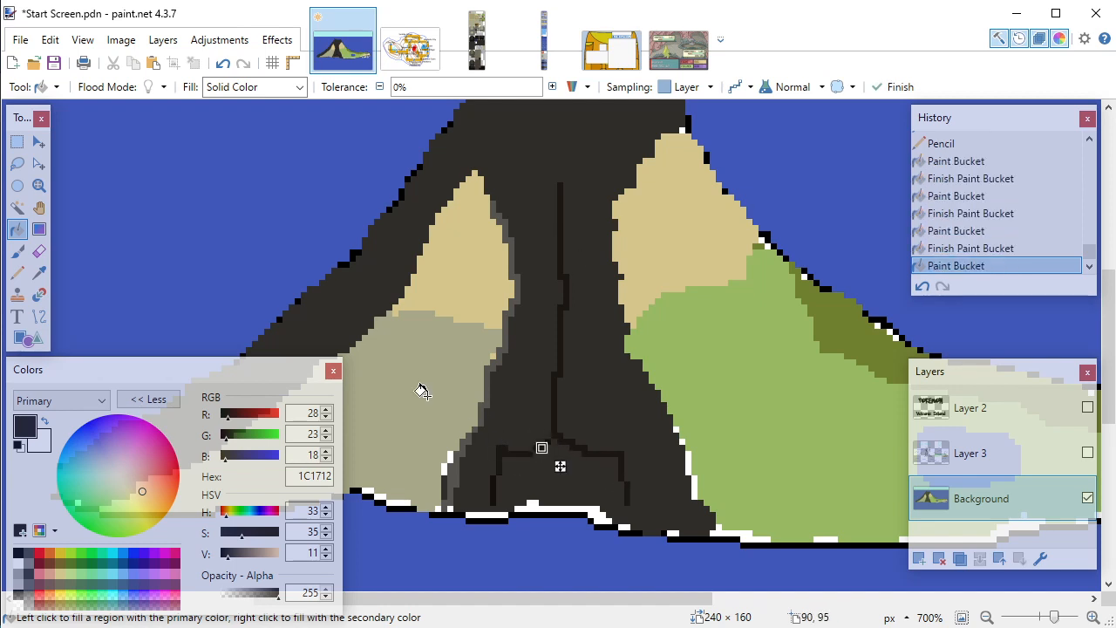
Step: Pencil the central crack into a thicker trunk, extend both branches down to the volcano's base and thicken their corners
{"action": "left_click", "coordinate": [17, 272]}
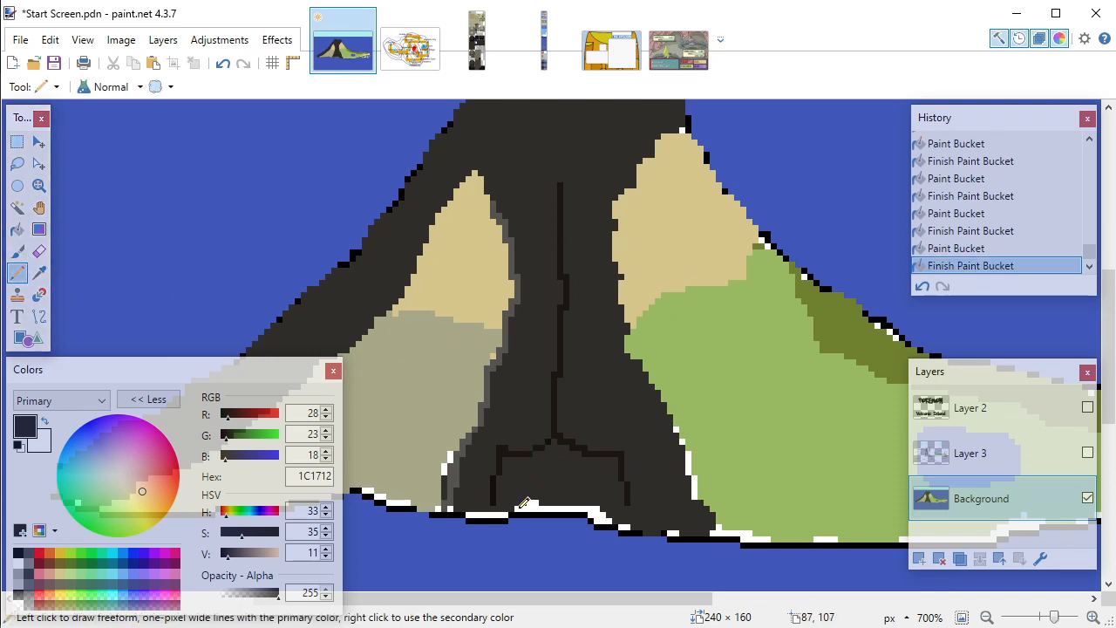
{"action": "mouse_move", "coordinate": [496, 513]}
{"action": "left_mouse_down"}
{"action": "mouse_move", "coordinate": [497, 471]}
{"action": "mouse_move", "coordinate": [557, 437]}
{"action": "mouse_move", "coordinate": [562, 419]}
{"action": "mouse_move", "coordinate": [560, 377]}
{"action": "mouse_move", "coordinate": [558, 426]}
{"action": "mouse_move", "coordinate": [539, 442]}
{"action": "mouse_move", "coordinate": [570, 378]}
{"action": "mouse_move", "coordinate": [550, 302]}
{"action": "mouse_move", "coordinate": [554, 381]}
{"action": "mouse_move", "coordinate": [517, 454]}
{"action": "mouse_move", "coordinate": [545, 424]}
{"action": "left_mouse_up"}
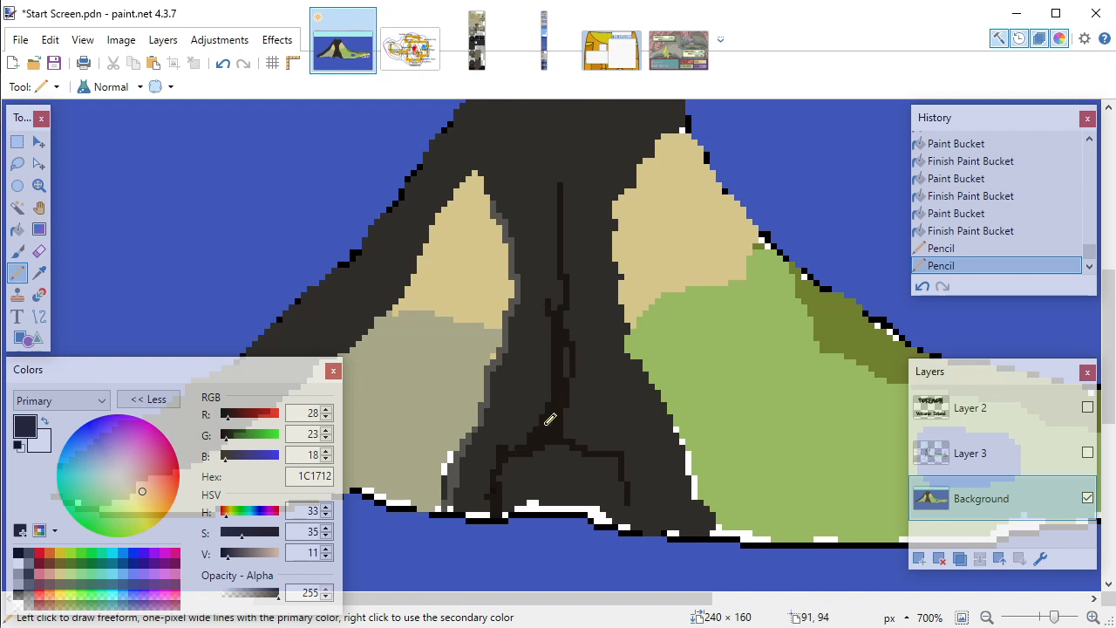
{"action": "mouse_move", "coordinate": [568, 349]}
{"action": "left_mouse_down"}
{"action": "mouse_move", "coordinate": [545, 179]}
{"action": "mouse_move", "coordinate": [570, 255]}
{"action": "mouse_move", "coordinate": [556, 206]}
{"action": "mouse_move", "coordinate": [576, 184]}
{"action": "mouse_move", "coordinate": [572, 246]}
{"action": "mouse_move", "coordinate": [552, 288]}
{"action": "mouse_move", "coordinate": [549, 371]}
{"action": "mouse_move", "coordinate": [529, 443]}
{"action": "left_mouse_up"}
{"action": "mouse_move", "coordinate": [562, 398]}
{"action": "left_mouse_down"}
{"action": "mouse_move", "coordinate": [541, 432]}
{"action": "mouse_move", "coordinate": [500, 467]}
{"action": "left_mouse_up"}
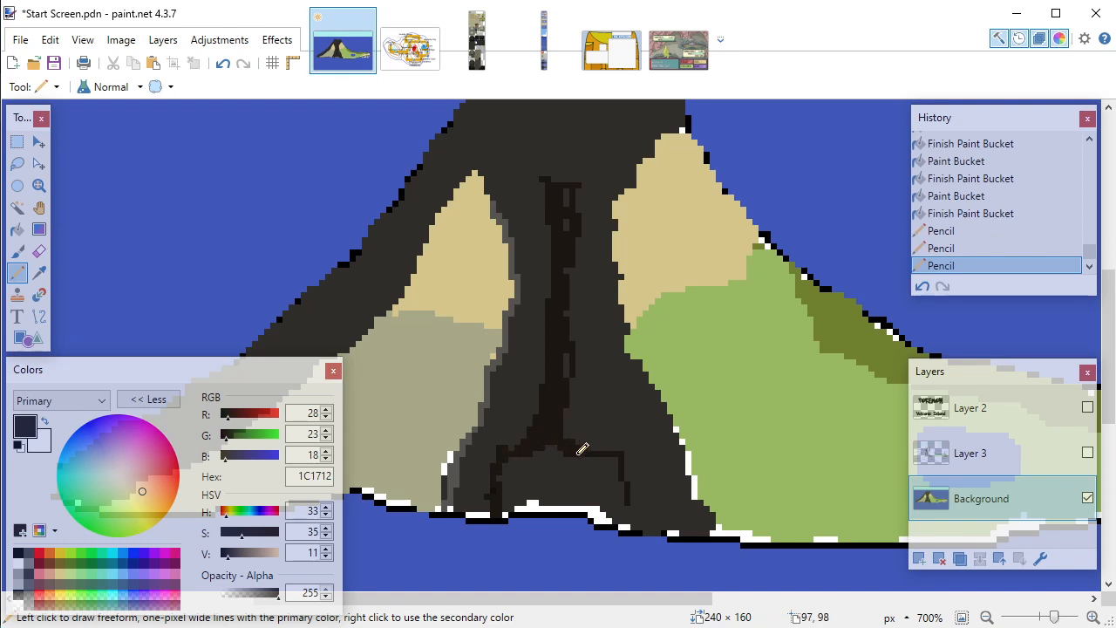
{"action": "left_click", "coordinate": [626, 521]}
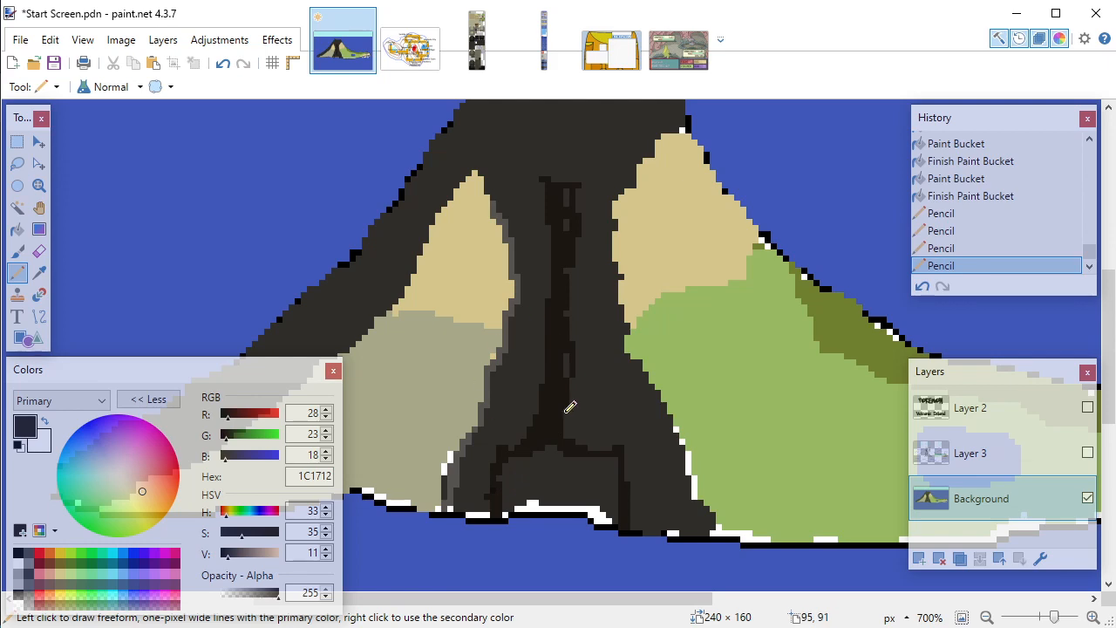
{"action": "scroll", "coordinate": [576, 437], "scroll_direction": "down", "scroll_amount": 4, "text": "ctrl"}
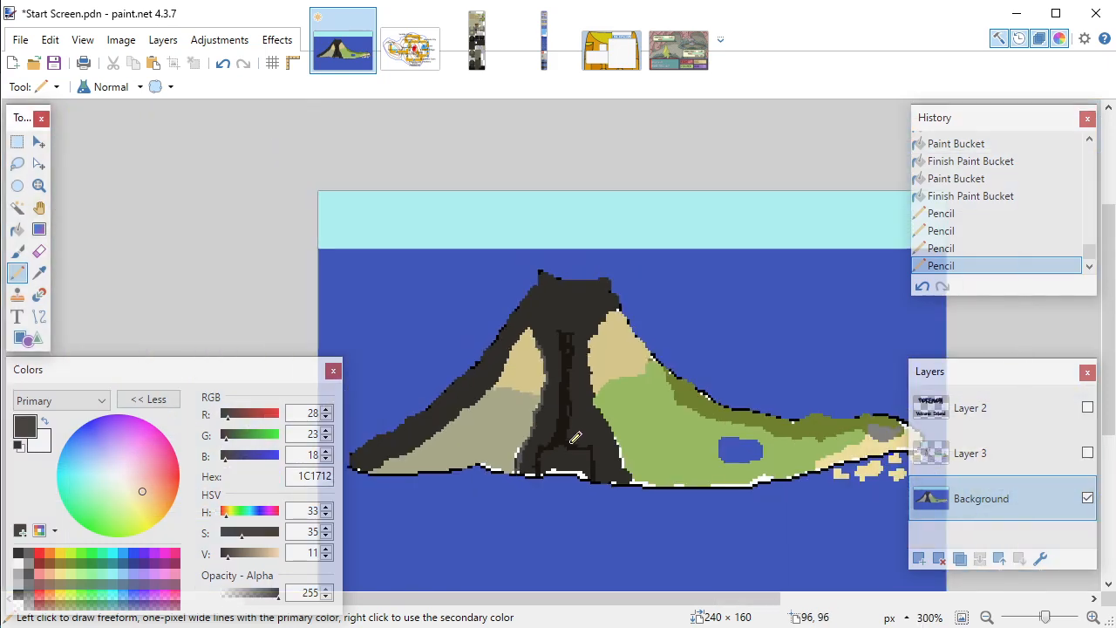
{"action": "scroll", "coordinate": [573, 435], "scroll_direction": "up", "scroll_amount": 6, "text": "ctrl"}
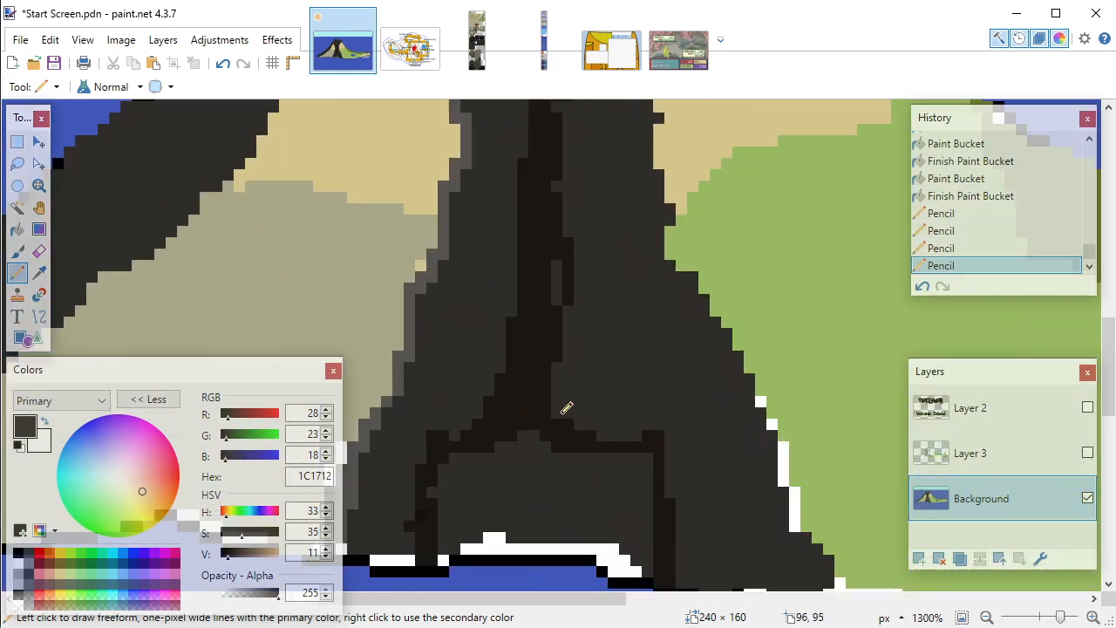
{"action": "left_click", "coordinate": [651, 436]}
{"action": "left_click", "coordinate": [636, 435]}
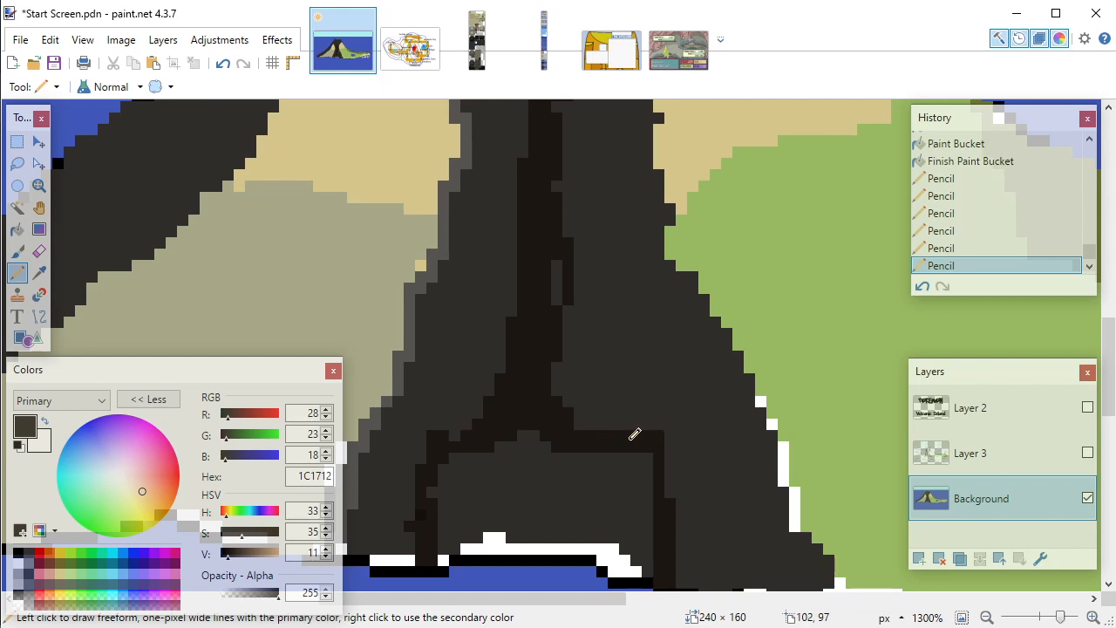
{"action": "left_click", "coordinate": [458, 432]}
{"action": "left_click_drag", "start_coordinate": [423, 434], "coordinate": [421, 469]}
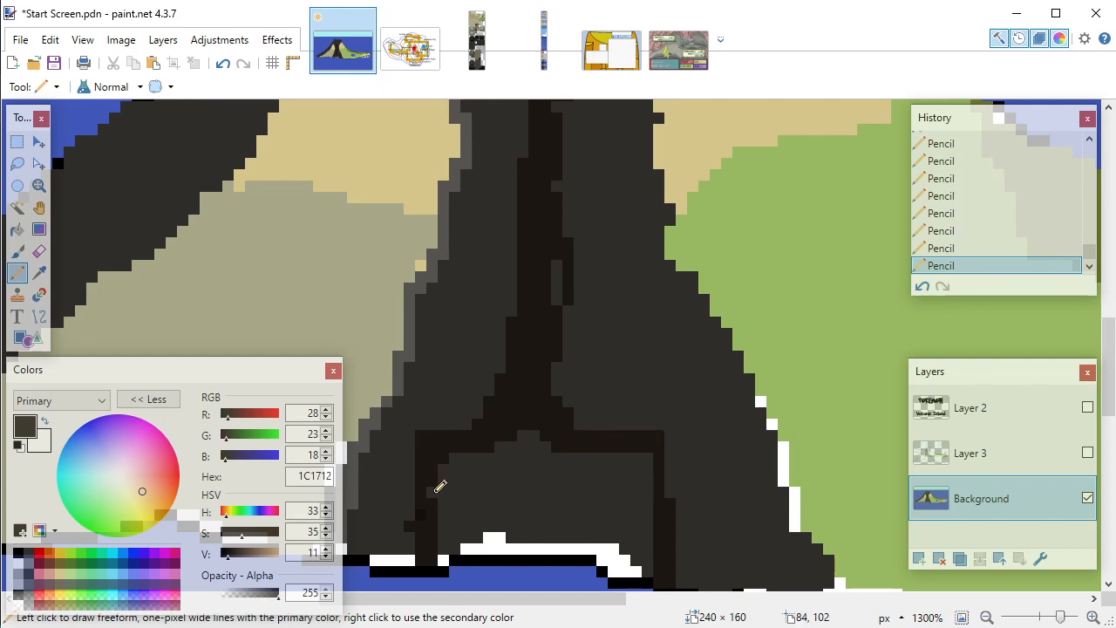
Step: Sample the volcano's dark grey 302D29 as the secondary colour and reshape the crack's squared fork into two thick diagonal branches
{"action": "scroll", "coordinate": [534, 396], "scroll_direction": "down", "scroll_amount": 3}
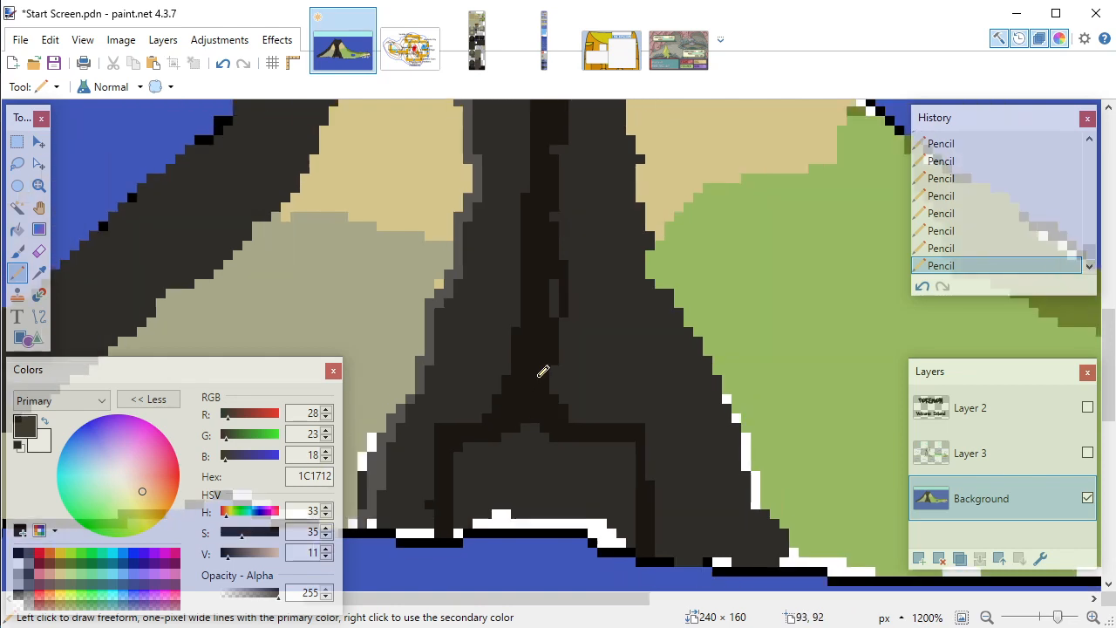
{"action": "scroll", "coordinate": [542, 377], "scroll_direction": "down", "scroll_amount": 2}
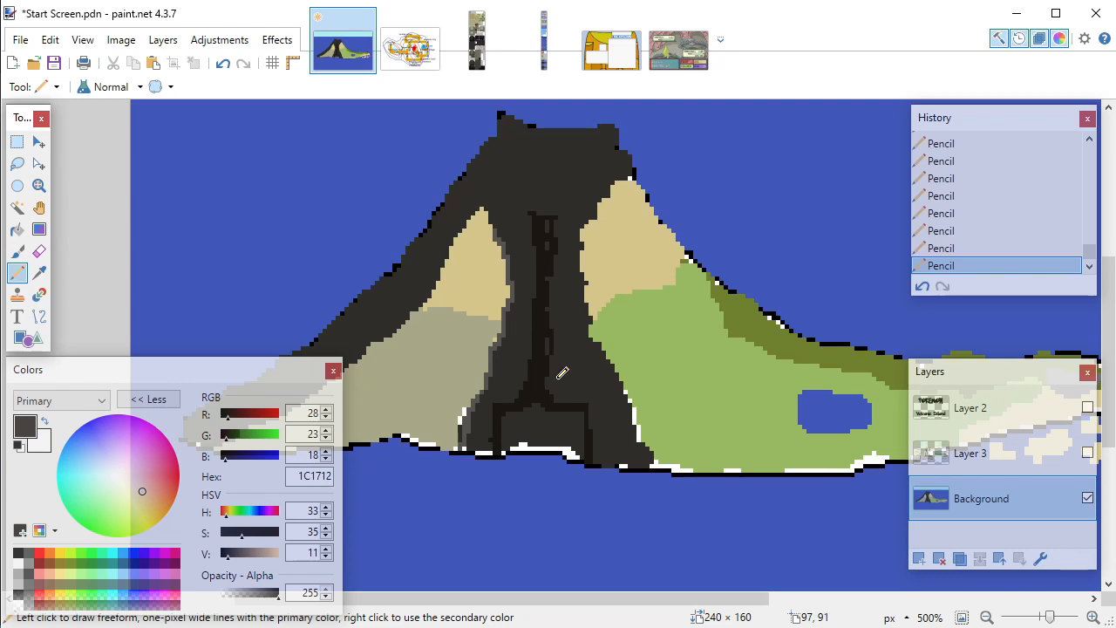
{"action": "scroll", "coordinate": [560, 375], "scroll_direction": "down", "scroll_amount": 3}
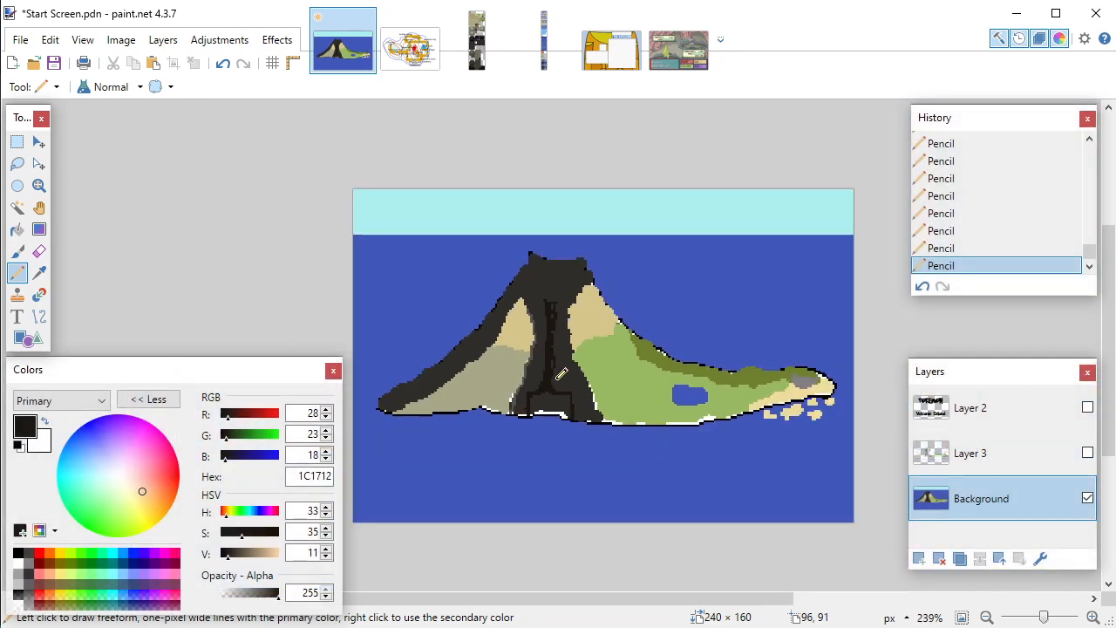
{"action": "scroll", "coordinate": [561, 375], "scroll_direction": "up", "scroll_amount": 2}
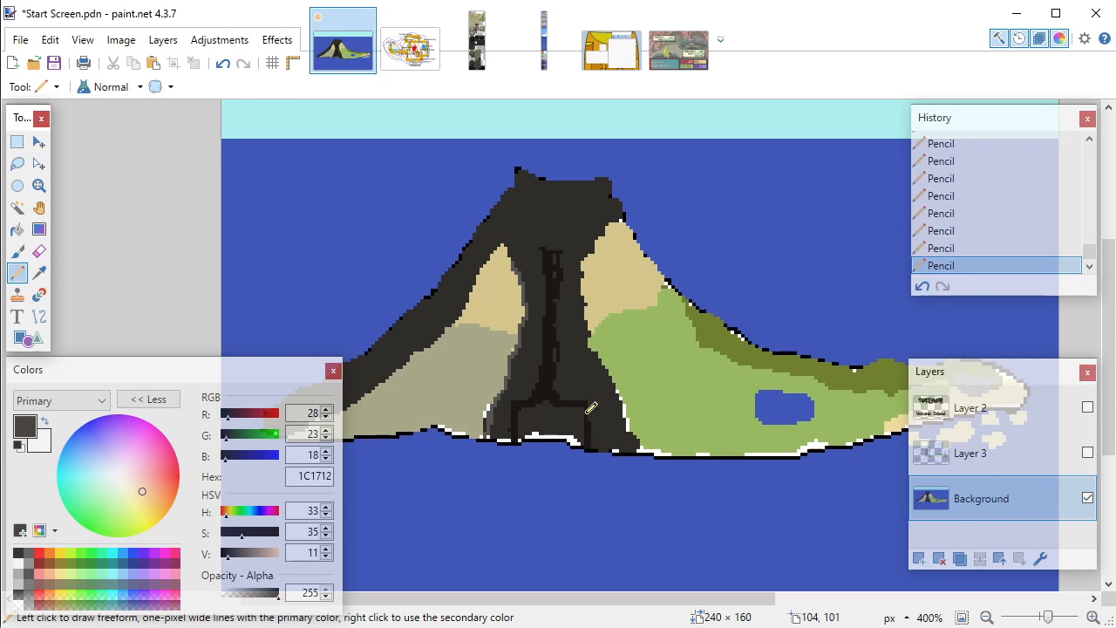
{"action": "key", "text": "k"}
{"action": "right_click", "coordinate": [528, 385]}
{"action": "key", "text": "p"}
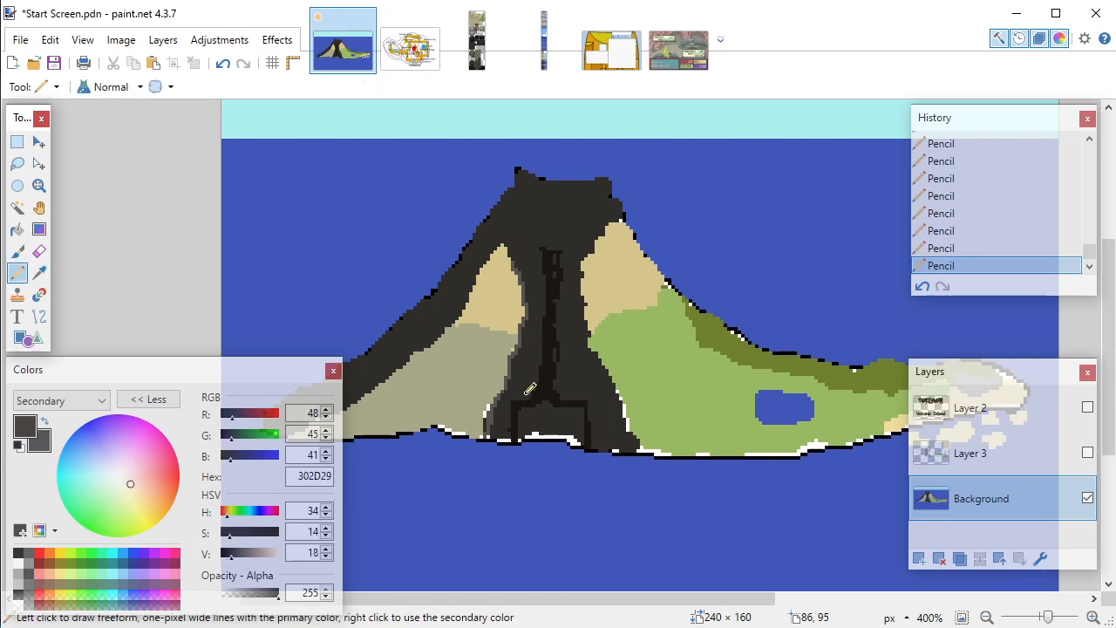
{"action": "scroll", "coordinate": [527, 389], "scroll_direction": "up", "scroll_amount": 3}
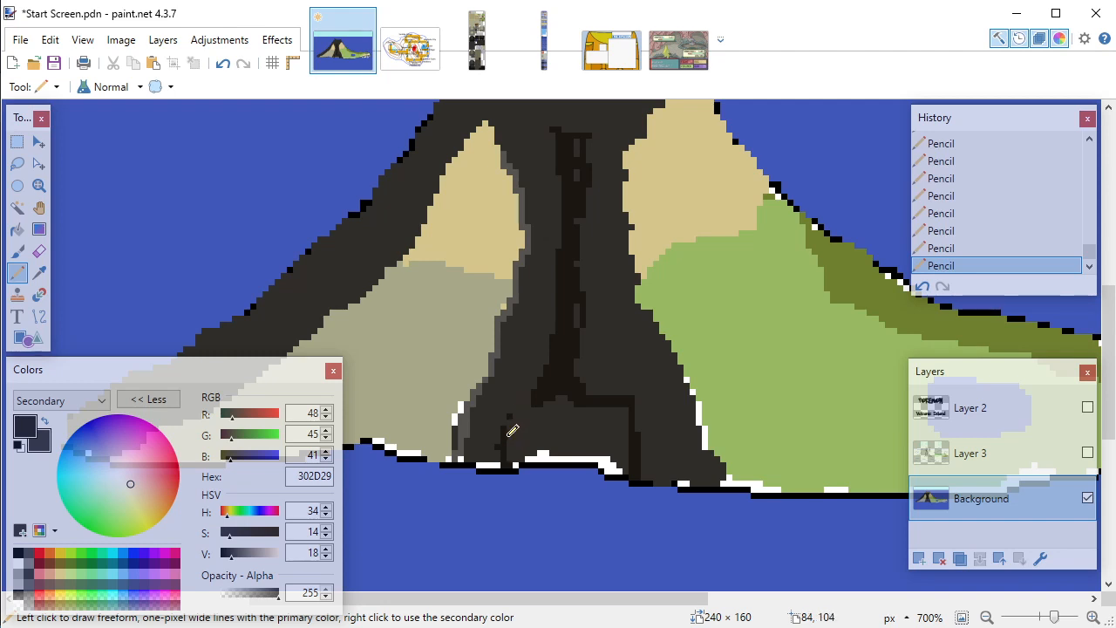
{"action": "mouse_move", "coordinate": [614, 399]}
{"action": "left_mouse_down"}
{"action": "mouse_move", "coordinate": [636, 469]}
{"action": "mouse_move", "coordinate": [640, 418]}
{"action": "mouse_move", "coordinate": [609, 396]}
{"action": "mouse_move", "coordinate": [631, 391]}
{"action": "mouse_move", "coordinate": [616, 410]}
{"action": "mouse_move", "coordinate": [620, 399]}
{"action": "mouse_move", "coordinate": [629, 409]}
{"action": "mouse_move", "coordinate": [572, 398]}
{"action": "mouse_move", "coordinate": [607, 463]}
{"action": "mouse_move", "coordinate": [625, 470]}
{"action": "mouse_move", "coordinate": [592, 403]}
{"action": "mouse_move", "coordinate": [617, 461]}
{"action": "mouse_move", "coordinate": [646, 479]}
{"action": "mouse_move", "coordinate": [592, 409]}
{"action": "mouse_move", "coordinate": [609, 445]}
{"action": "left_mouse_up"}
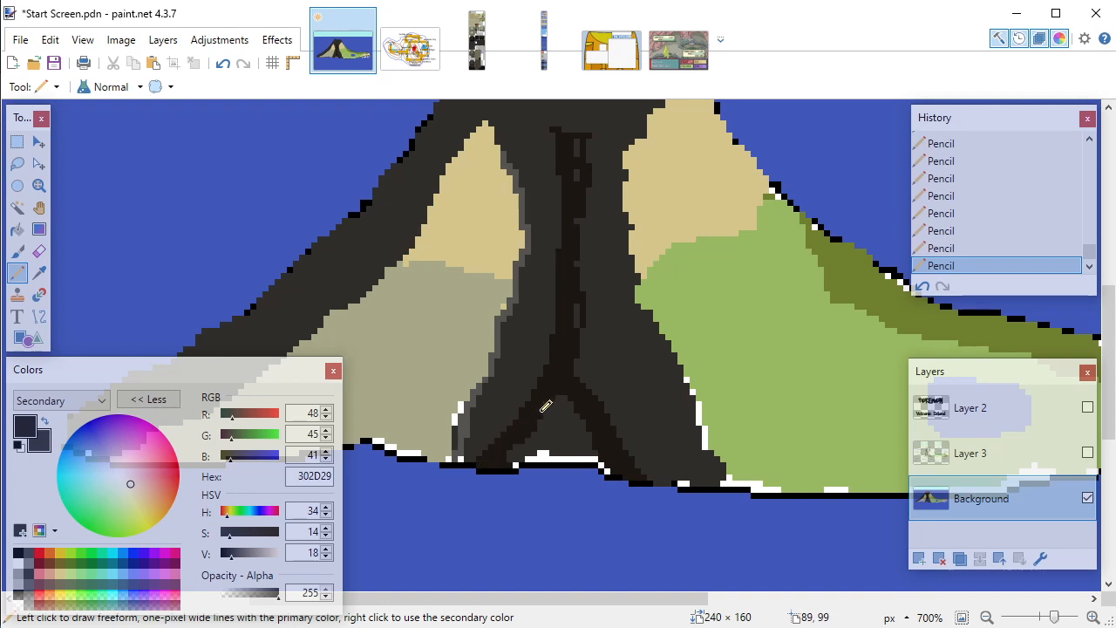
Step: Pencil several thin wavy near-black cracks from the crater rim down to the top of the central trunk
{"action": "scroll", "coordinate": [554, 403], "scroll_direction": "up", "scroll_amount": 3}
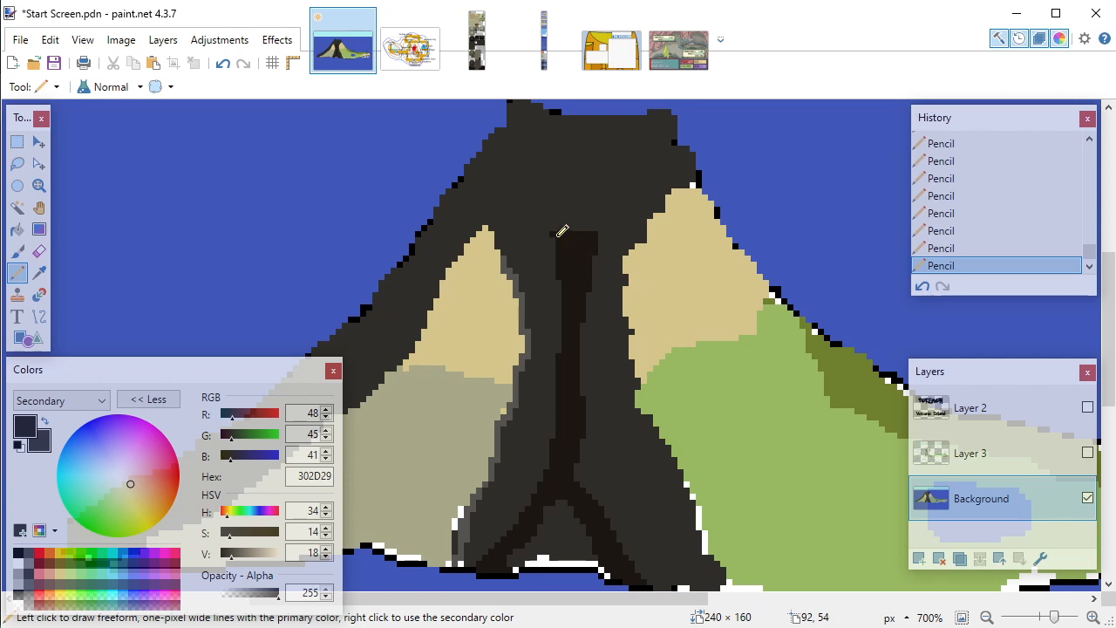
{"action": "mouse_move", "coordinate": [573, 121]}
{"action": "left_mouse_down"}
{"action": "mouse_move", "coordinate": [578, 152]}
{"action": "mouse_move", "coordinate": [565, 227]}
{"action": "left_mouse_up"}
{"action": "mouse_move", "coordinate": [597, 114]}
{"action": "left_mouse_down"}
{"action": "mouse_move", "coordinate": [614, 184]}
{"action": "mouse_move", "coordinate": [580, 229]}
{"action": "left_mouse_up"}
{"action": "mouse_move", "coordinate": [643, 119]}
{"action": "left_mouse_down"}
{"action": "mouse_move", "coordinate": [619, 220]}
{"action": "mouse_move", "coordinate": [591, 216]}
{"action": "left_mouse_up"}
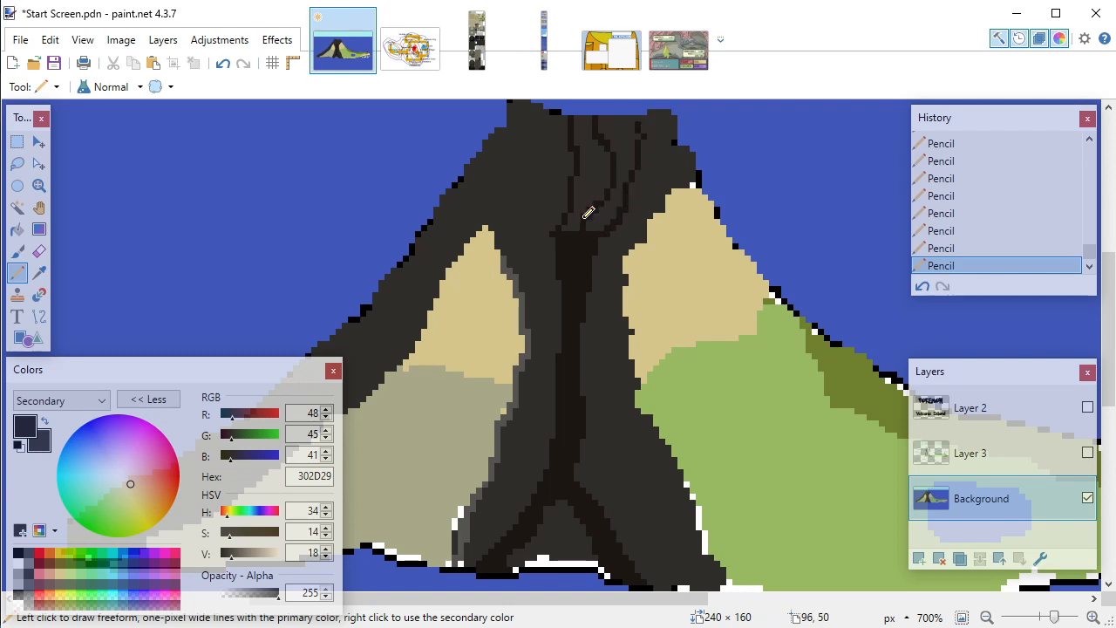
{"action": "left_click_drag", "start_coordinate": [620, 195], "coordinate": [595, 227]}
{"action": "mouse_move", "coordinate": [538, 114]}
{"action": "left_mouse_down"}
{"action": "mouse_move", "coordinate": [537, 176]}
{"action": "mouse_move", "coordinate": [559, 216]}
{"action": "left_mouse_up"}
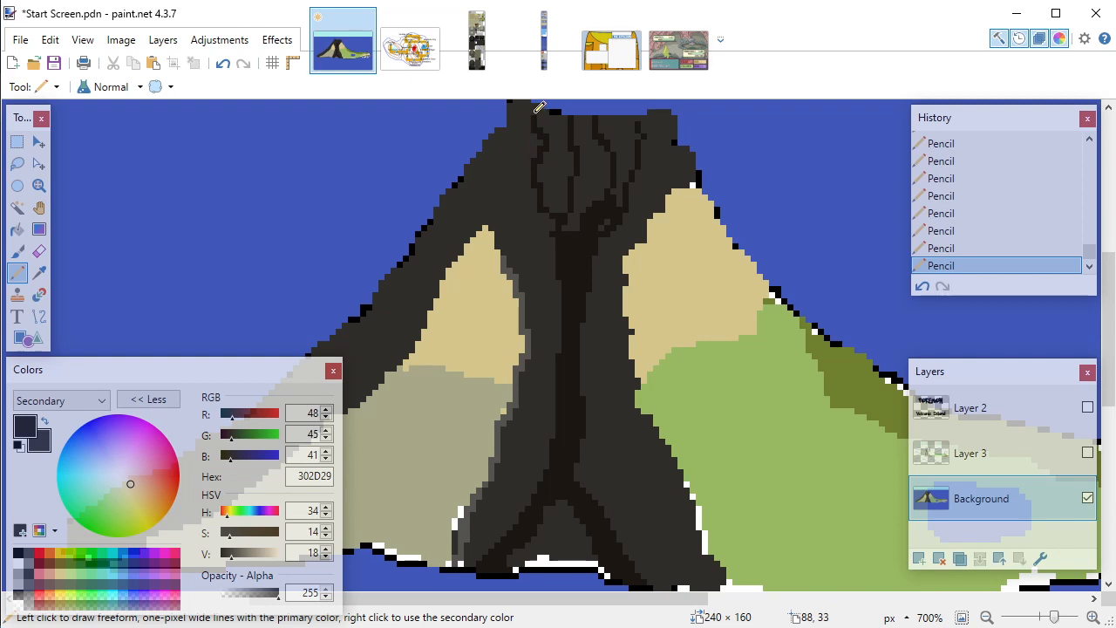
Step: Pencil broken near-black crack lines from the crater rim down the dark left slope to the island's left tip
{"action": "mouse_move", "coordinate": [533, 108]}
{"action": "left_mouse_down"}
{"action": "mouse_move", "coordinate": [512, 155]}
{"action": "mouse_move", "coordinate": [467, 225]}
{"action": "left_mouse_up"}
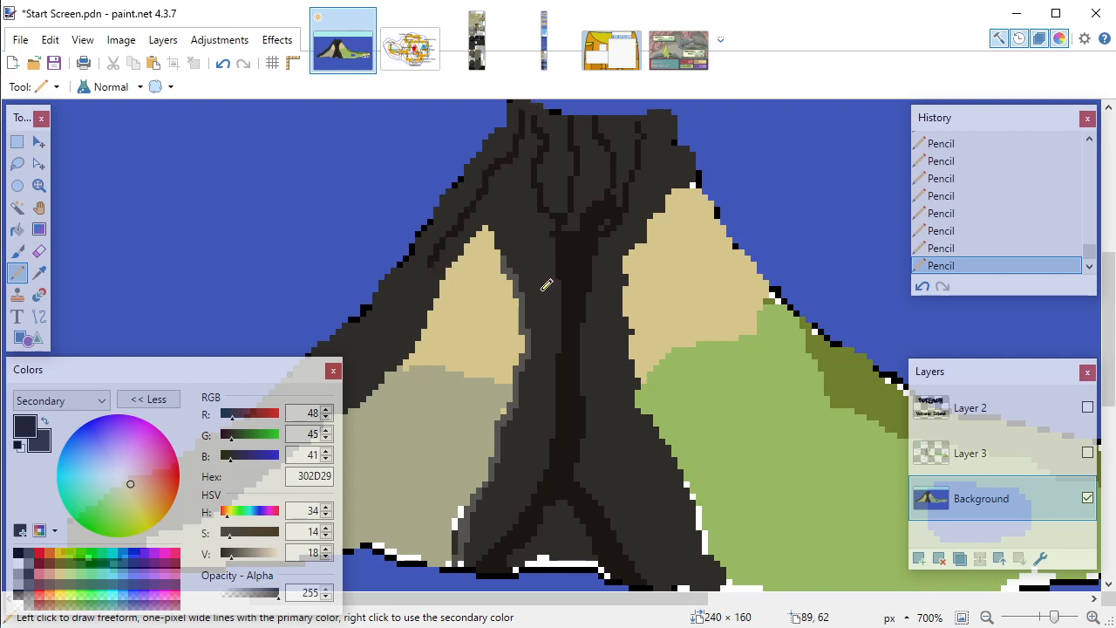
{"action": "scroll", "coordinate": [546, 285], "scroll_direction": "down", "scroll_amount": 4}
{"action": "scroll", "coordinate": [588, 326], "scroll_direction": "up", "scroll_amount": 1}
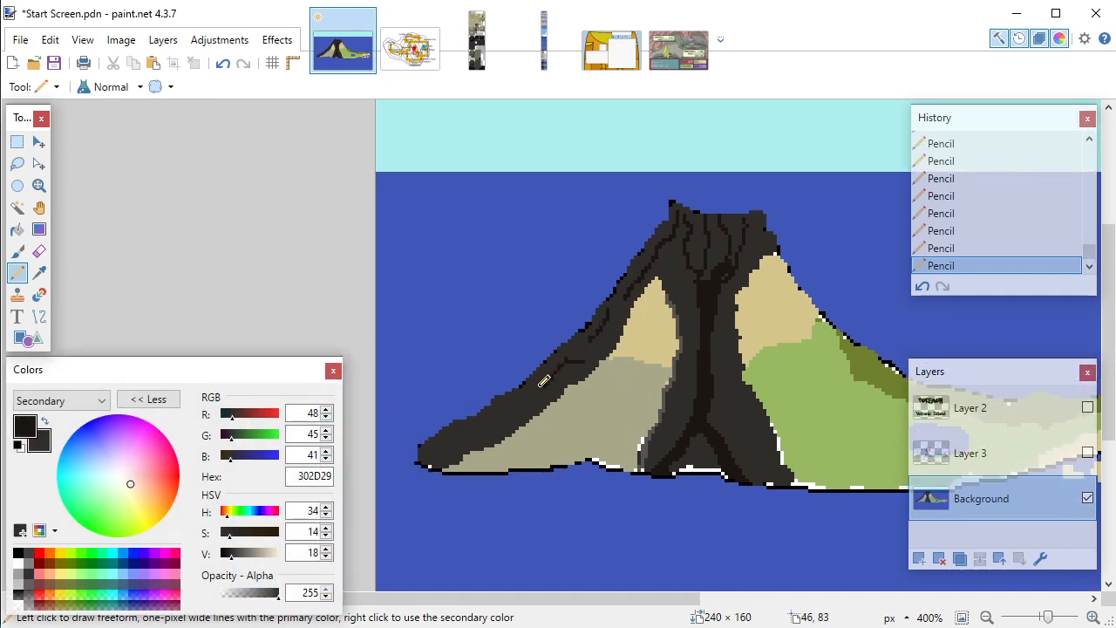
{"action": "left_click", "coordinate": [222, 64]}
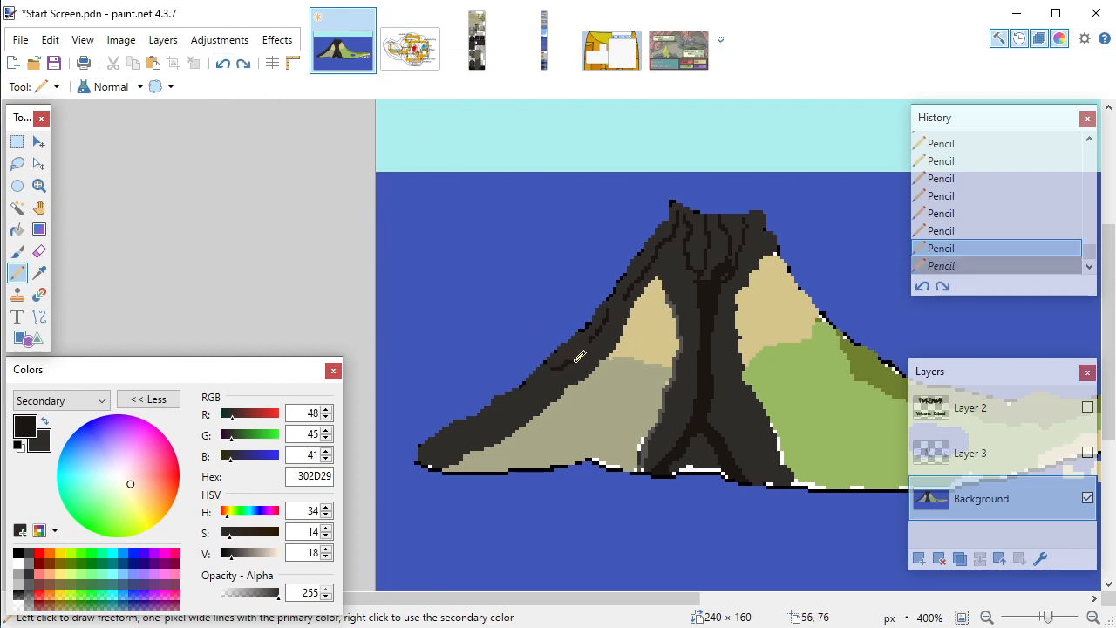
{"action": "key", "text": "ctrl+y"}
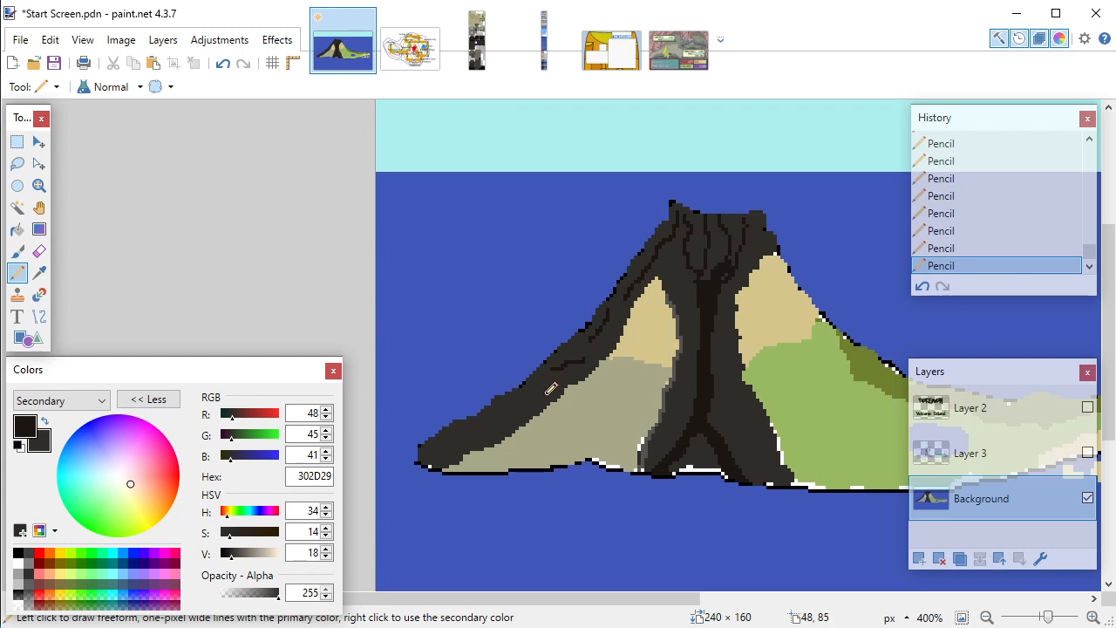
{"action": "left_click_drag", "start_coordinate": [552, 389], "coordinate": [524, 400]}
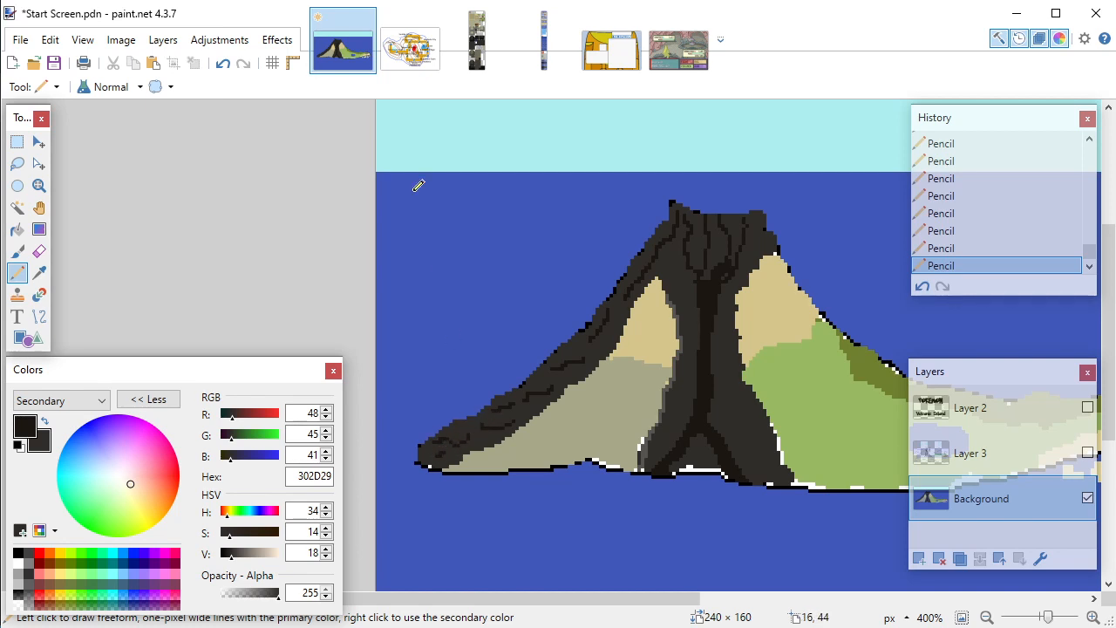
Step: Undo and redo the last crack strokes at the island's left tip to compare the artwork with and without them
{"action": "left_click", "coordinate": [223, 63]}
{"action": "left_click", "coordinate": [223, 63]}
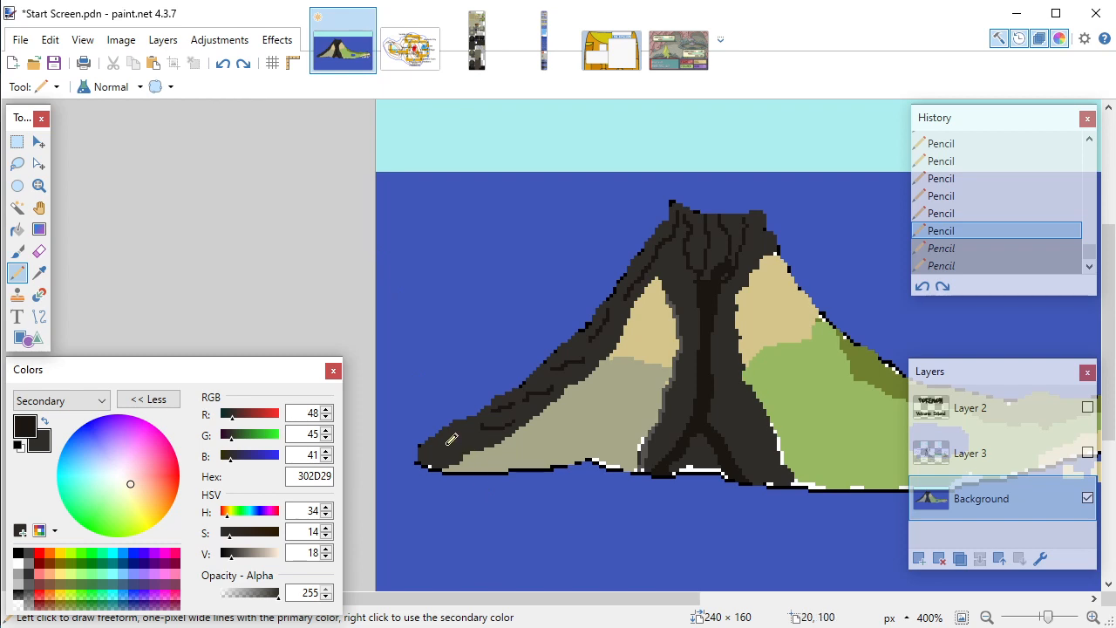
{"action": "key", "text": "ctrl+y"}
{"action": "key", "text": "ctrl+y"}
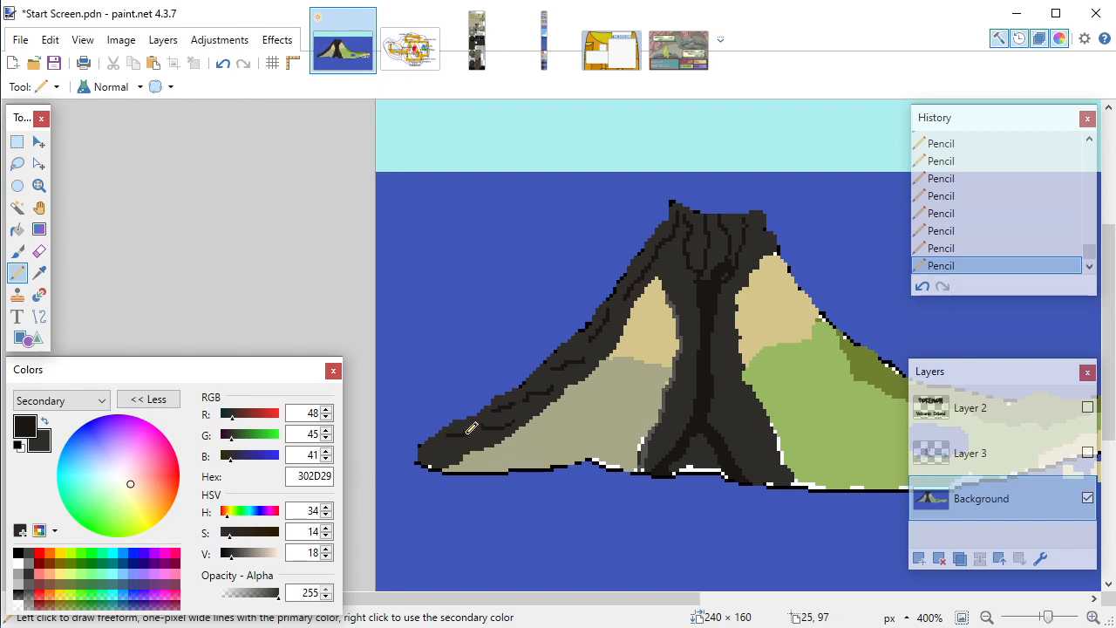
{"action": "left_click", "coordinate": [222, 63]}
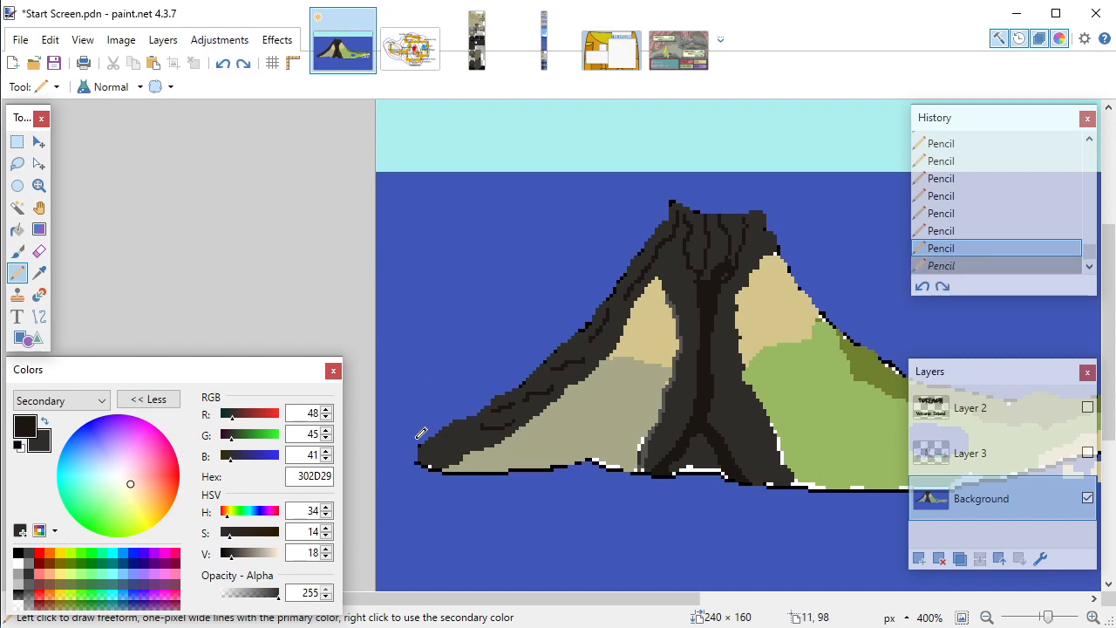
{"action": "key", "text": "ctrl+y"}
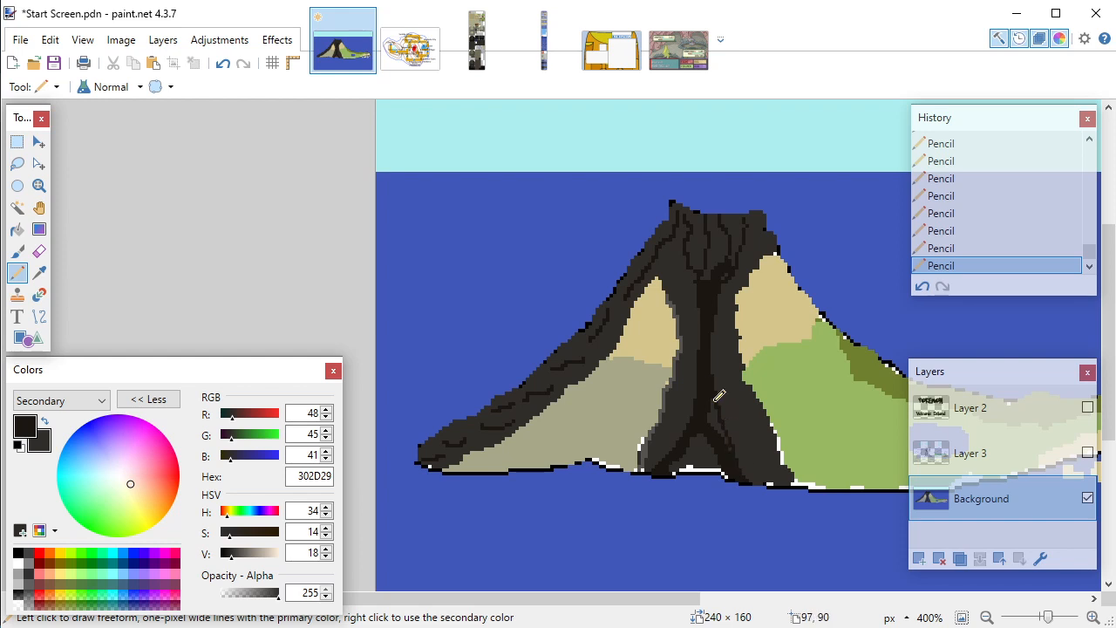
Step: Show the Layer 2 title lettering over the island to check the composition, then hide it again
{"action": "scroll", "coordinate": [732, 275], "scroll_direction": "up", "scroll_amount": 4}
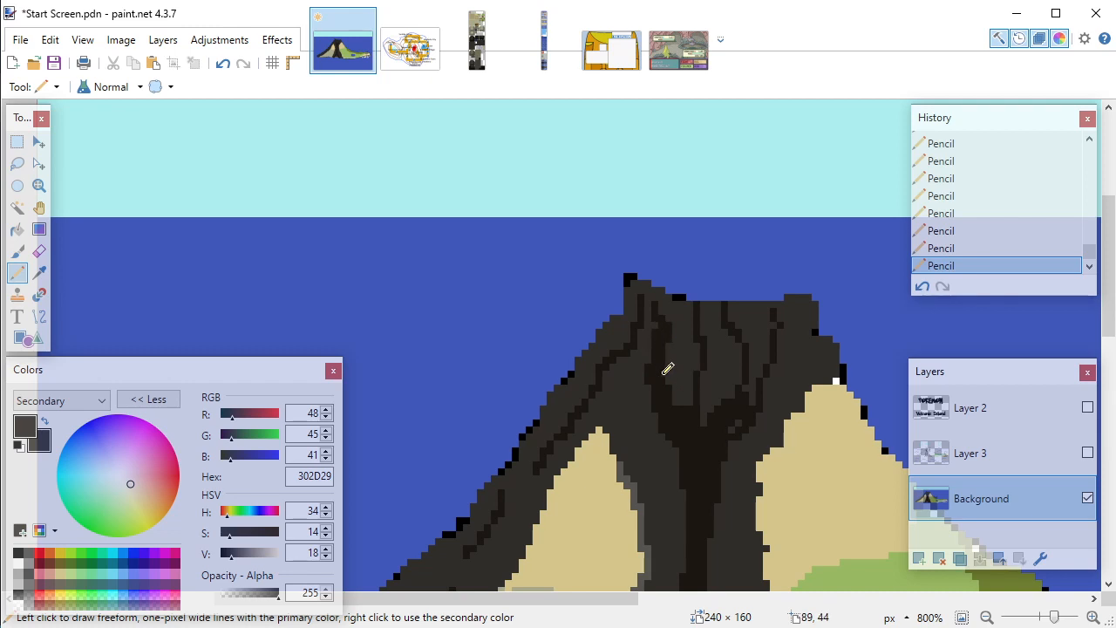
{"action": "scroll", "coordinate": [595, 431], "scroll_direction": "down", "scroll_amount": 4}
{"action": "scroll", "coordinate": [596, 430], "scroll_direction": "down", "scroll_amount": 1}
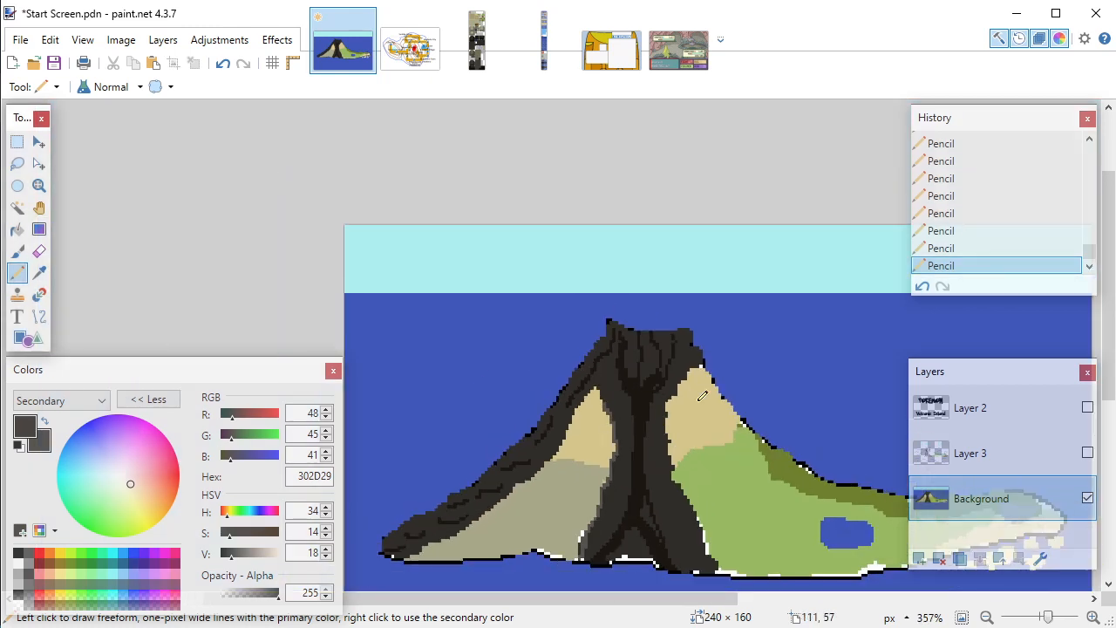
{"action": "left_click", "coordinate": [1087, 408]}
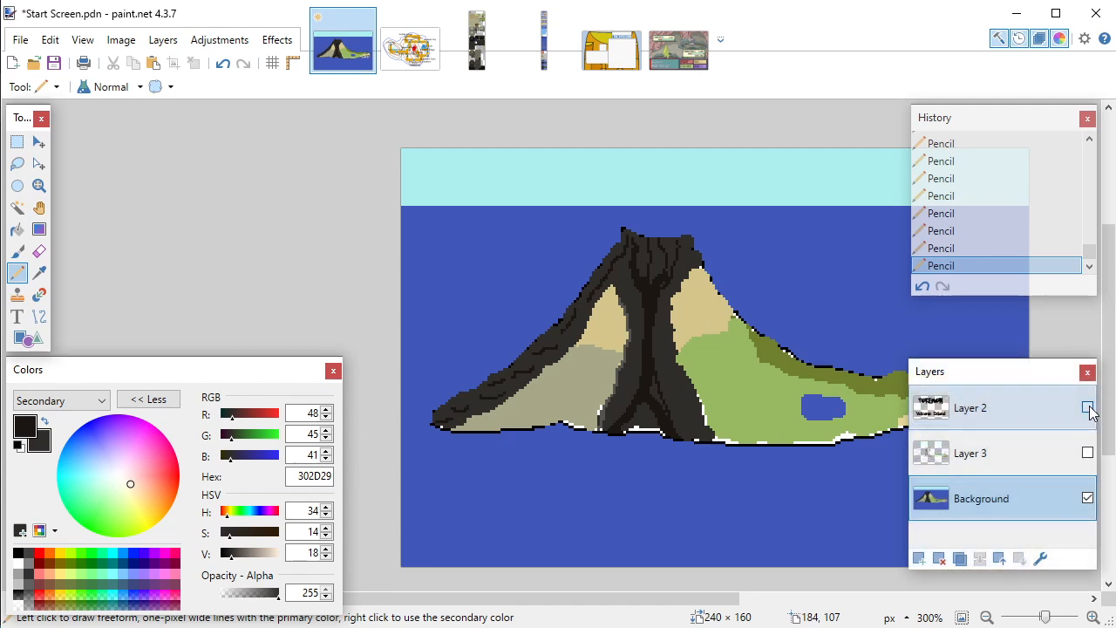
{"action": "scroll", "coordinate": [702, 603], "scroll_direction": "down", "scroll_amount": 1}
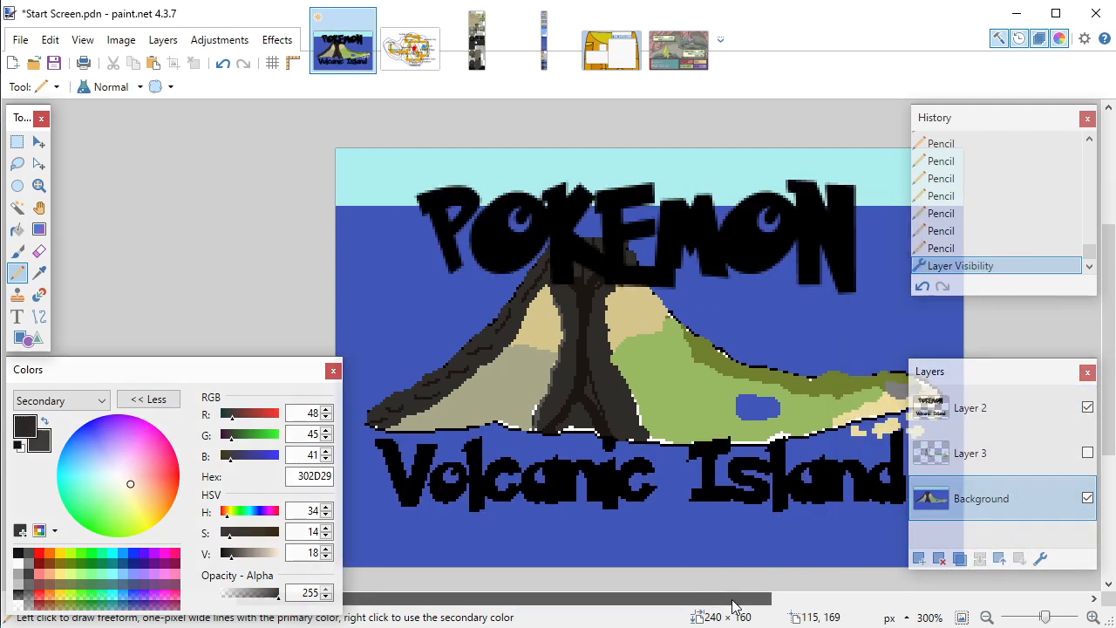
{"action": "scroll", "coordinate": [632, 420], "scroll_direction": "up", "scroll_amount": 1}
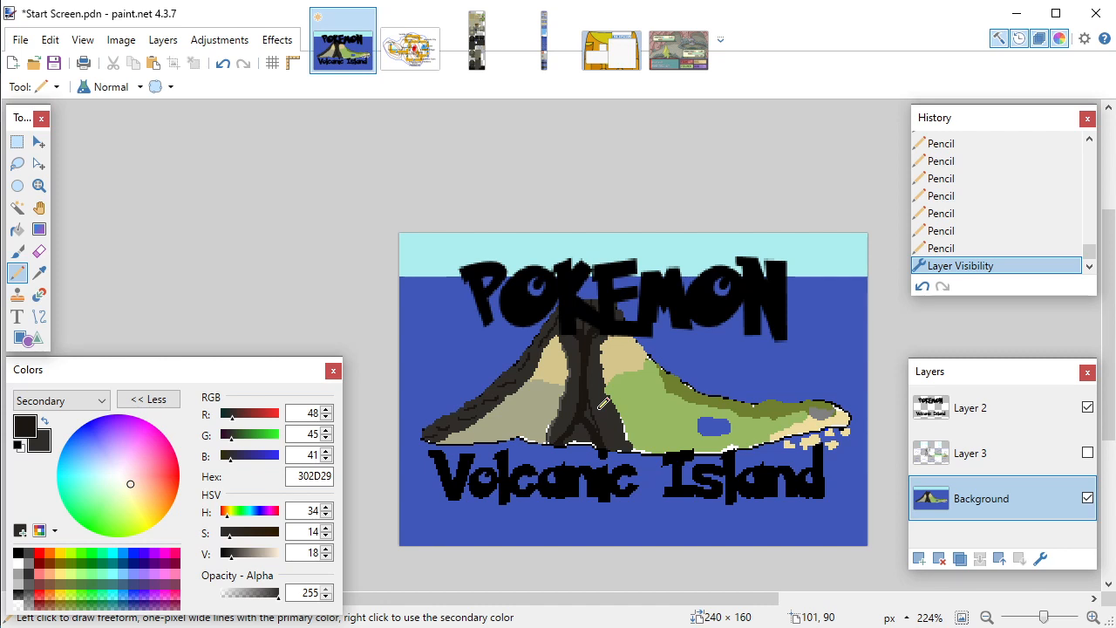
{"action": "left_click", "coordinate": [1088, 407]}
Step: Pencil near-black pixels into the gaps where the crater cracks join the top of the central trunk
{"action": "scroll", "coordinate": [578, 373], "scroll_direction": "up", "scroll_amount": 5}
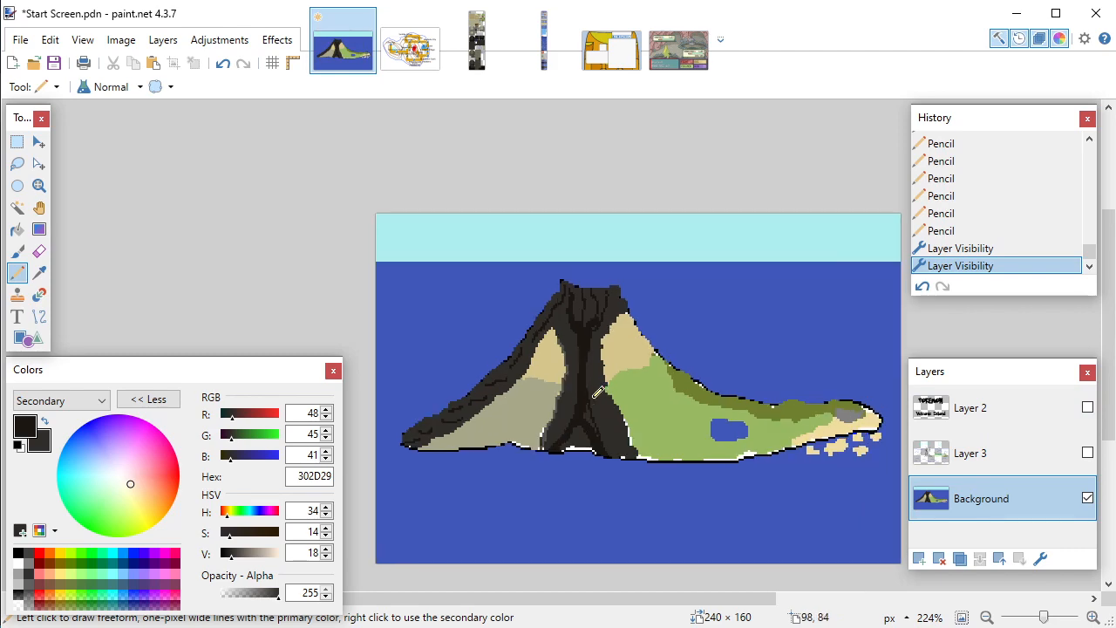
{"action": "scroll", "coordinate": [583, 388], "scroll_direction": "up", "scroll_amount": 1}
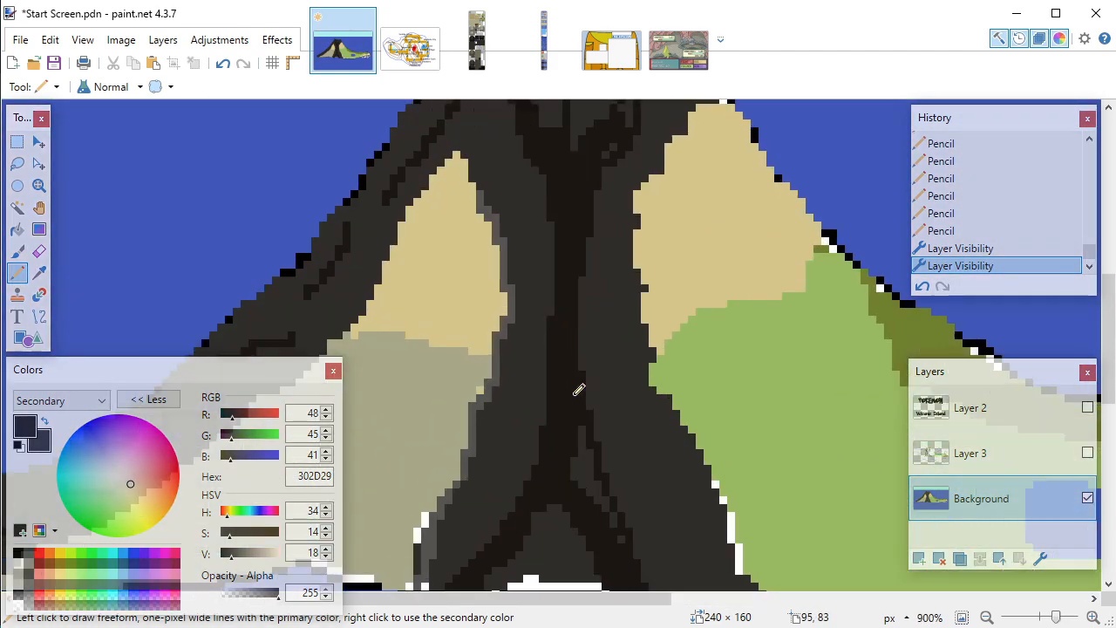
{"action": "scroll", "coordinate": [592, 358], "scroll_direction": "up", "scroll_amount": 1}
{"action": "scroll", "coordinate": [593, 360], "scroll_direction": "up", "scroll_amount": 2}
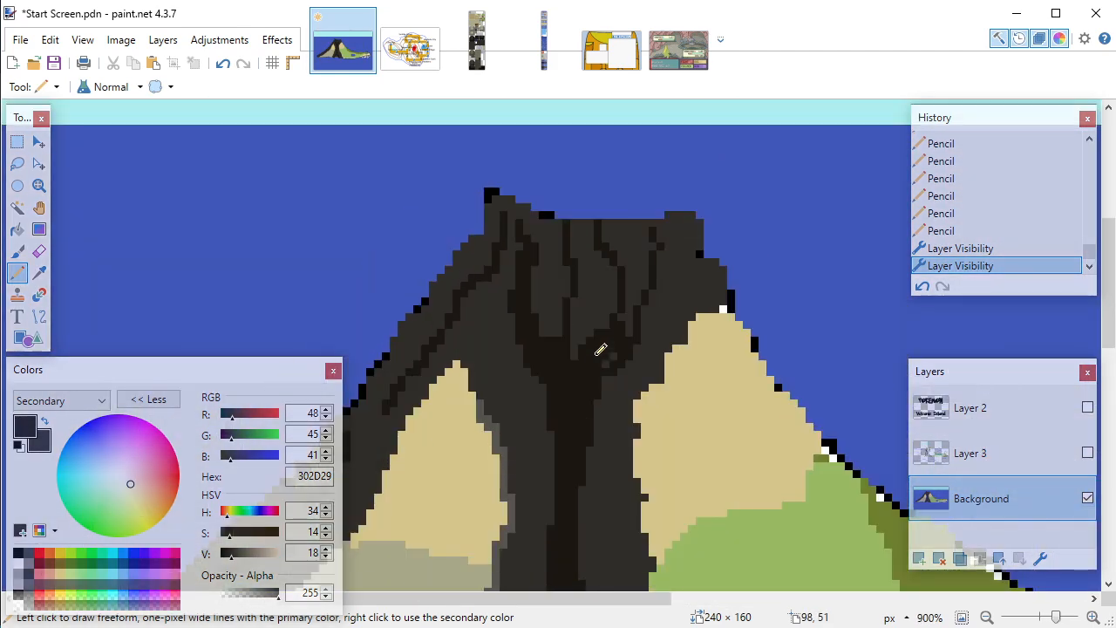
{"action": "left_click", "coordinate": [587, 348]}
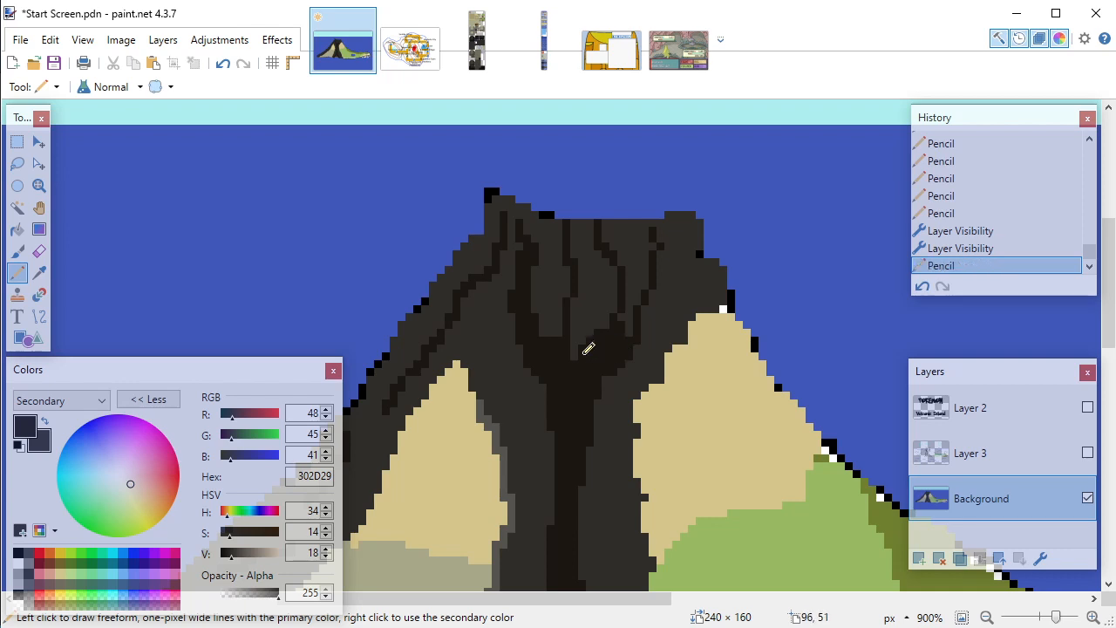
{"action": "left_click", "coordinate": [581, 351]}
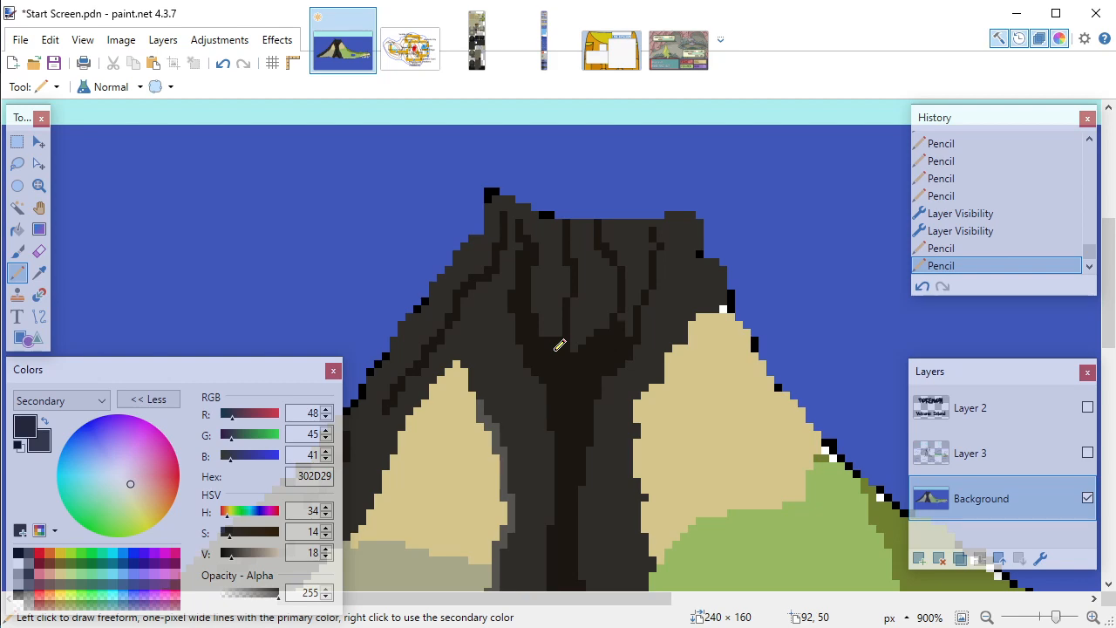
{"action": "scroll", "coordinate": [560, 346], "scroll_direction": "down", "scroll_amount": 3}
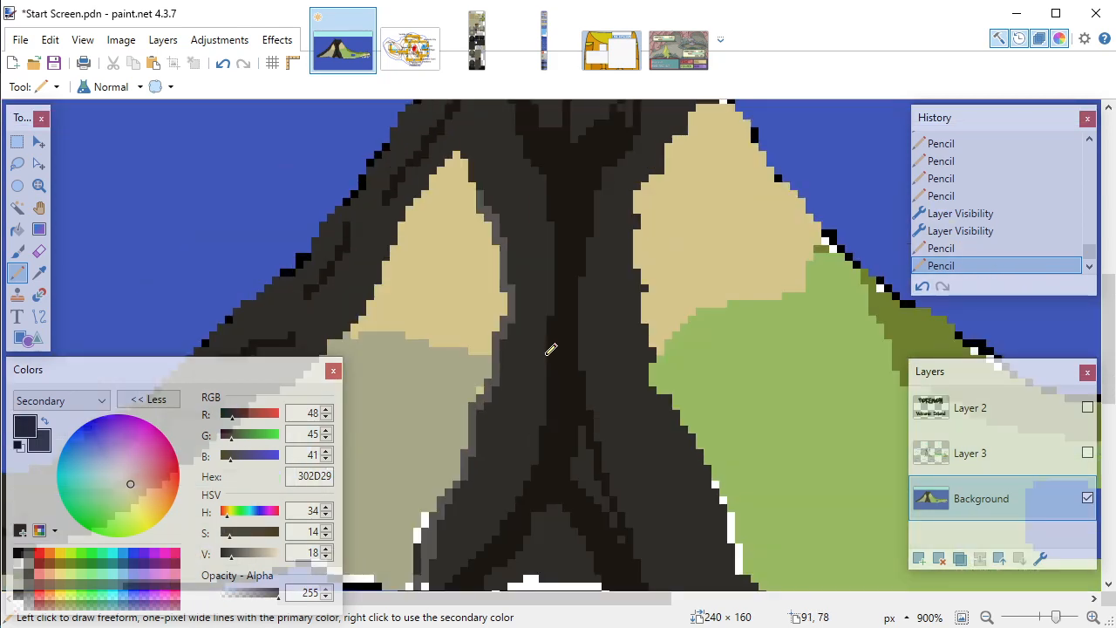
Step: Look over the island's town and route layout in Map.pdn, then return to the Start Screen artwork
{"action": "key", "text": "ctrl+Tab"}
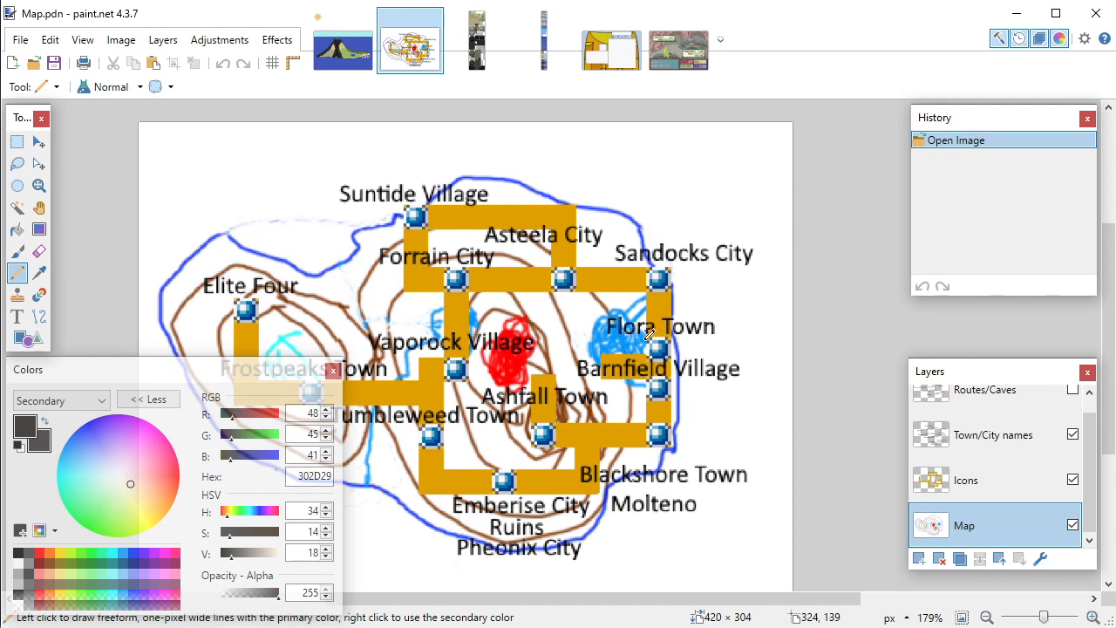
{"action": "scroll", "coordinate": [617, 404], "scroll_direction": "down", "scroll_amount": 2}
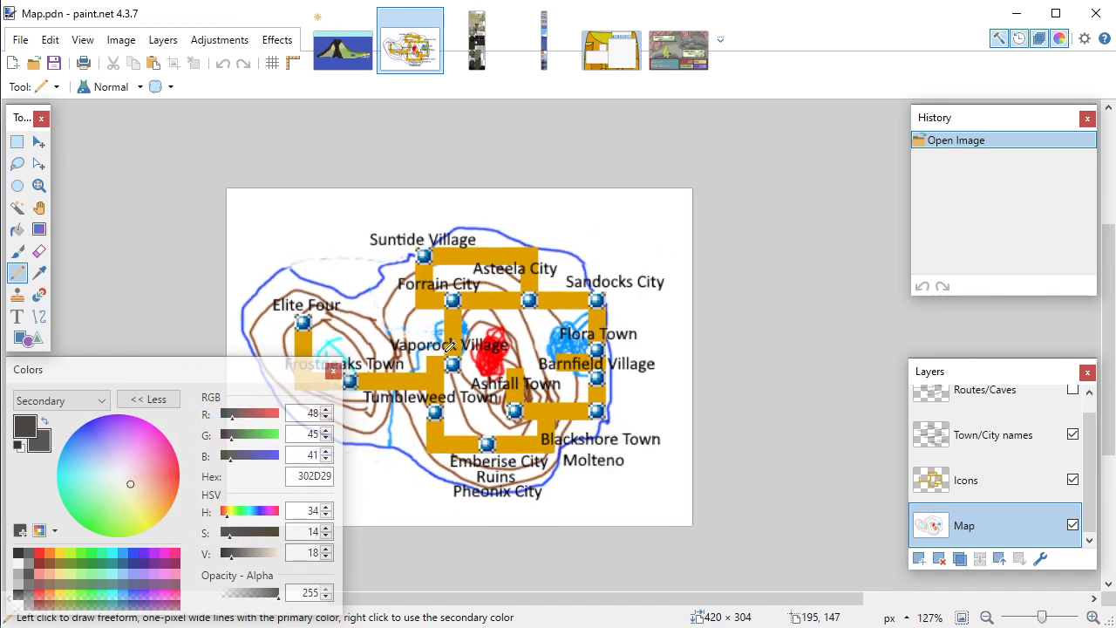
{"action": "left_click_drag", "start_coordinate": [641, 600], "coordinate": [601, 601]}
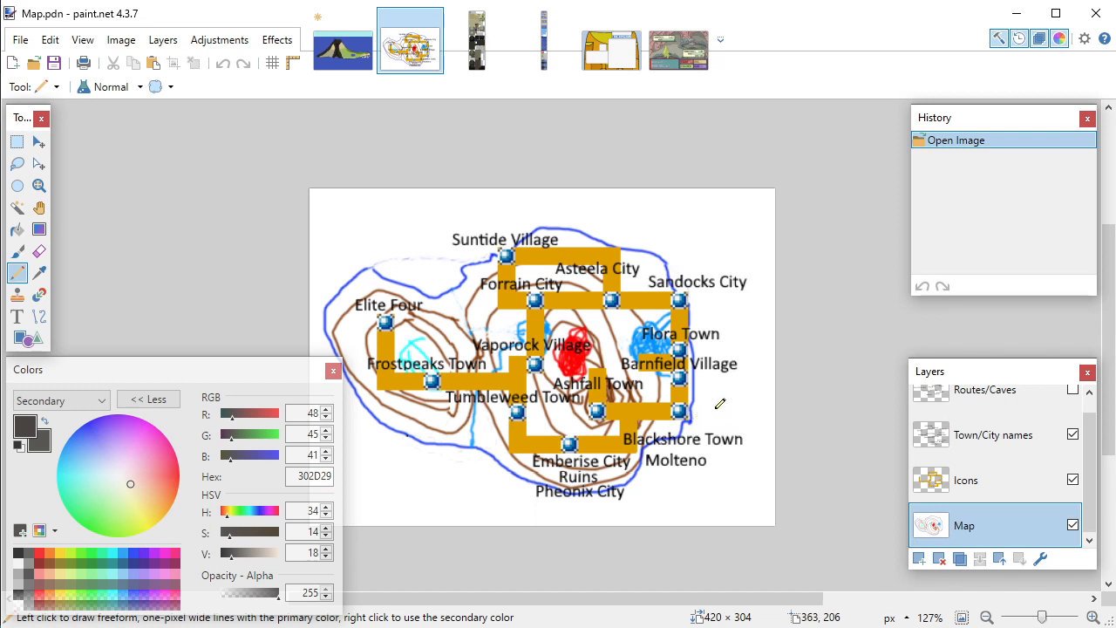
{"action": "left_click", "coordinate": [332, 70]}
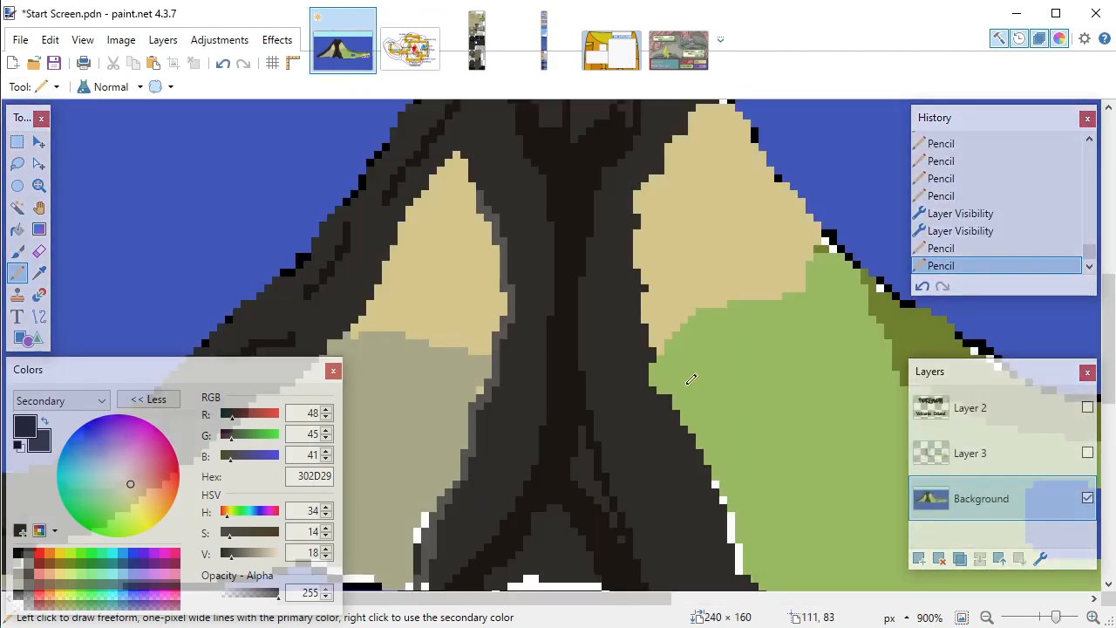
{"action": "scroll", "coordinate": [594, 337], "scroll_direction": "down", "scroll_amount": 3}
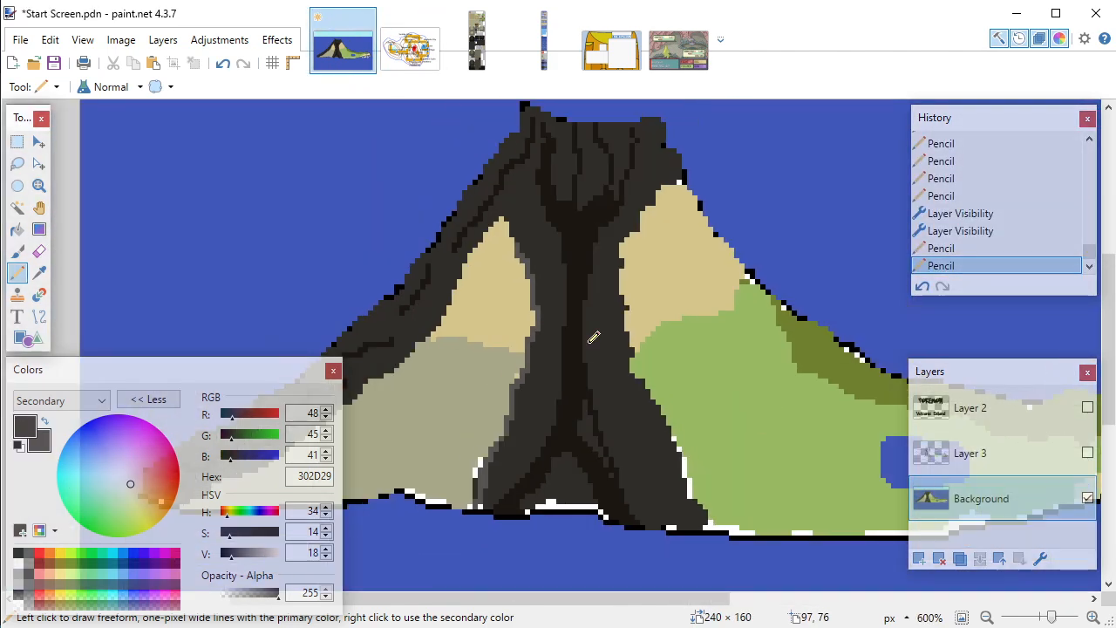
{"action": "scroll", "coordinate": [597, 339], "scroll_direction": "up", "scroll_amount": 3}
{"action": "scroll", "coordinate": [598, 340], "scroll_direction": "down", "scroll_amount": 1}
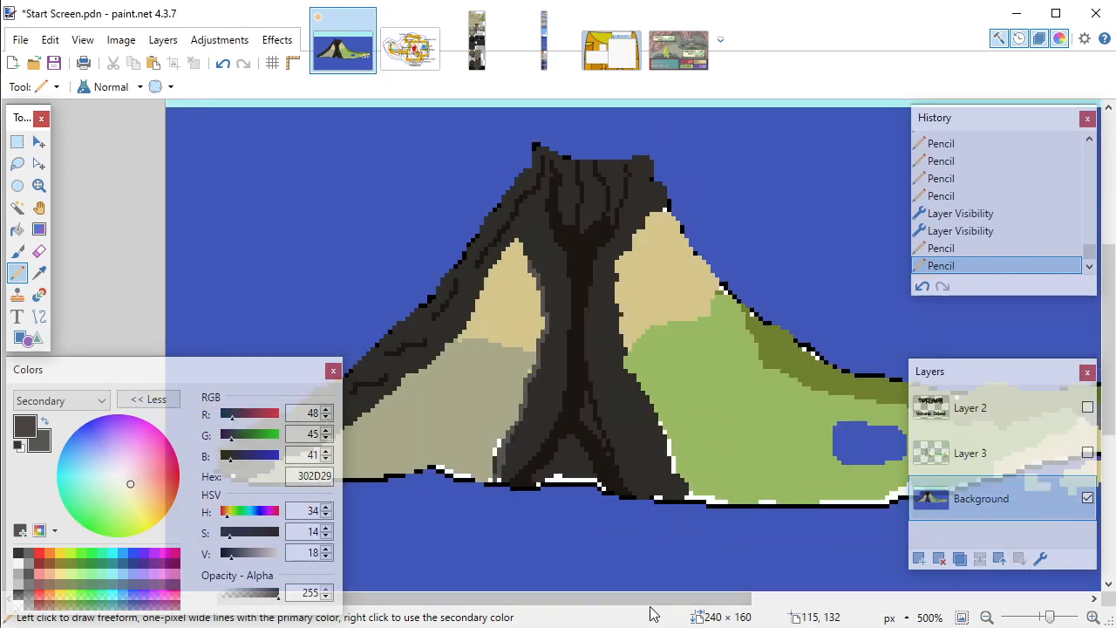
{"action": "mouse_move", "coordinate": [650, 602]}
{"action": "left_mouse_down"}
{"action": "mouse_move", "coordinate": [752, 610]}
{"action": "mouse_move", "coordinate": [575, 610]}
{"action": "mouse_move", "coordinate": [769, 610]}
{"action": "mouse_move", "coordinate": [622, 617]}
{"action": "mouse_move", "coordinate": [641, 621]}
{"action": "left_mouse_up"}
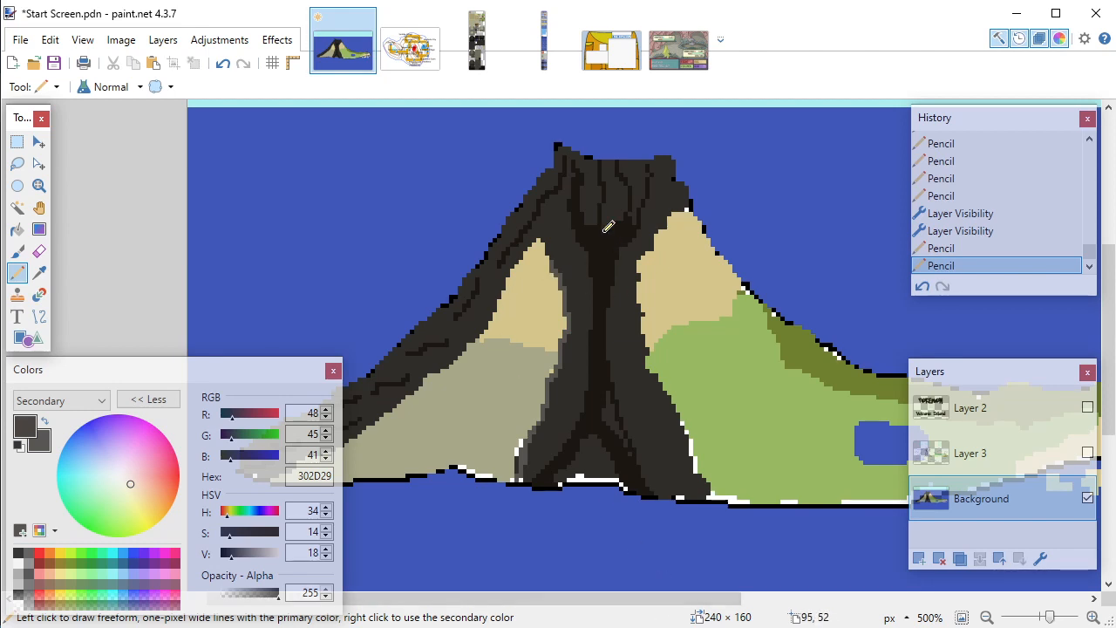
{"action": "scroll", "coordinate": [608, 201], "scroll_direction": "up", "scroll_amount": 4}
{"action": "scroll", "coordinate": [632, 261], "scroll_direction": "up", "scroll_amount": 1}
{"action": "scroll", "coordinate": [621, 211], "scroll_direction": "up", "scroll_amount": 3}
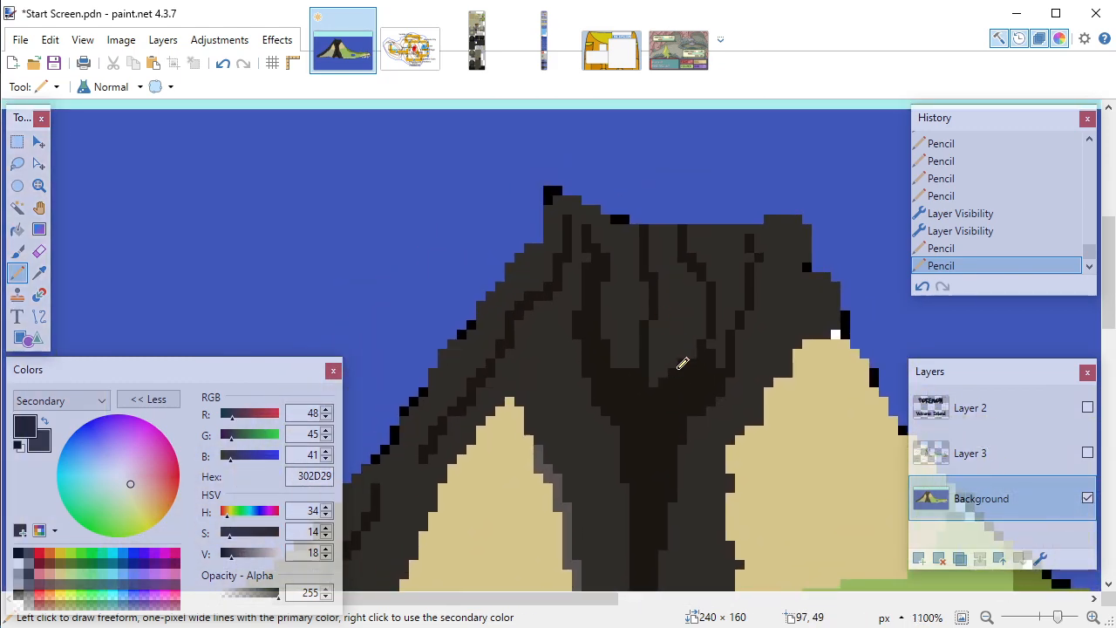
{"action": "scroll", "coordinate": [685, 353], "scroll_direction": "down", "scroll_amount": 5}
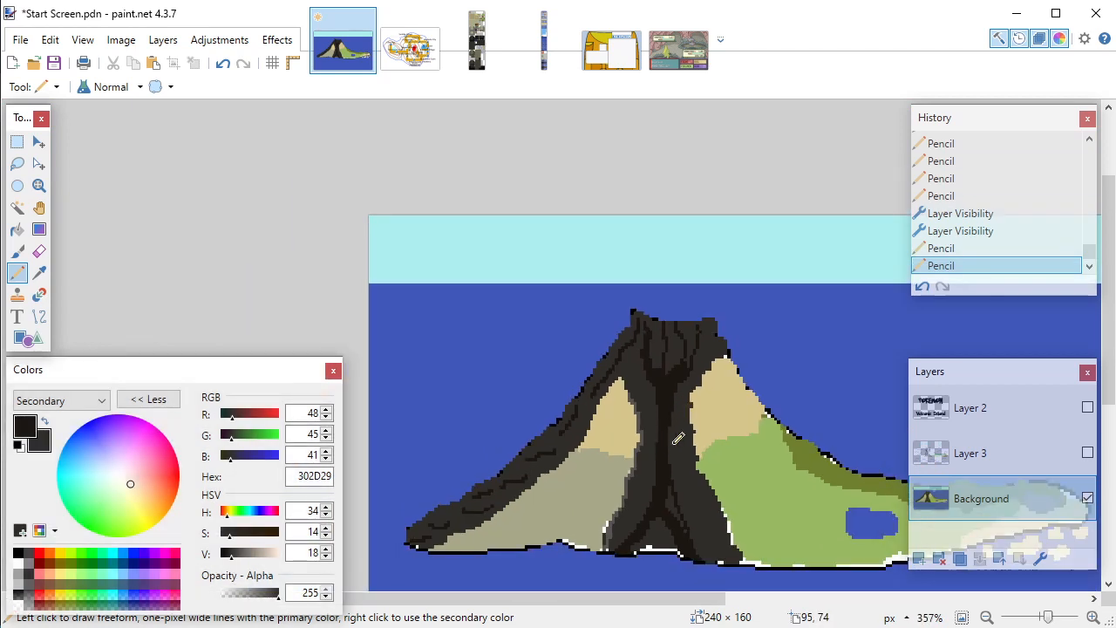
Step: Sample grey 565450 from the central lava's left edge as the primary colour and pencil highlights along its lower right edge, covering white pixels
{"action": "left_click", "coordinate": [39, 273]}
{"action": "scroll", "coordinate": [622, 486], "scroll_direction": "up", "scroll_amount": 3}
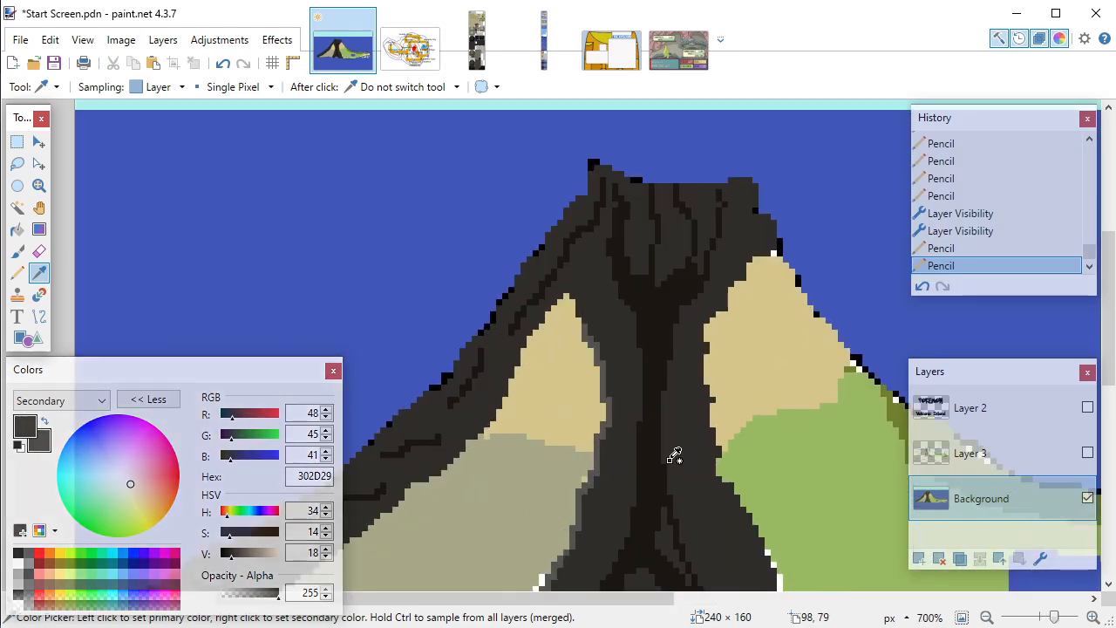
{"action": "left_click", "coordinate": [580, 433]}
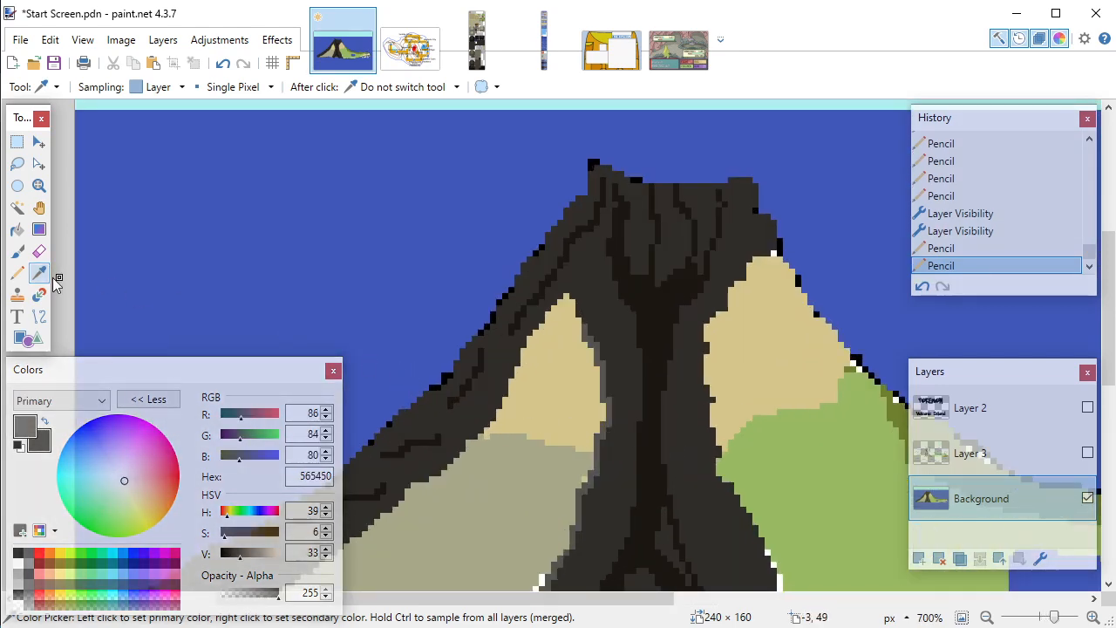
{"action": "left_click", "coordinate": [17, 273]}
{"action": "scroll", "coordinate": [777, 440], "scroll_direction": "down", "scroll_amount": 3}
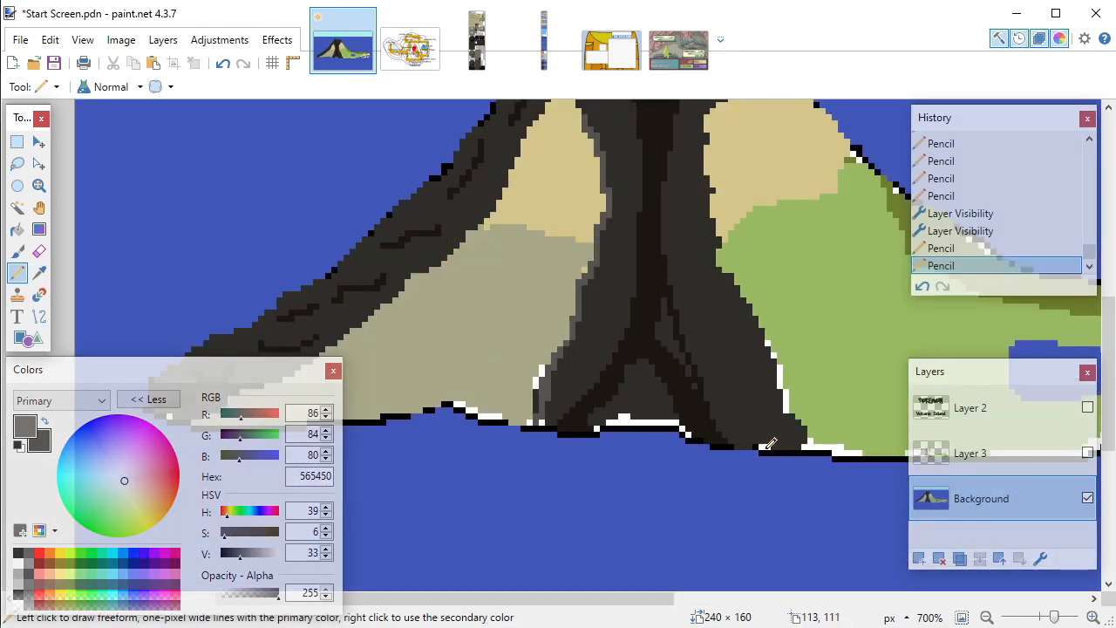
{"action": "left_click", "coordinate": [812, 445]}
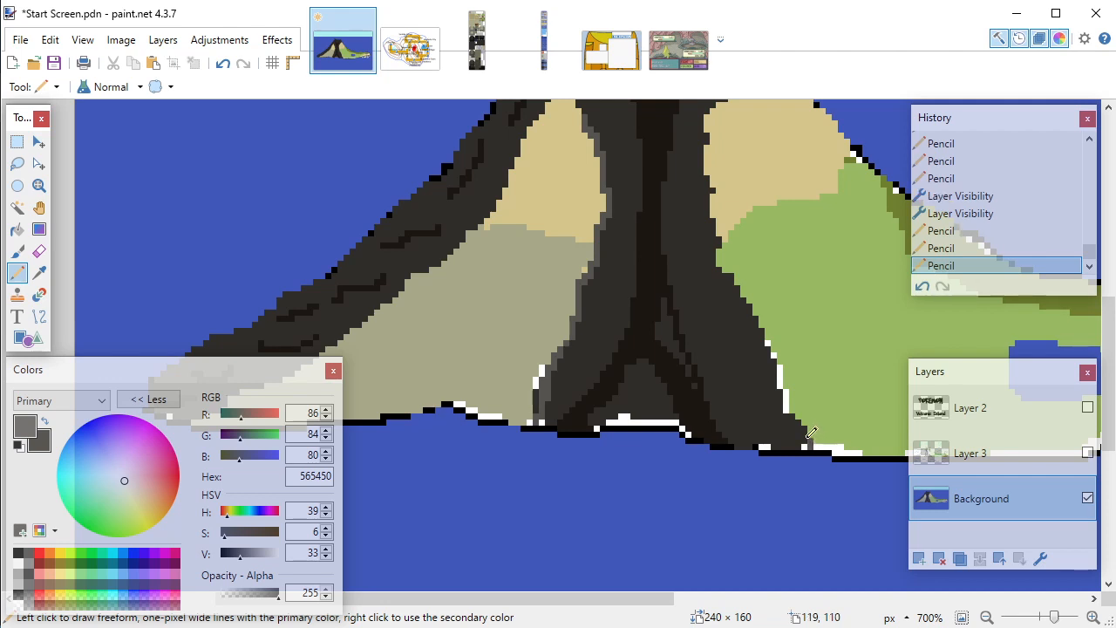
{"action": "left_click", "coordinate": [806, 430]}
{"action": "left_click", "coordinate": [797, 419]}
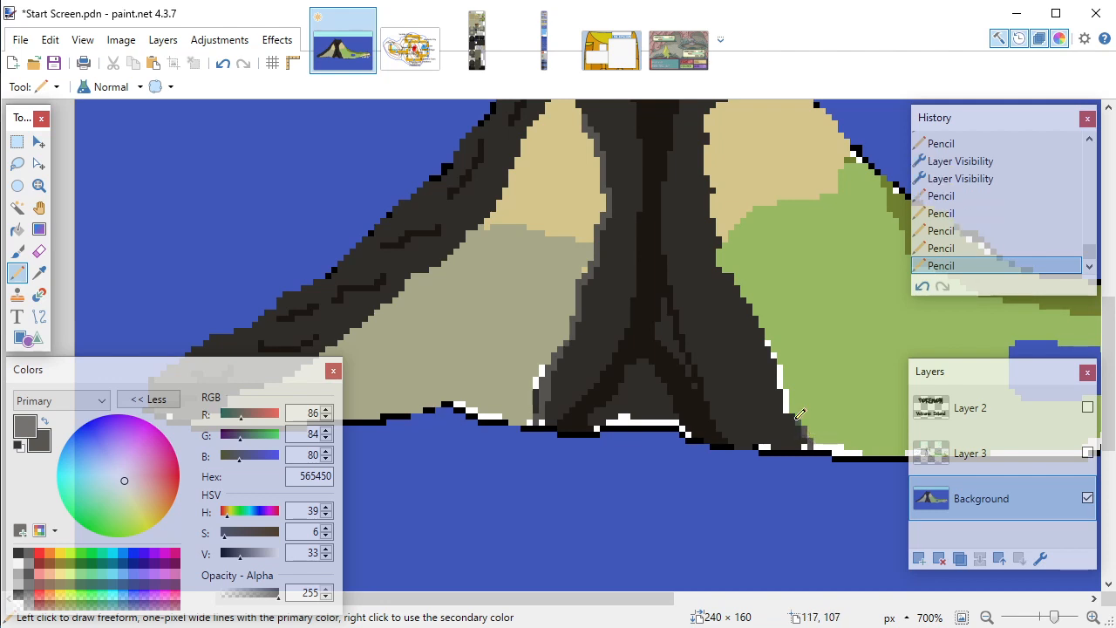
{"action": "left_click", "coordinate": [790, 406]}
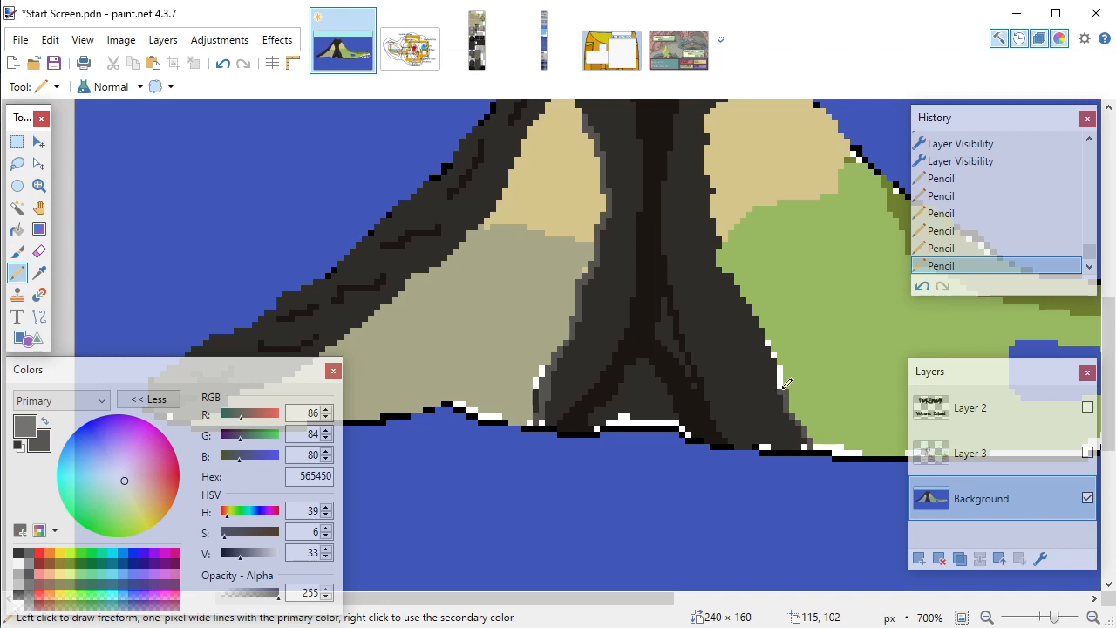
{"action": "left_click", "coordinate": [784, 382]}
{"action": "left_click", "coordinate": [784, 370]}
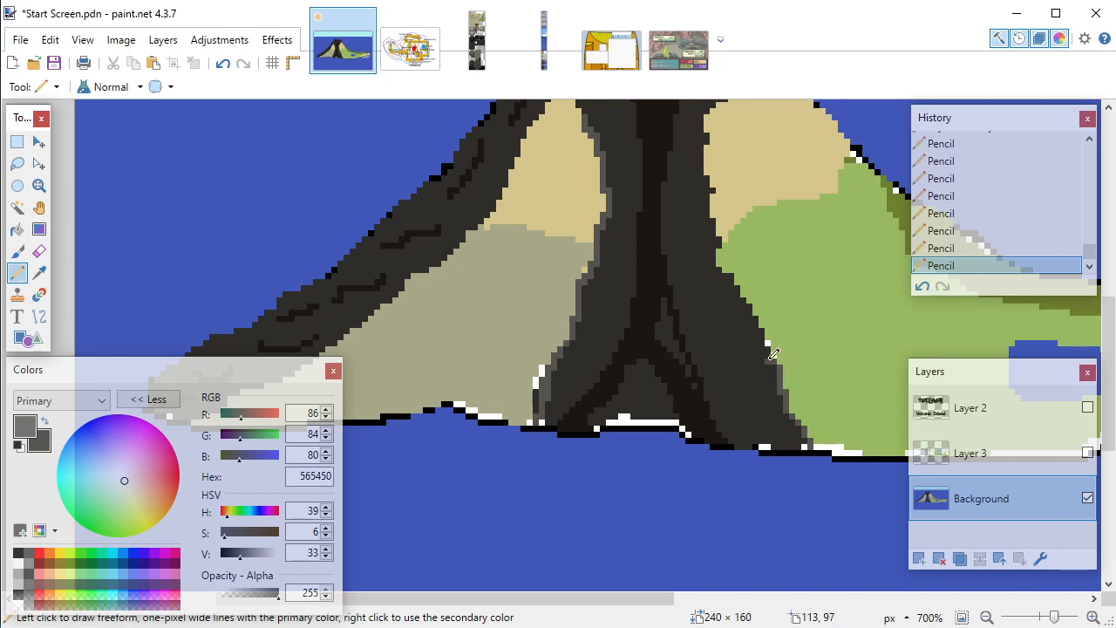
{"action": "left_click", "coordinate": [763, 347]}
Step: Pencil grey 565450 highlight pixels up the central lava's right edge, from the green slope to the middle of the sand patch
{"action": "scroll", "coordinate": [746, 318], "scroll_direction": "up", "scroll_amount": 2}
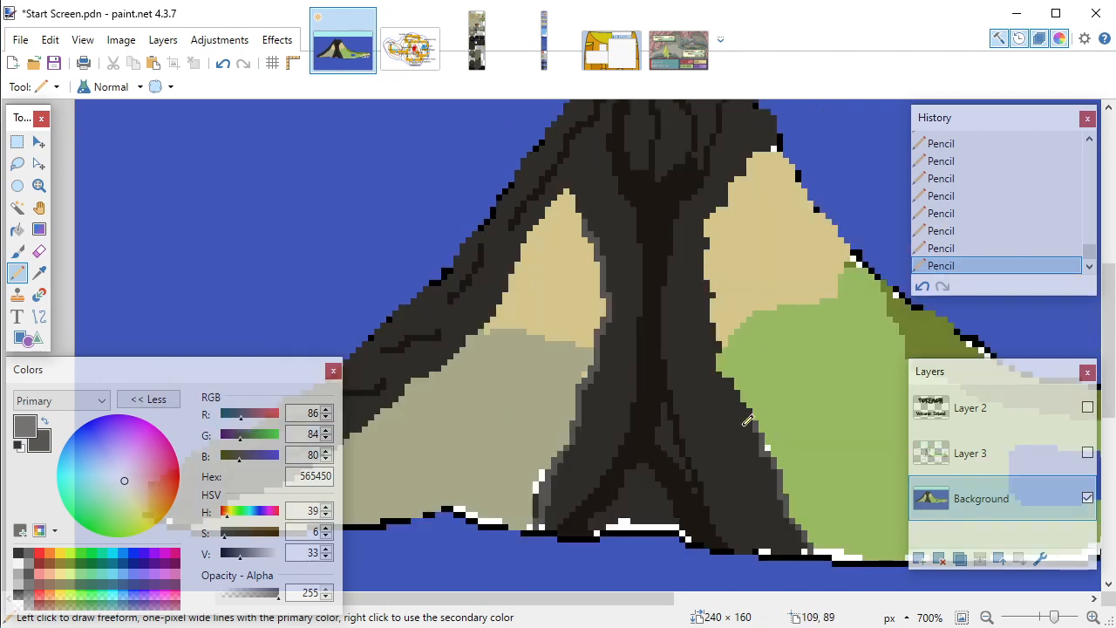
{"action": "scroll", "coordinate": [764, 399], "scroll_direction": "up", "scroll_amount": 3}
{"action": "mouse_move", "coordinate": [757, 408]}
{"action": "left_mouse_down"}
{"action": "mouse_move", "coordinate": [699, 326]}
{"action": "mouse_move", "coordinate": [703, 269]}
{"action": "left_mouse_up"}
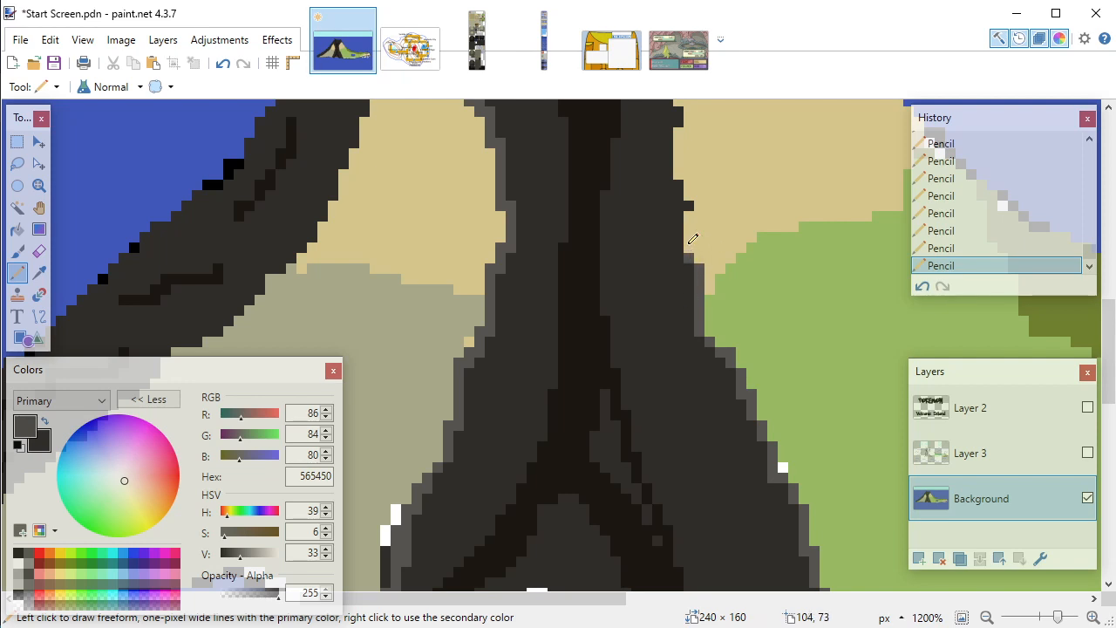
{"action": "left_click_drag", "start_coordinate": [694, 234], "coordinate": [694, 184]}
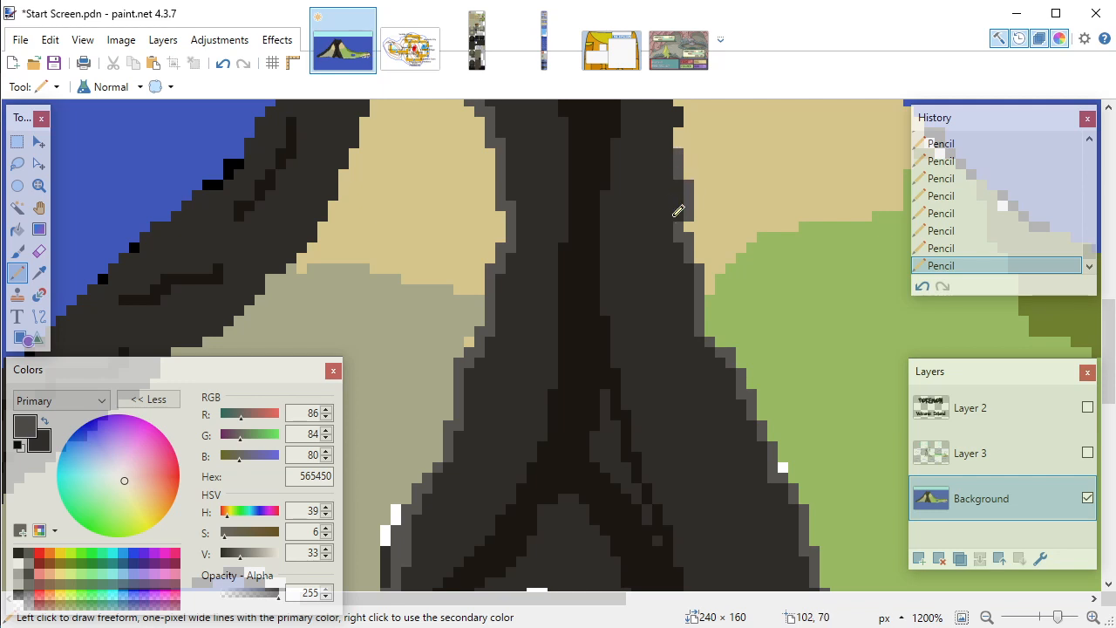
{"action": "scroll", "coordinate": [680, 218], "scroll_direction": "up", "scroll_amount": 2}
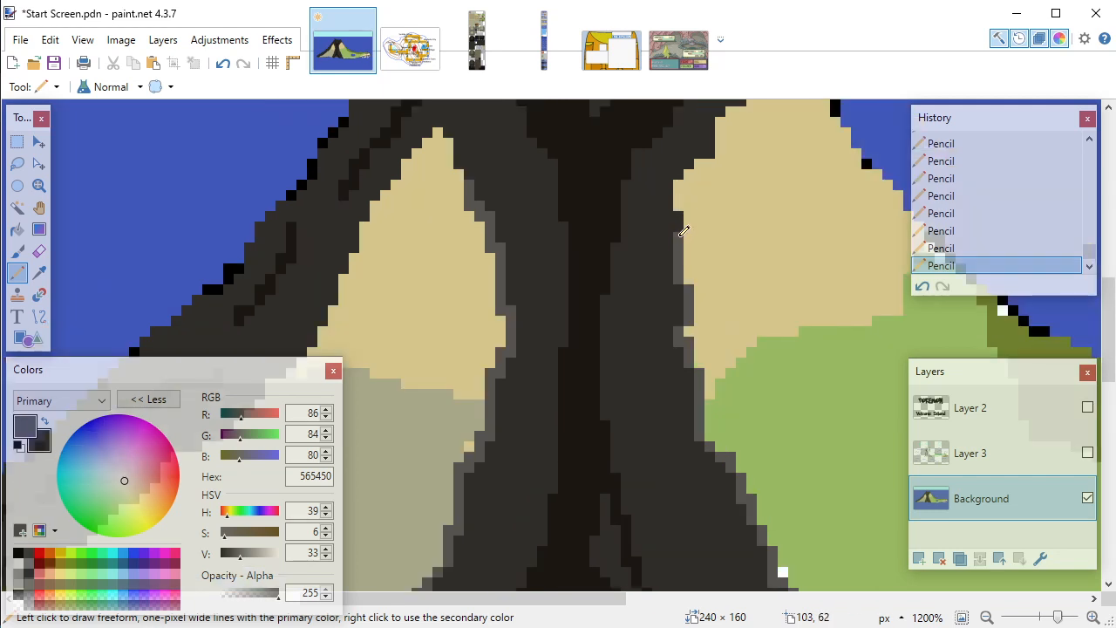
{"action": "left_click_drag", "start_coordinate": [690, 225], "coordinate": [684, 188]}
{"action": "scroll", "coordinate": [688, 218], "scroll_direction": "up", "scroll_amount": 2}
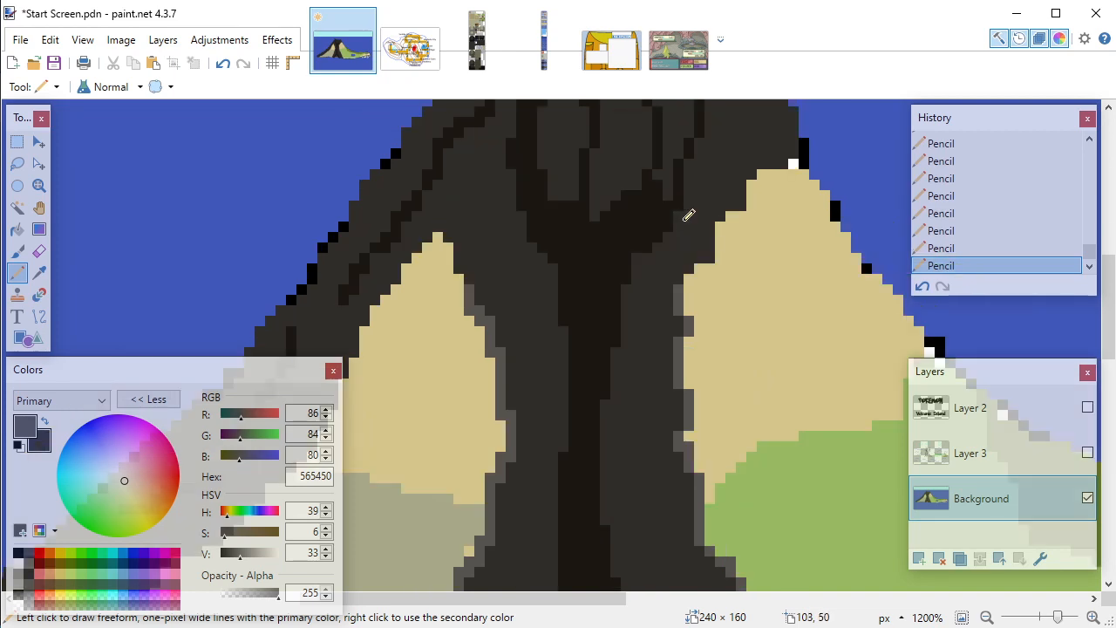
Step: Extend the grey highlights diagonally along the lava bordering the right sand patch up to its peak, covering the white pixel there
{"action": "left_click", "coordinate": [700, 268]}
{"action": "left_click", "coordinate": [709, 260]}
{"action": "left_click", "coordinate": [722, 234]}
{"action": "left_click", "coordinate": [721, 229]}
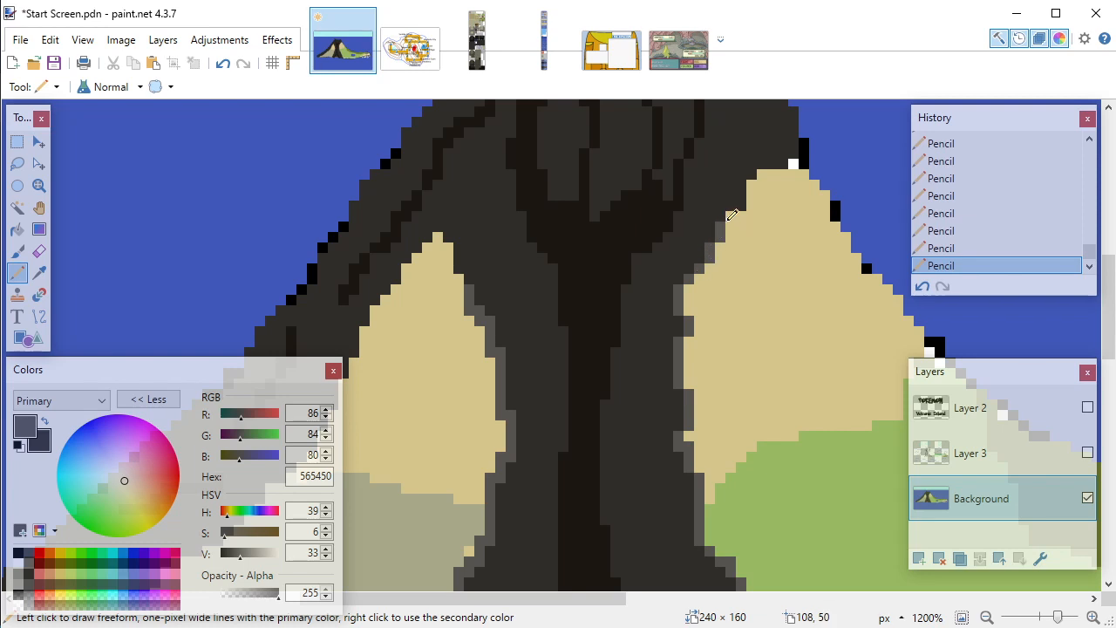
{"action": "left_click", "coordinate": [732, 216]}
{"action": "left_click", "coordinate": [742, 204]}
{"action": "left_click", "coordinate": [749, 184]}
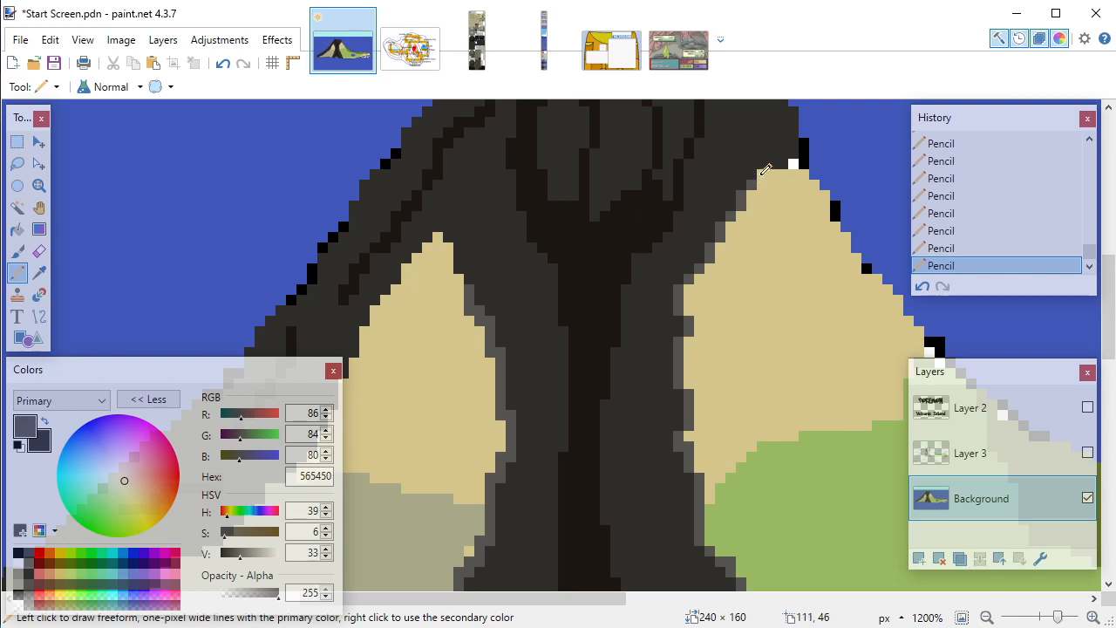
{"action": "left_click", "coordinate": [762, 175]}
{"action": "left_click", "coordinate": [773, 175]}
{"action": "left_click", "coordinate": [781, 174]}
{"action": "left_click", "coordinate": [794, 162]}
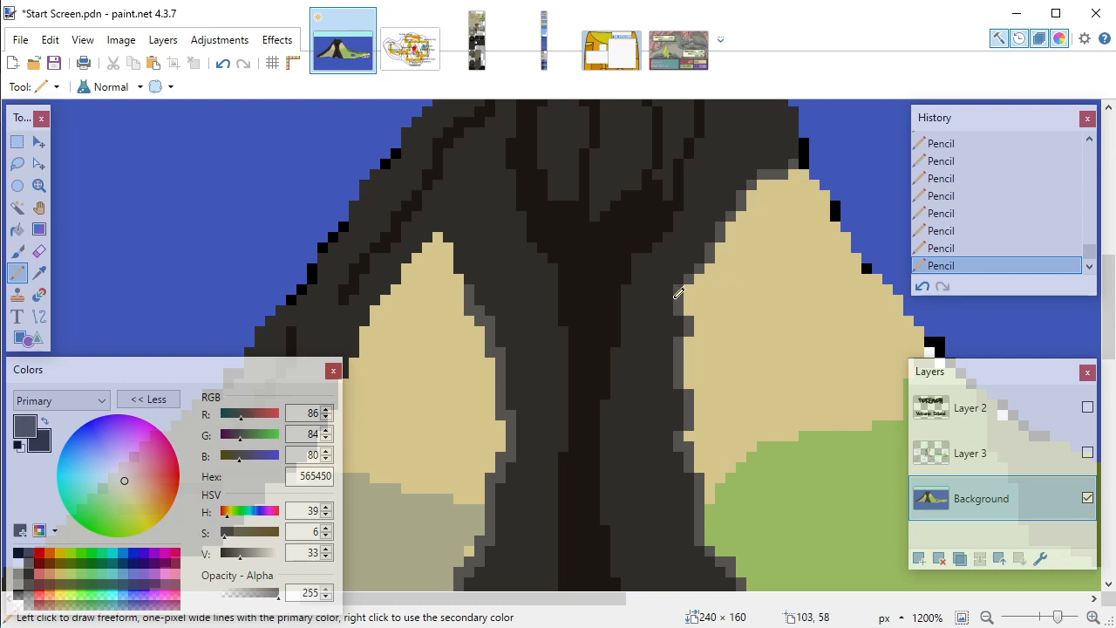
Step: Try a pencil touch-up in sampled sky blue 4058B8 beside the volcano's upper right outline and undo it
{"action": "scroll", "coordinate": [678, 293], "scroll_direction": "down", "scroll_amount": 2}
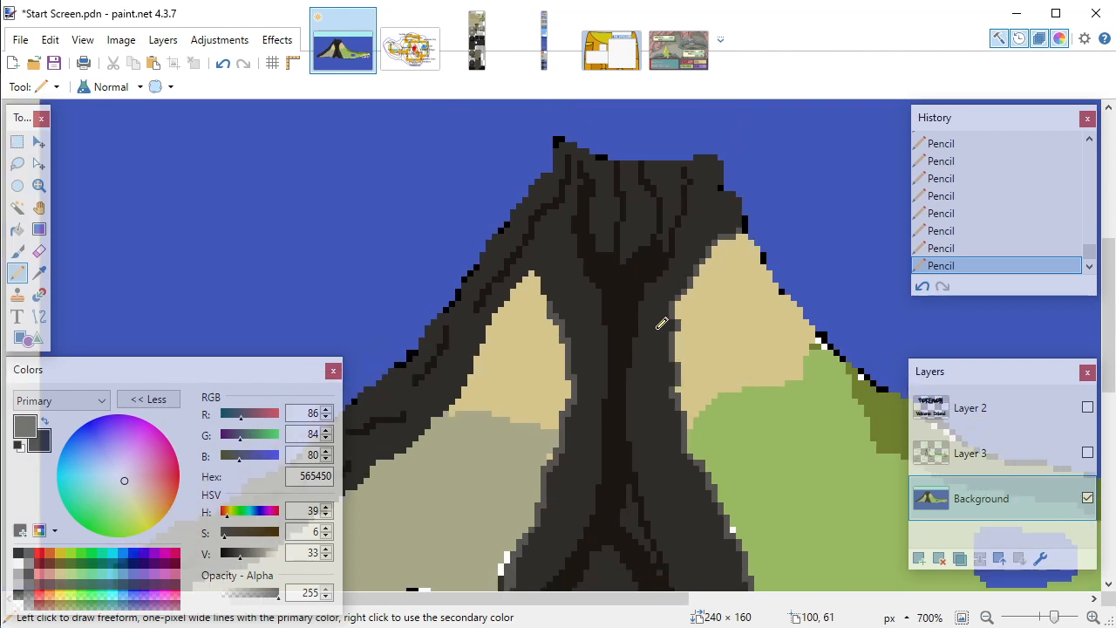
{"action": "scroll", "coordinate": [661, 323], "scroll_direction": "down", "scroll_amount": 1}
{"action": "scroll", "coordinate": [683, 359], "scroll_direction": "down", "scroll_amount": 1}
{"action": "scroll", "coordinate": [603, 382], "scroll_direction": "up", "scroll_amount": 2}
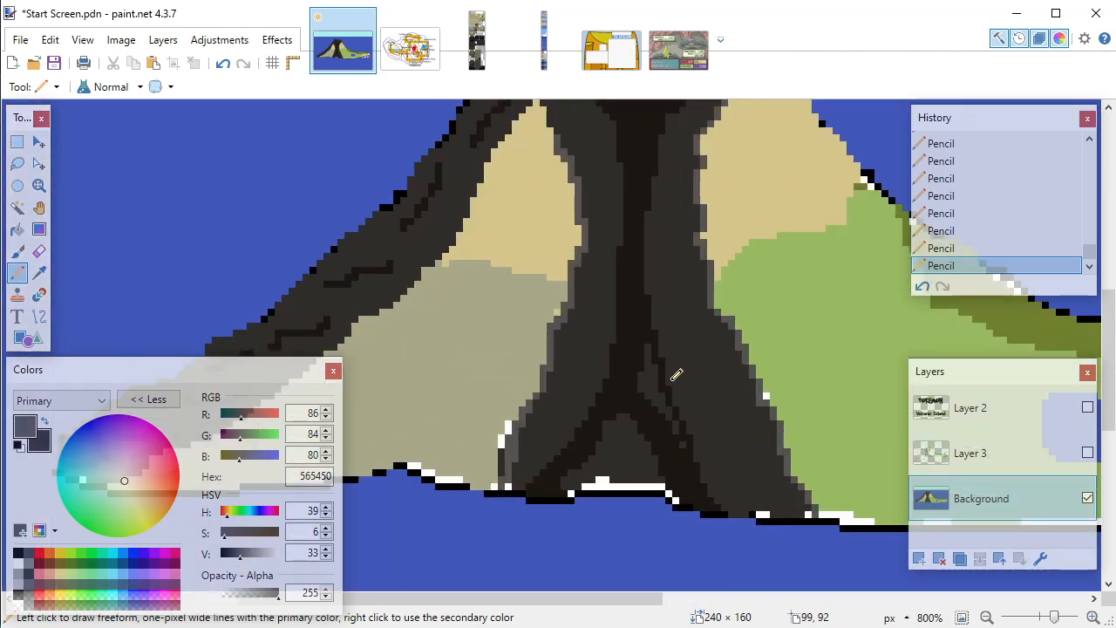
{"action": "scroll", "coordinate": [663, 351], "scroll_direction": "down", "scroll_amount": 1}
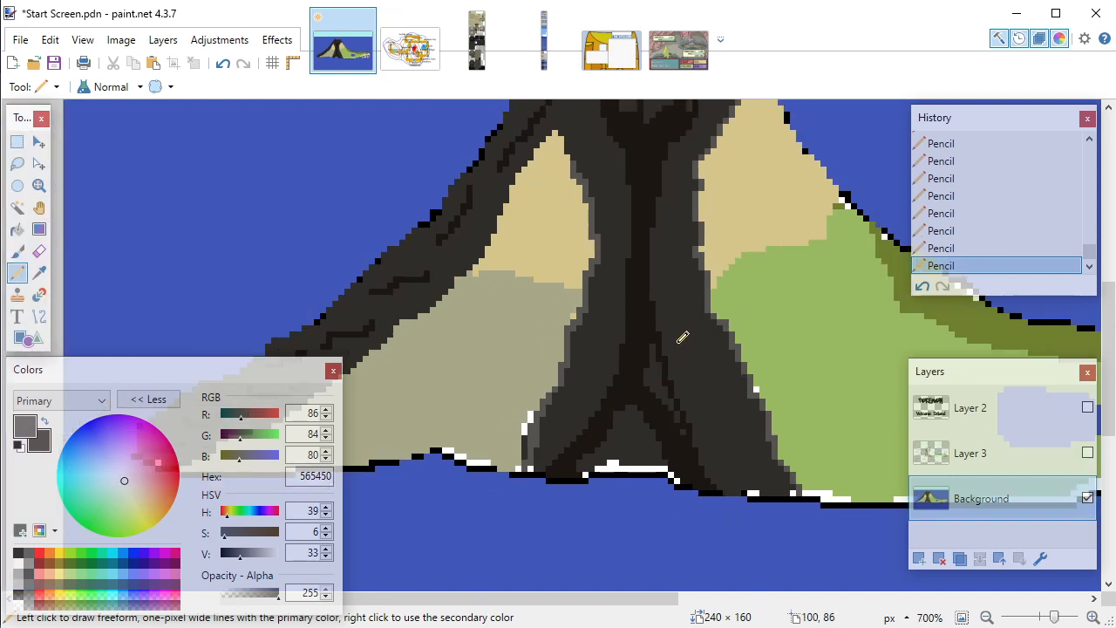
{"action": "scroll", "coordinate": [678, 388], "scroll_direction": "up", "scroll_amount": 1}
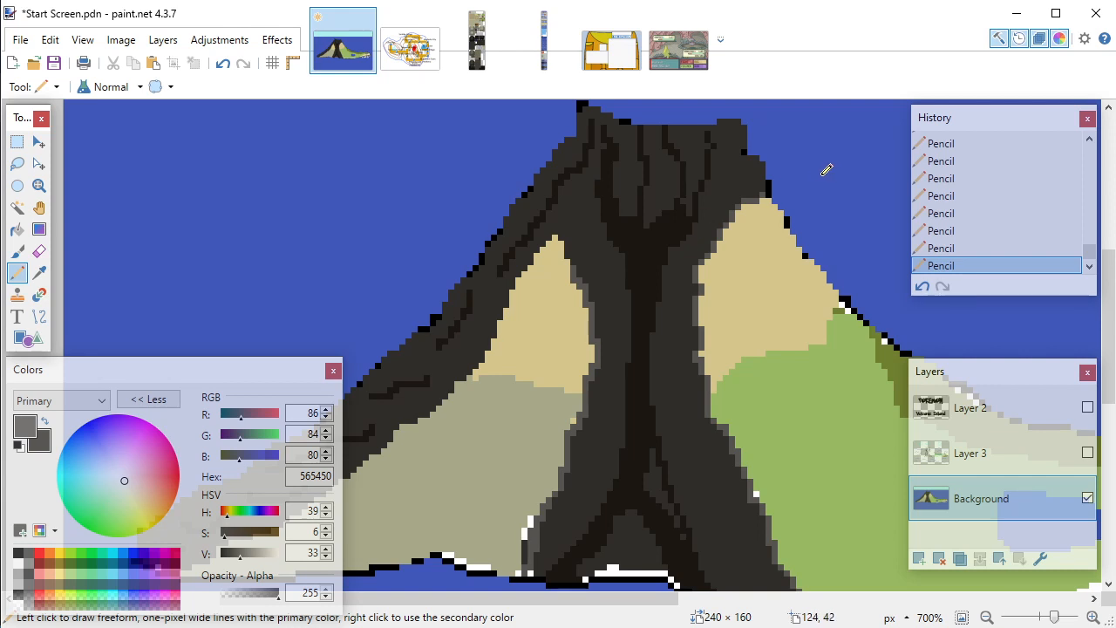
{"action": "key", "text": "h"}
{"action": "key", "text": "k"}
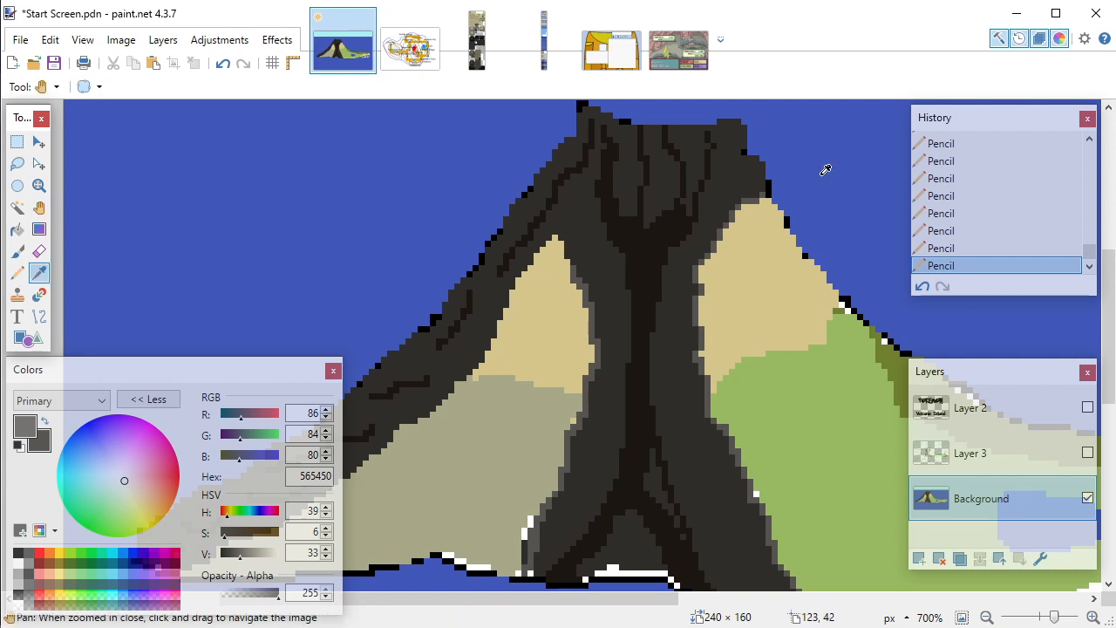
{"action": "left_click", "coordinate": [819, 176]}
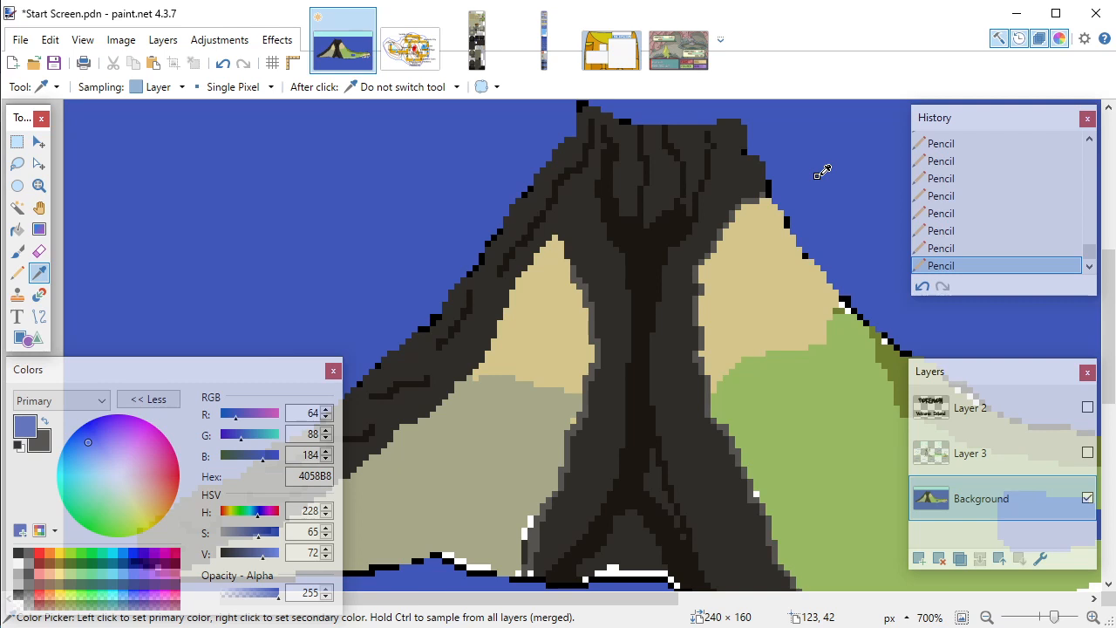
{"action": "key", "text": "p"}
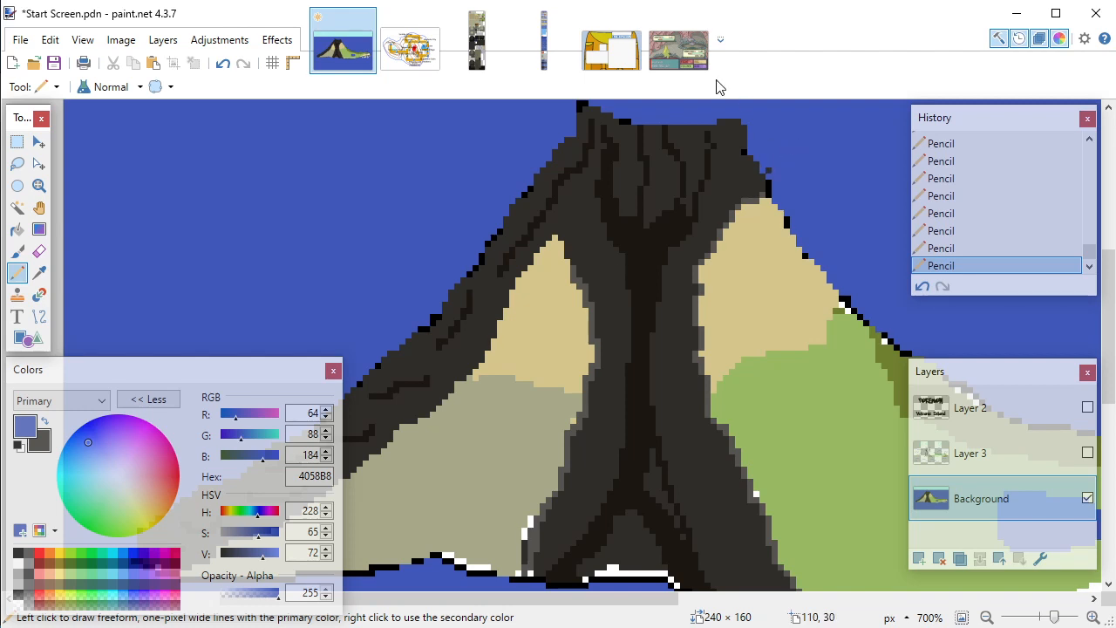
{"action": "left_click", "coordinate": [223, 65]}
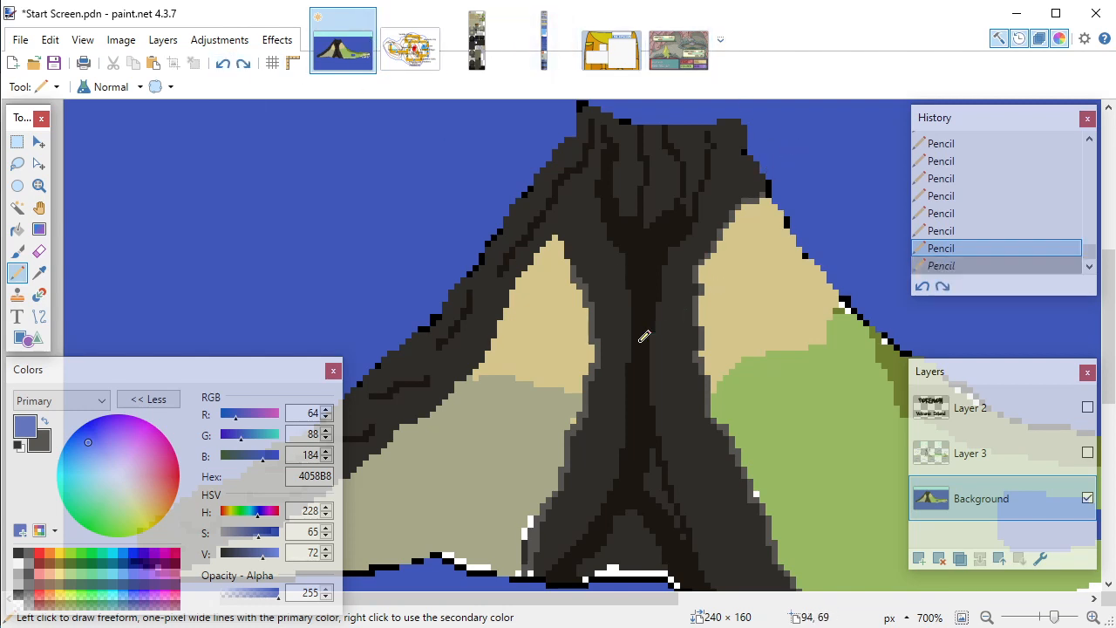
{"action": "scroll", "coordinate": [643, 336], "scroll_direction": "down", "scroll_amount": 1}
{"action": "scroll", "coordinate": [675, 354], "scroll_direction": "up", "scroll_amount": 1}
{"action": "scroll", "coordinate": [675, 354], "scroll_direction": "down", "scroll_amount": 1}
{"action": "scroll", "coordinate": [668, 372], "scroll_direction": "up", "scroll_amount": 1}
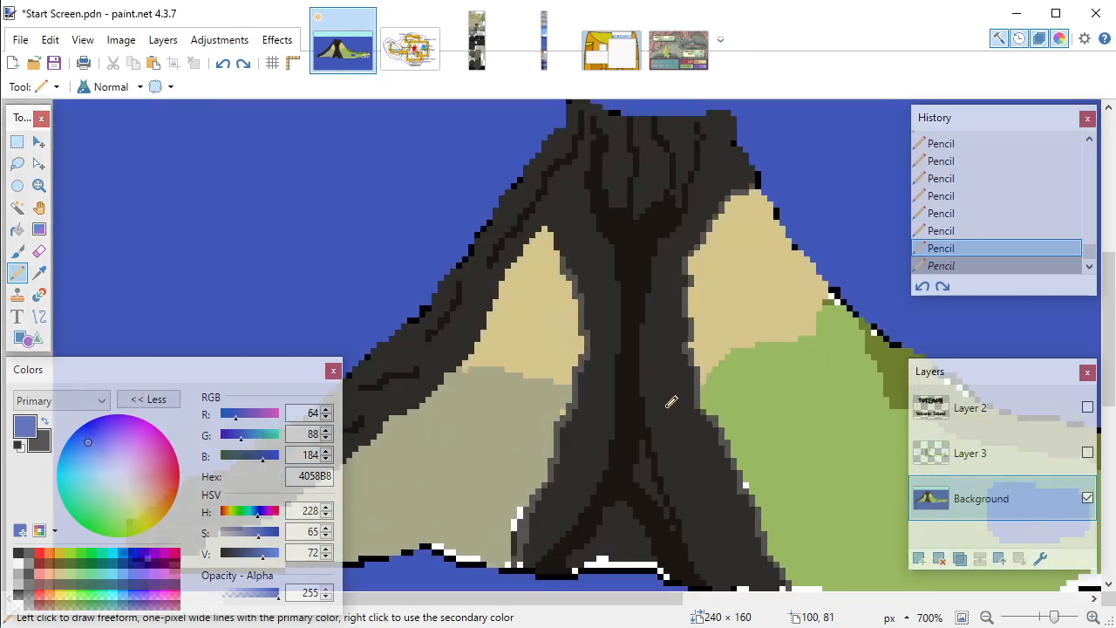
{"action": "scroll", "coordinate": [672, 402], "scroll_direction": "down", "scroll_amount": 1}
{"action": "scroll", "coordinate": [665, 400], "scroll_direction": "up", "scroll_amount": 1}
Step: Switch to the Story_Lore notes in Notepad, look through the Pokémon team sets near the end, and close the file
{"action": "key", "text": "alt+Tab"}
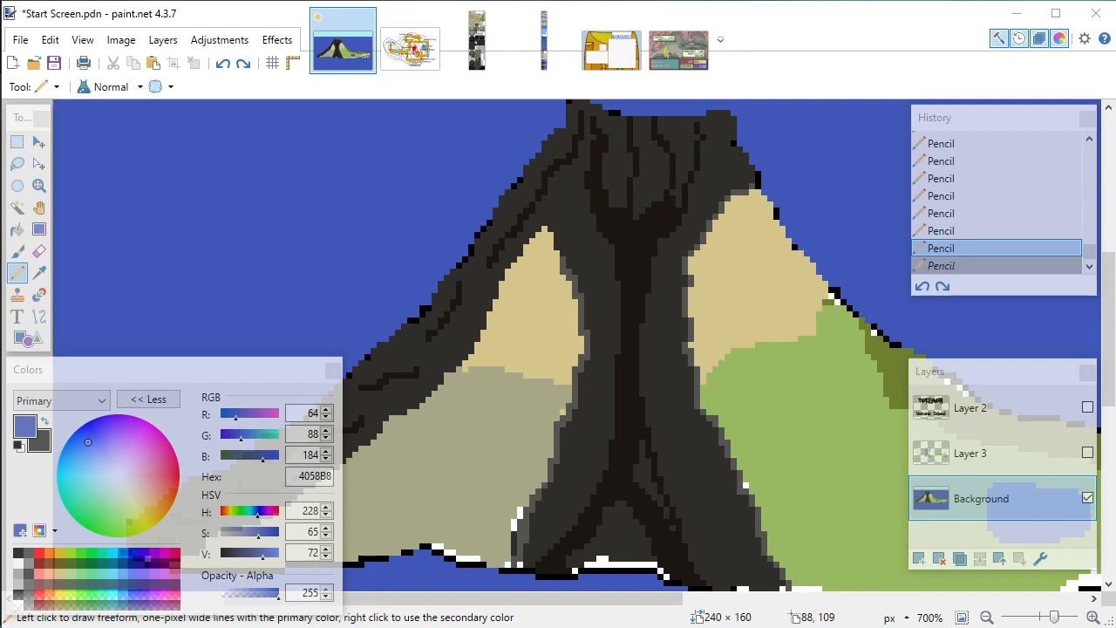
{"action": "key", "text": "alt+Tab"}
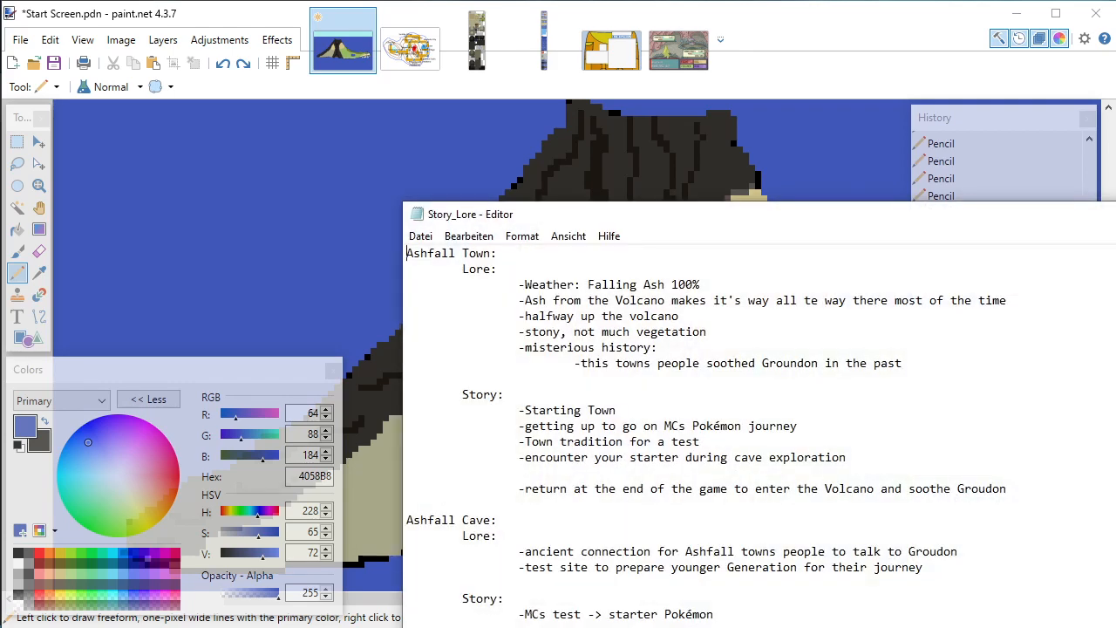
{"action": "scroll", "coordinate": [706, 434], "scroll_direction": "down", "scroll_amount": 20}
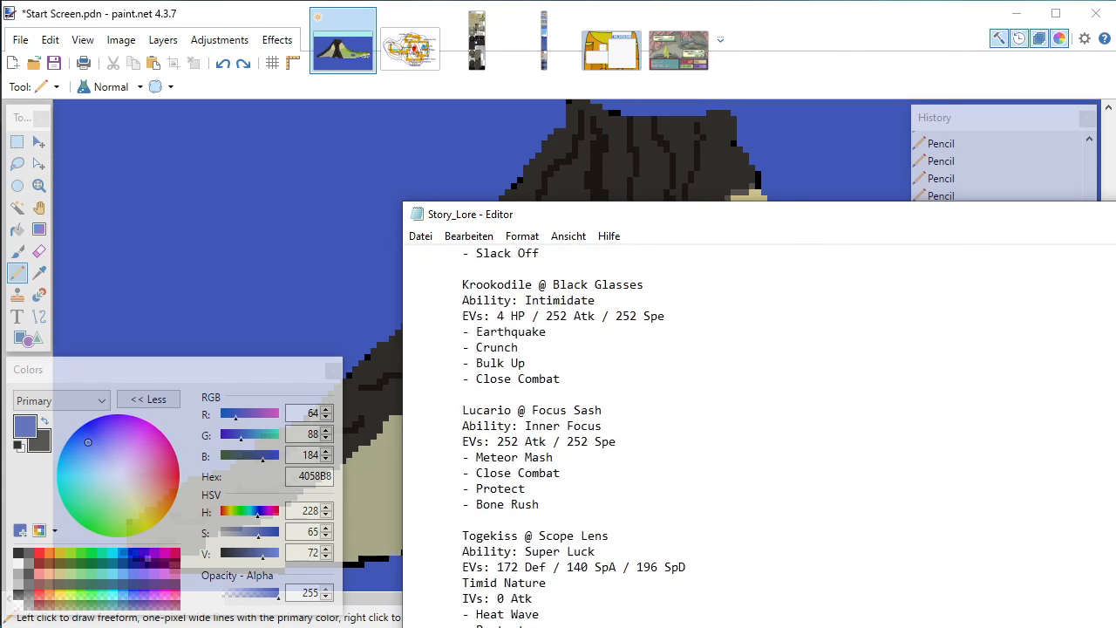
{"action": "left_click_drag", "start_coordinate": [1115, 215], "coordinate": [1060, 170]}
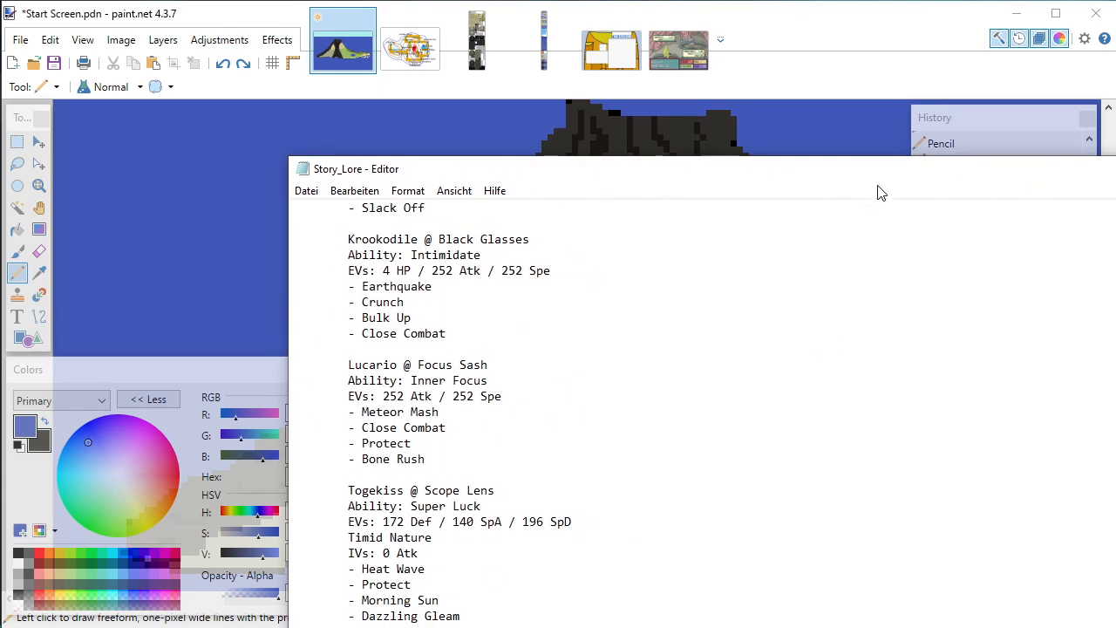
{"action": "left_click_drag", "start_coordinate": [923, 171], "coordinate": [700, 105]}
{"action": "scroll", "coordinate": [573, 378], "scroll_direction": "up", "scroll_amount": 6}
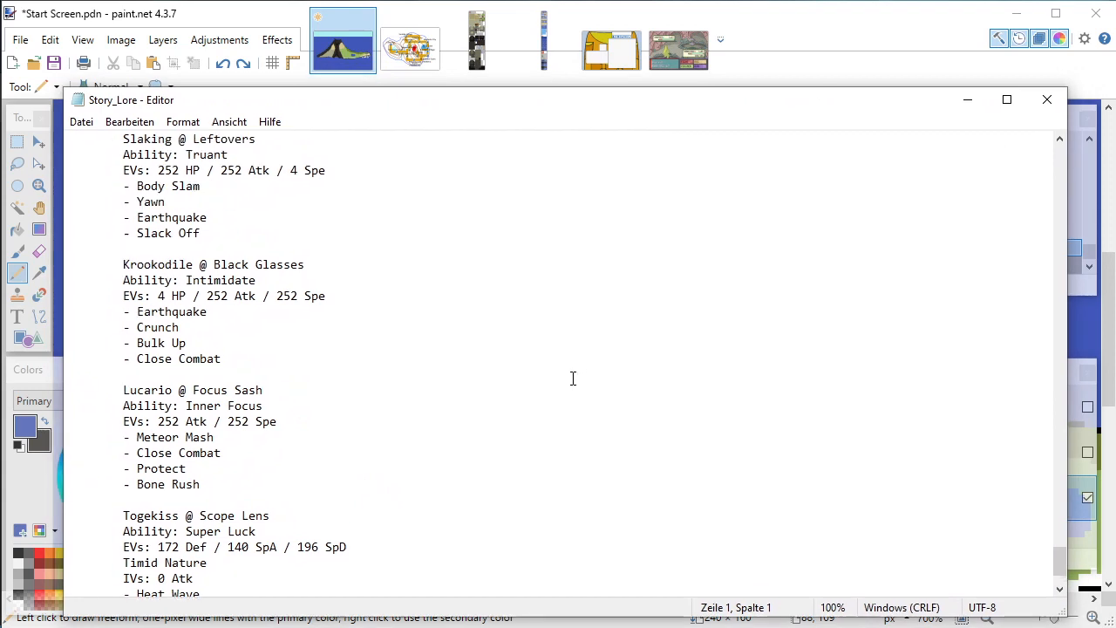
{"action": "scroll", "coordinate": [573, 379], "scroll_direction": "up", "scroll_amount": 4}
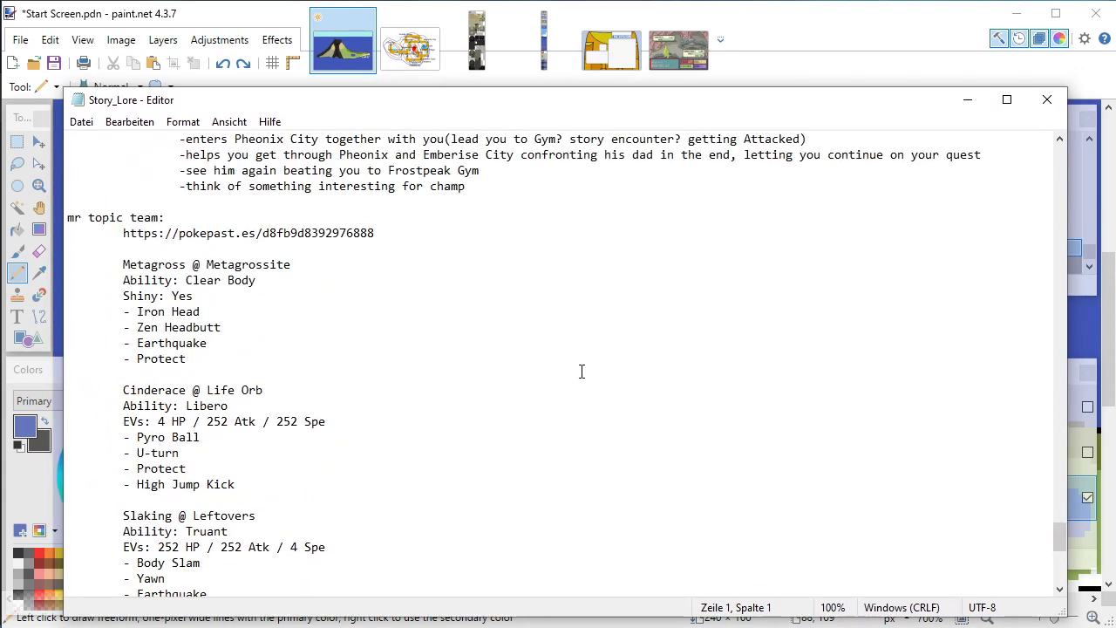
{"action": "left_click_drag", "start_coordinate": [68, 217], "coordinate": [126, 234]}
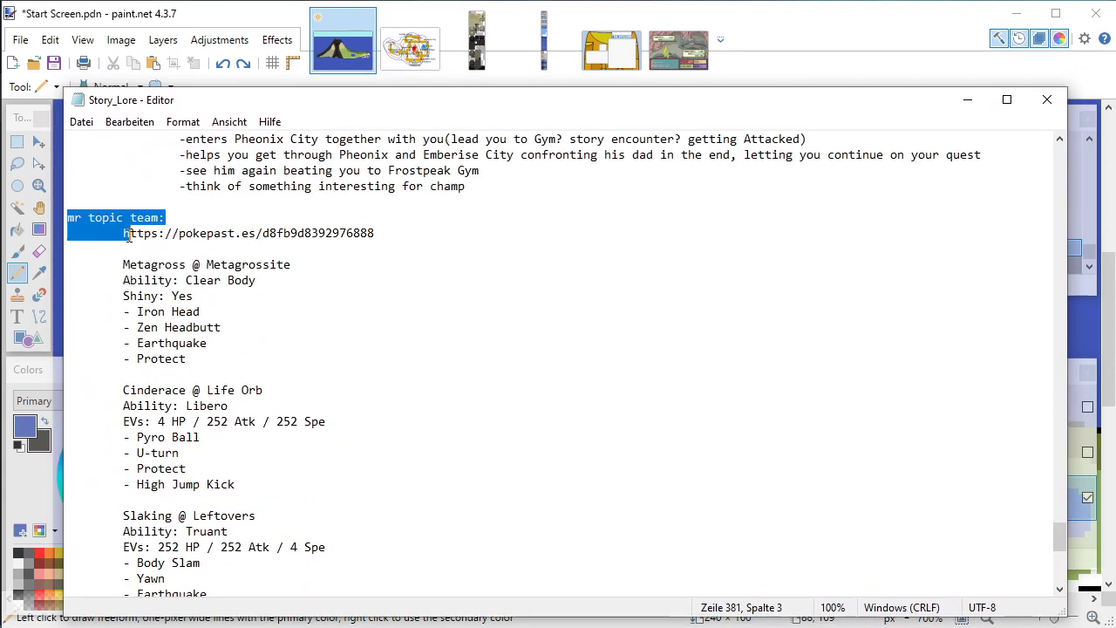
{"action": "left_click", "coordinate": [290, 326]}
{"action": "scroll", "coordinate": [287, 324], "scroll_direction": "down", "scroll_amount": 10}
{"action": "scroll", "coordinate": [287, 335], "scroll_direction": "up", "scroll_amount": 2}
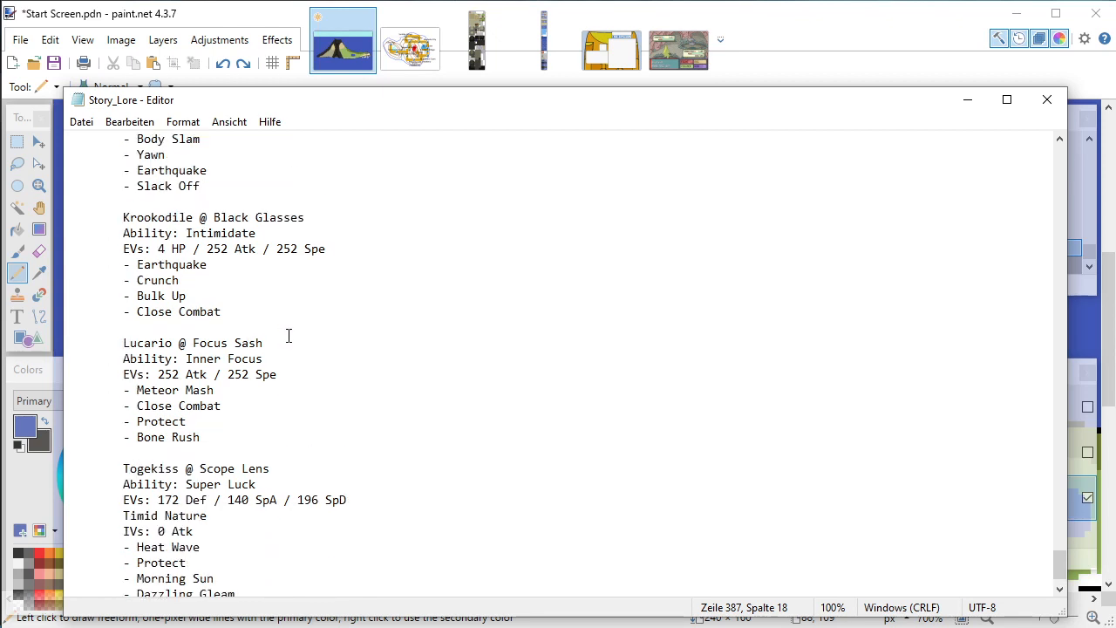
{"action": "scroll", "coordinate": [289, 335], "scroll_direction": "up", "scroll_amount": 1}
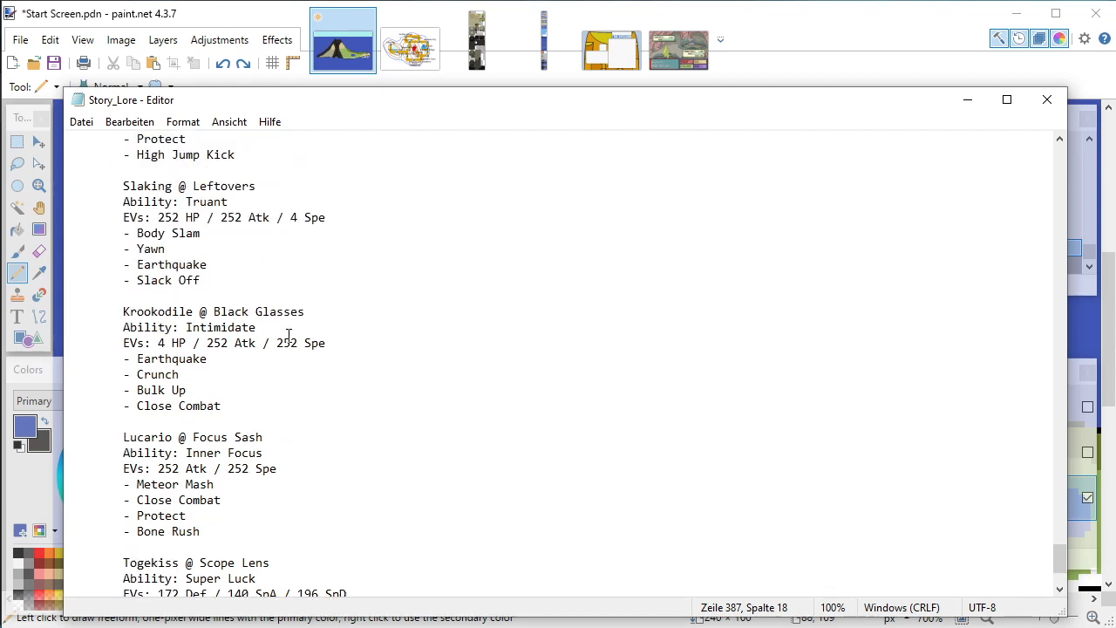
{"action": "scroll", "coordinate": [289, 336], "scroll_direction": "up", "scroll_amount": 1}
{"action": "scroll", "coordinate": [288, 336], "scroll_direction": "up", "scroll_amount": 1}
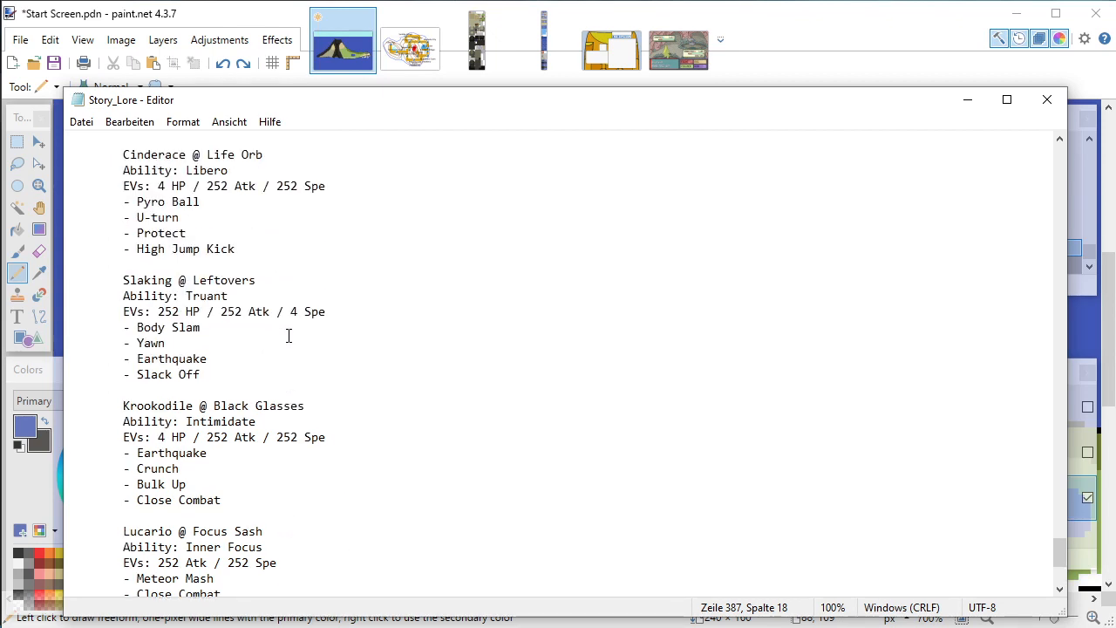
{"action": "scroll", "coordinate": [289, 336], "scroll_direction": "up", "scroll_amount": 1}
{"action": "scroll", "coordinate": [289, 336], "scroll_direction": "up", "scroll_amount": 1}
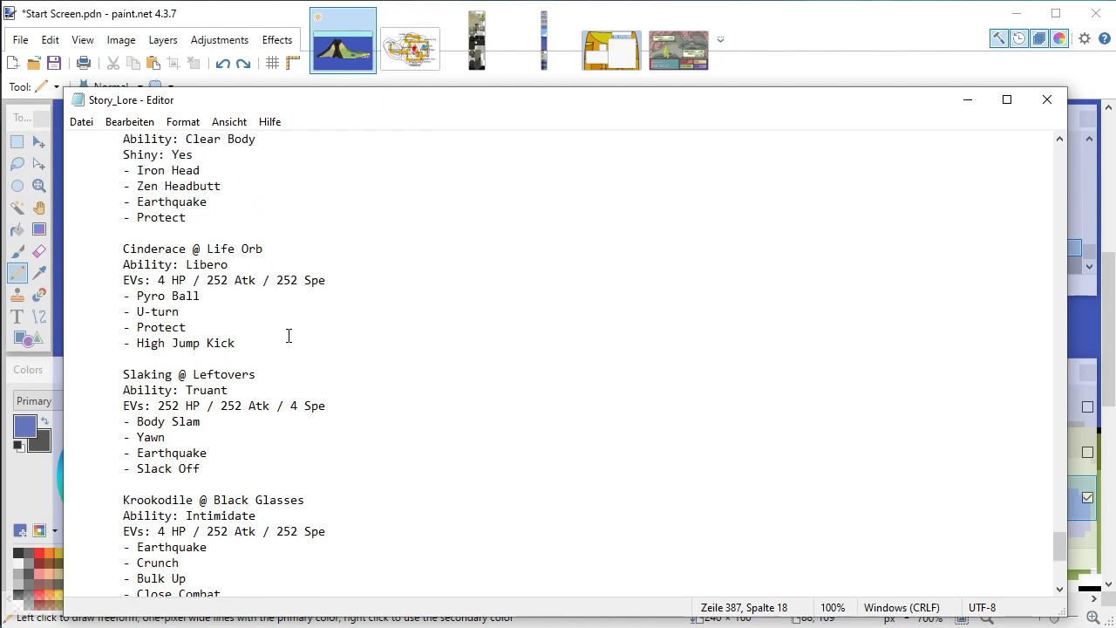
{"action": "scroll", "coordinate": [289, 336], "scroll_direction": "up", "scroll_amount": 1}
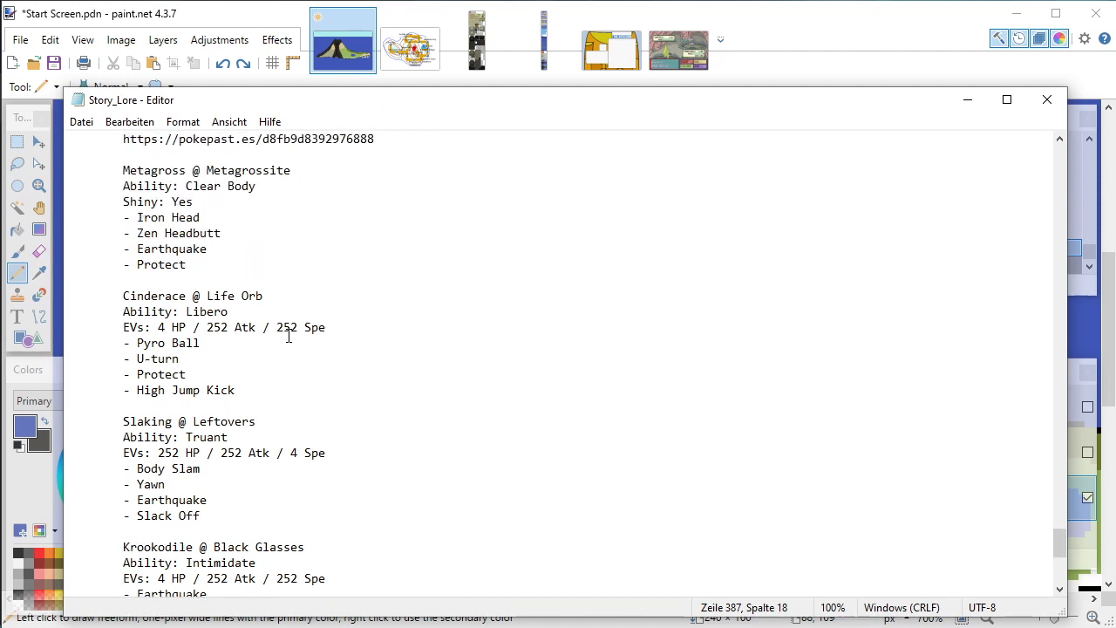
{"action": "left_click", "coordinate": [1046, 98]}
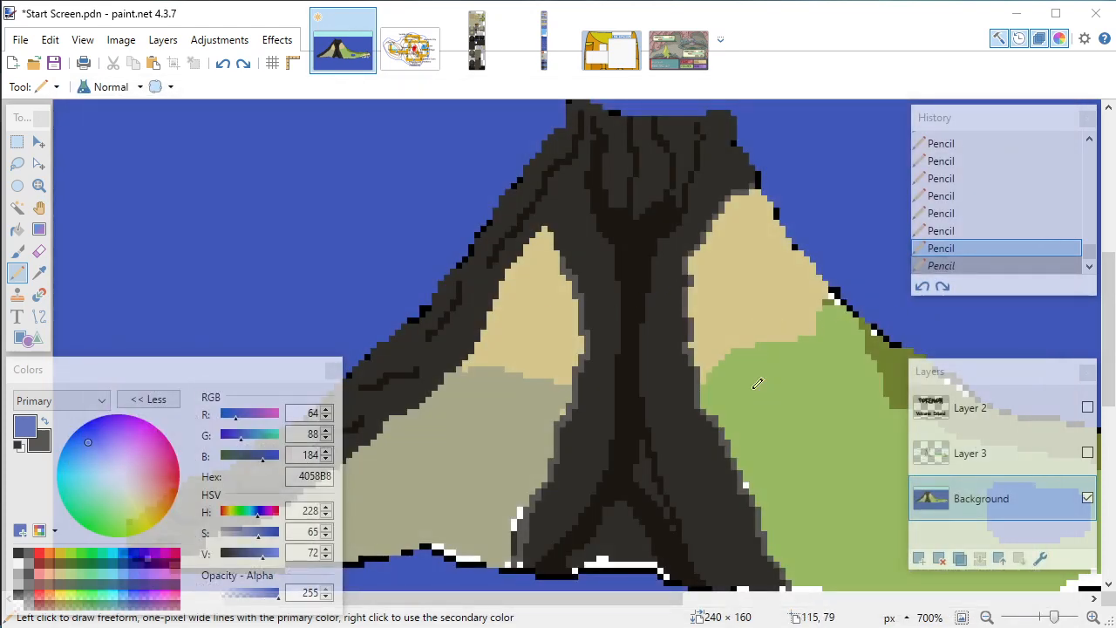
{"action": "scroll", "coordinate": [679, 367], "scroll_direction": "up", "scroll_amount": 3}
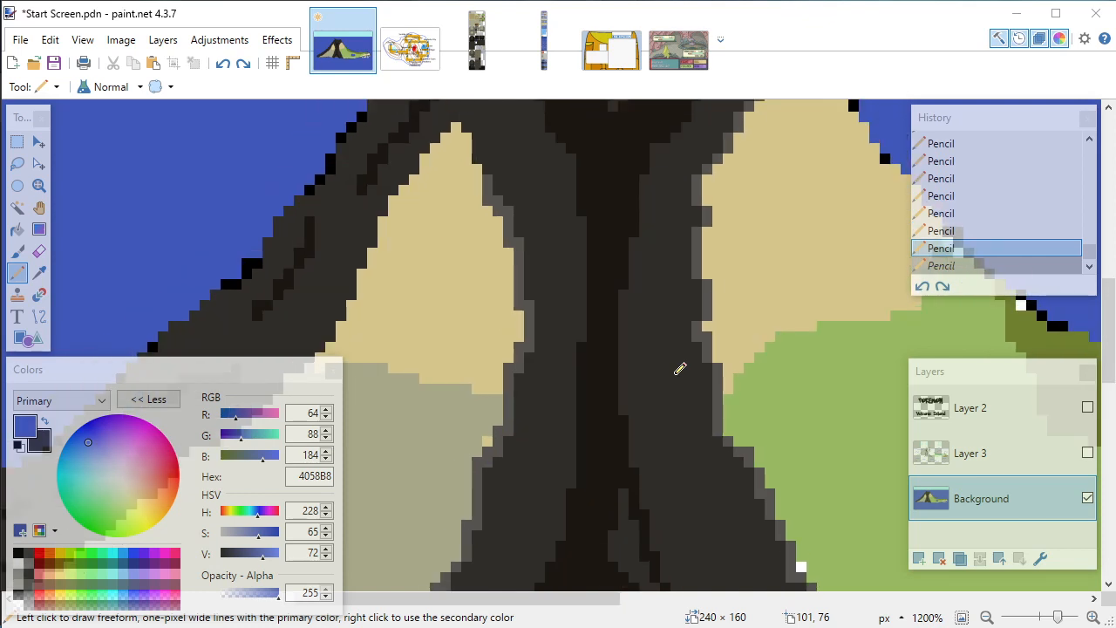
{"action": "scroll", "coordinate": [637, 349], "scroll_direction": "down", "scroll_amount": 1}
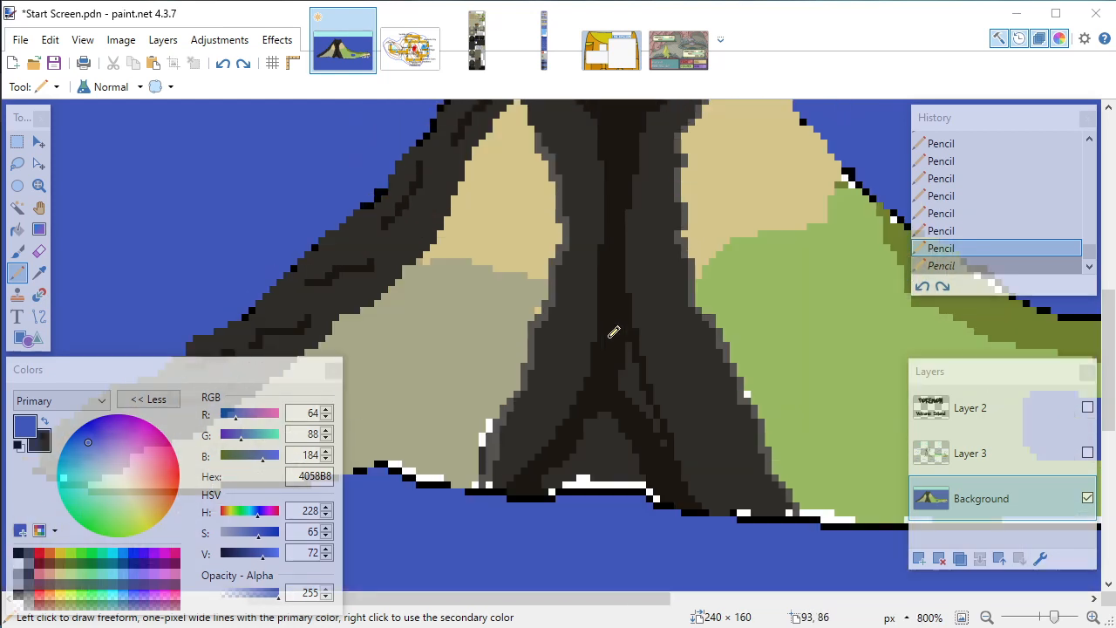
{"action": "scroll", "coordinate": [615, 333], "scroll_direction": "down", "scroll_amount": 1}
{"action": "scroll", "coordinate": [663, 344], "scroll_direction": "up", "scroll_amount": 1}
{"action": "scroll", "coordinate": [523, 337], "scroll_direction": "up", "scroll_amount": 1}
{"action": "scroll", "coordinate": [507, 299], "scroll_direction": "up", "scroll_amount": 1}
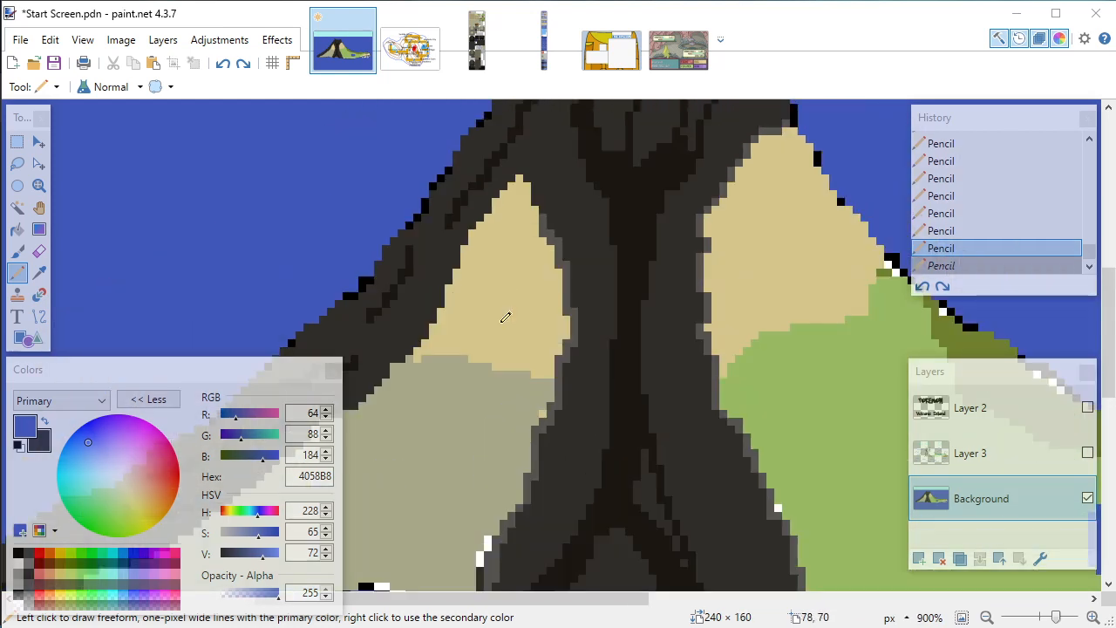
{"action": "left_click_drag", "start_coordinate": [628, 599], "coordinate": [568, 600]}
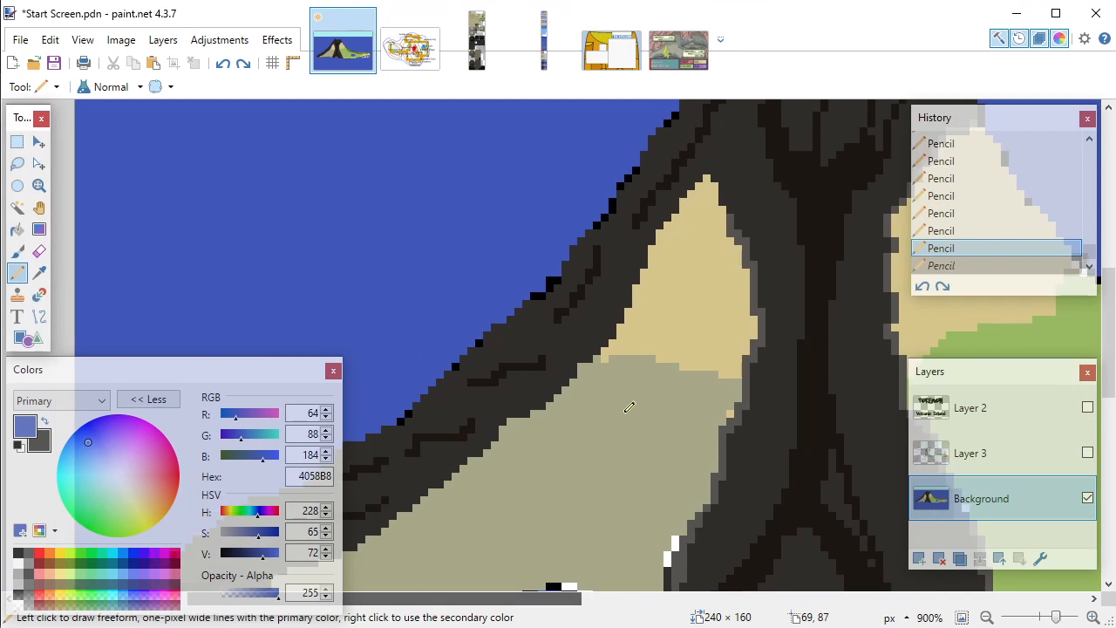
Step: Sample the dark crack colour 1C1712 from the lava and pencil it along the volcano's upper right outline, just above the right sand patch's peak
{"action": "key", "text": "k"}
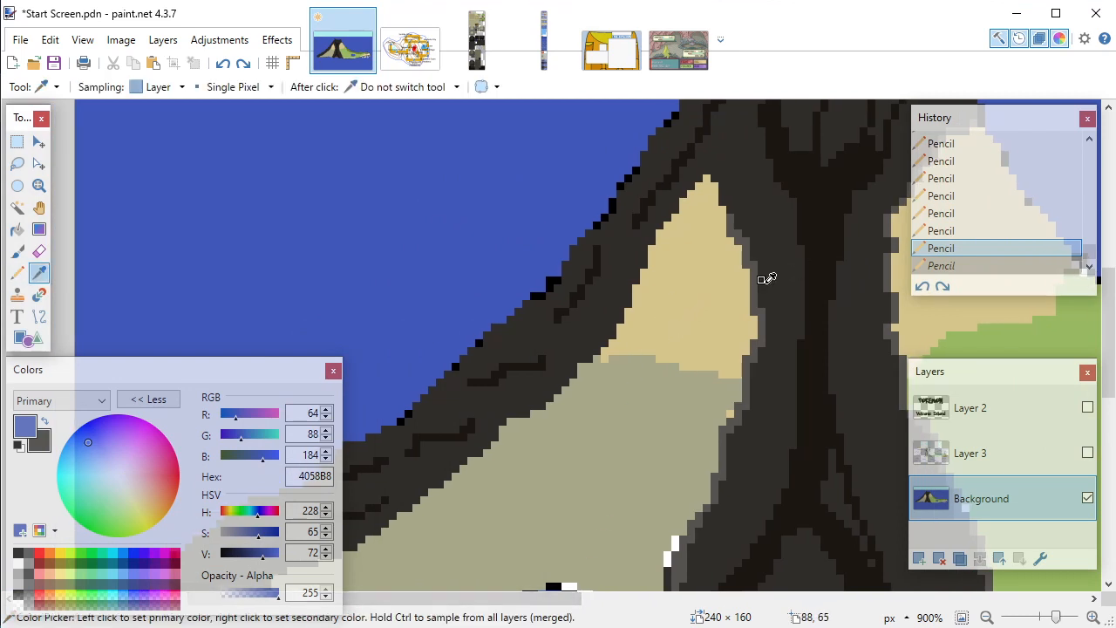
{"action": "scroll", "coordinate": [776, 375], "scroll_direction": "down", "scroll_amount": 5}
{"action": "scroll", "coordinate": [852, 425], "scroll_direction": "down", "scroll_amount": 2}
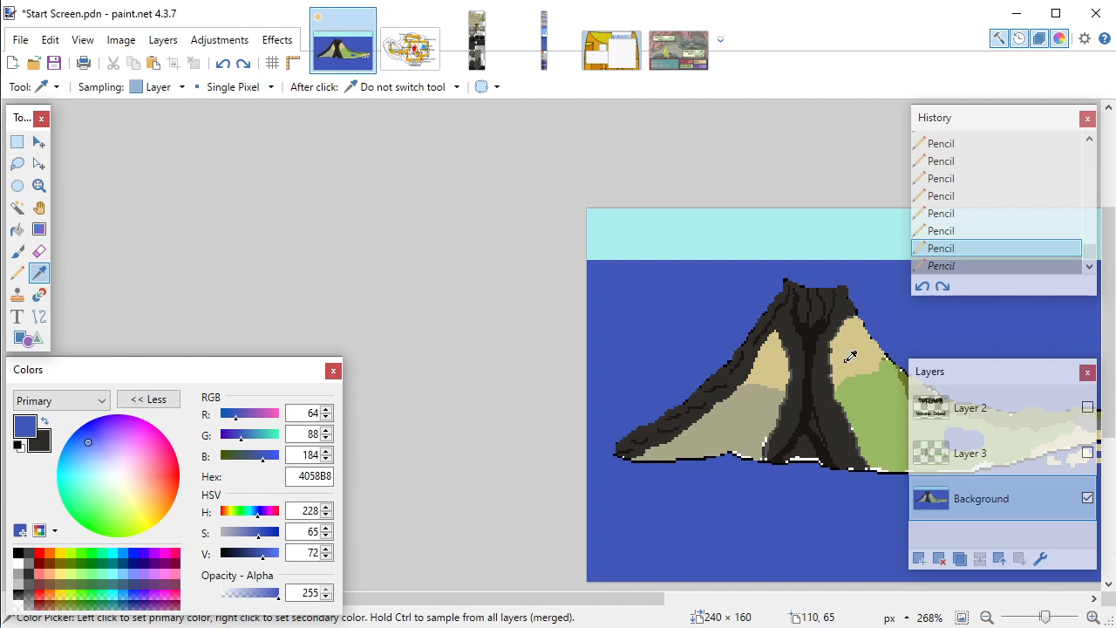
{"action": "scroll", "coordinate": [841, 302], "scroll_direction": "up", "scroll_amount": 3}
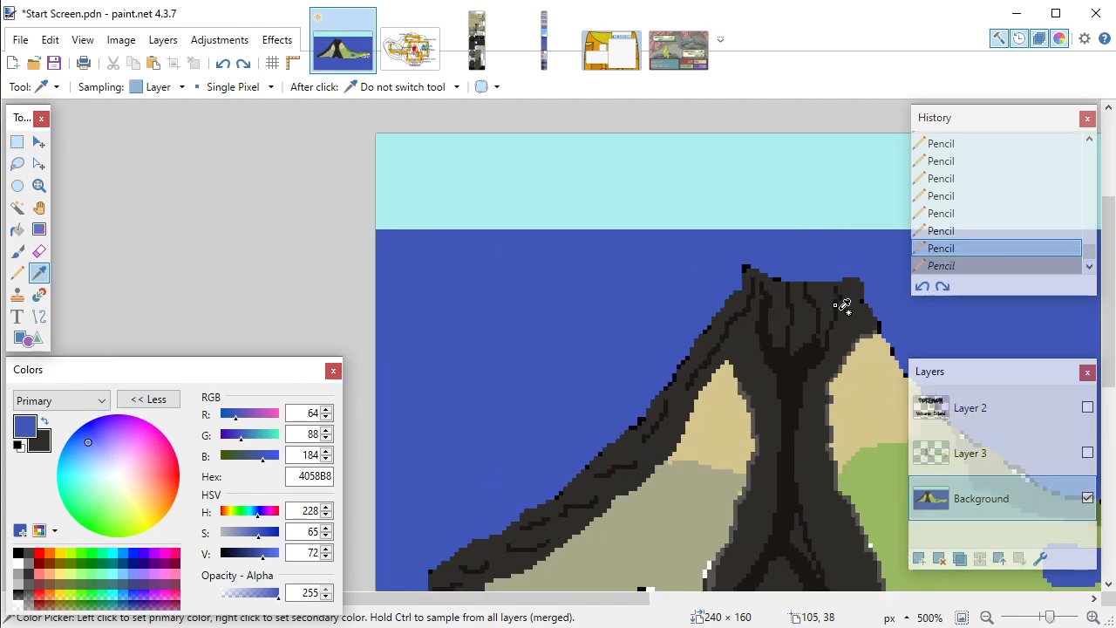
{"action": "scroll", "coordinate": [843, 305], "scroll_direction": "up", "scroll_amount": 4}
{"action": "scroll", "coordinate": [689, 567], "scroll_direction": "right", "scroll_amount": 6}
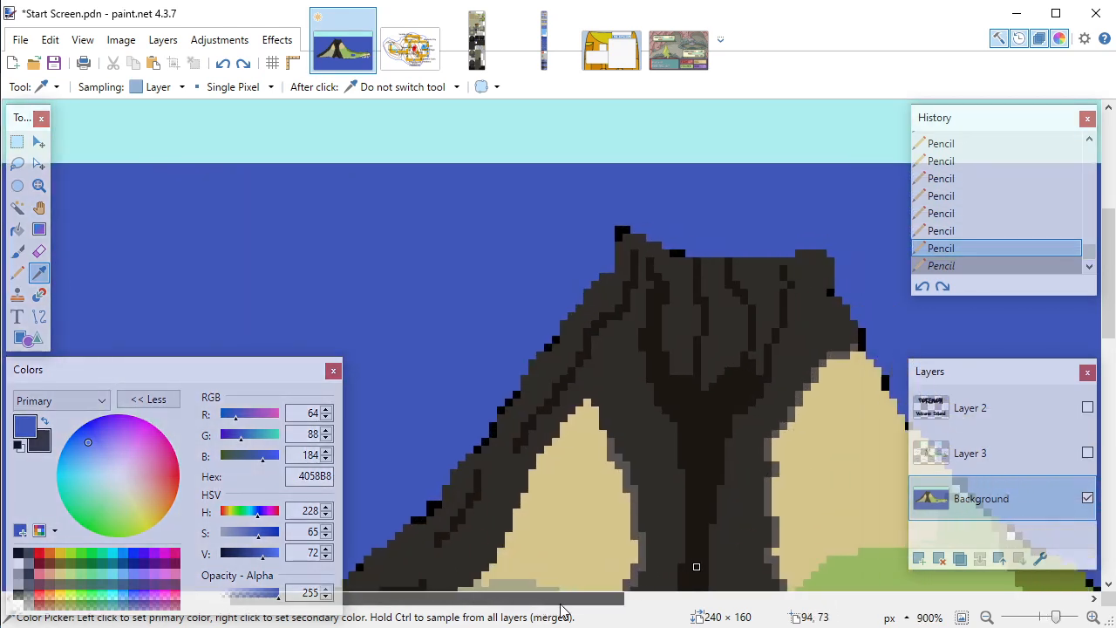
{"action": "scroll", "coordinate": [498, 374], "scroll_direction": "up", "scroll_amount": 2}
{"action": "scroll", "coordinate": [493, 323], "scroll_direction": "up", "scroll_amount": 1}
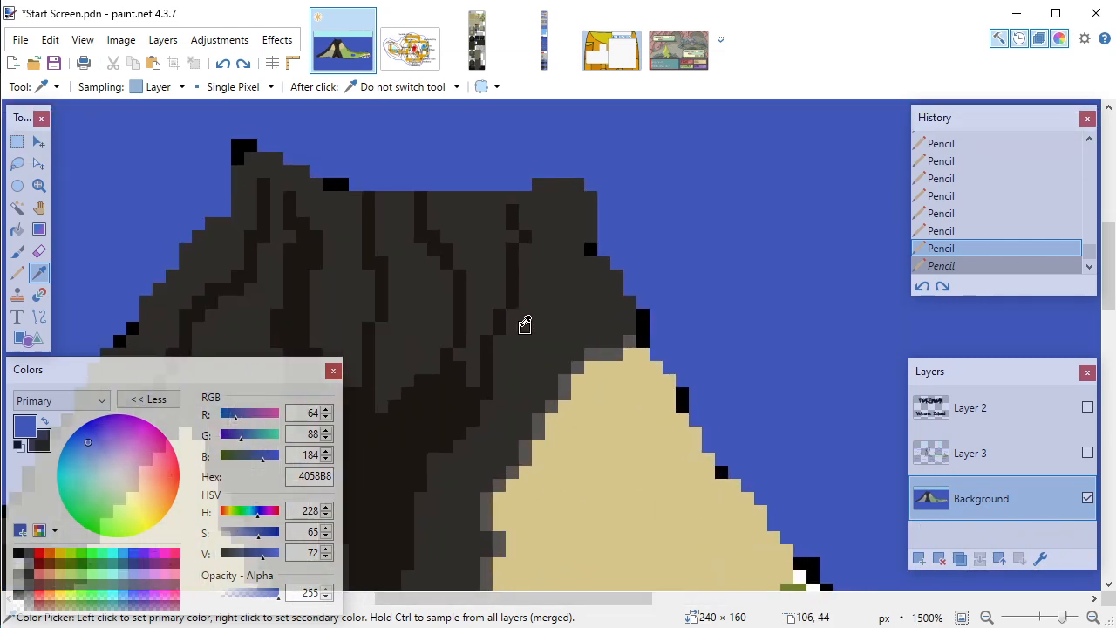
{"action": "left_click", "coordinate": [630, 334]}
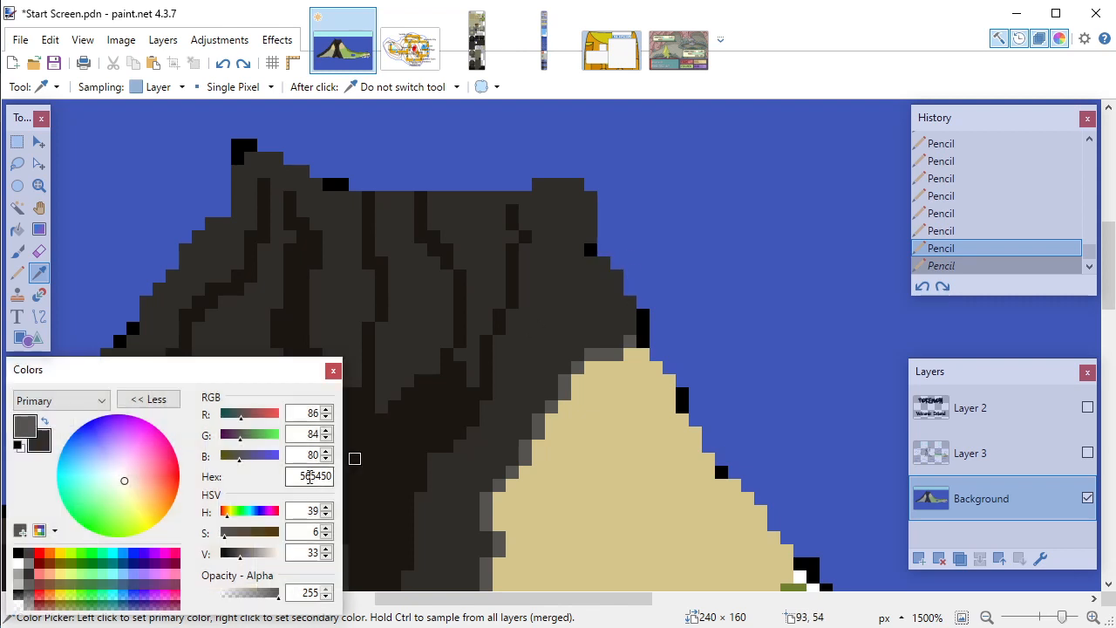
{"action": "left_click", "coordinate": [526, 336]}
{"action": "left_click", "coordinate": [488, 353]}
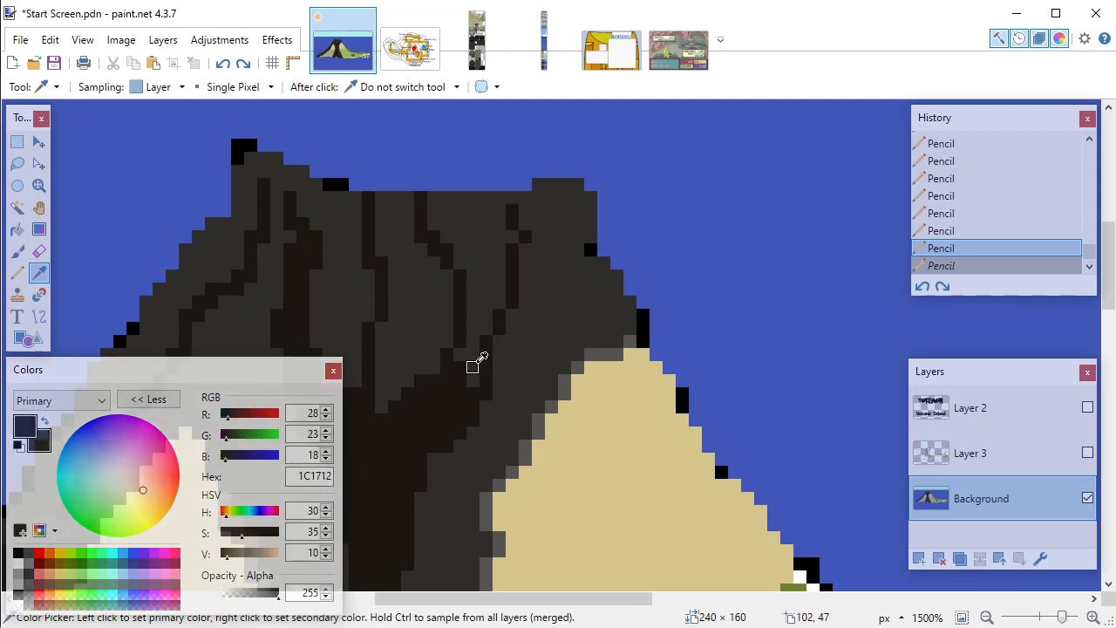
{"action": "key", "text": "p"}
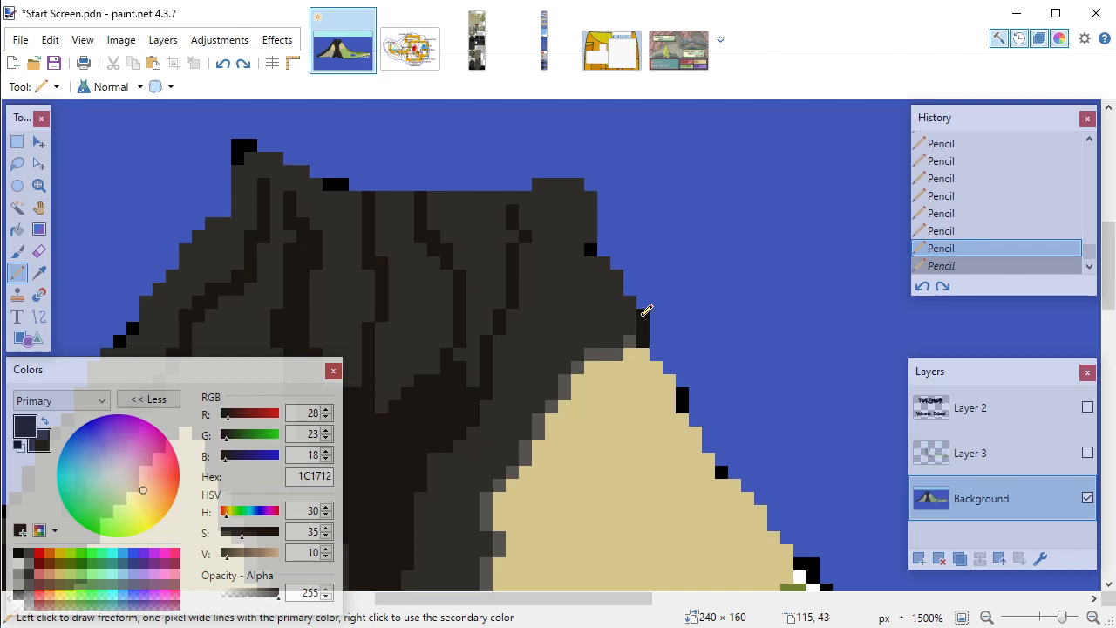
{"action": "left_click", "coordinate": [640, 303]}
{"action": "left_click", "coordinate": [629, 277]}
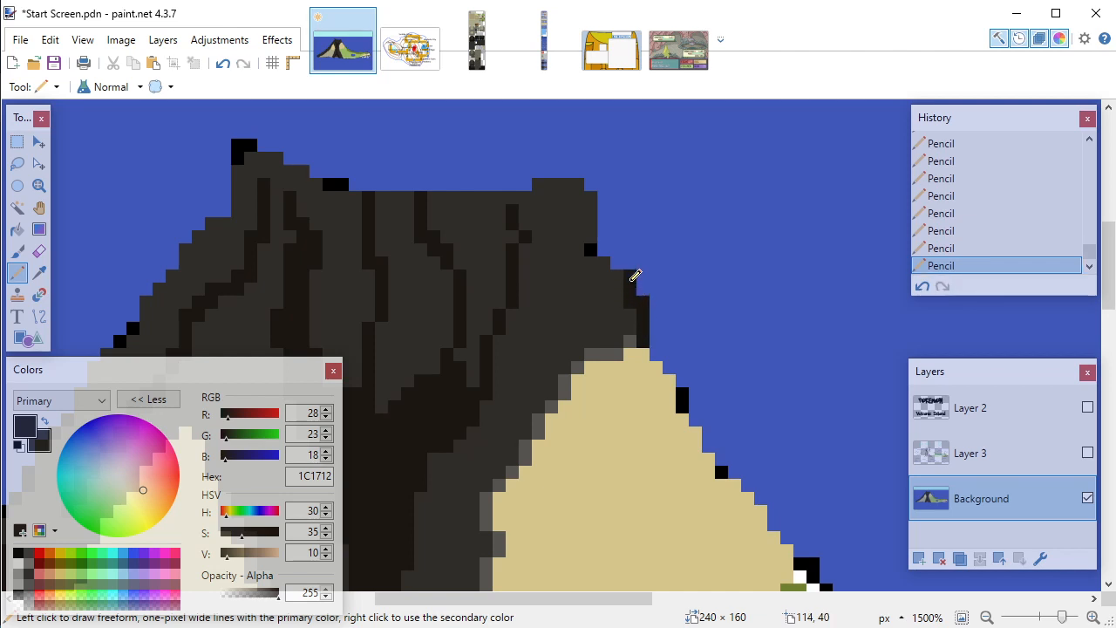
Step: Outline the volcano's upper right slope, crater rim and upper left edge with dark brown 1C1712 Pencil pixels
{"action": "left_click", "coordinate": [614, 263]}
{"action": "left_click_drag", "start_coordinate": [609, 252], "coordinate": [591, 198]}
{"action": "left_click", "coordinate": [580, 182]}
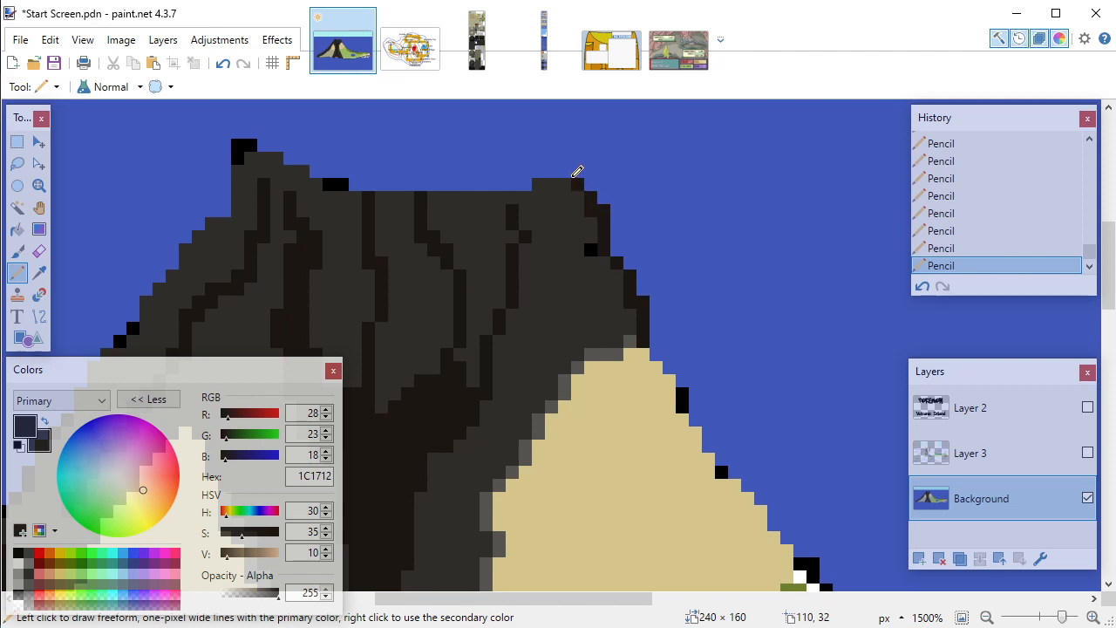
{"action": "left_click", "coordinate": [565, 172]}
{"action": "left_click", "coordinate": [551, 172]}
{"action": "left_click", "coordinate": [537, 183]}
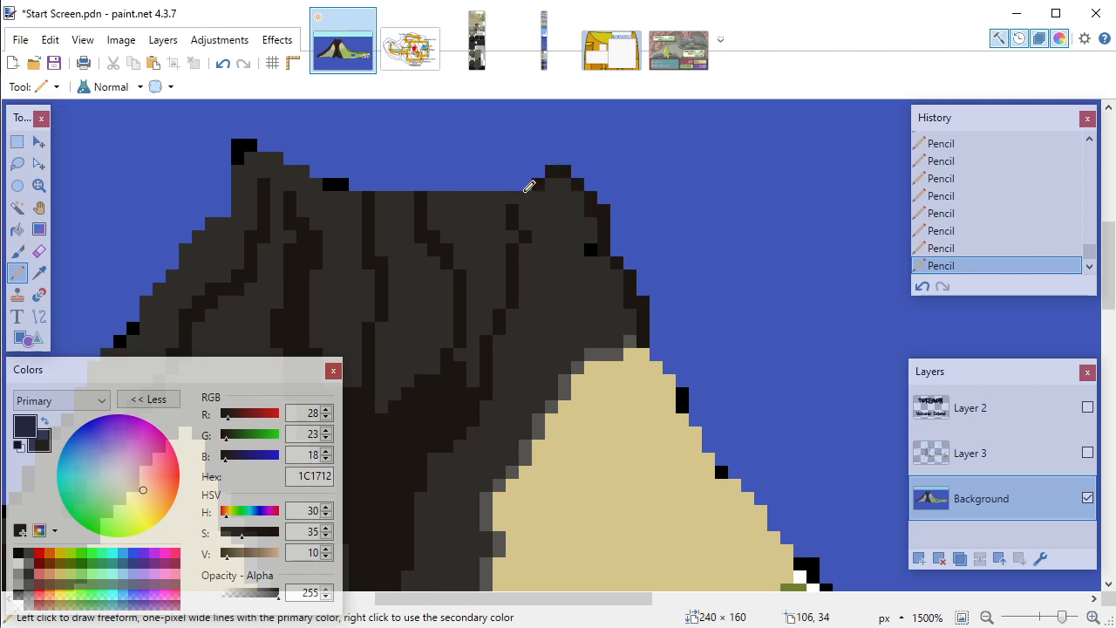
{"action": "mouse_move", "coordinate": [525, 193]}
{"action": "left_mouse_down"}
{"action": "mouse_move", "coordinate": [395, 204]}
{"action": "mouse_move", "coordinate": [381, 220]}
{"action": "mouse_move", "coordinate": [380, 197]}
{"action": "mouse_move", "coordinate": [384, 206]}
{"action": "mouse_move", "coordinate": [371, 207]}
{"action": "mouse_move", "coordinate": [249, 139]}
{"action": "mouse_move", "coordinate": [230, 216]}
{"action": "left_mouse_up"}
{"action": "left_click", "coordinate": [492, 190]}
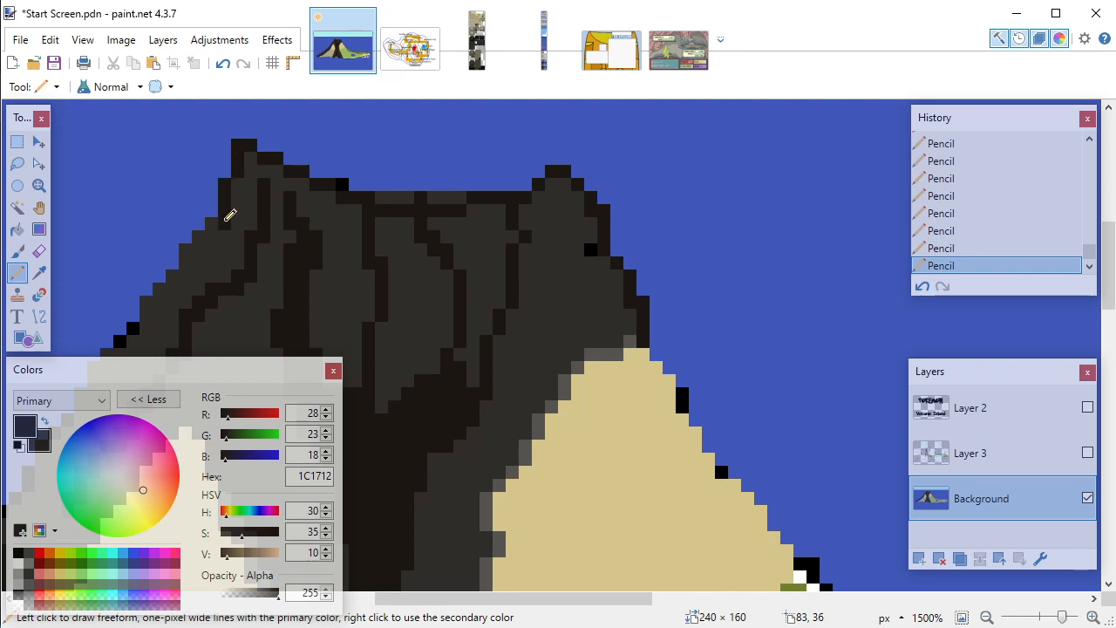
Step: Sample the ocean blue 4058B8 and paint over the upper pixel row along the middle of the crater rim
{"action": "scroll", "coordinate": [251, 226], "scroll_direction": "down", "scroll_amount": 8}
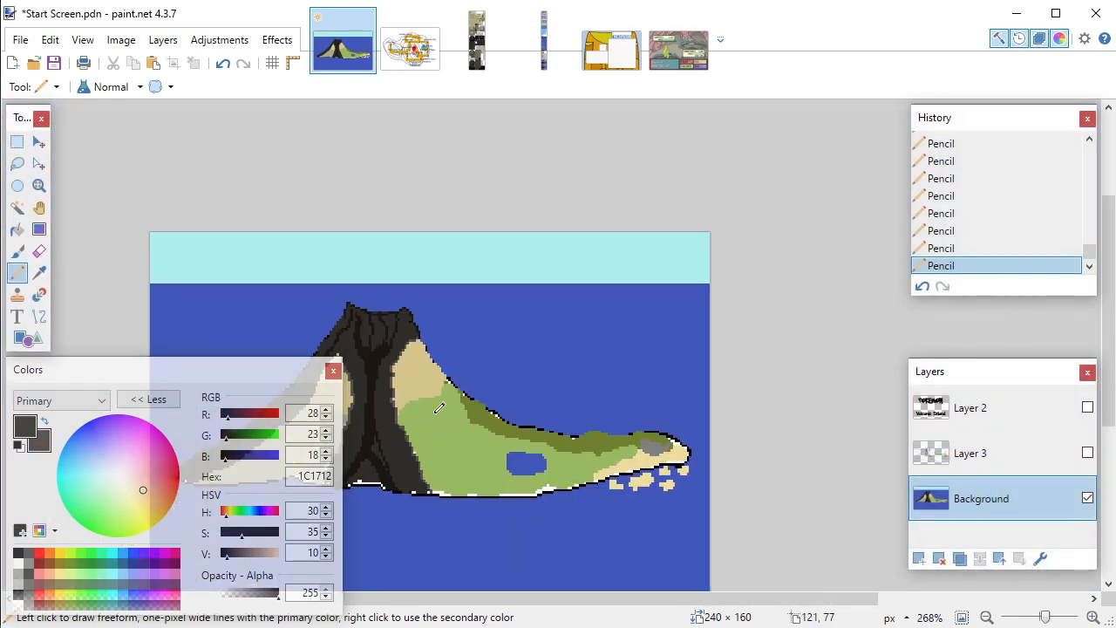
{"action": "scroll", "coordinate": [528, 365], "scroll_direction": "up", "scroll_amount": 9}
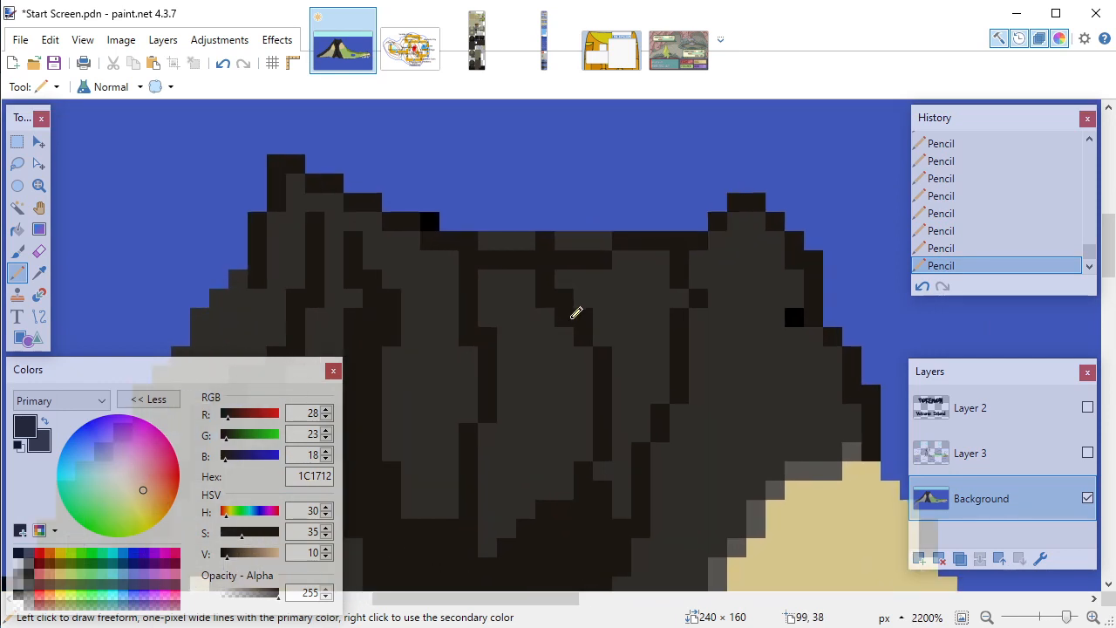
{"action": "key", "text": "k"}
{"action": "left_click", "coordinate": [563, 196]}
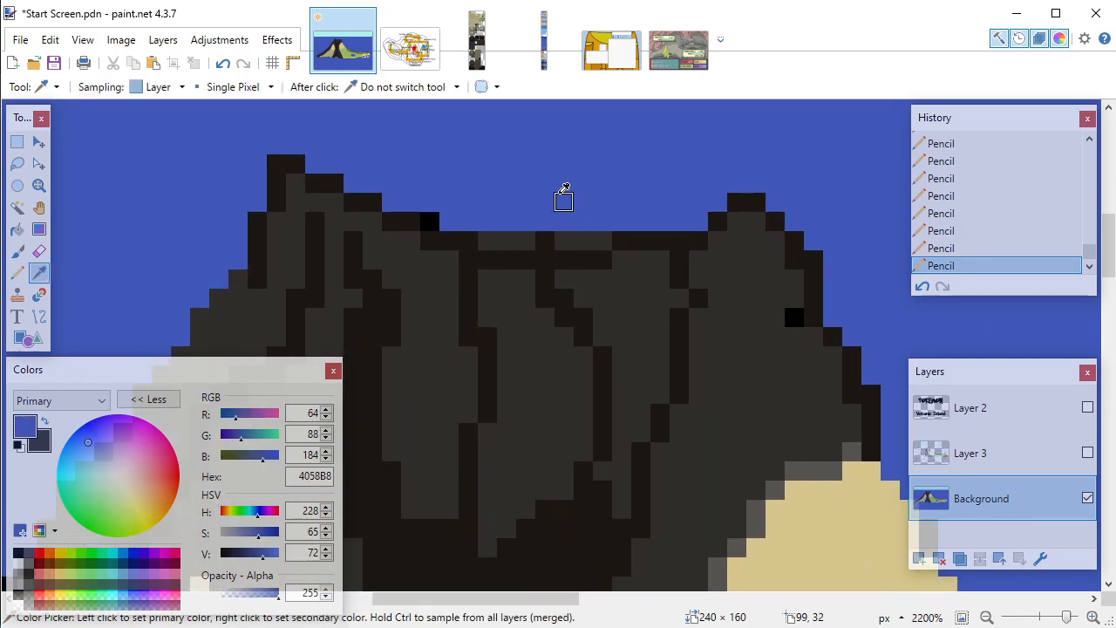
{"action": "key", "text": "p"}
{"action": "mouse_move", "coordinate": [601, 238]}
{"action": "left_mouse_down"}
{"action": "mouse_move", "coordinate": [511, 221]}
{"action": "mouse_move", "coordinate": [501, 235]}
{"action": "mouse_move", "coordinate": [512, 236]}
{"action": "left_mouse_up"}
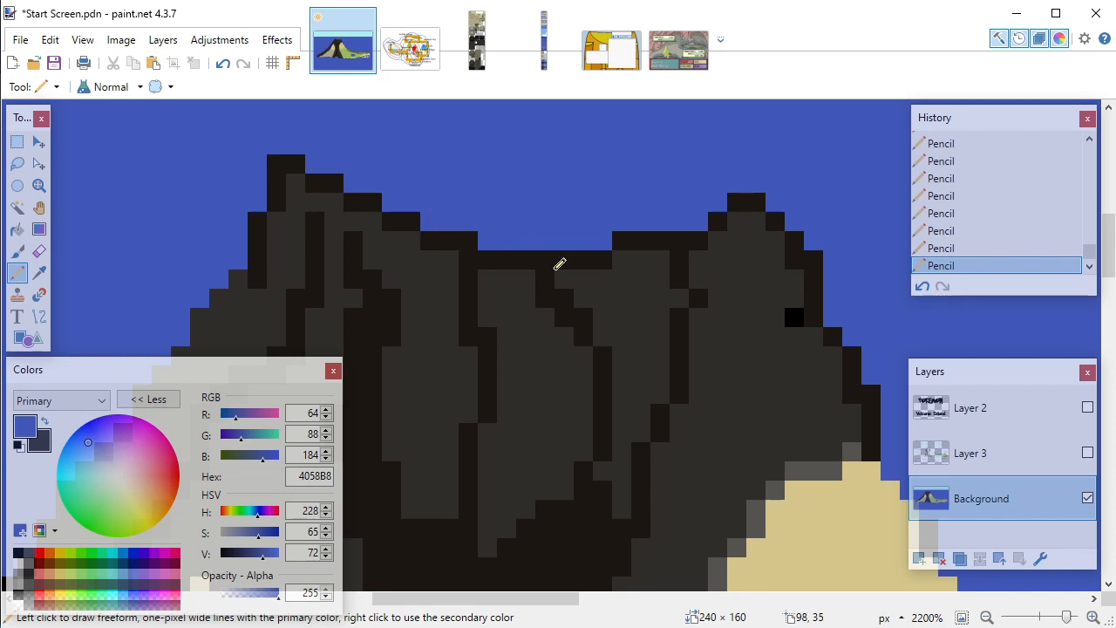
Step: Sample the dark brown of the volcano's central channel, reduce its saturation to 20 and refill the channel with it
{"action": "scroll", "coordinate": [564, 259], "scroll_direction": "down", "scroll_amount": 8}
{"action": "scroll", "coordinate": [561, 314], "scroll_direction": "down", "scroll_amount": 1}
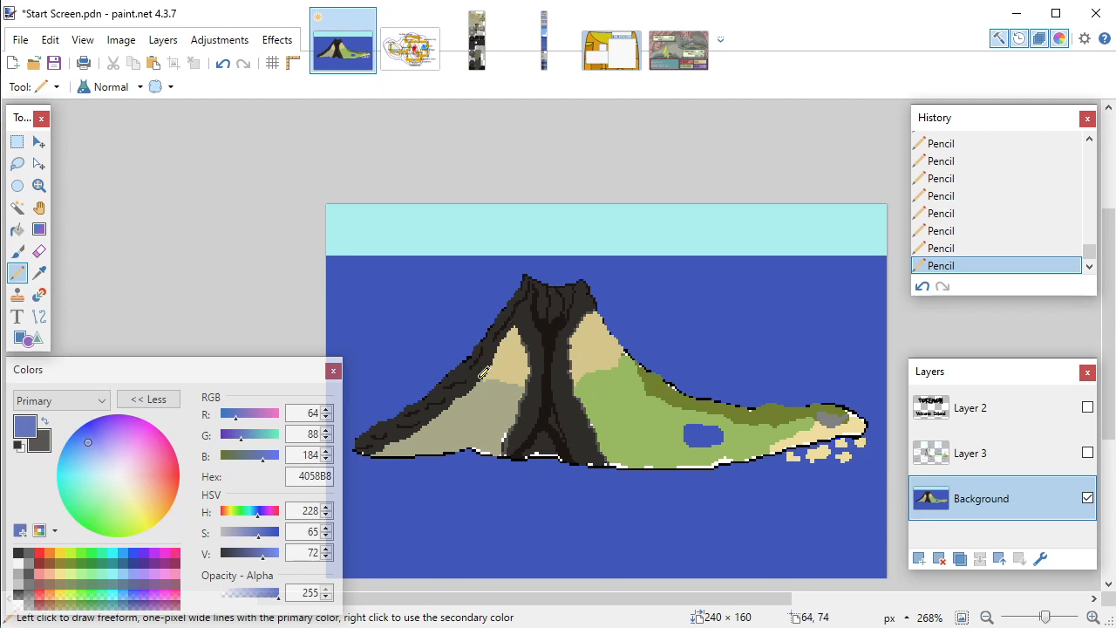
{"action": "left_click", "coordinate": [38, 273]}
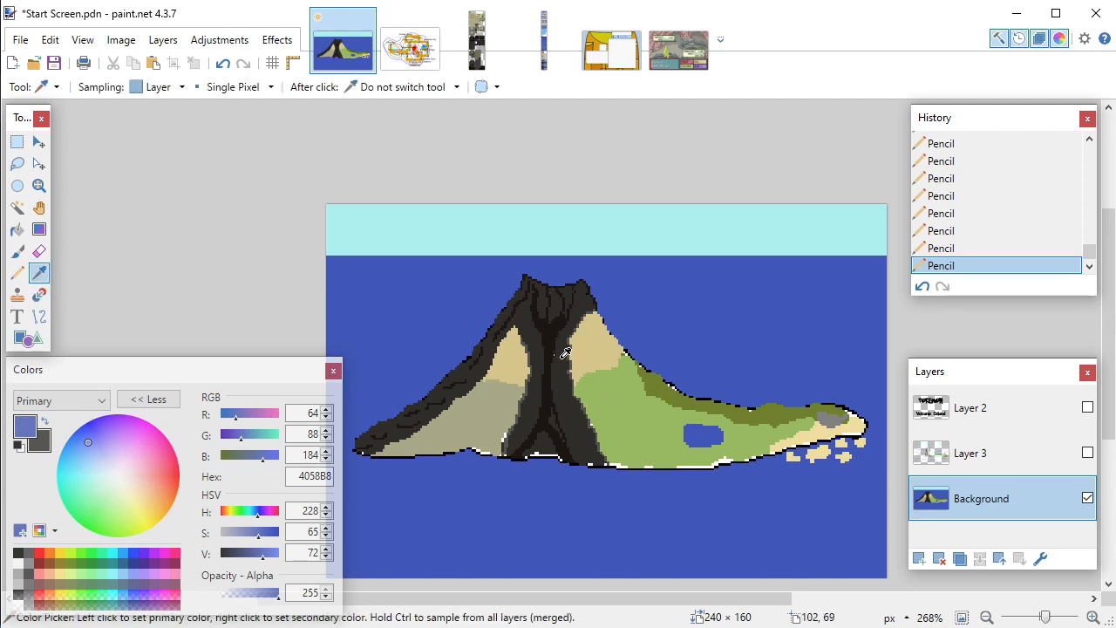
{"action": "left_click", "coordinate": [553, 351]}
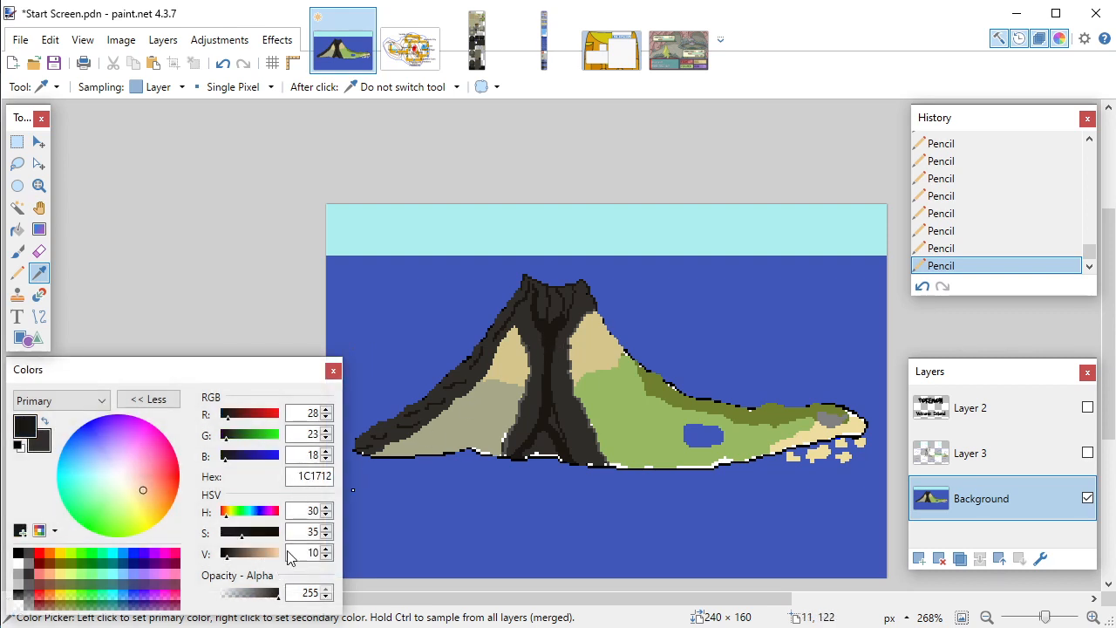
{"action": "left_click", "coordinate": [326, 536]}
{"action": "left_click", "coordinate": [326, 535]}
{"action": "left_click", "coordinate": [326, 535]}
{"action": "left_click", "coordinate": [326, 535]}
{"action": "left_click", "coordinate": [326, 536]}
{"action": "left_click", "coordinate": [326, 535]}
{"action": "left_click", "coordinate": [326, 535]}
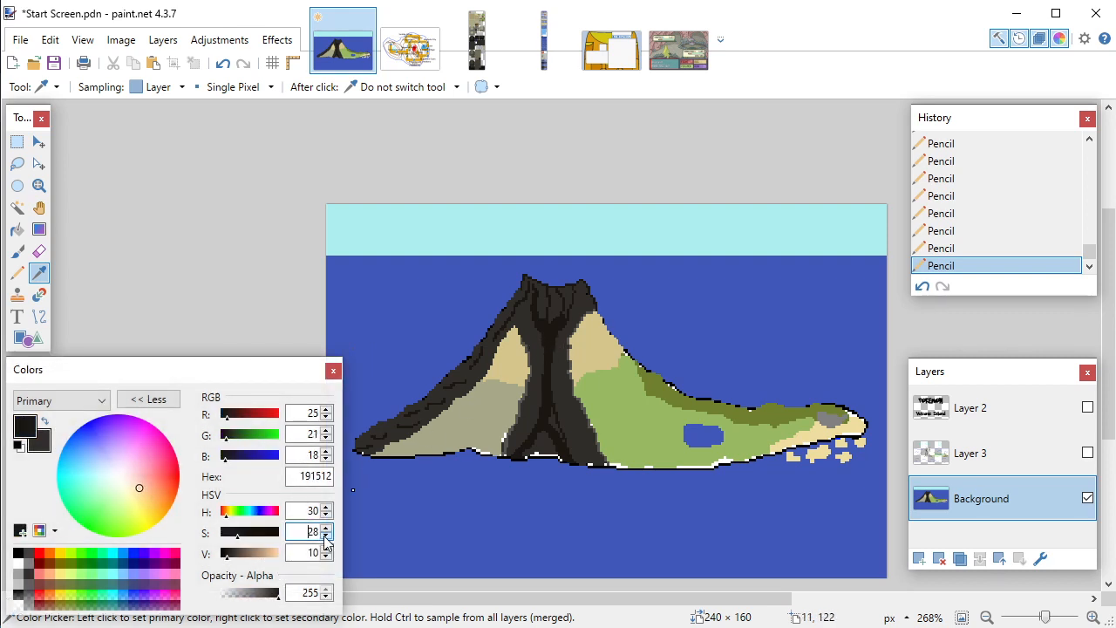
{"action": "left_click", "coordinate": [326, 537]}
{"action": "left_click", "coordinate": [326, 537]}
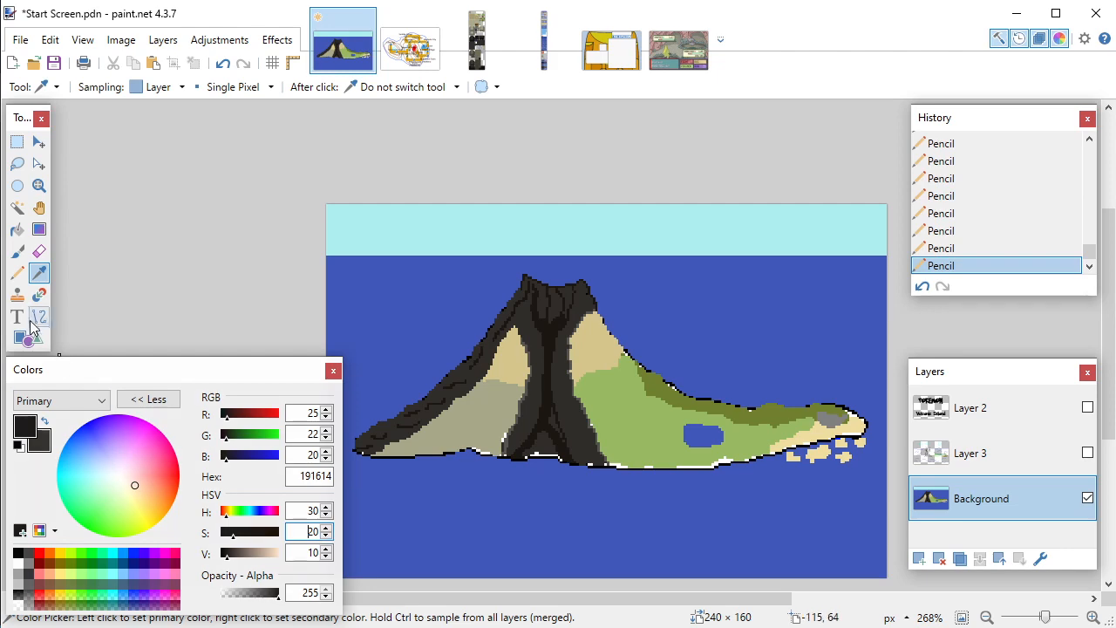
{"action": "left_click", "coordinate": [18, 230]}
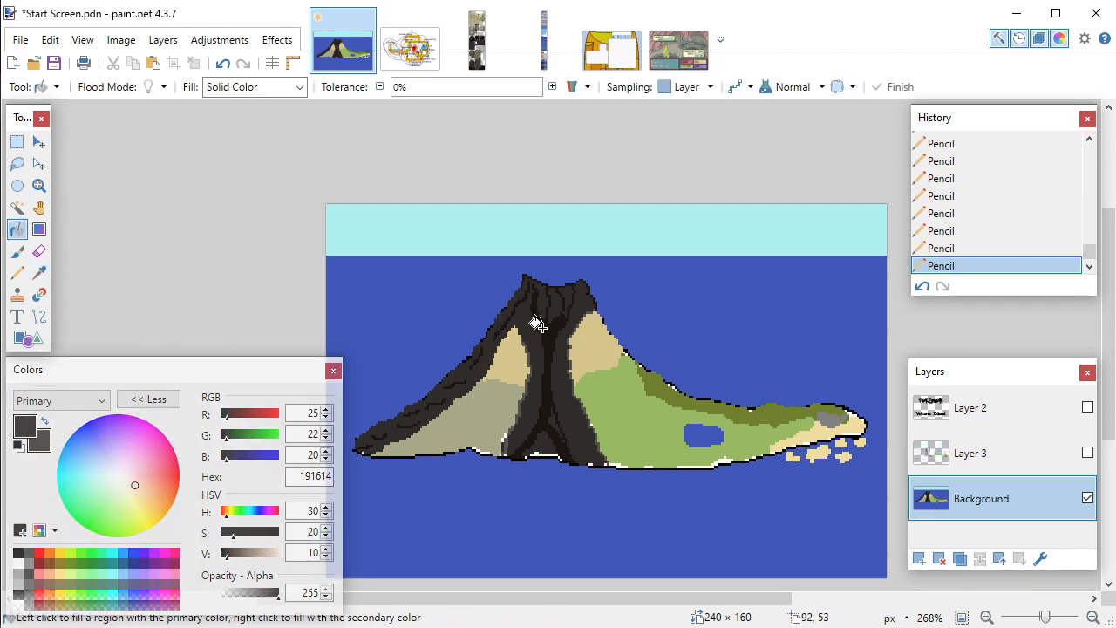
{"action": "left_click", "coordinate": [558, 345]}
{"action": "scroll", "coordinate": [534, 425], "scroll_direction": "up", "scroll_amount": 5, "text": "ctrl"}
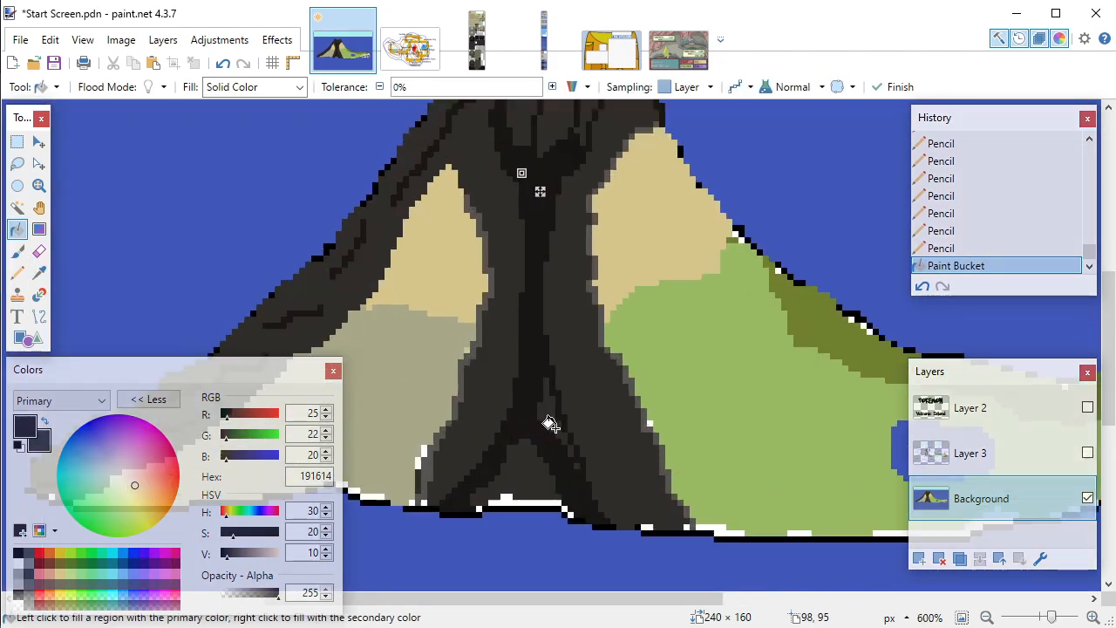
{"action": "key", "text": "p"}
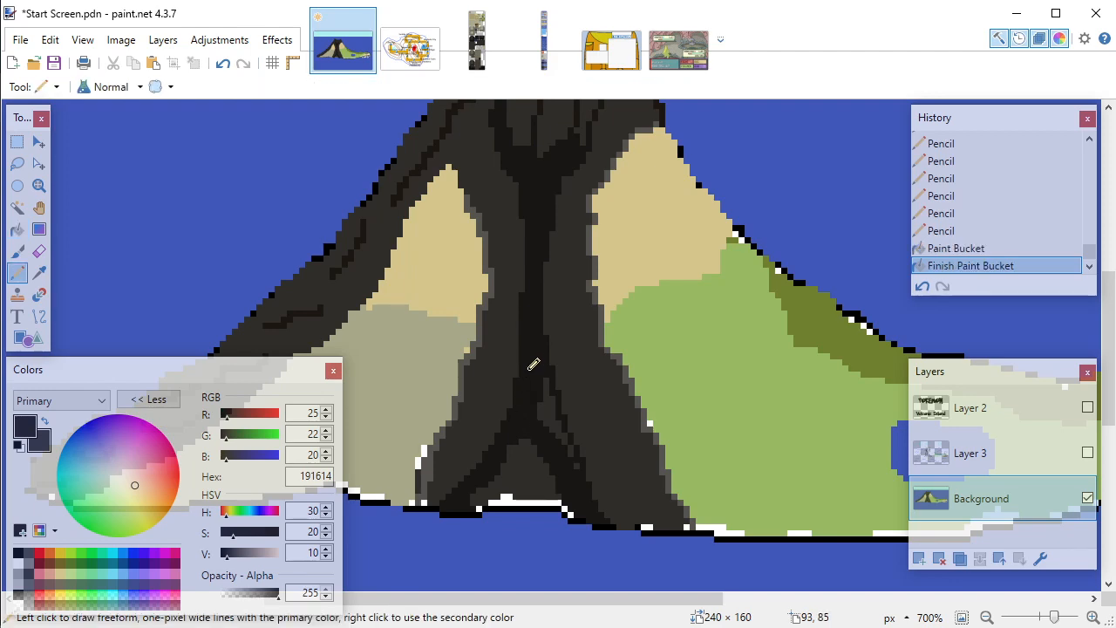
Step: Change the primary colour to saturation 15 and value 11, and refill the volcano's central channel with it
{"action": "scroll", "coordinate": [523, 299], "scroll_direction": "down", "scroll_amount": 7, "text": "ctrl"}
{"action": "scroll", "coordinate": [521, 298], "scroll_direction": "up", "scroll_amount": 4, "text": "ctrl"}
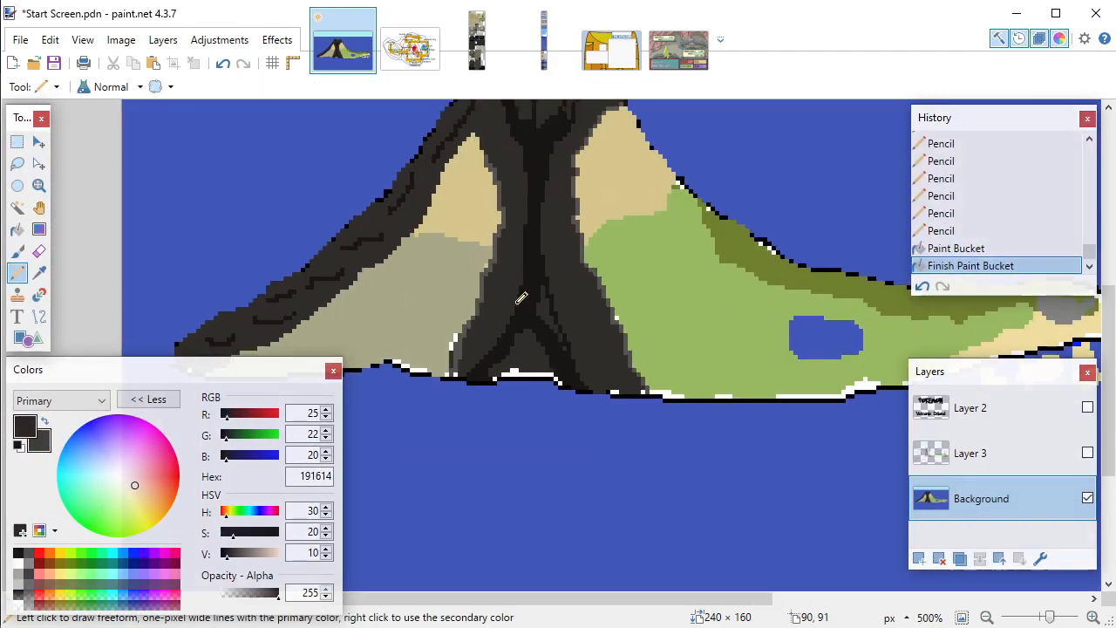
{"action": "scroll", "coordinate": [520, 298], "scroll_direction": "up", "scroll_amount": 4, "text": "ctrl"}
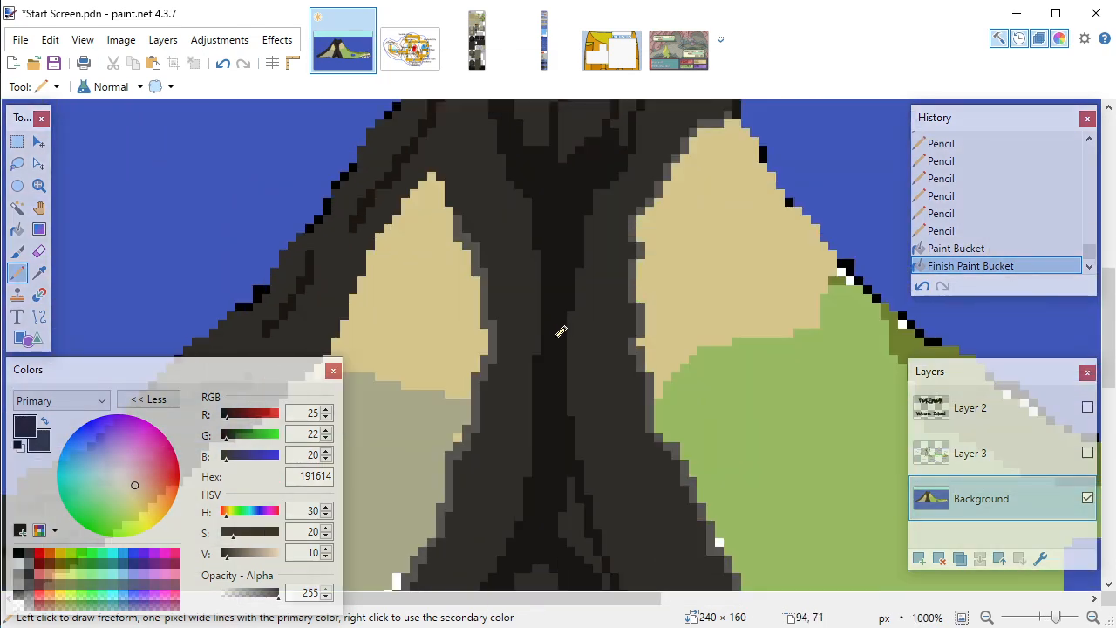
{"action": "key", "text": "k"}
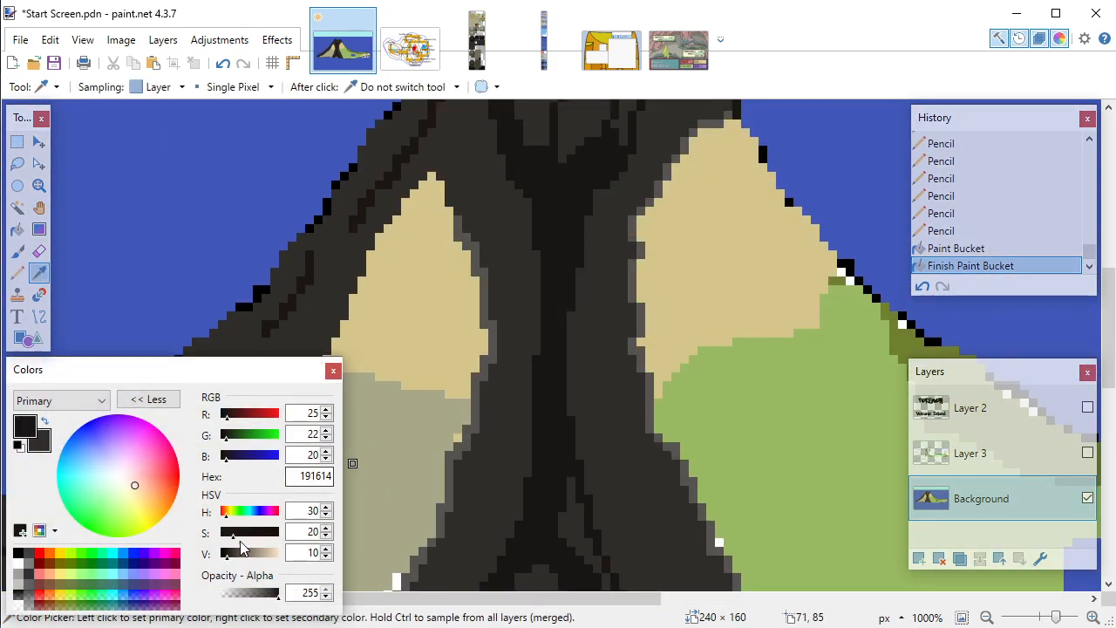
{"action": "left_click", "coordinate": [229, 534]}
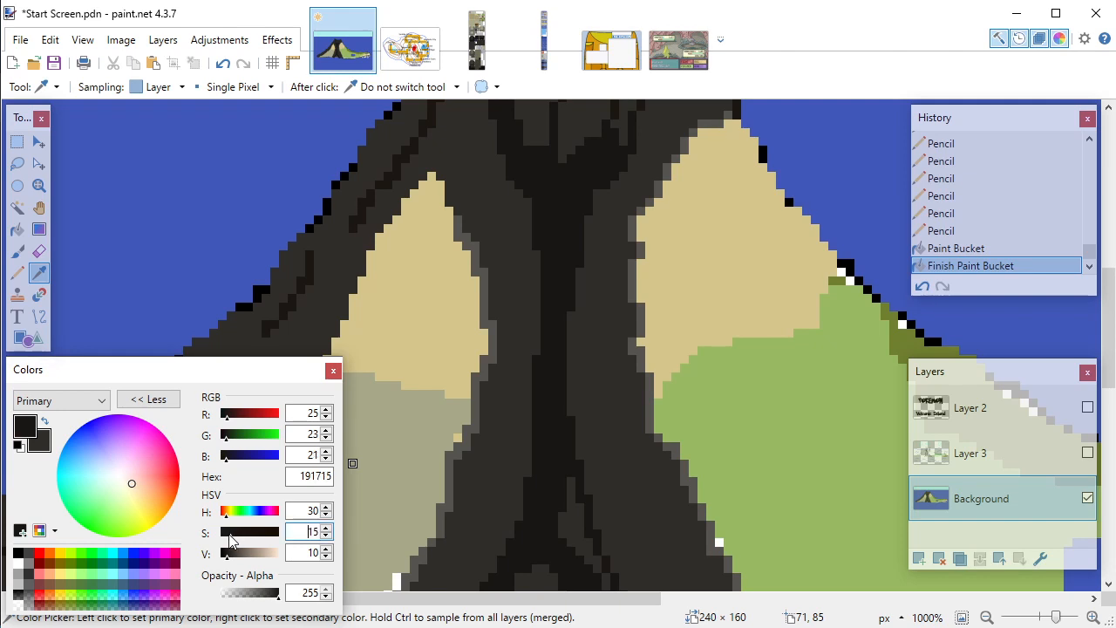
{"action": "left_click", "coordinate": [326, 548]}
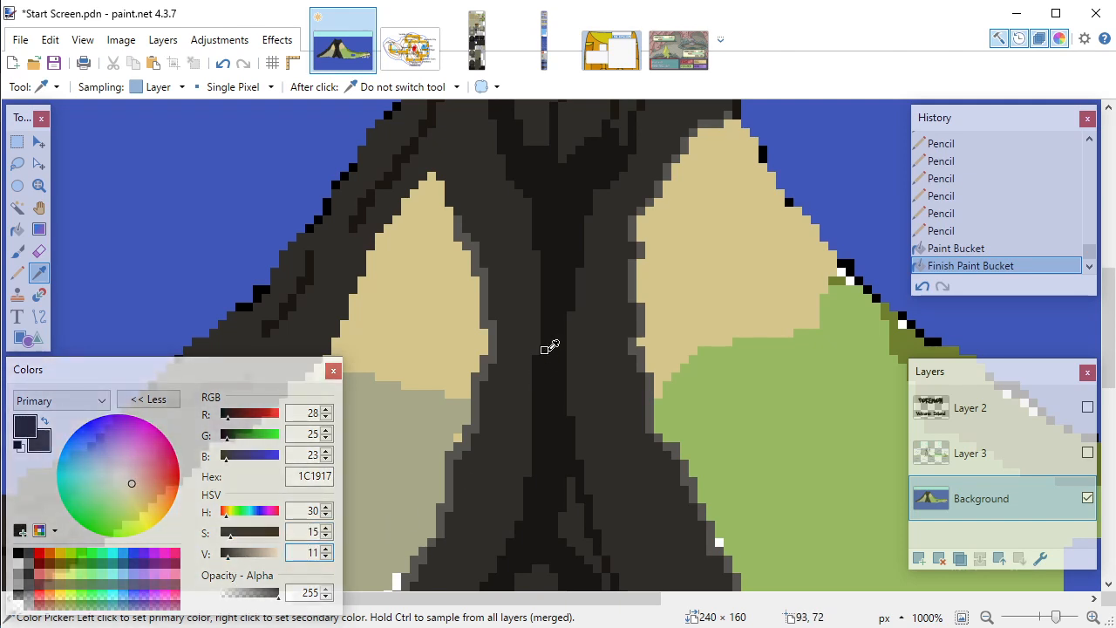
{"action": "left_click", "coordinate": [16, 229]}
{"action": "left_click", "coordinate": [553, 378]}
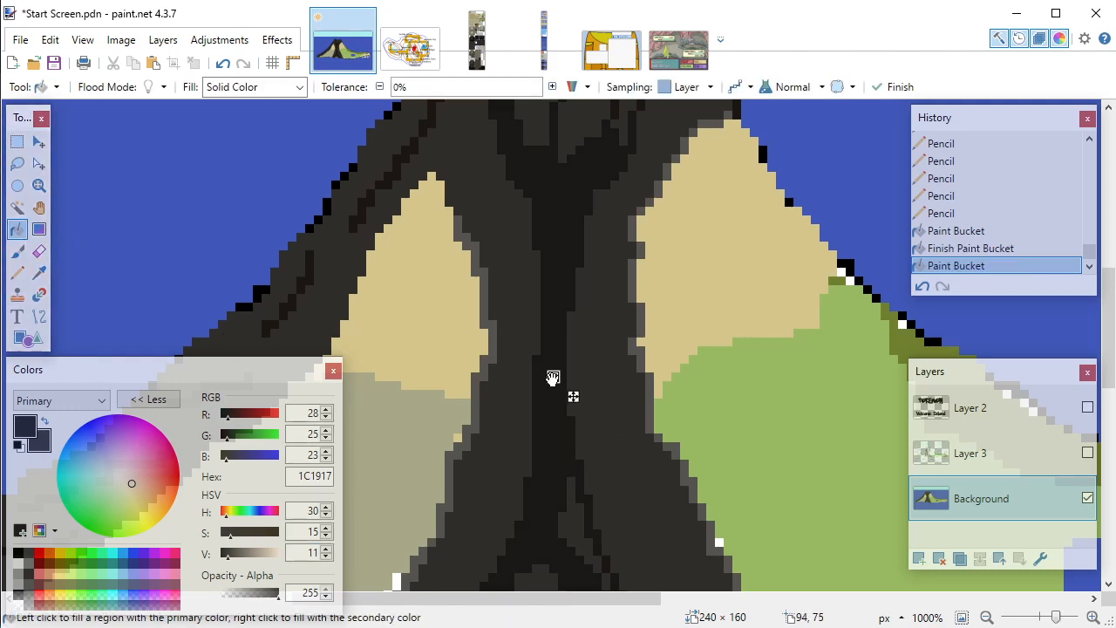
Step: Raise the value of the central channel's fill colour to 15 and finish the fill
{"action": "scroll", "coordinate": [570, 443], "scroll_direction": "down", "scroll_amount": 3}
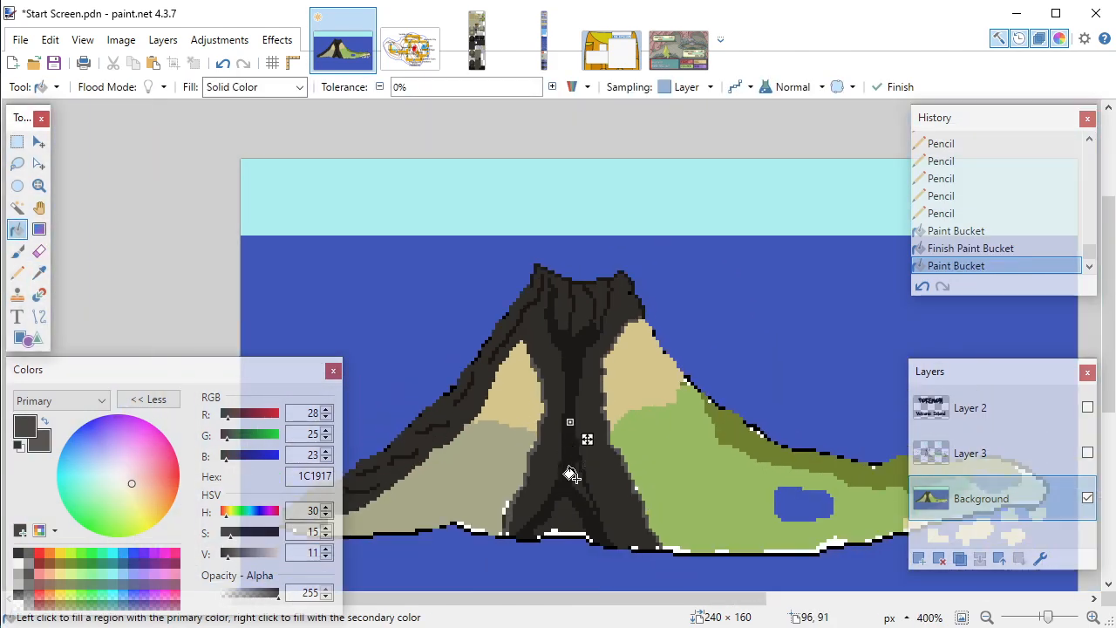
{"action": "scroll", "coordinate": [570, 475], "scroll_direction": "up", "scroll_amount": 4}
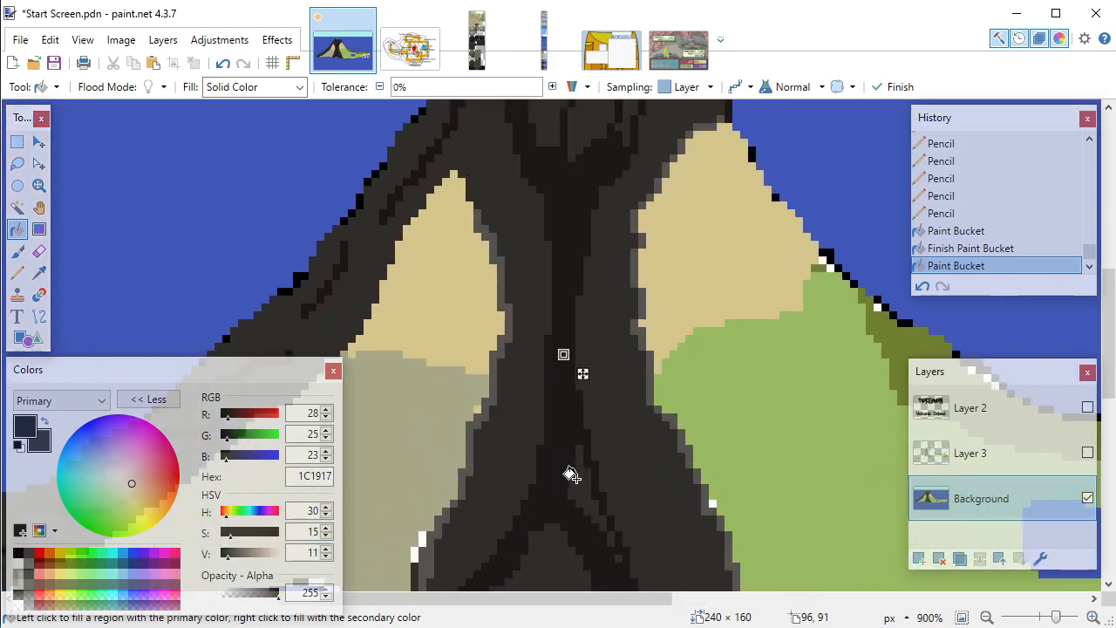
{"action": "left_click_drag", "start_coordinate": [228, 559], "coordinate": [231, 562]}
{"action": "left_click", "coordinate": [233, 557]}
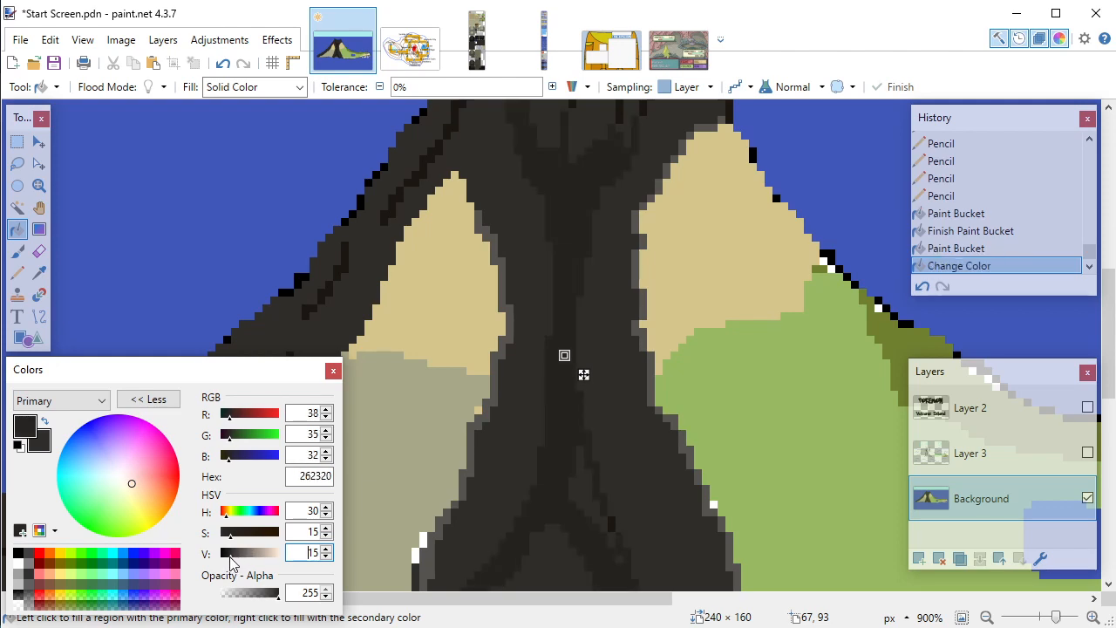
{"action": "scroll", "coordinate": [559, 495], "scroll_direction": "down", "scroll_amount": 5}
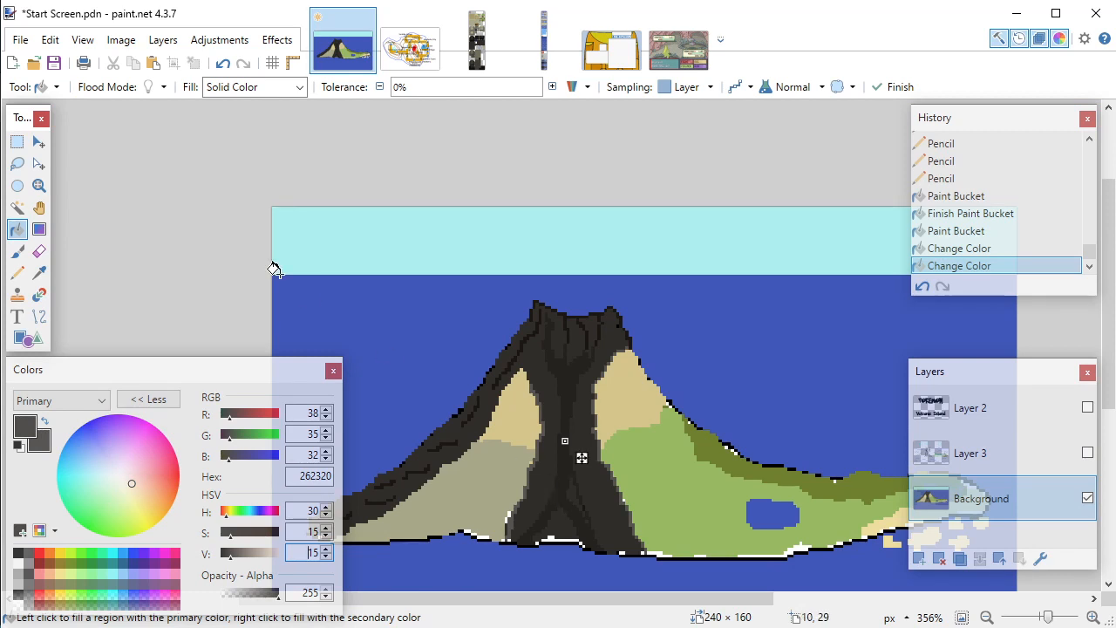
{"action": "key", "text": "Return"}
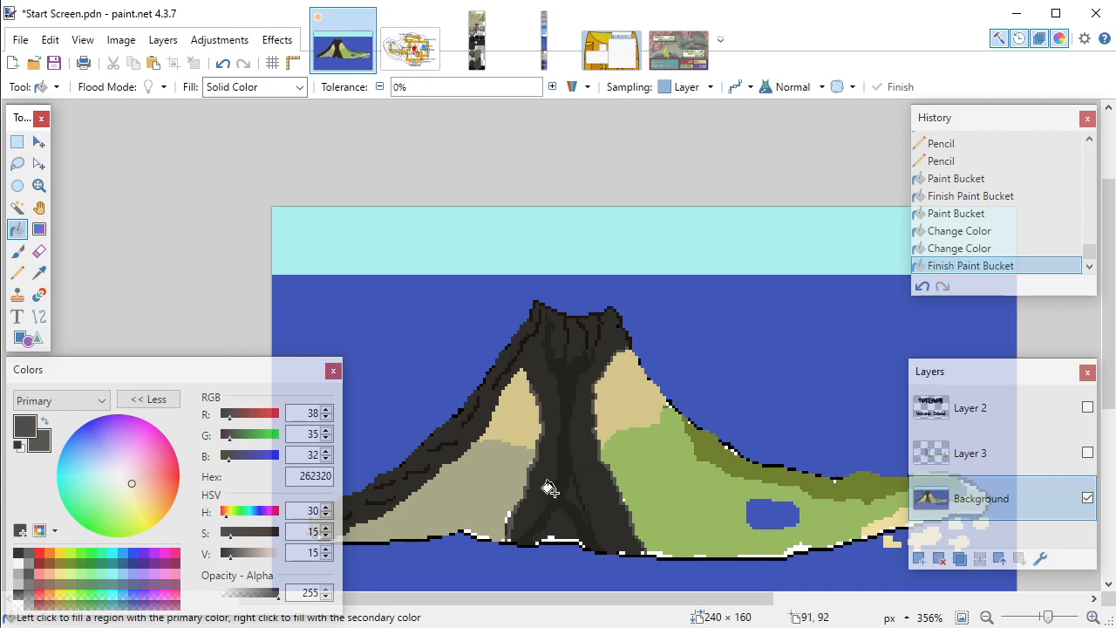
Step: Fill the central channel again and adjust the fill colour to saturation 13 and value 16
{"action": "left_click_drag", "start_coordinate": [618, 600], "coordinate": [586, 600]}
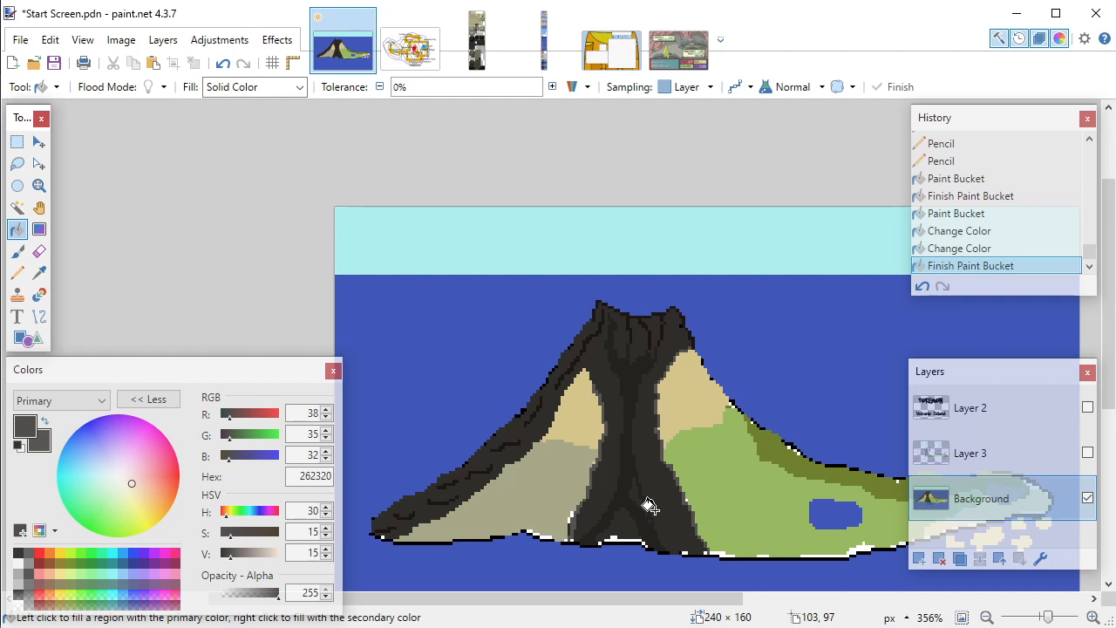
{"action": "left_click", "coordinate": [624, 468]}
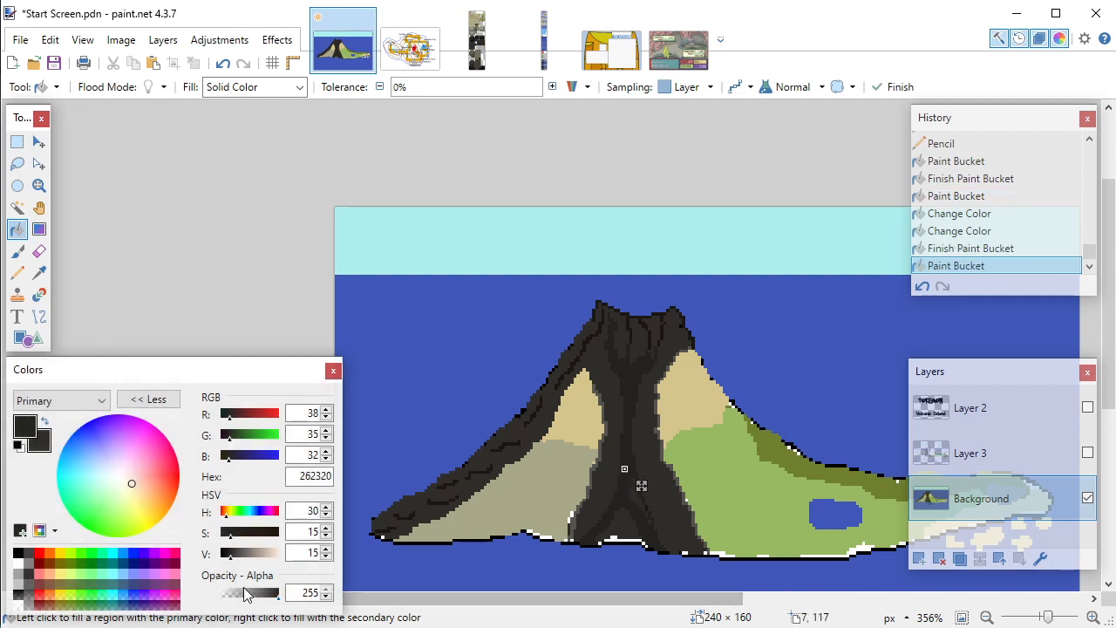
{"action": "left_click", "coordinate": [327, 557]}
{"action": "left_click", "coordinate": [327, 558]}
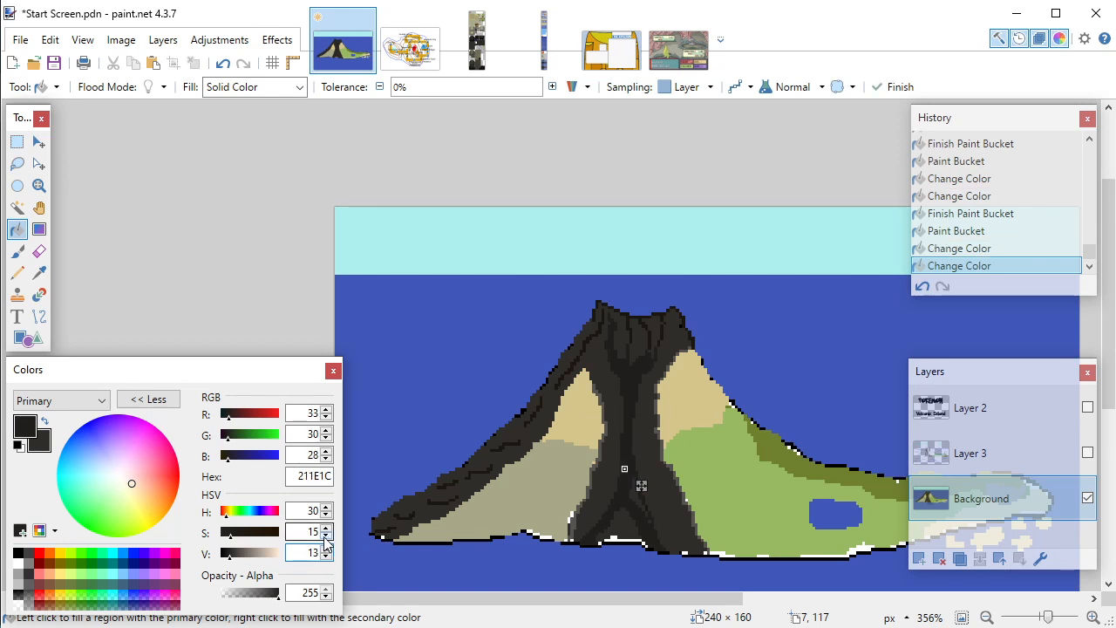
{"action": "left_click", "coordinate": [325, 536]}
{"action": "left_click", "coordinate": [325, 536]}
{"action": "left_click", "coordinate": [327, 550]}
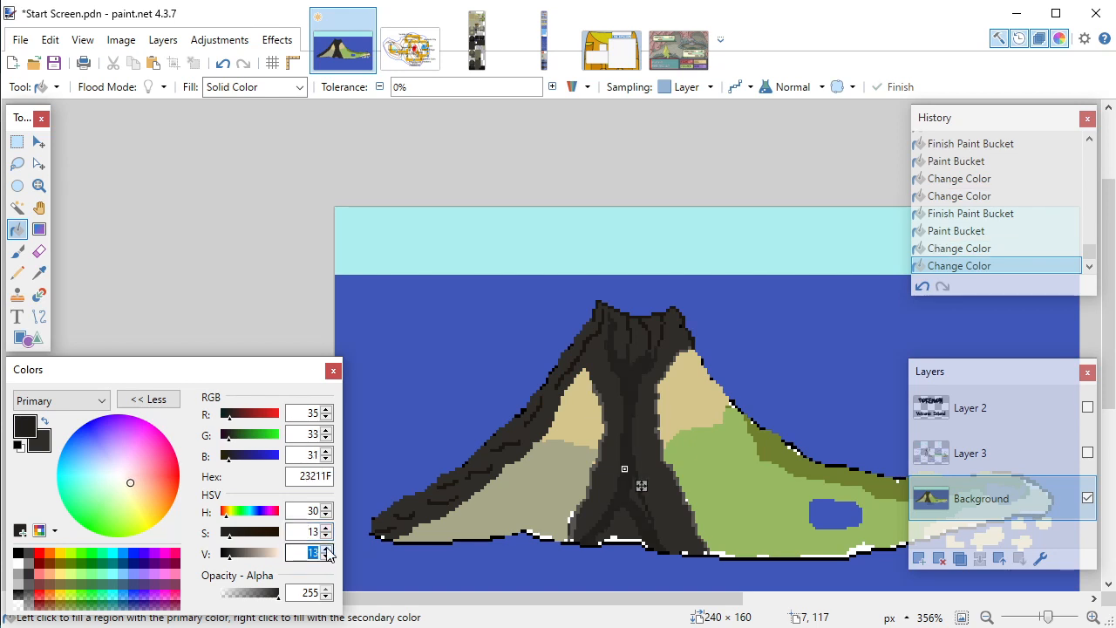
{"action": "left_click", "coordinate": [327, 549]}
{"action": "left_click", "coordinate": [327, 550]}
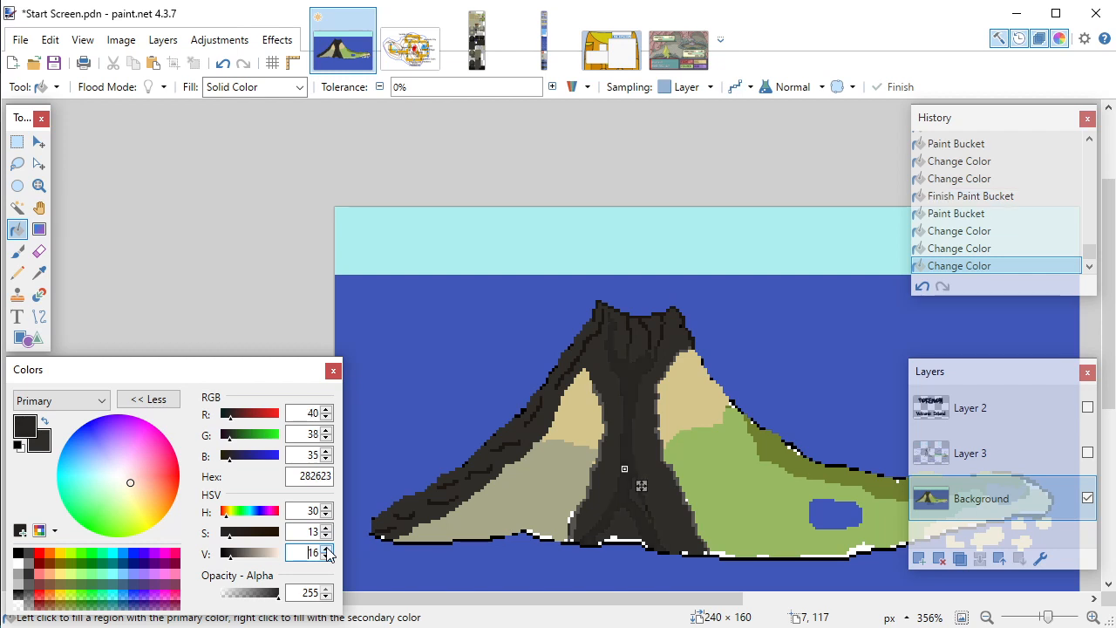
Step: Tune the channel's fill colour to a nearly neutral dark grey with saturation 2 and value 15
{"action": "left_click", "coordinate": [326, 528]}
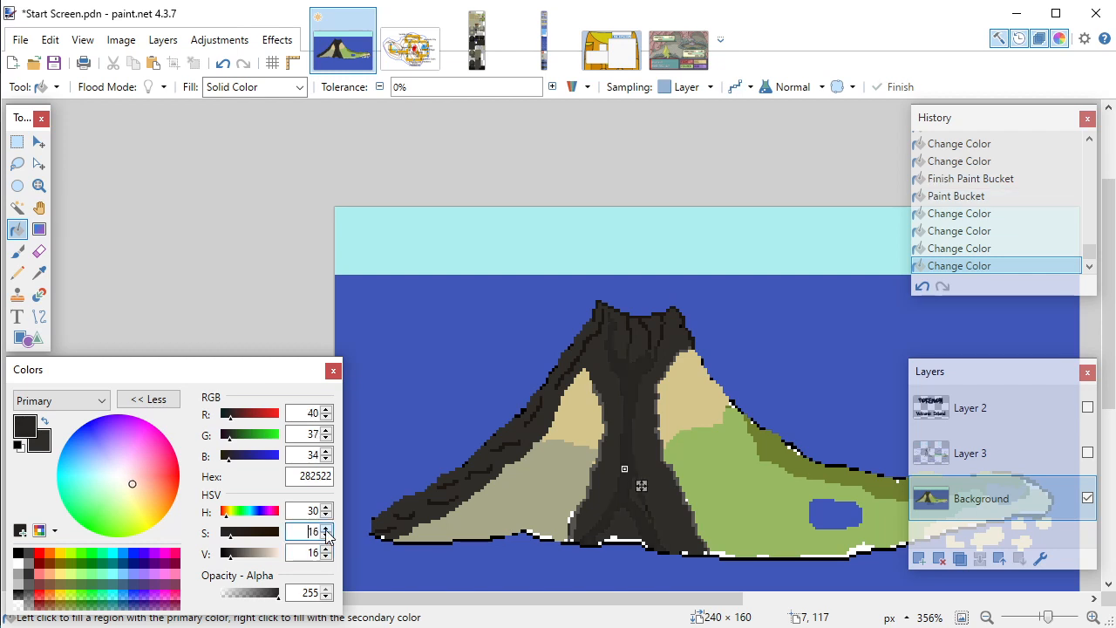
{"action": "left_click", "coordinate": [326, 528]}
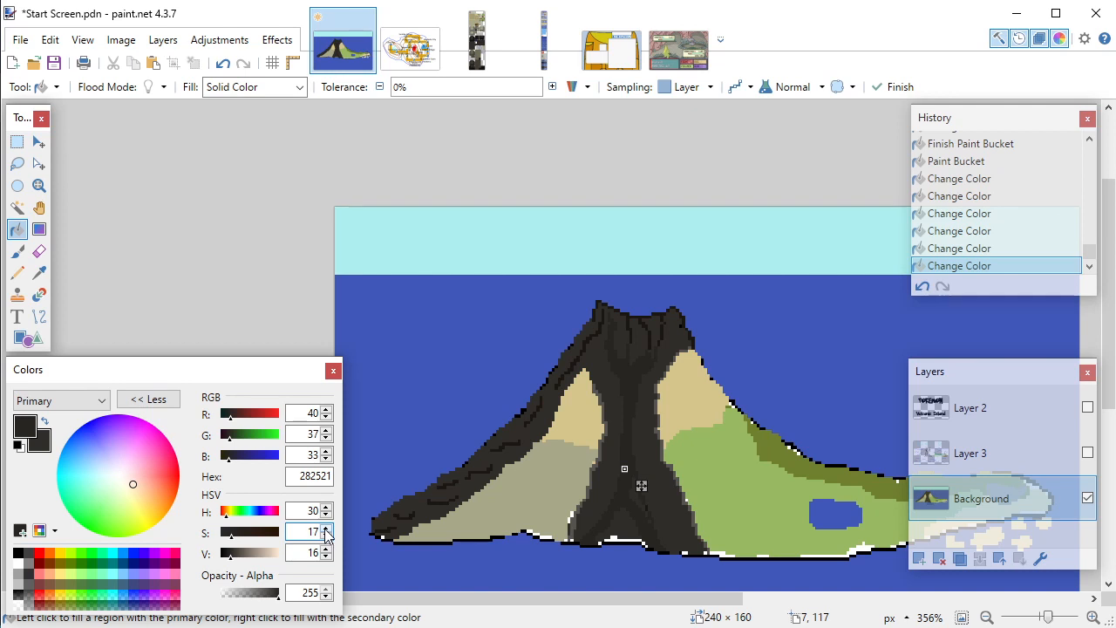
{"action": "left_click", "coordinate": [326, 536]}
{"action": "left_click", "coordinate": [327, 536]}
{"action": "left_click", "coordinate": [326, 535]}
{"action": "left_click", "coordinate": [326, 535]}
{"action": "left_click", "coordinate": [326, 535]}
{"action": "left_click", "coordinate": [326, 536]}
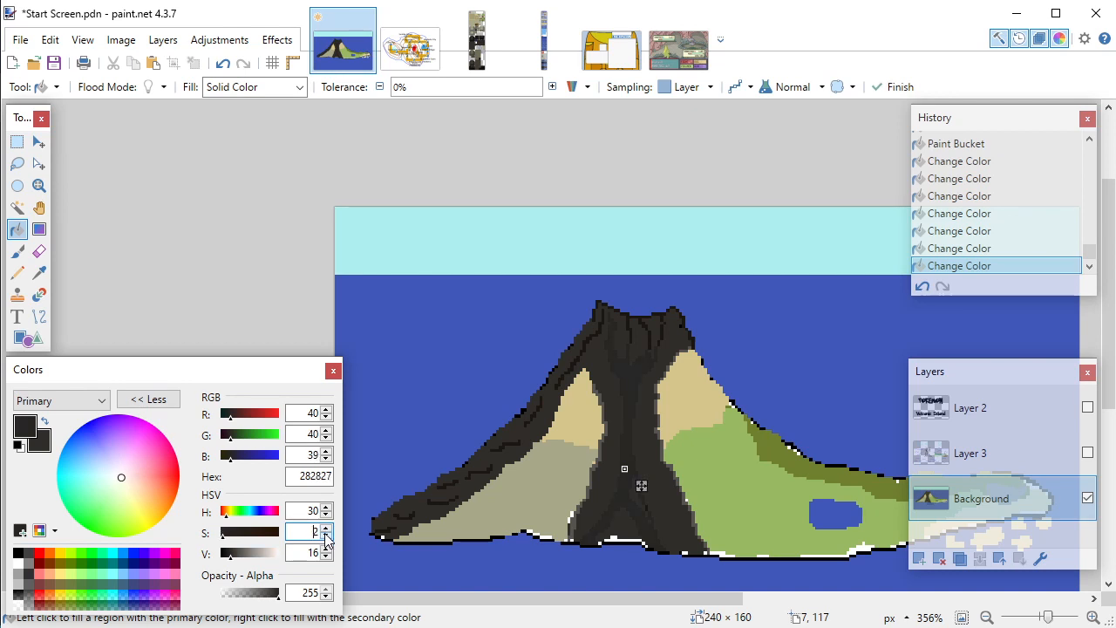
{"action": "left_click", "coordinate": [326, 557]}
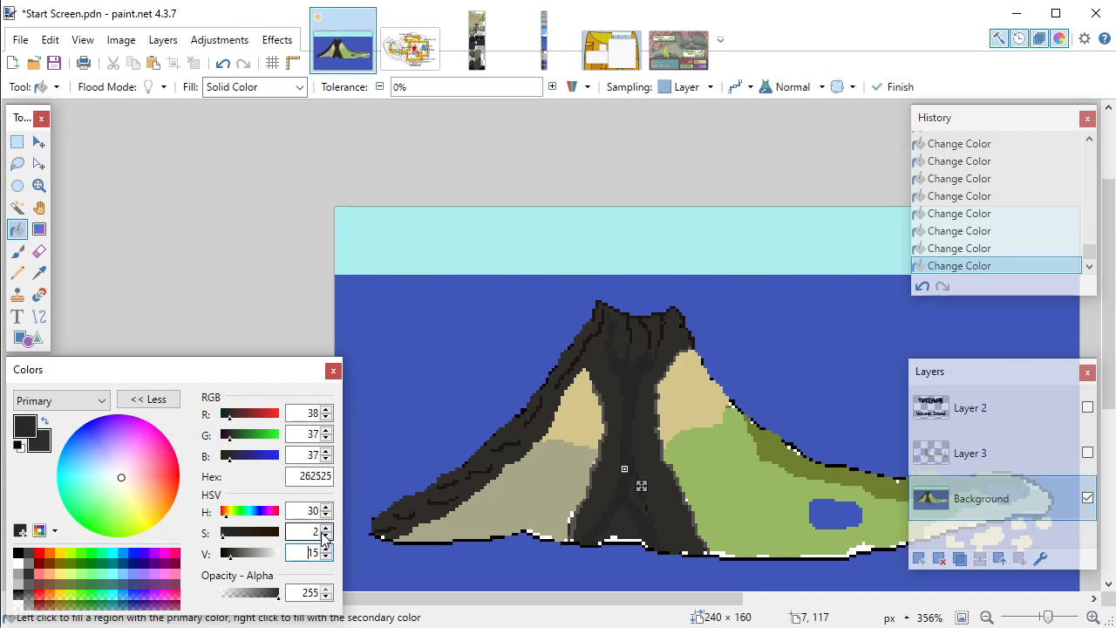
Step: Adjust the fill colour of the volcano's central channel to saturation 9 and value 16
{"action": "left_click", "coordinate": [325, 528]}
{"action": "left_click", "coordinate": [326, 529]}
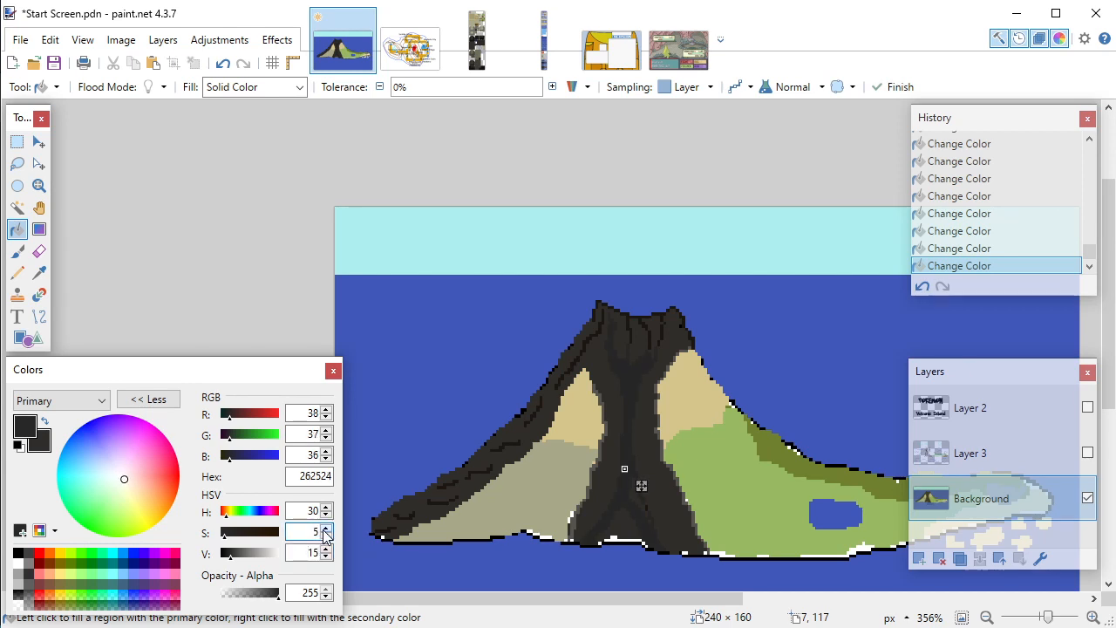
{"action": "left_click", "coordinate": [327, 558]}
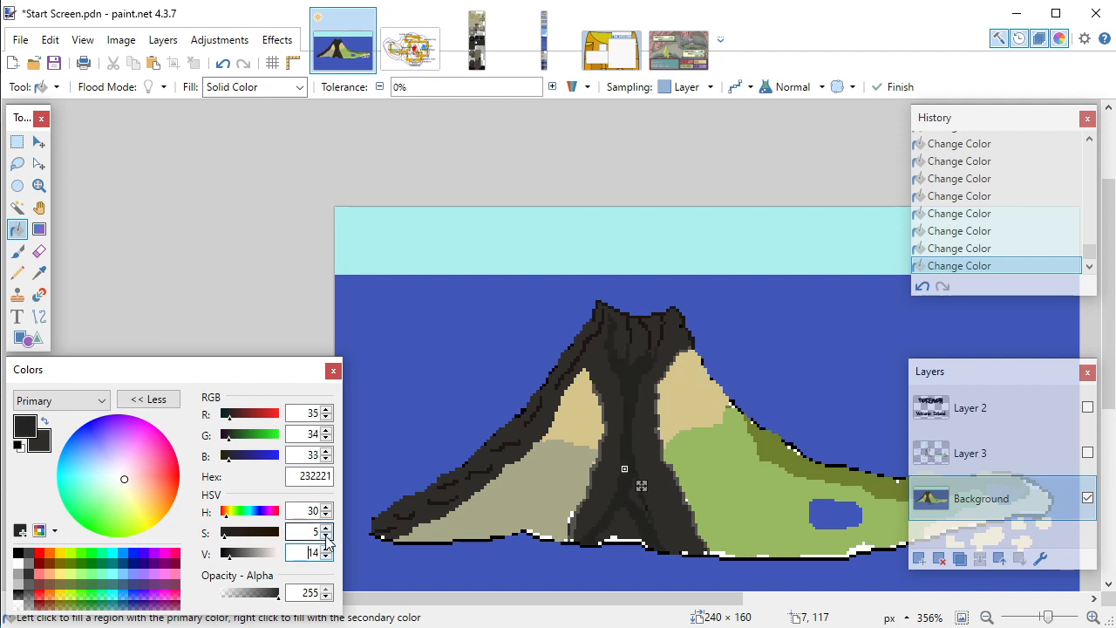
{"action": "left_click", "coordinate": [327, 549]}
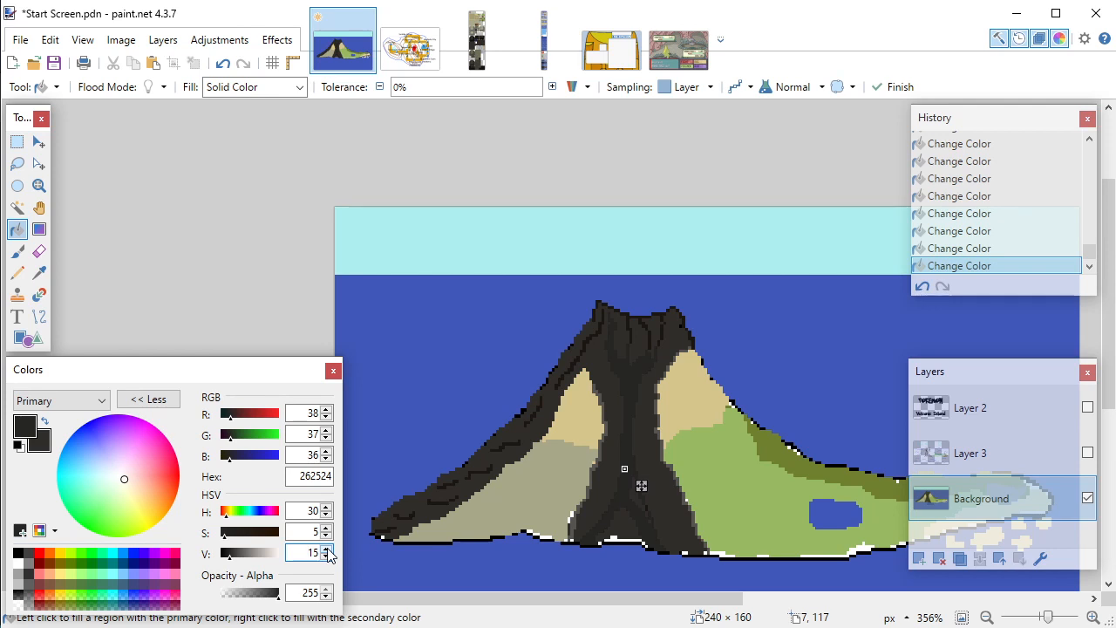
{"action": "left_click", "coordinate": [327, 550]}
{"action": "left_click", "coordinate": [325, 528]}
{"action": "left_click", "coordinate": [326, 528]}
{"action": "left_click", "coordinate": [326, 528]}
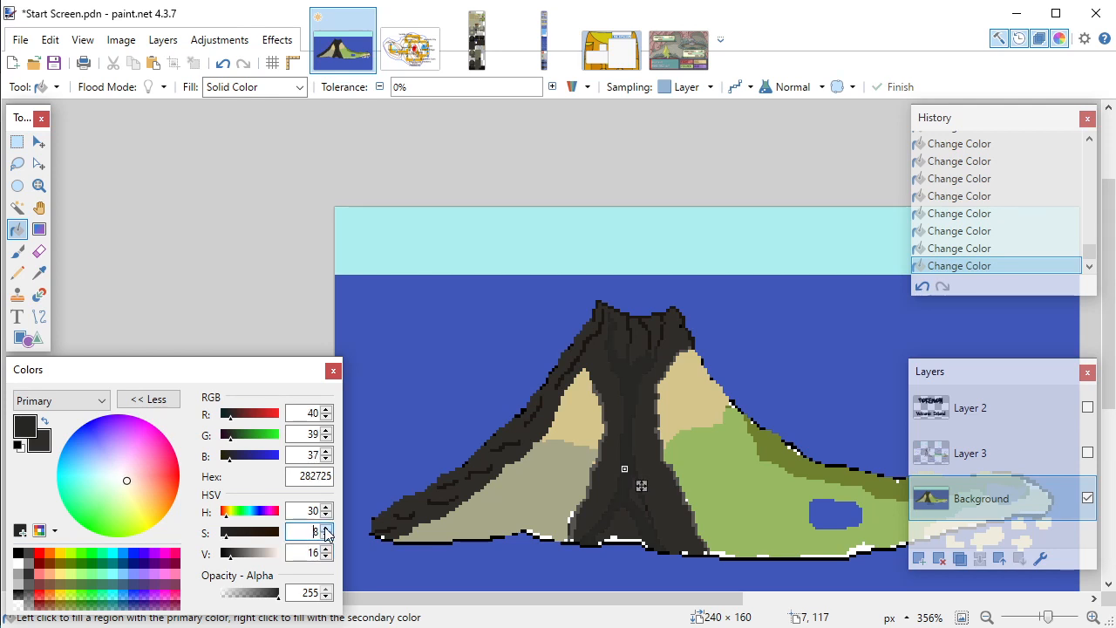
{"action": "left_click", "coordinate": [327, 529]}
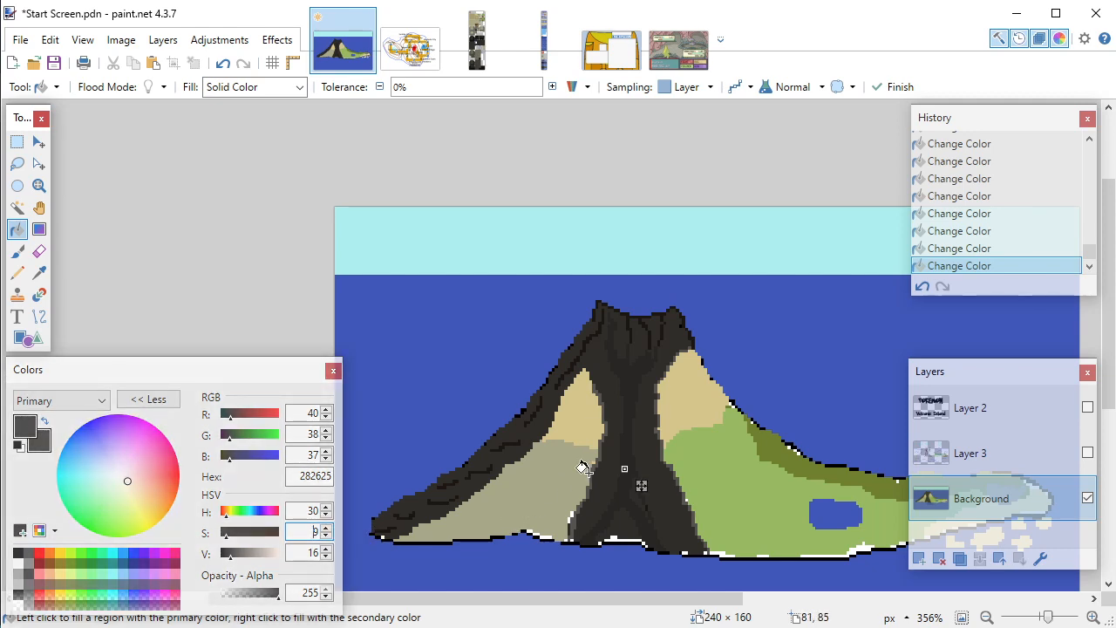
{"action": "scroll", "coordinate": [584, 467], "scroll_direction": "up", "scroll_amount": 2}
{"action": "scroll", "coordinate": [584, 467], "scroll_direction": "up", "scroll_amount": 1}
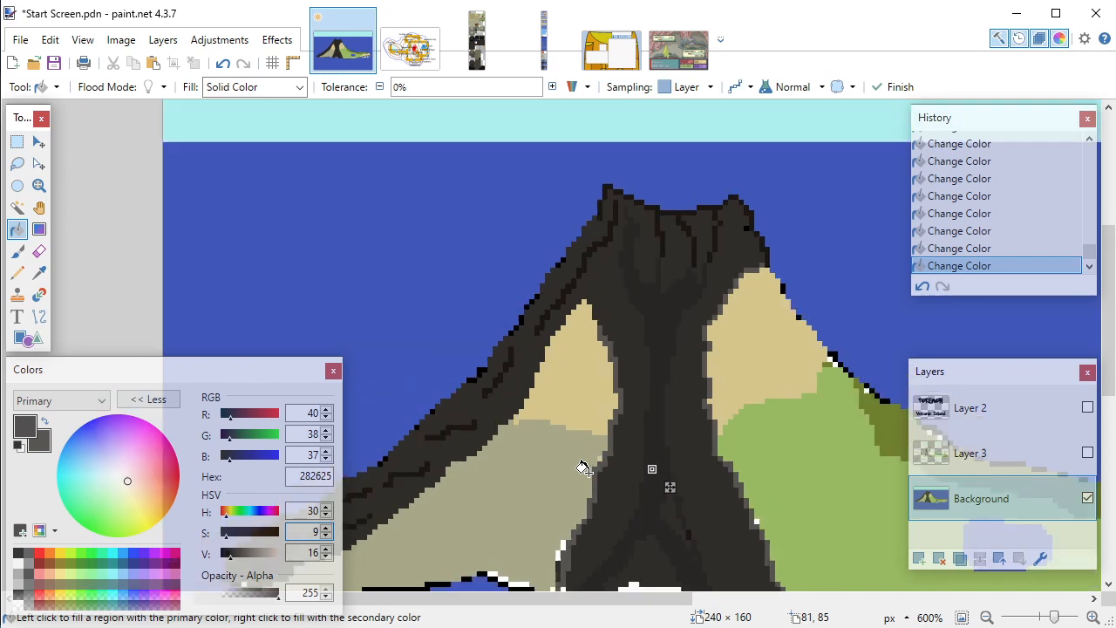
{"action": "scroll", "coordinate": [582, 463], "scroll_direction": "down", "scroll_amount": 2}
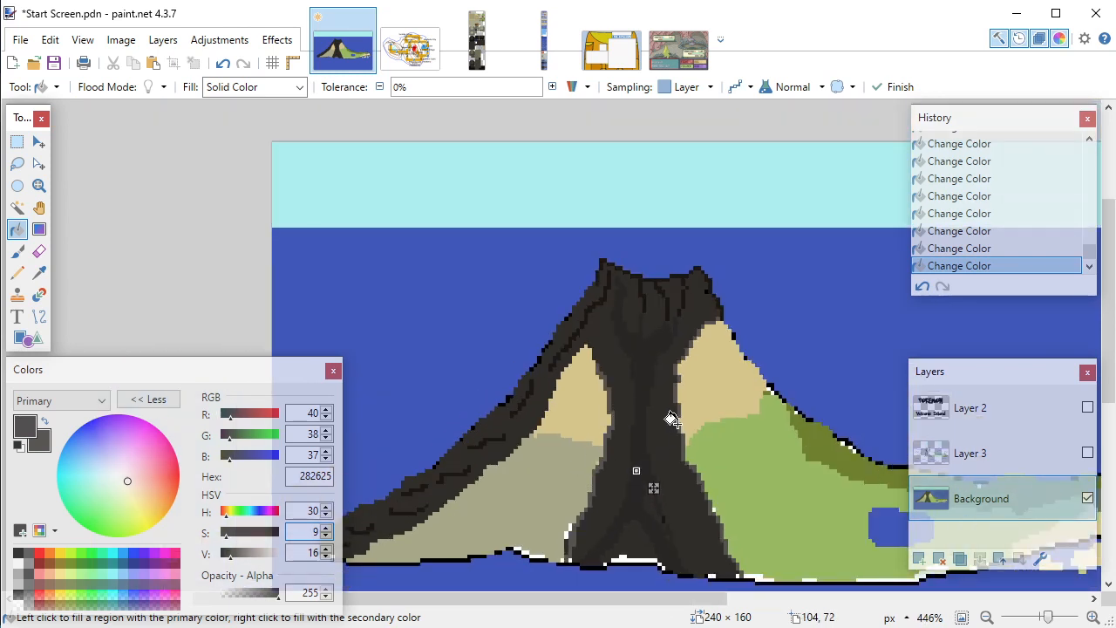
Step: Sample the volcano's dark rock colour 302D29 and fill the central channel with it
{"action": "key", "text": "k"}
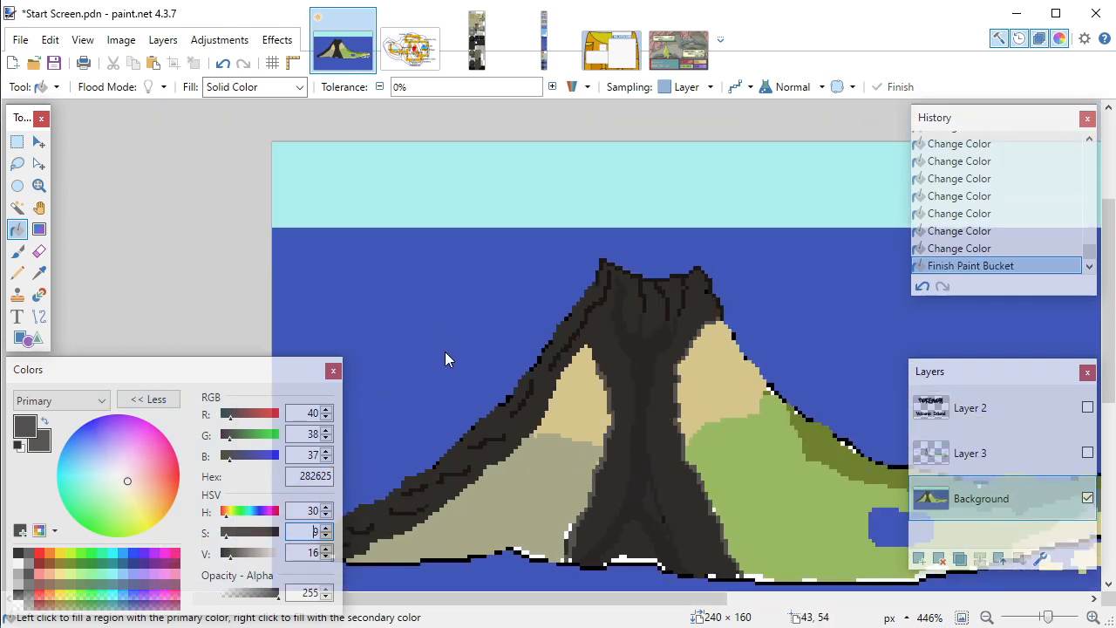
{"action": "left_click", "coordinate": [665, 409]}
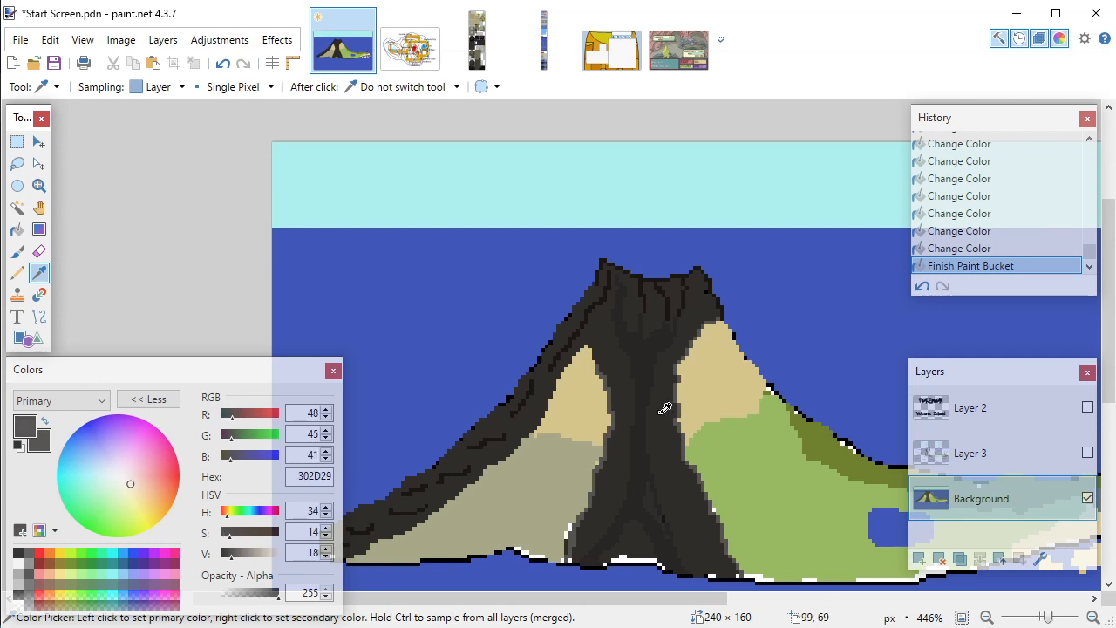
{"action": "key", "text": "f"}
{"action": "left_click", "coordinate": [636, 390]}
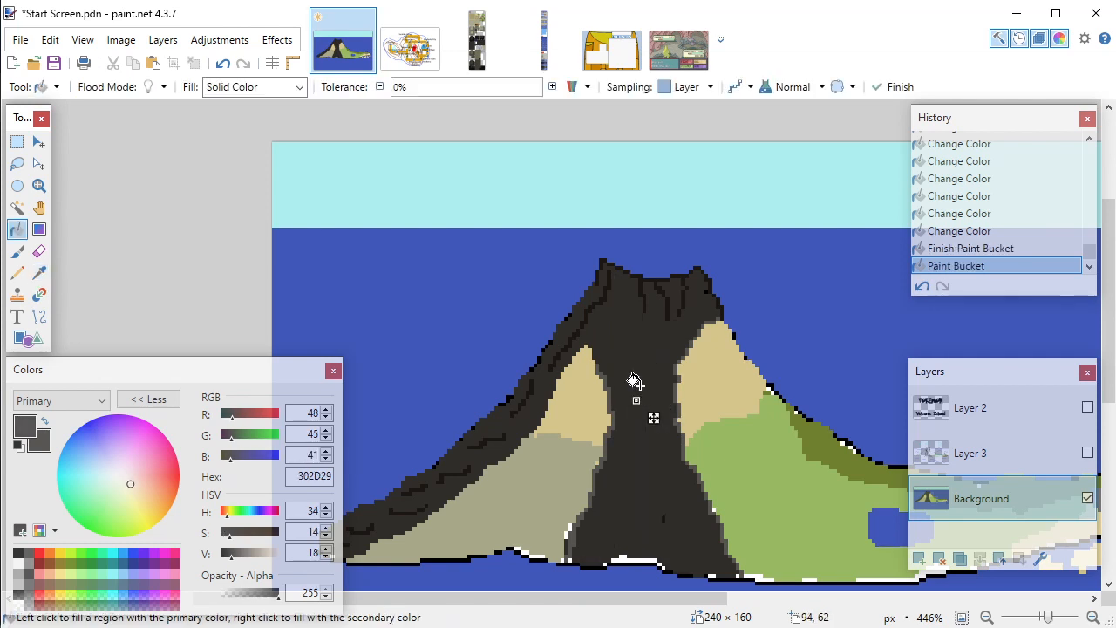
Step: Sample the dark crack colour 1C1712 at the crater and pencil short vertical cracks down the upper and middle part of the central channel
{"action": "key", "text": "k"}
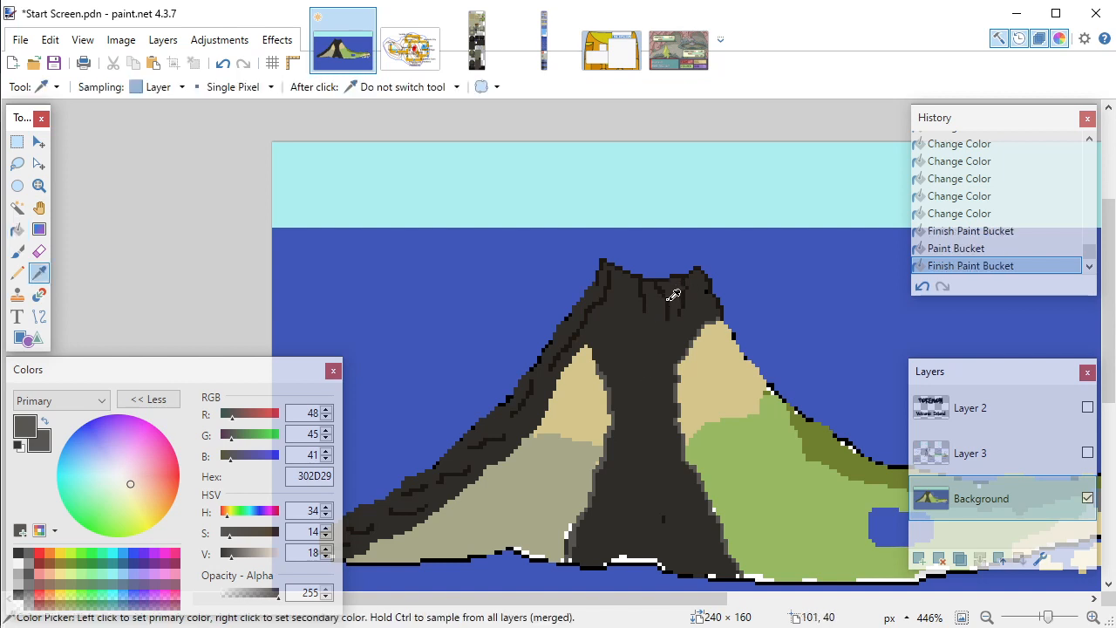
{"action": "left_click", "coordinate": [672, 298]}
{"action": "key", "text": "p"}
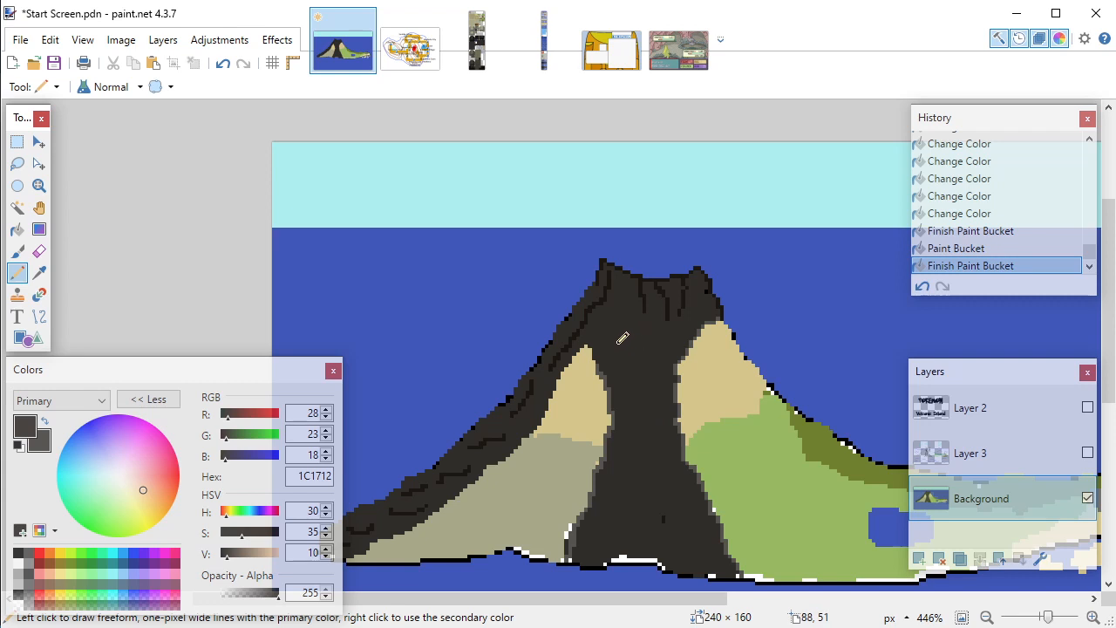
{"action": "left_click", "coordinate": [663, 351]}
{"action": "key", "text": "ctrl+z"}
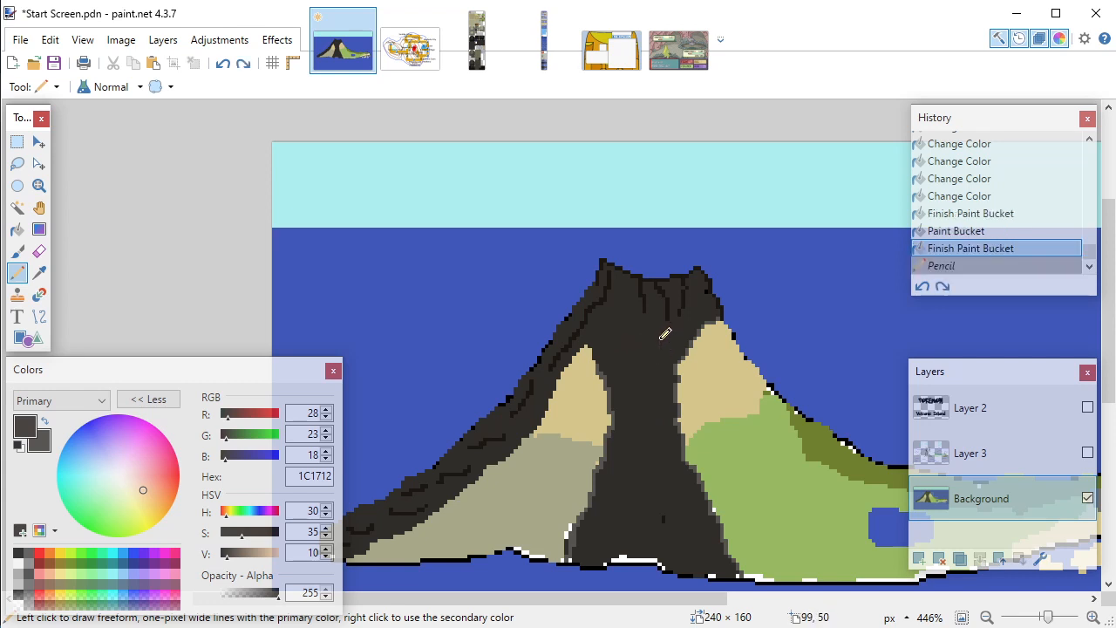
{"action": "left_click_drag", "start_coordinate": [660, 356], "coordinate": [660, 374]}
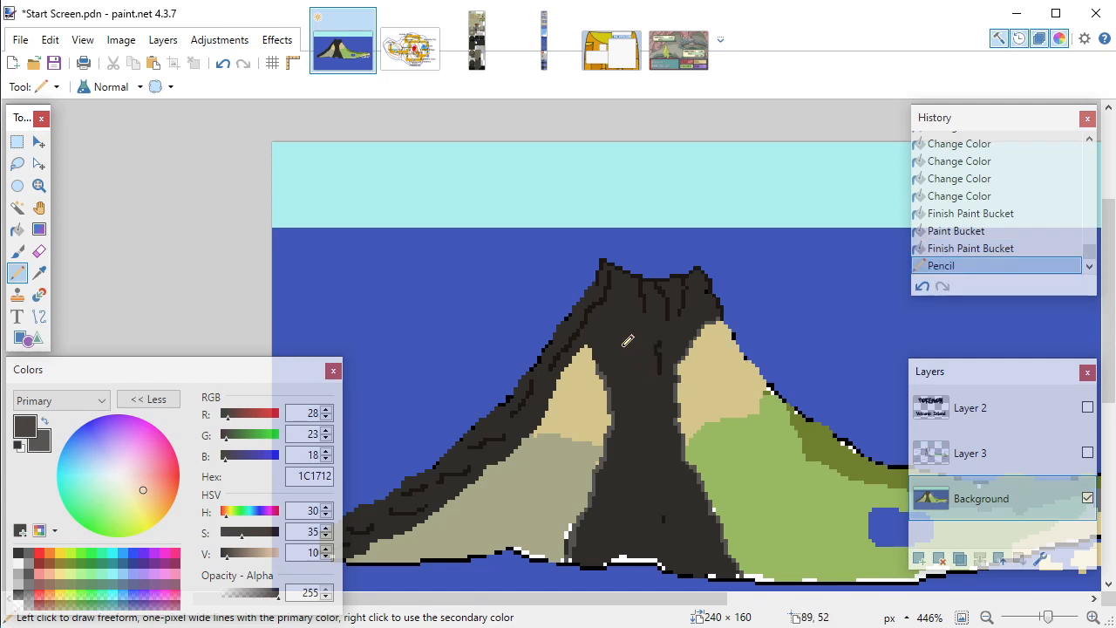
{"action": "mouse_move", "coordinate": [613, 344]}
{"action": "left_mouse_down"}
{"action": "mouse_move", "coordinate": [646, 419]}
{"action": "mouse_move", "coordinate": [632, 402]}
{"action": "mouse_move", "coordinate": [624, 464]}
{"action": "left_mouse_up"}
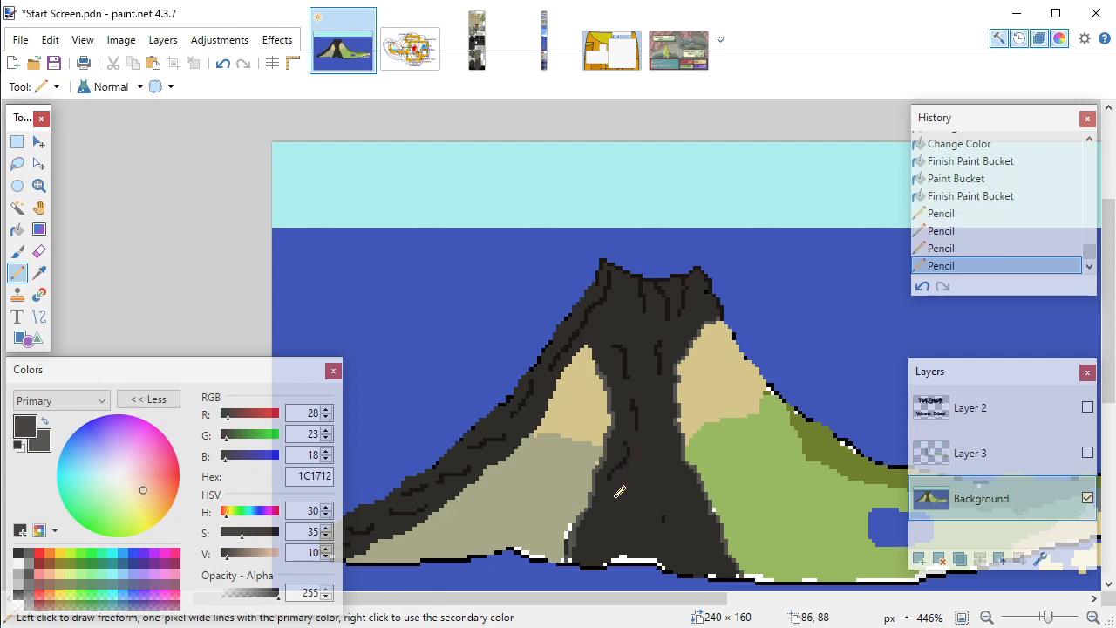
{"action": "key", "text": "ctrl+z"}
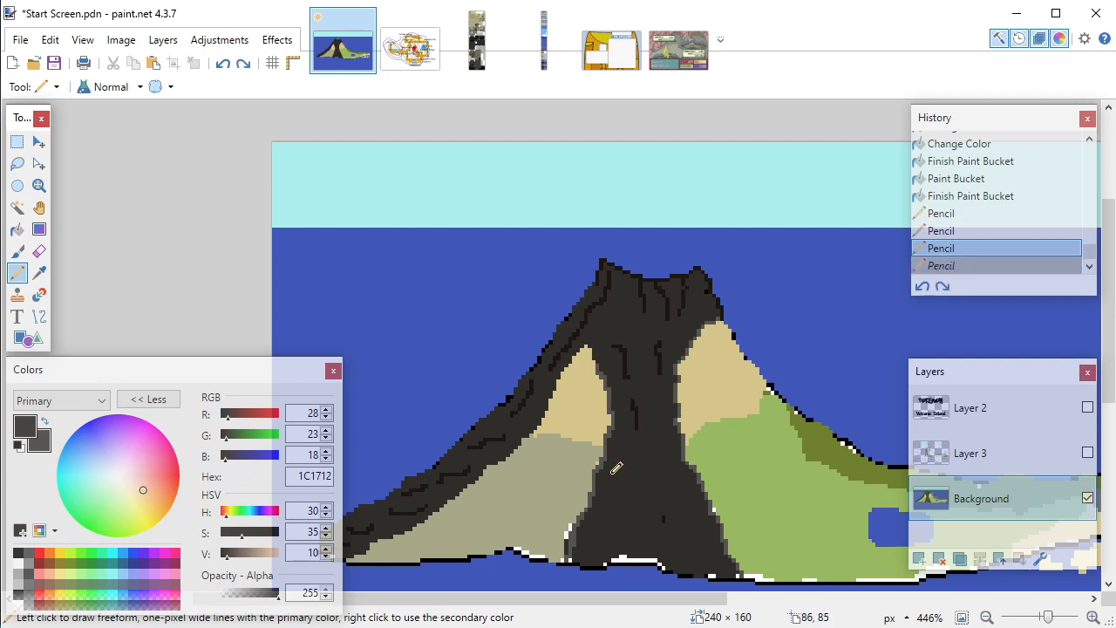
{"action": "key", "text": "ctrl+y"}
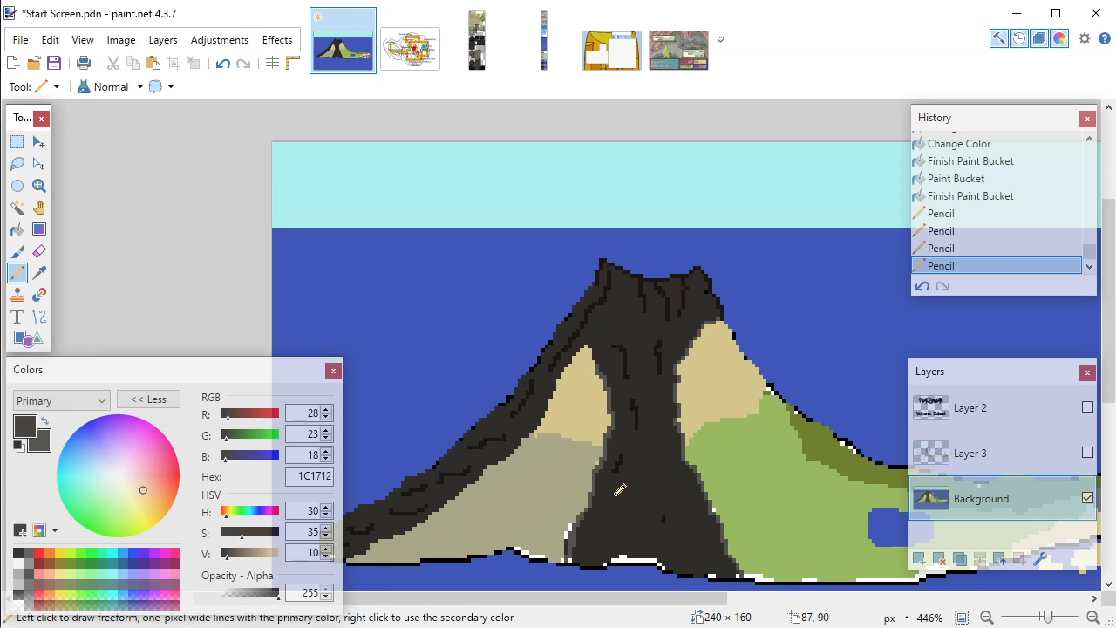
Step: Pencil more short cracks in the lower half of the central channel and along its right side
{"action": "left_click_drag", "start_coordinate": [617, 490], "coordinate": [617, 507]}
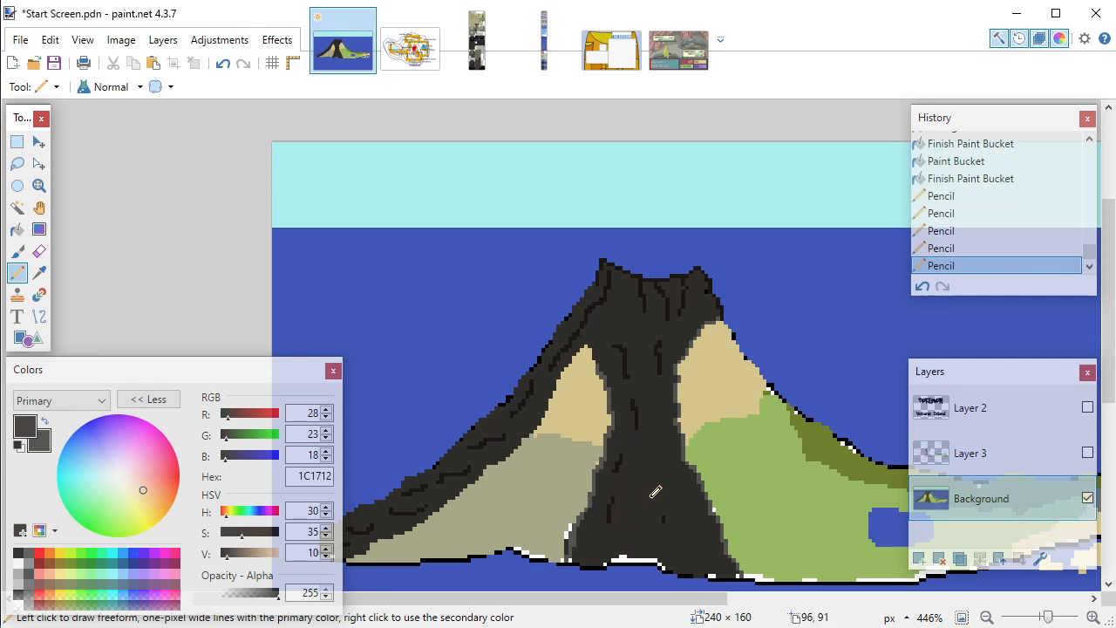
{"action": "left_click_drag", "start_coordinate": [652, 479], "coordinate": [646, 496]}
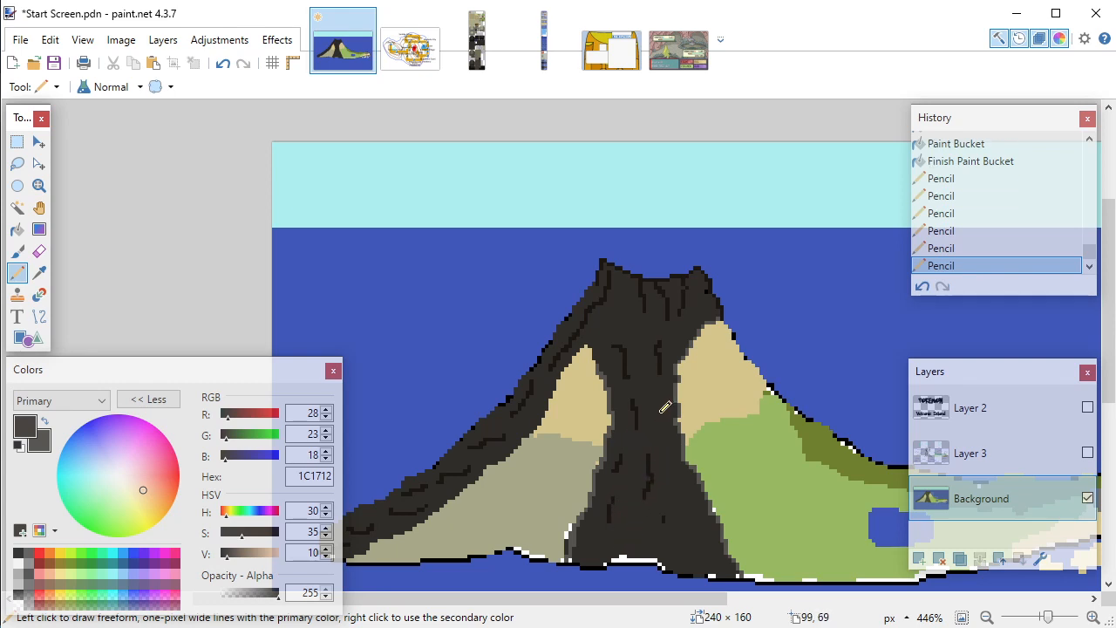
{"action": "left_click_drag", "start_coordinate": [660, 411], "coordinate": [665, 431]}
{"action": "left_click_drag", "start_coordinate": [685, 504], "coordinate": [694, 522]}
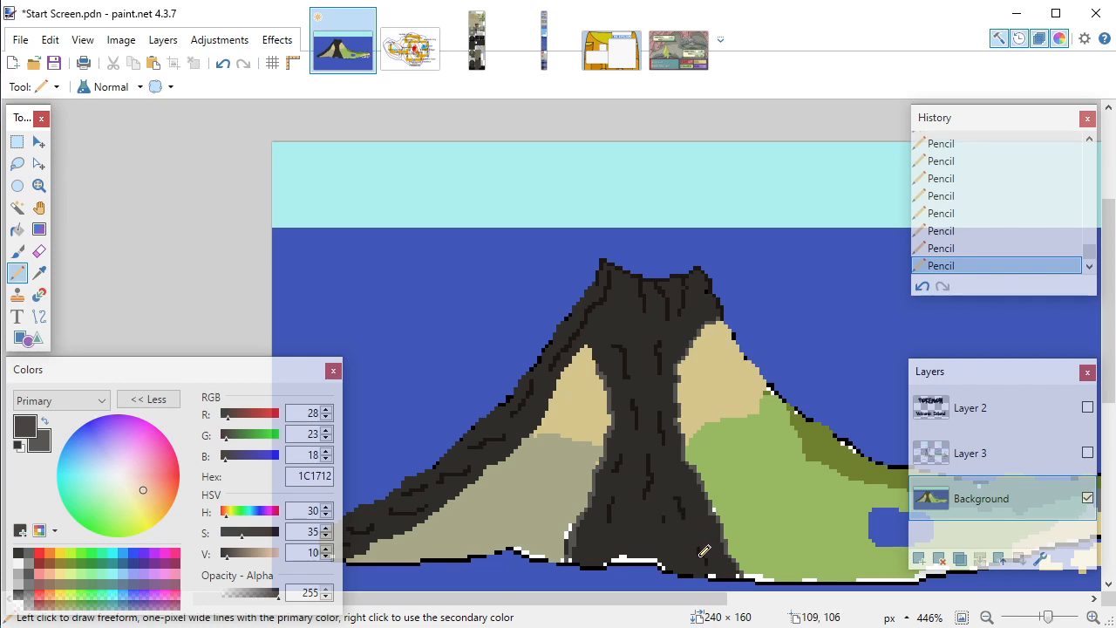
Step: Undo all the pencilled cracks in the central channel back to the 302D29 fill, and finish that fill
{"action": "scroll", "coordinate": [704, 551], "scroll_direction": "down", "scroll_amount": 5}
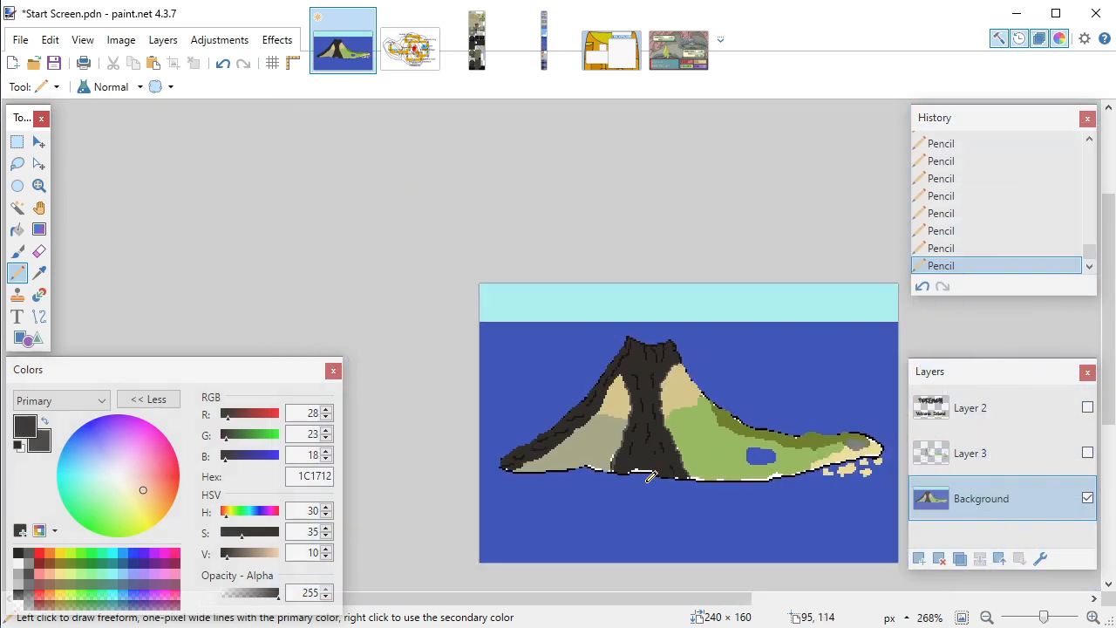
{"action": "scroll", "coordinate": [646, 475], "scroll_direction": "up", "scroll_amount": 4}
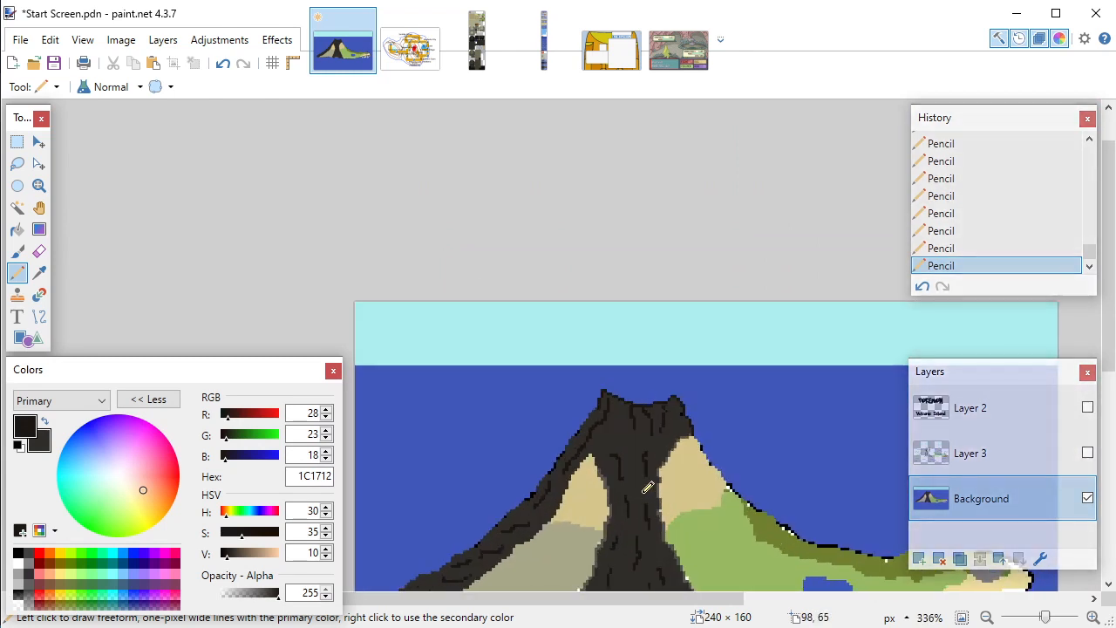
{"action": "scroll", "coordinate": [647, 488], "scroll_direction": "up", "scroll_amount": 3}
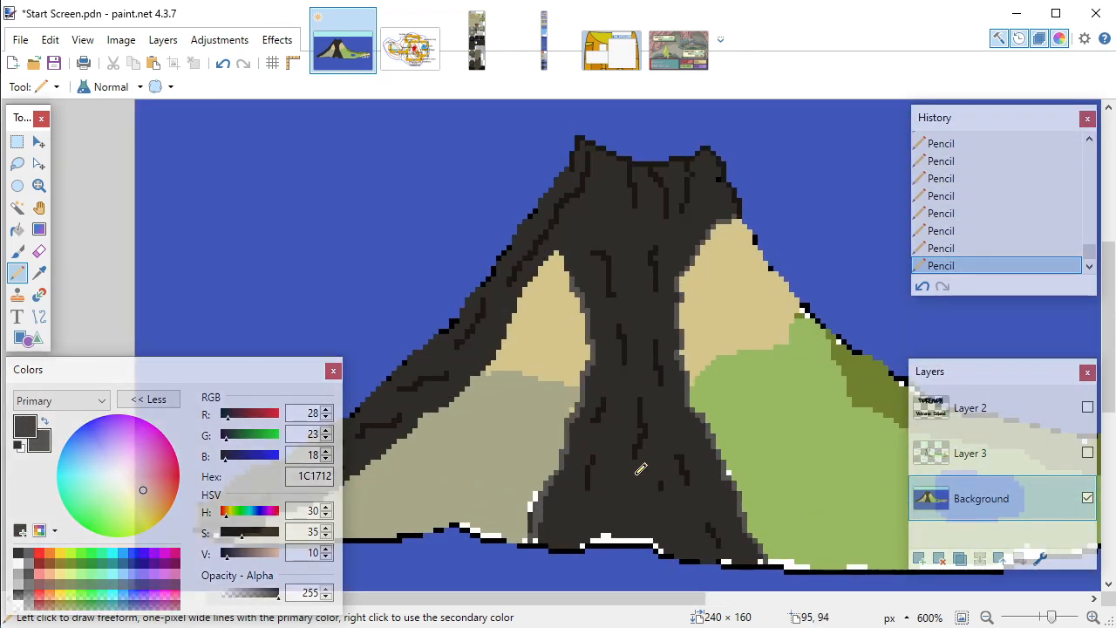
{"action": "key", "text": "ctrl+z"}
{"action": "key", "text": "ctrl+z"}
{"action": "key", "text": "ctrl+z"}
{"action": "key", "text": "ctrl+z"}
{"action": "key", "text": "ctrl+z"}
{"action": "key", "text": "ctrl+z"}
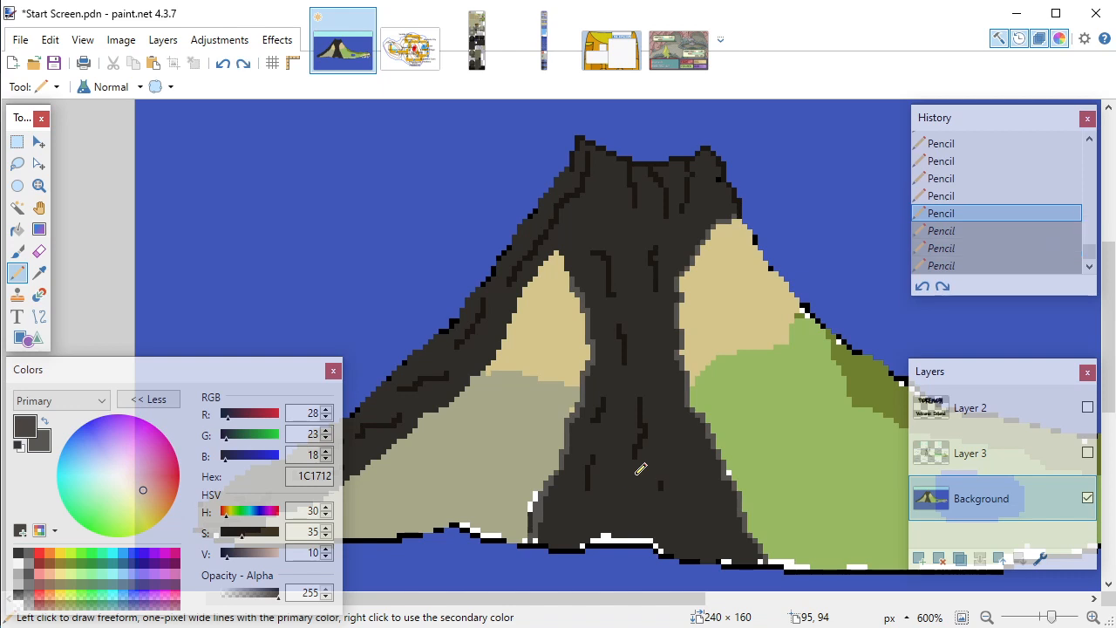
{"action": "key", "text": "ctrl+z"}
{"action": "key", "text": "ctrl+z"}
{"action": "key", "text": "ctrl+z"}
{"action": "key", "text": "ctrl+z"}
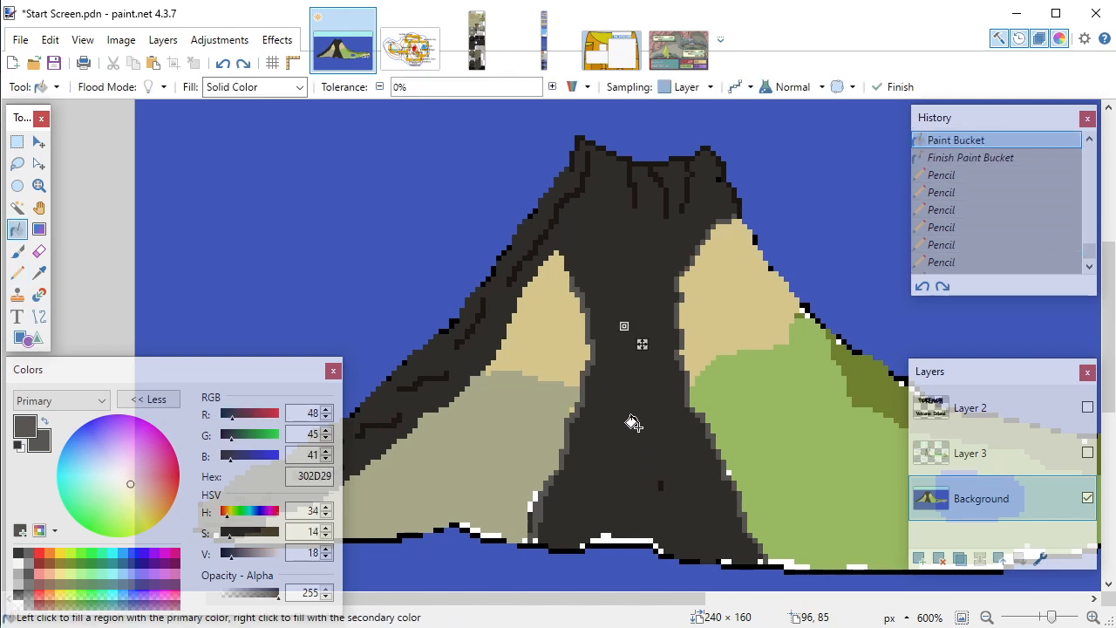
{"action": "key", "text": "Return"}
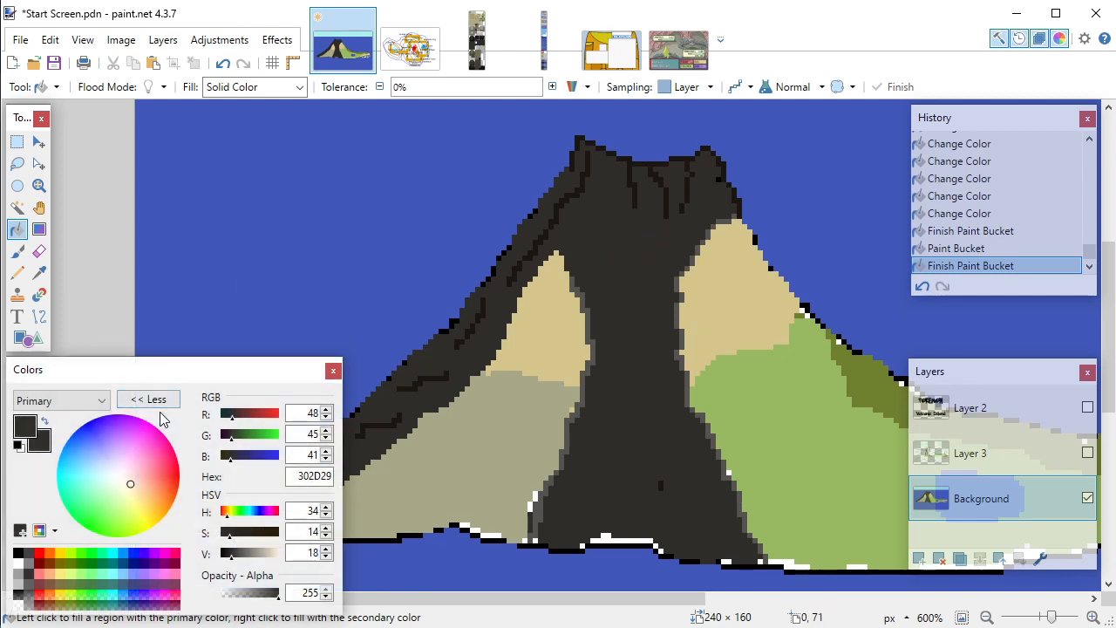
Step: Sample the crack colour 1C1712 again and extend the crater's two middle cracks downward with the Pencil
{"action": "left_click", "coordinate": [34, 274]}
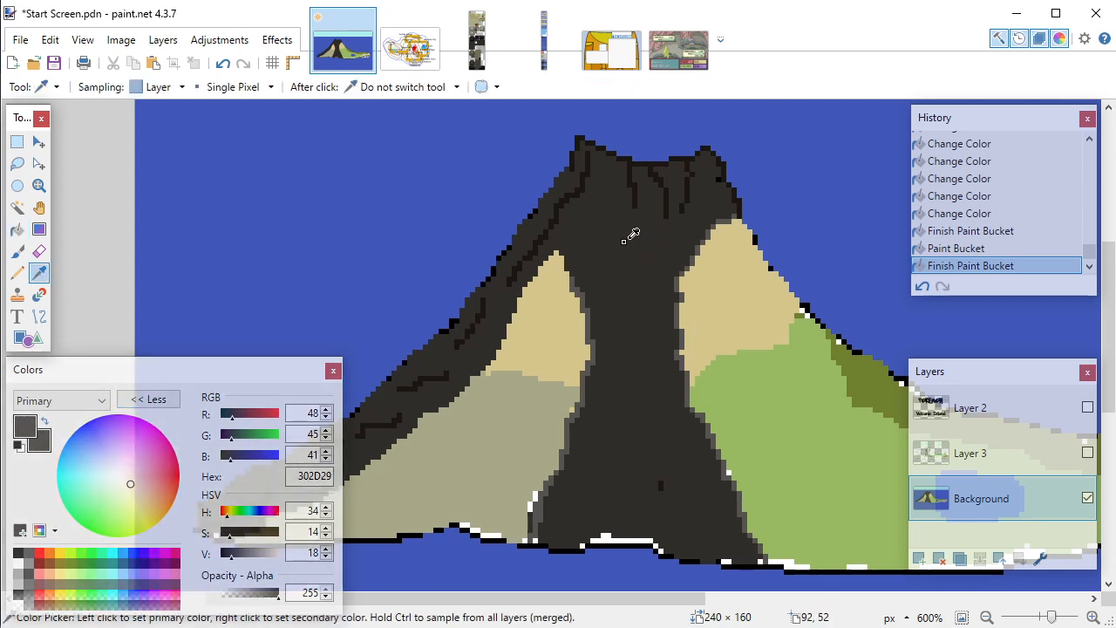
{"action": "left_click", "coordinate": [672, 198]}
{"action": "left_click", "coordinate": [17, 273]}
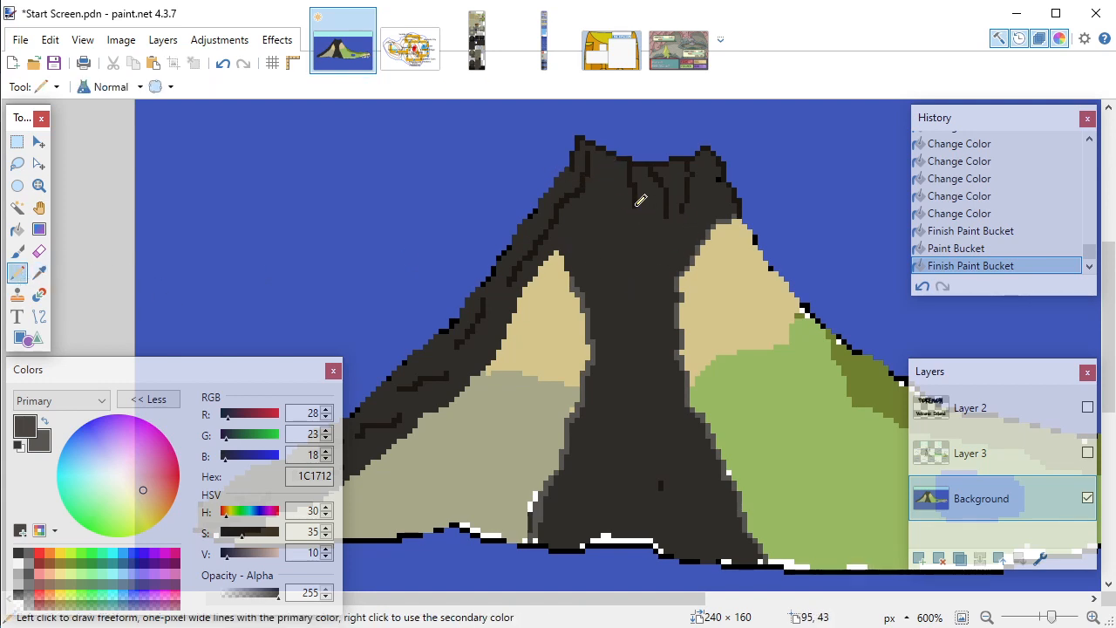
{"action": "mouse_move", "coordinate": [642, 204]}
{"action": "left_mouse_down"}
{"action": "mouse_move", "coordinate": [661, 253]}
{"action": "mouse_move", "coordinate": [668, 219]}
{"action": "mouse_move", "coordinate": [650, 257]}
{"action": "left_mouse_up"}
{"action": "left_click", "coordinate": [661, 232]}
Step: Redraw the downward extension of the crater's right crack until it fits, and pencil a curved branch off the left crack
{"action": "left_click_drag", "start_coordinate": [687, 210], "coordinate": [666, 251]}
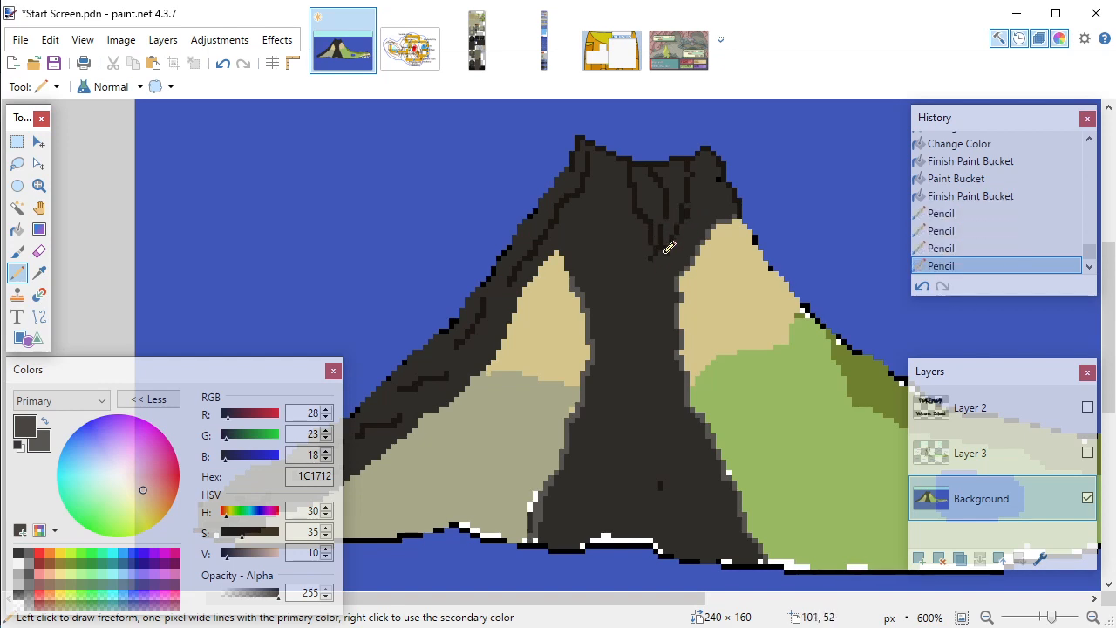
{"action": "left_click", "coordinate": [229, 63]}
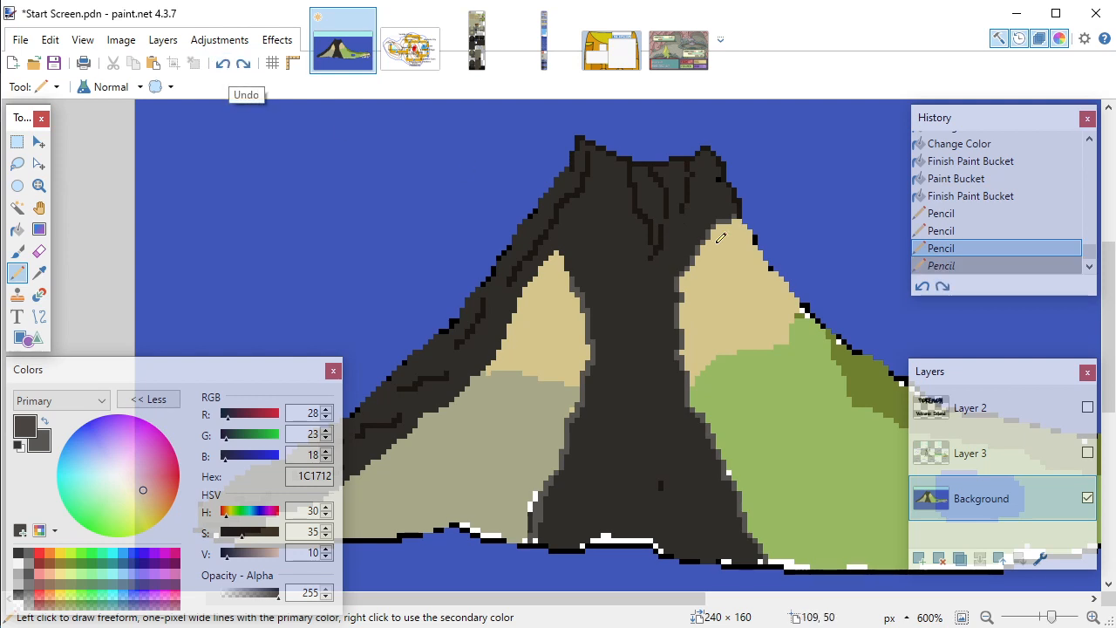
{"action": "left_click_drag", "start_coordinate": [689, 218], "coordinate": [711, 247]}
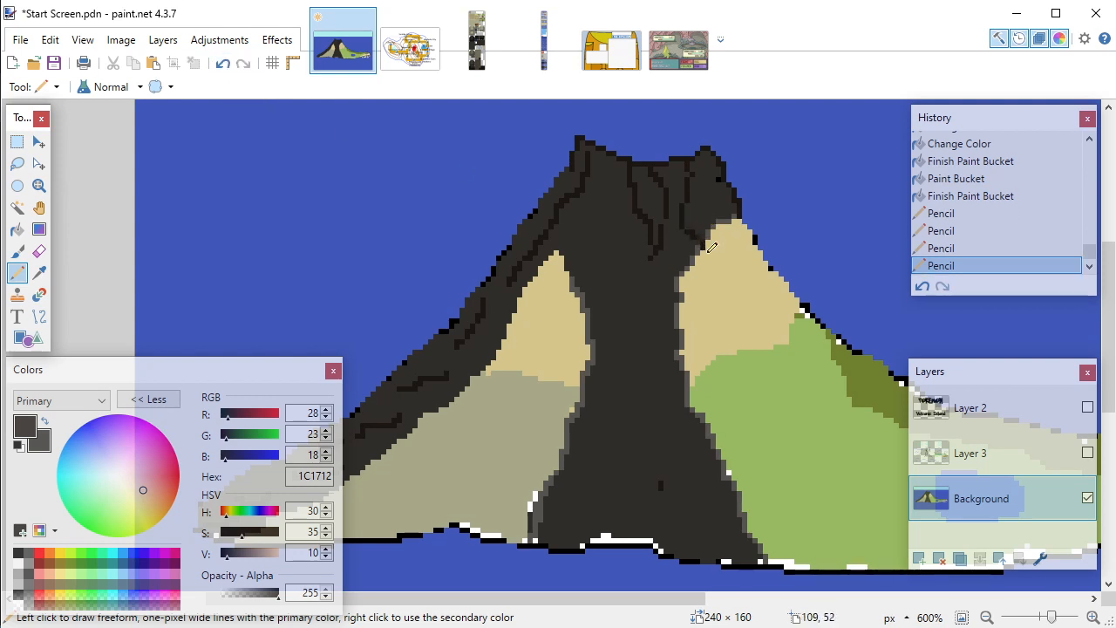
{"action": "left_click", "coordinate": [223, 63]}
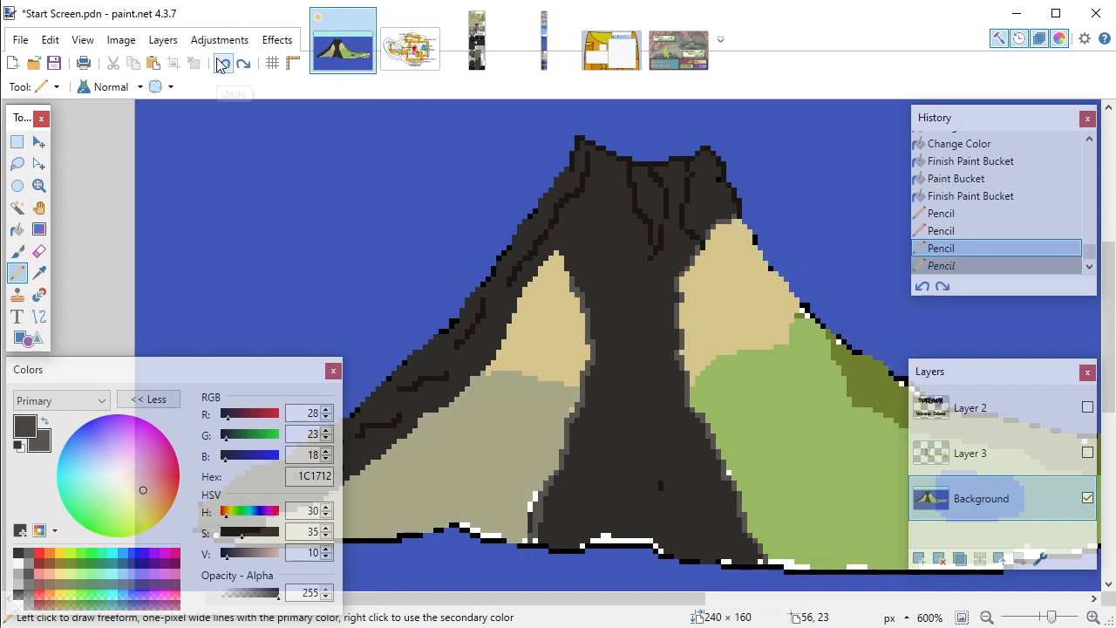
{"action": "left_click", "coordinate": [699, 227]}
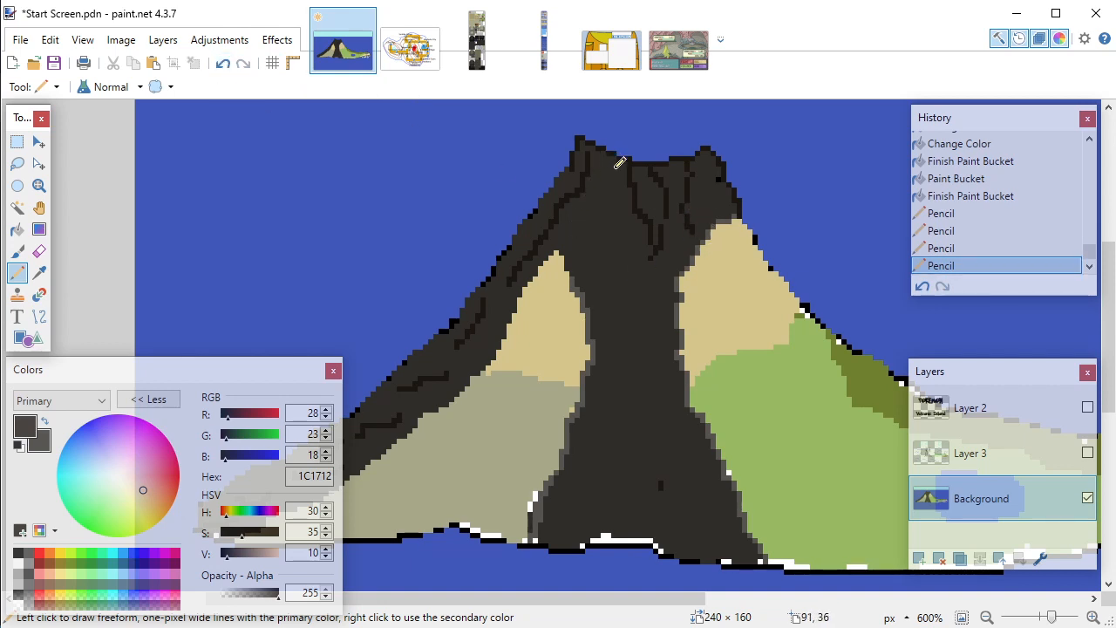
{"action": "left_click_drag", "start_coordinate": [634, 207], "coordinate": [623, 217]}
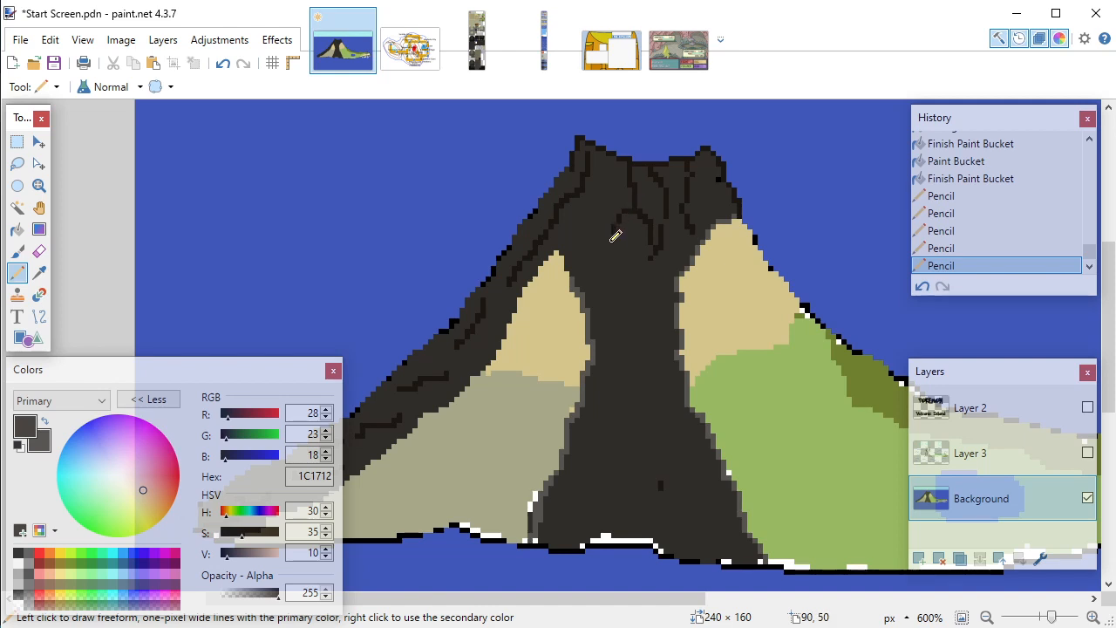
{"action": "scroll", "coordinate": [619, 319], "scroll_direction": "down", "scroll_amount": 2}
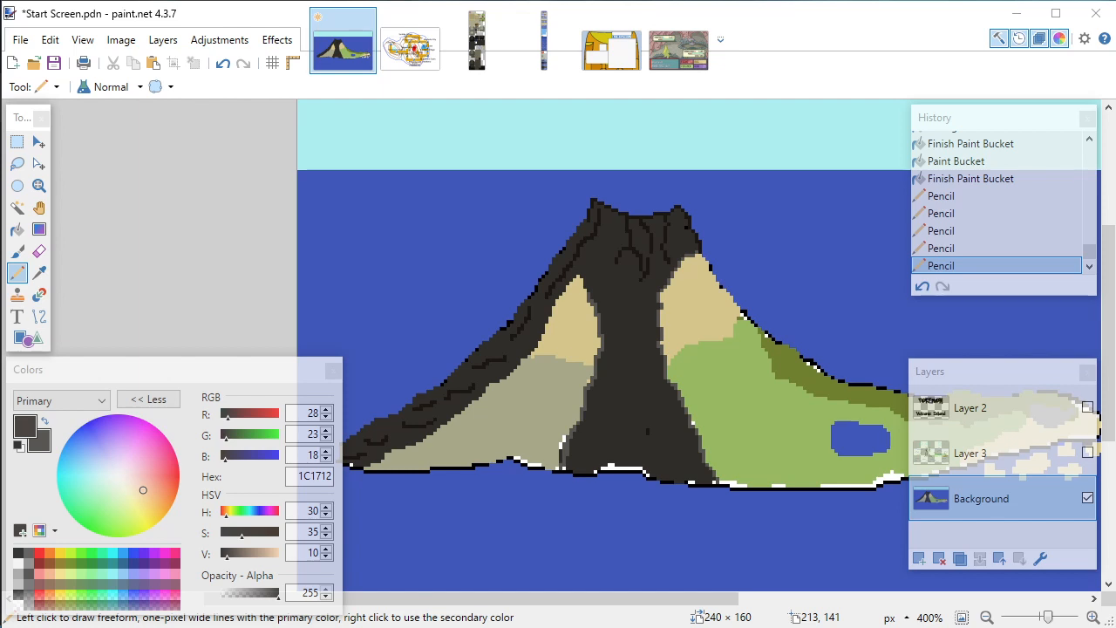
Step: Sample the grey 565450 from the central channel's edge and pencil the outline of a strip along the channel's right side
{"action": "scroll", "coordinate": [595, 369], "scroll_direction": "down", "scroll_amount": 2}
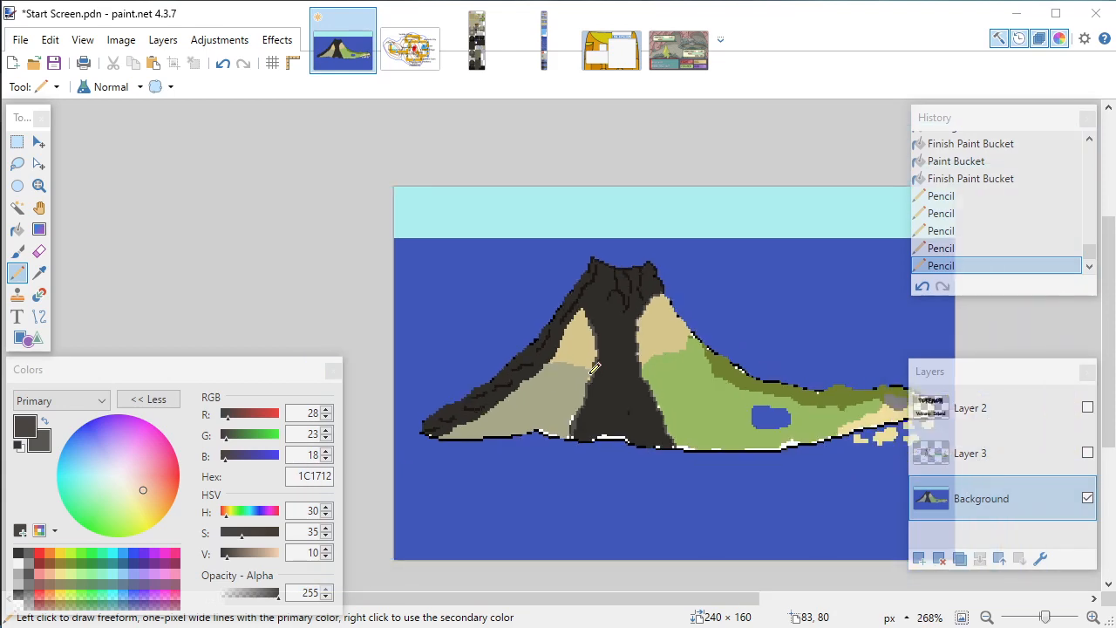
{"action": "scroll", "coordinate": [661, 361], "scroll_direction": "up", "scroll_amount": 2}
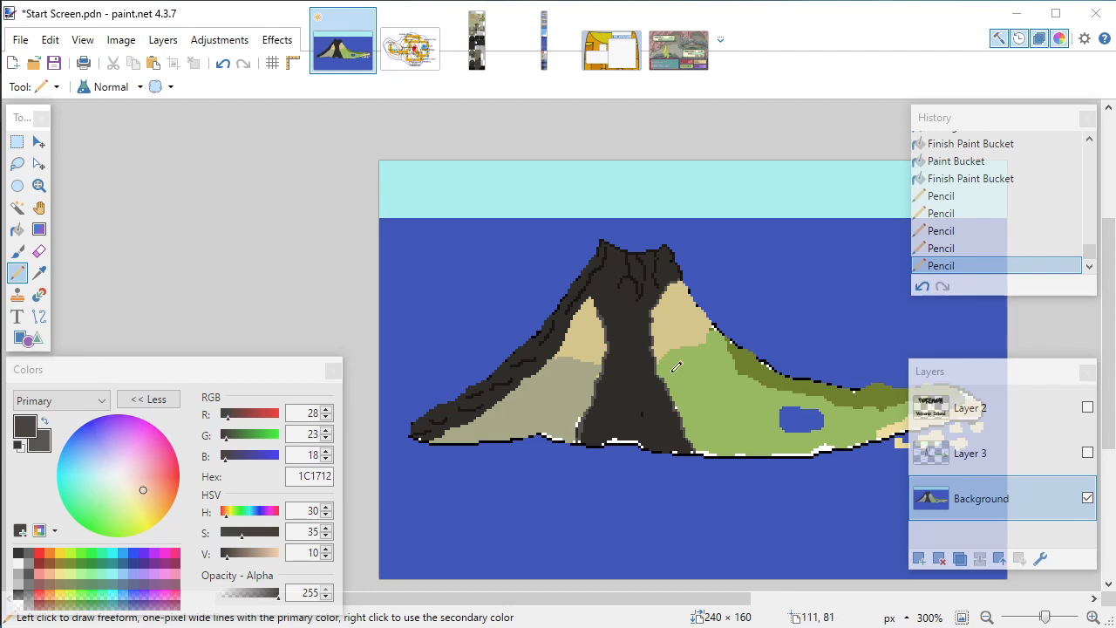
{"action": "scroll", "coordinate": [622, 314], "scroll_direction": "up", "scroll_amount": 4}
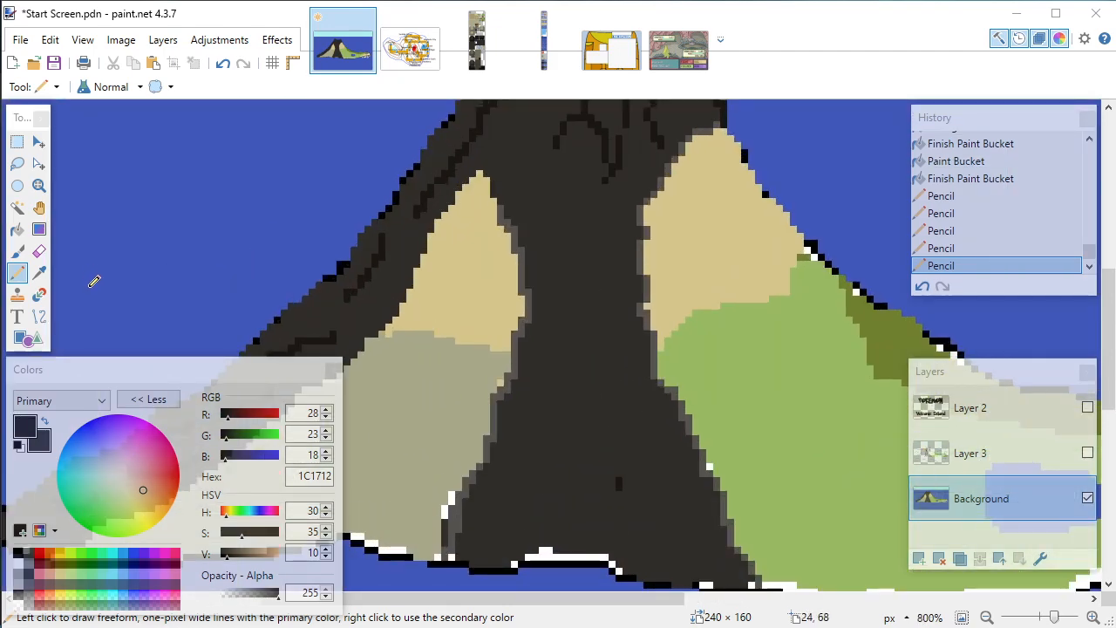
{"action": "left_click", "coordinate": [38, 272]}
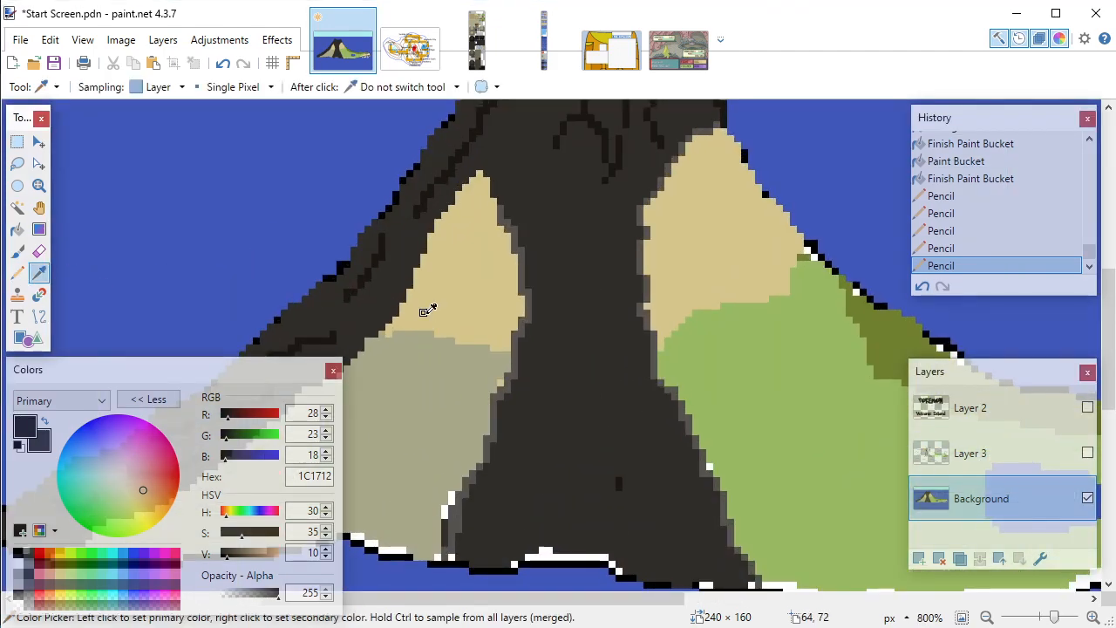
{"action": "left_click", "coordinate": [650, 292]}
{"action": "scroll", "coordinate": [653, 288], "scroll_direction": "down", "scroll_amount": 1}
{"action": "scroll", "coordinate": [652, 288], "scroll_direction": "down", "scroll_amount": 4}
{"action": "scroll", "coordinate": [610, 336], "scroll_direction": "up", "scroll_amount": 4}
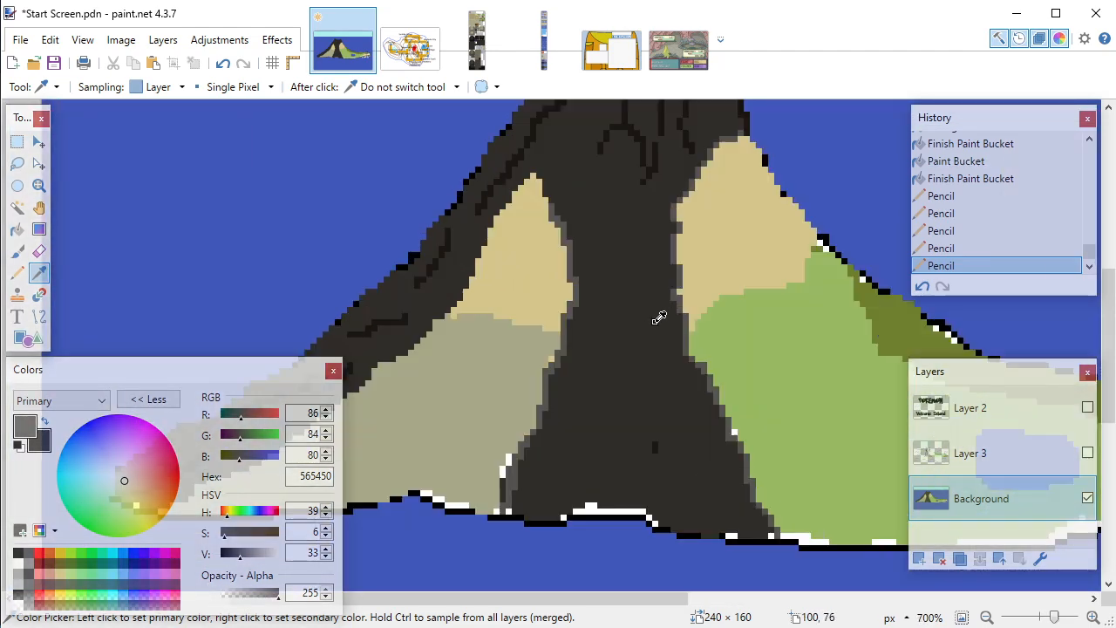
{"action": "left_click", "coordinate": [17, 272]}
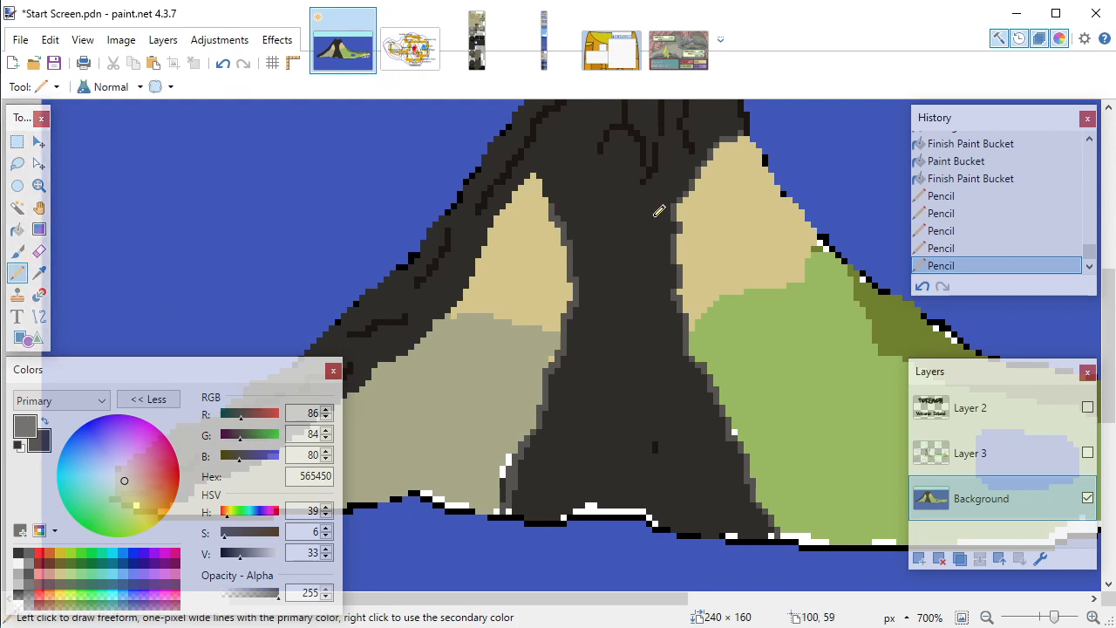
{"action": "mouse_move", "coordinate": [646, 223]}
{"action": "left_mouse_down"}
{"action": "mouse_move", "coordinate": [672, 397]}
{"action": "mouse_move", "coordinate": [711, 494]}
{"action": "mouse_move", "coordinate": [727, 523]}
{"action": "mouse_move", "coordinate": [774, 533]}
{"action": "left_mouse_up"}
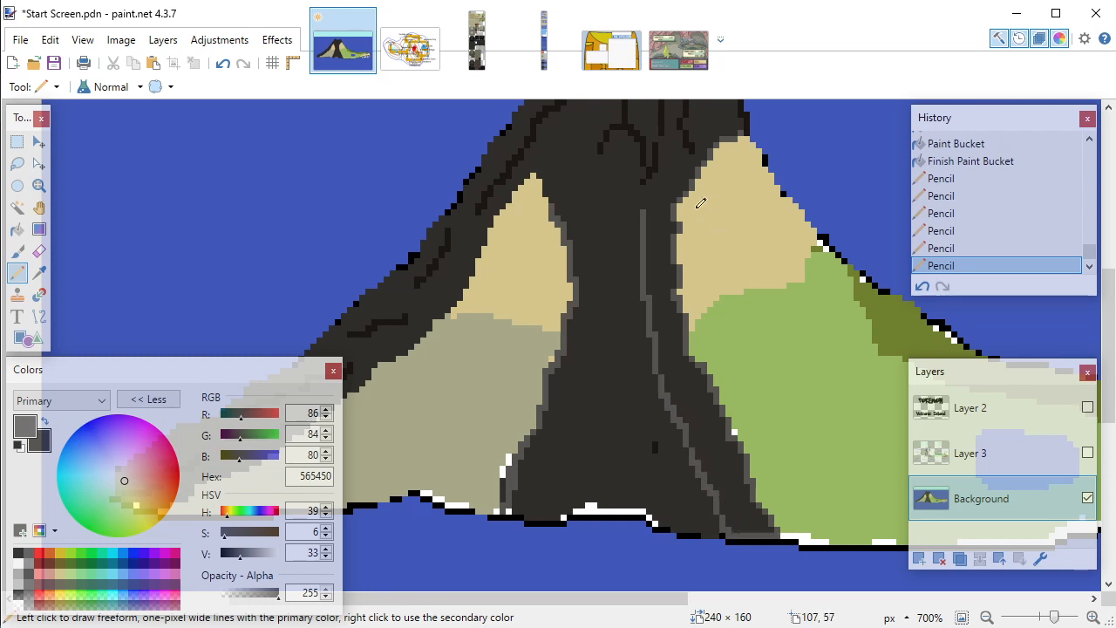
{"action": "mouse_move", "coordinate": [655, 205]}
{"action": "left_mouse_down"}
{"action": "mouse_move", "coordinate": [643, 207]}
{"action": "mouse_move", "coordinate": [670, 200]}
{"action": "left_mouse_up"}
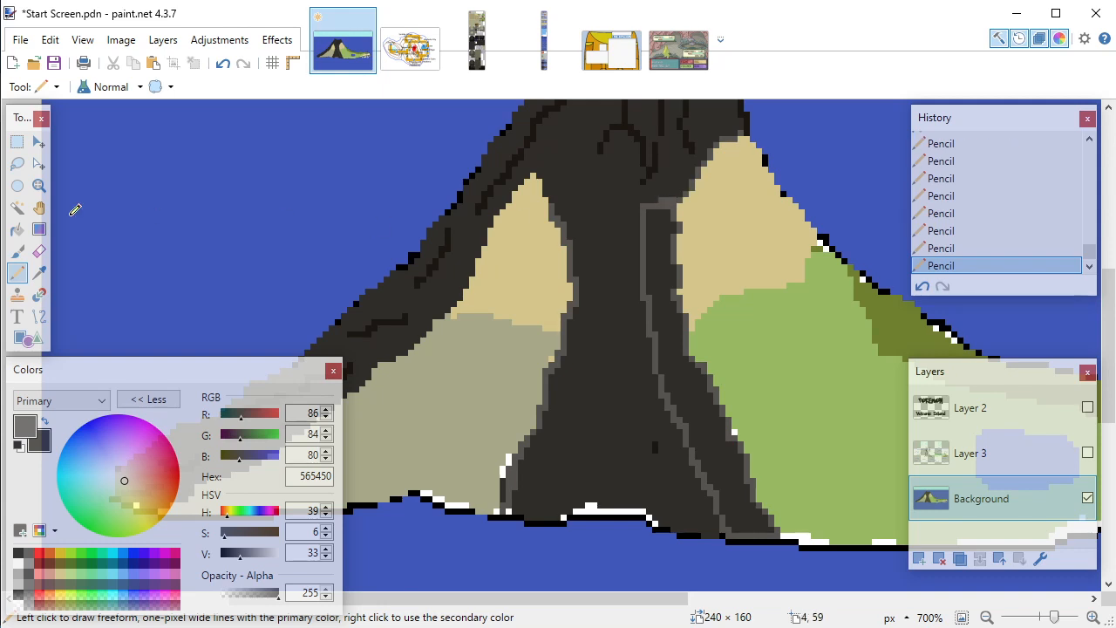
Step: Fill the outlined right strip with 565450 and pencil a small grey patch at the foot of the central channel
{"action": "left_click", "coordinate": [17, 228]}
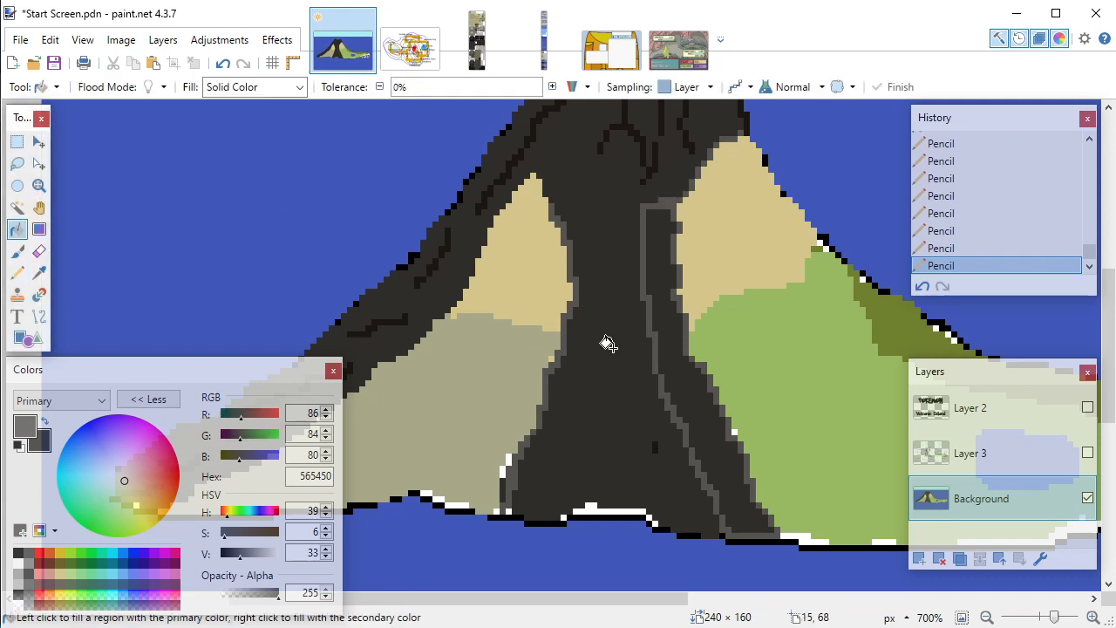
{"action": "left_click", "coordinate": [673, 340]}
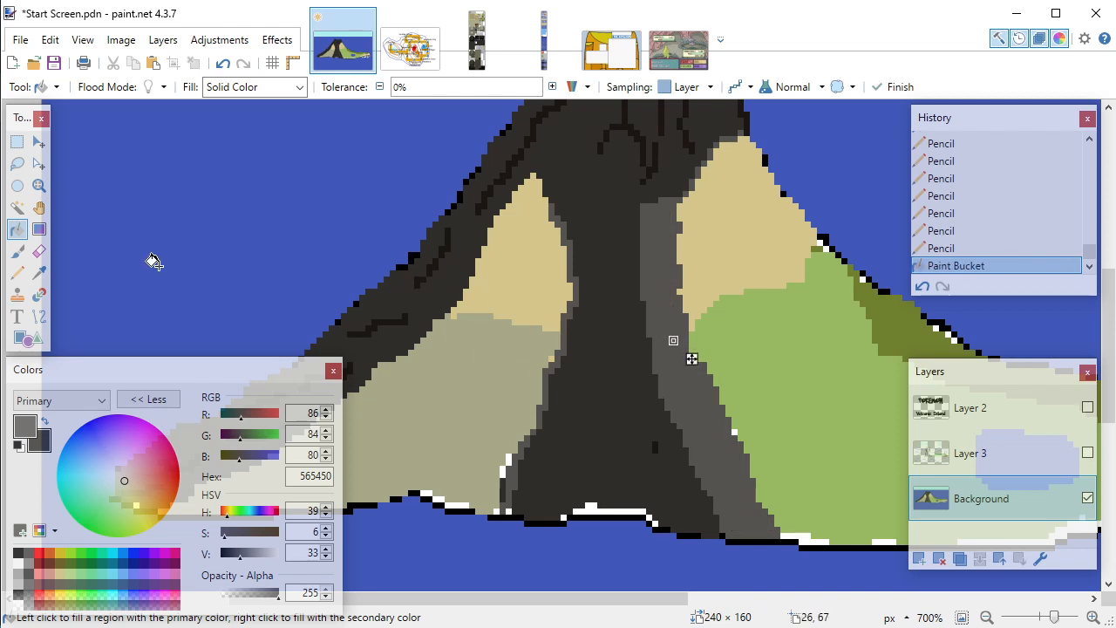
{"action": "left_click", "coordinate": [19, 275]}
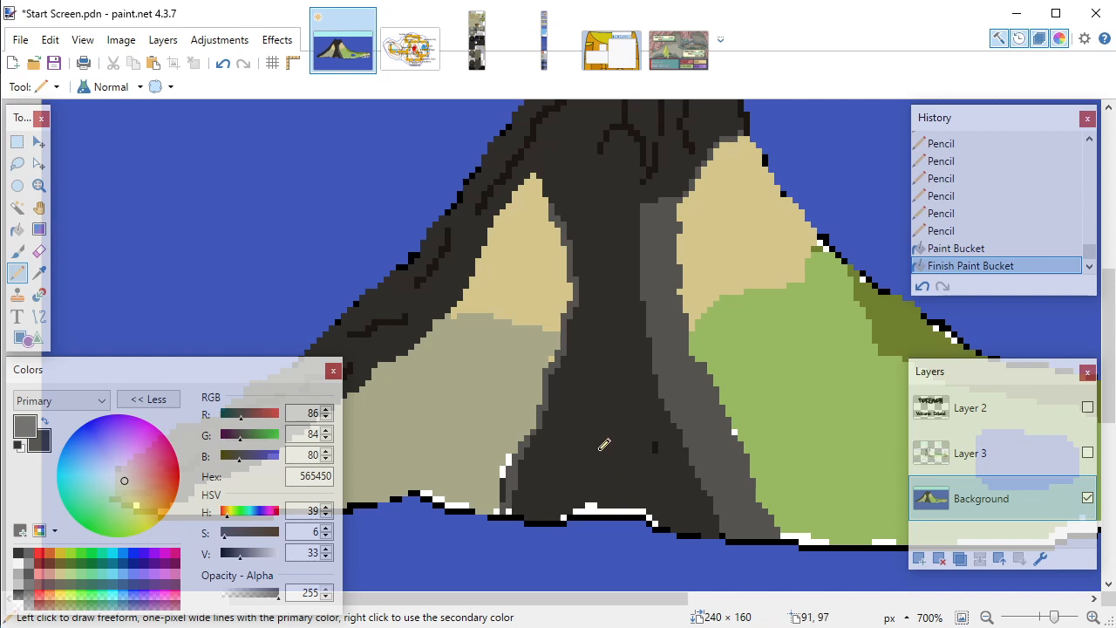
{"action": "mouse_move", "coordinate": [603, 447]}
{"action": "left_mouse_down"}
{"action": "mouse_move", "coordinate": [576, 494]}
{"action": "mouse_move", "coordinate": [580, 482]}
{"action": "left_mouse_up"}
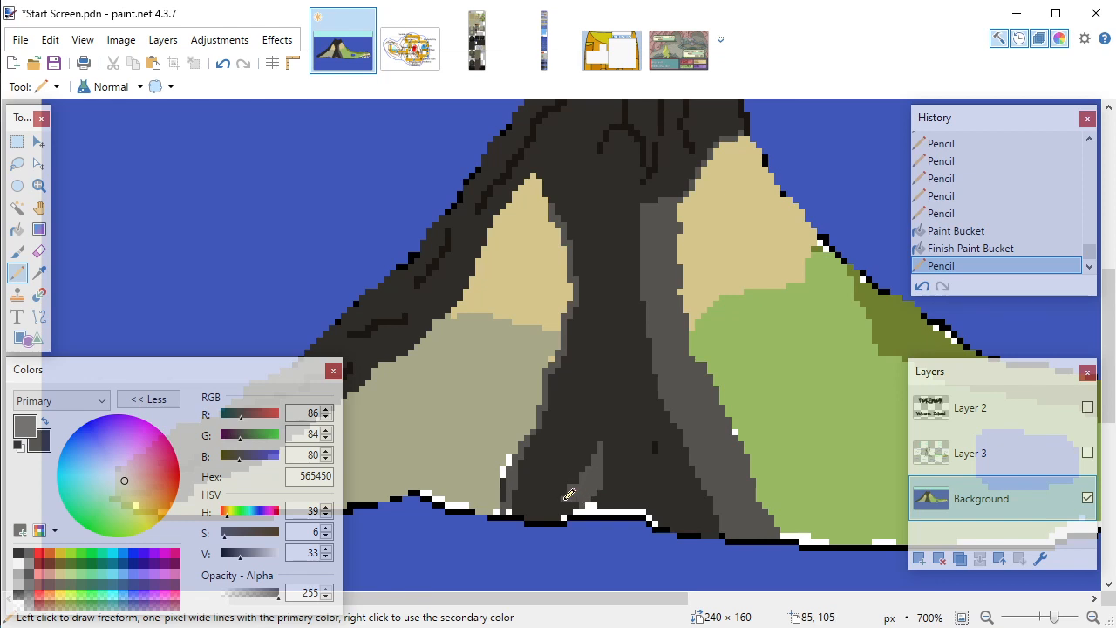
{"action": "left_click", "coordinate": [608, 464]}
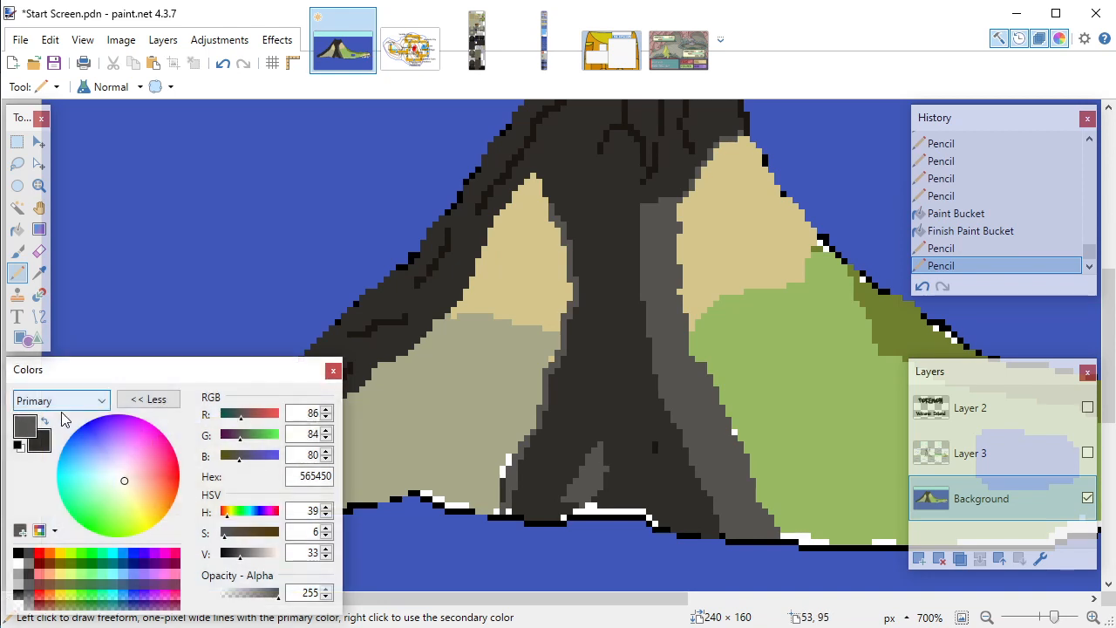
Step: Sample the channel colour 302D29 and darken it to 1C1917 by setting saturation to 18 and value to 11
{"action": "left_click", "coordinate": [39, 272]}
{"action": "left_click", "coordinate": [641, 363]}
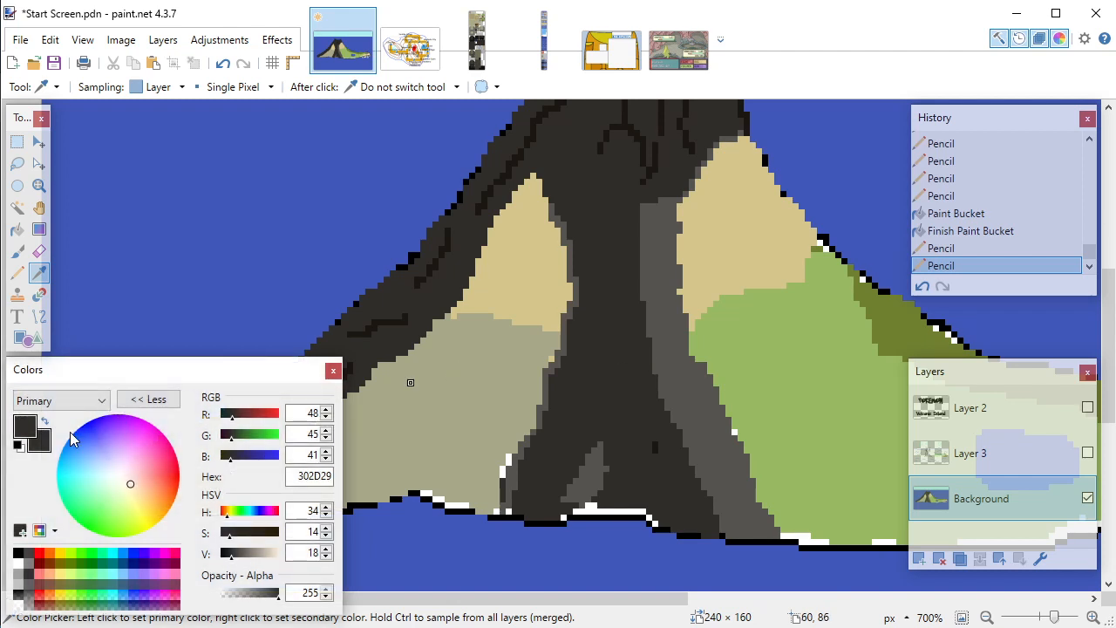
{"action": "left_click", "coordinate": [323, 558]}
{"action": "left_click", "coordinate": [323, 558]}
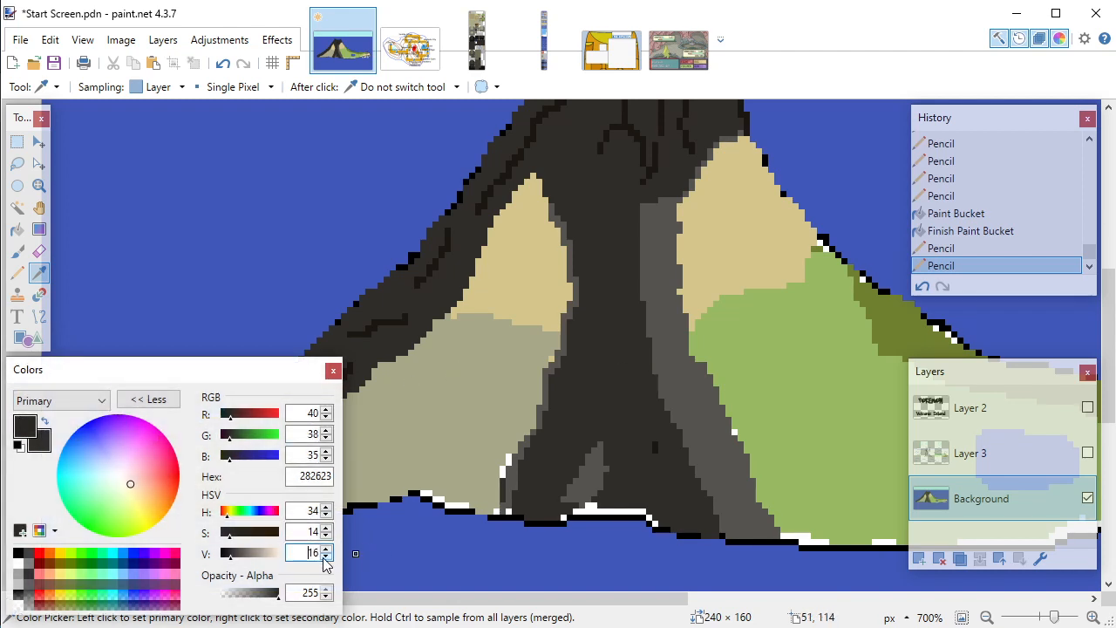
{"action": "left_click", "coordinate": [325, 557]}
{"action": "left_click", "coordinate": [326, 557]}
{"action": "left_click", "coordinate": [326, 557]}
{"action": "left_click", "coordinate": [325, 557]}
{"action": "left_click", "coordinate": [325, 557]}
{"action": "left_click", "coordinate": [328, 528]}
{"action": "left_click", "coordinate": [328, 528]}
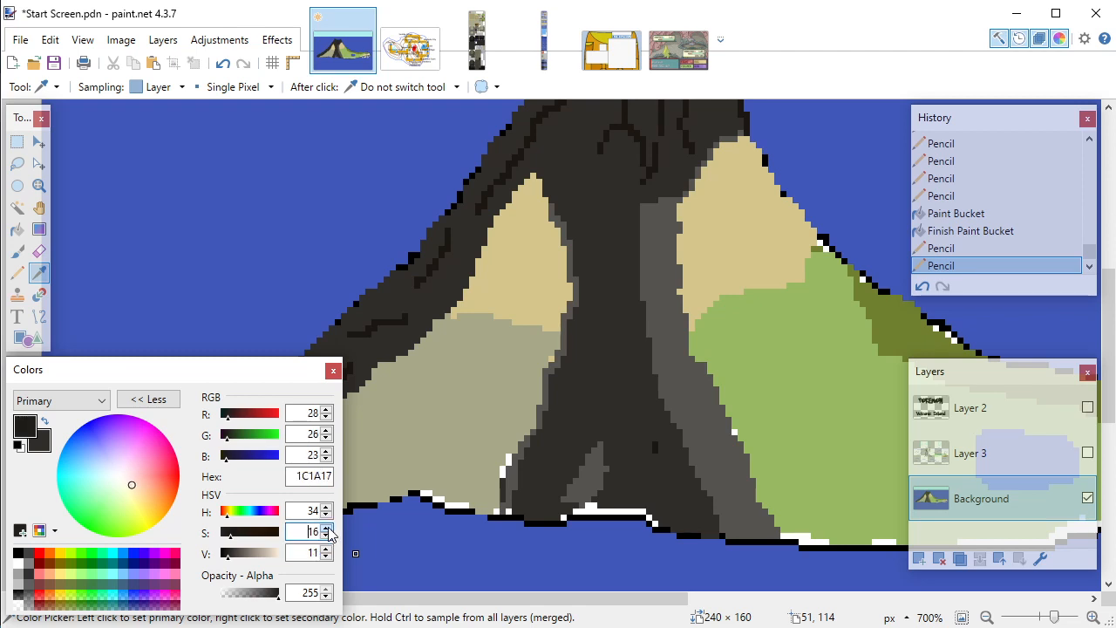
{"action": "left_click", "coordinate": [328, 529]}
{"action": "left_click", "coordinate": [327, 529]}
Step: Pencil the outline of a dark shadow down the channel's left half, forking into two legs at the foot
{"action": "key", "text": "p"}
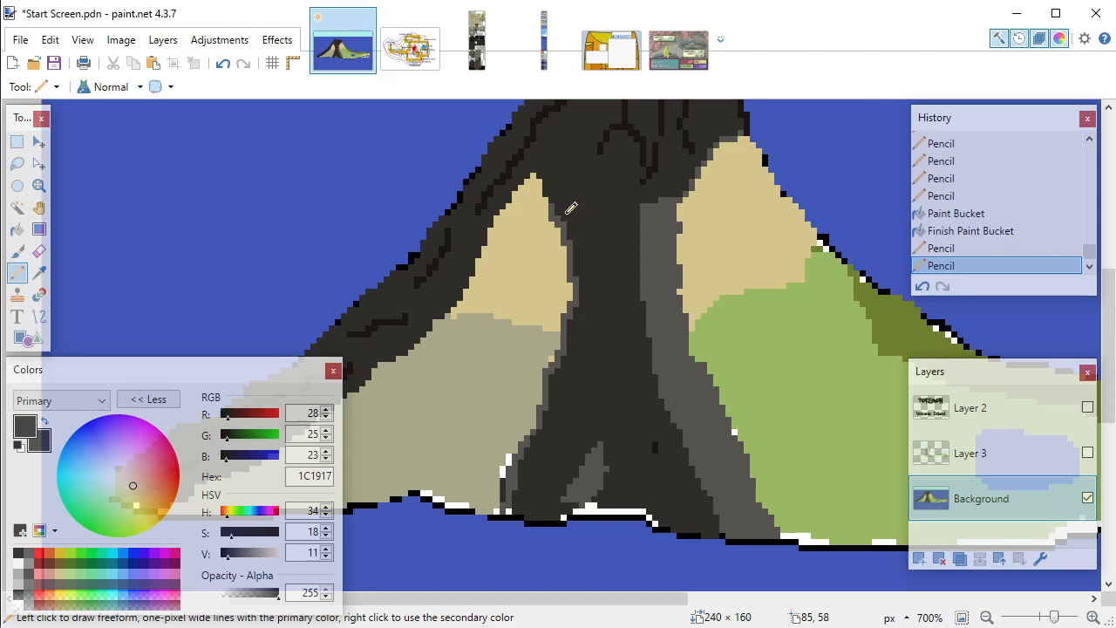
{"action": "mouse_move", "coordinate": [562, 214]}
{"action": "left_mouse_down"}
{"action": "mouse_move", "coordinate": [617, 233]}
{"action": "mouse_move", "coordinate": [627, 390]}
{"action": "mouse_move", "coordinate": [612, 428]}
{"action": "mouse_move", "coordinate": [572, 461]}
{"action": "mouse_move", "coordinate": [583, 458]}
{"action": "mouse_move", "coordinate": [553, 507]}
{"action": "mouse_move", "coordinate": [516, 495]}
{"action": "left_mouse_up"}
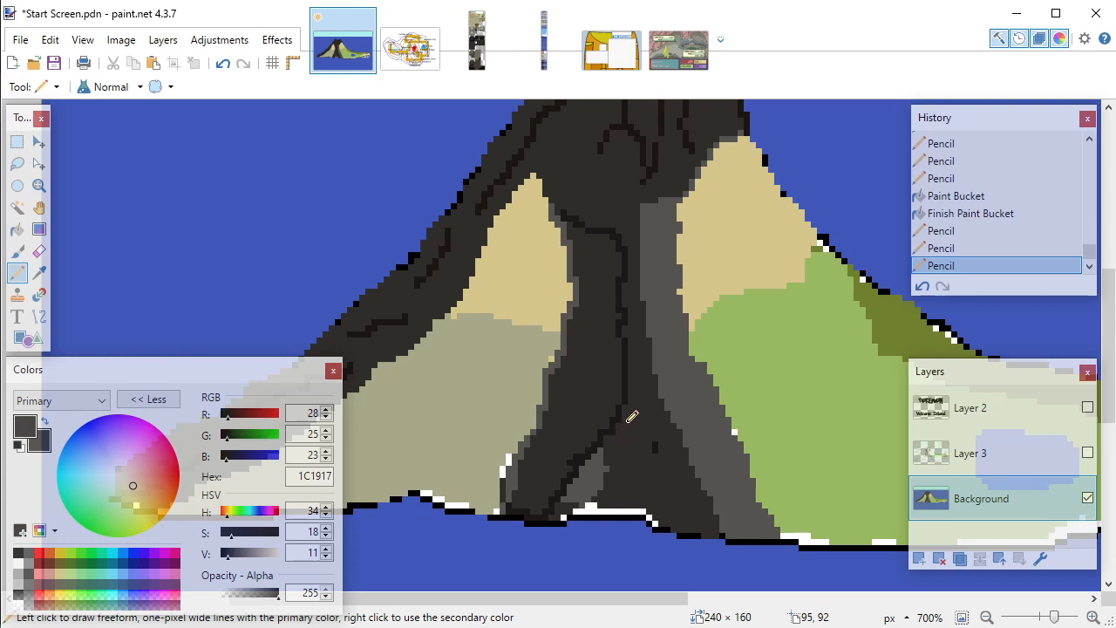
{"action": "mouse_move", "coordinate": [620, 421]}
{"action": "left_mouse_down"}
{"action": "mouse_move", "coordinate": [674, 516]}
{"action": "mouse_move", "coordinate": [700, 525]}
{"action": "left_mouse_up"}
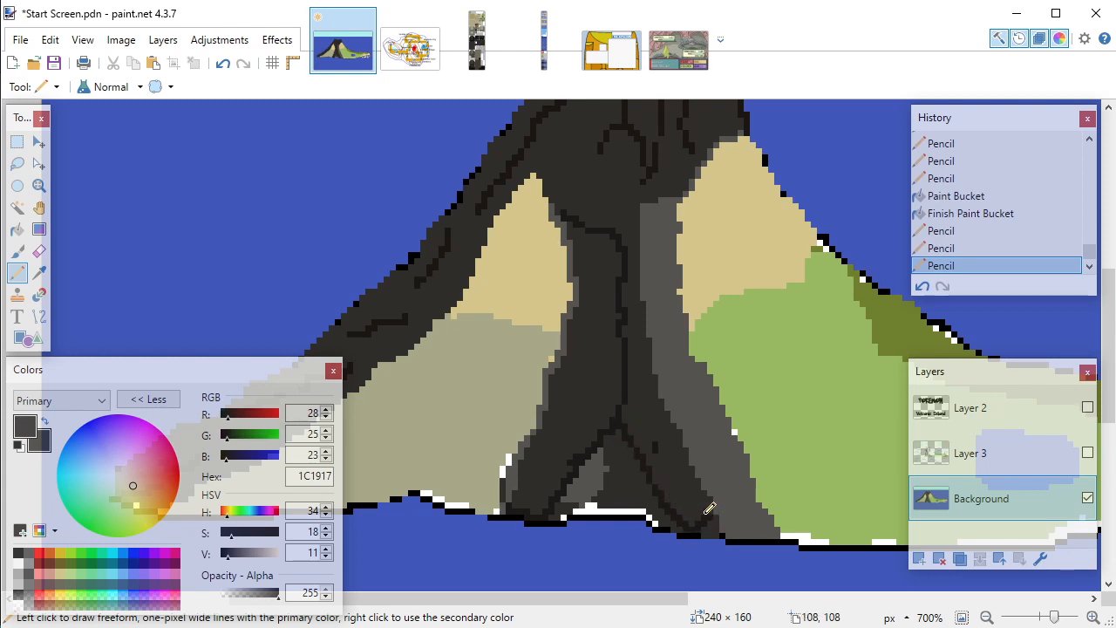
{"action": "left_click", "coordinate": [633, 388]}
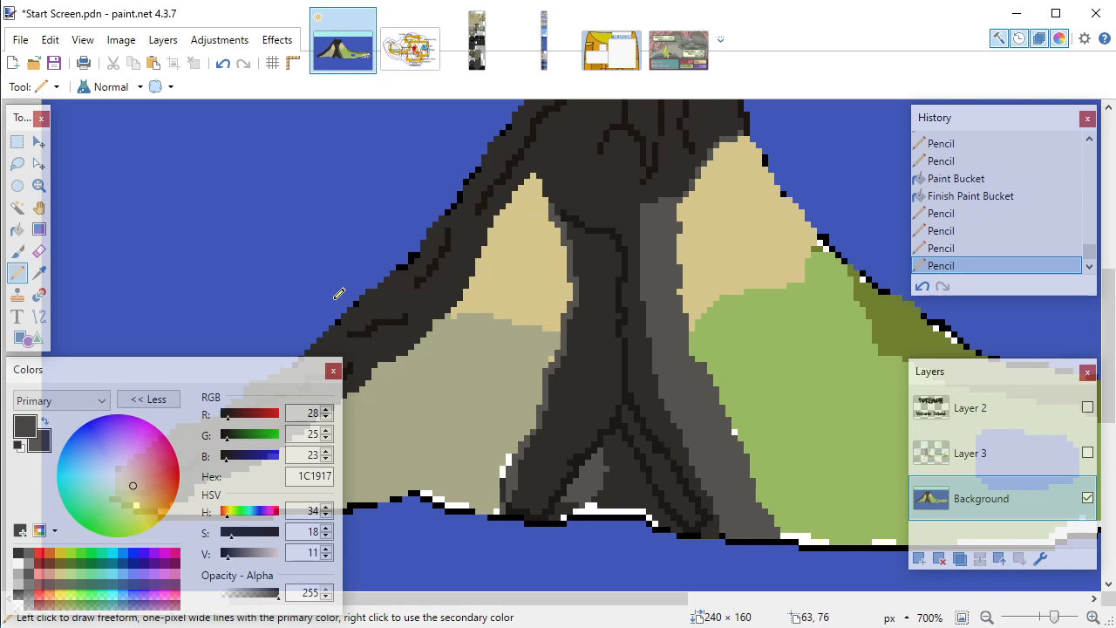
Step: Fill the outlined shadow and its right leg with 1C1917 and finish the fill
{"action": "left_click", "coordinate": [17, 228]}
{"action": "left_click", "coordinate": [597, 367]}
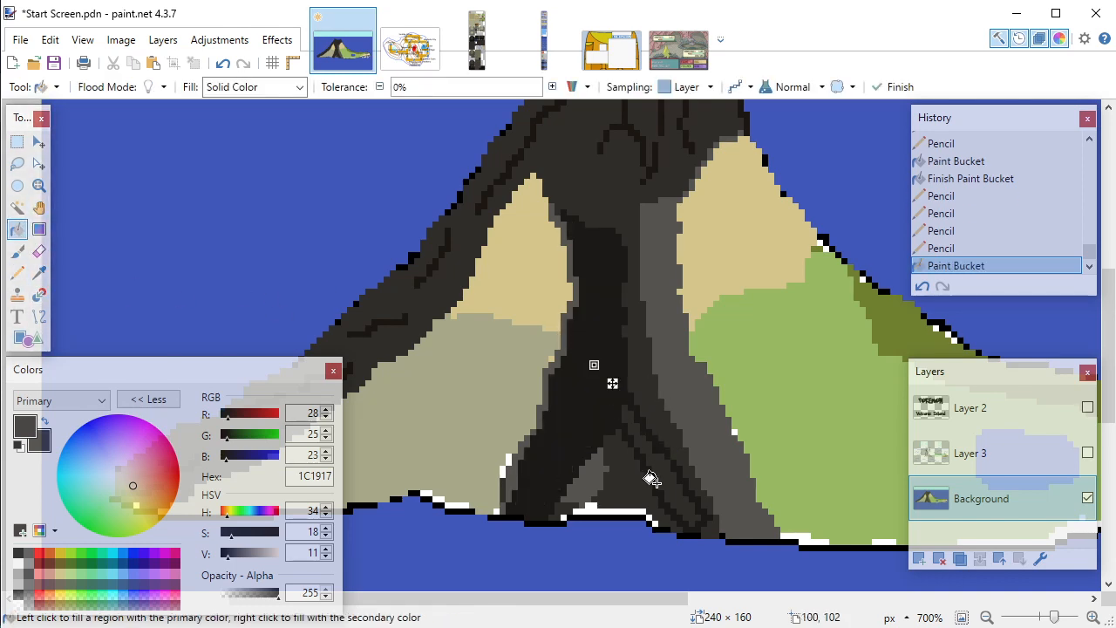
{"action": "left_click", "coordinate": [660, 474]}
{"action": "key", "text": "ctrl+b"}
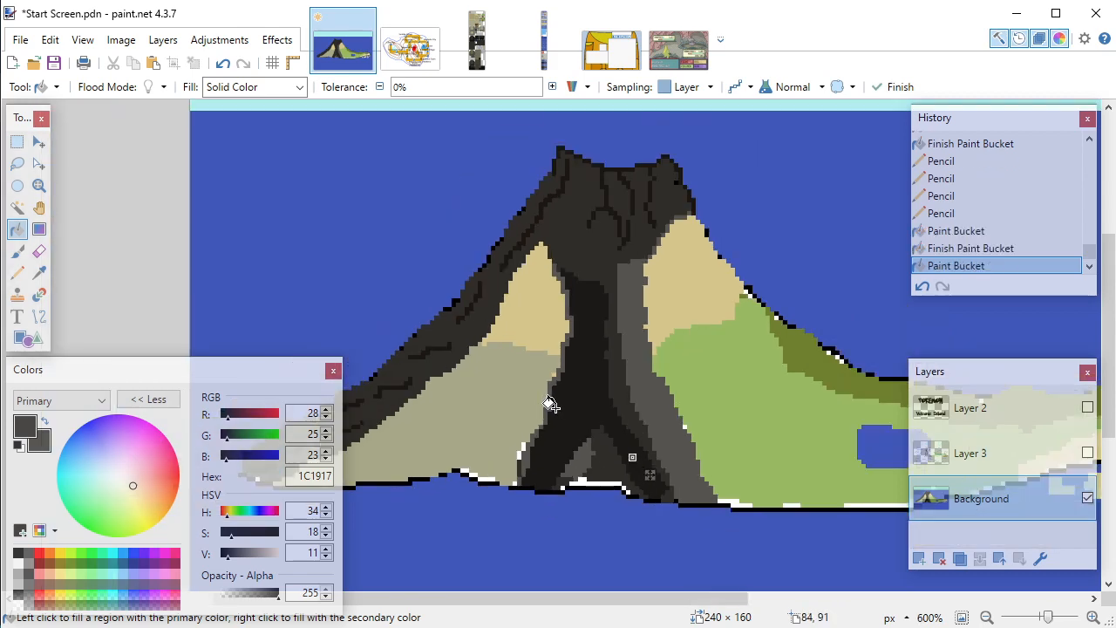
{"action": "key", "text": "Return"}
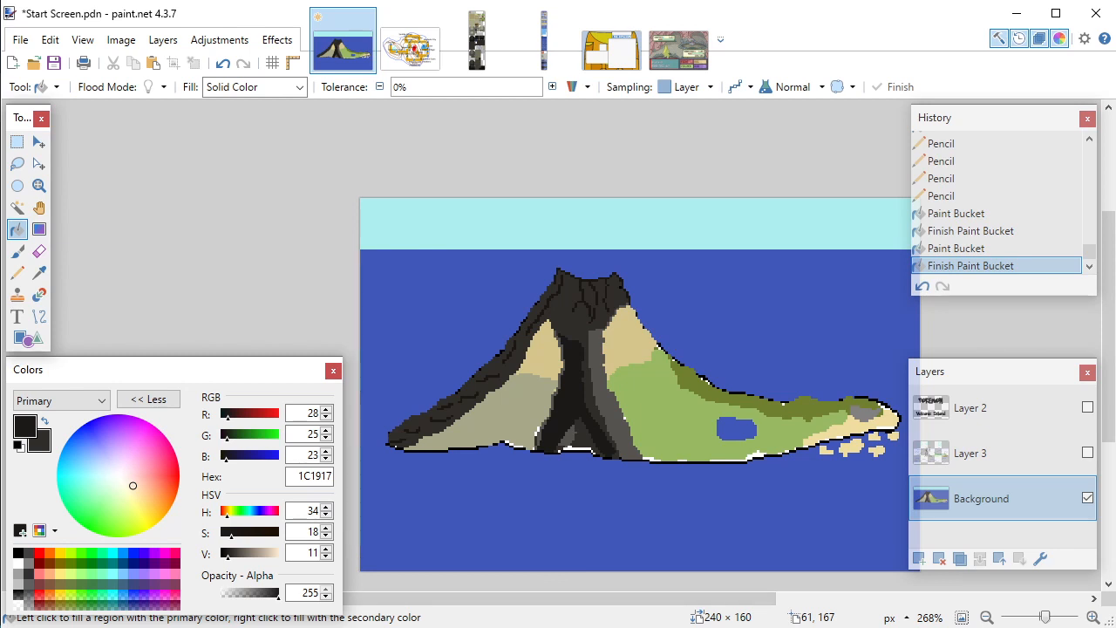
Step: Check the volcanic island images in the browser, return to paint.net and undo all the grey and dark shading in the central channel
{"action": "key", "text": "alt+Tab"}
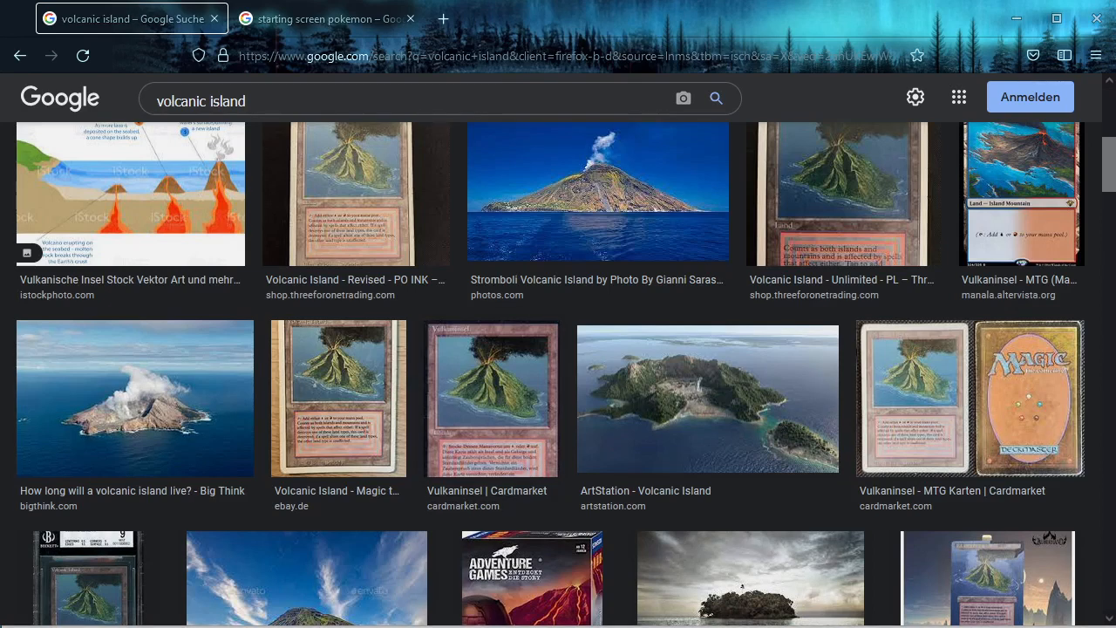
{"action": "key", "text": "alt+Tab"}
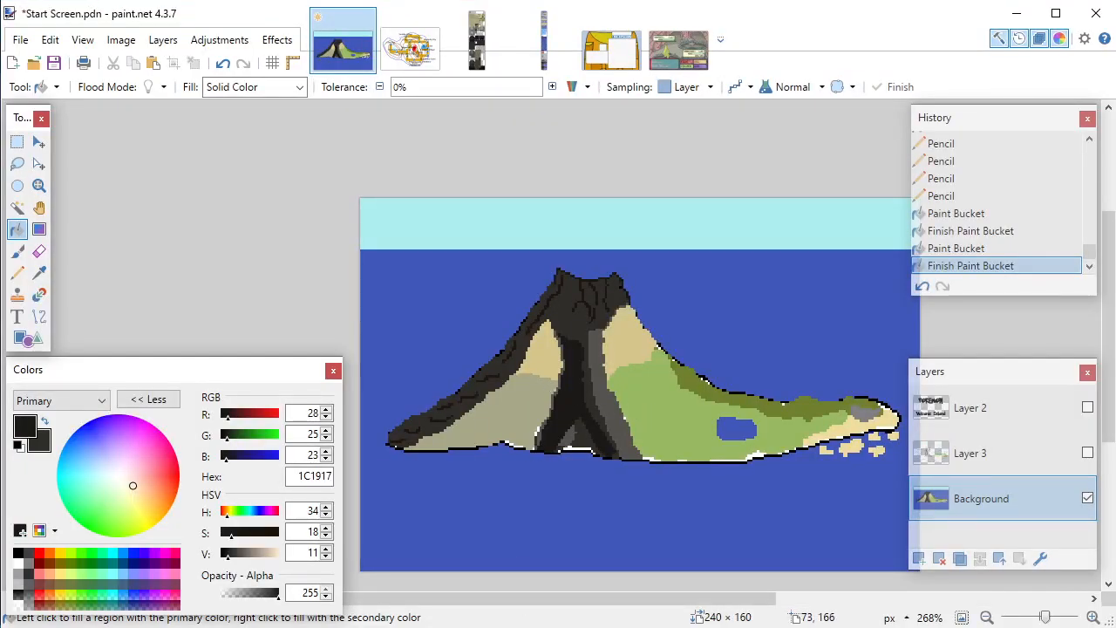
{"action": "left_click", "coordinate": [223, 64]}
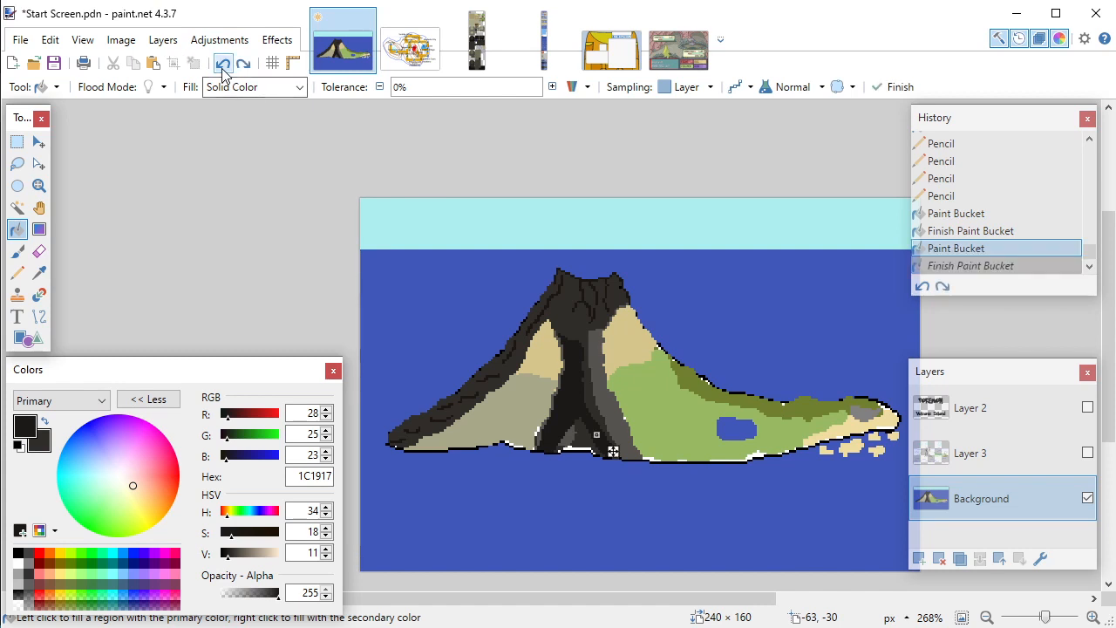
{"action": "left_click", "coordinate": [223, 64]}
{"action": "left_click", "coordinate": [222, 65]}
{"action": "left_click", "coordinate": [222, 66]}
{"action": "left_click", "coordinate": [222, 66]}
{"action": "left_click", "coordinate": [223, 65]}
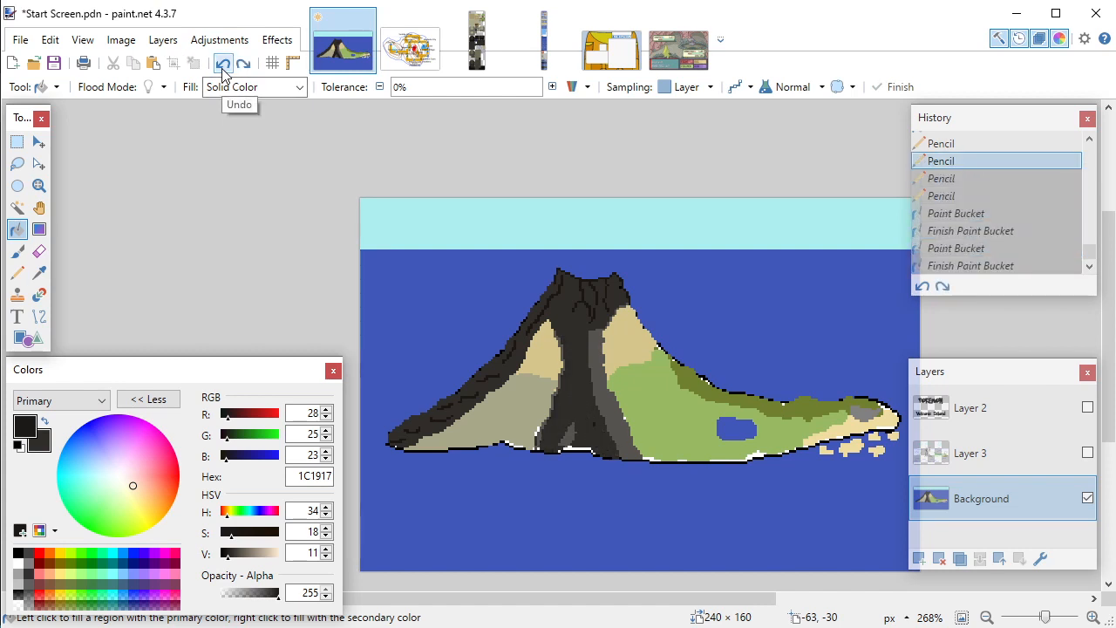
{"action": "left_click", "coordinate": [222, 66]}
{"action": "left_click", "coordinate": [223, 66]}
{"action": "left_click", "coordinate": [223, 65]}
{"action": "left_click", "coordinate": [223, 65]}
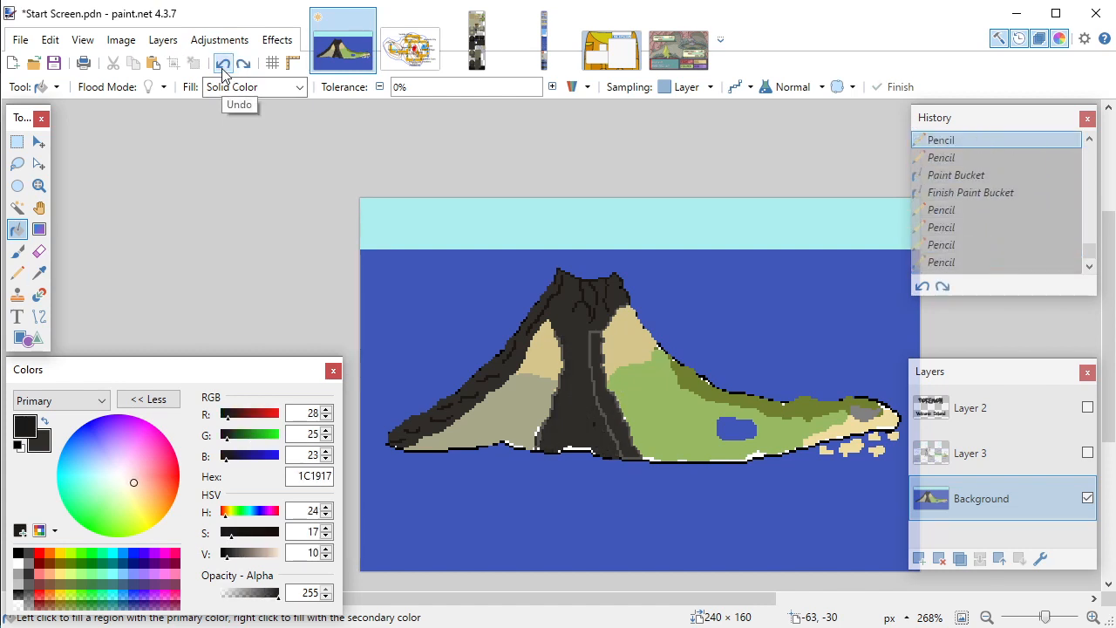
{"action": "left_click", "coordinate": [222, 66]}
{"action": "left_click", "coordinate": [223, 66]}
{"action": "left_click", "coordinate": [223, 66]}
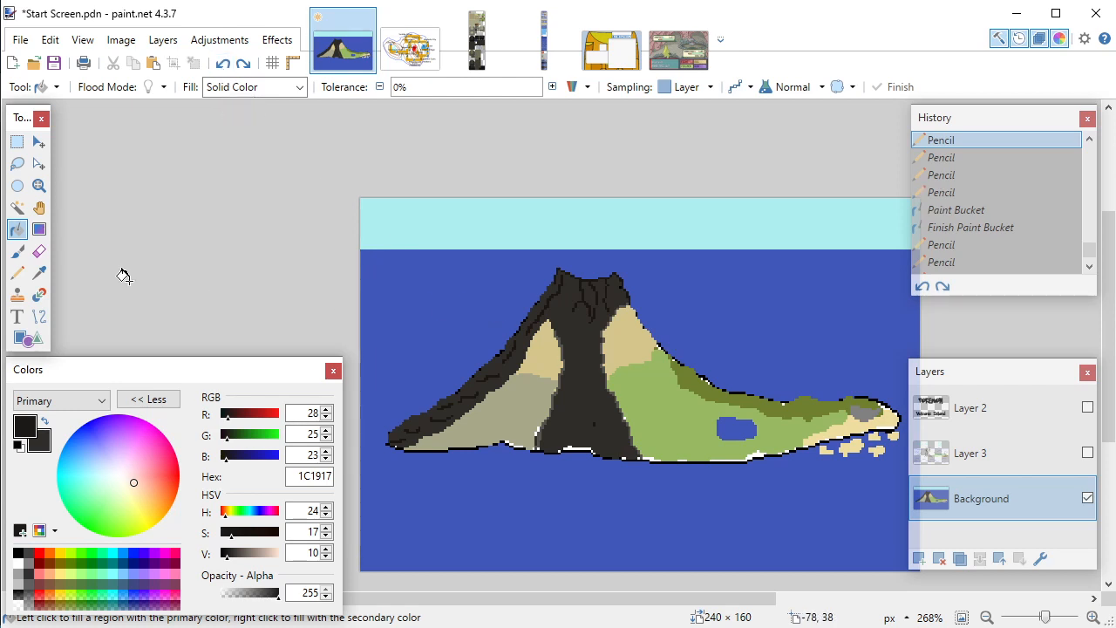
Step: Recheck the volcanic island images in the browser, then with sampled crack colour 1C1712 pencil a long winding crack down the central channel
{"action": "left_click", "coordinate": [17, 141]}
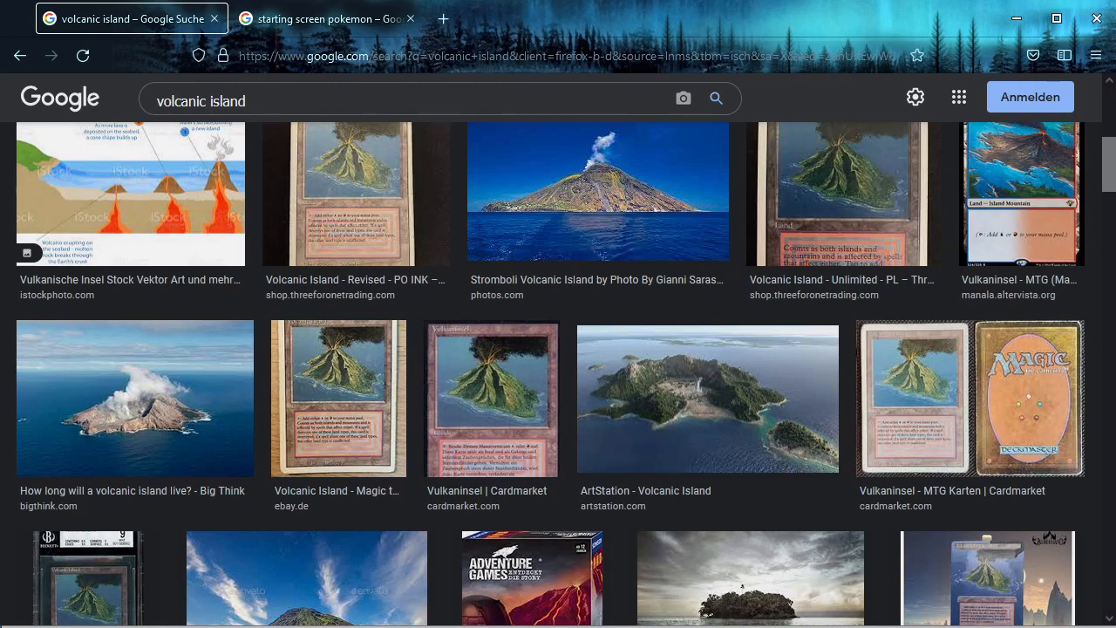
{"action": "key", "text": "alt+Tab"}
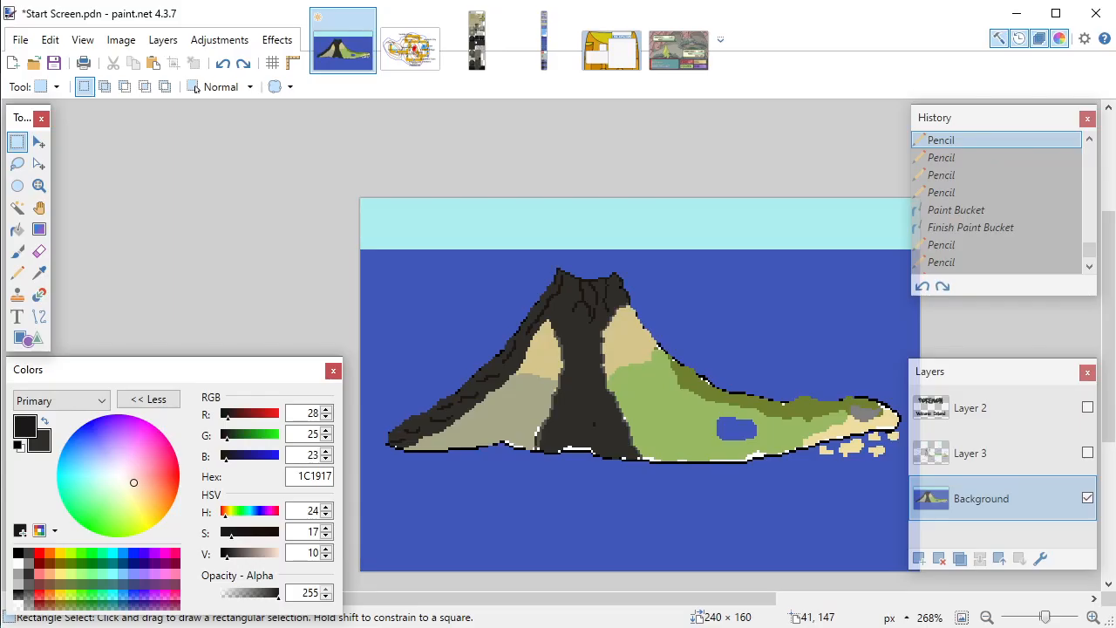
{"action": "left_click", "coordinate": [19, 273]}
{"action": "scroll", "coordinate": [586, 336], "scroll_direction": "up", "scroll_amount": 3}
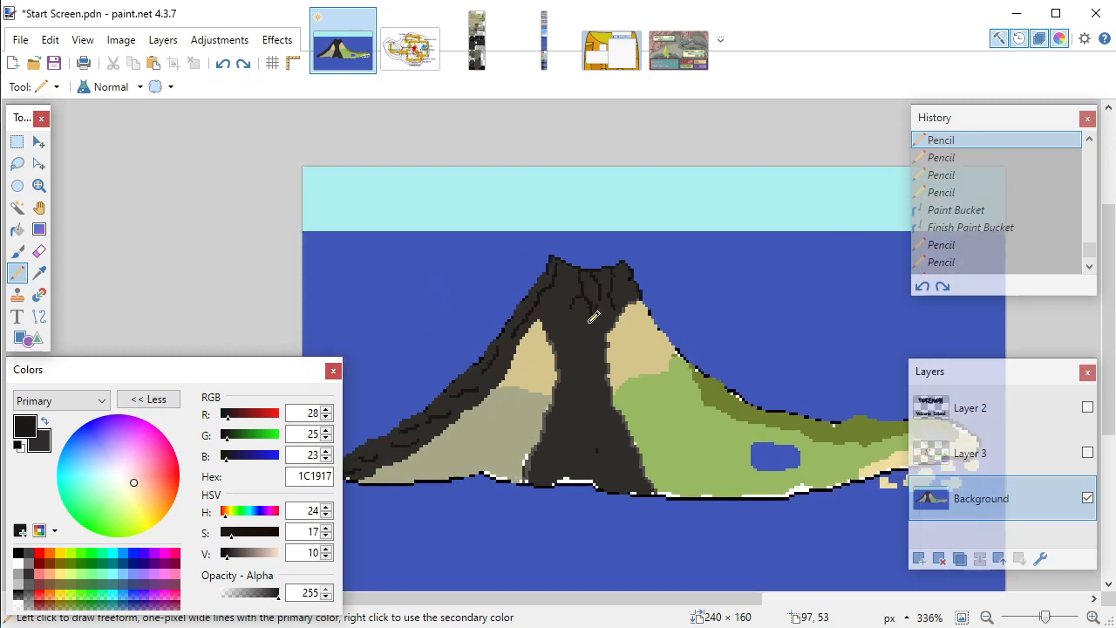
{"action": "key", "text": "k"}
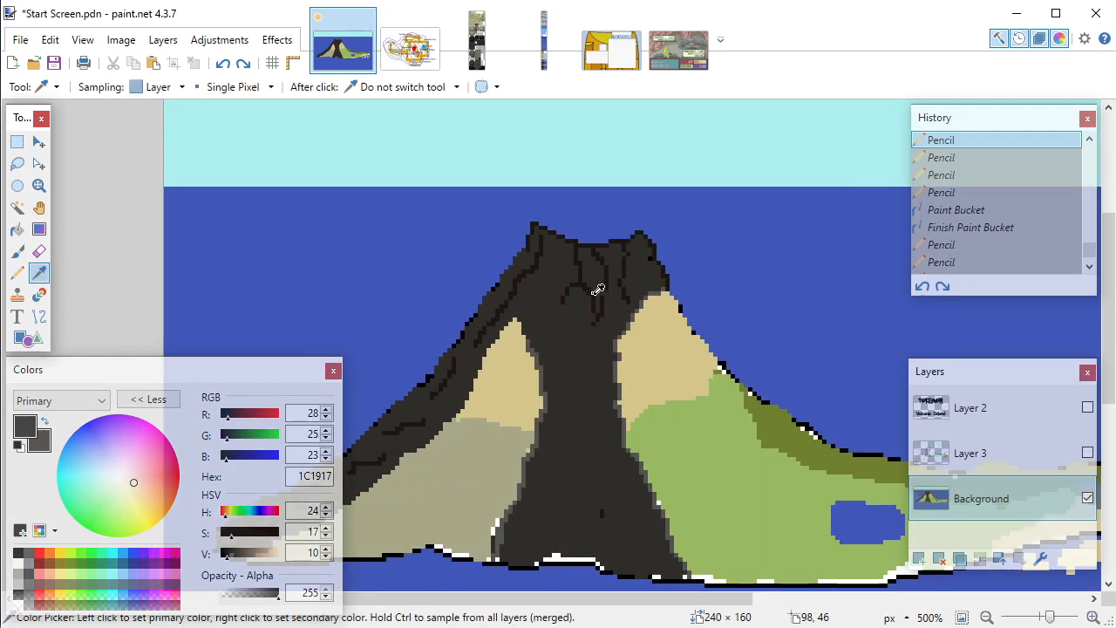
{"action": "left_click", "coordinate": [597, 289]}
{"action": "key", "text": "p"}
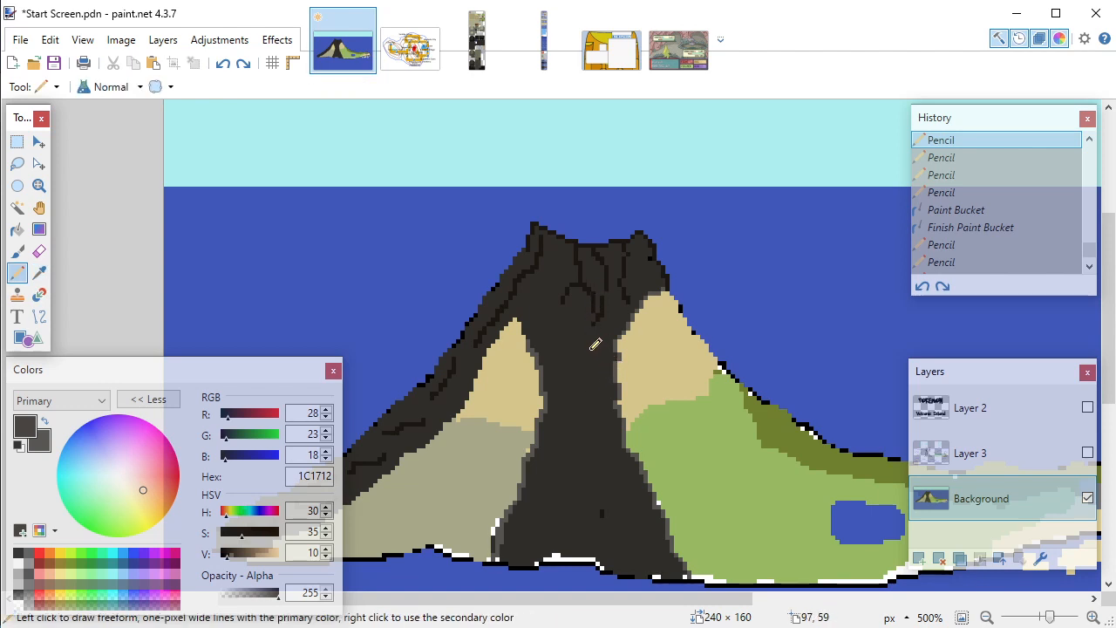
{"action": "mouse_move", "coordinate": [585, 334]}
{"action": "left_mouse_down"}
{"action": "mouse_move", "coordinate": [610, 386]}
{"action": "mouse_move", "coordinate": [599, 503]}
{"action": "mouse_move", "coordinate": [600, 440]}
{"action": "left_mouse_up"}
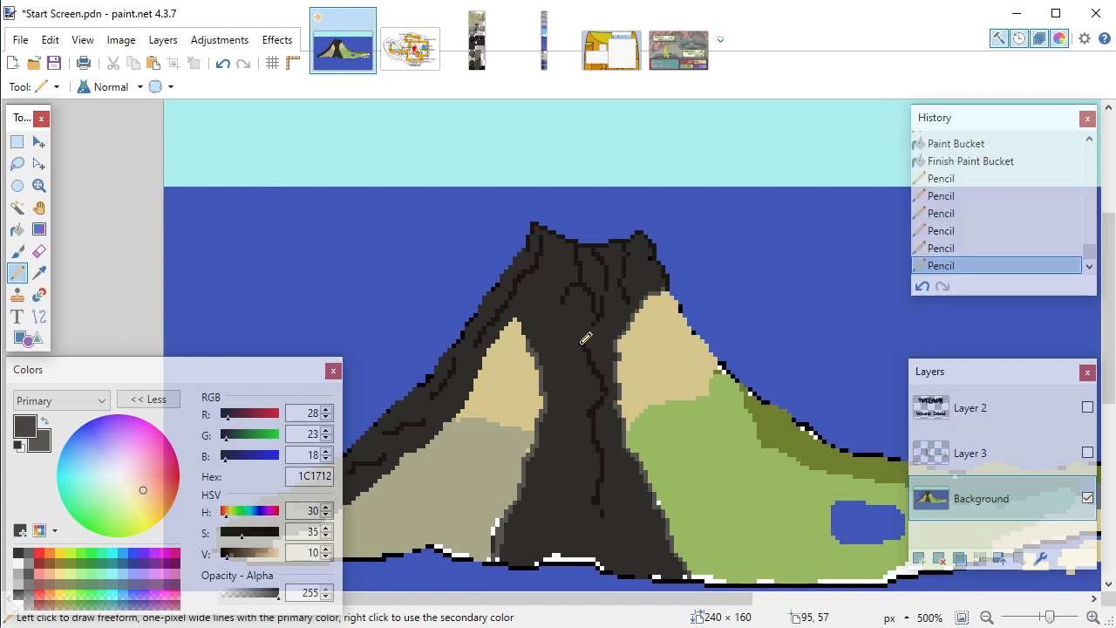
Step: Pencil a second crack line beside the winding one in the central channel, check the volcanic island images in the browser and return to paint.net
{"action": "mouse_move", "coordinate": [583, 367]}
{"action": "left_mouse_down"}
{"action": "mouse_move", "coordinate": [575, 467]}
{"action": "mouse_move", "coordinate": [588, 513]}
{"action": "left_mouse_up"}
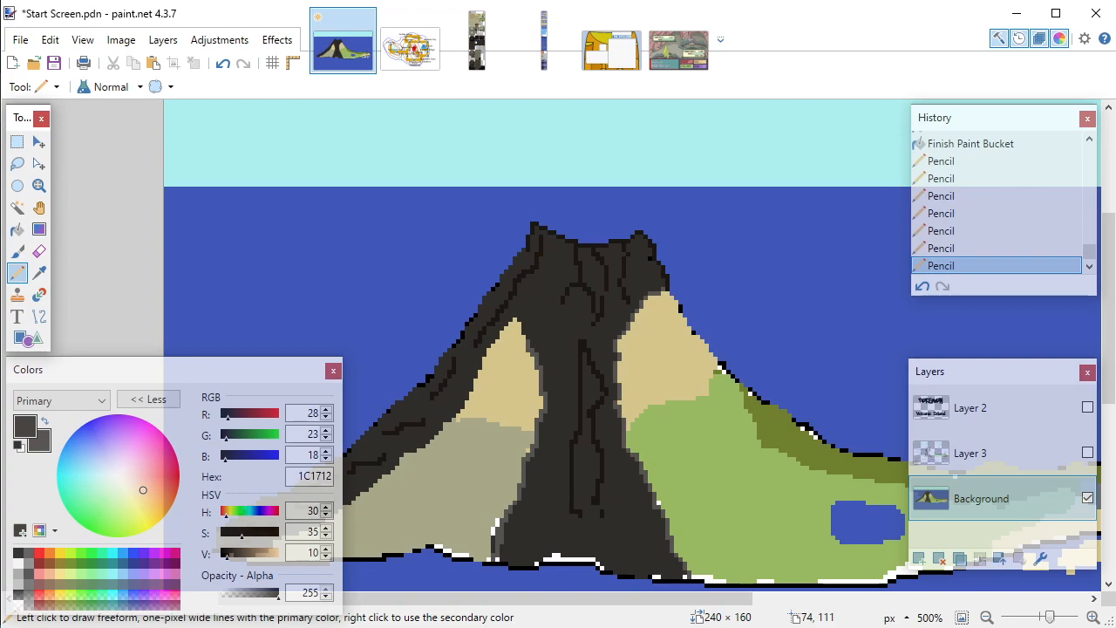
{"action": "key", "text": "alt+Tab"}
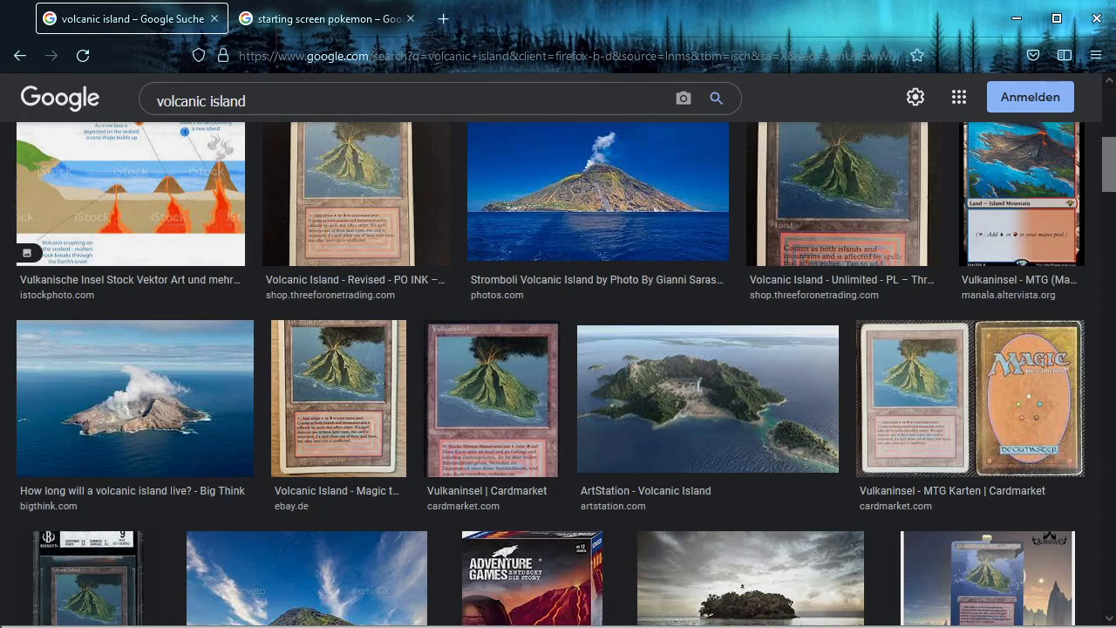
{"action": "key", "text": "alt+Tab"}
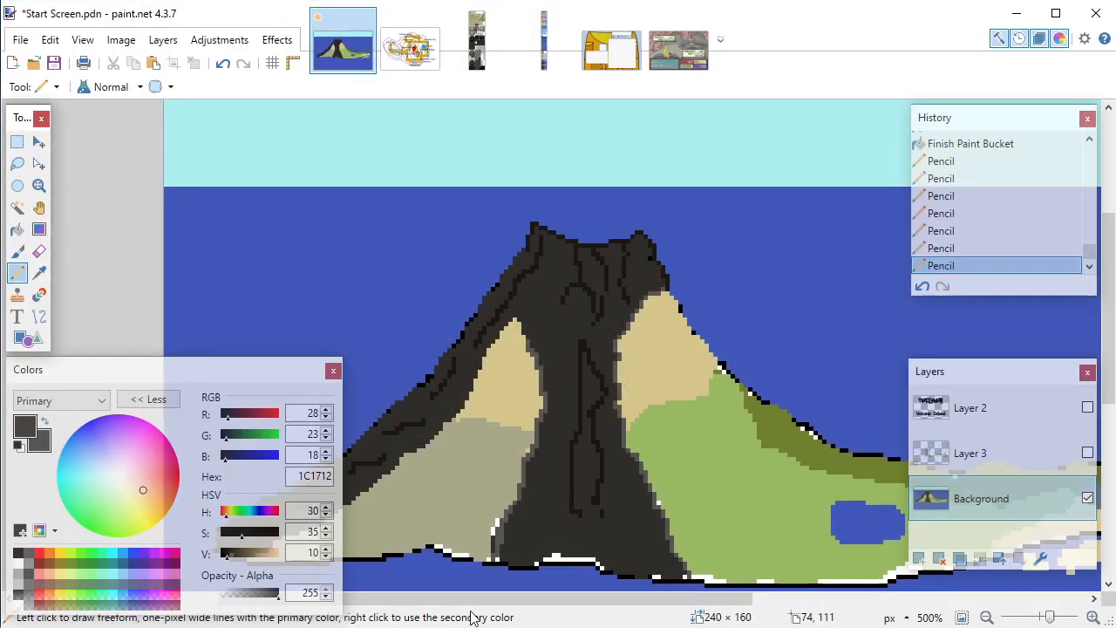
Step: Close the outline between the two crack lines at their foot and fill it with 1C1712 as a dark shadow
{"action": "left_click_drag", "start_coordinate": [579, 517], "coordinate": [596, 503]}
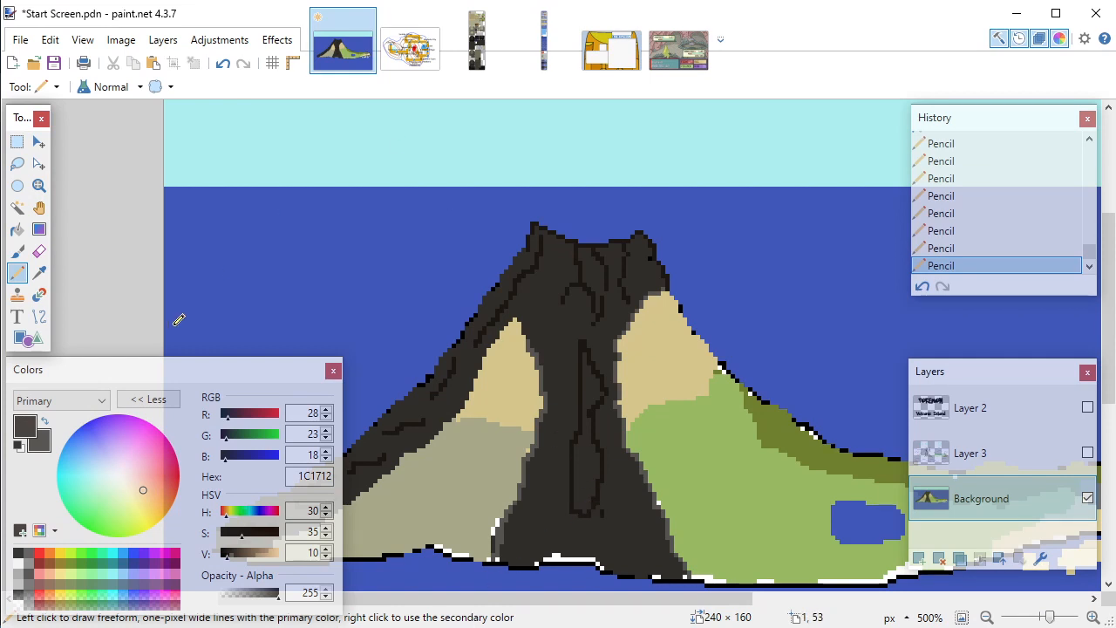
{"action": "left_click", "coordinate": [18, 229]}
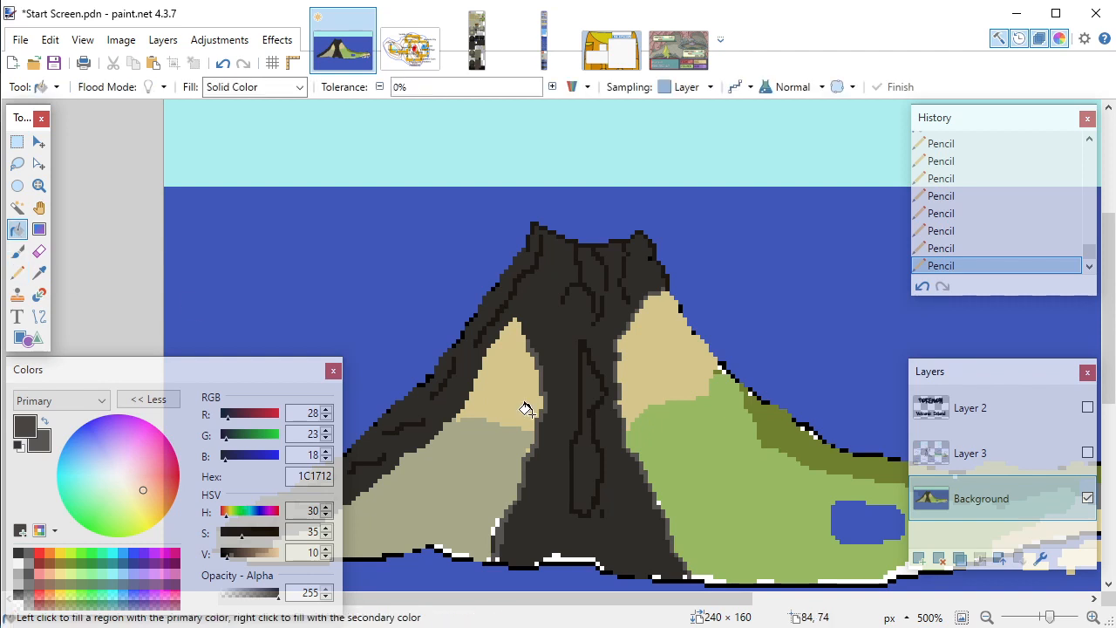
{"action": "left_click", "coordinate": [588, 384]}
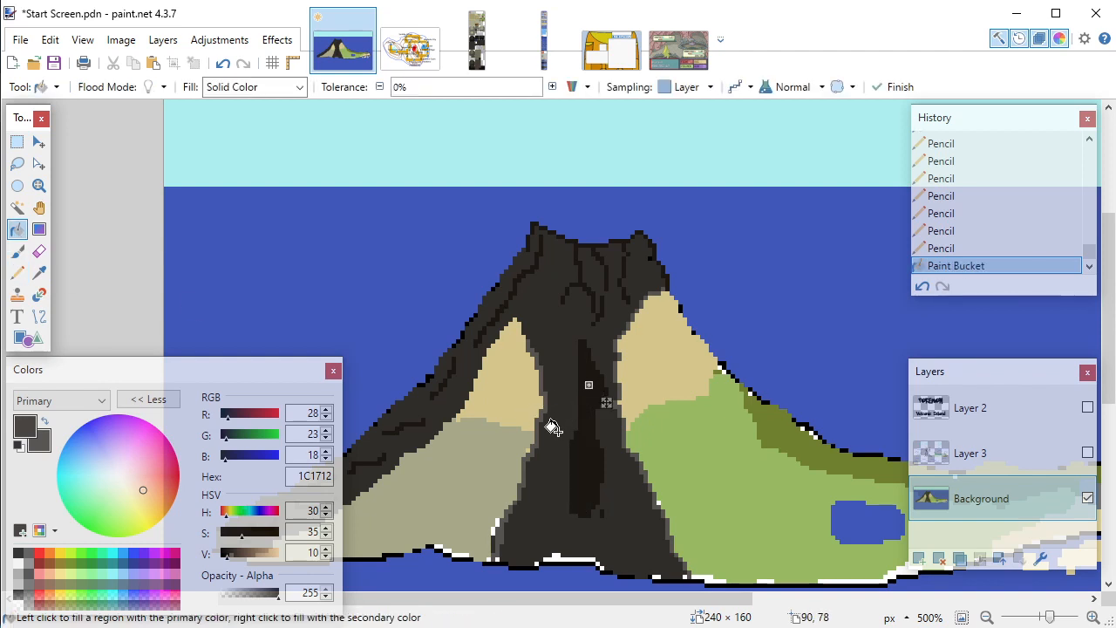
Step: Sample the rock's grey edge colour 565450 and pencil a highlight along the upper right edge of the dark shadow
{"action": "left_click", "coordinate": [39, 272]}
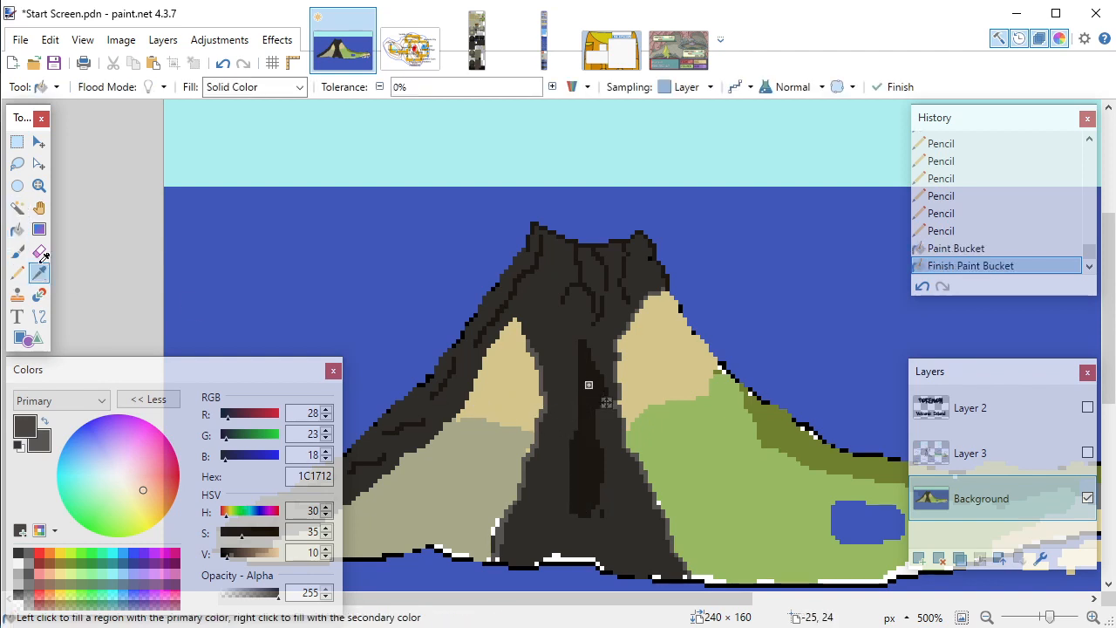
{"action": "left_click", "coordinate": [641, 451]}
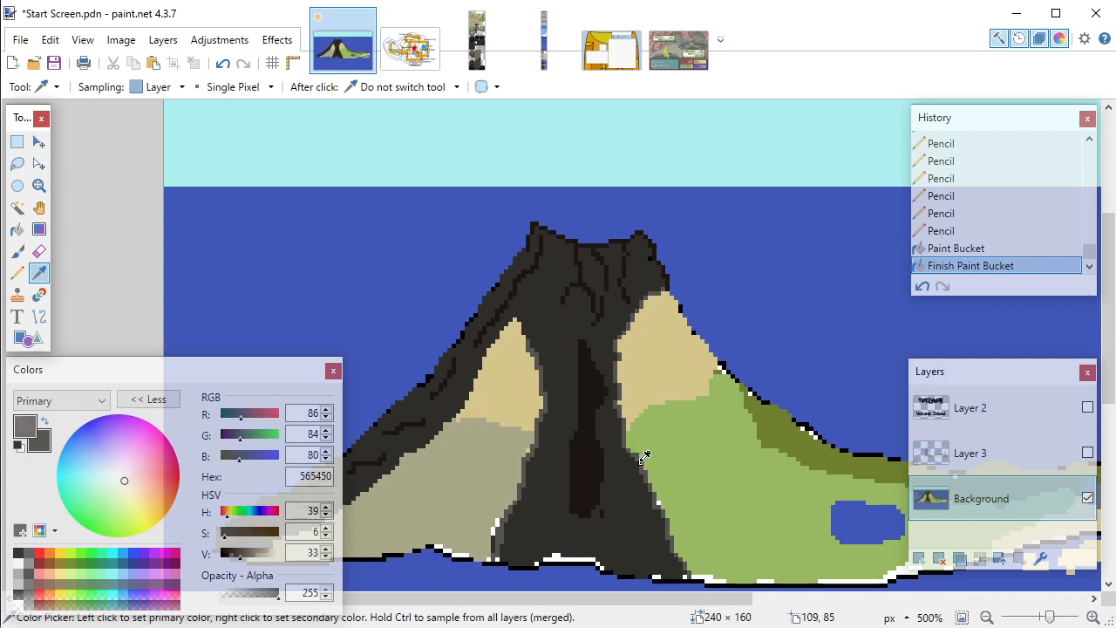
{"action": "key", "text": "p"}
{"action": "key", "text": "ctrl+plus"}
{"action": "key", "text": "ctrl+plus"}
{"action": "key", "text": "ctrl+plus"}
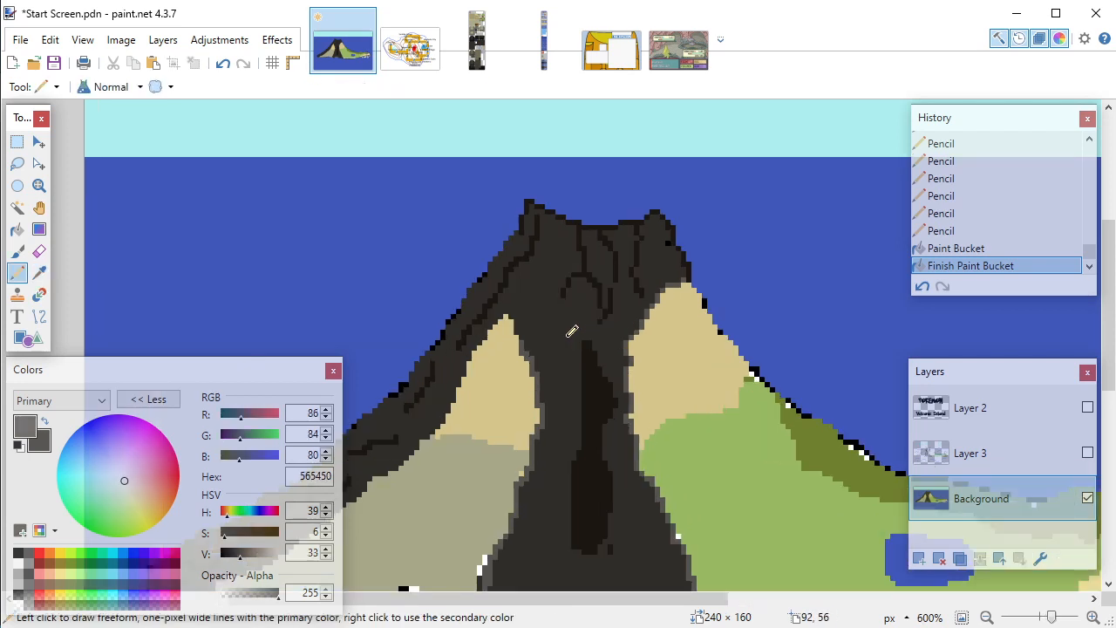
{"action": "scroll", "coordinate": [608, 346], "scroll_direction": "down", "scroll_amount": 3}
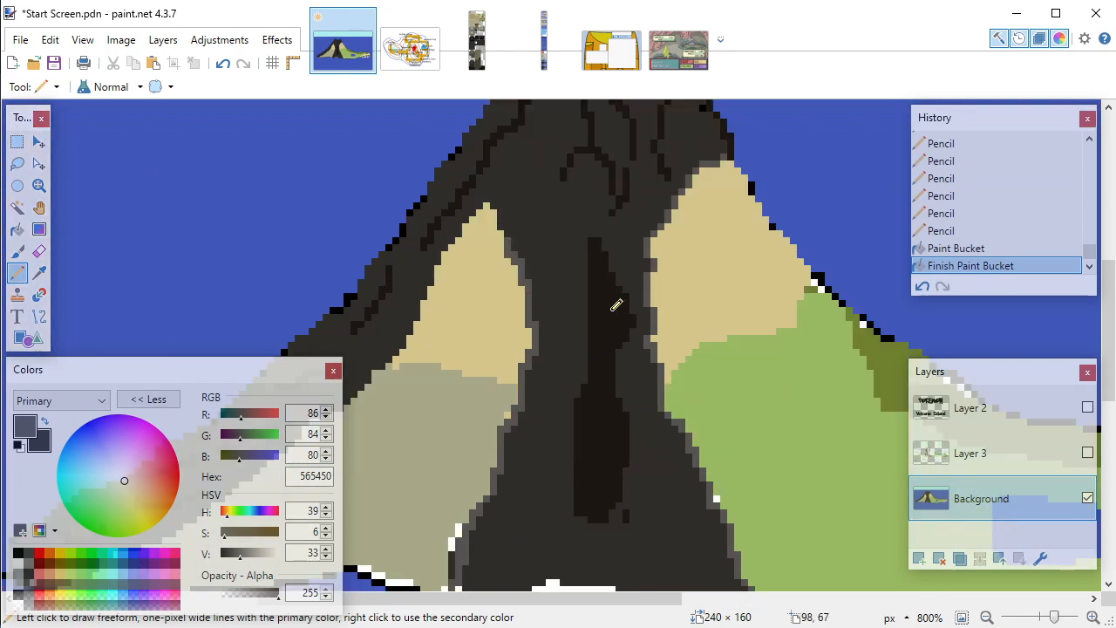
{"action": "left_click", "coordinate": [606, 245]}
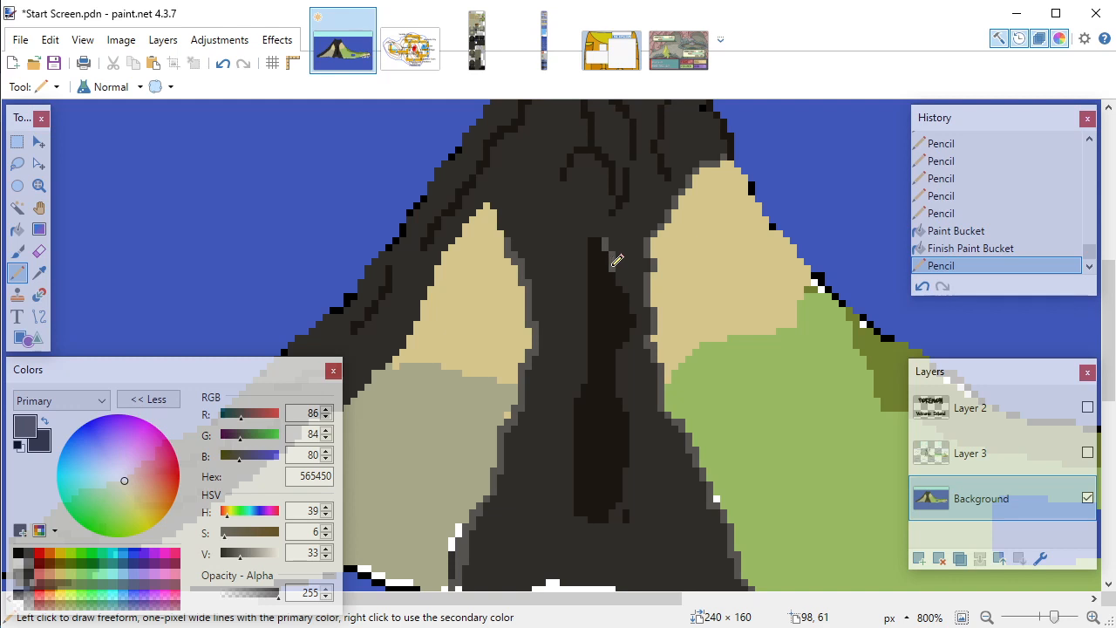
{"action": "left_click", "coordinate": [619, 265]}
{"action": "left_click", "coordinate": [624, 283]}
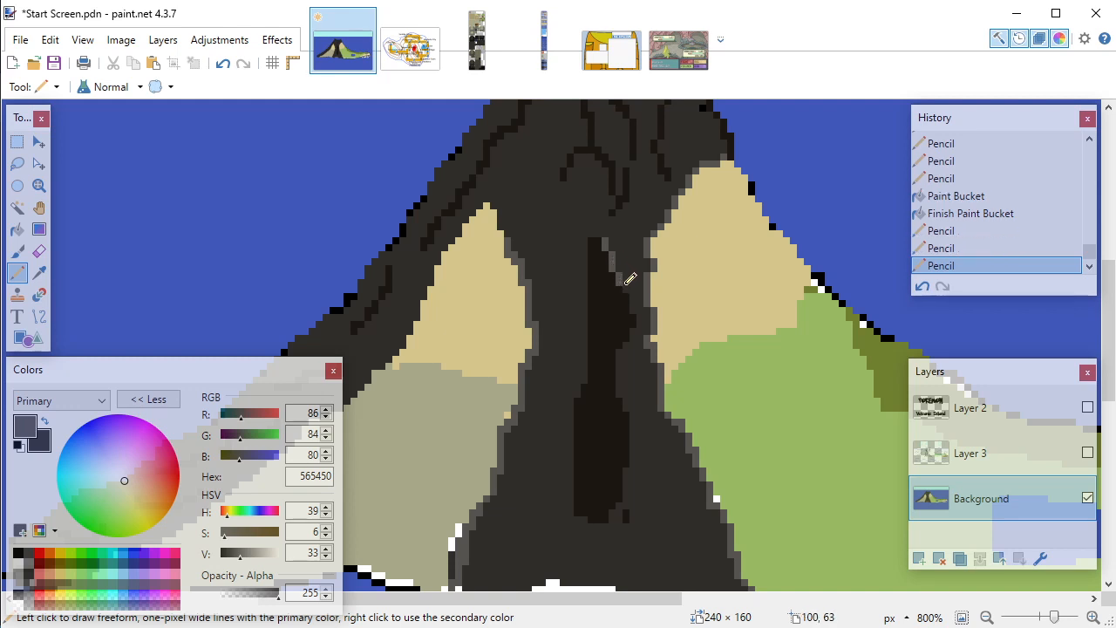
{"action": "left_click", "coordinate": [626, 283]}
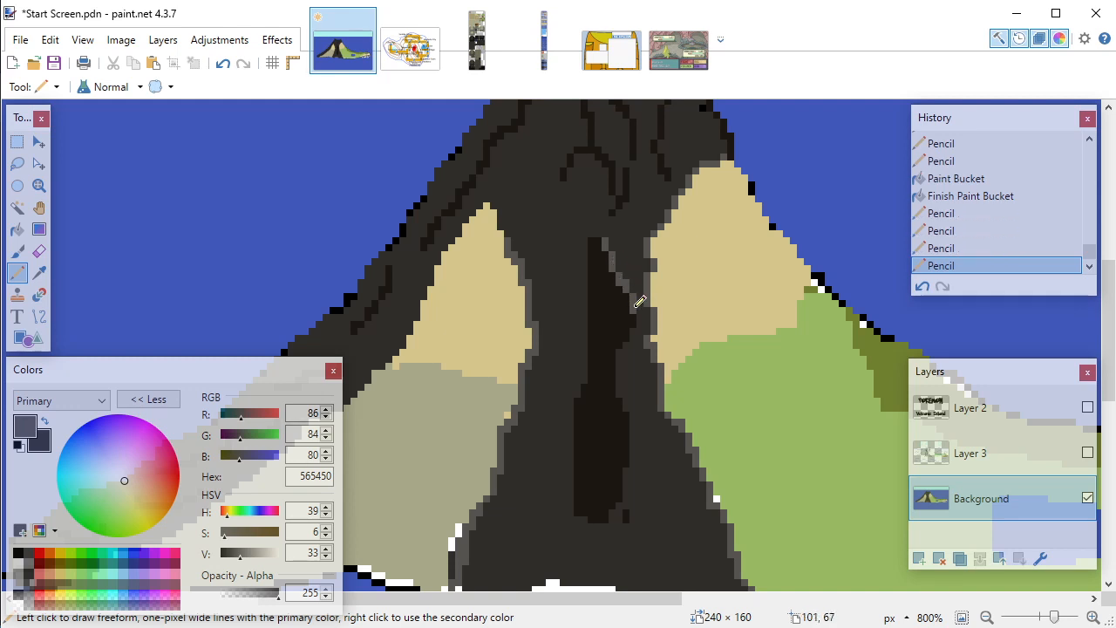
{"action": "left_click", "coordinate": [641, 303]}
{"action": "left_click", "coordinate": [647, 325]}
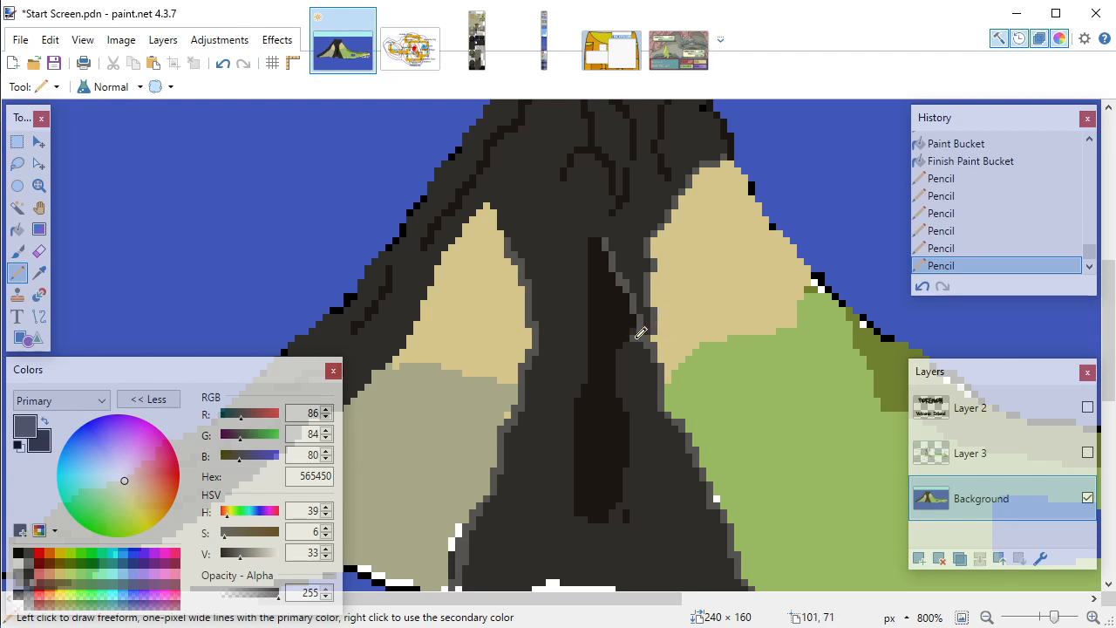
Step: Extend the grey highlight down the shadow's lower right edge and add a branch slanting towards the green slope
{"action": "left_click", "coordinate": [637, 330]}
{"action": "left_click", "coordinate": [630, 340]}
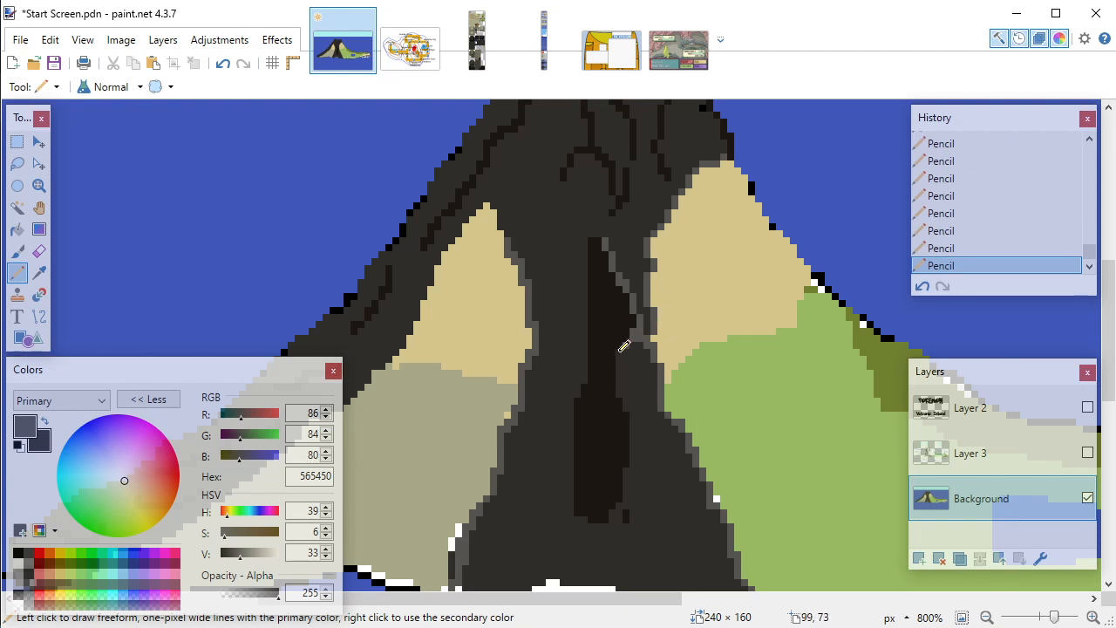
{"action": "left_click_drag", "start_coordinate": [622, 363], "coordinate": [620, 386]}
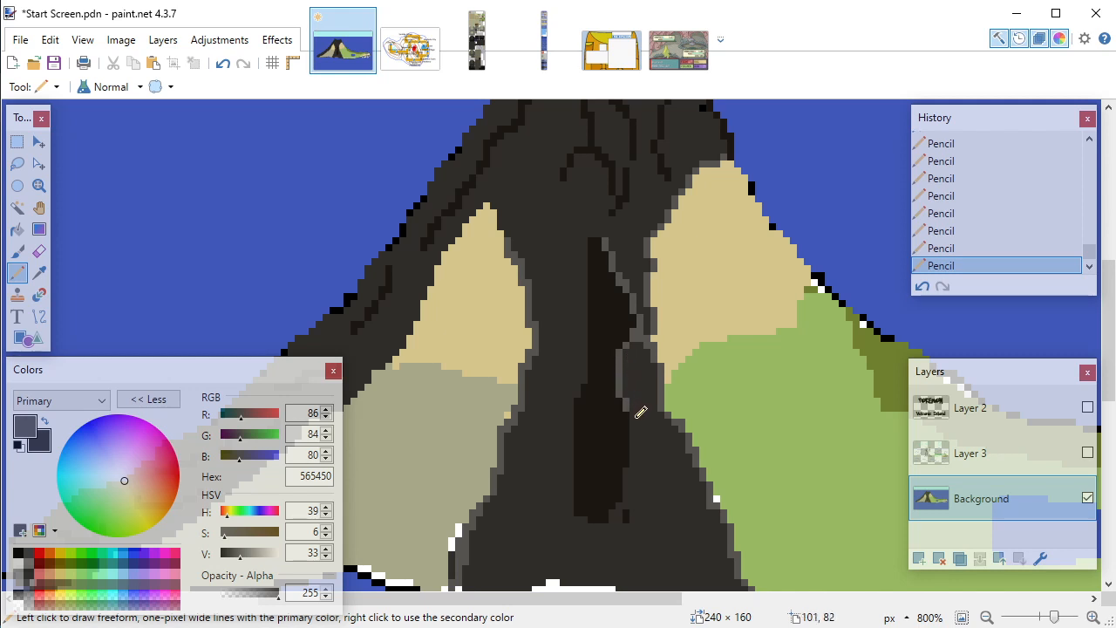
{"action": "left_click_drag", "start_coordinate": [634, 418], "coordinate": [627, 482]}
{"action": "left_click_drag", "start_coordinate": [639, 412], "coordinate": [670, 446]}
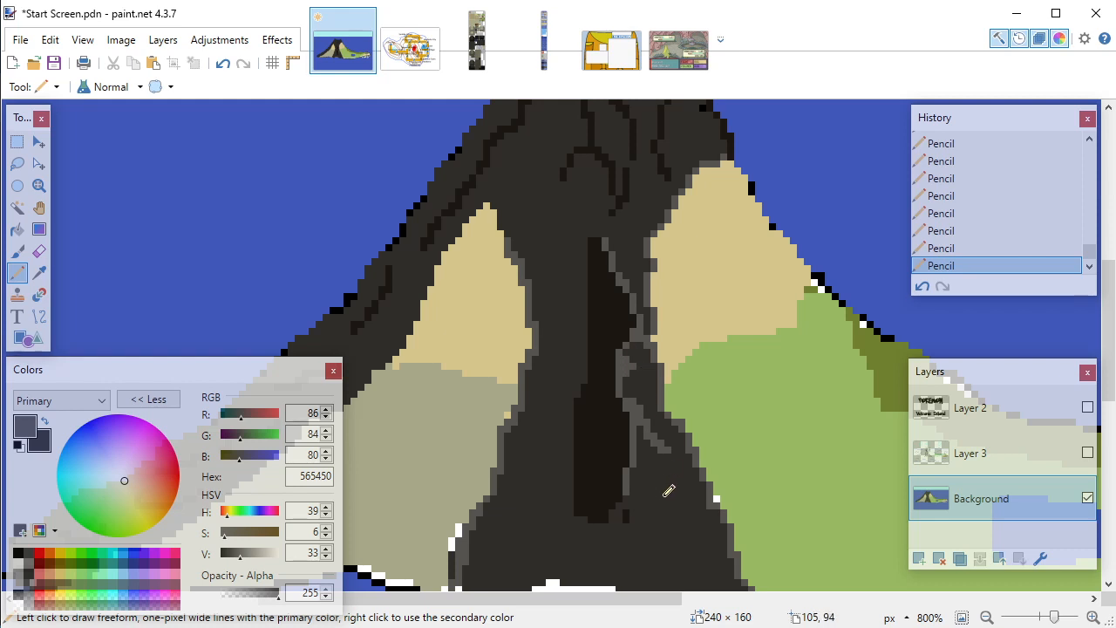
Step: Thicken the grey highlight between the shadow's upper part and the channel's right border
{"action": "scroll", "coordinate": [664, 486], "scroll_direction": "down", "scroll_amount": 5}
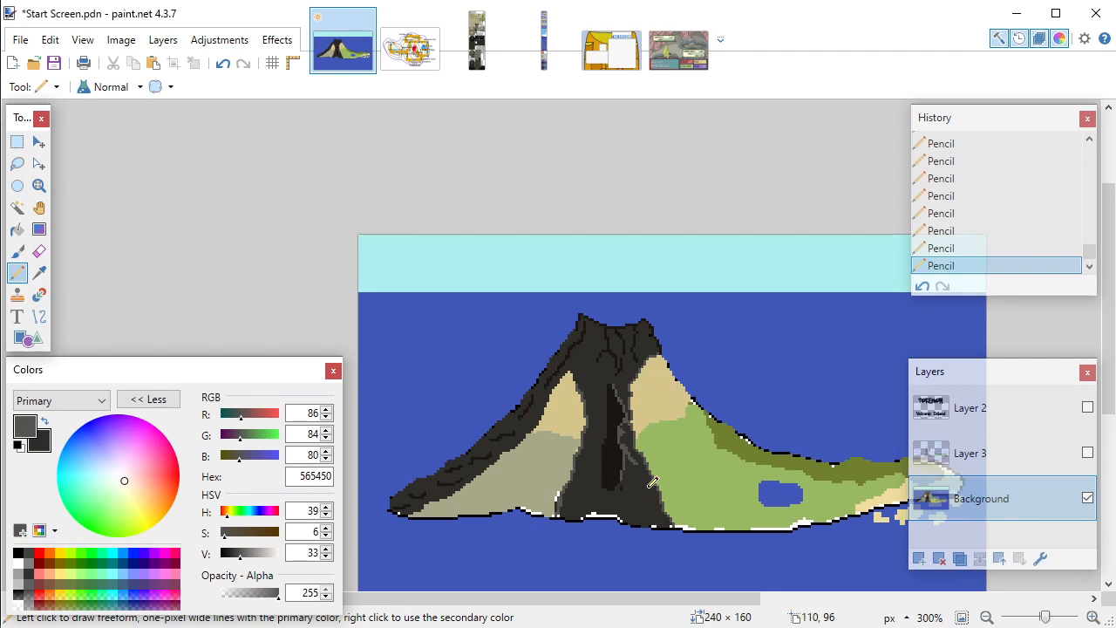
{"action": "scroll", "coordinate": [652, 482], "scroll_direction": "up", "scroll_amount": 8}
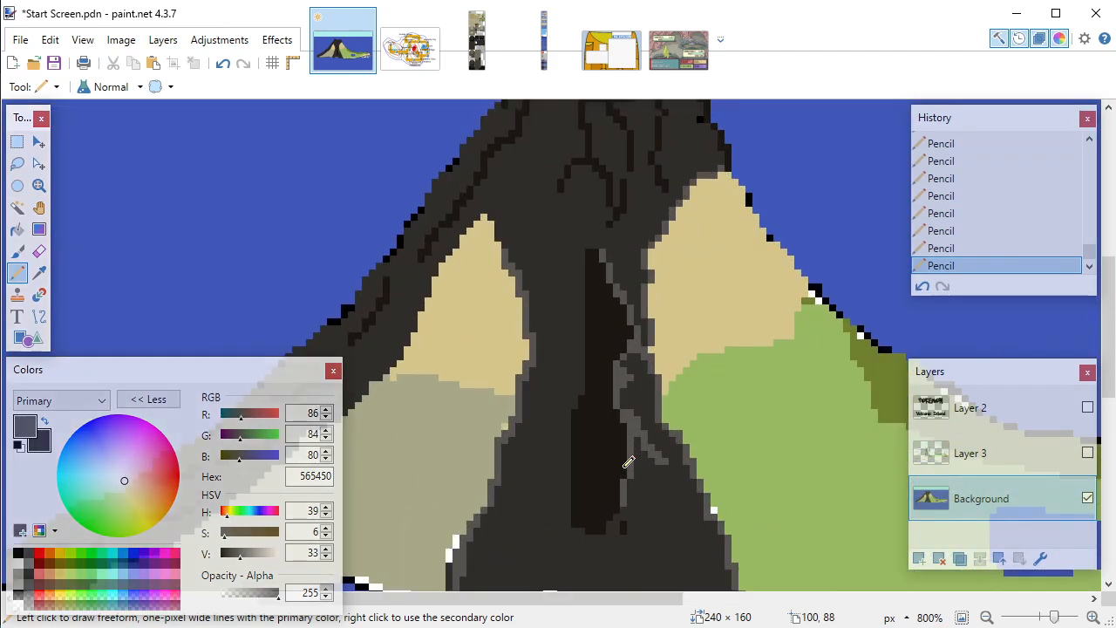
{"action": "scroll", "coordinate": [628, 462], "scroll_direction": "down", "scroll_amount": 8}
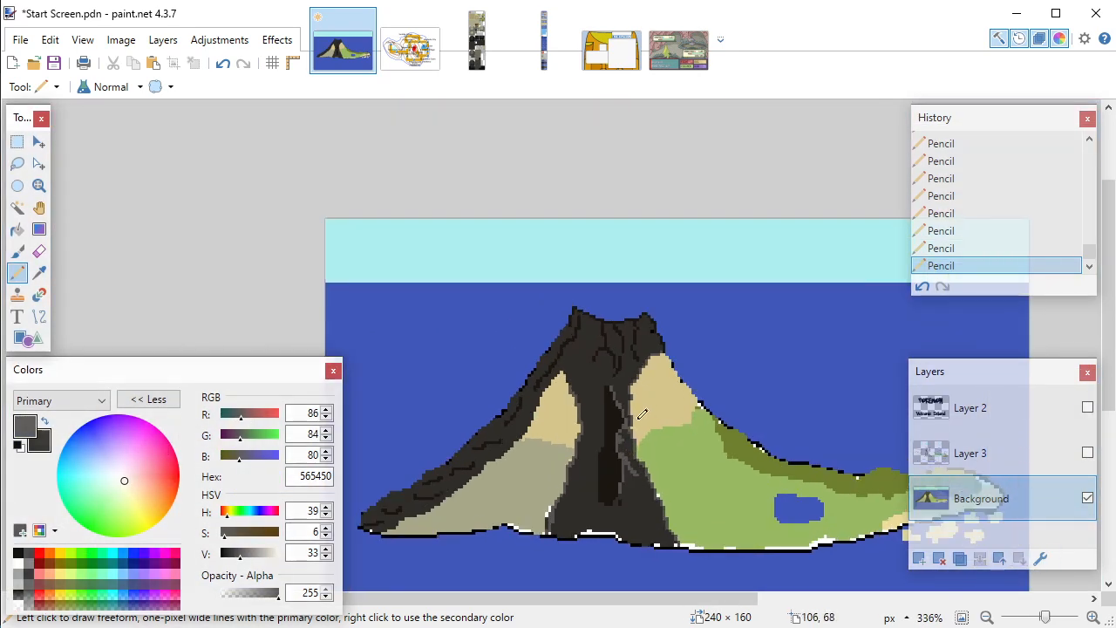
{"action": "scroll", "coordinate": [627, 436], "scroll_direction": "up", "scroll_amount": 6}
{"action": "mouse_move", "coordinate": [637, 371]}
{"action": "left_mouse_down"}
{"action": "mouse_move", "coordinate": [637, 384]}
{"action": "mouse_move", "coordinate": [630, 344]}
{"action": "left_mouse_up"}
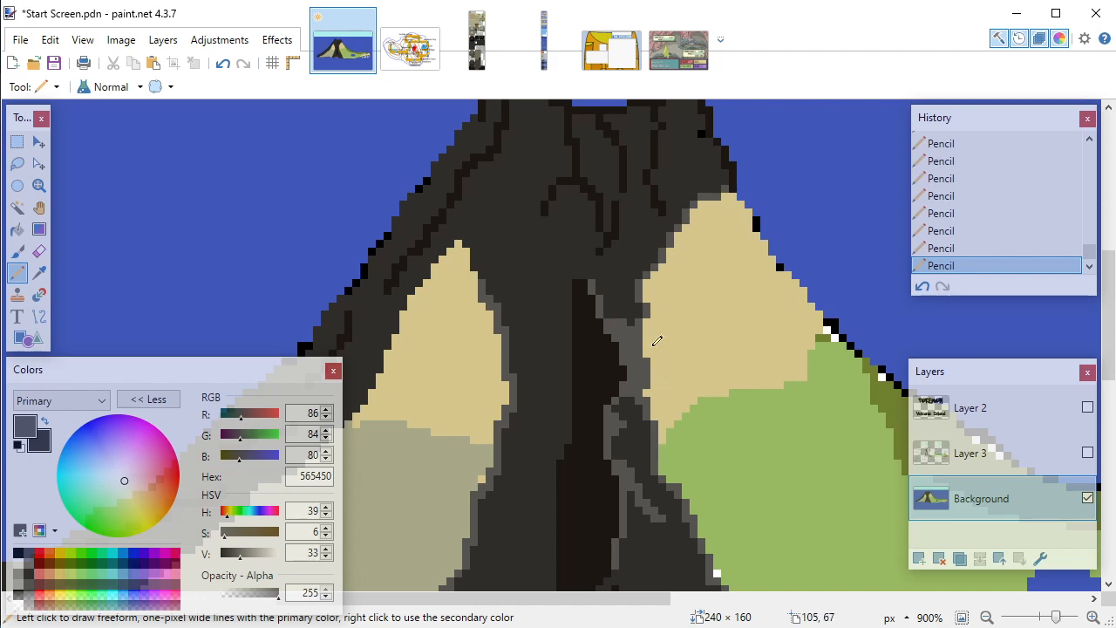
Step: Sample rock colour 302D29, undo the last pencil stroke and retouch the lower highlight beside the dark shadow
{"action": "key", "text": "ctrl+b"}
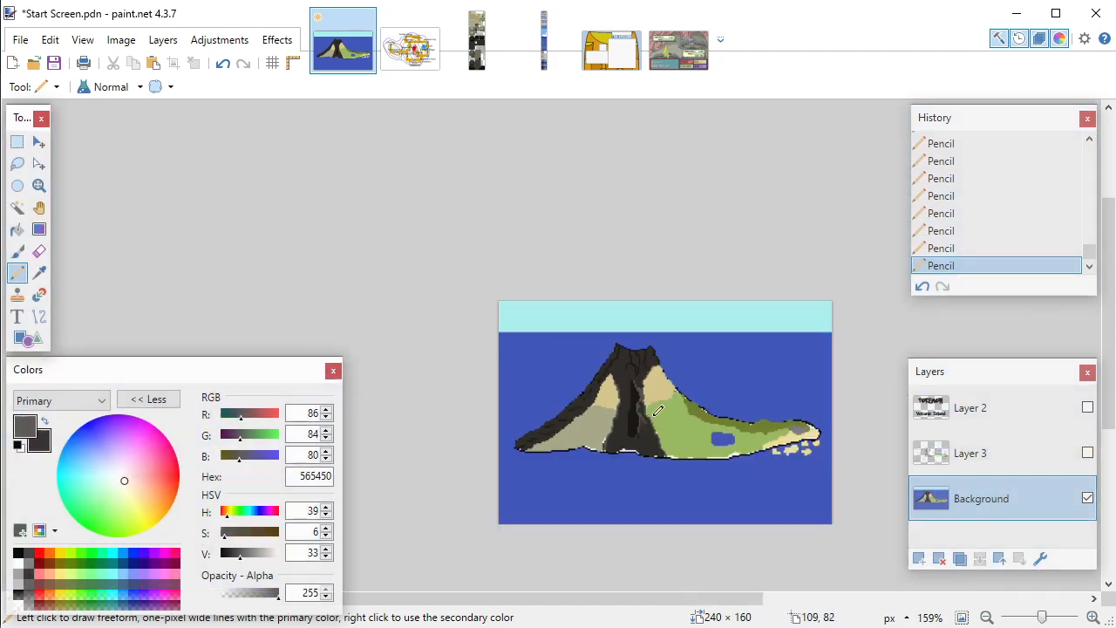
{"action": "scroll", "coordinate": [655, 415], "scroll_direction": "up", "scroll_amount": 5}
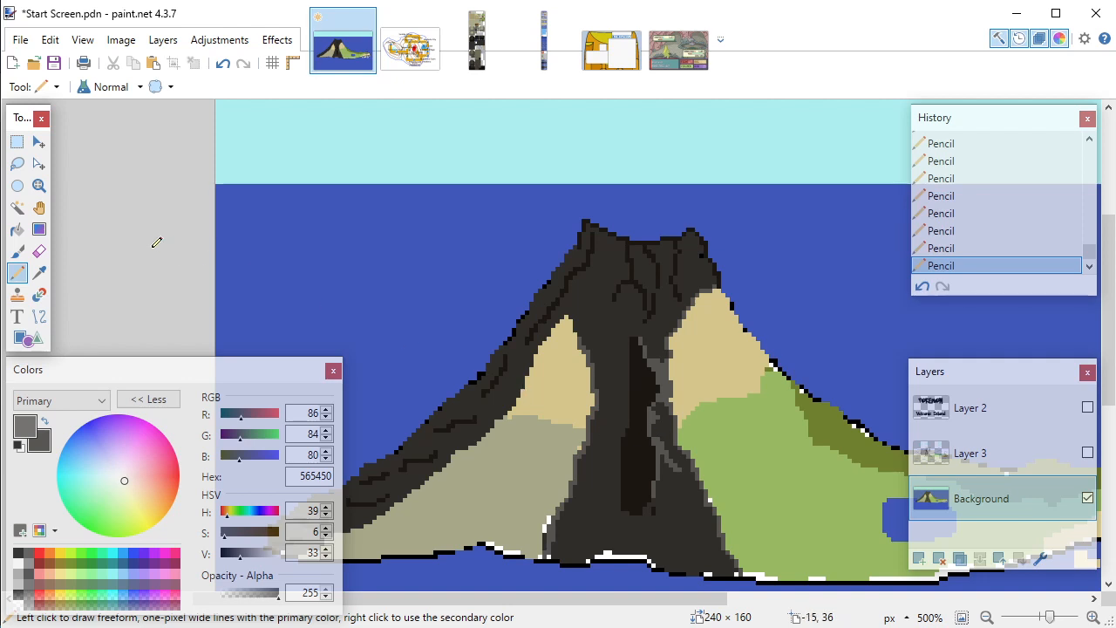
{"action": "key", "text": "k"}
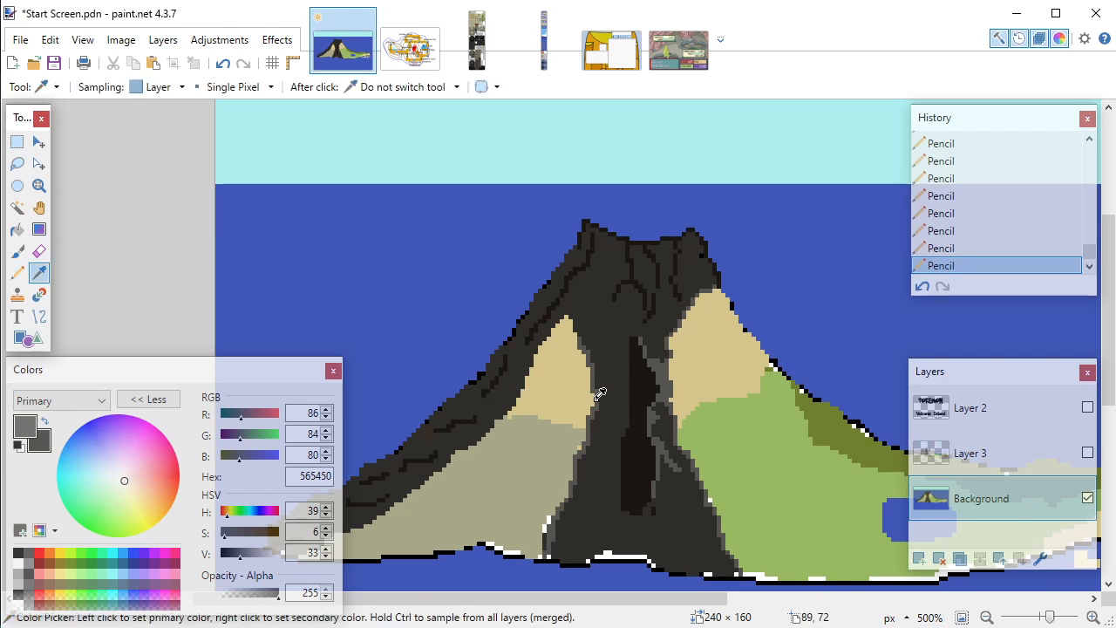
{"action": "left_click", "coordinate": [612, 397]}
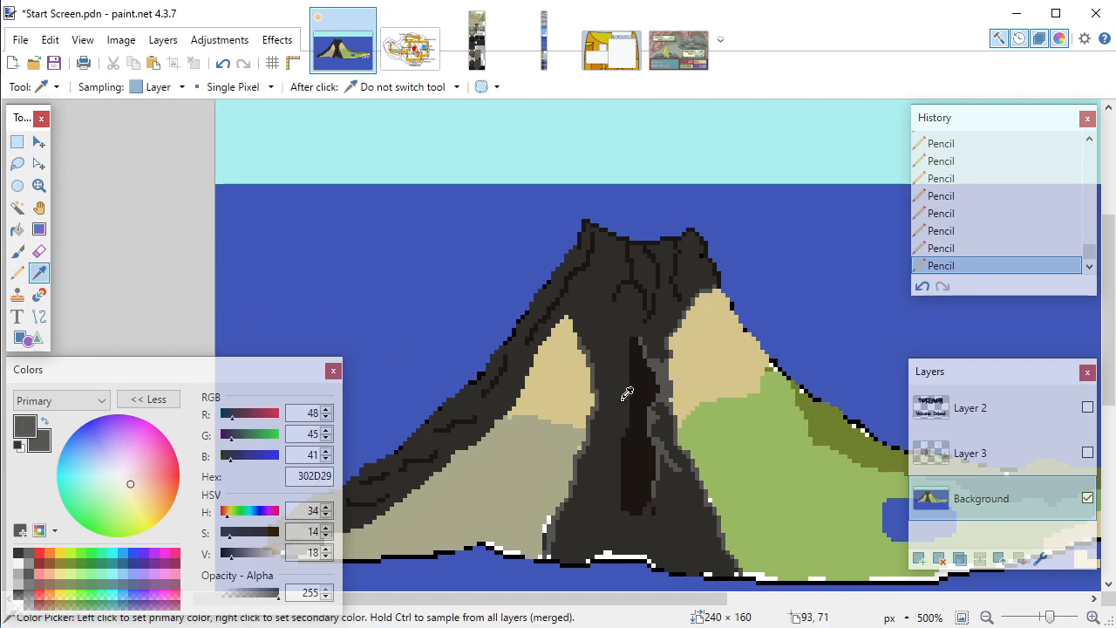
{"action": "key", "text": "p"}
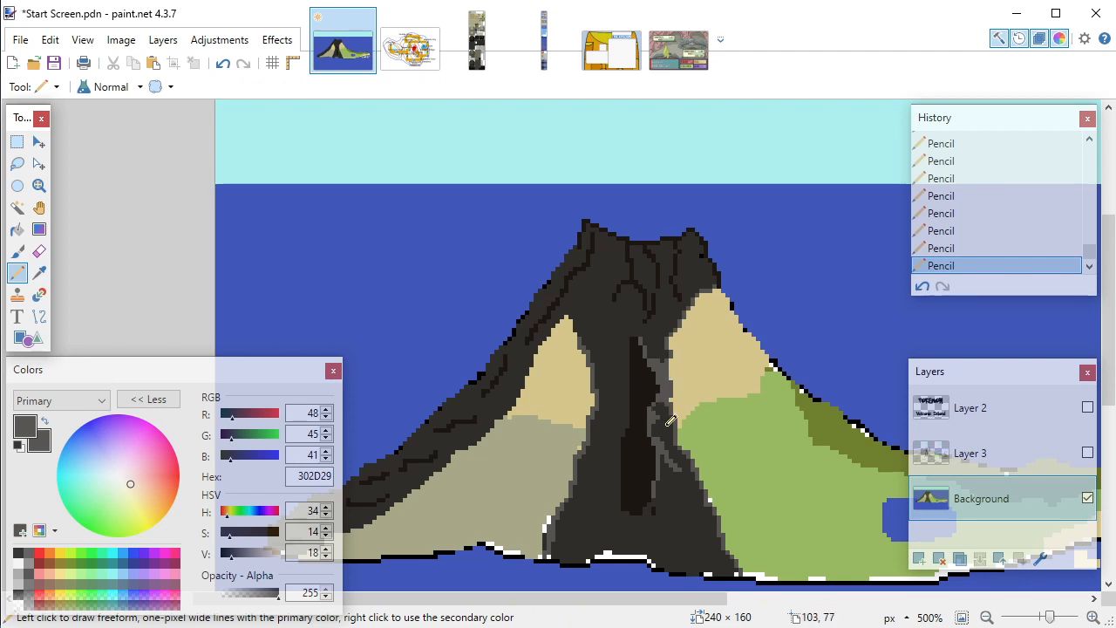
{"action": "scroll", "coordinate": [666, 379], "scroll_direction": "up", "scroll_amount": 4}
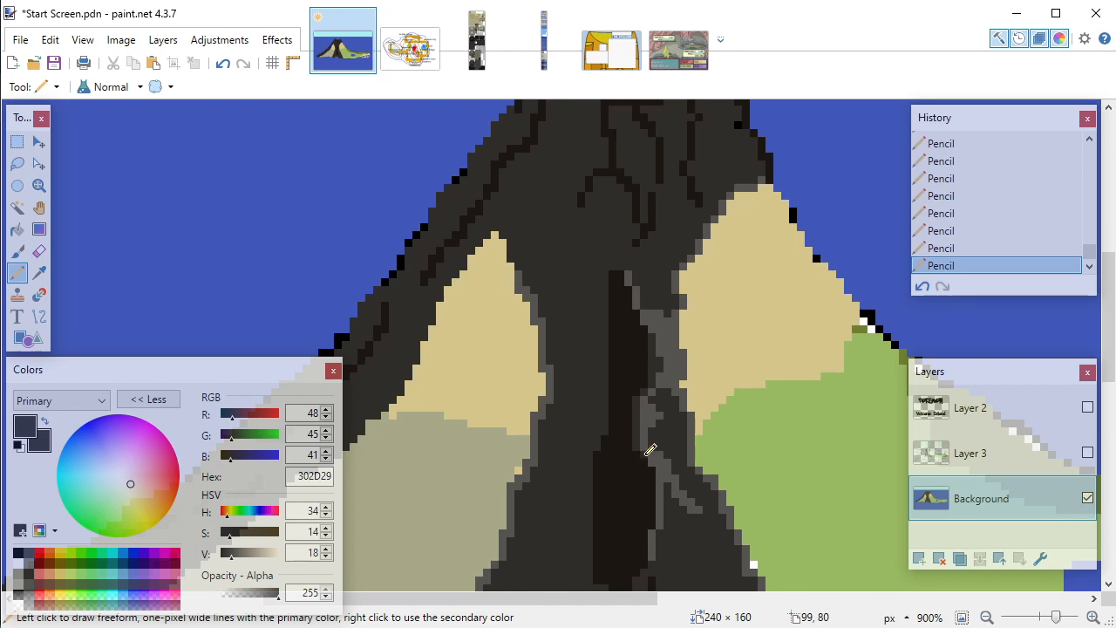
{"action": "scroll", "coordinate": [645, 440], "scroll_direction": "down", "scroll_amount": 2}
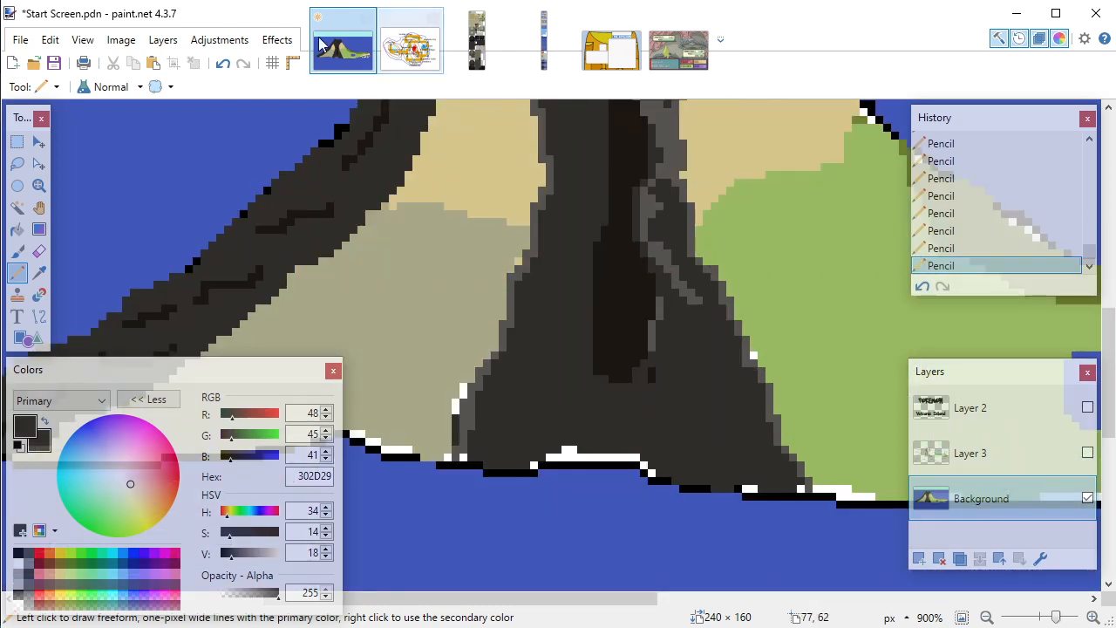
{"action": "left_click", "coordinate": [222, 62]}
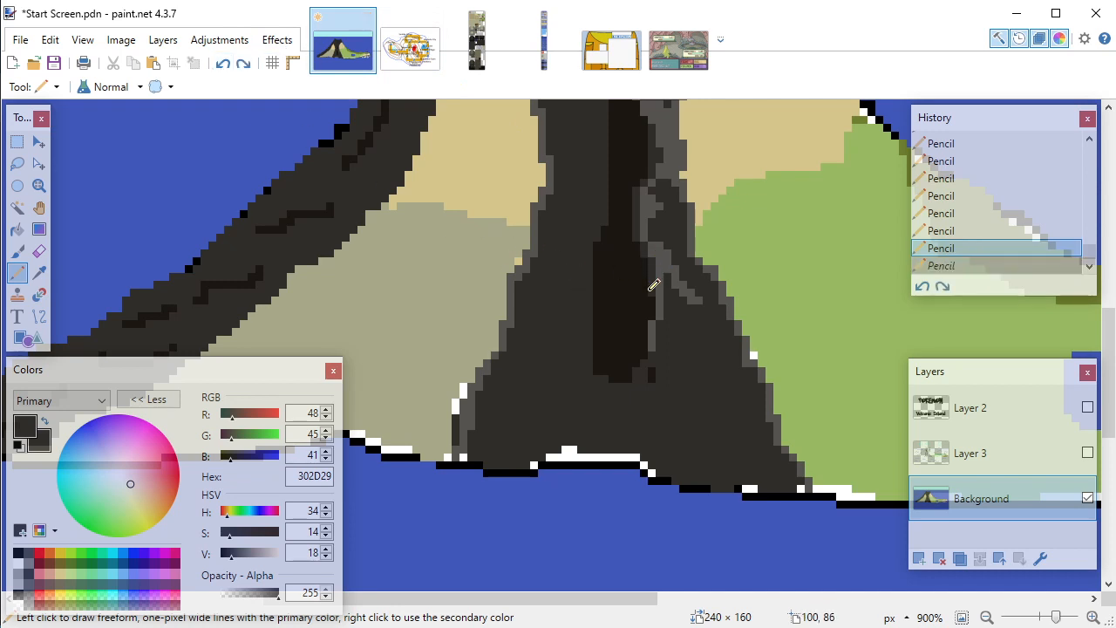
{"action": "left_click_drag", "start_coordinate": [650, 289], "coordinate": [652, 311]}
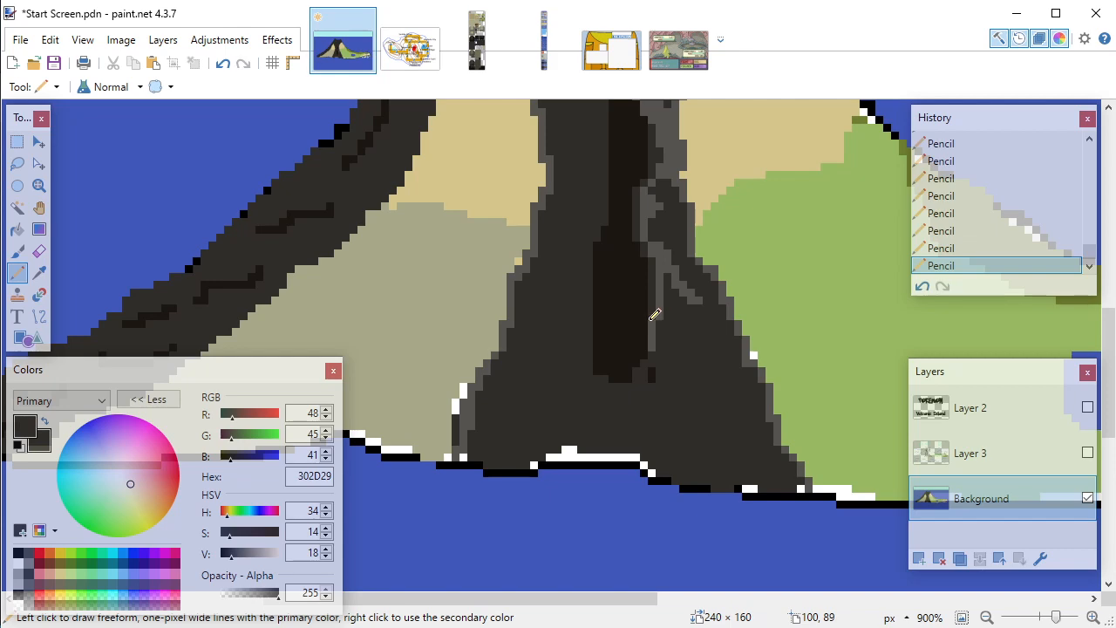
Step: Undo all the grey highlights and their retouching beside the dark shadow in the central channel
{"action": "scroll", "coordinate": [645, 297], "scroll_direction": "up", "scroll_amount": 3}
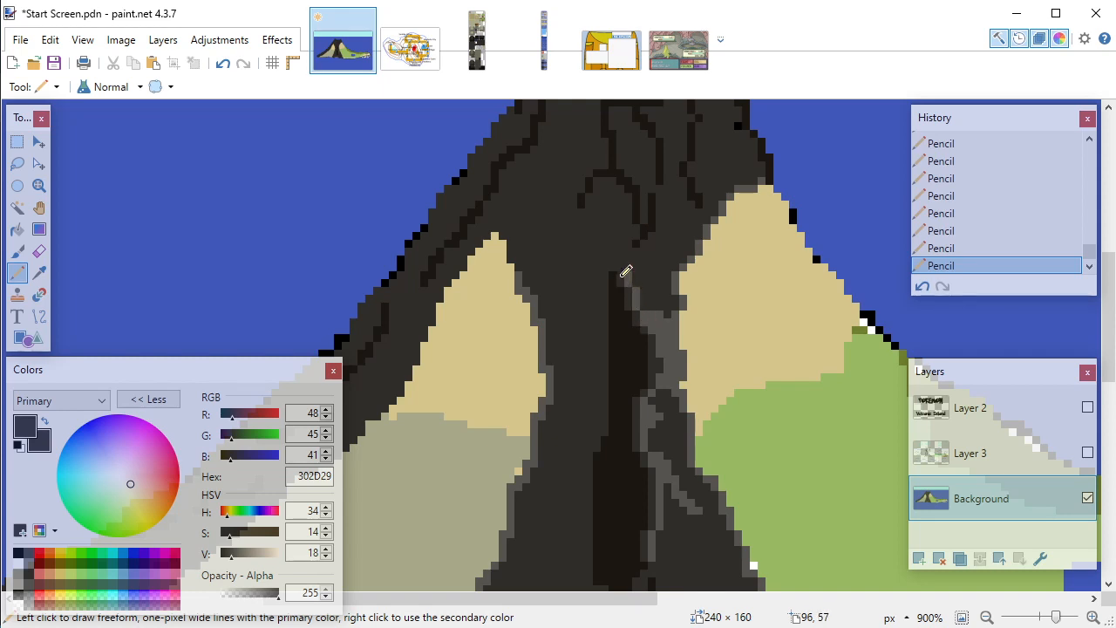
{"action": "scroll", "coordinate": [648, 328], "scroll_direction": "down", "scroll_amount": 5}
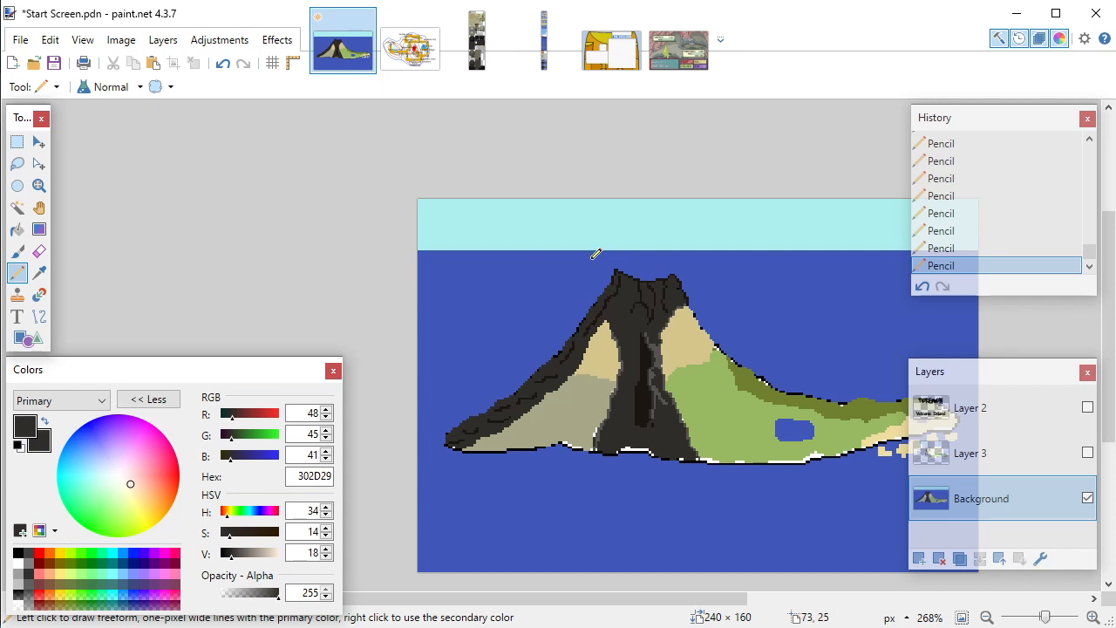
{"action": "left_click", "coordinate": [223, 62]}
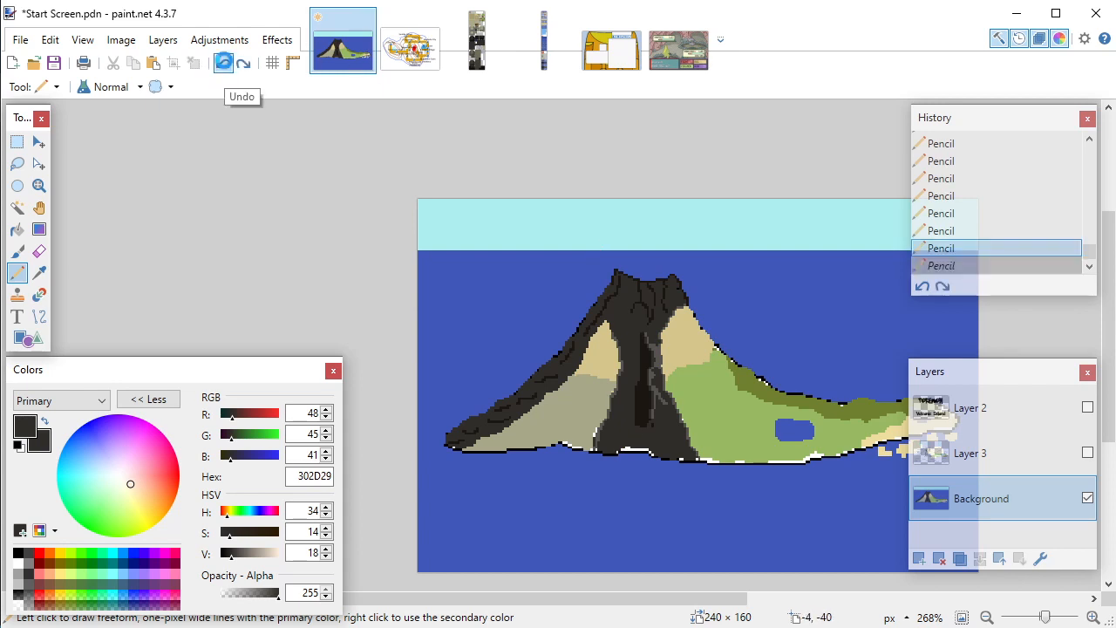
{"action": "left_click", "coordinate": [224, 64]}
{"action": "left_click", "coordinate": [224, 64]}
{"action": "left_click", "coordinate": [225, 64]}
{"action": "left_click", "coordinate": [225, 64]}
{"action": "left_click", "coordinate": [226, 66]}
{"action": "left_click", "coordinate": [226, 66]}
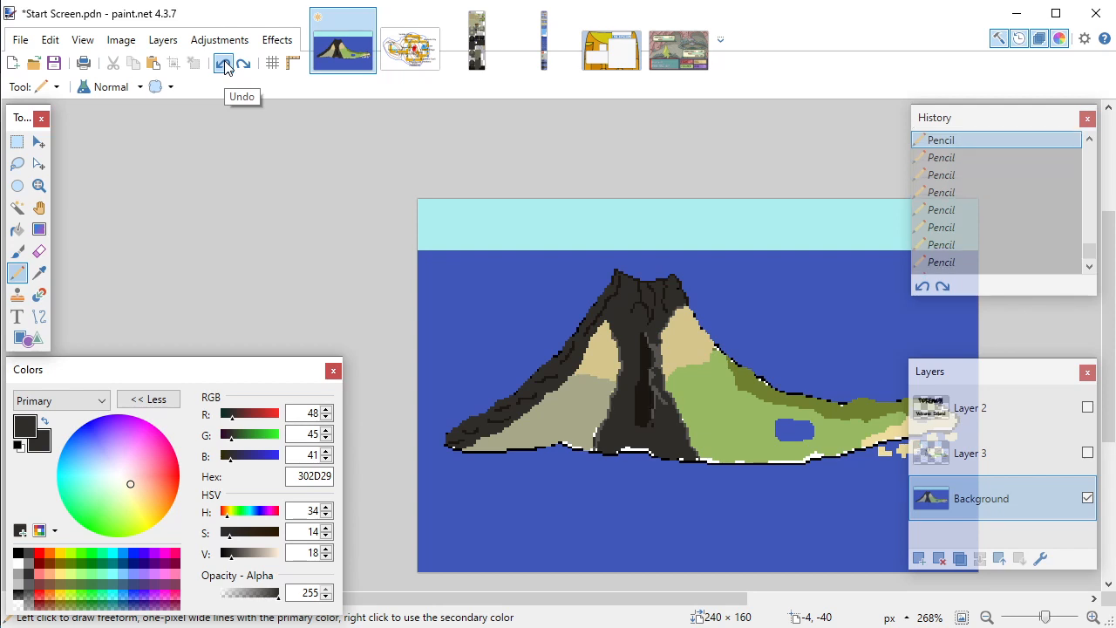
{"action": "left_click", "coordinate": [224, 64]}
{"action": "left_click", "coordinate": [225, 64]}
{"action": "left_click", "coordinate": [224, 64]}
{"action": "left_click", "coordinate": [224, 64]}
{"action": "left_click", "coordinate": [224, 64]}
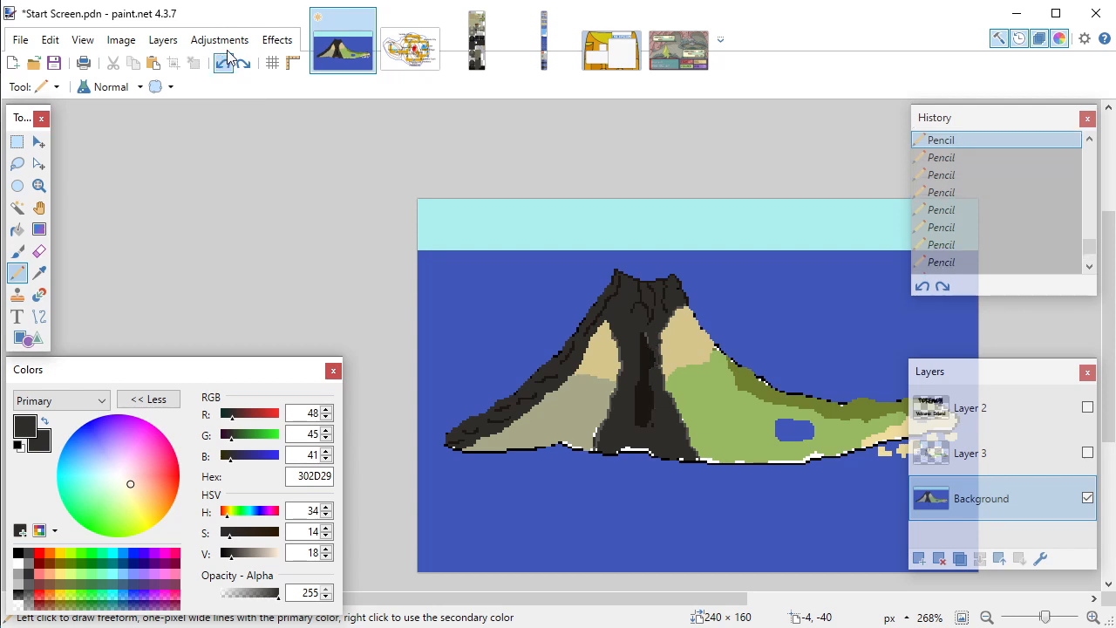
Step: Undo the dark shadow fill and the pencil crack lines beneath it in the volcano's central channel
{"action": "left_click", "coordinate": [219, 40]}
{"action": "left_click", "coordinate": [234, 7]}
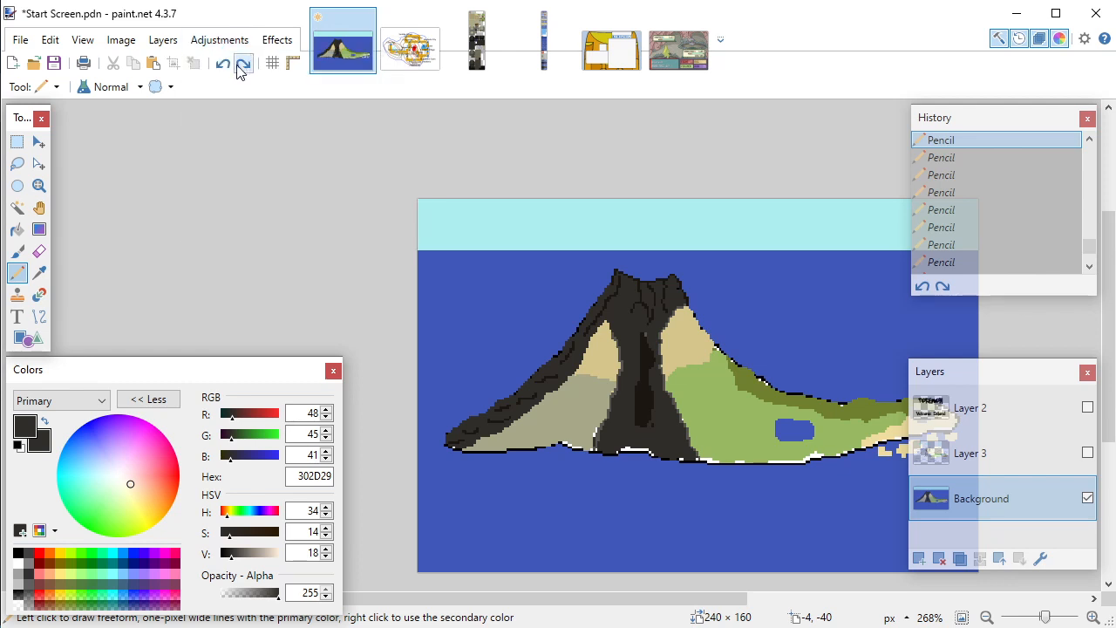
{"action": "left_click", "coordinate": [224, 65]}
{"action": "left_click", "coordinate": [224, 66]}
{"action": "left_click", "coordinate": [224, 66]}
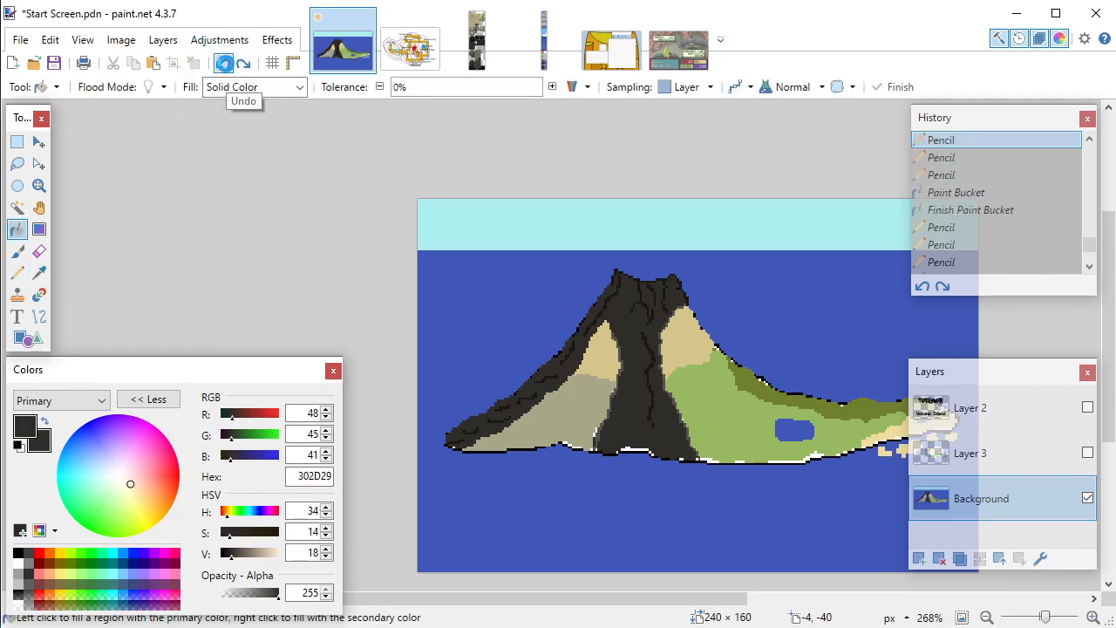
{"action": "left_click", "coordinate": [224, 66]}
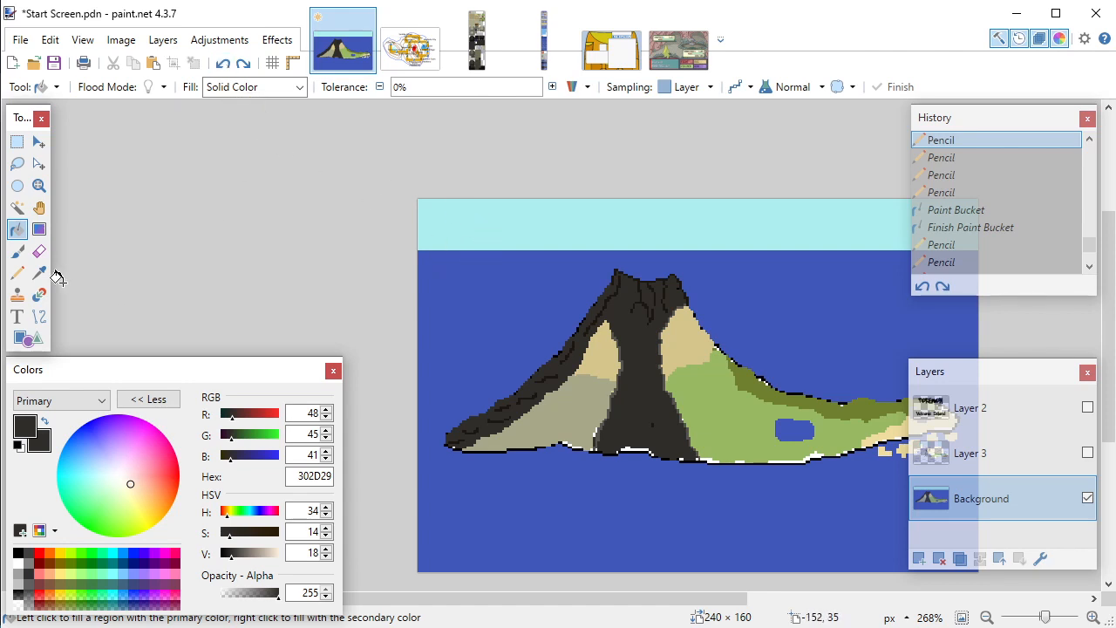
Step: Sample the crack colour 1C1712 and pencil short, separate dark cracks down the central channel, with two slanting outward near its base
{"action": "left_click", "coordinate": [17, 273]}
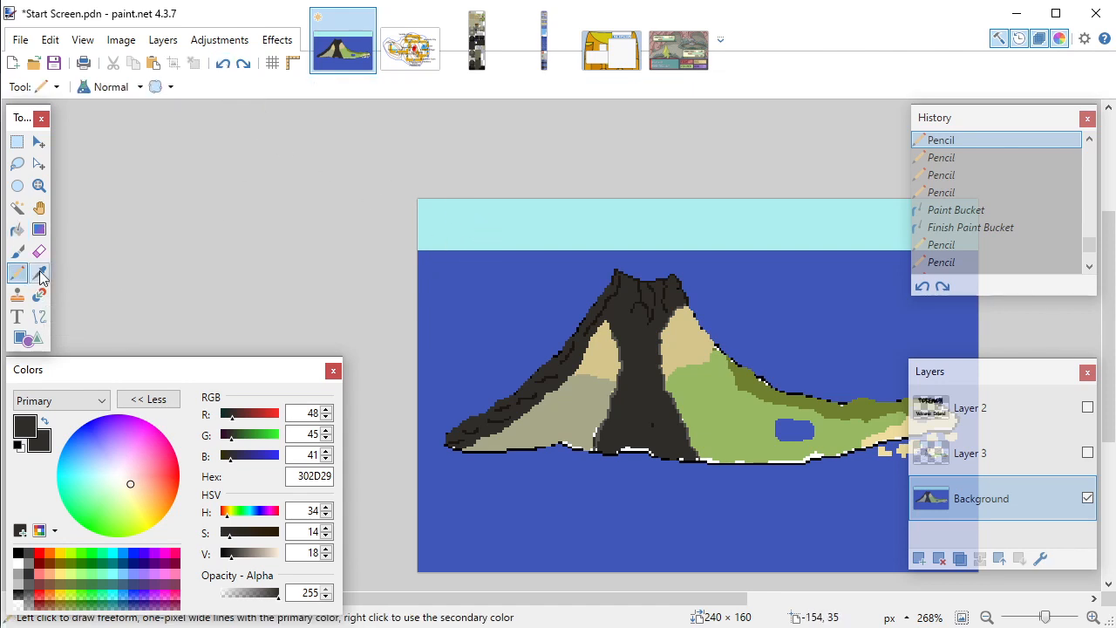
{"action": "scroll", "coordinate": [658, 318], "scroll_direction": "up", "scroll_amount": 3}
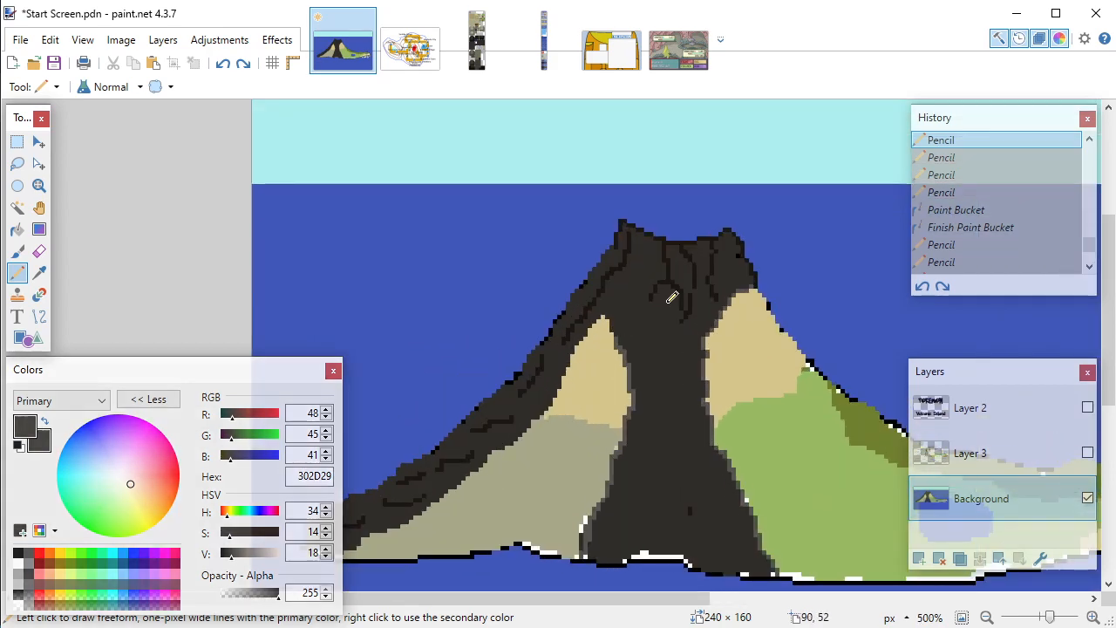
{"action": "scroll", "coordinate": [671, 298], "scroll_direction": "up", "scroll_amount": 3}
{"action": "key", "text": "k"}
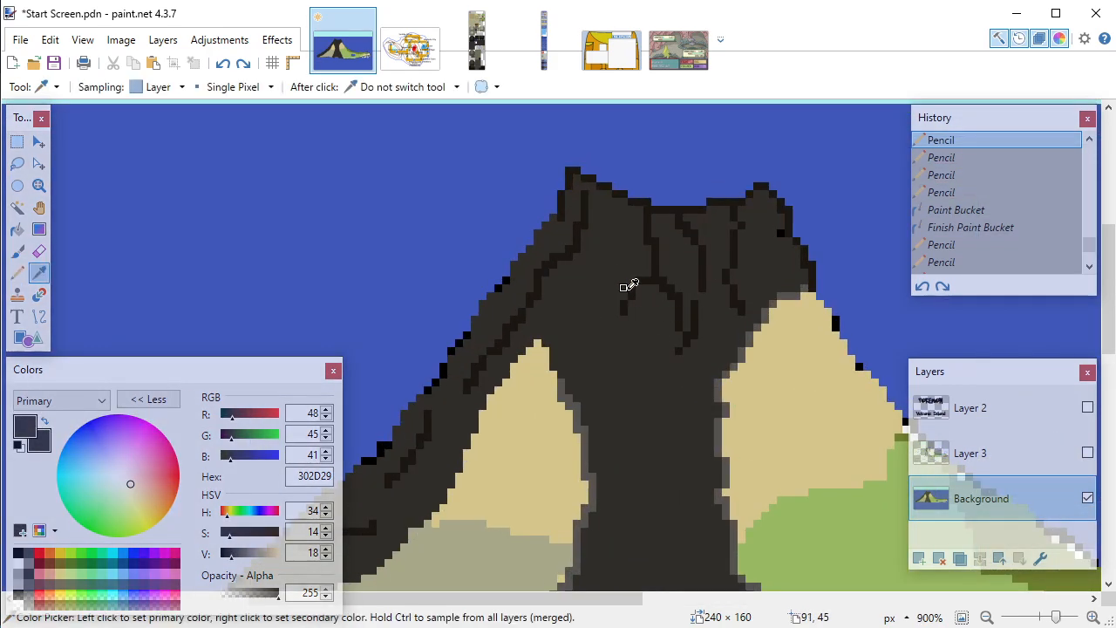
{"action": "left_click", "coordinate": [641, 276]}
{"action": "key", "text": "p"}
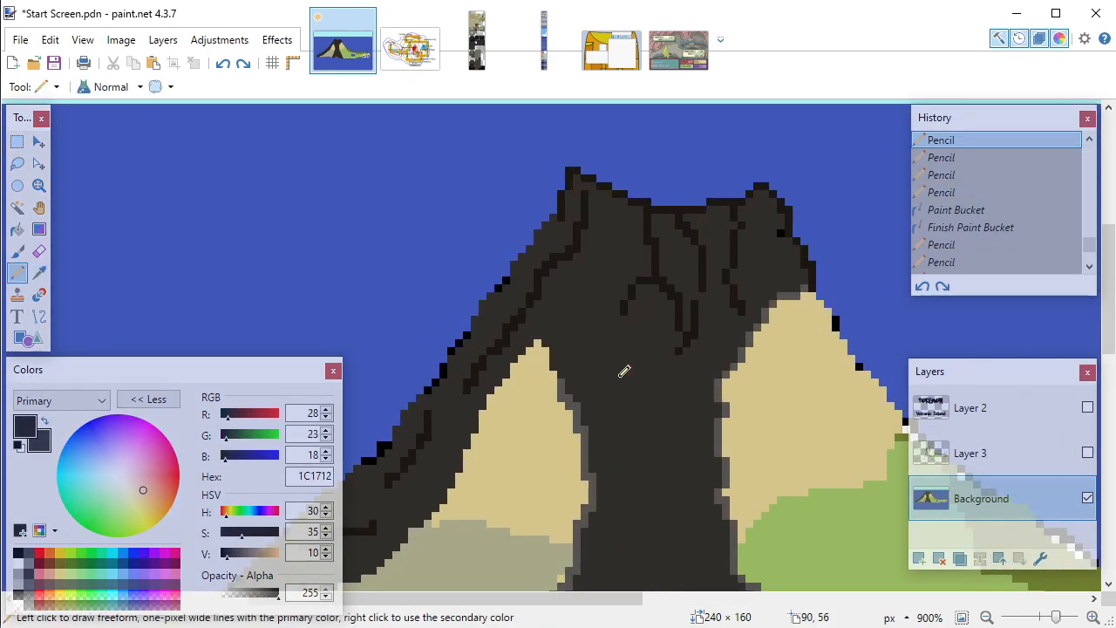
{"action": "scroll", "coordinate": [615, 373], "scroll_direction": "down", "scroll_amount": 4}
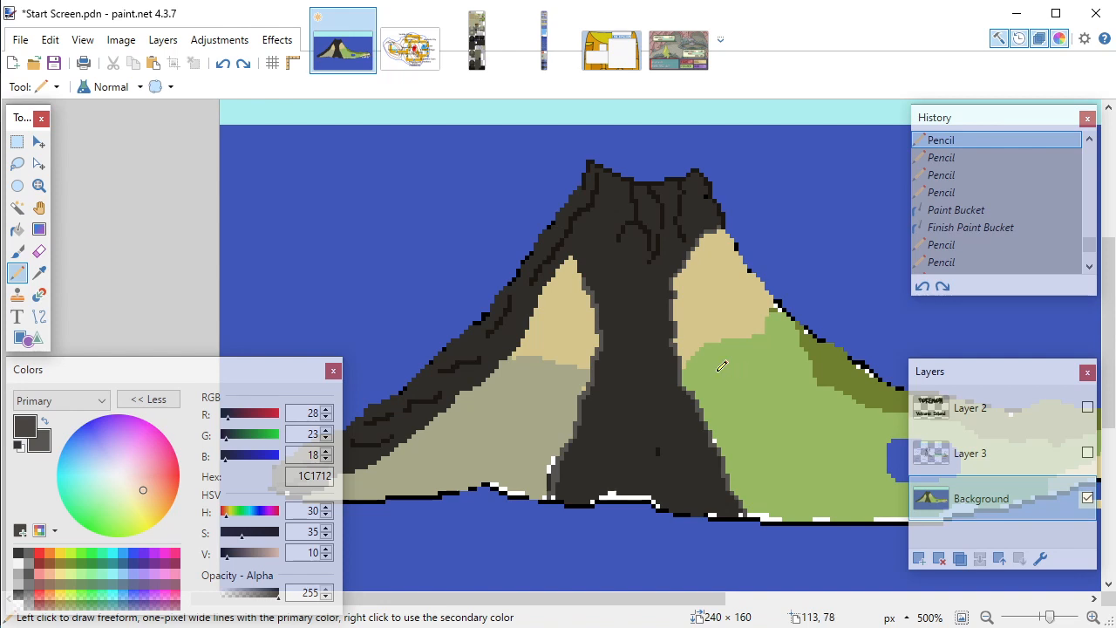
{"action": "scroll", "coordinate": [645, 336], "scroll_direction": "up", "scroll_amount": 3}
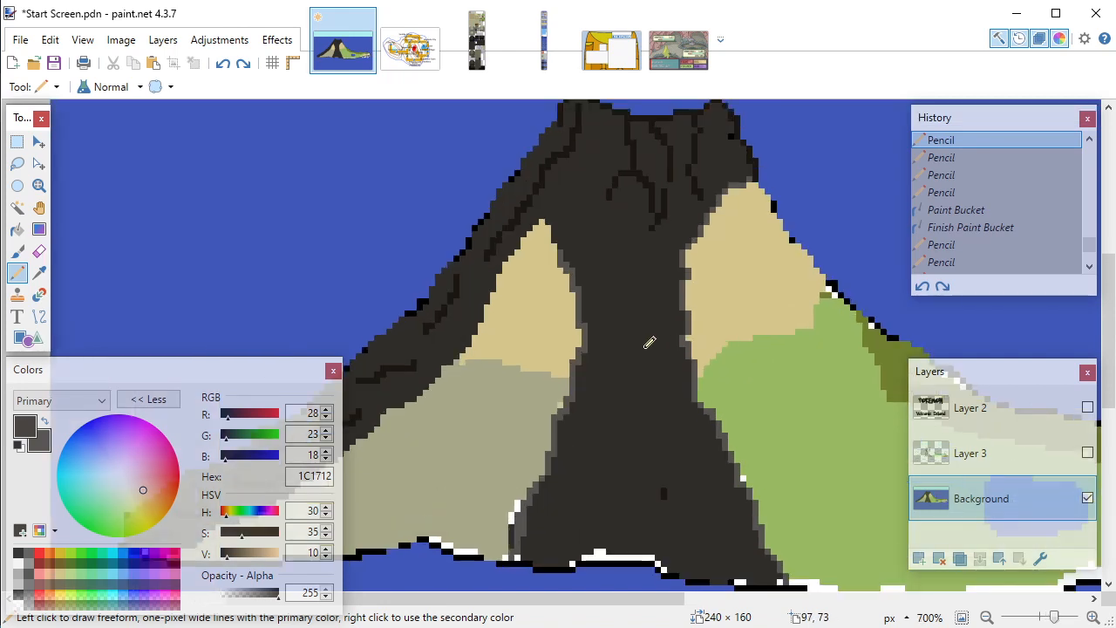
{"action": "mouse_move", "coordinate": [598, 233]}
{"action": "left_mouse_down"}
{"action": "mouse_move", "coordinate": [615, 293]}
{"action": "mouse_move", "coordinate": [634, 310]}
{"action": "mouse_move", "coordinate": [651, 297]}
{"action": "mouse_move", "coordinate": [649, 367]}
{"action": "mouse_move", "coordinate": [618, 406]}
{"action": "mouse_move", "coordinate": [619, 433]}
{"action": "mouse_move", "coordinate": [672, 455]}
{"action": "mouse_move", "coordinate": [683, 485]}
{"action": "left_mouse_up"}
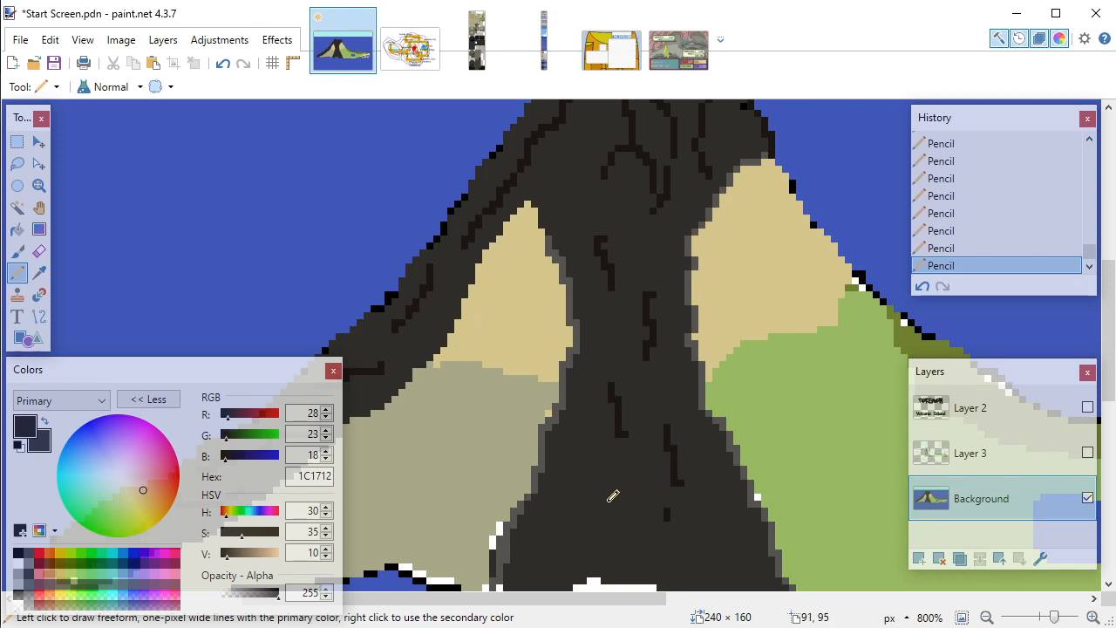
{"action": "left_click_drag", "start_coordinate": [597, 501], "coordinate": [562, 547]}
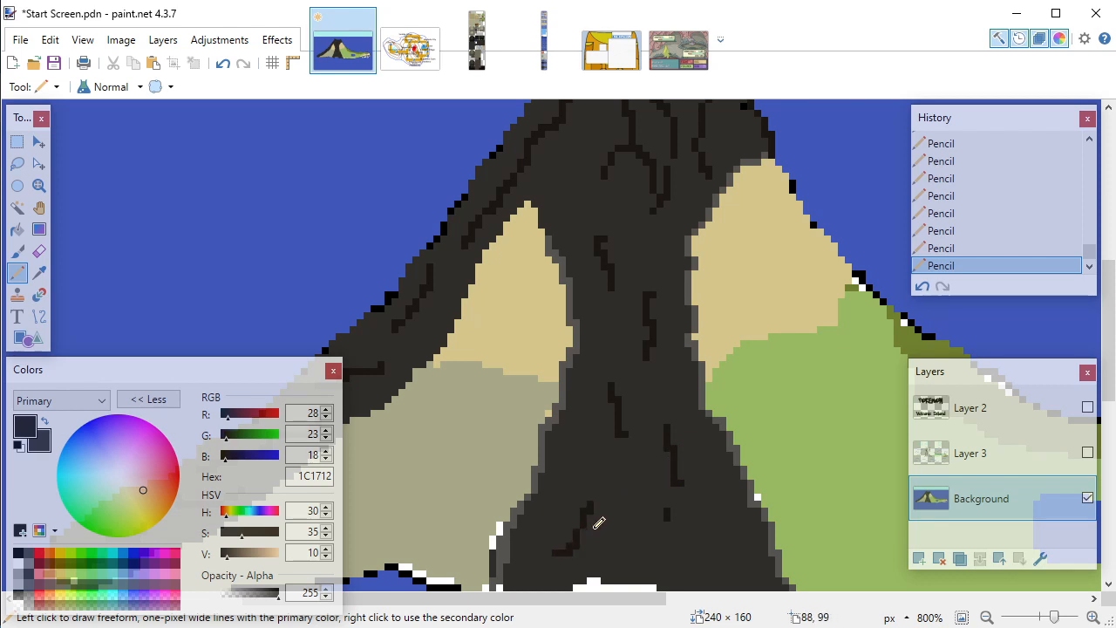
{"action": "left_click_drag", "start_coordinate": [664, 509], "coordinate": [694, 562]}
Step: Sample the channel's grey border colour and adjust it to saturation 11 and value 24, giving 3D3A36
{"action": "left_click", "coordinate": [39, 272]}
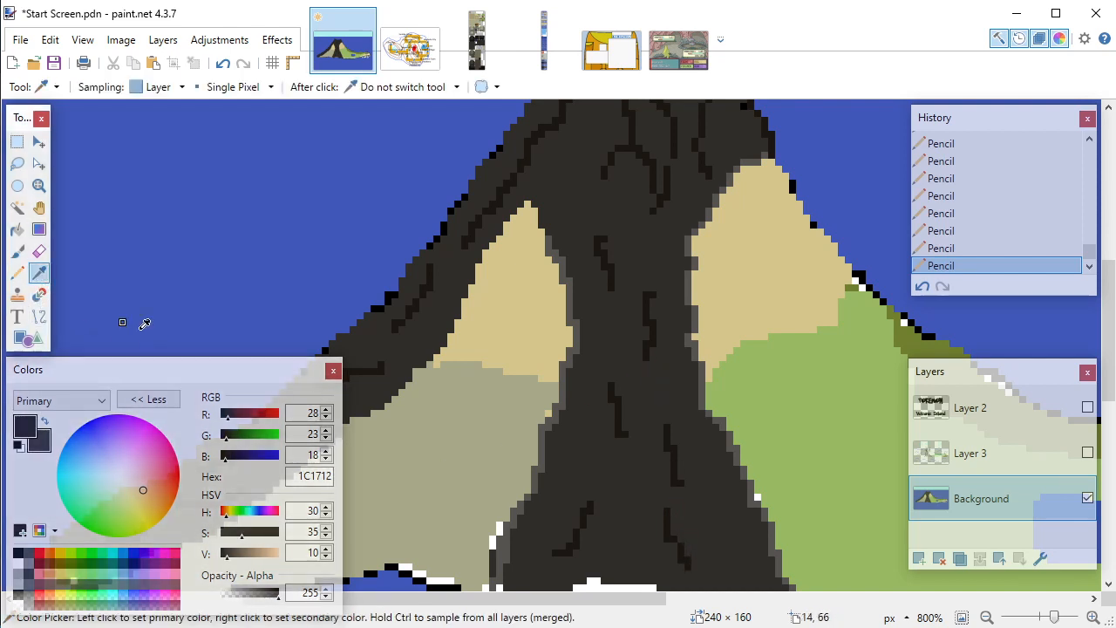
{"action": "left_click", "coordinate": [652, 406]}
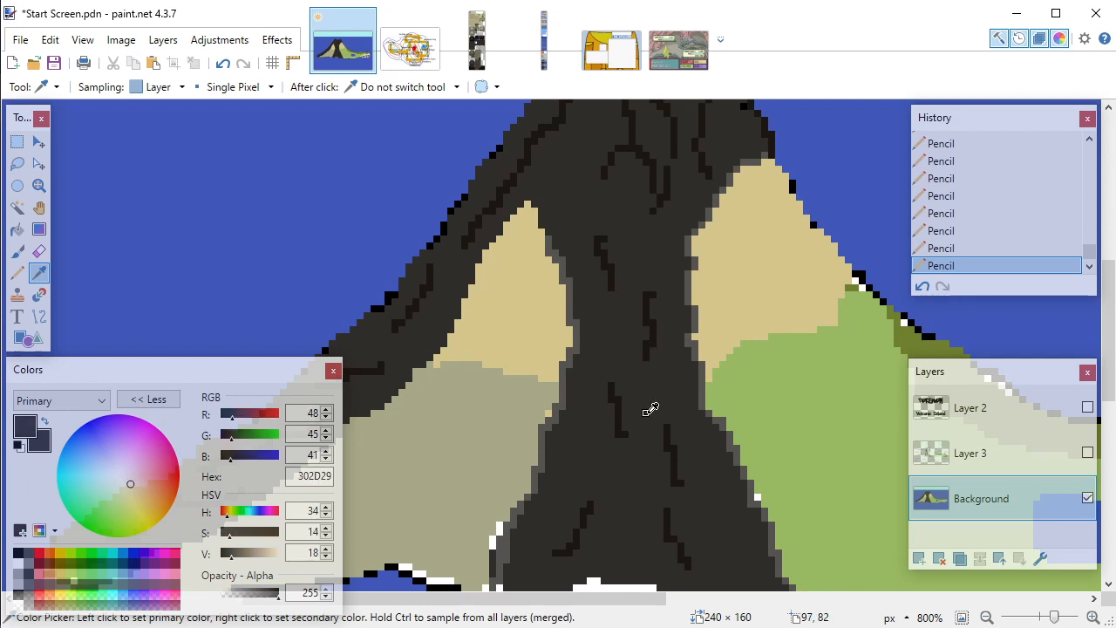
{"action": "left_click", "coordinate": [703, 384]}
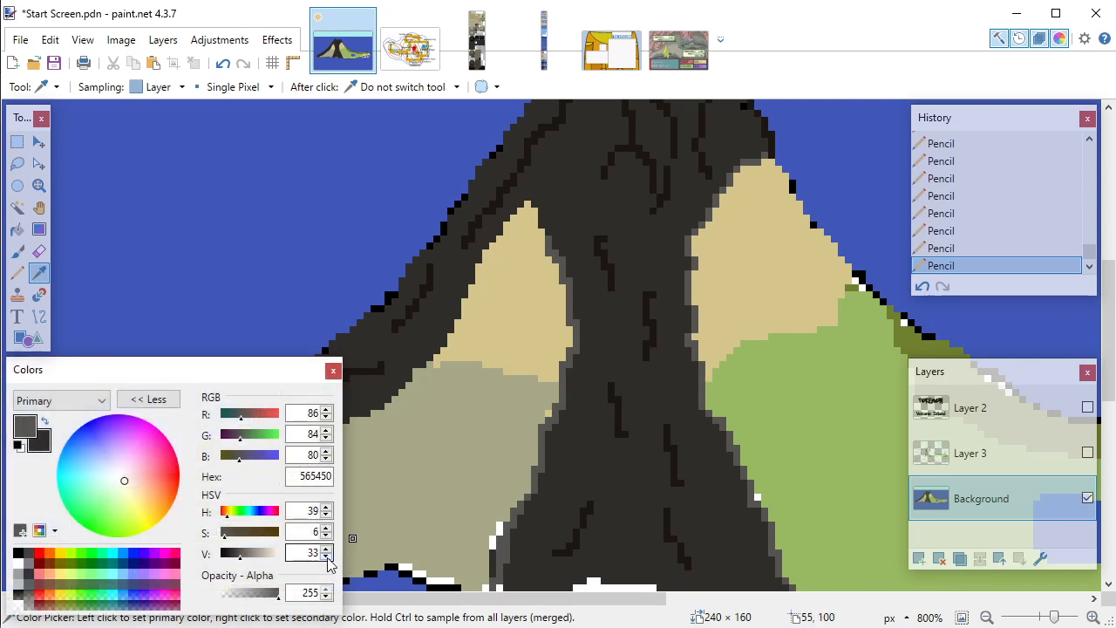
{"action": "left_click", "coordinate": [327, 556]}
{"action": "left_click", "coordinate": [327, 557]}
{"action": "left_click", "coordinate": [327, 556]}
{"action": "left_click", "coordinate": [327, 557]}
{"action": "left_click", "coordinate": [327, 557]}
{"action": "left_click", "coordinate": [327, 556]}
{"action": "left_click", "coordinate": [327, 556]}
{"action": "left_click", "coordinate": [327, 556]}
{"action": "left_click", "coordinate": [327, 556]}
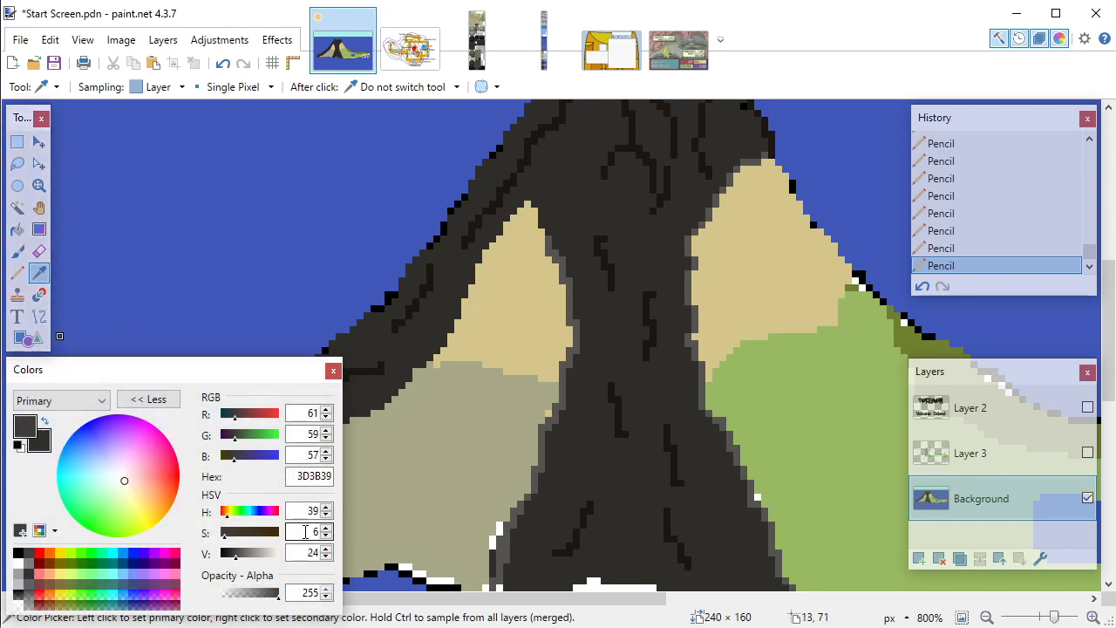
{"action": "left_click", "coordinate": [326, 528]}
{"action": "left_click", "coordinate": [326, 528]}
{"action": "left_click", "coordinate": [326, 528]}
{"action": "left_click", "coordinate": [326, 529]}
{"action": "left_click", "coordinate": [327, 529]}
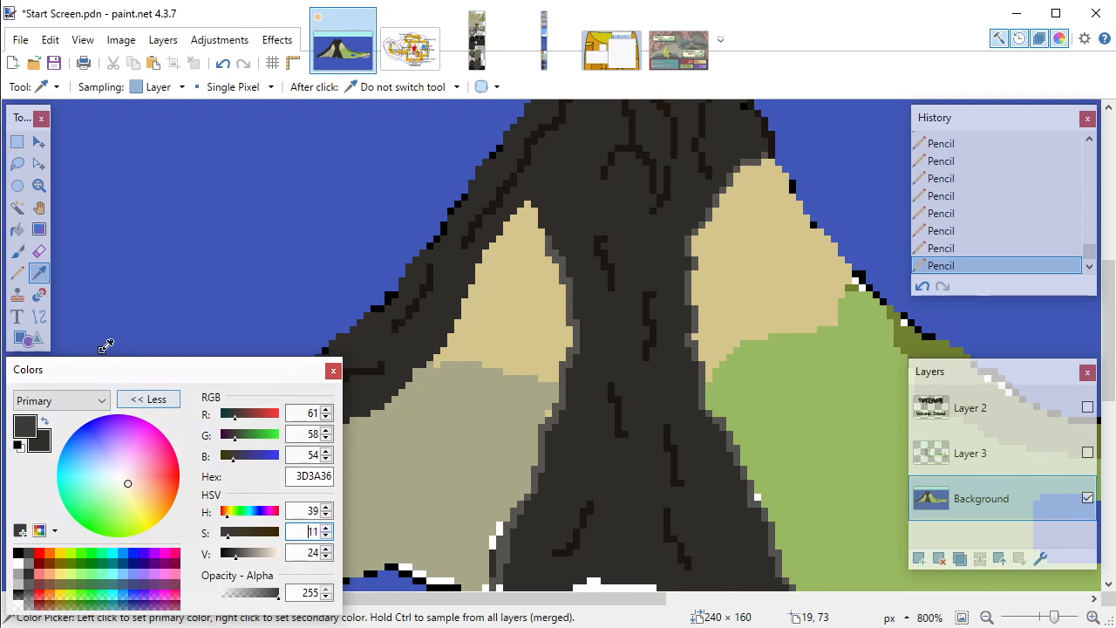
Step: Pencil thin 3D3A36 highlights along the right edges of the cracks in the central channel
{"action": "left_click", "coordinate": [17, 272]}
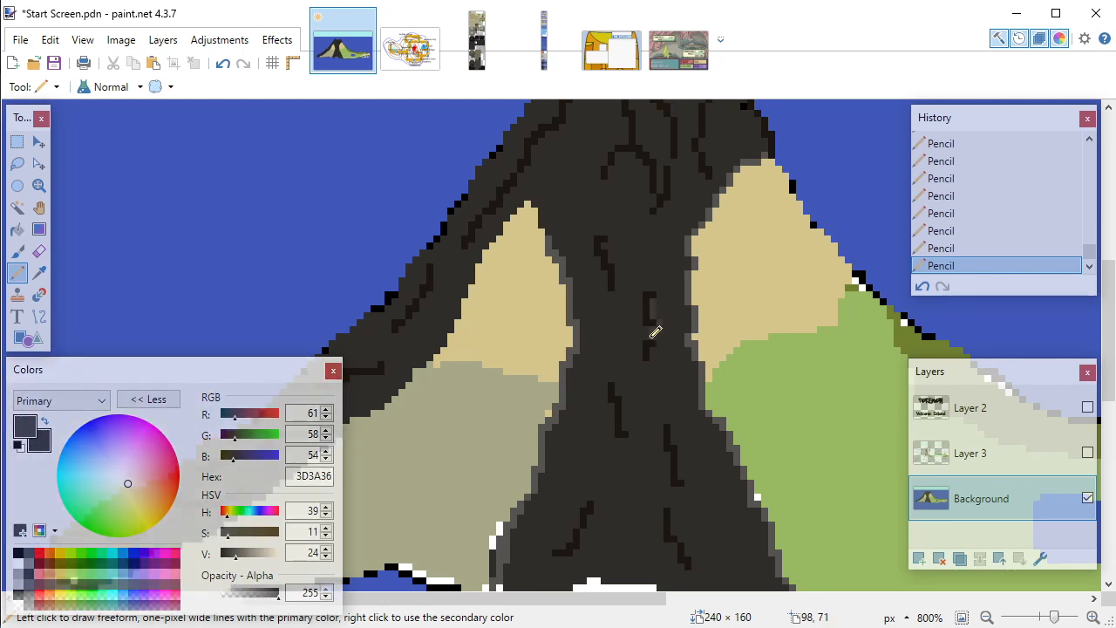
{"action": "left_click", "coordinate": [223, 63]}
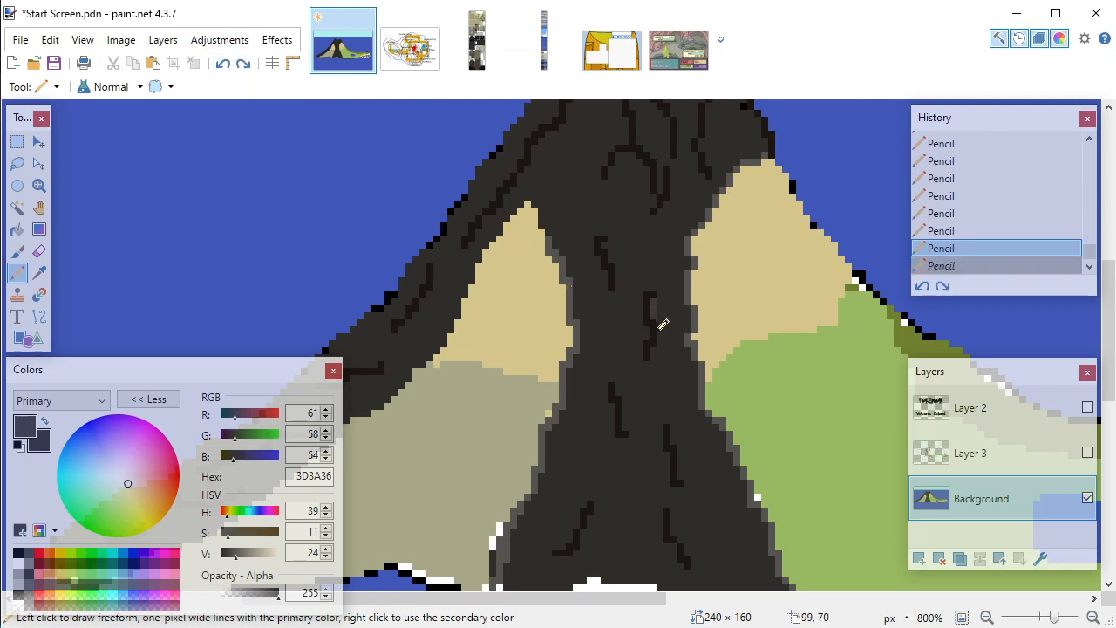
{"action": "left_click_drag", "start_coordinate": [662, 339], "coordinate": [661, 329]}
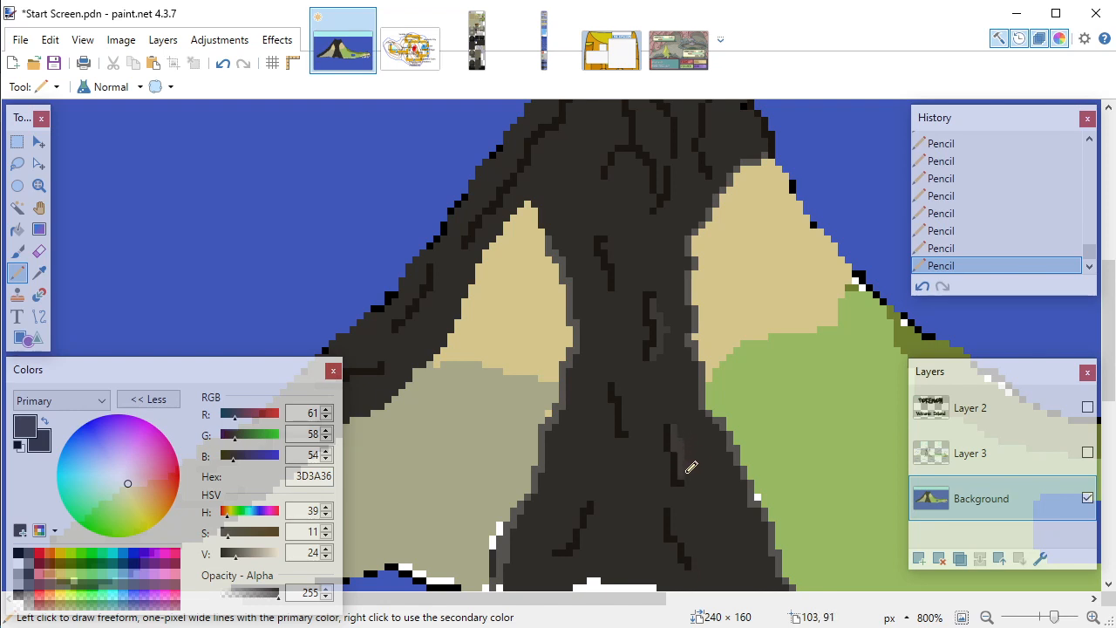
{"action": "scroll", "coordinate": [655, 429], "scroll_direction": "down", "scroll_amount": 5}
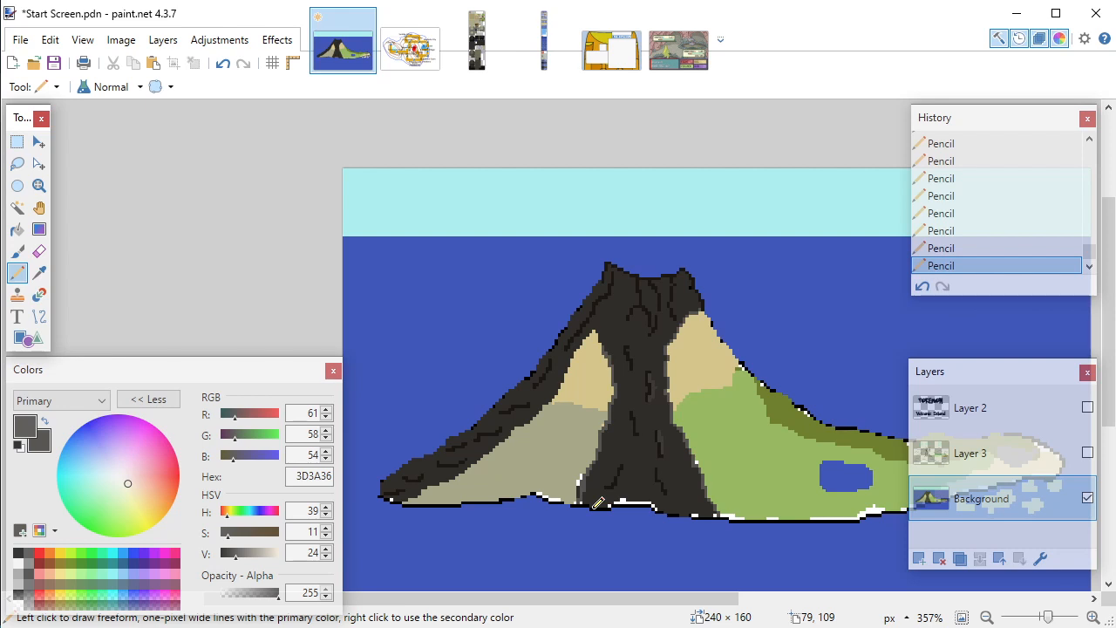
Step: Undo the grey highlight strokes beside the cracks in the central channel
{"action": "left_click", "coordinate": [229, 68]}
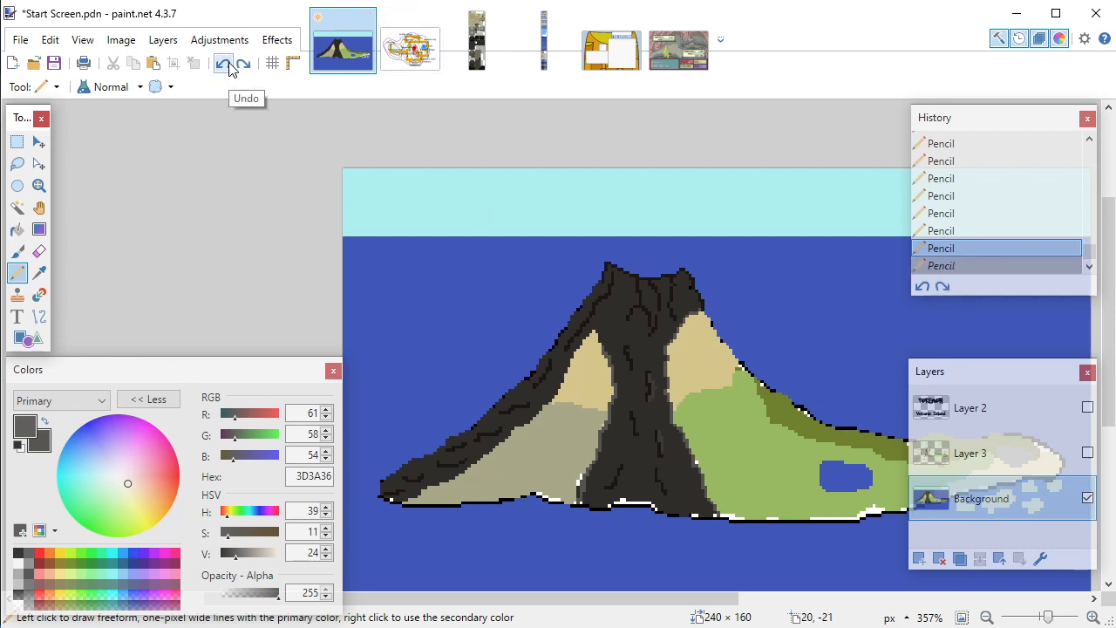
{"action": "left_click", "coordinate": [232, 70]}
{"action": "left_click", "coordinate": [229, 68]}
{"action": "left_click", "coordinate": [229, 68]}
{"action": "left_click", "coordinate": [230, 68]}
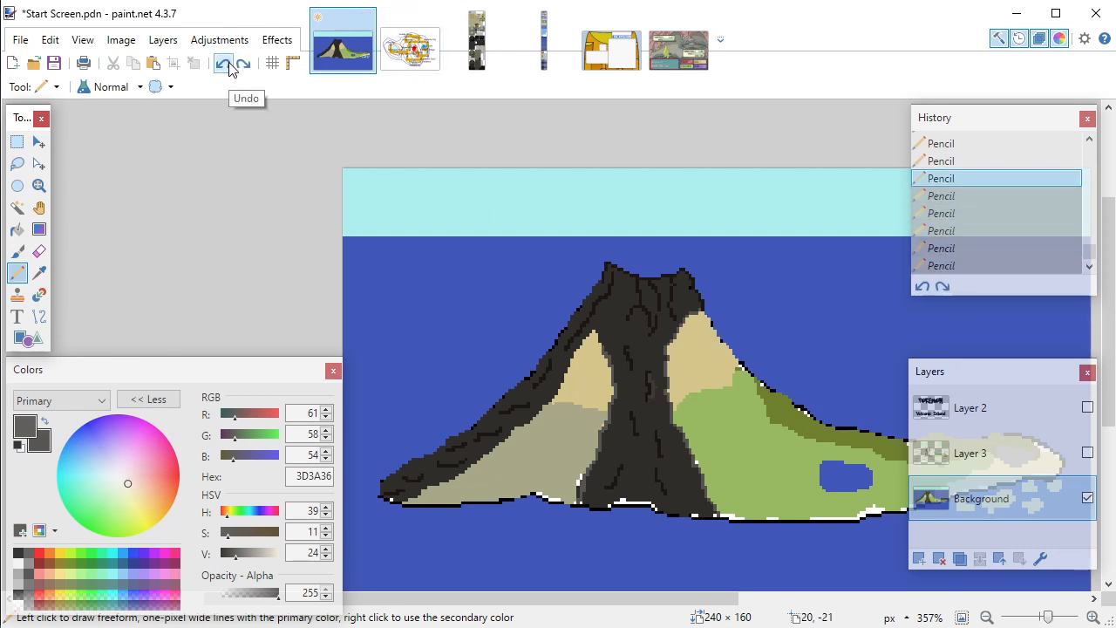
{"action": "left_click", "coordinate": [229, 68]}
{"action": "left_click", "coordinate": [229, 68]}
{"action": "left_click", "coordinate": [230, 68]}
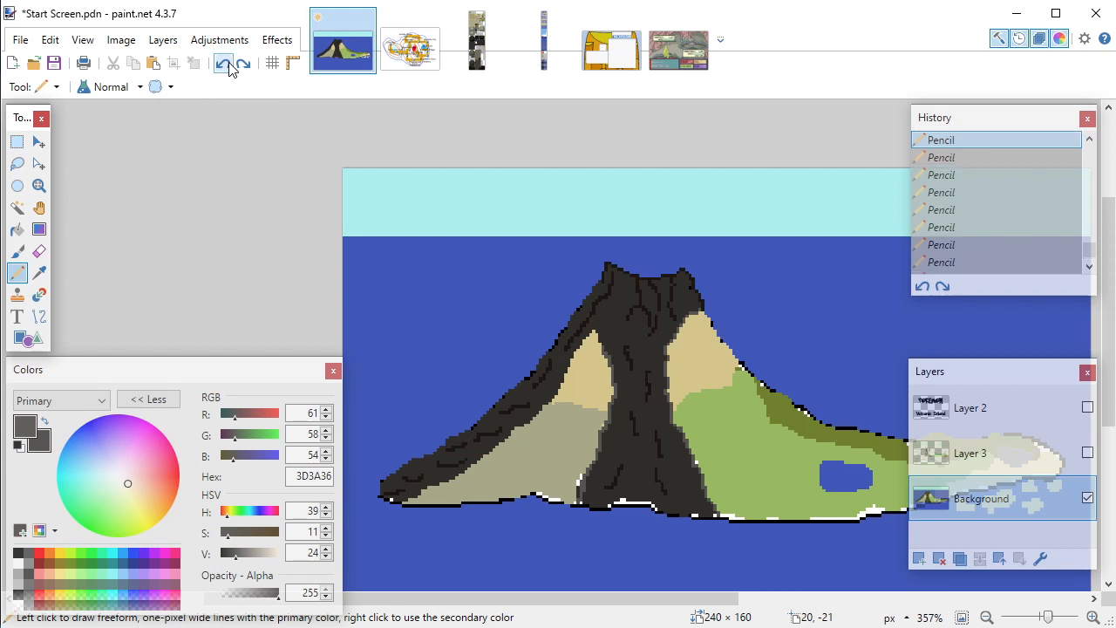
Step: Switch to the Battle Mock up image, hide the Custom Background Try 2 layer and show the Custom Background layer
{"action": "left_click", "coordinate": [33, 63]}
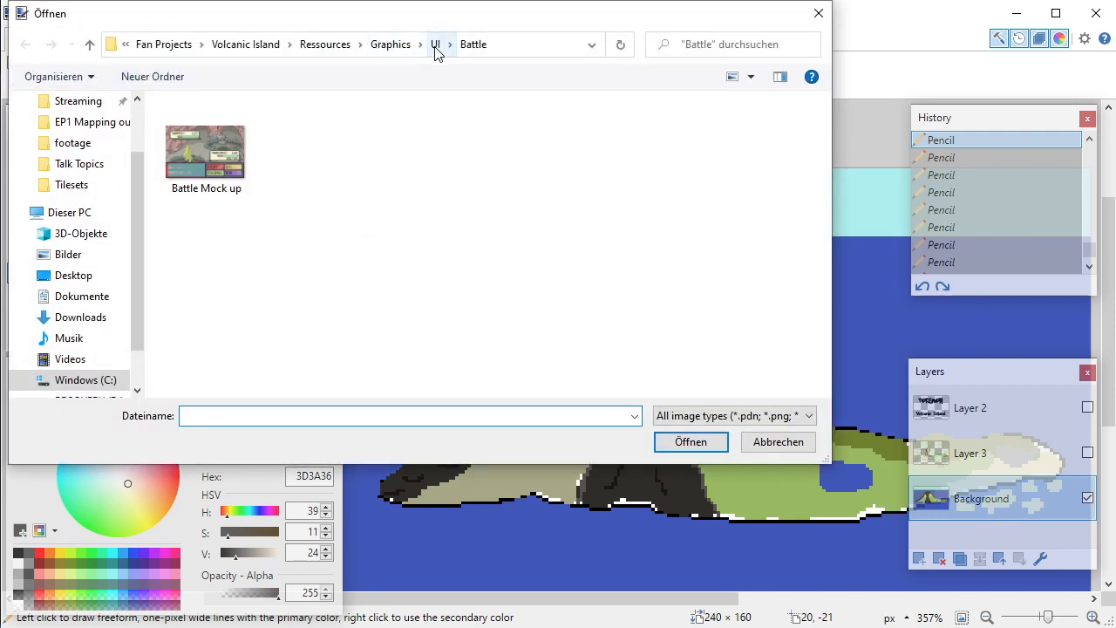
{"action": "left_click", "coordinate": [801, 442]}
{"action": "left_click", "coordinate": [685, 68]}
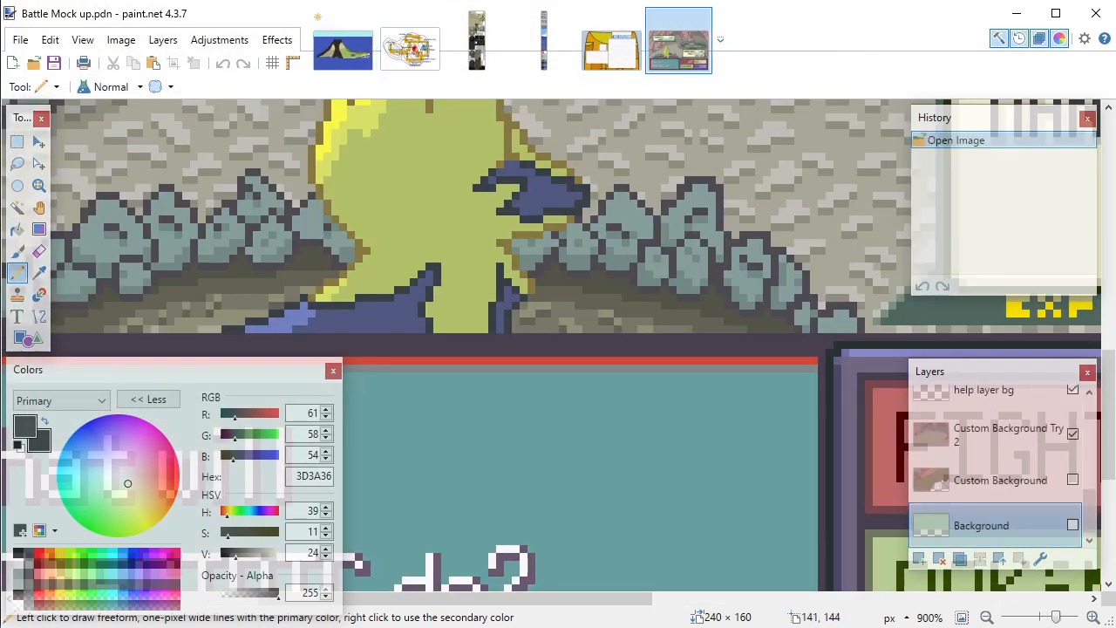
{"action": "left_click", "coordinate": [1073, 435]}
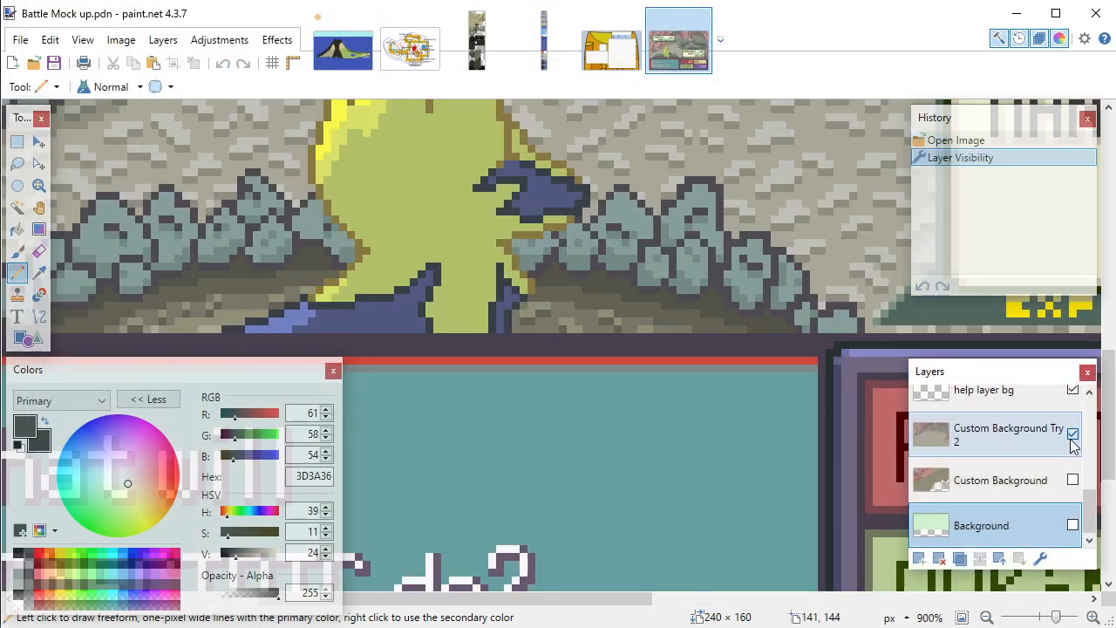
{"action": "left_click", "coordinate": [1071, 480]}
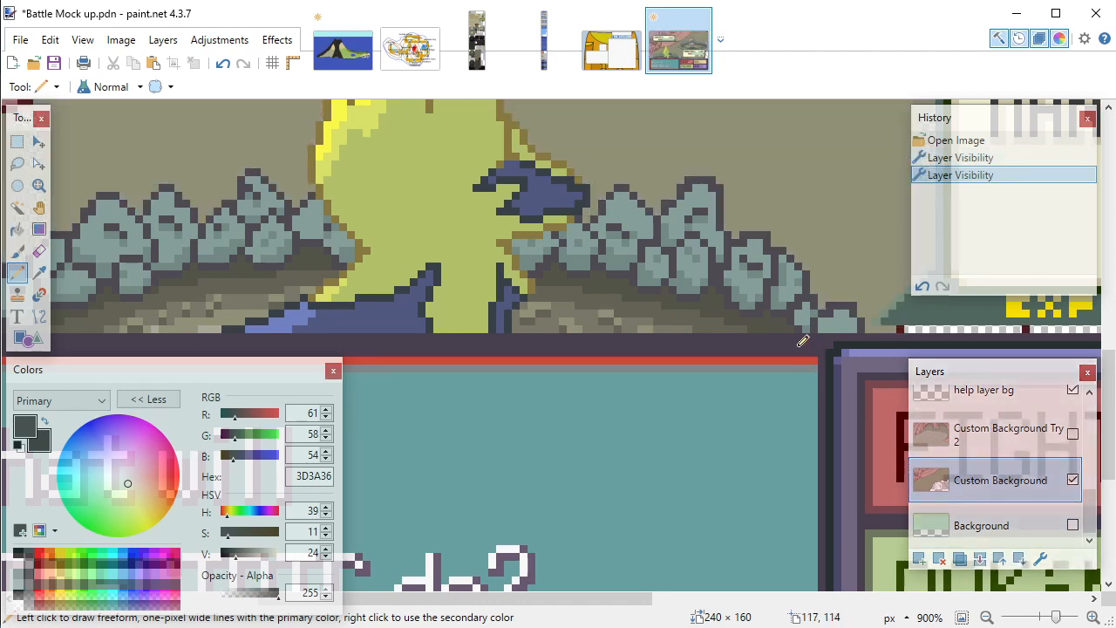
Step: Examine the rock outlines and shading of the custom background around the Shuppet status box in the battle mock-up
{"action": "scroll", "coordinate": [698, 346], "scroll_direction": "down", "scroll_amount": 6}
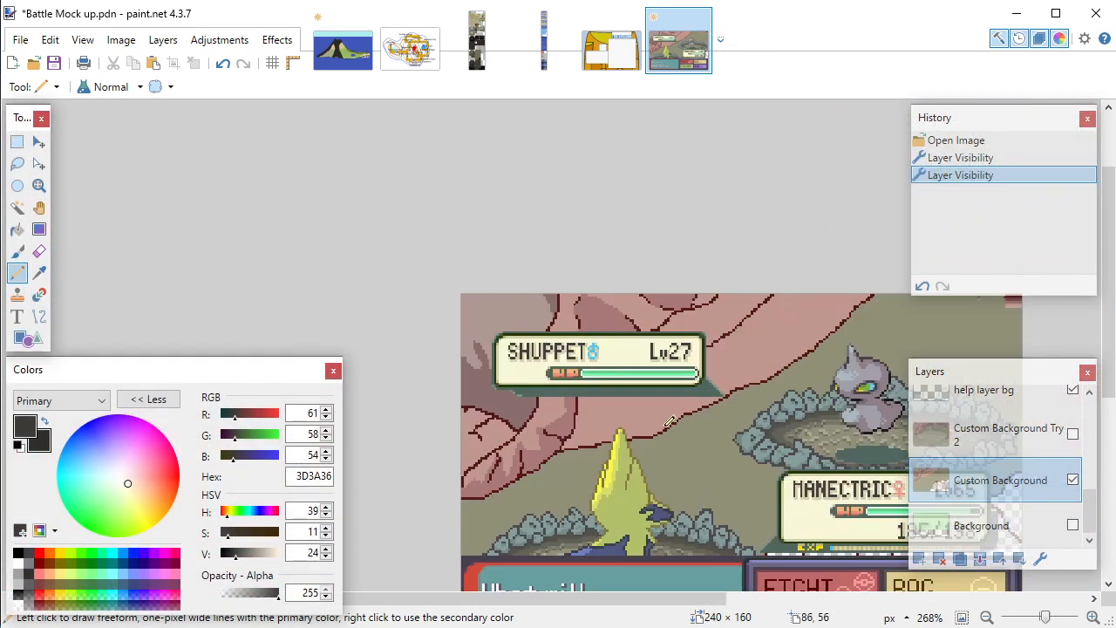
{"action": "scroll", "coordinate": [670, 422], "scroll_direction": "up", "scroll_amount": 1}
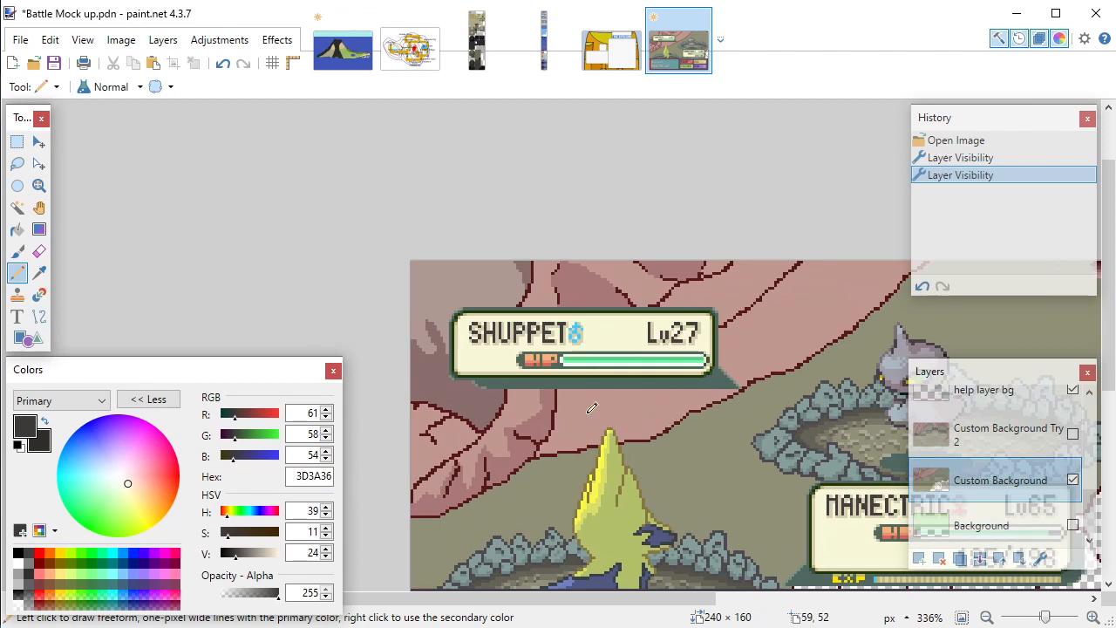
{"action": "scroll", "coordinate": [592, 408], "scroll_direction": "up", "scroll_amount": 1}
{"action": "scroll", "coordinate": [696, 389], "scroll_direction": "down", "scroll_amount": 3}
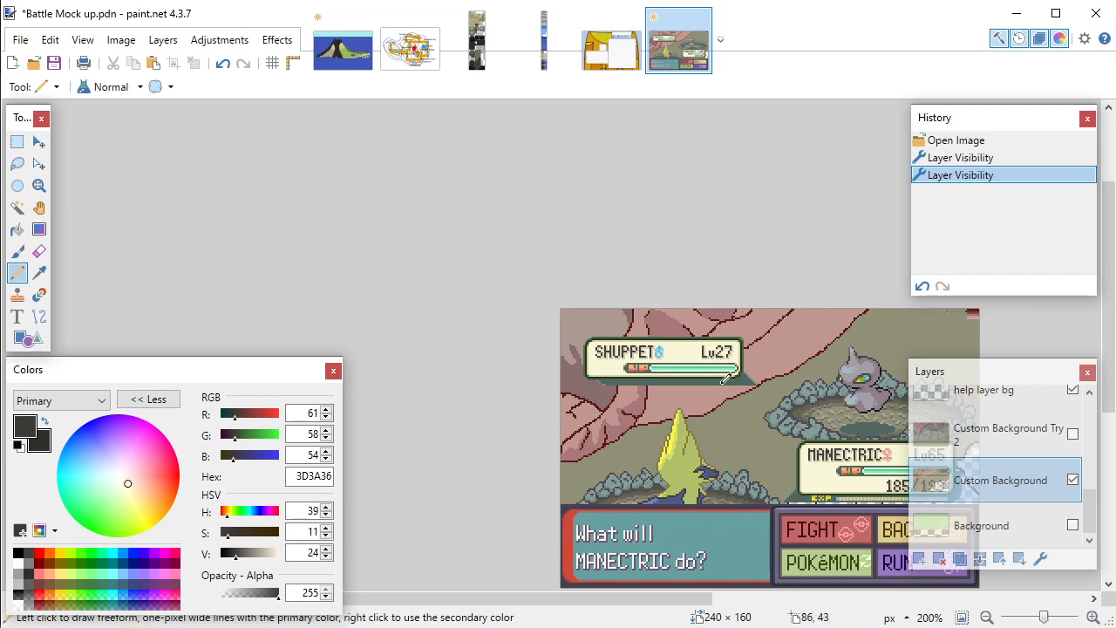
{"action": "scroll", "coordinate": [643, 410], "scroll_direction": "up", "scroll_amount": 3}
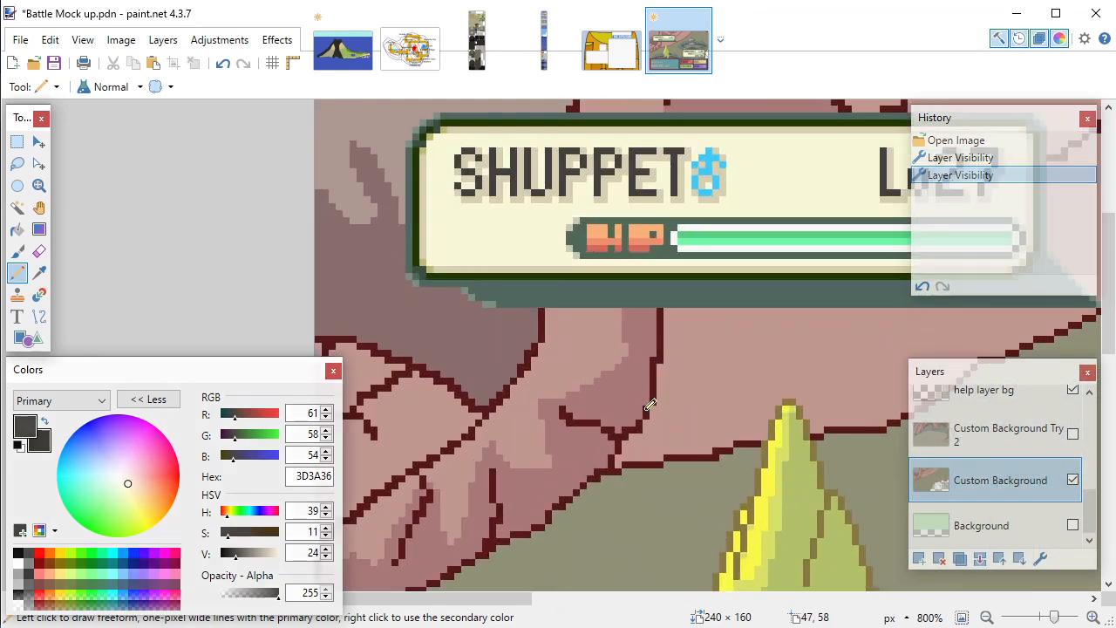
{"action": "scroll", "coordinate": [649, 409], "scroll_direction": "down", "scroll_amount": 4}
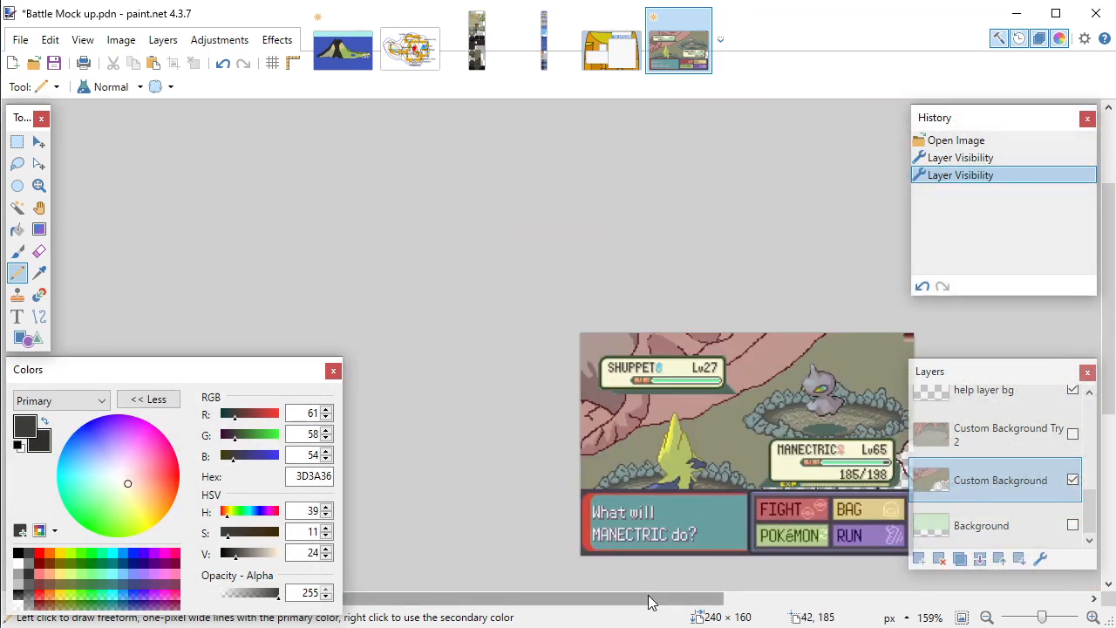
{"action": "left_click_drag", "start_coordinate": [653, 599], "coordinate": [680, 602]}
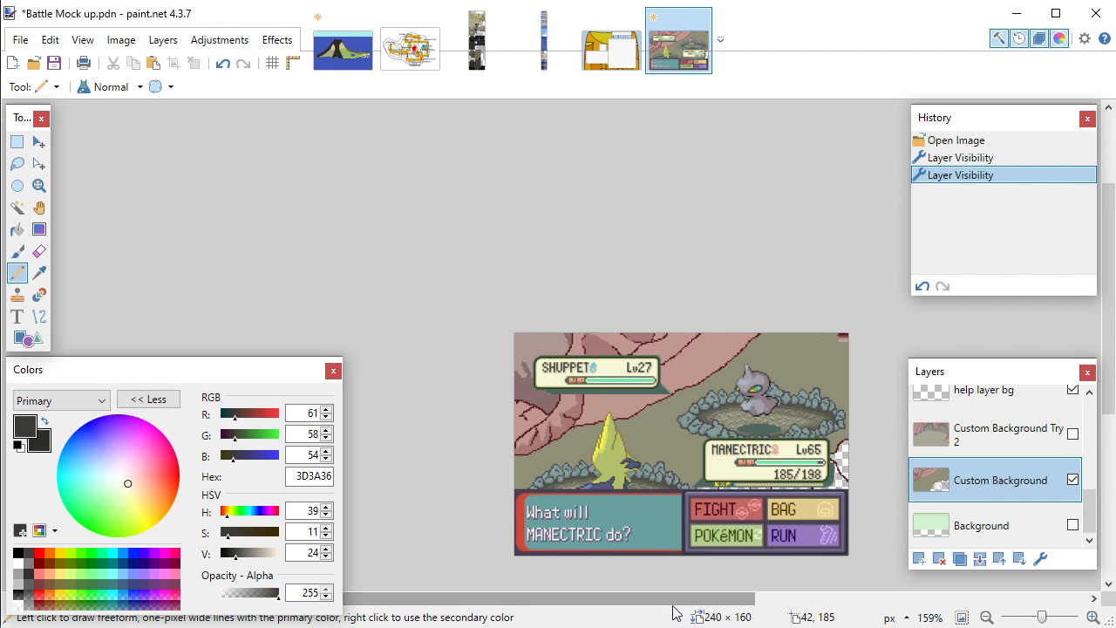
{"action": "scroll", "coordinate": [547, 416], "scroll_direction": "up", "scroll_amount": 5}
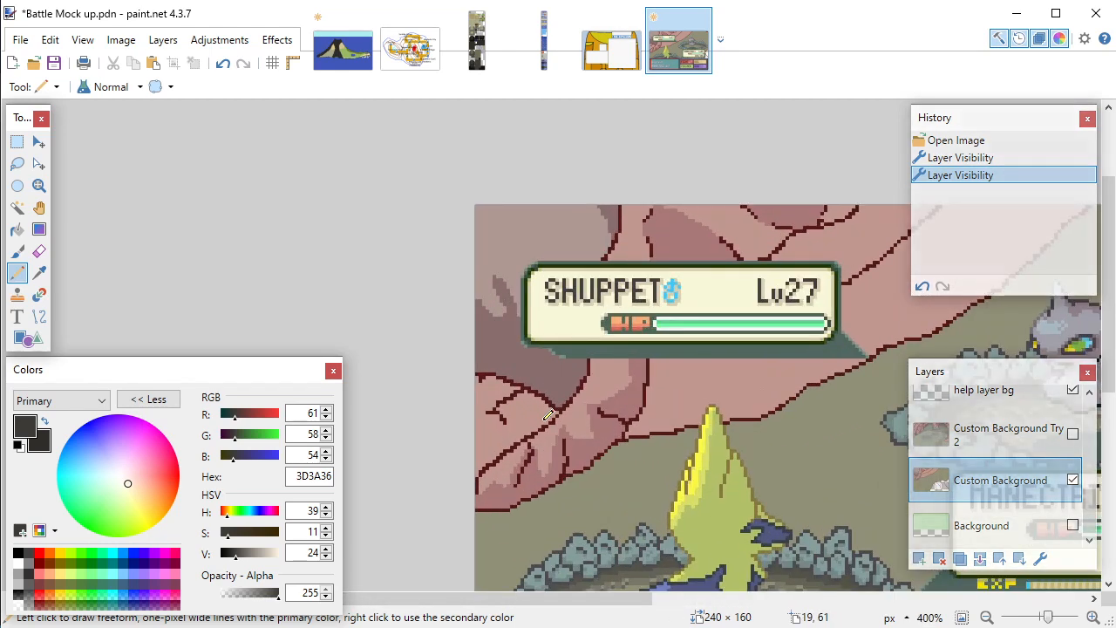
{"action": "scroll", "coordinate": [592, 403], "scroll_direction": "down", "scroll_amount": 3}
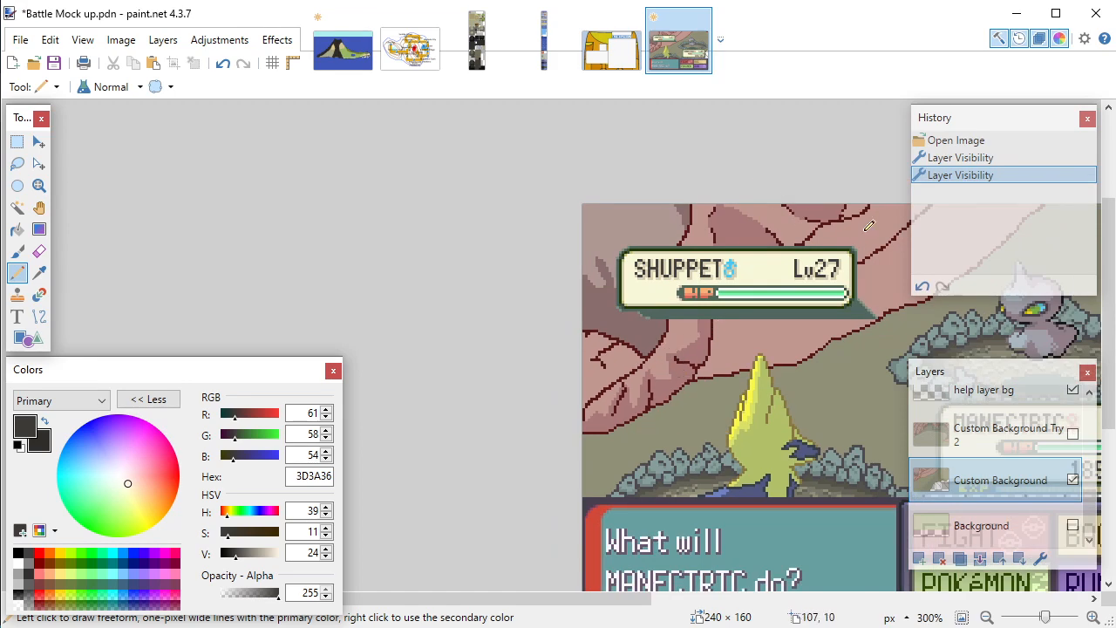
Step: Switch back to the Start Screen image and sample the dark brown crack colour 1C1712 in the volcano's central channel
{"action": "scroll", "coordinate": [761, 319], "scroll_direction": "down", "scroll_amount": 1}
{"action": "scroll", "coordinate": [761, 319], "scroll_direction": "up", "scroll_amount": 2}
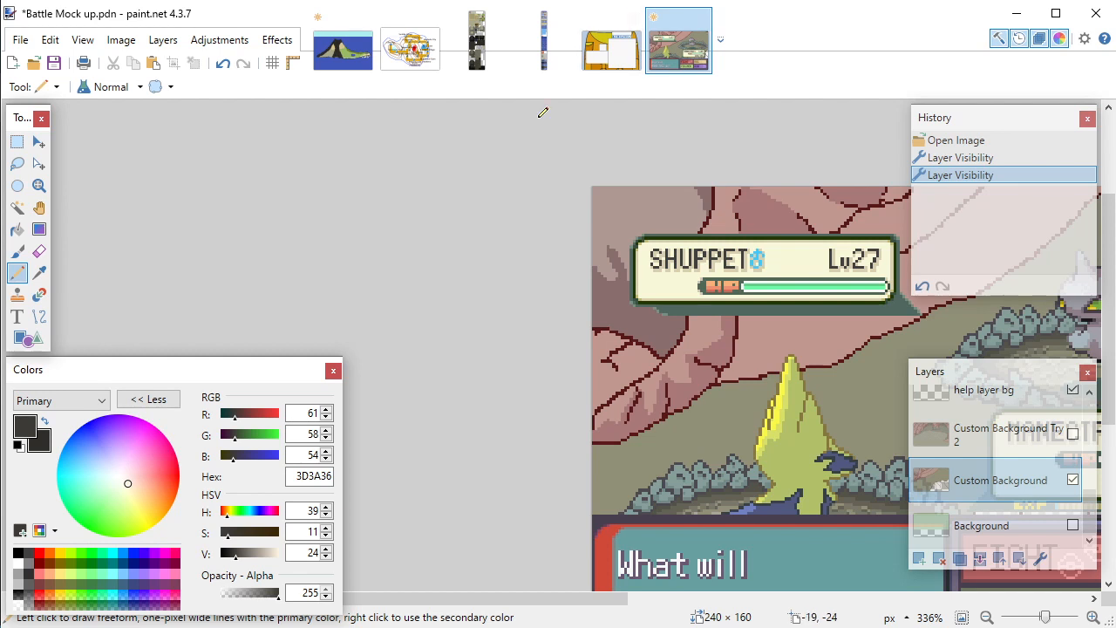
{"action": "left_click", "coordinate": [363, 52]}
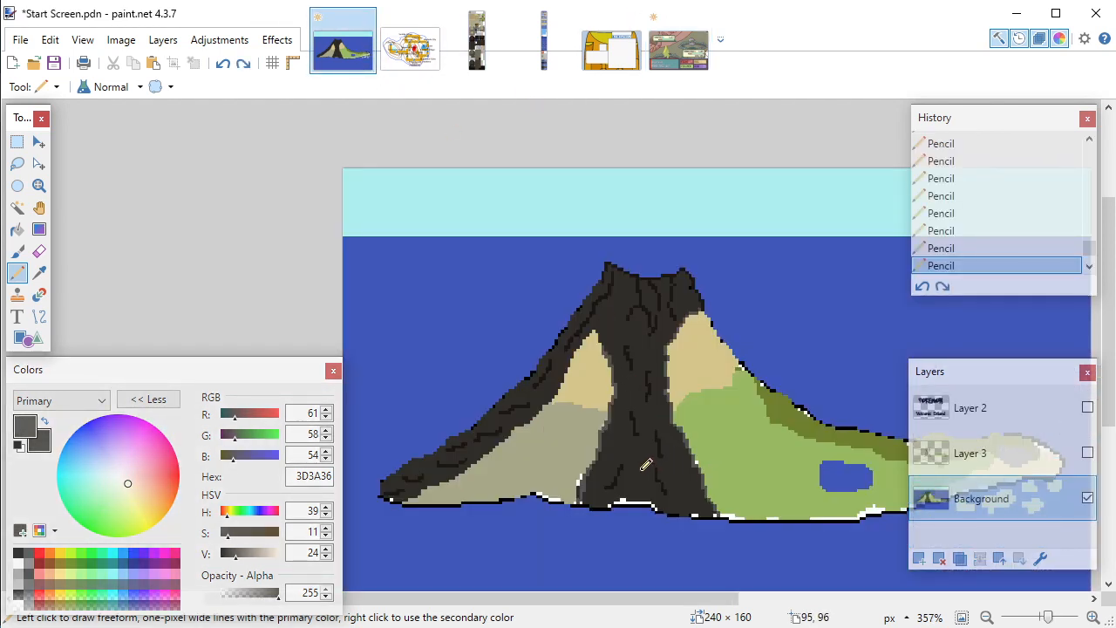
{"action": "scroll", "coordinate": [646, 465], "scroll_direction": "up", "scroll_amount": 5}
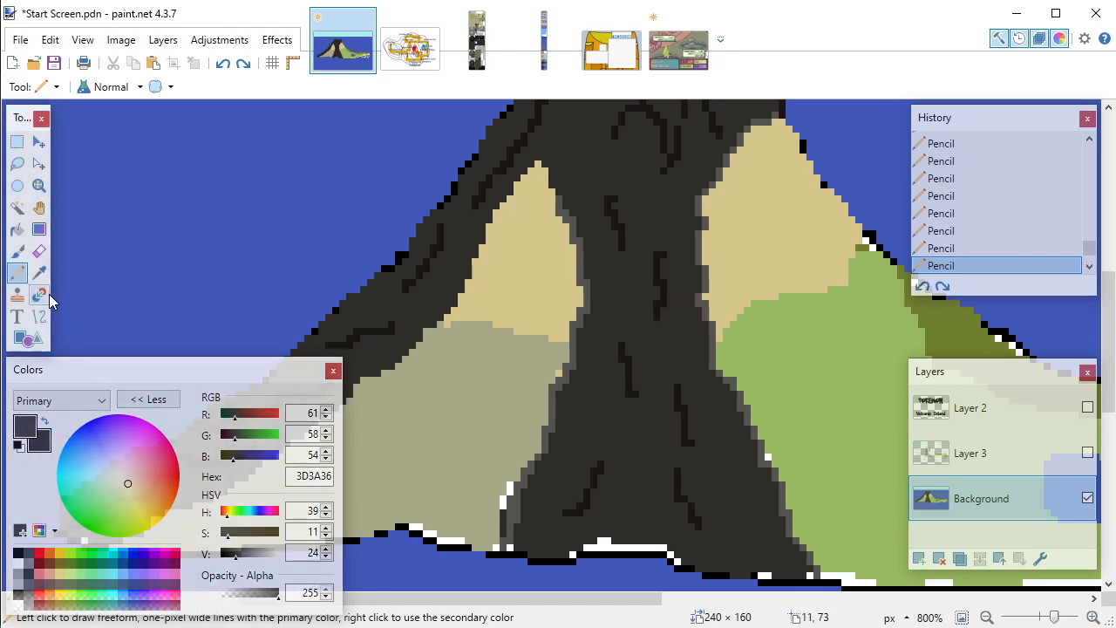
{"action": "left_click", "coordinate": [39, 272]}
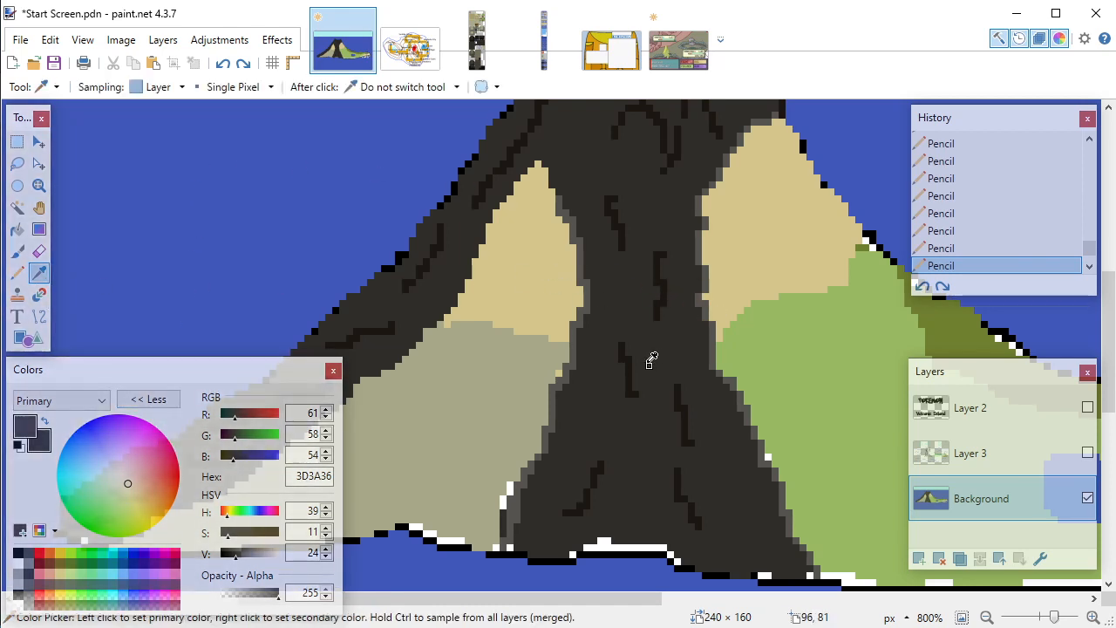
{"action": "left_click", "coordinate": [629, 360]}
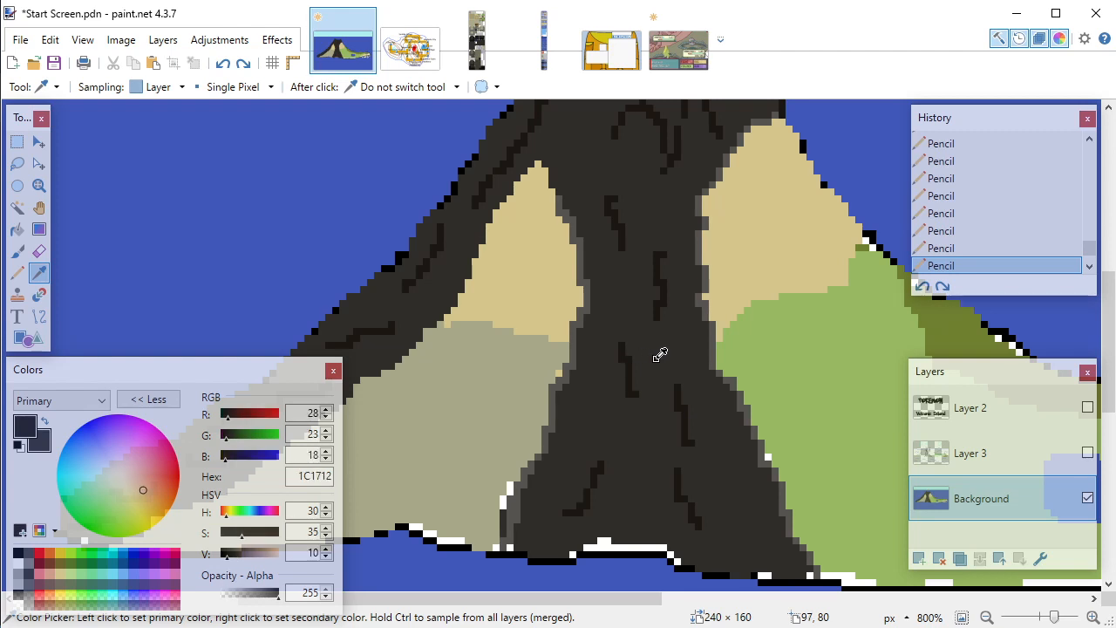
{"action": "left_click", "coordinate": [631, 370]}
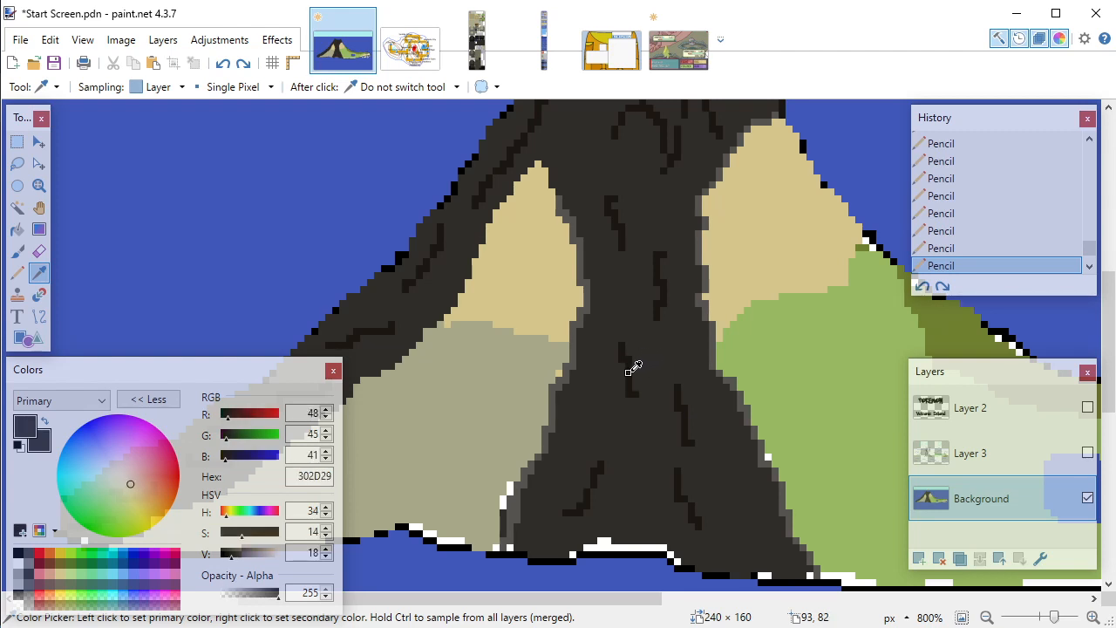
{"action": "left_click", "coordinate": [633, 368]}
Step: Adjust the primary colour to saturation 19 and value 11 (1C1916), and pencil a short stroke between the lower cracks of the central channel
{"action": "left_click", "coordinate": [329, 538]}
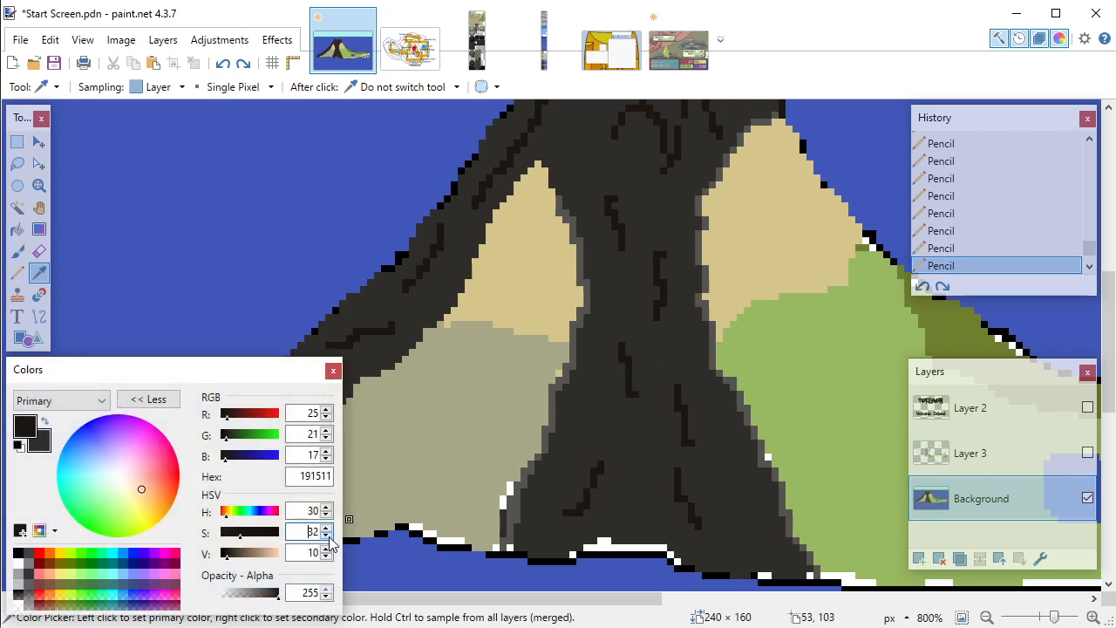
{"action": "left_click", "coordinate": [327, 535]}
{"action": "left_click", "coordinate": [327, 535]}
{"action": "left_click", "coordinate": [327, 536]}
{"action": "left_click", "coordinate": [329, 539]}
{"action": "left_click", "coordinate": [330, 539]}
{"action": "left_click", "coordinate": [330, 538]}
{"action": "left_click", "coordinate": [330, 548]}
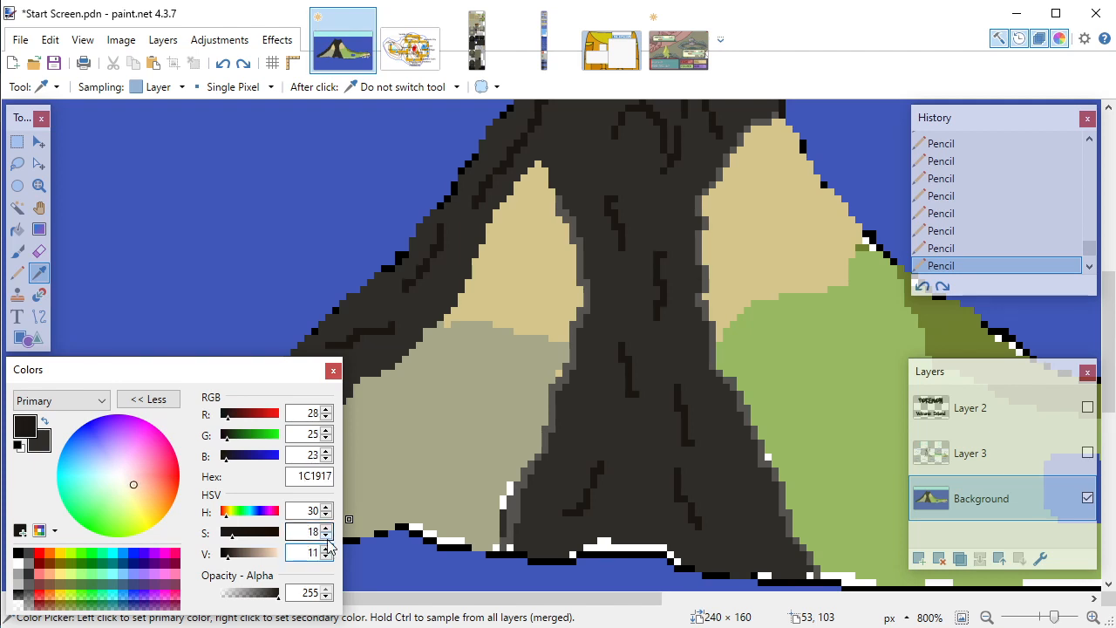
{"action": "left_click", "coordinate": [328, 528]}
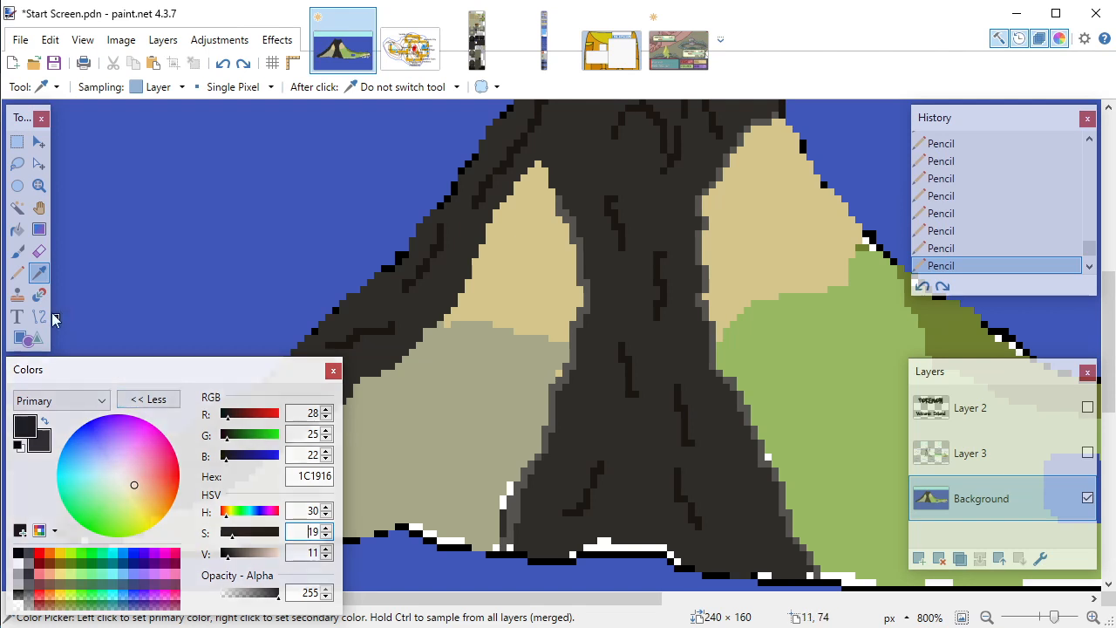
{"action": "left_click", "coordinate": [27, 275]}
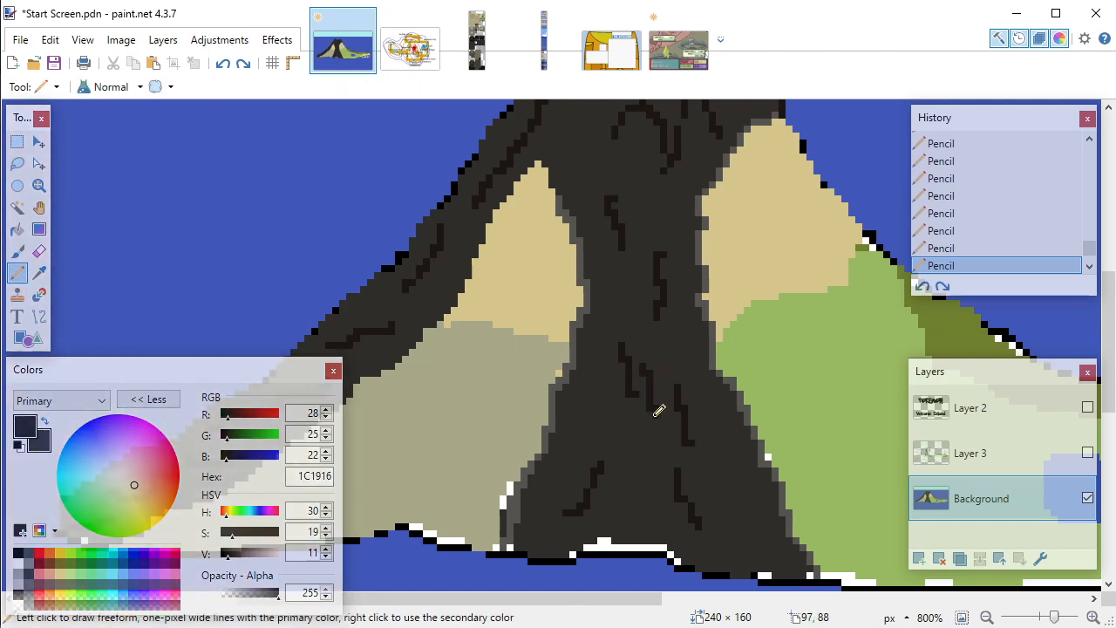
{"action": "left_click", "coordinate": [658, 411]}
Step: Compare the channel's rock and crack colours, sample the new short stroke and raise its value to 15 (26221E)
{"action": "key", "text": "k"}
{"action": "left_click", "coordinate": [672, 361]}
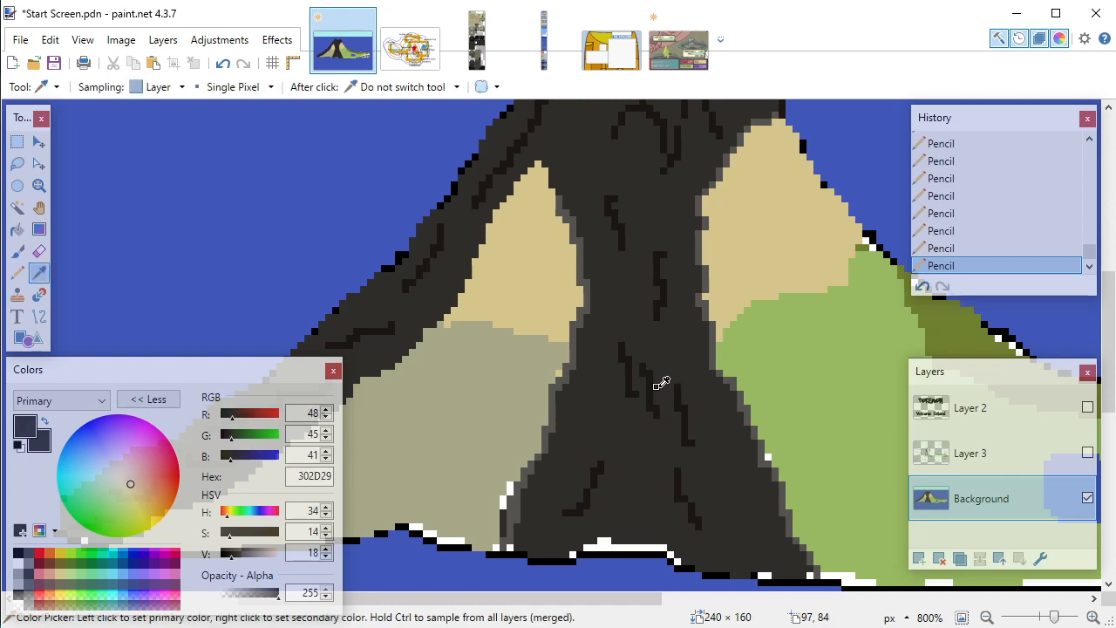
{"action": "left_click", "coordinate": [648, 382]}
{"action": "left_click", "coordinate": [632, 376]}
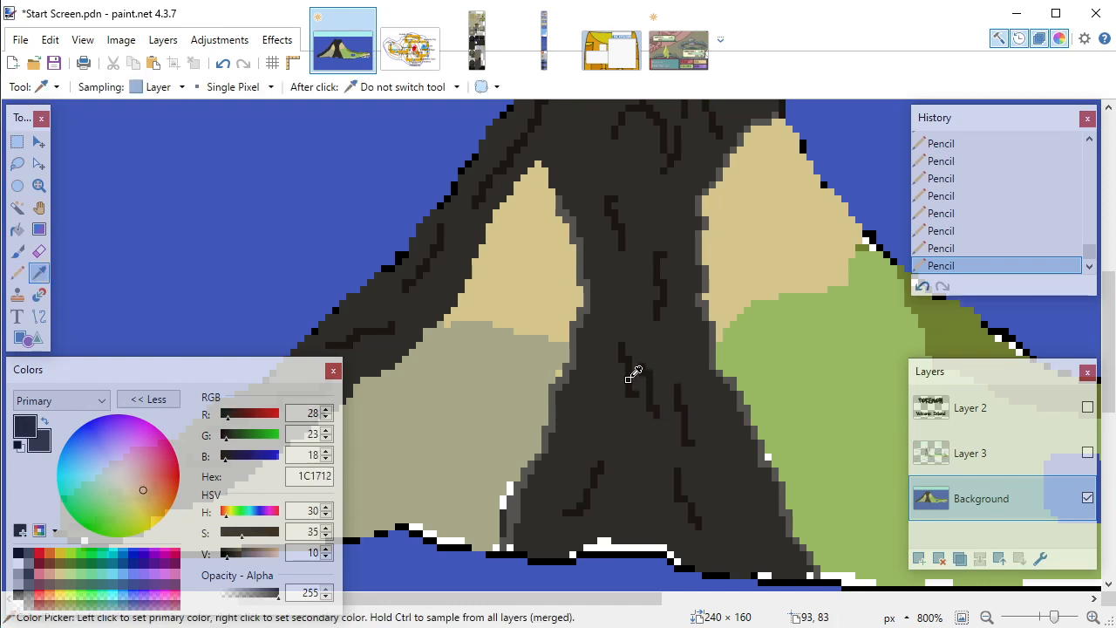
{"action": "left_click", "coordinate": [648, 381]}
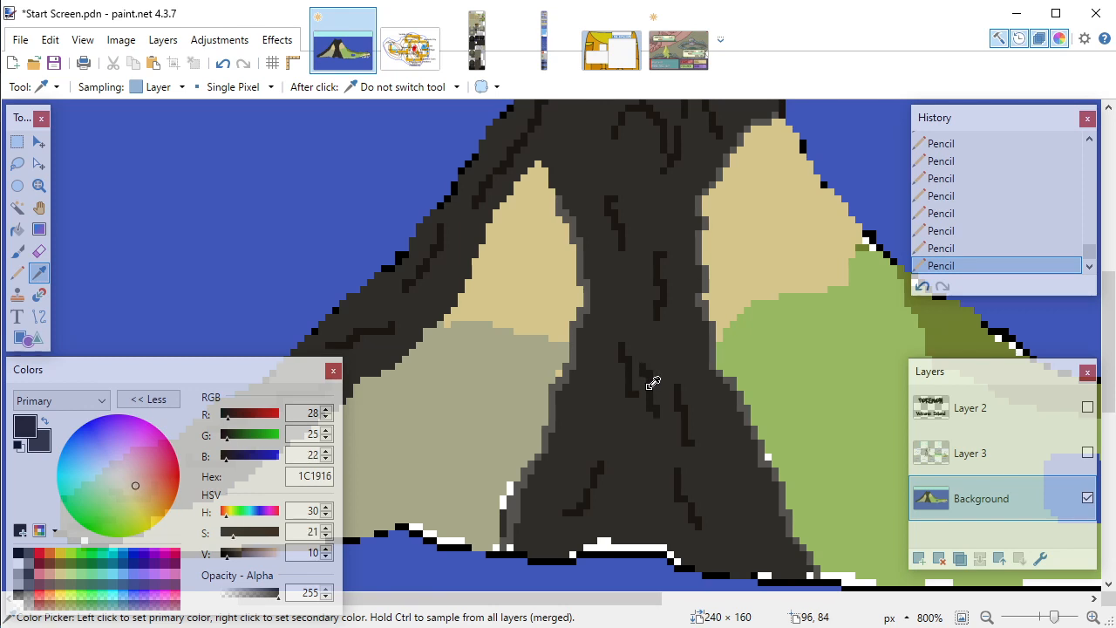
{"action": "left_click", "coordinate": [326, 550]}
{"action": "left_click", "coordinate": [327, 549]}
{"action": "left_click", "coordinate": [326, 549]}
{"action": "left_click", "coordinate": [326, 549]}
{"action": "left_click", "coordinate": [326, 549]}
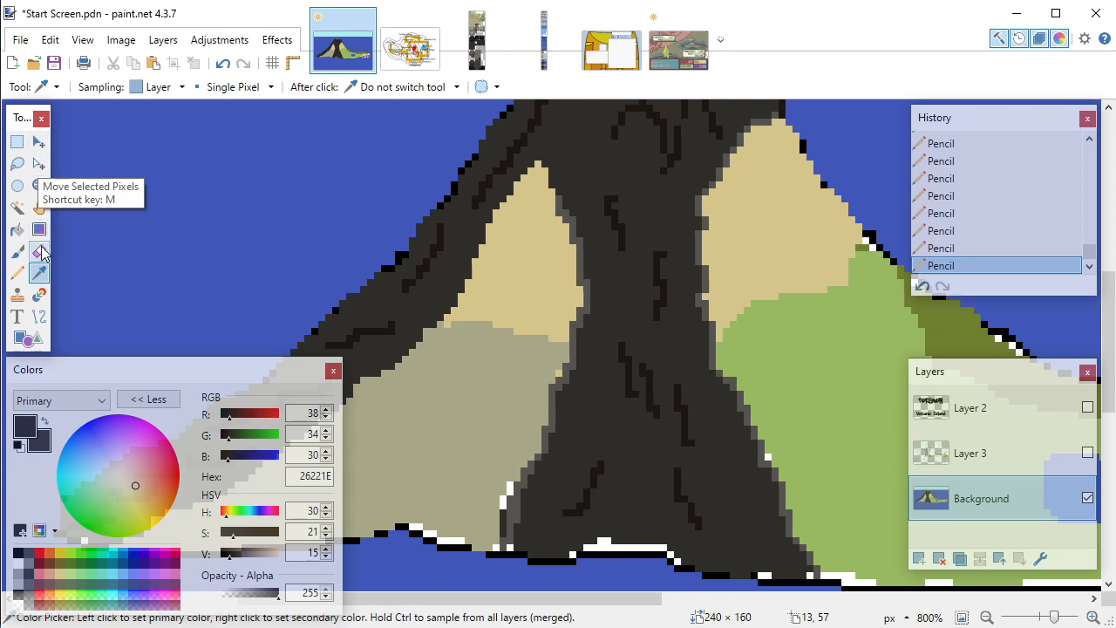
Step: Recolour the short stroke with 26221E and pencil a closed outline of an inner shadow area down the central channel to its base
{"action": "left_click", "coordinate": [19, 274]}
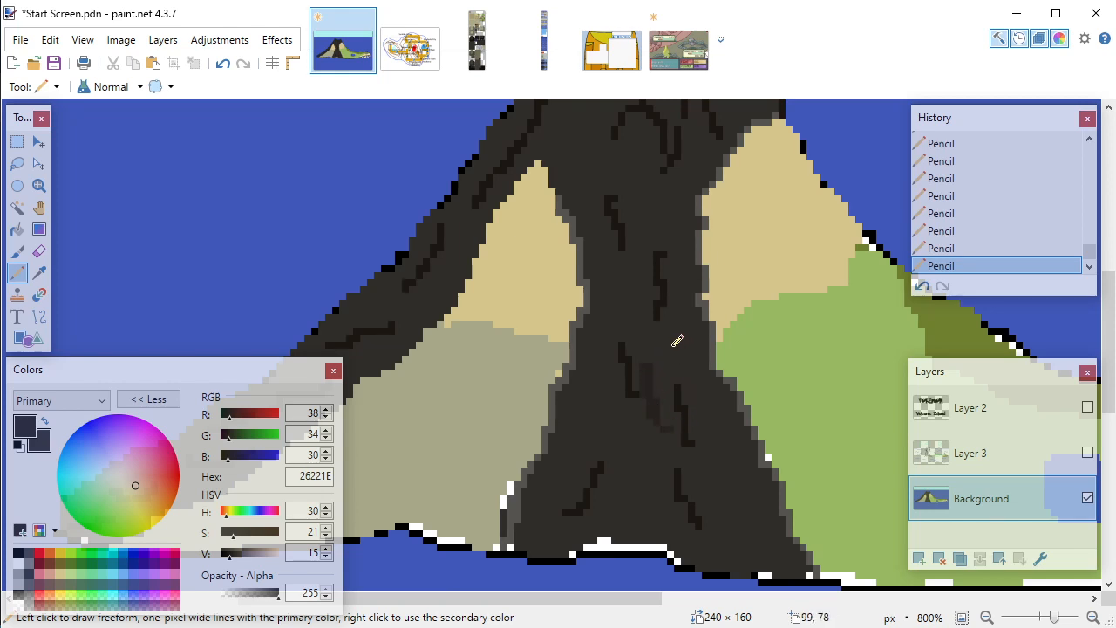
{"action": "mouse_move", "coordinate": [672, 336]}
{"action": "left_mouse_down"}
{"action": "mouse_move", "coordinate": [713, 425]}
{"action": "mouse_move", "coordinate": [713, 473]}
{"action": "mouse_move", "coordinate": [738, 526]}
{"action": "left_mouse_up"}
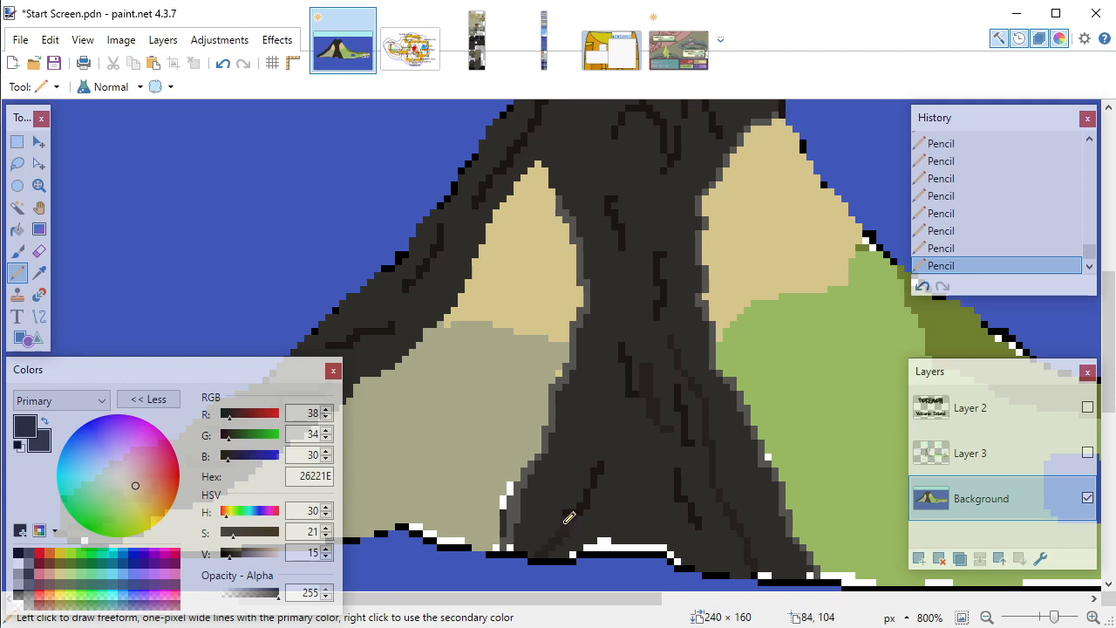
{"action": "mouse_move", "coordinate": [569, 518]}
{"action": "left_mouse_down"}
{"action": "mouse_move", "coordinate": [610, 398]}
{"action": "mouse_move", "coordinate": [619, 292]}
{"action": "mouse_move", "coordinate": [595, 180]}
{"action": "mouse_move", "coordinate": [631, 168]}
{"action": "mouse_move", "coordinate": [671, 188]}
{"action": "mouse_move", "coordinate": [661, 295]}
{"action": "mouse_move", "coordinate": [675, 325]}
{"action": "left_mouse_up"}
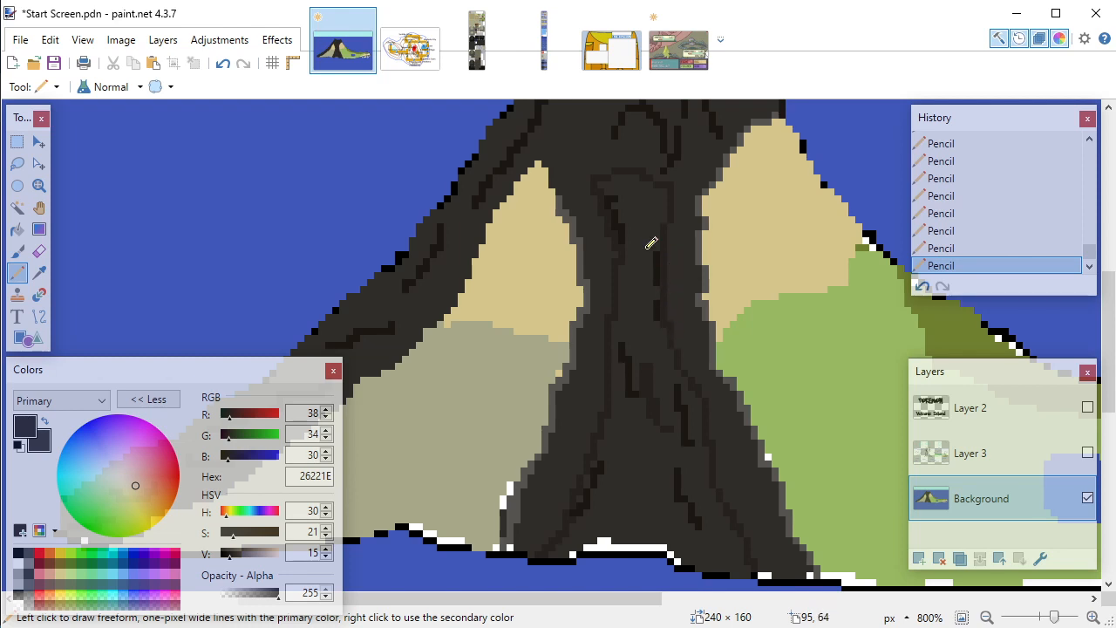
Step: Fill the outlined inner area of the central channel with 26221E
{"action": "scroll", "coordinate": [655, 245], "scroll_direction": "down", "scroll_amount": 1}
{"action": "scroll", "coordinate": [624, 297], "scroll_direction": "up", "scroll_amount": 3}
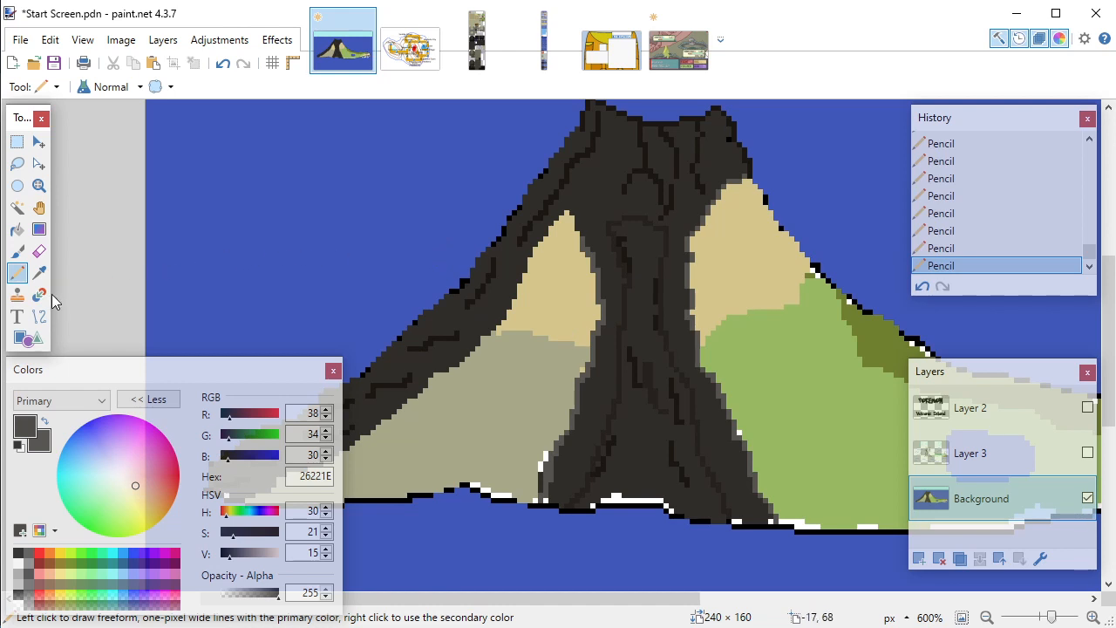
{"action": "left_click", "coordinate": [16, 228]}
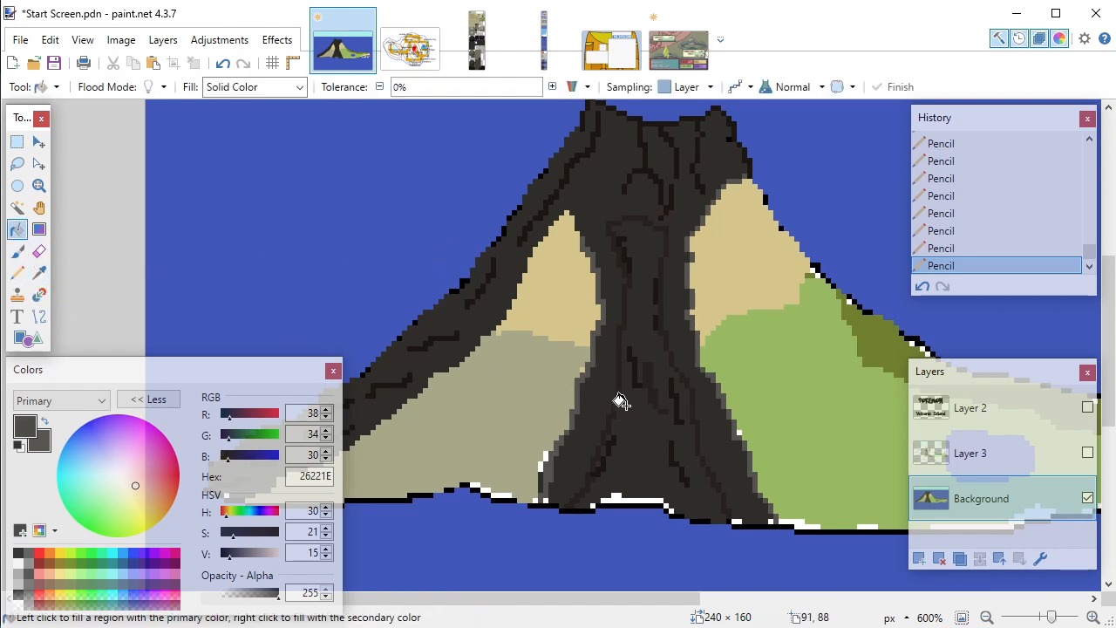
{"action": "left_click", "coordinate": [645, 424]}
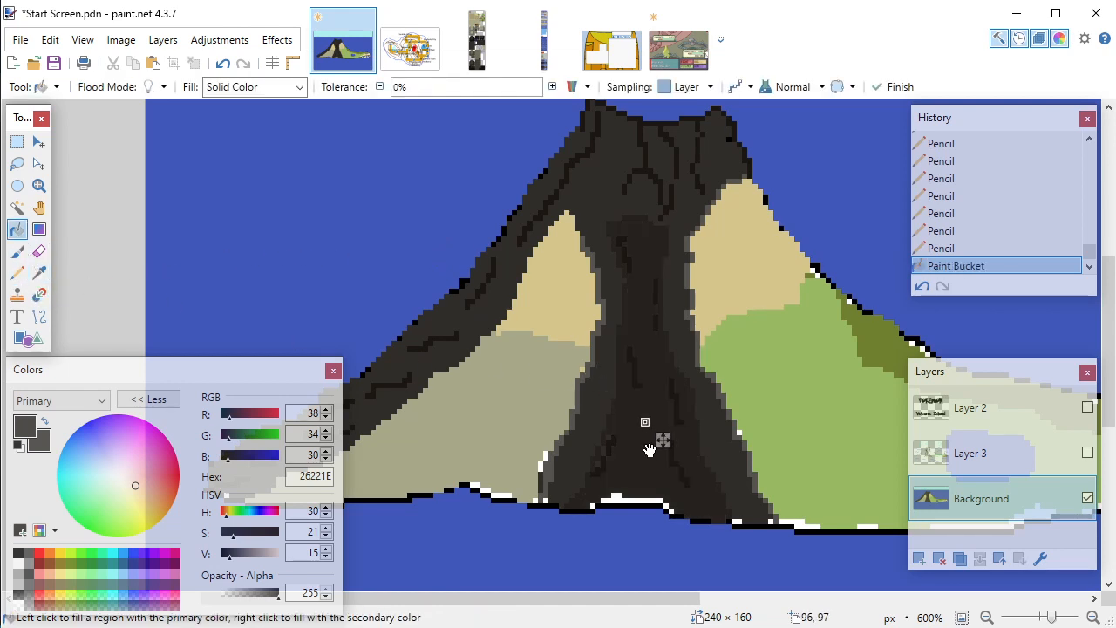
{"action": "scroll", "coordinate": [623, 428], "scroll_direction": "down", "scroll_amount": 3}
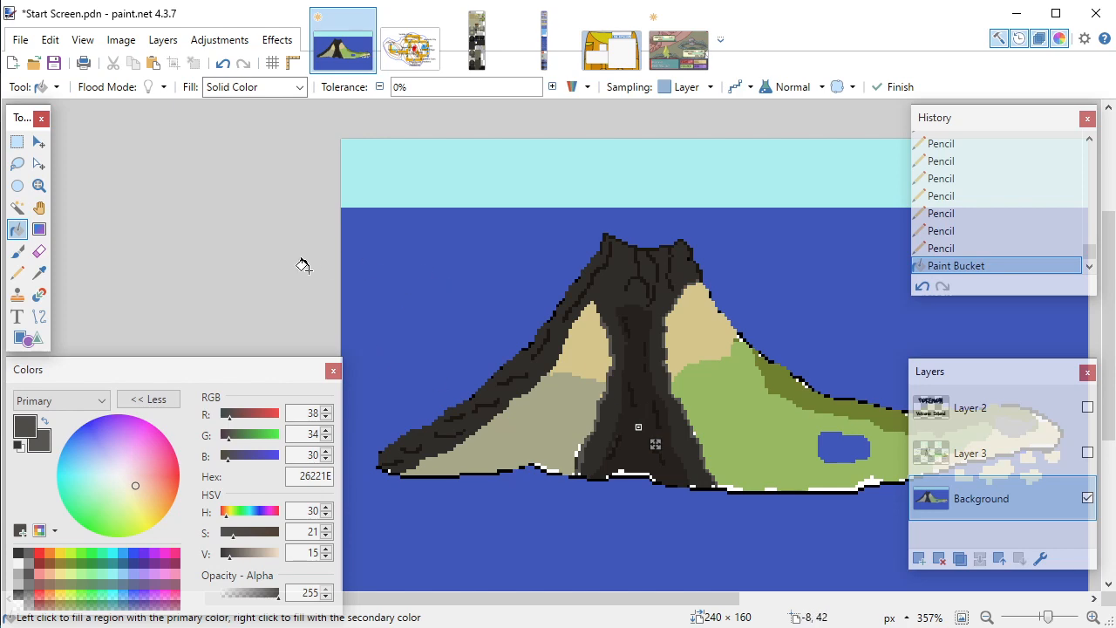
Step: Pencil 26221E pixels along the lower right edge of the channel's dark shading to smooth its stepped contour
{"action": "left_click", "coordinate": [16, 272]}
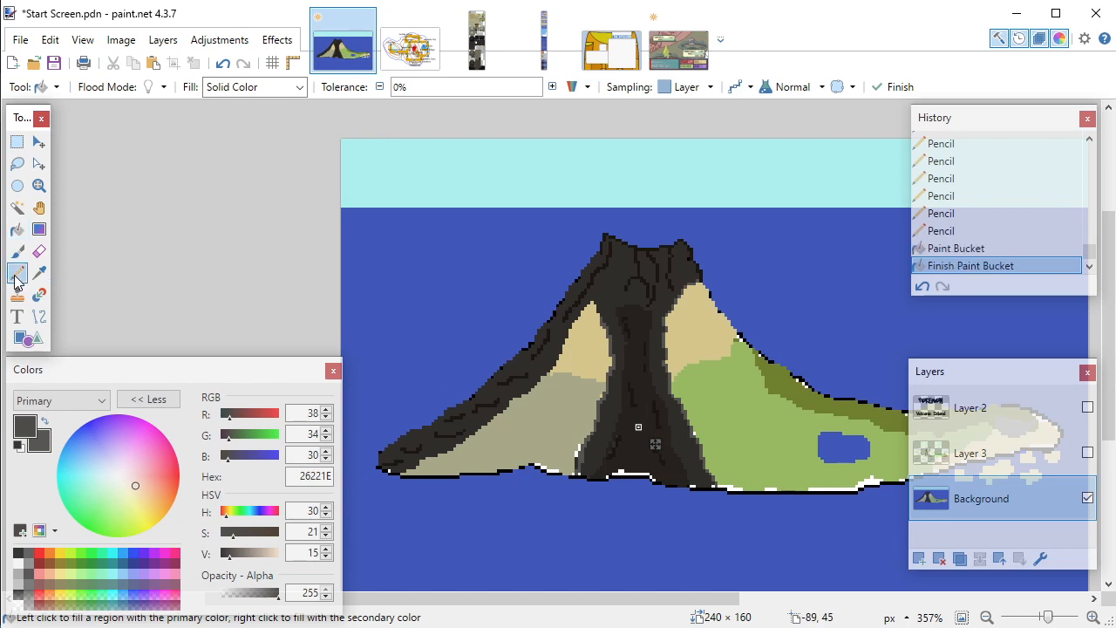
{"action": "scroll", "coordinate": [634, 389], "scroll_direction": "up", "scroll_amount": 5}
{"action": "scroll", "coordinate": [637, 386], "scroll_direction": "up", "scroll_amount": 2}
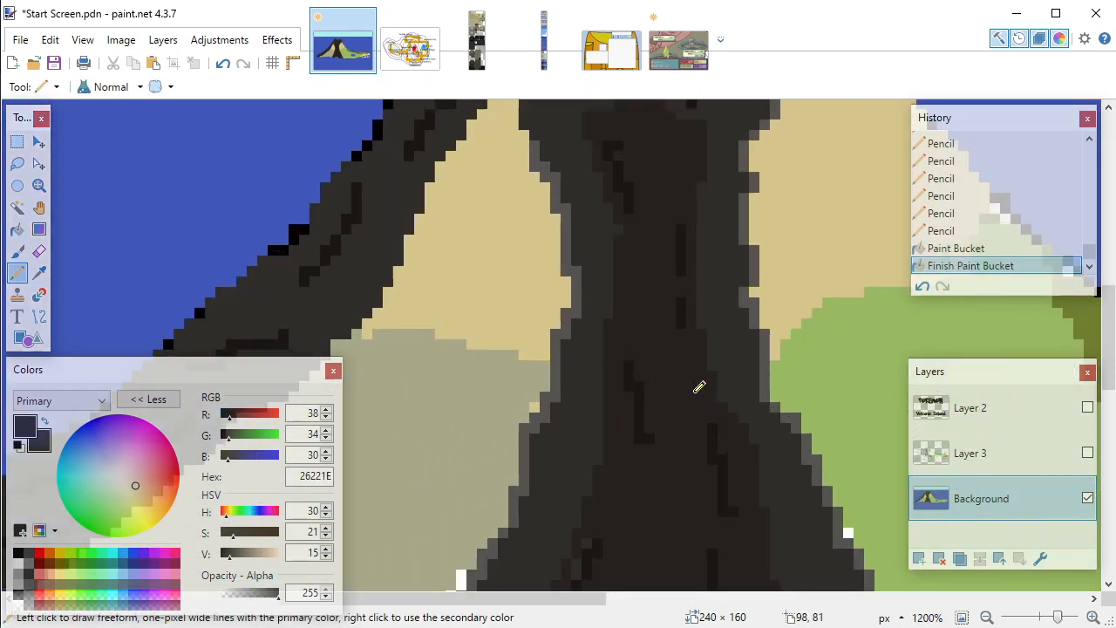
{"action": "key", "text": "k"}
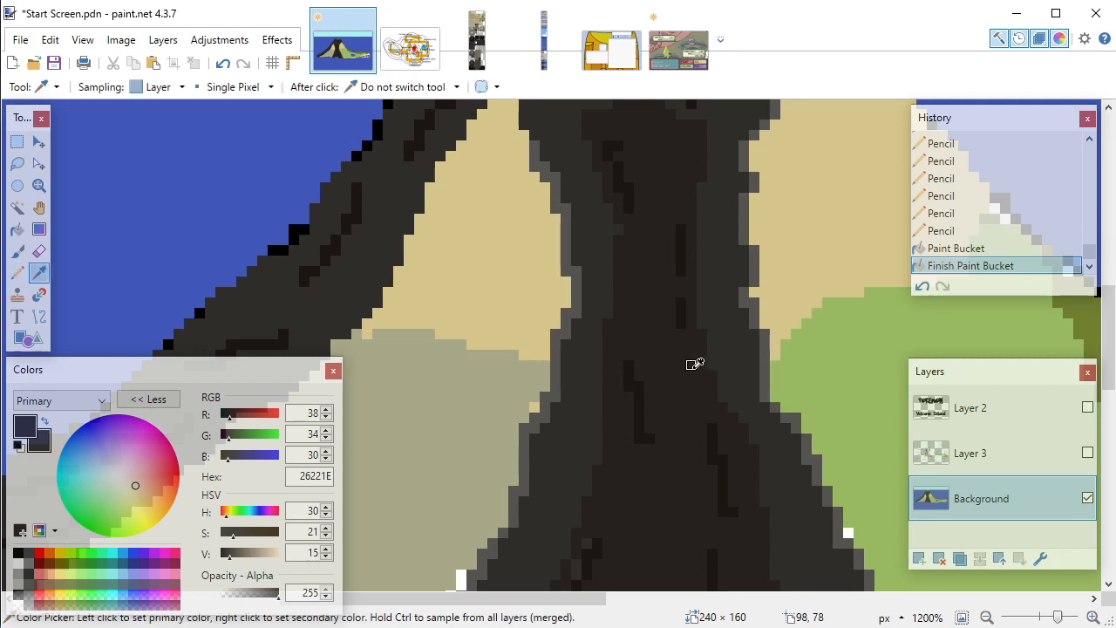
{"action": "key", "text": "p"}
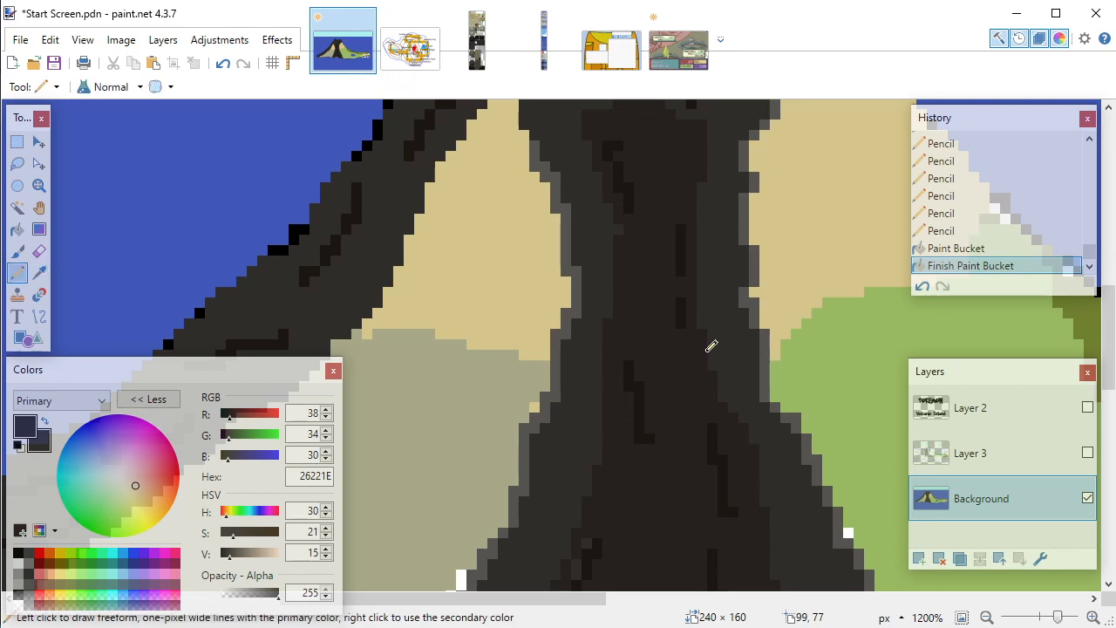
{"action": "scroll", "coordinate": [708, 384], "scroll_direction": "down", "scroll_amount": 3}
{"action": "scroll", "coordinate": [708, 407], "scroll_direction": "up", "scroll_amount": 1}
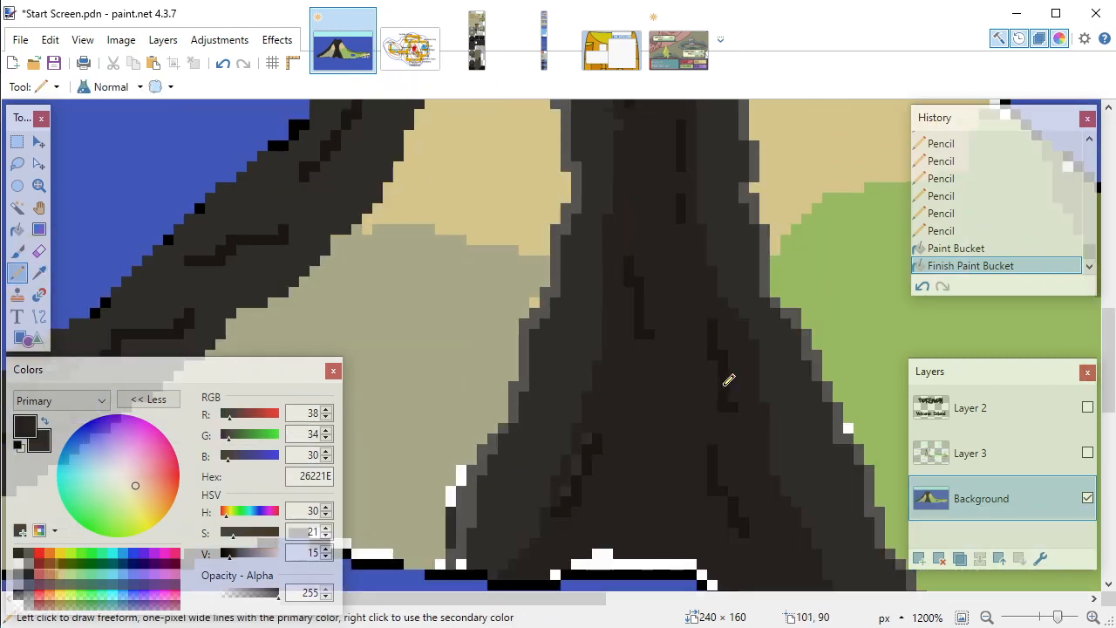
{"action": "left_click", "coordinate": [731, 305]}
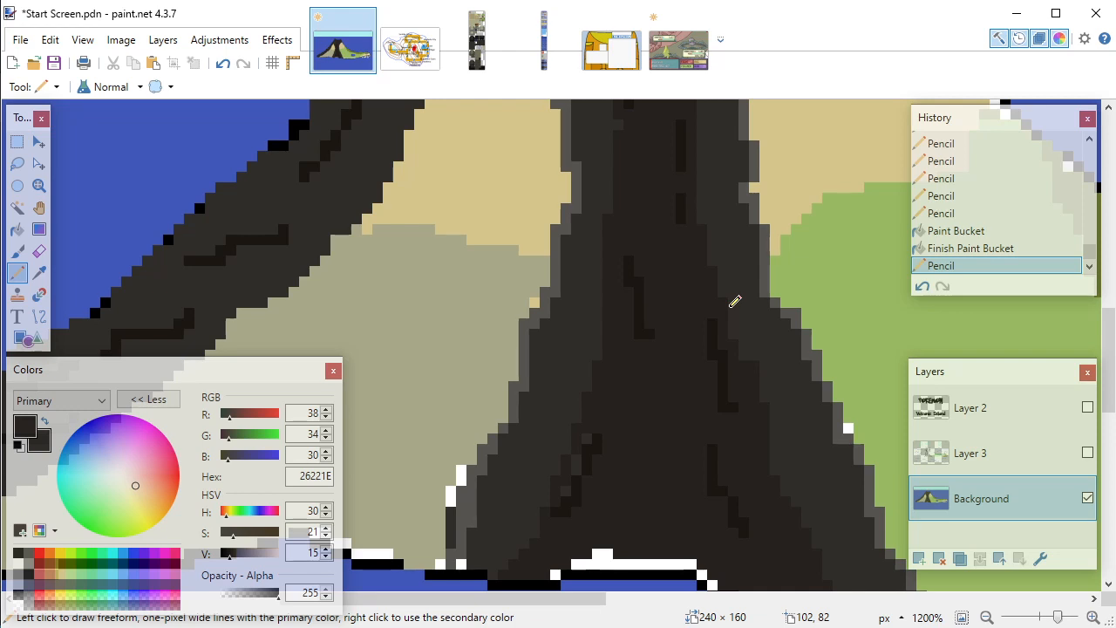
{"action": "left_click_drag", "start_coordinate": [756, 387], "coordinate": [726, 302]}
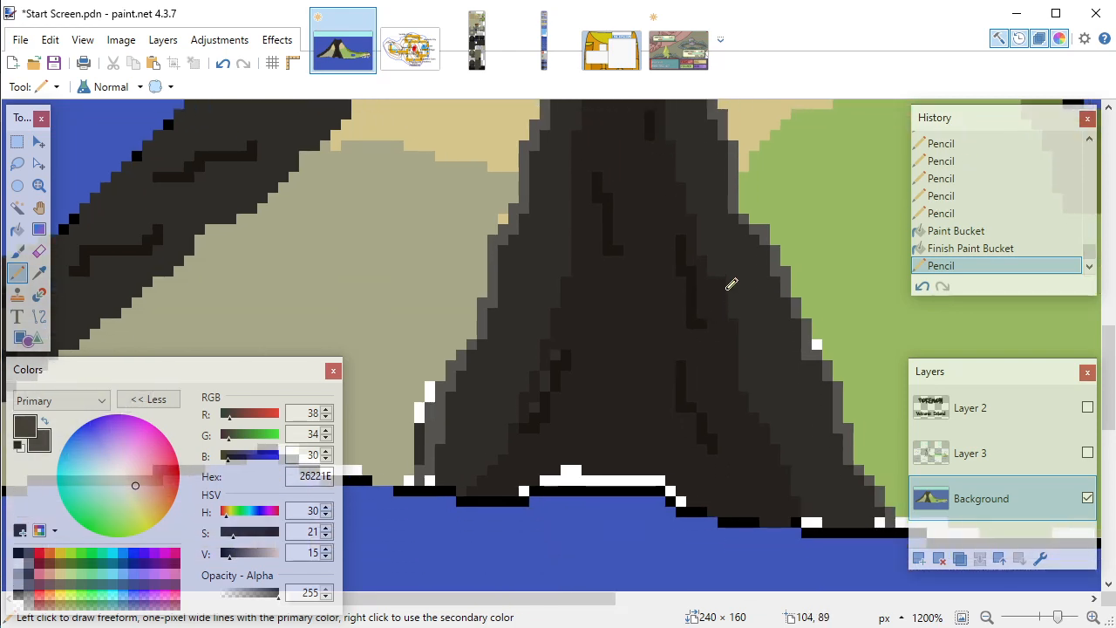
{"action": "left_click", "coordinate": [730, 282]}
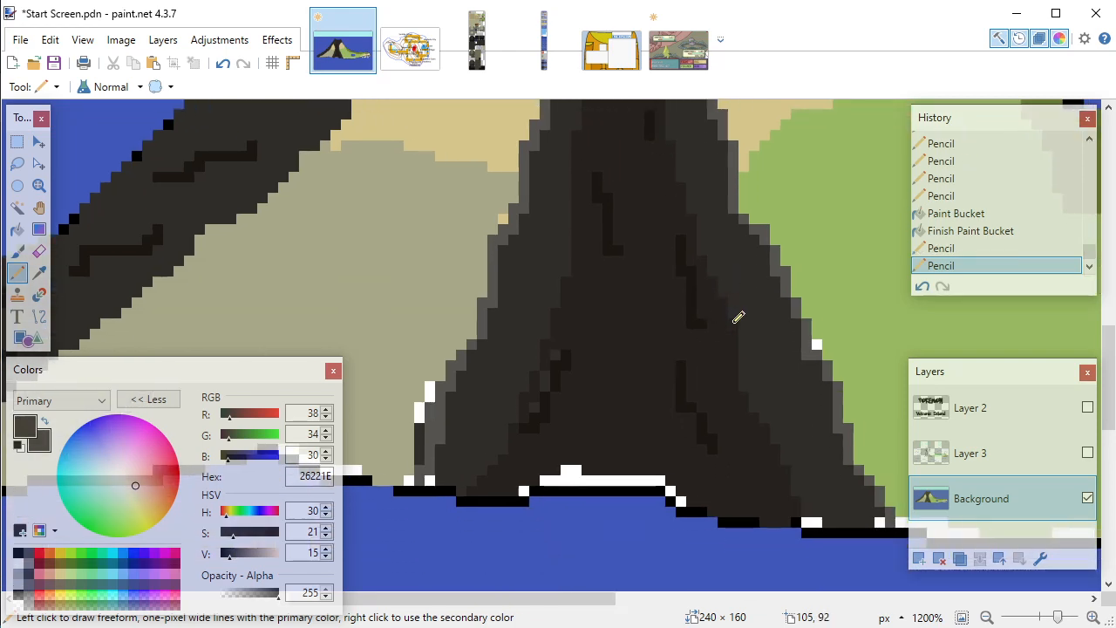
{"action": "left_click", "coordinate": [740, 320]}
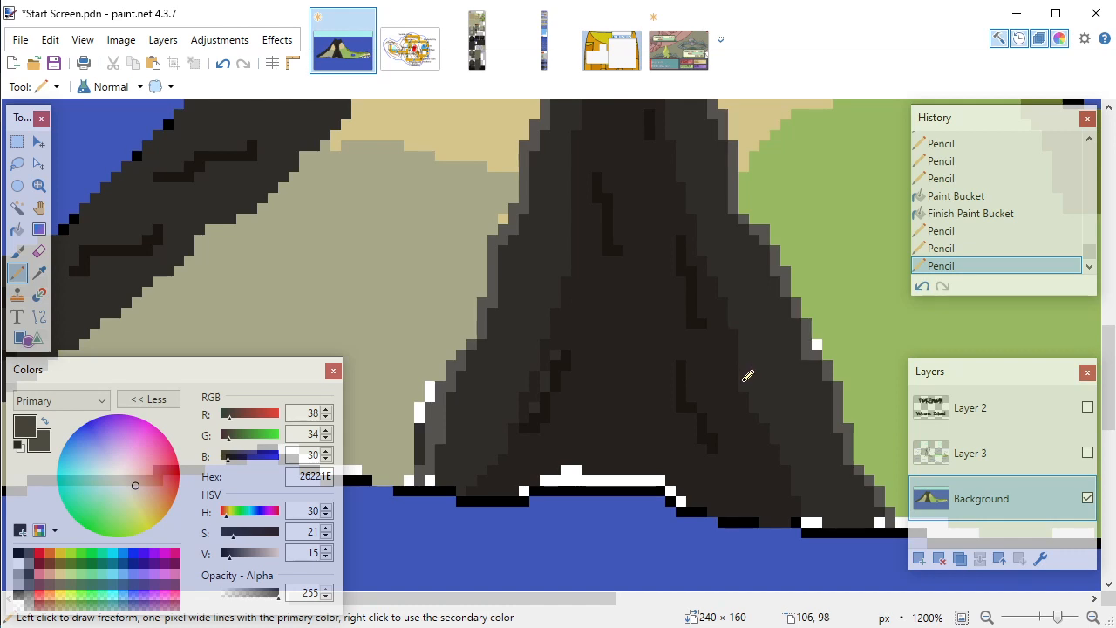
{"action": "left_click", "coordinate": [746, 361]}
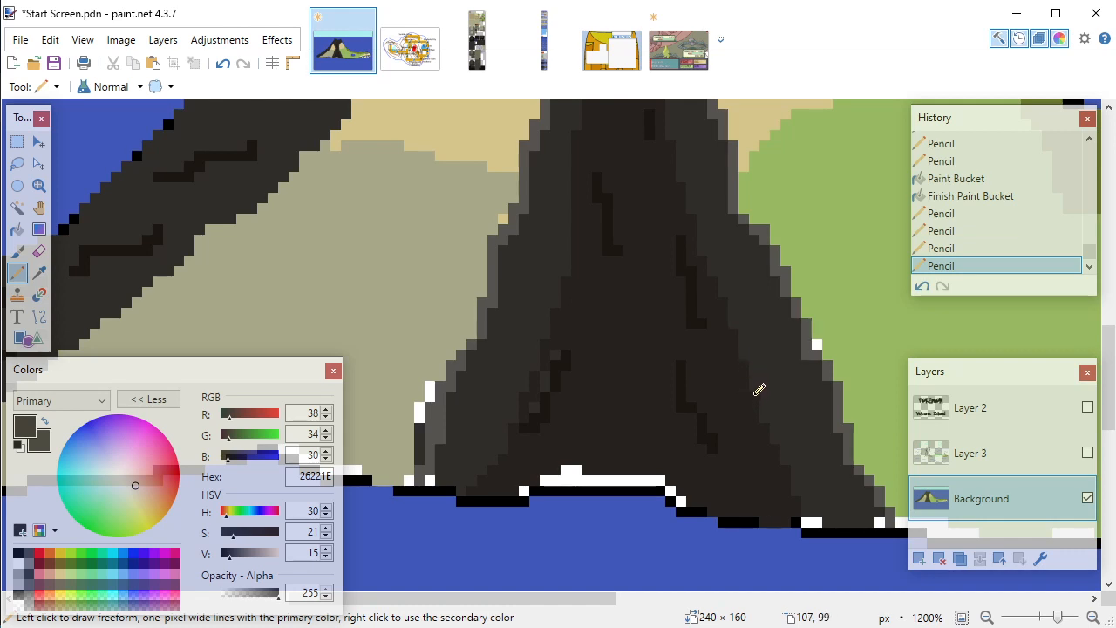
{"action": "left_click", "coordinate": [757, 392]}
{"action": "left_click", "coordinate": [769, 404]}
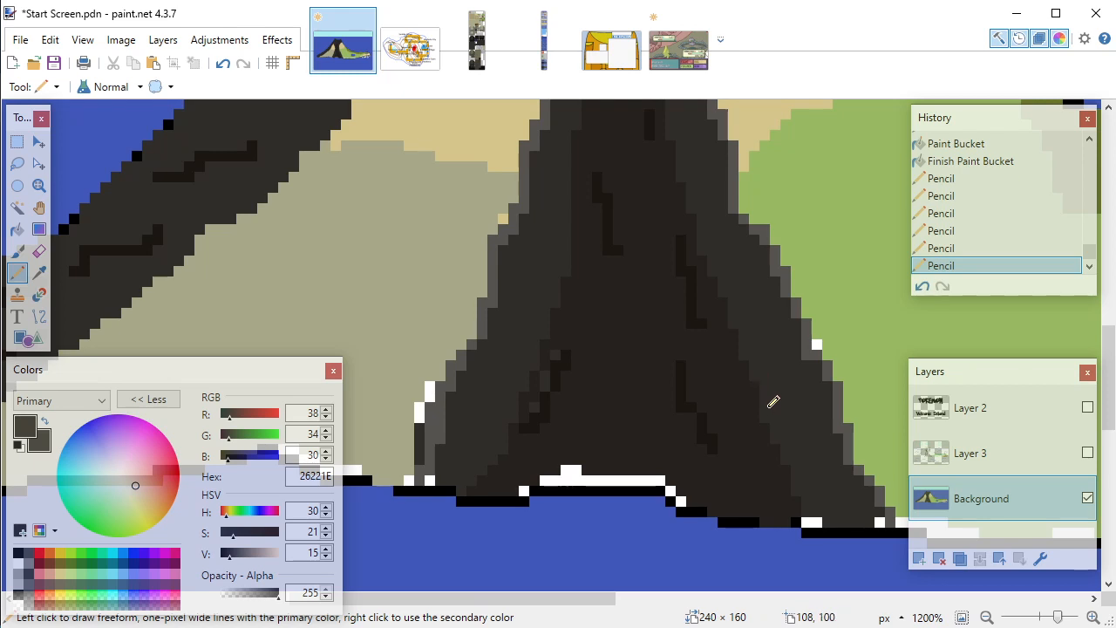
{"action": "left_click", "coordinate": [773, 403]}
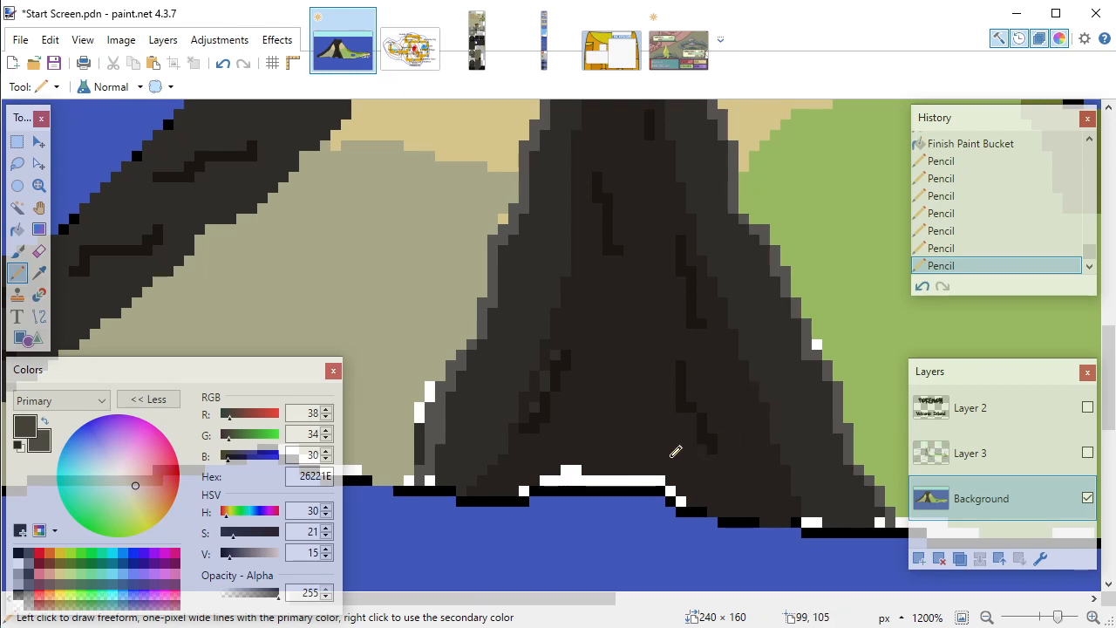
Step: Paint over the stray white pixels along the base of the central channel with 26221E
{"action": "left_click", "coordinate": [639, 479]}
{"action": "left_click", "coordinate": [651, 481]}
{"action": "left_click", "coordinate": [661, 481]}
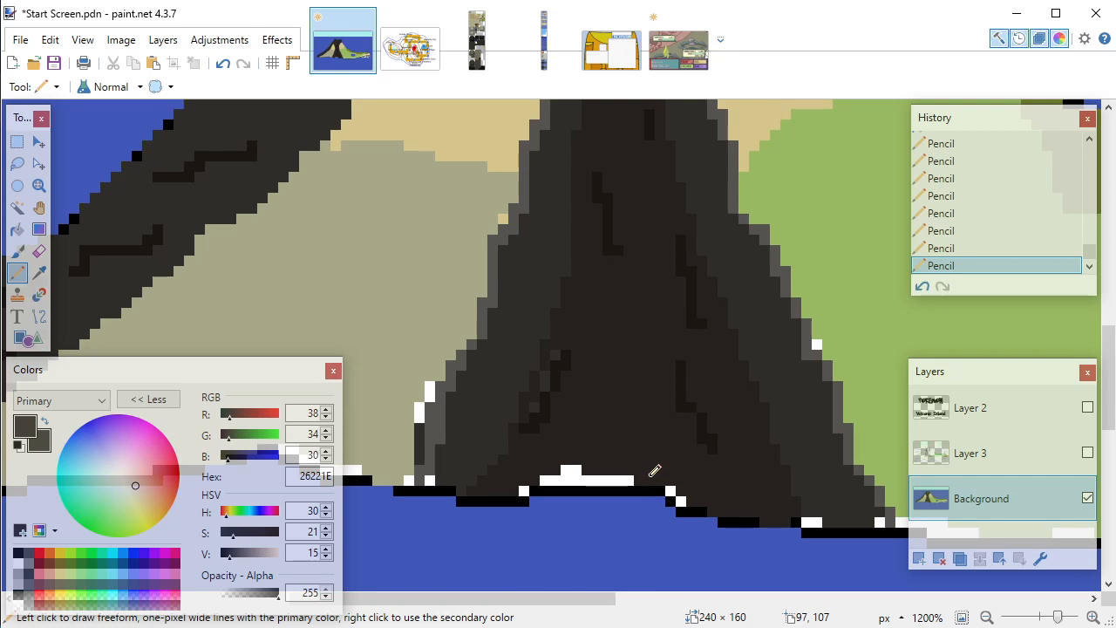
{"action": "mouse_move", "coordinate": [626, 466]}
{"action": "left_mouse_down"}
{"action": "mouse_move", "coordinate": [572, 473]}
{"action": "mouse_move", "coordinate": [522, 494]}
{"action": "mouse_move", "coordinate": [550, 482]}
{"action": "left_mouse_up"}
{"action": "left_click", "coordinate": [668, 491]}
{"action": "left_click", "coordinate": [680, 502]}
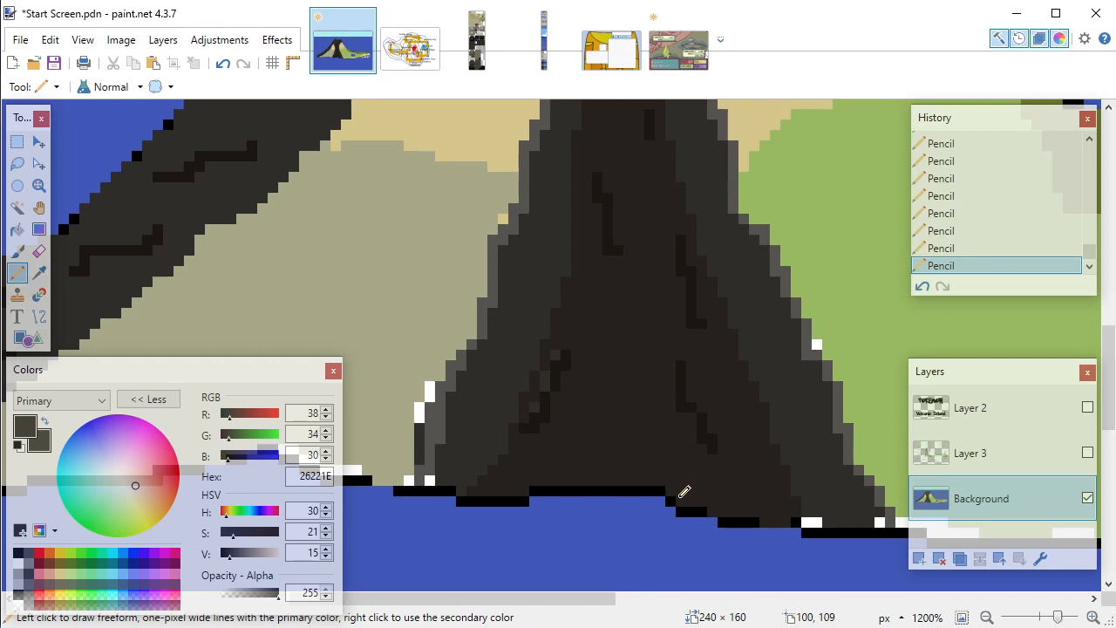
Step: Paint over the remaining stray white pixels at the base corners of the central channel with 26221E
{"action": "left_click", "coordinate": [813, 521]}
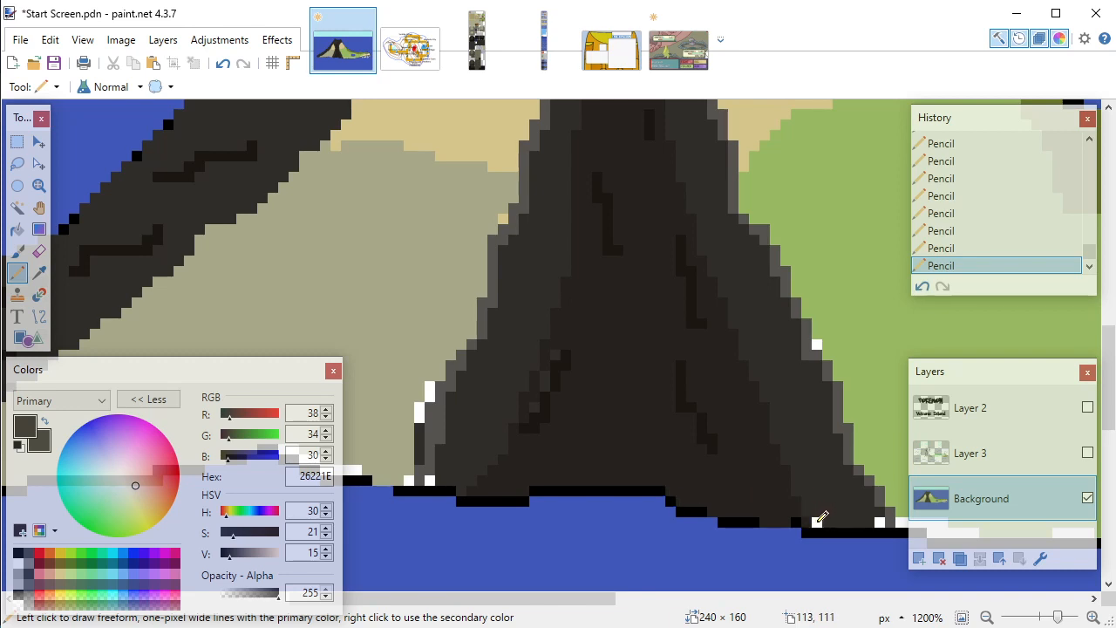
{"action": "left_click", "coordinate": [879, 520]}
{"action": "left_click", "coordinate": [431, 480]}
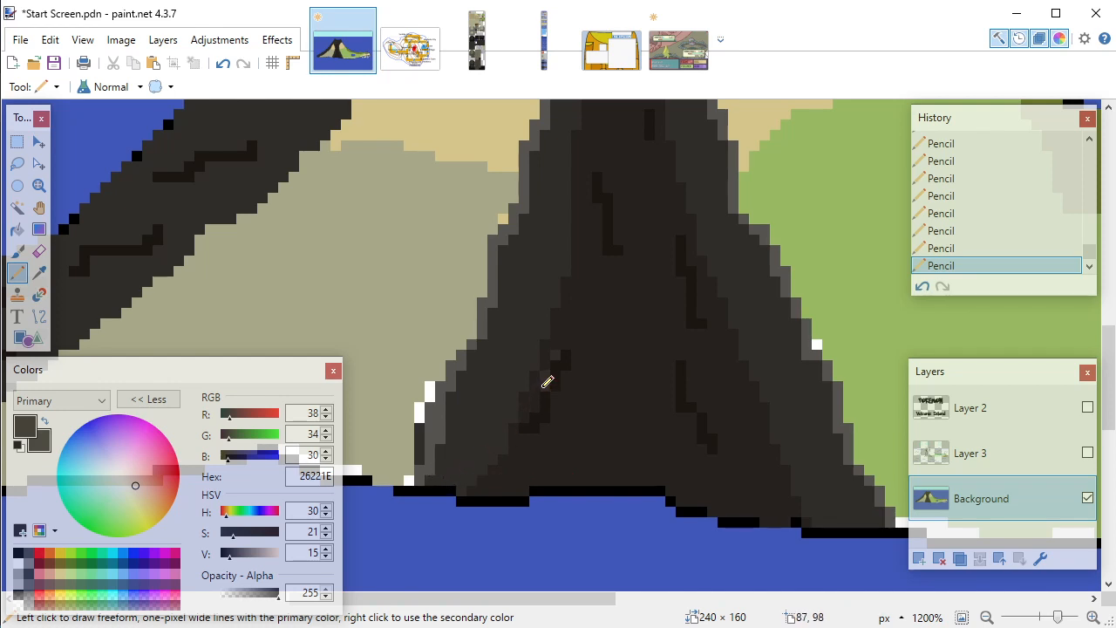
Step: Inspect the central channel's shading and cracks from the crater area down to the base, both close up and from a distance
{"action": "scroll", "coordinate": [597, 362], "scroll_direction": "up", "scroll_amount": 3}
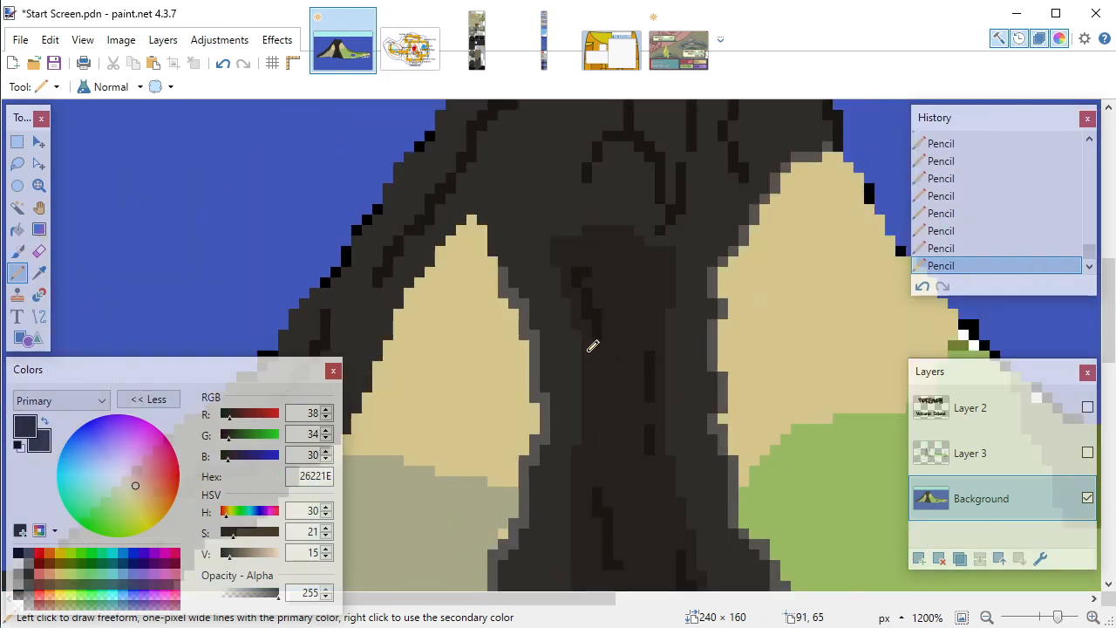
{"action": "scroll", "coordinate": [593, 344], "scroll_direction": "down", "scroll_amount": 5}
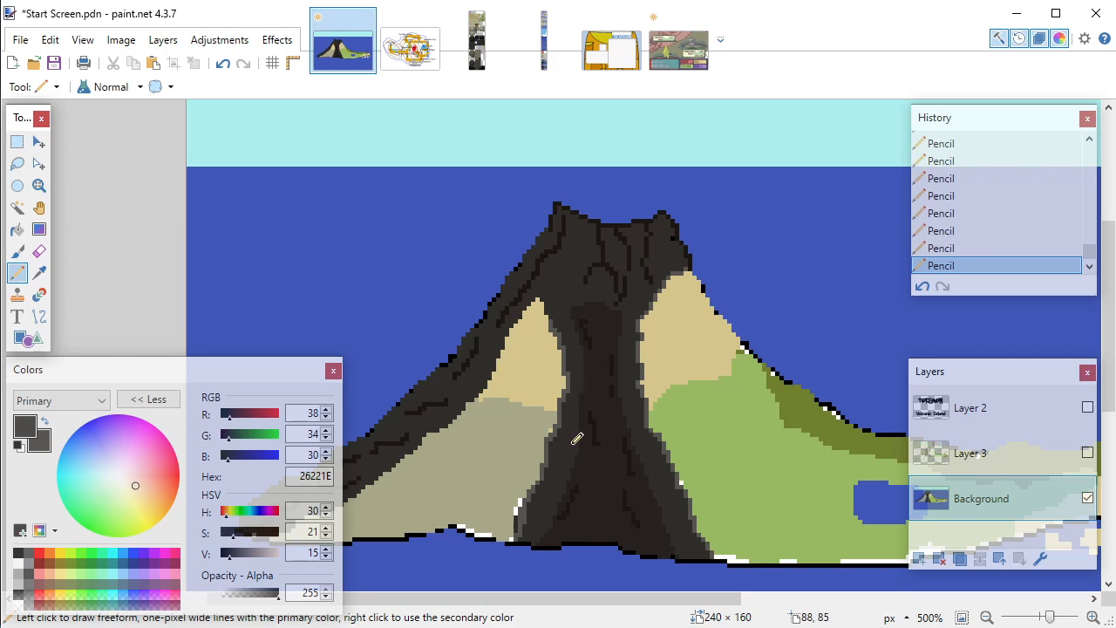
{"action": "scroll", "coordinate": [576, 443], "scroll_direction": "up", "scroll_amount": 4}
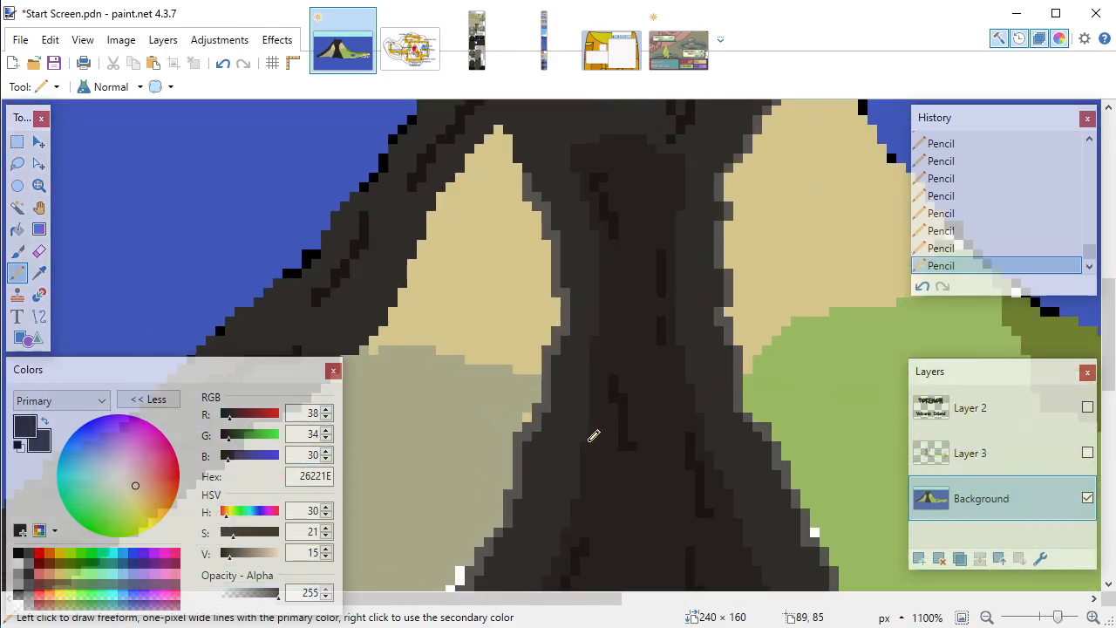
{"action": "scroll", "coordinate": [588, 418], "scroll_direction": "down", "scroll_amount": 3}
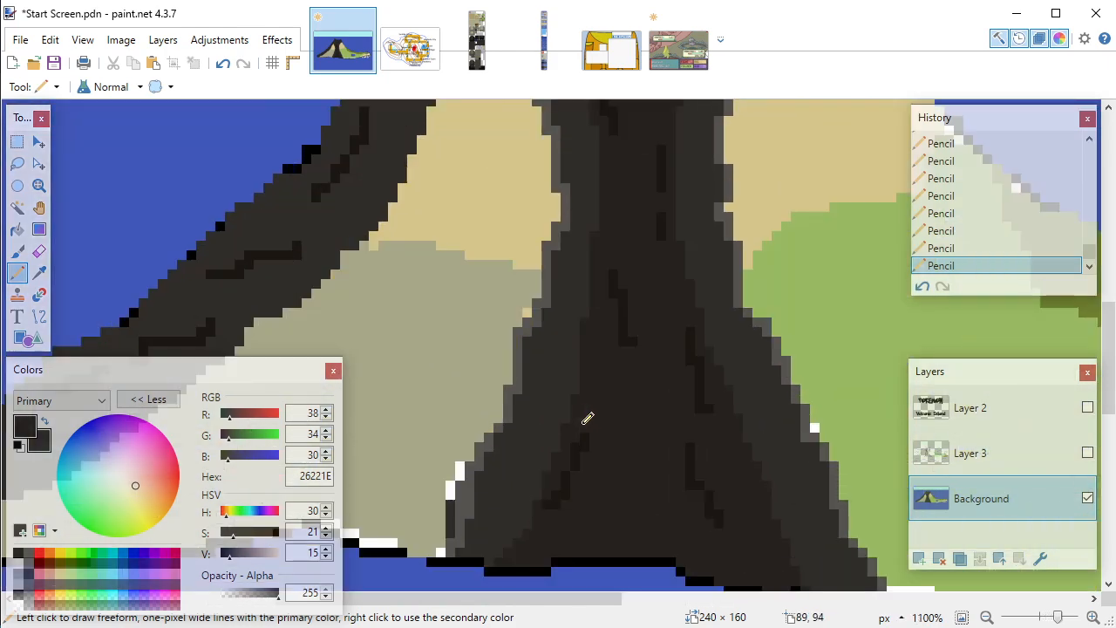
{"action": "scroll", "coordinate": [585, 373], "scroll_direction": "down", "scroll_amount": 4}
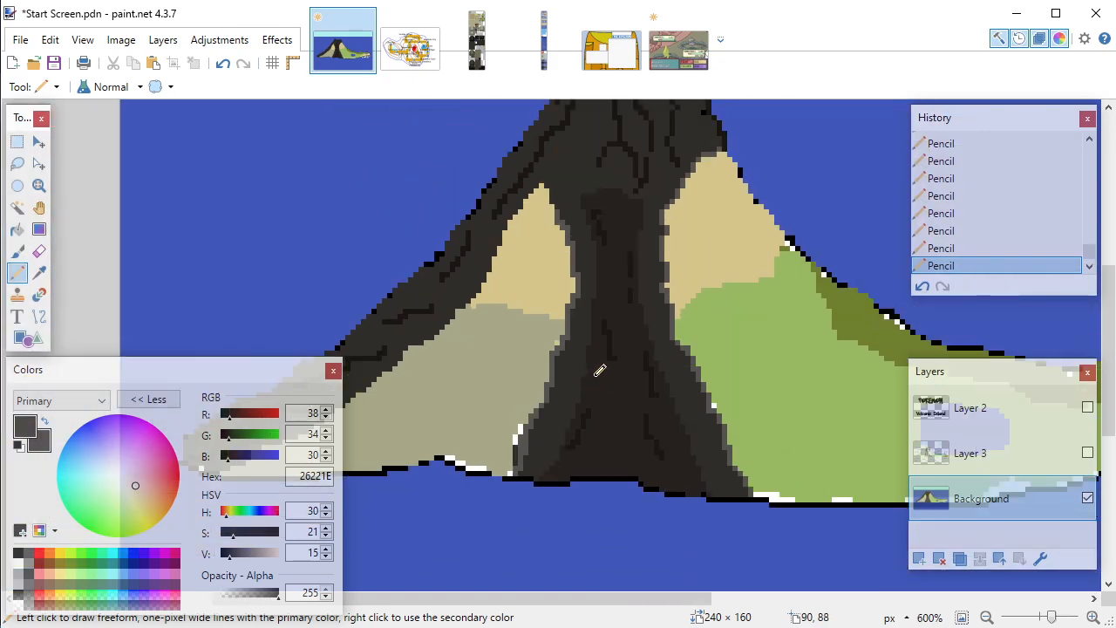
{"action": "scroll", "coordinate": [611, 371], "scroll_direction": "up", "scroll_amount": 4}
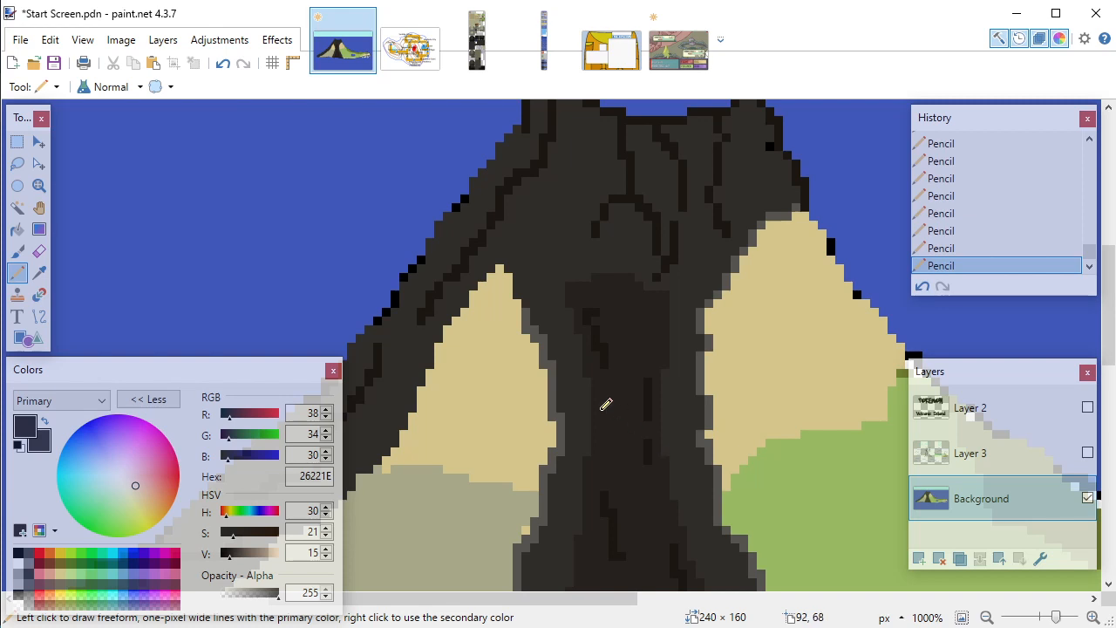
{"action": "scroll", "coordinate": [603, 404], "scroll_direction": "down", "scroll_amount": 1}
{"action": "scroll", "coordinate": [603, 403], "scroll_direction": "down", "scroll_amount": 1}
{"action": "scroll", "coordinate": [600, 399], "scroll_direction": "down", "scroll_amount": 3}
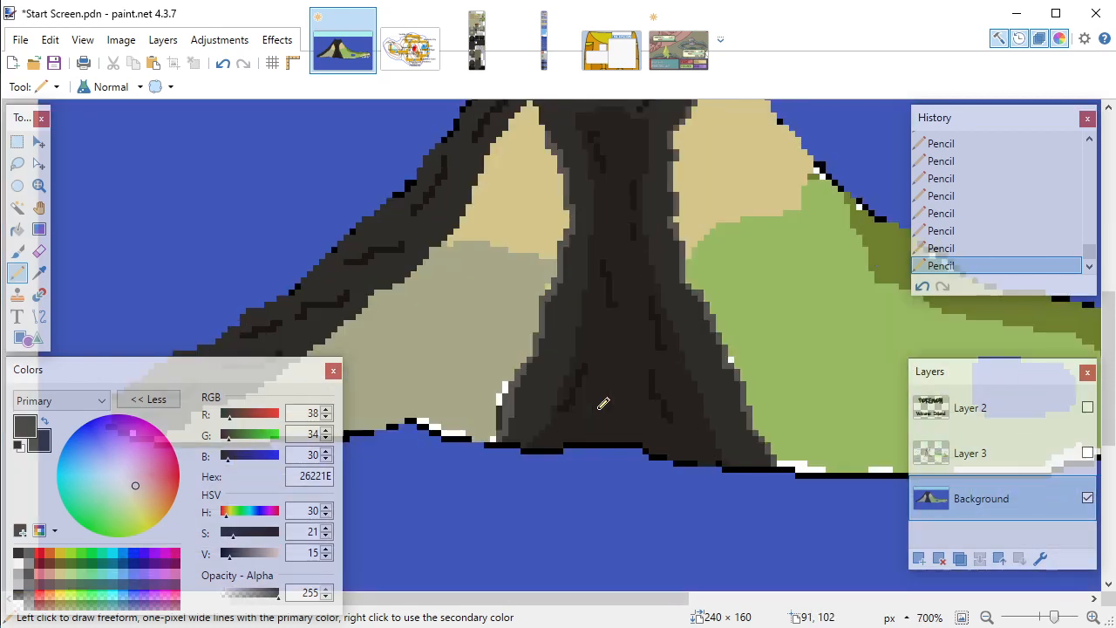
{"action": "scroll", "coordinate": [692, 409], "scroll_direction": "up", "scroll_amount": 3}
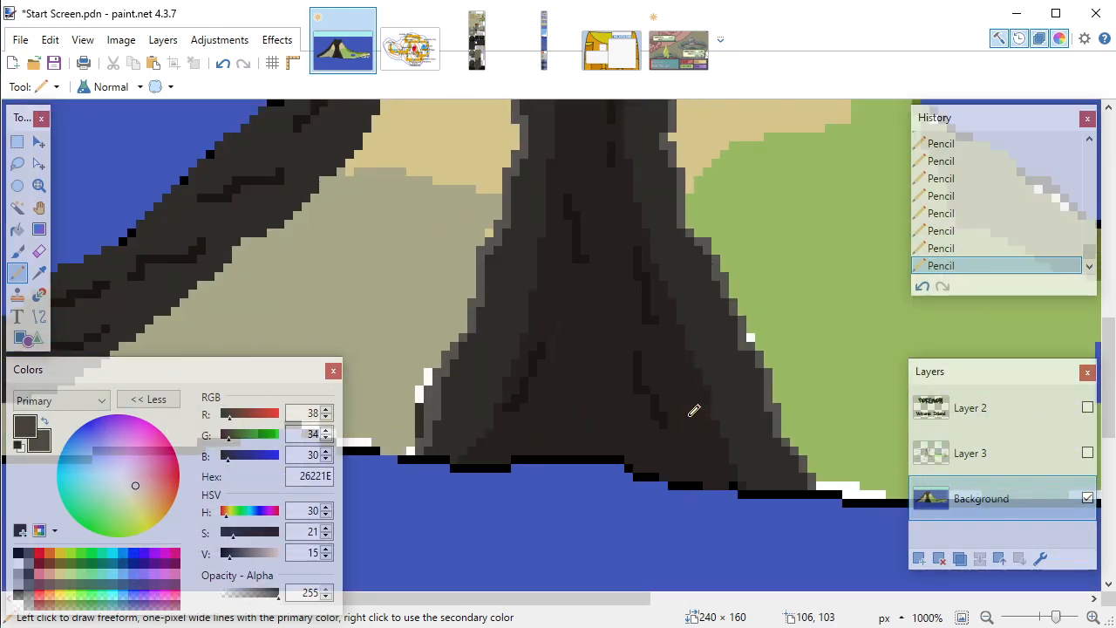
{"action": "scroll", "coordinate": [701, 403], "scroll_direction": "up", "scroll_amount": 1}
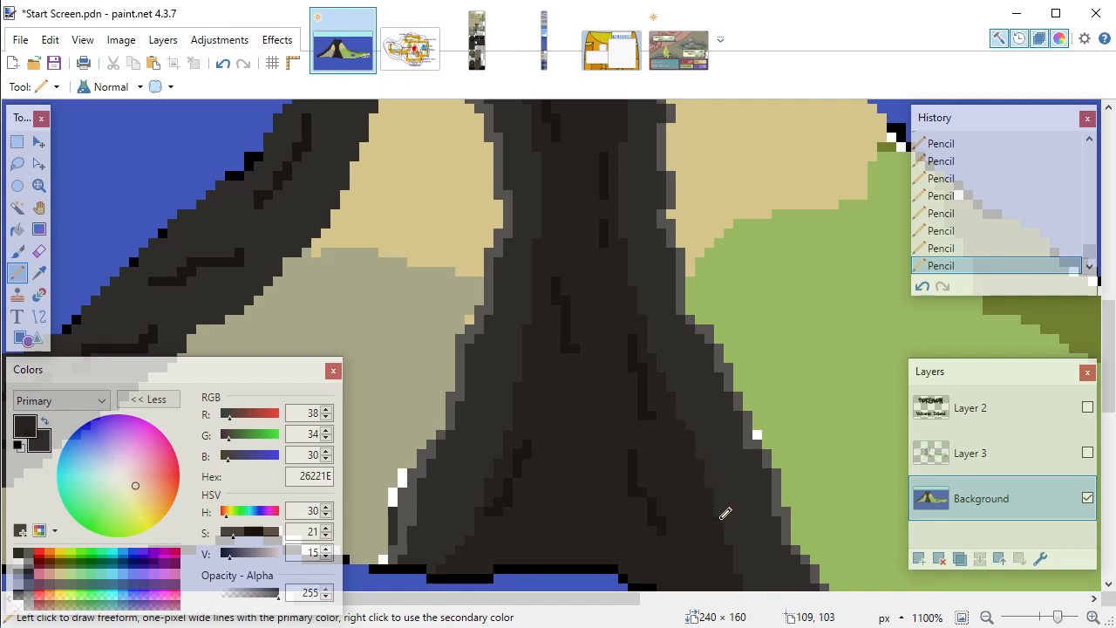
{"action": "scroll", "coordinate": [724, 521], "scroll_direction": "down", "scroll_amount": 1}
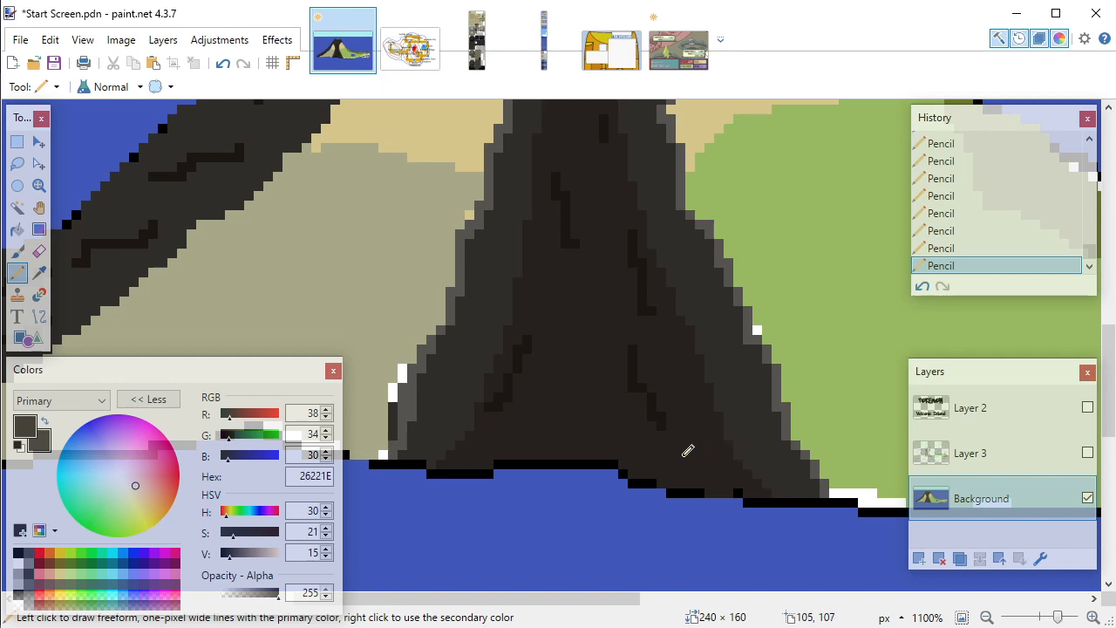
{"action": "scroll", "coordinate": [561, 417], "scroll_direction": "down", "scroll_amount": 2}
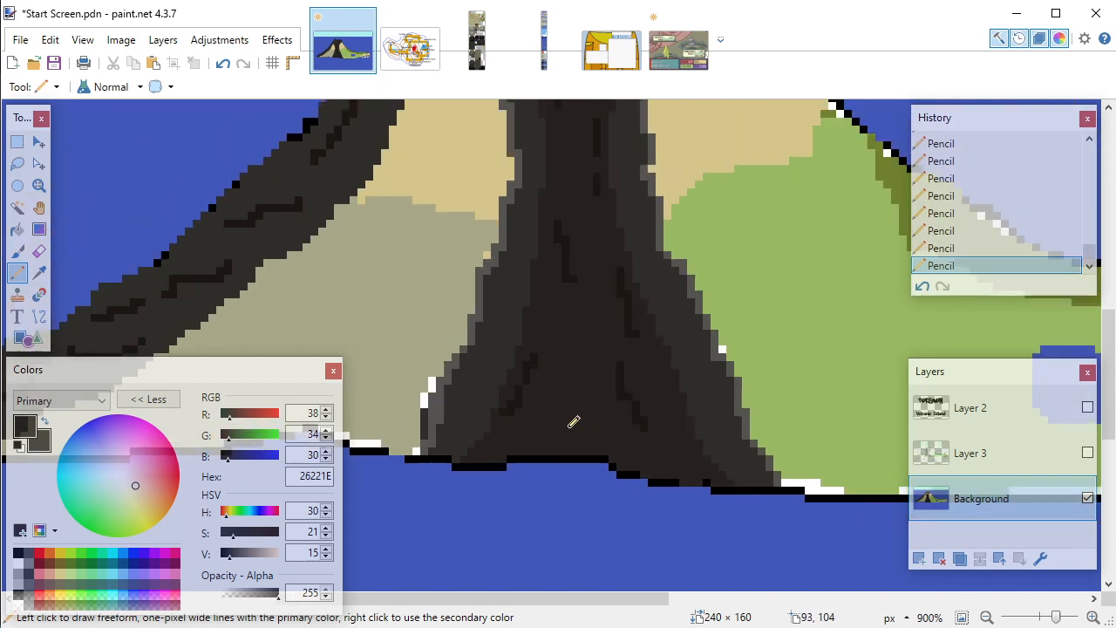
{"action": "scroll", "coordinate": [574, 422], "scroll_direction": "up", "scroll_amount": 3}
{"action": "scroll", "coordinate": [574, 422], "scroll_direction": "up", "scroll_amount": 3}
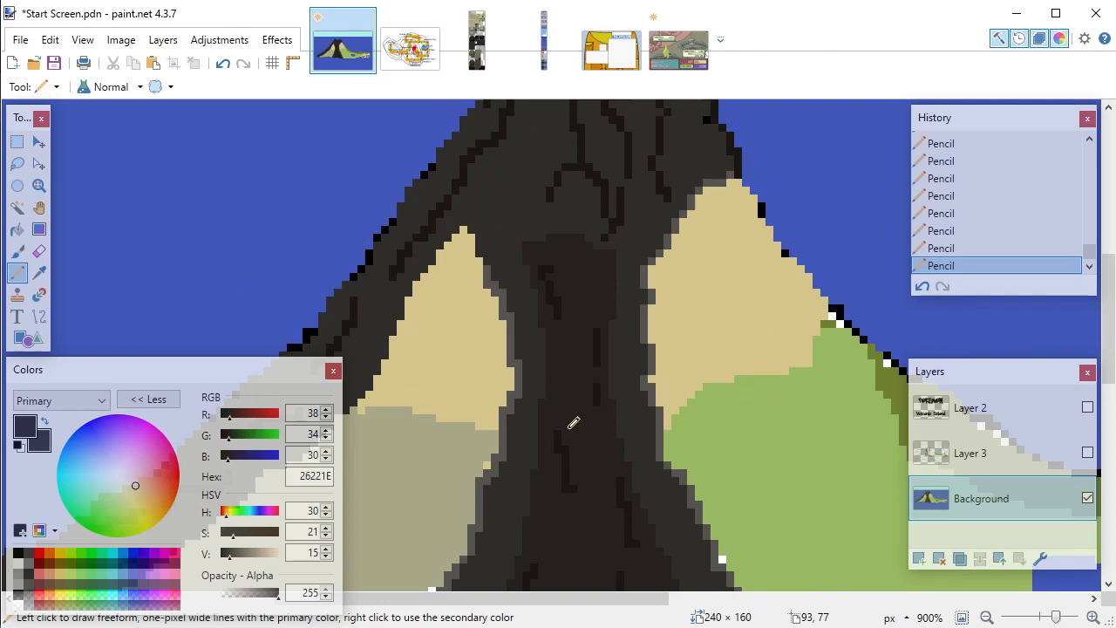
{"action": "scroll", "coordinate": [574, 422], "scroll_direction": "up", "scroll_amount": 3}
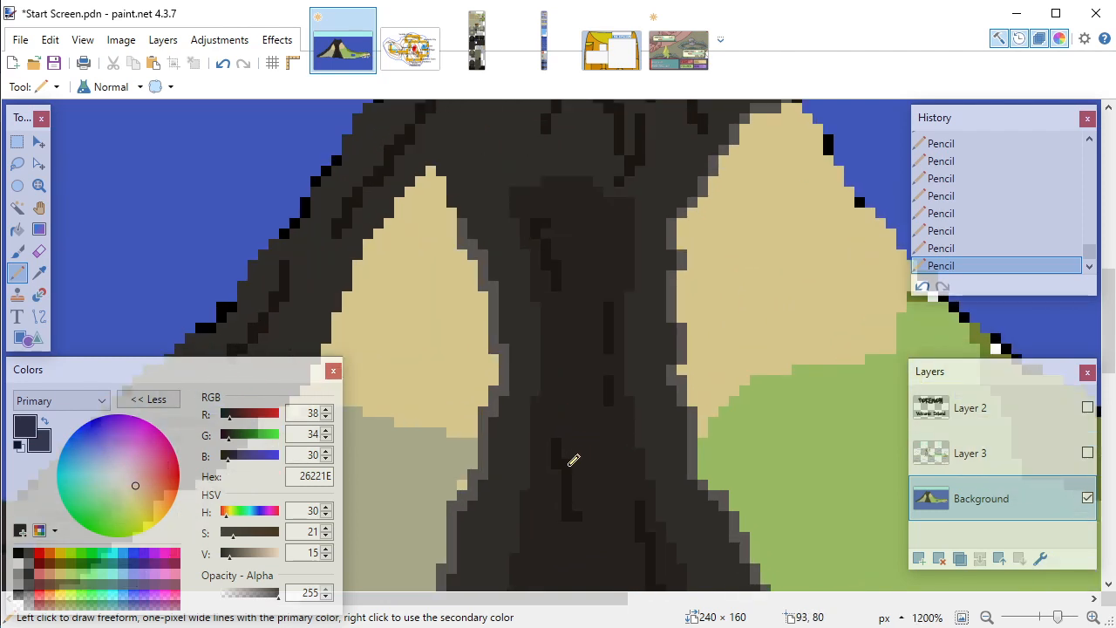
Step: Pencil 26221E shading strokes from the top of the channel up beside the right-hand crack, and sample the crack colour 1C1712
{"action": "scroll", "coordinate": [573, 459], "scroll_direction": "up", "scroll_amount": 4}
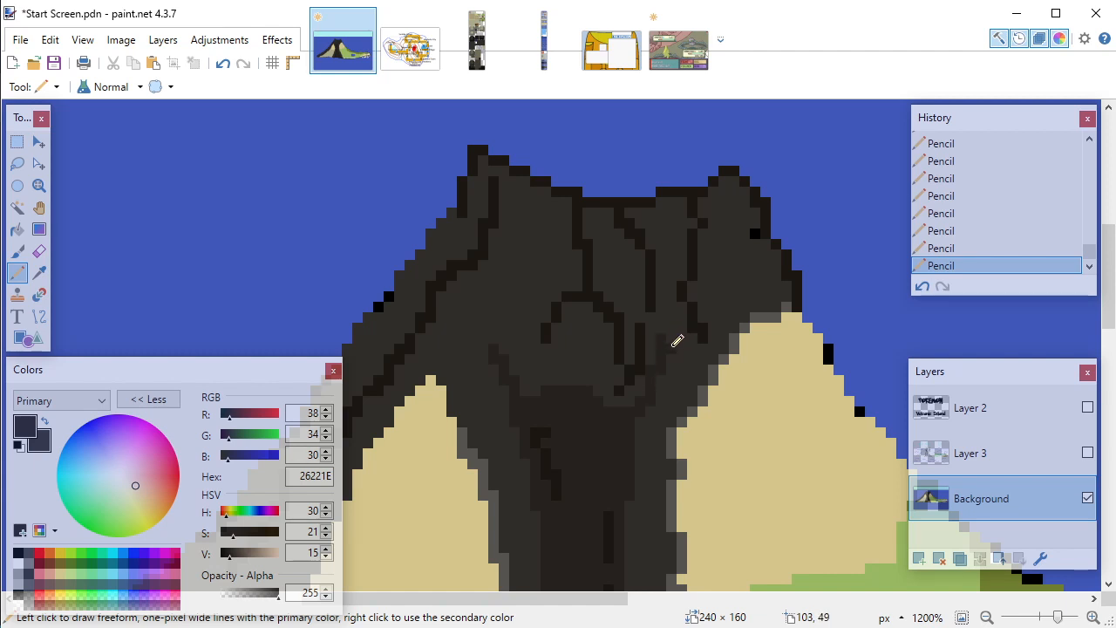
{"action": "key", "text": "k"}
{"action": "left_click", "coordinate": [693, 272]}
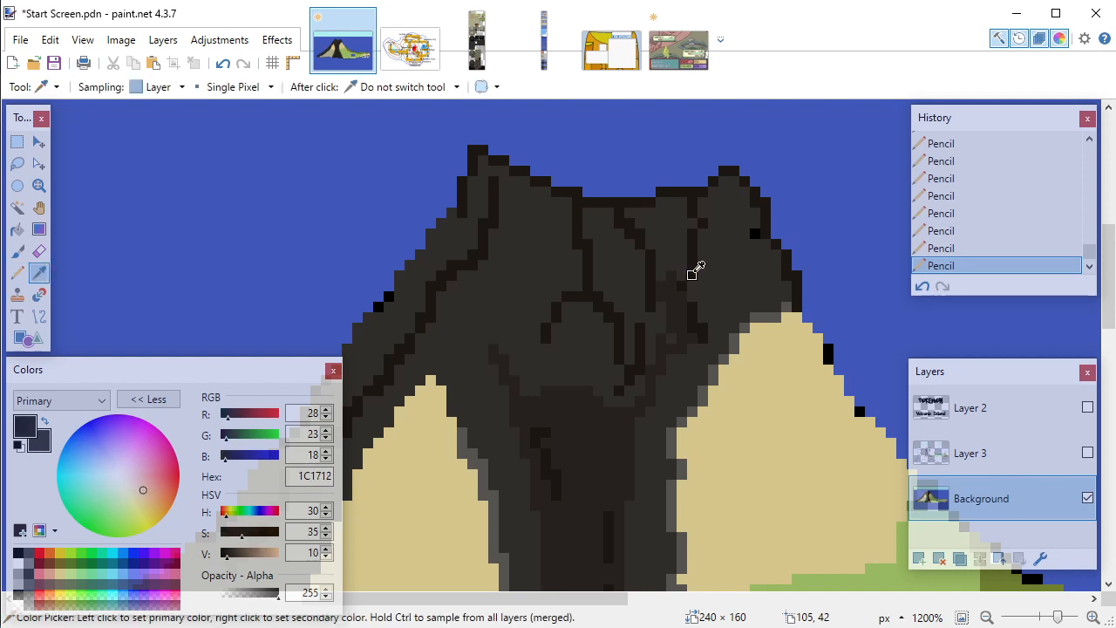
{"action": "key", "text": "p"}
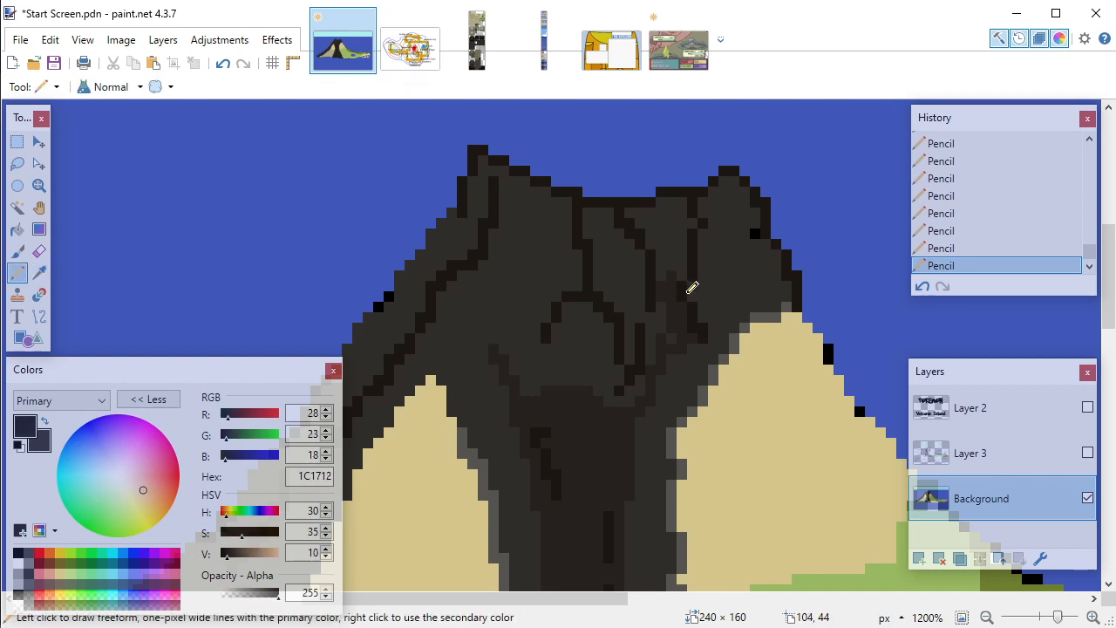
Step: Resample the shading colour 26221E and pencil shadow branches from the channel up both sides of the area below the crater
{"action": "key", "text": "k"}
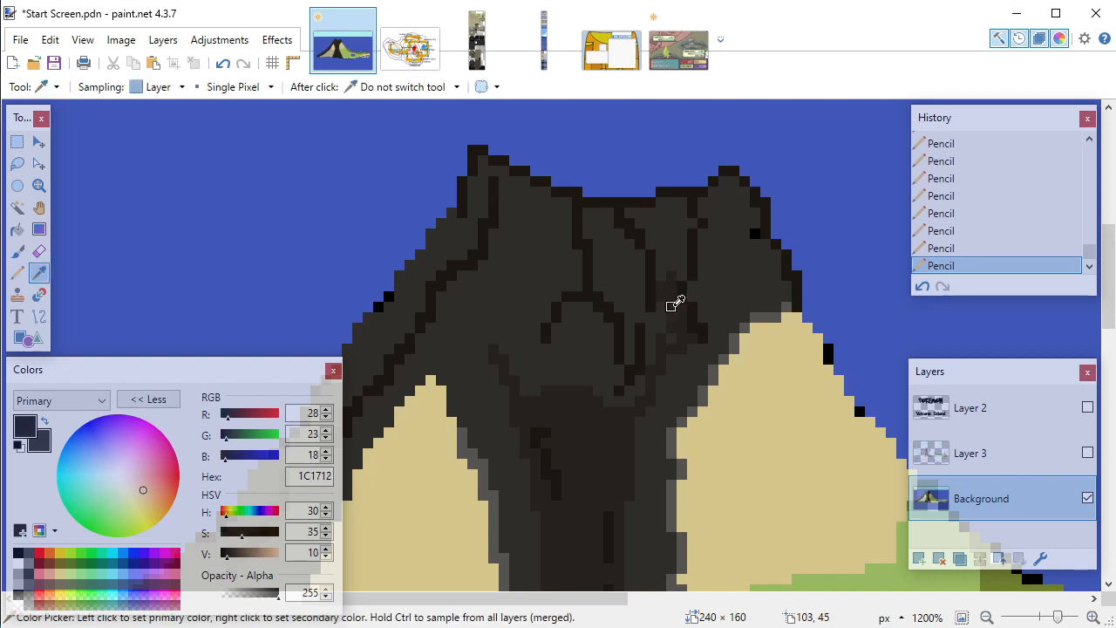
{"action": "left_click", "coordinate": [673, 302]}
{"action": "key", "text": "p"}
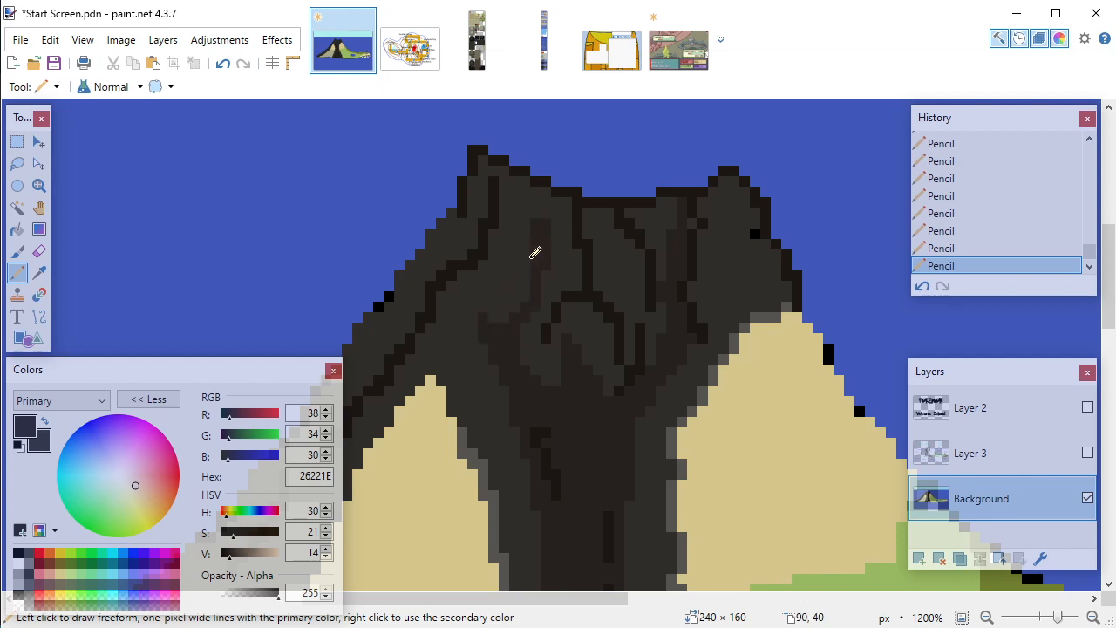
{"action": "mouse_move", "coordinate": [535, 253]}
{"action": "left_mouse_down"}
{"action": "mouse_move", "coordinate": [503, 318]}
{"action": "mouse_move", "coordinate": [492, 315]}
{"action": "mouse_move", "coordinate": [531, 227]}
{"action": "mouse_move", "coordinate": [499, 307]}
{"action": "mouse_move", "coordinate": [521, 284]}
{"action": "left_mouse_up"}
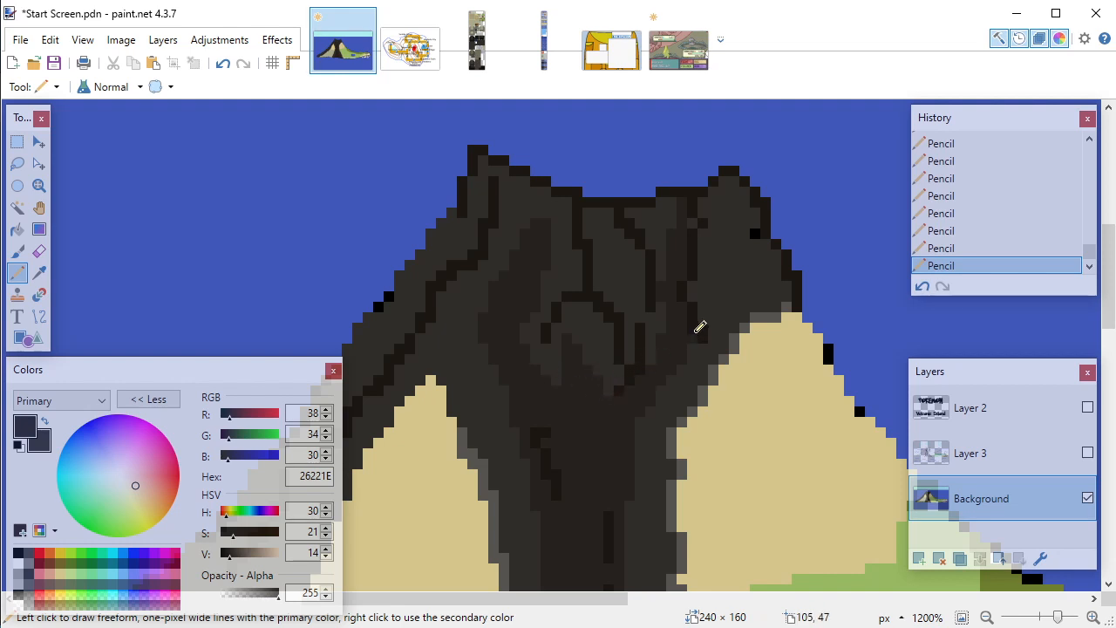
Step: Examine the extended shading across the whole volcano, from the crater branches down the channel to its base
{"action": "scroll", "coordinate": [700, 324], "scroll_direction": "up", "scroll_amount": 1}
{"action": "scroll", "coordinate": [494, 392], "scroll_direction": "down", "scroll_amount": 6}
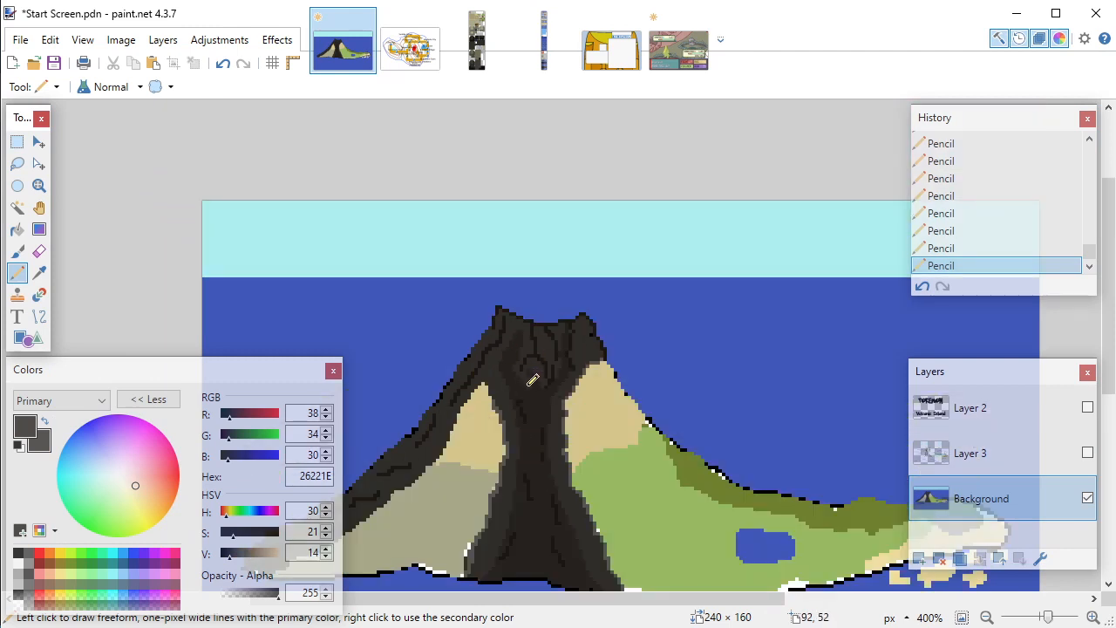
{"action": "scroll", "coordinate": [527, 394], "scroll_direction": "up", "scroll_amount": 6}
{"action": "scroll", "coordinate": [523, 401], "scroll_direction": "up", "scroll_amount": 2}
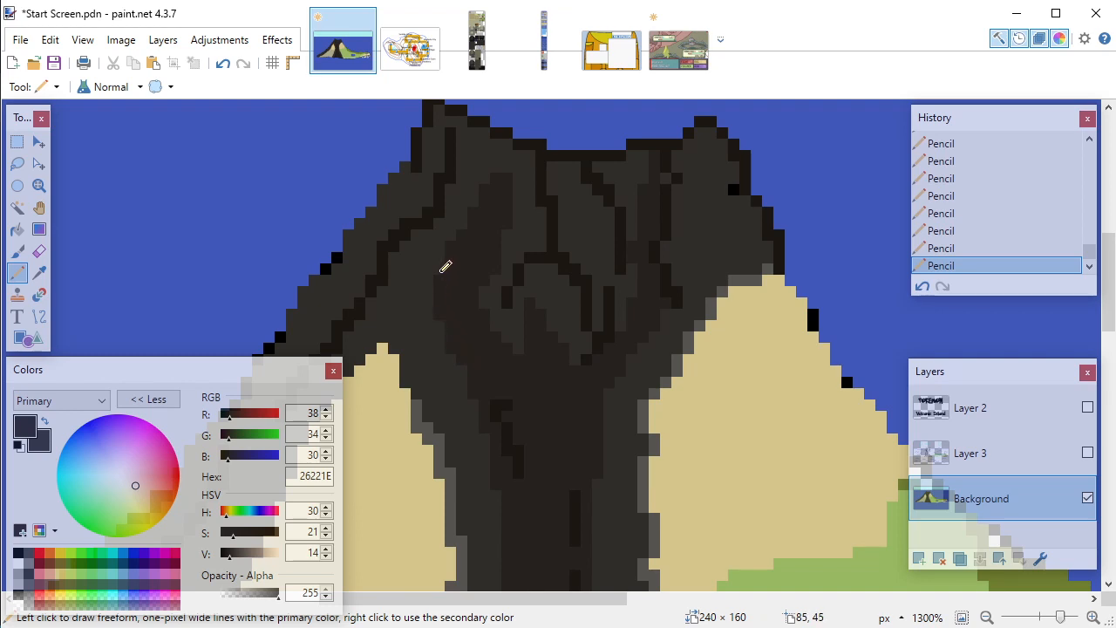
{"action": "scroll", "coordinate": [471, 270], "scroll_direction": "down", "scroll_amount": 3}
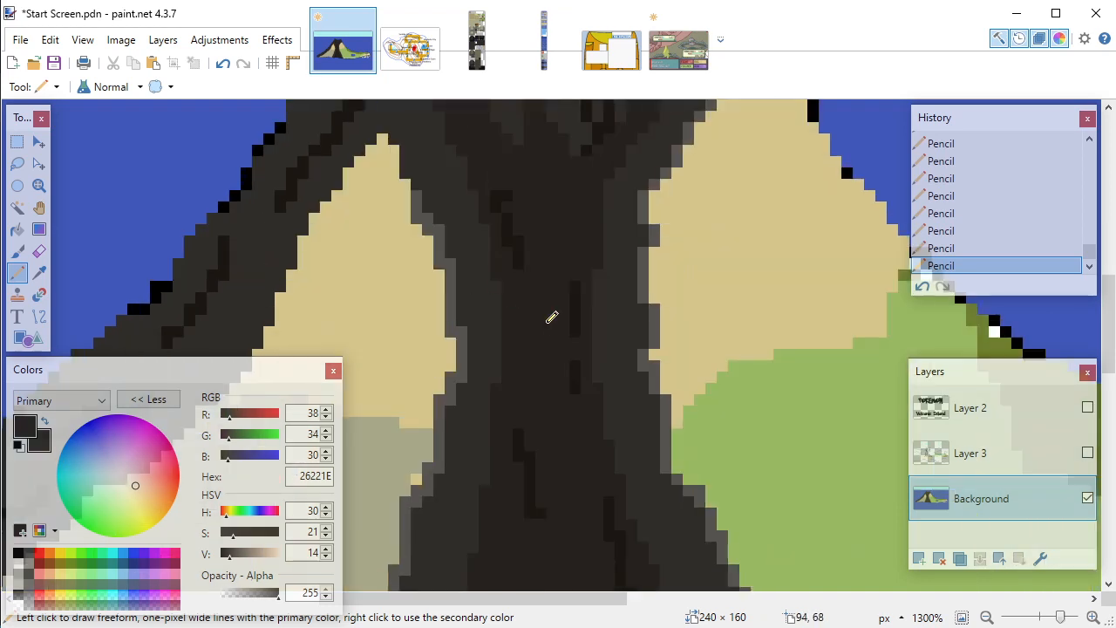
{"action": "scroll", "coordinate": [560, 325], "scroll_direction": "down", "scroll_amount": 2}
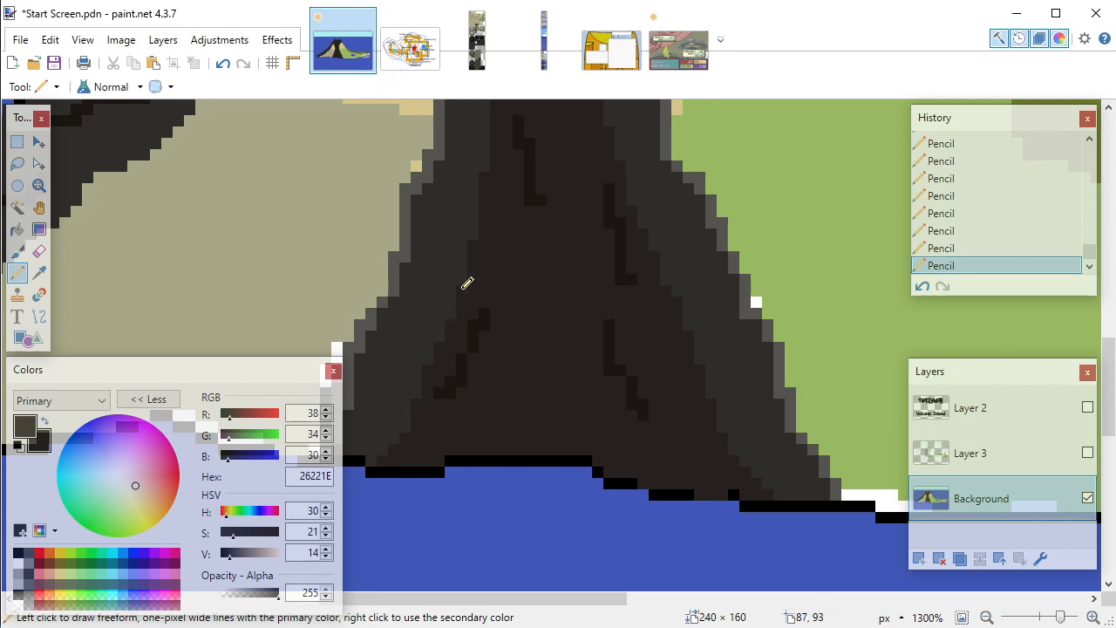
{"action": "scroll", "coordinate": [463, 304], "scroll_direction": "up", "scroll_amount": 2}
{"action": "scroll", "coordinate": [463, 304], "scroll_direction": "down", "scroll_amount": 3}
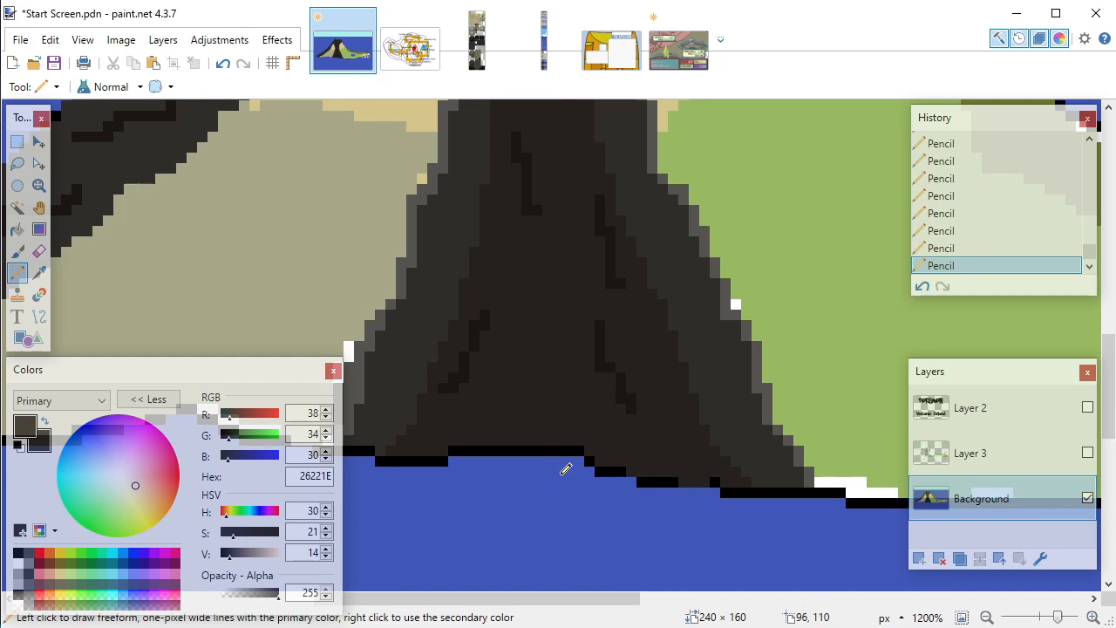
{"action": "scroll", "coordinate": [565, 465], "scroll_direction": "up", "scroll_amount": 4}
{"action": "scroll", "coordinate": [564, 453], "scroll_direction": "up", "scroll_amount": 2}
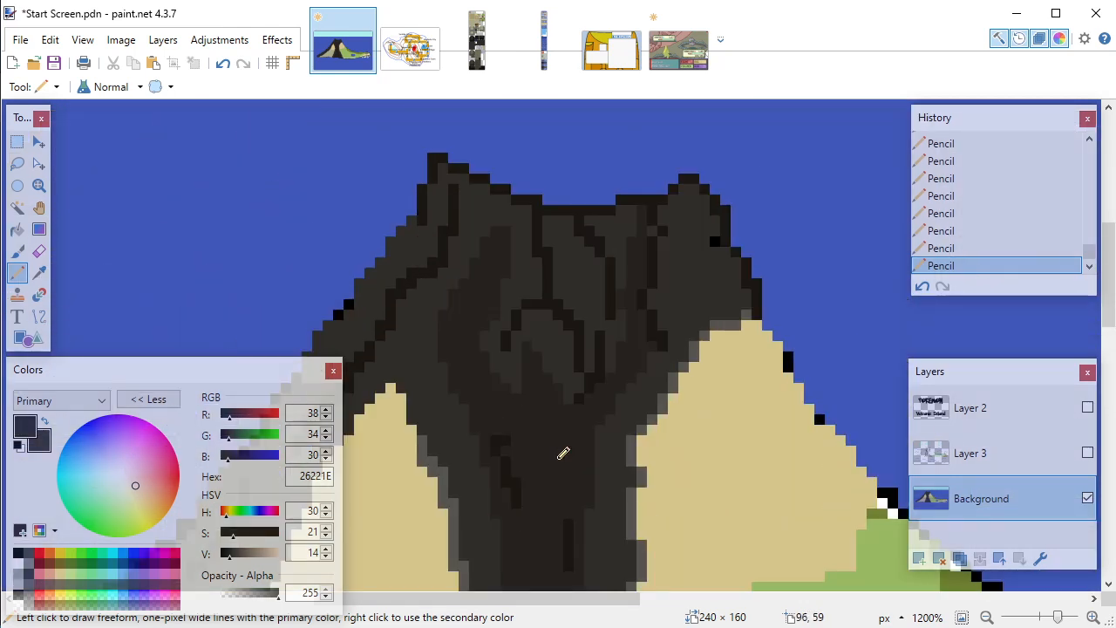
{"action": "scroll", "coordinate": [563, 453], "scroll_direction": "down", "scroll_amount": 1}
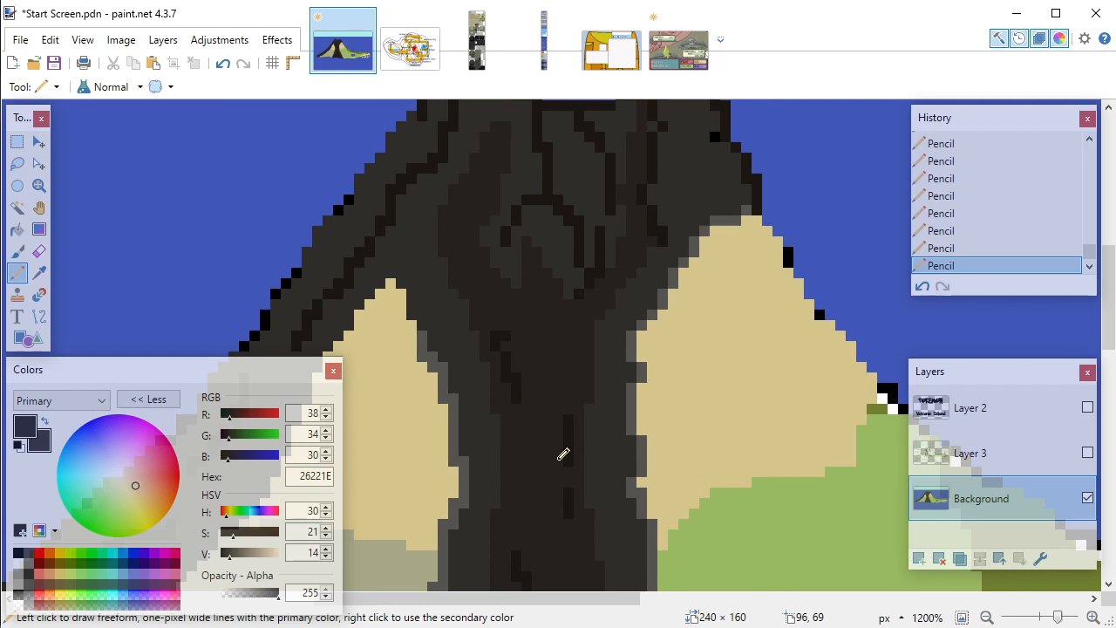
Step: Pencil more 26221E shading beside the right-hand crack and along the central cracks below the crater rim
{"action": "scroll", "coordinate": [528, 387], "scroll_direction": "up", "scroll_amount": 2}
{"action": "scroll", "coordinate": [548, 358], "scroll_direction": "down", "scroll_amount": 1}
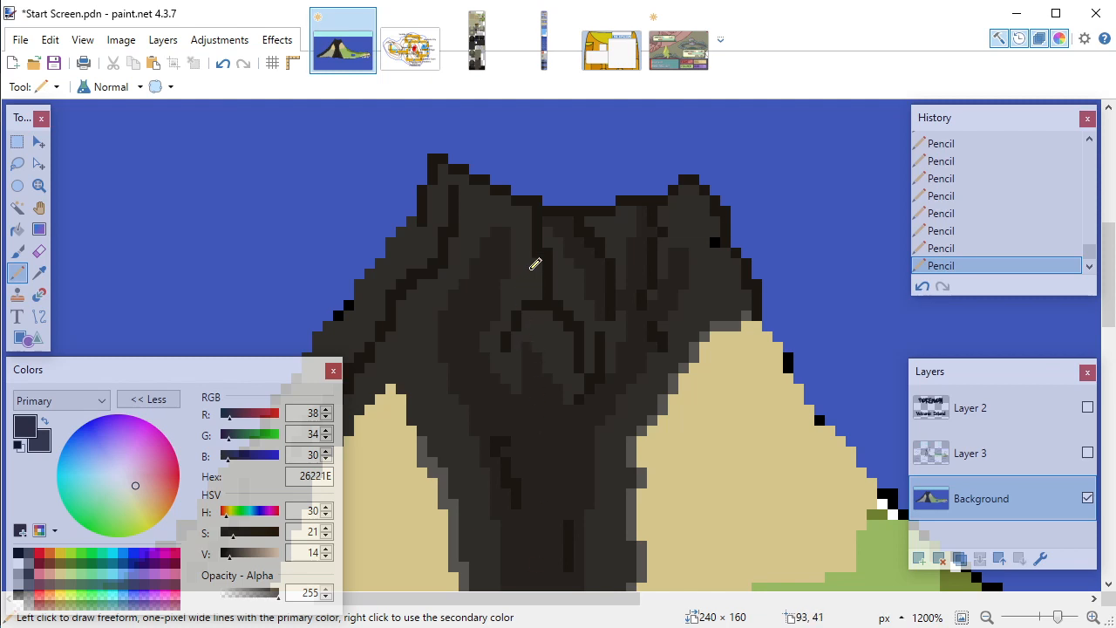
{"action": "mouse_move", "coordinate": [536, 285]}
{"action": "left_mouse_down"}
{"action": "mouse_move", "coordinate": [533, 295]}
{"action": "mouse_move", "coordinate": [523, 221]}
{"action": "left_mouse_up"}
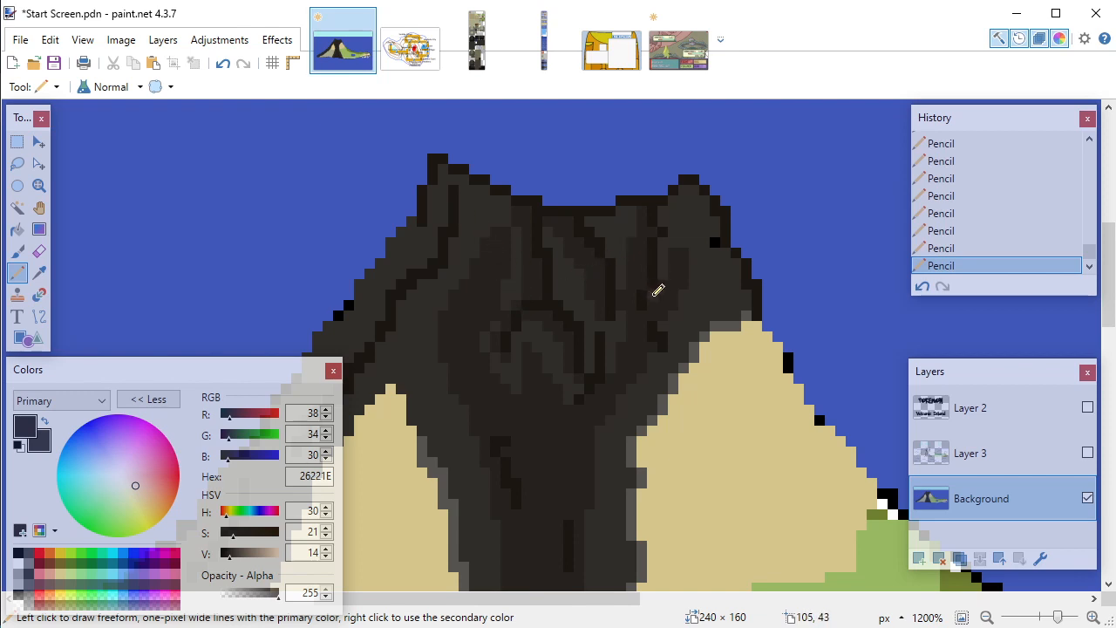
Step: Paint over the stray black pixel below the right-hand crater peak with 26221E
{"action": "scroll", "coordinate": [648, 299], "scroll_direction": "down", "scroll_amount": 2}
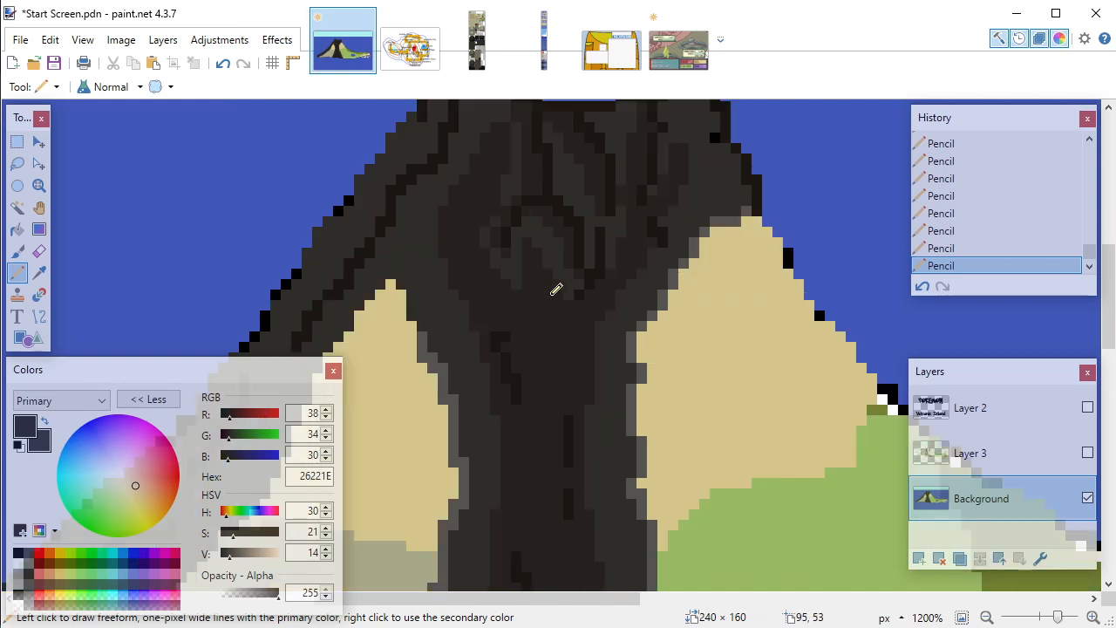
{"action": "scroll", "coordinate": [575, 279], "scroll_direction": "up", "scroll_amount": 3}
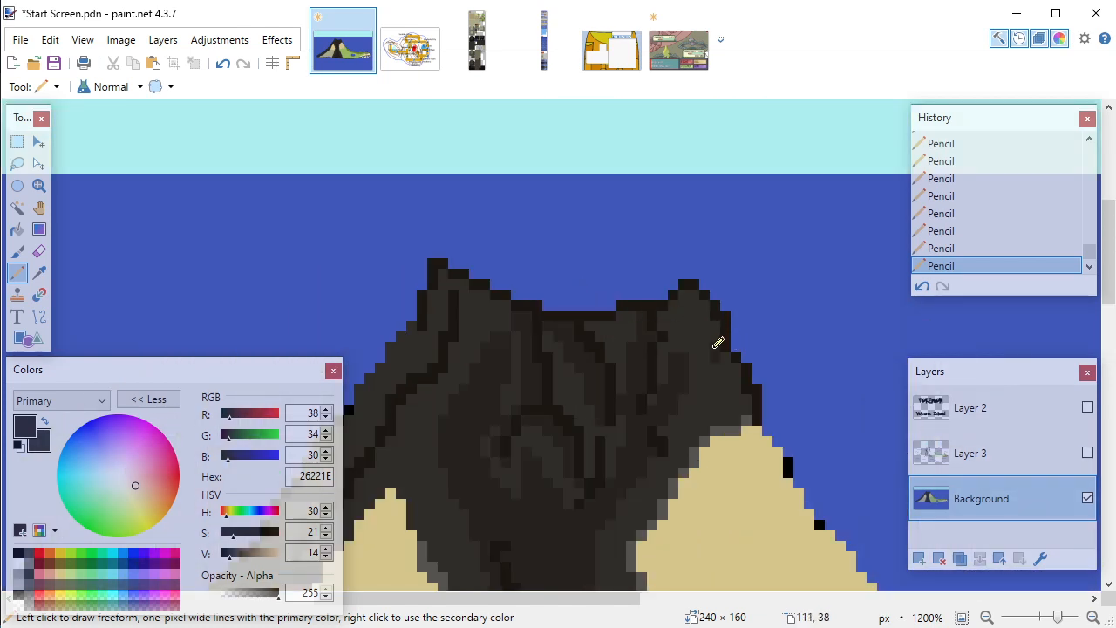
{"action": "scroll", "coordinate": [610, 334], "scroll_direction": "down", "scroll_amount": 4}
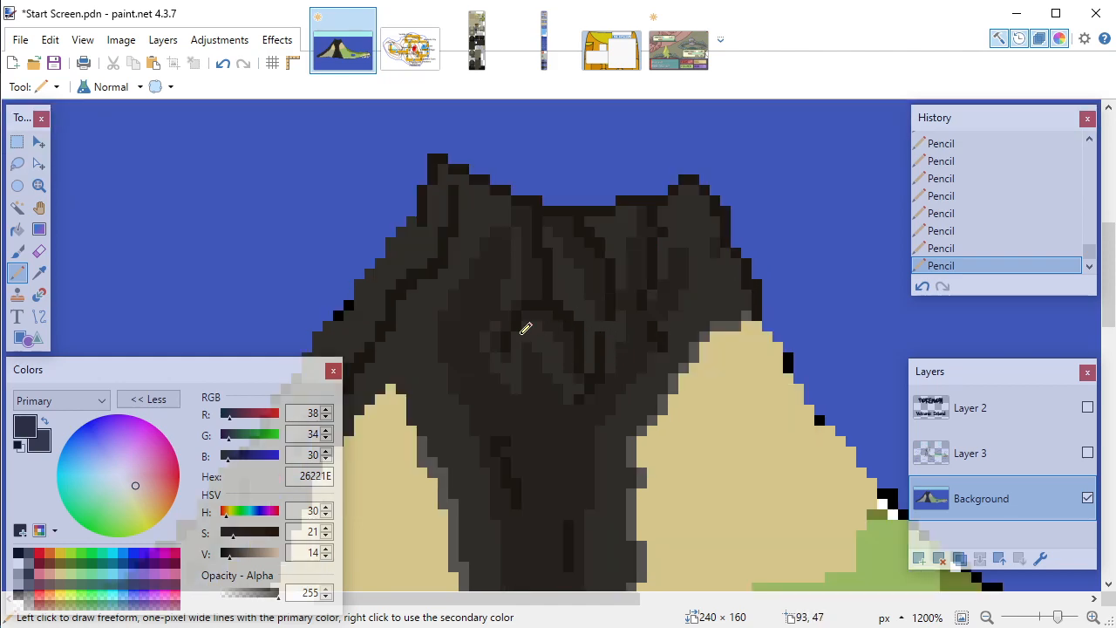
{"action": "scroll", "coordinate": [497, 329], "scroll_direction": "down", "scroll_amount": 2}
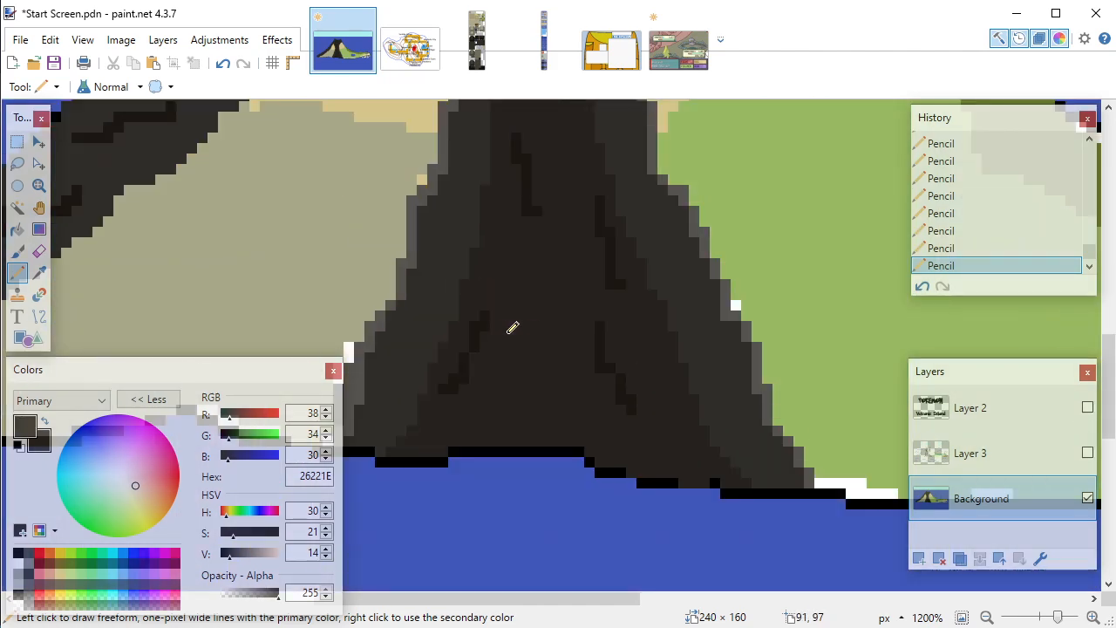
{"action": "scroll", "coordinate": [530, 327], "scroll_direction": "up", "scroll_amount": 4}
{"action": "scroll", "coordinate": [534, 328], "scroll_direction": "up", "scroll_amount": 2}
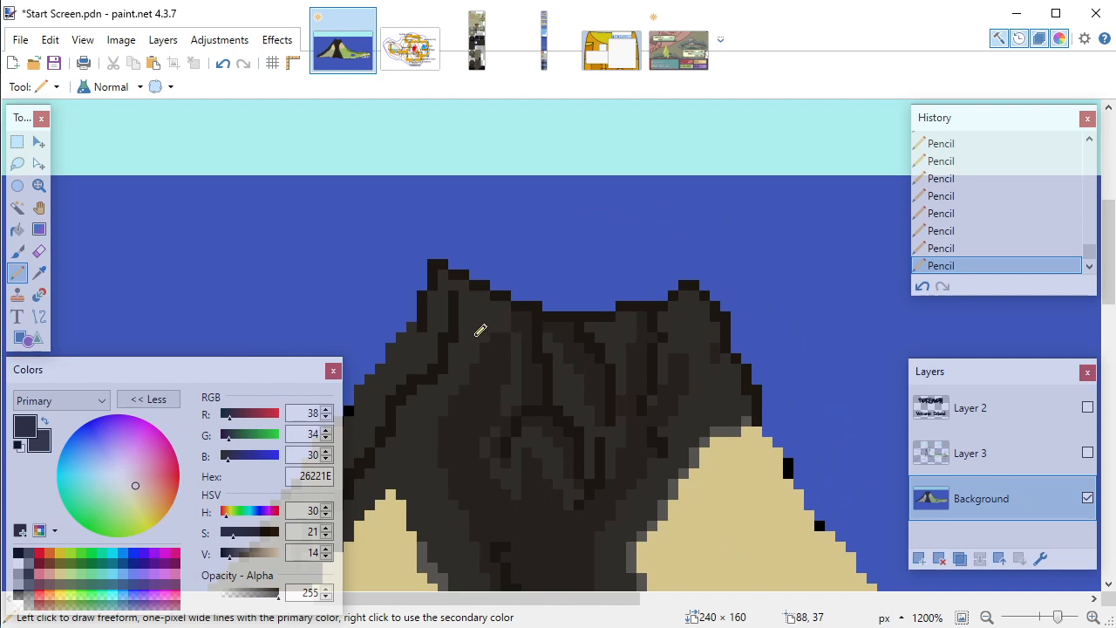
Step: Pencil 26221E shading along the lower end of the long crack on the volcano's left slope
{"action": "scroll", "coordinate": [460, 340], "scroll_direction": "down", "scroll_amount": 1}
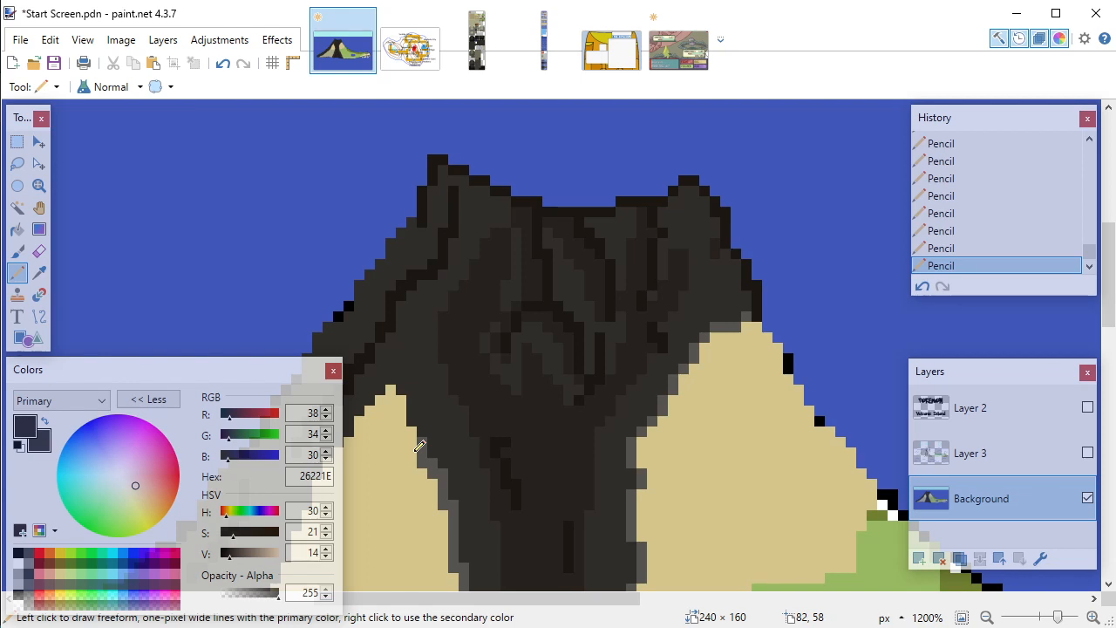
{"action": "left_click_drag", "start_coordinate": [526, 601], "coordinate": [463, 601]}
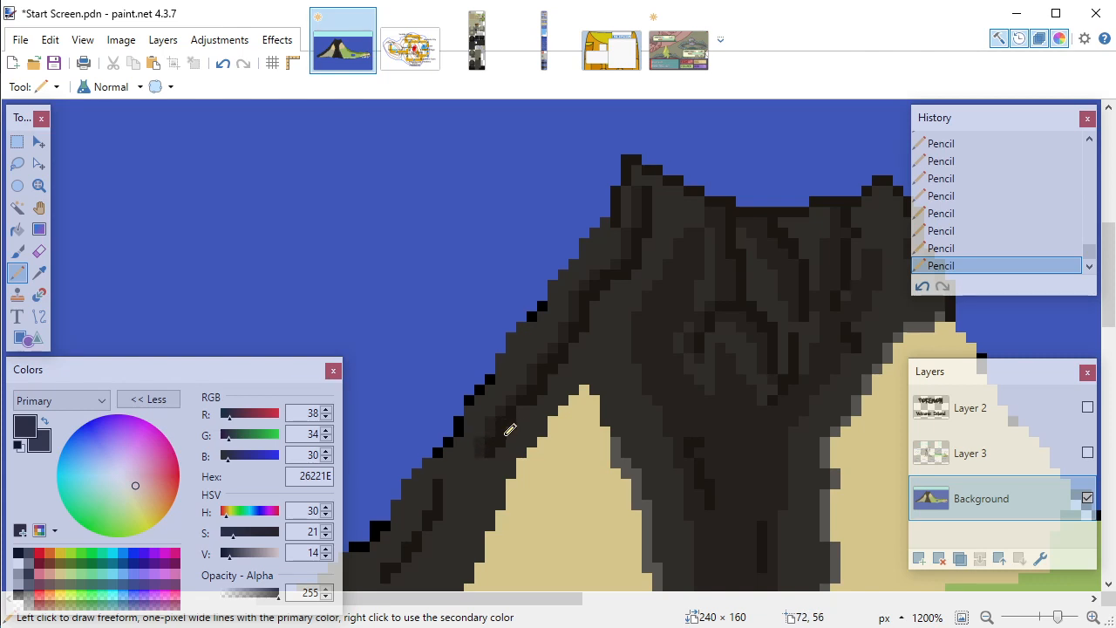
{"action": "scroll", "coordinate": [707, 439], "scroll_direction": "down", "scroll_amount": 1}
{"action": "scroll", "coordinate": [712, 439], "scroll_direction": "up", "scroll_amount": 1}
{"action": "scroll", "coordinate": [733, 419], "scroll_direction": "up", "scroll_amount": 1}
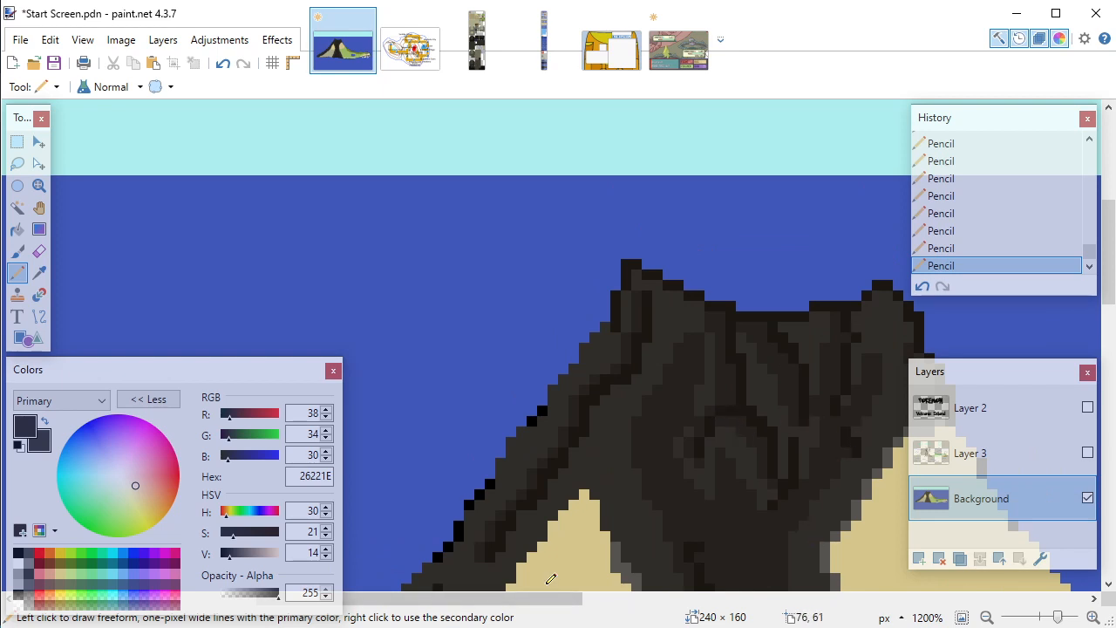
{"action": "left_click_drag", "start_coordinate": [553, 600], "coordinate": [573, 600]}
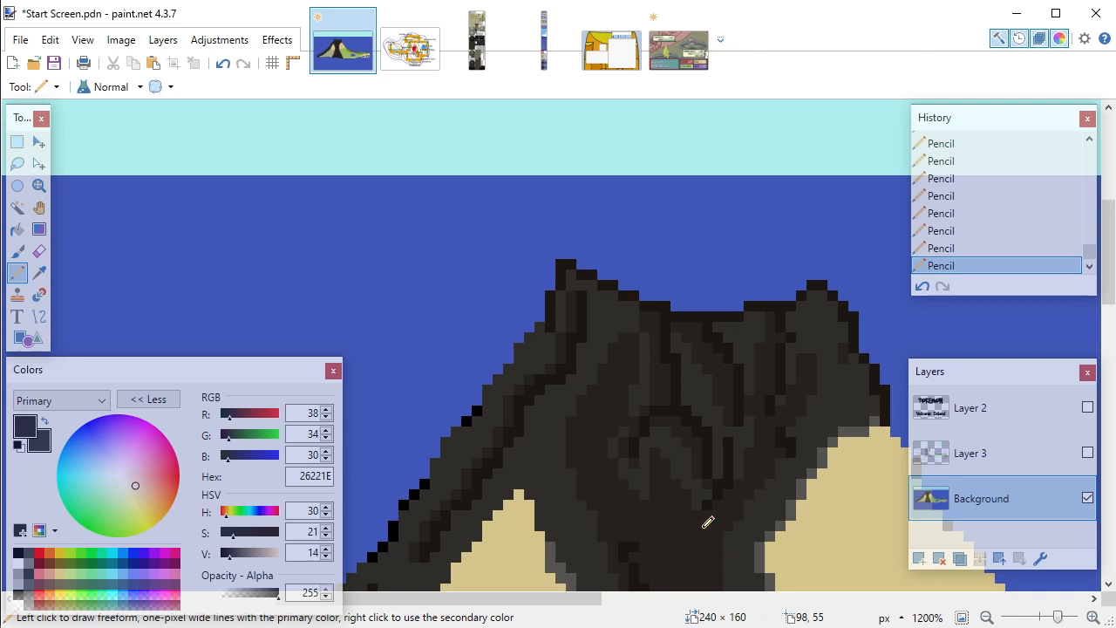
Step: Pencil more 26221E shading just below the right-hand crater peak
{"action": "scroll", "coordinate": [692, 456], "scroll_direction": "down", "scroll_amount": 3}
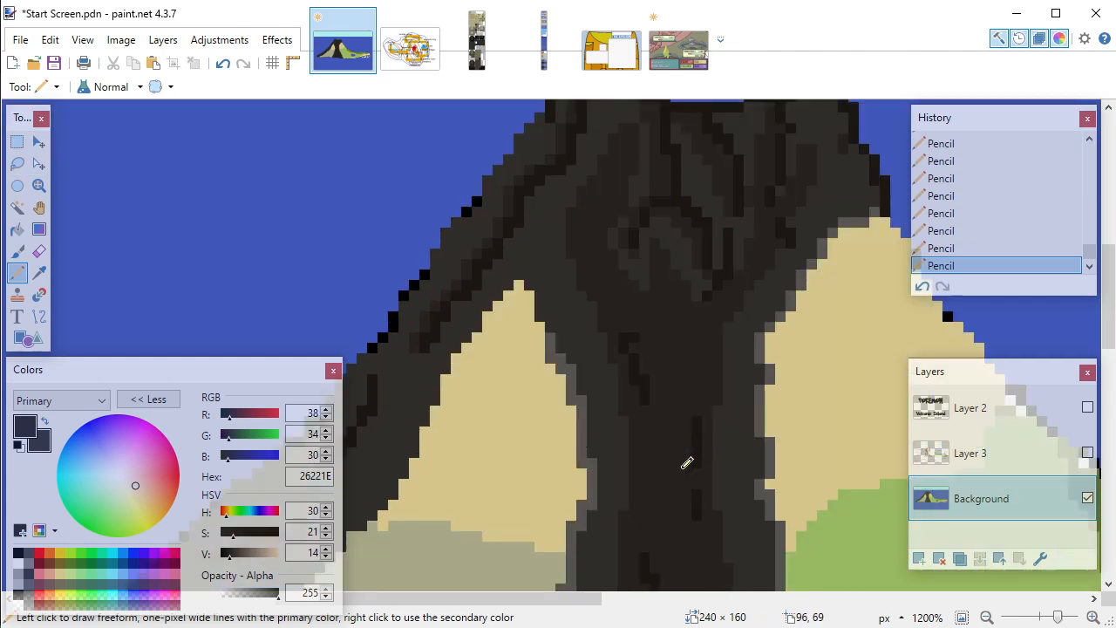
{"action": "scroll", "coordinate": [685, 436], "scroll_direction": "up", "scroll_amount": 1}
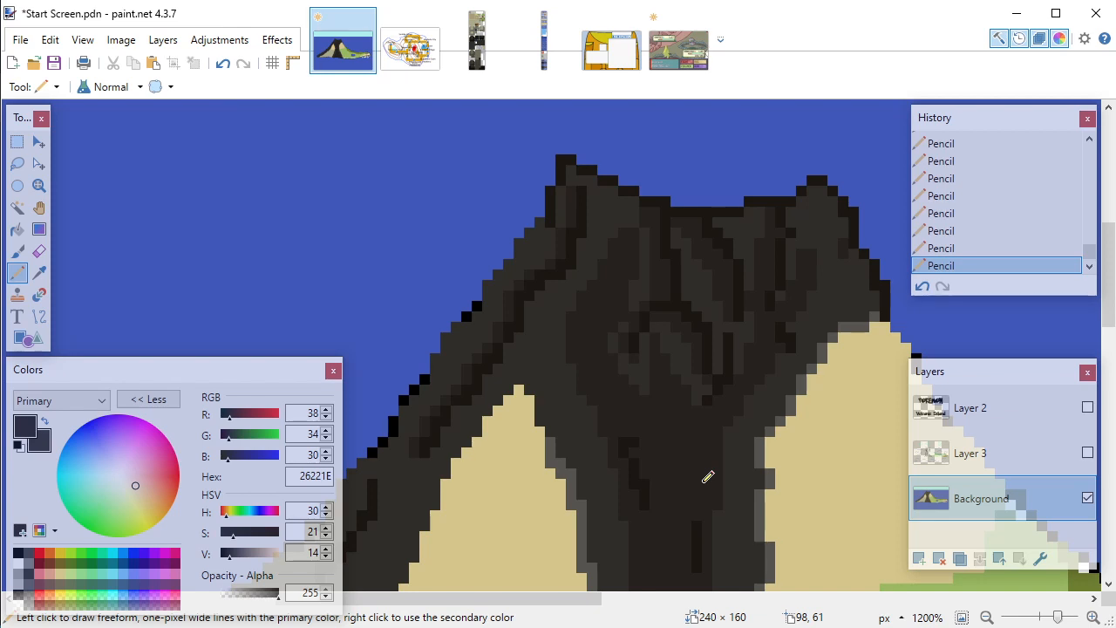
{"action": "scroll", "coordinate": [672, 414], "scroll_direction": "down", "scroll_amount": 5}
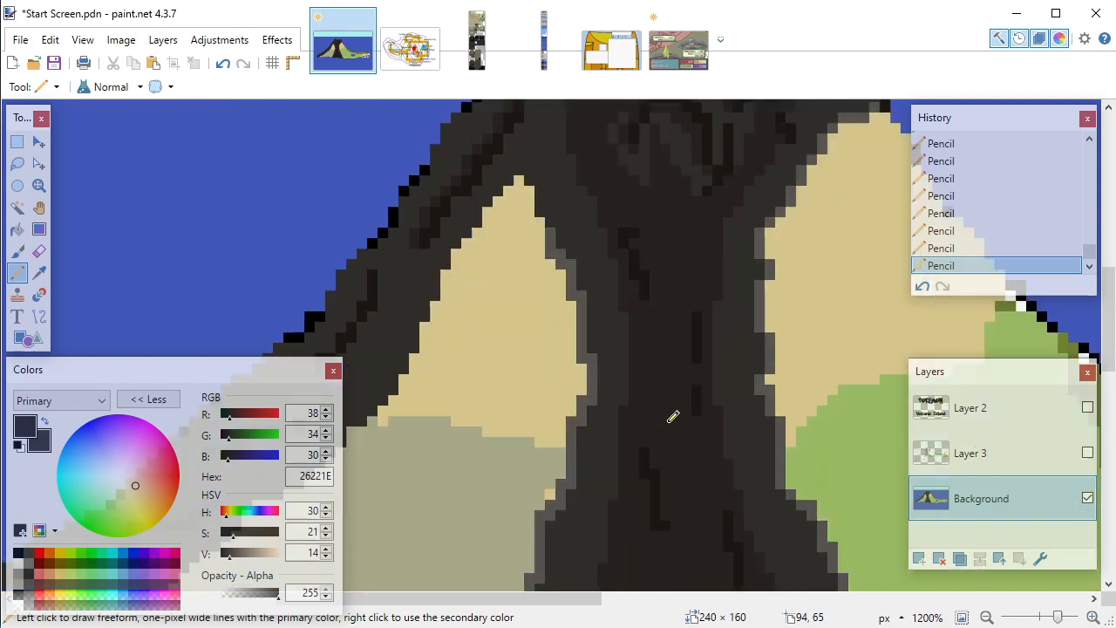
{"action": "scroll", "coordinate": [816, 416], "scroll_direction": "down", "scroll_amount": 1}
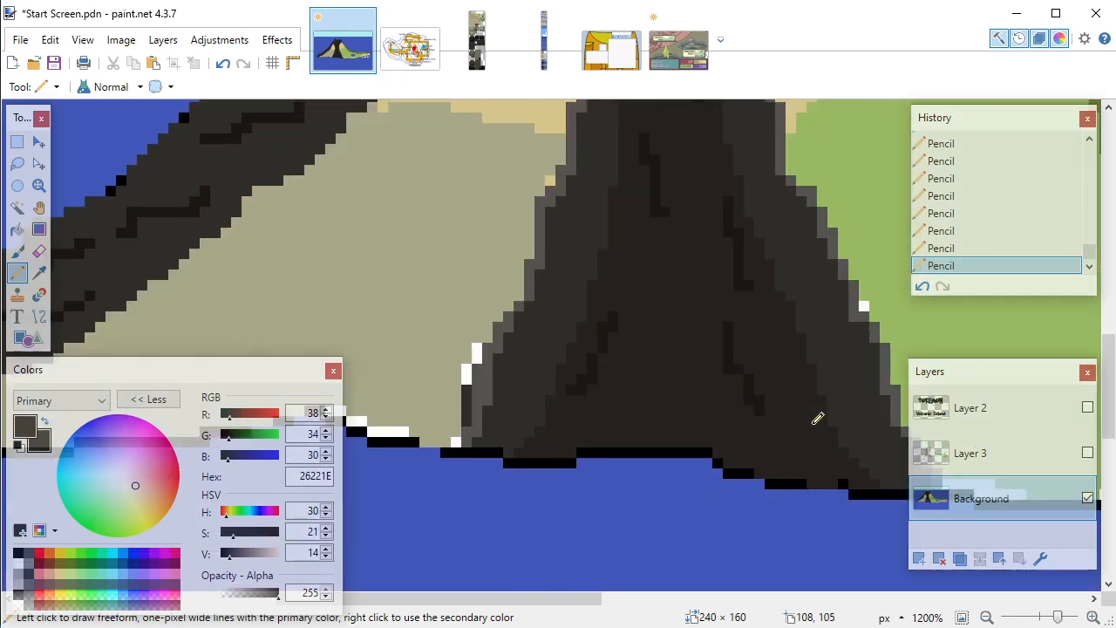
{"action": "scroll", "coordinate": [824, 432], "scroll_direction": "up", "scroll_amount": 2}
{"action": "scroll", "coordinate": [755, 430], "scroll_direction": "up", "scroll_amount": 3}
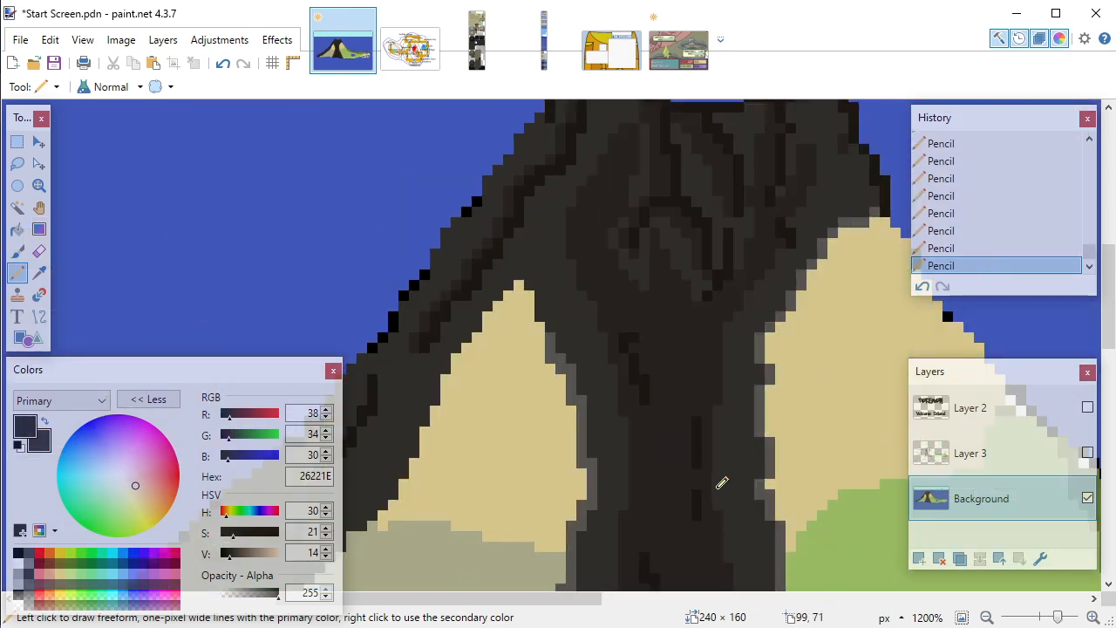
{"action": "scroll", "coordinate": [723, 408], "scroll_direction": "up", "scroll_amount": 3}
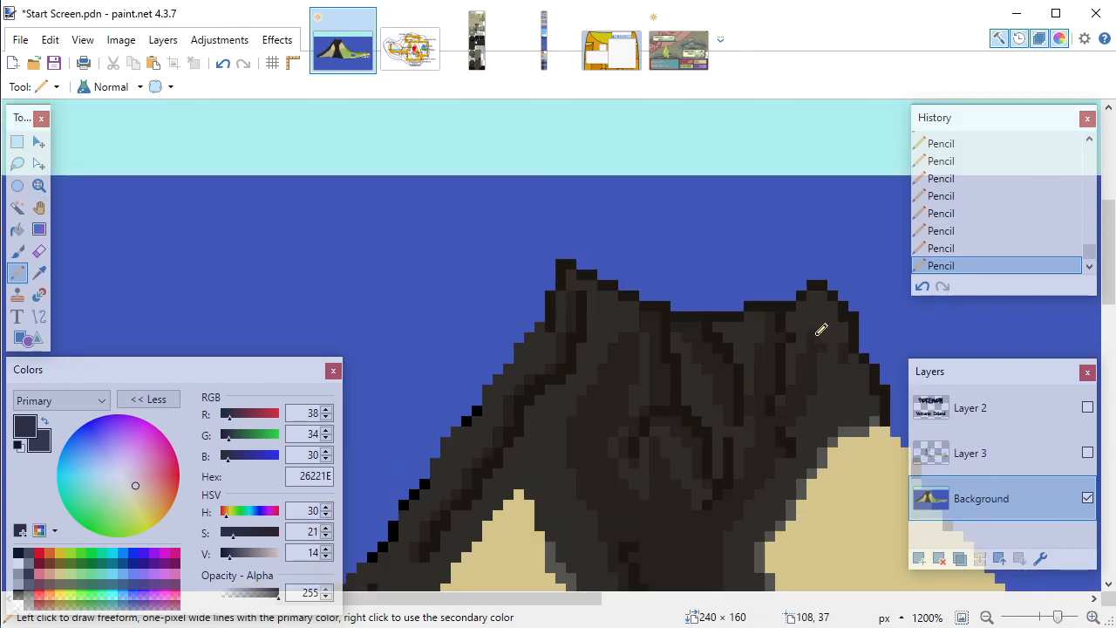
{"action": "scroll", "coordinate": [828, 338], "scroll_direction": "down", "scroll_amount": 1}
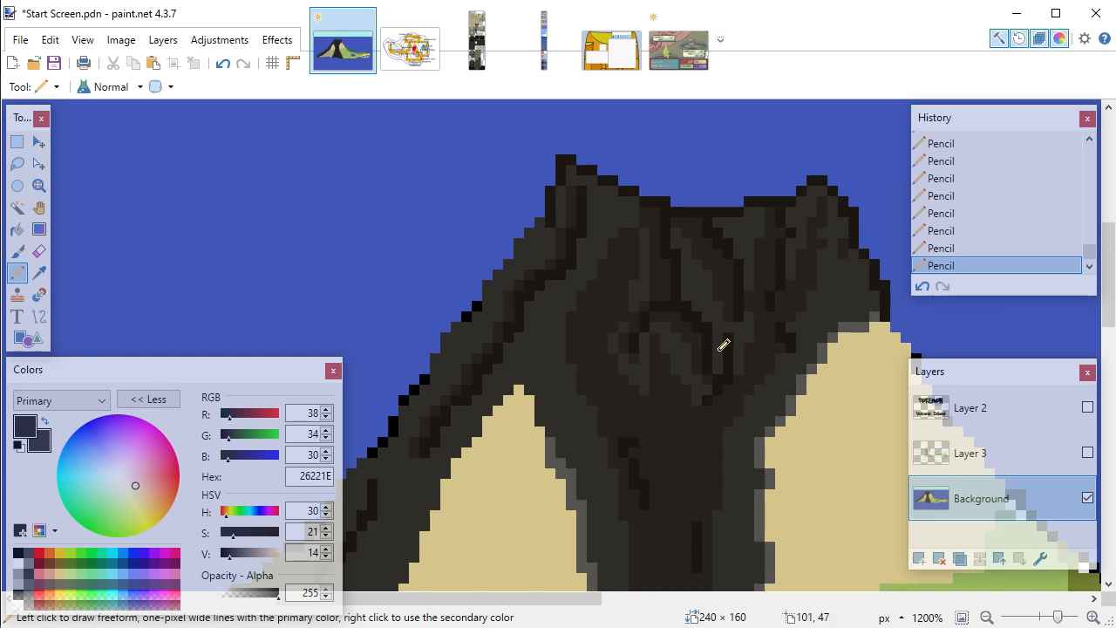
Step: Extend the 26221E shading branch outward towards the left slope, above the tip of the left sand patch
{"action": "scroll", "coordinate": [681, 335], "scroll_direction": "down", "scroll_amount": 1}
{"action": "scroll", "coordinate": [621, 330], "scroll_direction": "up", "scroll_amount": 1}
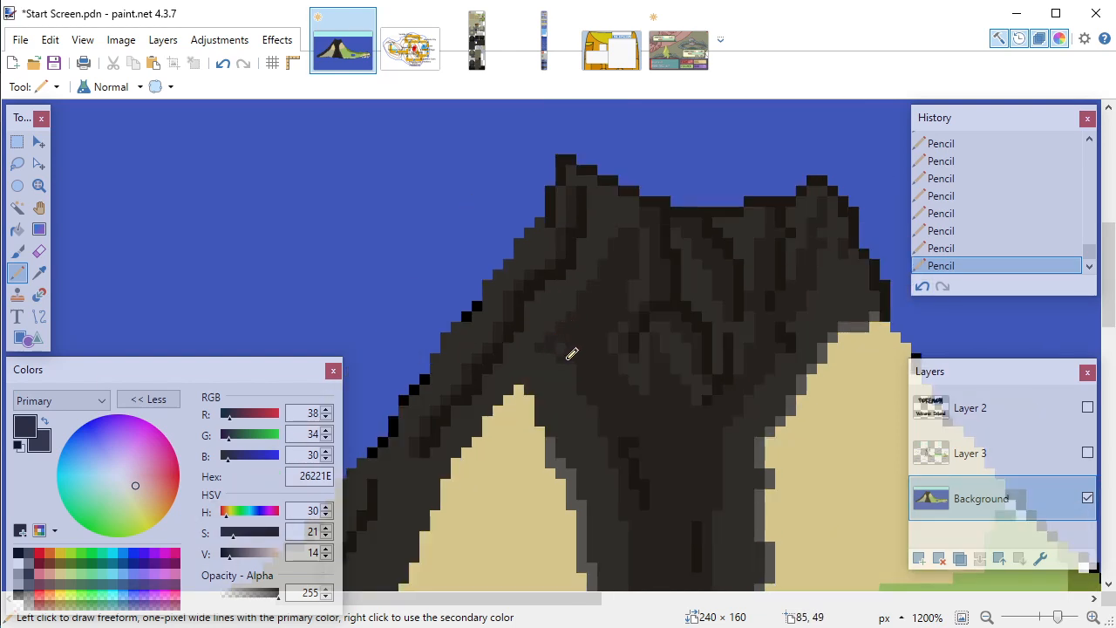
{"action": "scroll", "coordinate": [598, 379], "scroll_direction": "down", "scroll_amount": 1}
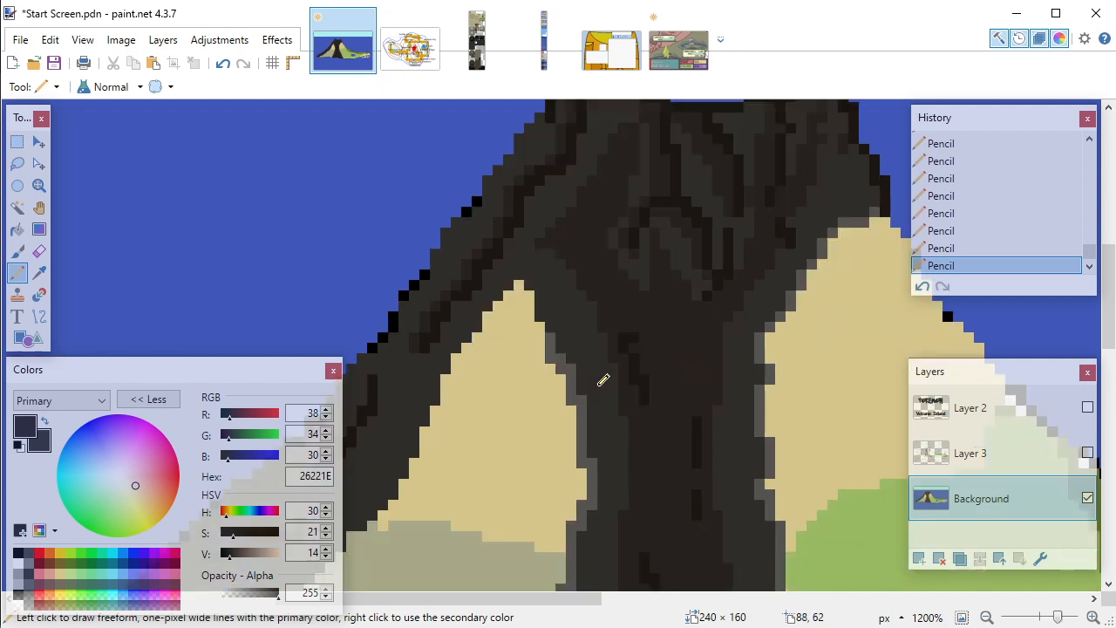
Step: Sample the crack colour 1C1712 and pencil a short stepped crack at the top of the central channel
{"action": "key", "text": "k"}
{"action": "left_click", "coordinate": [639, 367]}
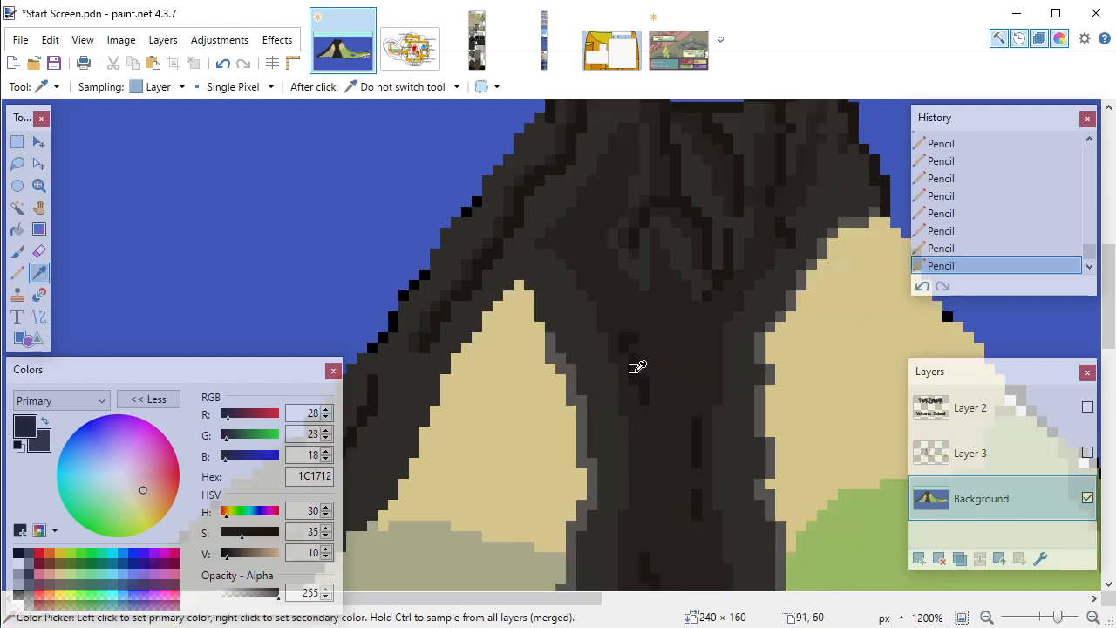
{"action": "key", "text": "l"}
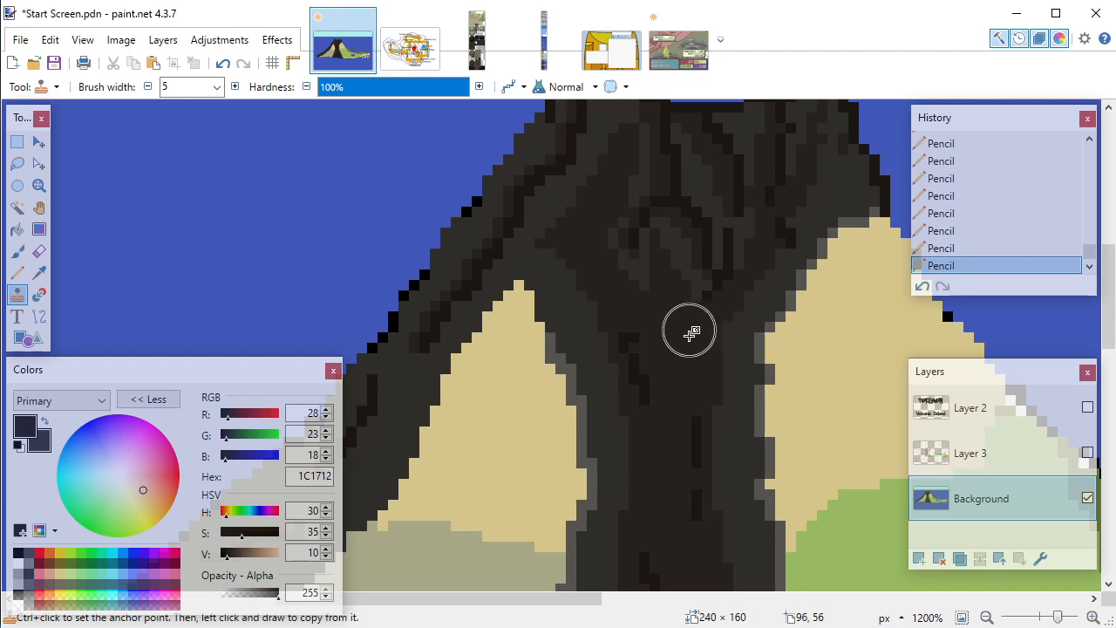
{"action": "key", "text": "p"}
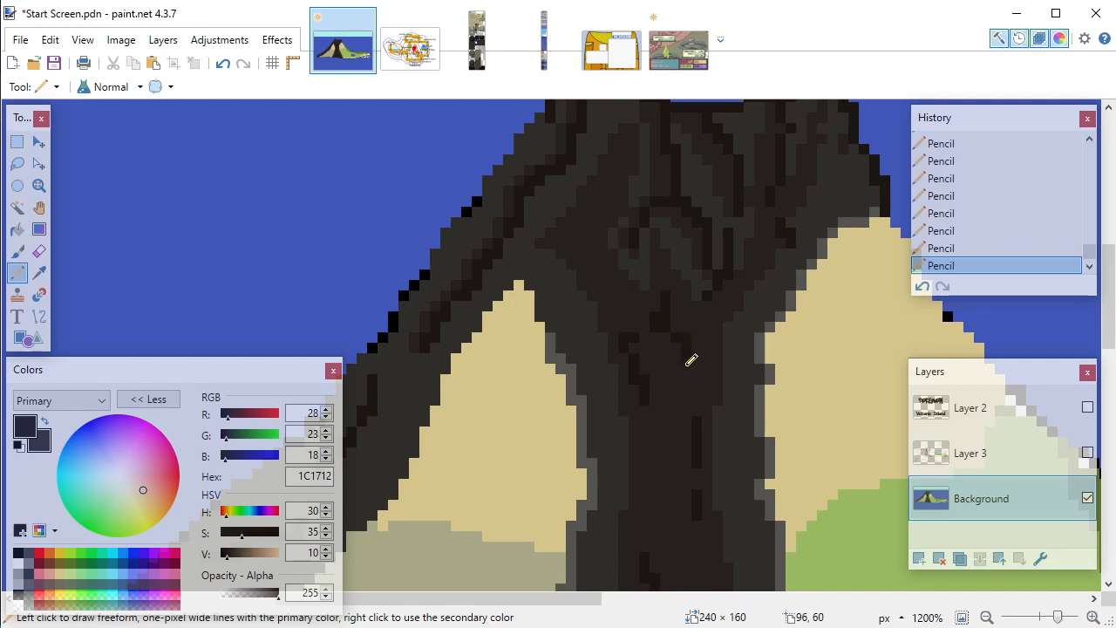
Step: Sample 26221E and paint over the middle of the new upper-channel crack to split it into two pieces
{"action": "key", "text": "k"}
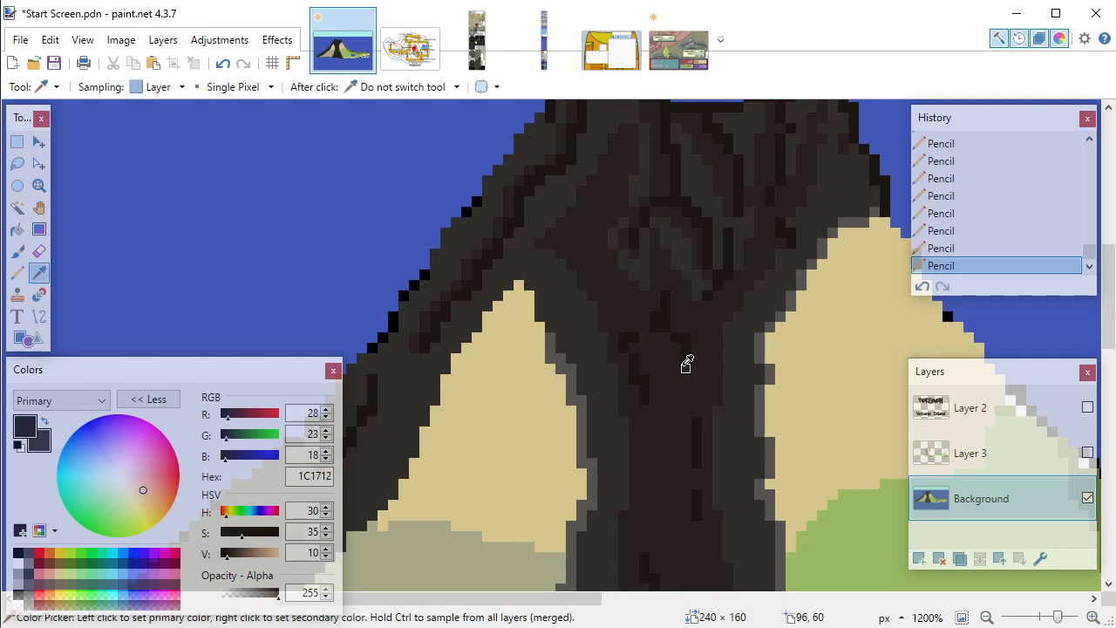
{"action": "left_click", "coordinate": [664, 357]}
{"action": "key", "text": "p"}
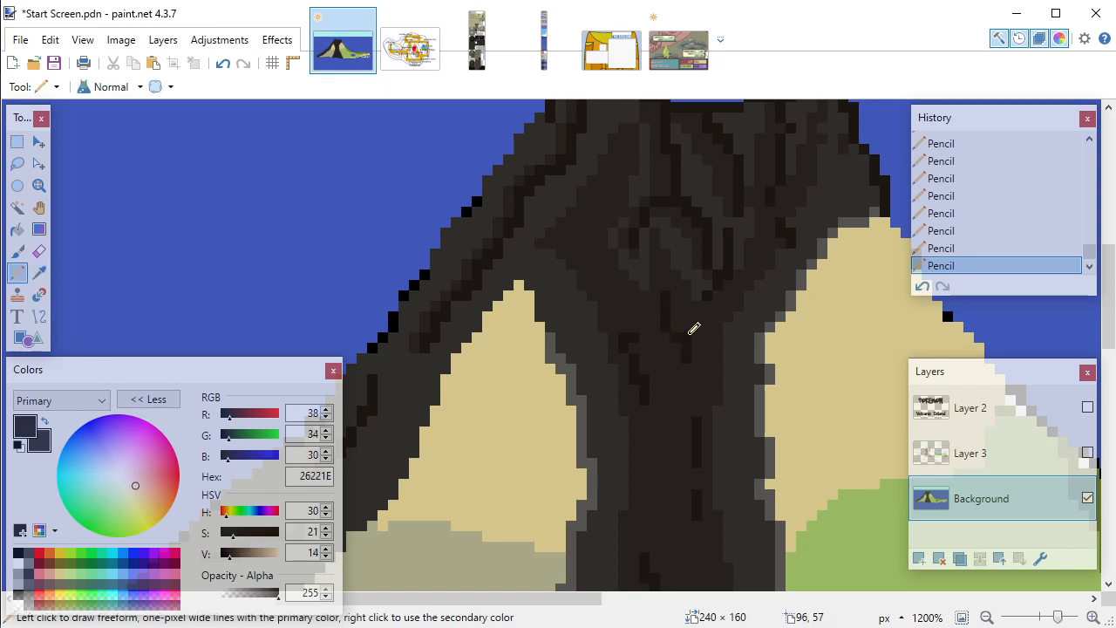
Step: Resample 1C1712 and pencil a short stepped vertical crack in the middle of the widening lower channel
{"action": "key", "text": "k"}
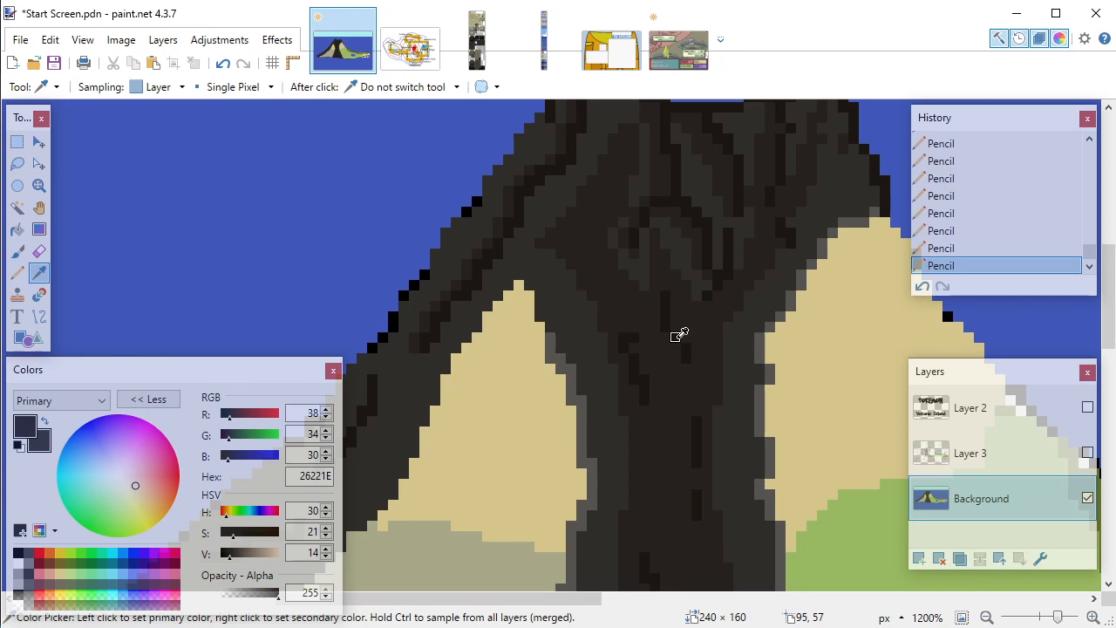
{"action": "left_click", "coordinate": [677, 336]}
{"action": "scroll", "coordinate": [678, 341], "scroll_direction": "down", "scroll_amount": 2}
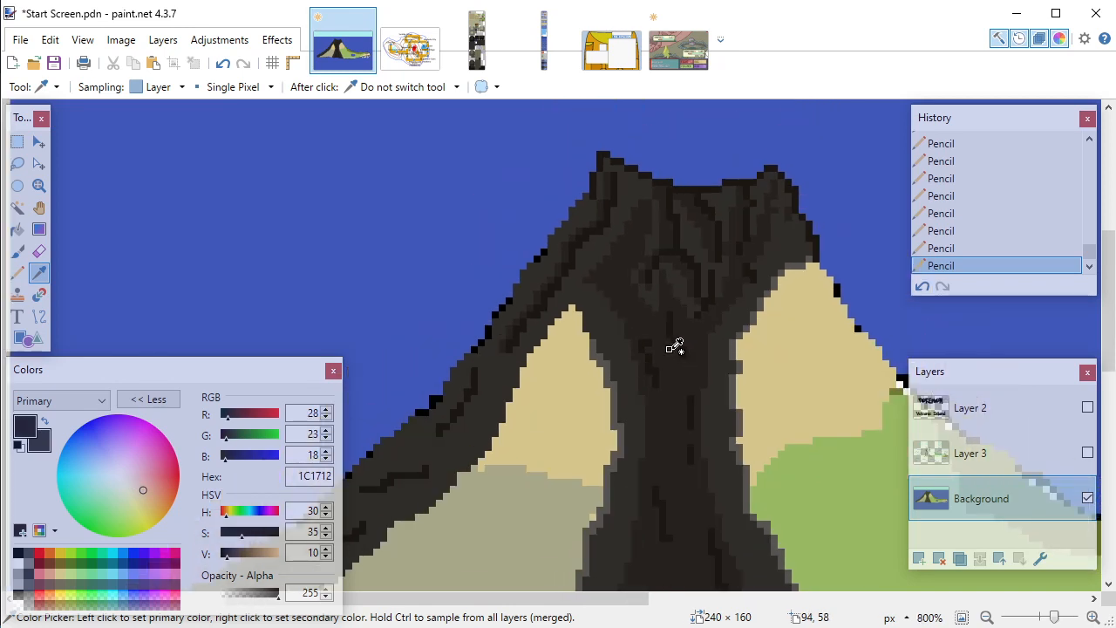
{"action": "scroll", "coordinate": [695, 394], "scroll_direction": "down", "scroll_amount": 2}
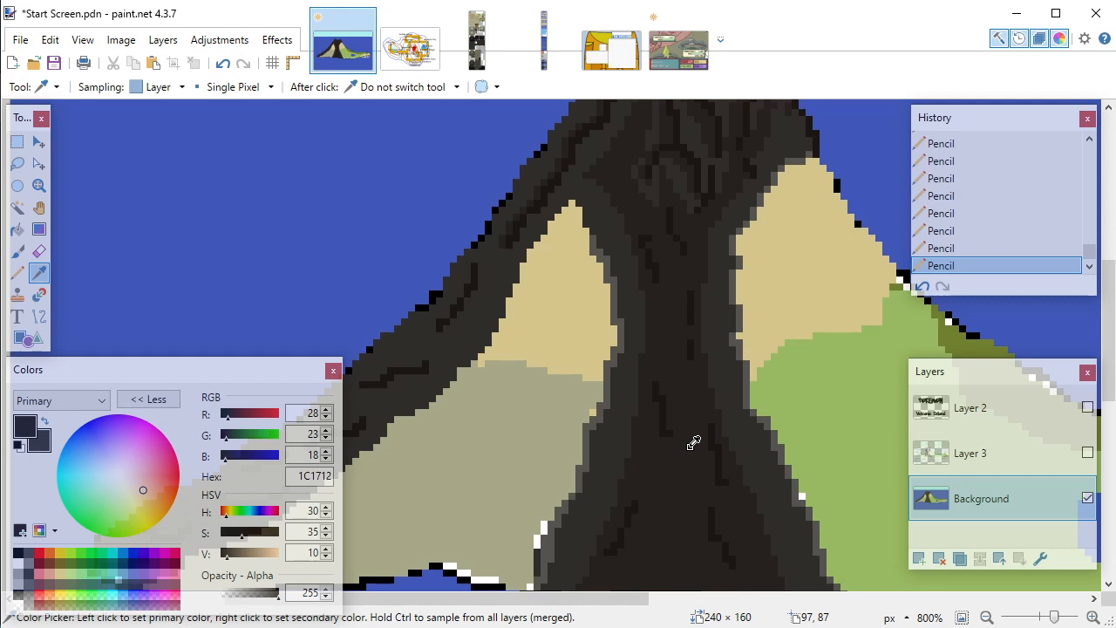
{"action": "scroll", "coordinate": [675, 424], "scroll_direction": "down", "scroll_amount": 4}
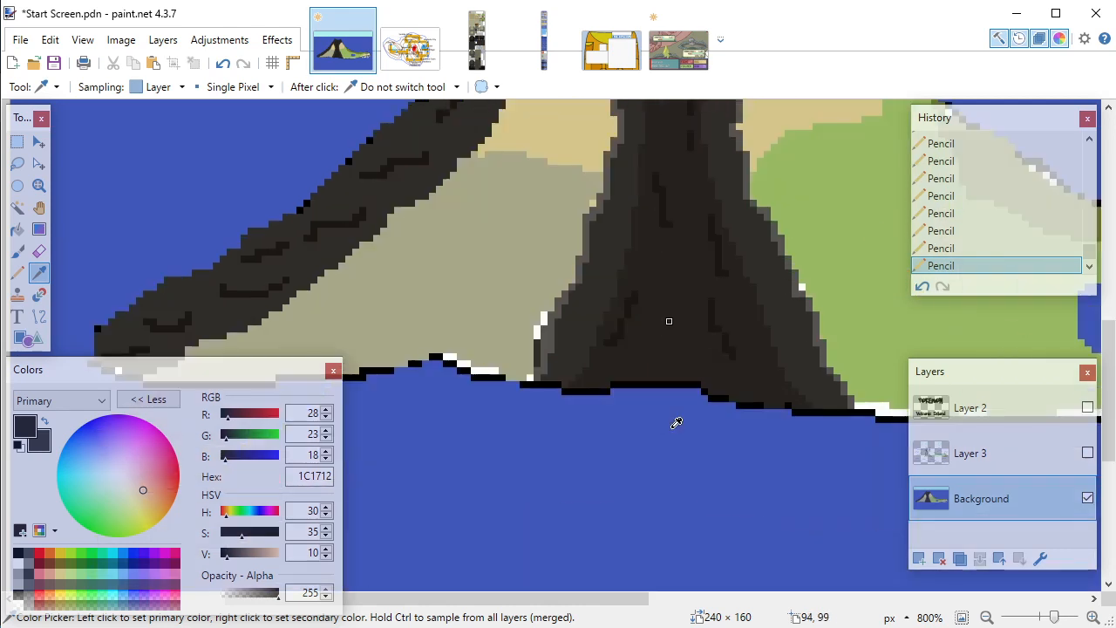
{"action": "scroll", "coordinate": [678, 424], "scroll_direction": "up", "scroll_amount": 4}
{"action": "scroll", "coordinate": [687, 402], "scroll_direction": "up", "scroll_amount": 1}
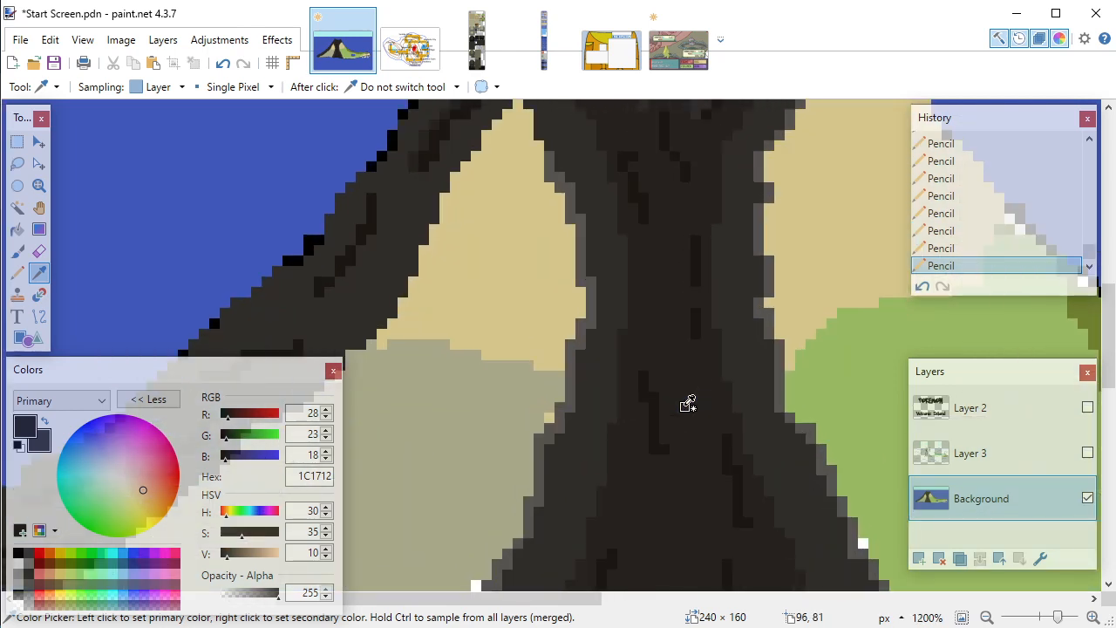
{"action": "key", "text": "p"}
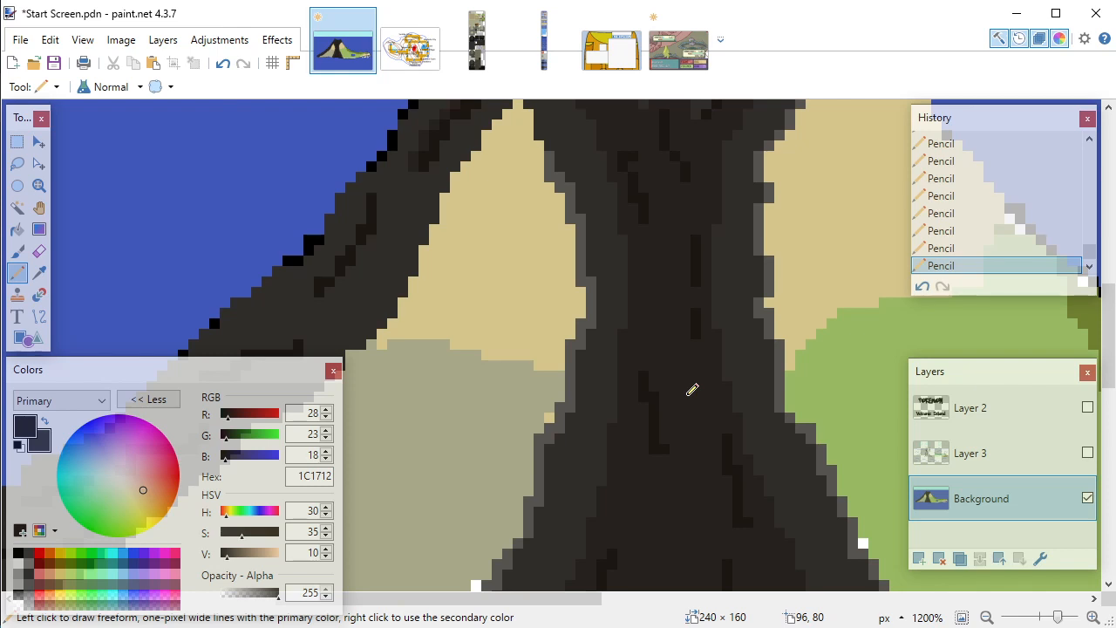
{"action": "scroll", "coordinate": [672, 344], "scroll_direction": "down", "scroll_amount": 3}
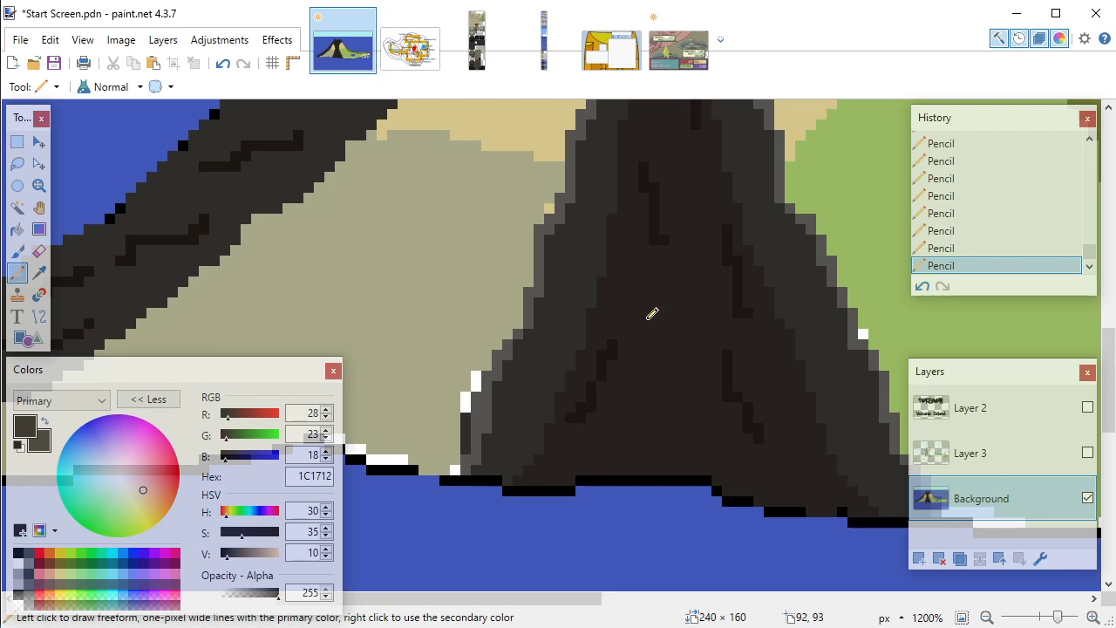
{"action": "mouse_move", "coordinate": [651, 290]}
{"action": "left_mouse_down"}
{"action": "mouse_move", "coordinate": [668, 354]}
{"action": "mouse_move", "coordinate": [695, 384]}
{"action": "mouse_move", "coordinate": [695, 411]}
{"action": "mouse_move", "coordinate": [693, 379]}
{"action": "mouse_move", "coordinate": [695, 395]}
{"action": "left_mouse_up"}
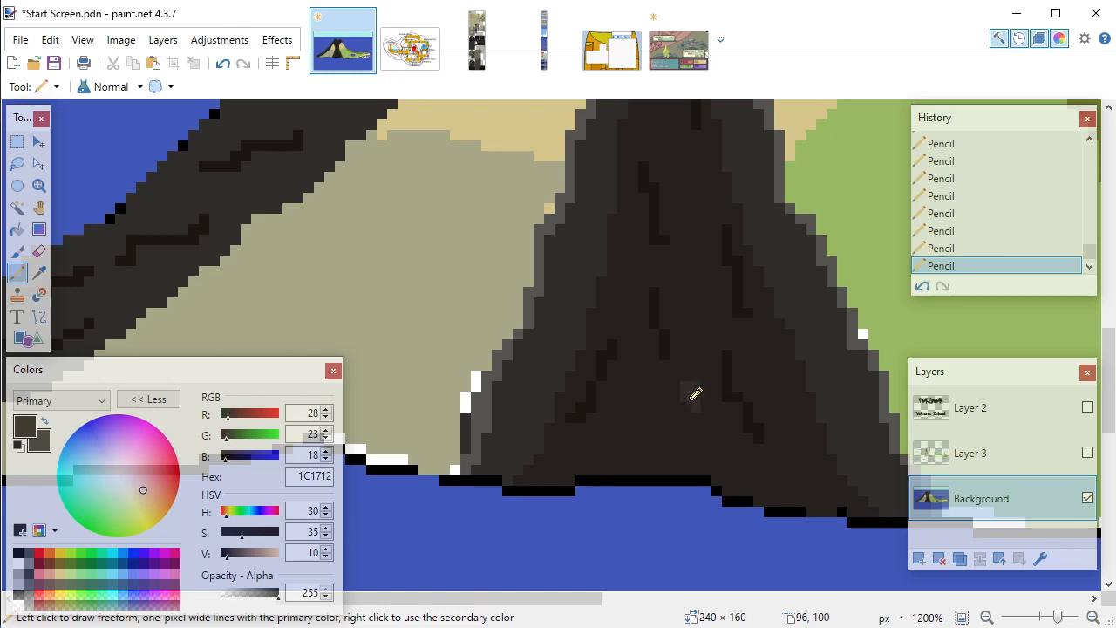
Step: Sample 26221E and paint over the stray pixels just below and right of the new lower-channel crack
{"action": "key", "text": "k"}
{"action": "left_click", "coordinate": [667, 393]}
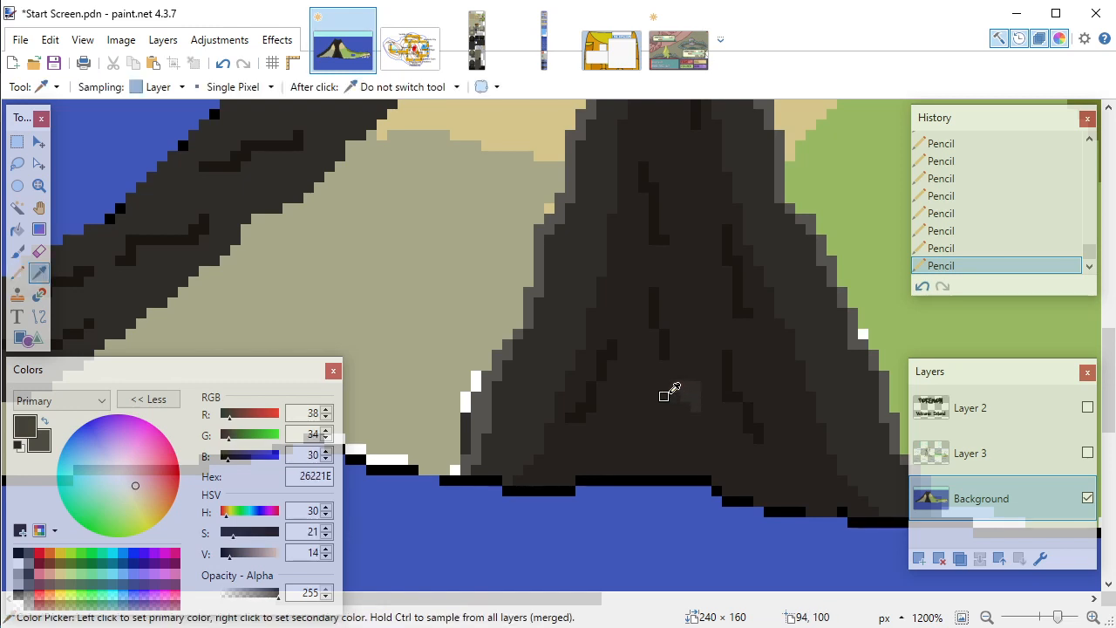
{"action": "key", "text": "p"}
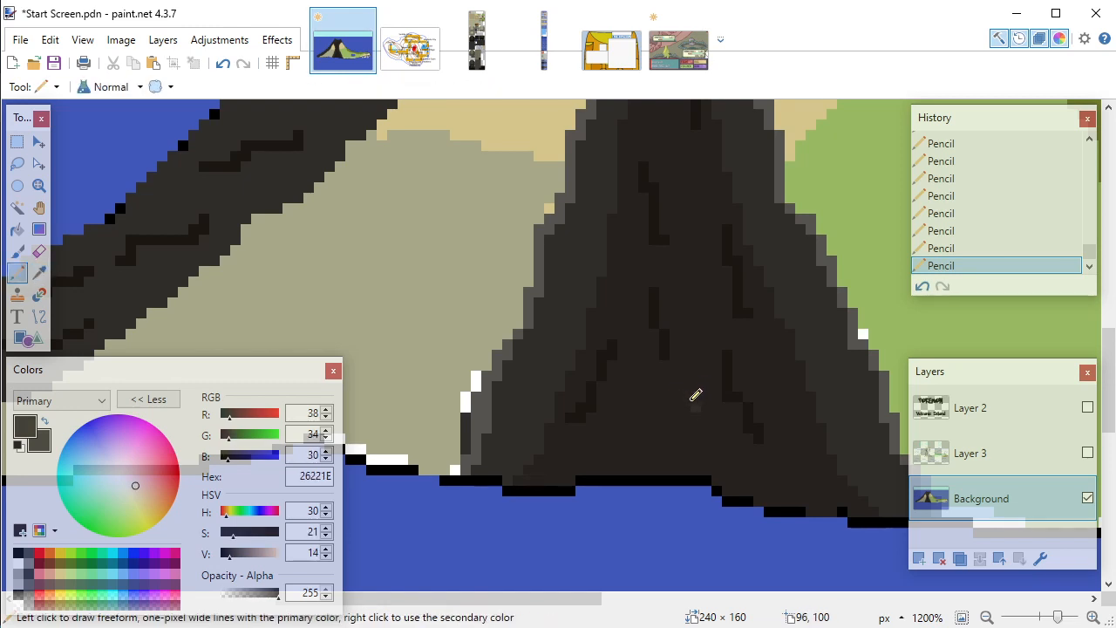
Step: Resample 1C1712, pencil a second crack slanting down-left near the channel's base, and set 26221E as the secondary colour
{"action": "key", "text": "k"}
{"action": "left_click", "coordinate": [654, 318]}
{"action": "key", "text": "p"}
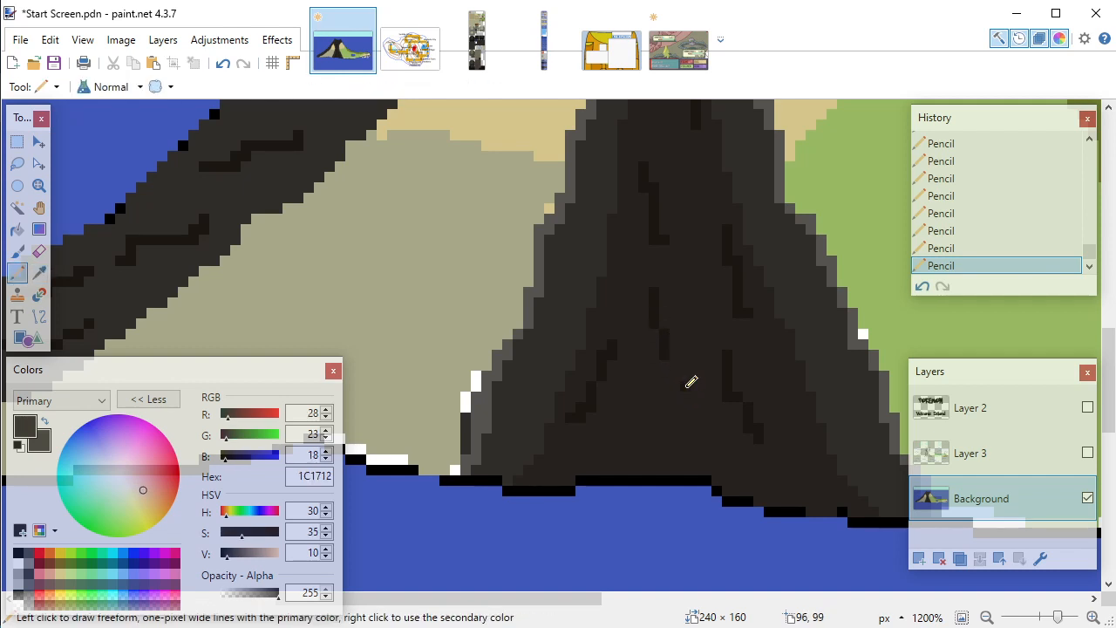
{"action": "left_click_drag", "start_coordinate": [688, 385], "coordinate": [669, 431]}
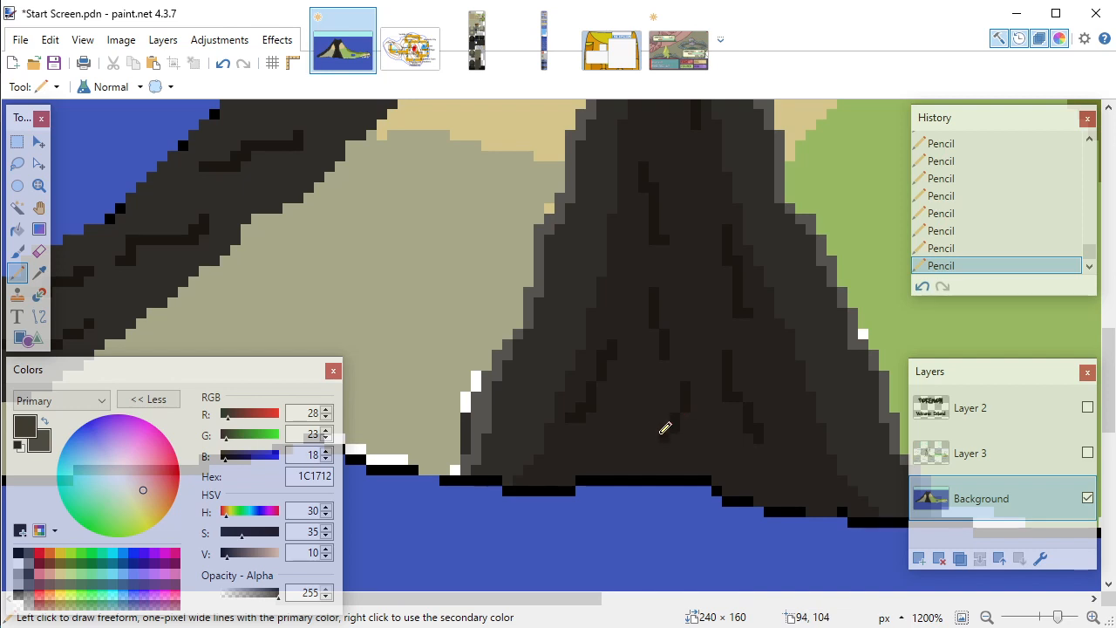
{"action": "key", "text": "k"}
{"action": "right_click", "coordinate": [721, 390]}
{"action": "key", "text": "p"}
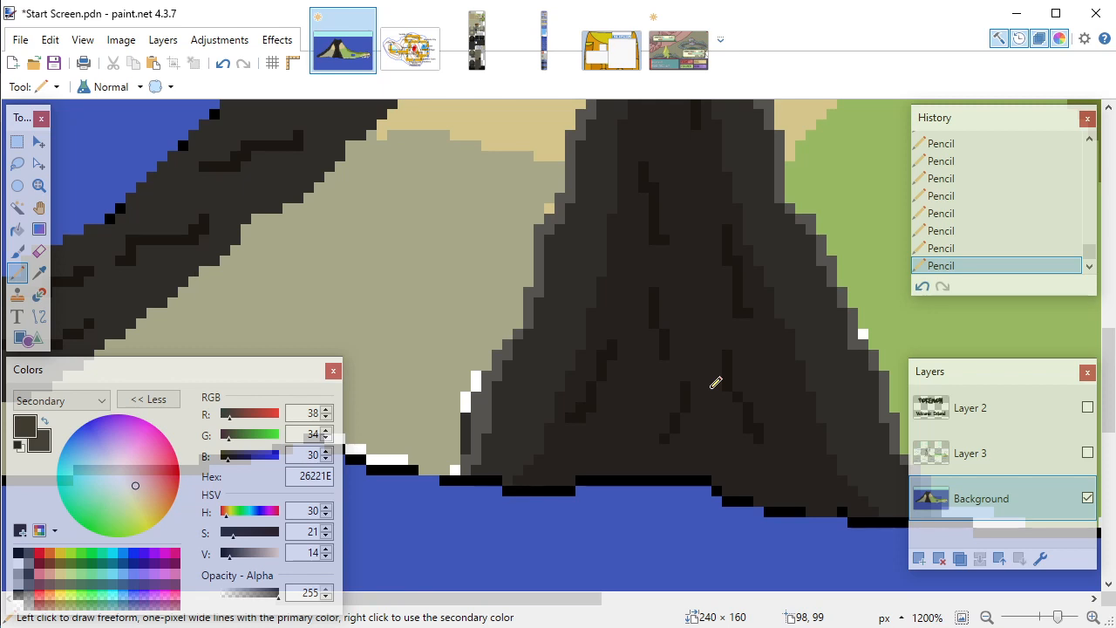
{"action": "scroll", "coordinate": [698, 381], "scroll_direction": "up", "scroll_amount": 5}
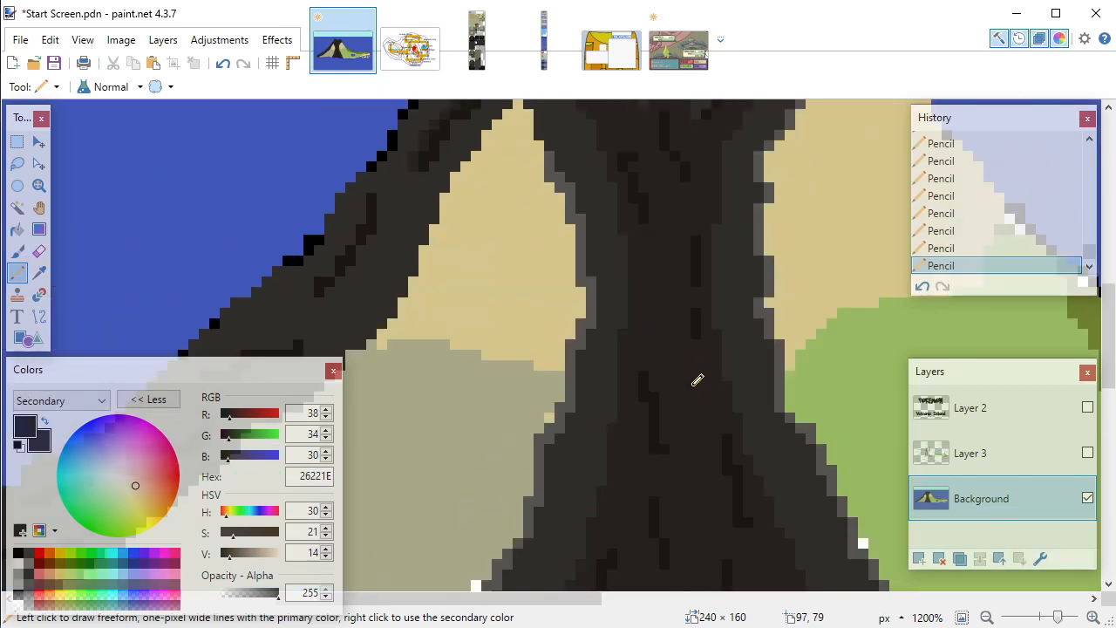
{"action": "scroll", "coordinate": [698, 381], "scroll_direction": "down", "scroll_amount": 2}
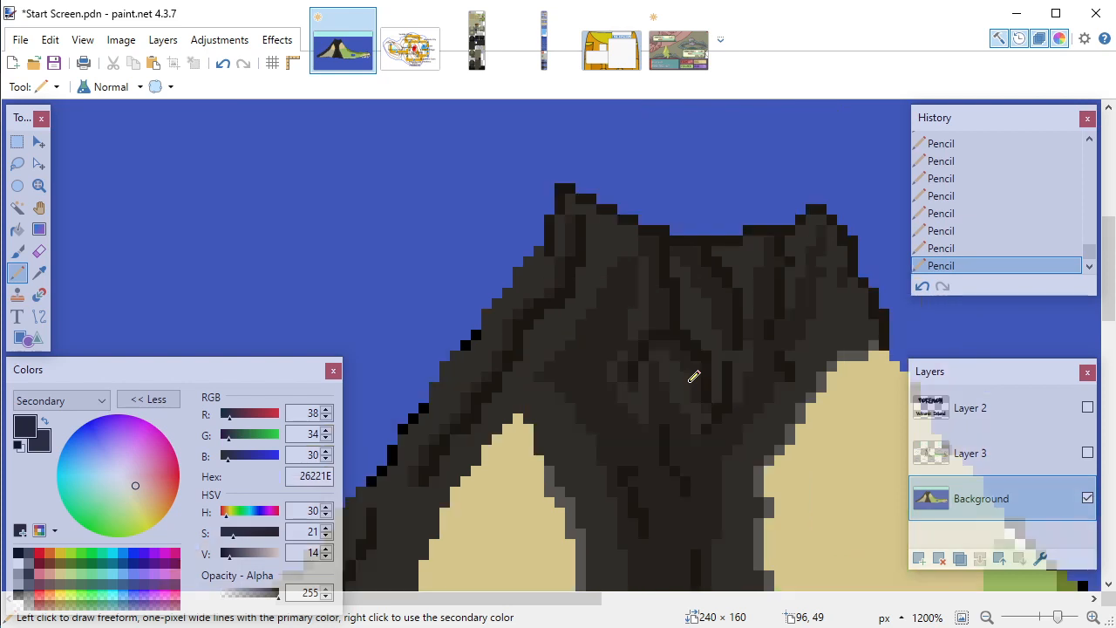
{"action": "scroll", "coordinate": [694, 377], "scroll_direction": "up", "scroll_amount": 3}
{"action": "key", "text": "k"}
{"action": "left_click", "coordinate": [559, 274]}
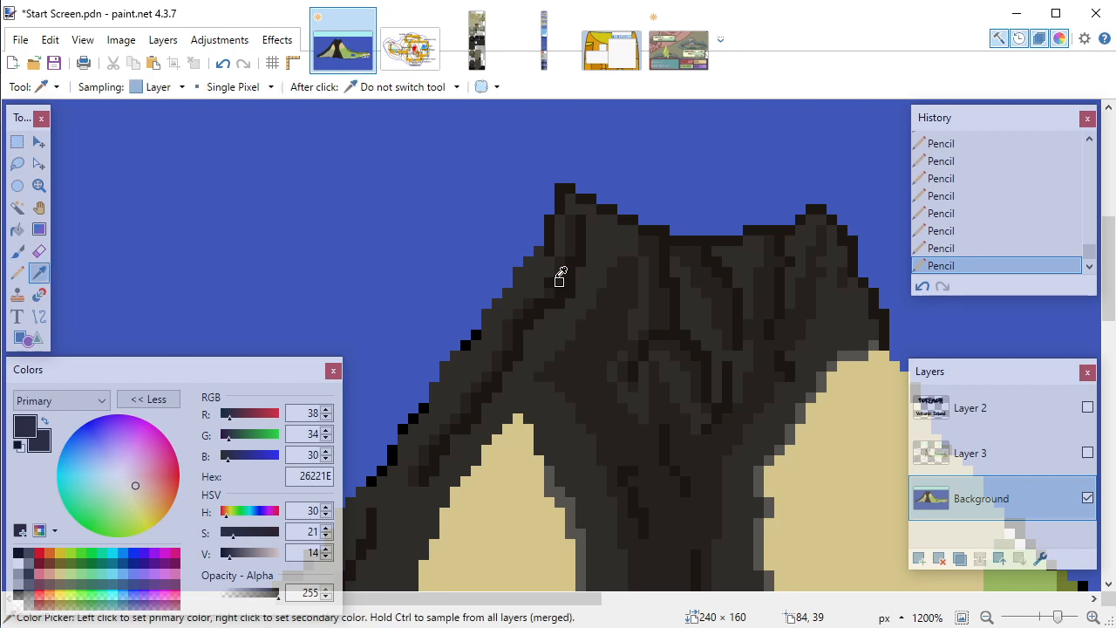
{"action": "key", "text": "l"}
{"action": "left_click", "coordinate": [549, 282]}
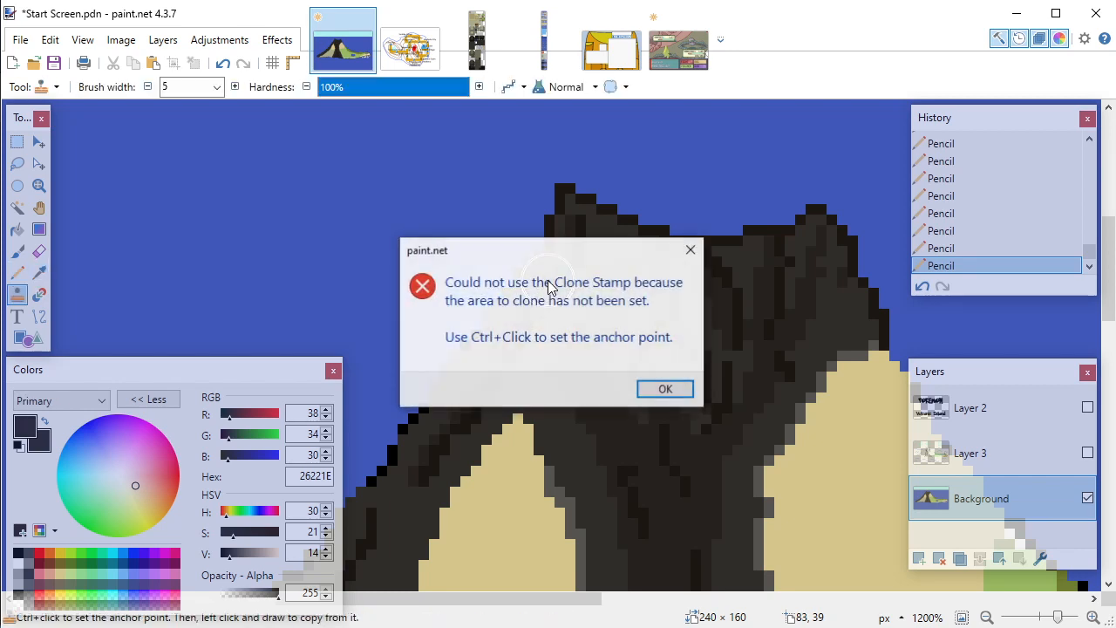
{"action": "left_click", "coordinate": [667, 389]}
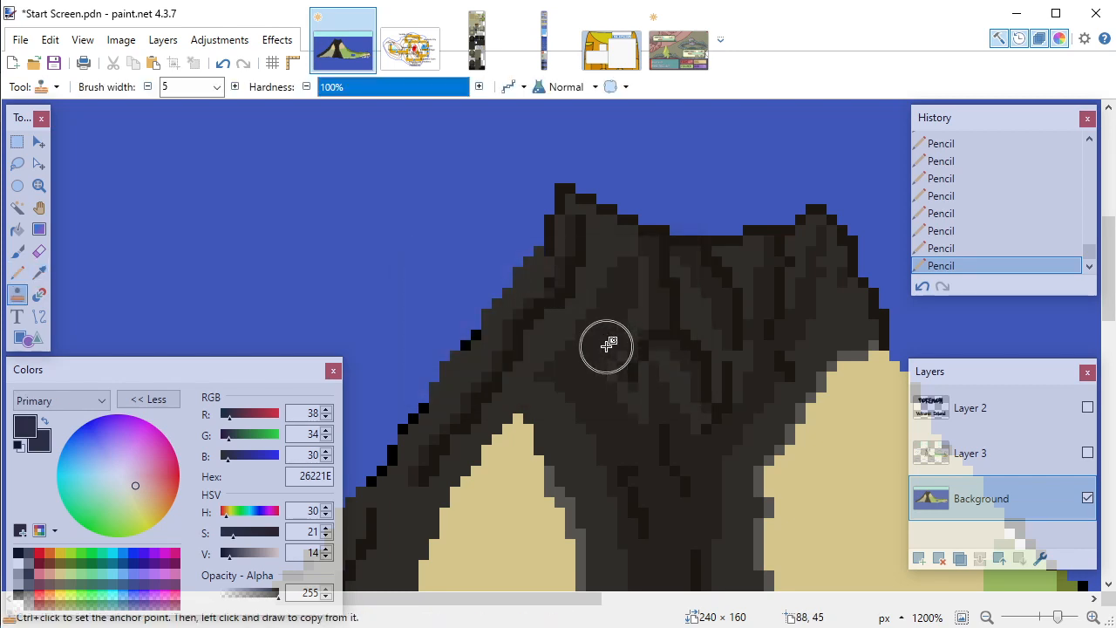
{"action": "key", "text": "p"}
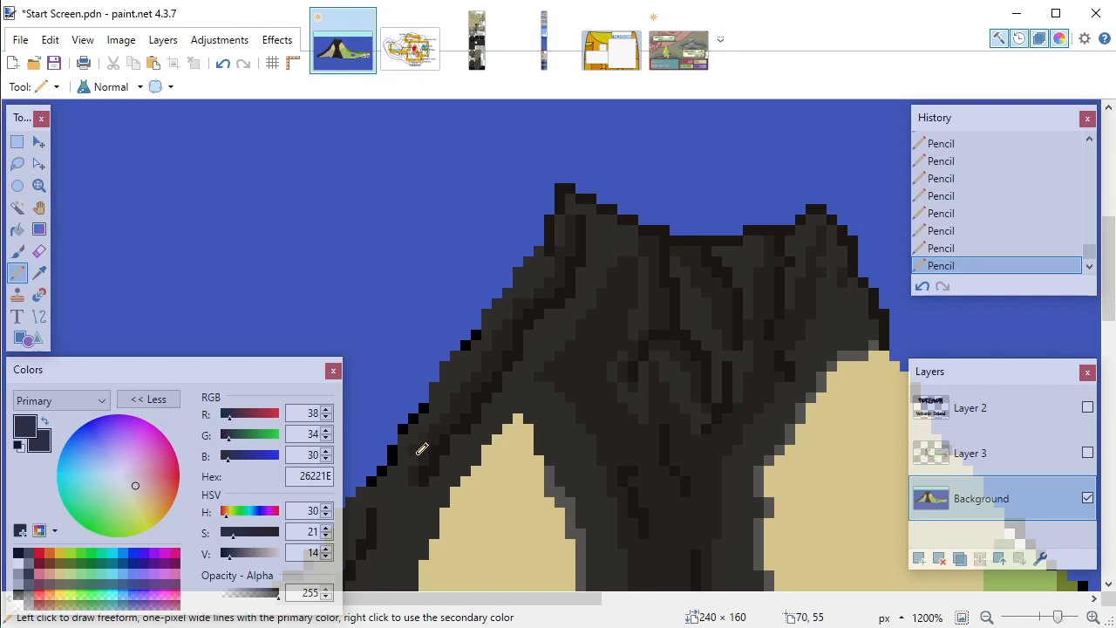
Step: Sample 26221E and pencil over the dark cracks in the volcano's upper channel to remove them
{"action": "scroll", "coordinate": [523, 388], "scroll_direction": "down", "scroll_amount": 2, "text": "ctrl"}
{"action": "scroll", "coordinate": [575, 414], "scroll_direction": "down", "scroll_amount": 3}
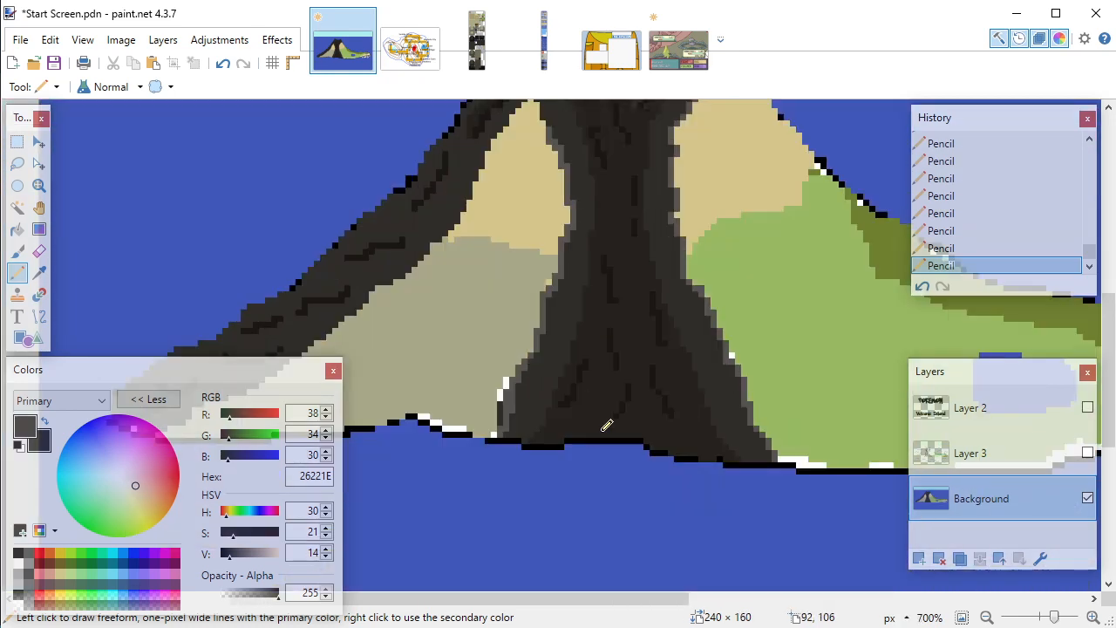
{"action": "scroll", "coordinate": [607, 425], "scroll_direction": "down", "scroll_amount": 2, "text": "ctrl"}
{"action": "scroll", "coordinate": [612, 354], "scroll_direction": "up", "scroll_amount": 2}
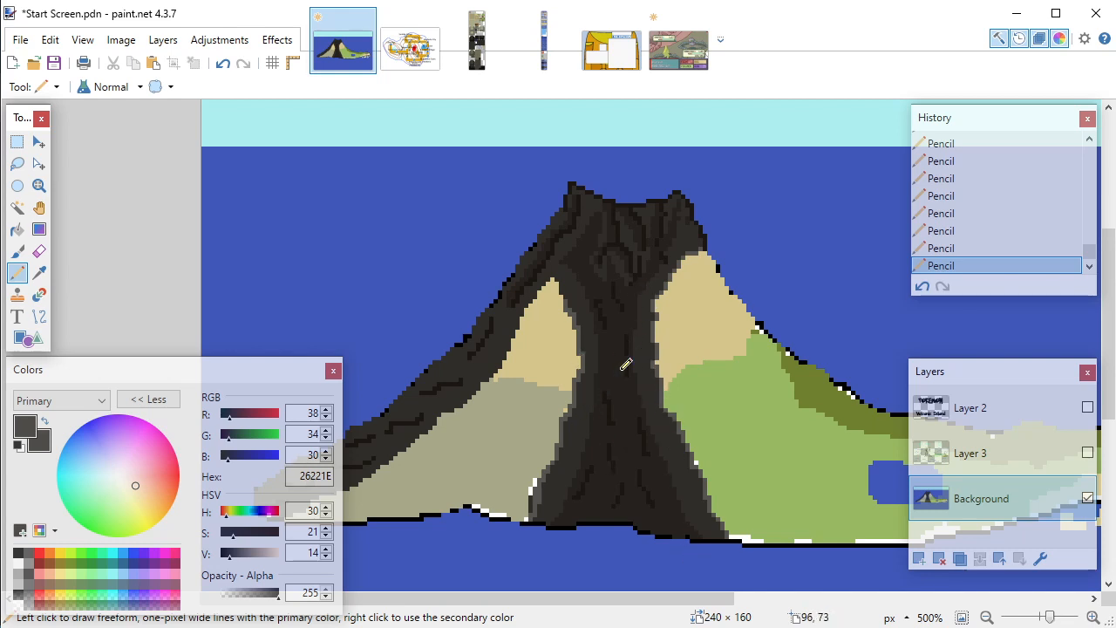
{"action": "scroll", "coordinate": [602, 314], "scroll_direction": "up", "scroll_amount": 4}
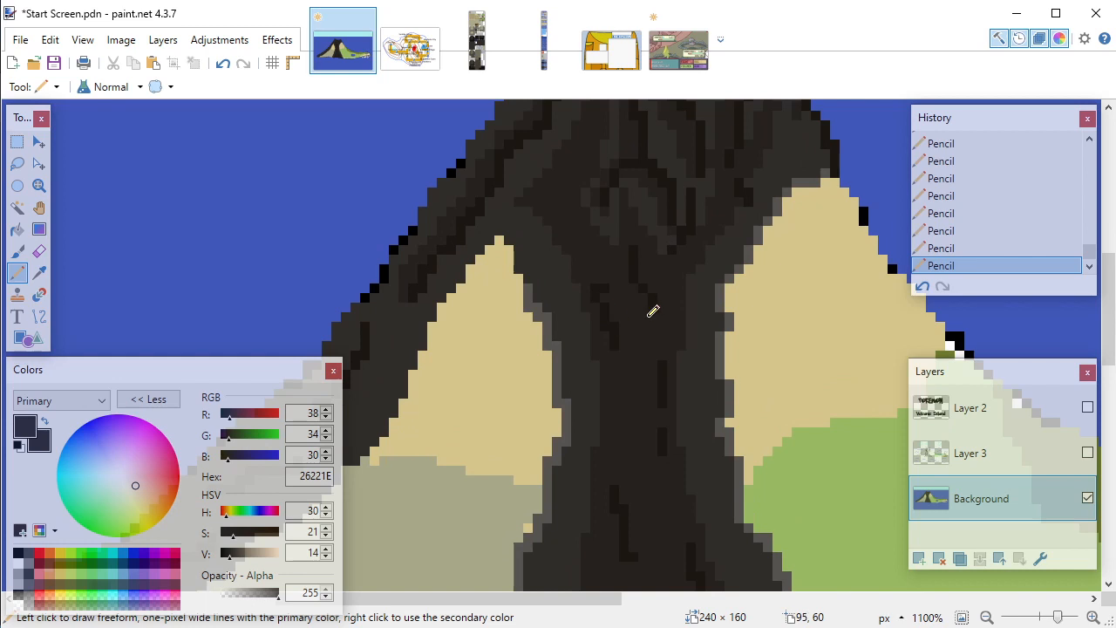
{"action": "scroll", "coordinate": [645, 324], "scroll_direction": "up", "scroll_amount": 2}
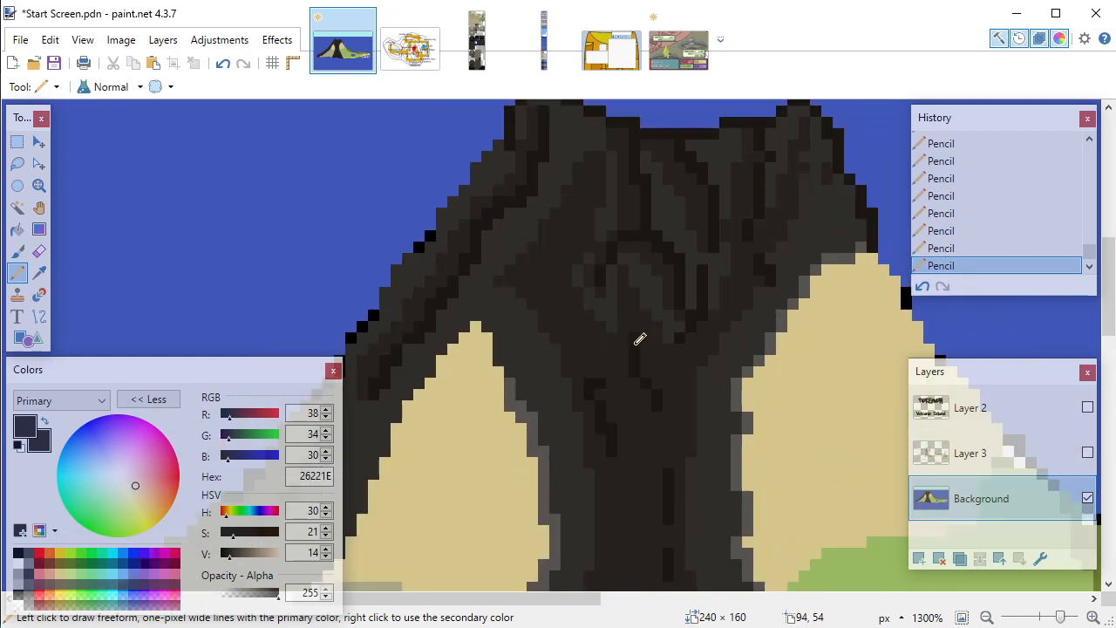
{"action": "key", "text": "k"}
{"action": "key", "text": "p"}
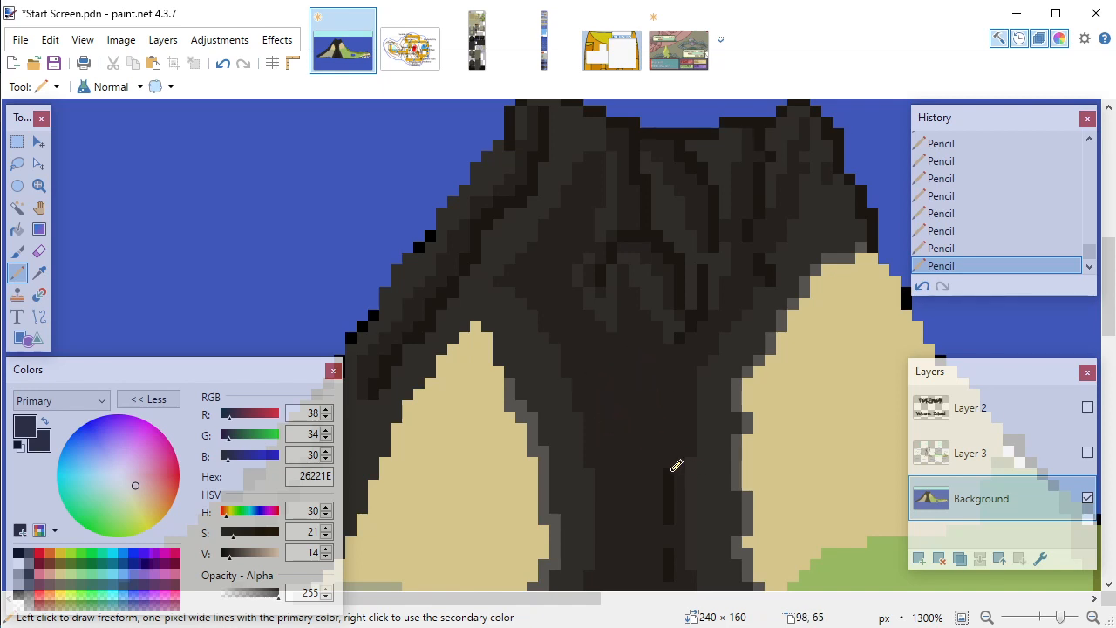
{"action": "scroll", "coordinate": [662, 475], "scroll_direction": "down", "scroll_amount": 2}
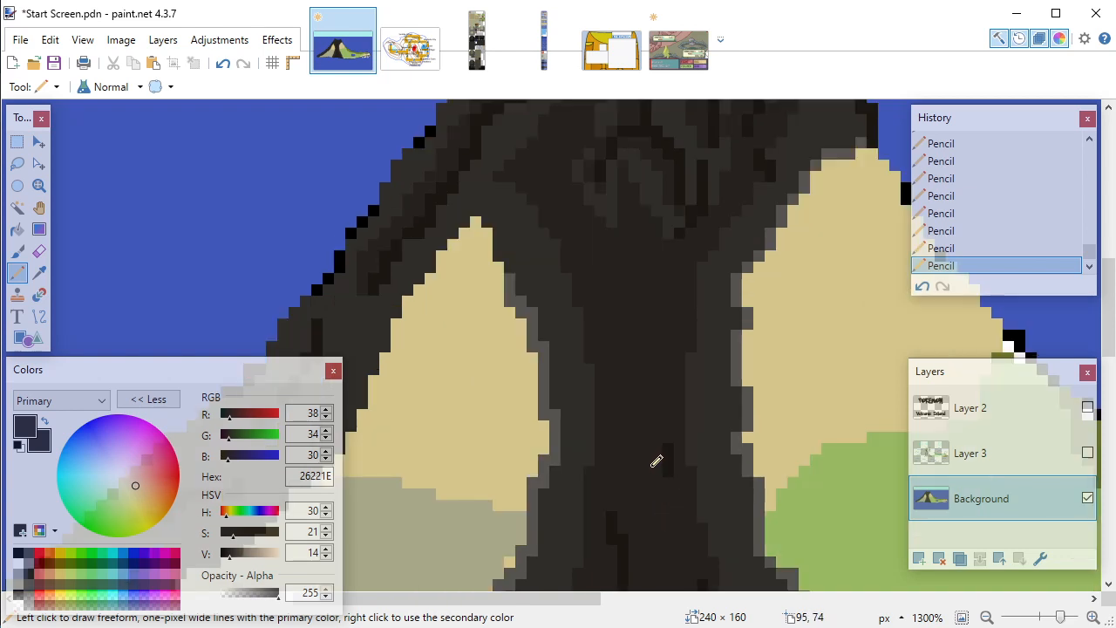
Step: Pencil over the remaining cracks in the widening lower channel down to its base with 26221E
{"action": "scroll", "coordinate": [656, 460], "scroll_direction": "down", "scroll_amount": 4}
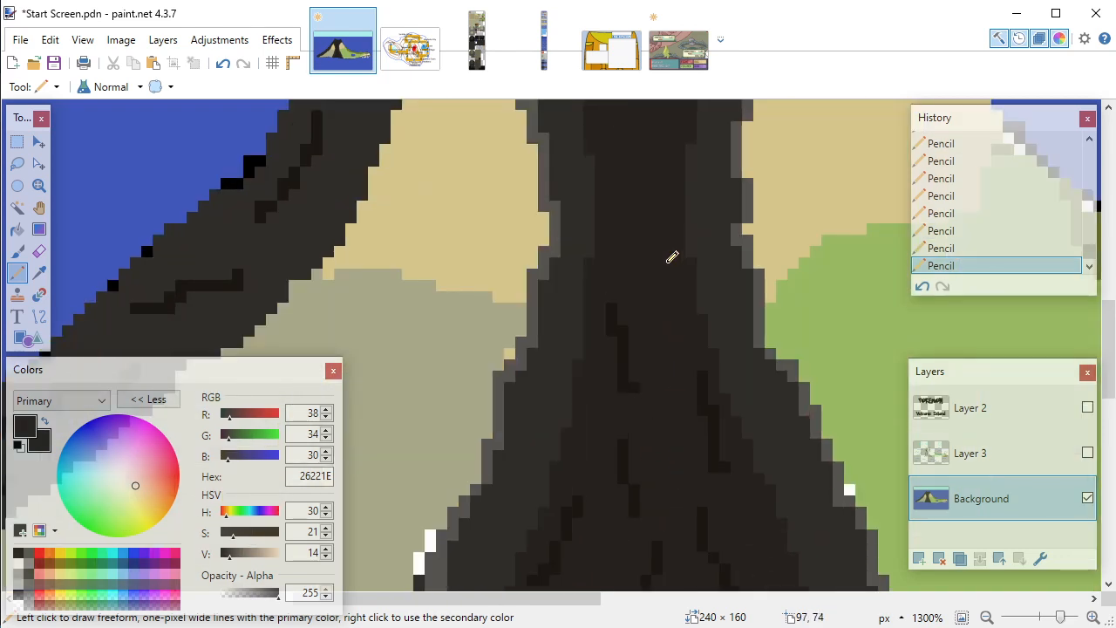
{"action": "mouse_move", "coordinate": [624, 323]}
{"action": "left_mouse_down"}
{"action": "mouse_move", "coordinate": [611, 312]}
{"action": "mouse_move", "coordinate": [620, 370]}
{"action": "mouse_move", "coordinate": [638, 387]}
{"action": "left_mouse_up"}
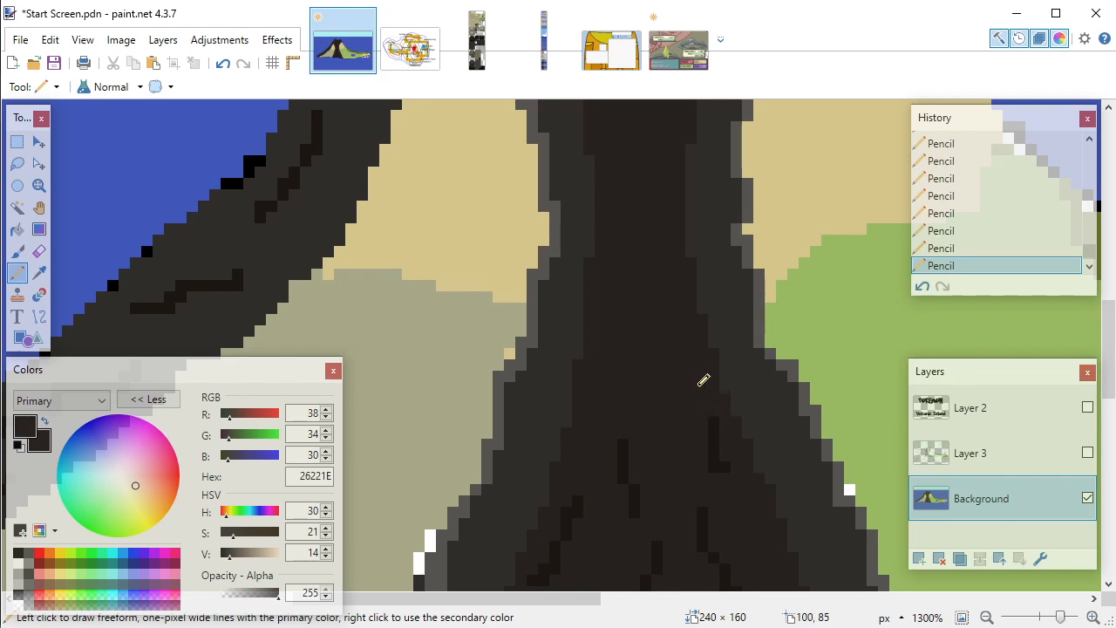
{"action": "scroll", "coordinate": [671, 423], "scroll_direction": "down", "scroll_amount": 1}
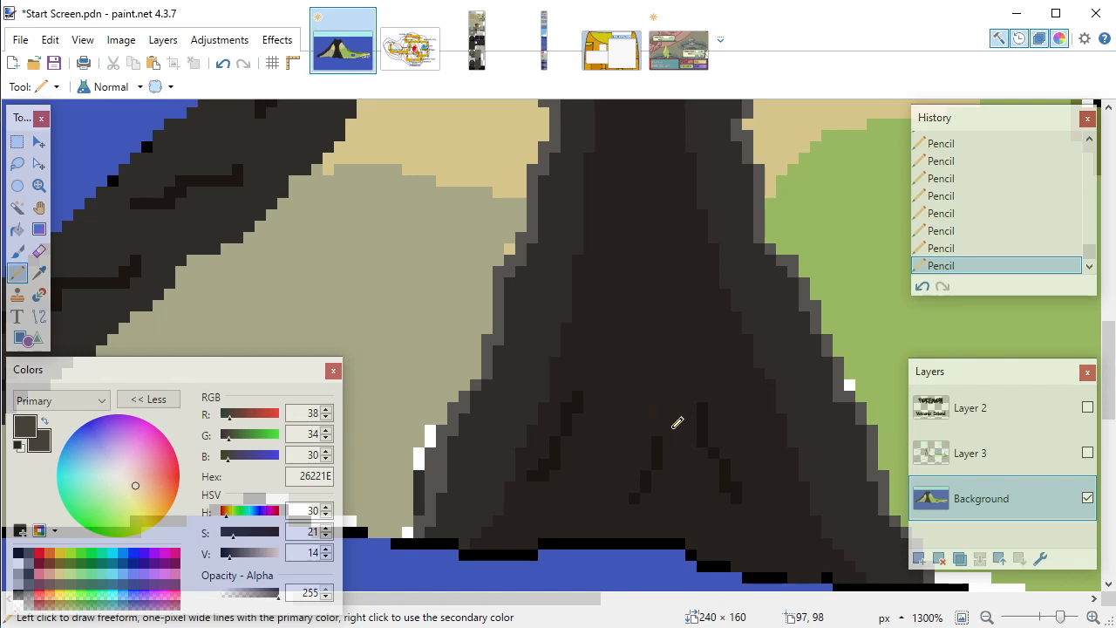
{"action": "mouse_move", "coordinate": [704, 420]}
{"action": "left_mouse_down"}
{"action": "mouse_move", "coordinate": [733, 497]}
{"action": "mouse_move", "coordinate": [701, 438]}
{"action": "mouse_move", "coordinate": [656, 440]}
{"action": "mouse_move", "coordinate": [654, 467]}
{"action": "mouse_move", "coordinate": [628, 494]}
{"action": "mouse_move", "coordinate": [647, 497]}
{"action": "mouse_move", "coordinate": [644, 482]}
{"action": "mouse_move", "coordinate": [614, 464]}
{"action": "left_mouse_up"}
{"action": "mouse_move", "coordinate": [589, 401]}
{"action": "left_mouse_down"}
{"action": "mouse_move", "coordinate": [571, 431]}
{"action": "mouse_move", "coordinate": [569, 408]}
{"action": "mouse_move", "coordinate": [541, 470]}
{"action": "left_mouse_up"}
Step: Resample 1C1712 and pencil two stepped crack segments along the channel's right edge, from below the crater to where it widens
{"action": "scroll", "coordinate": [541, 469], "scroll_direction": "up", "scroll_amount": 5}
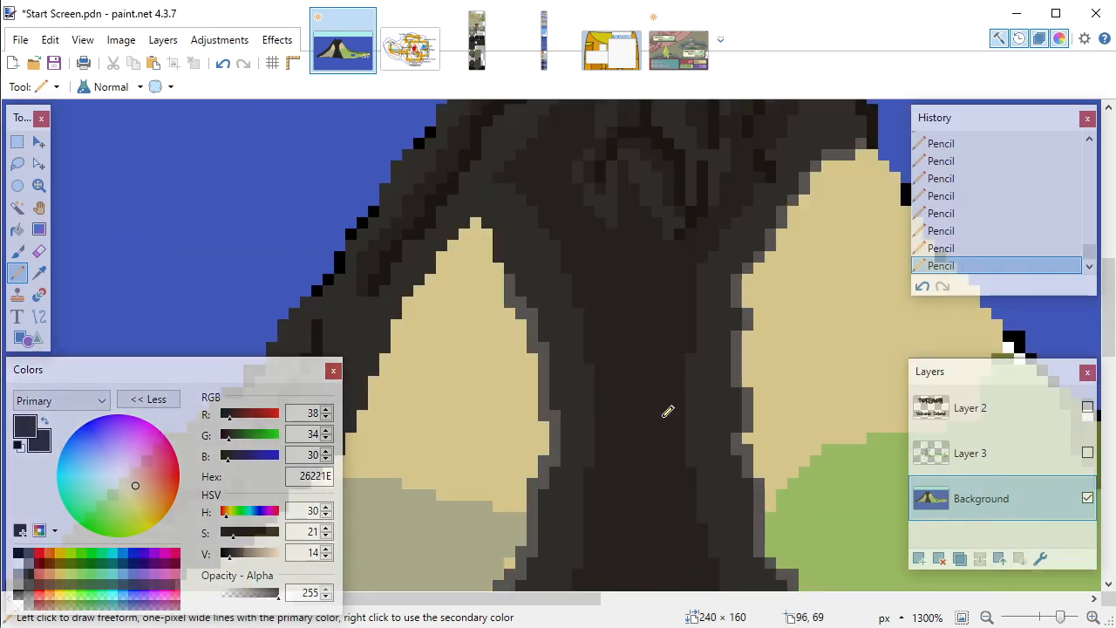
{"action": "key", "text": "k"}
{"action": "left_click", "coordinate": [689, 213]}
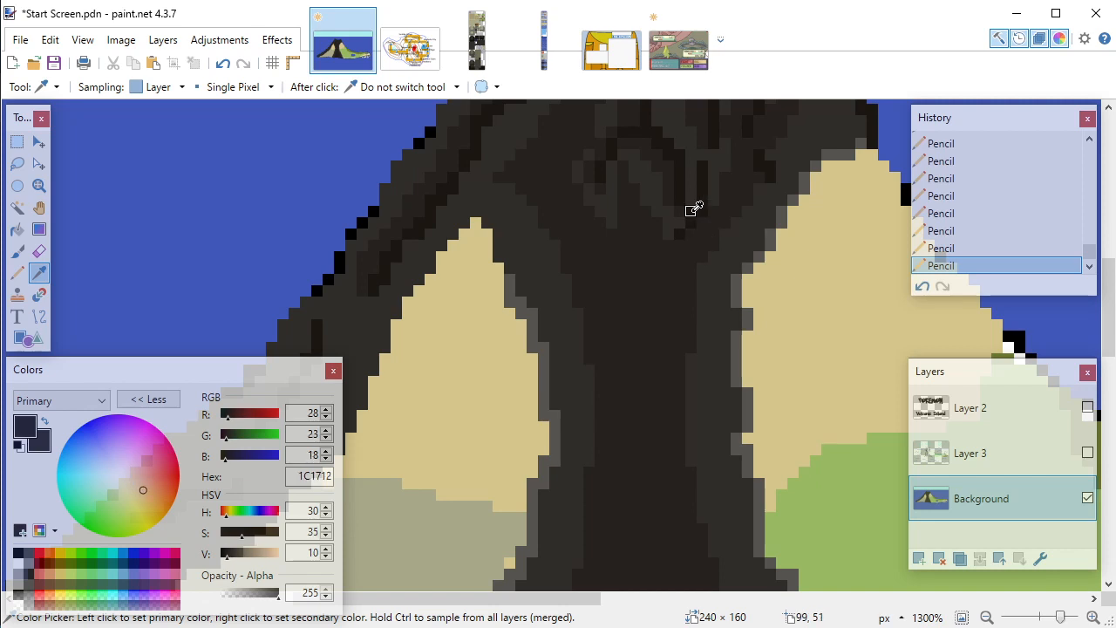
{"action": "key", "text": "p"}
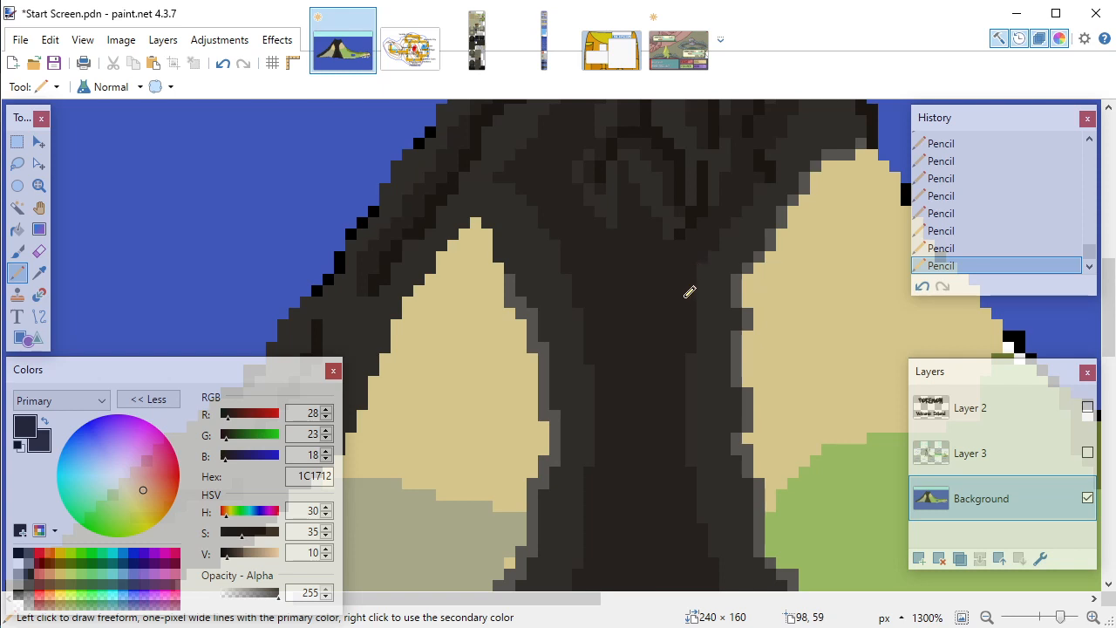
{"action": "left_click_drag", "start_coordinate": [691, 289], "coordinate": [683, 365]}
{"action": "scroll", "coordinate": [683, 358], "scroll_direction": "down", "scroll_amount": 3}
{"action": "mouse_move", "coordinate": [689, 263]}
{"action": "left_mouse_down"}
{"action": "mouse_move", "coordinate": [685, 241]}
{"action": "mouse_move", "coordinate": [706, 325]}
{"action": "left_mouse_up"}
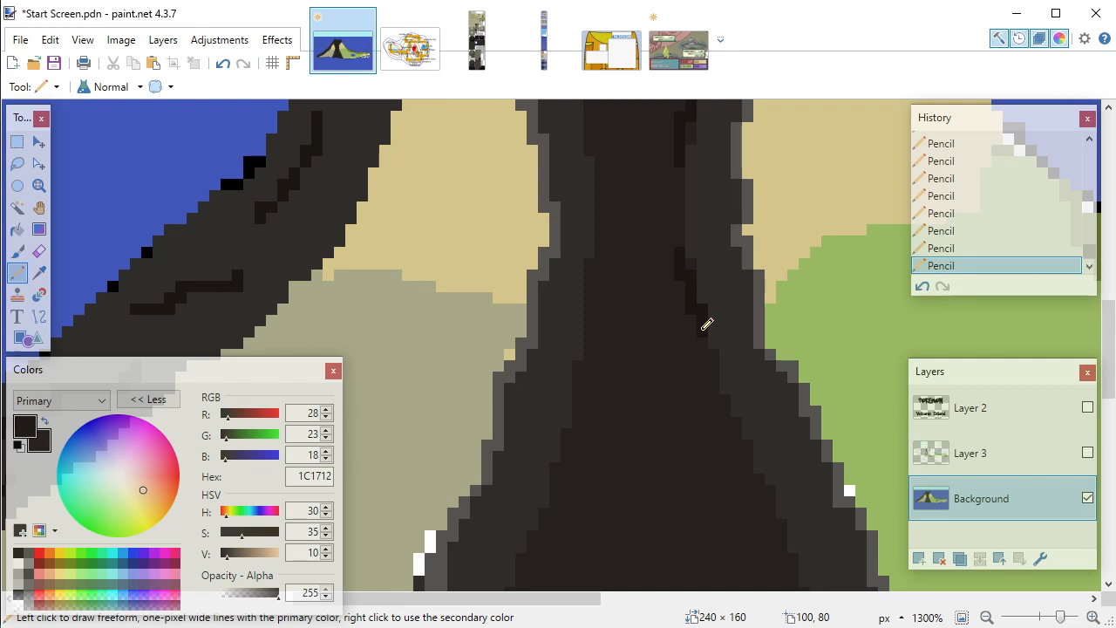
Step: Extend the crack line down the lower channel's right edge to the base in three short stepped 1C1712 segments
{"action": "scroll", "coordinate": [713, 347], "scroll_direction": "down", "scroll_amount": 2}
{"action": "scroll", "coordinate": [712, 343], "scroll_direction": "down", "scroll_amount": 2}
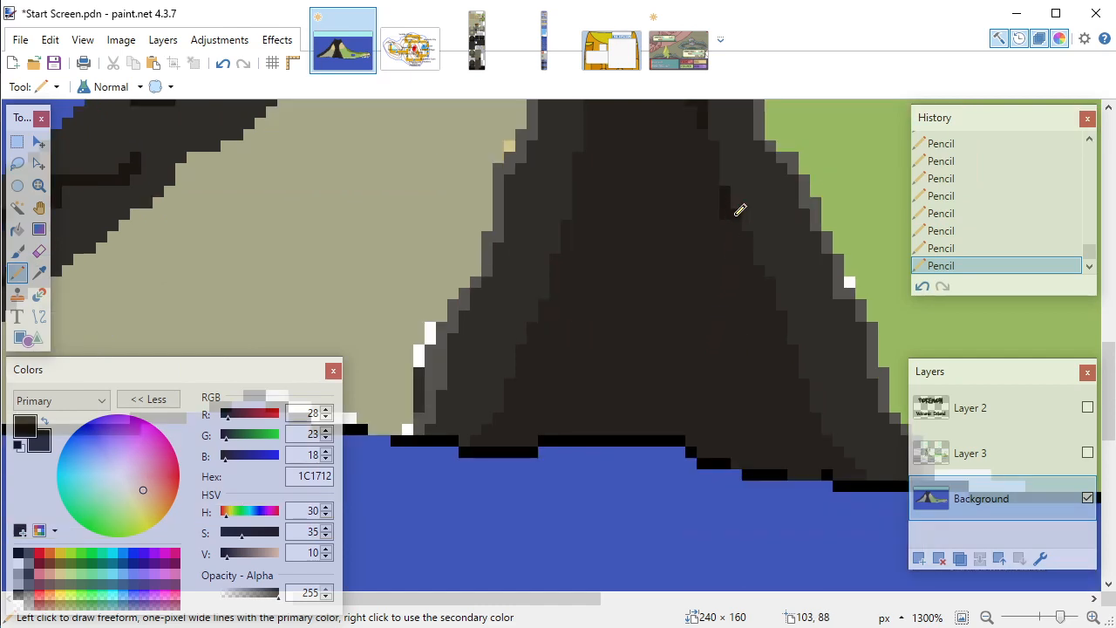
{"action": "left_click_drag", "start_coordinate": [737, 228], "coordinate": [738, 232]}
{"action": "left_click", "coordinate": [746, 249]}
{"action": "left_click", "coordinate": [747, 259]}
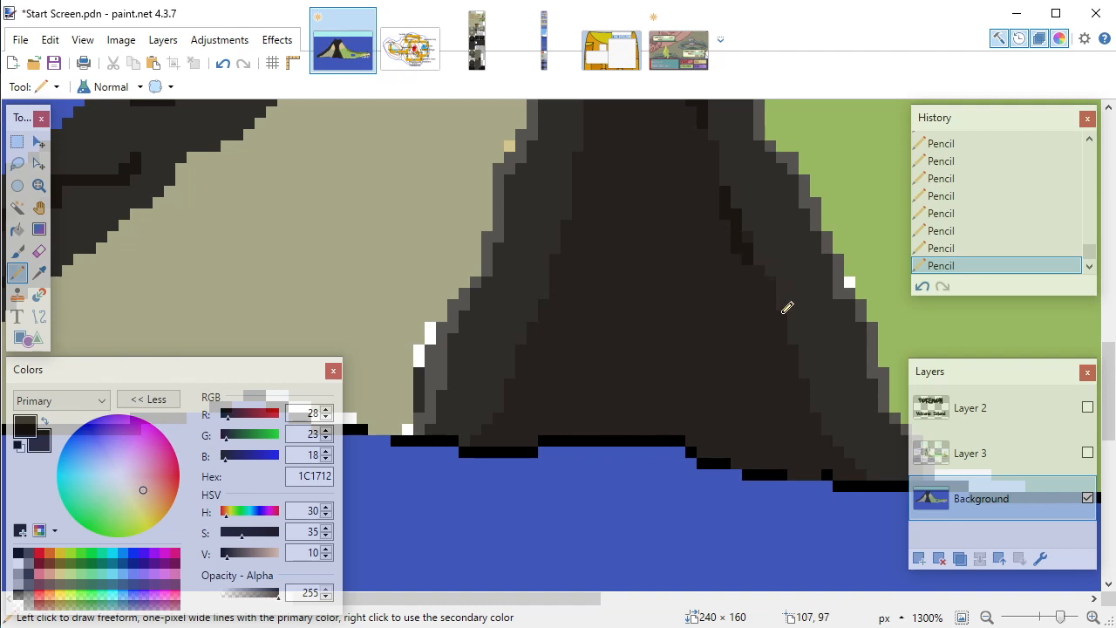
{"action": "left_click_drag", "start_coordinate": [771, 294], "coordinate": [770, 317]}
{"action": "left_click", "coordinate": [782, 328]}
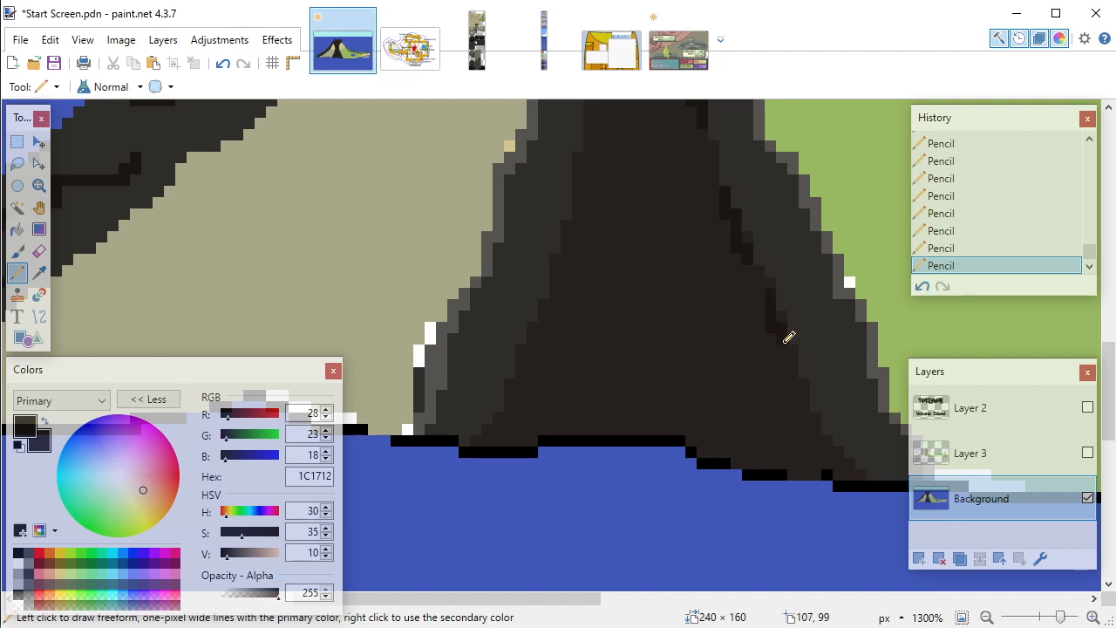
{"action": "left_click", "coordinate": [784, 348]}
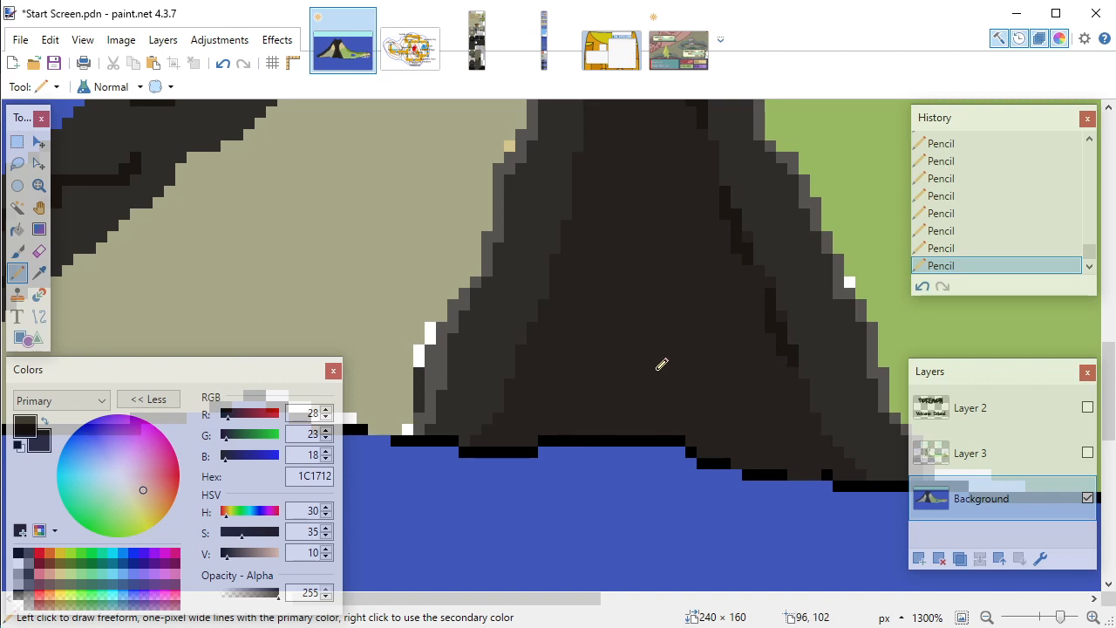
{"action": "scroll", "coordinate": [661, 365], "scroll_direction": "down", "scroll_amount": 6}
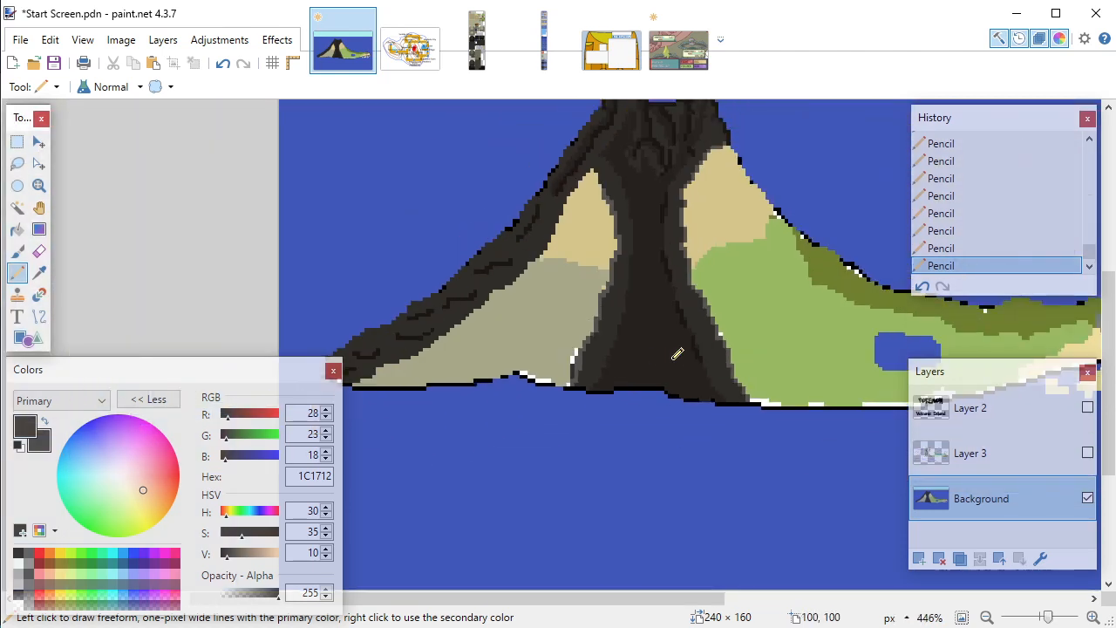
{"action": "scroll", "coordinate": [701, 375], "scroll_direction": "up", "scroll_amount": 6}
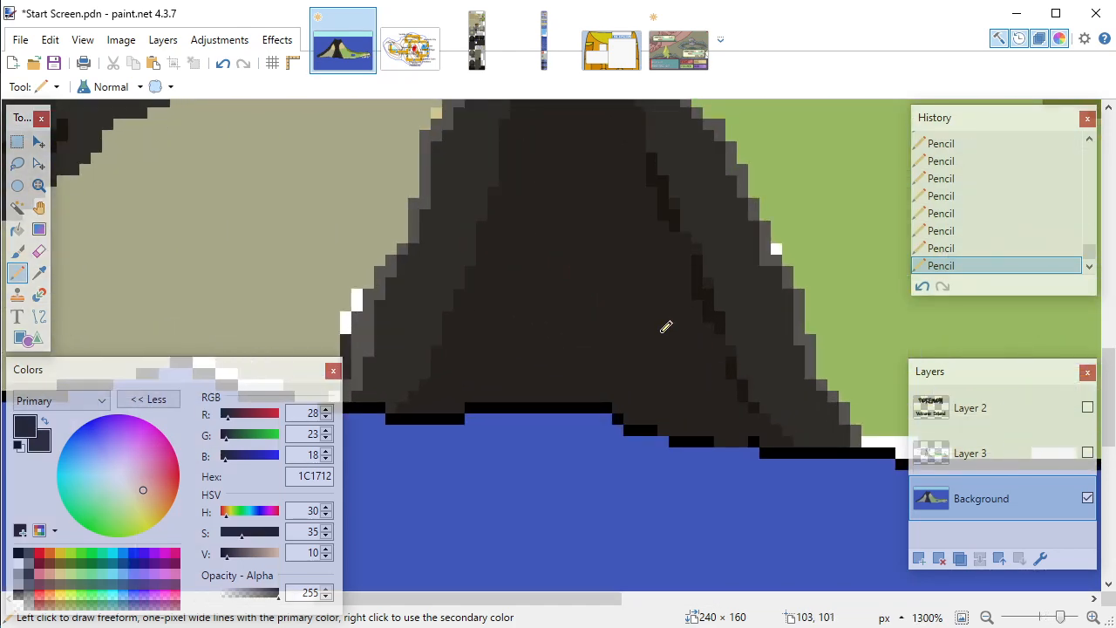
Step: Pencil two diverging 1C1712 cracks inside the channel's base, one slanting down-right and one slanting down-left
{"action": "scroll", "coordinate": [665, 324], "scroll_direction": "down", "scroll_amount": 6}
{"action": "scroll", "coordinate": [627, 336], "scroll_direction": "up", "scroll_amount": 2}
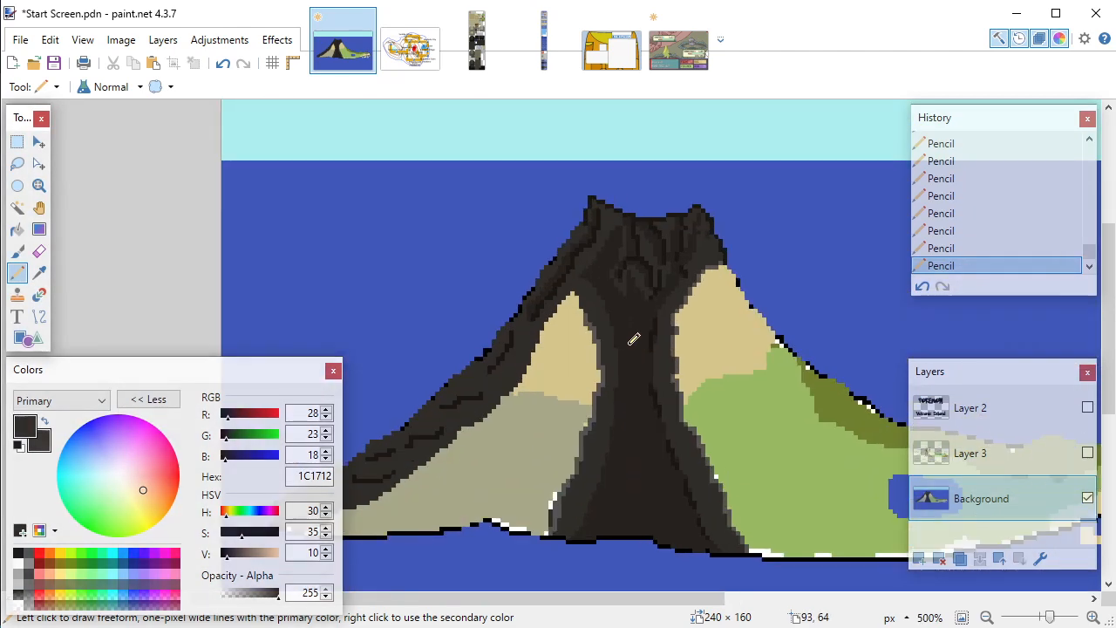
{"action": "scroll", "coordinate": [637, 335], "scroll_direction": "up", "scroll_amount": 2}
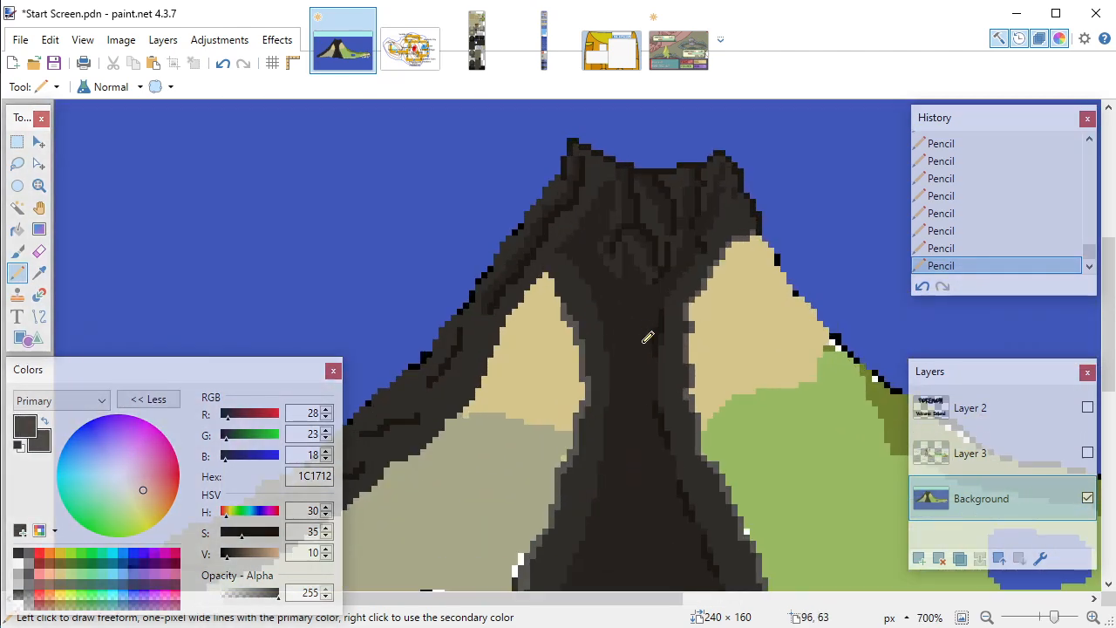
{"action": "scroll", "coordinate": [625, 328], "scroll_direction": "up", "scroll_amount": 1}
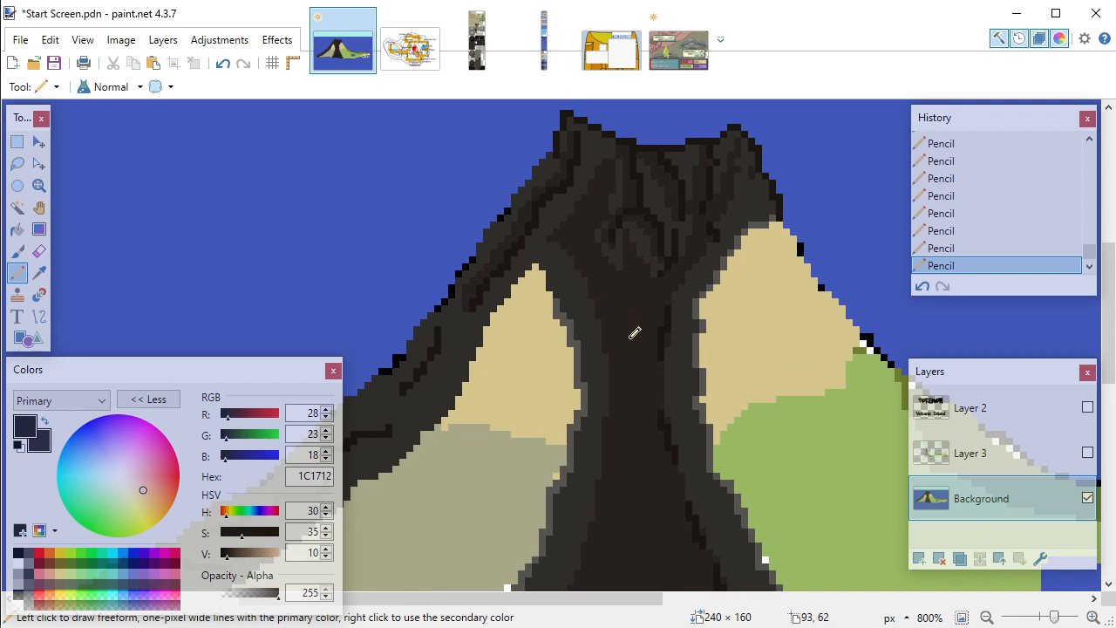
{"action": "scroll", "coordinate": [632, 314], "scroll_direction": "down", "scroll_amount": 6}
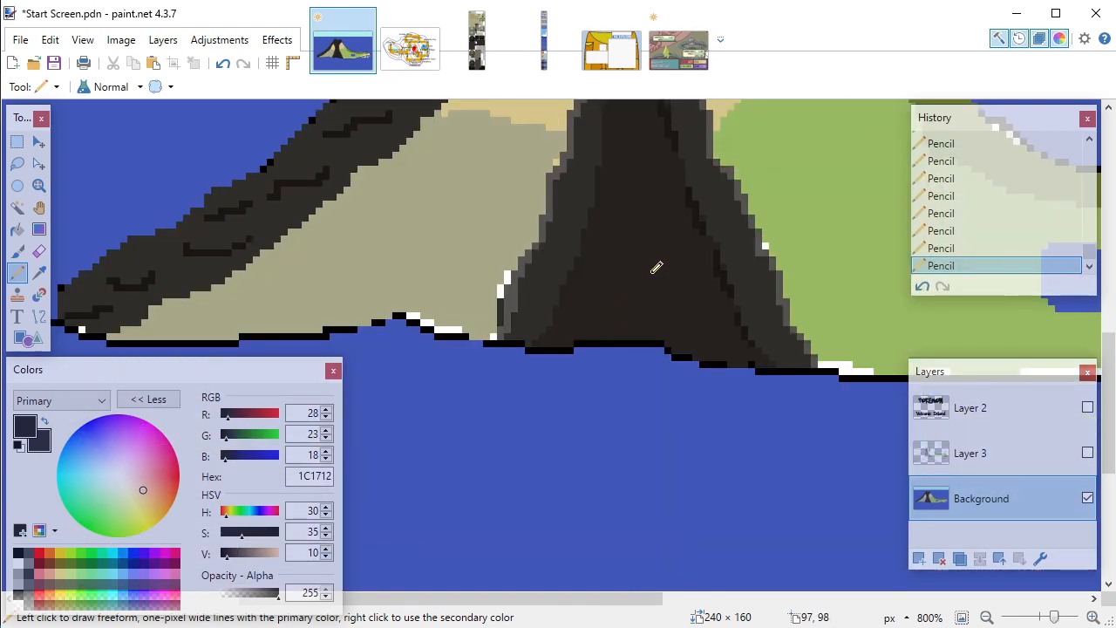
{"action": "left_click_drag", "start_coordinate": [651, 269], "coordinate": [684, 322]}
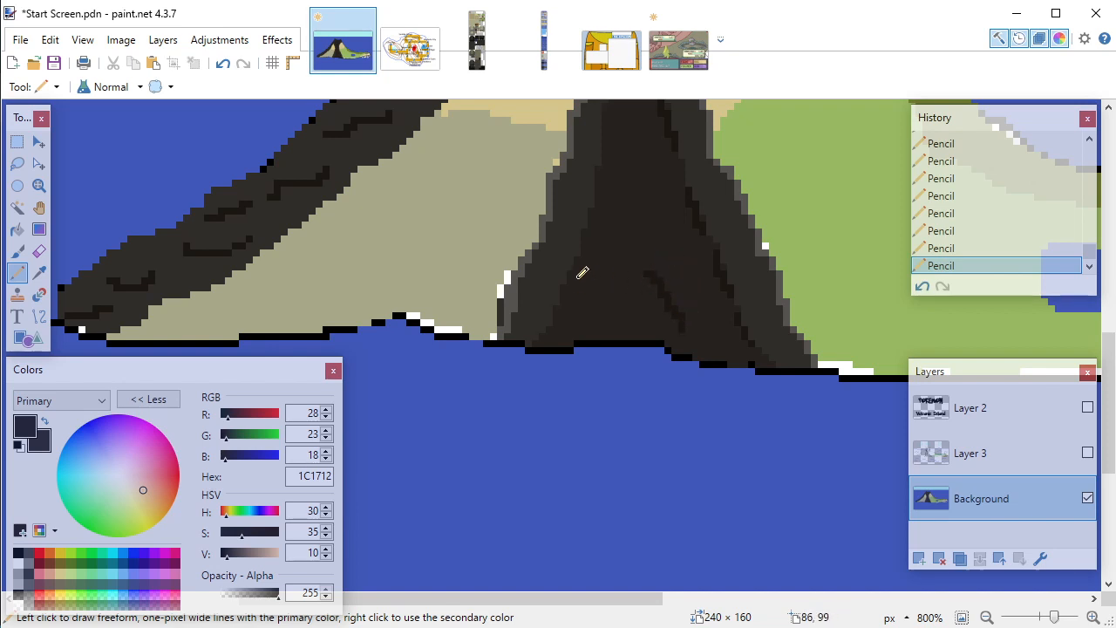
{"action": "left_click_drag", "start_coordinate": [611, 249], "coordinate": [594, 289]}
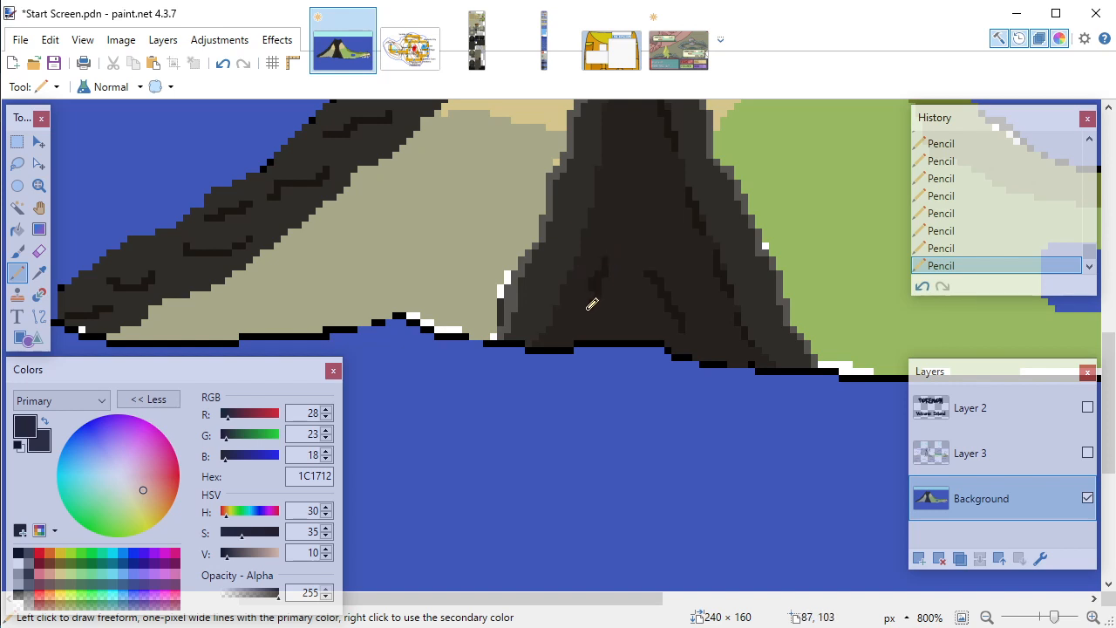
Step: Pencil three short 1C1712 cracks up the left side of the channel, from its widening part to the neck below the crater
{"action": "scroll", "coordinate": [601, 295], "scroll_direction": "up", "scroll_amount": 2}
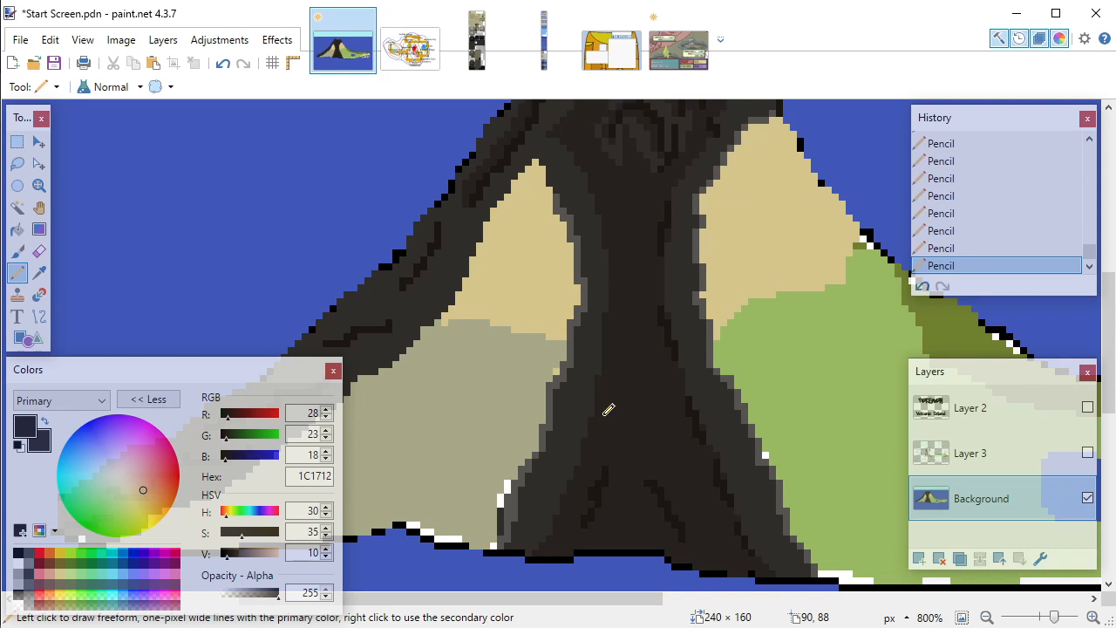
{"action": "left_click_drag", "start_coordinate": [606, 413], "coordinate": [624, 366]}
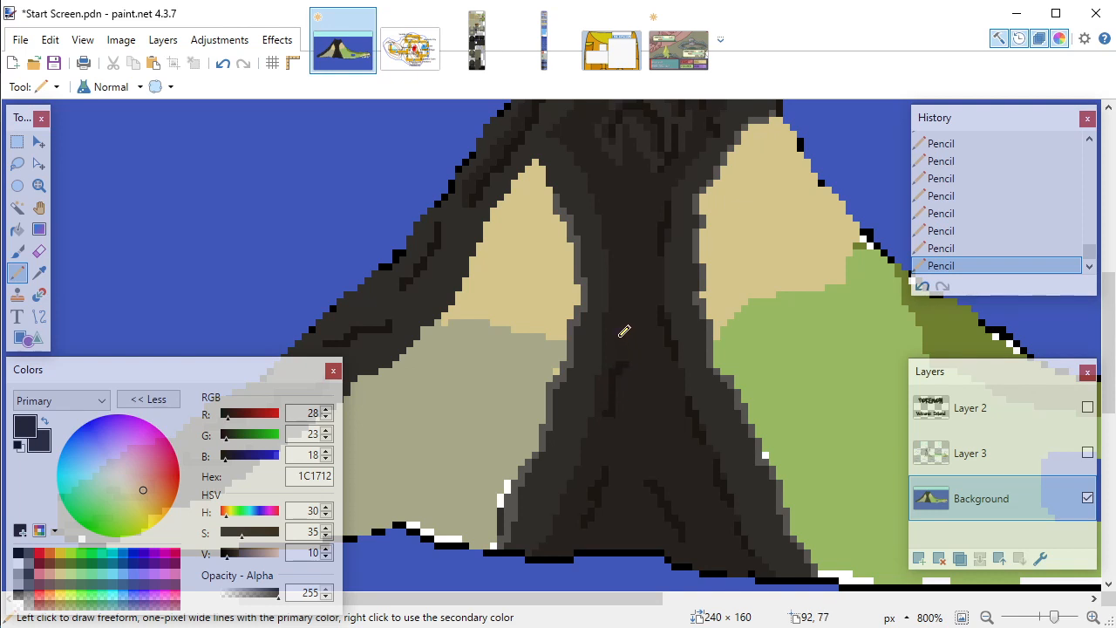
{"action": "scroll", "coordinate": [624, 332], "scroll_direction": "up", "scroll_amount": 1}
{"action": "left_click_drag", "start_coordinate": [625, 407], "coordinate": [628, 370]}
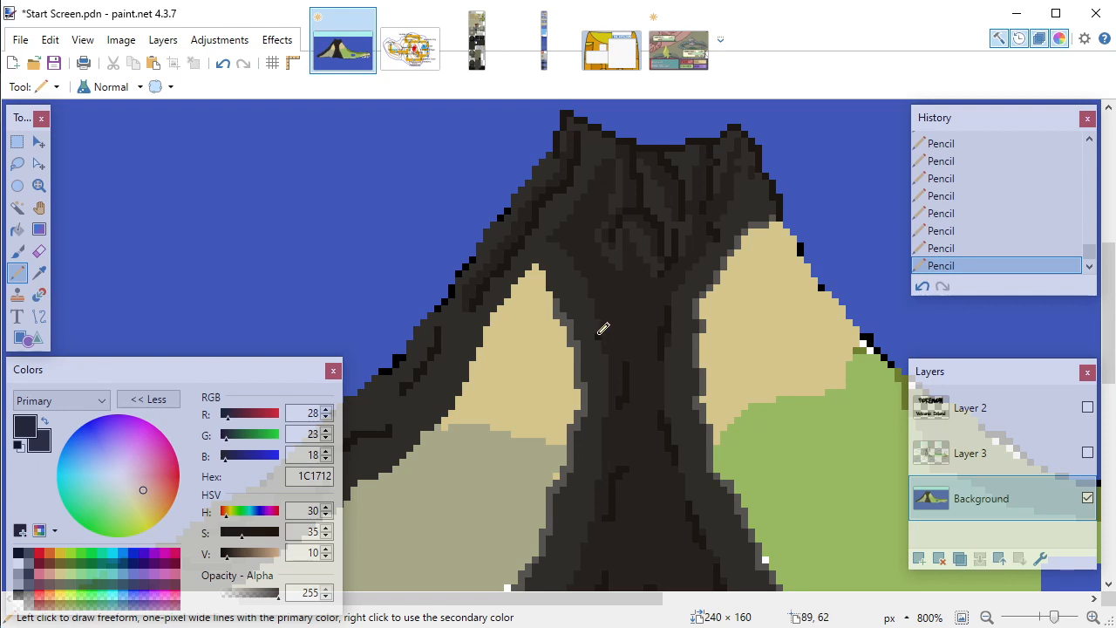
{"action": "left_click_drag", "start_coordinate": [598, 334], "coordinate": [584, 295]}
Step: Sample 26221E from the channel as the primary colour and 302D29 from its rim as the secondary colour for the Pencil
{"action": "key", "text": "k"}
{"action": "left_click", "coordinate": [615, 323]}
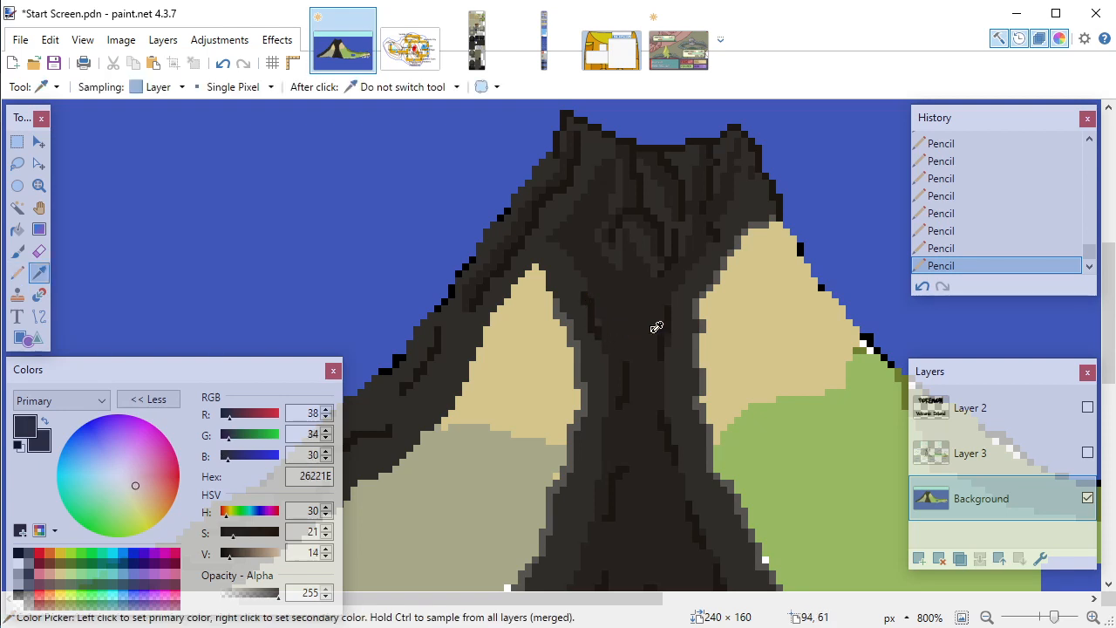
{"action": "right_click", "coordinate": [686, 332]}
{"action": "key", "text": "p"}
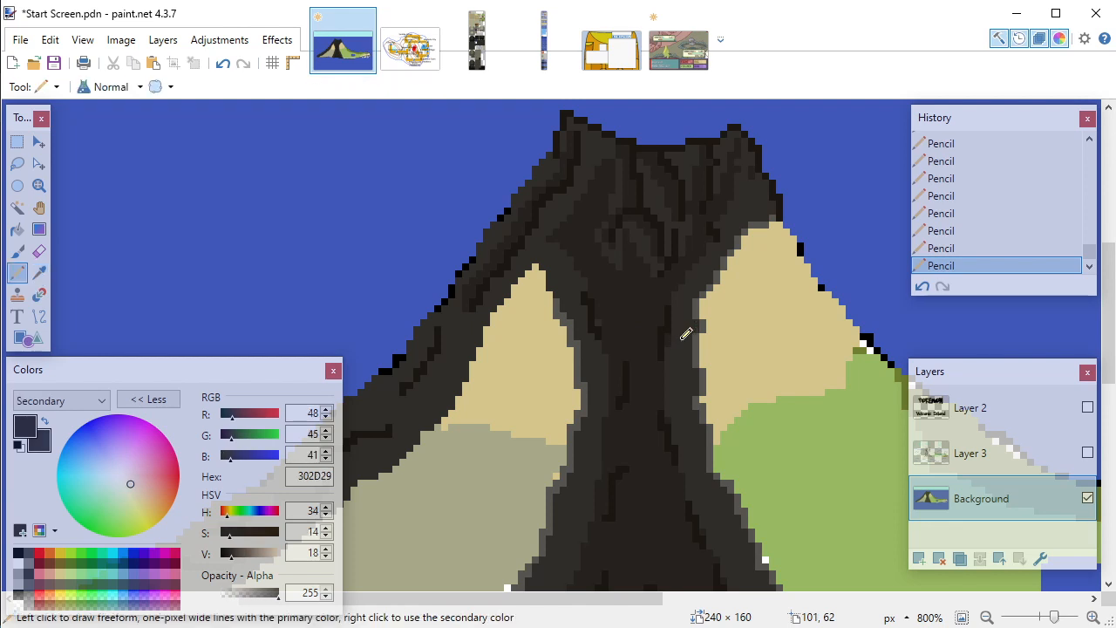
{"action": "scroll", "coordinate": [680, 330], "scroll_direction": "up", "scroll_amount": 2}
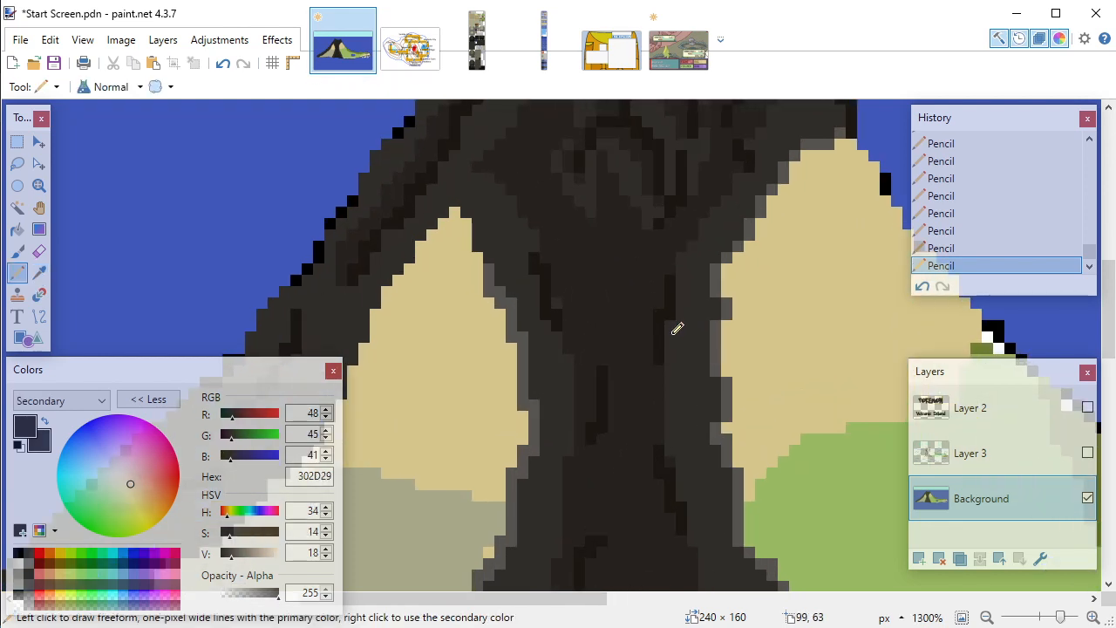
Step: Retouch the crack midway down the dark lava column with sampled shadow colour 1C1712 and lighter edge colour 302D29
{"action": "scroll", "coordinate": [677, 353], "scroll_direction": "down", "scroll_amount": 1}
{"action": "scroll", "coordinate": [610, 340], "scroll_direction": "up", "scroll_amount": 1}
{"action": "left_click_drag", "start_coordinate": [612, 385], "coordinate": [609, 405]}
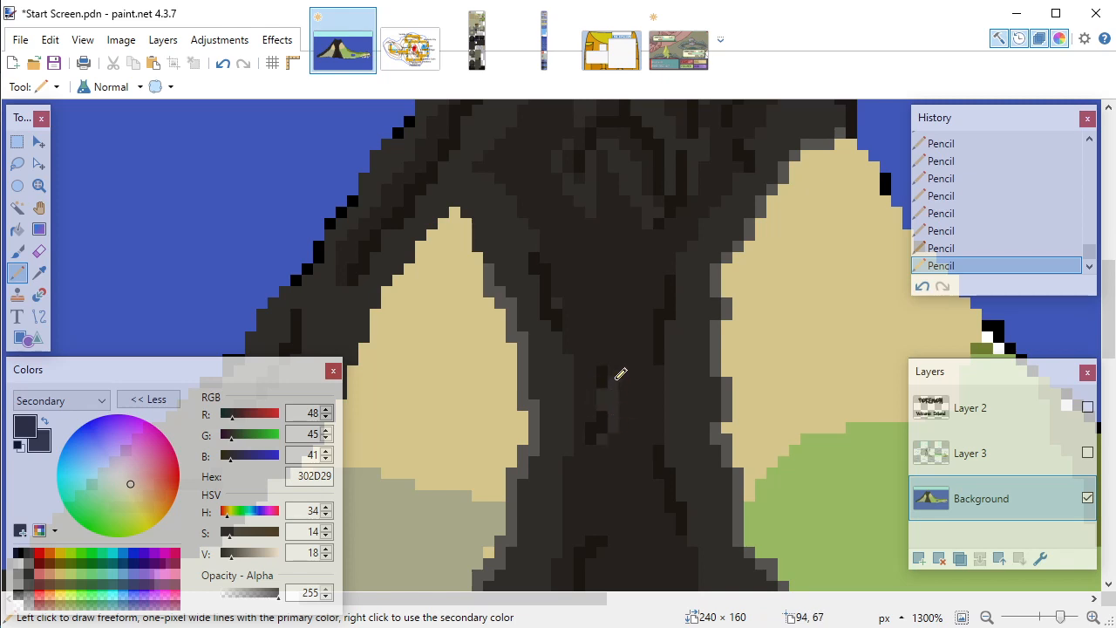
{"action": "key", "text": "k"}
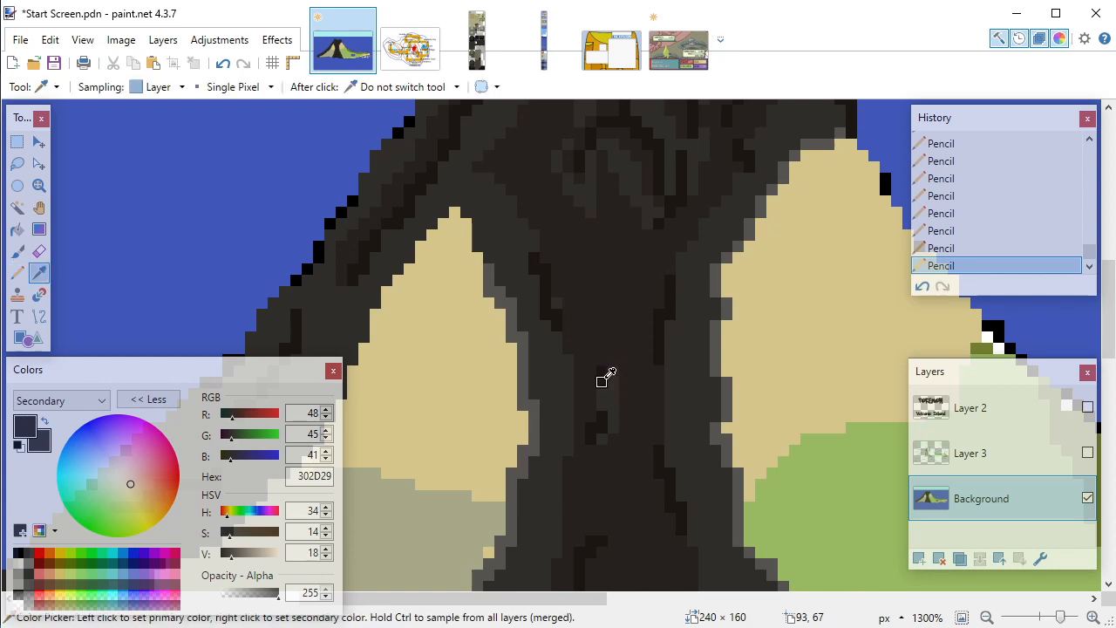
{"action": "right_click", "coordinate": [603, 382]}
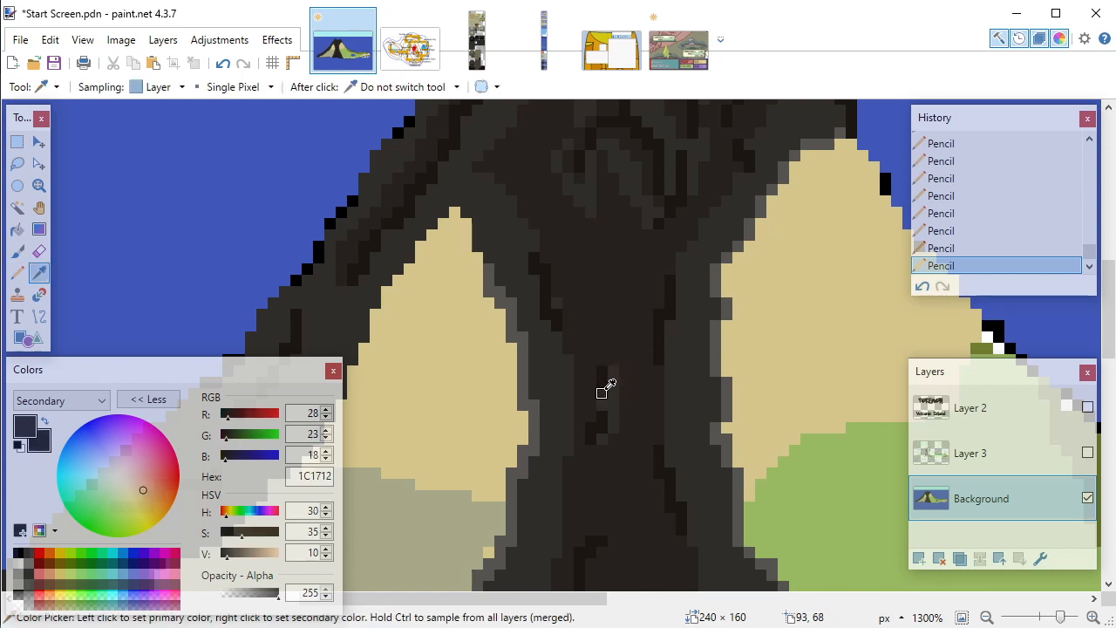
{"action": "key", "text": "p"}
{"action": "key", "text": "k"}
{"action": "right_click", "coordinate": [613, 392]}
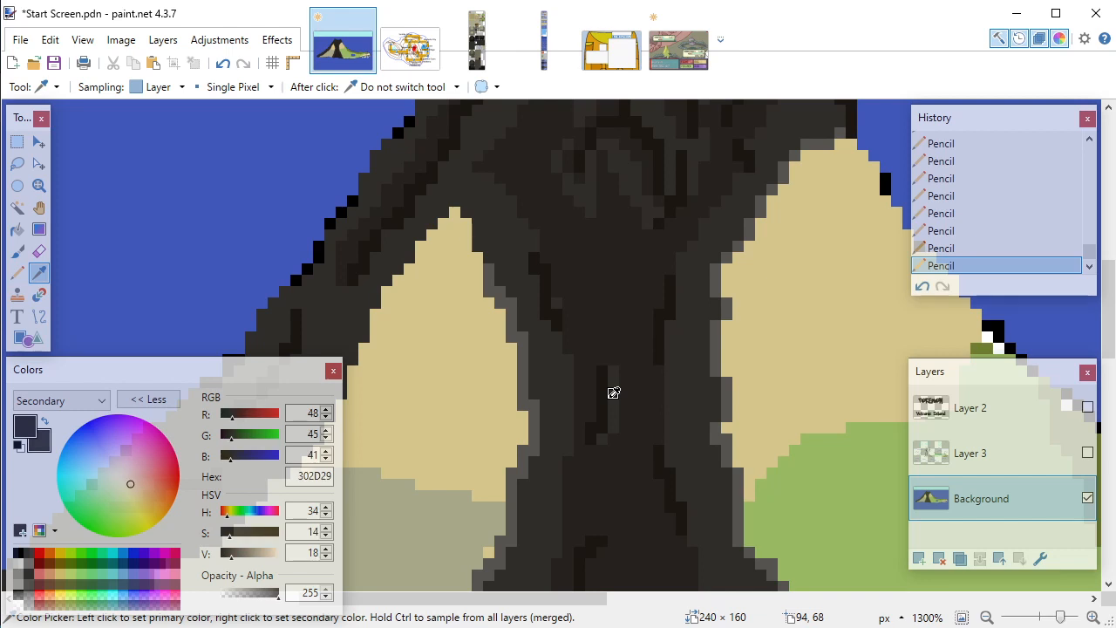
{"action": "key", "text": "p"}
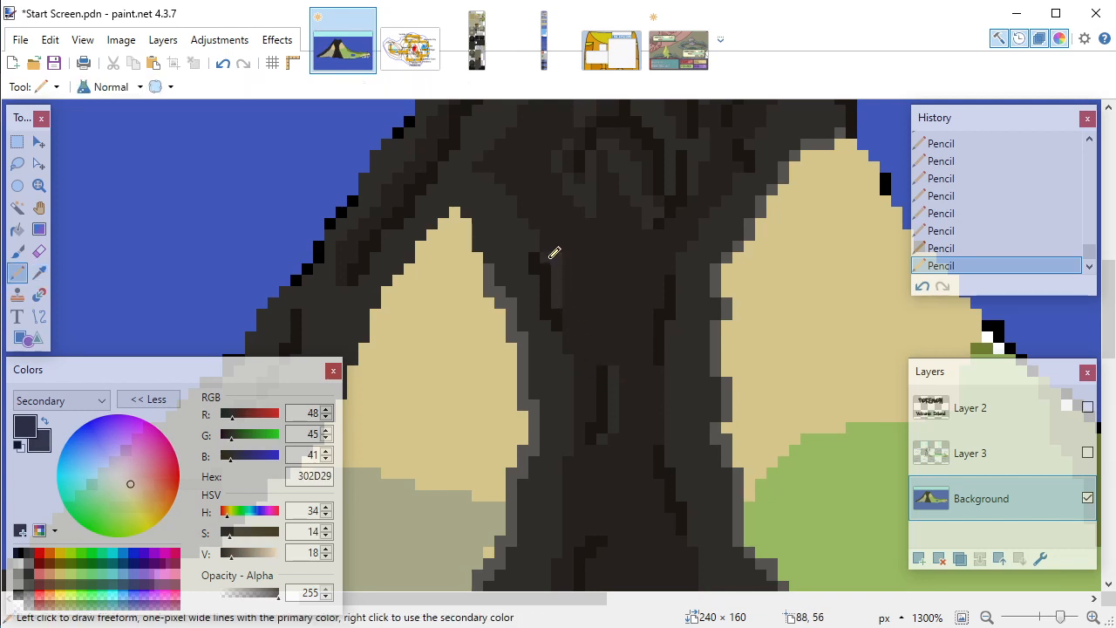
Step: Pencil lighter 302D29 pixels beside the crack on the column's upper left and extend the highlight beside the middle crack
{"action": "left_click_drag", "start_coordinate": [549, 263], "coordinate": [568, 309]}
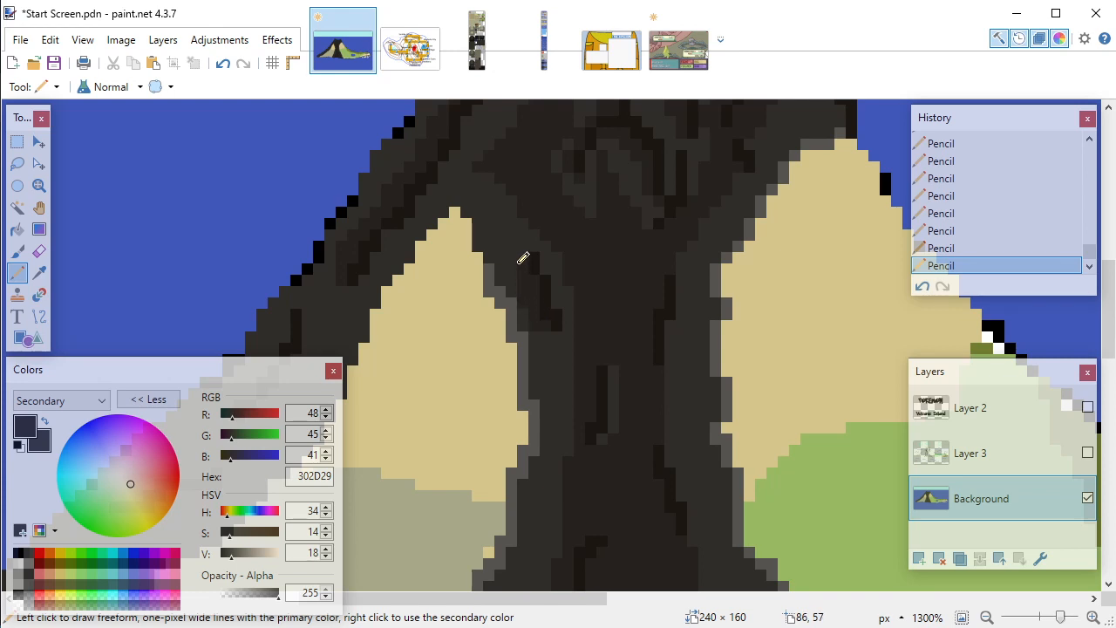
{"action": "scroll", "coordinate": [558, 349], "scroll_direction": "down", "scroll_amount": 2}
{"action": "scroll", "coordinate": [566, 362], "scroll_direction": "down", "scroll_amount": 2}
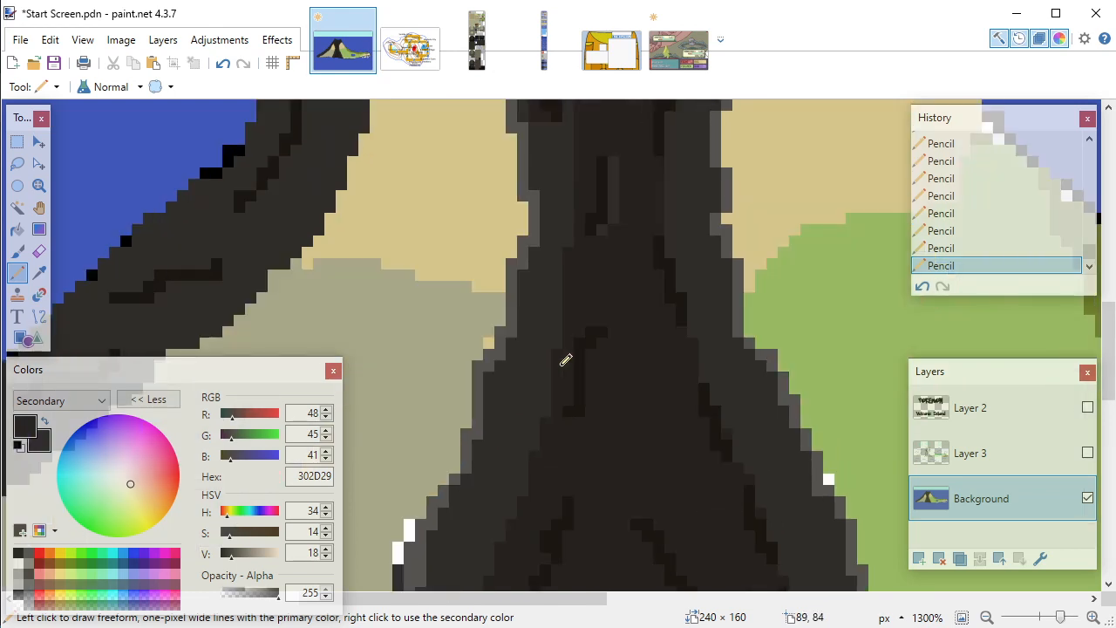
{"action": "scroll", "coordinate": [566, 357], "scroll_direction": "up", "scroll_amount": 2}
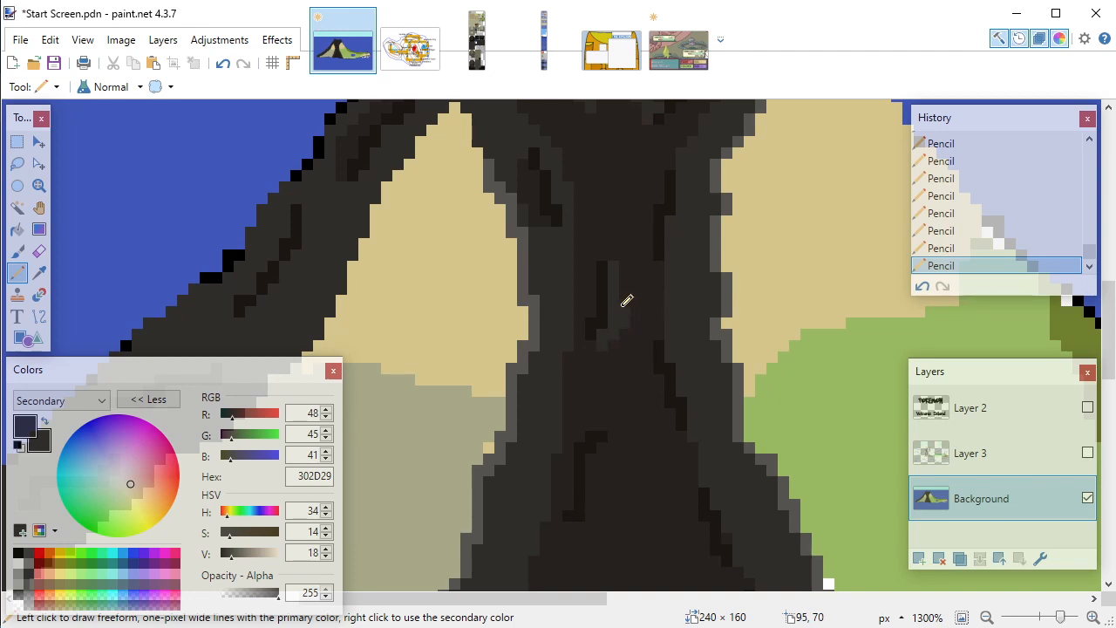
{"action": "scroll", "coordinate": [618, 324], "scroll_direction": "down", "scroll_amount": 1}
{"action": "scroll", "coordinate": [619, 325], "scroll_direction": "down", "scroll_amount": 1}
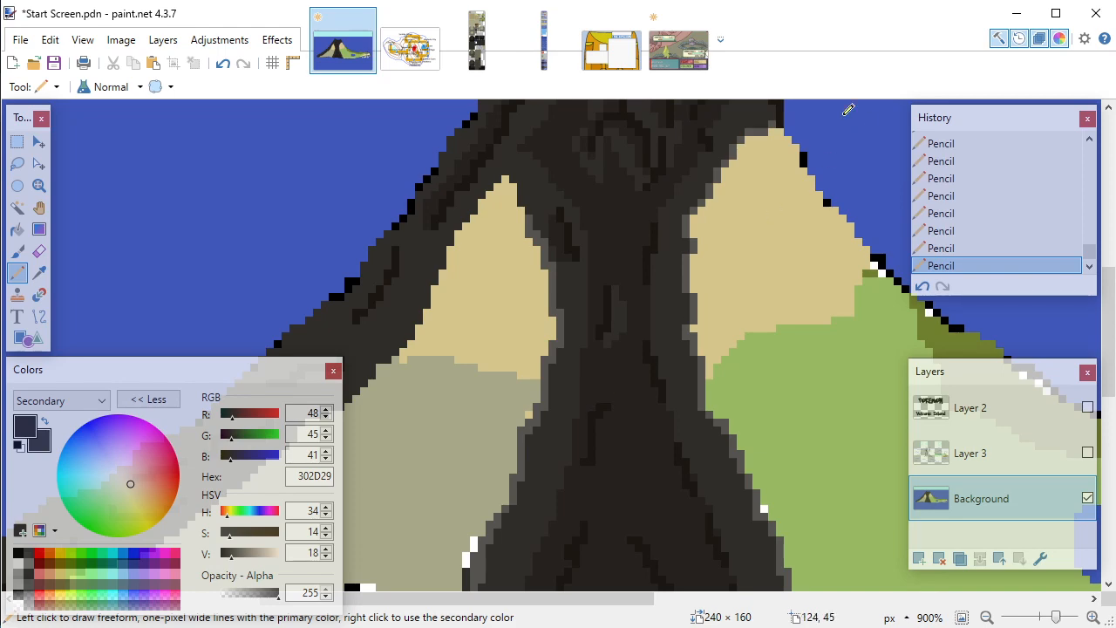
Step: Compare with the Battle Mock up image, showing Custom Background Try 2 instead of Custom Background, and return to Start Screen
{"action": "left_click", "coordinate": [678, 40]}
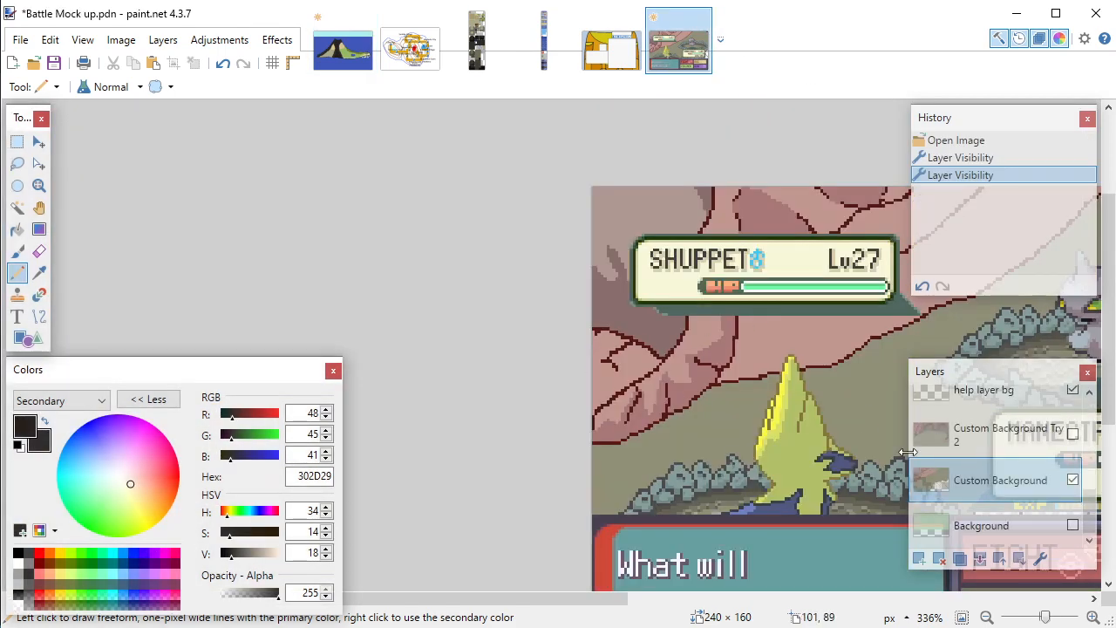
{"action": "left_click", "coordinate": [1073, 479]}
{"action": "left_click", "coordinate": [1073, 434]}
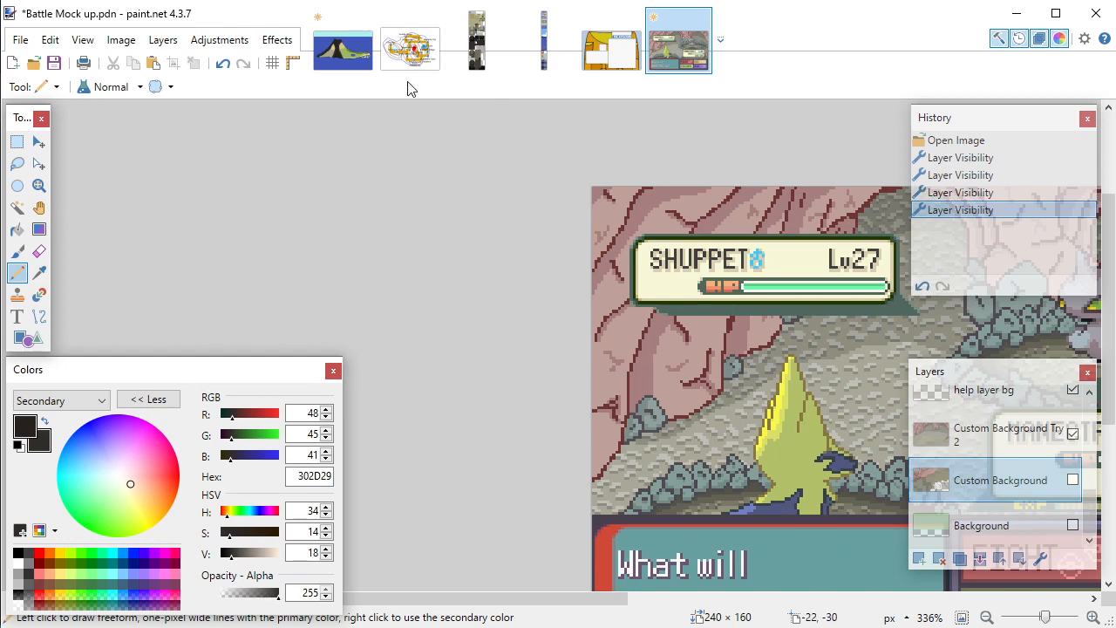
{"action": "left_click", "coordinate": [366, 56]}
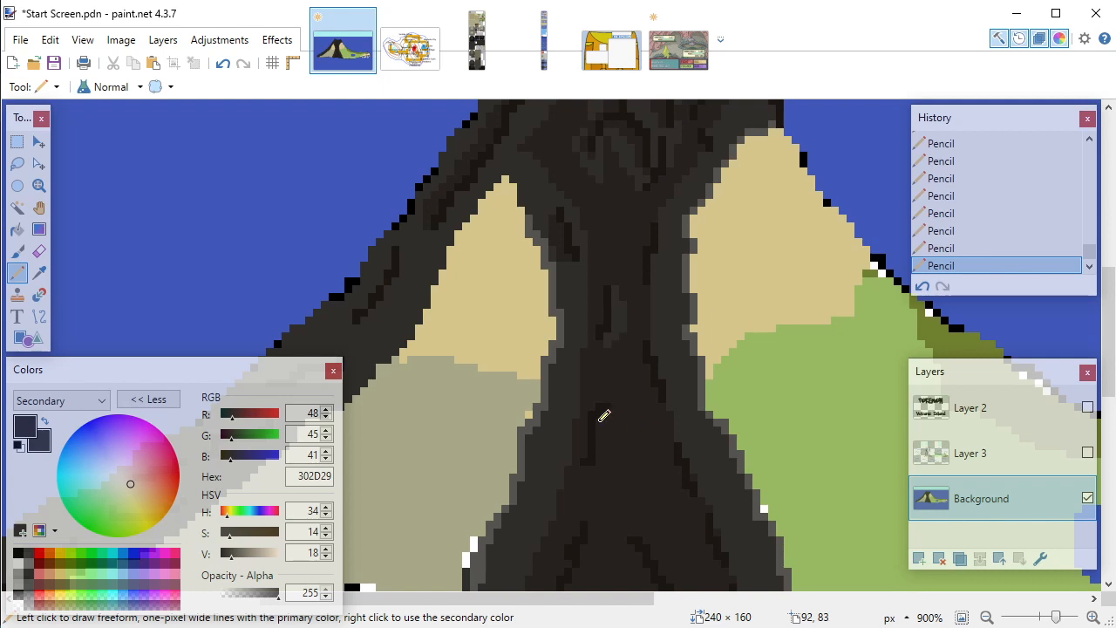
Step: Pencil lighter highlight pixels beside the dark cracks in the lower half and at the base of the lava column
{"action": "scroll", "coordinate": [603, 418], "scroll_direction": "down", "scroll_amount": 1}
{"action": "scroll", "coordinate": [600, 422], "scroll_direction": "up", "scroll_amount": 1}
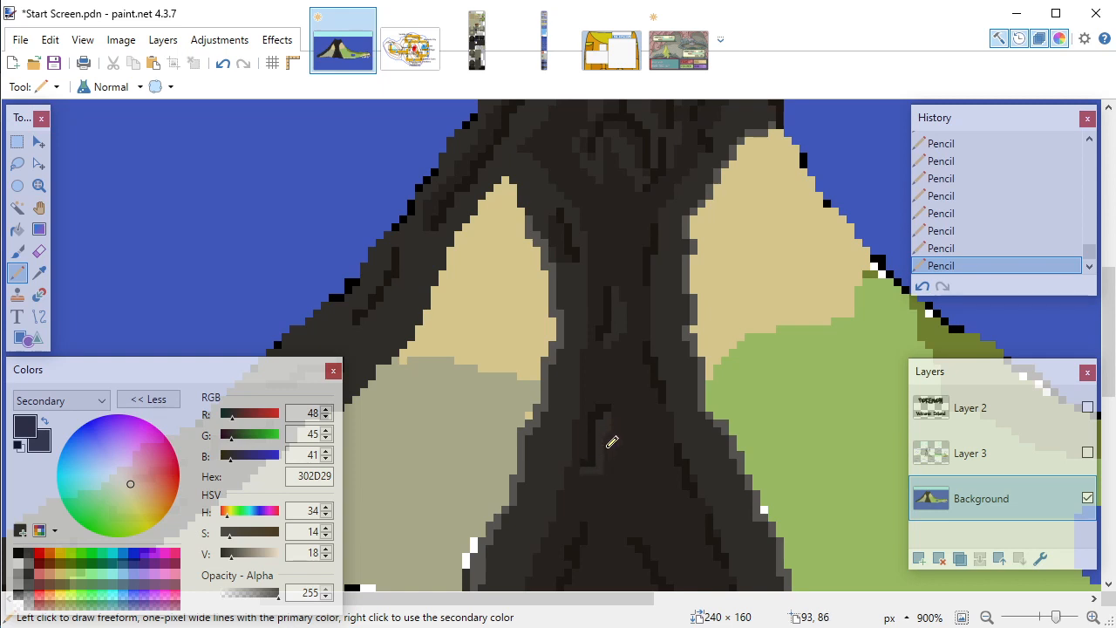
{"action": "scroll", "coordinate": [610, 444], "scroll_direction": "down", "scroll_amount": 2}
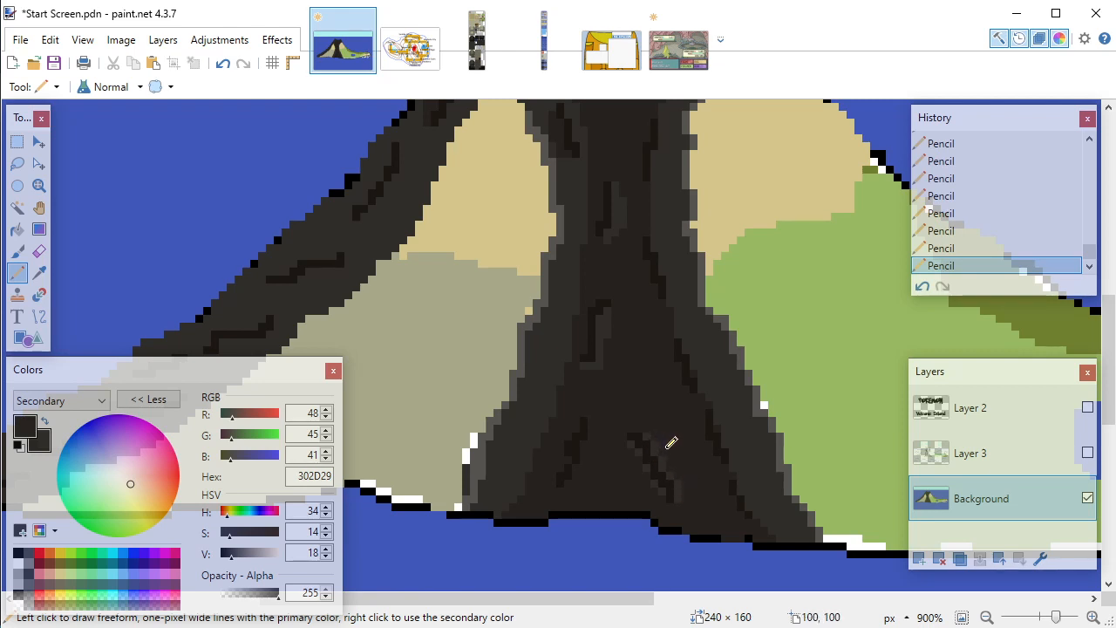
{"action": "scroll", "coordinate": [667, 443], "scroll_direction": "down", "scroll_amount": 4}
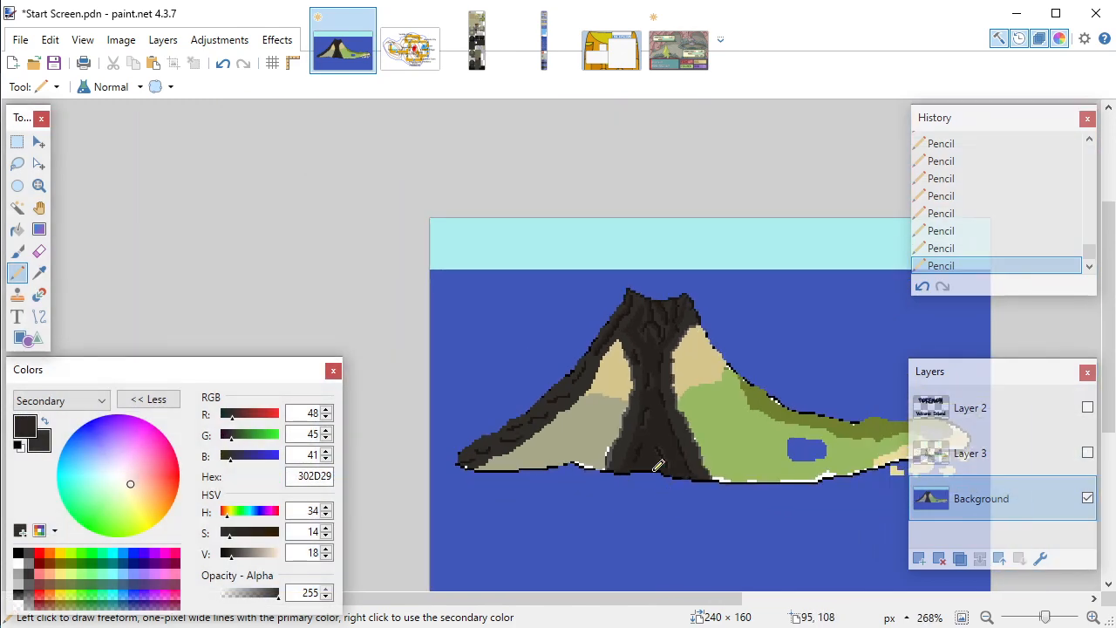
{"action": "scroll", "coordinate": [658, 467], "scroll_direction": "up", "scroll_amount": 5}
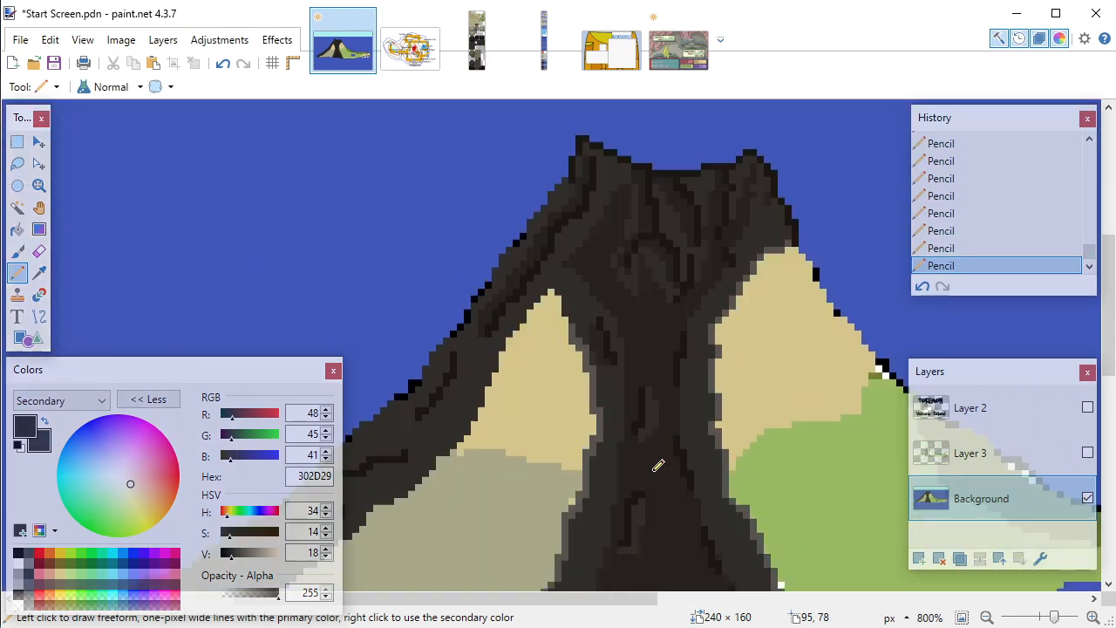
{"action": "scroll", "coordinate": [645, 464], "scroll_direction": "up", "scroll_amount": 3}
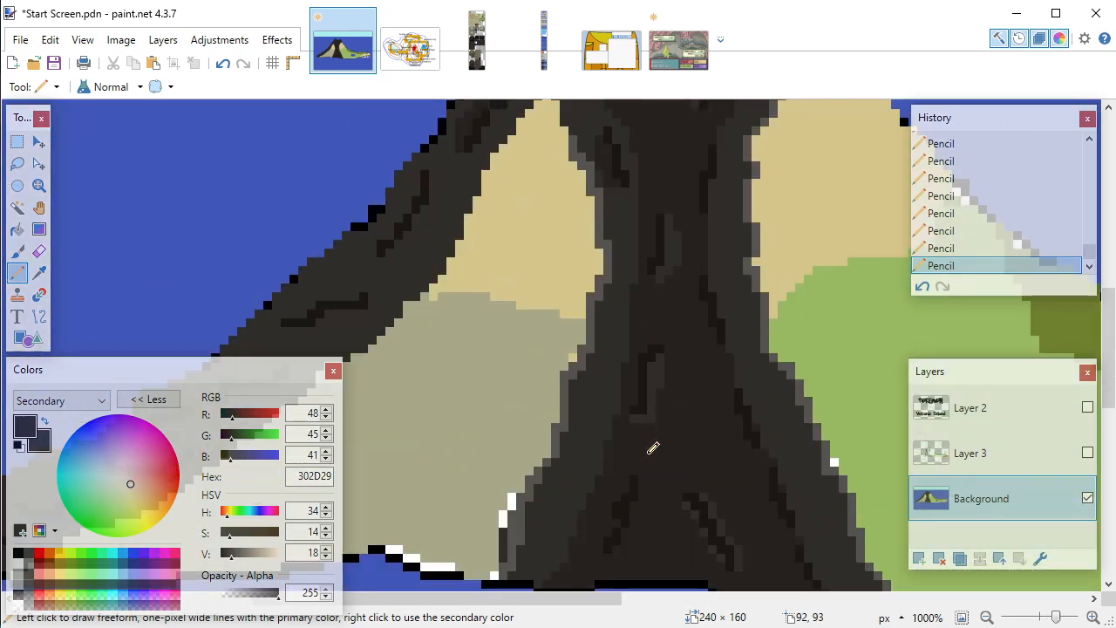
{"action": "scroll", "coordinate": [639, 463], "scroll_direction": "up", "scroll_amount": 3}
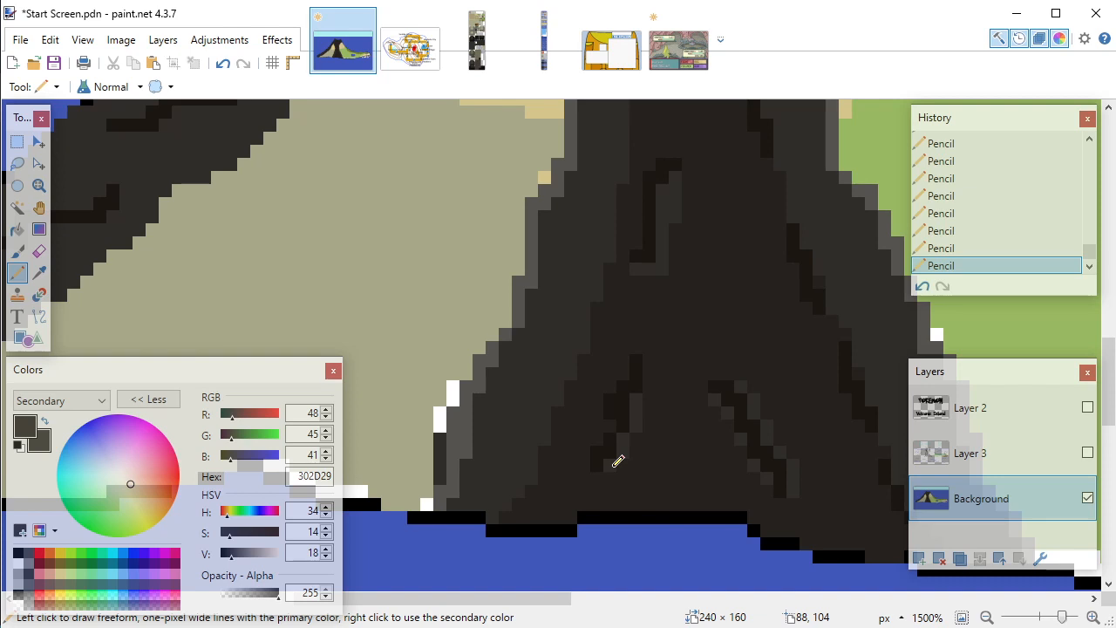
Step: Review the whole volcano island, check its layout against the Map image, and return to Start Screen
{"action": "scroll", "coordinate": [530, 369], "scroll_direction": "down", "scroll_amount": 6}
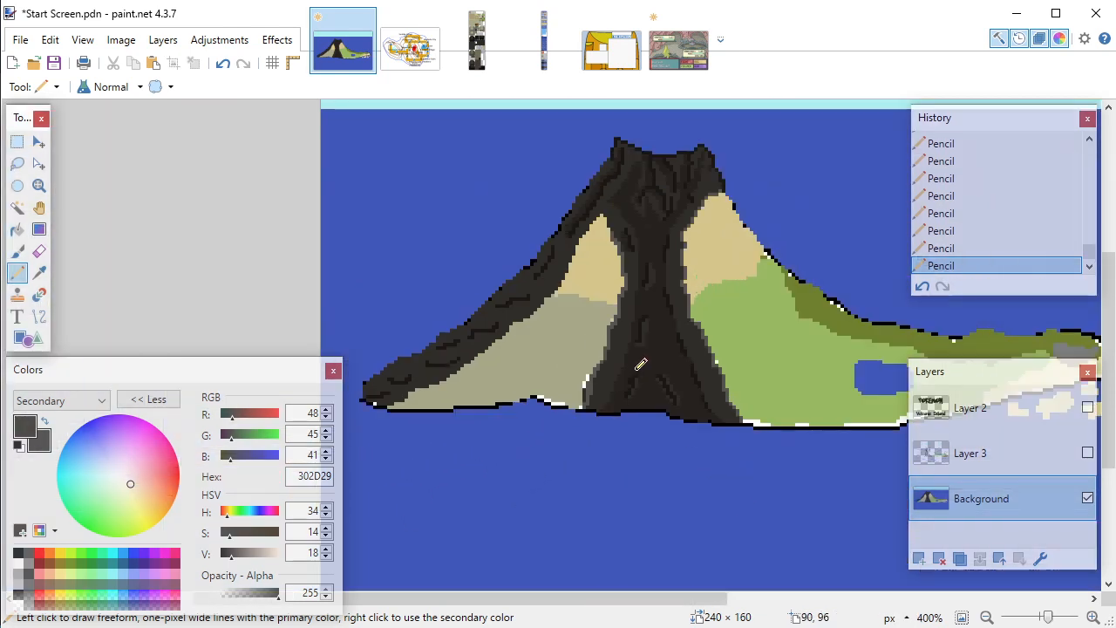
{"action": "scroll", "coordinate": [712, 394], "scroll_direction": "down", "scroll_amount": 1}
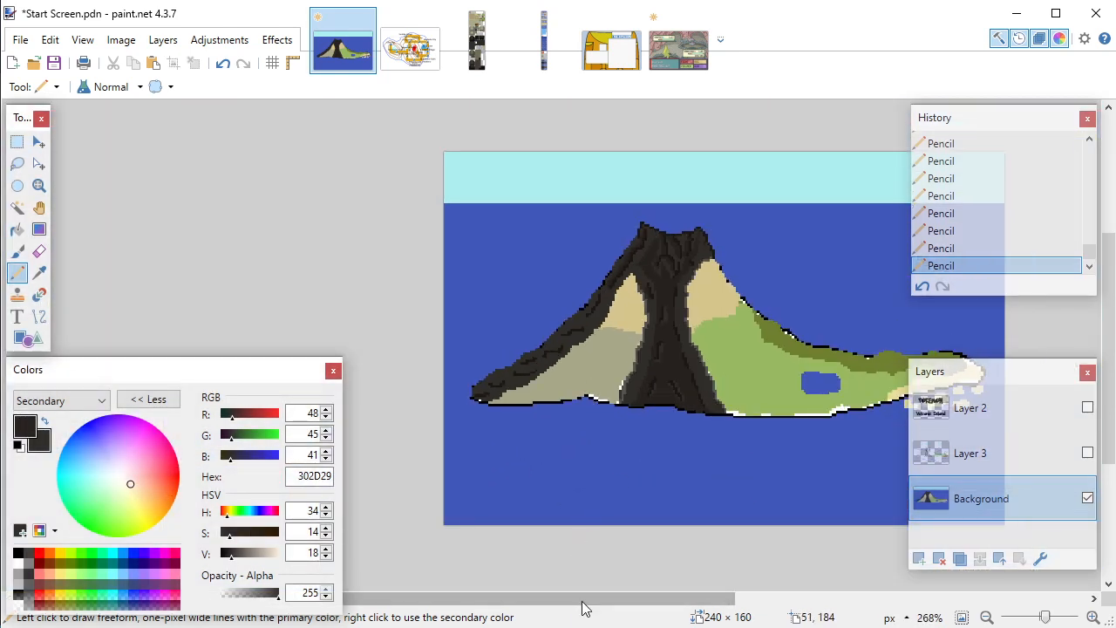
{"action": "left_click_drag", "start_coordinate": [582, 605], "coordinate": [628, 613]}
{"action": "scroll", "coordinate": [563, 438], "scroll_direction": "down", "scroll_amount": 1}
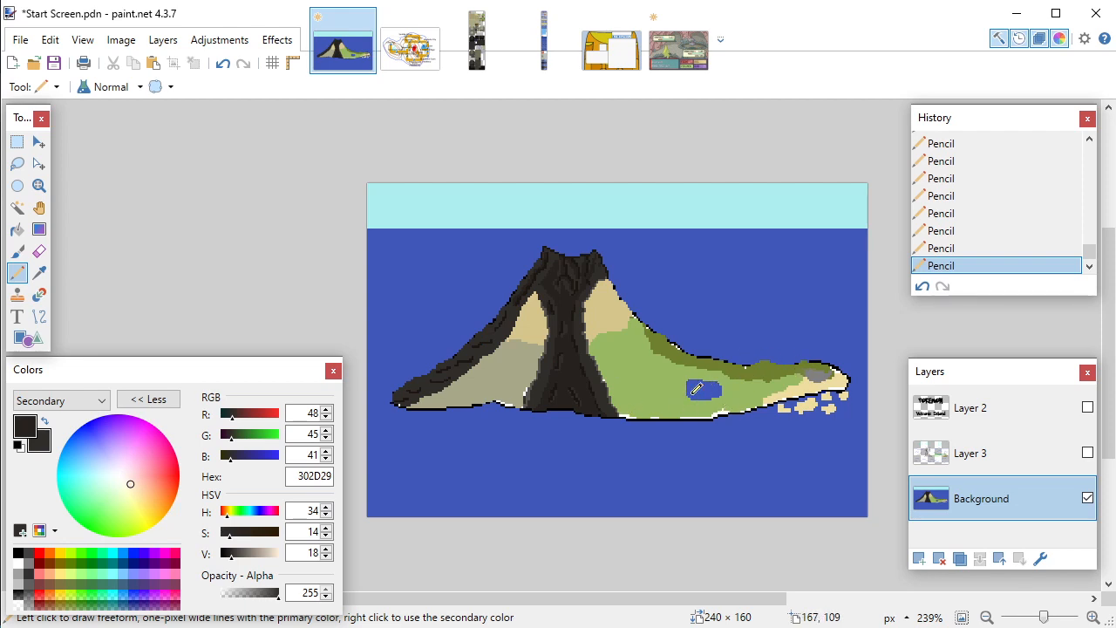
{"action": "left_click", "coordinate": [429, 33]}
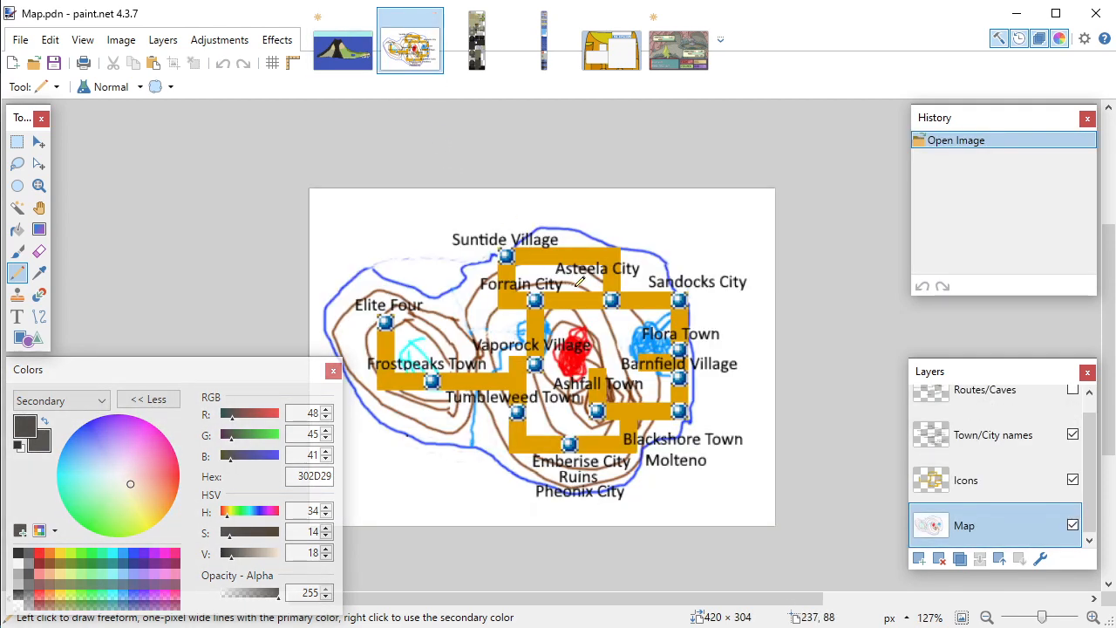
{"action": "left_click", "coordinate": [347, 70]}
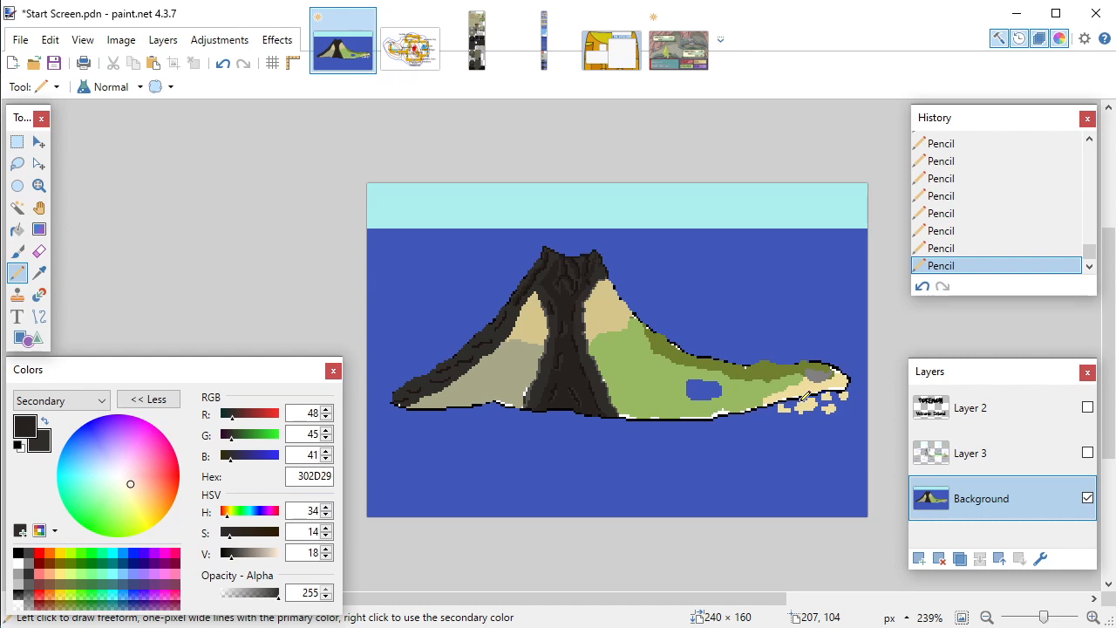
Step: Preview the title lettering on Layer 2, consult the browser's Pokemon starting screen references, and hide Layer 2 again
{"action": "left_click", "coordinate": [1087, 407]}
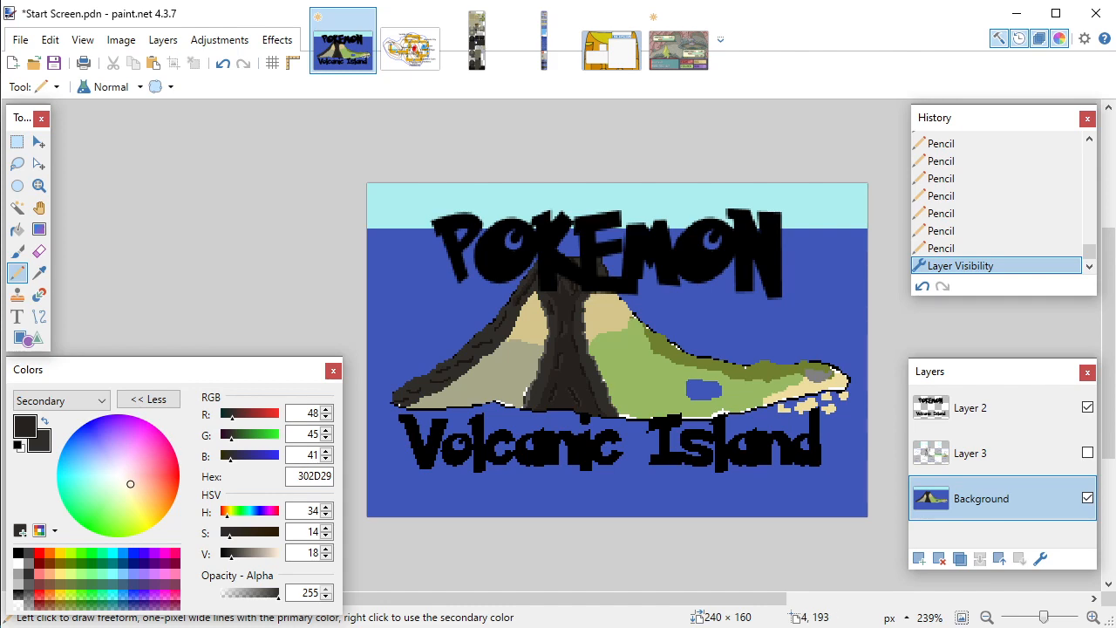
{"action": "key", "text": "alt+Tab"}
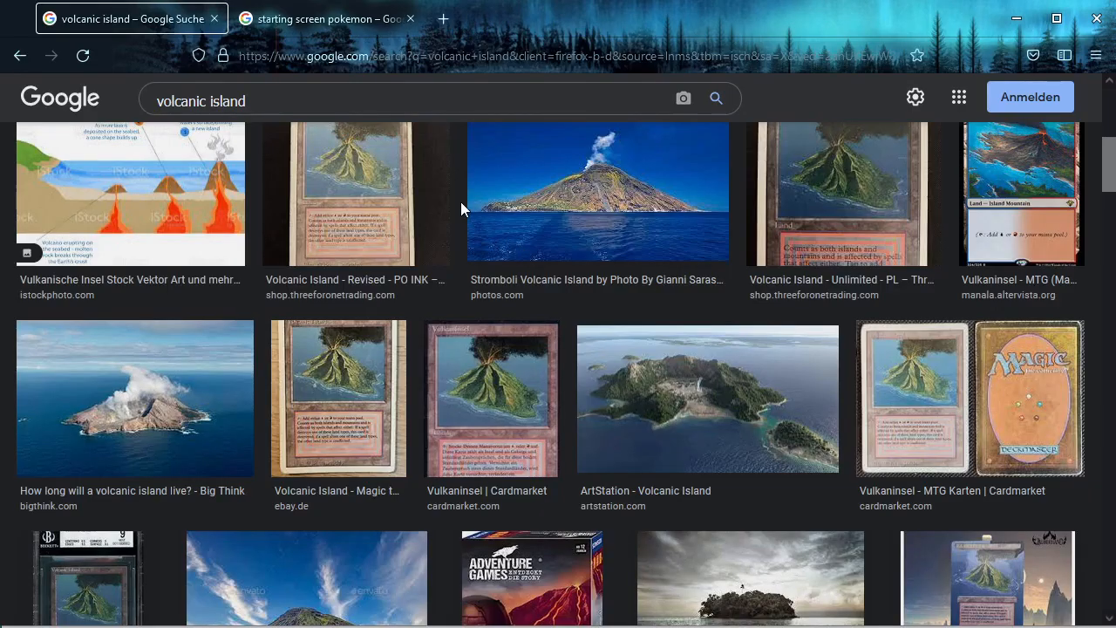
{"action": "left_click", "coordinate": [323, 19]}
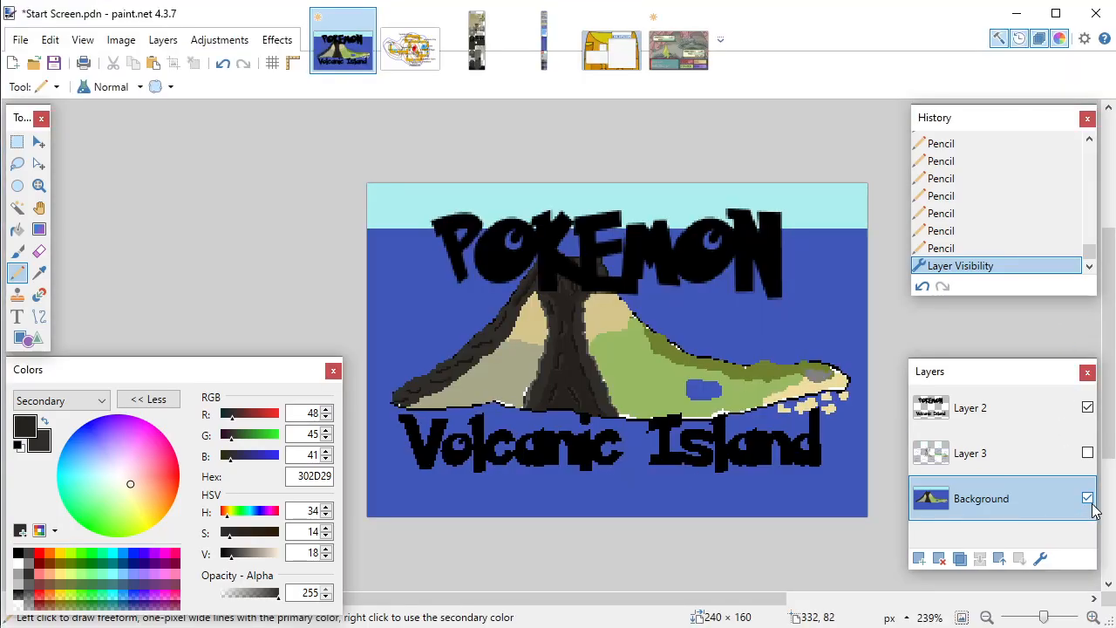
{"action": "left_click", "coordinate": [1088, 410]}
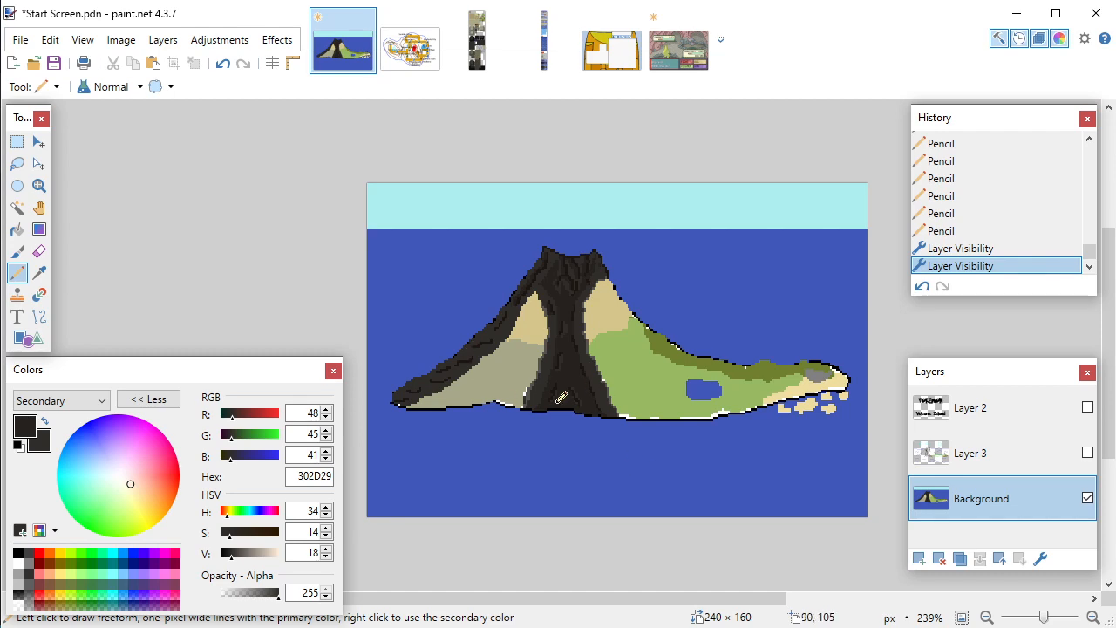
Step: Refine single pixels around the left crack at the lava column's base with the Pencil in 302D29
{"action": "scroll", "coordinate": [589, 378], "scroll_direction": "up", "scroll_amount": 3, "text": "ctrl"}
{"action": "scroll", "coordinate": [588, 378], "scroll_direction": "up", "scroll_amount": 1, "text": "ctrl"}
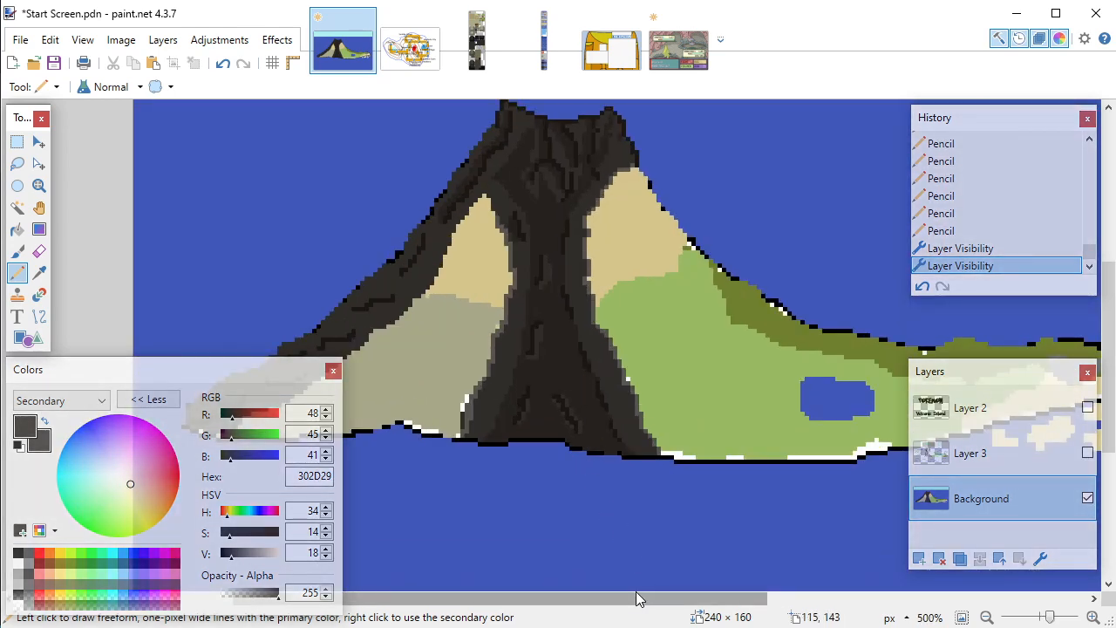
{"action": "left_click_drag", "start_coordinate": [636, 598], "coordinate": [616, 602]}
{"action": "scroll", "coordinate": [628, 442], "scroll_direction": "up", "scroll_amount": 3}
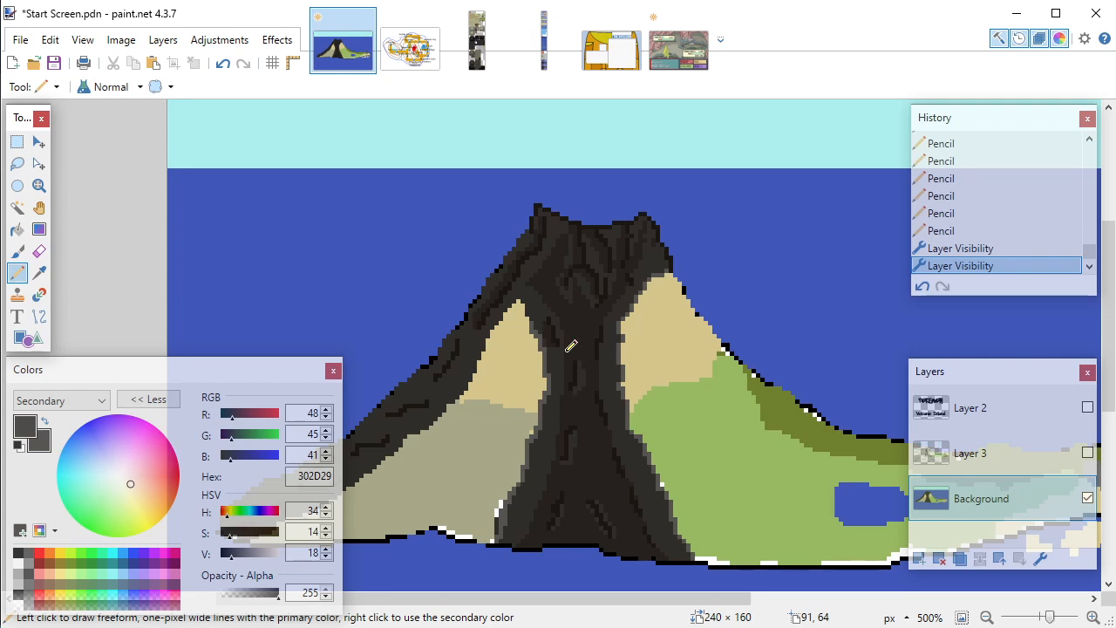
{"action": "scroll", "coordinate": [587, 488], "scroll_direction": "up", "scroll_amount": 2}
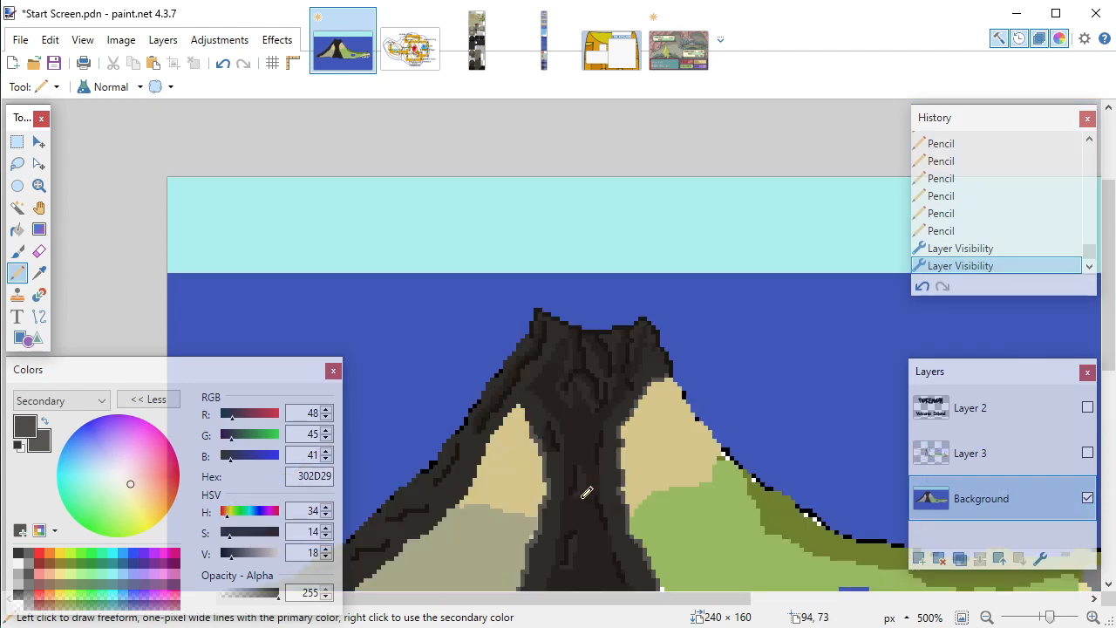
{"action": "scroll", "coordinate": [587, 493], "scroll_direction": "up", "scroll_amount": 5, "text": "ctrl"}
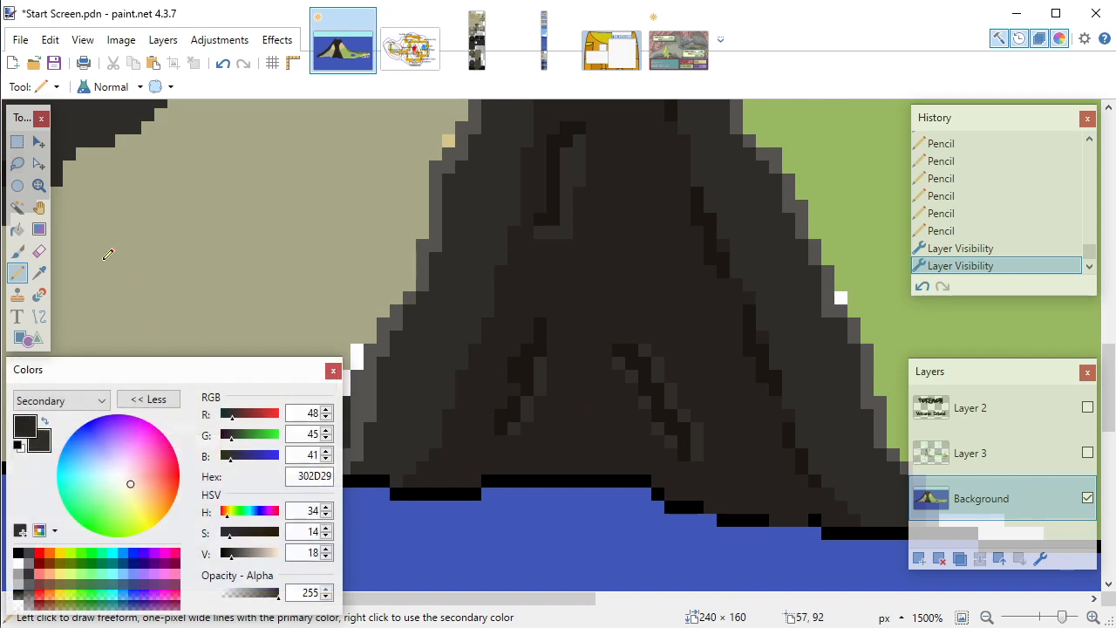
{"action": "key", "text": "k"}
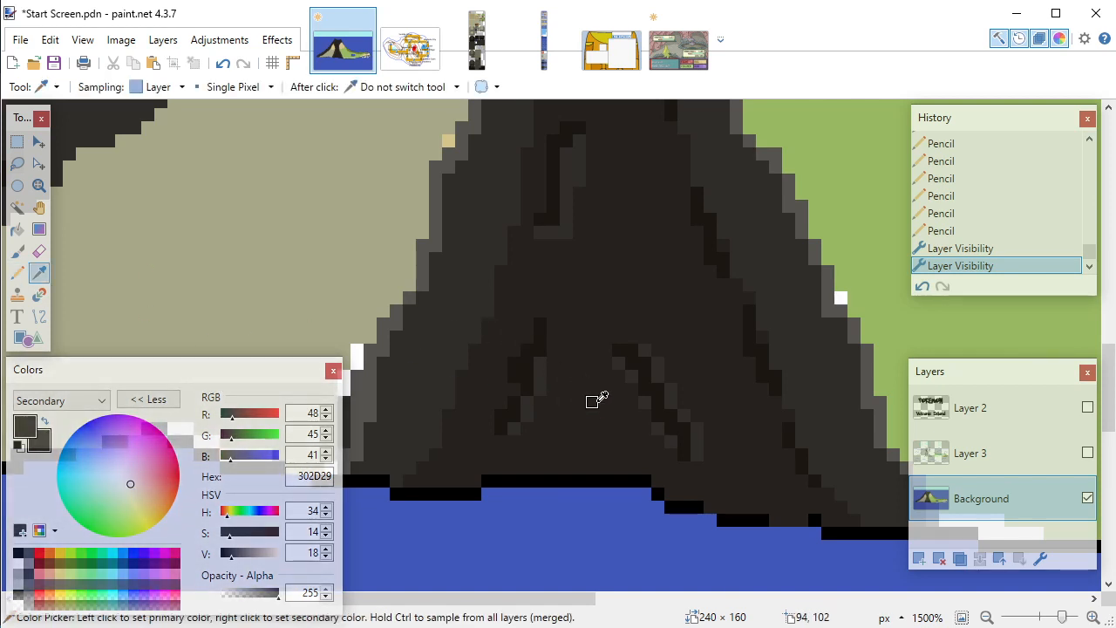
{"action": "key", "text": "p"}
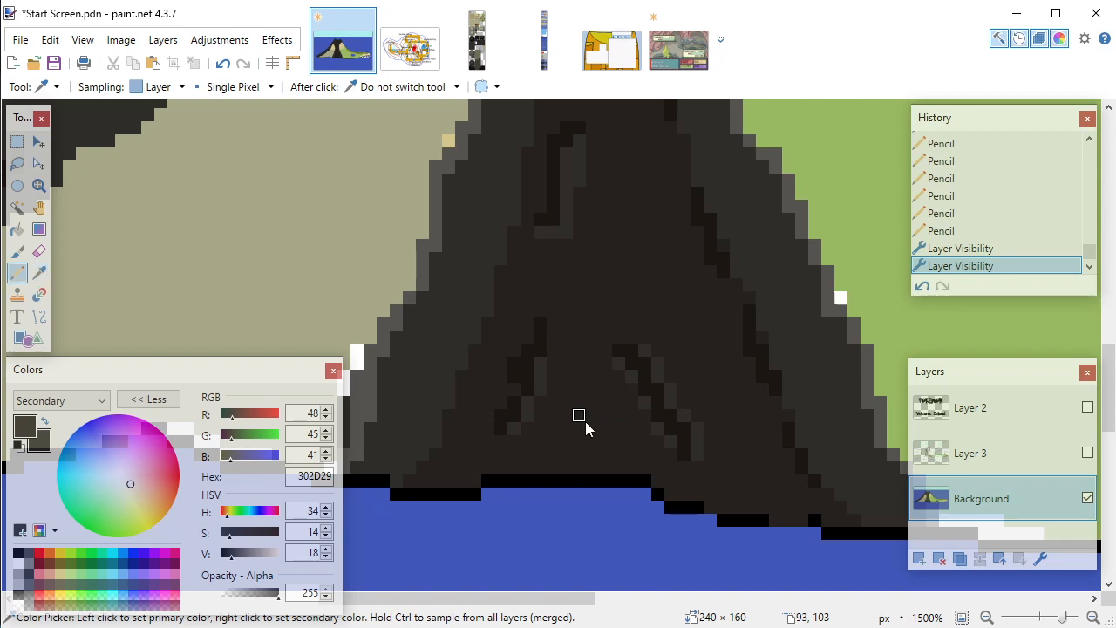
{"action": "left_click", "coordinate": [553, 323]}
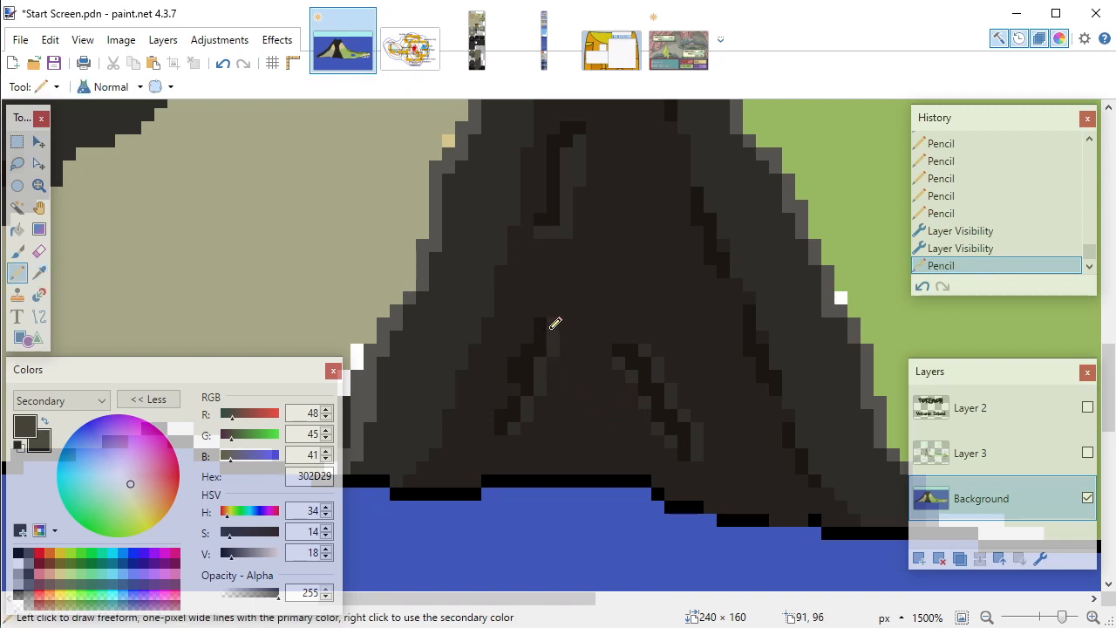
{"action": "left_click", "coordinate": [515, 353]}
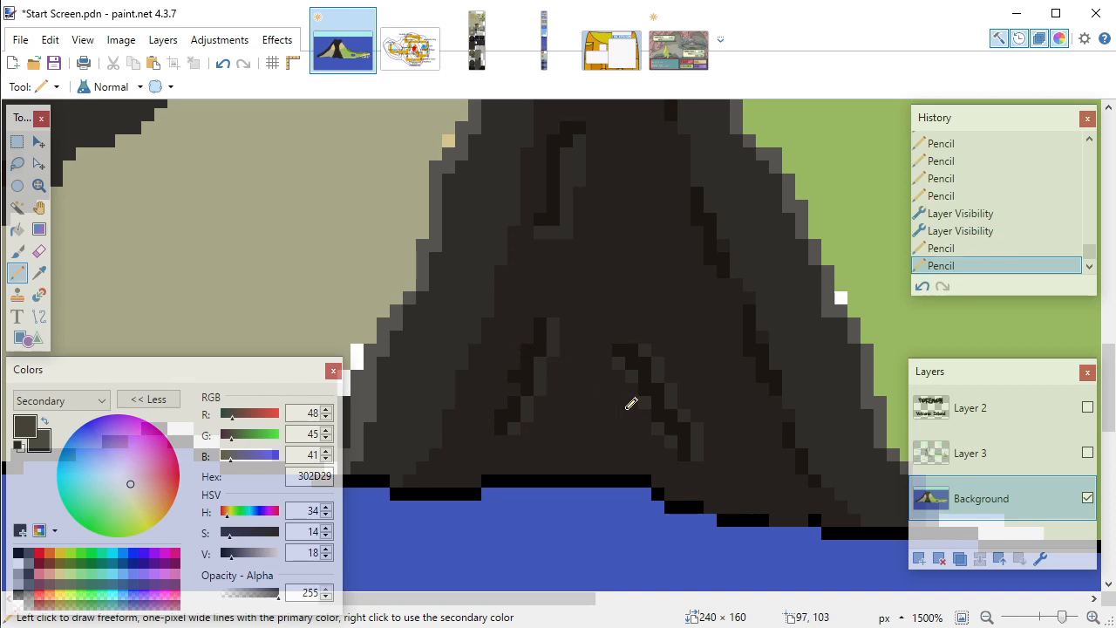
Step: Pencil single 302D29 highlight pixels beside the right-hand cracks at the lava column's base and beside its upper crack
{"action": "left_click", "coordinate": [686, 398]}
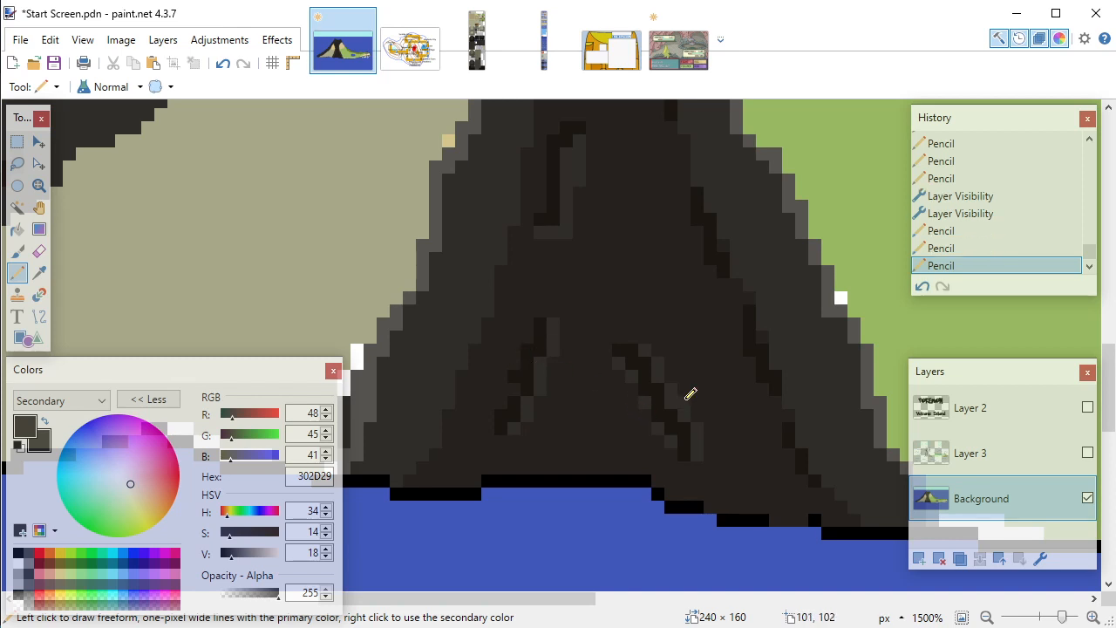
{"action": "left_click", "coordinate": [717, 436]}
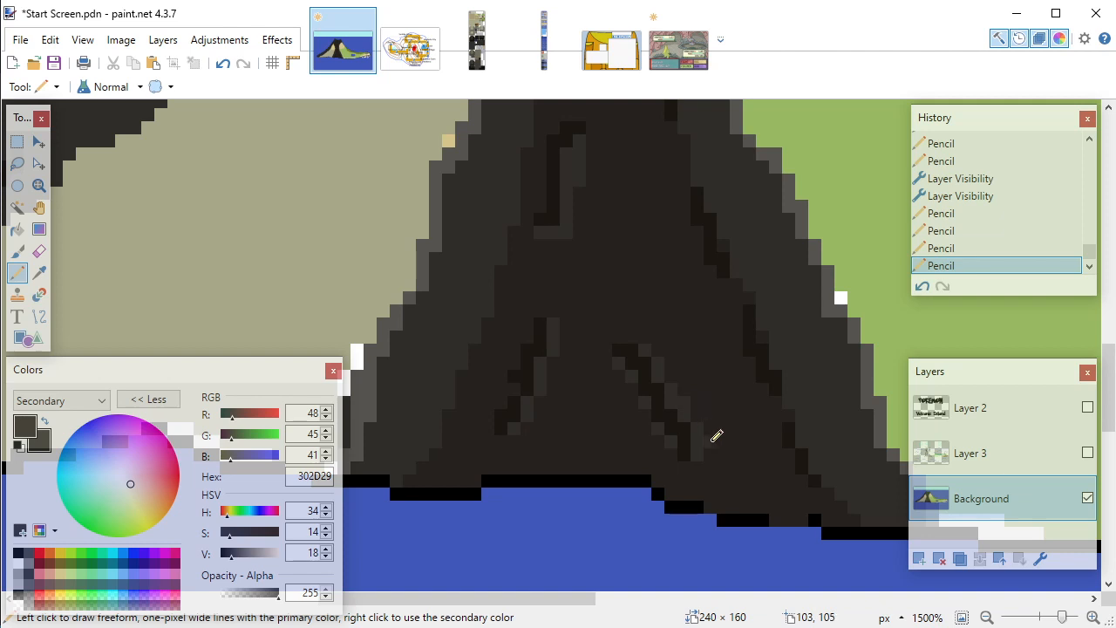
{"action": "left_click", "coordinate": [673, 373]}
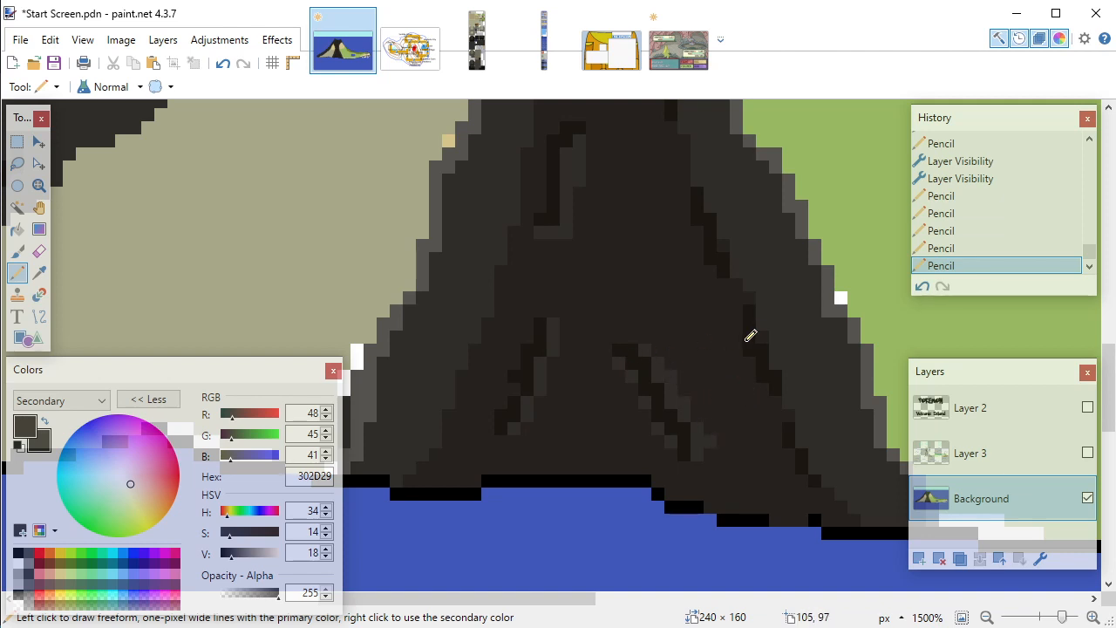
{"action": "left_click", "coordinate": [771, 330]}
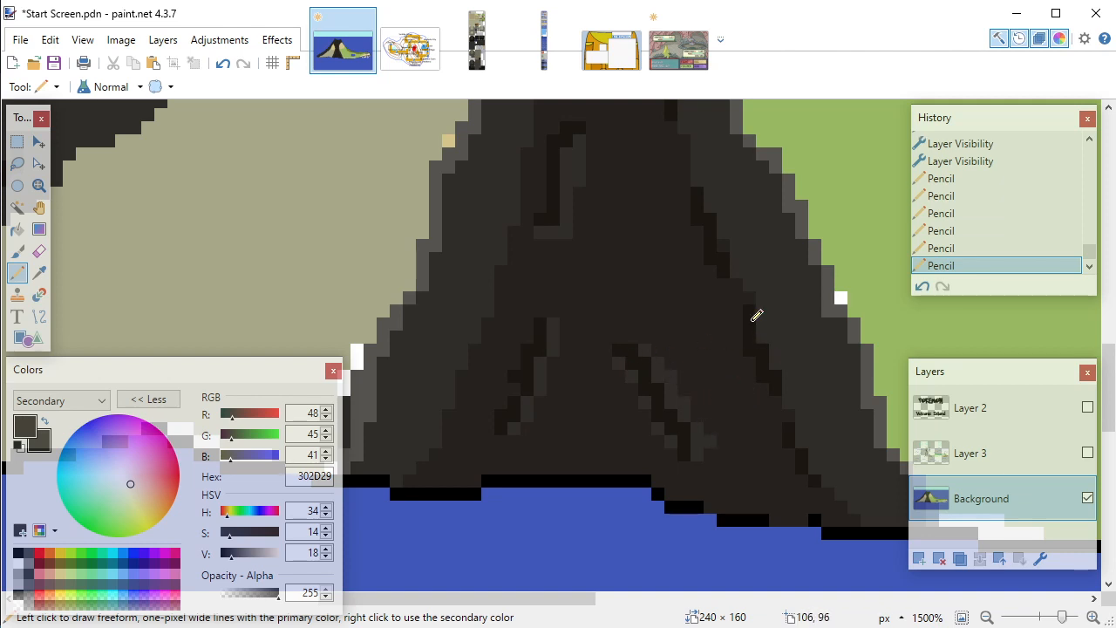
{"action": "left_click", "coordinate": [723, 234]}
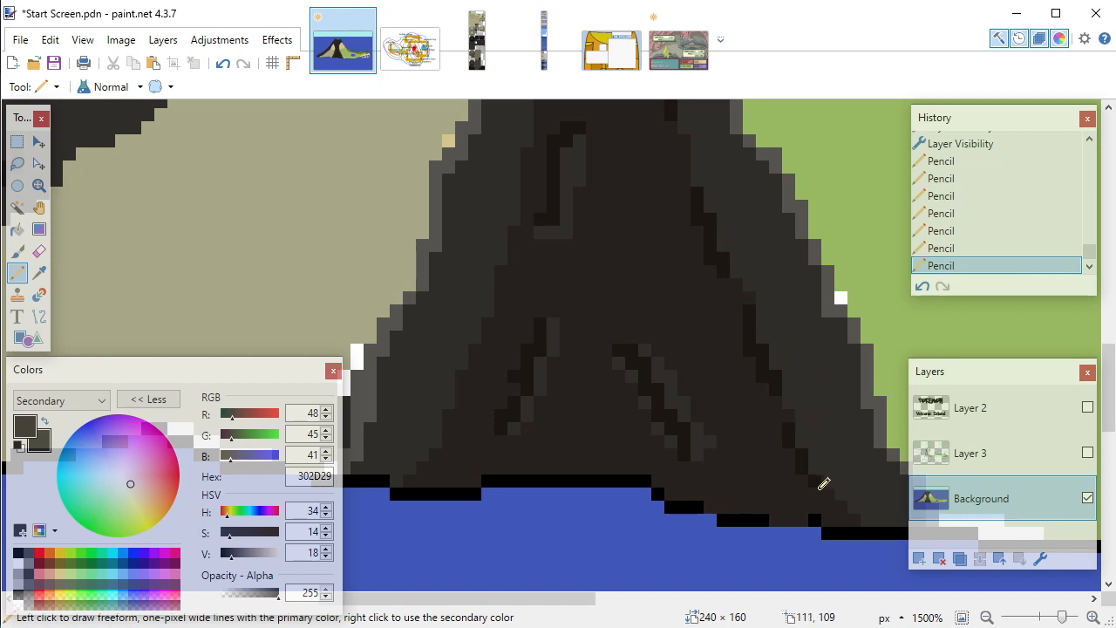
{"action": "scroll", "coordinate": [693, 369], "scroll_direction": "up", "scroll_amount": 4}
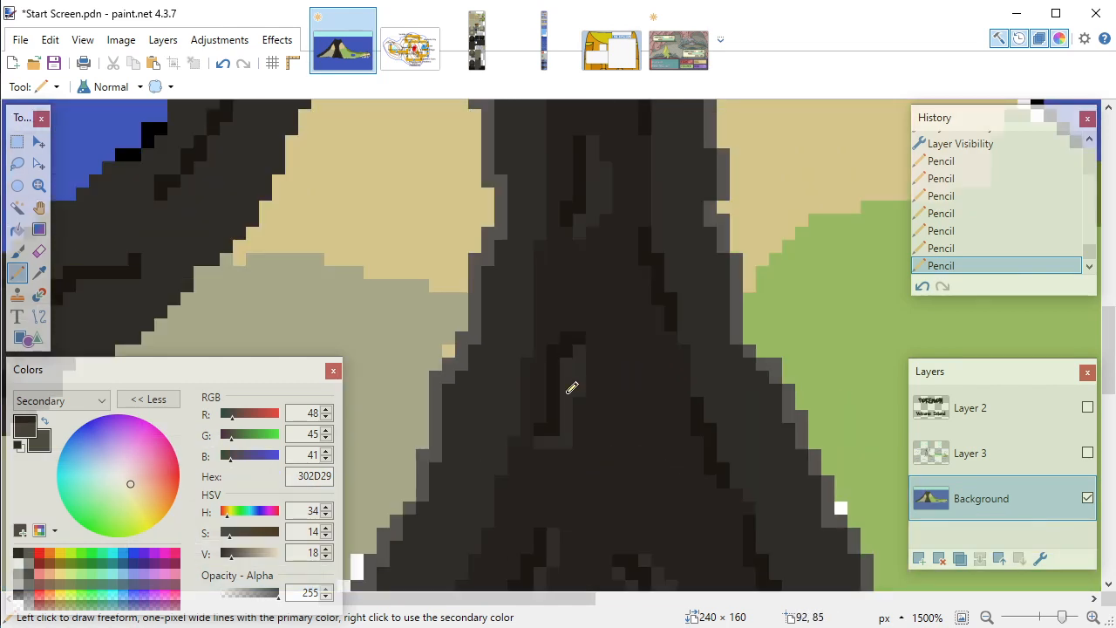
{"action": "left_click", "coordinate": [587, 382]}
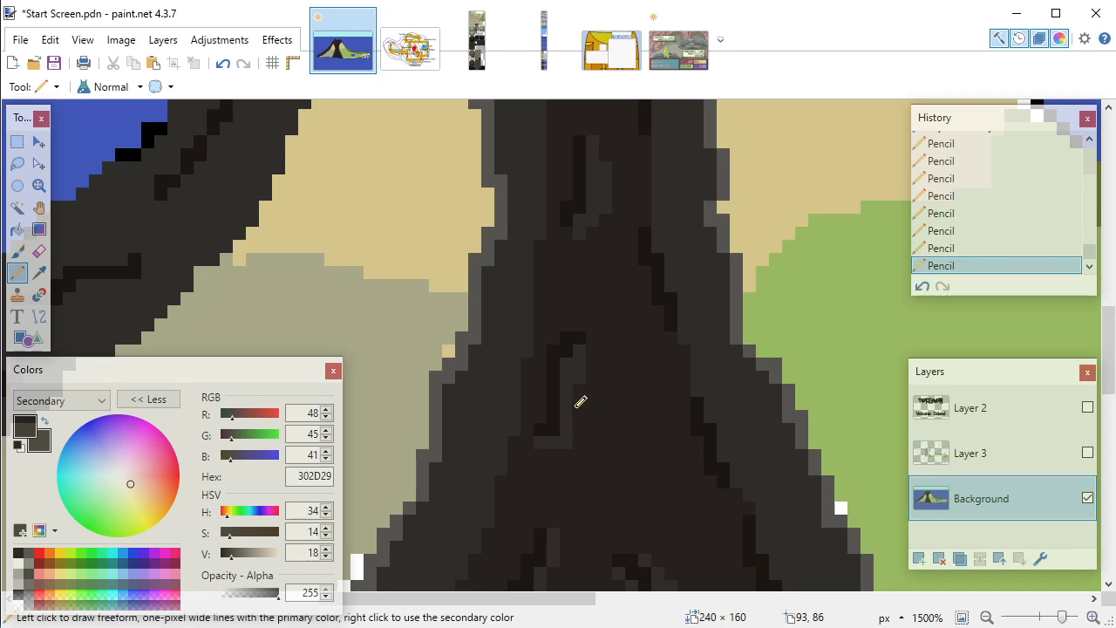
Step: Examine the rock shading along the whole central lava column, from its base to the crater
{"action": "scroll", "coordinate": [581, 401], "scroll_direction": "up", "scroll_amount": 2}
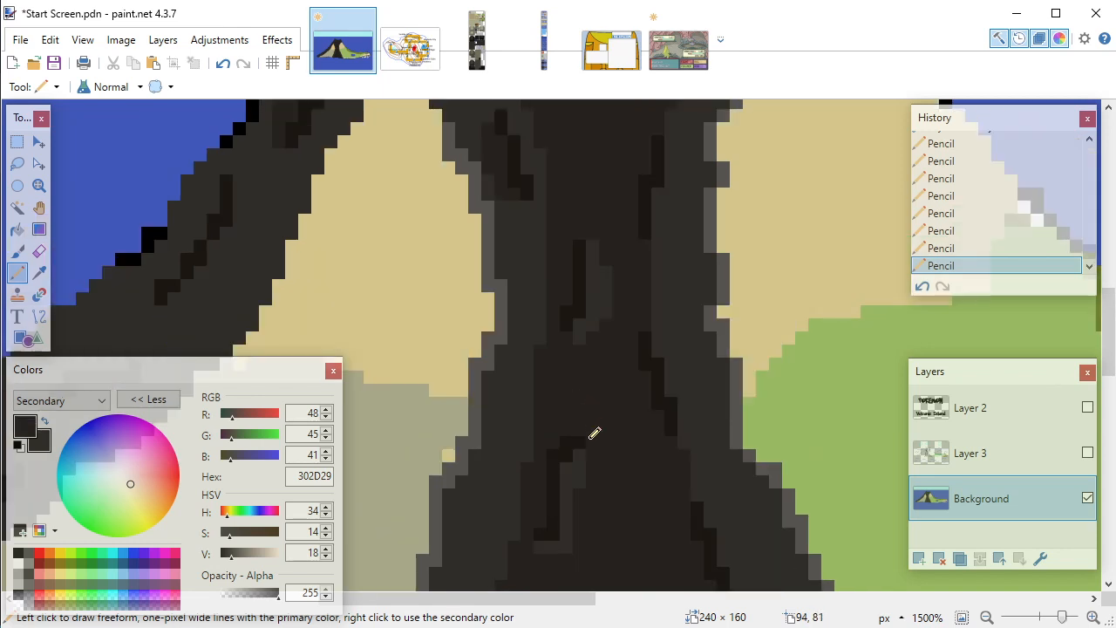
{"action": "scroll", "coordinate": [597, 433], "scroll_direction": "up", "scroll_amount": 2}
{"action": "scroll", "coordinate": [599, 433], "scroll_direction": "down", "scroll_amount": 2}
{"action": "scroll", "coordinate": [568, 361], "scroll_direction": "down", "scroll_amount": 2}
{"action": "scroll", "coordinate": [567, 358], "scroll_direction": "up", "scroll_amount": 5}
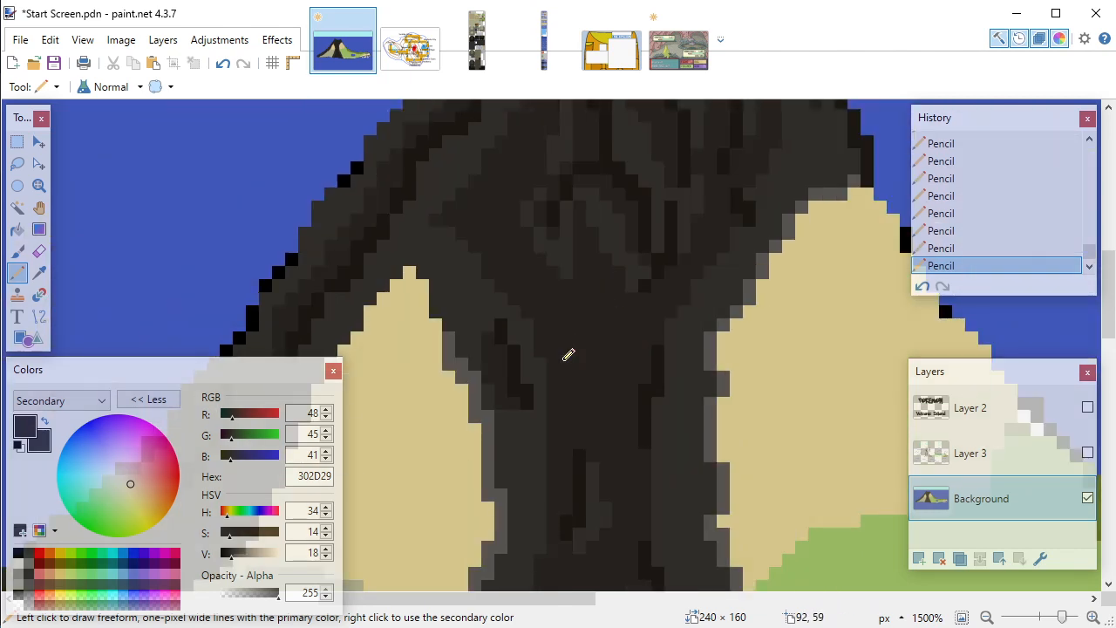
{"action": "scroll", "coordinate": [569, 355], "scroll_direction": "down", "scroll_amount": 3}
{"action": "scroll", "coordinate": [568, 356], "scroll_direction": "up", "scroll_amount": 2}
{"action": "scroll", "coordinate": [523, 397], "scroll_direction": "down", "scroll_amount": 6}
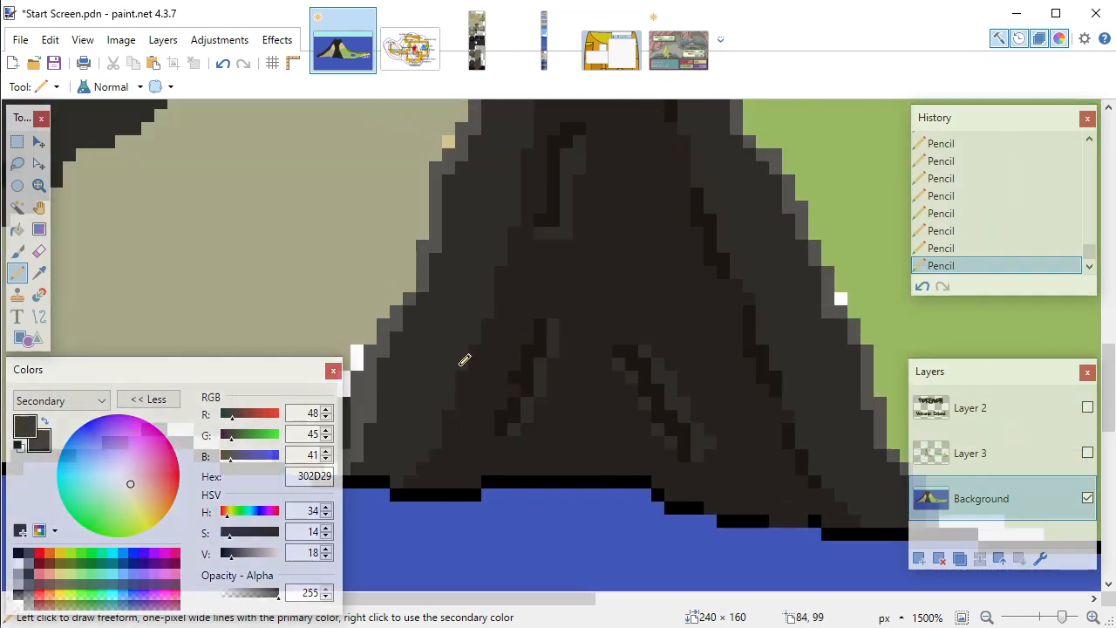
Step: Sample the crack color 1C1712 and pencil strokes joining the two base cracks, plus a short crack on the column's left border
{"action": "key", "text": "k"}
{"action": "left_click", "coordinate": [649, 365]}
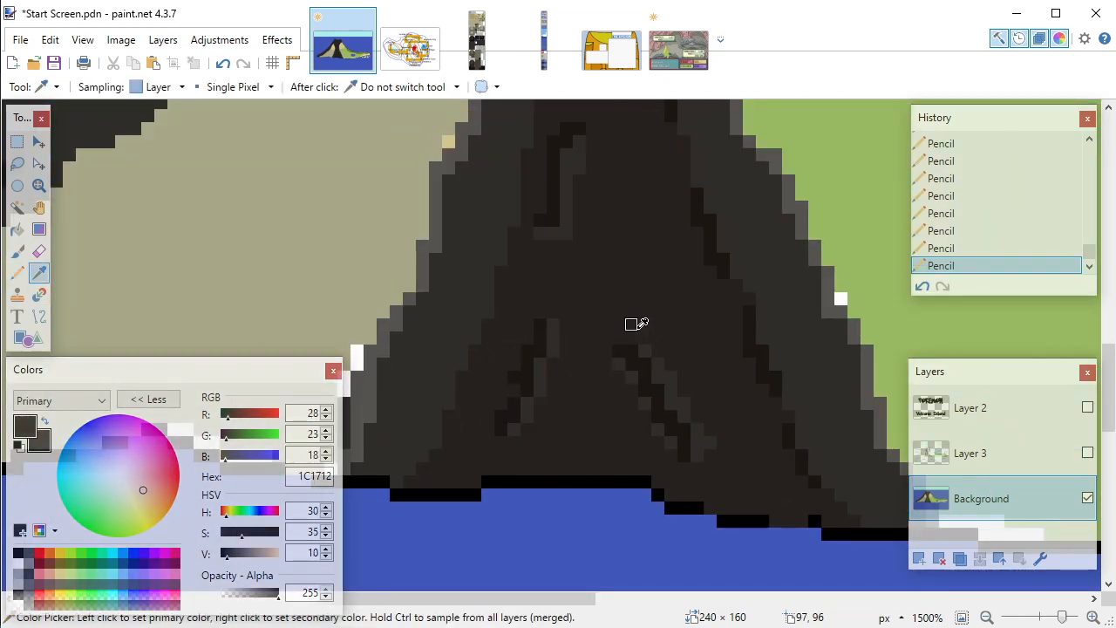
{"action": "key", "text": "p"}
{"action": "scroll", "coordinate": [628, 305], "scroll_direction": "up", "scroll_amount": 2}
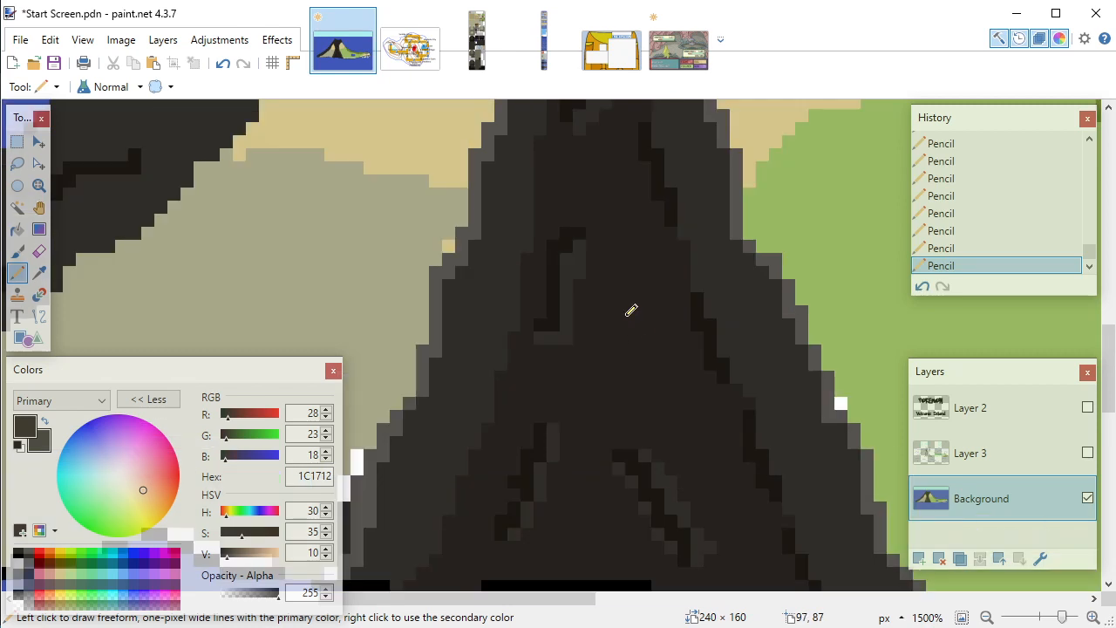
{"action": "scroll", "coordinate": [632, 344], "scroll_direction": "down", "scroll_amount": 2}
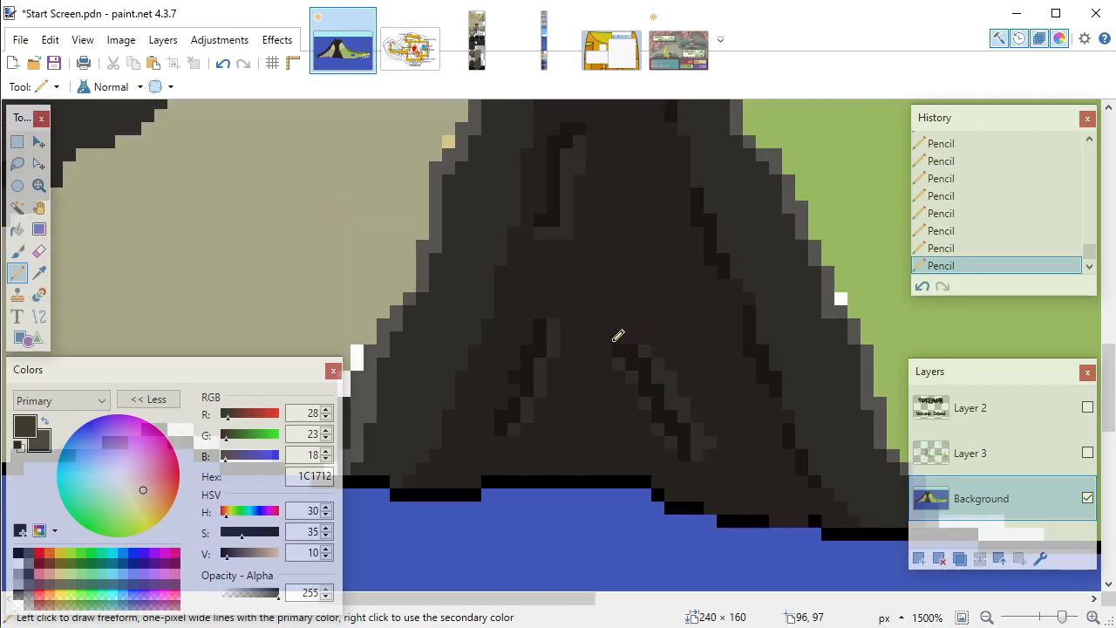
{"action": "mouse_move", "coordinate": [618, 336]}
{"action": "left_mouse_down"}
{"action": "mouse_move", "coordinate": [594, 298]}
{"action": "mouse_move", "coordinate": [553, 315]}
{"action": "mouse_move", "coordinate": [584, 301]}
{"action": "left_mouse_up"}
{"action": "scroll", "coordinate": [511, 404], "scroll_direction": "down", "scroll_amount": 2}
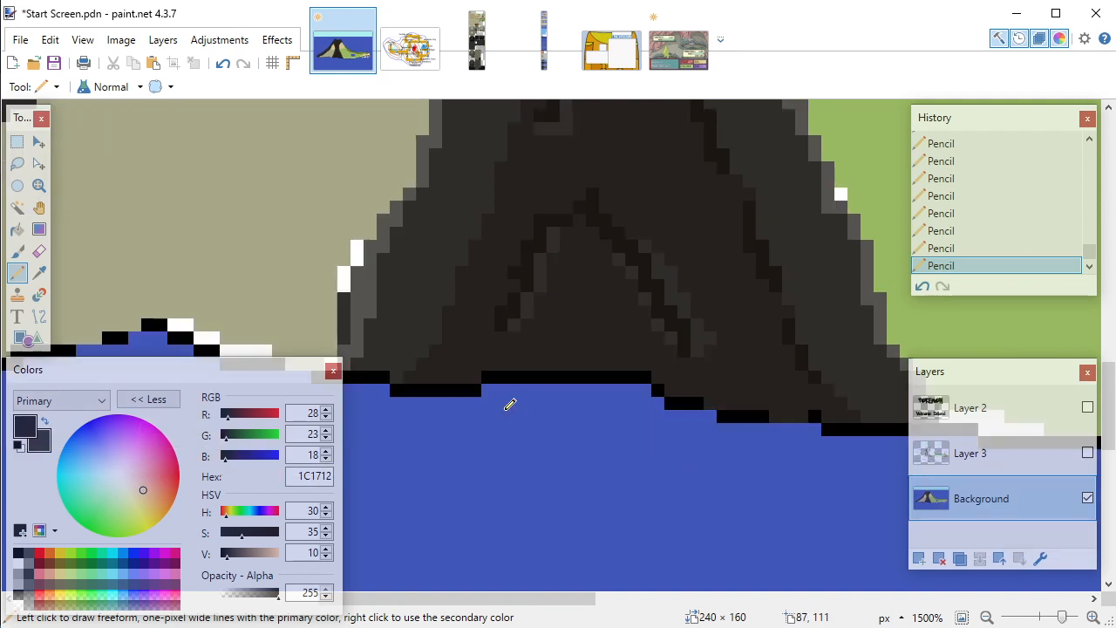
{"action": "scroll", "coordinate": [511, 404], "scroll_direction": "up", "scroll_amount": 2}
{"action": "left_click_drag", "start_coordinate": [462, 297], "coordinate": [446, 361]}
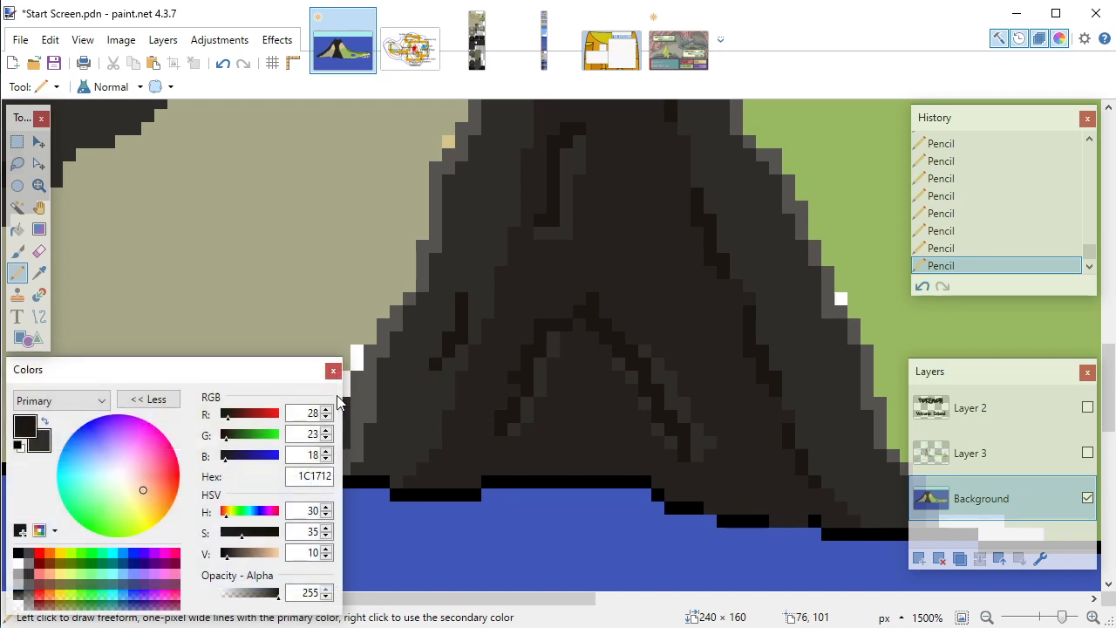
Step: Sample the column's rock color 26221E and pencil shading pixels beside the short crack on the left border
{"action": "key", "text": "k"}
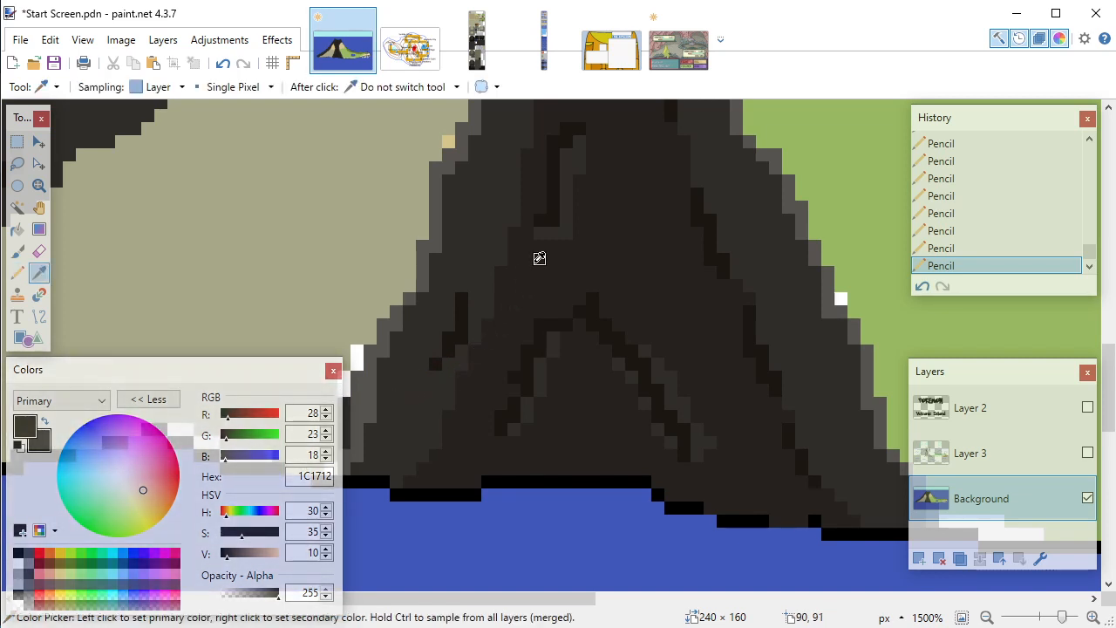
{"action": "left_click", "coordinate": [527, 251]}
{"action": "key", "text": "l"}
{"action": "key", "text": "p"}
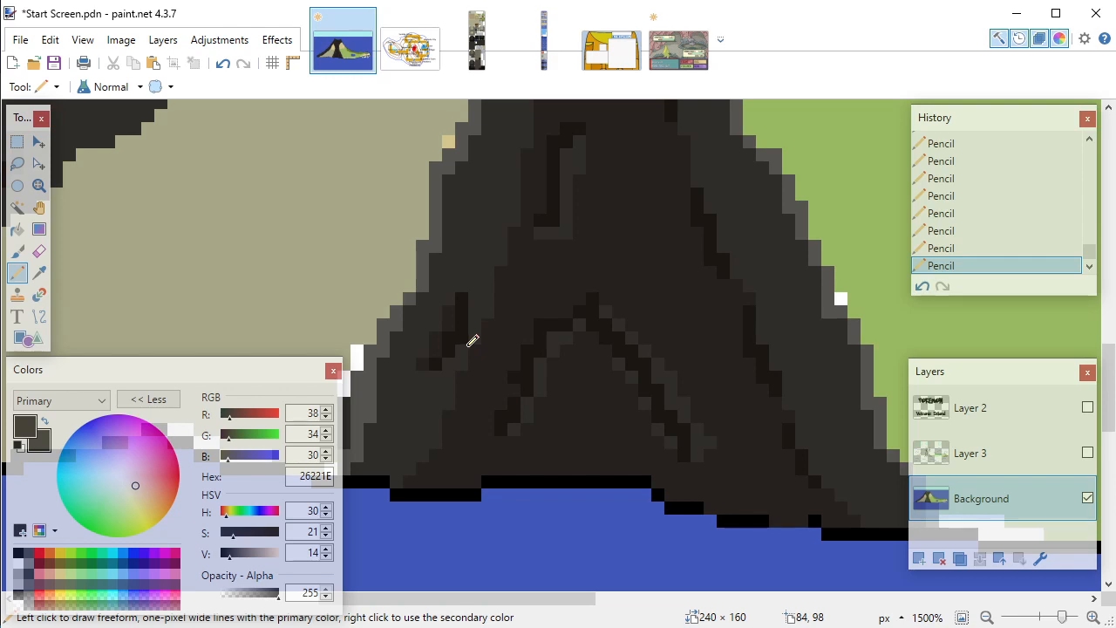
{"action": "scroll", "coordinate": [528, 382], "scroll_direction": "down", "scroll_amount": 1}
{"action": "scroll", "coordinate": [526, 378], "scroll_direction": "up", "scroll_amount": 2}
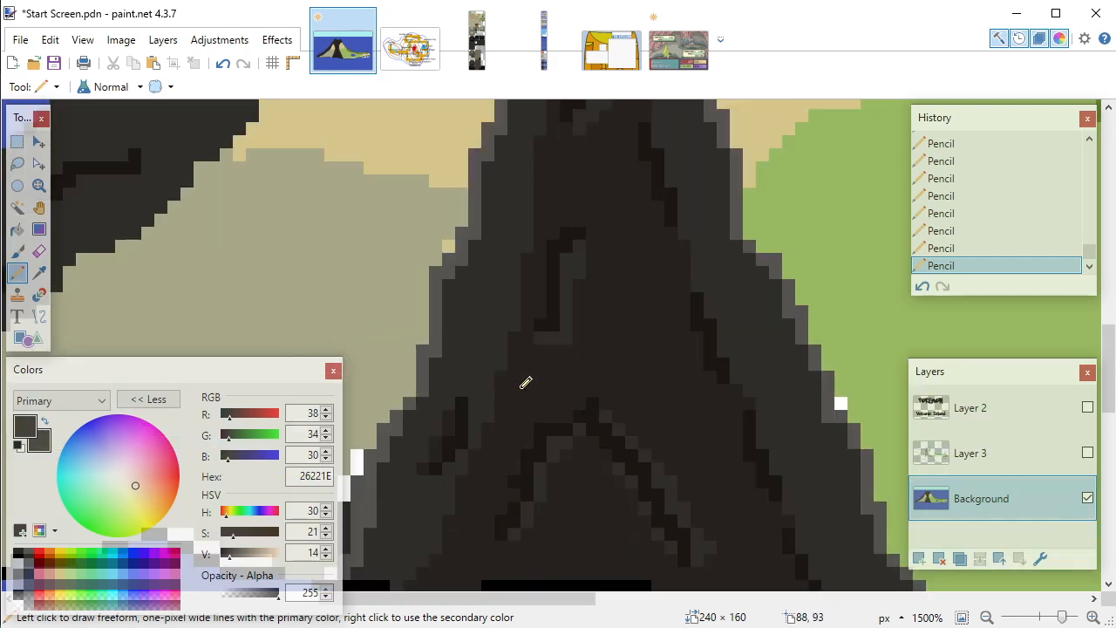
{"action": "scroll", "coordinate": [532, 375], "scroll_direction": "down", "scroll_amount": 1}
{"action": "scroll", "coordinate": [535, 373], "scroll_direction": "down", "scroll_amount": 5}
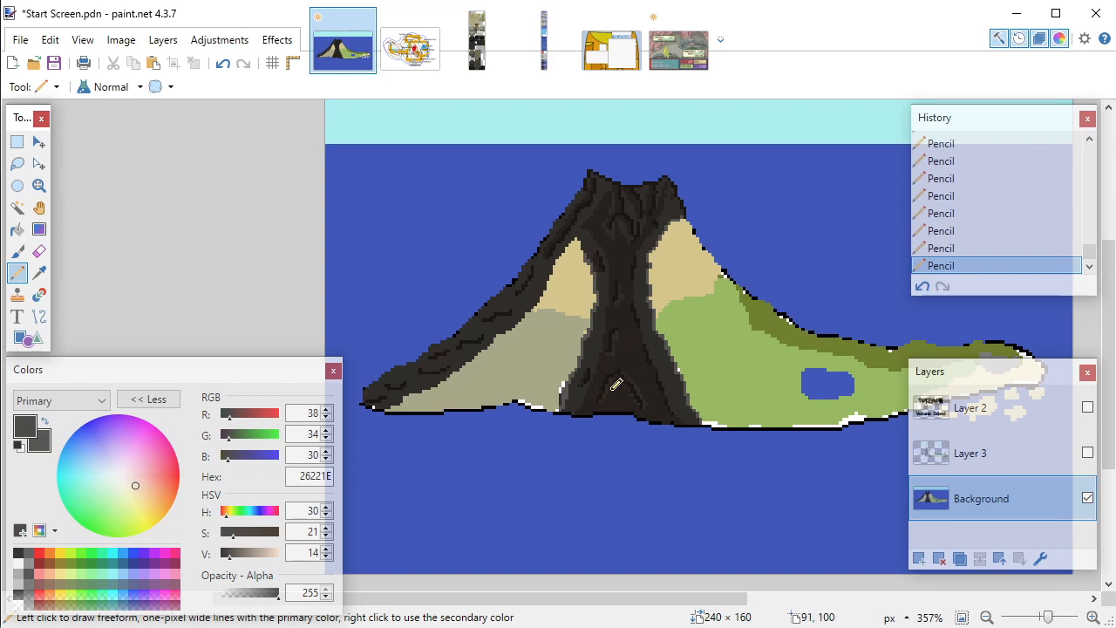
Step: Paint over the inverted-V cracks and their highlights at the lava column's base with the Pencil in 26221E
{"action": "scroll", "coordinate": [616, 383], "scroll_direction": "up", "scroll_amount": 6, "text": "ctrl"}
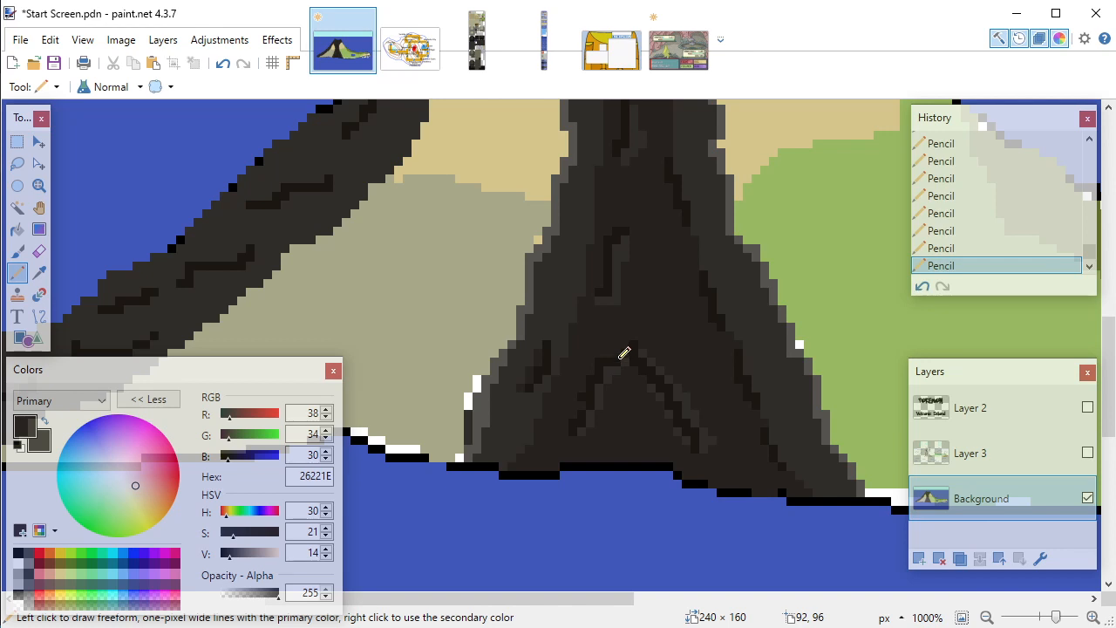
{"action": "key", "text": "k"}
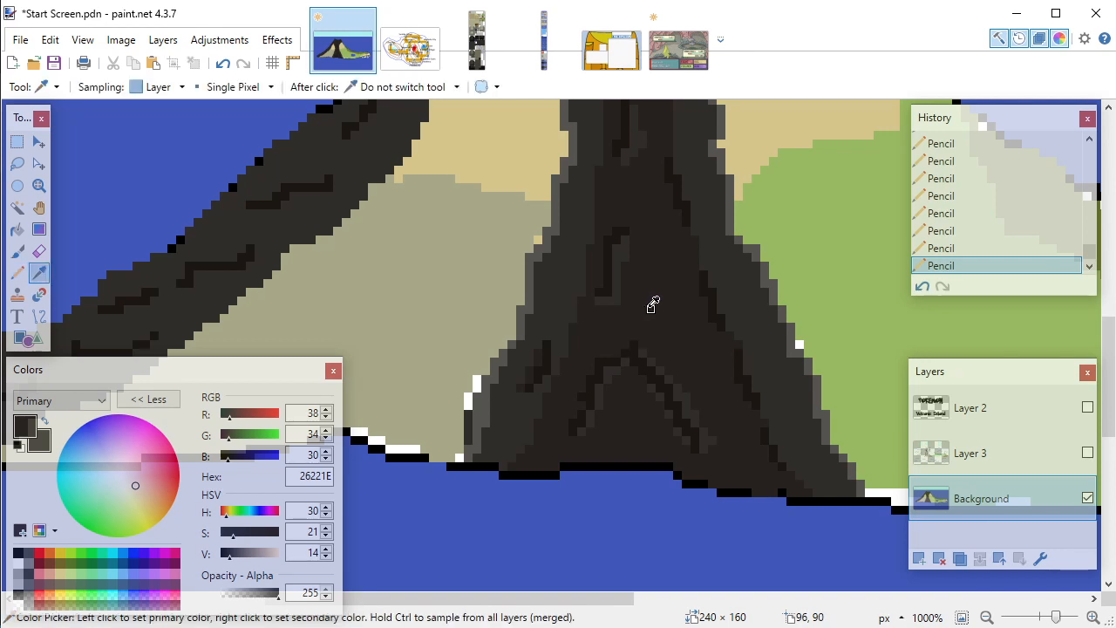
{"action": "key", "text": "p"}
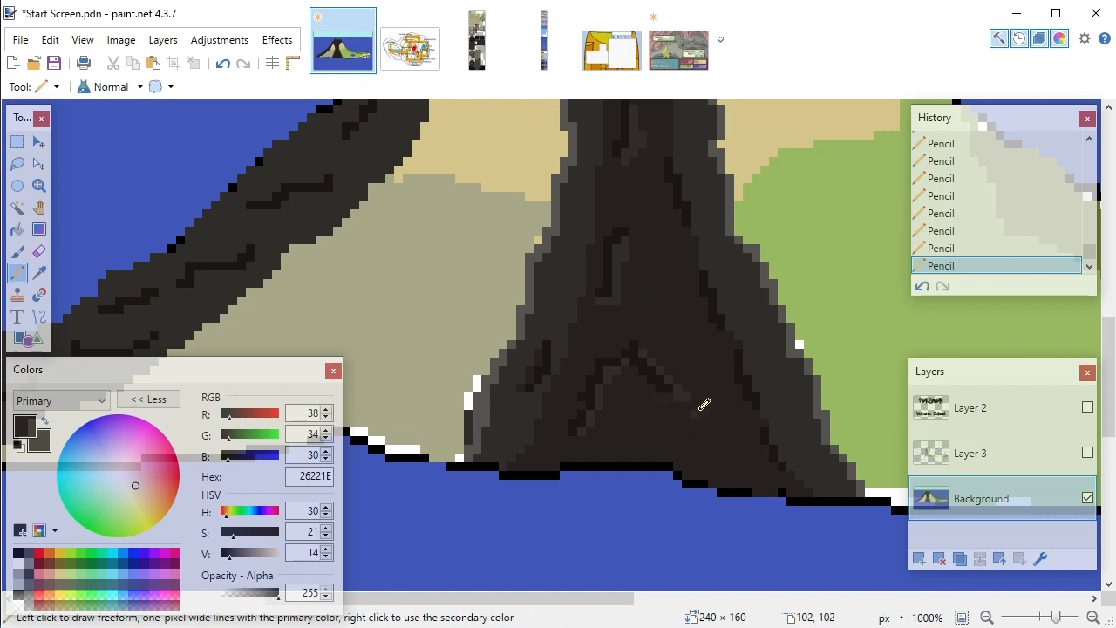
{"action": "mouse_move", "coordinate": [669, 381]}
{"action": "left_mouse_down"}
{"action": "mouse_move", "coordinate": [691, 407]}
{"action": "mouse_move", "coordinate": [654, 367]}
{"action": "mouse_move", "coordinate": [665, 408]}
{"action": "mouse_move", "coordinate": [656, 344]}
{"action": "mouse_move", "coordinate": [697, 402]}
{"action": "mouse_move", "coordinate": [693, 415]}
{"action": "mouse_move", "coordinate": [646, 341]}
{"action": "mouse_move", "coordinate": [647, 375]}
{"action": "mouse_move", "coordinate": [632, 338]}
{"action": "mouse_move", "coordinate": [619, 378]}
{"action": "mouse_move", "coordinate": [634, 360]}
{"action": "mouse_move", "coordinate": [615, 359]}
{"action": "mouse_move", "coordinate": [610, 393]}
{"action": "mouse_move", "coordinate": [596, 348]}
{"action": "mouse_move", "coordinate": [599, 404]}
{"action": "mouse_move", "coordinate": [570, 432]}
{"action": "mouse_move", "coordinate": [599, 414]}
{"action": "left_mouse_up"}
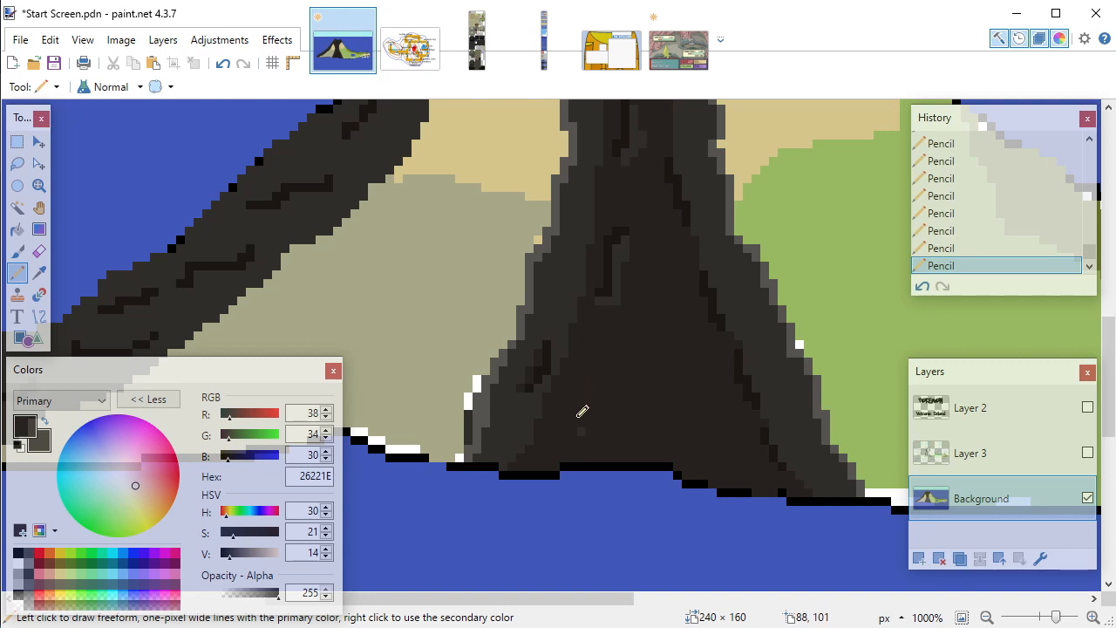
Step: Paint over the dark crack and its highlight pixels in the lava column's lower middle with 26221E
{"action": "scroll", "coordinate": [617, 360], "scroll_direction": "up", "scroll_amount": 3}
{"action": "mouse_move", "coordinate": [622, 429]}
{"action": "left_mouse_down"}
{"action": "mouse_move", "coordinate": [608, 510]}
{"action": "mouse_move", "coordinate": [599, 501]}
{"action": "left_mouse_up"}
{"action": "left_click_drag", "start_coordinate": [625, 467], "coordinate": [625, 443]}
{"action": "left_click_drag", "start_coordinate": [617, 499], "coordinate": [615, 522]}
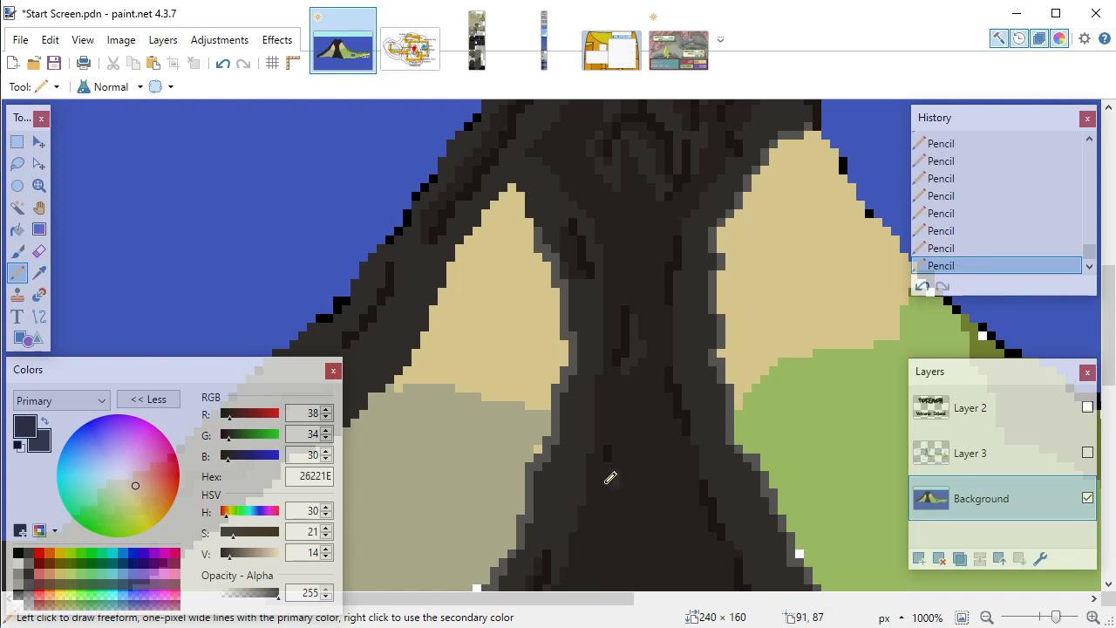
{"action": "left_click_drag", "start_coordinate": [608, 459], "coordinate": [607, 449]}
{"action": "left_click_drag", "start_coordinate": [615, 476], "coordinate": [614, 494]}
{"action": "left_click", "coordinate": [618, 473]}
Step: Cover the small crack and its highlights in the narrow waist of the lava column with 26221E
{"action": "mouse_move", "coordinate": [622, 371]}
{"action": "left_mouse_down"}
{"action": "mouse_move", "coordinate": [626, 319]}
{"action": "mouse_move", "coordinate": [644, 355]}
{"action": "left_mouse_up"}
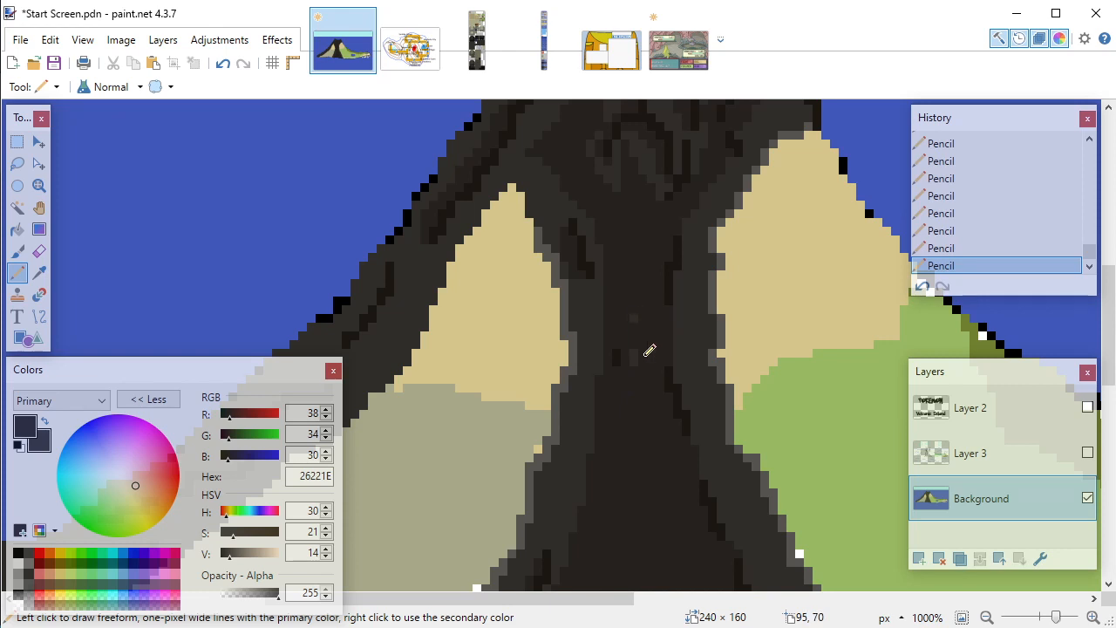
{"action": "left_click_drag", "start_coordinate": [633, 308], "coordinate": [618, 359]}
{"action": "scroll", "coordinate": [638, 332], "scroll_direction": "down", "scroll_amount": 3}
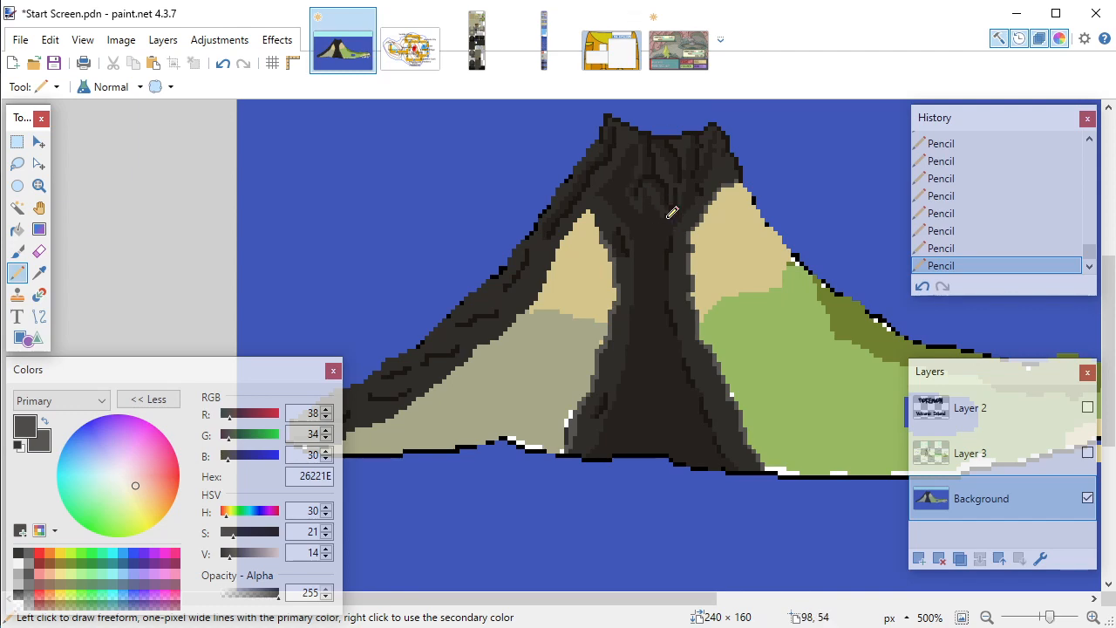
Step: Pencil out the dark cracks on the column's left border, both beside the sand patch and near the base
{"action": "scroll", "coordinate": [628, 262], "scroll_direction": "up", "scroll_amount": 4}
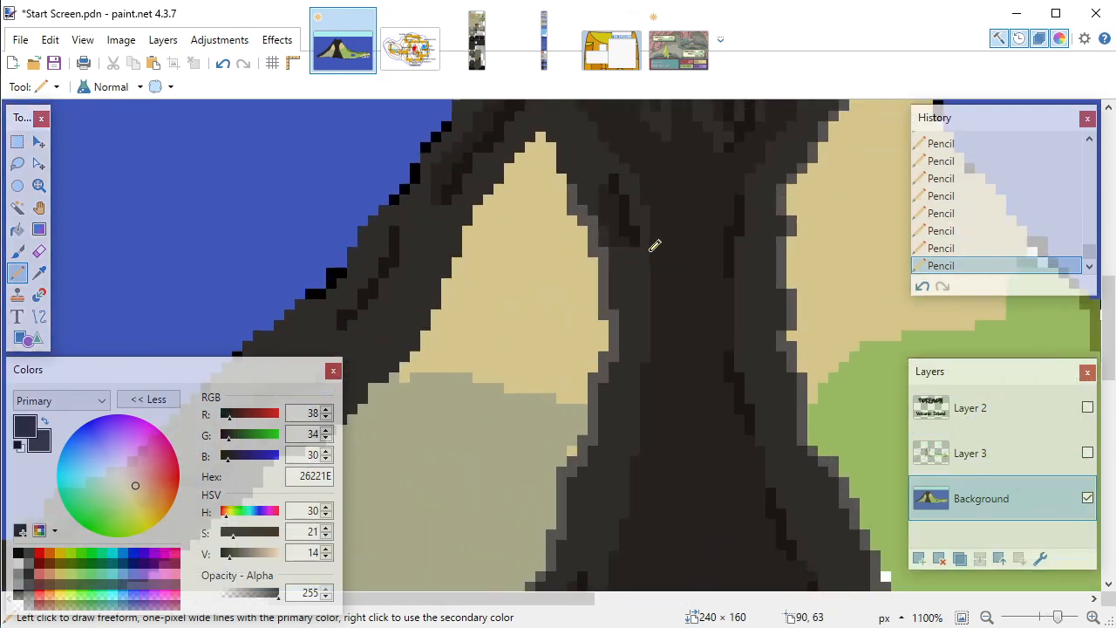
{"action": "scroll", "coordinate": [654, 247], "scroll_direction": "up", "scroll_amount": 1}
{"action": "key", "text": "k"}
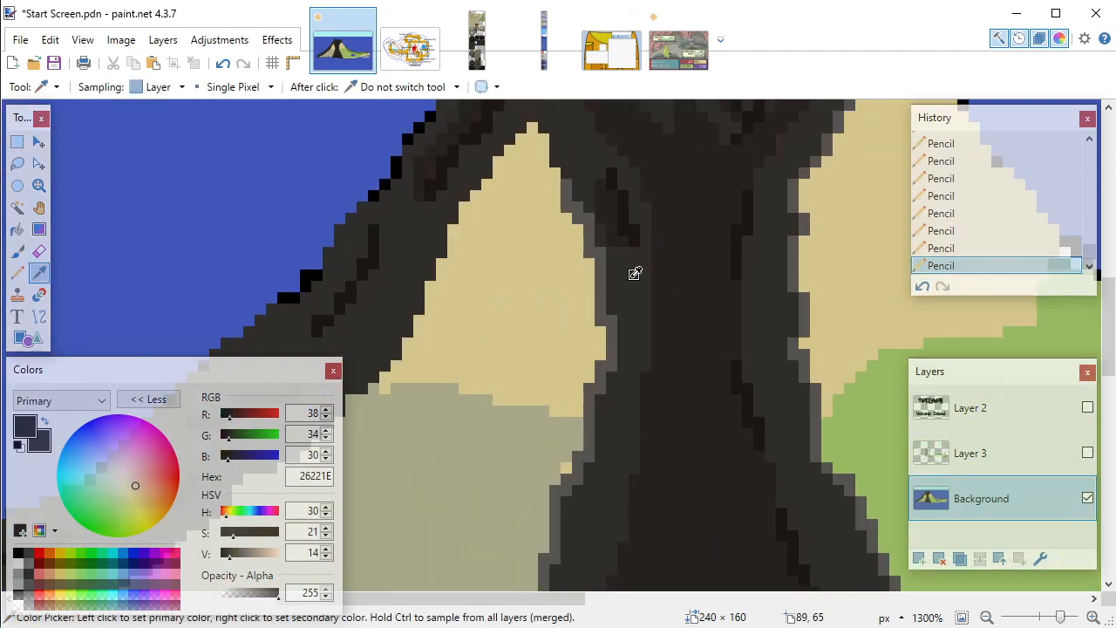
{"action": "key", "text": "p"}
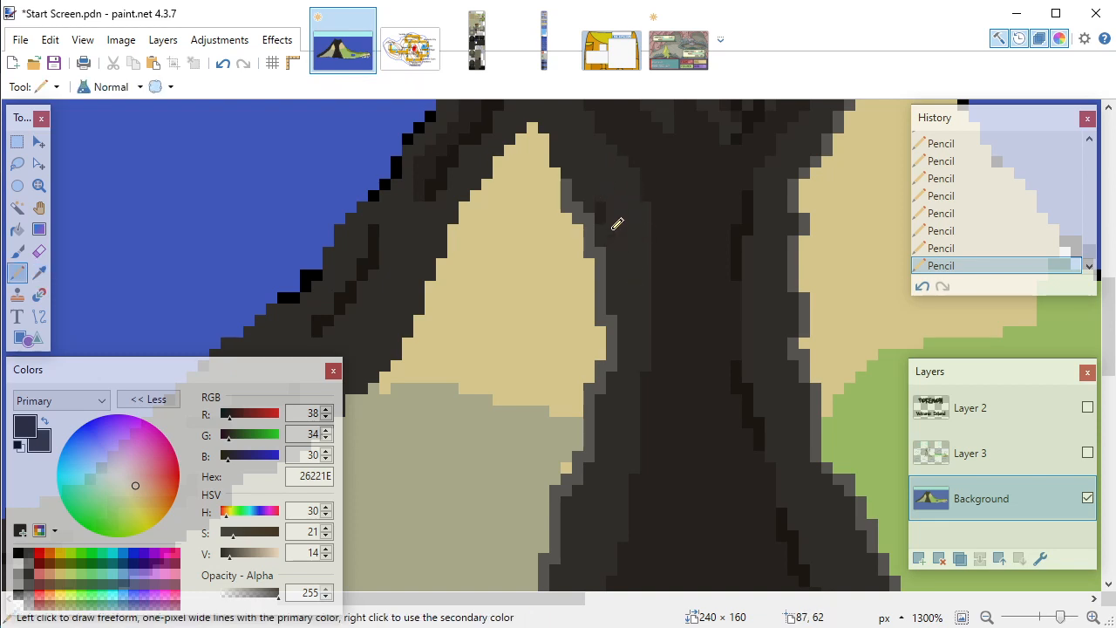
{"action": "scroll", "coordinate": [658, 298], "scroll_direction": "down", "scroll_amount": 3}
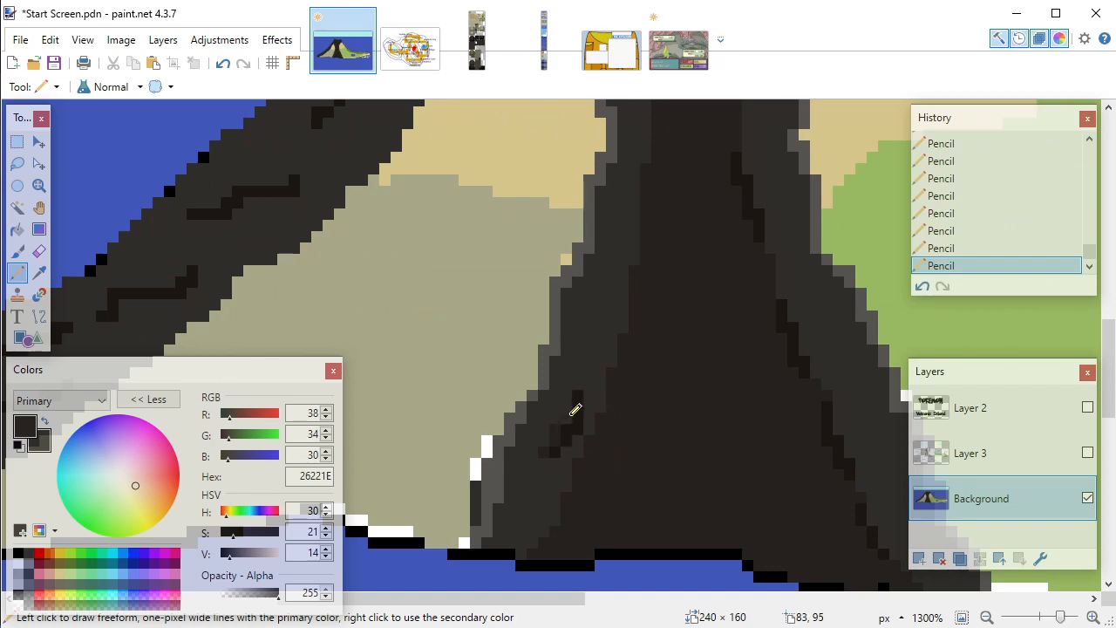
{"action": "mouse_move", "coordinate": [584, 389]}
{"action": "left_mouse_down"}
{"action": "mouse_move", "coordinate": [566, 439]}
{"action": "mouse_move", "coordinate": [570, 431]}
{"action": "left_mouse_up"}
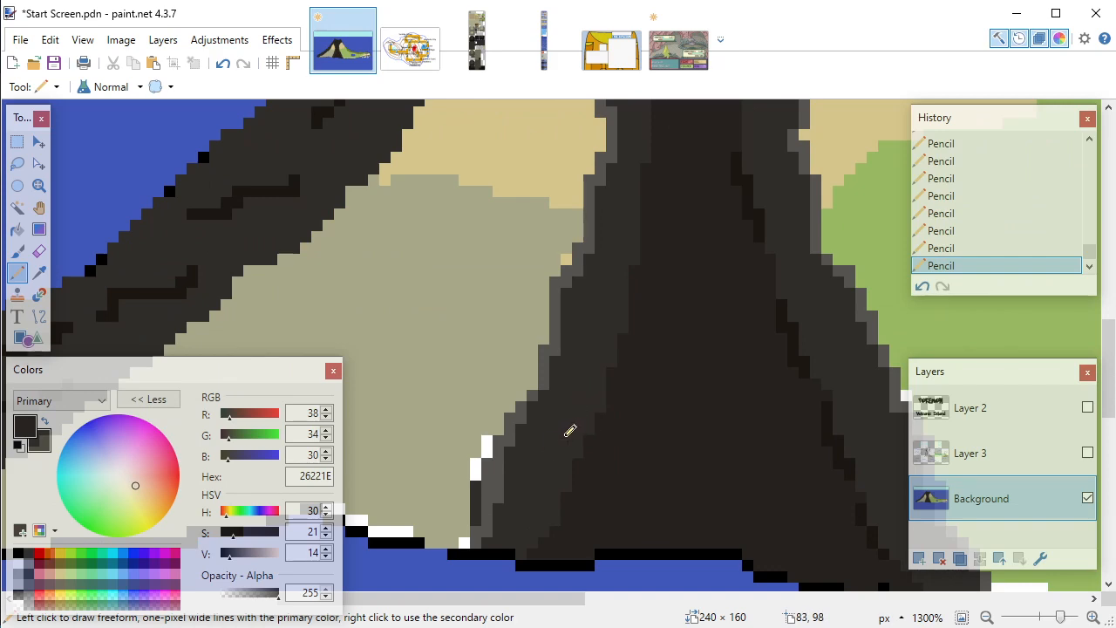
Step: Try a dark 1C1712 crack near the top of the lava column's left border, trimming its stray pixels with 26221E
{"action": "scroll", "coordinate": [601, 371], "scroll_direction": "down", "scroll_amount": 6}
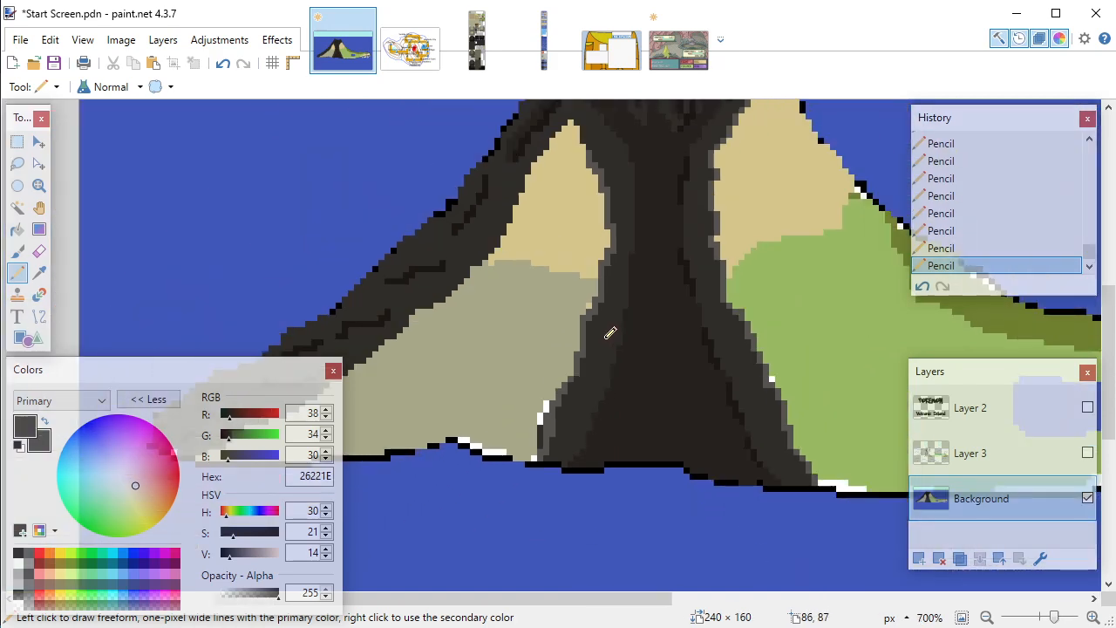
{"action": "scroll", "coordinate": [631, 347], "scroll_direction": "up", "scroll_amount": 5}
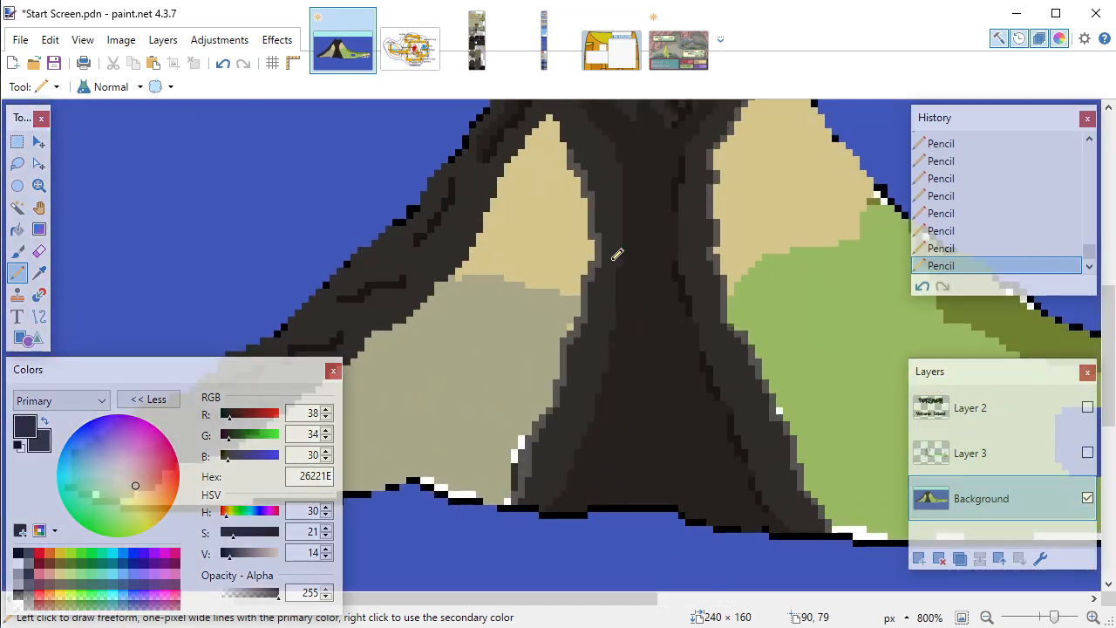
{"action": "key", "text": "k"}
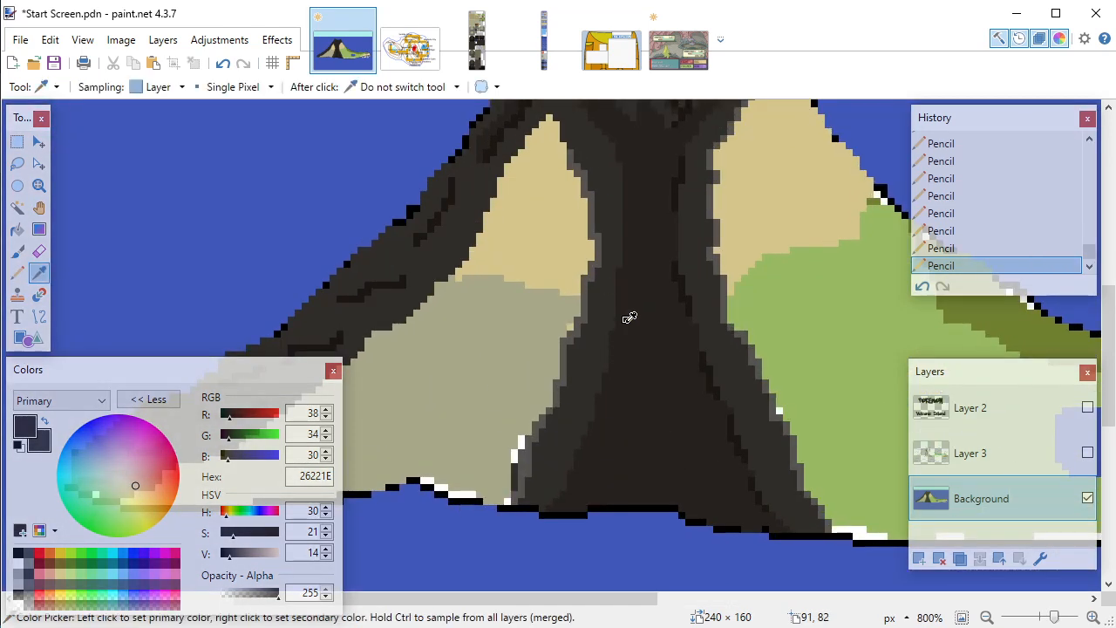
{"action": "left_click", "coordinate": [674, 272]}
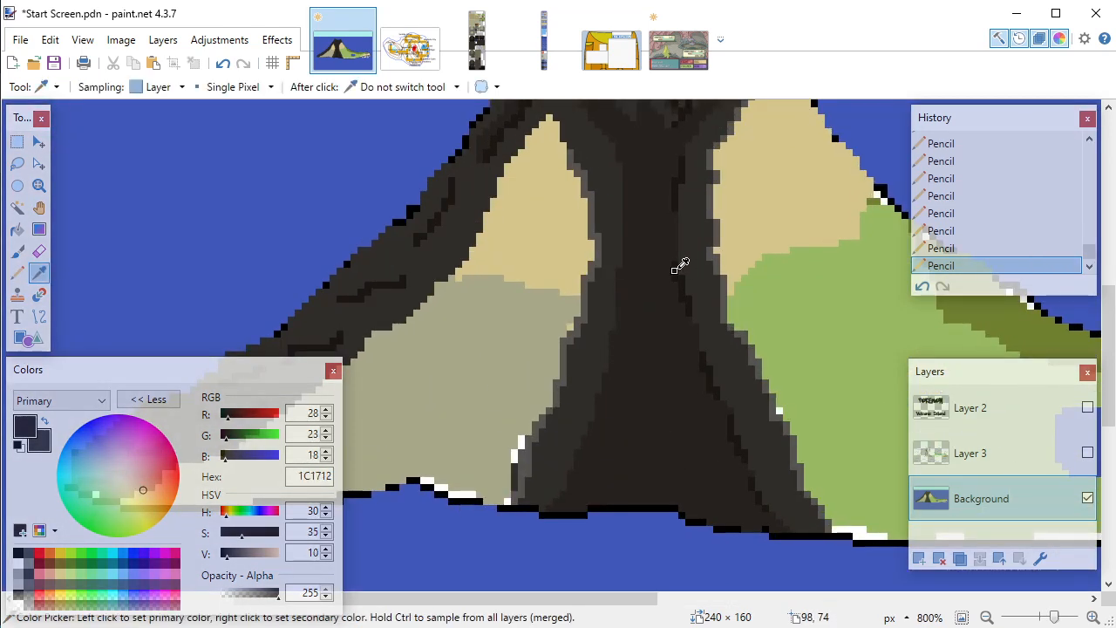
{"action": "key", "text": "p"}
{"action": "scroll", "coordinate": [535, 282], "scroll_direction": "up", "scroll_amount": 2}
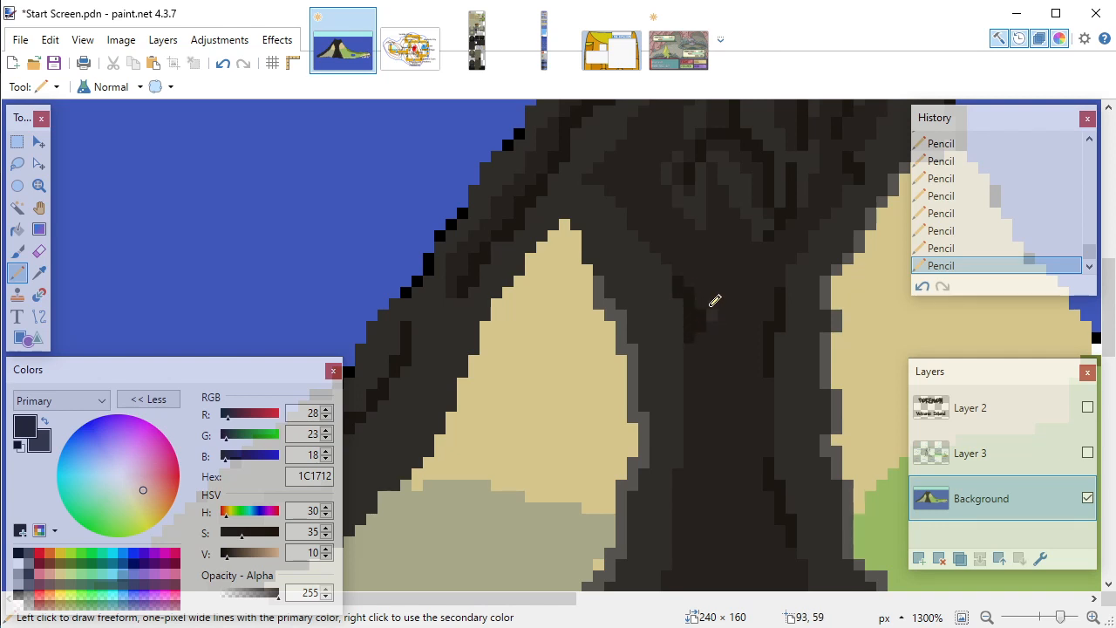
{"action": "key", "text": "k"}
{"action": "right_click", "coordinate": [711, 302]}
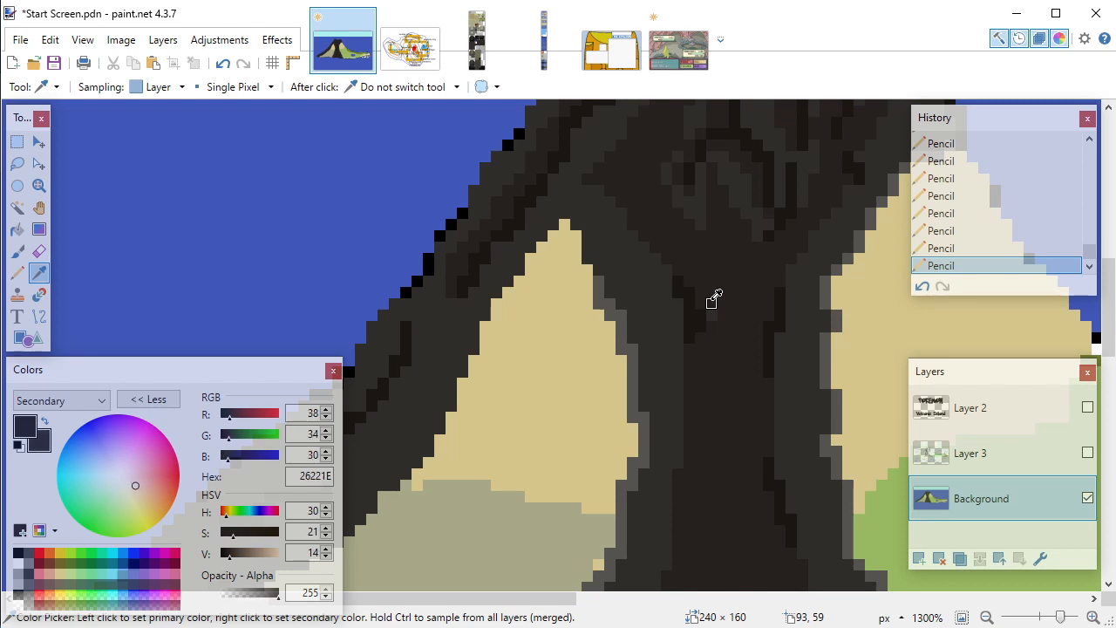
{"action": "key", "text": "p"}
{"action": "right_click", "coordinate": [711, 312]}
{"action": "right_click", "coordinate": [704, 316]}
{"action": "right_click", "coordinate": [705, 327]}
Step: Try extending the 1C1712 crack in staggered segments down the column's left border to its base with the Pencil
{"action": "scroll", "coordinate": [707, 328], "scroll_direction": "down", "scroll_amount": 2}
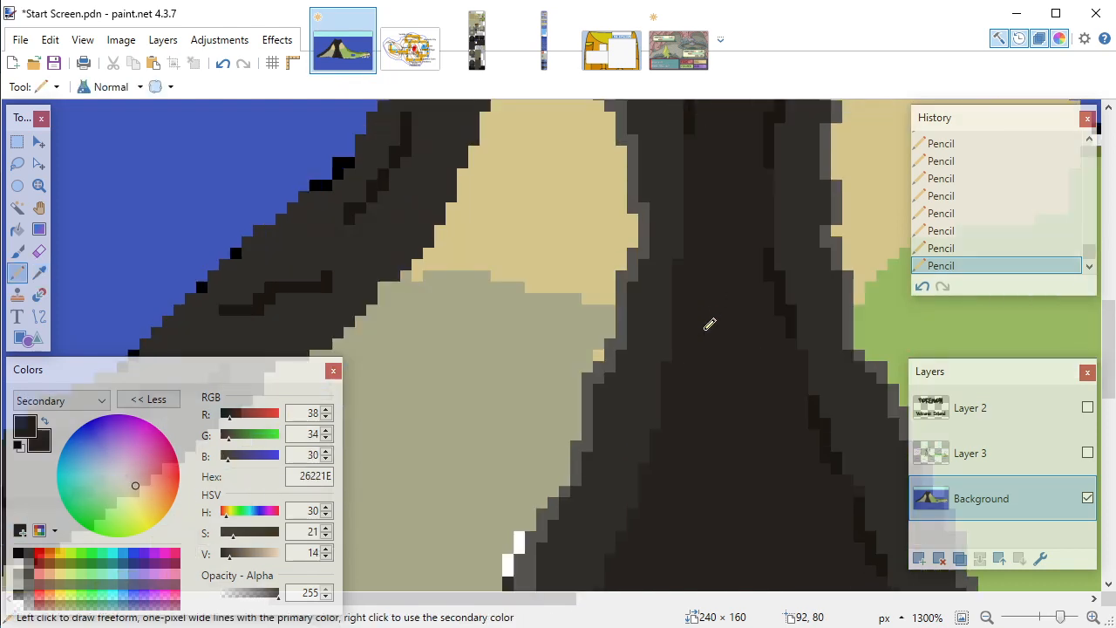
{"action": "scroll", "coordinate": [707, 328], "scroll_direction": "up", "scroll_amount": 1}
{"action": "left_click_drag", "start_coordinate": [690, 301], "coordinate": [693, 402]}
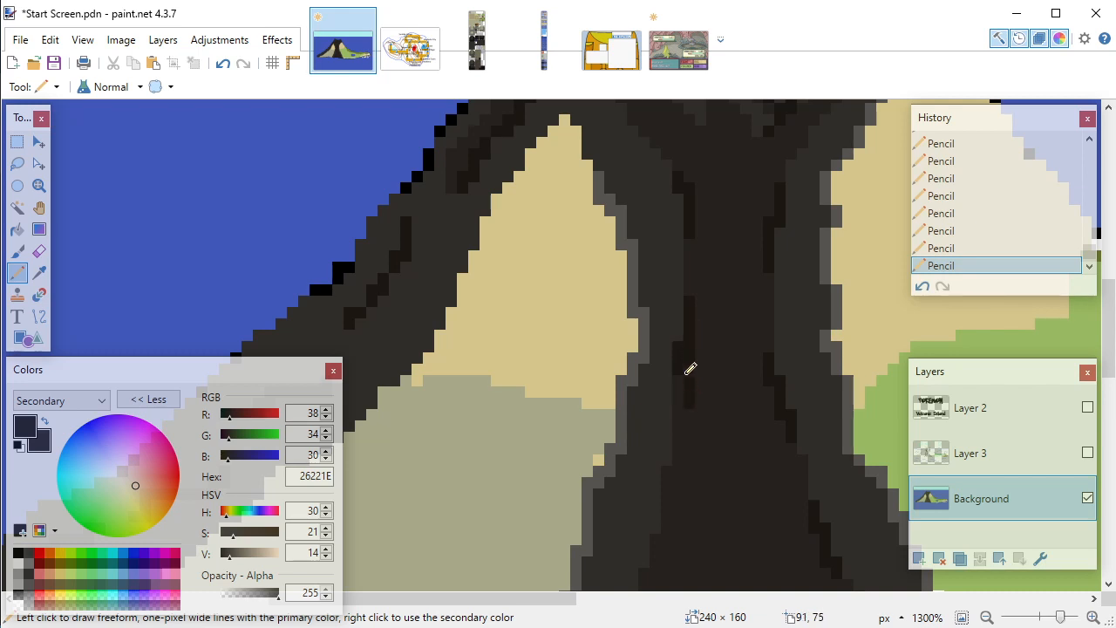
{"action": "scroll", "coordinate": [698, 370], "scroll_direction": "down", "scroll_amount": 2}
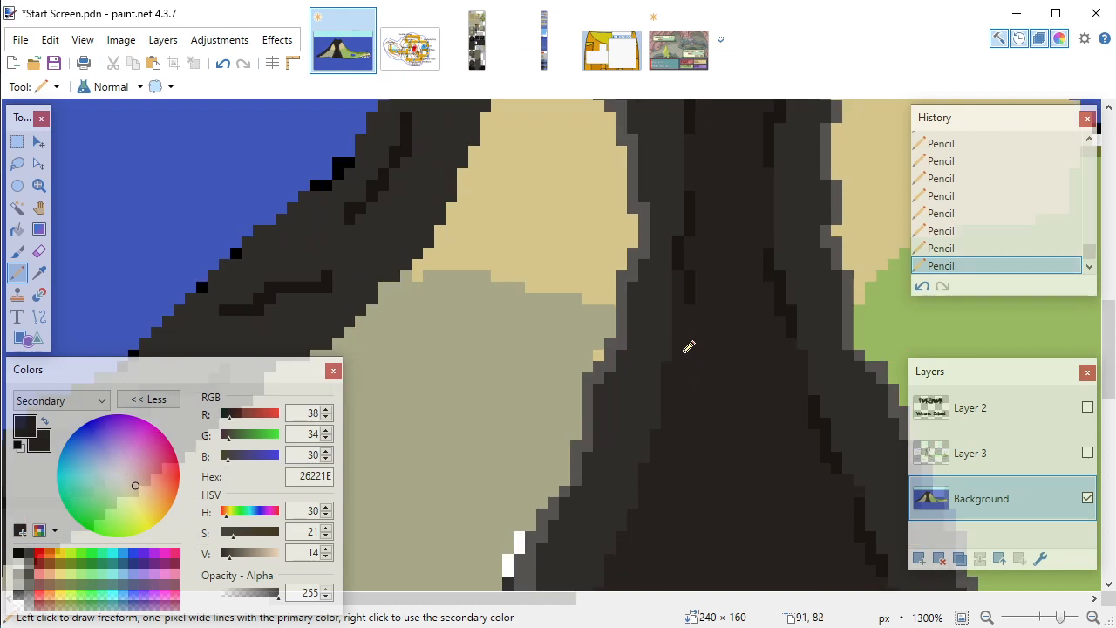
{"action": "scroll", "coordinate": [682, 335], "scroll_direction": "down", "scroll_amount": 2}
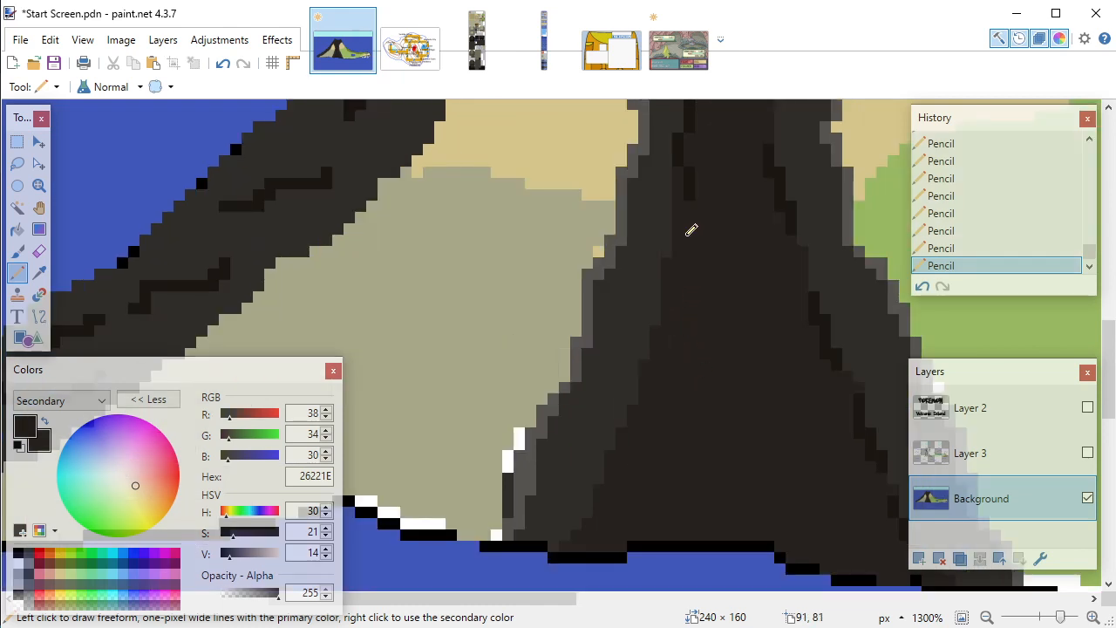
{"action": "left_click_drag", "start_coordinate": [669, 264], "coordinate": [670, 286]}
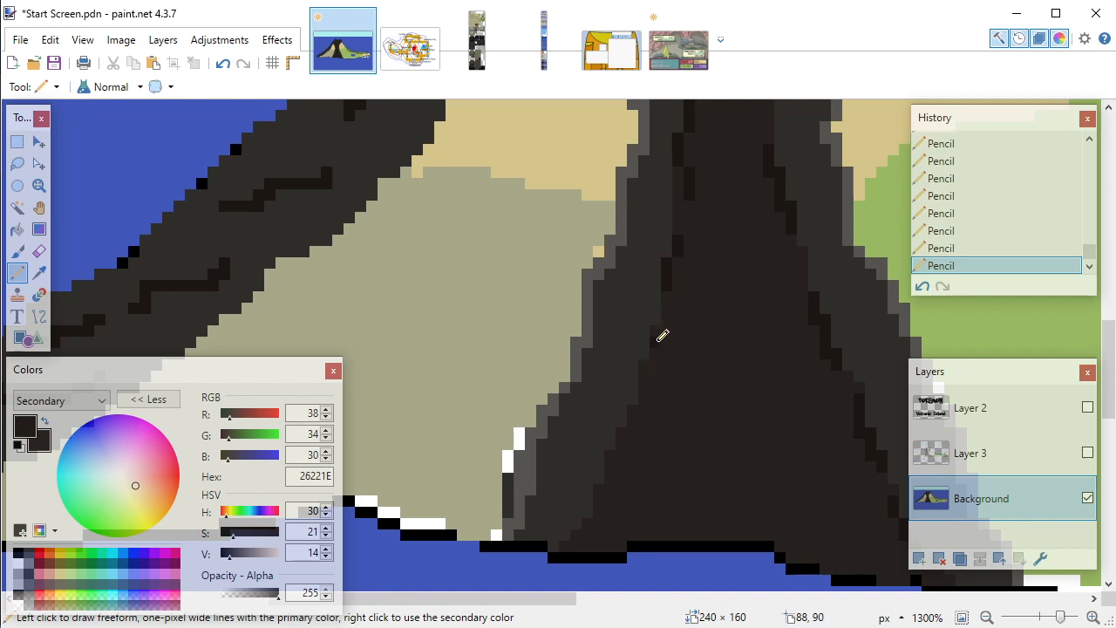
{"action": "mouse_move", "coordinate": [654, 341]}
{"action": "left_mouse_down"}
{"action": "mouse_move", "coordinate": [625, 432]}
{"action": "mouse_move", "coordinate": [641, 413]}
{"action": "mouse_move", "coordinate": [632, 402]}
{"action": "mouse_move", "coordinate": [598, 504]}
{"action": "left_mouse_up"}
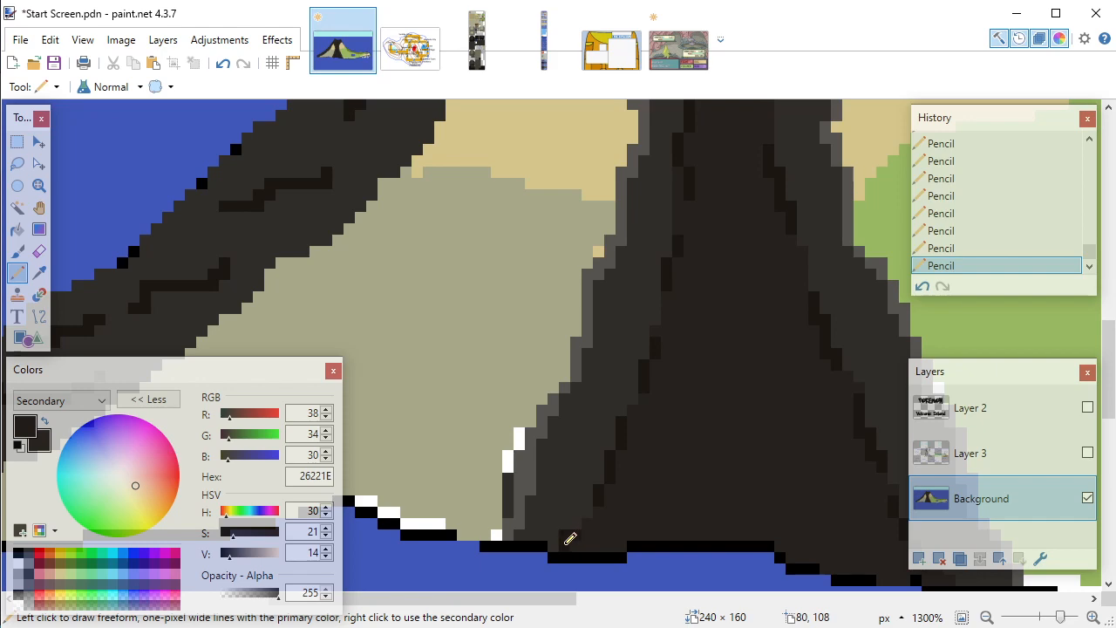
Step: Undo the recent crack strokes along the column's left border
{"action": "scroll", "coordinate": [665, 452], "scroll_direction": "down", "scroll_amount": 3}
{"action": "scroll", "coordinate": [668, 433], "scroll_direction": "down", "scroll_amount": 3}
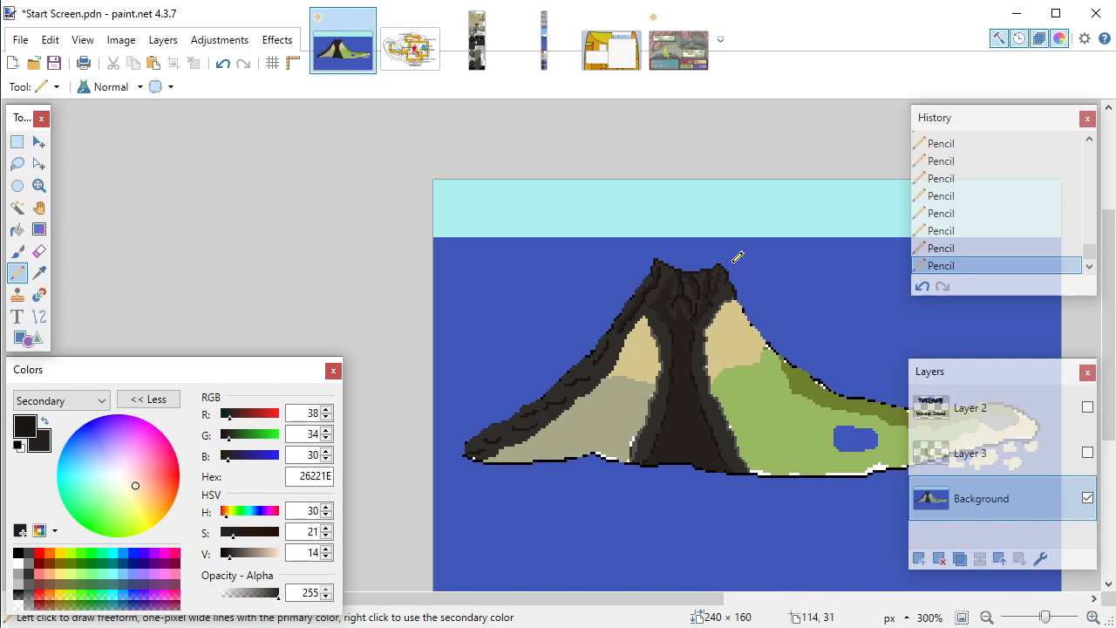
{"action": "left_click", "coordinate": [224, 66]}
{"action": "left_click", "coordinate": [224, 65]}
{"action": "left_click", "coordinate": [224, 65]}
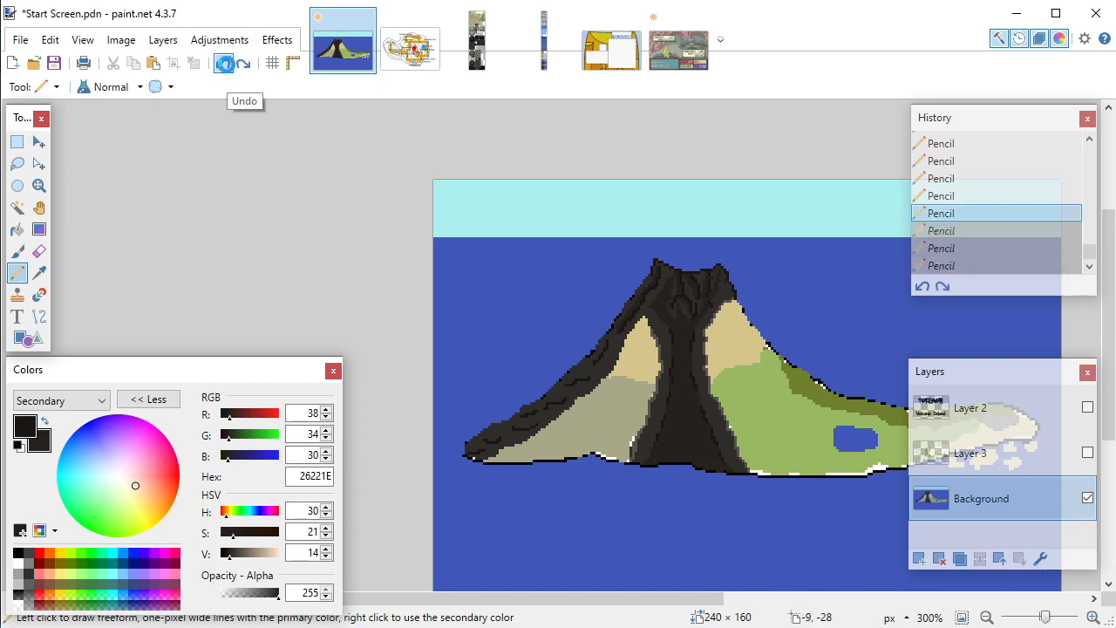
{"action": "left_click", "coordinate": [224, 65]}
{"action": "left_click", "coordinate": [224, 65]}
{"action": "left_click", "coordinate": [224, 65]}
{"action": "left_click", "coordinate": [224, 65]}
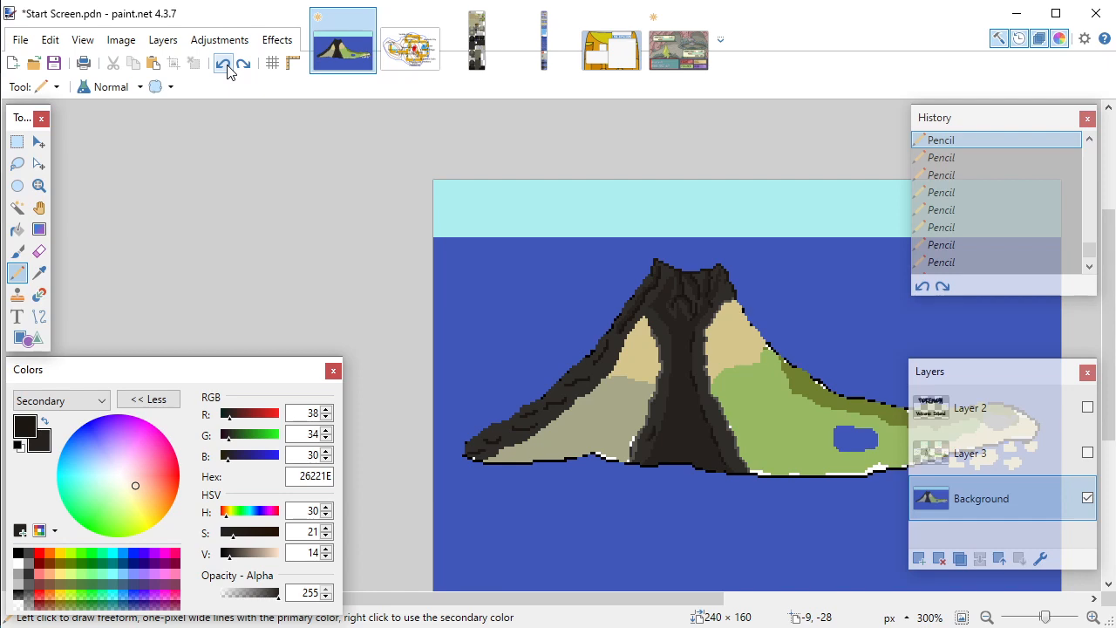
{"action": "left_click", "coordinate": [244, 66]}
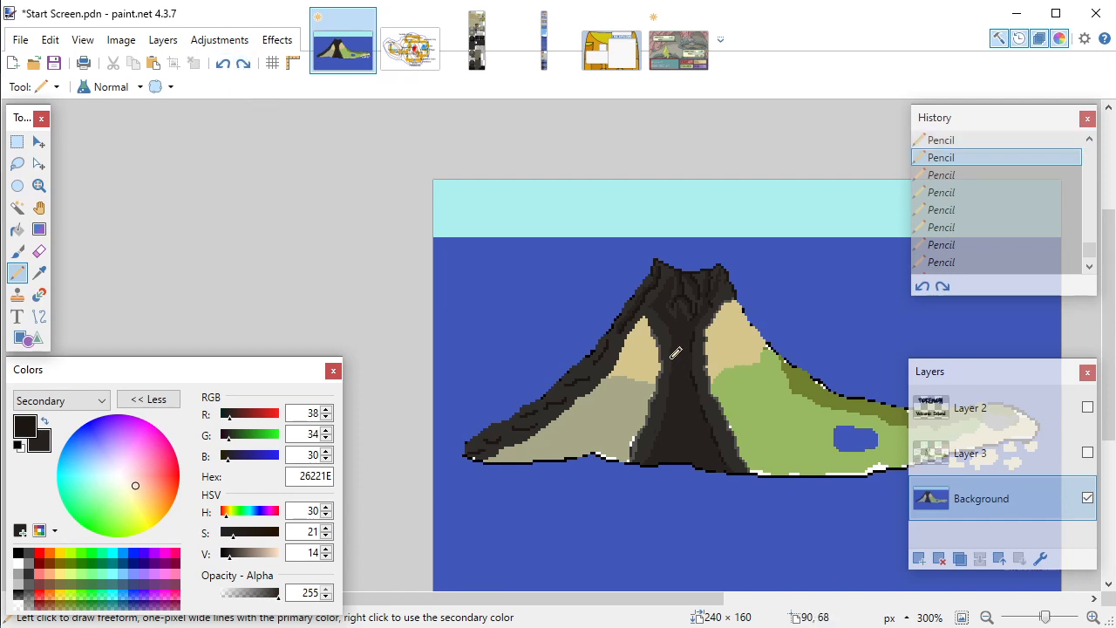
Step: Try penciling a broken 1C1712 crack down the middle of the lava column's narrow waist
{"action": "scroll", "coordinate": [695, 383], "scroll_direction": "up", "scroll_amount": 6}
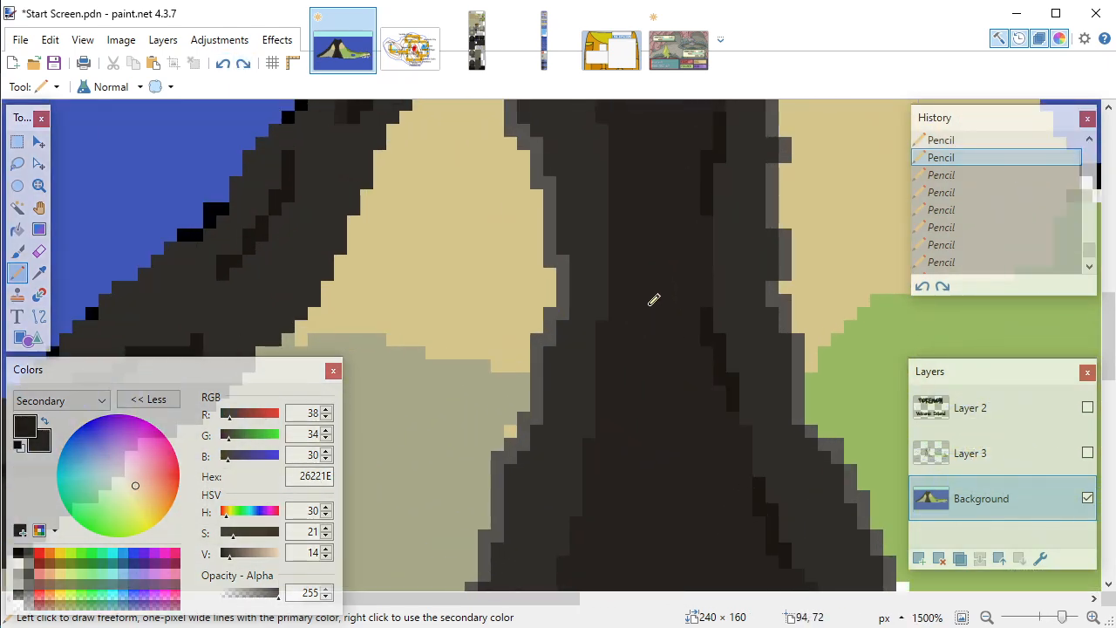
{"action": "scroll", "coordinate": [647, 327], "scroll_direction": "up", "scroll_amount": 2}
{"action": "scroll", "coordinate": [645, 330], "scroll_direction": "down", "scroll_amount": 2}
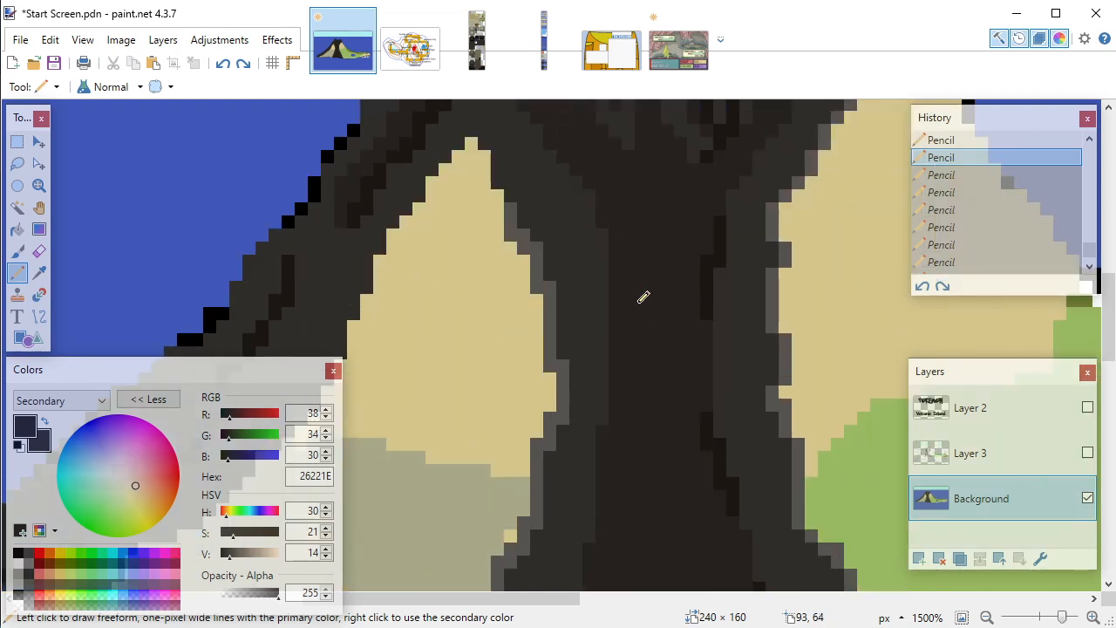
{"action": "scroll", "coordinate": [713, 262], "scroll_direction": "up", "scroll_amount": 1}
{"action": "scroll", "coordinate": [710, 256], "scroll_direction": "down", "scroll_amount": 1}
{"action": "left_click_drag", "start_coordinate": [702, 177], "coordinate": [662, 264]}
{"action": "scroll", "coordinate": [663, 265], "scroll_direction": "down", "scroll_amount": 1}
{"action": "left_click_drag", "start_coordinate": [667, 212], "coordinate": [654, 329]}
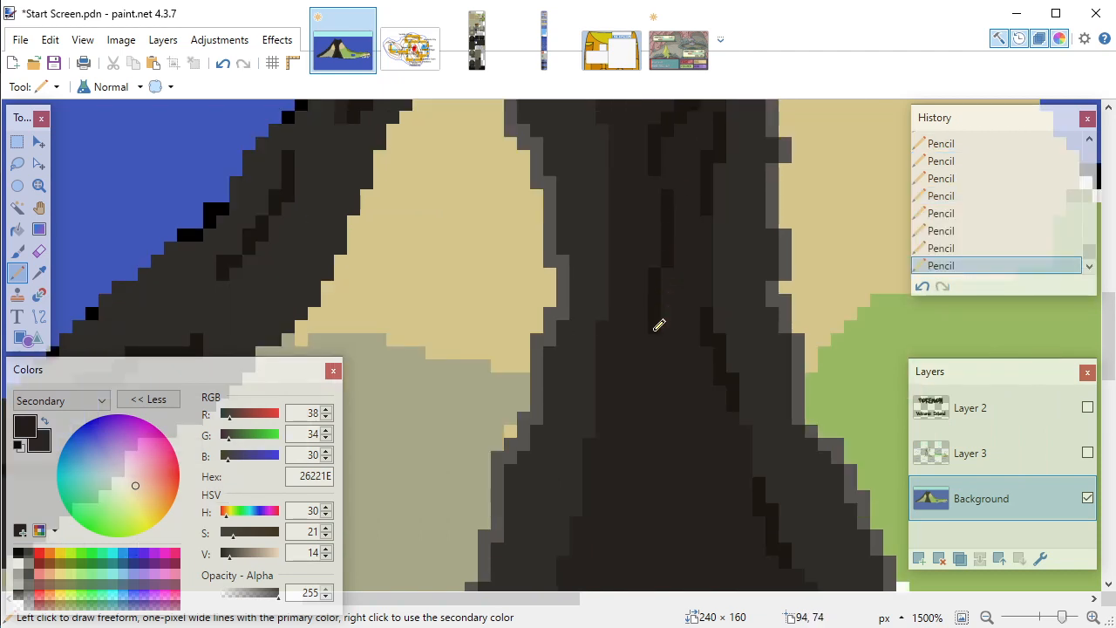
Step: Try continuing the central crack diagonally down toward the right side of the column's base in 1C1712
{"action": "scroll", "coordinate": [654, 329], "scroll_direction": "down", "scroll_amount": 2}
{"action": "scroll", "coordinate": [687, 208], "scroll_direction": "up", "scroll_amount": 1}
{"action": "mouse_move", "coordinate": [683, 225]}
{"action": "left_mouse_down"}
{"action": "mouse_move", "coordinate": [674, 349]}
{"action": "mouse_move", "coordinate": [723, 355]}
{"action": "left_mouse_up"}
{"action": "scroll", "coordinate": [678, 340], "scroll_direction": "down", "scroll_amount": 1}
{"action": "scroll", "coordinate": [722, 355], "scroll_direction": "down", "scroll_amount": 2}
{"action": "left_click_drag", "start_coordinate": [730, 211], "coordinate": [806, 349]}
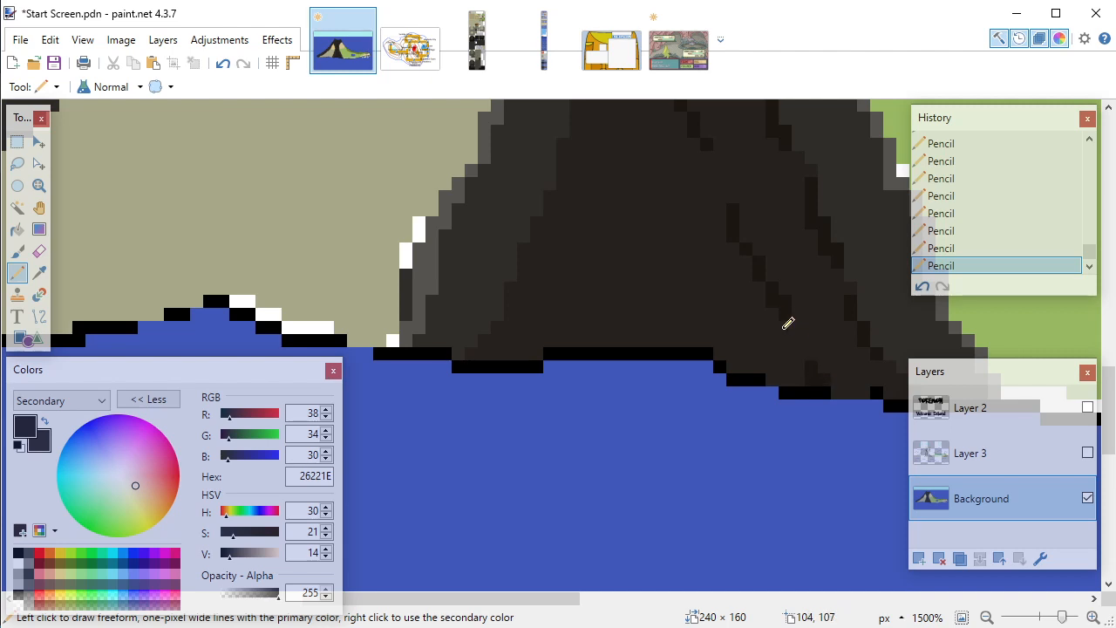
Step: Undo the crack strokes drawn down the middle of the lava column
{"action": "scroll", "coordinate": [720, 275], "scroll_direction": "down", "scroll_amount": 5}
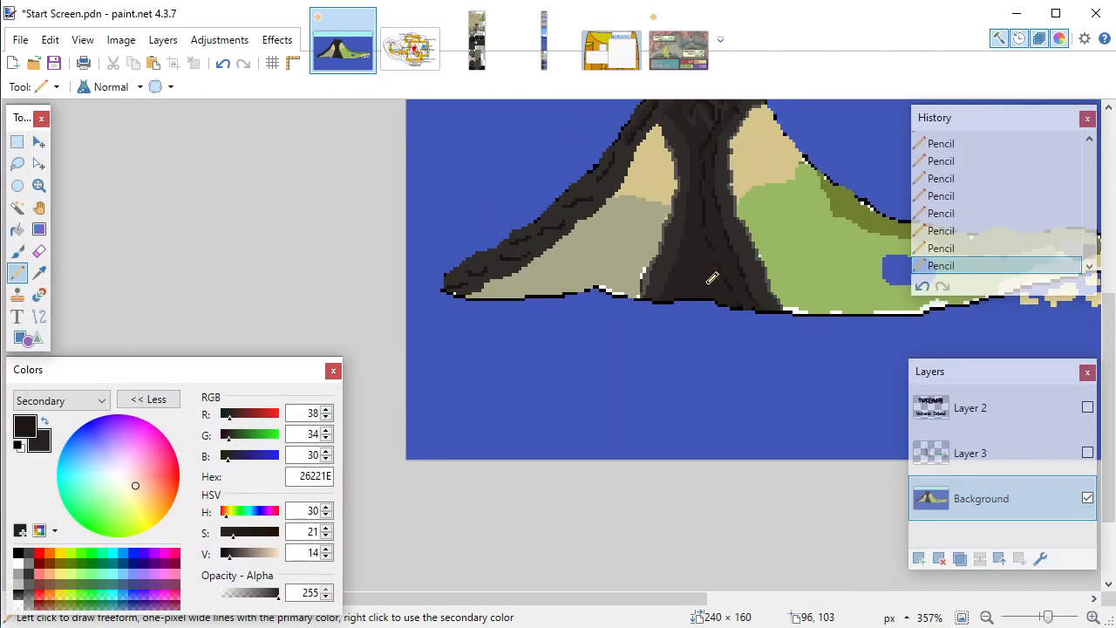
{"action": "scroll", "coordinate": [715, 279], "scroll_direction": "up", "scroll_amount": 2}
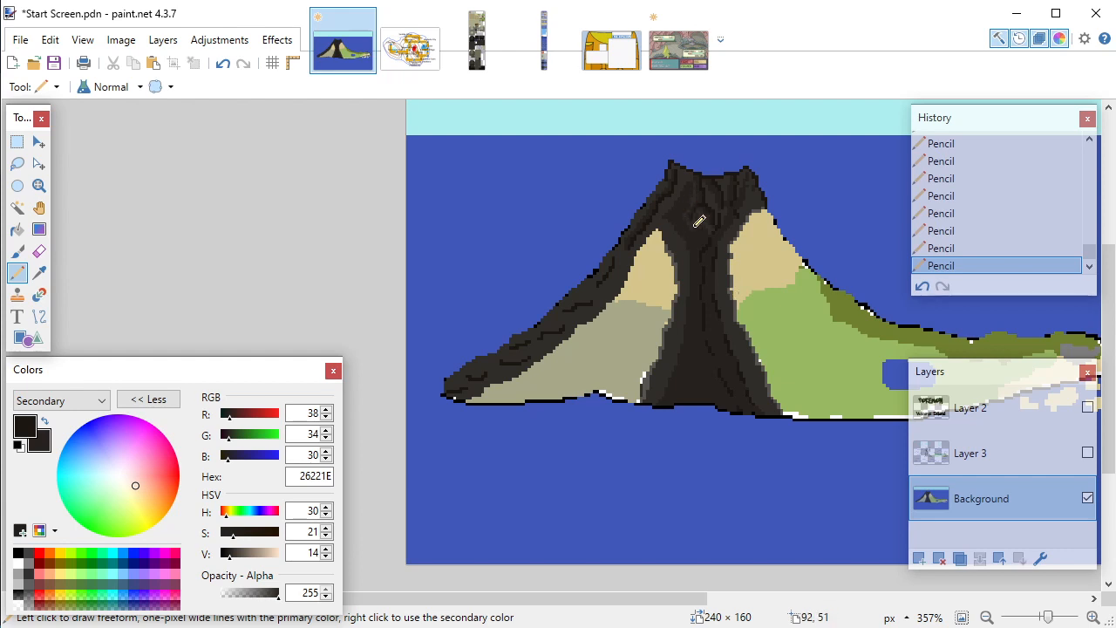
{"action": "left_click", "coordinate": [224, 66]}
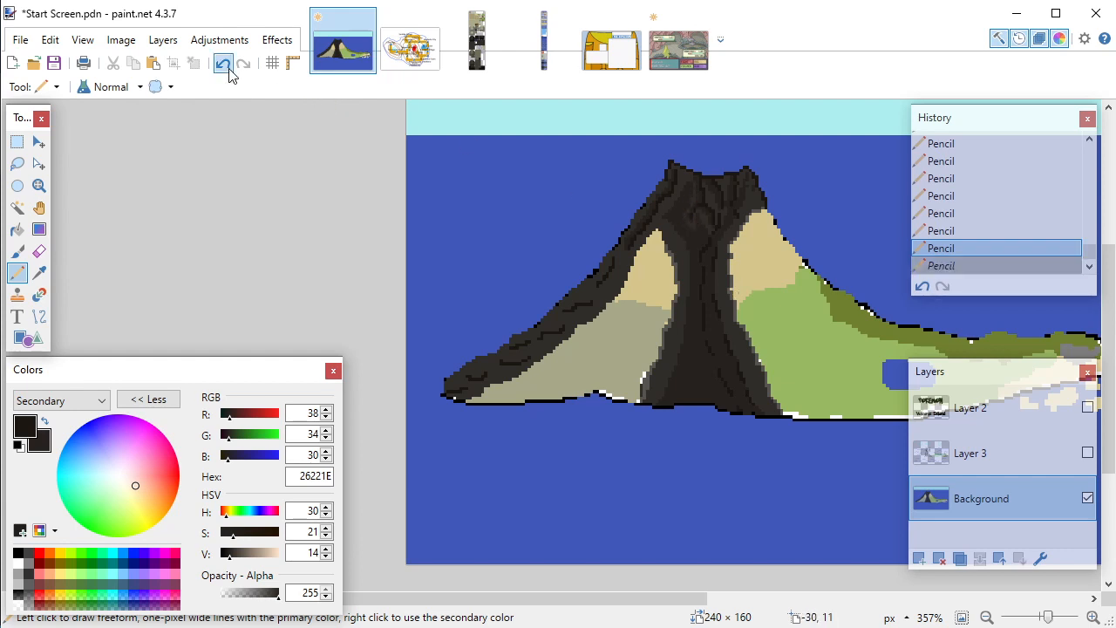
{"action": "left_click", "coordinate": [224, 66]}
{"action": "left_click", "coordinate": [224, 66]}
{"action": "left_click", "coordinate": [225, 67]}
{"action": "left_click", "coordinate": [229, 69]}
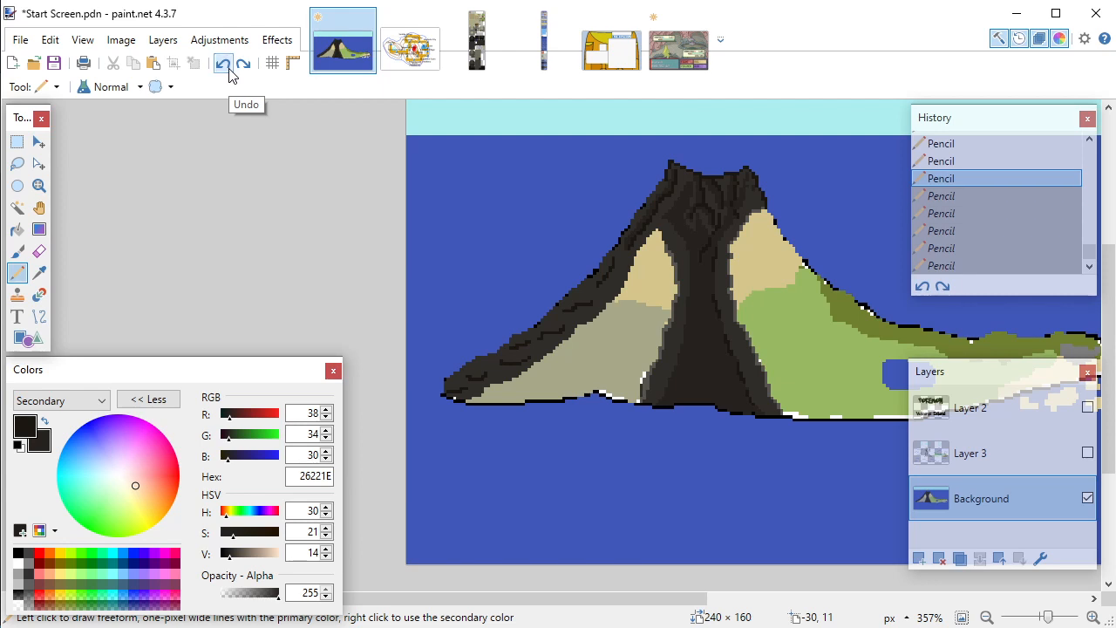
{"action": "left_click", "coordinate": [230, 69]}
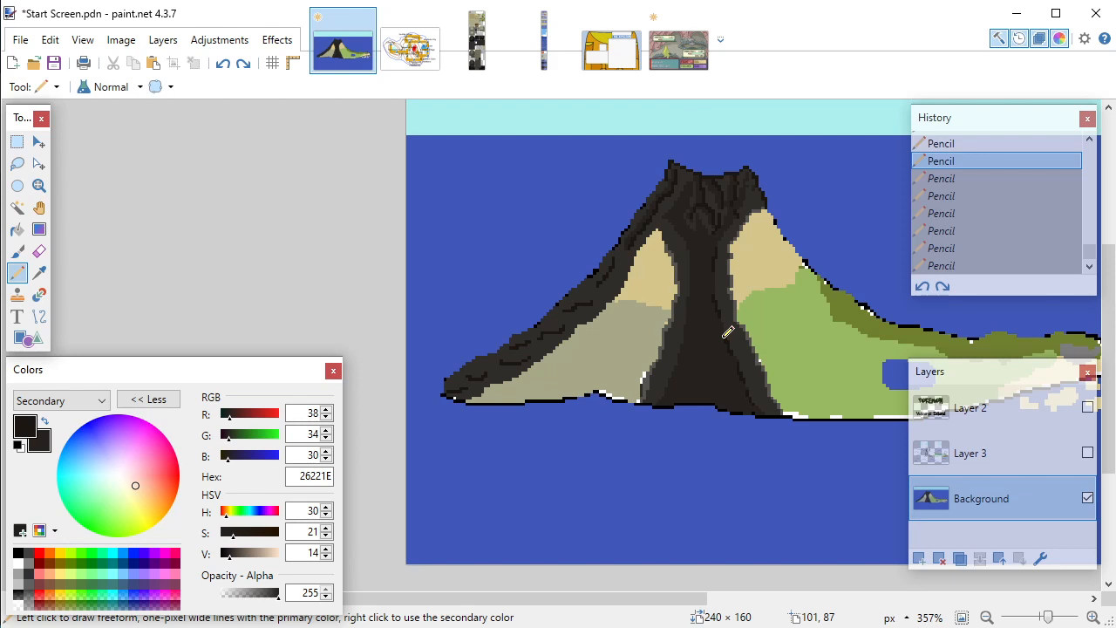
Step: Paint over the dark crack along the lava column's right border with the Pencil, using sampled 26221E and 302D29
{"action": "scroll", "coordinate": [728, 331], "scroll_direction": "up", "scroll_amount": 5}
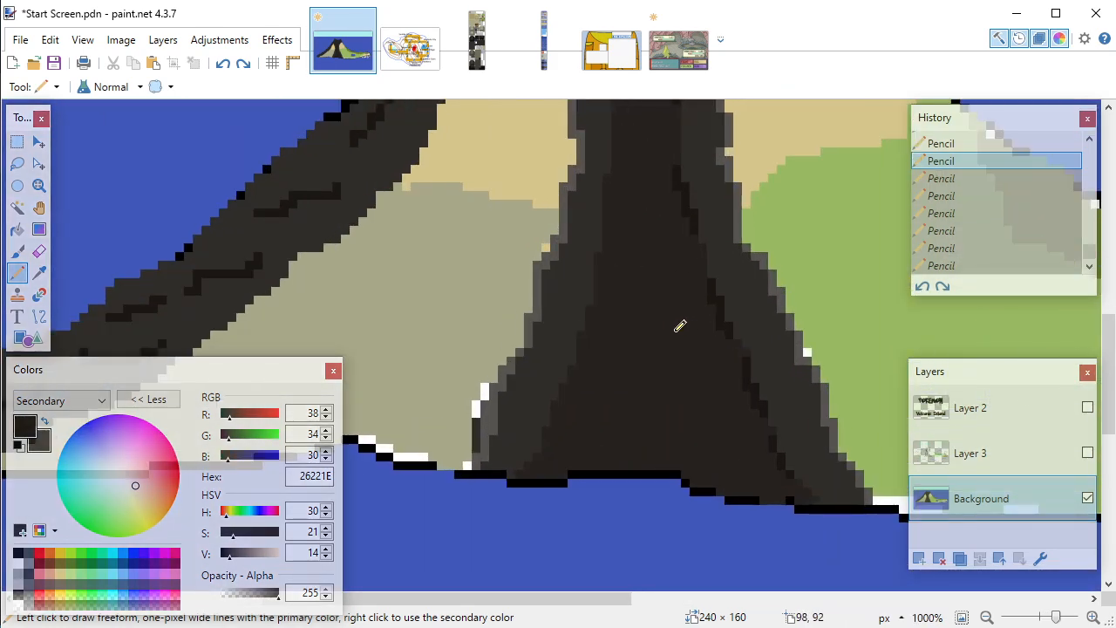
{"action": "key", "text": "k"}
{"action": "left_click", "coordinate": [704, 406]}
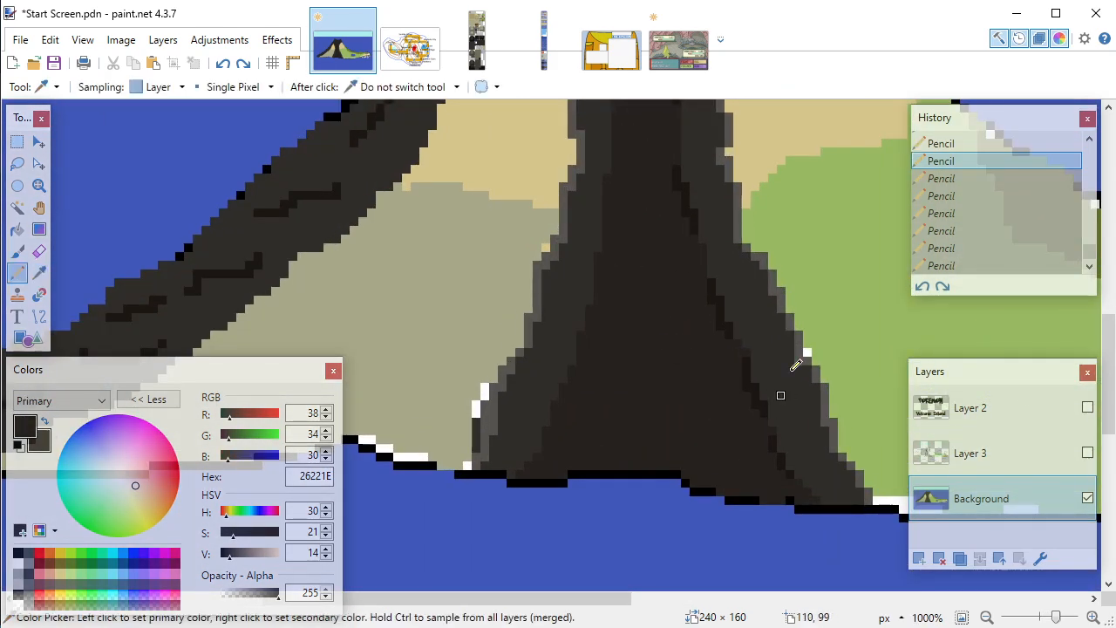
{"action": "key", "text": "p"}
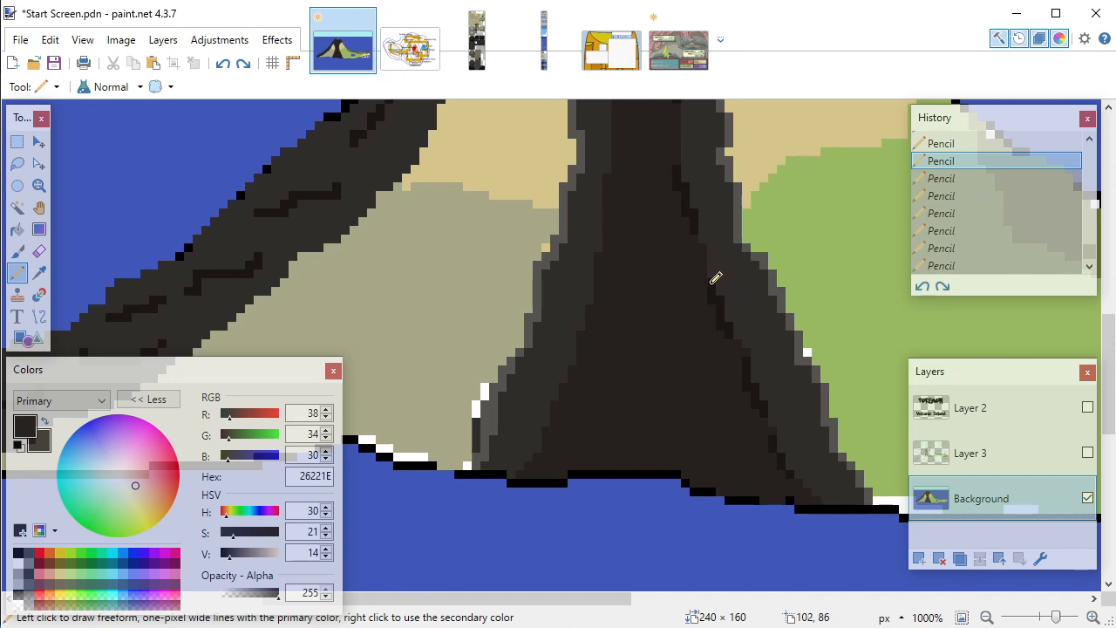
{"action": "key", "text": "k"}
{"action": "right_click", "coordinate": [729, 299]}
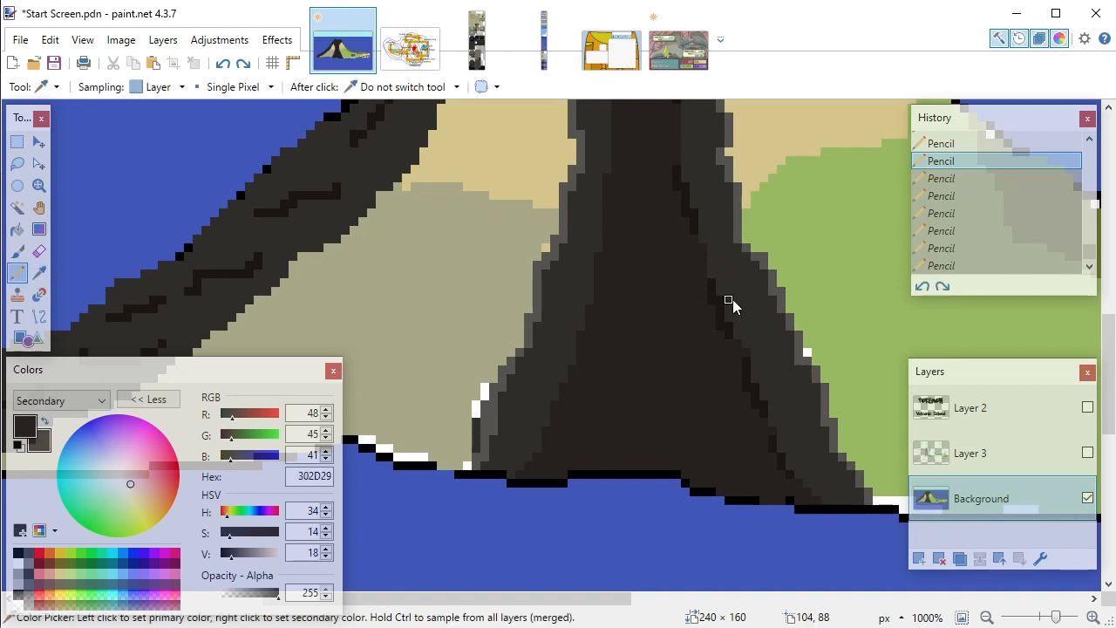
{"action": "key", "text": "p"}
{"action": "left_click_drag", "start_coordinate": [715, 286], "coordinate": [724, 325]}
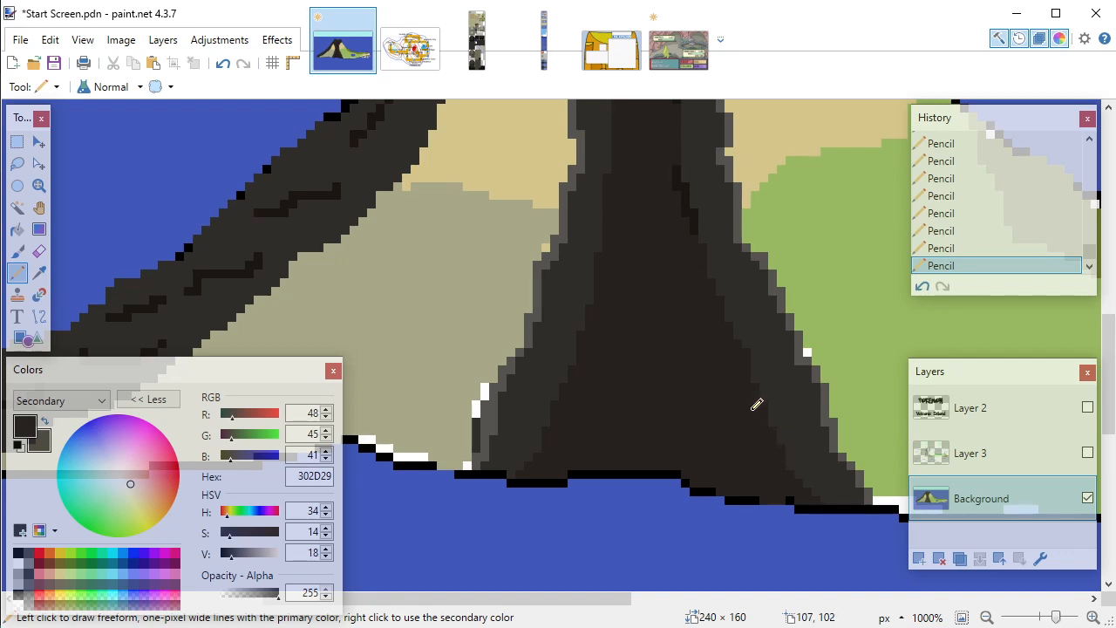
{"action": "scroll", "coordinate": [745, 390], "scroll_direction": "up", "scroll_amount": 3}
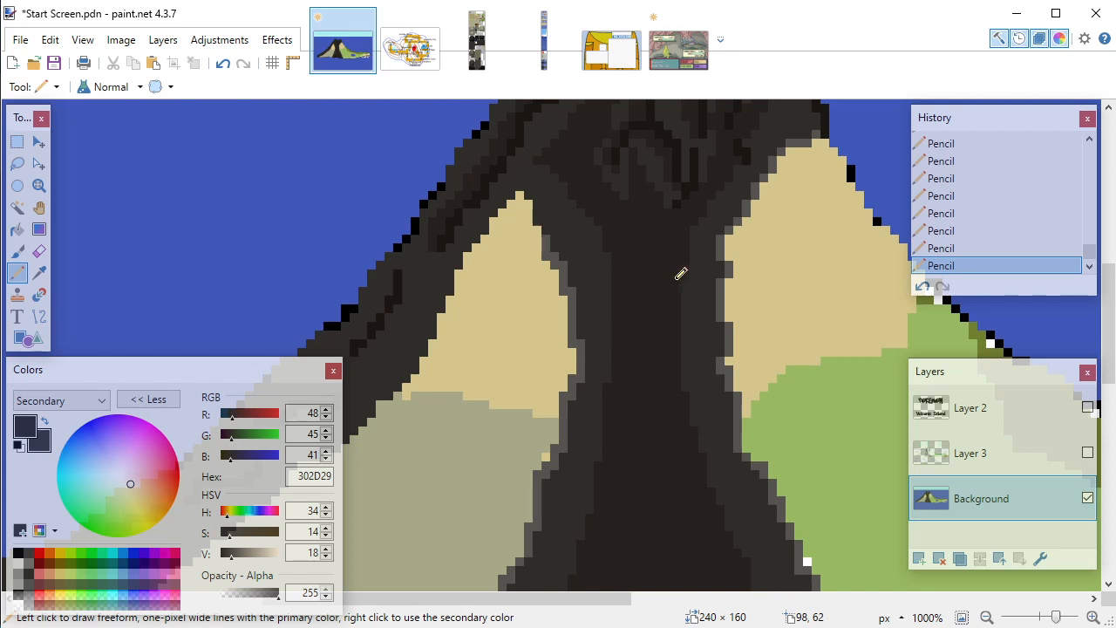
{"action": "scroll", "coordinate": [668, 305], "scroll_direction": "down", "scroll_amount": 5}
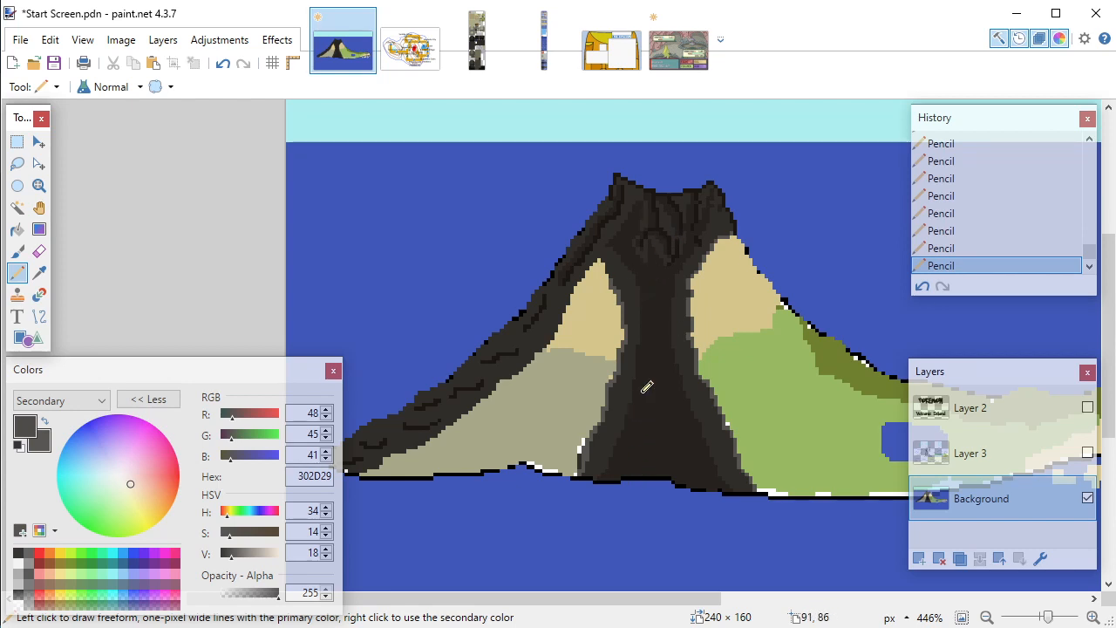
{"action": "scroll", "coordinate": [647, 333], "scroll_direction": "up", "scroll_amount": 4}
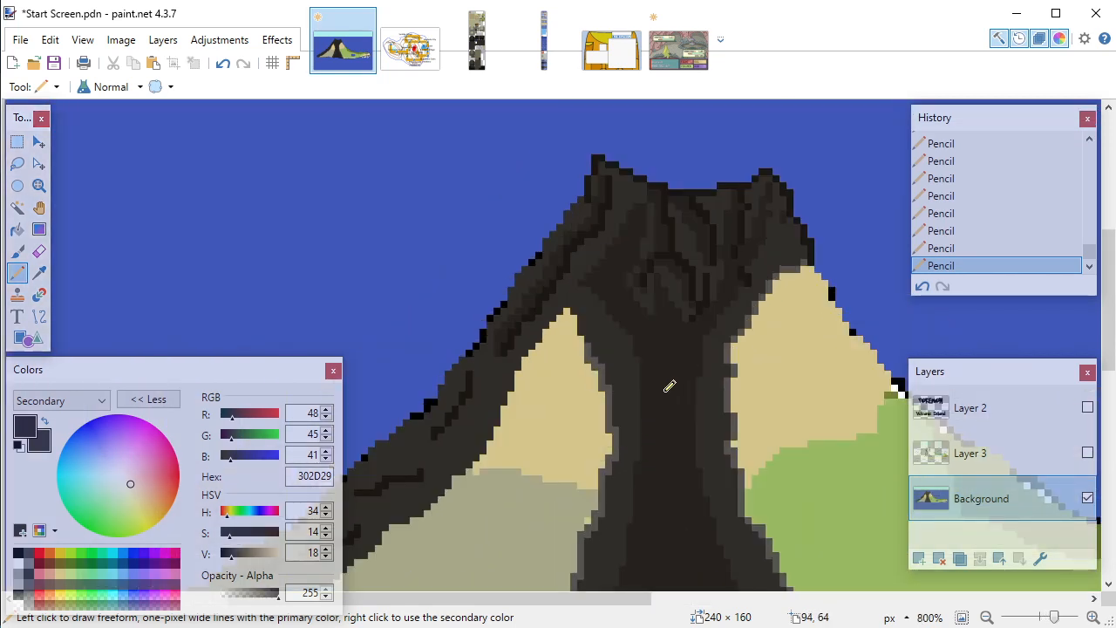
{"action": "scroll", "coordinate": [670, 386], "scroll_direction": "down", "scroll_amount": 1}
{"action": "scroll", "coordinate": [670, 387], "scroll_direction": "down", "scroll_amount": 1}
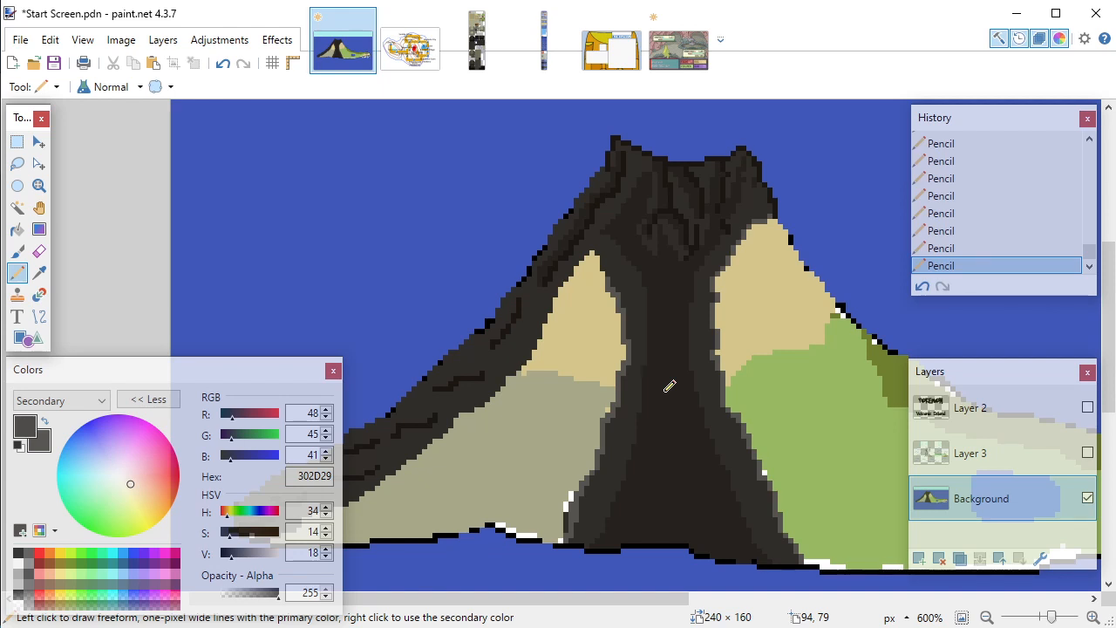
{"action": "scroll", "coordinate": [669, 386], "scroll_direction": "down", "scroll_amount": 3}
{"action": "scroll", "coordinate": [670, 386], "scroll_direction": "up", "scroll_amount": 3}
{"action": "scroll", "coordinate": [669, 387], "scroll_direction": "down", "scroll_amount": 2}
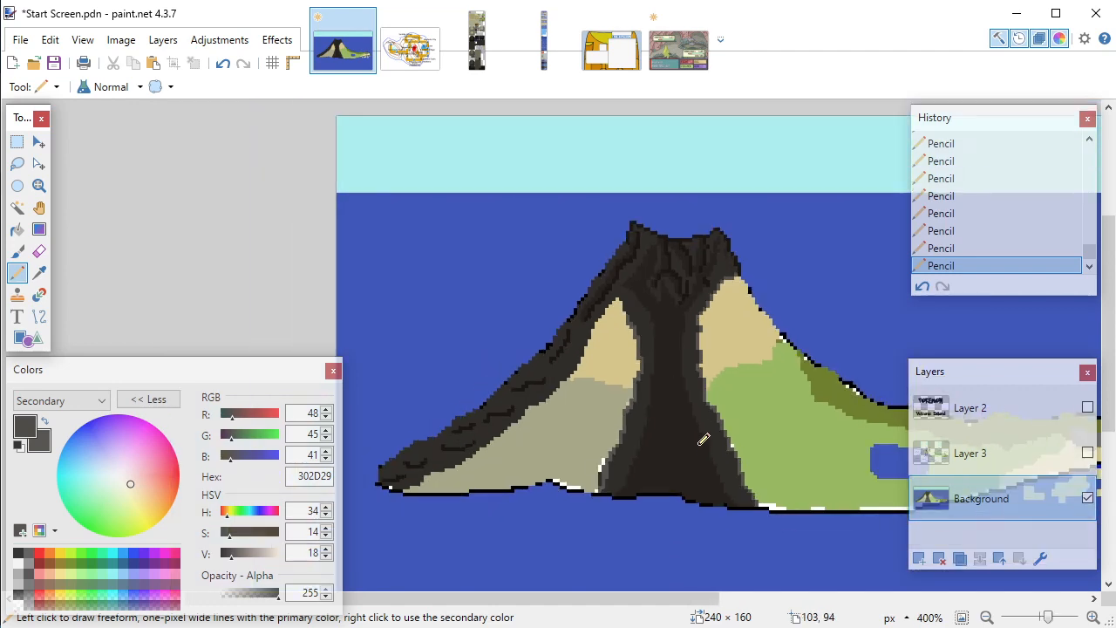
Step: Try penciling a lighter patch in 302D29 inside the dark base of the central lava column
{"action": "scroll", "coordinate": [625, 370], "scroll_direction": "up", "scroll_amount": 1}
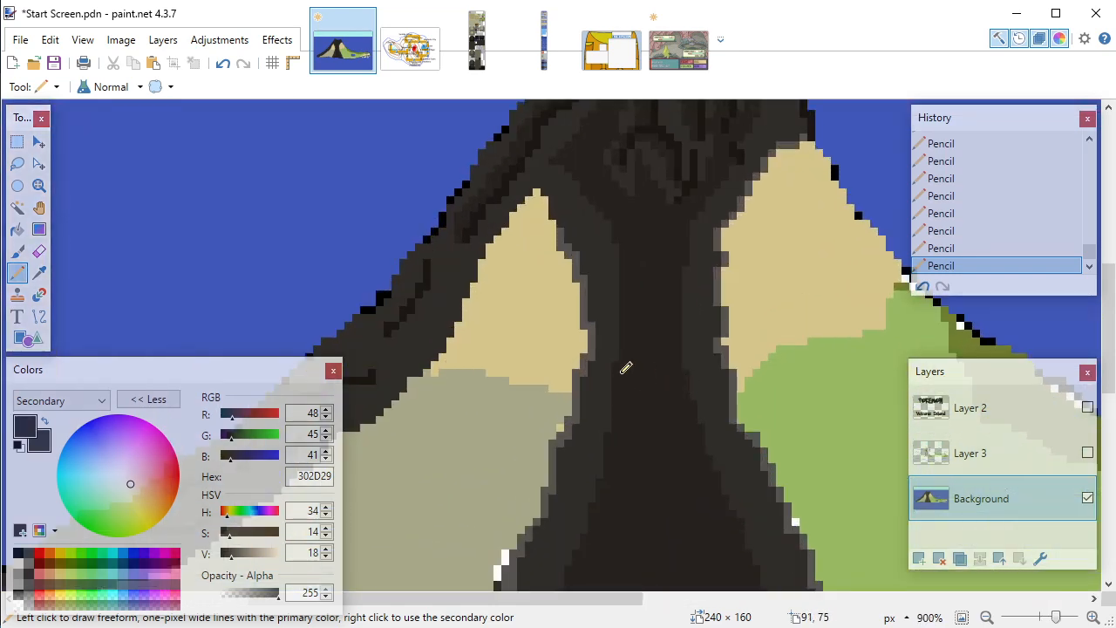
{"action": "scroll", "coordinate": [630, 370], "scroll_direction": "up", "scroll_amount": 1}
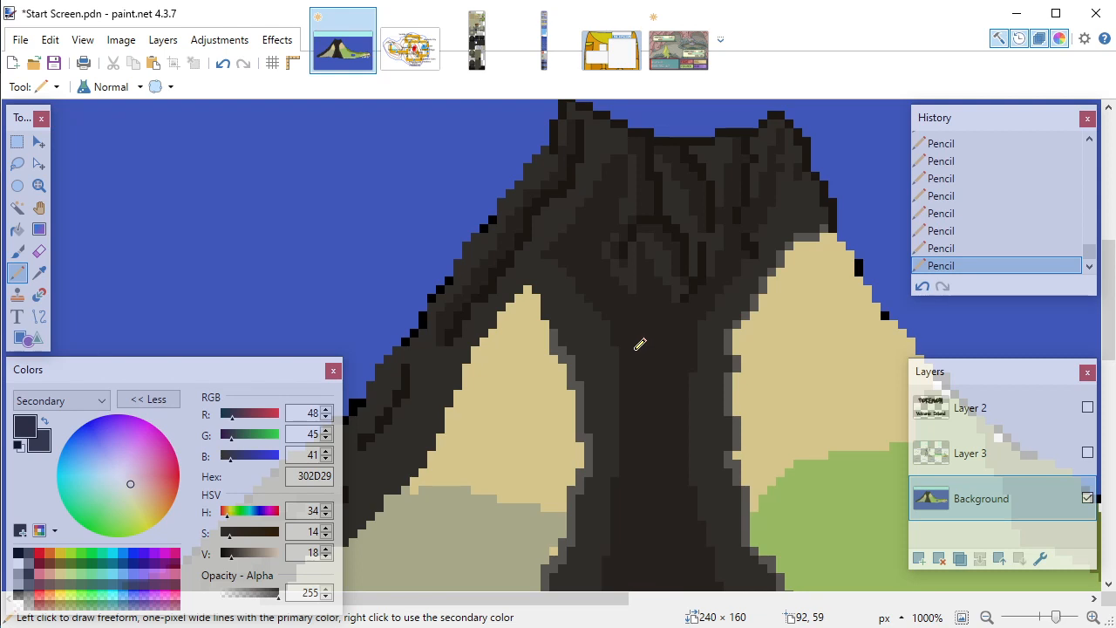
{"action": "key", "text": "k"}
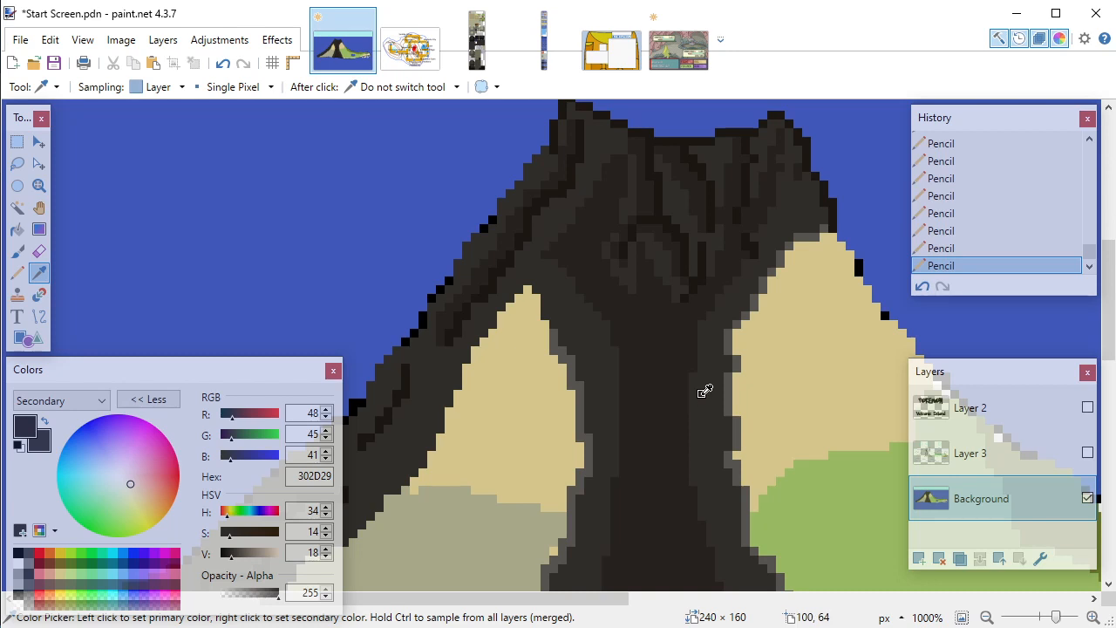
{"action": "key", "text": "p"}
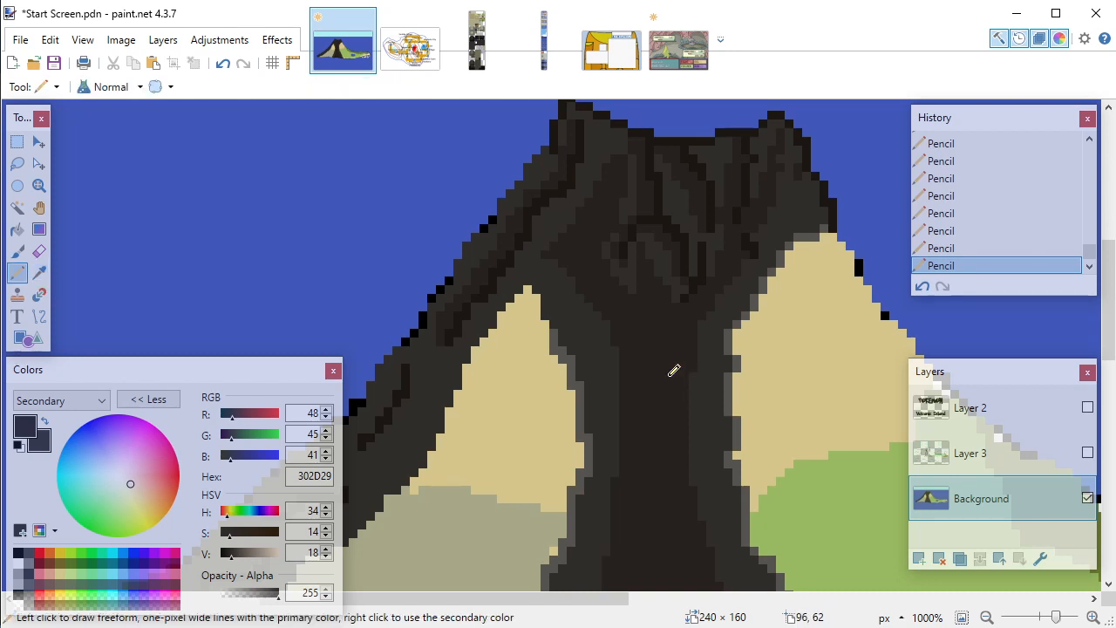
{"action": "scroll", "coordinate": [674, 370], "scroll_direction": "down", "scroll_amount": 2}
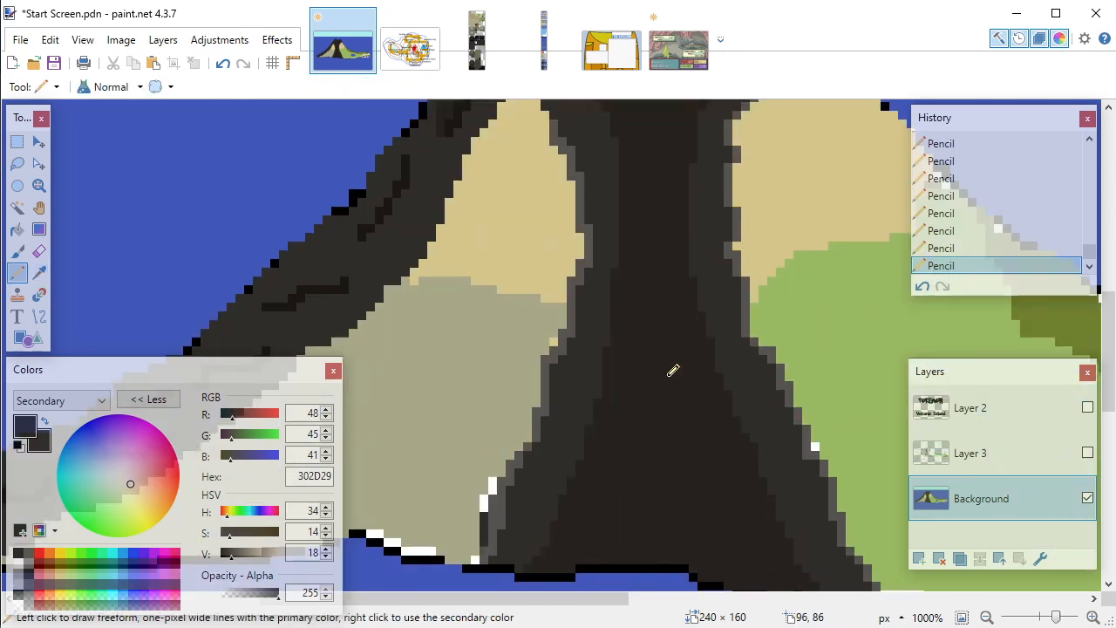
{"action": "scroll", "coordinate": [647, 462], "scroll_direction": "down", "scroll_amount": 1}
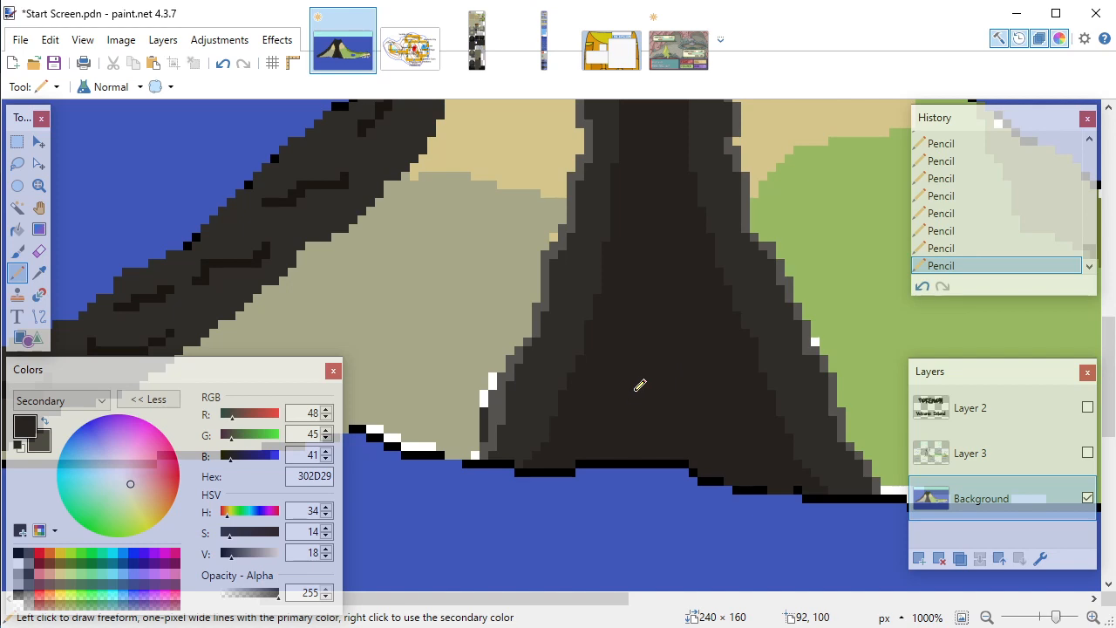
{"action": "mouse_move", "coordinate": [606, 420]}
{"action": "left_mouse_down"}
{"action": "mouse_move", "coordinate": [662, 355]}
{"action": "mouse_move", "coordinate": [663, 401]}
{"action": "mouse_move", "coordinate": [639, 433]}
{"action": "mouse_move", "coordinate": [633, 420]}
{"action": "mouse_move", "coordinate": [659, 383]}
{"action": "left_mouse_up"}
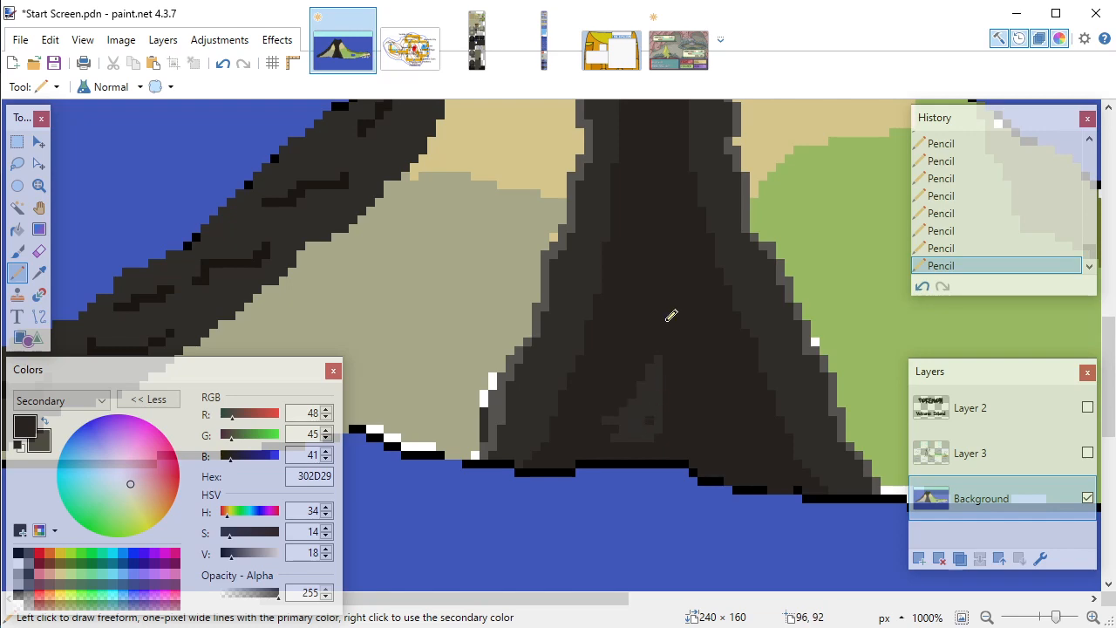
{"action": "scroll", "coordinate": [666, 314], "scroll_direction": "down", "scroll_amount": 1}
{"action": "scroll", "coordinate": [667, 314], "scroll_direction": "down", "scroll_amount": 1}
{"action": "scroll", "coordinate": [666, 314], "scroll_direction": "down", "scroll_amount": 2}
{"action": "scroll", "coordinate": [666, 313], "scroll_direction": "up", "scroll_amount": 3}
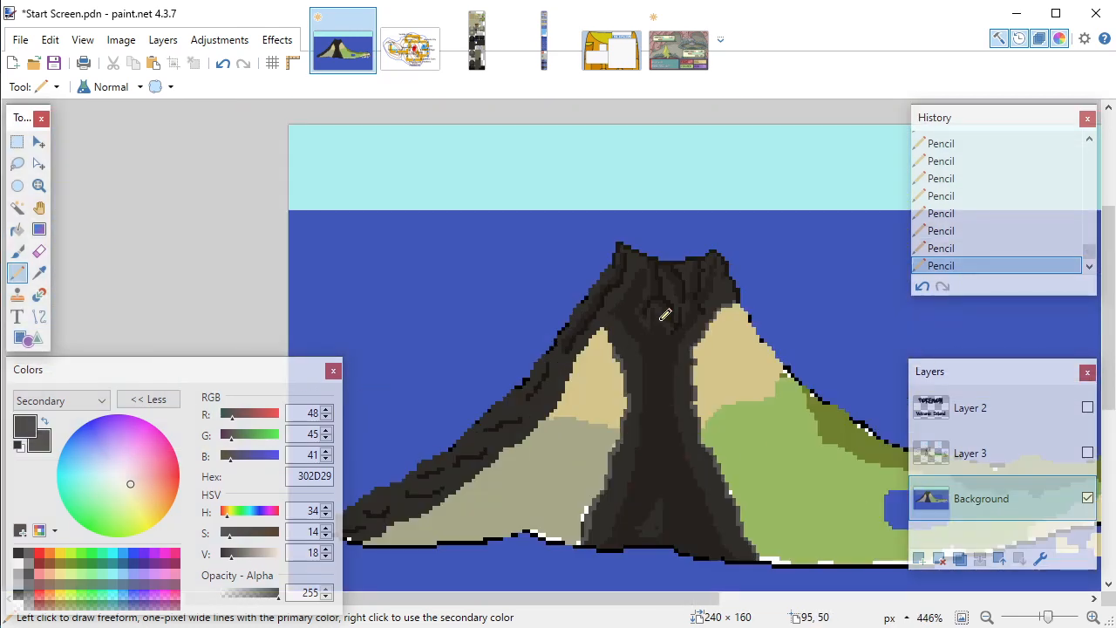
{"action": "left_click", "coordinate": [223, 63]}
Step: Try closing the gap at the column's upper-left shoulder with the Pencil and filling the lighter left band with the column's darker shade
{"action": "scroll", "coordinate": [602, 375], "scroll_direction": "up", "scroll_amount": 2}
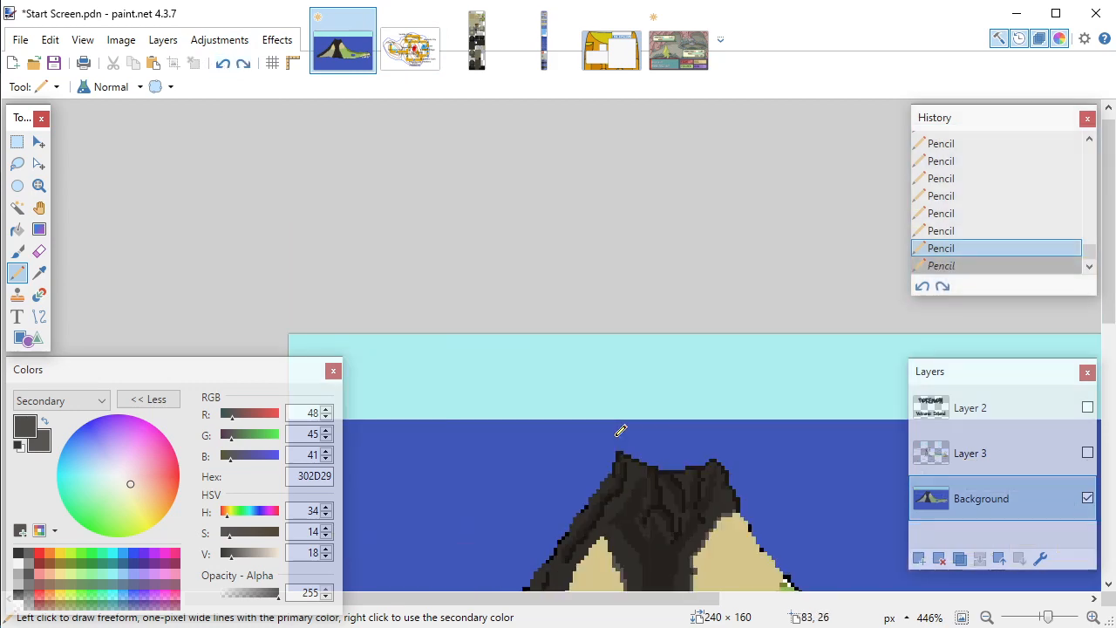
{"action": "scroll", "coordinate": [626, 310], "scroll_direction": "down", "scroll_amount": 4}
{"action": "scroll", "coordinate": [626, 310], "scroll_direction": "up", "scroll_amount": 2}
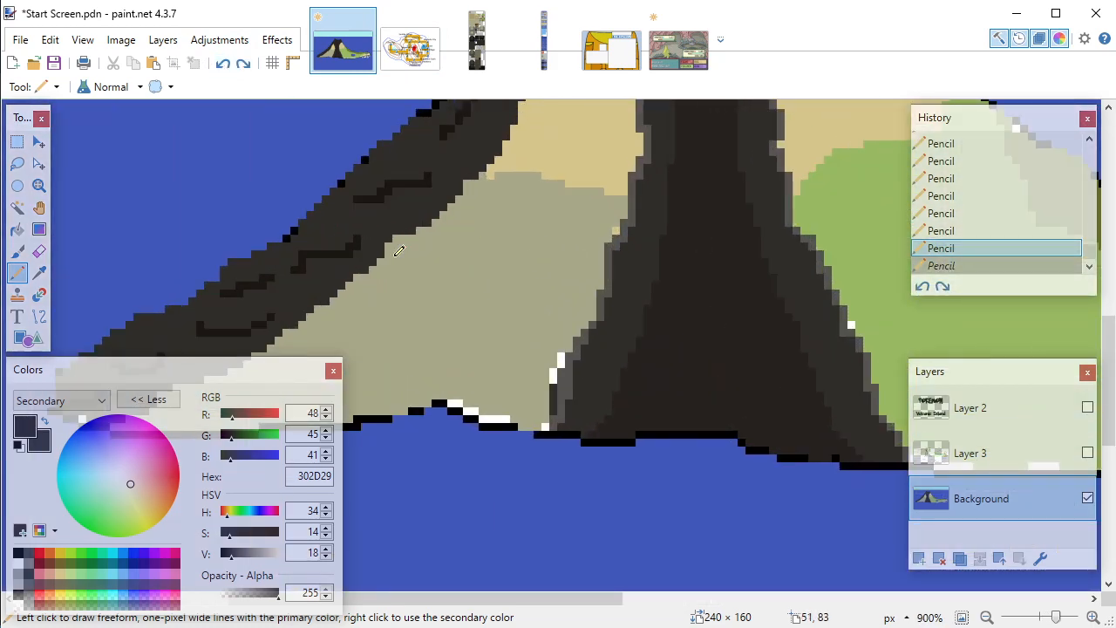
{"action": "scroll", "coordinate": [702, 329], "scroll_direction": "up", "scroll_amount": 3}
{"action": "scroll", "coordinate": [701, 330], "scroll_direction": "up", "scroll_amount": 2}
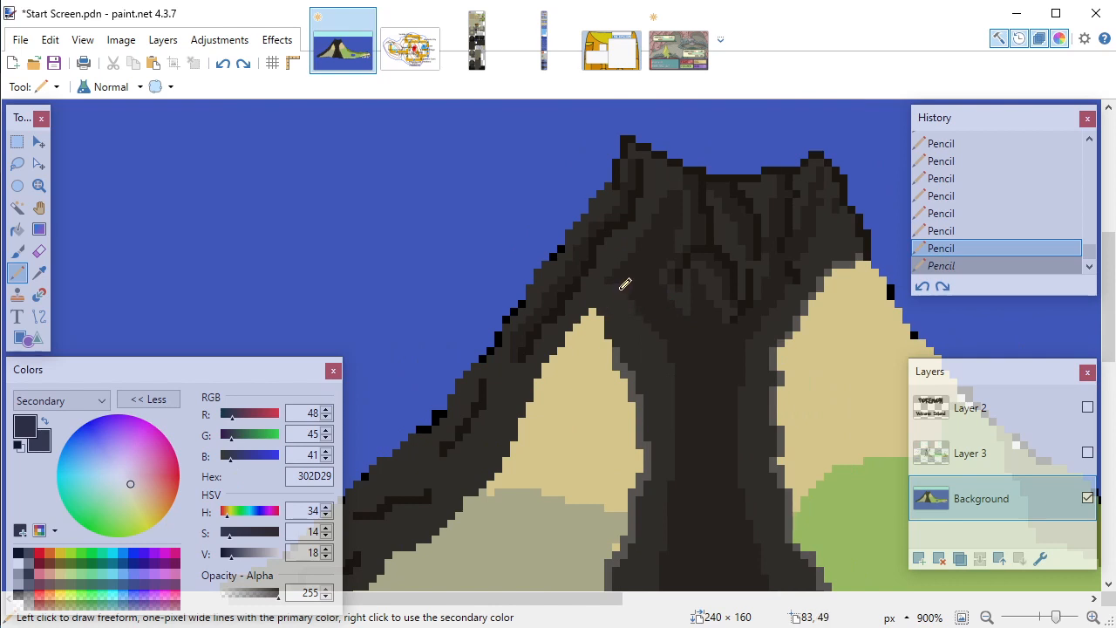
{"action": "left_click_drag", "start_coordinate": [620, 289], "coordinate": [603, 309]}
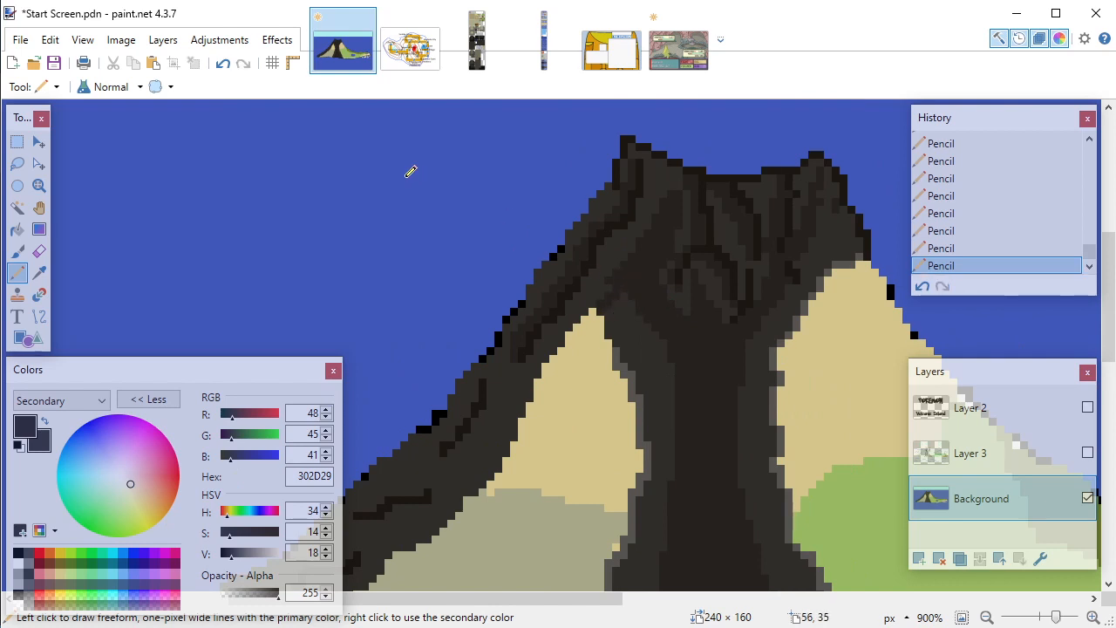
{"action": "left_click", "coordinate": [17, 228]}
{"action": "left_click", "coordinate": [631, 366]}
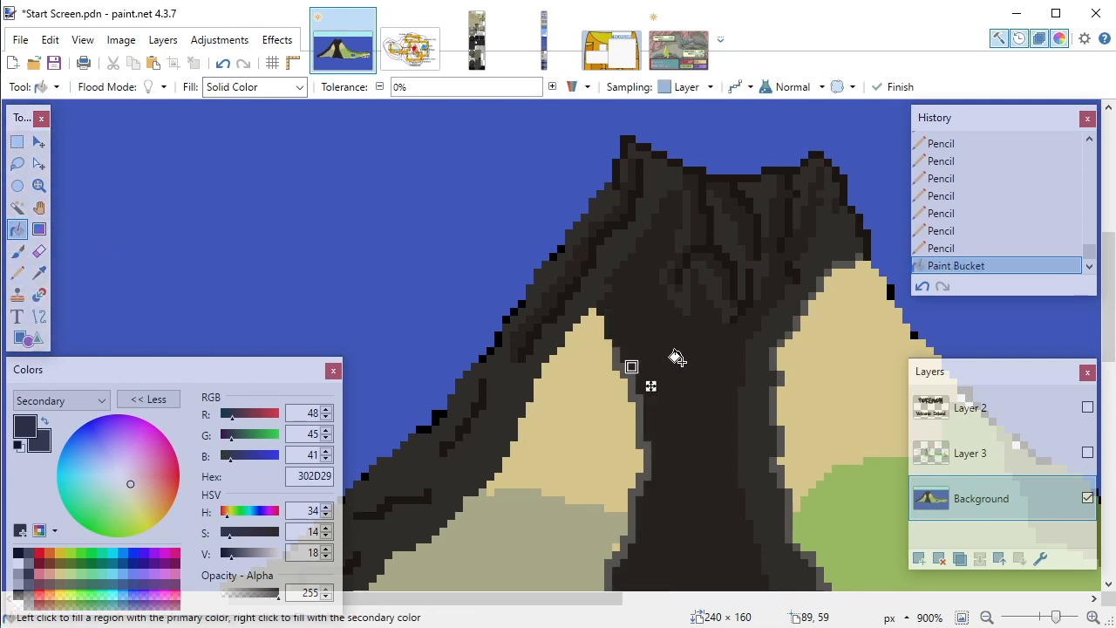
{"action": "scroll", "coordinate": [678, 357], "scroll_direction": "down", "scroll_amount": 3}
{"action": "key", "text": "Return"}
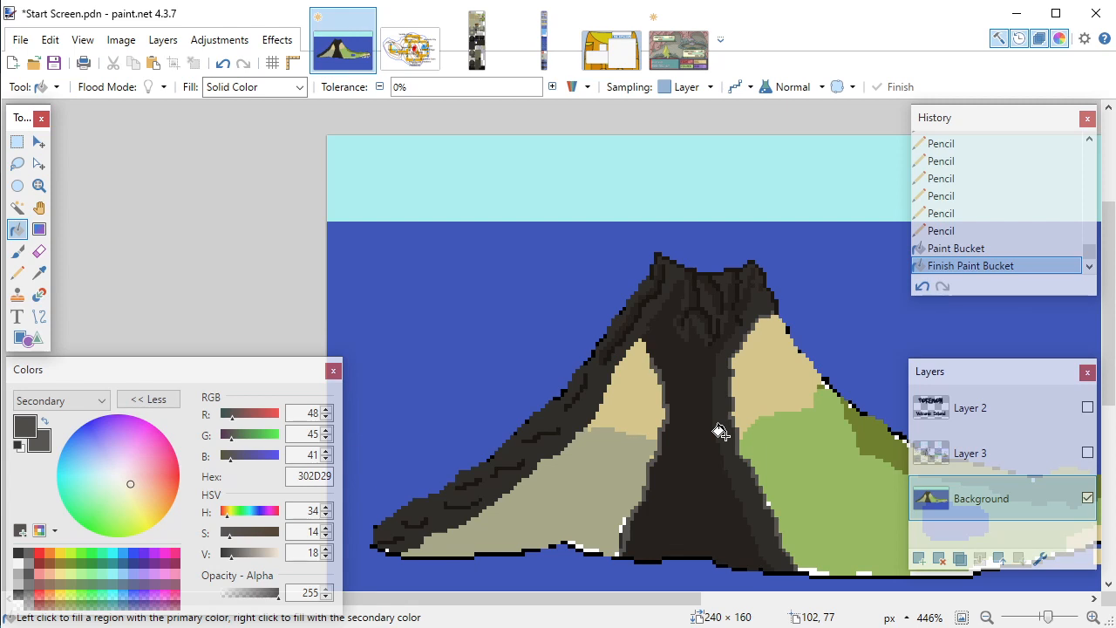
Step: Undo the left band's fill and the pencil stroke at the column's upper-left shoulder
{"action": "left_click", "coordinate": [222, 63]}
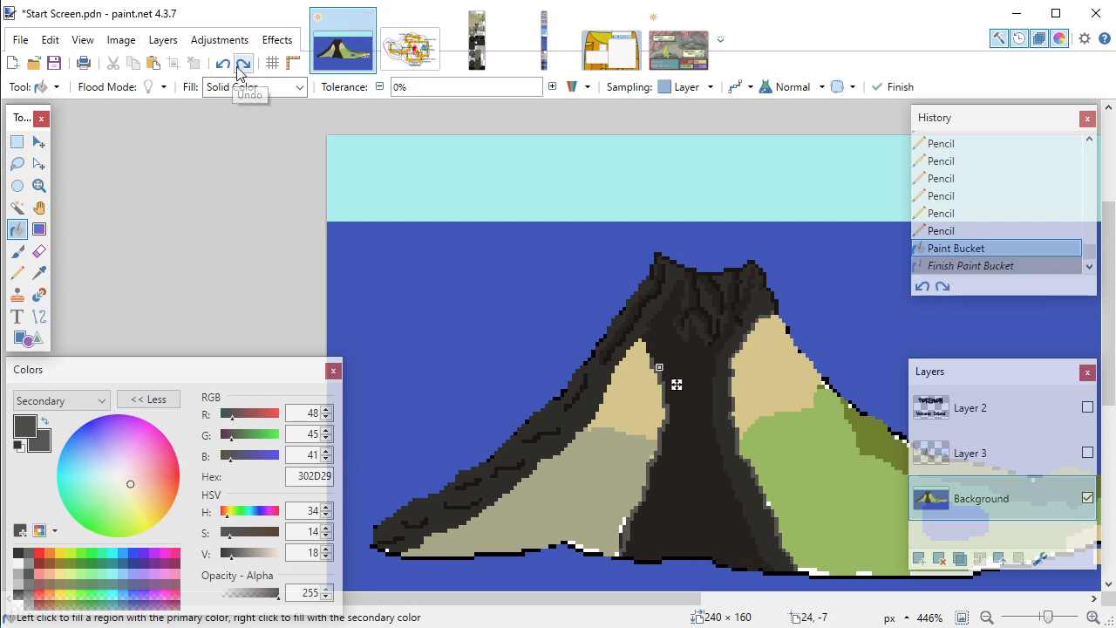
{"action": "left_click", "coordinate": [222, 62]}
{"action": "left_click", "coordinate": [222, 63]}
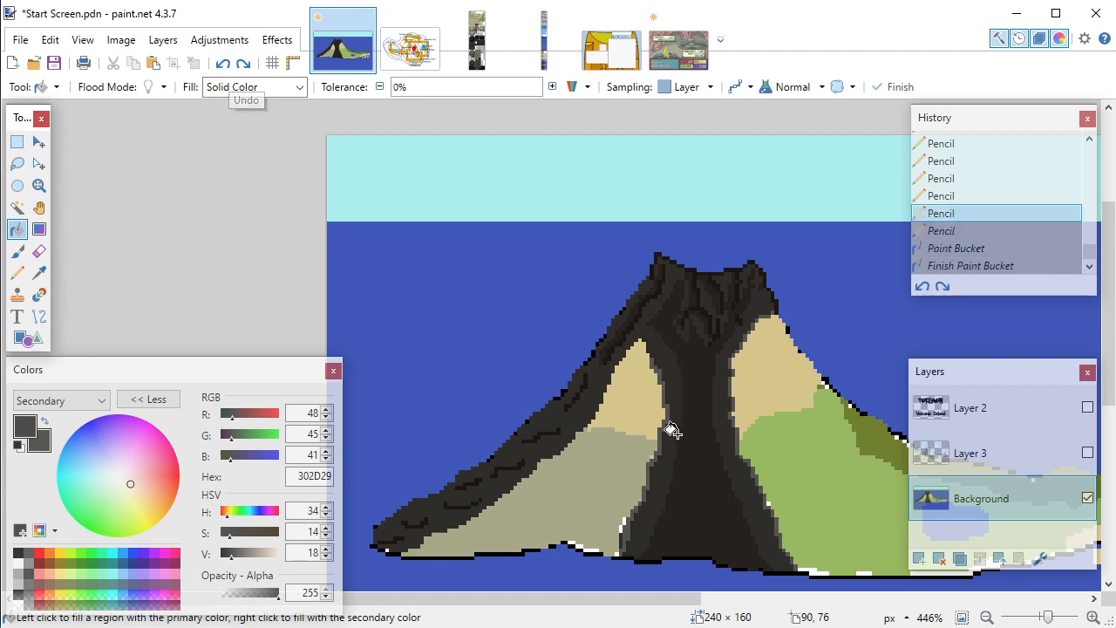
Step: Extend the dark crack on the volcano's right shoulder to the column's edge with the Pencil, using sampled 1C1712
{"action": "scroll", "coordinate": [733, 321], "scroll_direction": "up", "scroll_amount": 5}
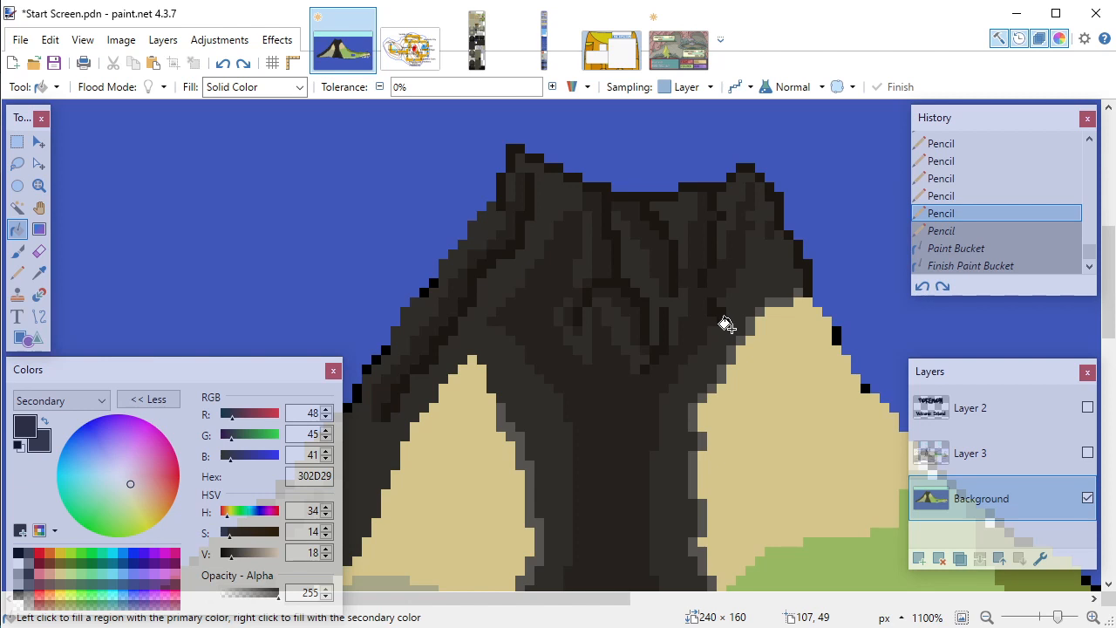
{"action": "key", "text": "k"}
{"action": "left_click", "coordinate": [722, 312]}
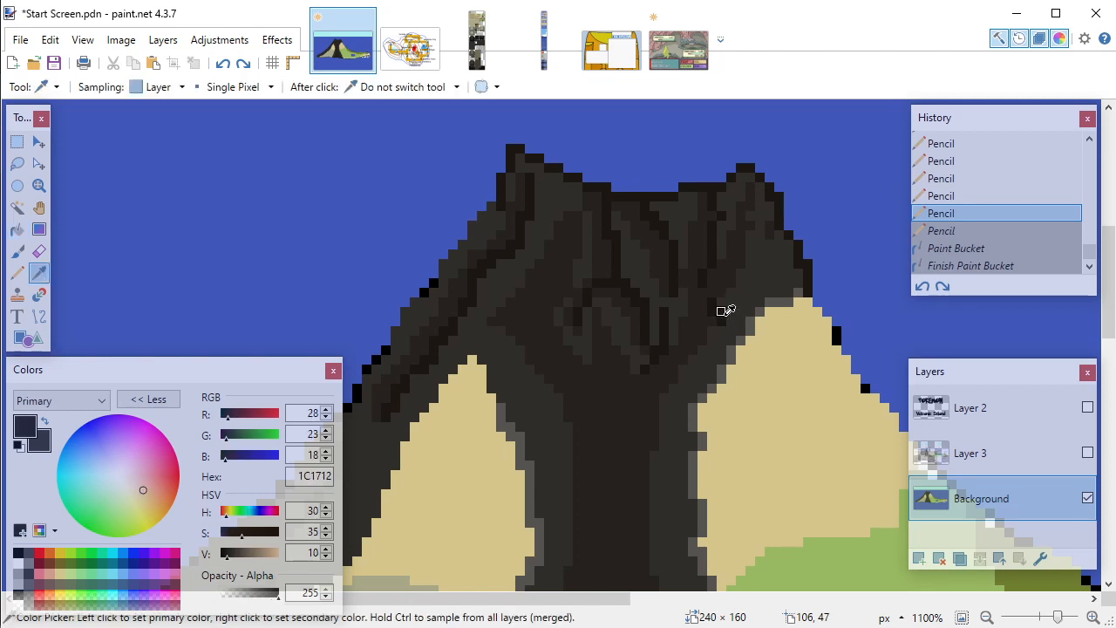
{"action": "key", "text": "p"}
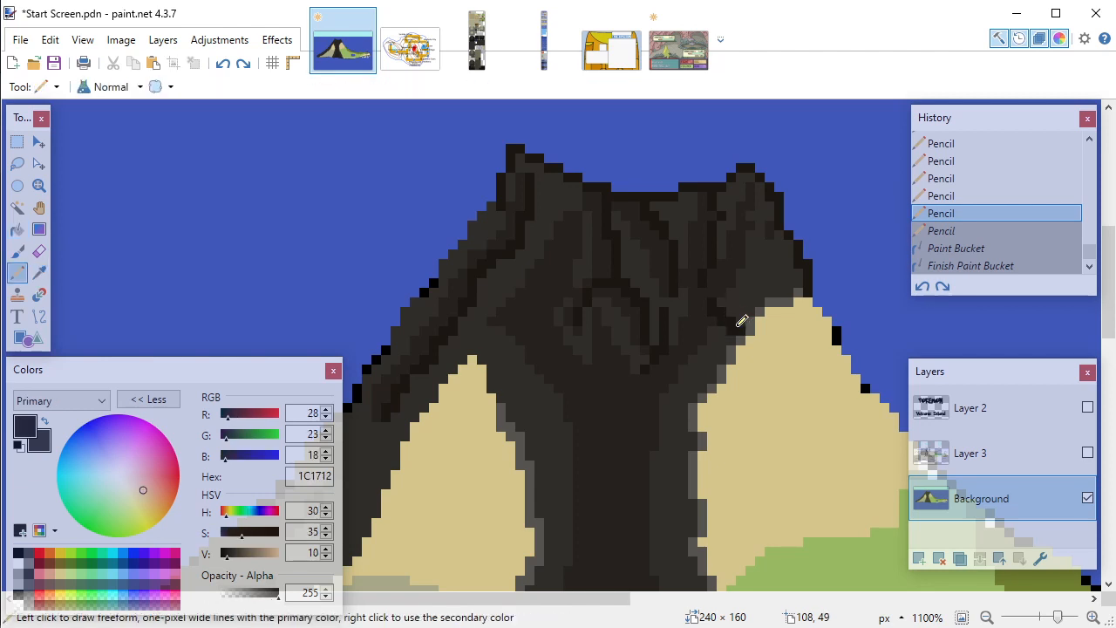
{"action": "left_click", "coordinate": [741, 322]}
Step: Fill the lighter band along the lava column's right side with 26221E sampled from the rock
{"action": "key", "text": "k"}
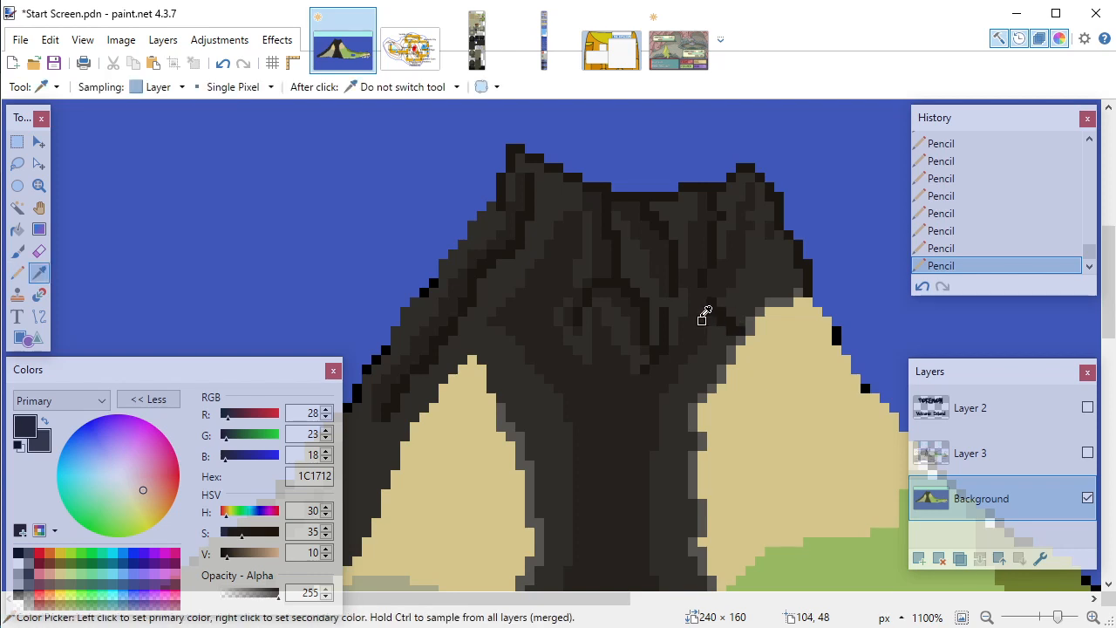
{"action": "left_click", "coordinate": [702, 319]}
{"action": "key", "text": "f"}
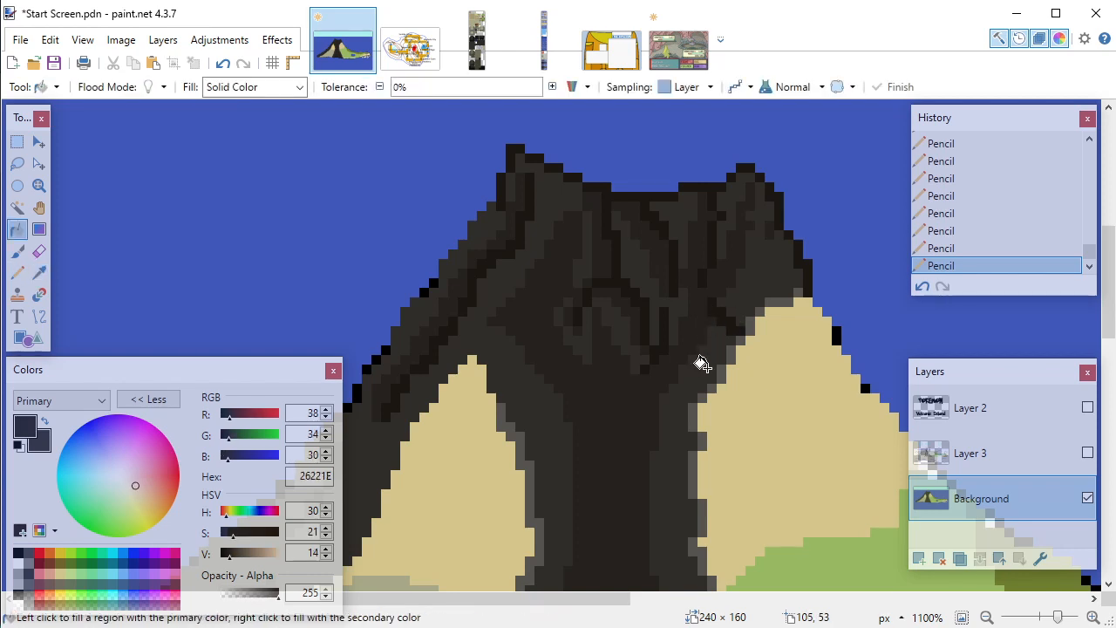
{"action": "left_click", "coordinate": [700, 370]}
{"action": "scroll", "coordinate": [628, 393], "scroll_direction": "down", "scroll_amount": 5}
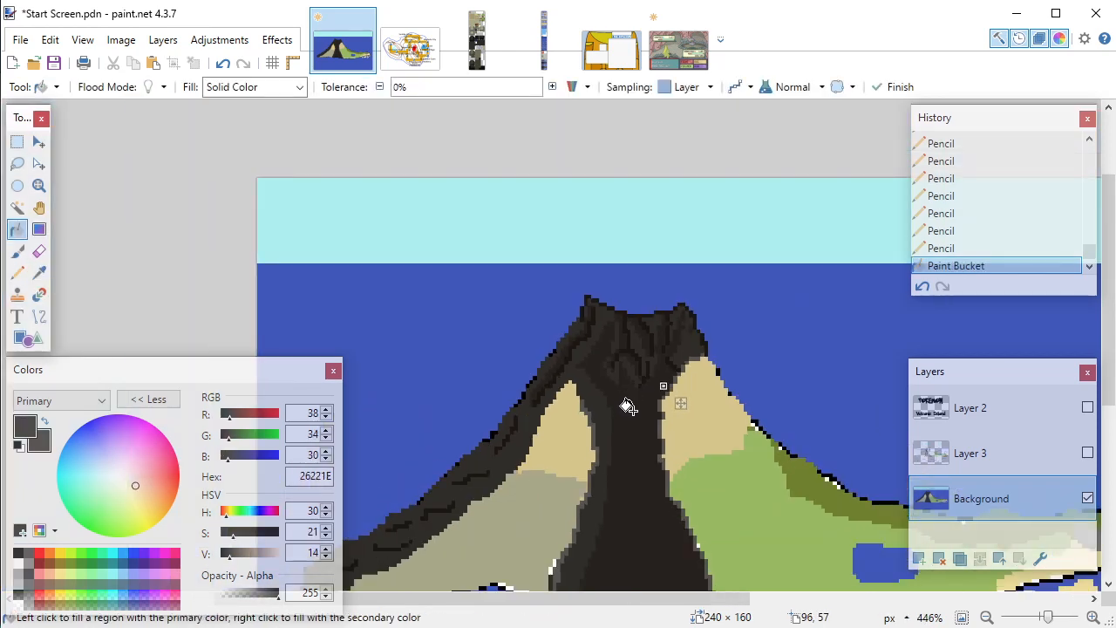
{"action": "scroll", "coordinate": [636, 442], "scroll_direction": "up", "scroll_amount": 1}
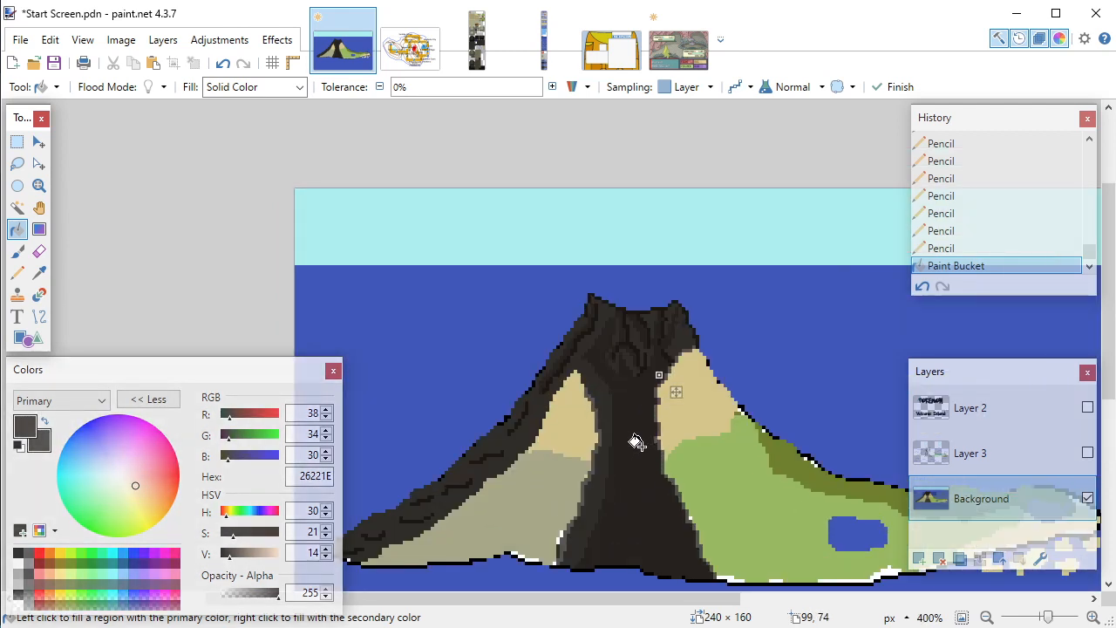
{"action": "key", "text": "Return"}
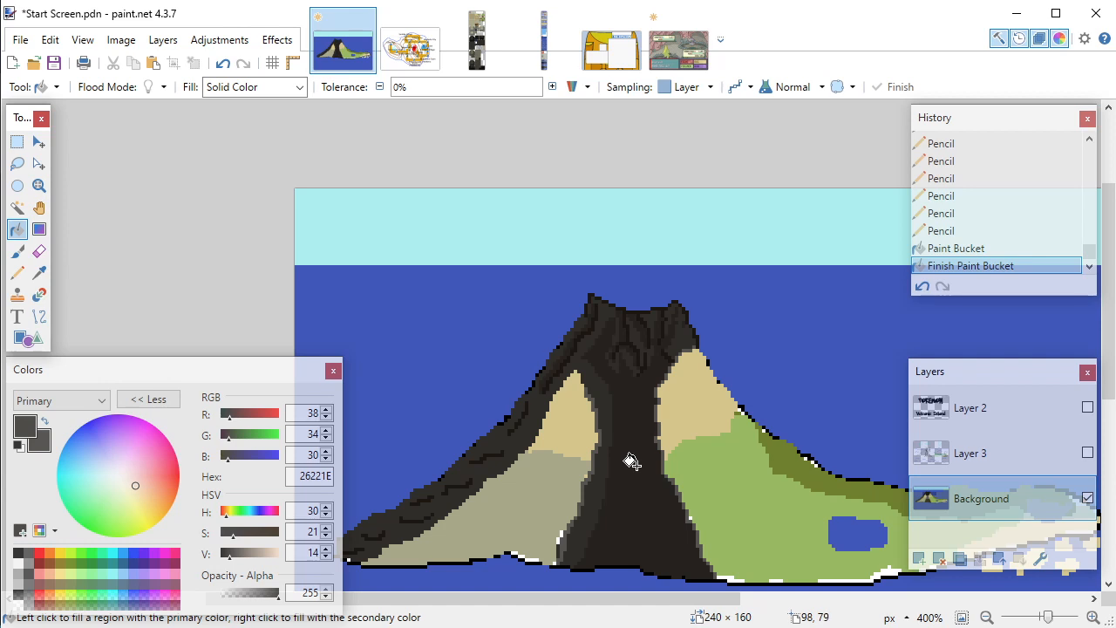
Step: Pencil a thin vertical crack in sampled 1C1712 down the upper right part of the lava column's waist
{"action": "left_click", "coordinate": [17, 272]}
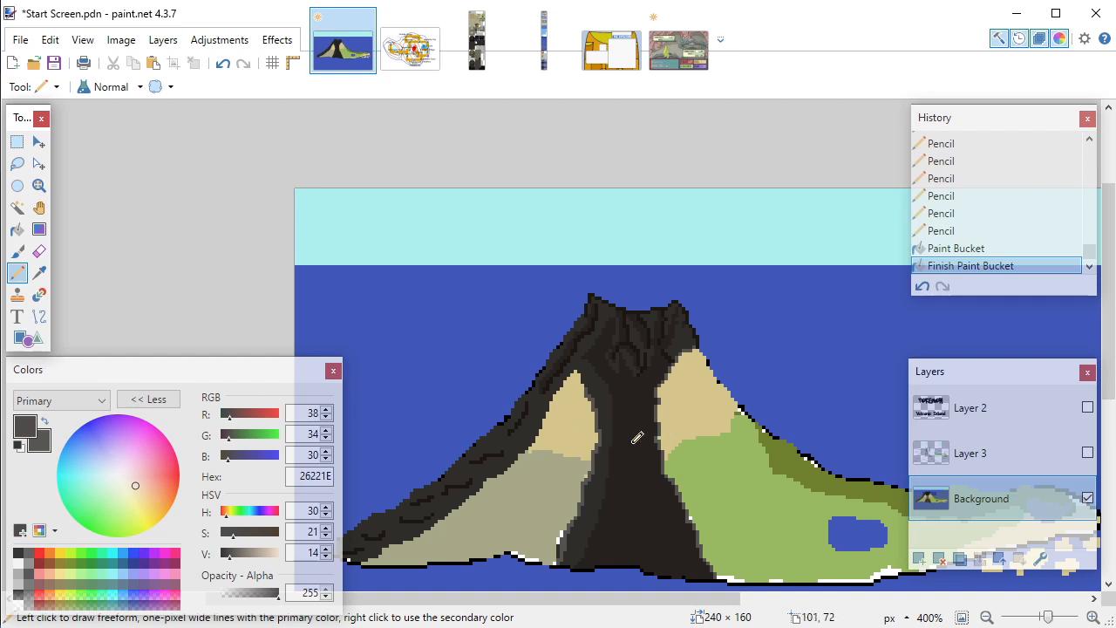
{"action": "scroll", "coordinate": [650, 414], "scroll_direction": "up", "scroll_amount": 3}
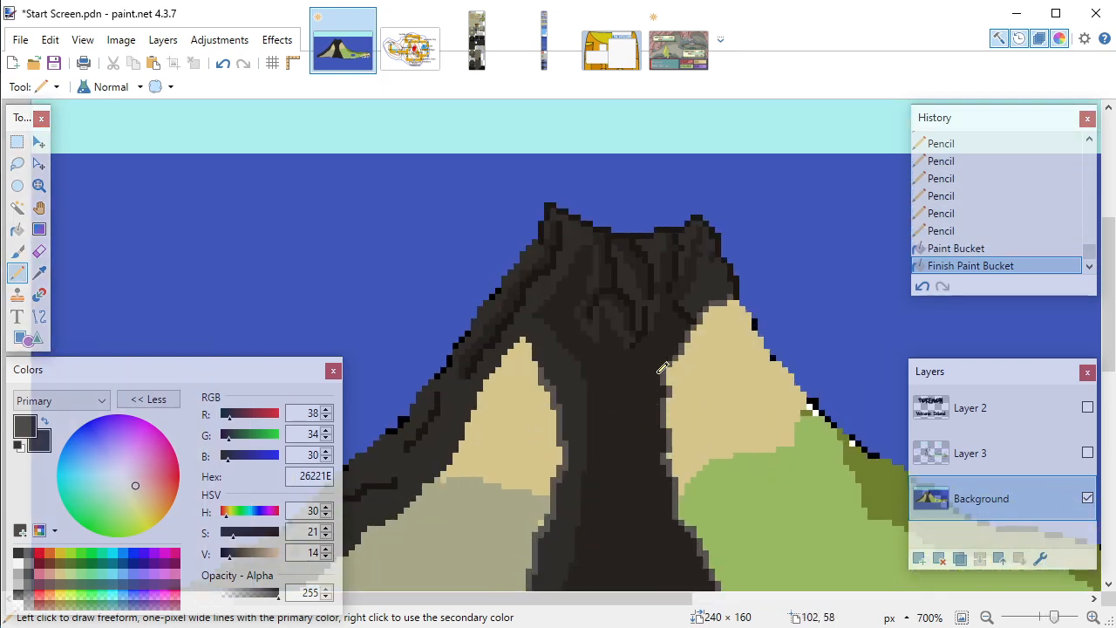
{"action": "key", "text": "k"}
{"action": "left_click", "coordinate": [686, 311]}
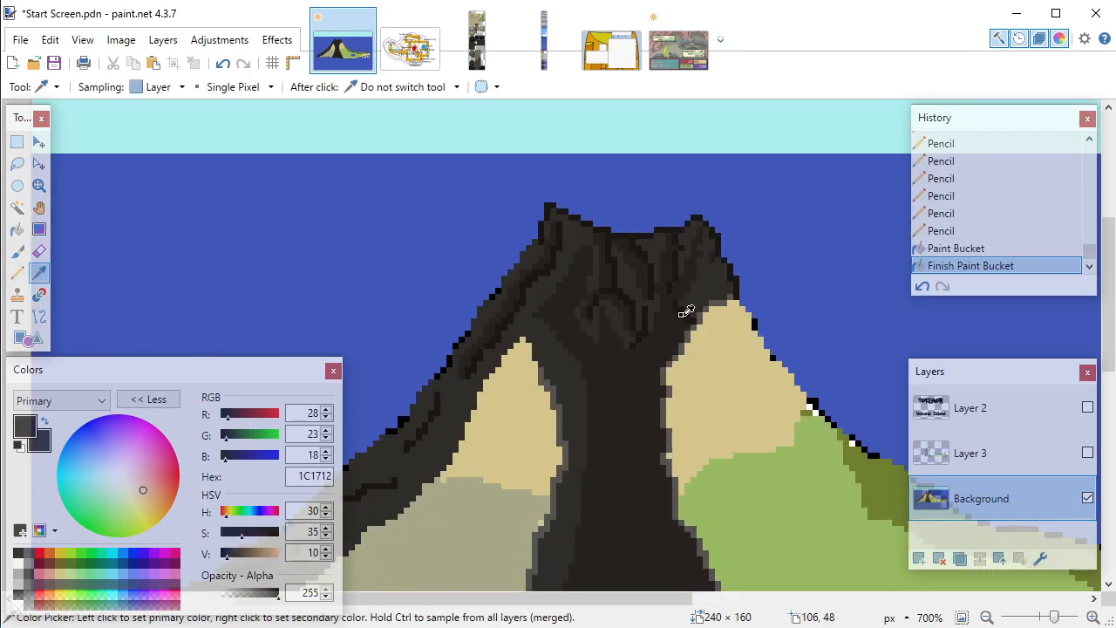
{"action": "key", "text": "p"}
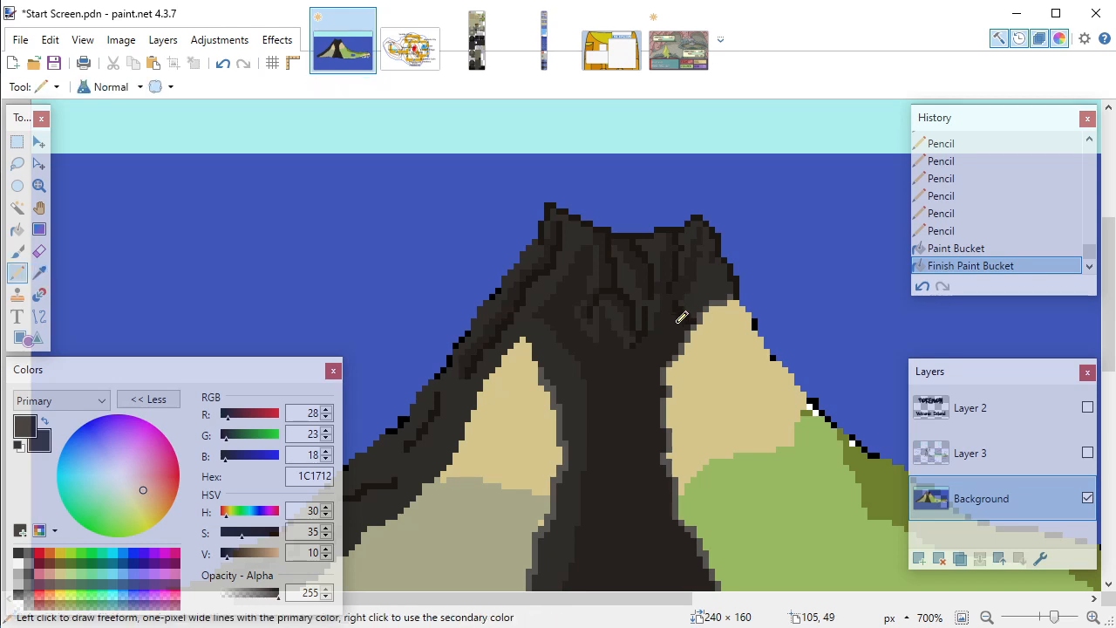
{"action": "scroll", "coordinate": [591, 449], "scroll_direction": "down", "scroll_amount": 3}
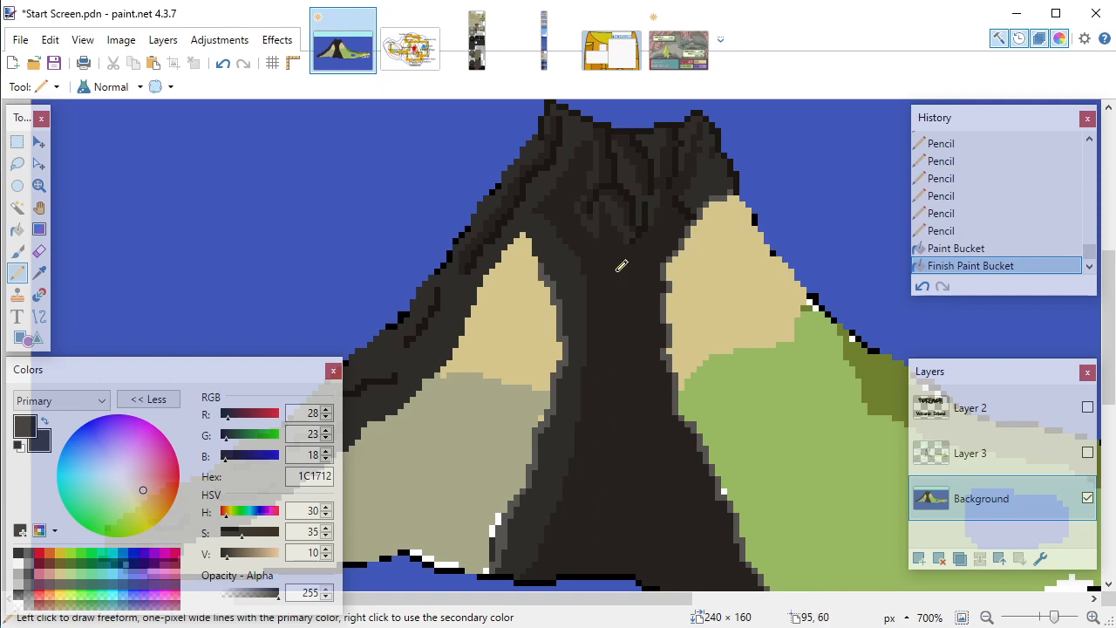
{"action": "left_click_drag", "start_coordinate": [637, 259], "coordinate": [643, 311]}
{"action": "scroll", "coordinate": [642, 310], "scroll_direction": "down", "scroll_amount": 1}
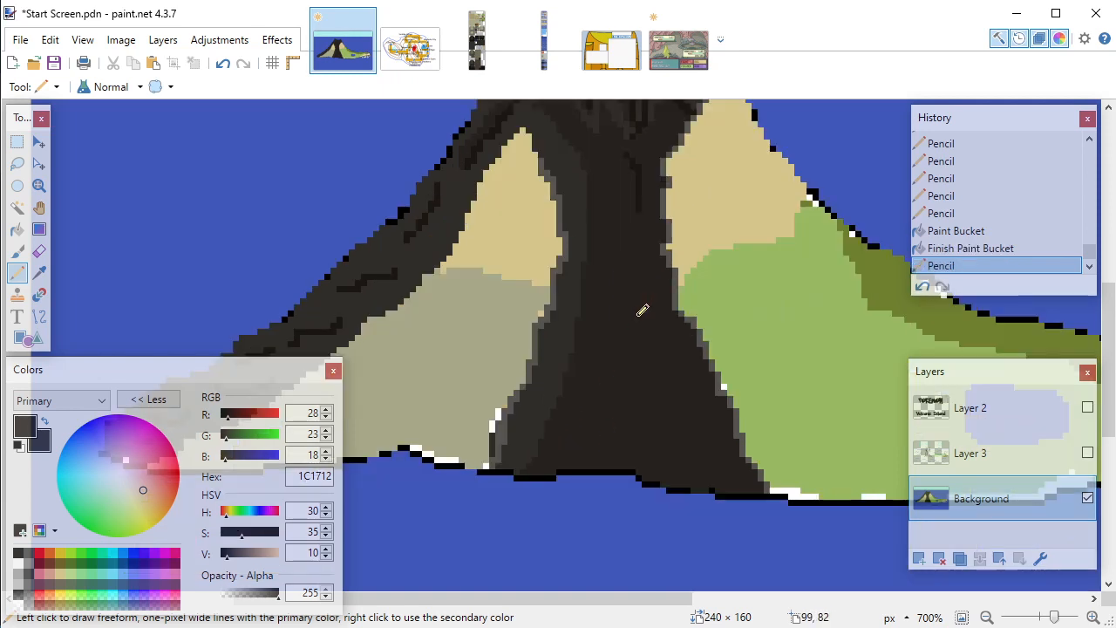
Step: Continue the 1C1712 crack in broken strokes from the lava column's waist down to the right side of its base
{"action": "scroll", "coordinate": [643, 310], "scroll_direction": "up", "scroll_amount": 1}
{"action": "scroll", "coordinate": [642, 310], "scroll_direction": "down", "scroll_amount": 1}
{"action": "mouse_move", "coordinate": [635, 242]}
{"action": "left_mouse_down"}
{"action": "mouse_move", "coordinate": [650, 294]}
{"action": "mouse_move", "coordinate": [646, 393]}
{"action": "mouse_move", "coordinate": [704, 468]}
{"action": "mouse_move", "coordinate": [677, 436]}
{"action": "left_mouse_up"}
{"action": "scroll", "coordinate": [676, 436], "scroll_direction": "up", "scroll_amount": 2}
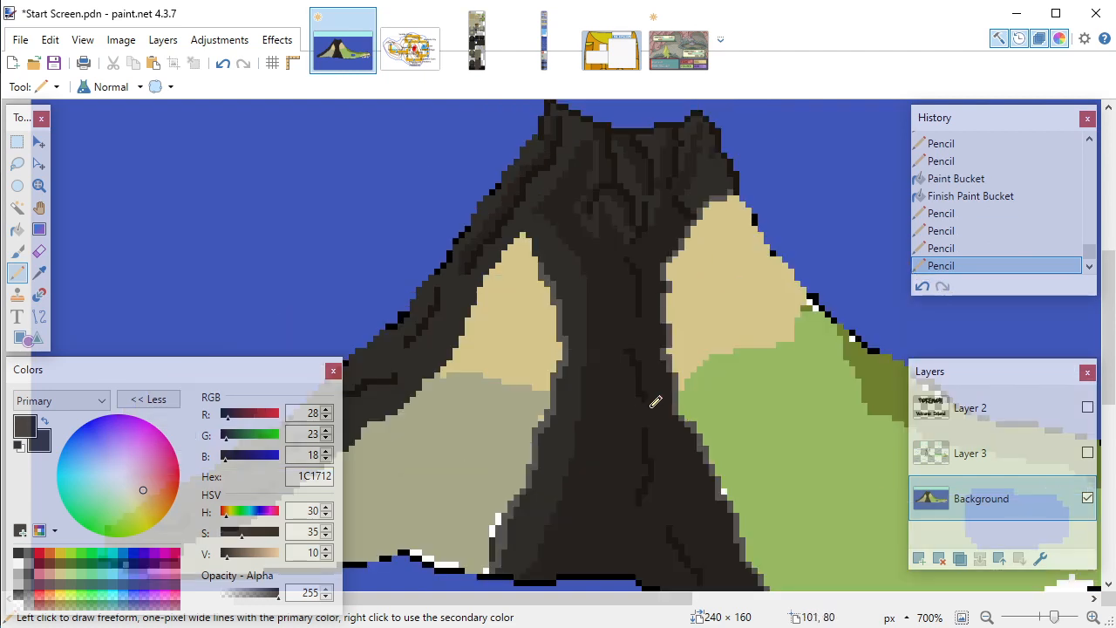
Step: Pencil lighter rock highlights beside the dark cracks on the right side of the lava column's neck and waist, sampling 26221E from the rock
{"action": "key", "text": "k"}
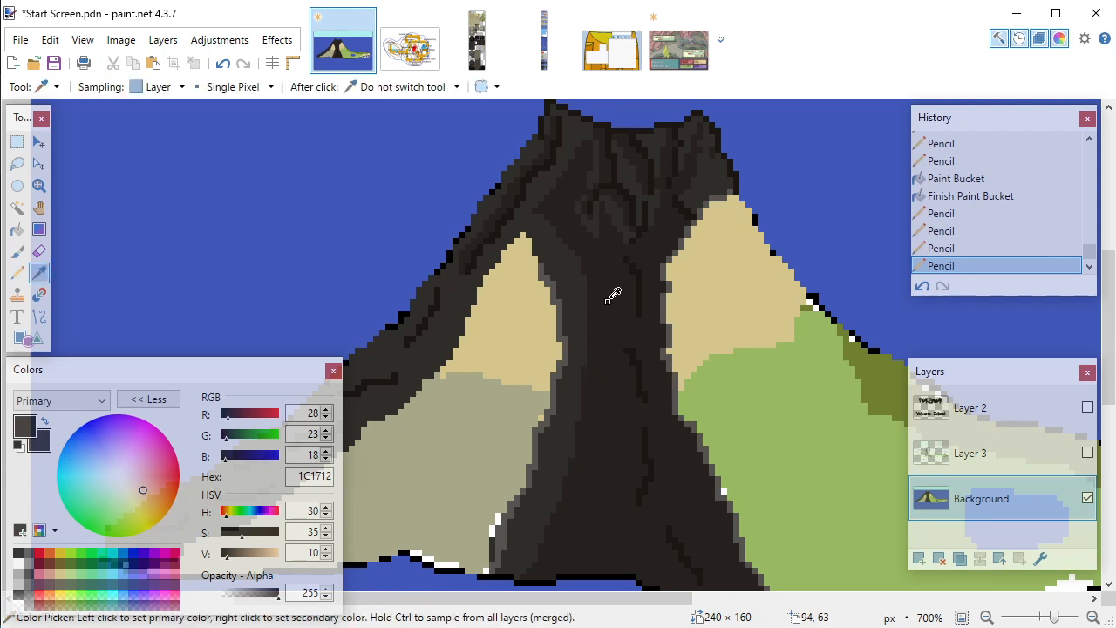
{"action": "left_click", "coordinate": [613, 283]}
{"action": "key", "text": "p"}
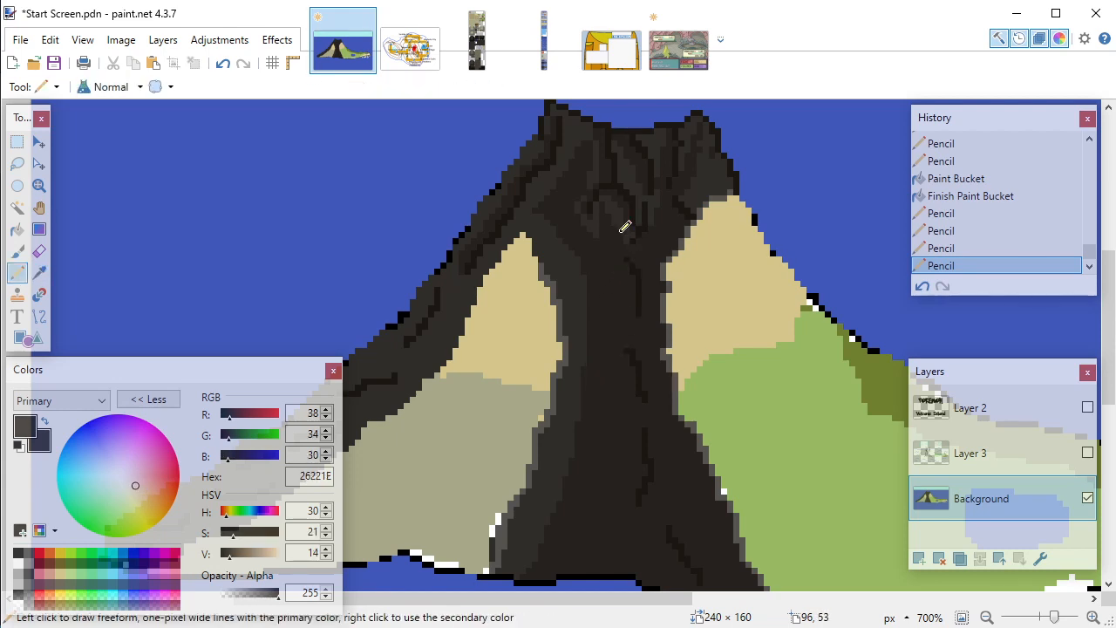
{"action": "key", "text": "k"}
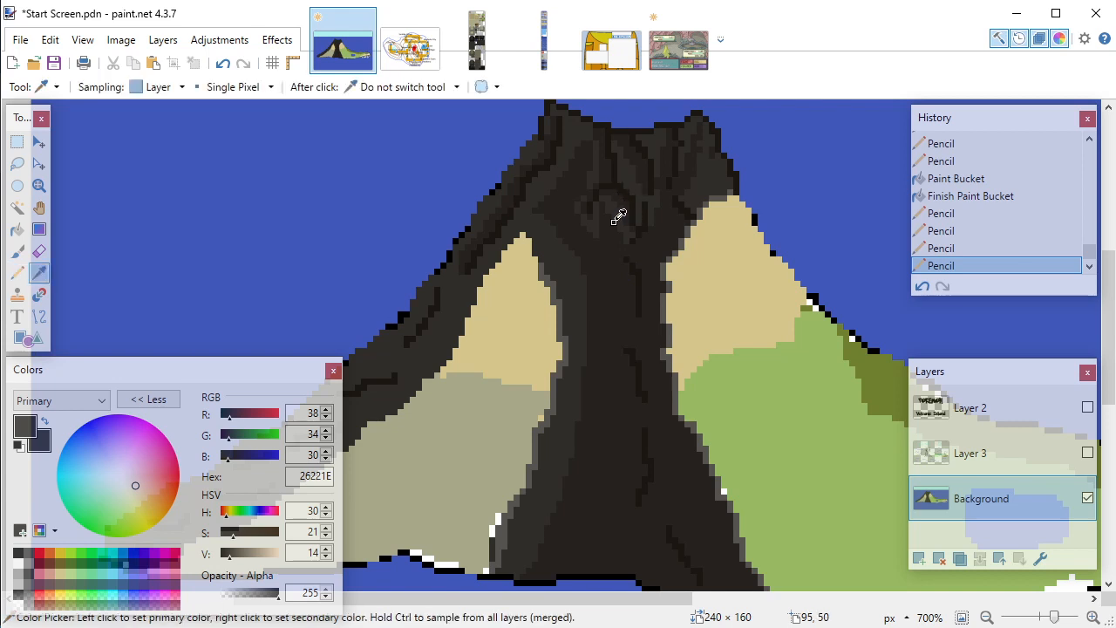
{"action": "key", "text": "p"}
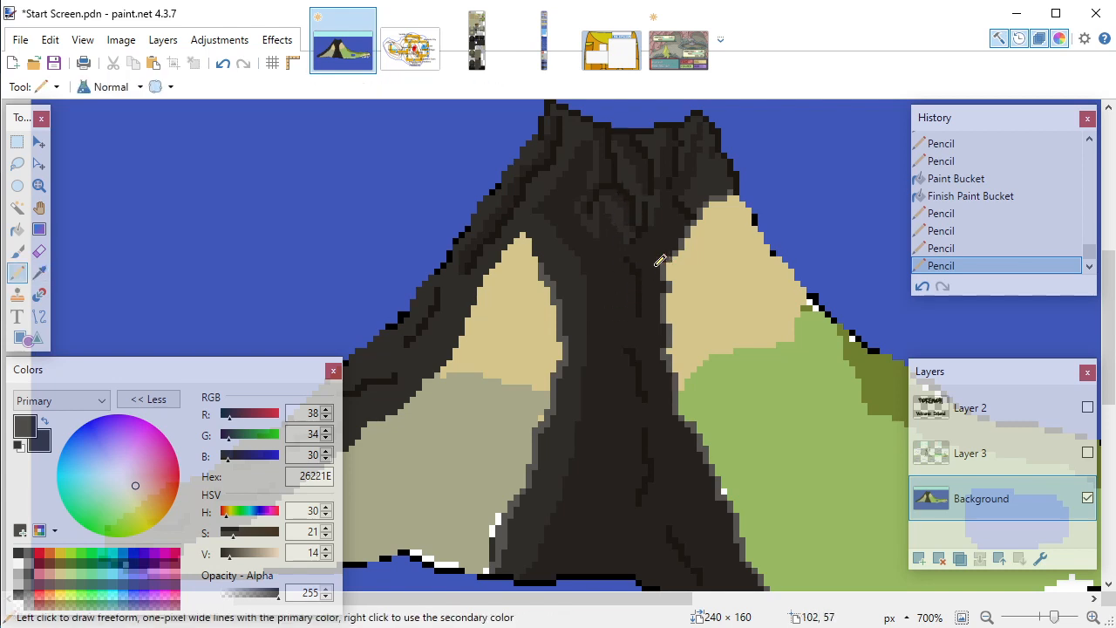
{"action": "left_click", "coordinate": [645, 258]}
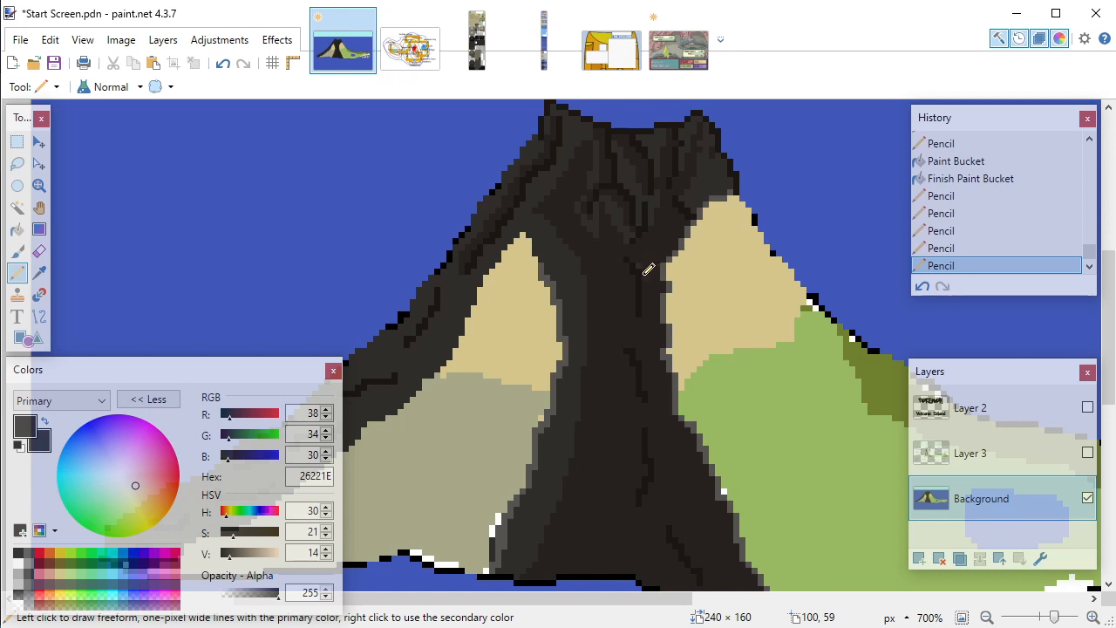
{"action": "left_click", "coordinate": [647, 312]}
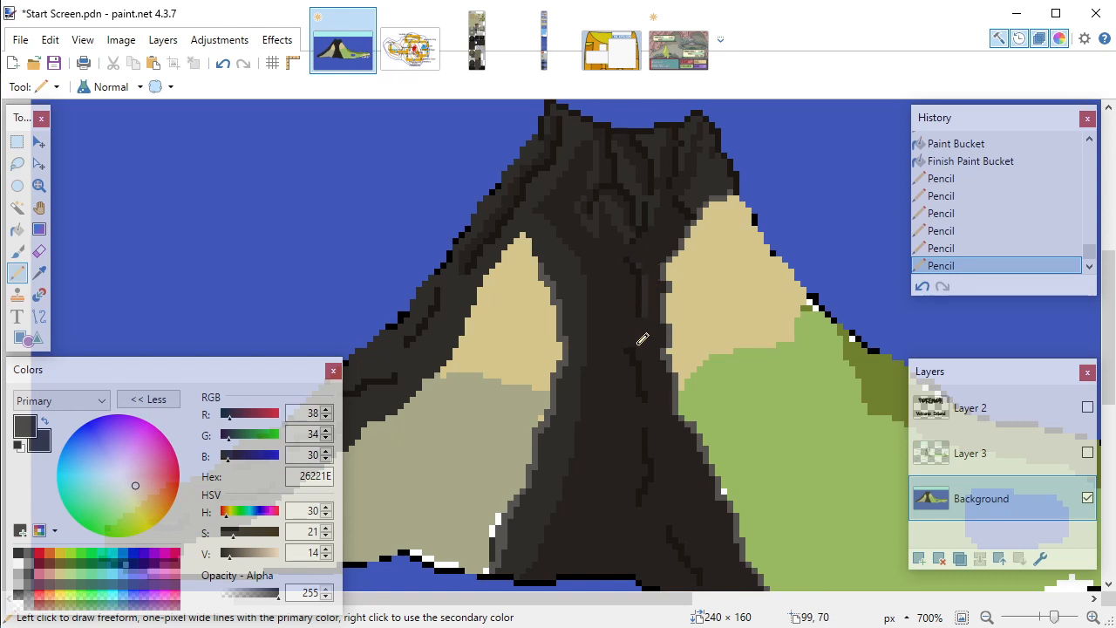
{"action": "left_click", "coordinate": [654, 359]}
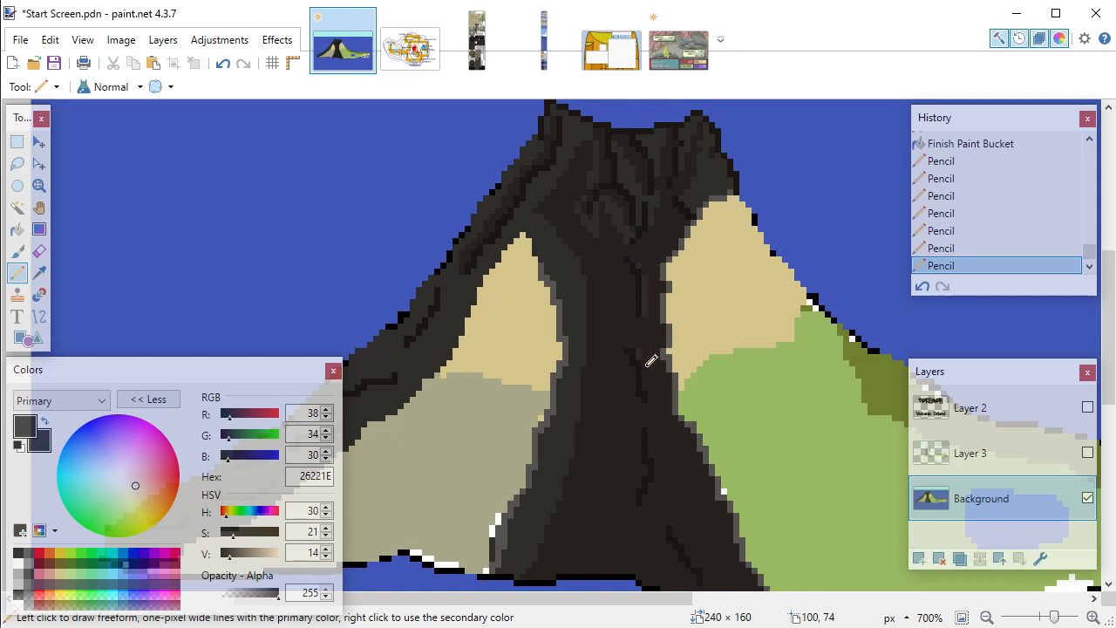
{"action": "left_click", "coordinate": [648, 377]}
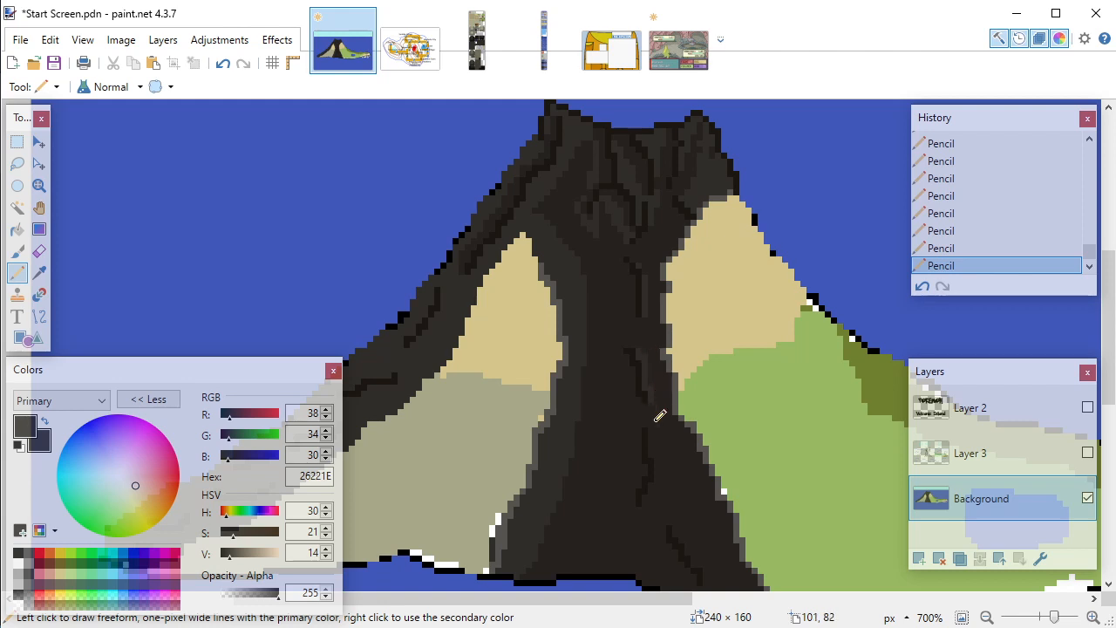
Step: Extend the lighter highlights beside the cracks down the right side of the lava column to its base, undoing one stroke
{"action": "scroll", "coordinate": [659, 417], "scroll_direction": "down", "scroll_amount": 1}
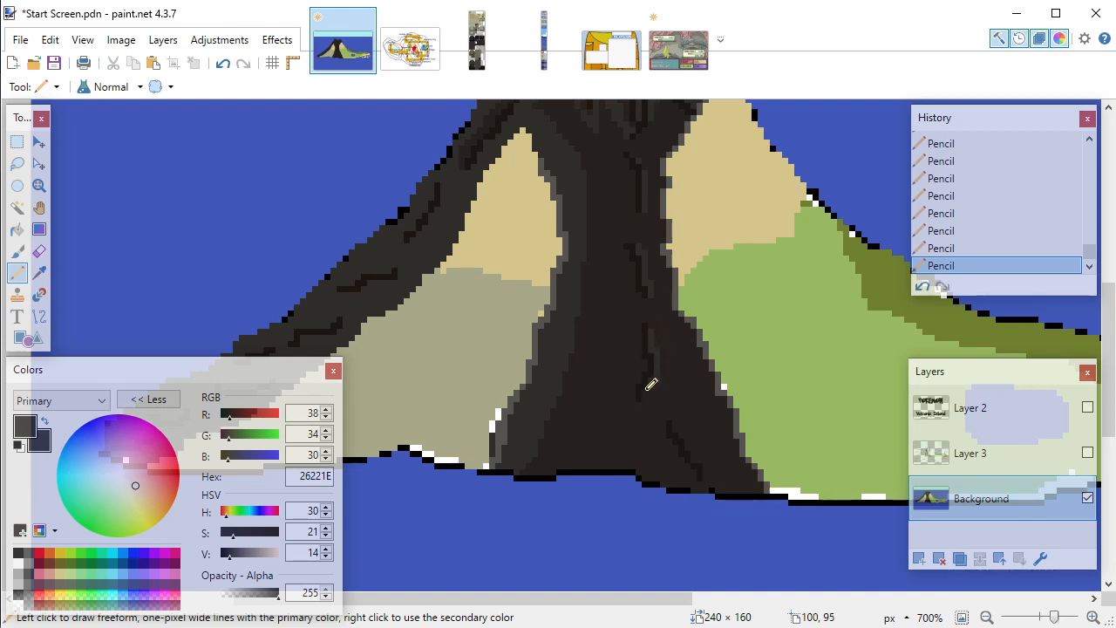
{"action": "scroll", "coordinate": [683, 421], "scroll_direction": "up", "scroll_amount": 2}
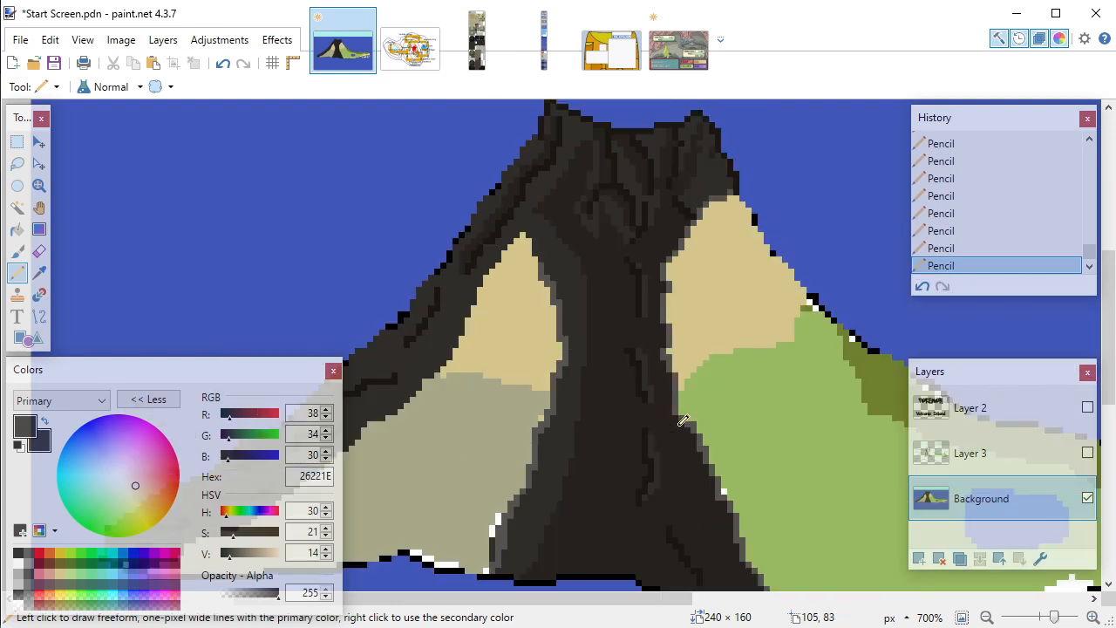
{"action": "scroll", "coordinate": [685, 420], "scroll_direction": "down", "scroll_amount": 4}
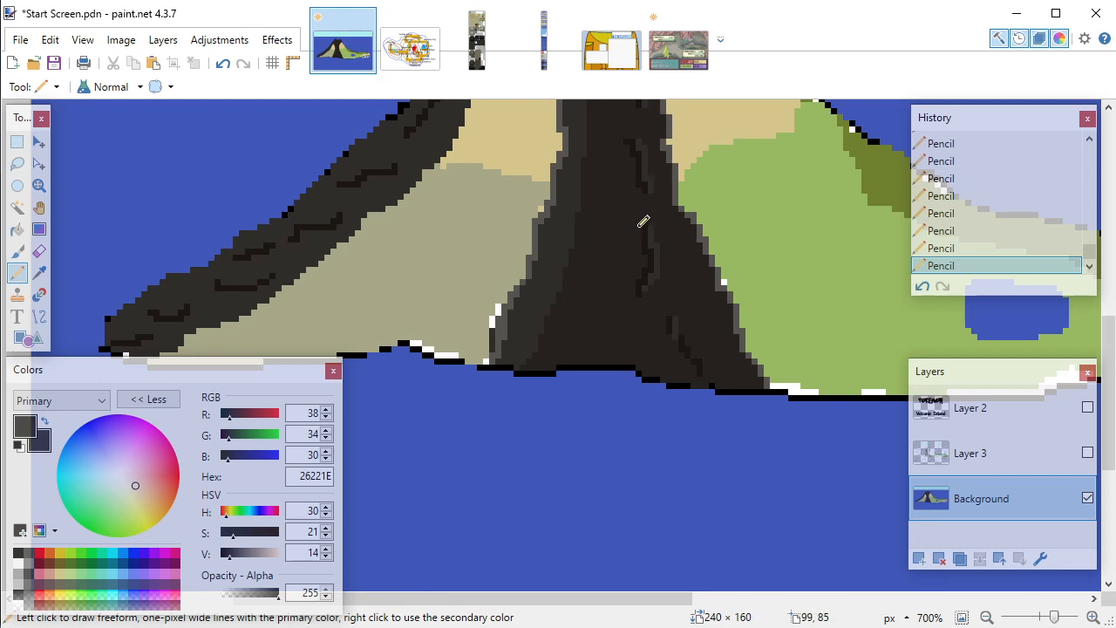
{"action": "key", "text": "ctrl+z"}
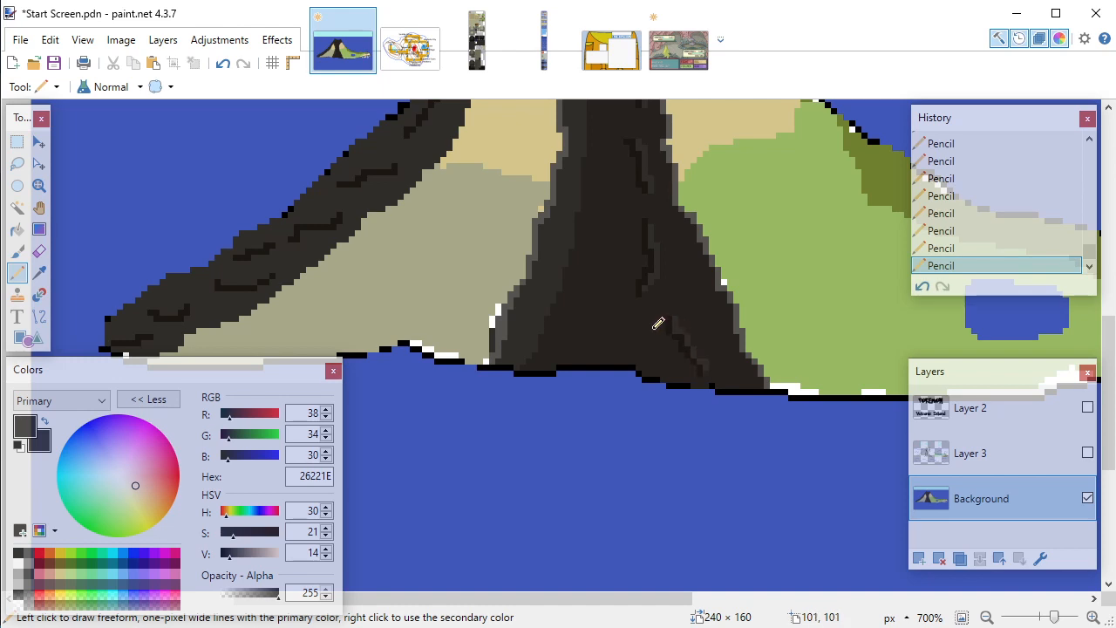
{"action": "scroll", "coordinate": [658, 324], "scroll_direction": "down", "scroll_amount": 3}
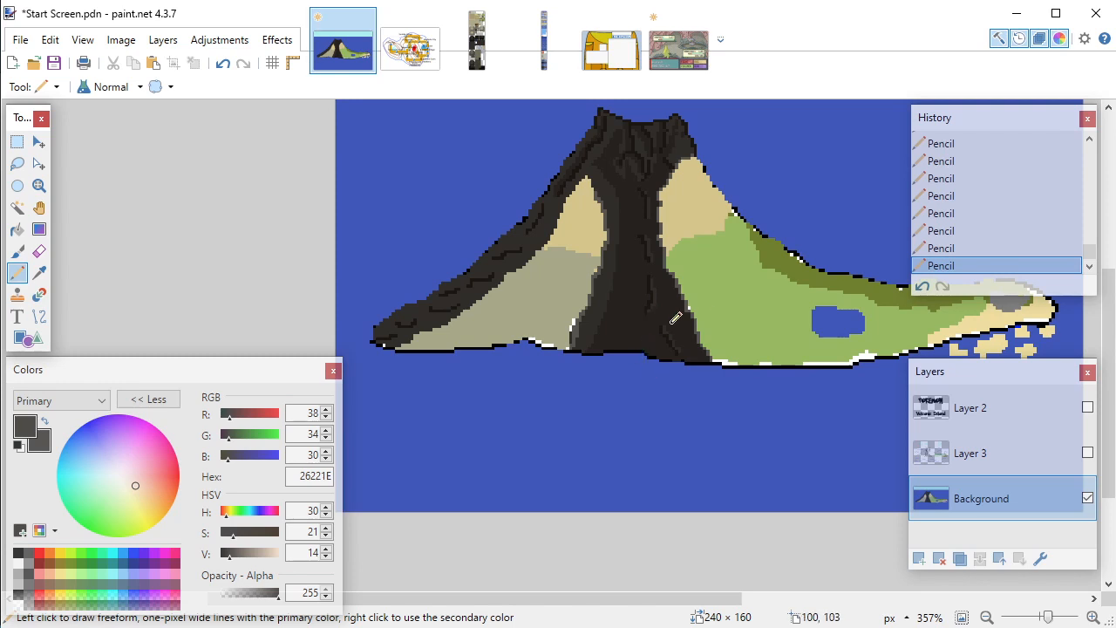
{"action": "scroll", "coordinate": [676, 318], "scroll_direction": "up", "scroll_amount": 5}
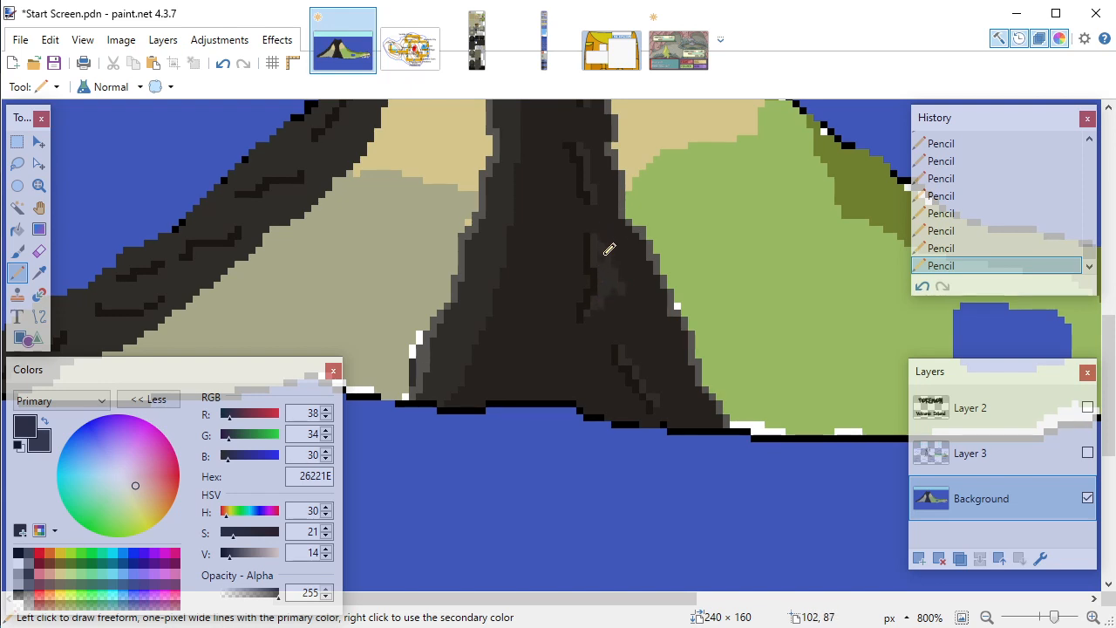
{"action": "scroll", "coordinate": [610, 217], "scroll_direction": "down", "scroll_amount": 6}
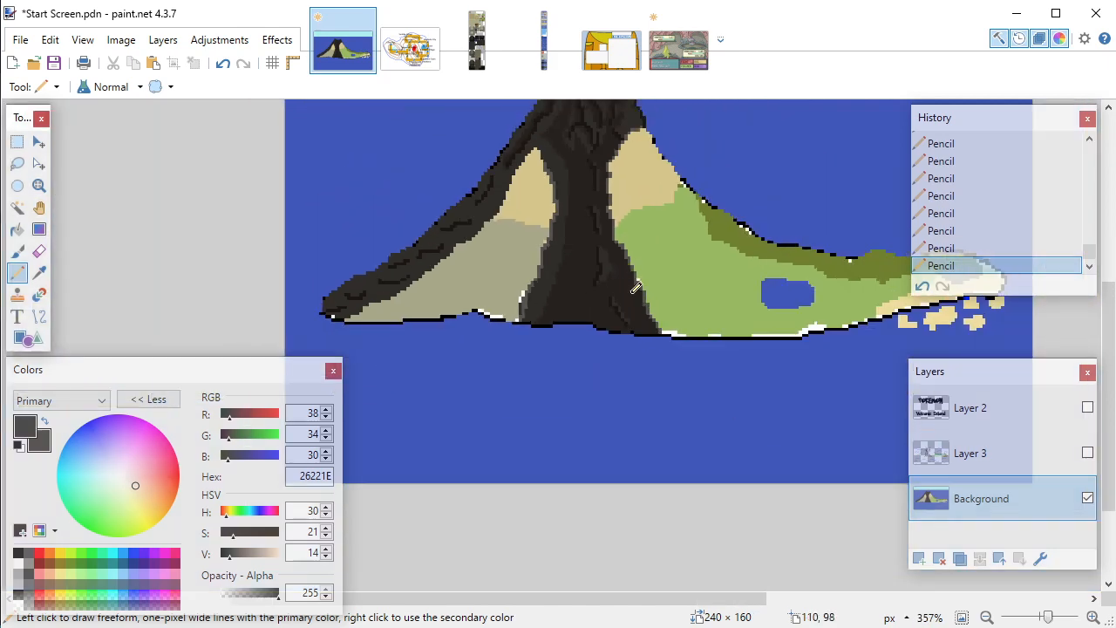
{"action": "scroll", "coordinate": [615, 316], "scroll_direction": "up", "scroll_amount": 6}
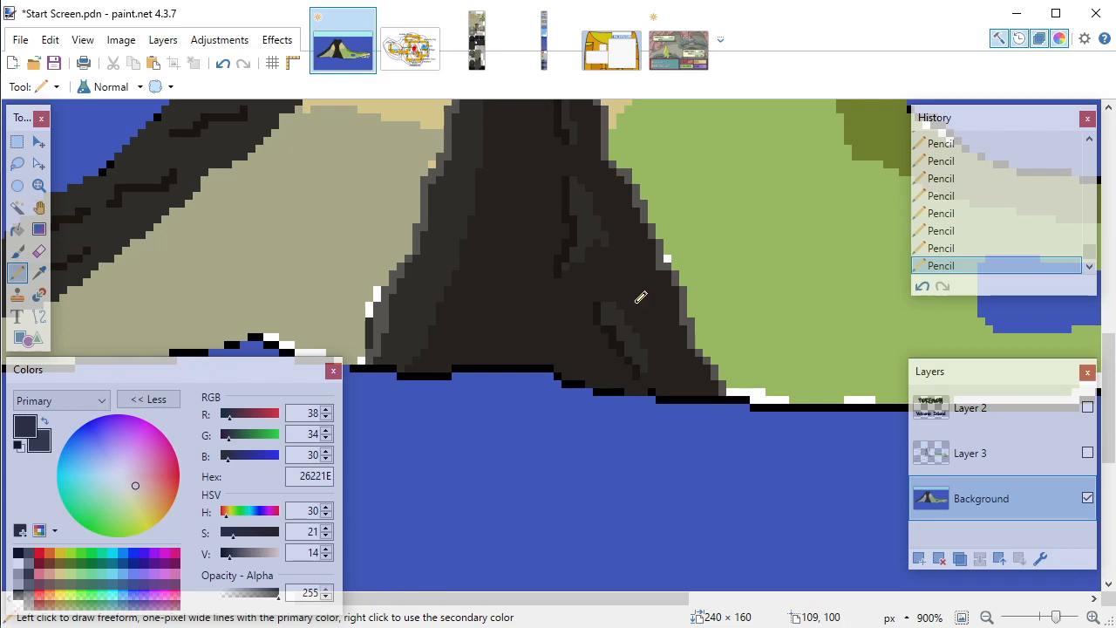
Step: Touch up the lighter highlight beside the vertical crack at the upper right of the lava column's neck
{"action": "key", "text": "k"}
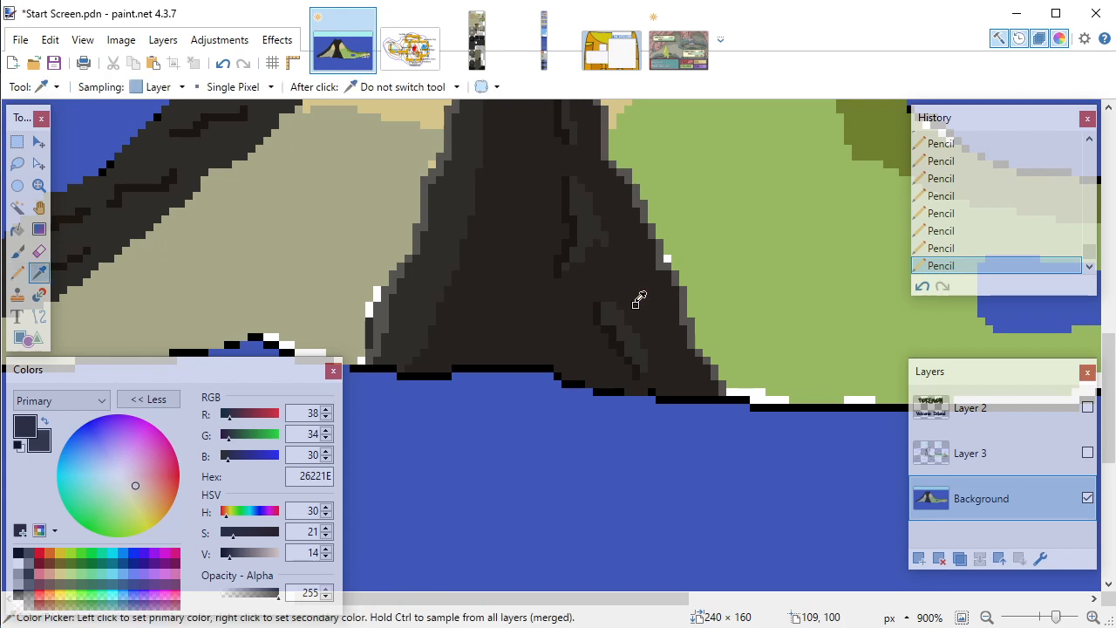
{"action": "key", "text": "p"}
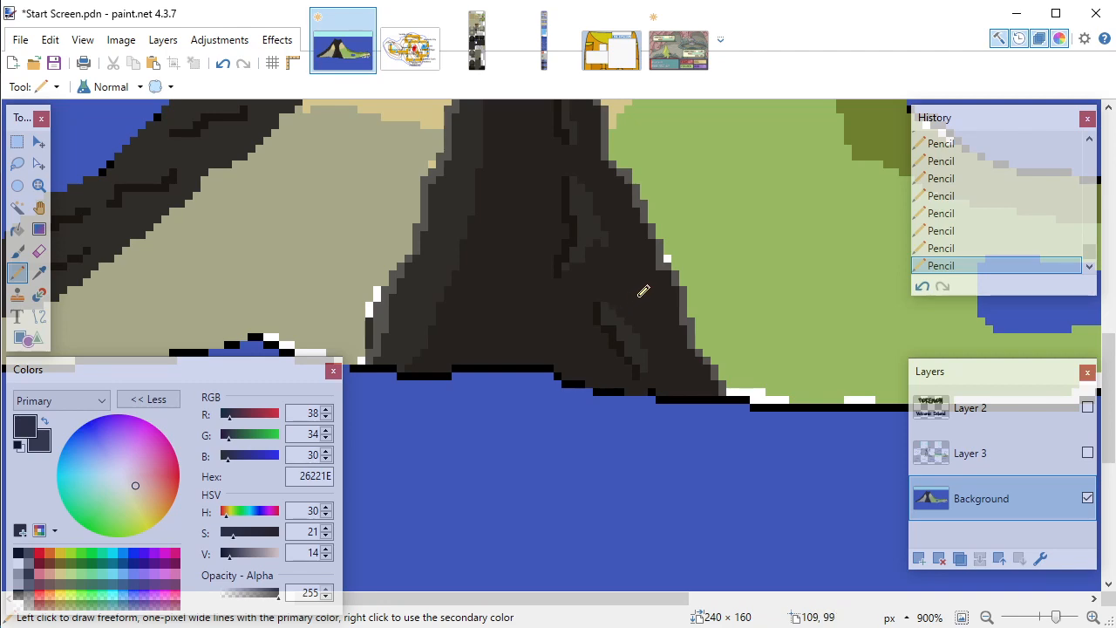
{"action": "scroll", "coordinate": [643, 290], "scroll_direction": "down", "scroll_amount": 5}
{"action": "scroll", "coordinate": [638, 267], "scroll_direction": "up", "scroll_amount": 2}
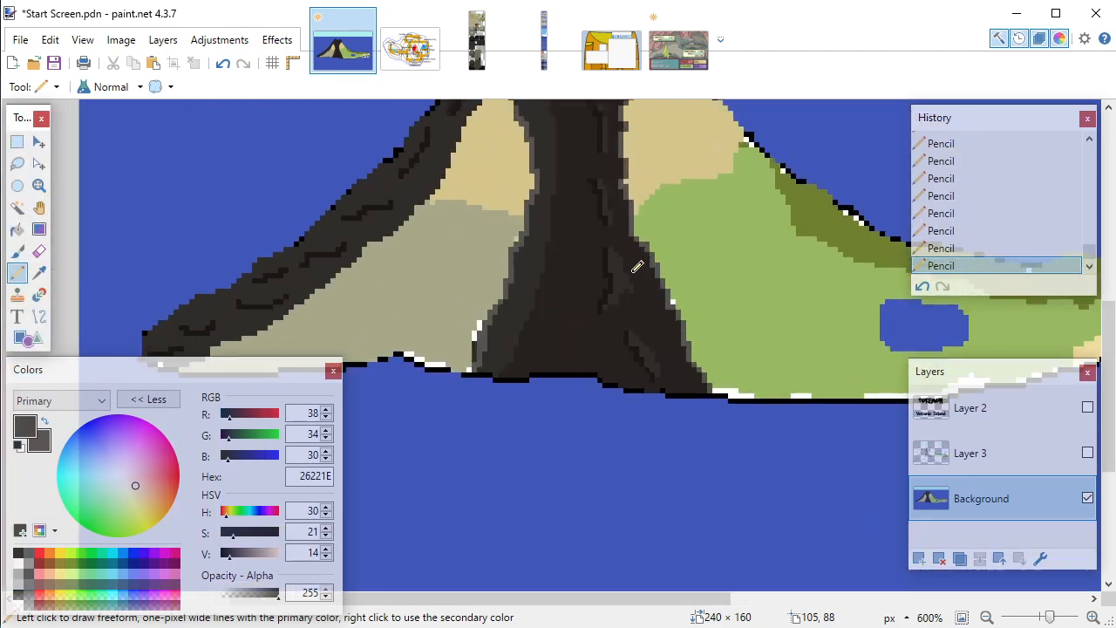
{"action": "scroll", "coordinate": [637, 267], "scroll_direction": "up", "scroll_amount": 4}
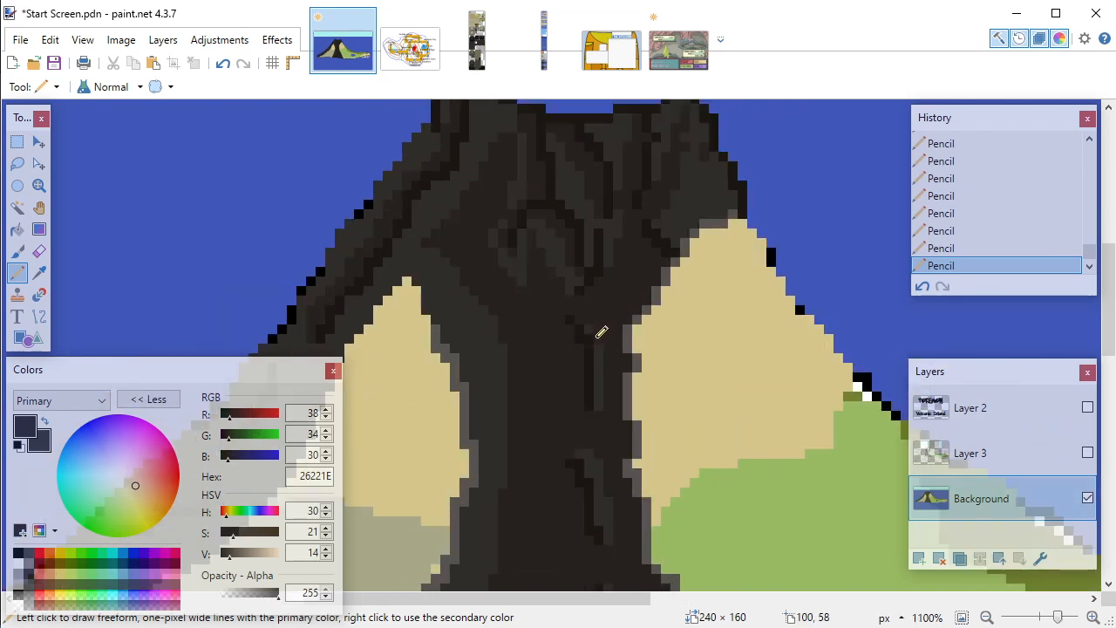
{"action": "scroll", "coordinate": [598, 326], "scroll_direction": "up", "scroll_amount": 1}
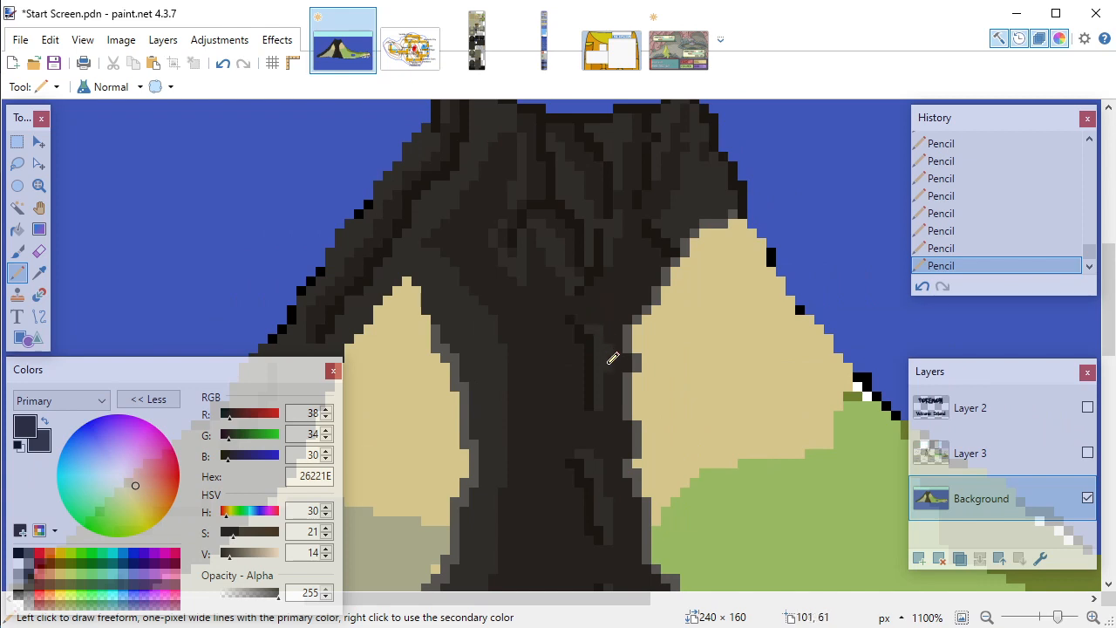
{"action": "scroll", "coordinate": [616, 367], "scroll_direction": "down", "scroll_amount": 5}
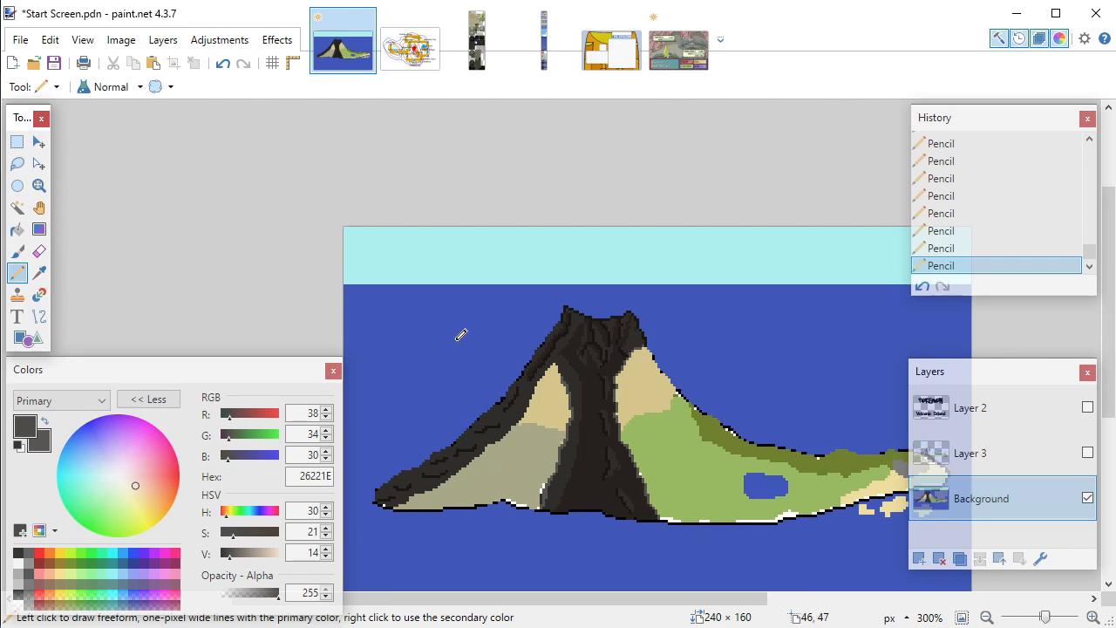
Step: Pencil broken dark cracks in sampled 1C1712 down the left side of the lava column, from the neck to the base
{"action": "scroll", "coordinate": [592, 478], "scroll_direction": "up", "scroll_amount": 1}
{"action": "scroll", "coordinate": [591, 477], "scroll_direction": "up", "scroll_amount": 4}
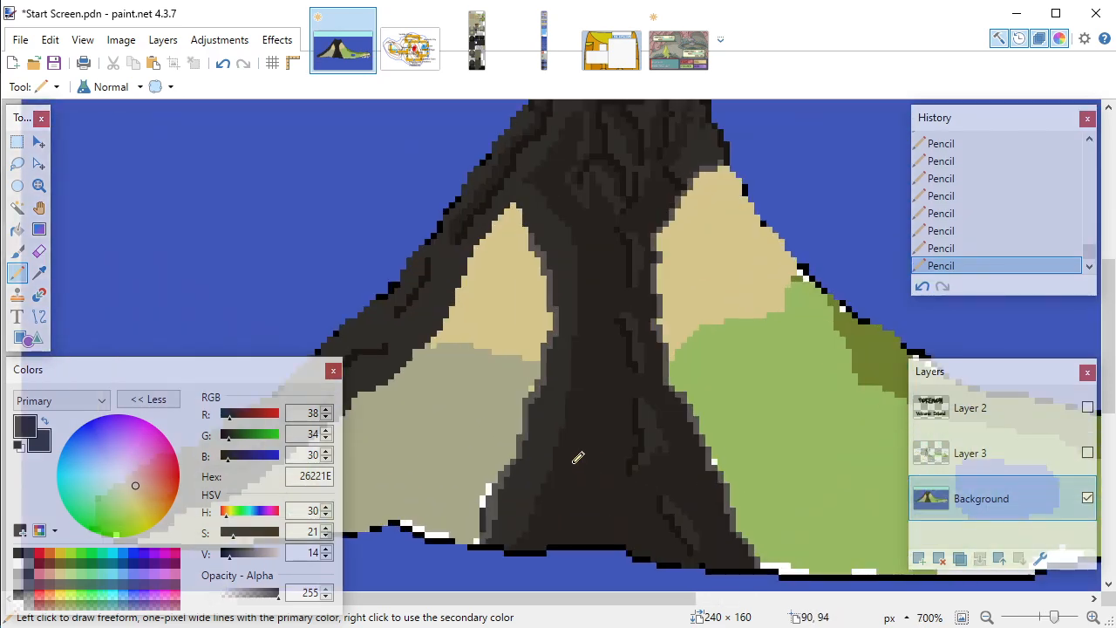
{"action": "key", "text": "k"}
{"action": "left_click", "coordinate": [624, 185]}
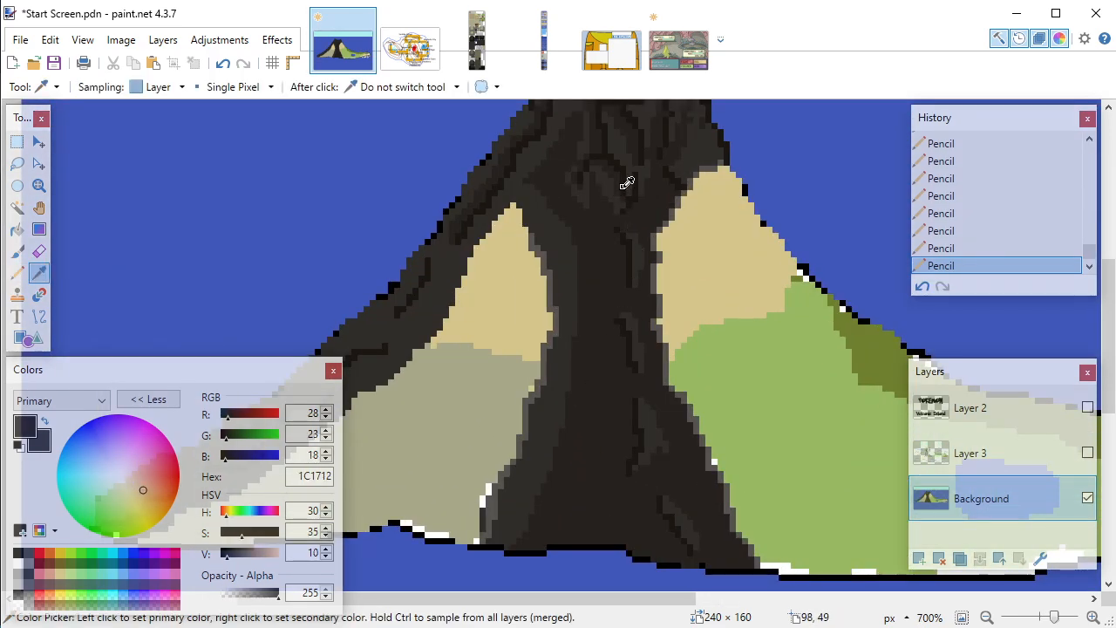
{"action": "key", "text": "p"}
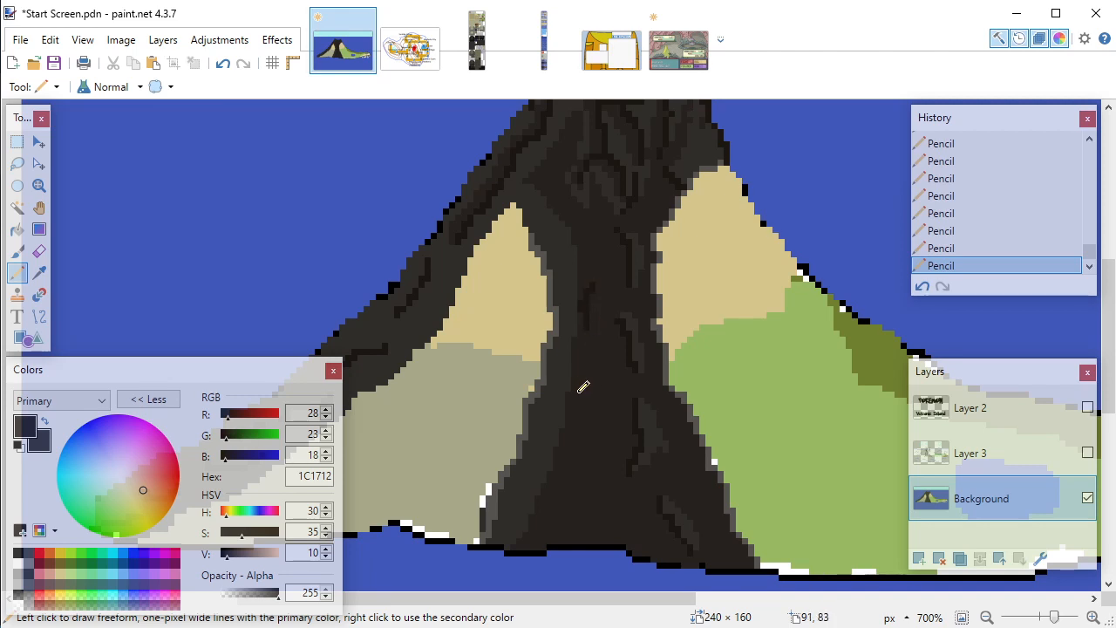
{"action": "left_click_drag", "start_coordinate": [576, 396], "coordinate": [550, 431]}
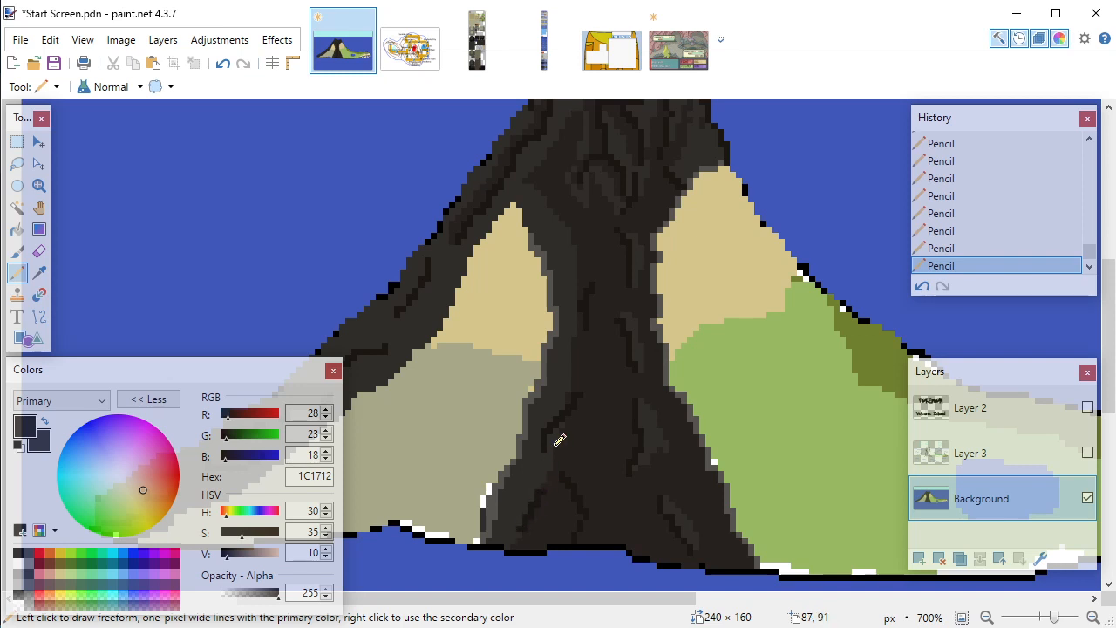
{"action": "scroll", "coordinate": [560, 440], "scroll_direction": "up", "scroll_amount": 3}
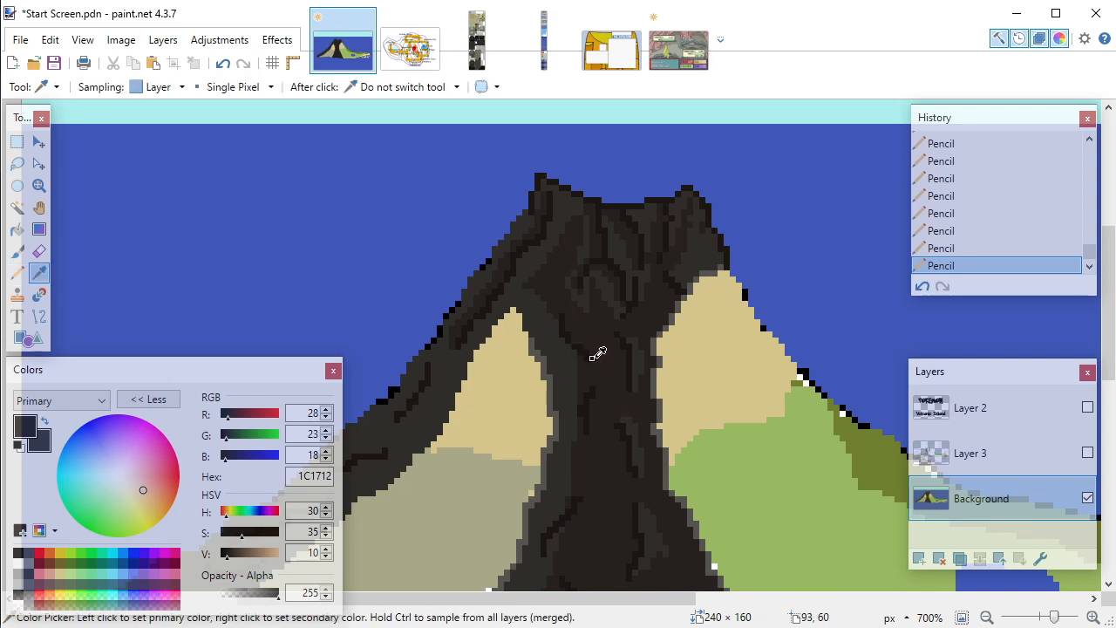
Step: Shade beside the new crack at the upper left of the lava column's neck with lighter rock highlights, sampling 26221E
{"action": "left_click", "coordinate": [601, 368], "text": "ctrl"}
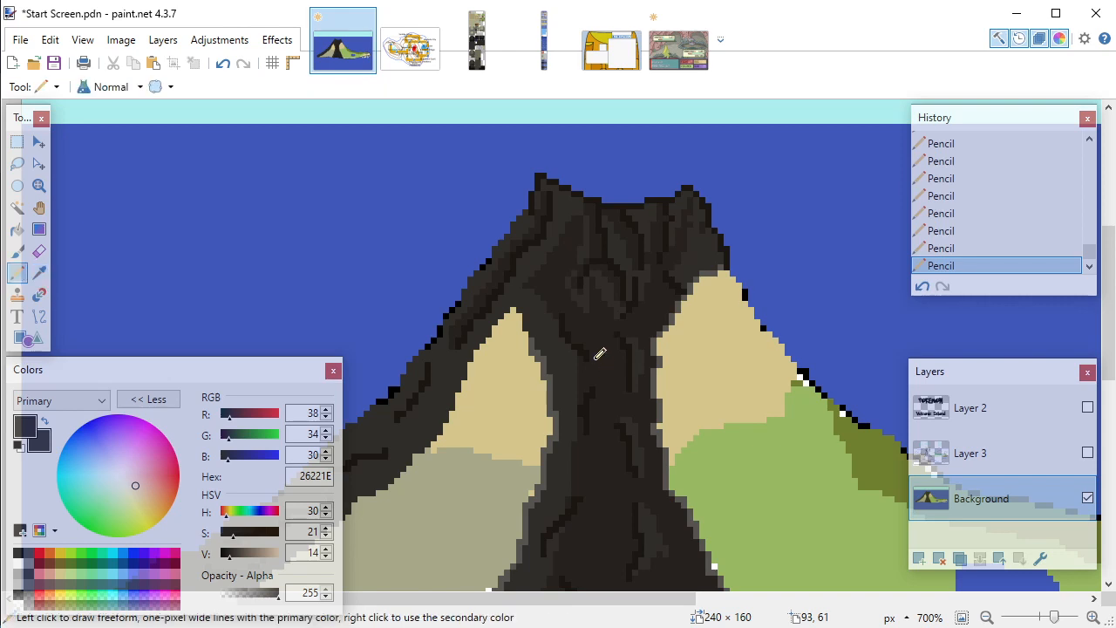
{"action": "scroll", "coordinate": [597, 370], "scroll_direction": "up", "scroll_amount": 5}
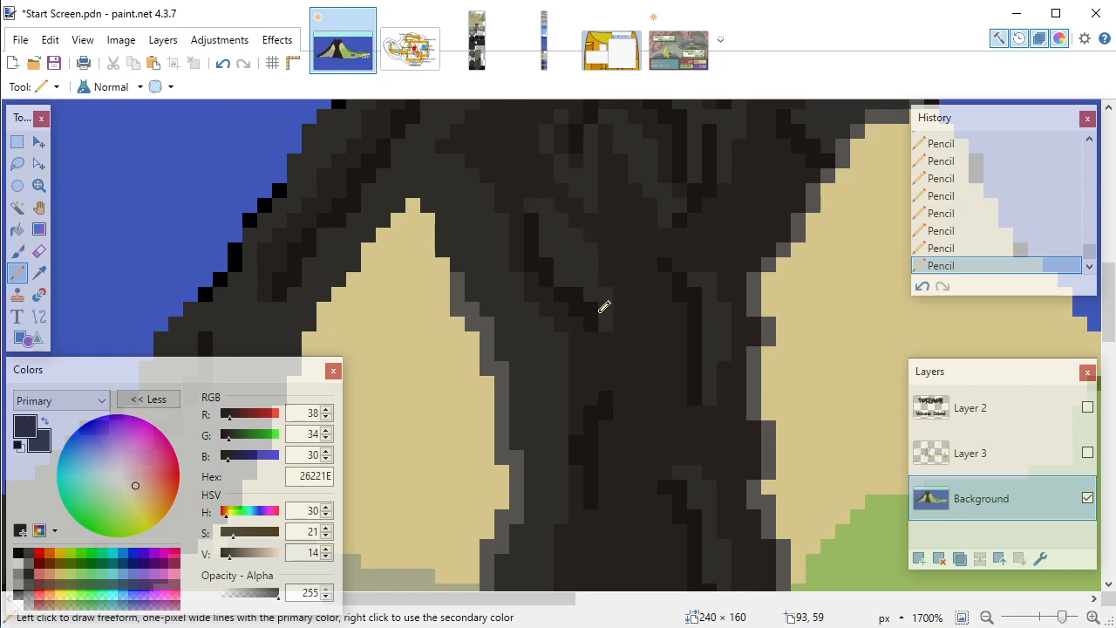
{"action": "scroll", "coordinate": [606, 310], "scroll_direction": "down", "scroll_amount": 9}
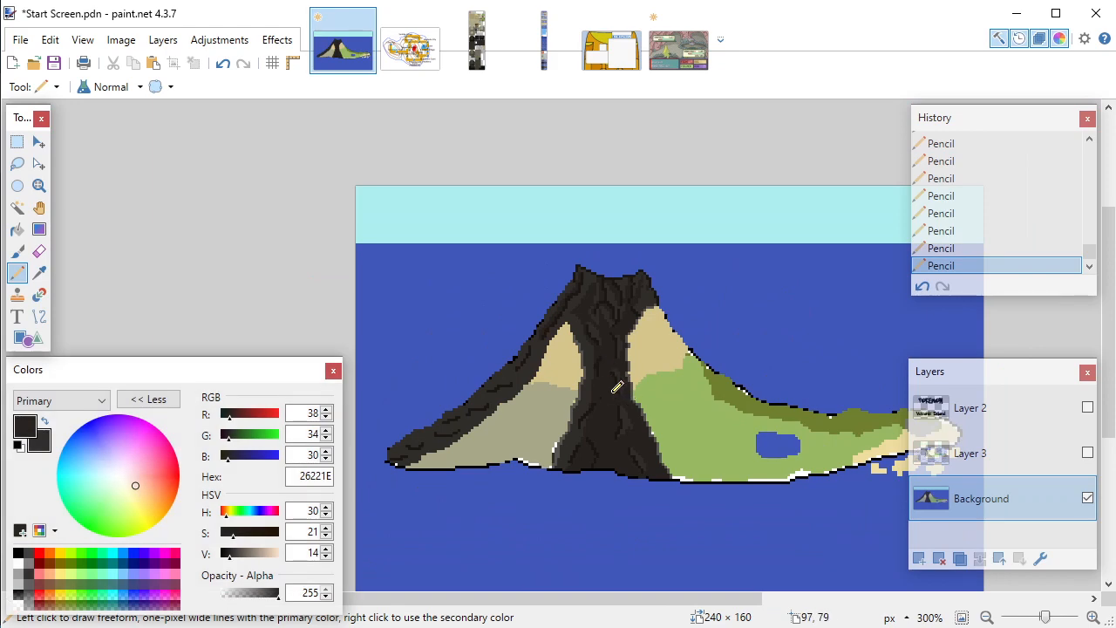
Step: Pencil a lighter highlight along the short crack on the left of the column's waist, undoing and redrawing its last stroke
{"action": "scroll", "coordinate": [615, 386], "scroll_direction": "up", "scroll_amount": 8}
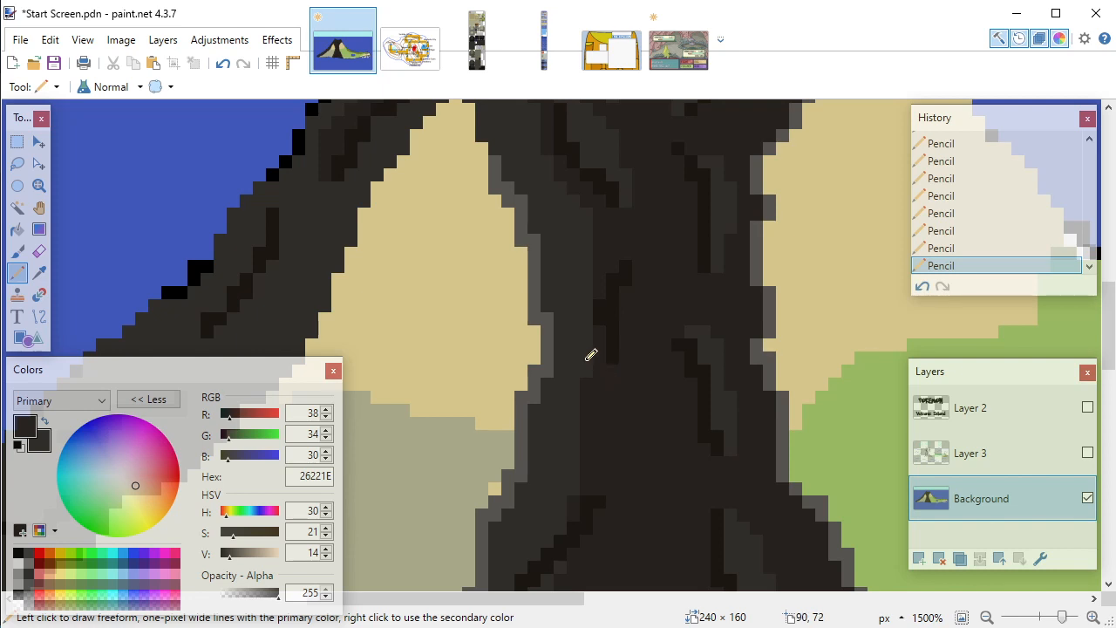
{"action": "scroll", "coordinate": [605, 325], "scroll_direction": "up", "scroll_amount": 1}
{"action": "scroll", "coordinate": [599, 338], "scroll_direction": "down", "scroll_amount": 1}
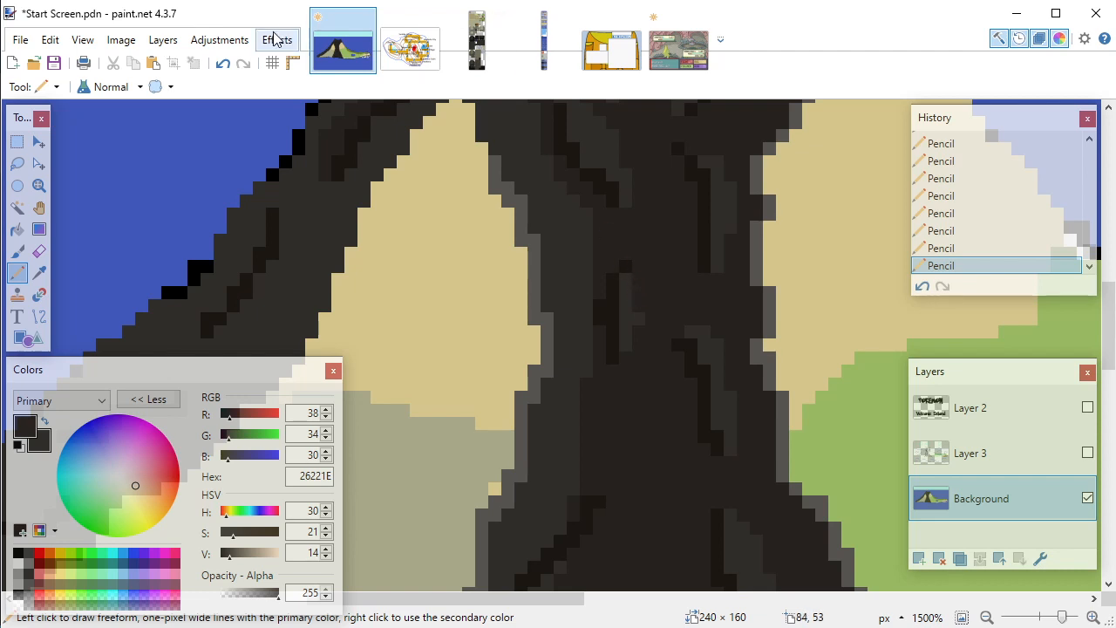
{"action": "left_click", "coordinate": [223, 63]}
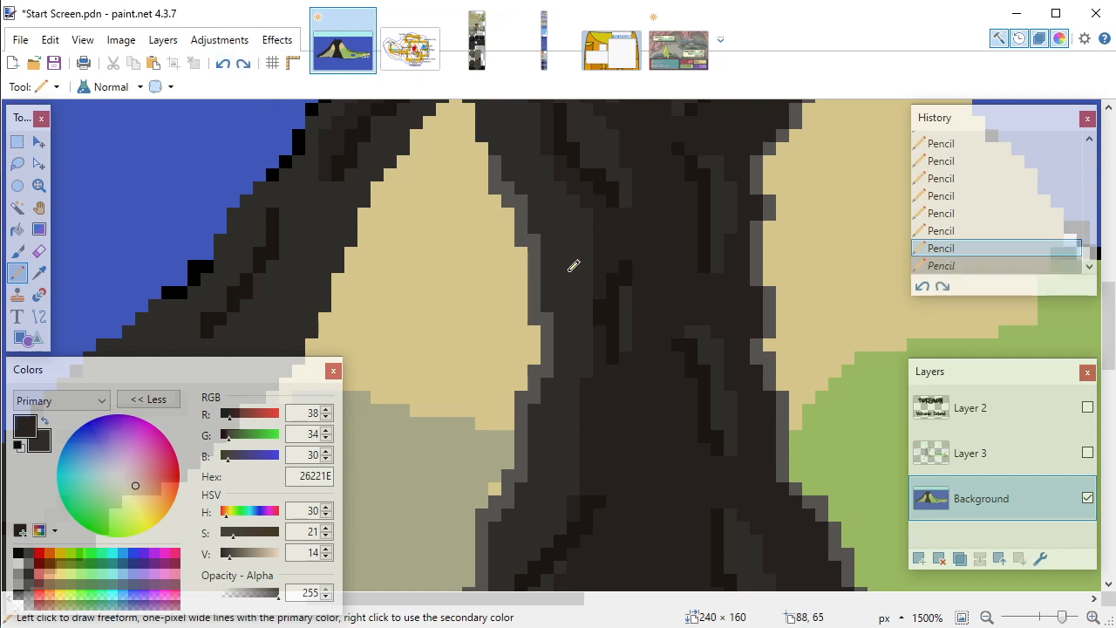
{"action": "left_click", "coordinate": [642, 267]}
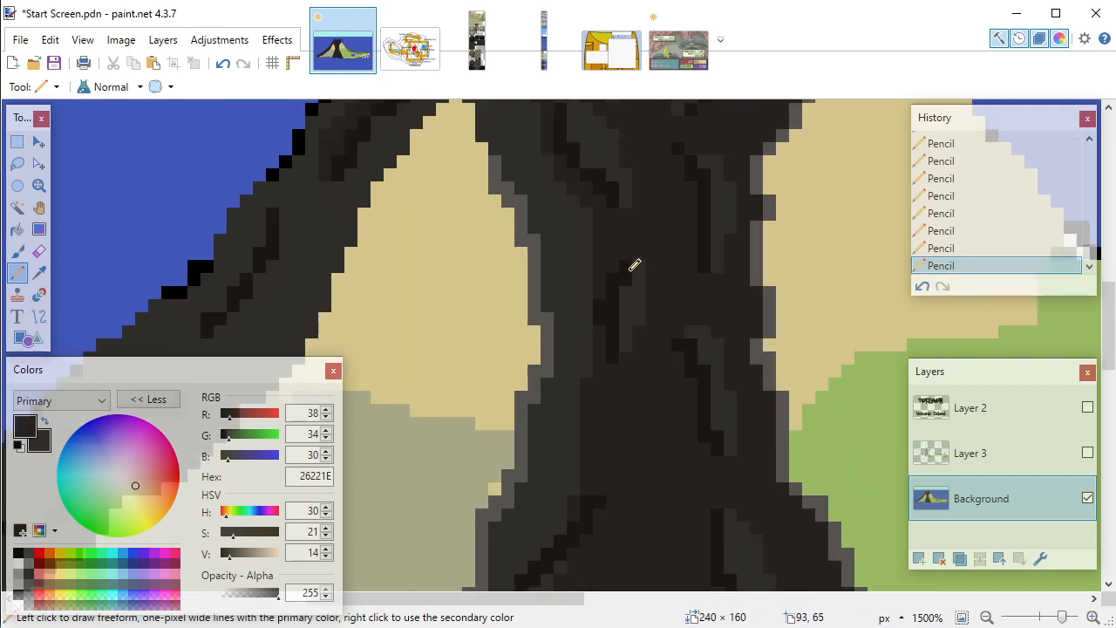
{"action": "scroll", "coordinate": [628, 295], "scroll_direction": "down", "scroll_amount": 5}
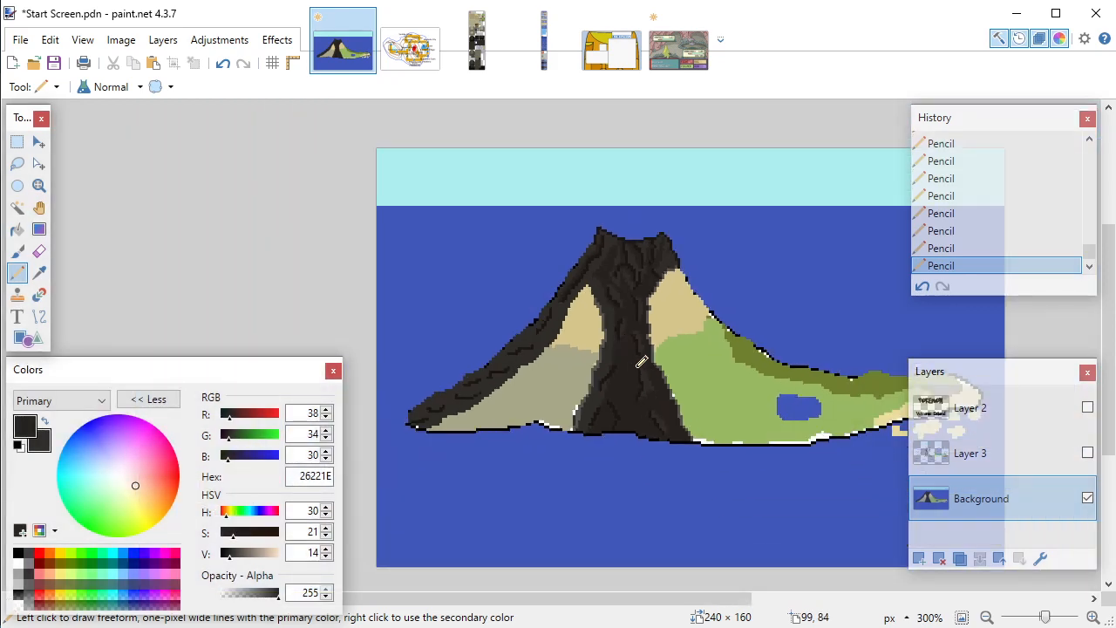
Step: Examine the crack and highlight shading of the lava column up close and at whole-image scale
{"action": "scroll", "coordinate": [638, 371], "scroll_direction": "down", "scroll_amount": 1}
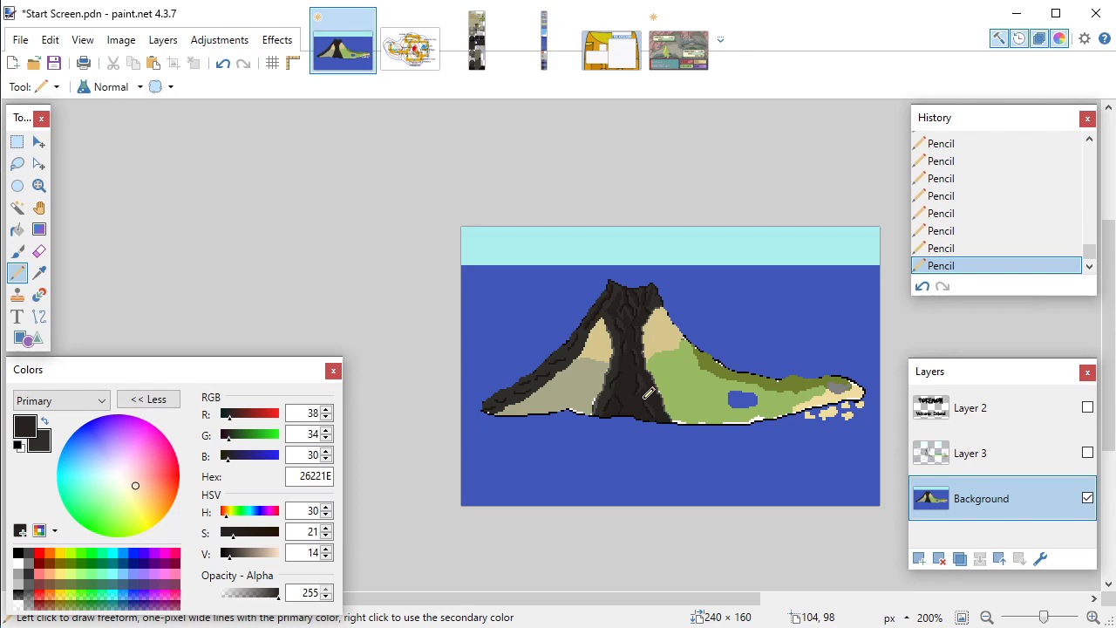
{"action": "scroll", "coordinate": [649, 394], "scroll_direction": "up", "scroll_amount": 10}
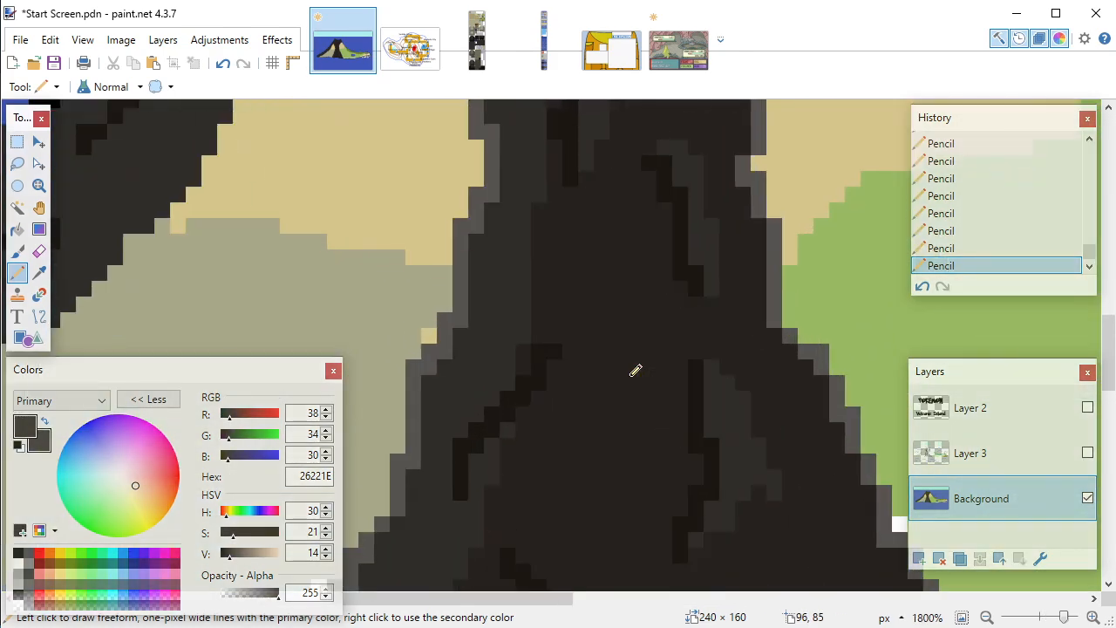
{"action": "scroll", "coordinate": [584, 392], "scroll_direction": "down", "scroll_amount": 2}
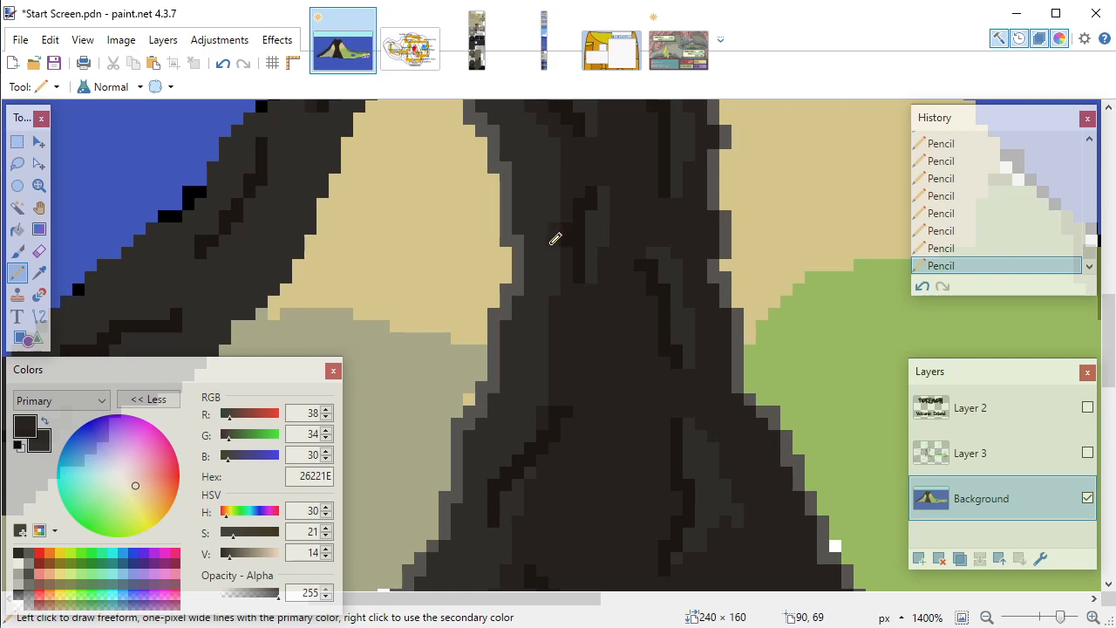
{"action": "scroll", "coordinate": [620, 293], "scroll_direction": "down", "scroll_amount": 10}
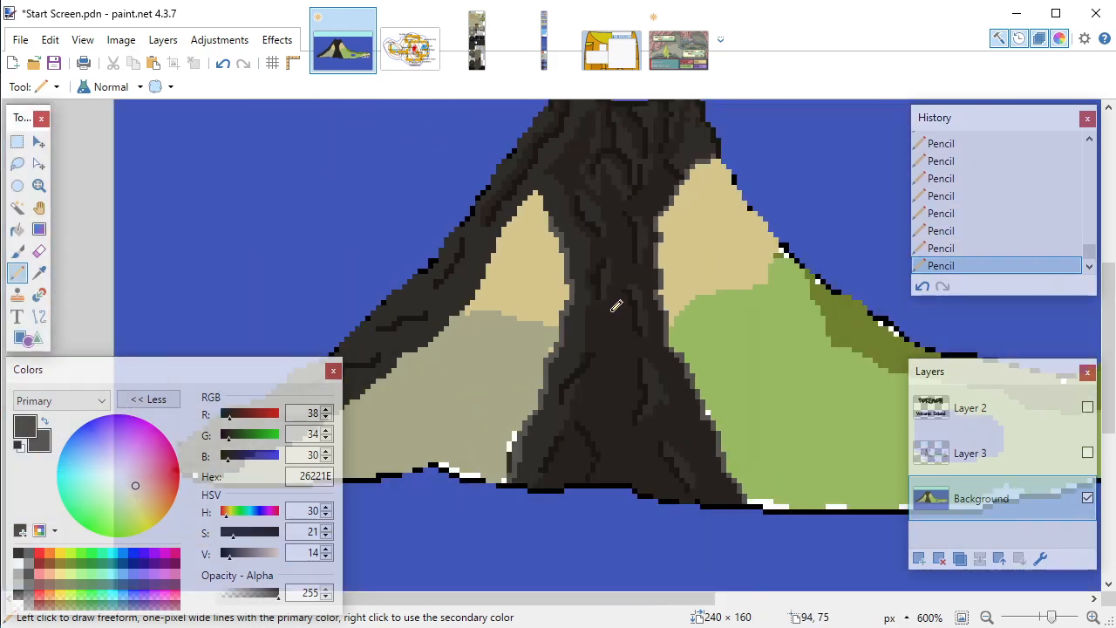
{"action": "scroll", "coordinate": [681, 368], "scroll_direction": "up", "scroll_amount": 1}
{"action": "scroll", "coordinate": [681, 368], "scroll_direction": "up", "scroll_amount": 2}
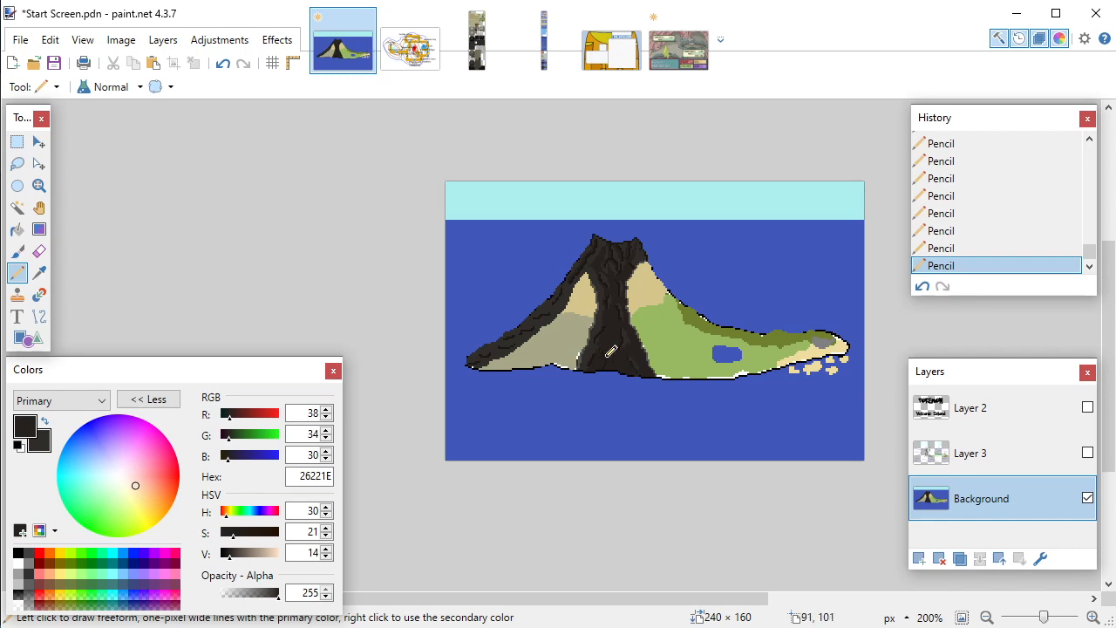
{"action": "scroll", "coordinate": [601, 342], "scroll_direction": "up", "scroll_amount": 5}
{"action": "scroll", "coordinate": [600, 334], "scroll_direction": "up", "scroll_amount": 2}
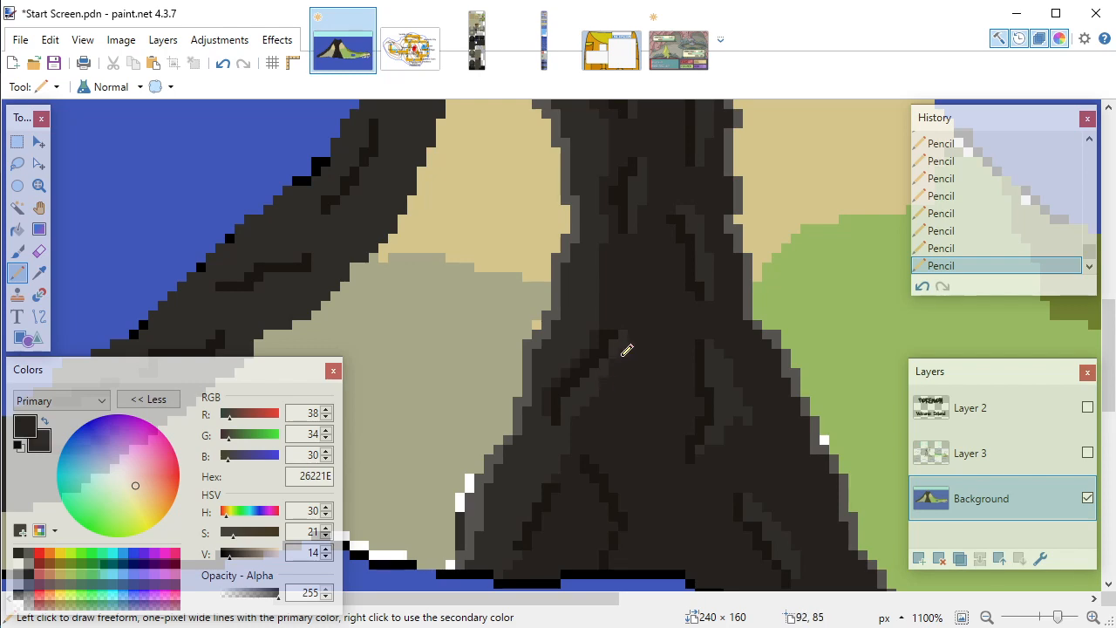
{"action": "scroll", "coordinate": [622, 349], "scroll_direction": "down", "scroll_amount": 8}
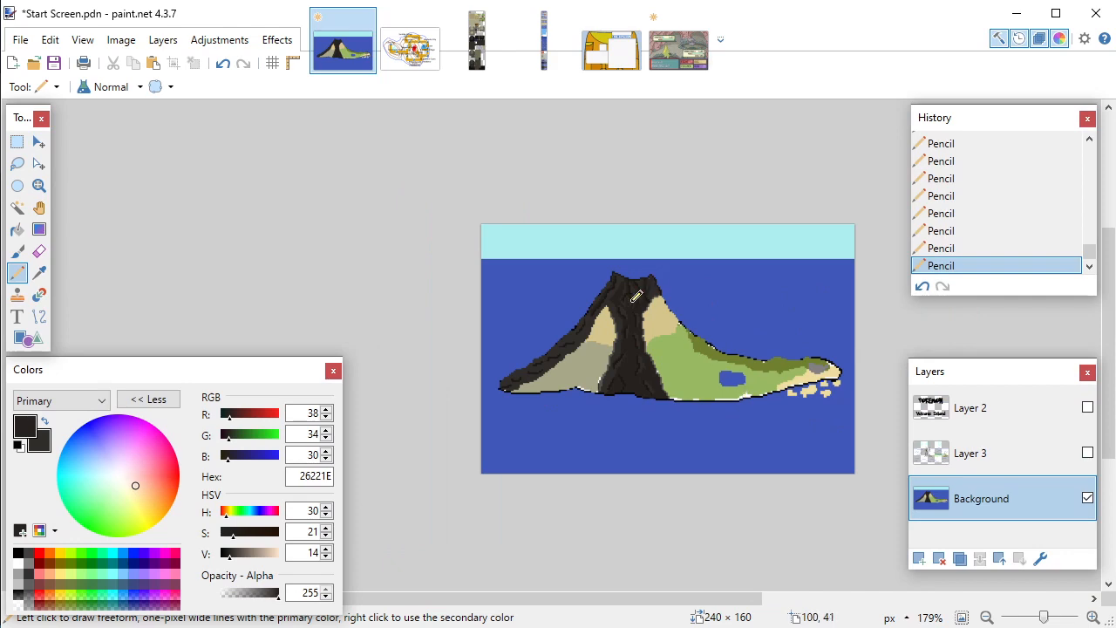
Step: Pencil lighter rock shading between the two dark cracks at the left of the lava column's base and beside the inner crack
{"action": "scroll", "coordinate": [621, 365], "scroll_direction": "up", "scroll_amount": 8}
{"action": "scroll", "coordinate": [584, 373], "scroll_direction": "down", "scroll_amount": 1}
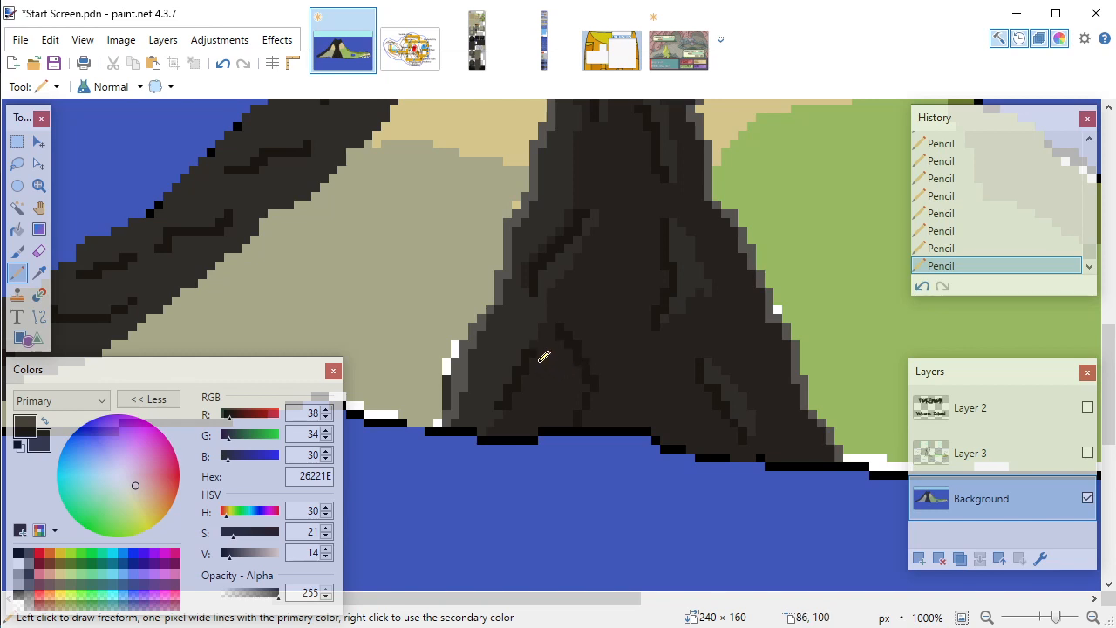
{"action": "mouse_move", "coordinate": [542, 365]}
{"action": "left_mouse_down"}
{"action": "mouse_move", "coordinate": [547, 394]}
{"action": "mouse_move", "coordinate": [533, 380]}
{"action": "mouse_move", "coordinate": [542, 359]}
{"action": "mouse_move", "coordinate": [563, 373]}
{"action": "mouse_move", "coordinate": [555, 395]}
{"action": "left_mouse_up"}
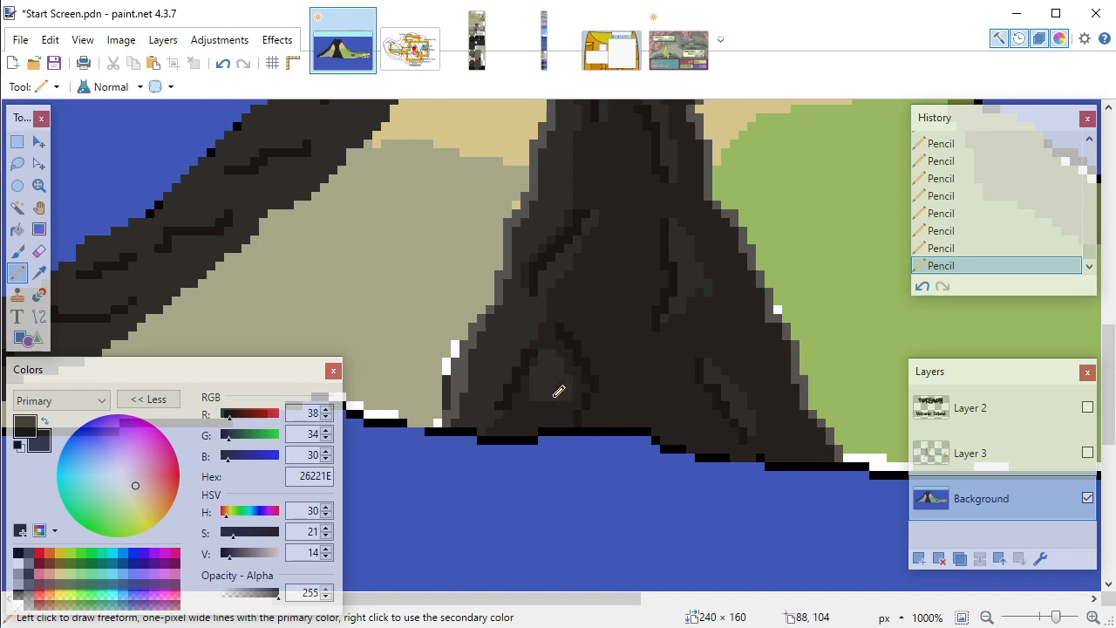
{"action": "left_click", "coordinate": [527, 369]}
{"action": "left_click_drag", "start_coordinate": [566, 405], "coordinate": [516, 403]}
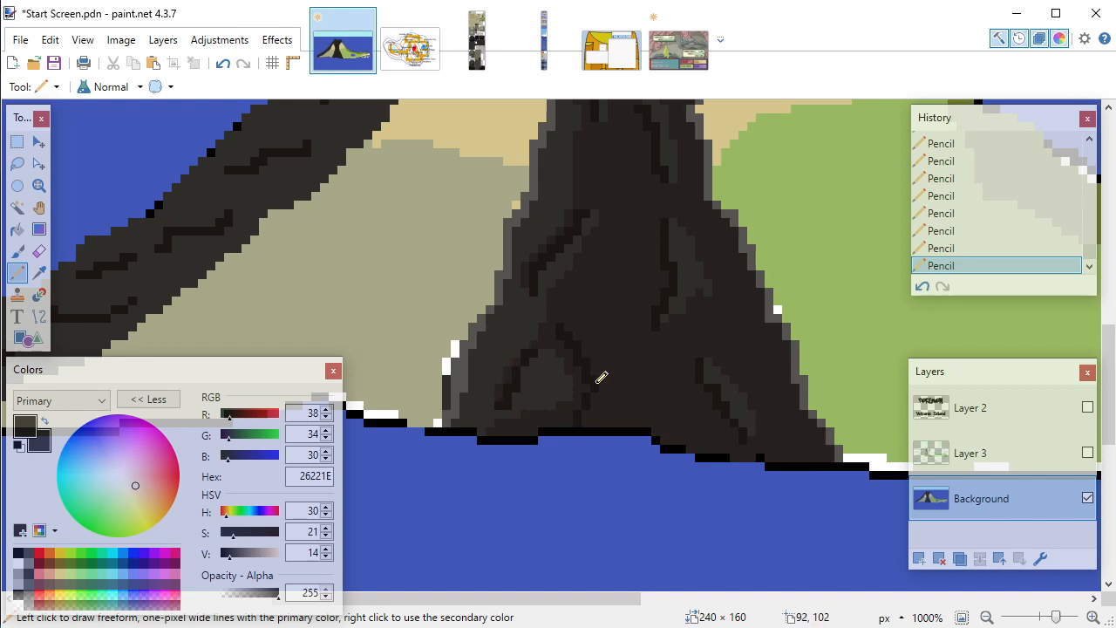
{"action": "mouse_move", "coordinate": [603, 381]}
{"action": "left_mouse_down"}
{"action": "mouse_move", "coordinate": [641, 420]}
{"action": "mouse_move", "coordinate": [586, 419]}
{"action": "mouse_move", "coordinate": [589, 404]}
{"action": "mouse_move", "coordinate": [612, 410]}
{"action": "mouse_move", "coordinate": [600, 398]}
{"action": "mouse_move", "coordinate": [624, 412]}
{"action": "mouse_move", "coordinate": [600, 410]}
{"action": "mouse_move", "coordinate": [594, 397]}
{"action": "mouse_move", "coordinate": [596, 414]}
{"action": "mouse_move", "coordinate": [627, 414]}
{"action": "mouse_move", "coordinate": [587, 353]}
{"action": "left_mouse_up"}
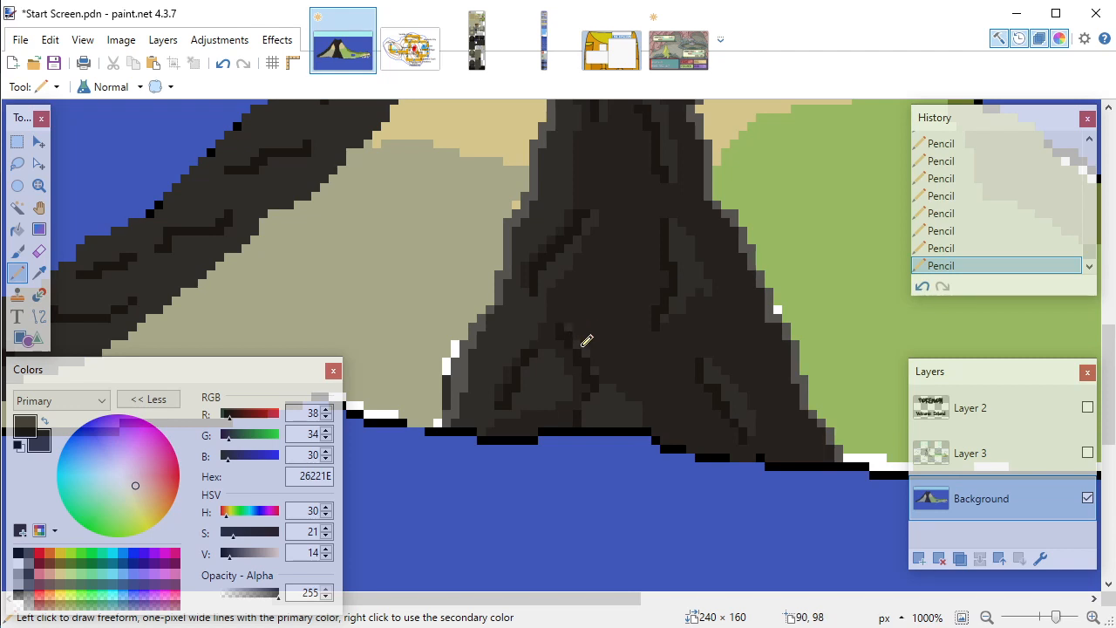
Step: Touch up the inner dark crack at the left of the lava column's base in sampled 1C1712
{"action": "key", "text": "k"}
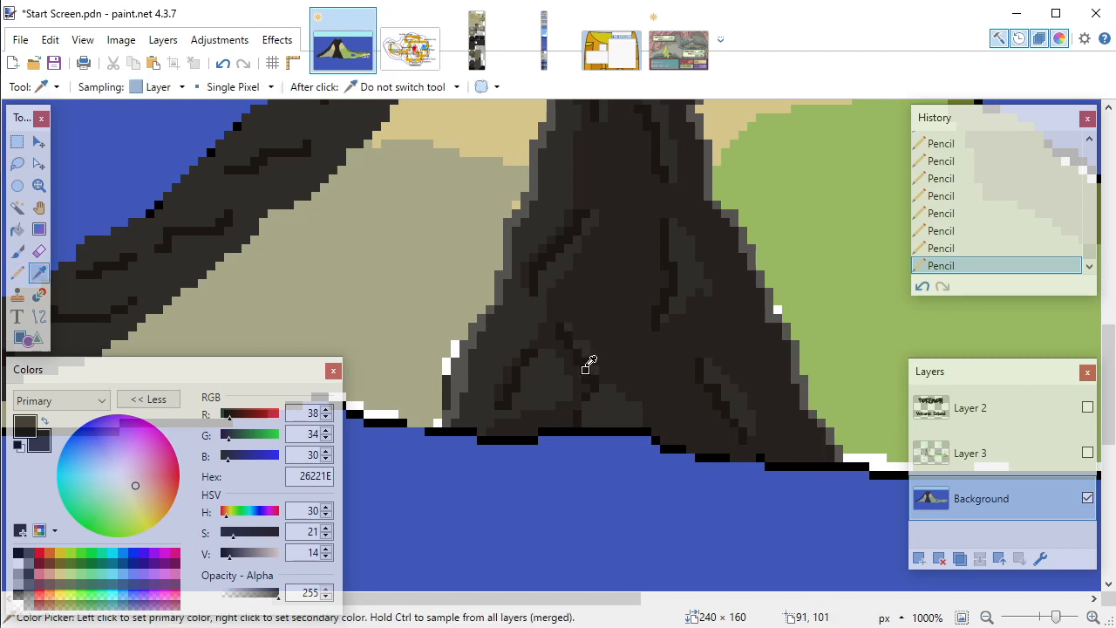
{"action": "left_click", "coordinate": [585, 367]}
{"action": "key", "text": "p"}
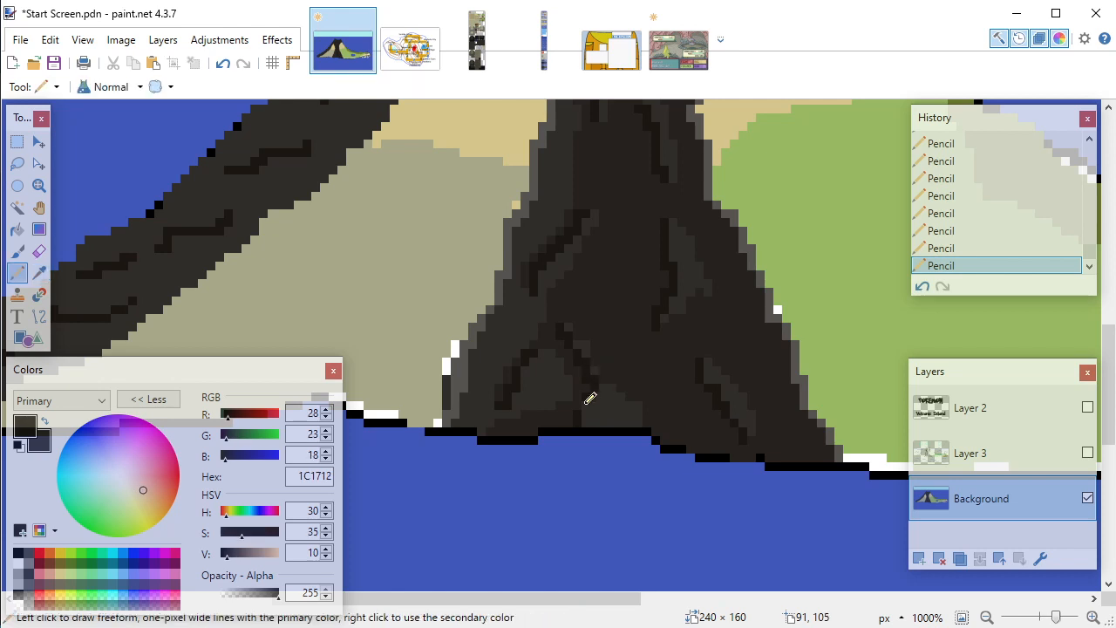
{"action": "scroll", "coordinate": [694, 392], "scroll_direction": "down", "scroll_amount": 5}
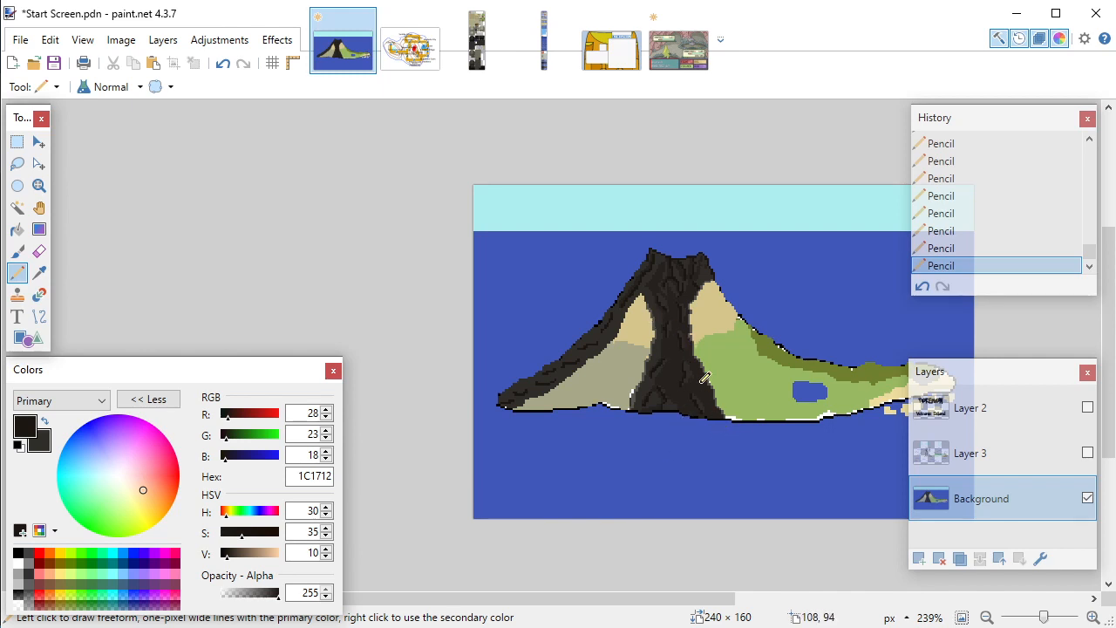
{"action": "scroll", "coordinate": [680, 392], "scroll_direction": "up", "scroll_amount": 6}
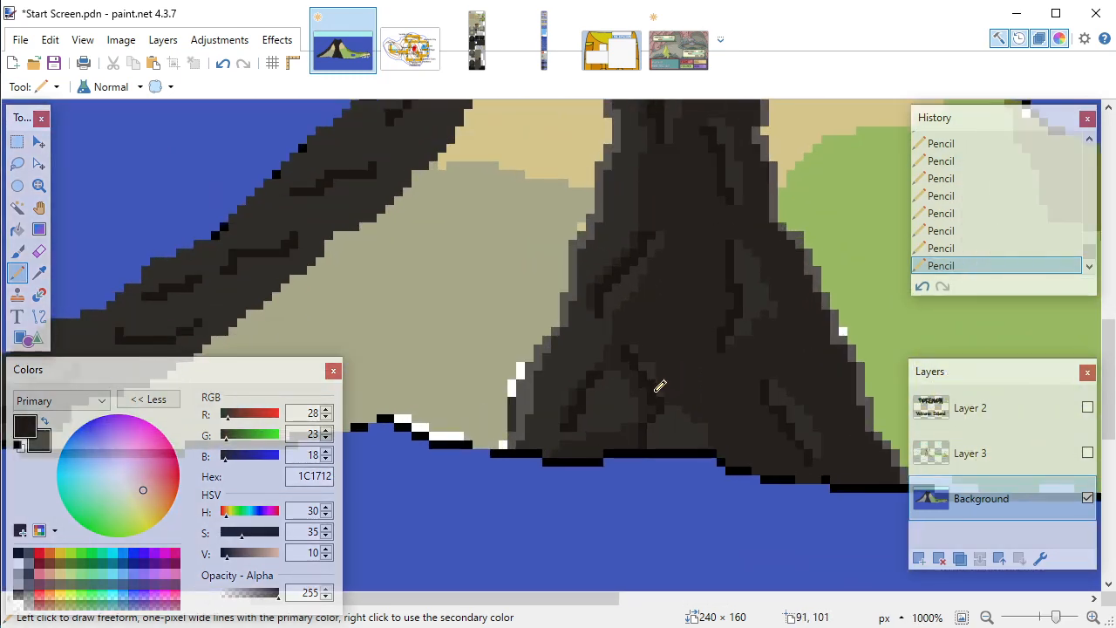
Step: Sample 26221E and extend the highlights beside the cracks at the left of the lava column's base
{"action": "key", "text": "k"}
{"action": "left_click", "coordinate": [680, 377]}
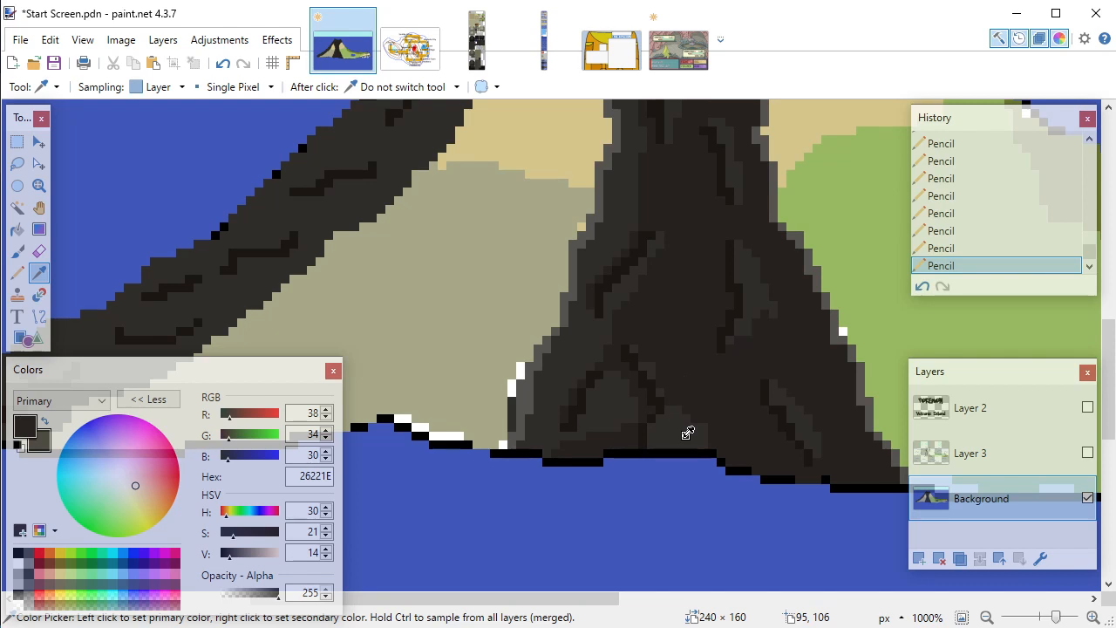
{"action": "key", "text": "p"}
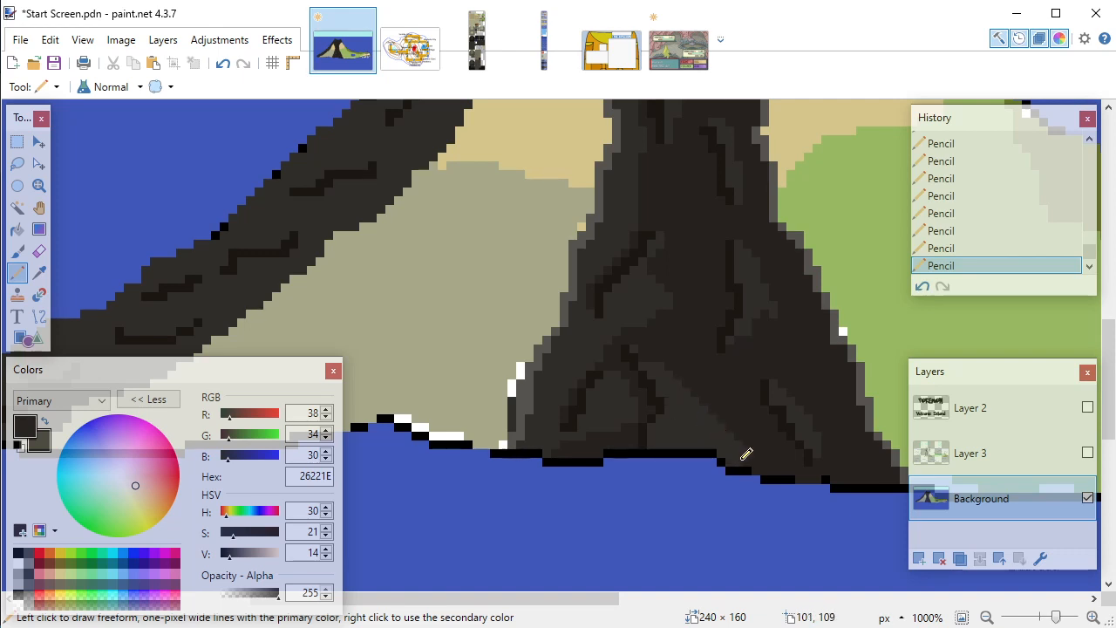
Step: Preview the volcano with the Layer 2 title text shown, and hide the layer again
{"action": "scroll", "coordinate": [727, 394], "scroll_direction": "down", "scroll_amount": 4}
{"action": "scroll", "coordinate": [727, 394], "scroll_direction": "down", "scroll_amount": 3}
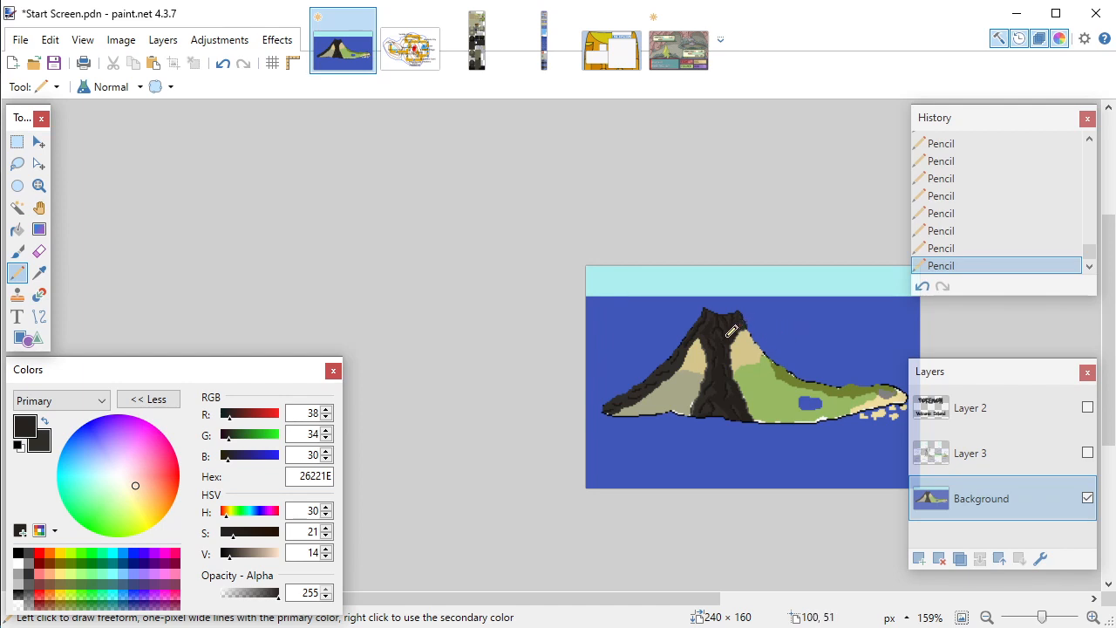
{"action": "left_click", "coordinate": [1087, 407]}
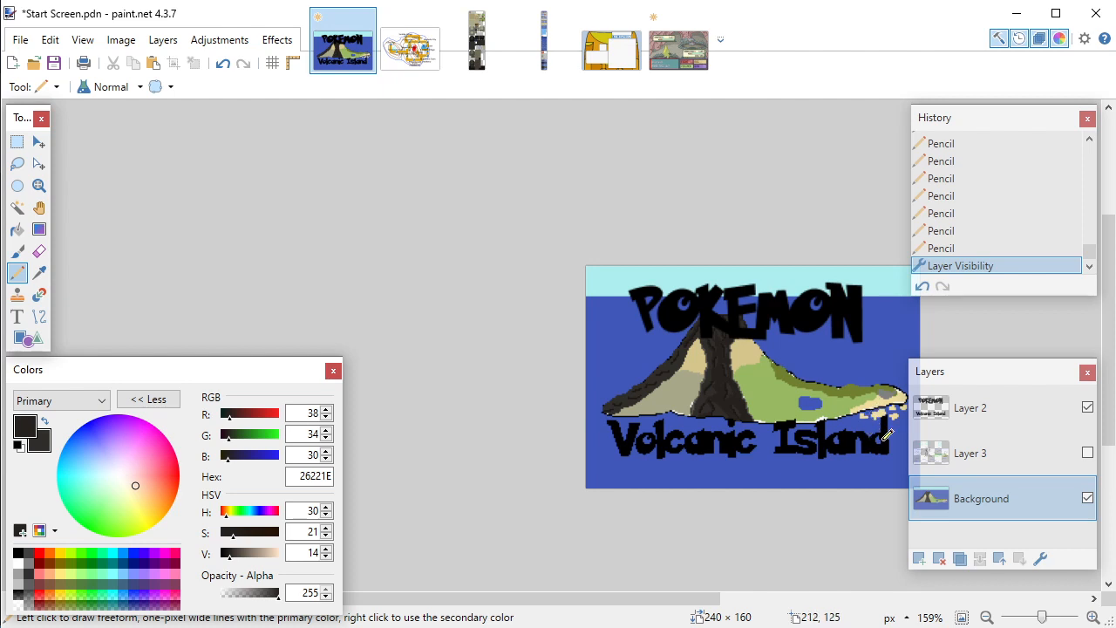
{"action": "left_click", "coordinate": [1087, 408]}
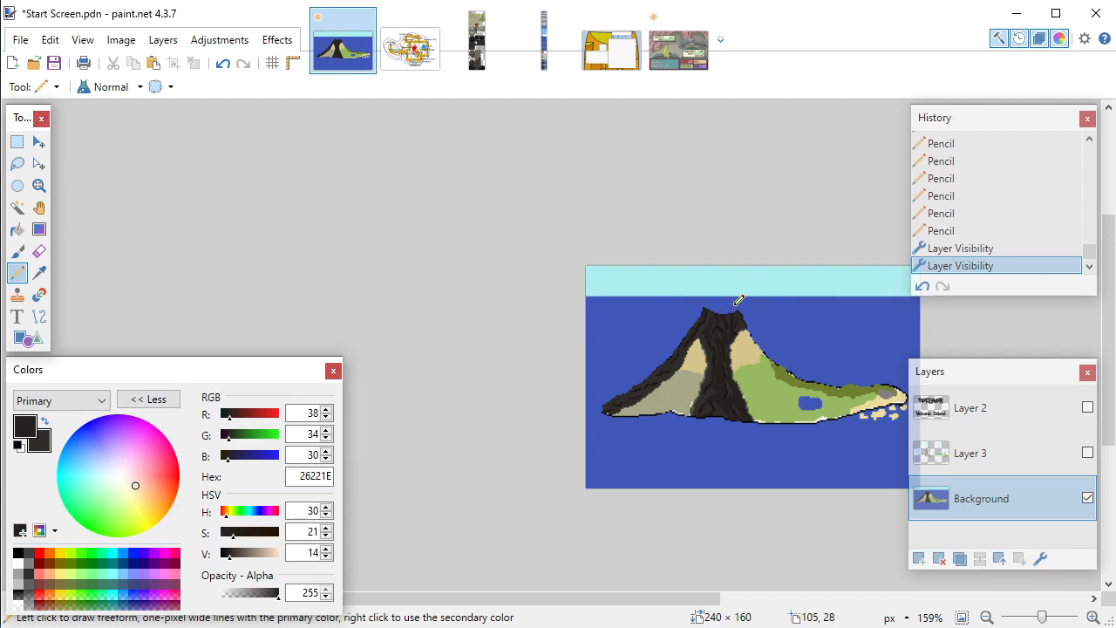
Step: Touch up the highlights beside the cracks at the lower right and middle of the lava column's base
{"action": "scroll", "coordinate": [743, 408], "scroll_direction": "up", "scroll_amount": 6}
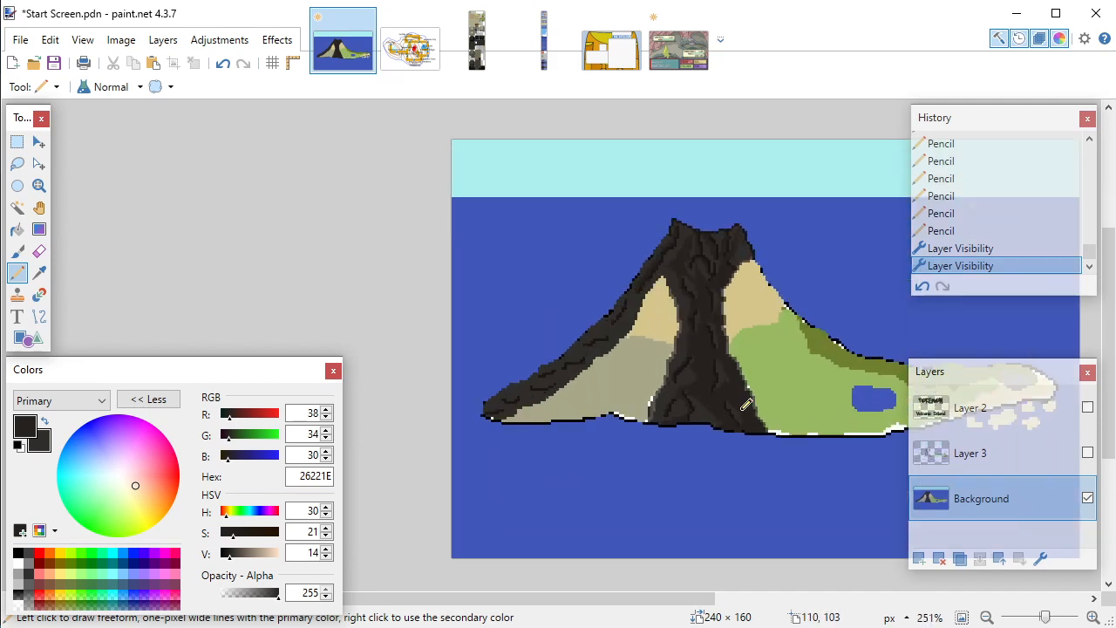
{"action": "scroll", "coordinate": [743, 414], "scroll_direction": "up", "scroll_amount": 1}
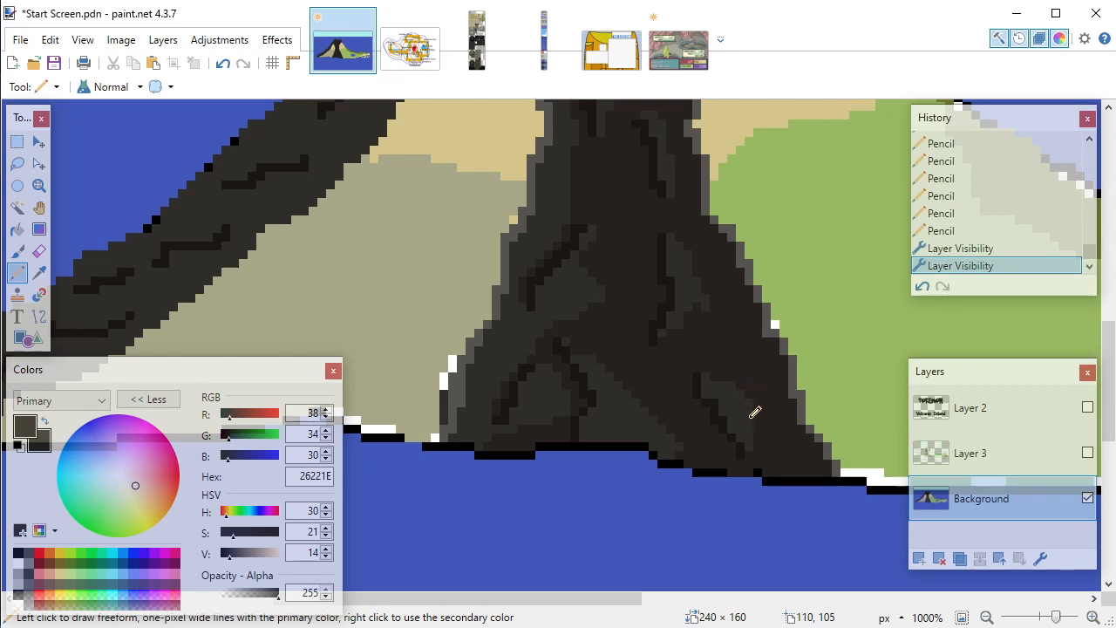
{"action": "left_click", "coordinate": [756, 415]}
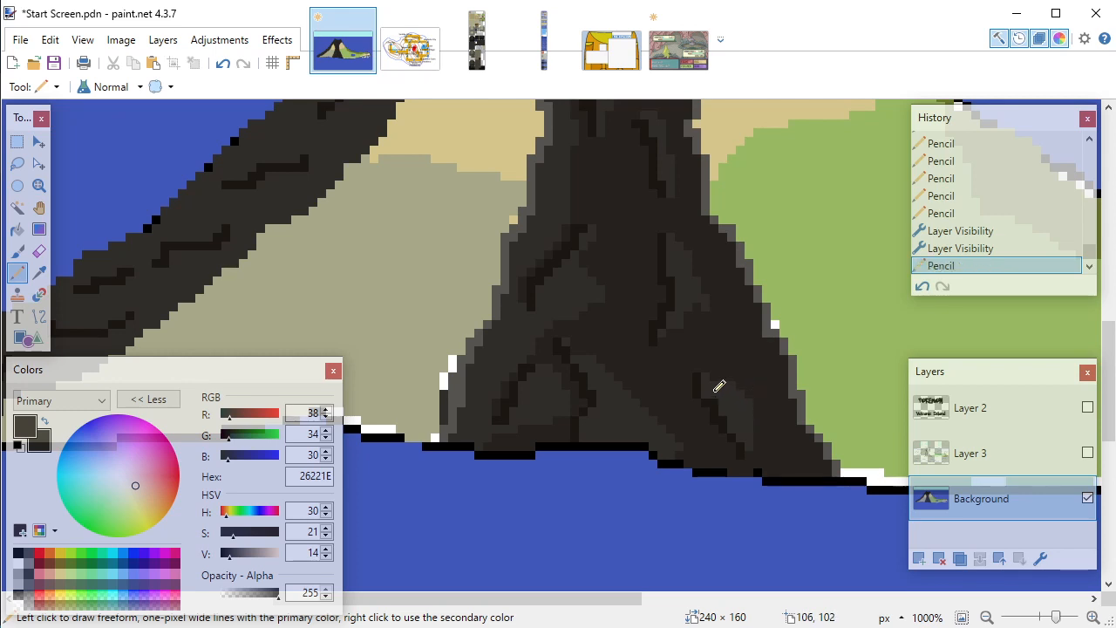
{"action": "left_click", "coordinate": [757, 423]}
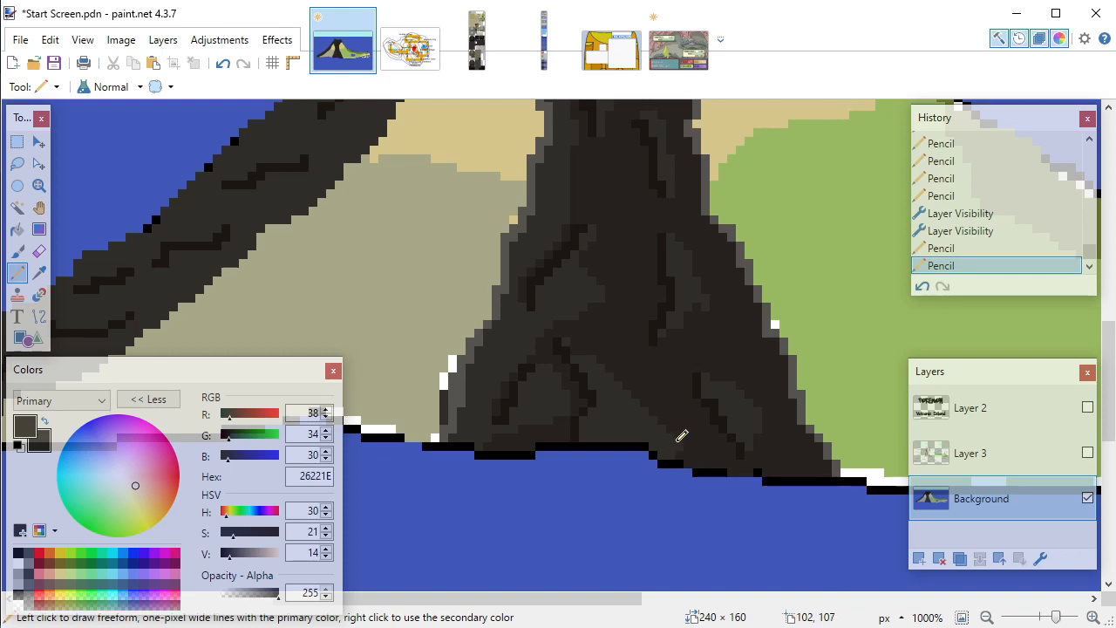
{"action": "left_click", "coordinate": [655, 396]}
Step: Touch up the rock highlights around the cracks at the lava column's waist and neck
{"action": "scroll", "coordinate": [652, 388], "scroll_direction": "up", "scroll_amount": 3}
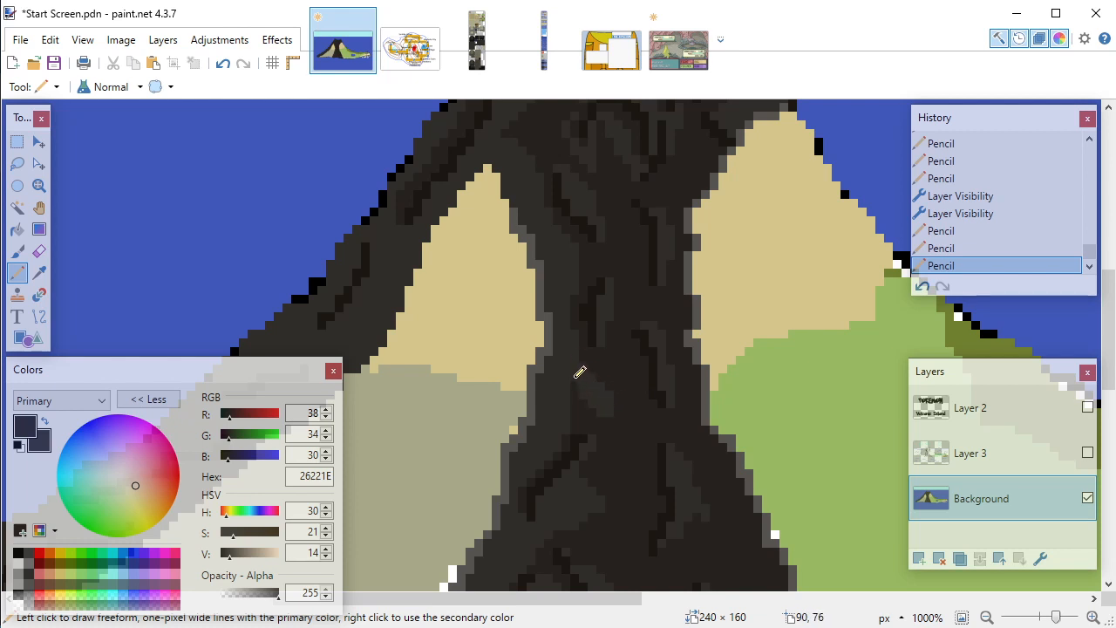
{"action": "left_click", "coordinate": [602, 398]}
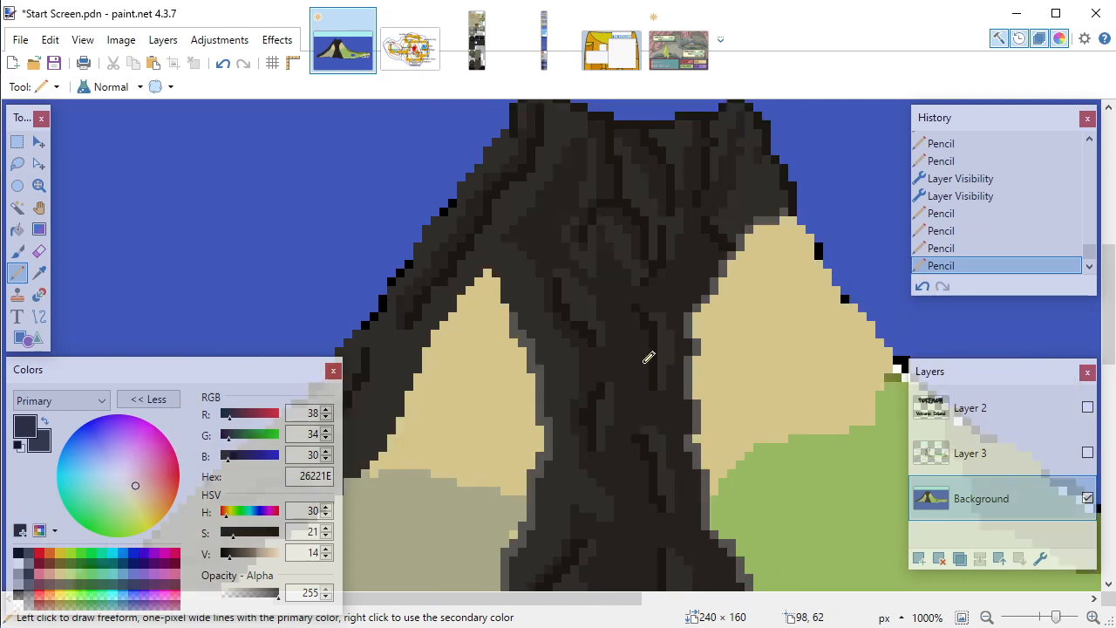
{"action": "scroll", "coordinate": [643, 353], "scroll_direction": "up", "scroll_amount": 2}
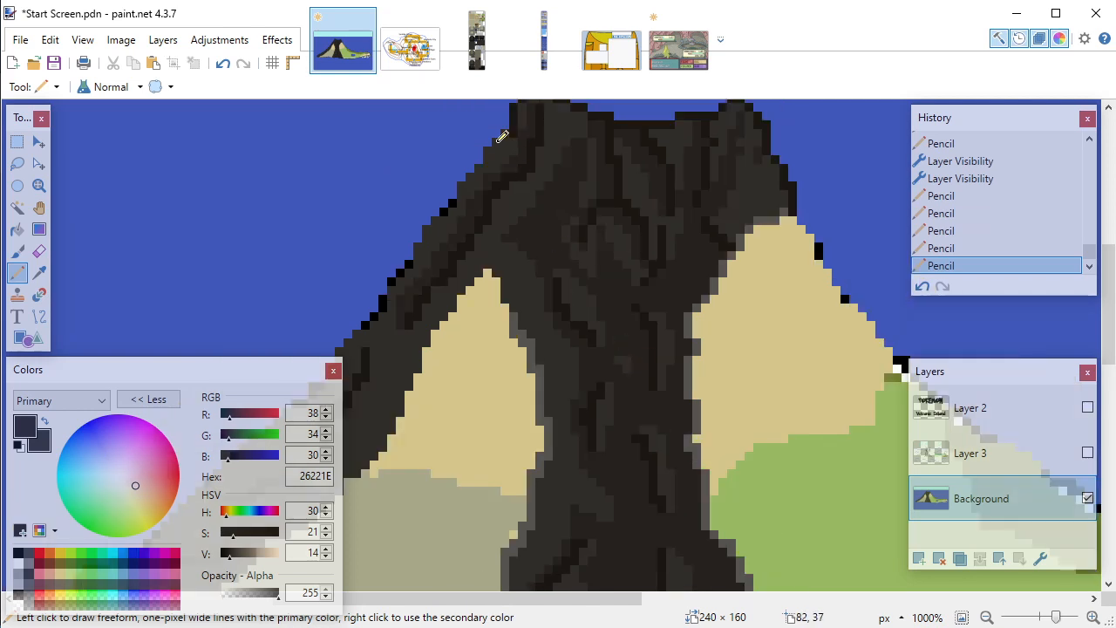
Step: Undo the last pencil stroke to compare the lava column without it, and redo the stroke
{"action": "left_click", "coordinate": [223, 63]}
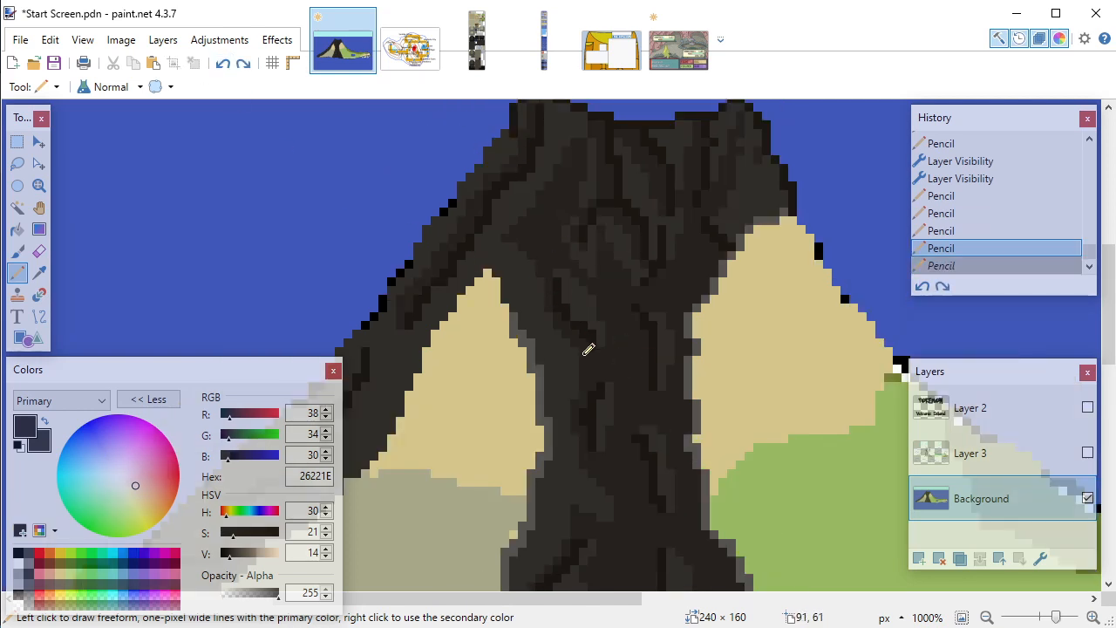
{"action": "scroll", "coordinate": [587, 347], "scroll_direction": "down", "scroll_amount": 4}
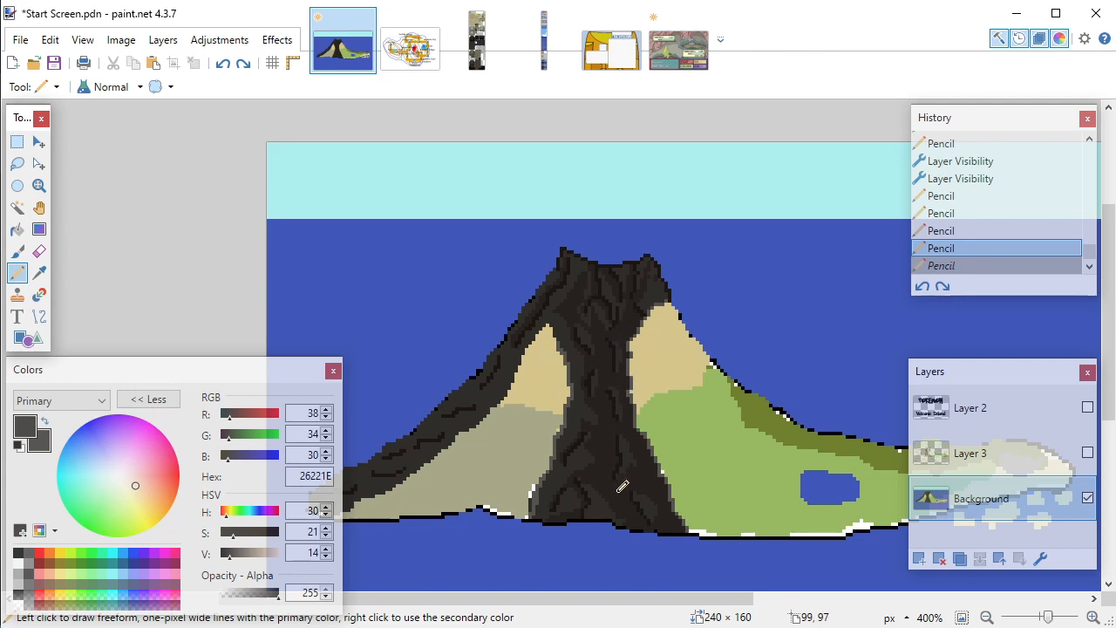
{"action": "scroll", "coordinate": [627, 523], "scroll_direction": "up", "scroll_amount": 2}
{"action": "scroll", "coordinate": [621, 510], "scroll_direction": "down", "scroll_amount": 4}
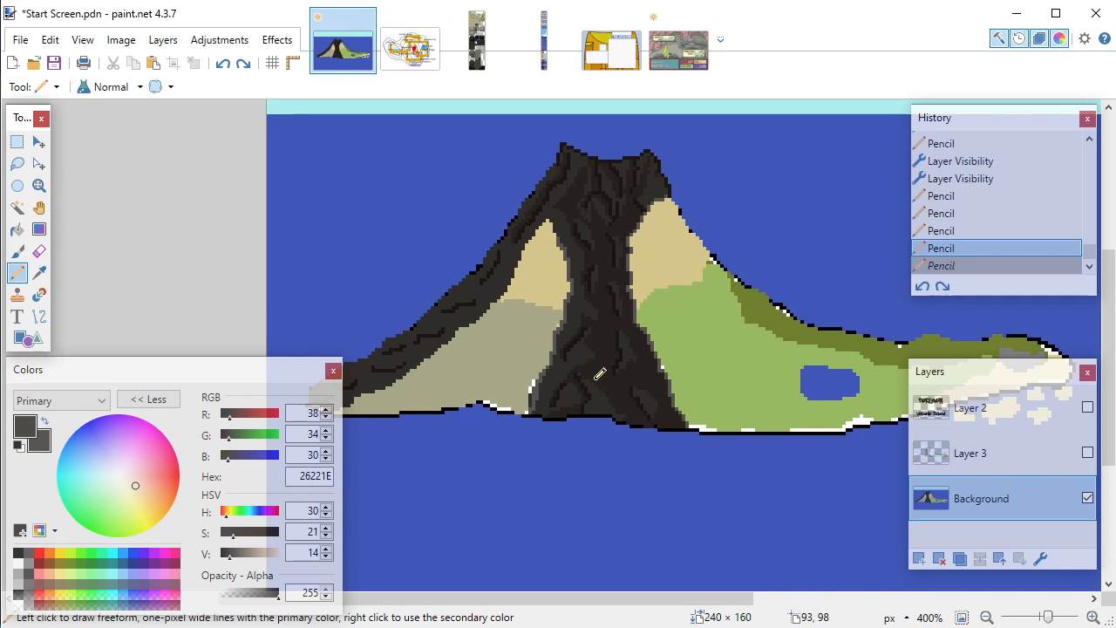
{"action": "scroll", "coordinate": [578, 420], "scroll_direction": "up", "scroll_amount": 5}
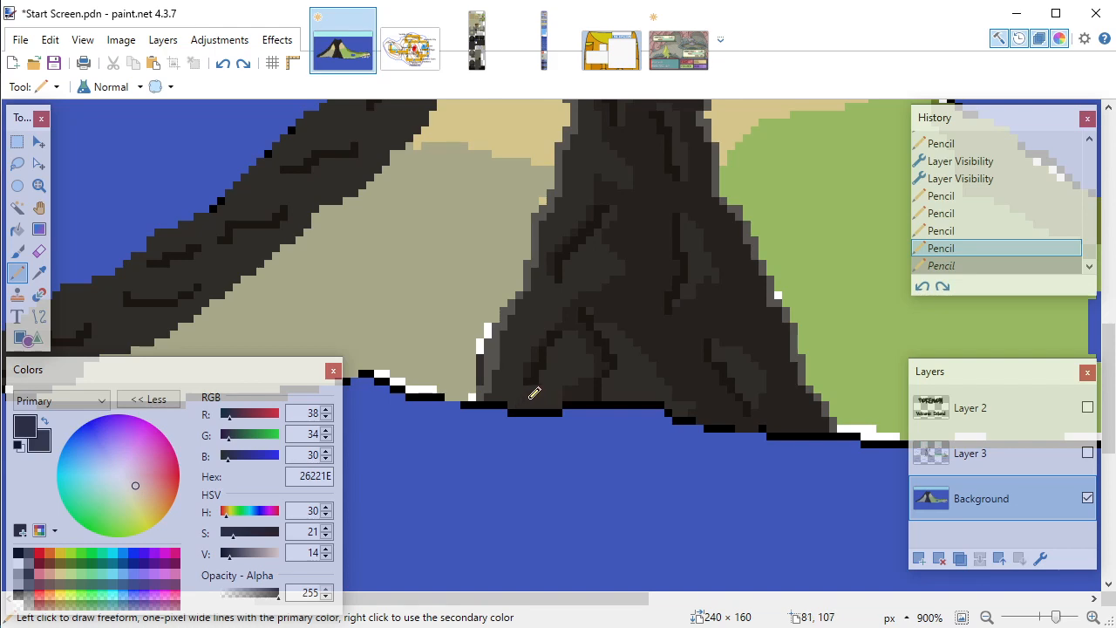
{"action": "key", "text": "ctrl+y"}
Step: Pencil lighter rock over the dark patch at the left of the lava column's neck, above the left sand area's peak
{"action": "key", "text": "ctrl+b"}
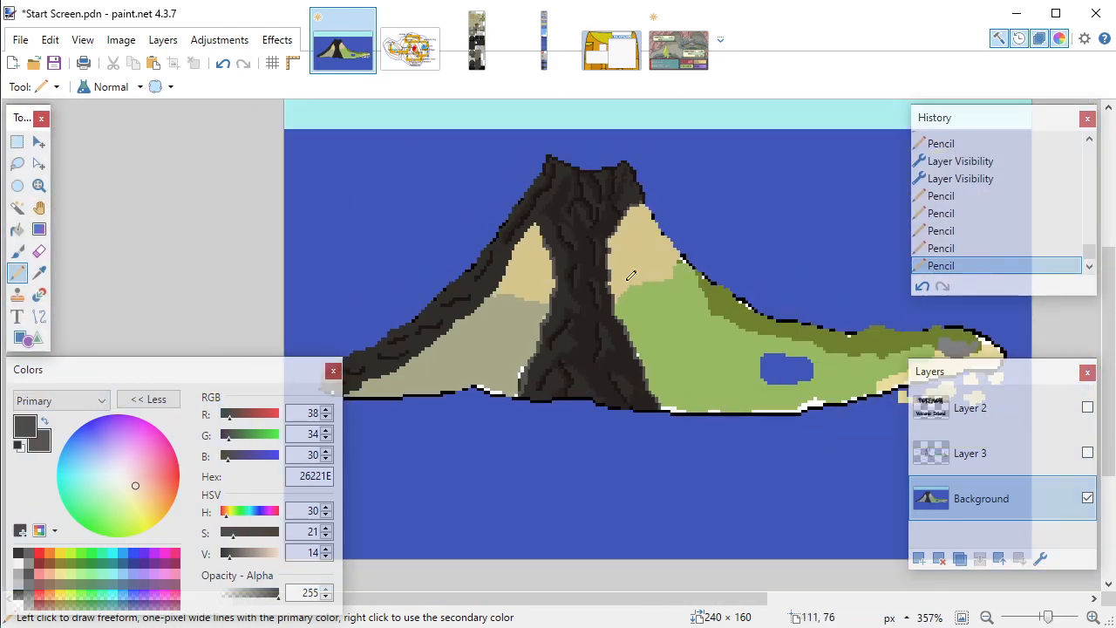
{"action": "scroll", "coordinate": [612, 281], "scroll_direction": "up", "scroll_amount": 3}
{"action": "scroll", "coordinate": [559, 365], "scroll_direction": "down", "scroll_amount": 2}
{"action": "scroll", "coordinate": [543, 336], "scroll_direction": "up", "scroll_amount": 7}
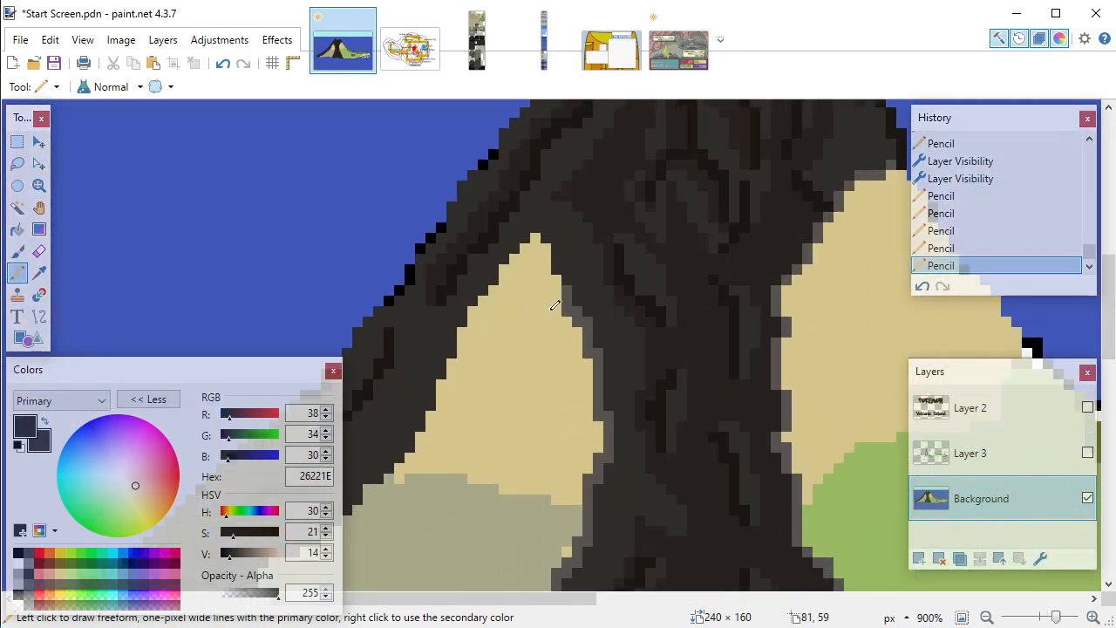
{"action": "scroll", "coordinate": [555, 305], "scroll_direction": "up", "scroll_amount": 1}
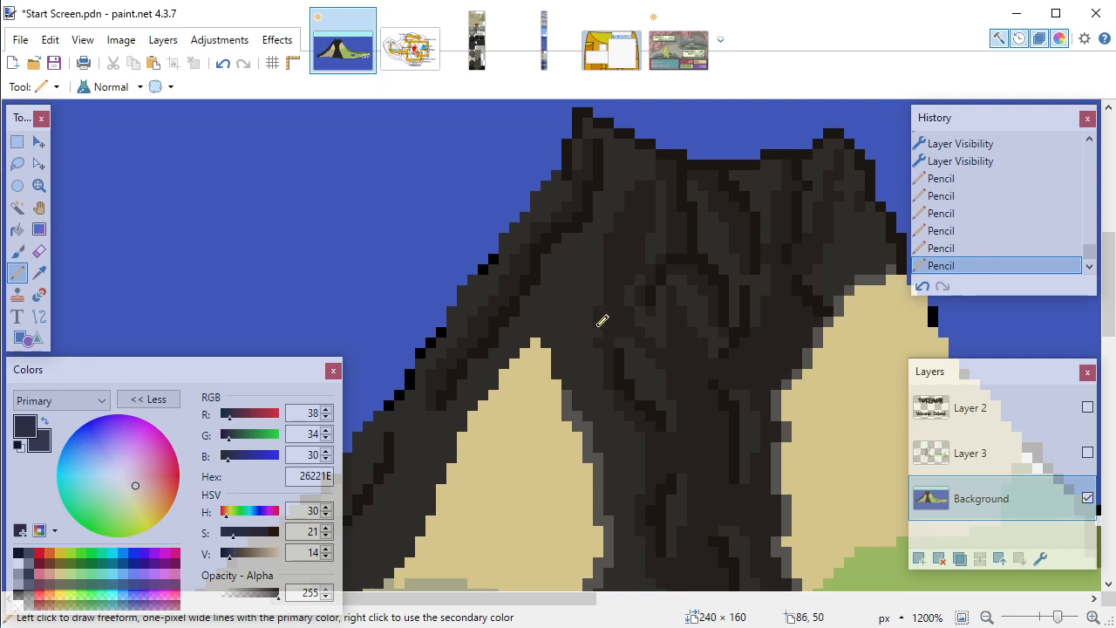
{"action": "left_click", "coordinate": [599, 272]}
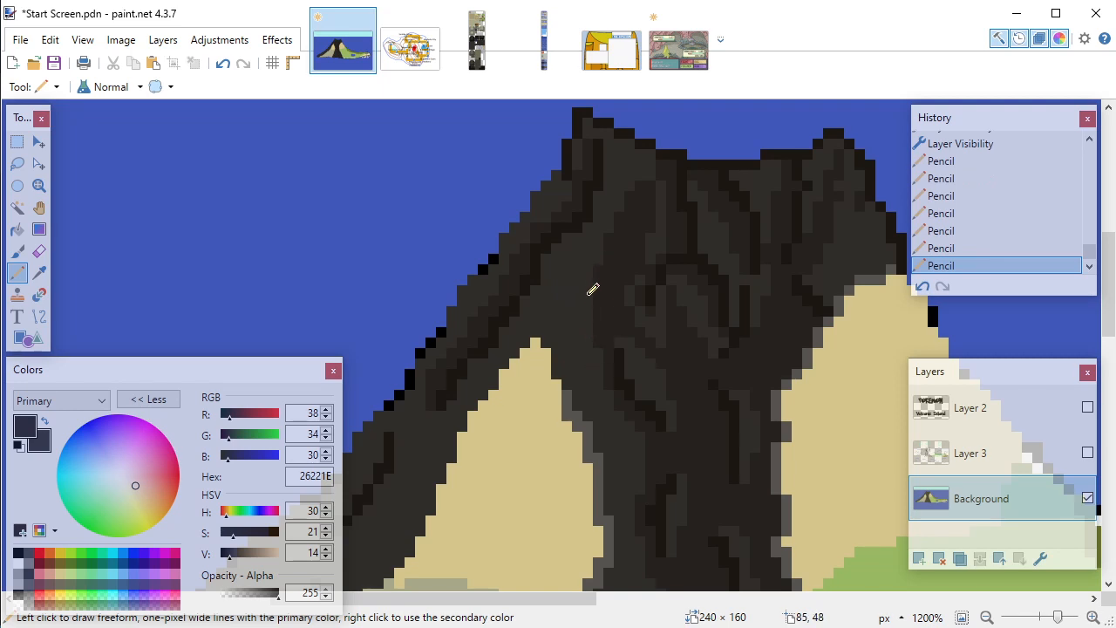
Step: Sample the dark crack colour 1C1712 and pencil it along the volcano's upper-left silhouette, just below the crater's left tip
{"action": "scroll", "coordinate": [637, 317], "scroll_direction": "down", "scroll_amount": 8}
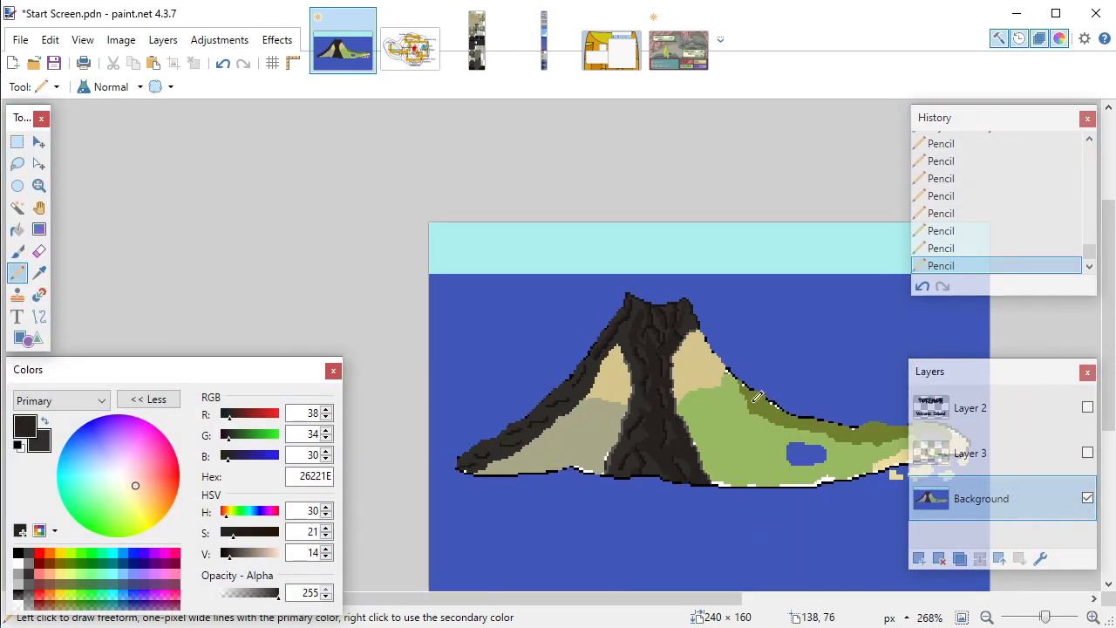
{"action": "scroll", "coordinate": [646, 310], "scroll_direction": "up", "scroll_amount": 6}
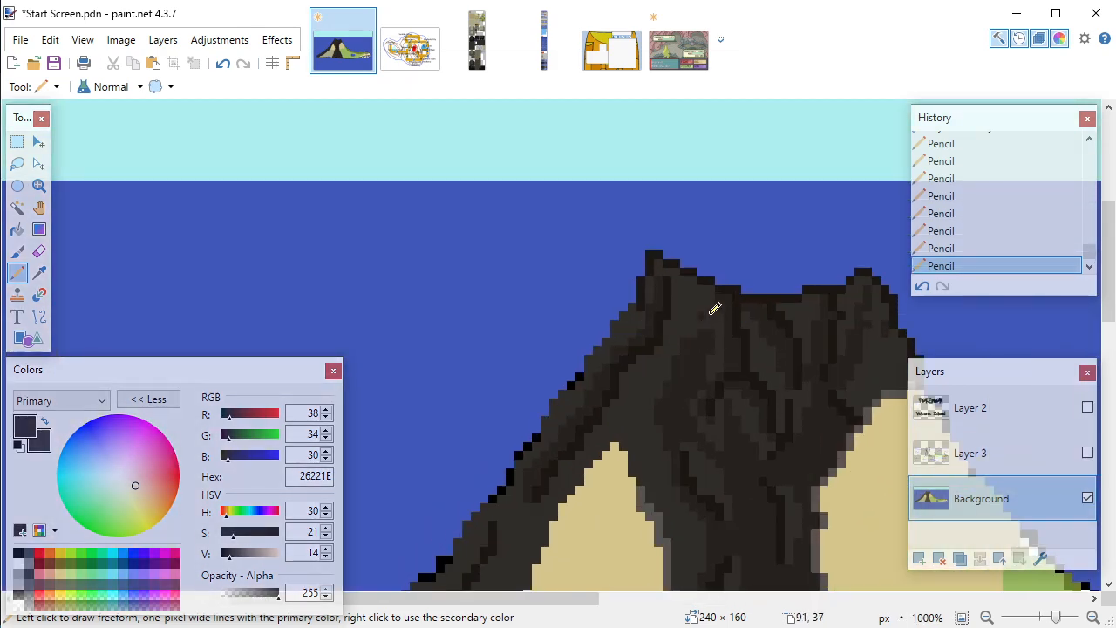
{"action": "scroll", "coordinate": [717, 379], "scroll_direction": "down", "scroll_amount": 7}
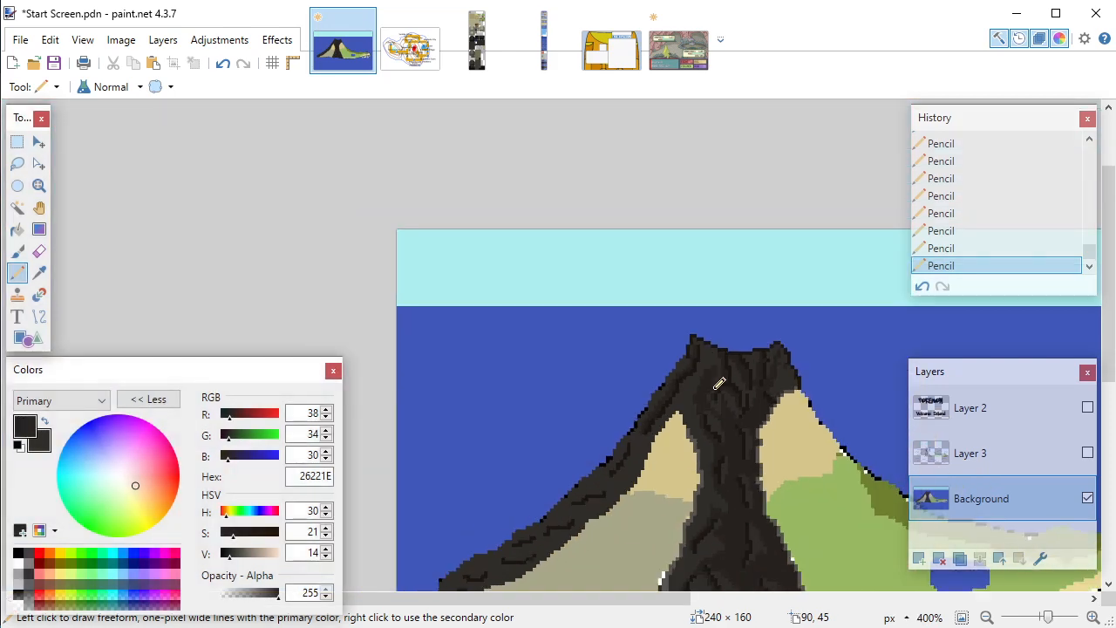
{"action": "scroll", "coordinate": [713, 407], "scroll_direction": "up", "scroll_amount": 6}
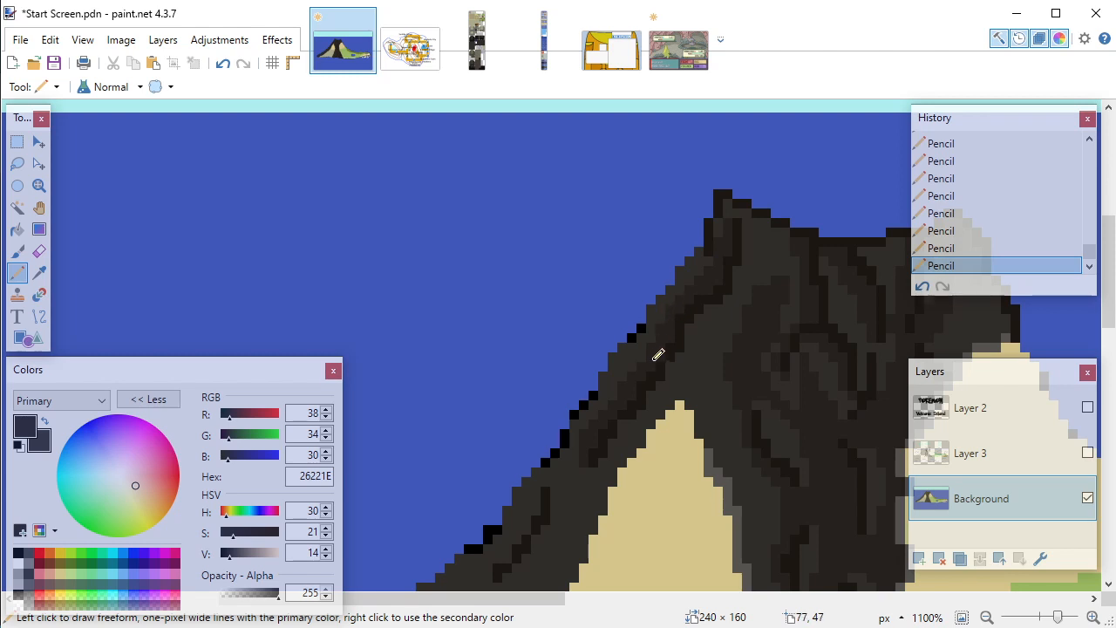
{"action": "scroll", "coordinate": [656, 353], "scroll_direction": "down", "scroll_amount": 3}
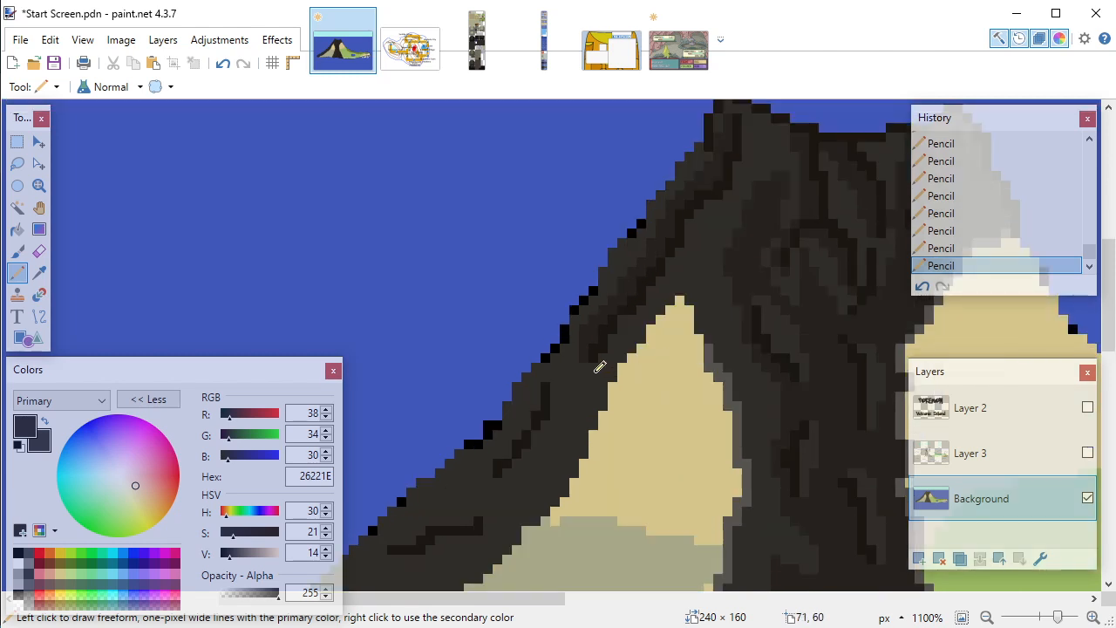
{"action": "left_click_drag", "start_coordinate": [508, 601], "coordinate": [512, 601]}
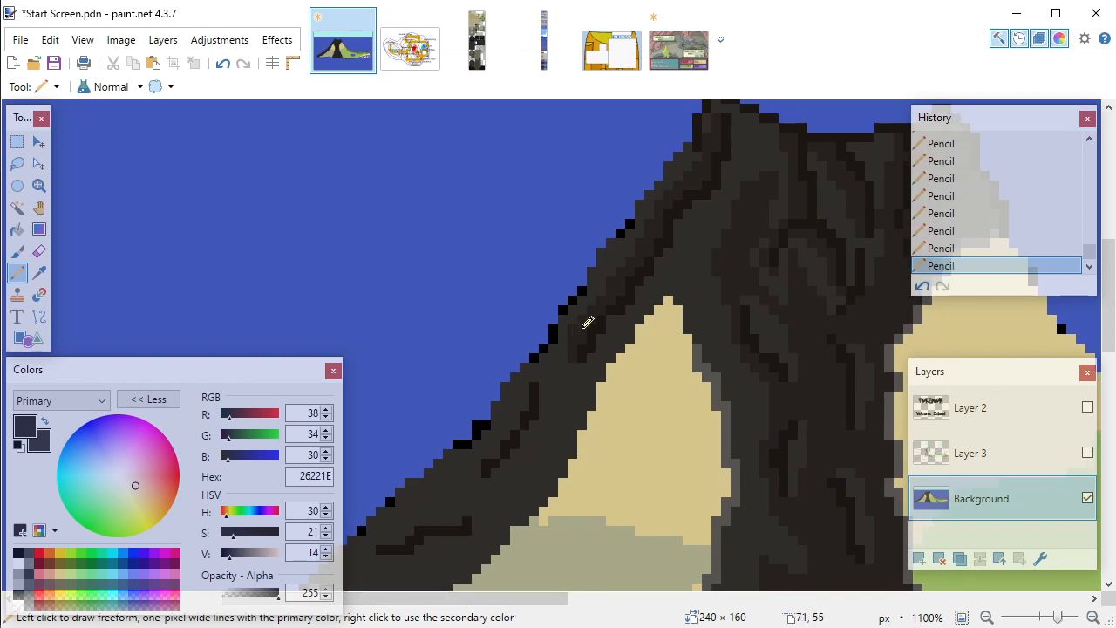
{"action": "key", "text": "k"}
{"action": "left_click", "coordinate": [671, 220]}
{"action": "key", "text": "p"}
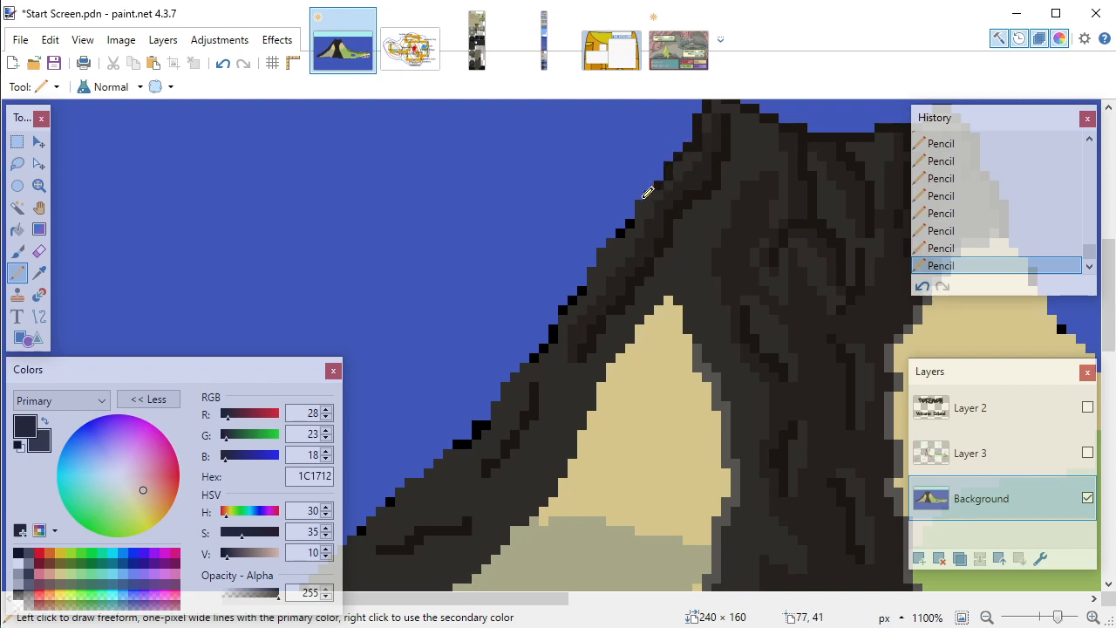
{"action": "scroll", "coordinate": [722, 202], "scroll_direction": "up", "scroll_amount": 2}
{"action": "scroll", "coordinate": [666, 236], "scroll_direction": "up", "scroll_amount": 4, "text": "ctrl"}
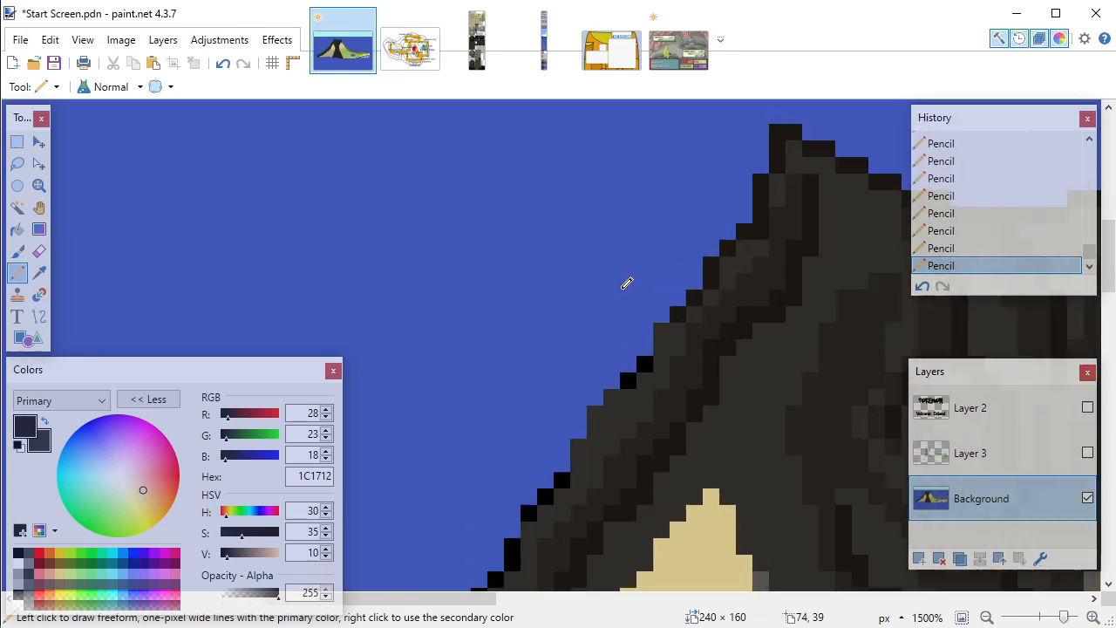
{"action": "mouse_move", "coordinate": [690, 345]}
{"action": "left_mouse_down"}
{"action": "mouse_move", "coordinate": [628, 439]}
{"action": "mouse_move", "coordinate": [583, 462]}
{"action": "mouse_move", "coordinate": [598, 457]}
{"action": "mouse_move", "coordinate": [576, 494]}
{"action": "left_mouse_up"}
Step: Continue the 1C1712 outline down the left slope's outer edge, level with the peak of the left sand area
{"action": "scroll", "coordinate": [567, 471], "scroll_direction": "down", "scroll_amount": 3}
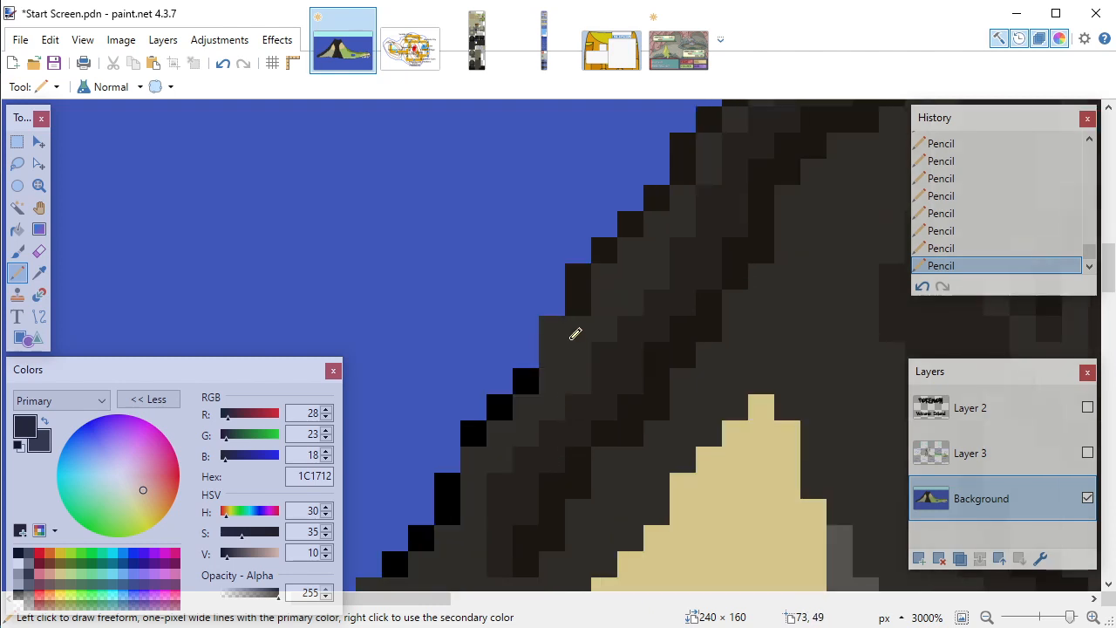
{"action": "mouse_move", "coordinate": [576, 328]}
{"action": "left_mouse_down"}
{"action": "mouse_move", "coordinate": [548, 358]}
{"action": "mouse_move", "coordinate": [473, 444]}
{"action": "left_mouse_up"}
{"action": "scroll", "coordinate": [474, 444], "scroll_direction": "down", "scroll_amount": 3}
{"action": "left_click_drag", "start_coordinate": [459, 379], "coordinate": [456, 399]}
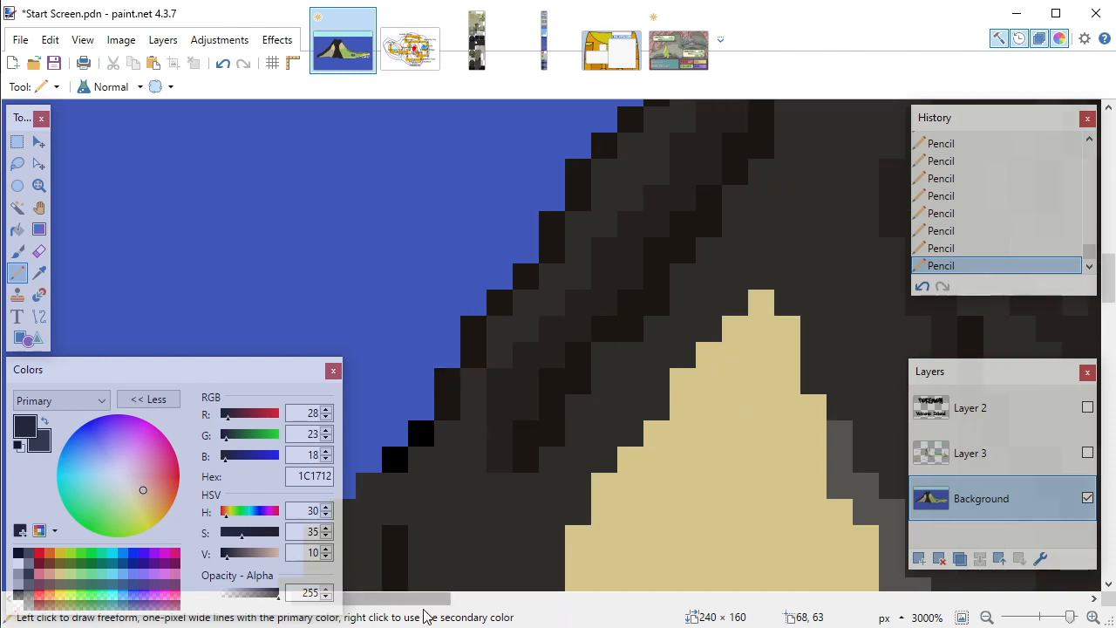
Step: Recolour the left slope's outer edge pixels with 1C1712 down to beside the top of the next short crack
{"action": "left_click_drag", "start_coordinate": [419, 600], "coordinate": [383, 600]}
{"action": "scroll", "coordinate": [492, 482], "scroll_direction": "down", "scroll_amount": 1}
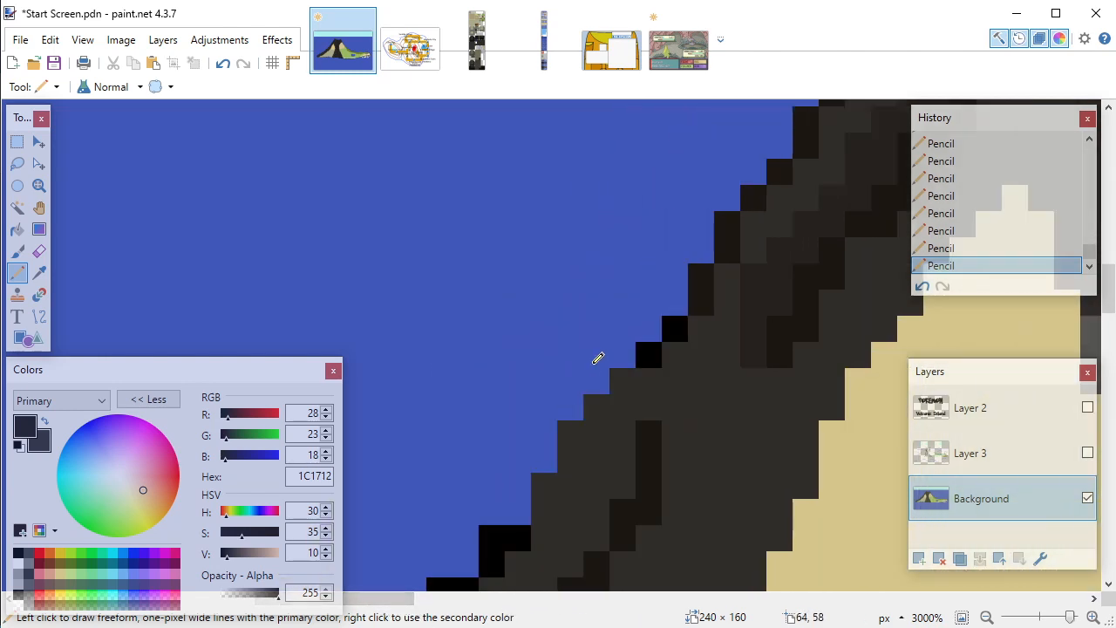
{"action": "left_click", "coordinate": [668, 331]}
{"action": "left_click", "coordinate": [649, 350]}
{"action": "left_click", "coordinate": [624, 375]}
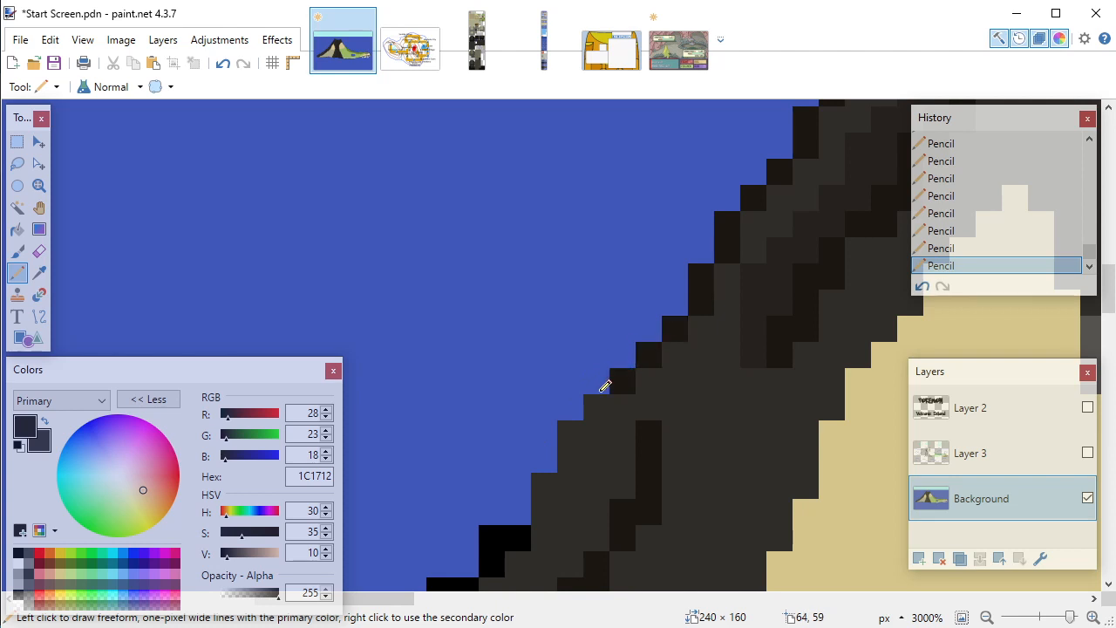
{"action": "left_click", "coordinate": [589, 406]}
{"action": "left_click_drag", "start_coordinate": [575, 436], "coordinate": [573, 451]}
Step: Outline the left slope's edge beside that short diagonal crack in 1C1712, covering the remaining pure black pixels there
{"action": "scroll", "coordinate": [573, 451], "scroll_direction": "down", "scroll_amount": 1}
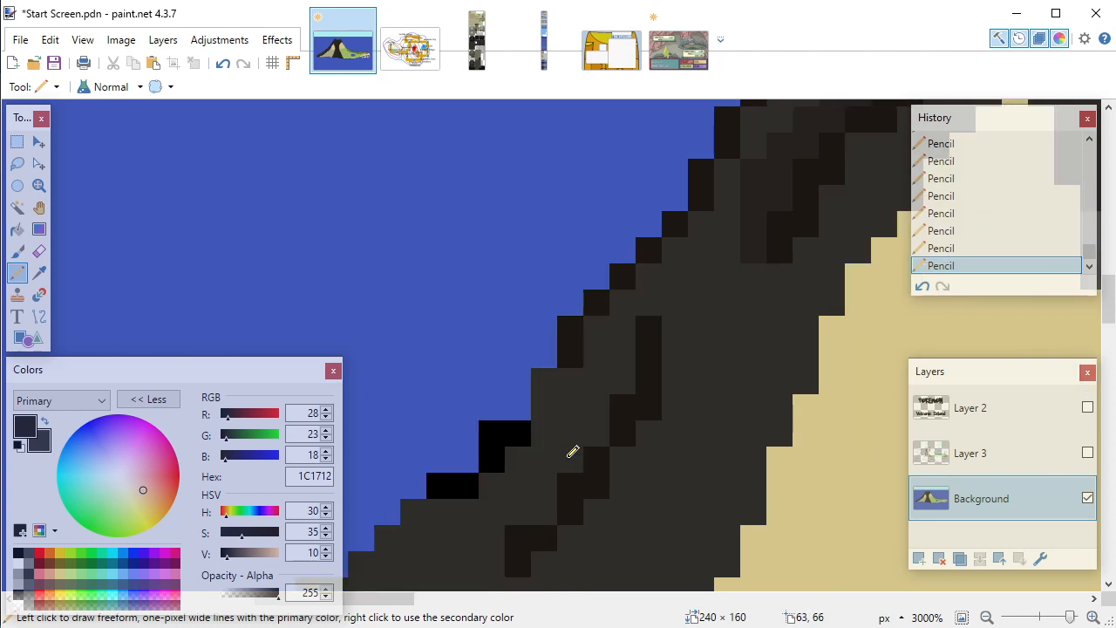
{"action": "left_click", "coordinate": [548, 401]}
{"action": "left_click", "coordinate": [546, 387]}
{"action": "left_click", "coordinate": [520, 432]}
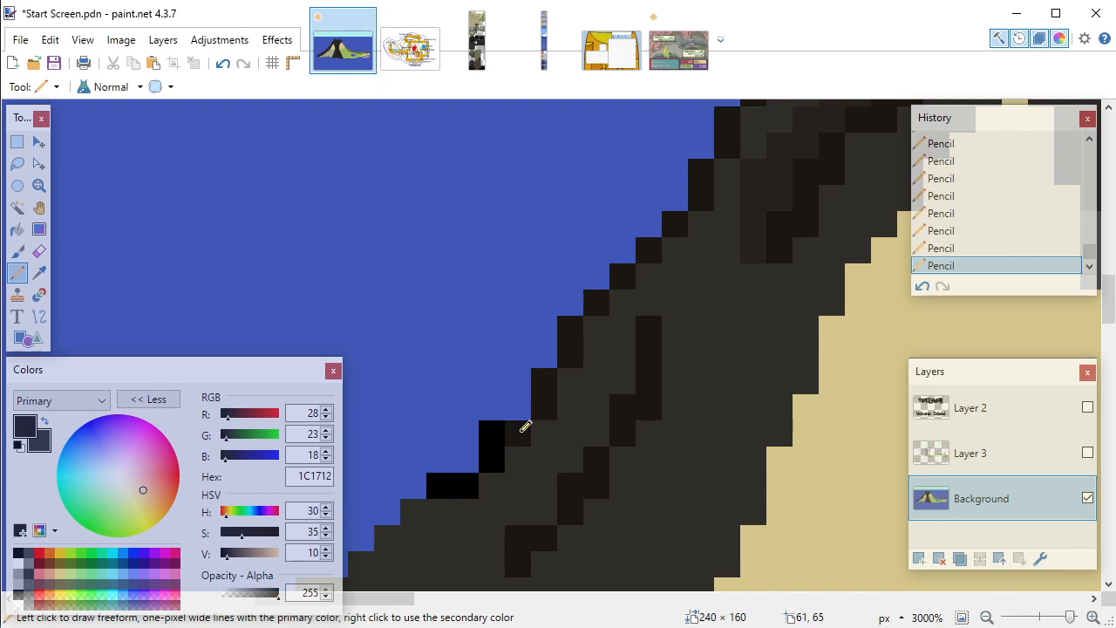
{"action": "left_click", "coordinate": [503, 433]}
{"action": "left_click", "coordinate": [494, 450]}
{"action": "scroll", "coordinate": [496, 439], "scroll_direction": "down", "scroll_amount": 2}
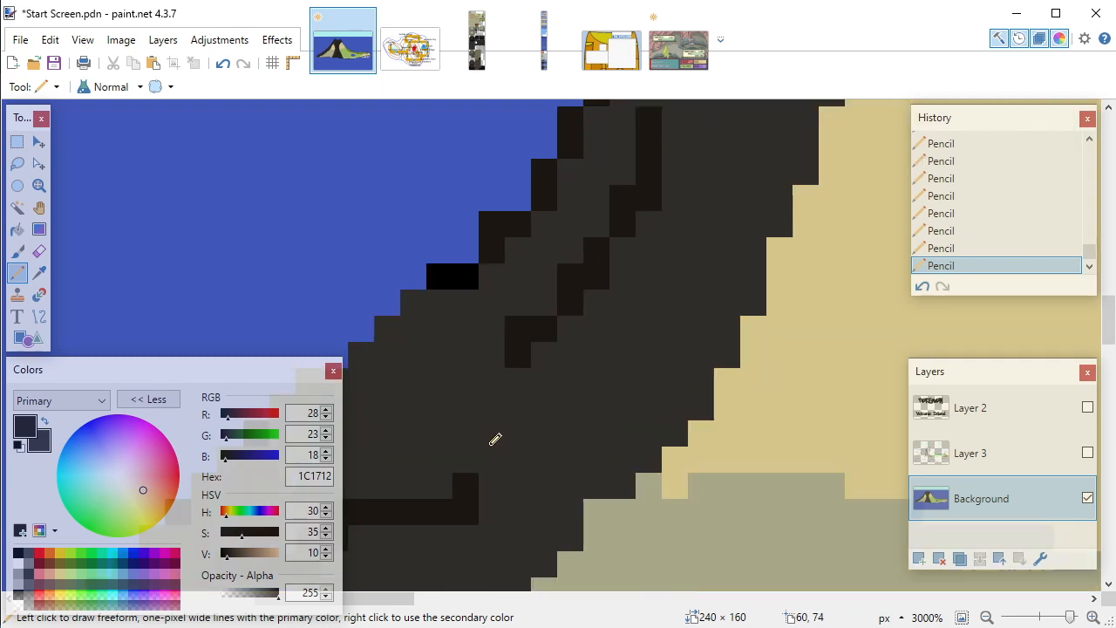
{"action": "left_click", "coordinate": [461, 275]}
{"action": "left_click", "coordinate": [449, 275]}
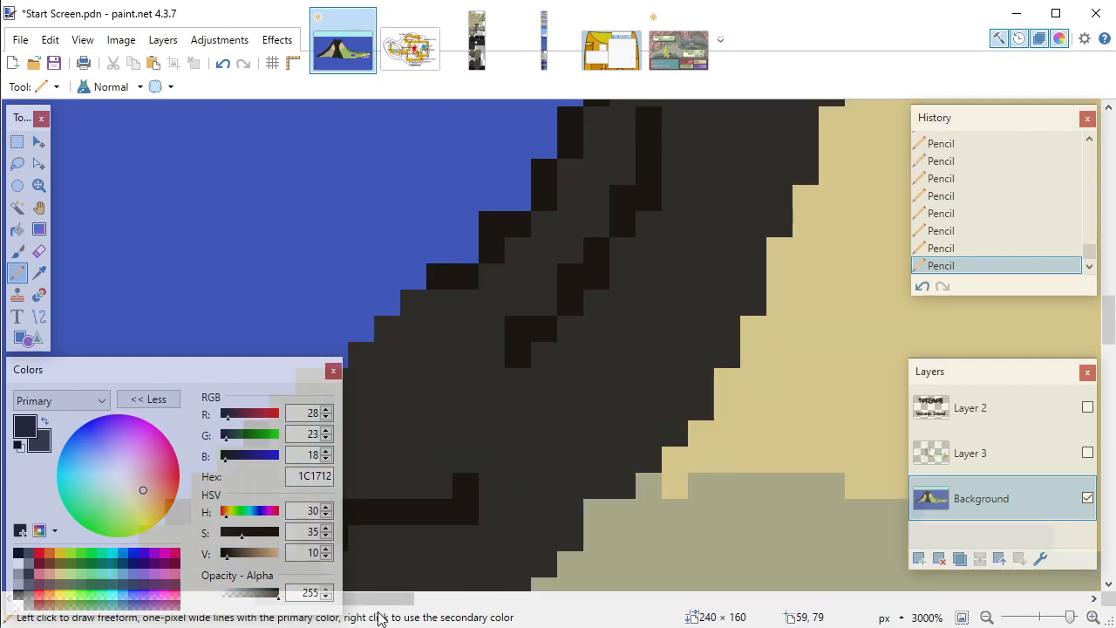
Step: Pencil the 1C1712 outline along the staircase edge at the middle of the left slope, above the long horizontal crack
{"action": "left_click_drag", "start_coordinate": [390, 600], "coordinate": [337, 600]}
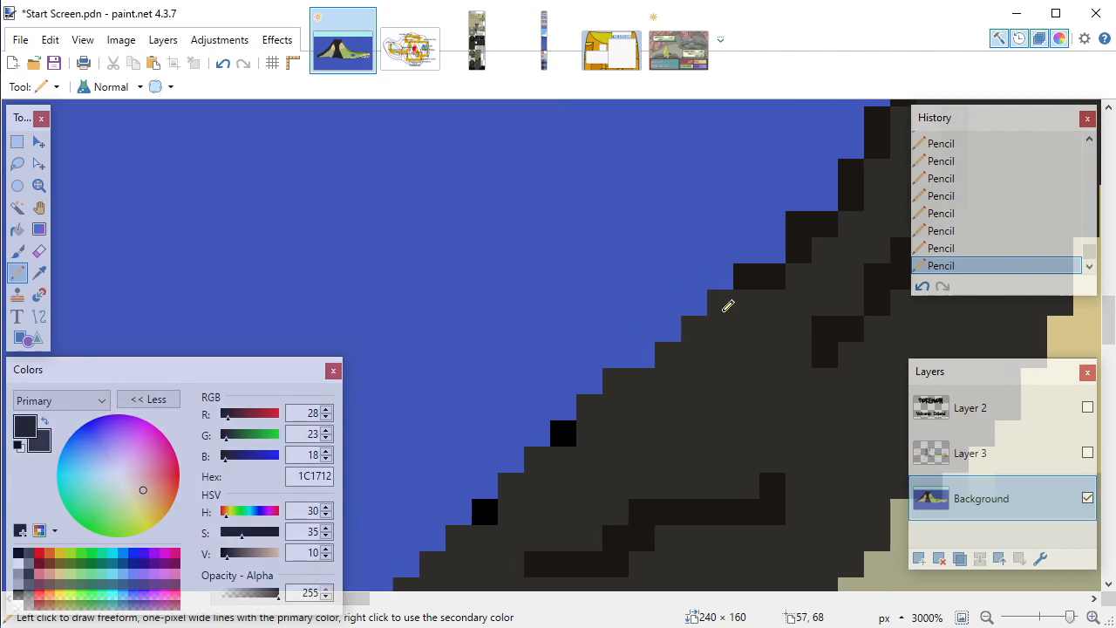
{"action": "left_click", "coordinate": [696, 320]}
{"action": "left_click", "coordinate": [669, 352]}
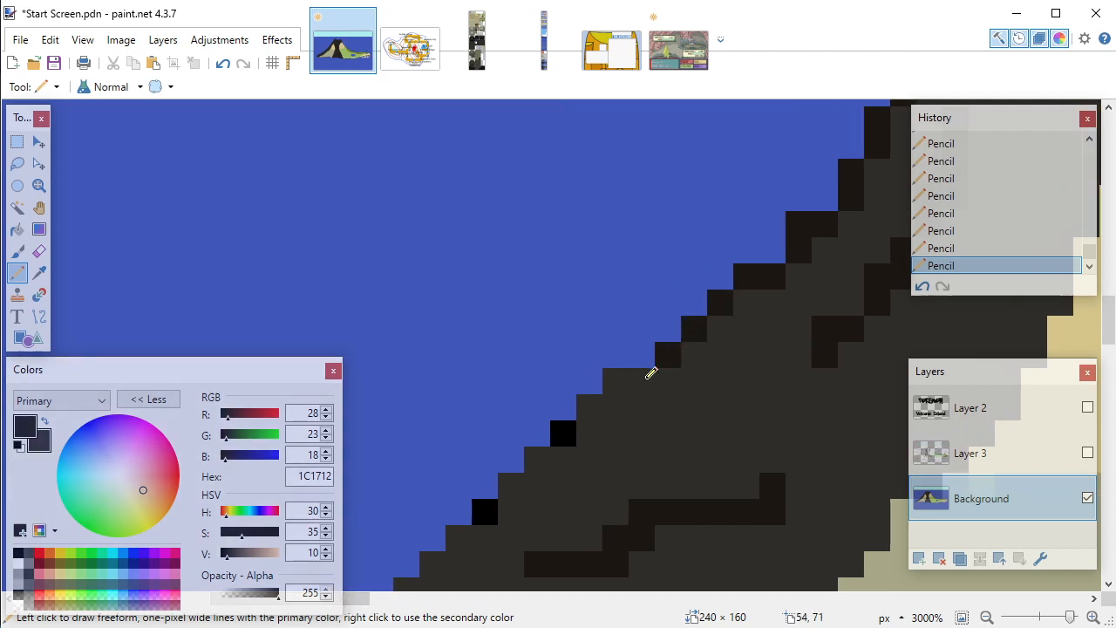
{"action": "left_click", "coordinate": [645, 379]}
{"action": "left_click", "coordinate": [619, 378]}
{"action": "left_click", "coordinate": [596, 401]}
{"action": "left_click", "coordinate": [565, 432]}
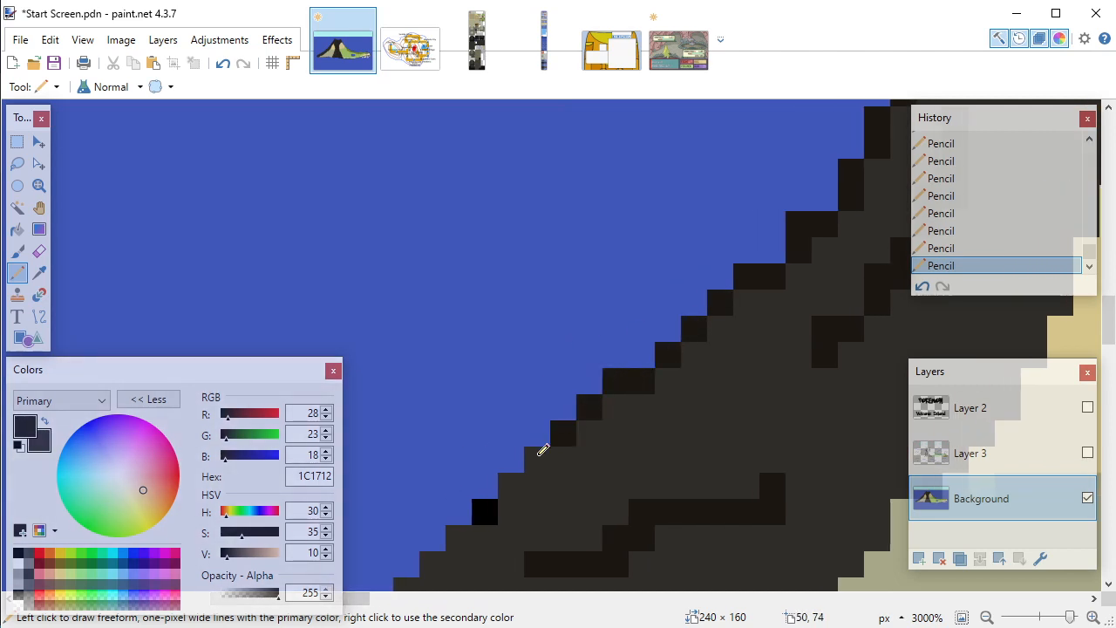
{"action": "left_click", "coordinate": [538, 457]}
{"action": "left_click", "coordinate": [512, 485]}
{"action": "left_click", "coordinate": [484, 515]}
{"action": "left_click", "coordinate": [456, 537]}
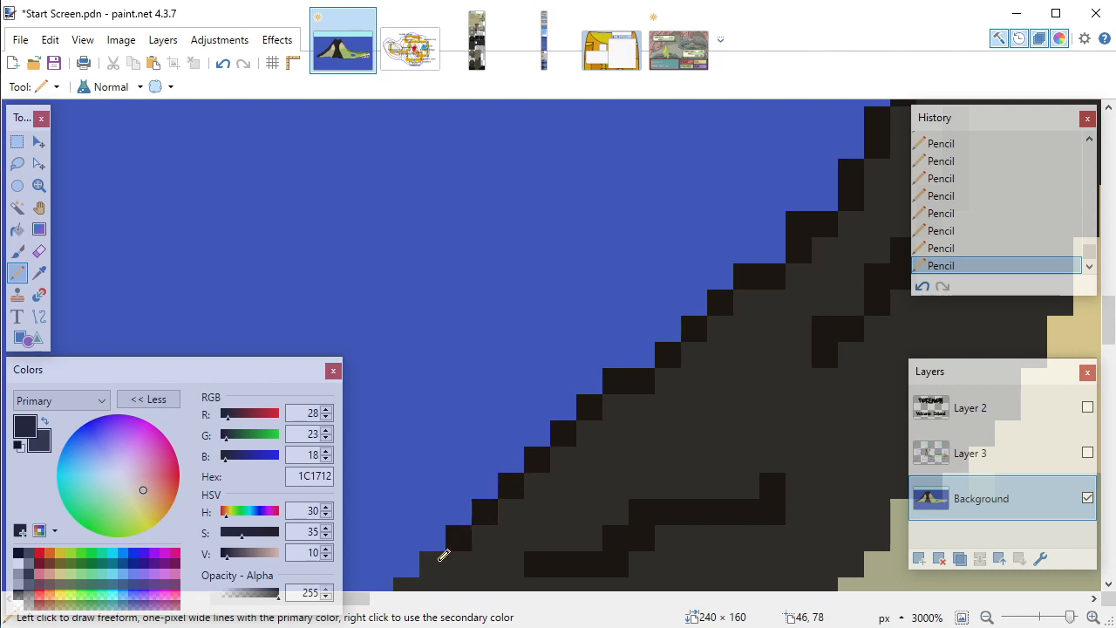
{"action": "left_click", "coordinate": [432, 564]}
Step: Extend the 1C1712 outline down the lower left slope, covering the two black pixels and the two-pixel-wide steps below them
{"action": "scroll", "coordinate": [424, 543], "scroll_direction": "down", "scroll_amount": 3}
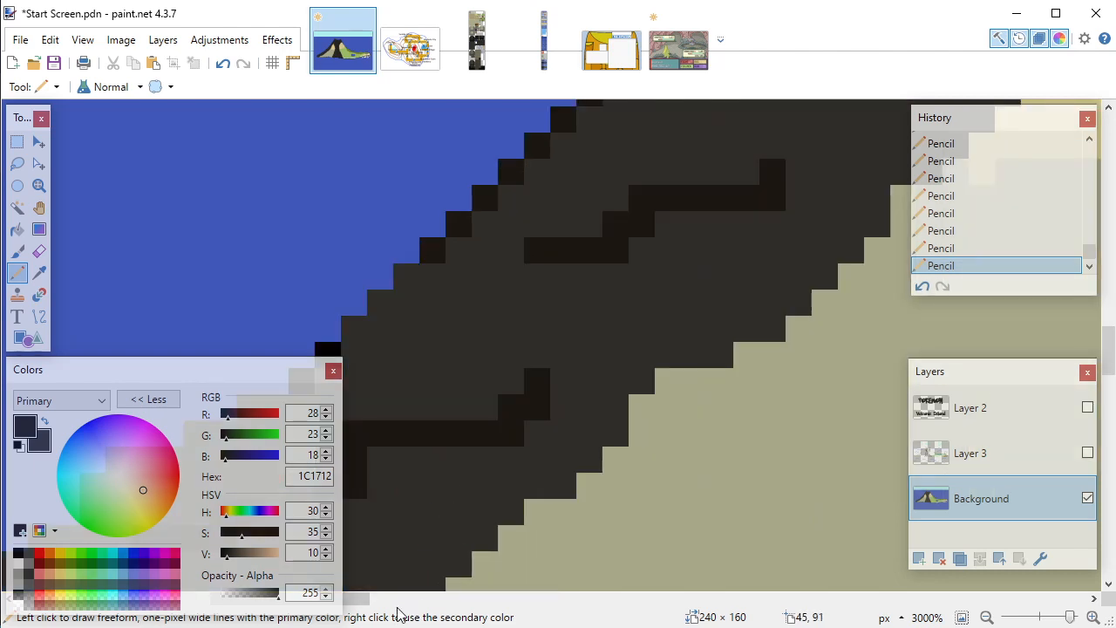
{"action": "left_click_drag", "start_coordinate": [362, 600], "coordinate": [305, 603]}
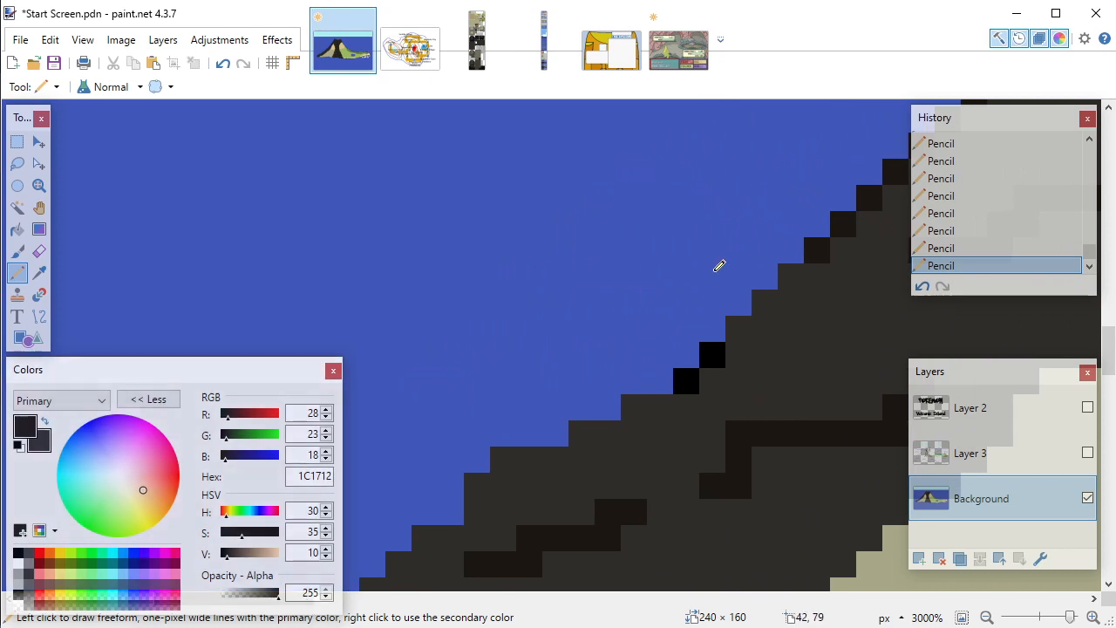
{"action": "left_click", "coordinate": [791, 277]}
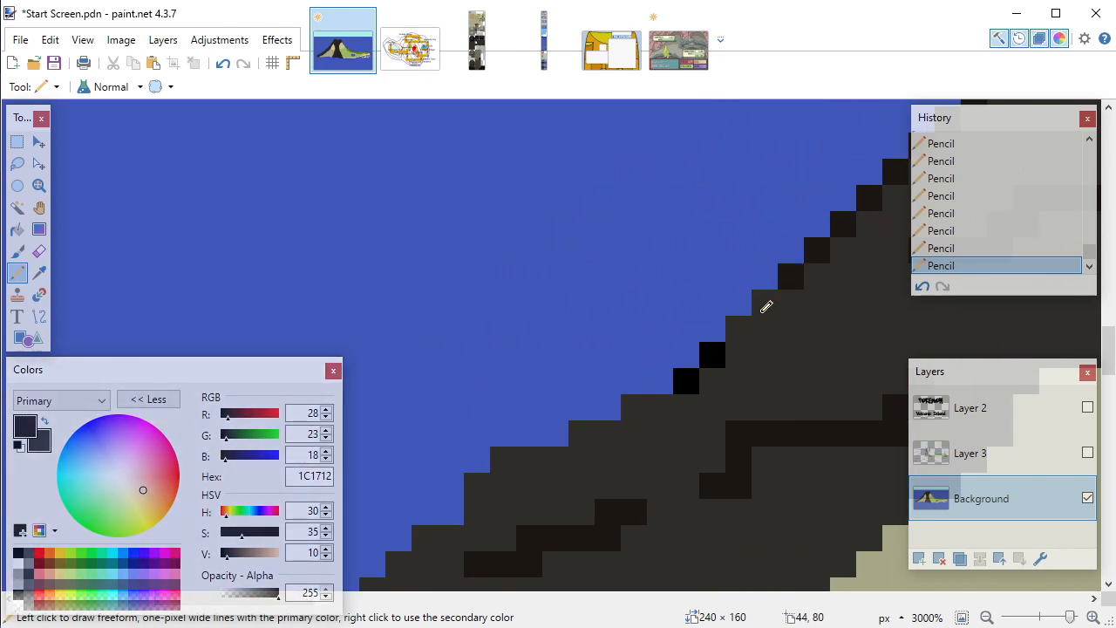
{"action": "left_click", "coordinate": [765, 303]}
{"action": "left_click", "coordinate": [739, 329]}
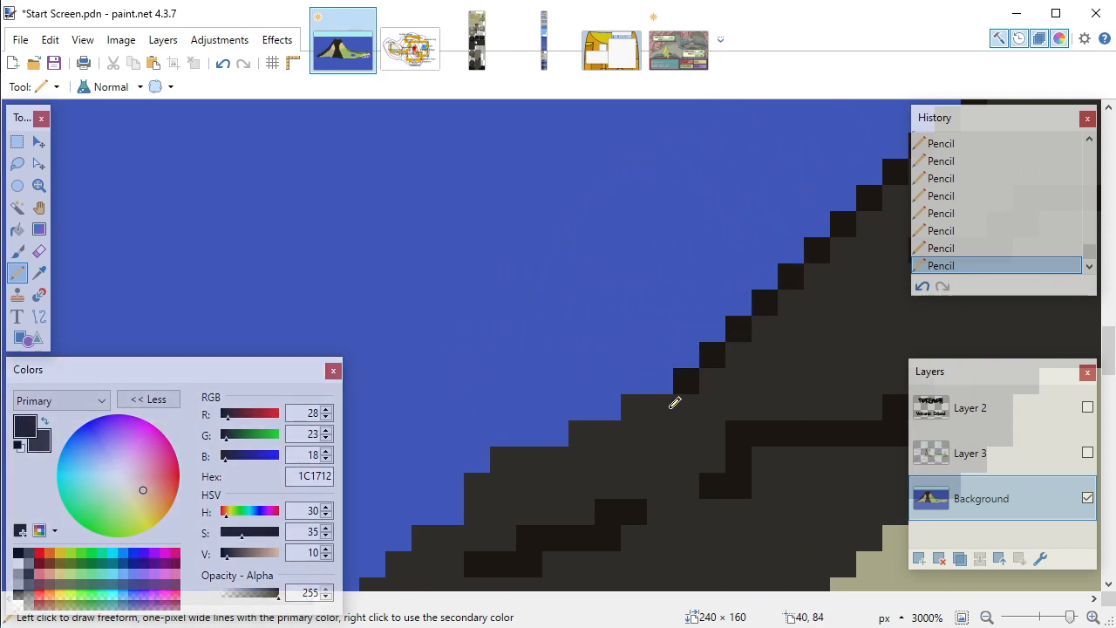
{"action": "left_click", "coordinate": [660, 406]}
{"action": "left_click", "coordinate": [637, 405]}
{"action": "left_click", "coordinate": [607, 432]}
{"action": "left_click", "coordinate": [586, 431]}
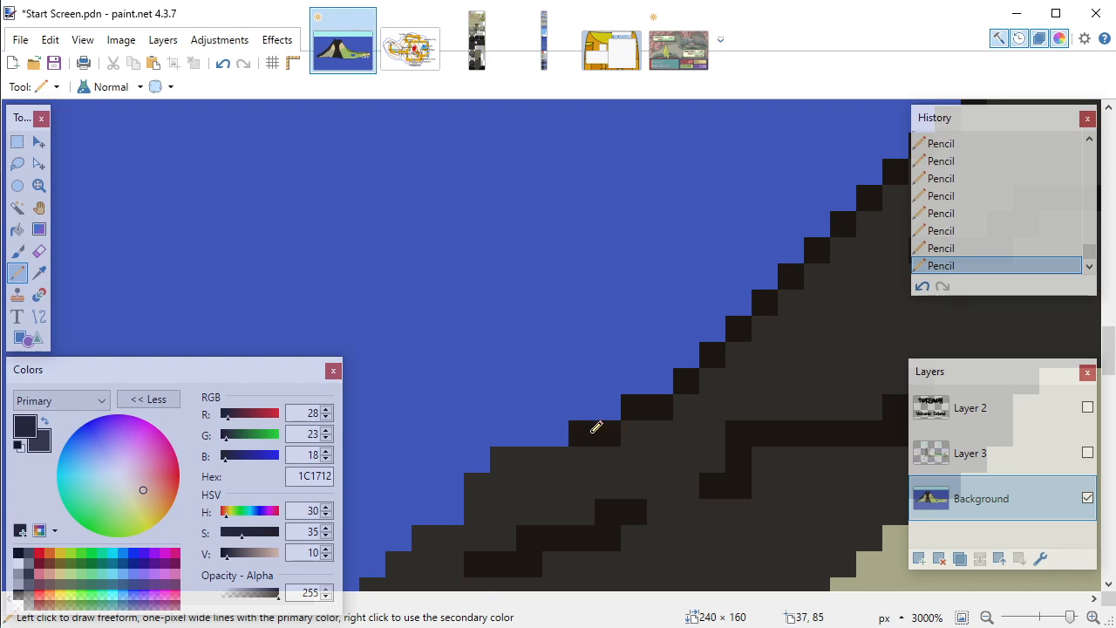
Step: Outline the long flat ledge, the two-pixel vertical drop and the steps below it near the left slope's foot in 1C1712
{"action": "left_click", "coordinate": [556, 455]}
{"action": "left_click", "coordinate": [529, 457]}
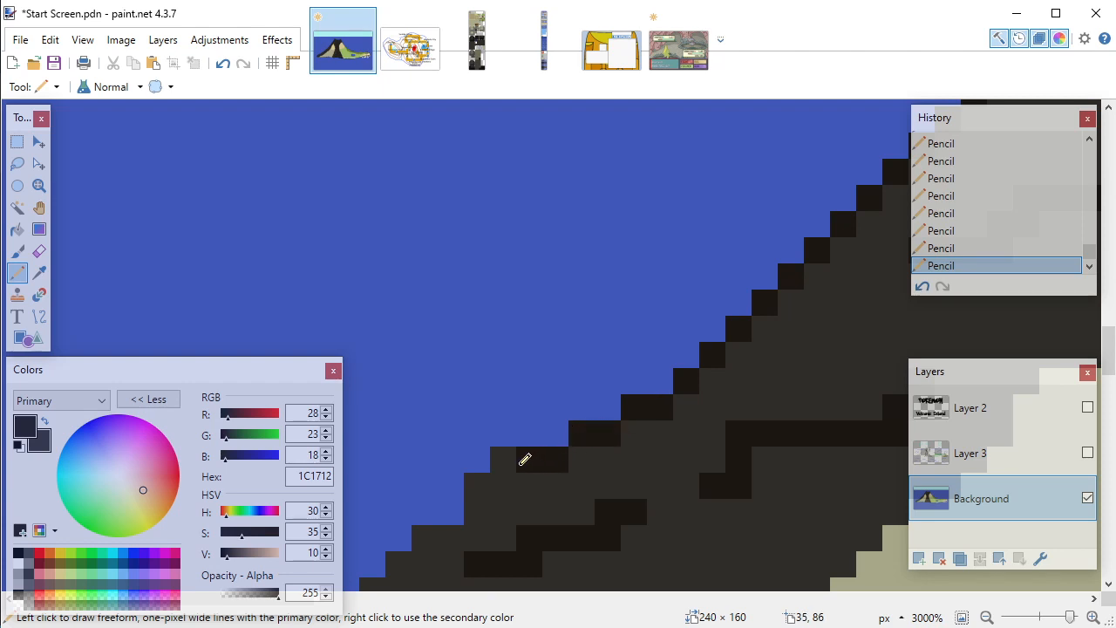
{"action": "left_click", "coordinate": [516, 461]}
{"action": "left_click", "coordinate": [477, 486]}
{"action": "left_click", "coordinate": [482, 508]}
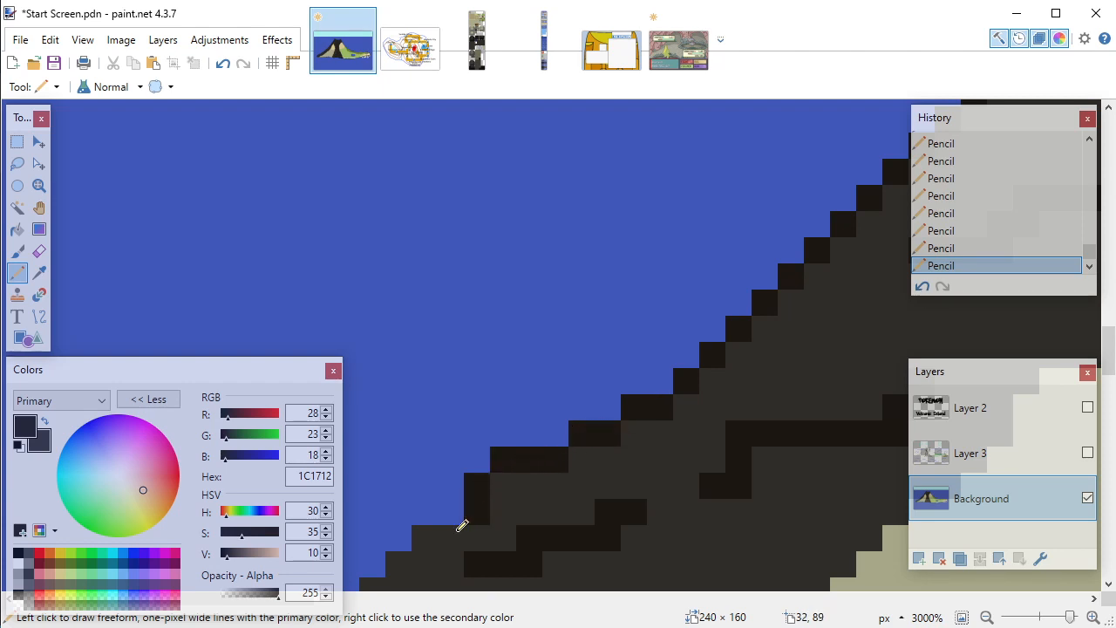
{"action": "left_click", "coordinate": [448, 532]}
{"action": "left_click", "coordinate": [431, 538]}
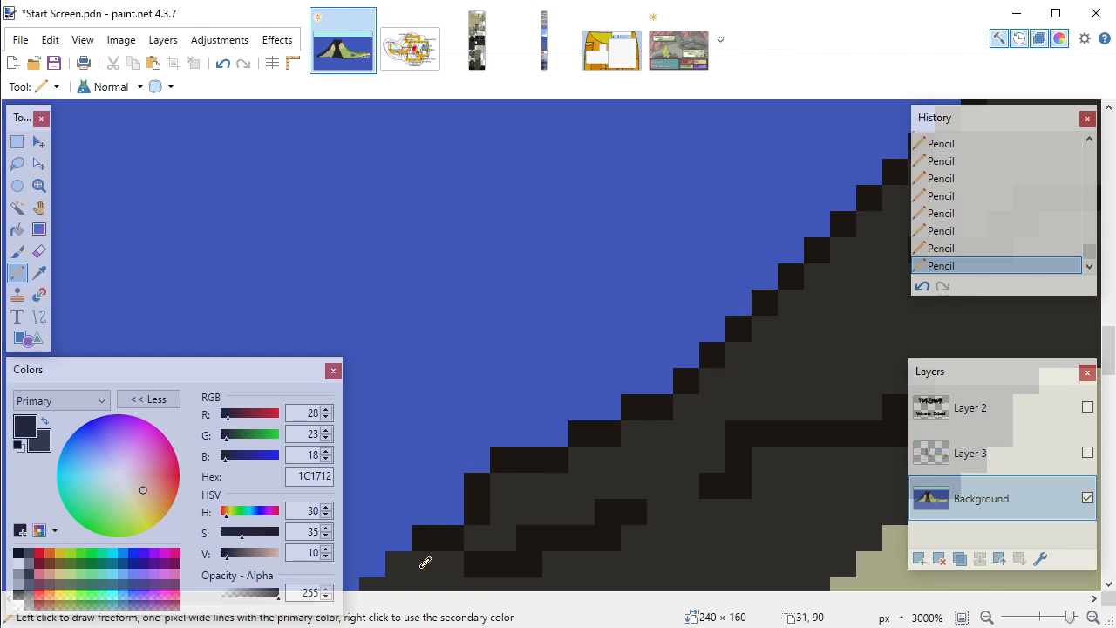
{"action": "left_click", "coordinate": [403, 562]}
{"action": "scroll", "coordinate": [418, 539], "scroll_direction": "down", "scroll_amount": 3}
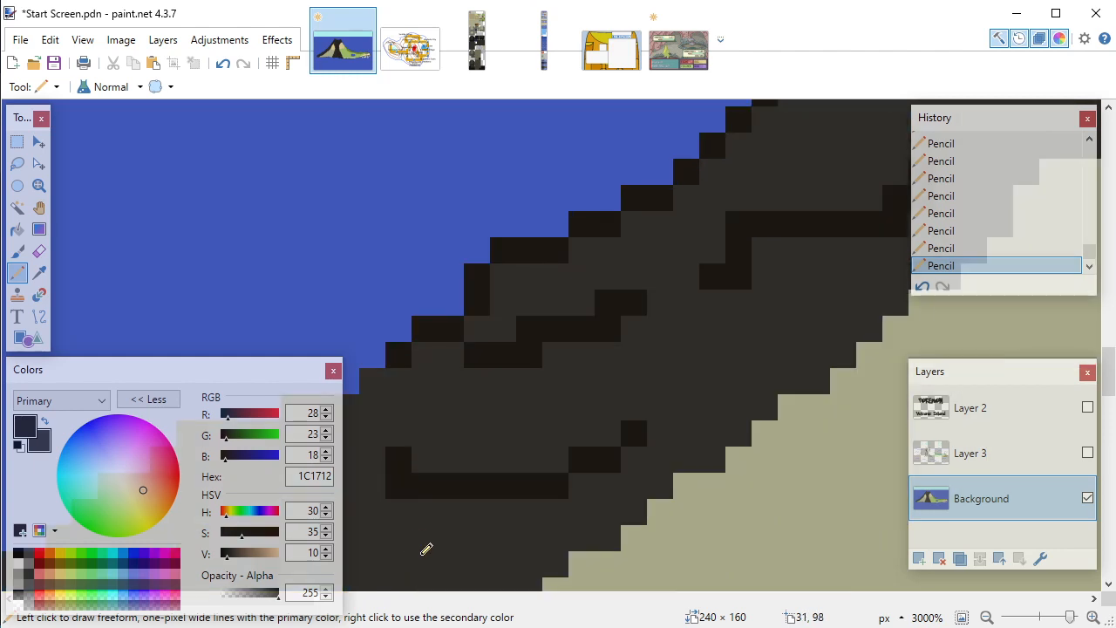
{"action": "scroll", "coordinate": [422, 503], "scroll_direction": "right", "scroll_amount": 1}
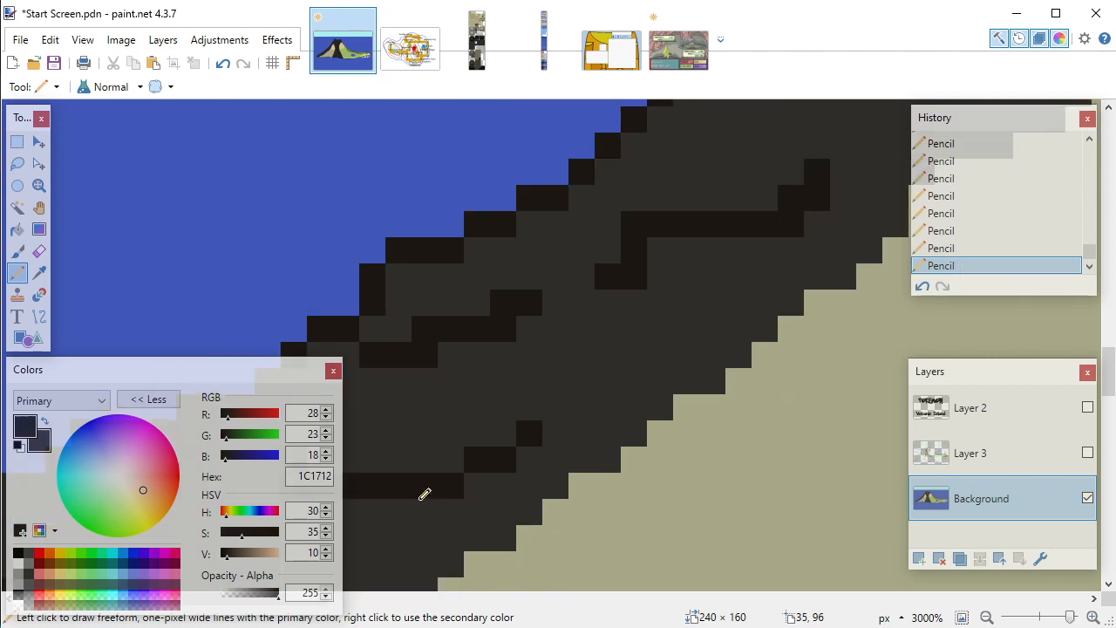
{"action": "scroll", "coordinate": [420, 499], "scroll_direction": "left", "scroll_amount": 1}
{"action": "scroll", "coordinate": [420, 499], "scroll_direction": "right", "scroll_amount": 1}
{"action": "scroll", "coordinate": [420, 499], "scroll_direction": "down", "scroll_amount": 1}
{"action": "scroll", "coordinate": [420, 498], "scroll_direction": "down", "scroll_amount": 1}
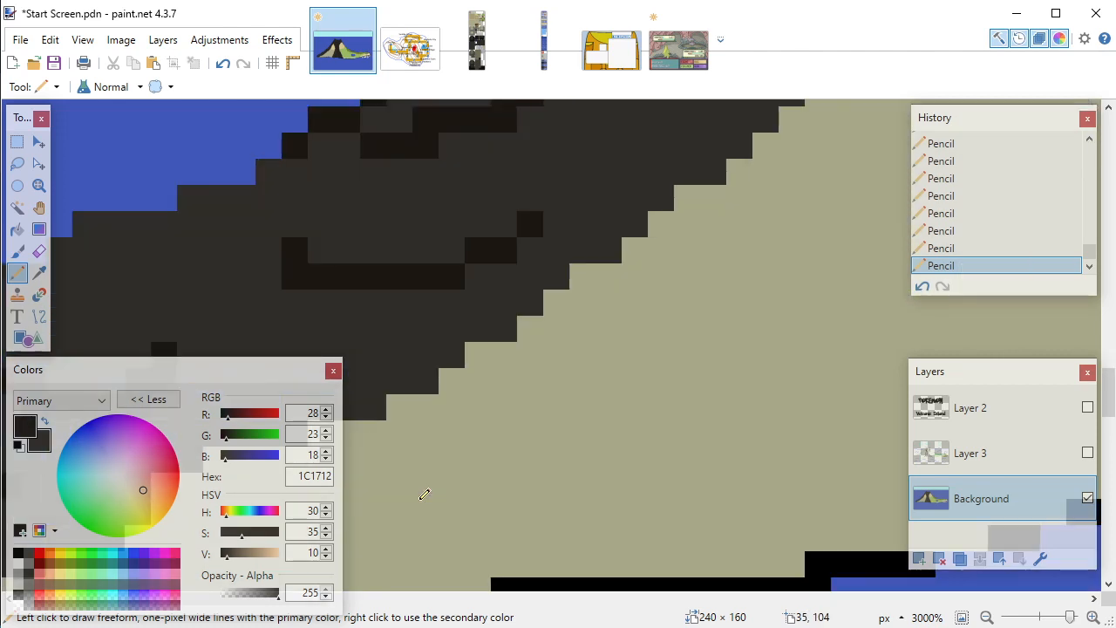
{"action": "scroll", "coordinate": [421, 499], "scroll_direction": "up", "scroll_amount": 1}
{"action": "scroll", "coordinate": [420, 499], "scroll_direction": "down", "scroll_amount": 1}
{"action": "scroll", "coordinate": [421, 499], "scroll_direction": "down", "scroll_amount": 1}
{"action": "scroll", "coordinate": [421, 498], "scroll_direction": "up", "scroll_amount": 1}
{"action": "scroll", "coordinate": [424, 494], "scroll_direction": "up", "scroll_amount": 2}
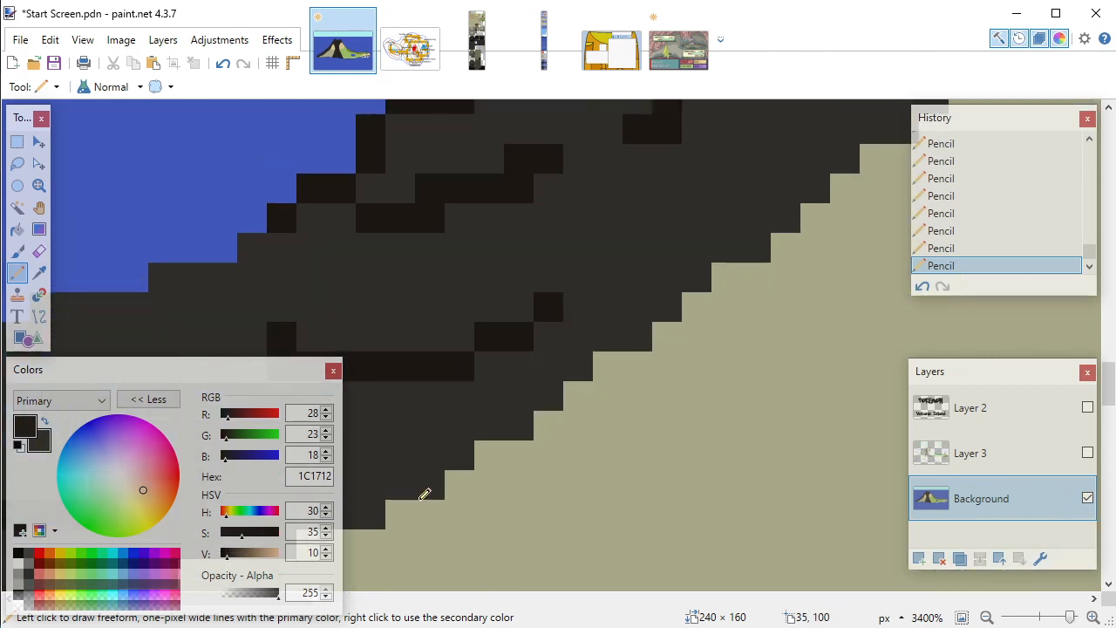
{"action": "scroll", "coordinate": [425, 494], "scroll_direction": "down", "scroll_amount": 2}
{"action": "scroll", "coordinate": [425, 494], "scroll_direction": "up", "scroll_amount": 3}
{"action": "scroll", "coordinate": [424, 494], "scroll_direction": "down", "scroll_amount": 2}
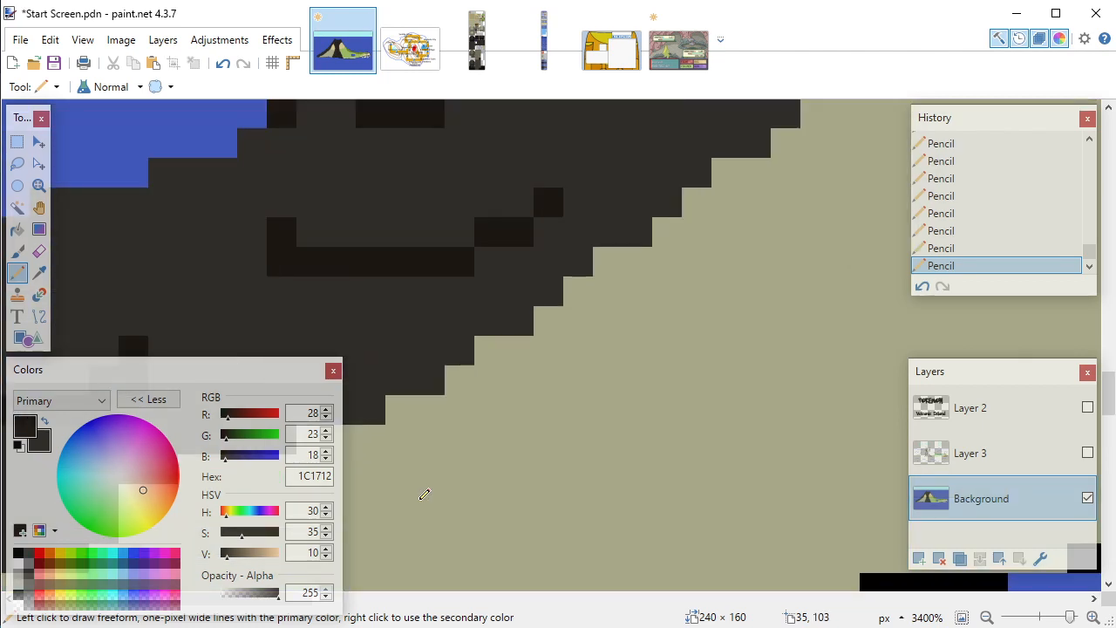
{"action": "scroll", "coordinate": [425, 494], "scroll_direction": "up", "scroll_amount": 1}
{"action": "scroll", "coordinate": [425, 494], "scroll_direction": "down", "scroll_amount": 1}
{"action": "scroll", "coordinate": [424, 494], "scroll_direction": "up", "scroll_amount": 1}
{"action": "scroll", "coordinate": [424, 494], "scroll_direction": "down", "scroll_amount": 2}
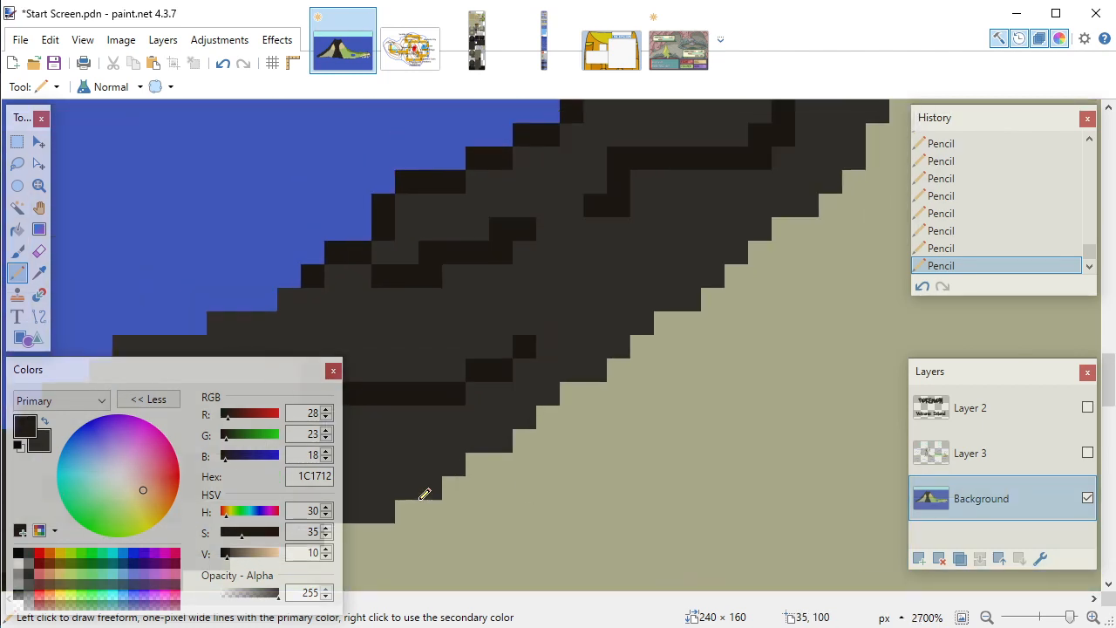
{"action": "scroll", "coordinate": [425, 495], "scroll_direction": "down", "scroll_amount": 1}
{"action": "scroll", "coordinate": [424, 495], "scroll_direction": "up", "scroll_amount": 1}
{"action": "scroll", "coordinate": [425, 494], "scroll_direction": "up", "scroll_amount": 3}
{"action": "scroll", "coordinate": [425, 494], "scroll_direction": "down", "scroll_amount": 2}
{"action": "scroll", "coordinate": [425, 494], "scroll_direction": "up", "scroll_amount": 1}
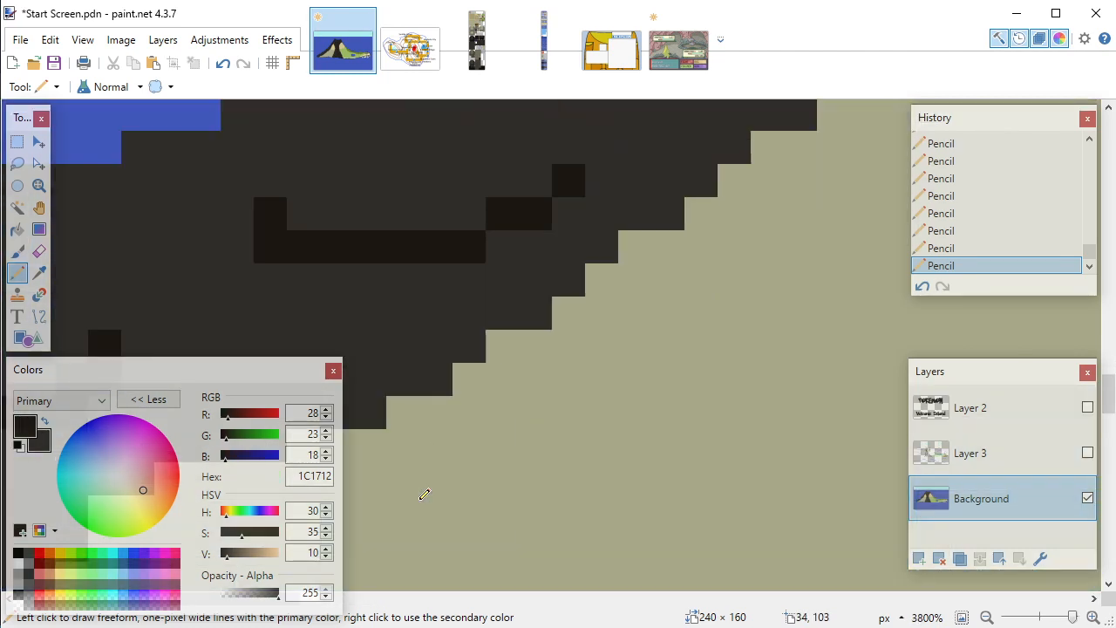
{"action": "scroll", "coordinate": [424, 495], "scroll_direction": "down", "scroll_amount": 3}
{"action": "scroll", "coordinate": [427, 498], "scroll_direction": "up", "scroll_amount": 4}
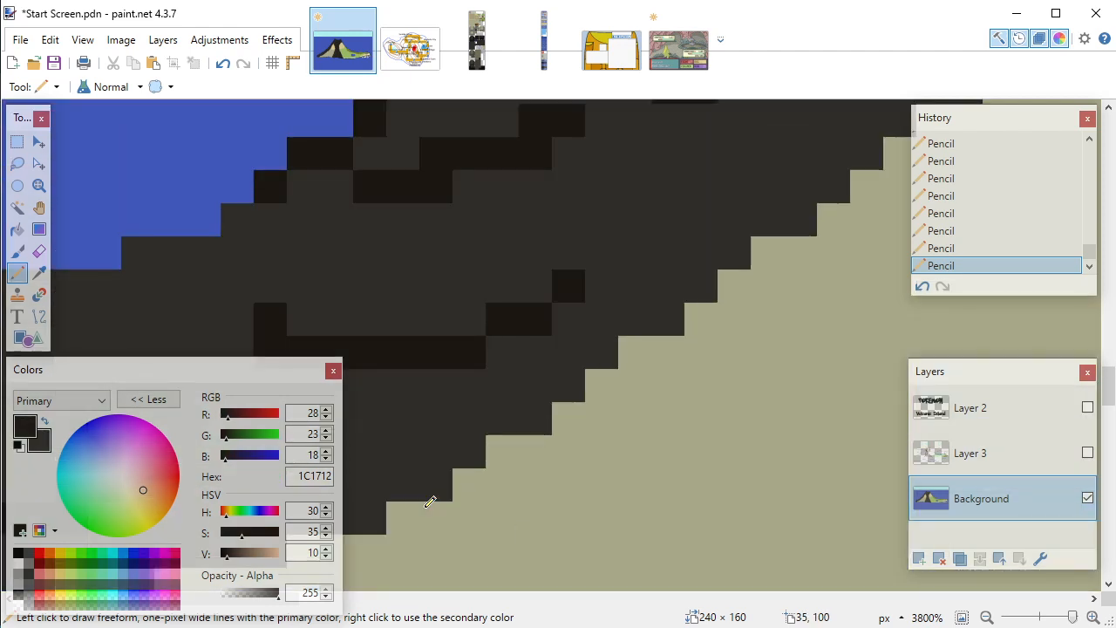
{"action": "scroll", "coordinate": [430, 503], "scroll_direction": "down", "scroll_amount": 3}
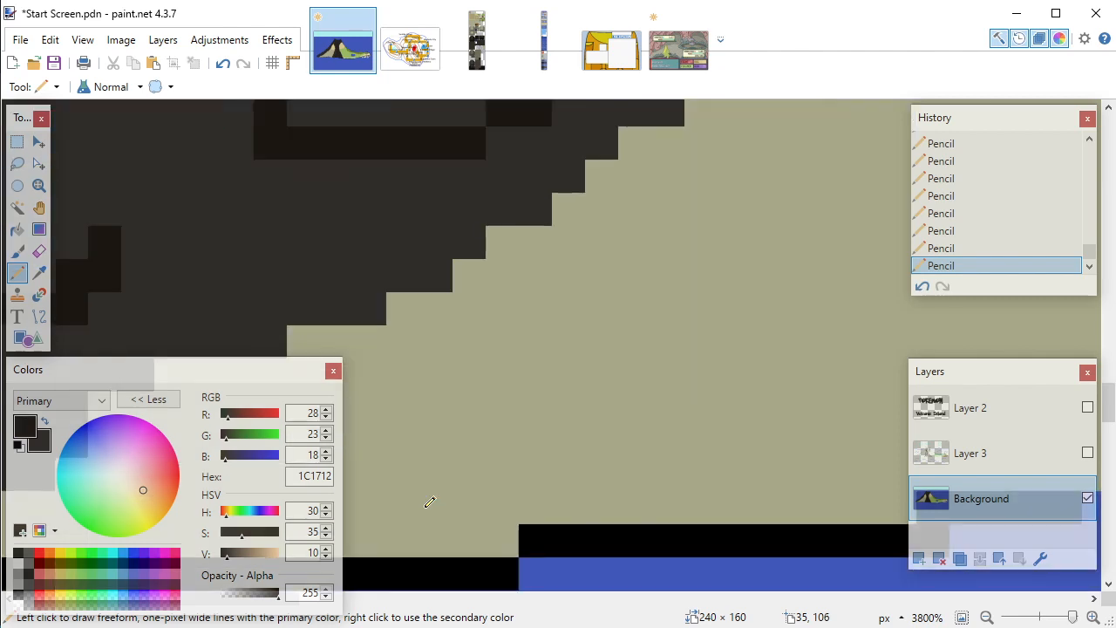
{"action": "scroll", "coordinate": [430, 503], "scroll_direction": "up", "scroll_amount": 3}
{"action": "scroll", "coordinate": [430, 502], "scroll_direction": "down", "scroll_amount": 3}
{"action": "scroll", "coordinate": [430, 502], "scroll_direction": "up", "scroll_amount": 3}
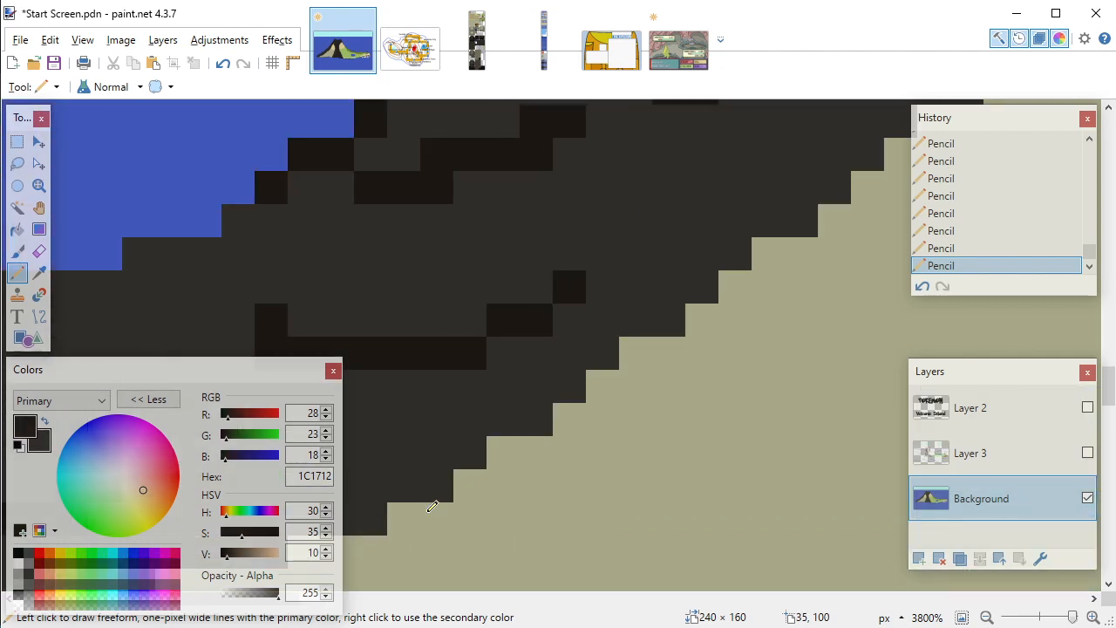
{"action": "scroll", "coordinate": [430, 504], "scroll_direction": "down", "scroll_amount": 3}
{"action": "scroll", "coordinate": [431, 502], "scroll_direction": "up", "scroll_amount": 4}
{"action": "scroll", "coordinate": [433, 498], "scroll_direction": "down", "scroll_amount": 3}
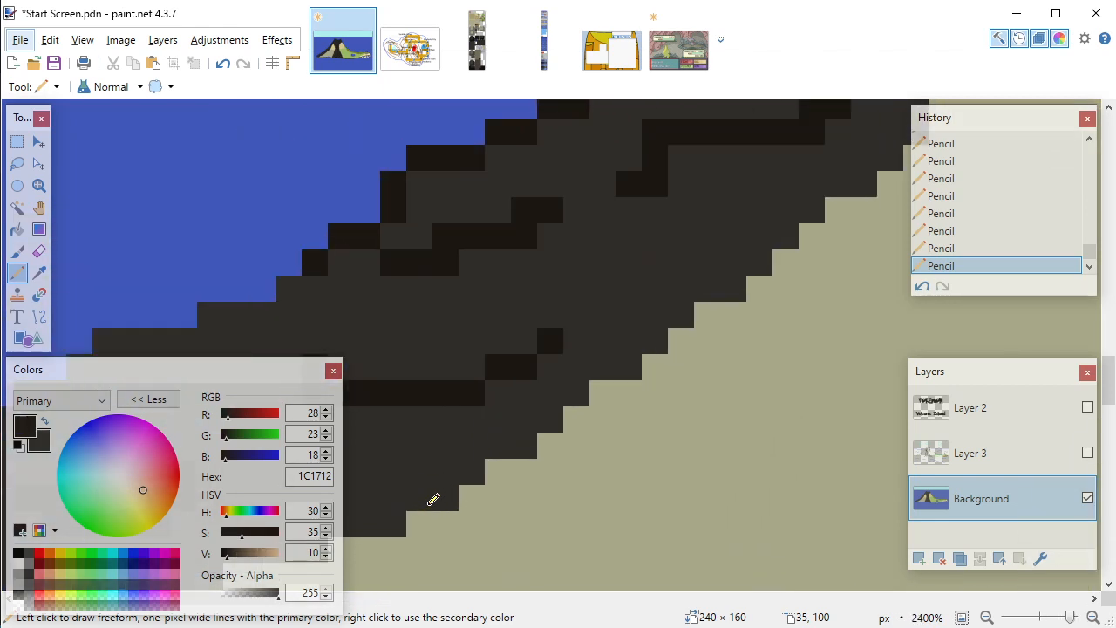
{"action": "scroll", "coordinate": [434, 498], "scroll_direction": "up", "scroll_amount": 2}
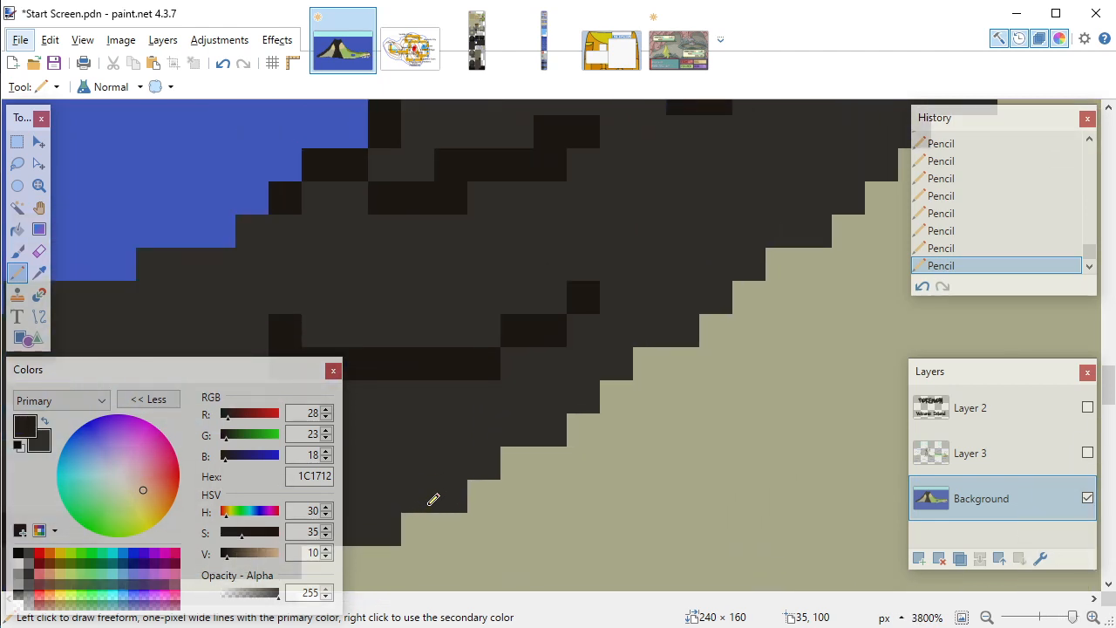
{"action": "key", "text": "alt+space"}
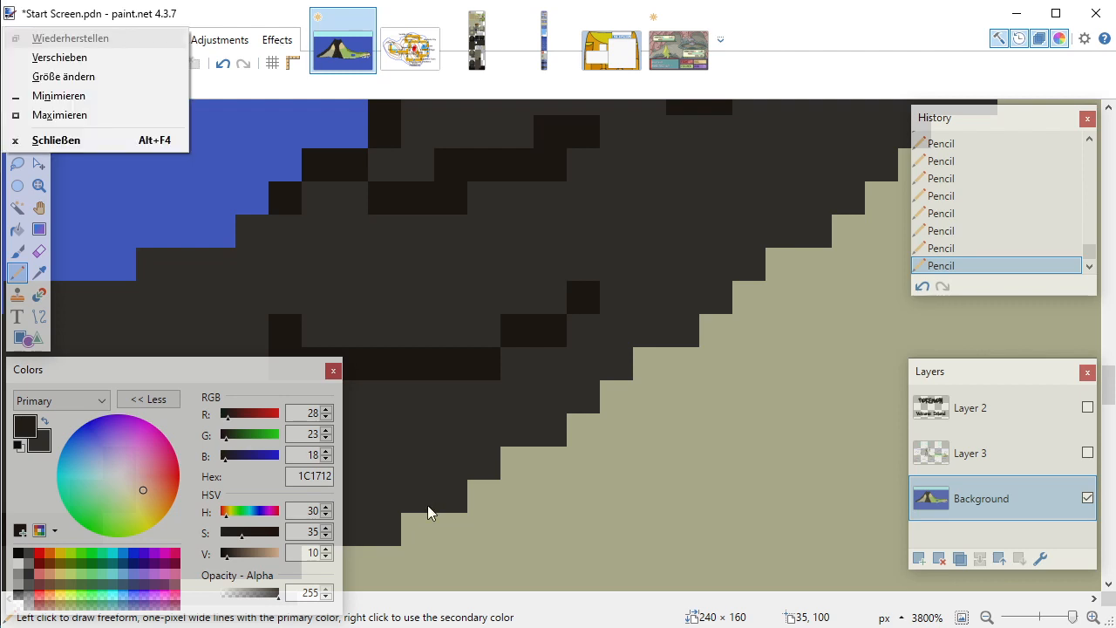
{"action": "key", "text": "Escape"}
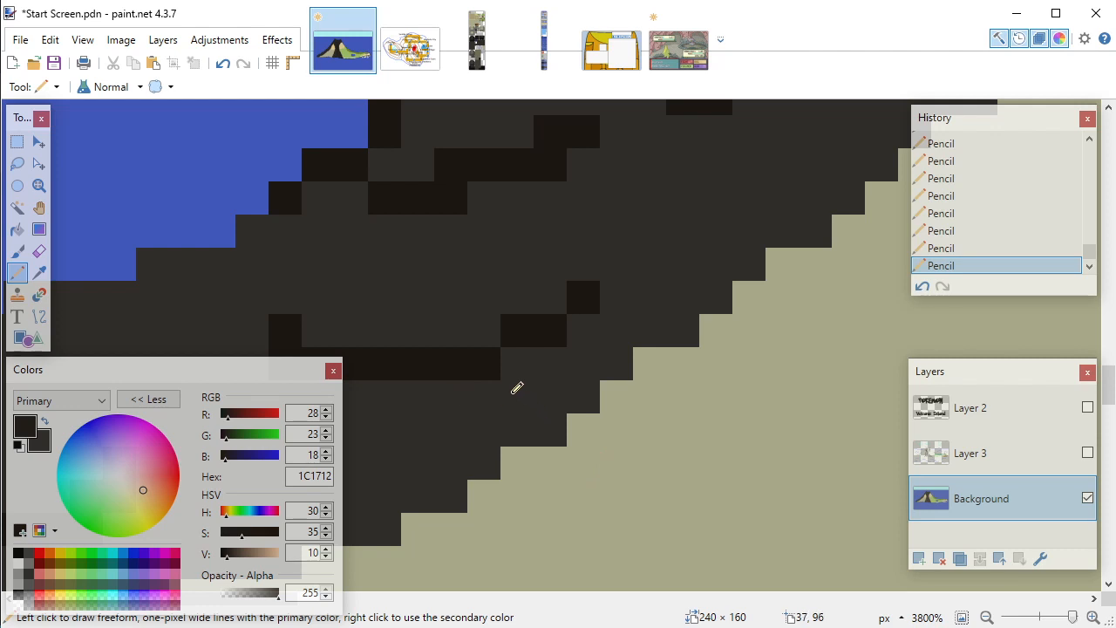
Step: Pencil the 1C1712 outline over the next single edge pixel and the three-pixel-wide step beneath it on the lower left slope
{"action": "left_click_drag", "start_coordinate": [489, 416], "coordinate": [918, 386]}
{"action": "left_click_drag", "start_coordinate": [652, 443], "coordinate": [1013, 281]}
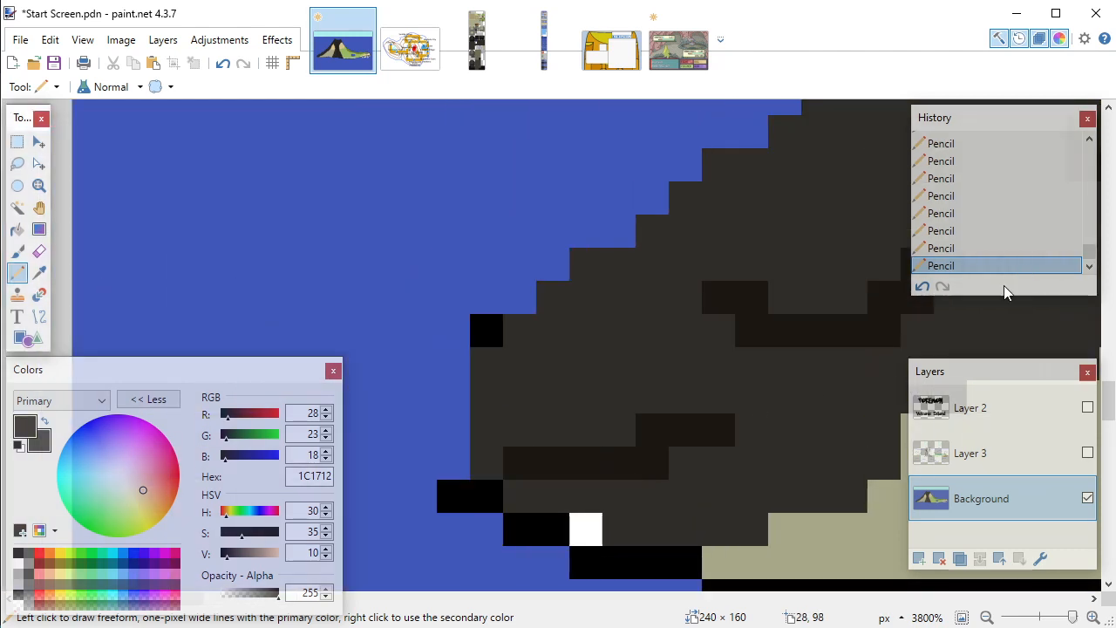
{"action": "mouse_move", "coordinate": [870, 399]}
{"action": "left_mouse_down"}
{"action": "mouse_move", "coordinate": [645, 405]}
{"action": "mouse_move", "coordinate": [631, 428]}
{"action": "left_mouse_up"}
{"action": "left_click_drag", "start_coordinate": [859, 351], "coordinate": [662, 416]}
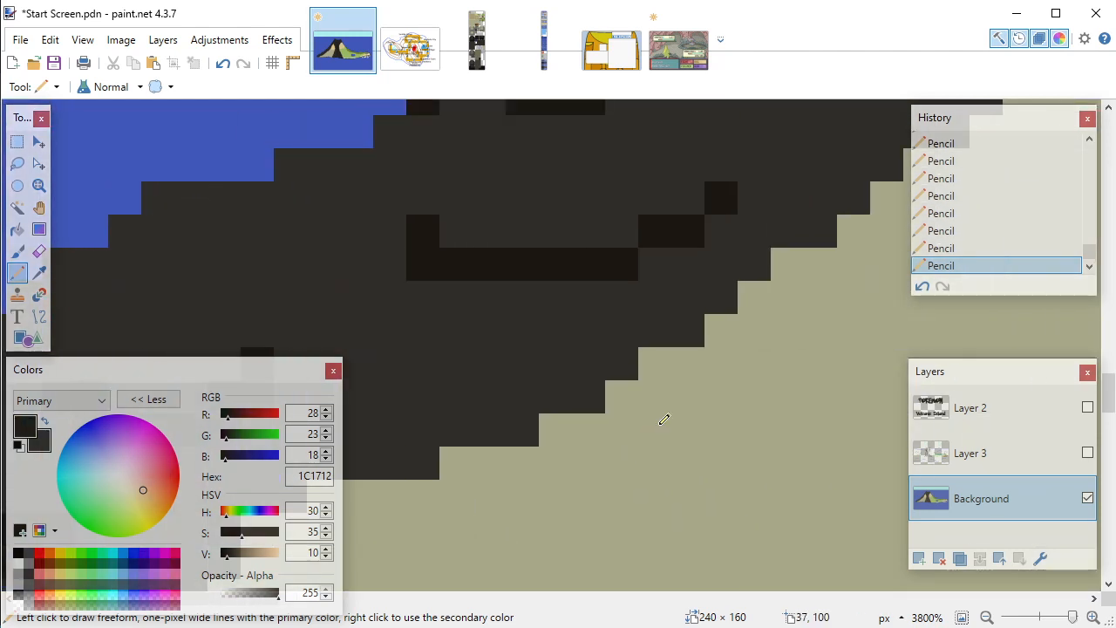
{"action": "mouse_move", "coordinate": [748, 322]}
{"action": "left_mouse_down"}
{"action": "mouse_move", "coordinate": [747, 351]}
{"action": "mouse_move", "coordinate": [612, 472]}
{"action": "left_mouse_up"}
{"action": "left_click_drag", "start_coordinate": [727, 379], "coordinate": [896, 376]}
{"action": "mouse_move", "coordinate": [412, 528]}
{"action": "left_mouse_down"}
{"action": "mouse_move", "coordinate": [675, 529]}
{"action": "mouse_move", "coordinate": [701, 463]}
{"action": "mouse_move", "coordinate": [568, 486]}
{"action": "mouse_move", "coordinate": [862, 488]}
{"action": "left_mouse_up"}
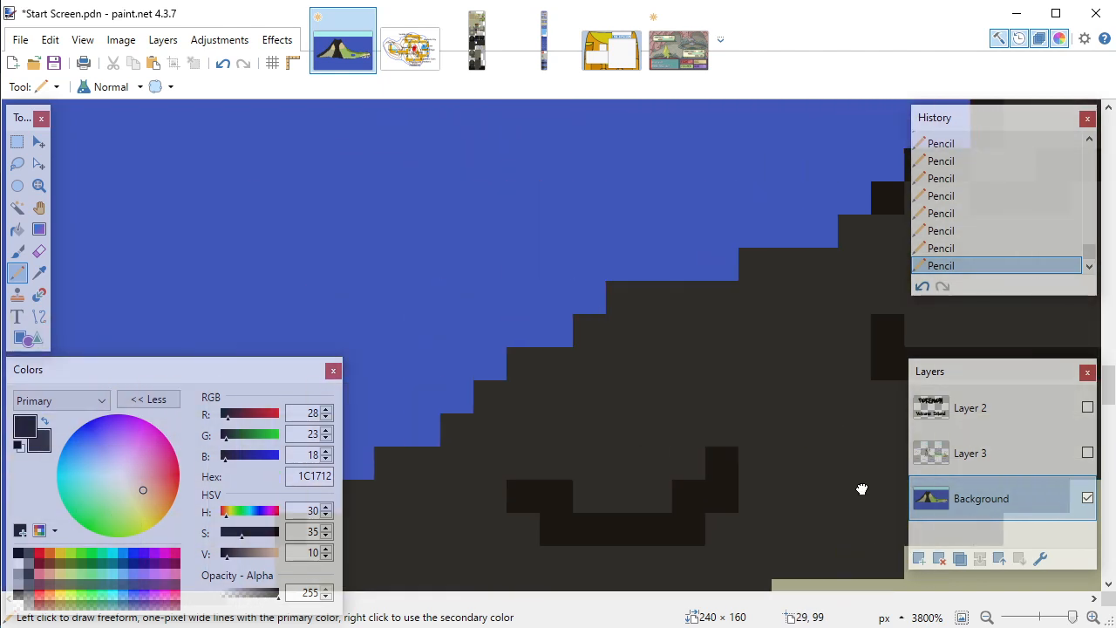
{"action": "left_click", "coordinate": [855, 234]}
{"action": "left_click", "coordinate": [821, 264]}
{"action": "left_click", "coordinate": [787, 264]}
{"action": "left_click", "coordinate": [755, 263]}
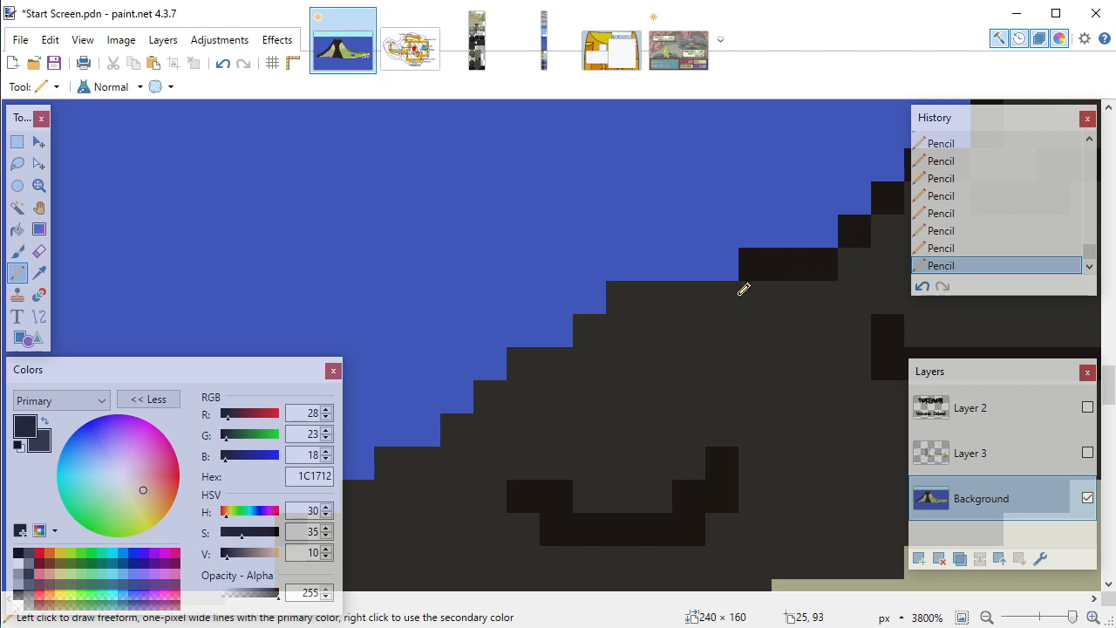
Step: Continue the 1C1712 outline along the four-pixel-wide ledge and the single edge pixel below it on the lower left slope
{"action": "left_click", "coordinate": [735, 297]}
{"action": "left_click", "coordinate": [689, 297]}
{"action": "left_click", "coordinate": [657, 296]}
{"action": "left_click", "coordinate": [633, 298]}
{"action": "left_click", "coordinate": [593, 327]}
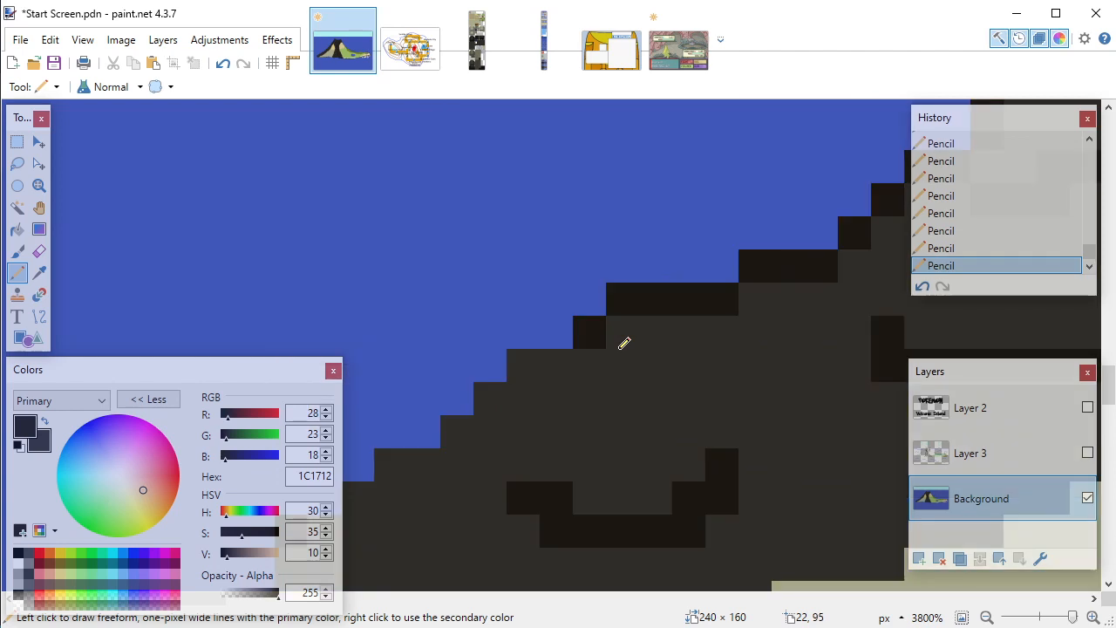
Step: Collapse the Colors window to its compact form
{"action": "scroll", "coordinate": [624, 344], "scroll_direction": "up", "scroll_amount": 3}
{"action": "scroll", "coordinate": [625, 344], "scroll_direction": "down", "scroll_amount": 4}
{"action": "scroll", "coordinate": [624, 343], "scroll_direction": "down", "scroll_amount": 2}
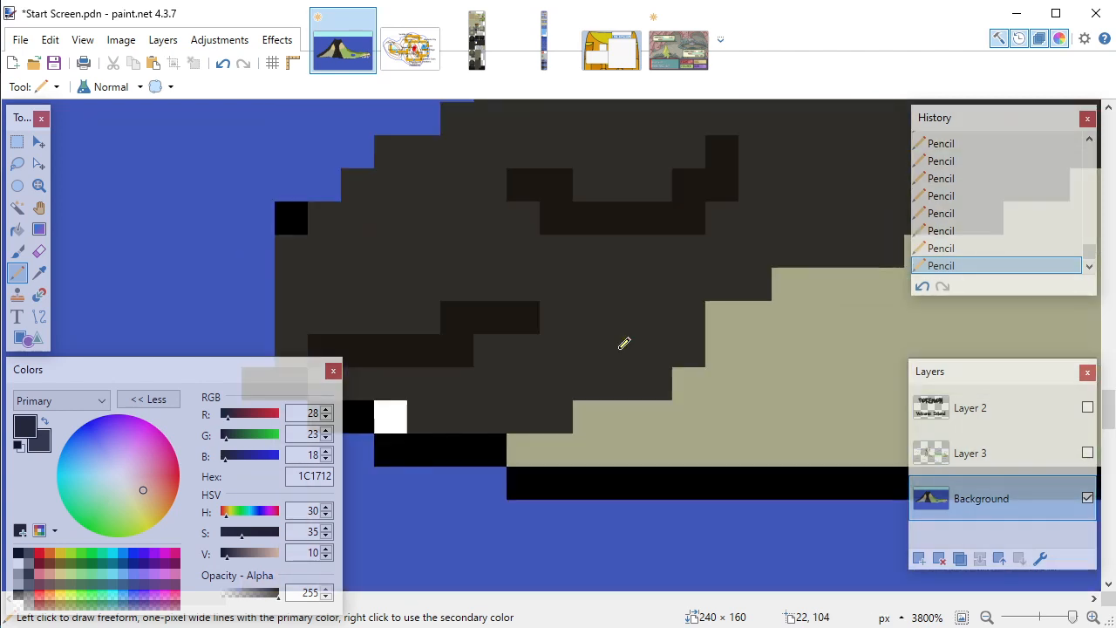
{"action": "scroll", "coordinate": [624, 344], "scroll_direction": "up", "scroll_amount": 2}
{"action": "scroll", "coordinate": [624, 344], "scroll_direction": "down", "scroll_amount": 1}
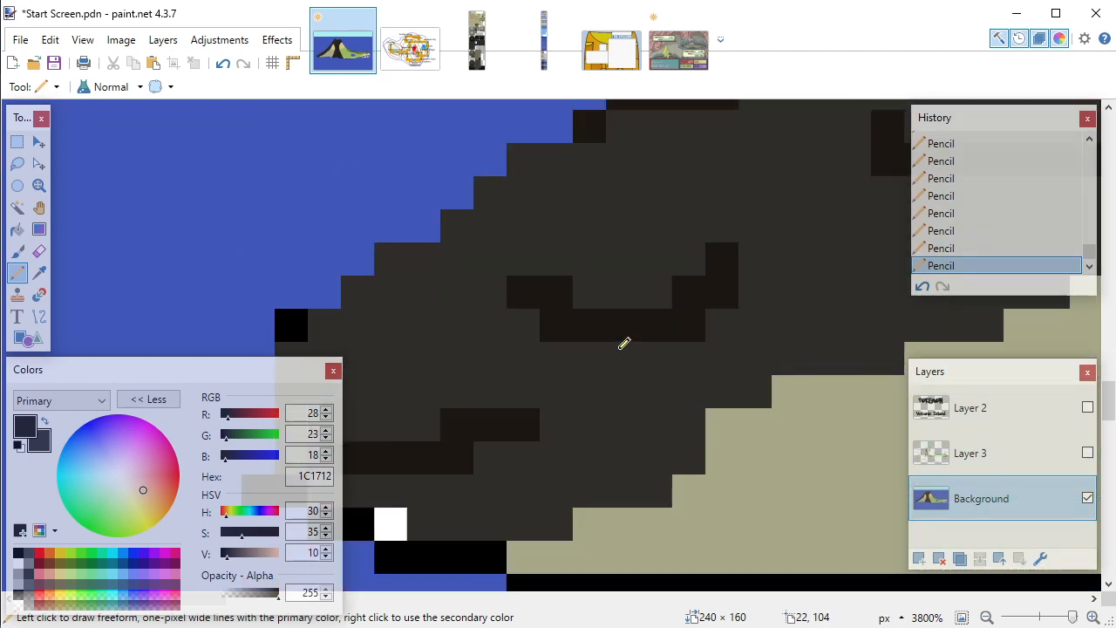
{"action": "left_click", "coordinate": [148, 399]}
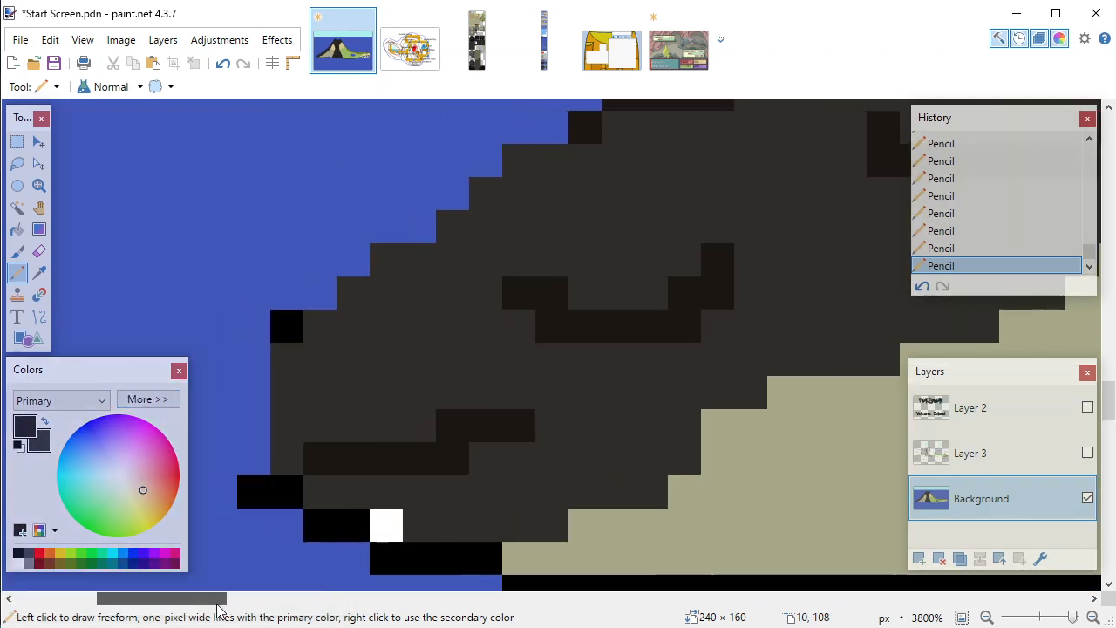
Step: Outline the remaining staircase edge down to the left slope's foot and the four-pixel vertical edge at its tip in 1C1712
{"action": "left_click_drag", "start_coordinate": [218, 610], "coordinate": [204, 610]}
{"action": "mouse_move", "coordinate": [662, 155]}
{"action": "left_mouse_down"}
{"action": "mouse_move", "coordinate": [556, 244]}
{"action": "mouse_move", "coordinate": [514, 254]}
{"action": "left_mouse_up"}
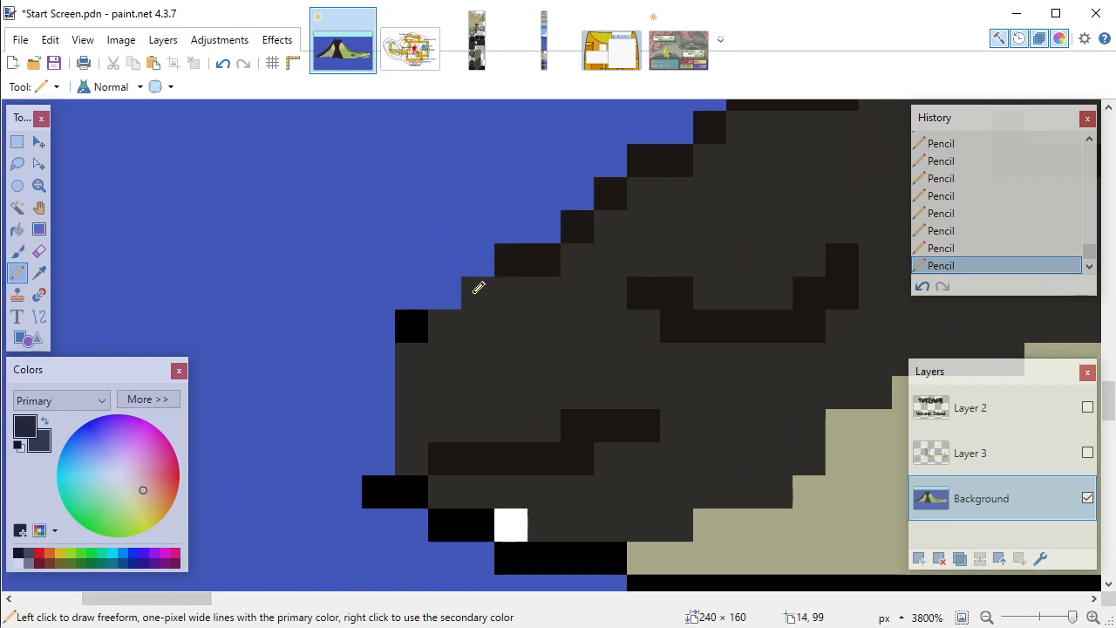
{"action": "mouse_move", "coordinate": [478, 287]}
{"action": "left_mouse_down"}
{"action": "mouse_move", "coordinate": [450, 324]}
{"action": "mouse_move", "coordinate": [423, 434]}
{"action": "mouse_move", "coordinate": [421, 418]}
{"action": "left_mouse_up"}
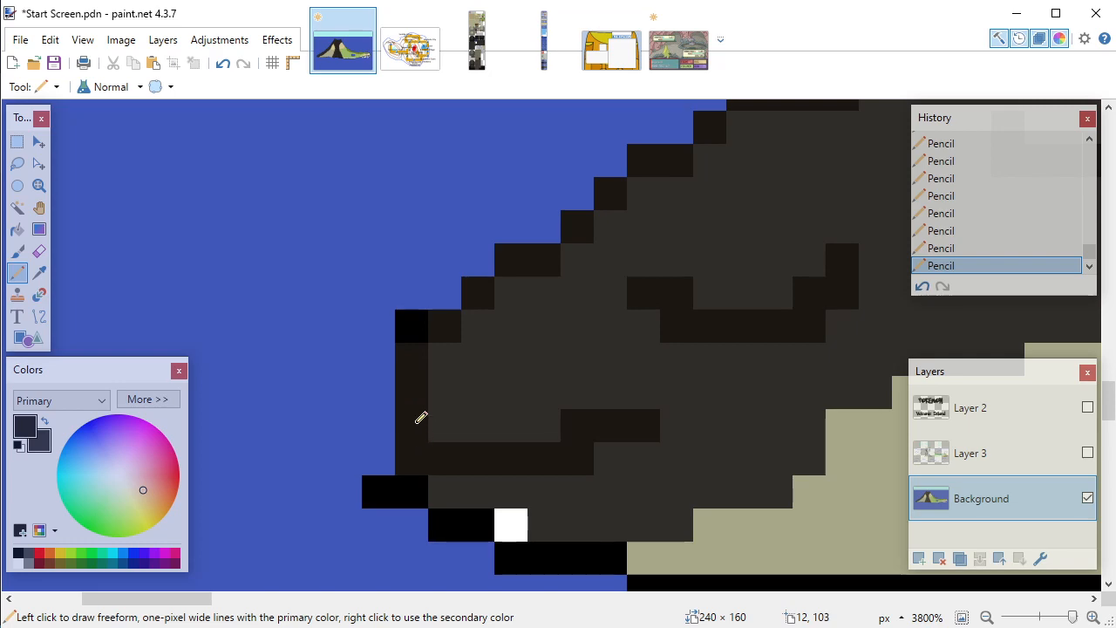
Step: Switch to Firefox, search the web for "paint.net side scrolling" in a new tab, close that tab and return to paint.net
{"action": "key", "text": "alt+Tab"}
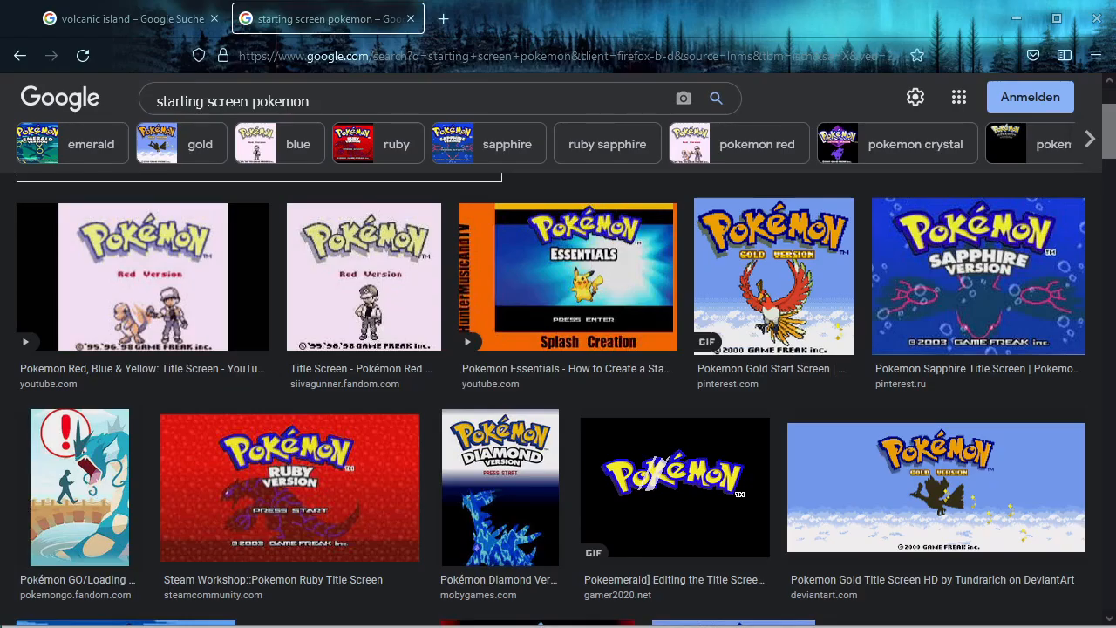
{"action": "left_click", "coordinate": [445, 19]}
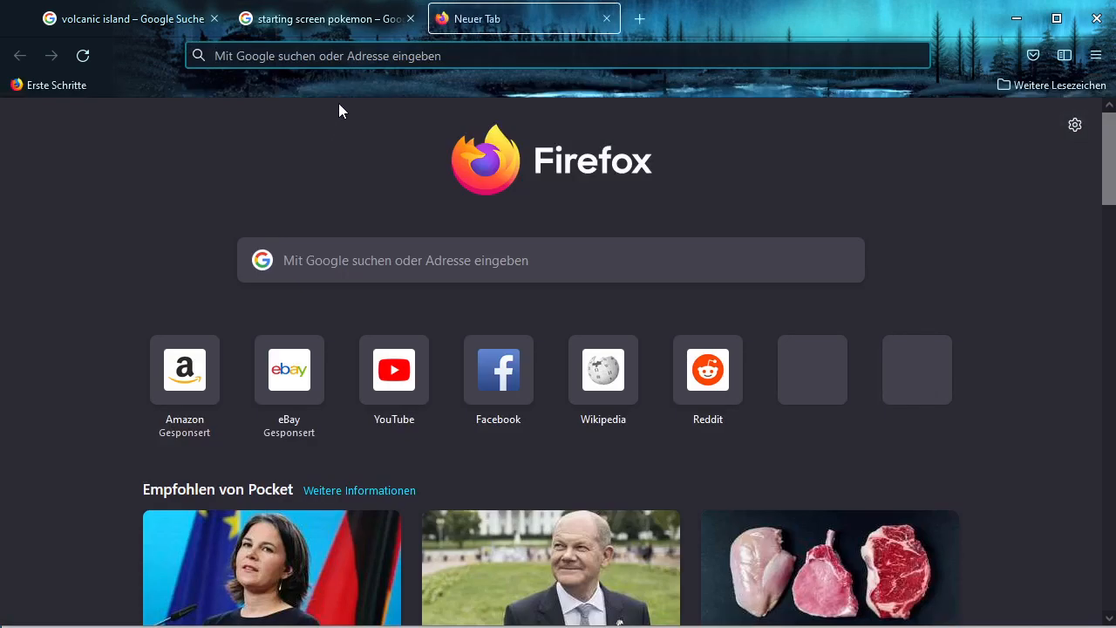
{"action": "type", "text": "pain"}
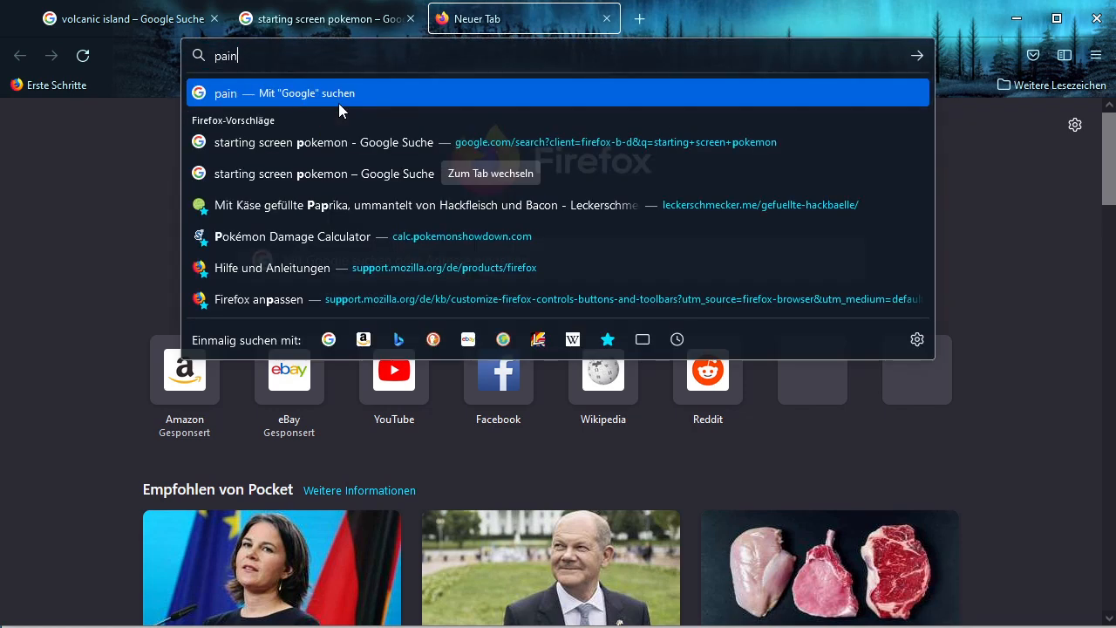
{"action": "type", "text": "t.net"}
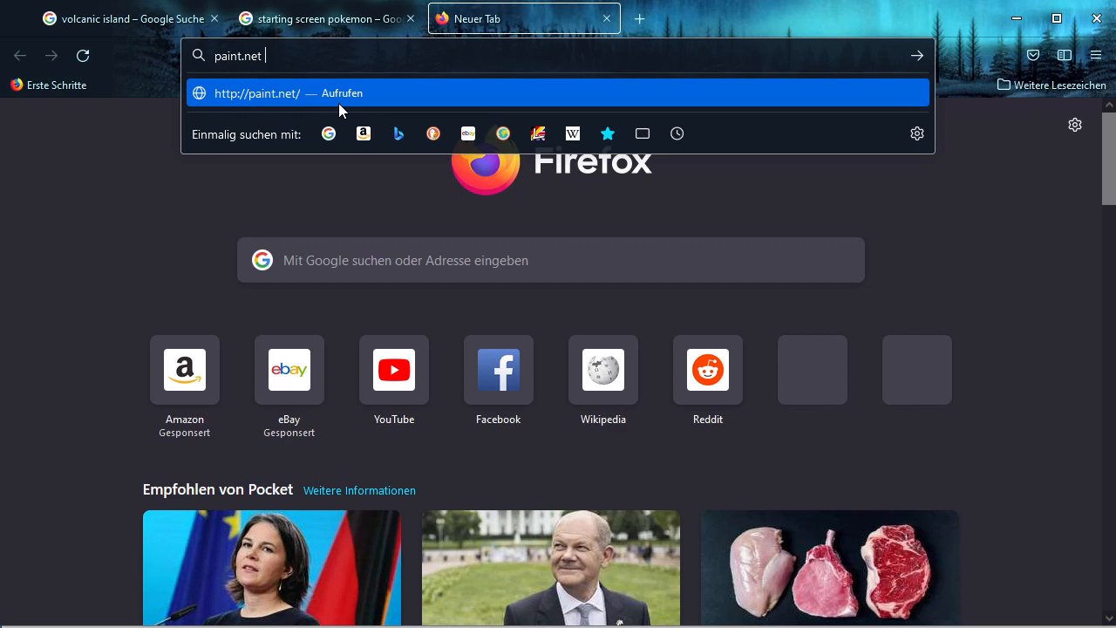
{"action": "type", "text": " side "}
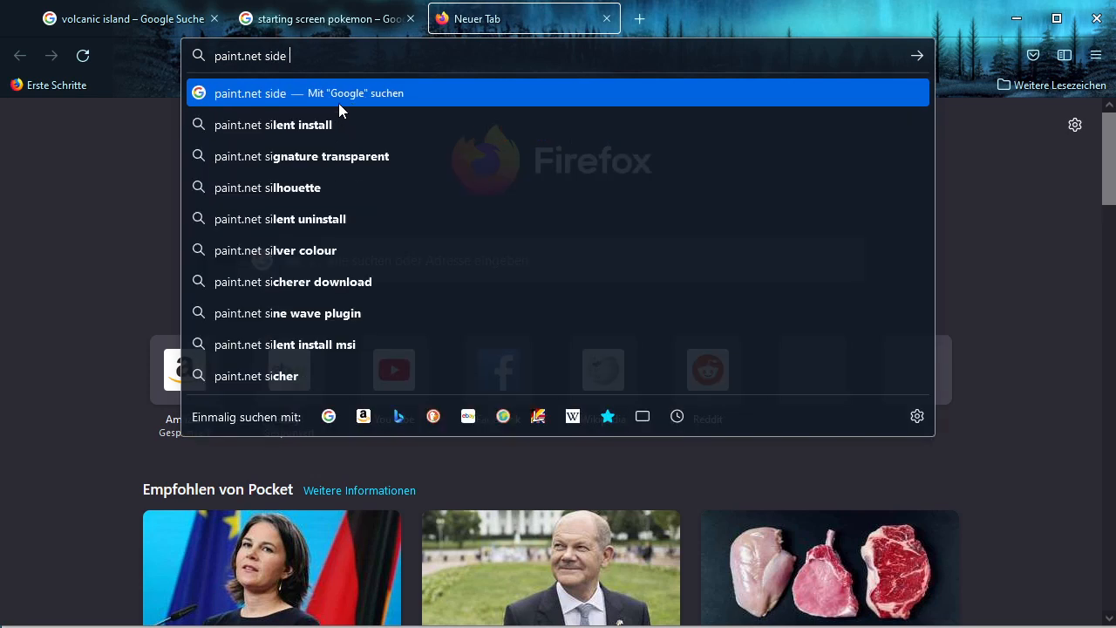
{"action": "type", "text": "scrollings"}
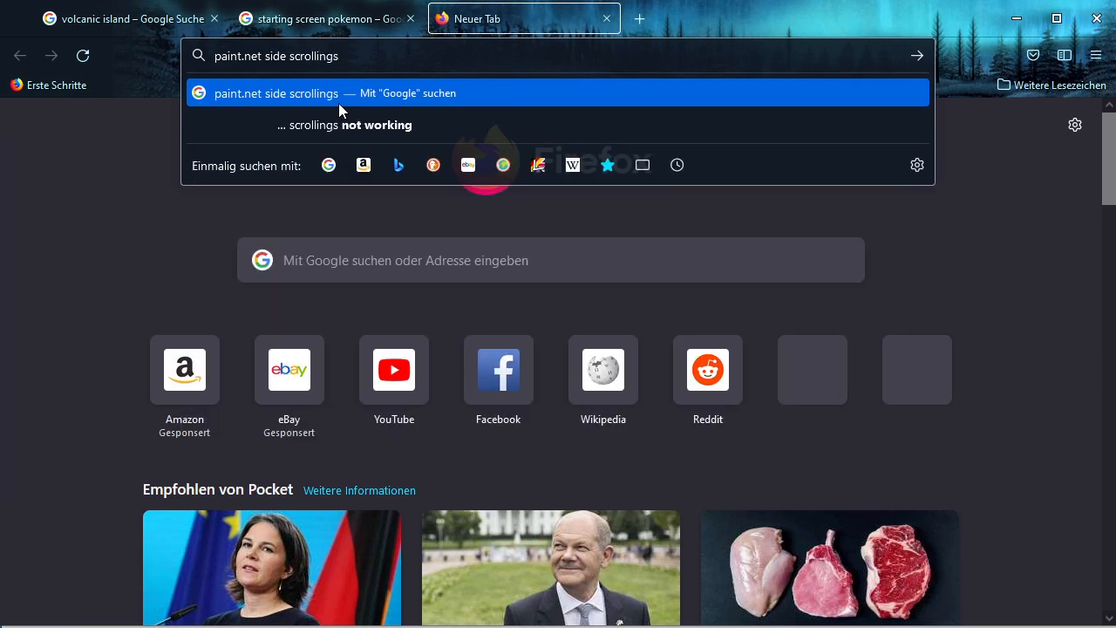
{"action": "key", "text": "BackSpace"}
{"action": "key", "text": "Return"}
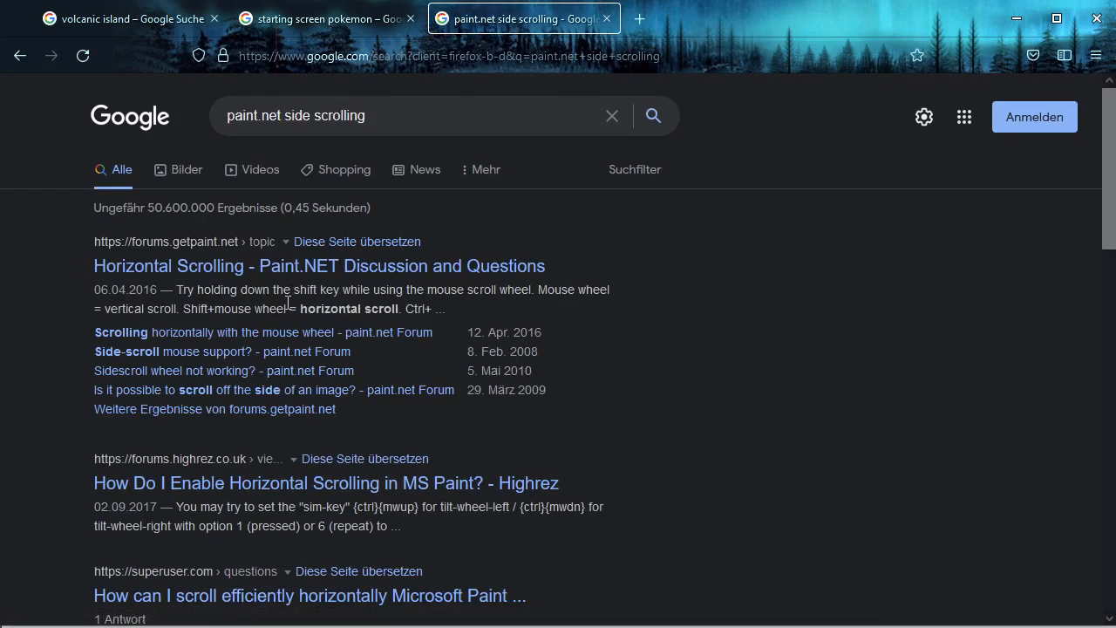
{"action": "left_click", "coordinate": [607, 18]}
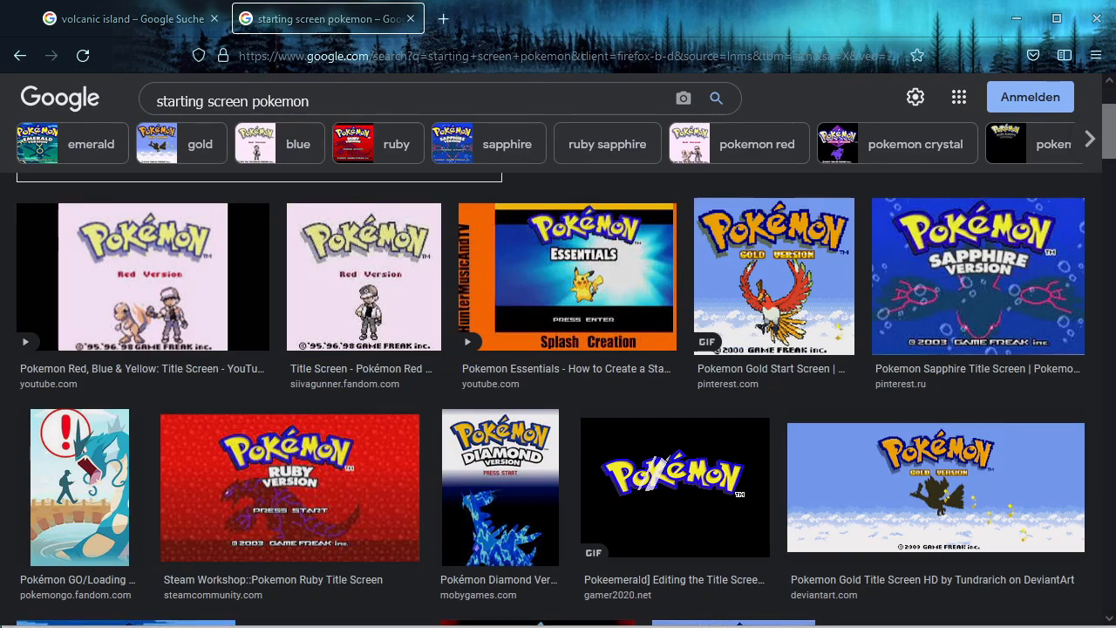
{"action": "key", "text": "alt+Tab"}
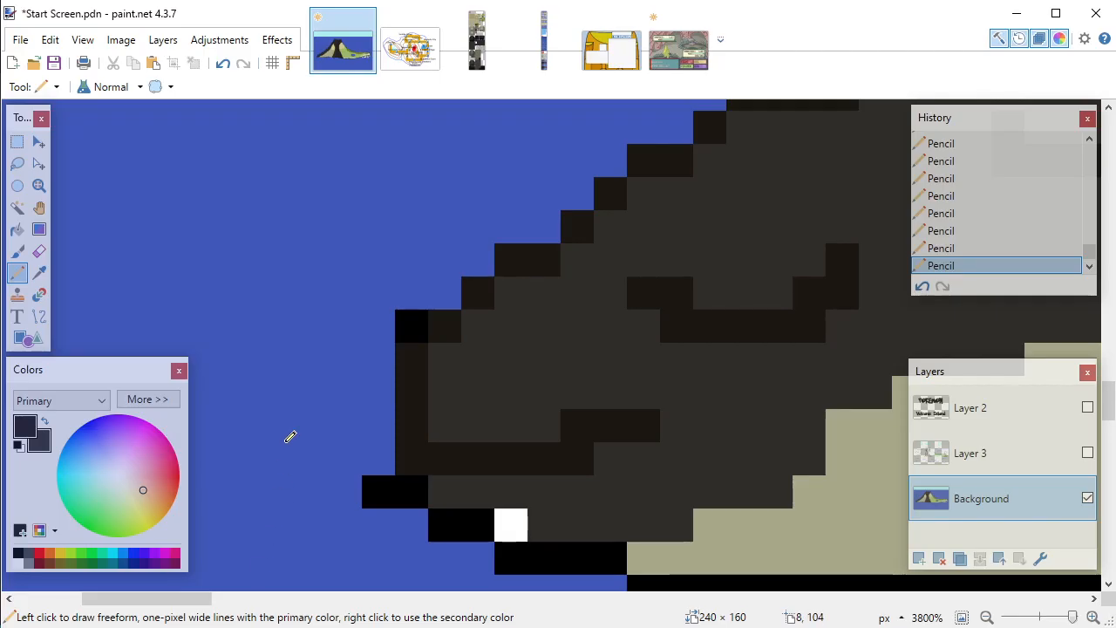
Step: Replace the black corner pixel at the left slope's tip with the sampled blue background colour, and sample the dark brown outline colour again
{"action": "scroll", "coordinate": [300, 405], "scroll_direction": "right", "scroll_amount": 2}
{"action": "scroll", "coordinate": [306, 400], "scroll_direction": "left", "scroll_amount": 4}
{"action": "scroll", "coordinate": [305, 400], "scroll_direction": "right", "scroll_amount": 8}
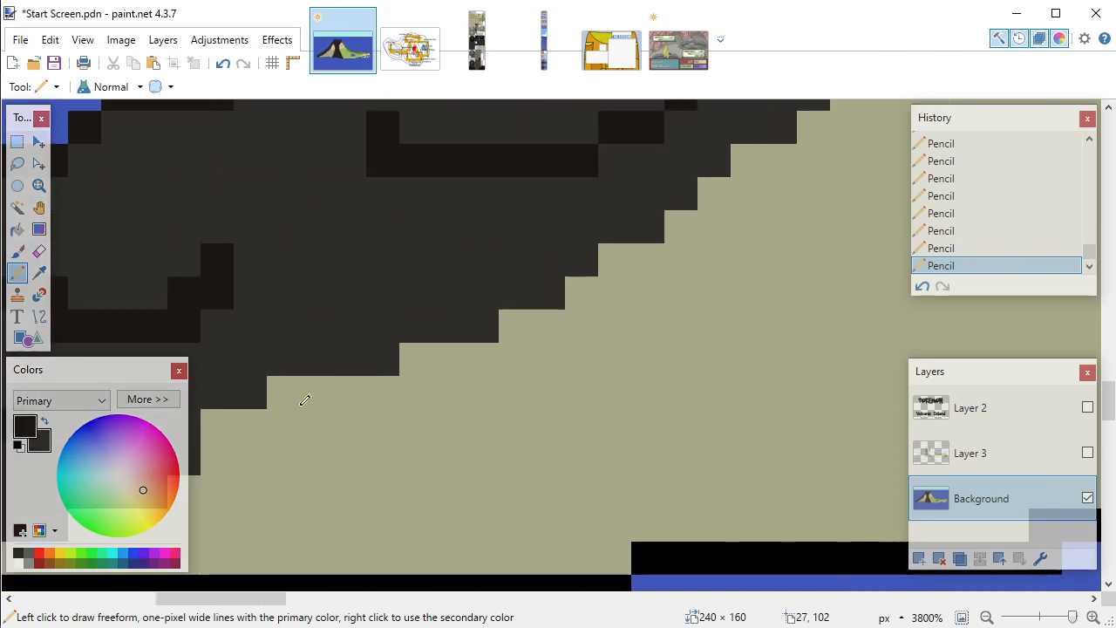
{"action": "scroll", "coordinate": [306, 400], "scroll_direction": "left", "scroll_amount": 7}
{"action": "scroll", "coordinate": [305, 401], "scroll_direction": "right", "scroll_amount": 2}
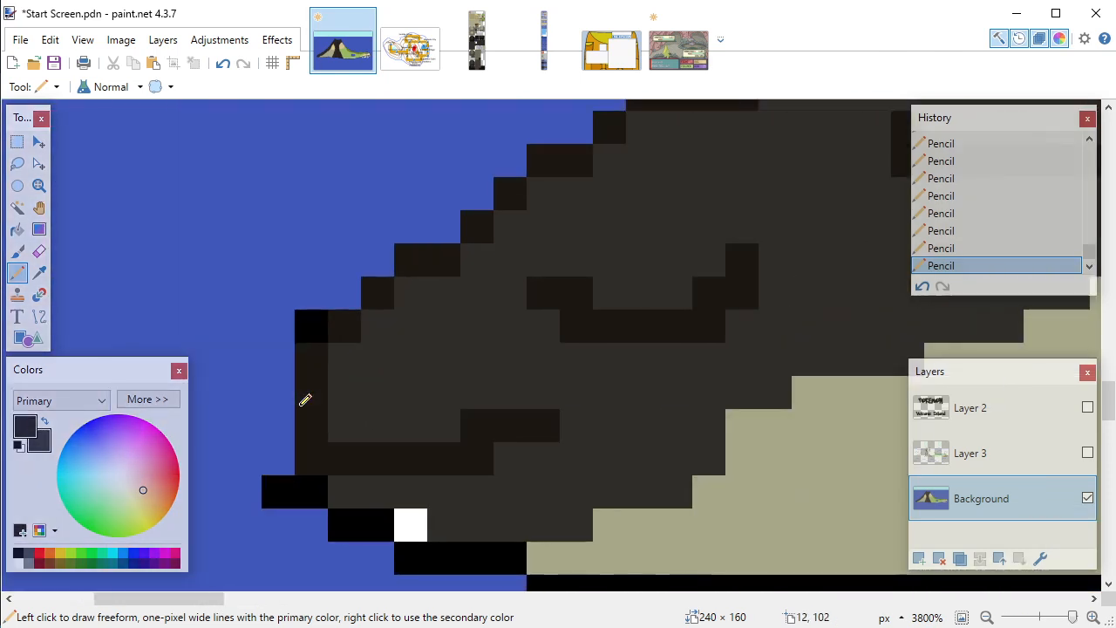
{"action": "key", "text": "k"}
{"action": "left_click", "coordinate": [312, 388]}
{"action": "left_click", "coordinate": [276, 317]}
{"action": "key", "text": "p"}
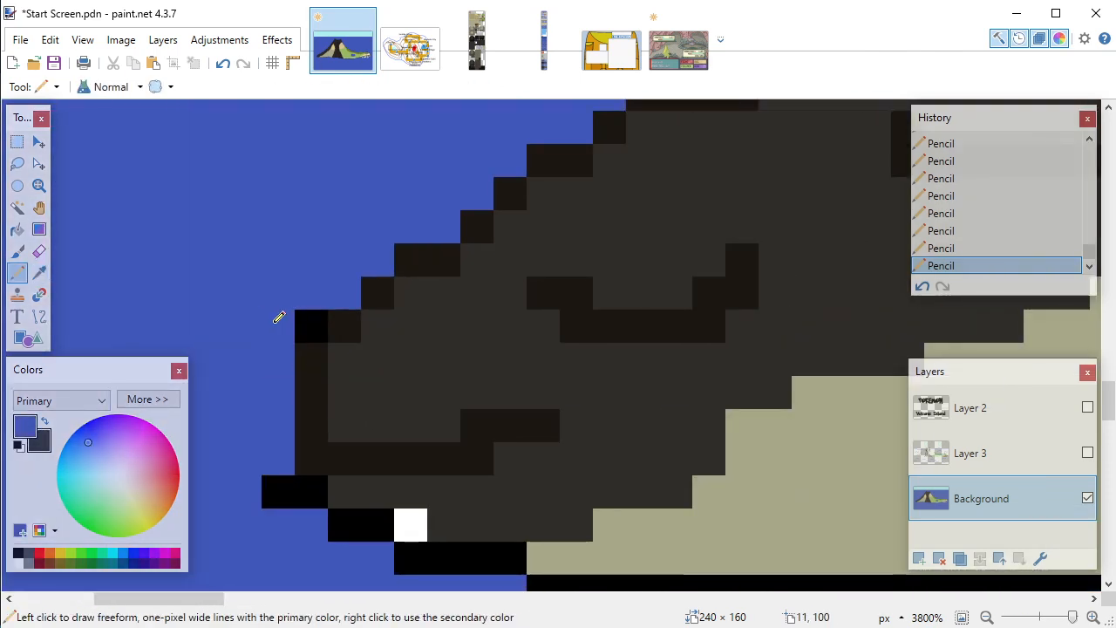
{"action": "left_click", "coordinate": [305, 319]}
{"action": "key", "text": "k"}
{"action": "left_click", "coordinate": [313, 376]}
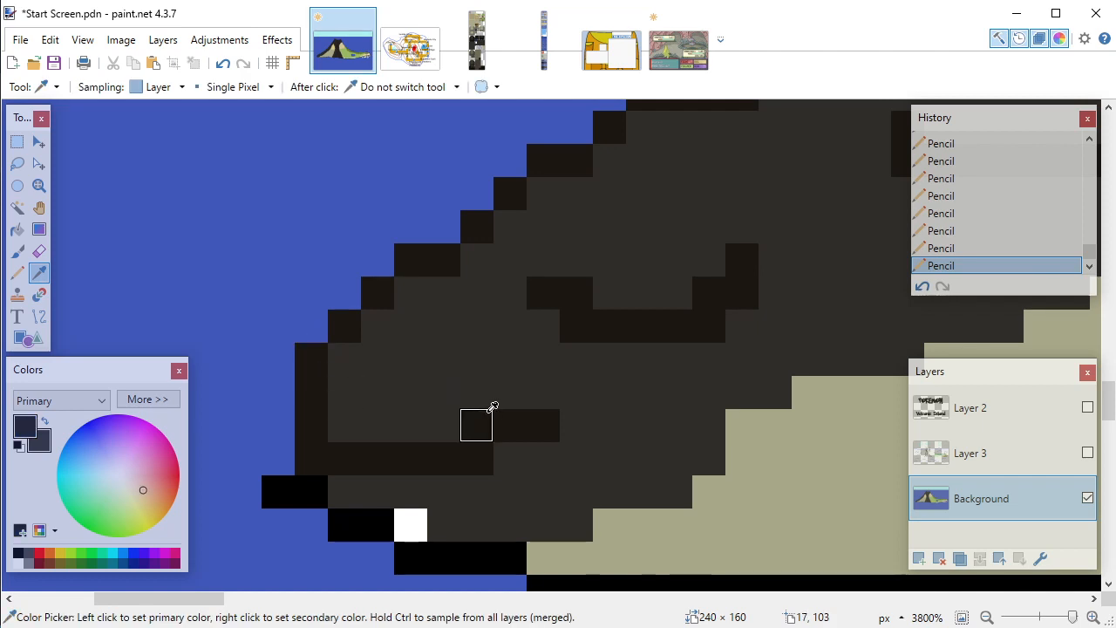
Step: Sample the brown shading colour from the shaded crack high on the volcano's left slope and switch to the Pencil
{"action": "scroll", "coordinate": [491, 409], "scroll_direction": "down", "scroll_amount": 4}
{"action": "left_click", "coordinate": [460, 432]}
{"action": "scroll", "coordinate": [554, 418], "scroll_direction": "down", "scroll_amount": 4}
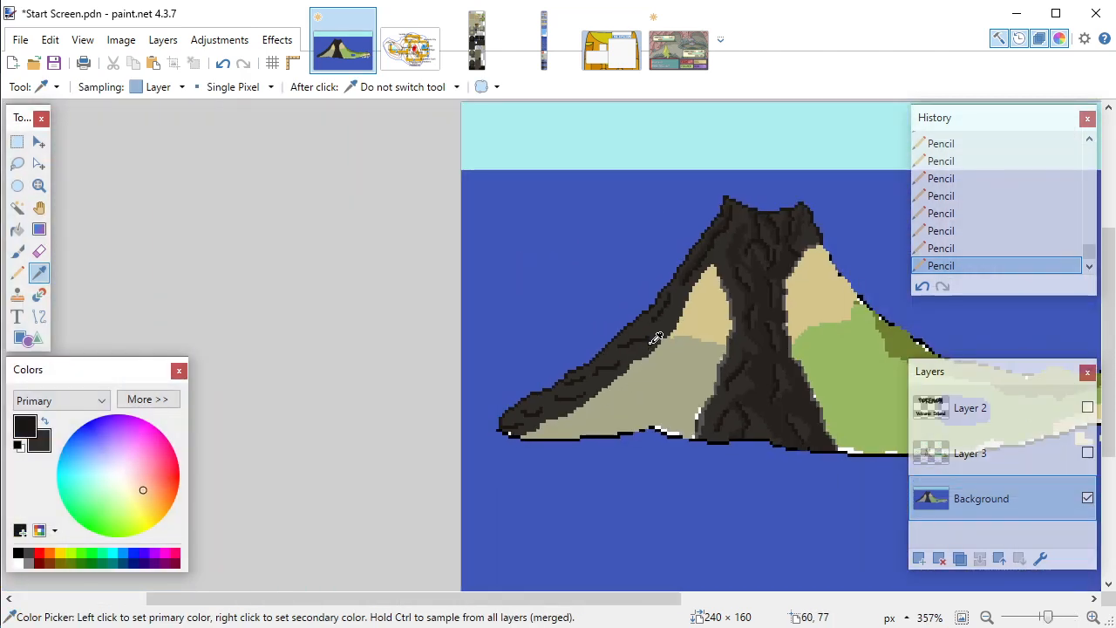
{"action": "scroll", "coordinate": [673, 306], "scroll_direction": "up", "scroll_amount": 6}
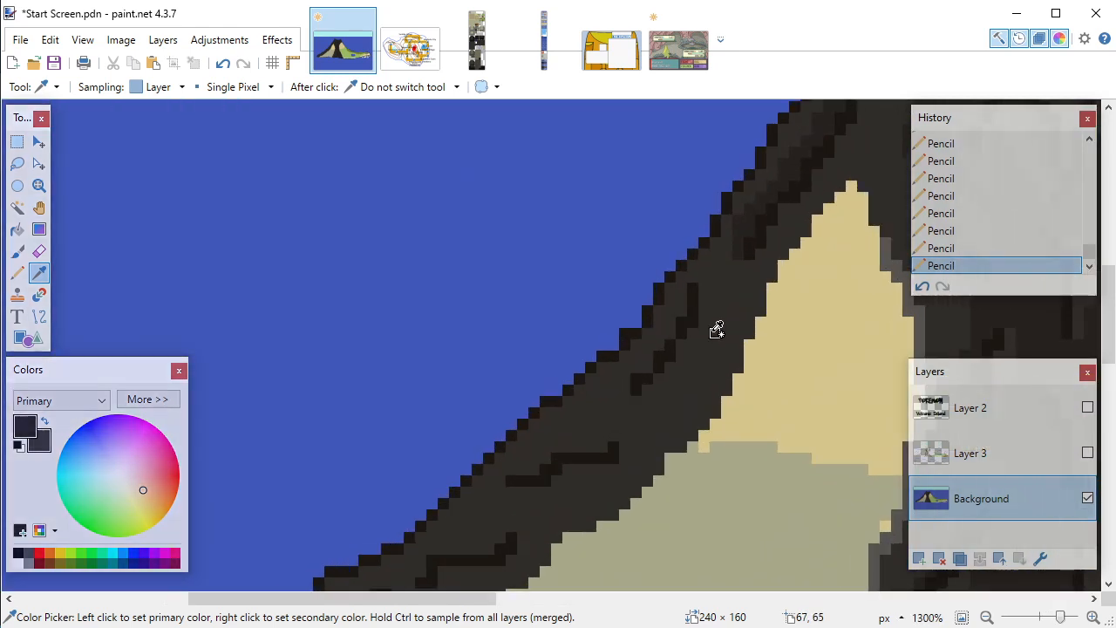
{"action": "scroll", "coordinate": [787, 311], "scroll_direction": "up", "scroll_amount": 2}
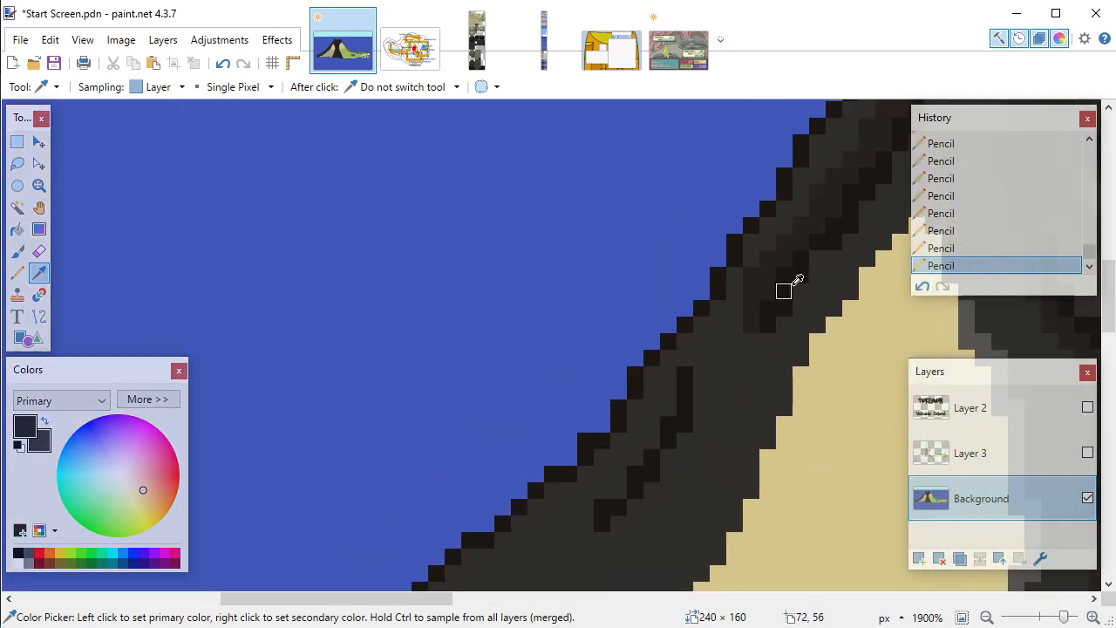
{"action": "left_click", "coordinate": [808, 289]}
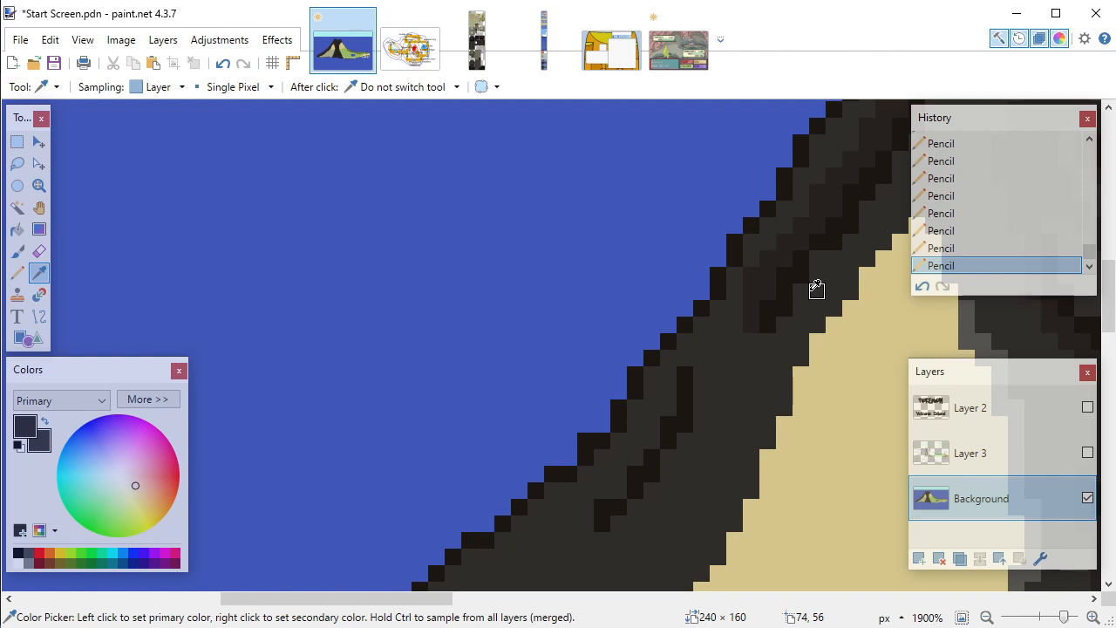
{"action": "key", "text": "p"}
{"action": "scroll", "coordinate": [663, 340], "scroll_direction": "down", "scroll_amount": 2}
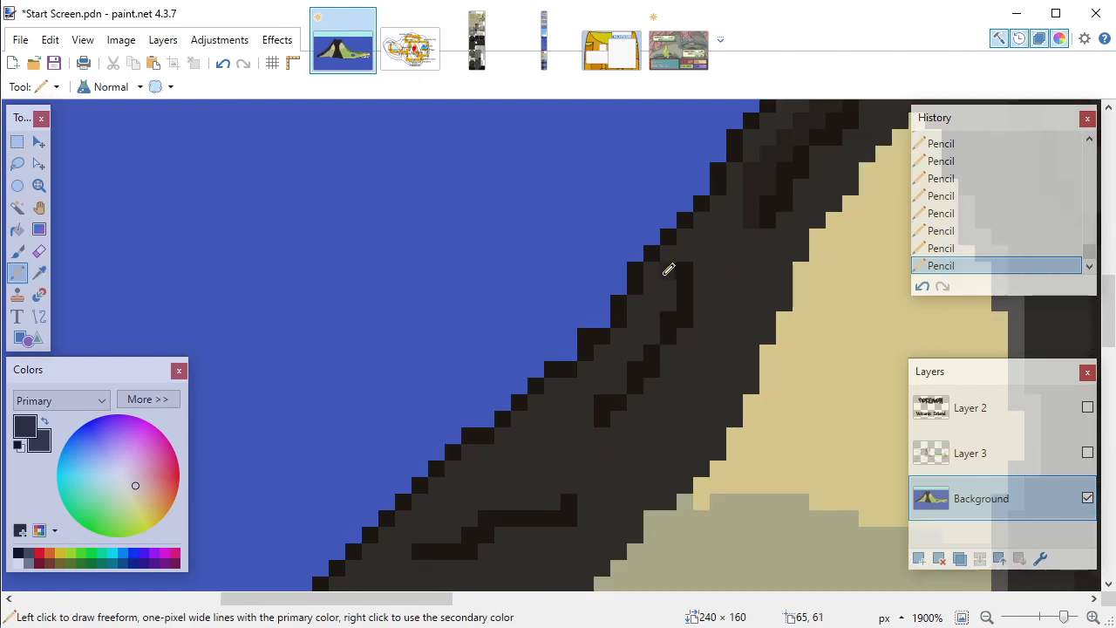
Step: Shade the rock along the outer side of the steep crack below the already shaded one on the left slope
{"action": "left_click_drag", "start_coordinate": [668, 270], "coordinate": [651, 324]}
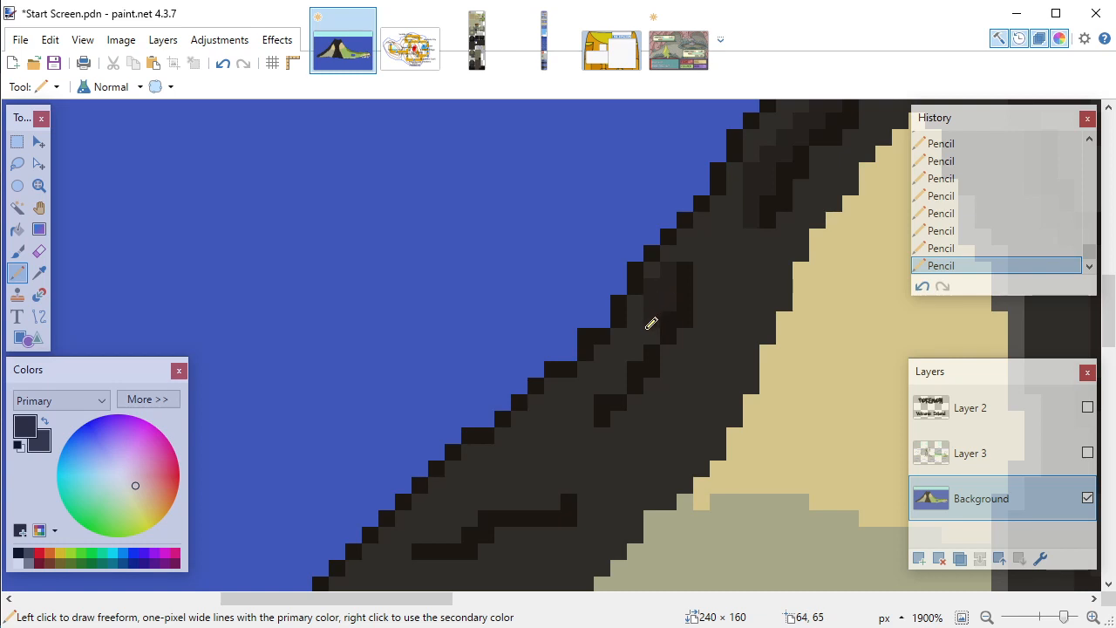
{"action": "left_click", "coordinate": [647, 330]}
{"action": "left_click", "coordinate": [642, 306]}
{"action": "left_click", "coordinate": [653, 270]}
{"action": "mouse_move", "coordinate": [639, 321]}
{"action": "left_mouse_down"}
{"action": "mouse_move", "coordinate": [616, 358]}
{"action": "mouse_move", "coordinate": [618, 337]}
{"action": "mouse_move", "coordinate": [631, 335]}
{"action": "mouse_move", "coordinate": [575, 338]}
{"action": "mouse_move", "coordinate": [625, 361]}
{"action": "mouse_move", "coordinate": [620, 341]}
{"action": "mouse_move", "coordinate": [618, 374]}
{"action": "left_mouse_up"}
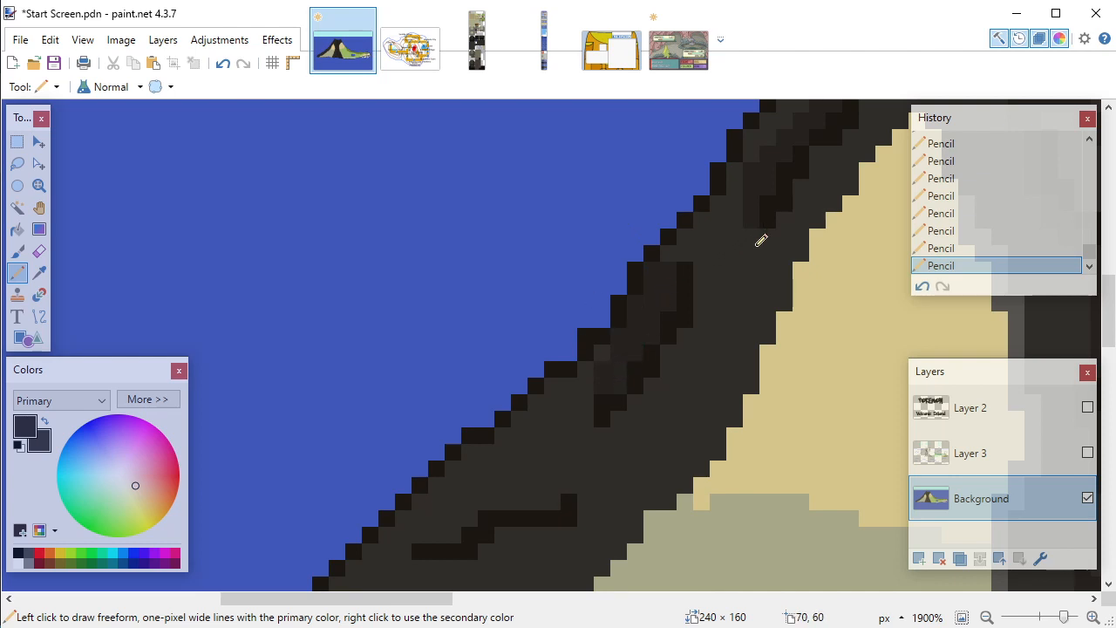
{"action": "scroll", "coordinate": [761, 241], "scroll_direction": "up", "scroll_amount": 2}
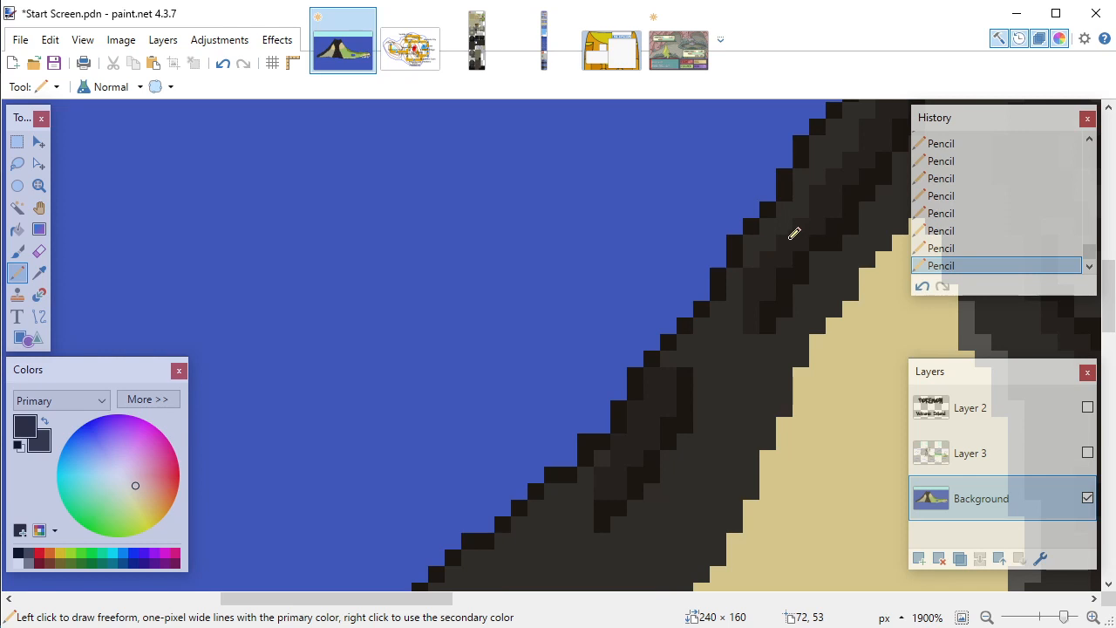
{"action": "scroll", "coordinate": [600, 411], "scroll_direction": "down", "scroll_amount": 2}
{"action": "scroll", "coordinate": [615, 321], "scroll_direction": "up", "scroll_amount": 1}
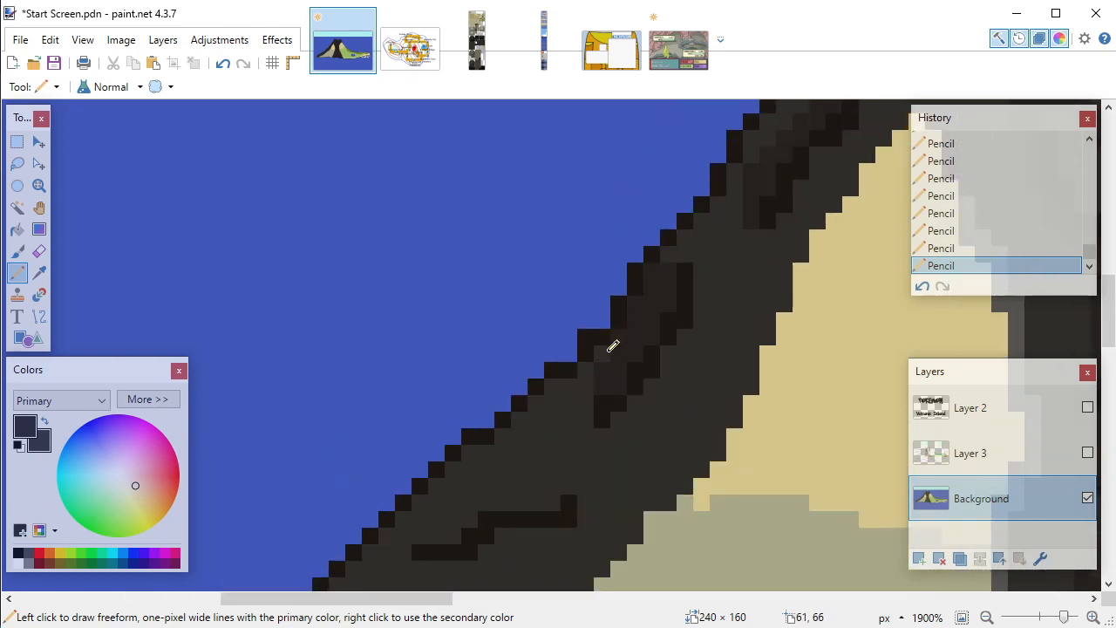
{"action": "scroll", "coordinate": [610, 342], "scroll_direction": "down", "scroll_amount": 1}
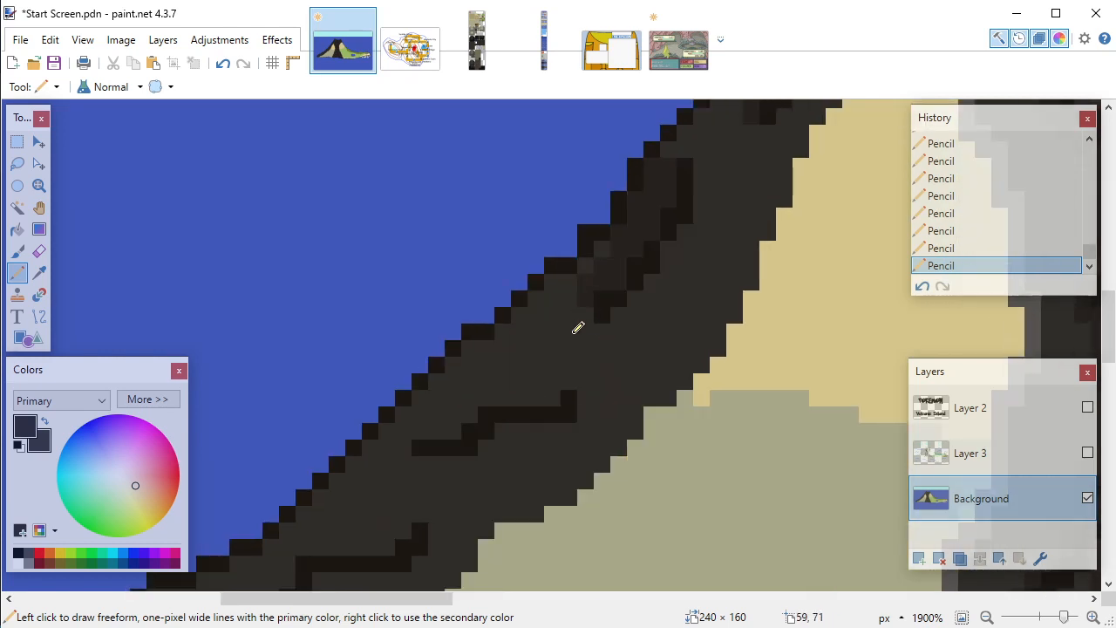
Step: Shade the rock just above the two long cracks in the middle of the left slope with the sampled brown
{"action": "left_click_drag", "start_coordinate": [565, 380], "coordinate": [413, 438]}
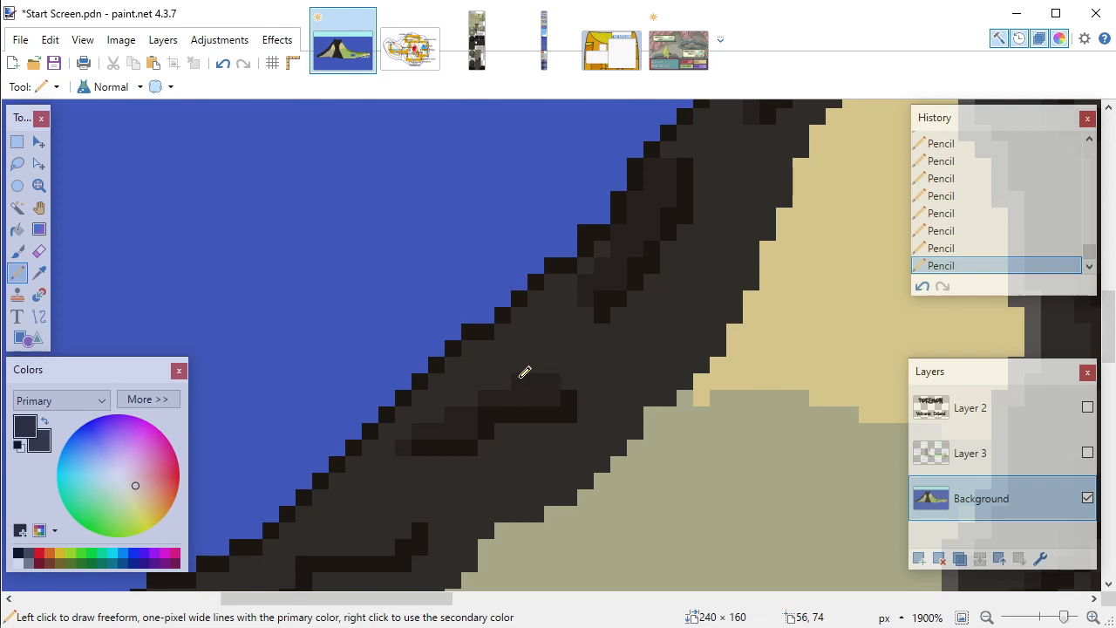
{"action": "scroll", "coordinate": [526, 375], "scroll_direction": "down", "scroll_amount": 3}
{"action": "left_click_drag", "start_coordinate": [424, 600], "coordinate": [380, 602]}
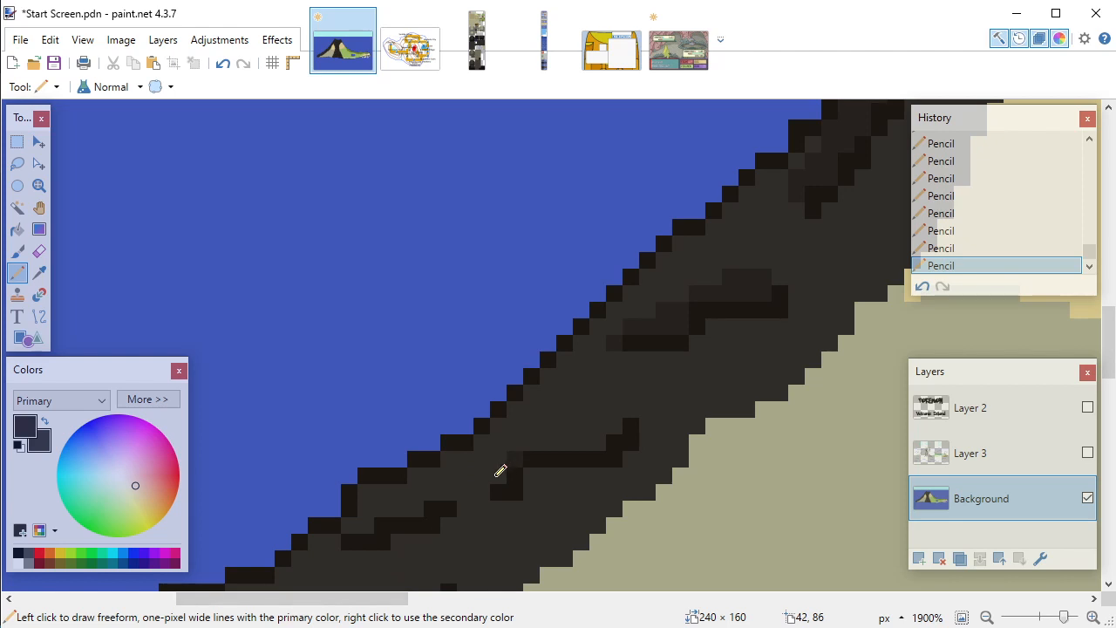
{"action": "mouse_move", "coordinate": [500, 471]}
{"action": "left_mouse_down"}
{"action": "mouse_move", "coordinate": [541, 439]}
{"action": "mouse_move", "coordinate": [598, 436]}
{"action": "mouse_move", "coordinate": [586, 426]}
{"action": "mouse_move", "coordinate": [538, 448]}
{"action": "mouse_move", "coordinate": [527, 426]}
{"action": "mouse_move", "coordinate": [496, 470]}
{"action": "left_mouse_up"}
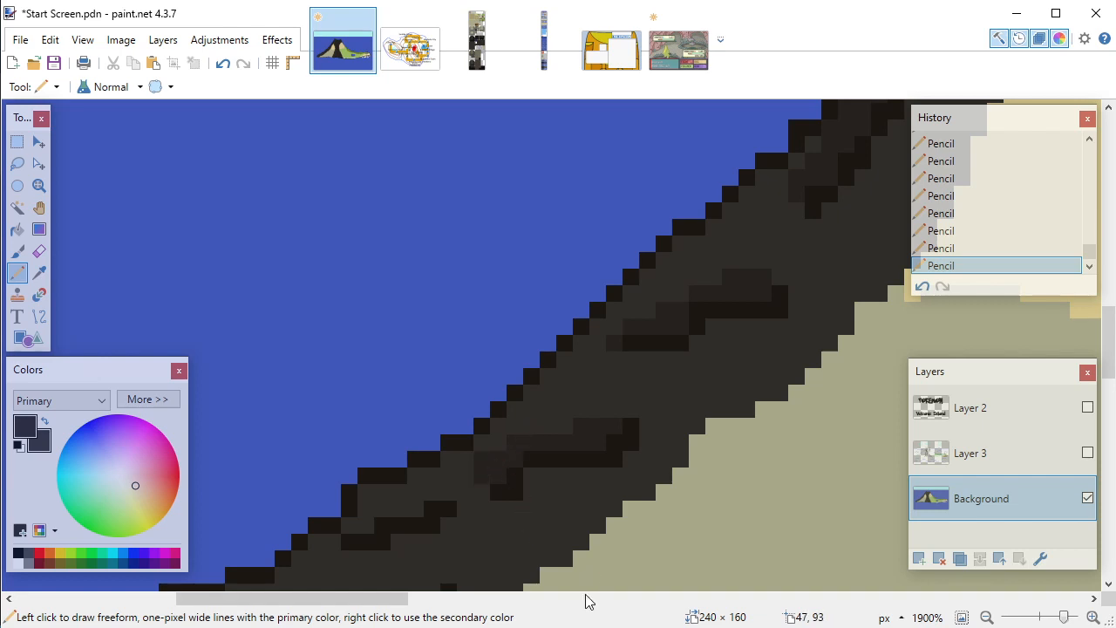
Step: Shade above the short crack beside the outline and around the wide crack below it on the lower left slope
{"action": "left_click_drag", "start_coordinate": [399, 600], "coordinate": [364, 603]}
{"action": "scroll", "coordinate": [535, 468], "scroll_direction": "down", "scroll_amount": 1}
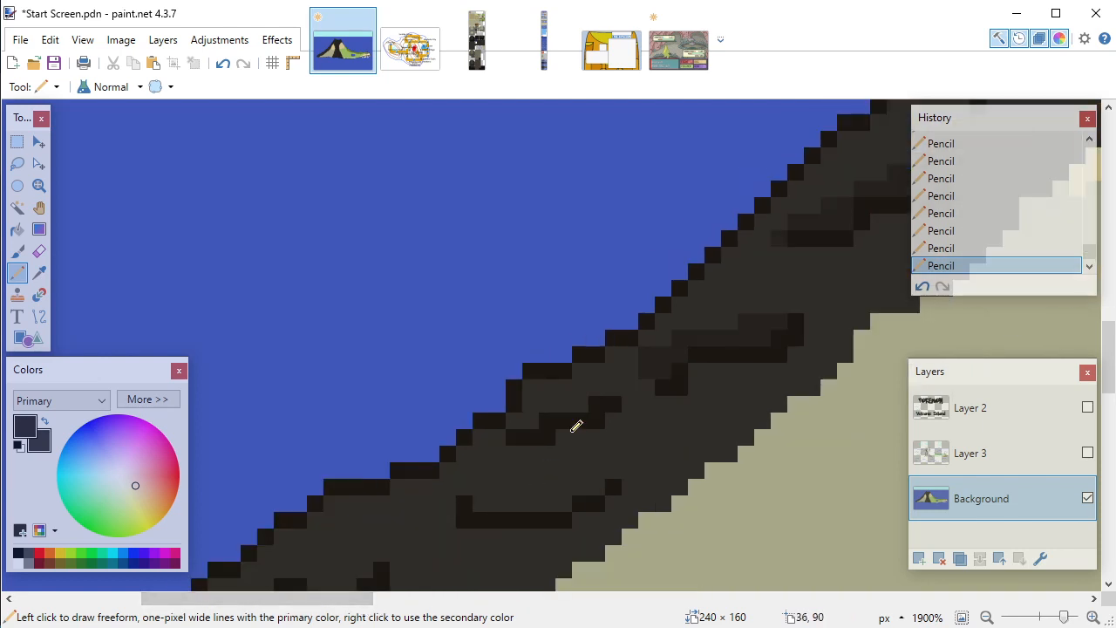
{"action": "mouse_move", "coordinate": [559, 398]}
{"action": "left_mouse_down"}
{"action": "mouse_move", "coordinate": [610, 392]}
{"action": "mouse_move", "coordinate": [585, 390]}
{"action": "mouse_move", "coordinate": [519, 422]}
{"action": "left_mouse_up"}
{"action": "left_click", "coordinate": [503, 435]}
{"action": "scroll", "coordinate": [584, 419], "scroll_direction": "down", "scroll_amount": 1}
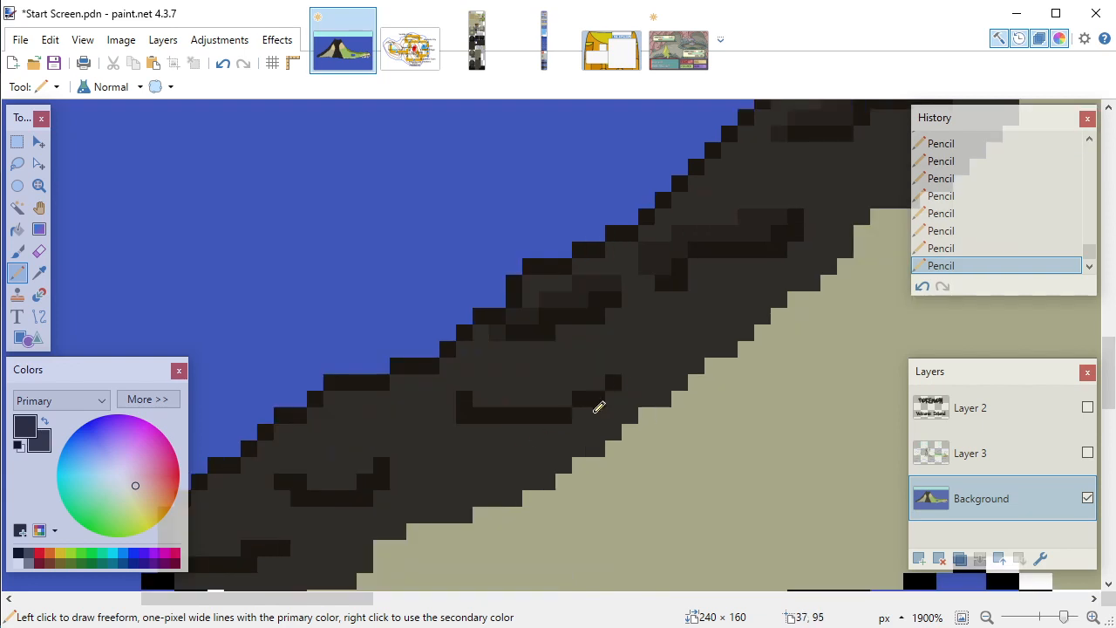
{"action": "mouse_move", "coordinate": [602, 382]}
{"action": "left_mouse_down"}
{"action": "mouse_move", "coordinate": [570, 397]}
{"action": "mouse_move", "coordinate": [492, 391]}
{"action": "left_mouse_up"}
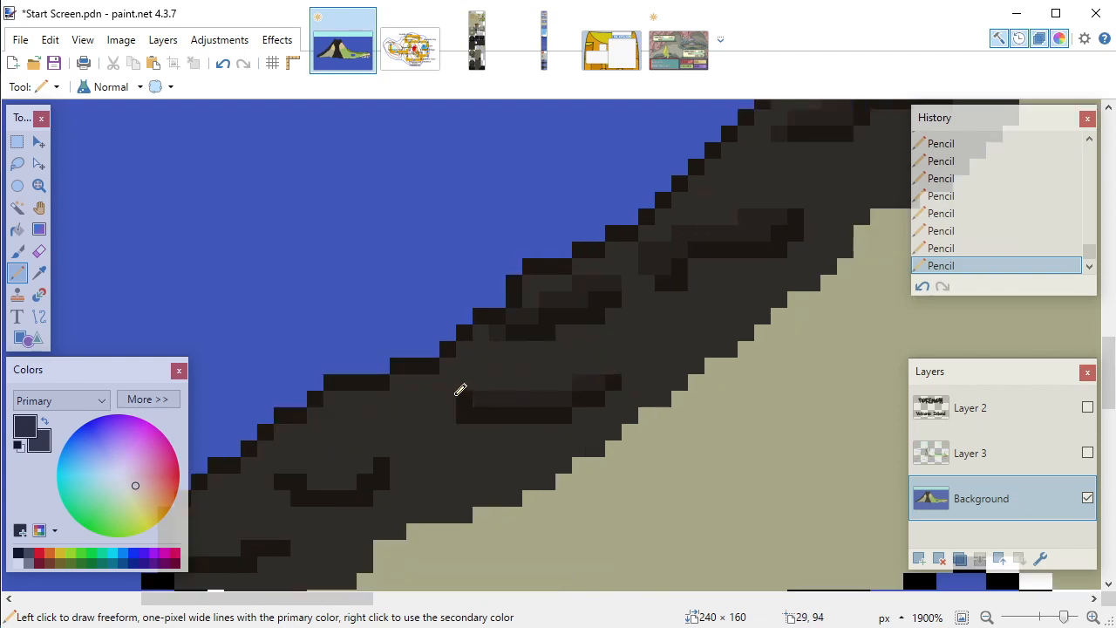
{"action": "left_click", "coordinate": [449, 398]}
{"action": "left_click", "coordinate": [462, 381]}
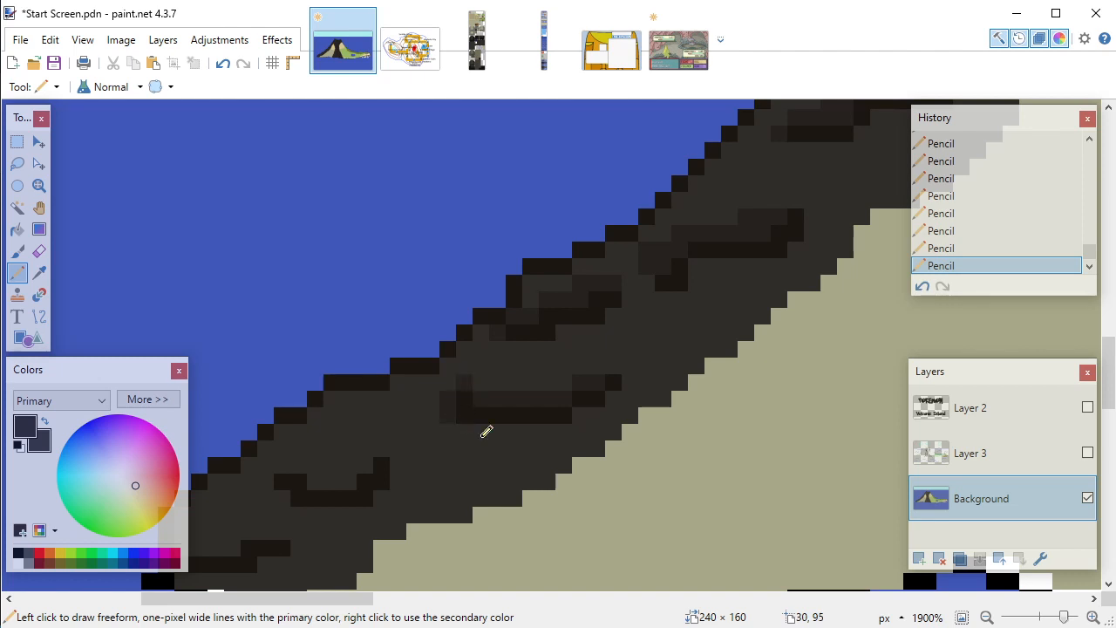
Step: Paint a brown shading band from the wide crack past the curved one to the last crack at the slope's foot
{"action": "left_click_drag", "start_coordinate": [373, 601], "coordinate": [349, 603]}
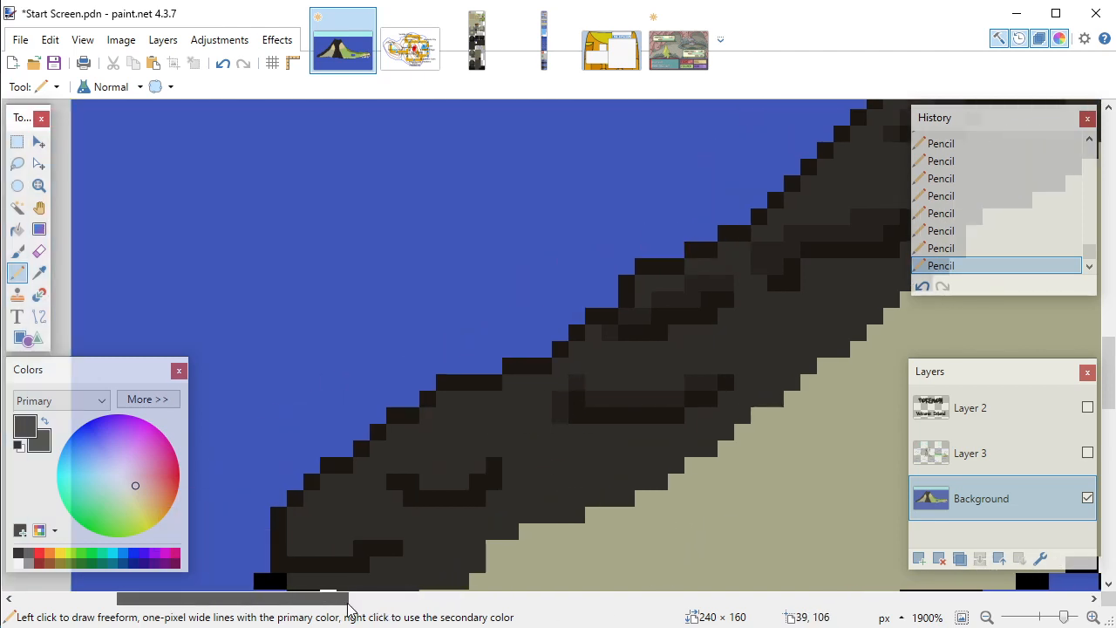
{"action": "scroll", "coordinate": [581, 394], "scroll_direction": "down", "scroll_amount": 1}
{"action": "scroll", "coordinate": [581, 395], "scroll_direction": "down", "scroll_amount": 1}
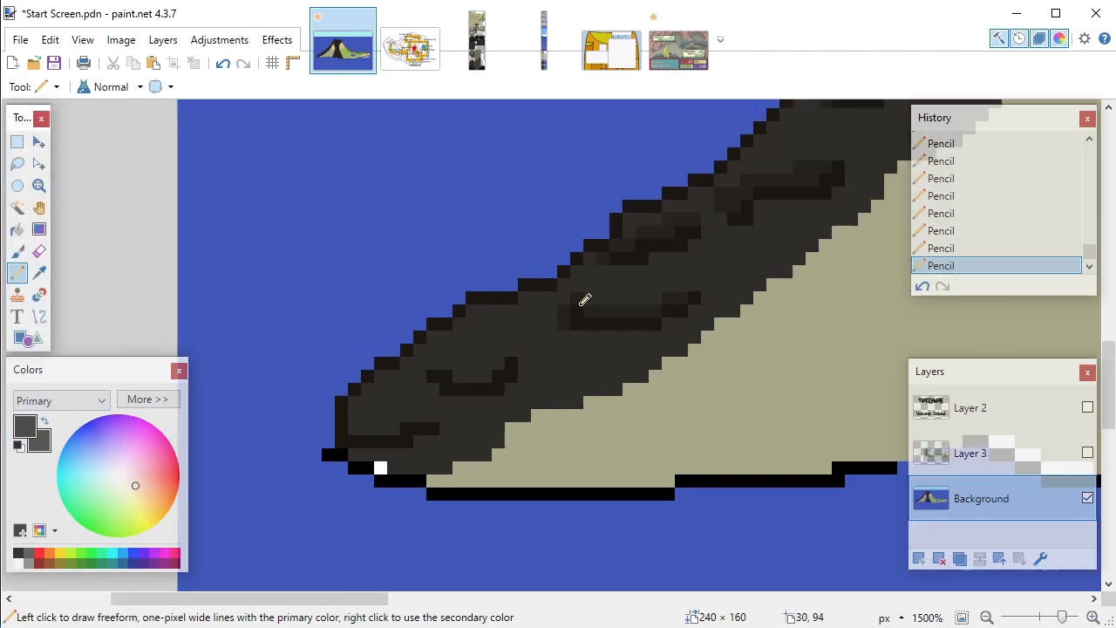
{"action": "mouse_move", "coordinate": [593, 289]}
{"action": "left_mouse_down"}
{"action": "mouse_move", "coordinate": [484, 369]}
{"action": "mouse_move", "coordinate": [467, 365]}
{"action": "mouse_move", "coordinate": [532, 318]}
{"action": "mouse_move", "coordinate": [529, 338]}
{"action": "mouse_move", "coordinate": [551, 327]}
{"action": "mouse_move", "coordinate": [549, 342]}
{"action": "mouse_move", "coordinate": [494, 343]}
{"action": "mouse_move", "coordinate": [524, 320]}
{"action": "mouse_move", "coordinate": [465, 381]}
{"action": "mouse_move", "coordinate": [482, 369]}
{"action": "mouse_move", "coordinate": [466, 370]}
{"action": "mouse_move", "coordinate": [449, 346]}
{"action": "mouse_move", "coordinate": [439, 358]}
{"action": "mouse_move", "coordinate": [454, 357]}
{"action": "mouse_move", "coordinate": [429, 358]}
{"action": "mouse_move", "coordinate": [396, 402]}
{"action": "mouse_move", "coordinate": [434, 381]}
{"action": "left_mouse_up"}
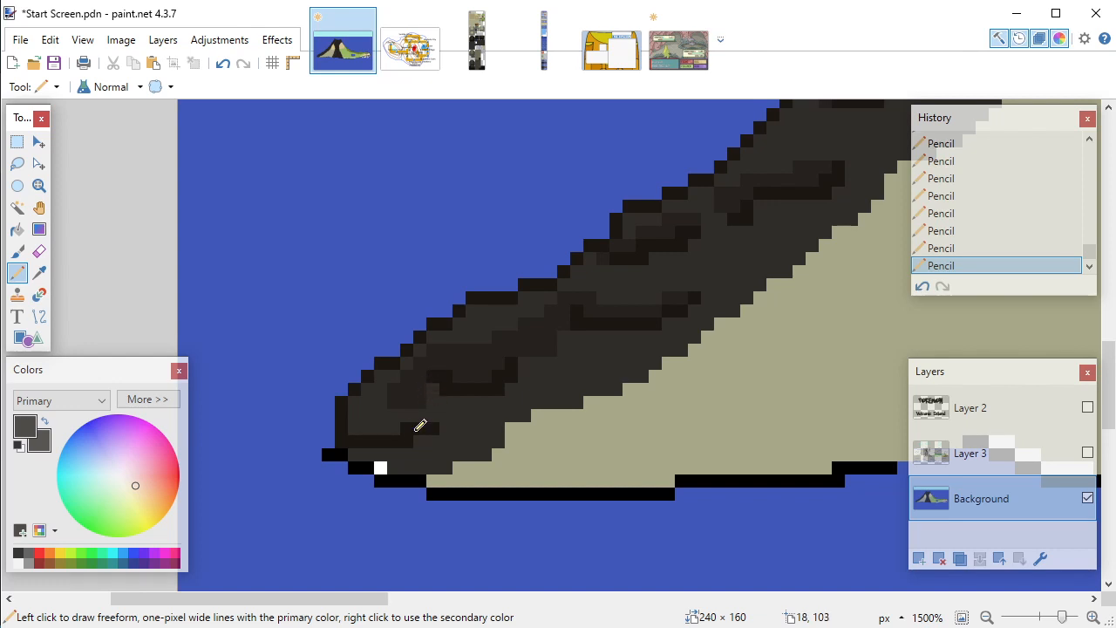
{"action": "left_click_drag", "start_coordinate": [356, 424], "coordinate": [436, 406]}
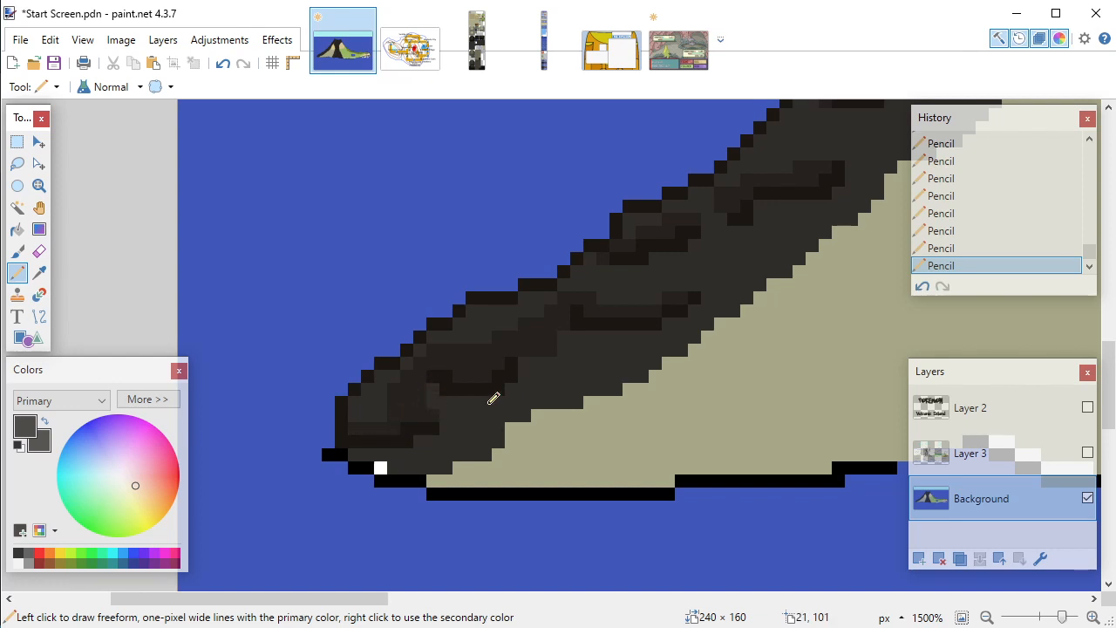
{"action": "scroll", "coordinate": [493, 398], "scroll_direction": "down", "scroll_amount": 5}
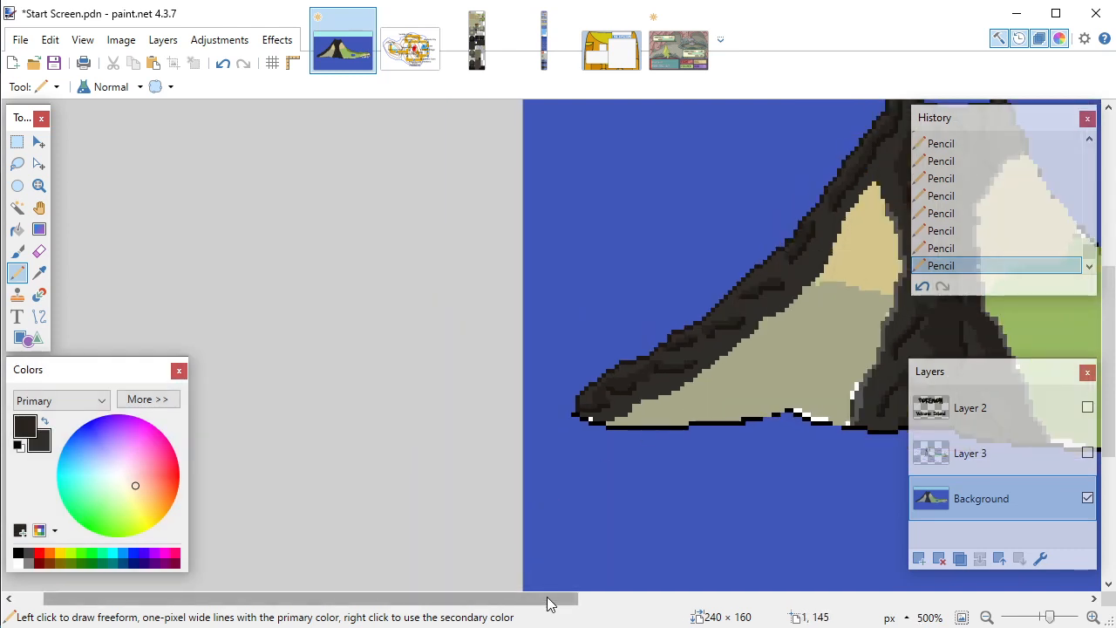
Step: Fill brown shading patches between the two long mid-slope cracks and above the wide crack on the lower left slope
{"action": "left_click_drag", "start_coordinate": [549, 603], "coordinate": [668, 601]}
{"action": "scroll", "coordinate": [581, 439], "scroll_direction": "up", "scroll_amount": 2}
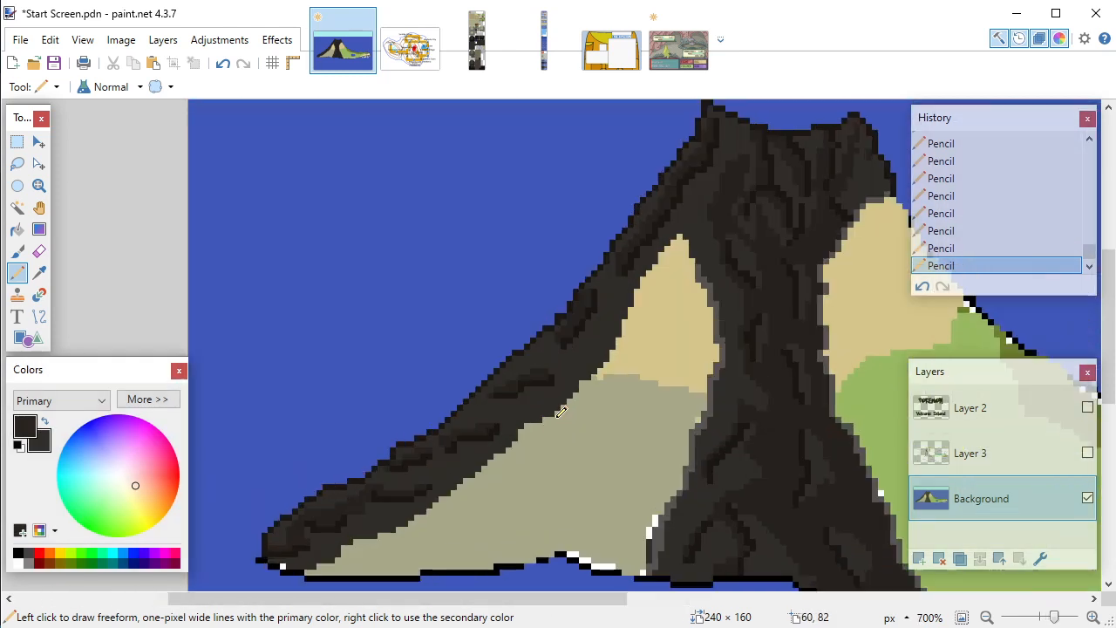
{"action": "scroll", "coordinate": [561, 412], "scroll_direction": "up", "scroll_amount": 4}
{"action": "left_click_drag", "start_coordinate": [501, 346], "coordinate": [491, 354]}
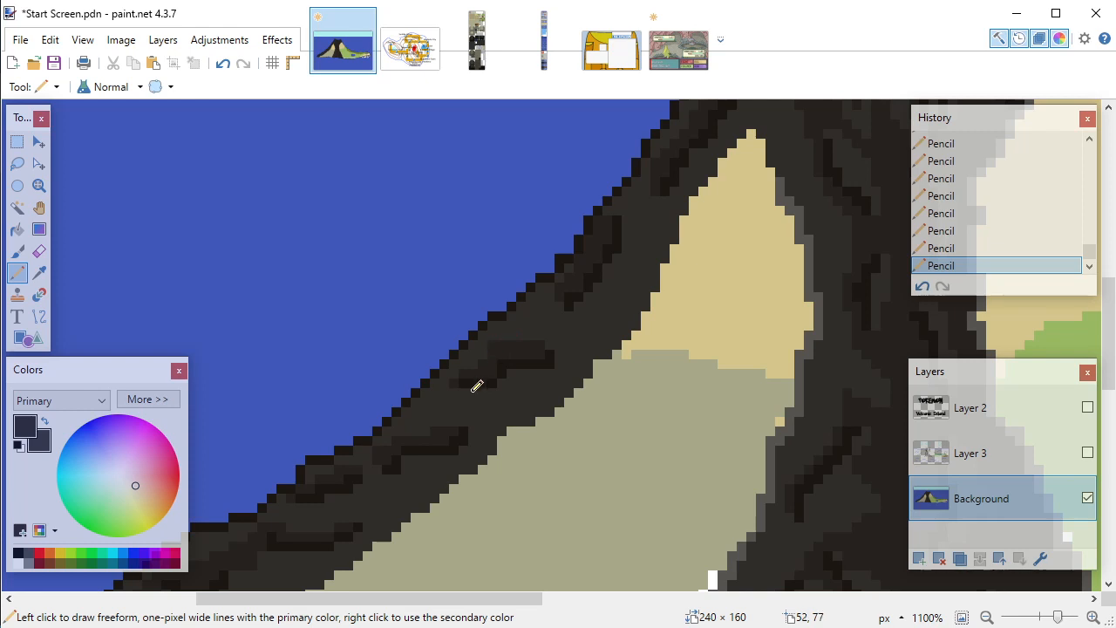
{"action": "mouse_move", "coordinate": [443, 411]}
{"action": "left_mouse_down"}
{"action": "mouse_move", "coordinate": [515, 414]}
{"action": "mouse_move", "coordinate": [500, 400]}
{"action": "mouse_move", "coordinate": [480, 404]}
{"action": "mouse_move", "coordinate": [505, 411]}
{"action": "mouse_move", "coordinate": [450, 386]}
{"action": "left_mouse_up"}
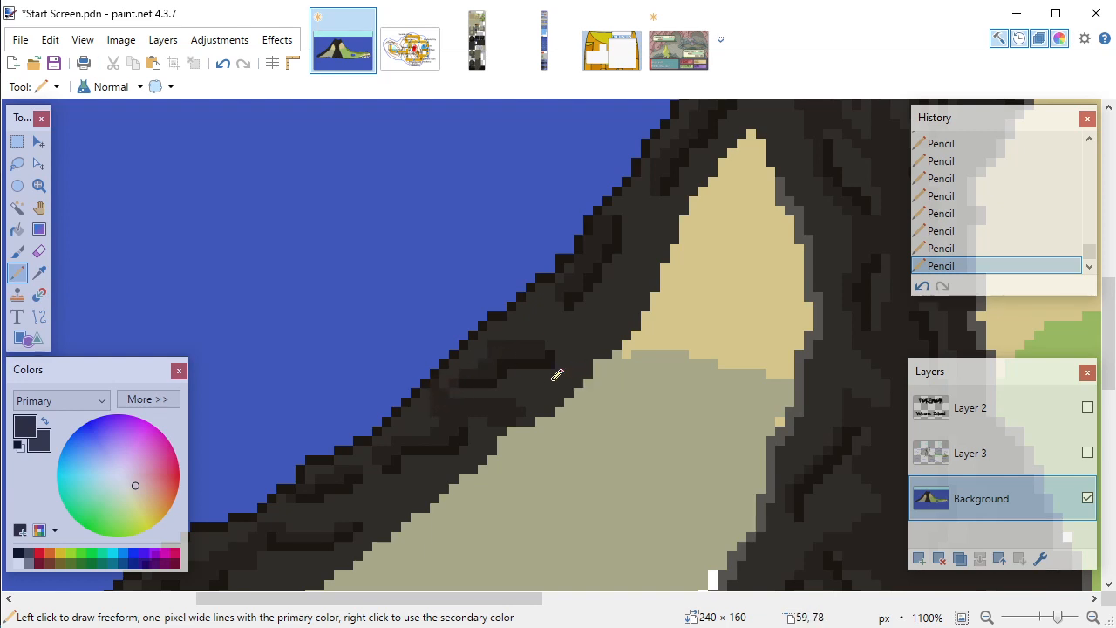
{"action": "scroll", "coordinate": [403, 425], "scroll_direction": "down", "scroll_amount": 1}
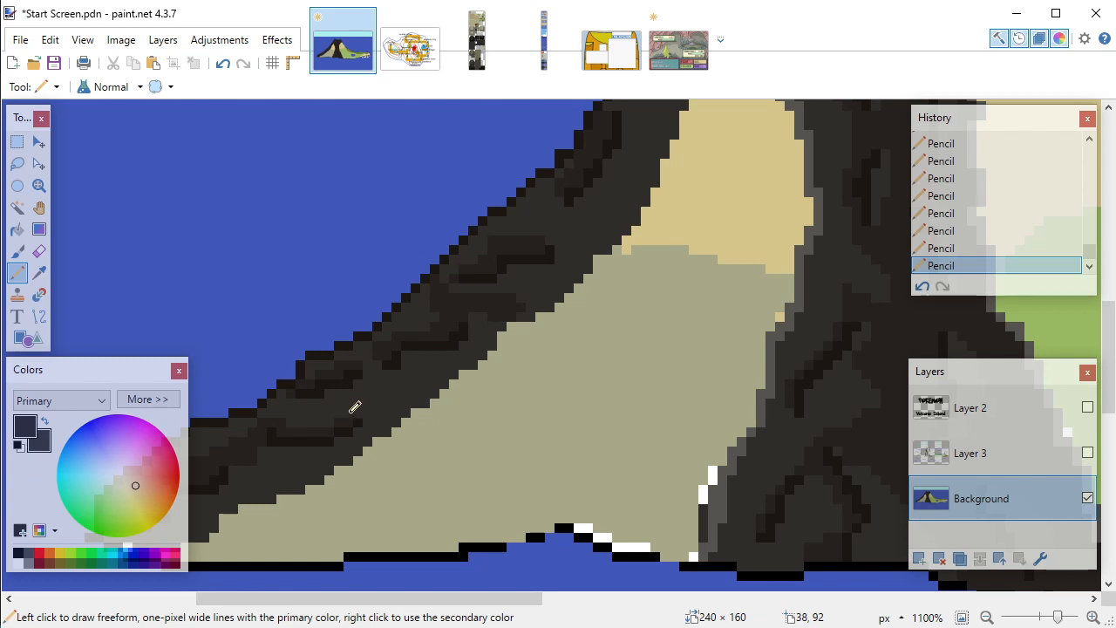
{"action": "left_click_drag", "start_coordinate": [331, 413], "coordinate": [350, 410]}
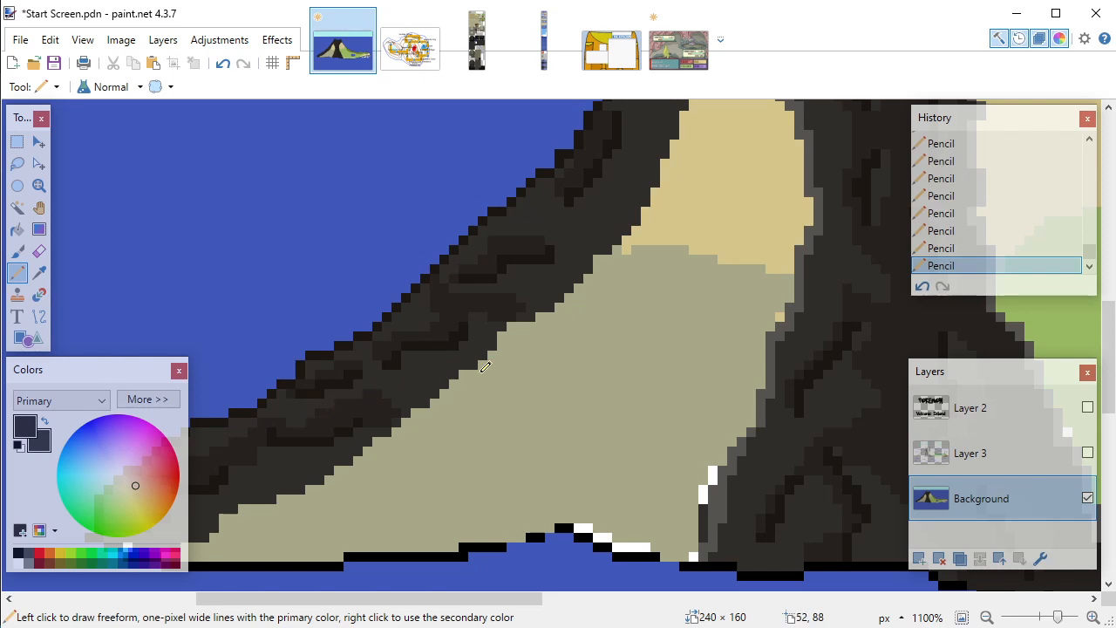
Step: Extend the brown shading below the wide crack towards the rock's inner edge and add a small patch beneath the mid-slope crack
{"action": "scroll", "coordinate": [487, 366], "scroll_direction": "down", "scroll_amount": 3, "text": "ctrl"}
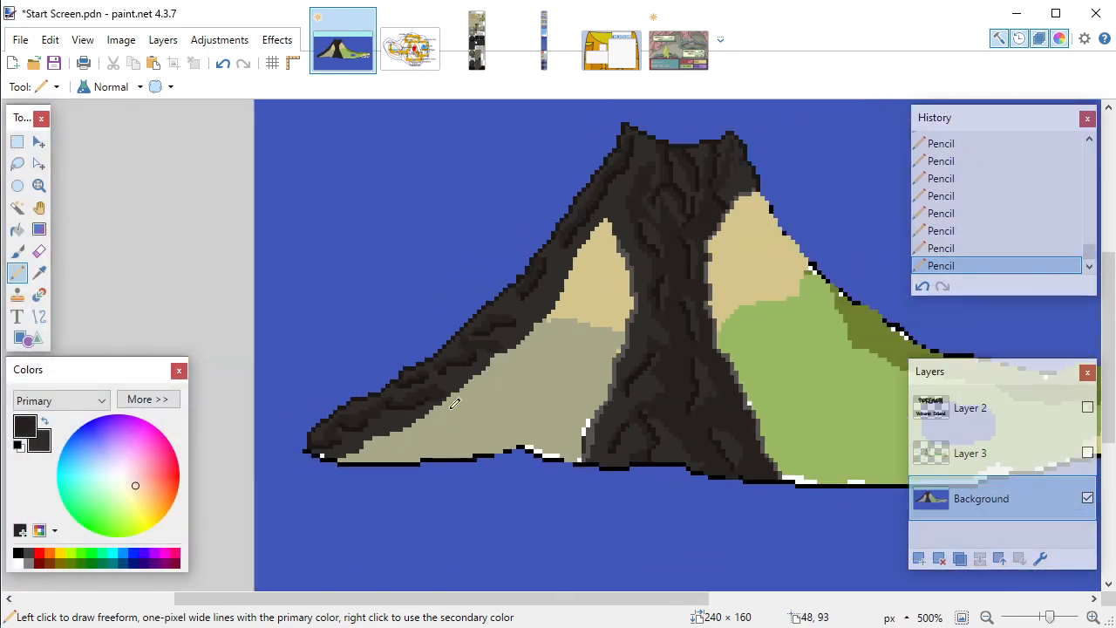
{"action": "scroll", "coordinate": [491, 377], "scroll_direction": "up", "scroll_amount": 4, "text": "ctrl"}
{"action": "mouse_move", "coordinate": [366, 384]}
{"action": "left_mouse_down"}
{"action": "mouse_move", "coordinate": [417, 416]}
{"action": "mouse_move", "coordinate": [394, 383]}
{"action": "mouse_move", "coordinate": [372, 380]}
{"action": "mouse_move", "coordinate": [395, 397]}
{"action": "left_mouse_up"}
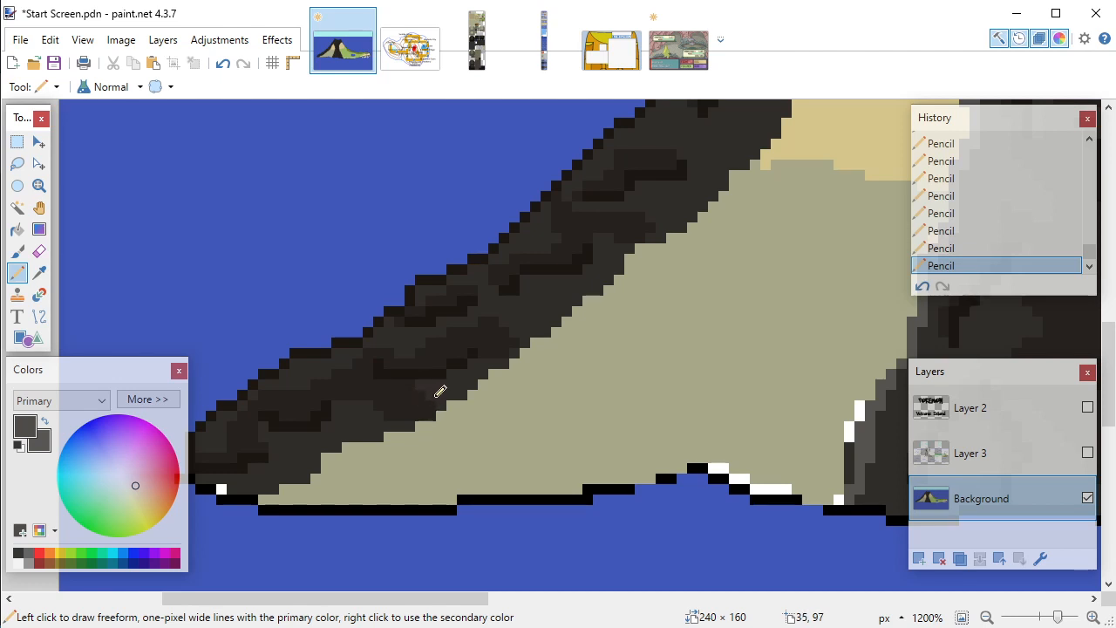
{"action": "scroll", "coordinate": [436, 394], "scroll_direction": "down", "scroll_amount": 4}
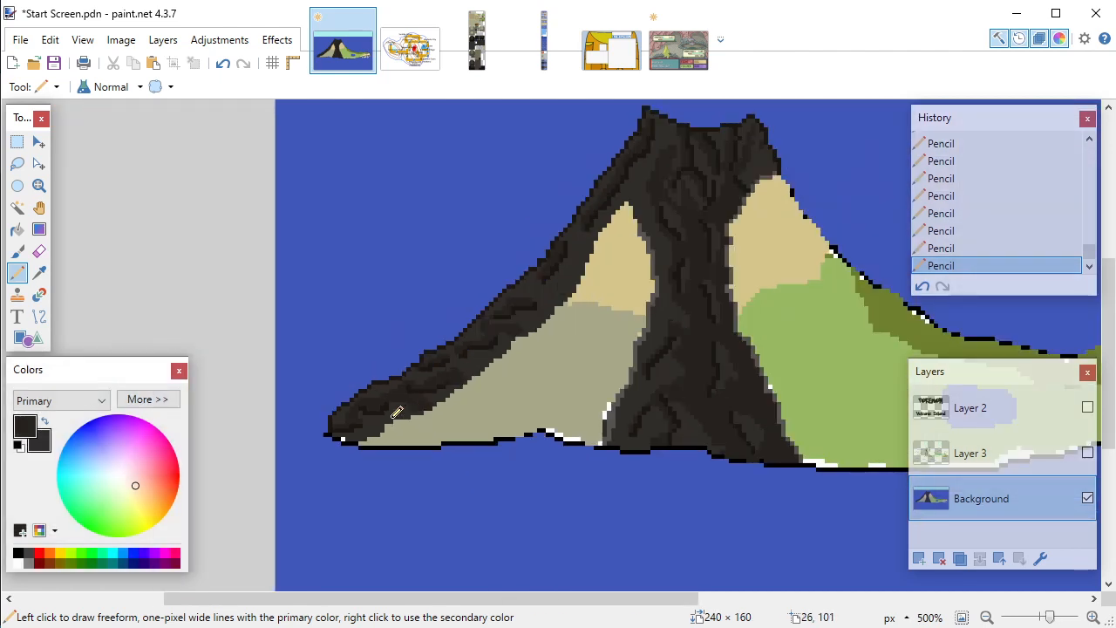
{"action": "scroll", "coordinate": [389, 403], "scroll_direction": "up", "scroll_amount": 5}
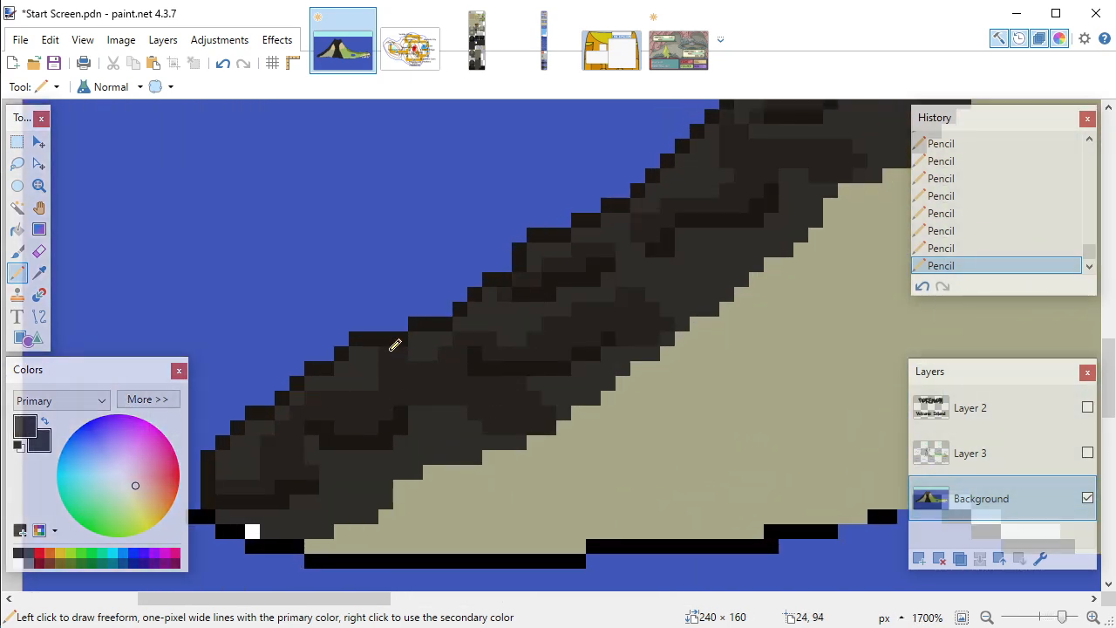
{"action": "scroll", "coordinate": [394, 373], "scroll_direction": "down", "scroll_amount": 5}
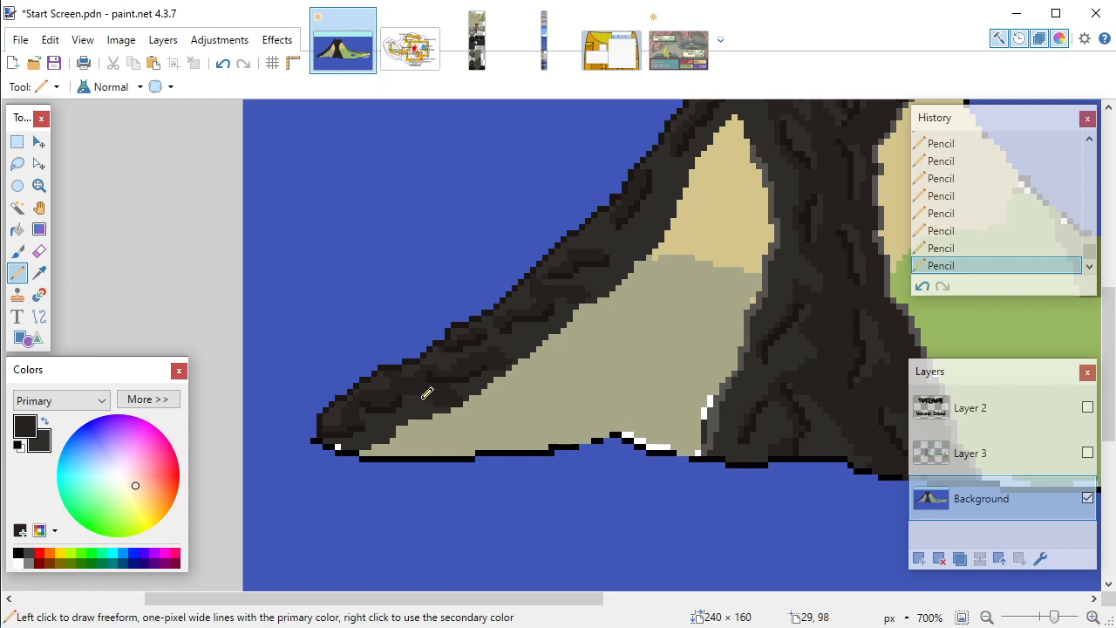
{"action": "scroll", "coordinate": [389, 412], "scroll_direction": "up", "scroll_amount": 3}
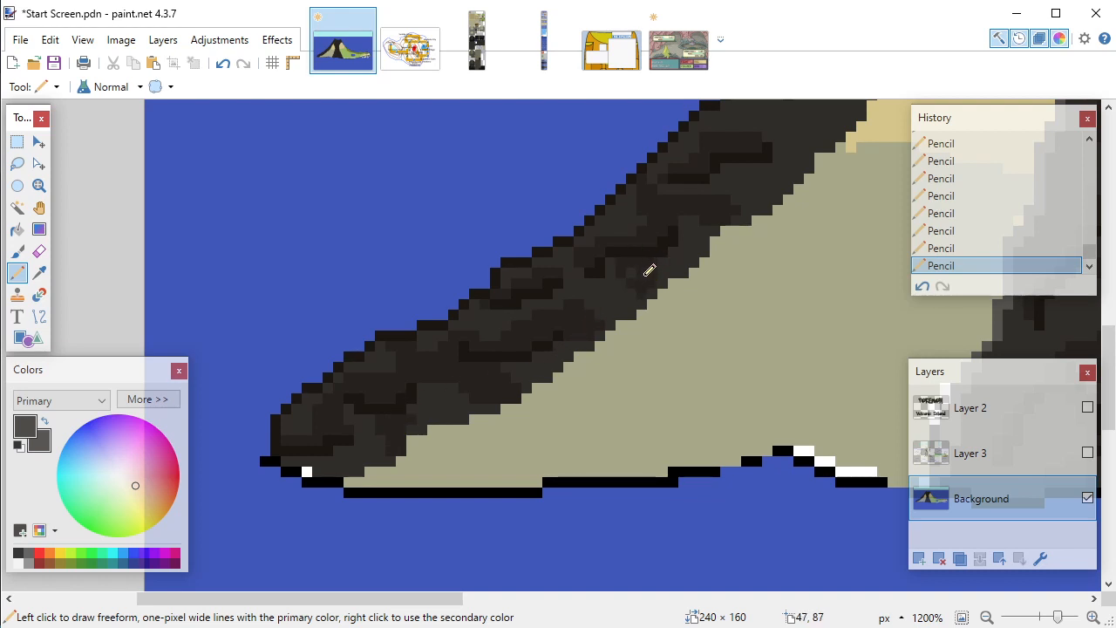
{"action": "scroll", "coordinate": [634, 269], "scroll_direction": "down", "scroll_amount": 6}
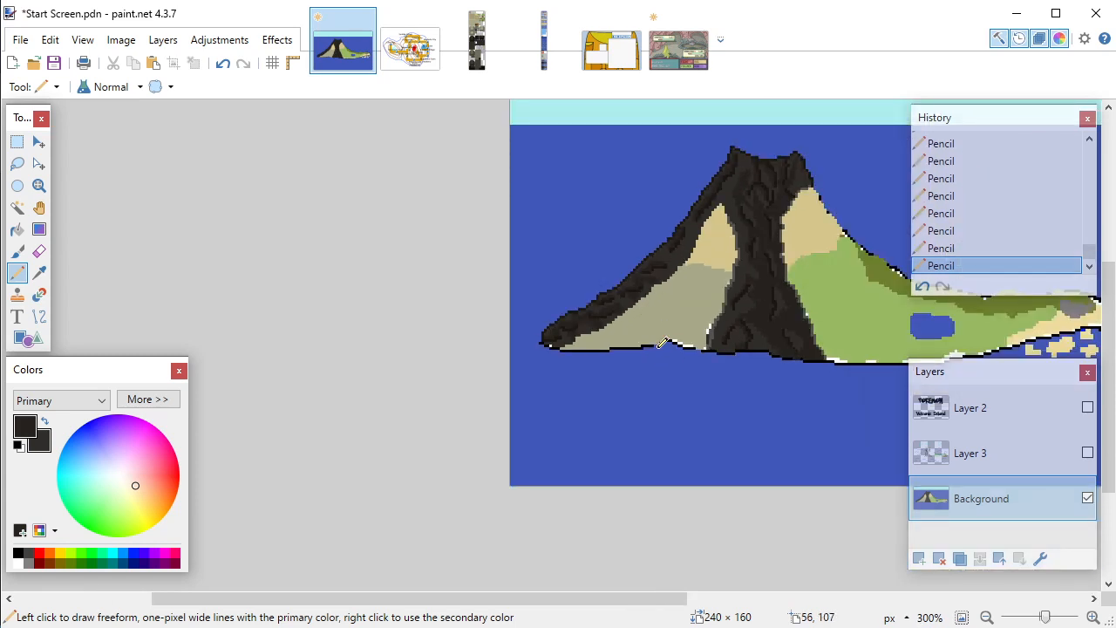
{"action": "scroll", "coordinate": [672, 367], "scroll_direction": "up", "scroll_amount": 1}
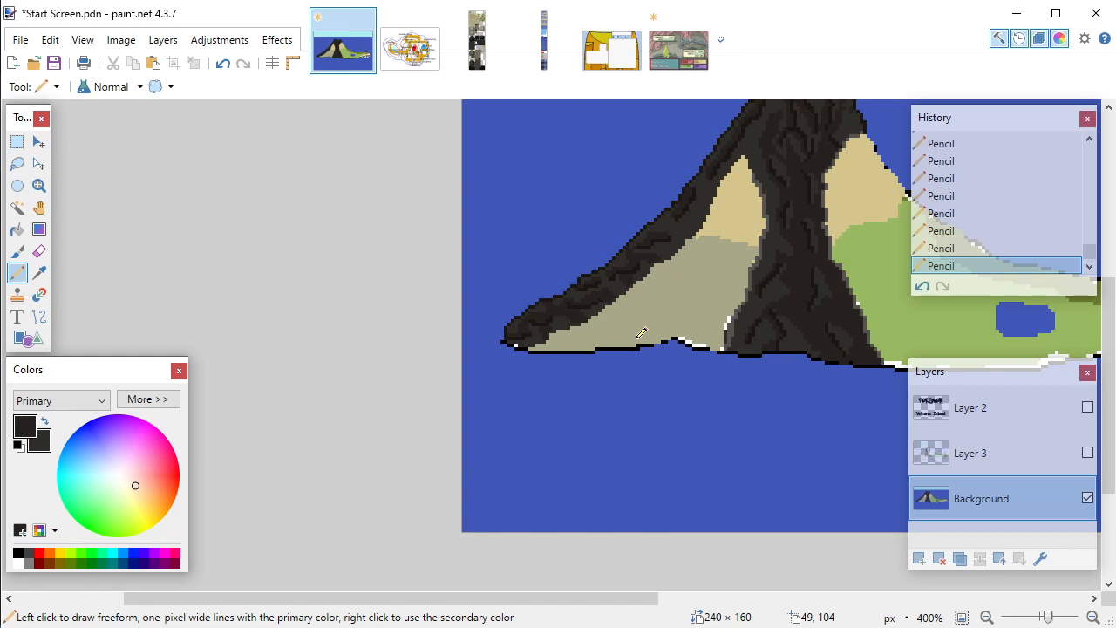
Step: Continue the brown shading up the left slope, around the mid-slope cracks and along the rock's inner edge beside the sand patch
{"action": "scroll", "coordinate": [725, 354], "scroll_direction": "down", "scroll_amount": 3}
{"action": "left_click_drag", "start_coordinate": [831, 297], "coordinate": [703, 369]}
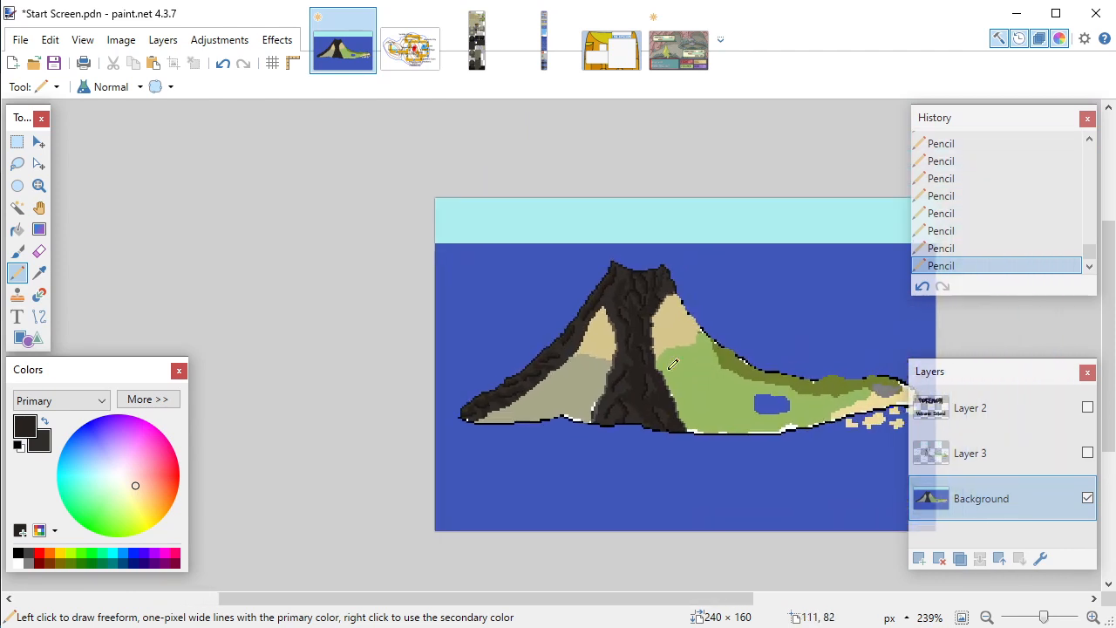
{"action": "scroll", "coordinate": [672, 365], "scroll_direction": "up", "scroll_amount": 2}
{"action": "scroll", "coordinate": [671, 364], "scroll_direction": "down", "scroll_amount": 2}
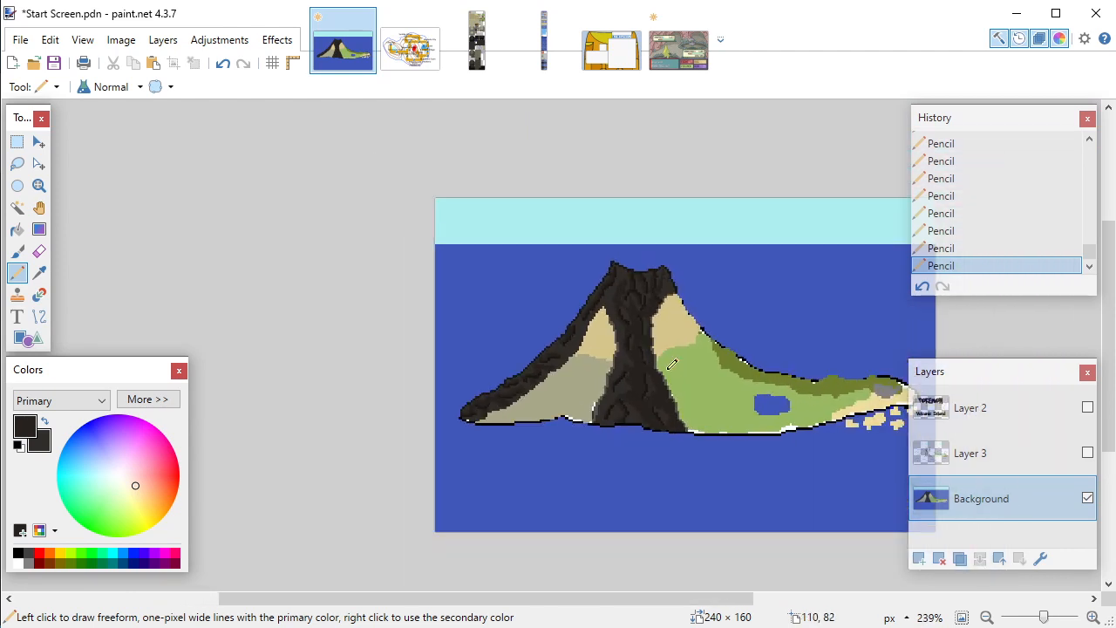
{"action": "scroll", "coordinate": [672, 364], "scroll_direction": "up", "scroll_amount": 2}
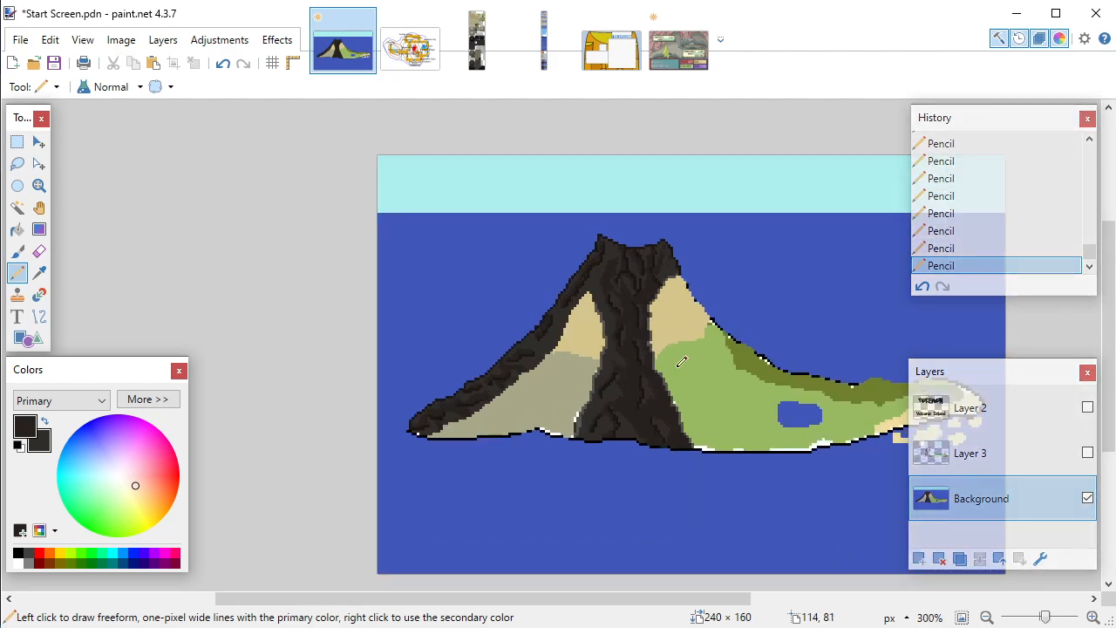
{"action": "left_click_drag", "start_coordinate": [672, 364], "coordinate": [585, 370]}
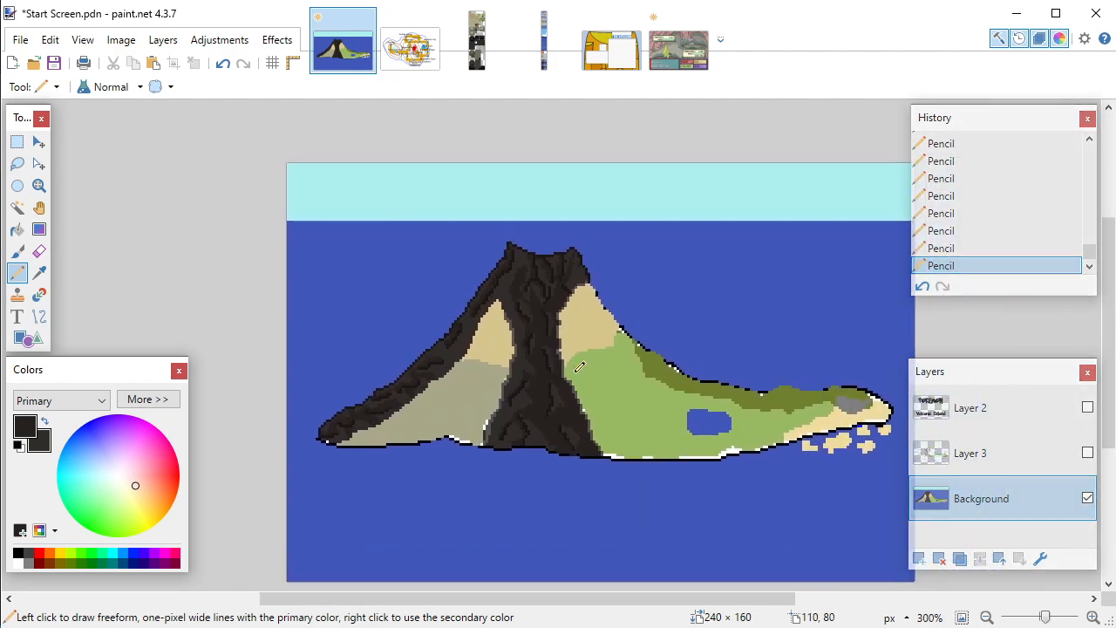
{"action": "scroll", "coordinate": [558, 369], "scroll_direction": "up", "scroll_amount": 5}
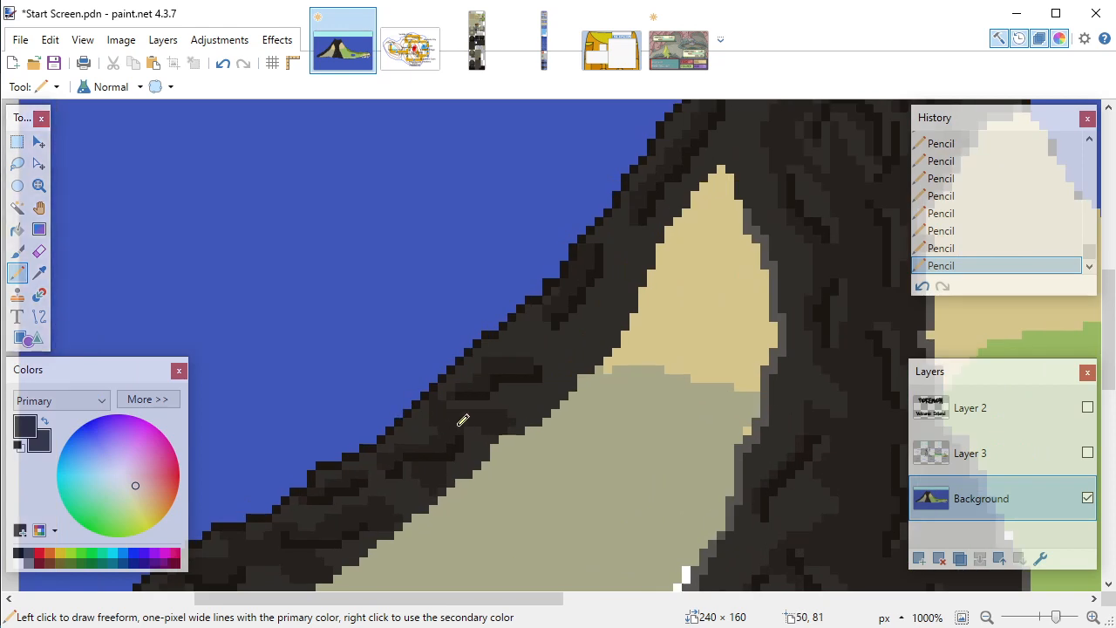
{"action": "left_click_drag", "start_coordinate": [451, 358], "coordinate": [468, 315]}
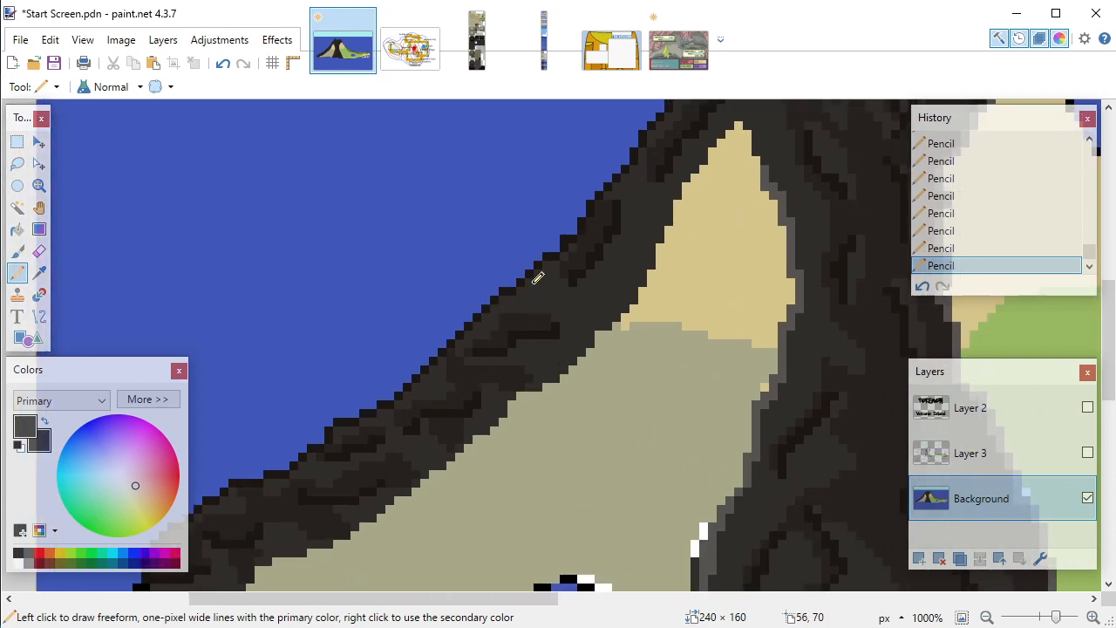
{"action": "left_click_drag", "start_coordinate": [536, 288], "coordinate": [484, 315]}
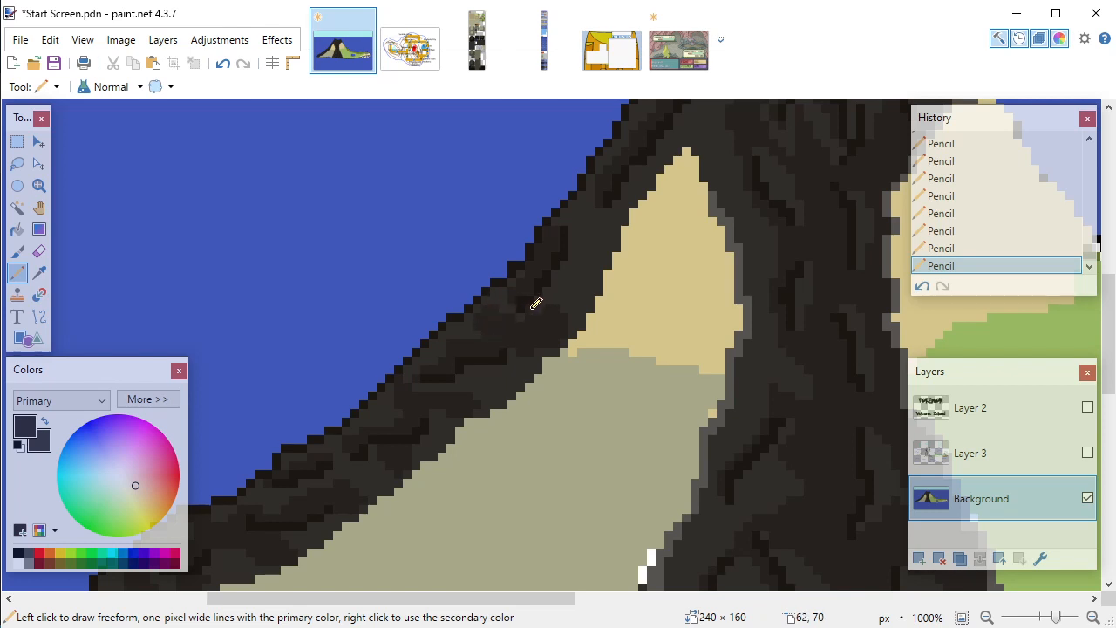
{"action": "scroll", "coordinate": [567, 310], "scroll_direction": "up", "scroll_amount": 1}
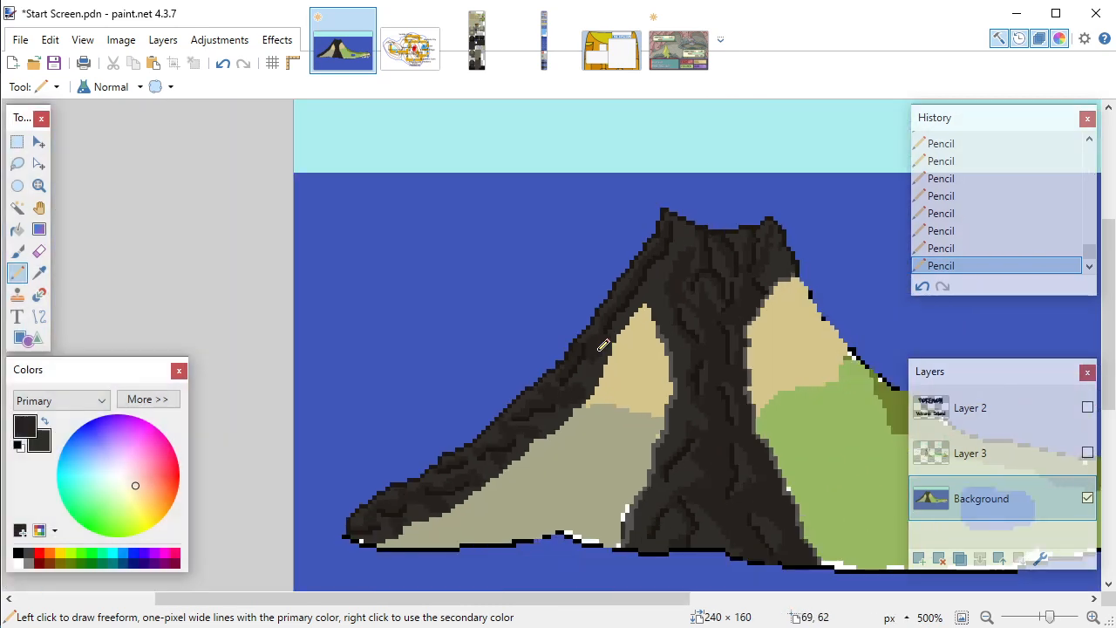
Step: Save the Start Screen.pdn image with the newly shaded left slope and view the whole volcano
{"action": "scroll", "coordinate": [603, 345], "scroll_direction": "down", "scroll_amount": 3}
{"action": "left_click", "coordinate": [52, 68]}
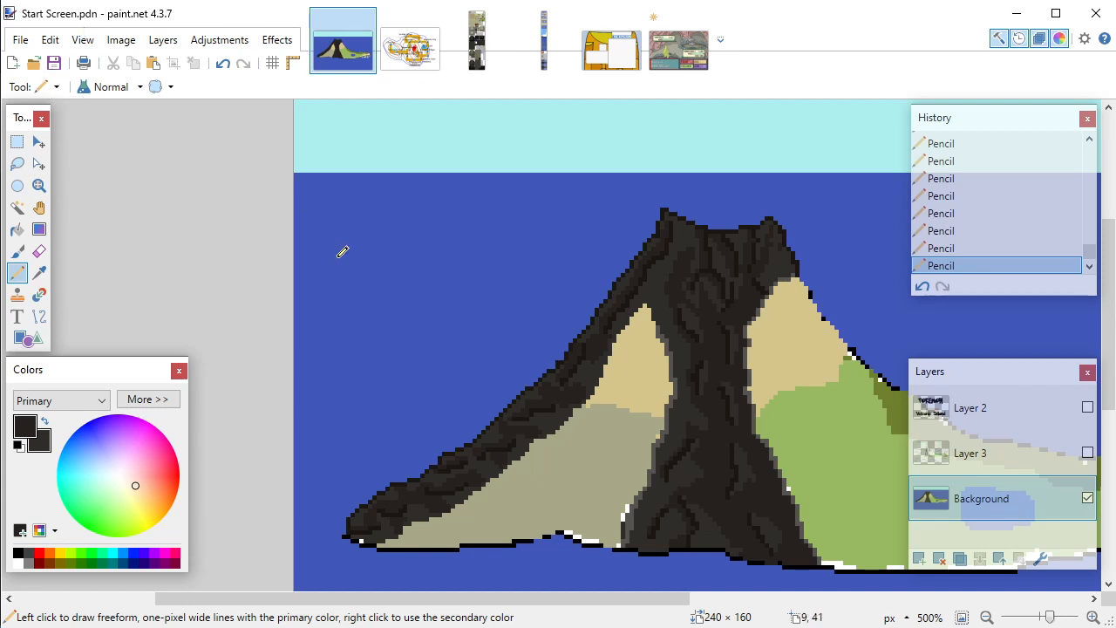
{"action": "scroll", "coordinate": [471, 310], "scroll_direction": "down", "scroll_amount": 4}
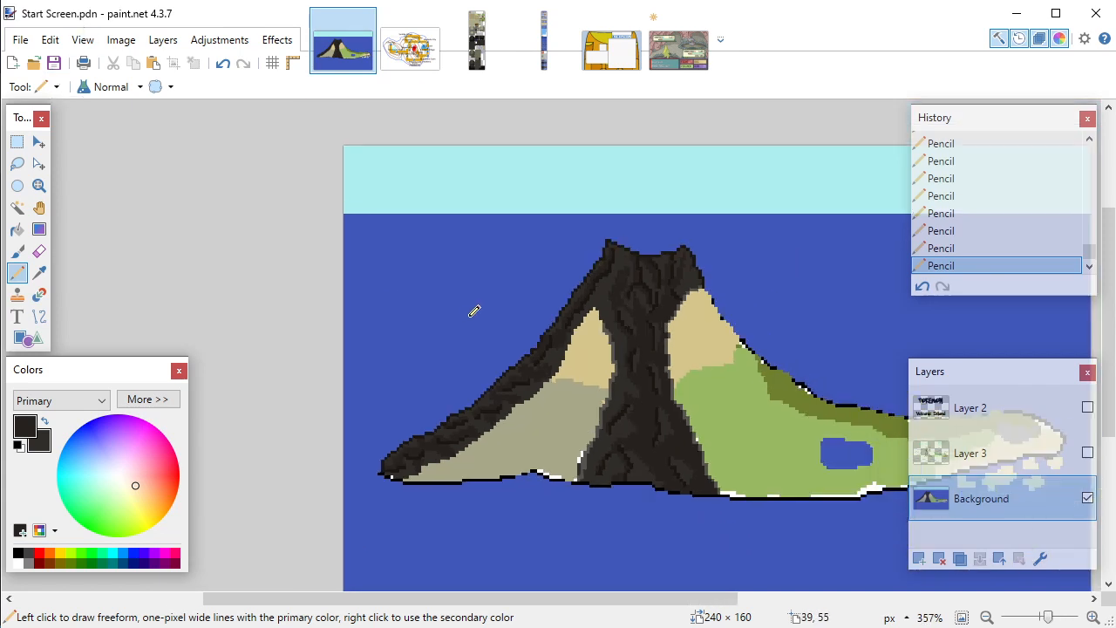
{"action": "left_click_drag", "start_coordinate": [485, 602], "coordinate": [545, 606]}
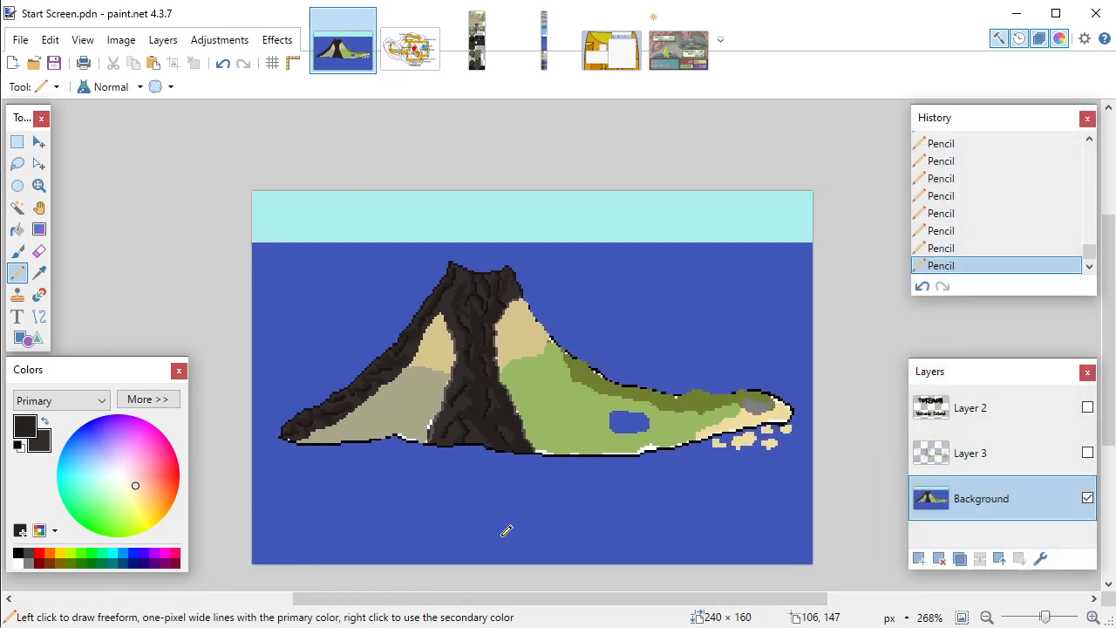